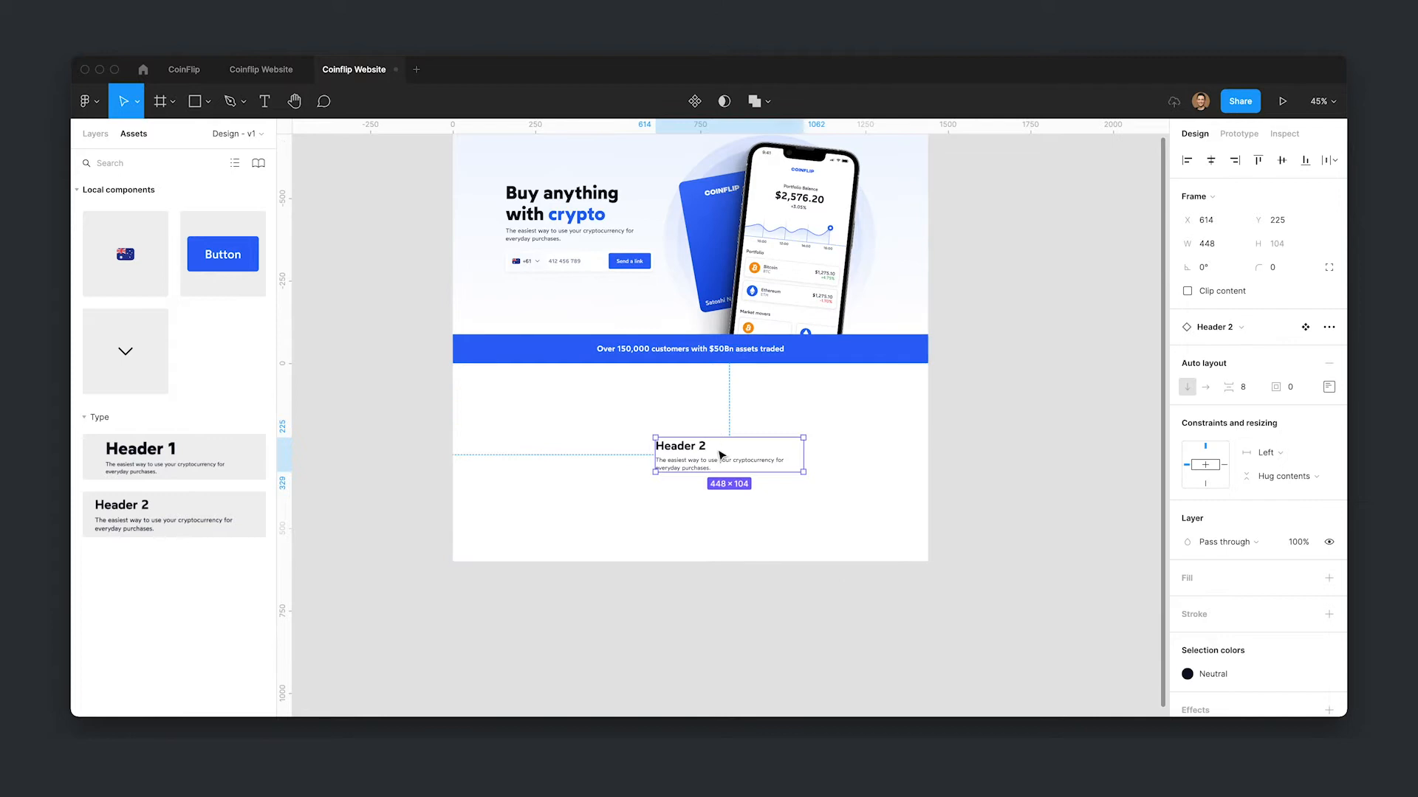
# - Select the section frame below the blue strap, show its layout grid, and fill it with the Surface color style
pyautogui.click(825, 457)
pyautogui.click(1304, 429)
pyautogui.click(1248, 529)
pyautogui.click(1305, 525)
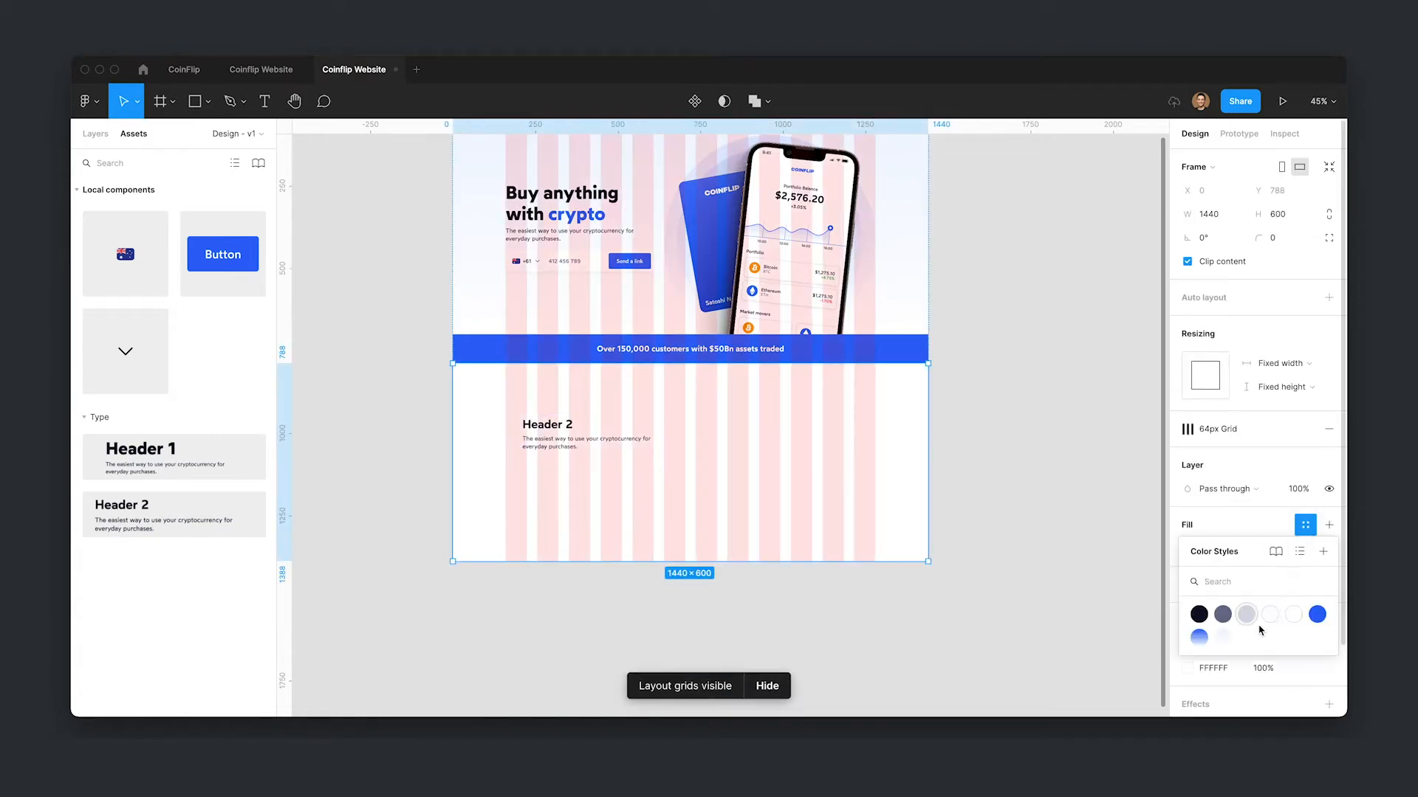
pyautogui.click(1294, 614)
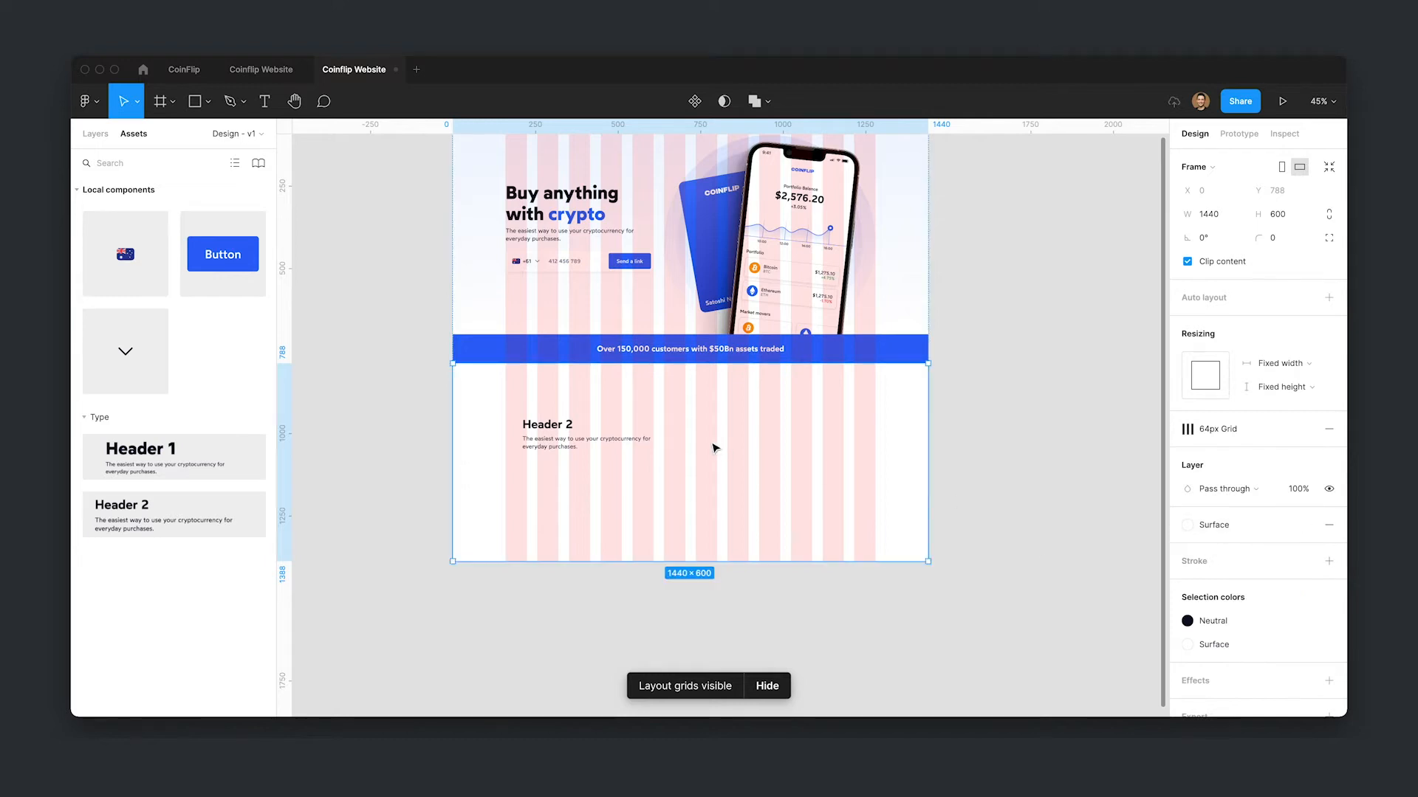
# - Move the Header 2 block onto the grid columns and widen it to 544 px
pyautogui.scroll(3, 712, 447)
pyautogui.click(515, 445)
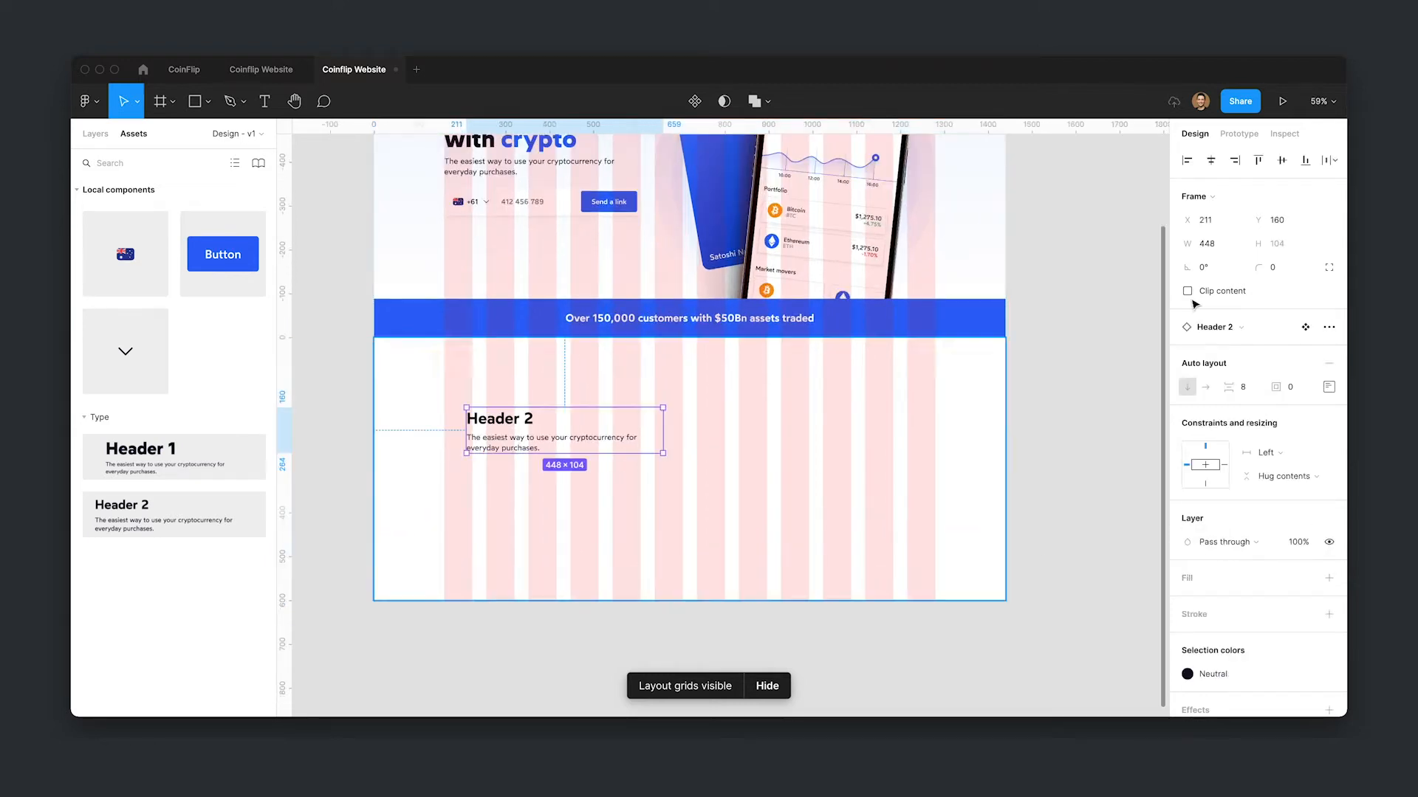
pyautogui.moveTo(515, 445); pyautogui.dragTo(640, 445)
pyautogui.moveTo(786, 426); pyautogui.dragTo(807, 424)
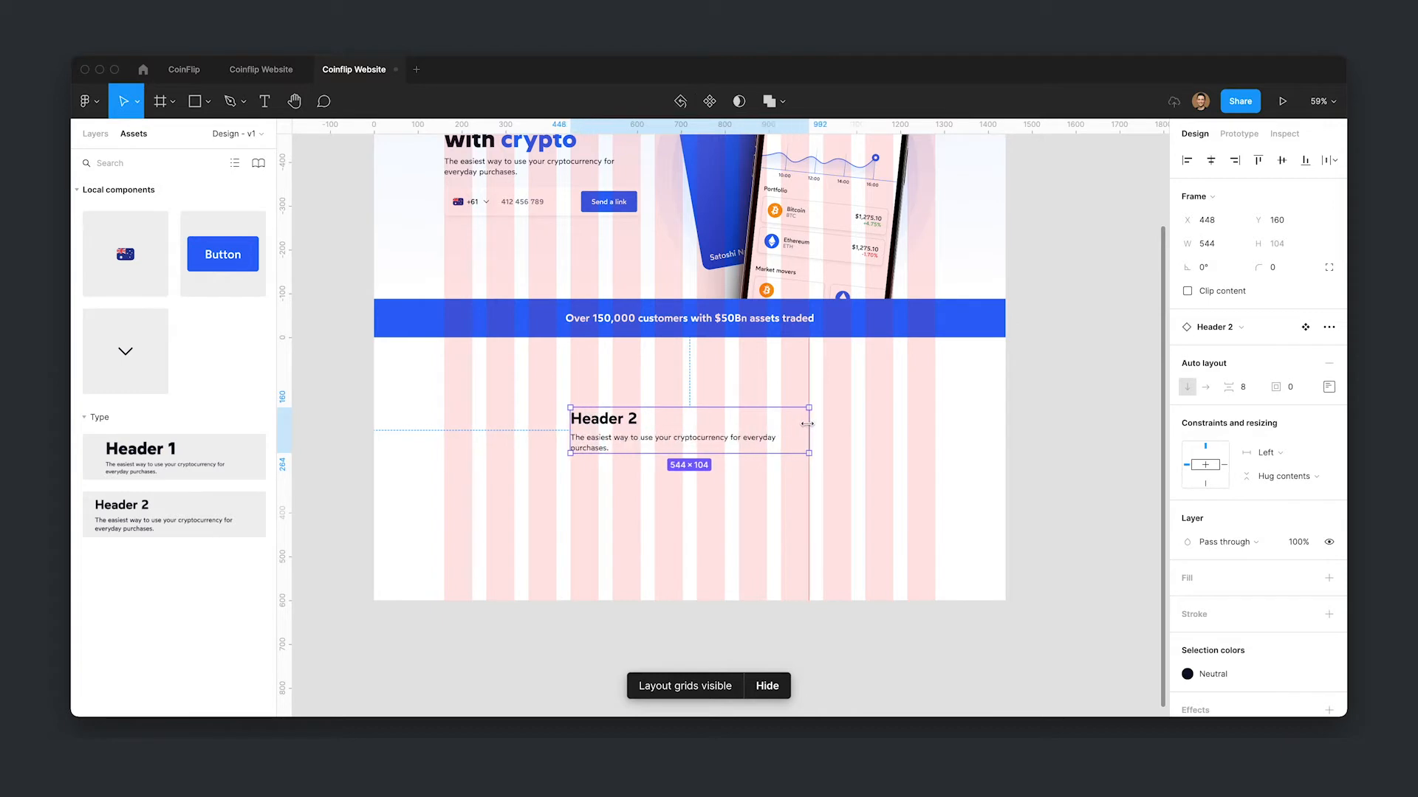
# - Center-align the heading and paragraph text inside the Header 2 block
pyautogui.doubleClick(623, 424)
pyautogui.keyDown('shift'); pyautogui.click(615, 449); pyautogui.keyUp('shift')
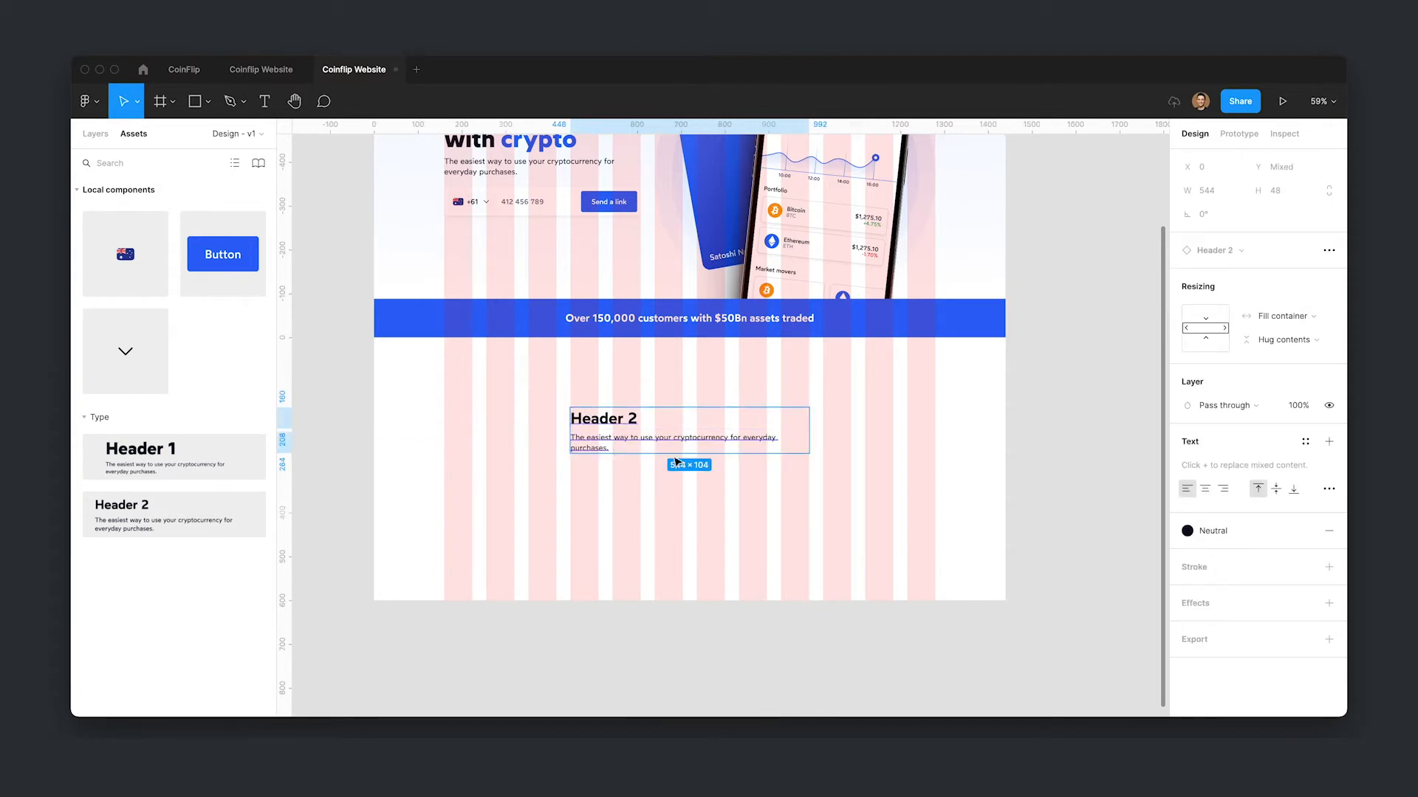
pyautogui.click(1205, 488)
pyautogui.click(1076, 484)
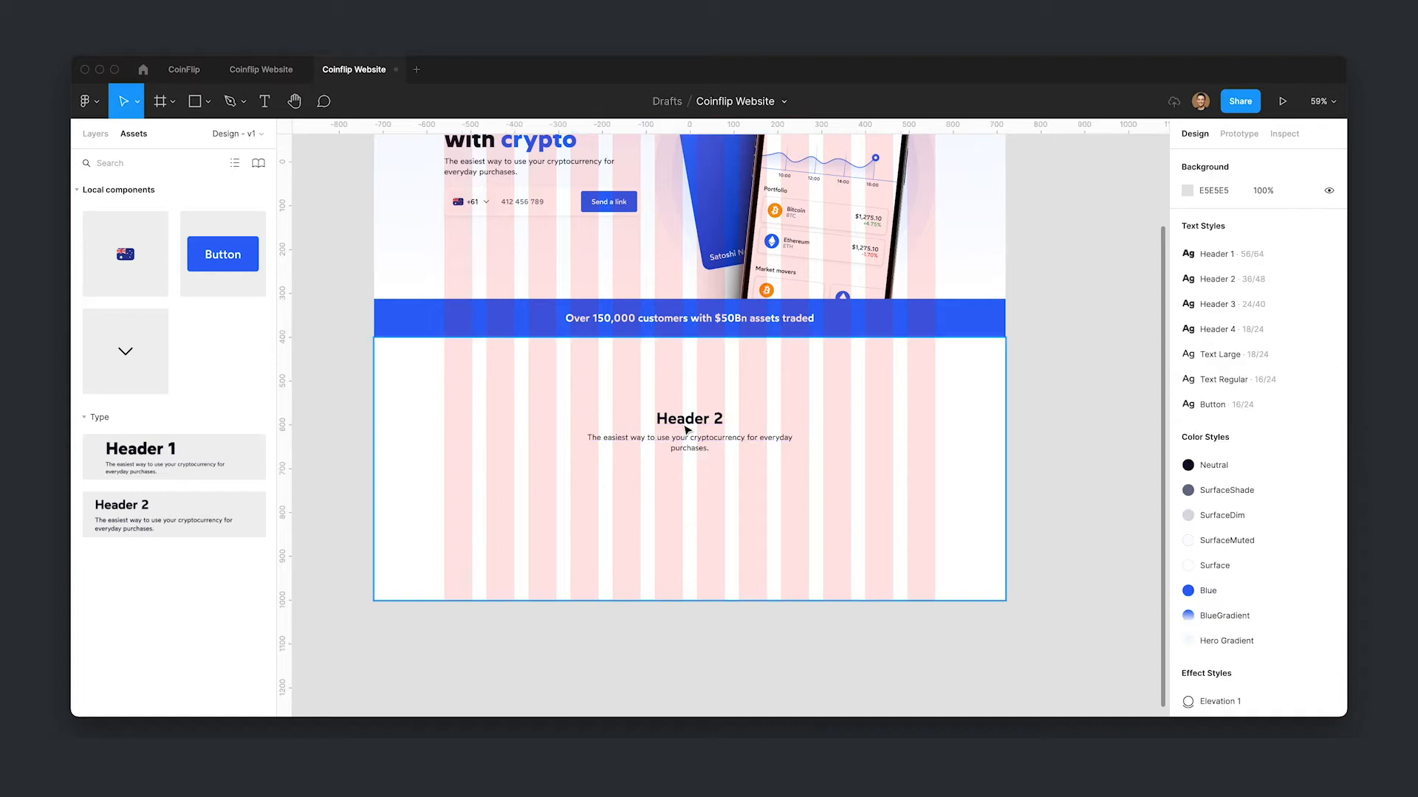
# - Move the Header 2 block up within the section and zoom to fit the whole page
pyautogui.click(96, 133)
pyautogui.click(782, 506)
pyautogui.click(734, 443)
pyautogui.moveTo(734, 443); pyautogui.dragTo(734, 405)
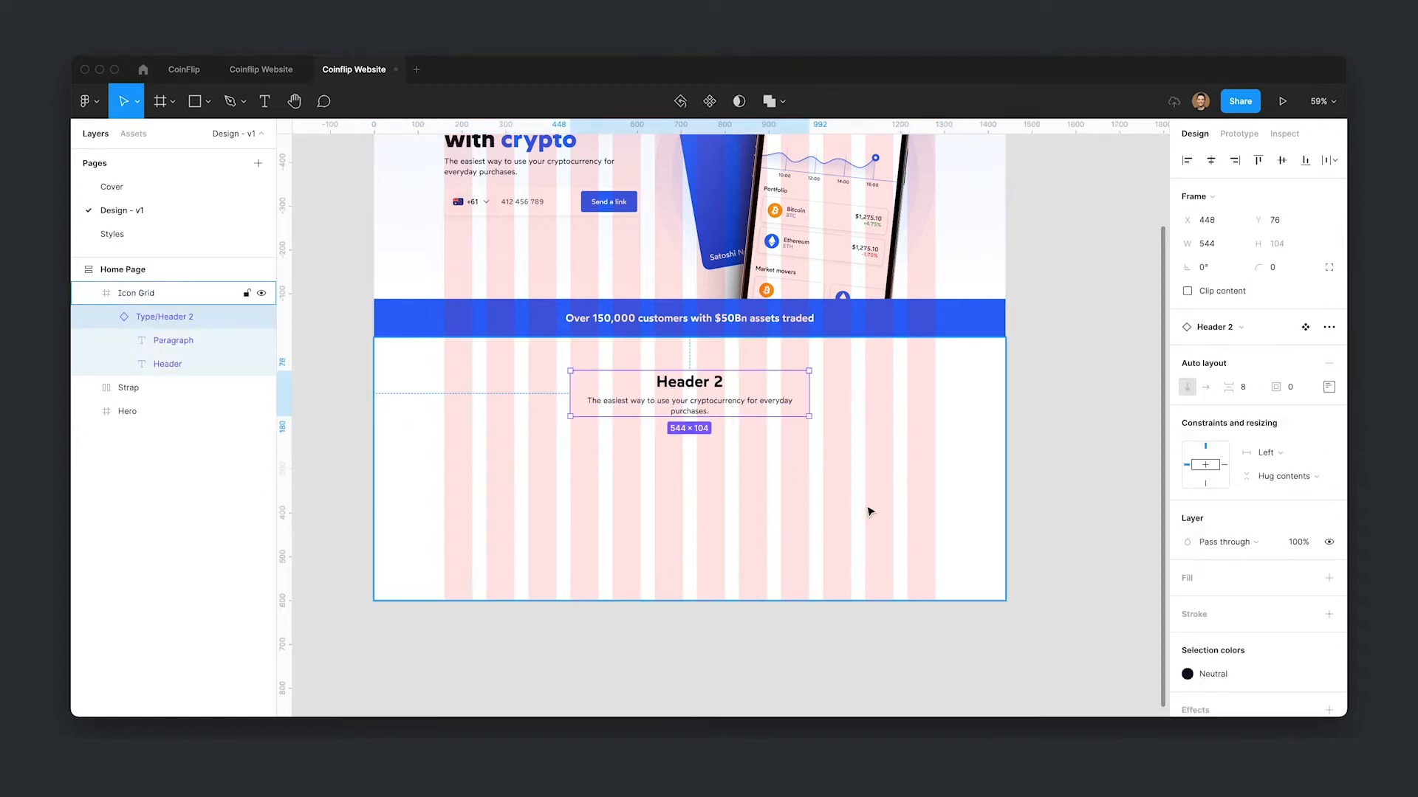
pyautogui.click(784, 535)
pyautogui.press('Escape')
pyautogui.hotkey('shift', '1')
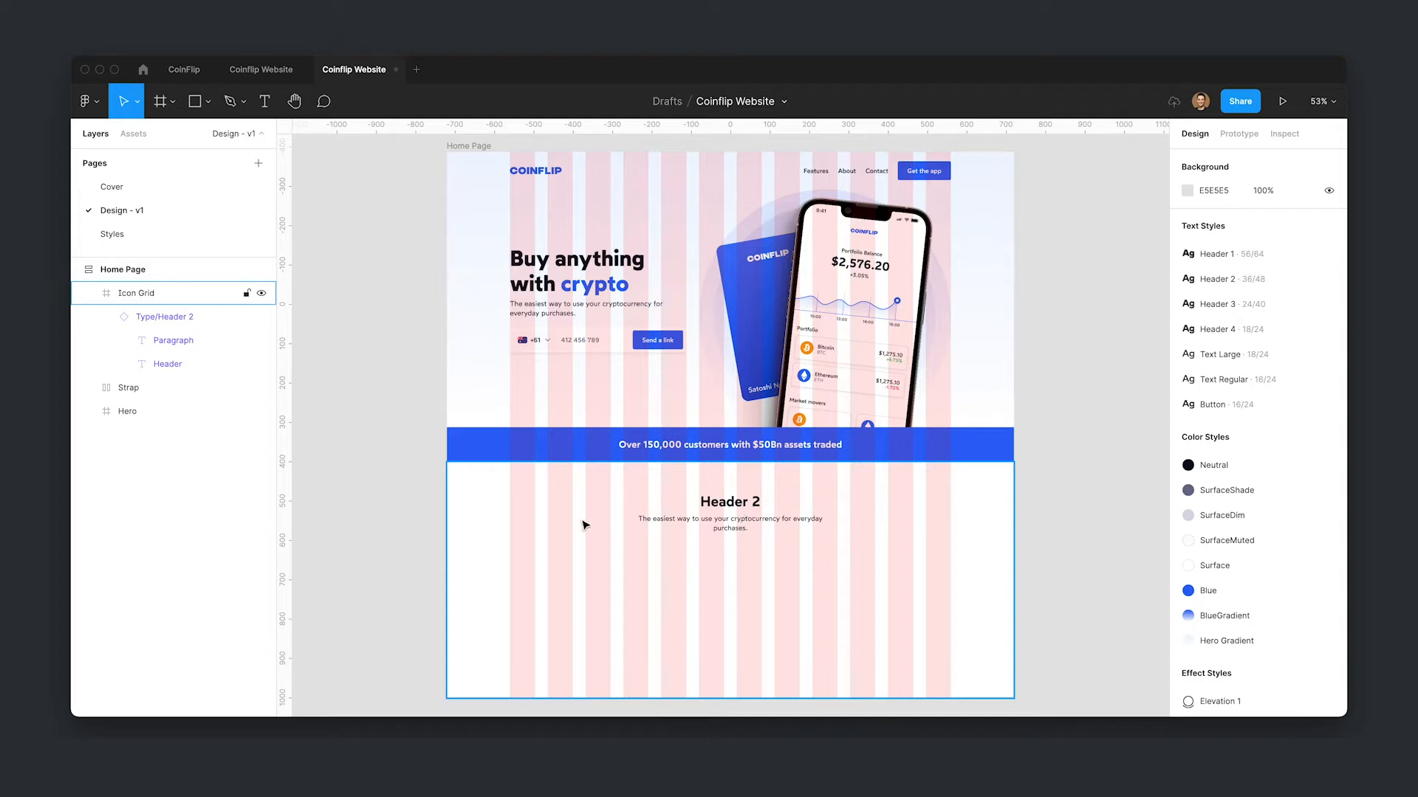
# - Draw an 80×80 frame to the left of the page and set its corner radius to 9999
pyautogui.hscroll(-10, 639, 414)
pyautogui.scroll(-2, 639, 414)
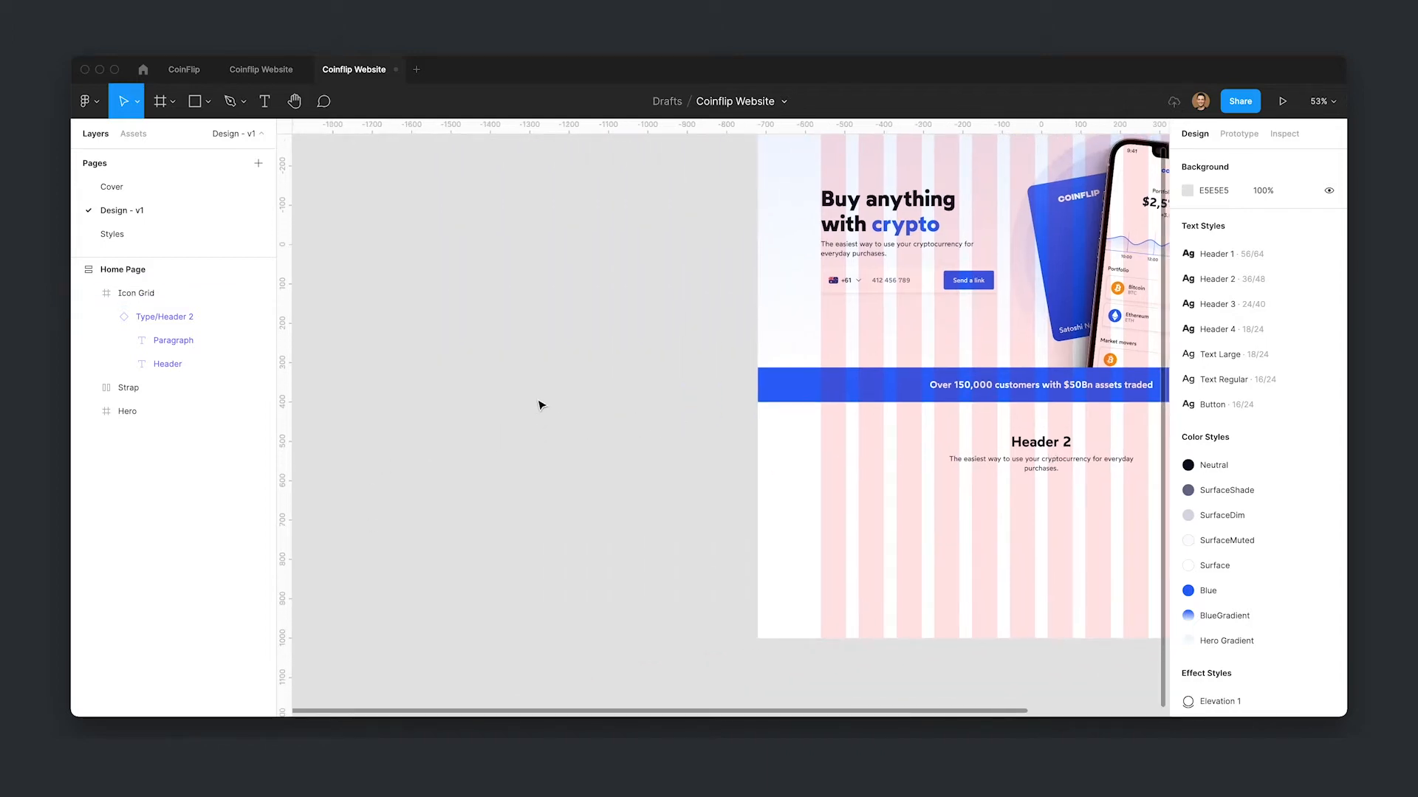
pyautogui.press('f')
pyautogui.moveTo(538, 385); pyautogui.dragTo(574, 419)
pyautogui.click(1275, 270)
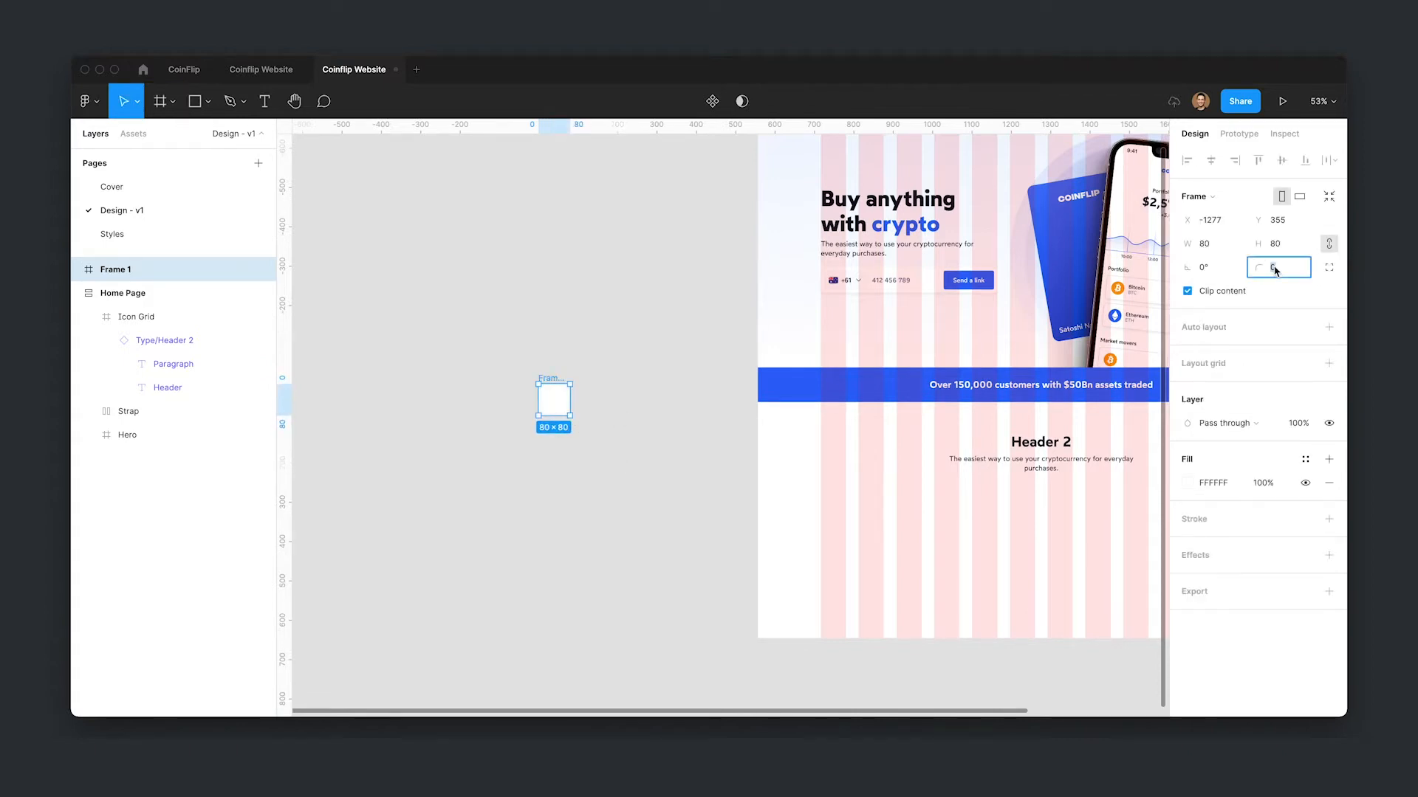
pyautogui.press('Return')
# - Fill the circular frame with the Blue color style
pyautogui.click(597, 443)
pyautogui.click(557, 404)
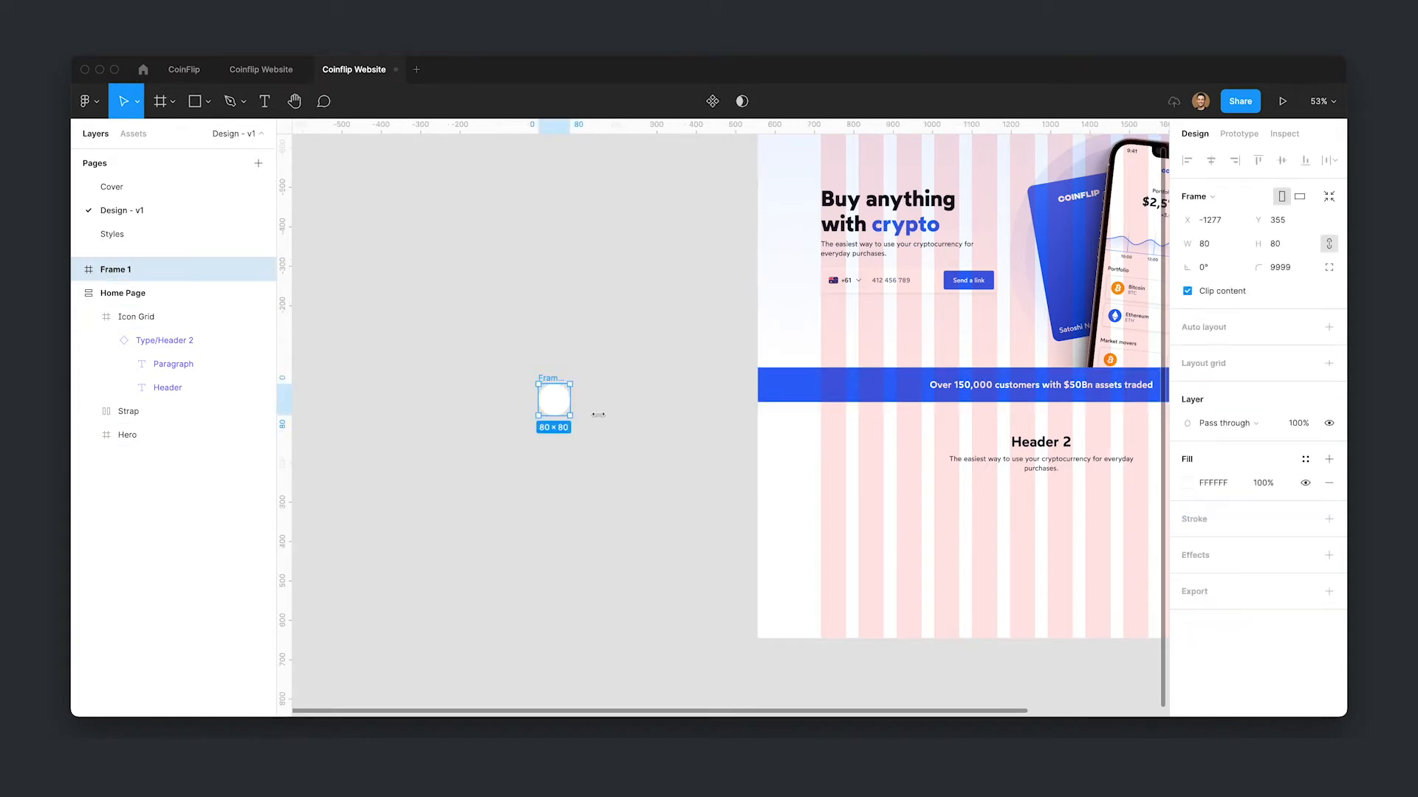
pyautogui.click(1299, 459)
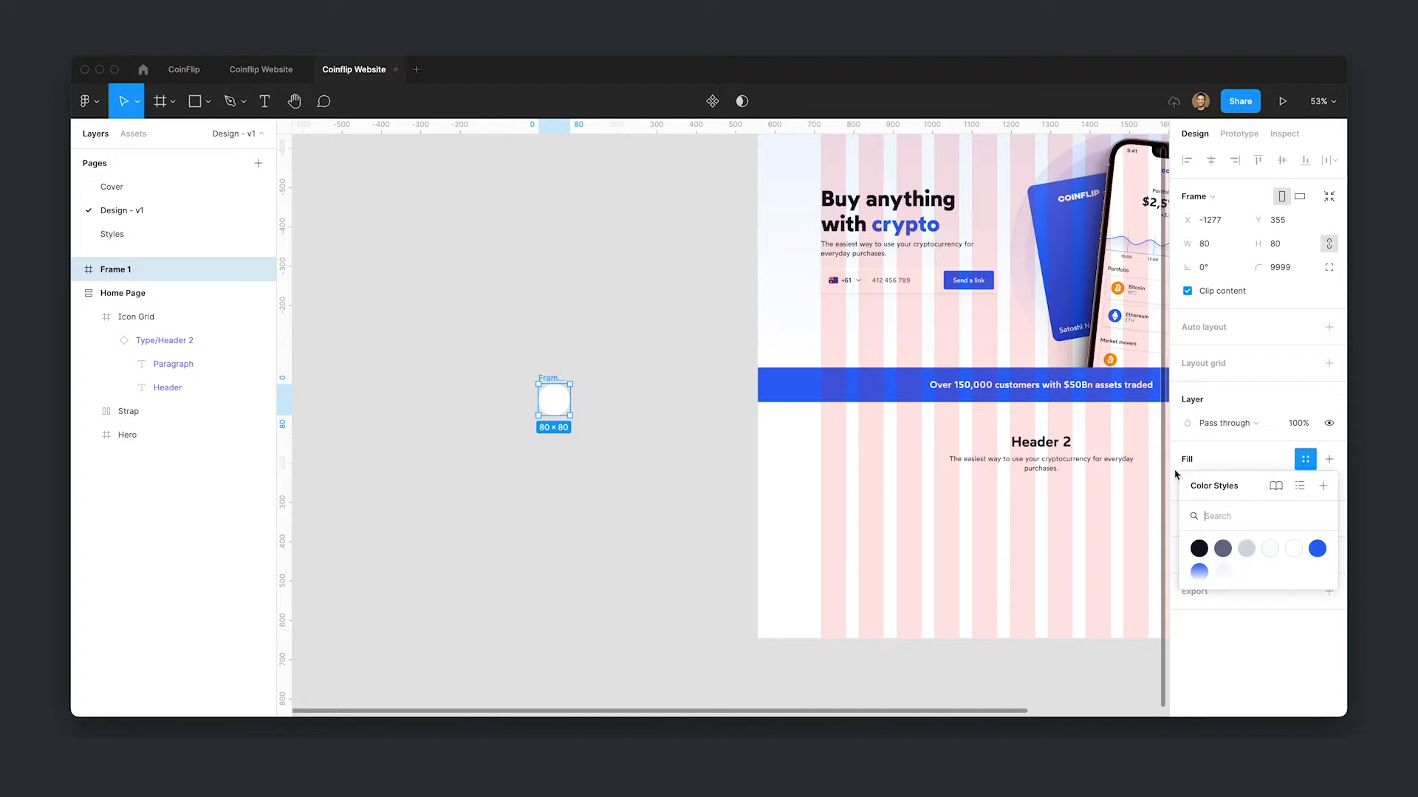
pyautogui.click(1317, 548)
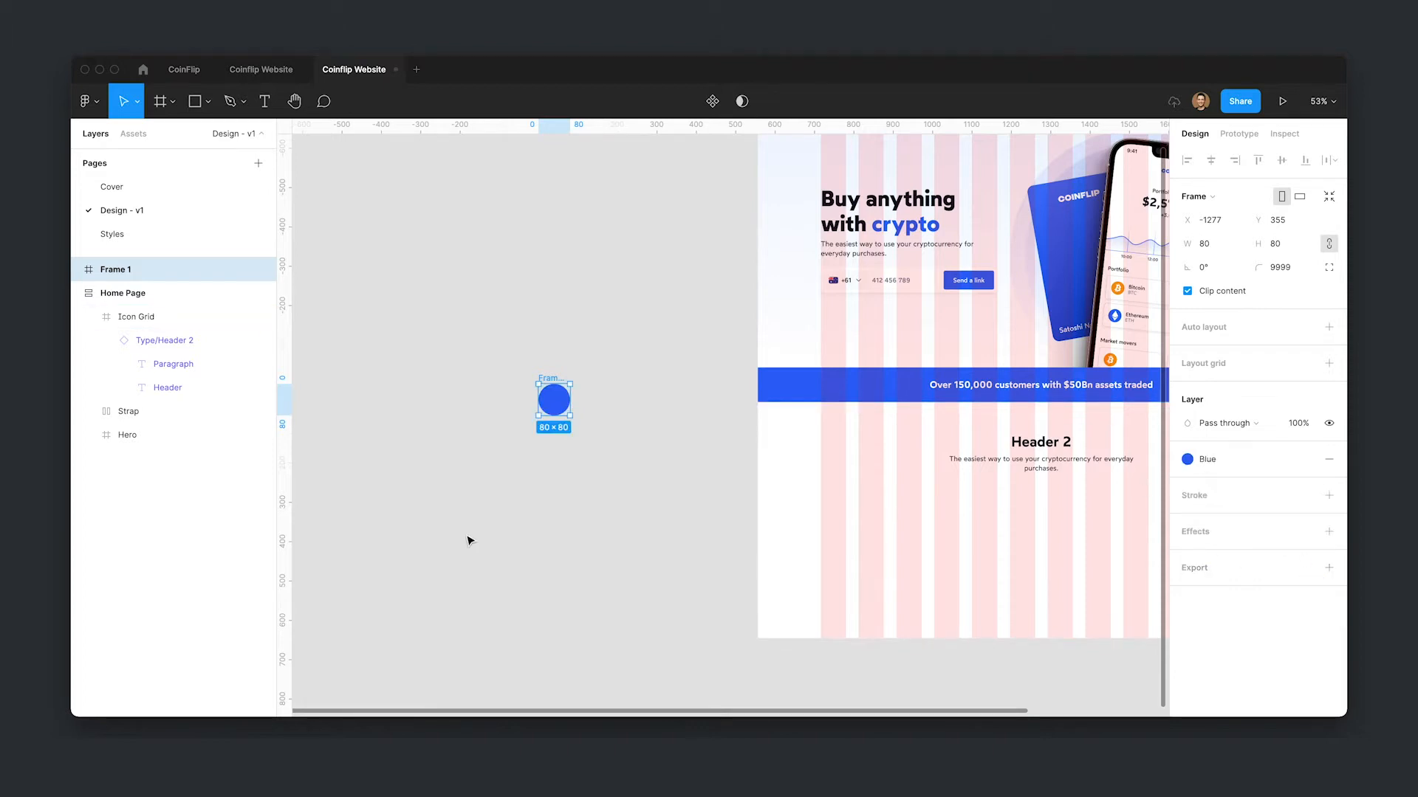
# - Nudge the circle frame slightly and rename it IconHolder
pyautogui.click(628, 502)
pyautogui.moveTo(564, 405); pyautogui.dragTo(601, 433)
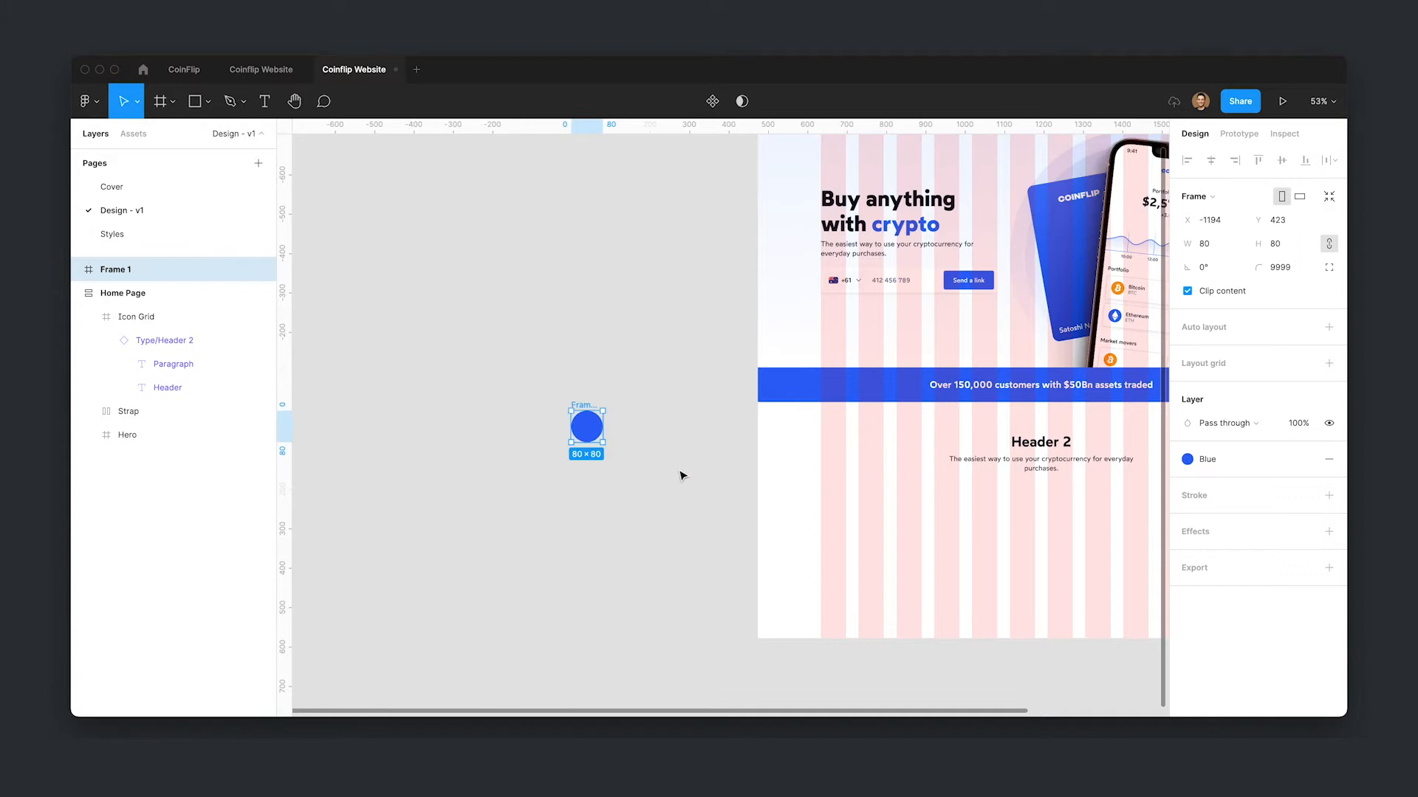
pyautogui.press('super+r')
pyautogui.write('Ico')
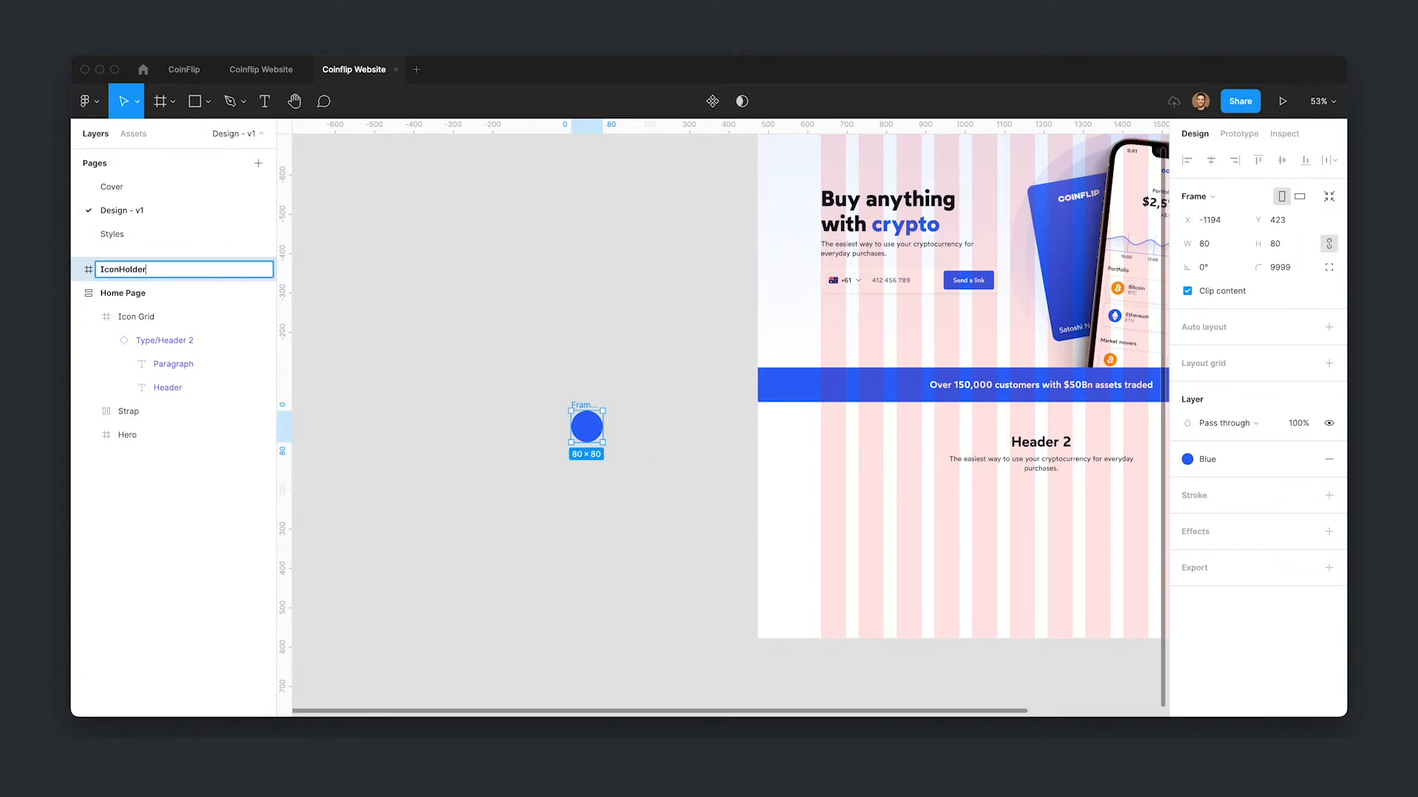
pyautogui.write('nHolder')
pyautogui.press('Return')
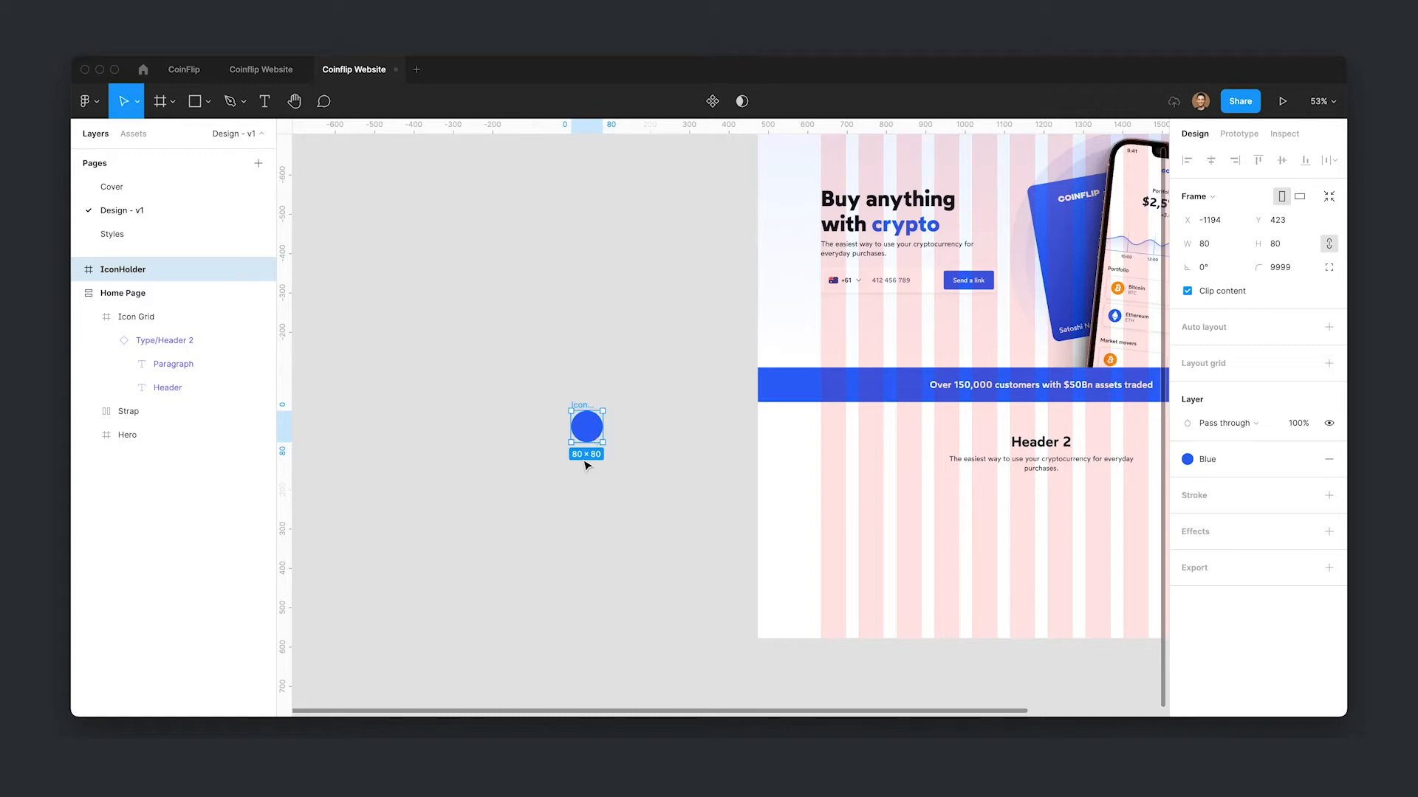
# - Add a text layer reading "Header" beneath the circle
pyautogui.click(588, 472)
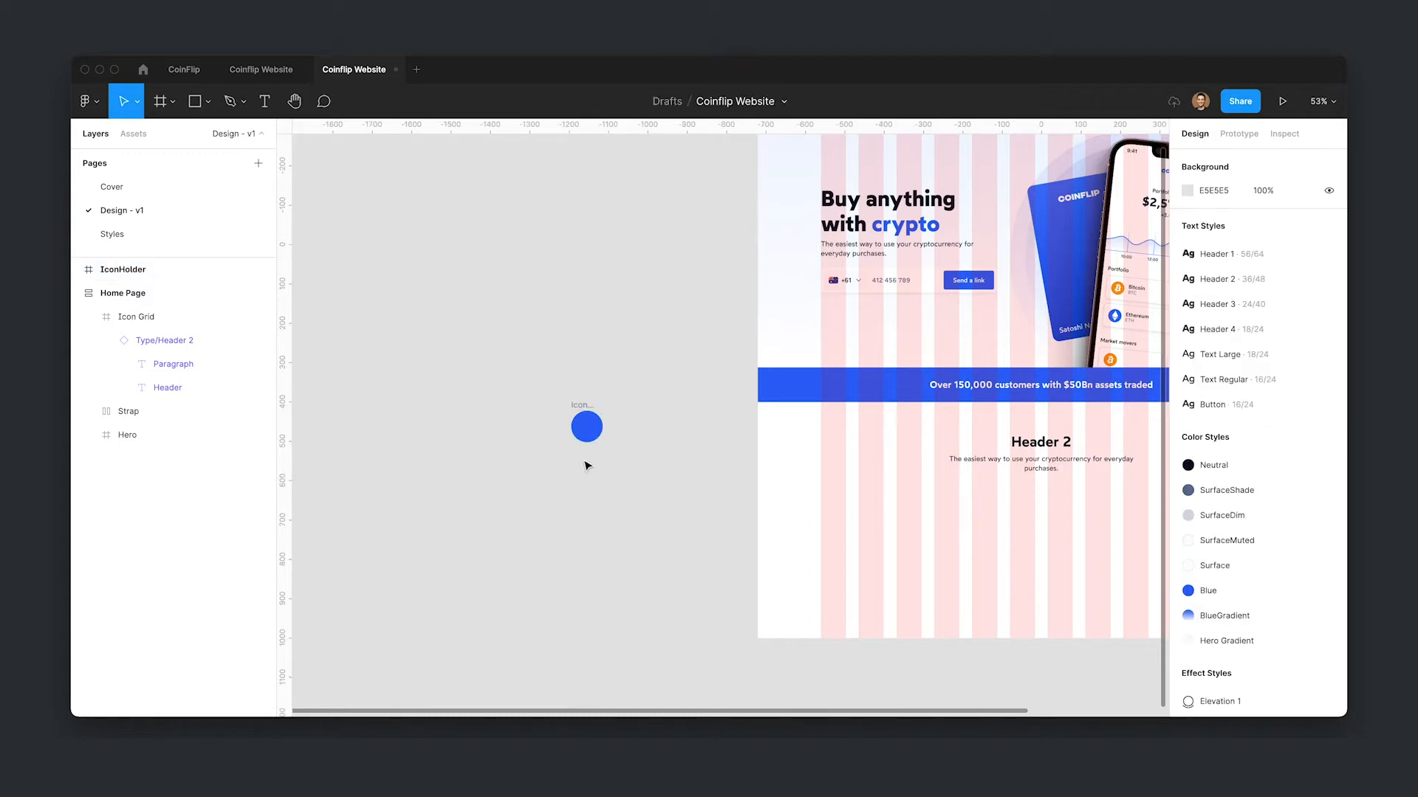
pyautogui.press('t')
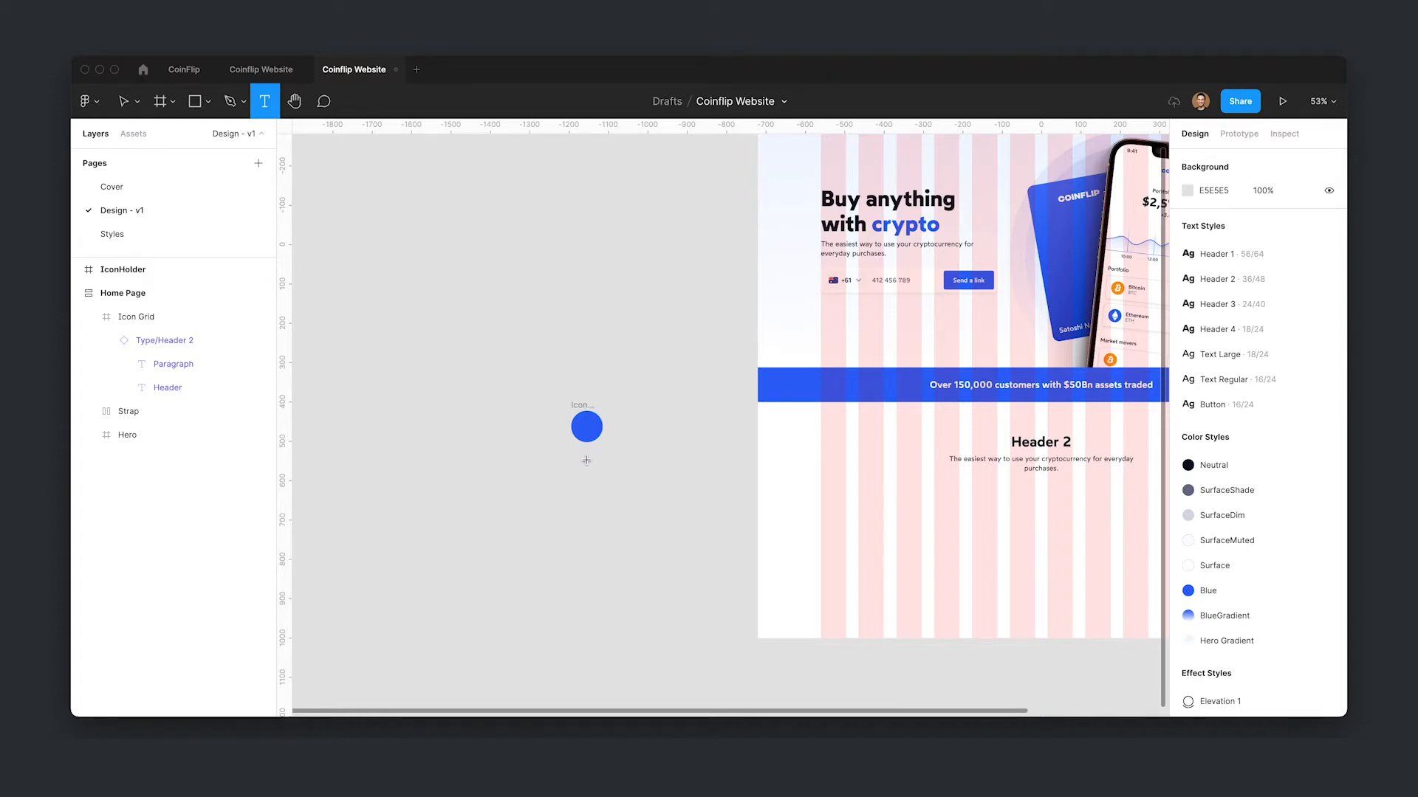
pyautogui.click(586, 461)
pyautogui.write('Header')
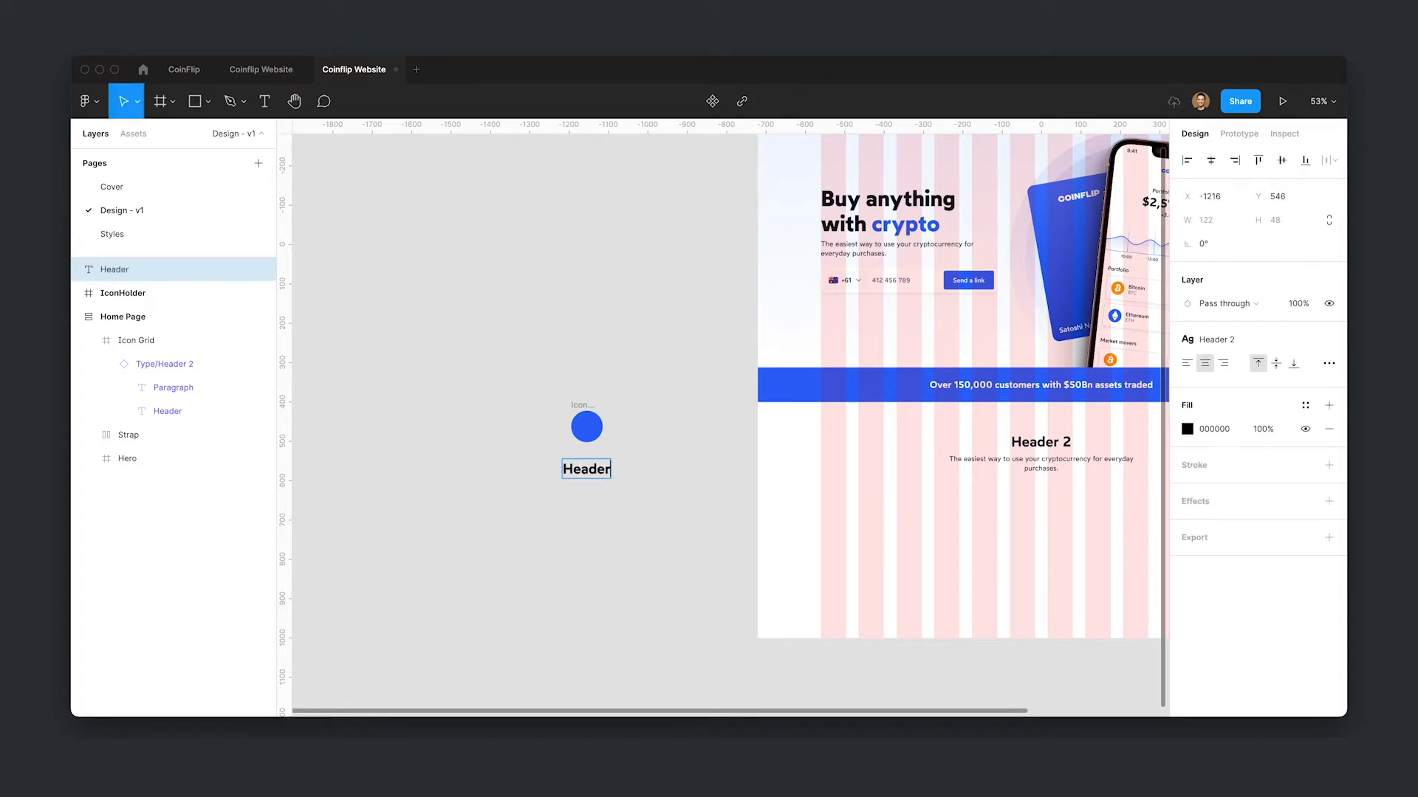
# - Give the text the Neutral color and the Header 4 text style, placing it just under the circle
pyautogui.press('Escape')
pyautogui.click(1214, 340)
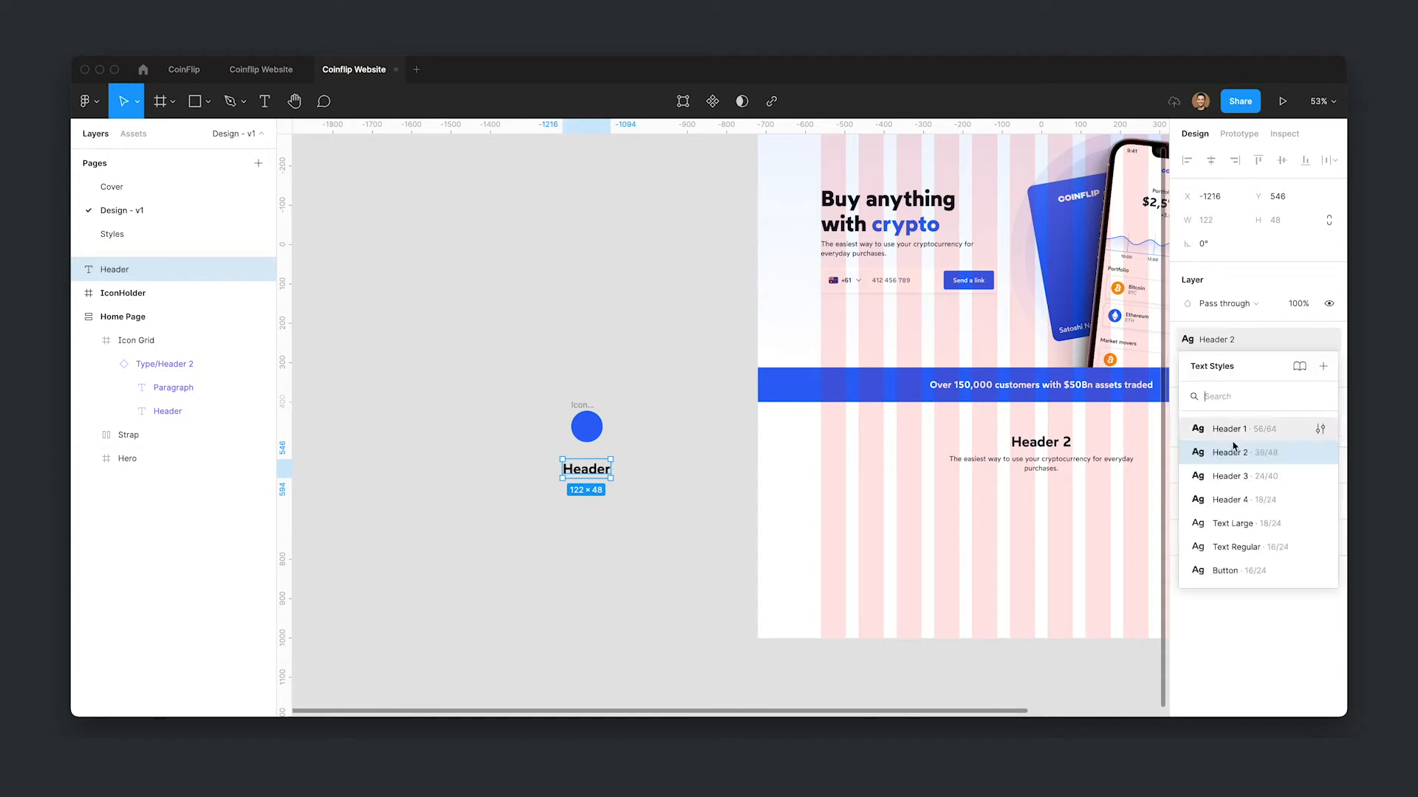
pyautogui.click(1238, 475)
pyautogui.click(1305, 405)
pyautogui.click(1198, 495)
pyautogui.moveTo(584, 468); pyautogui.dragTo(584, 460)
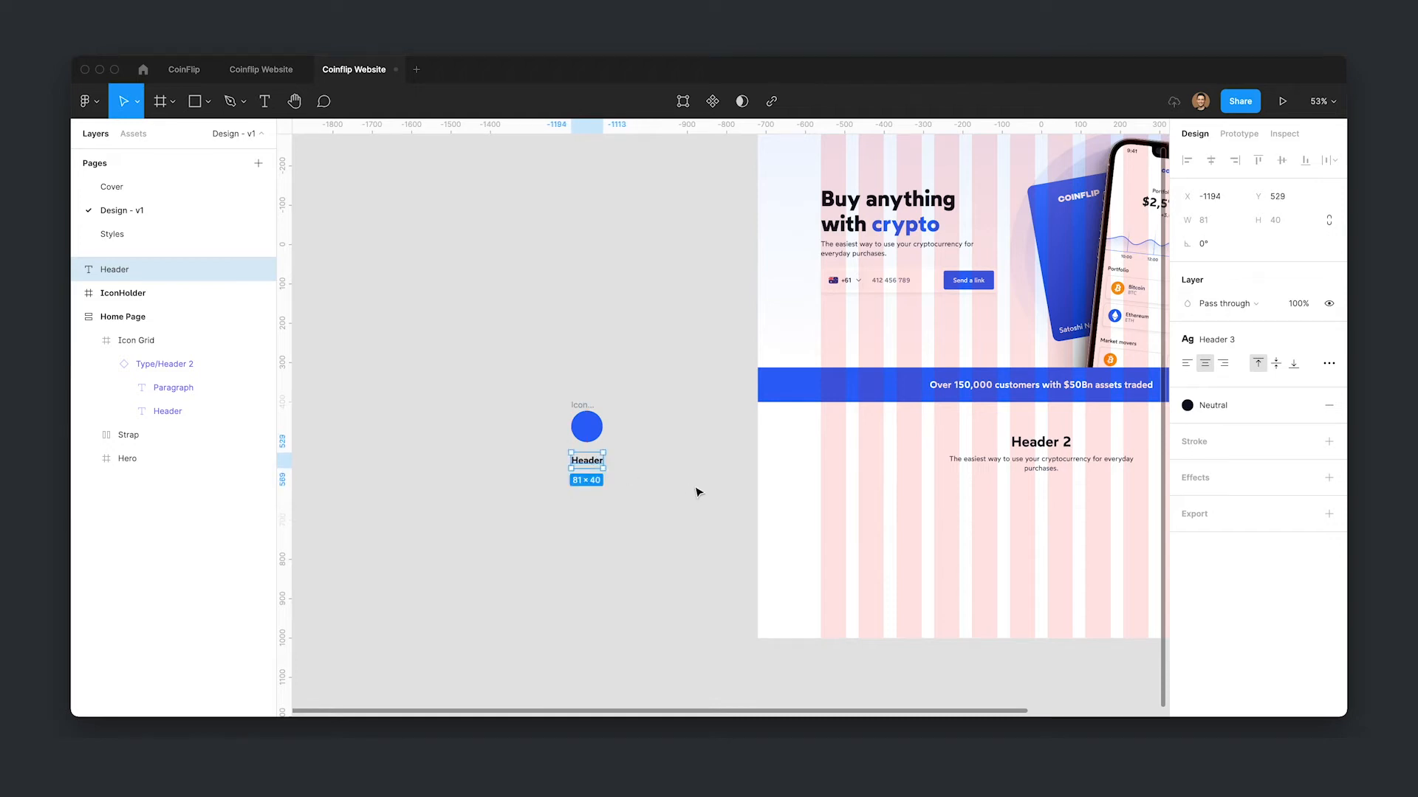
pyautogui.click(1216, 339)
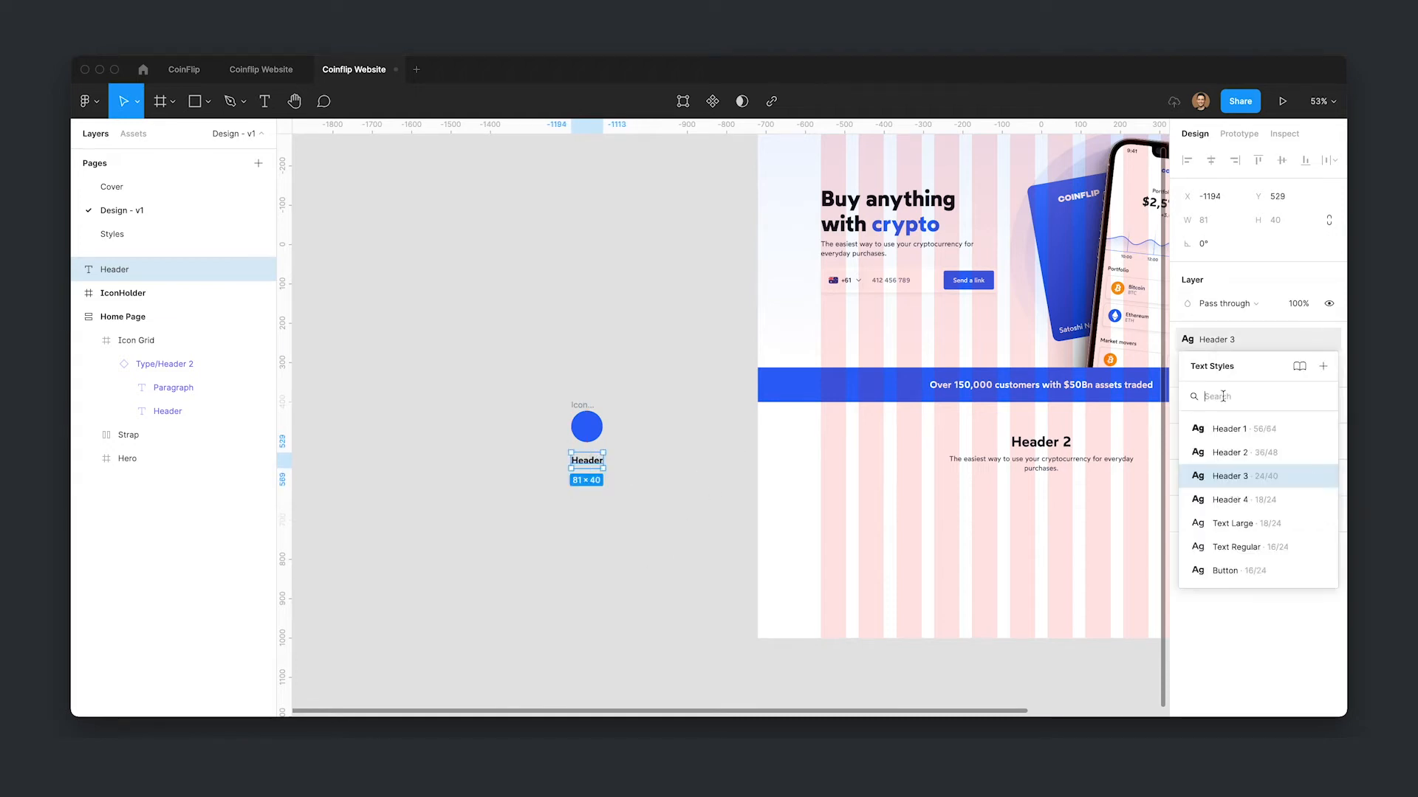
pyautogui.click(1235, 499)
pyautogui.click(699, 507)
# - Duplicate the heading text below itself and apply the Text Regular style to the copy
pyautogui.click(587, 459)
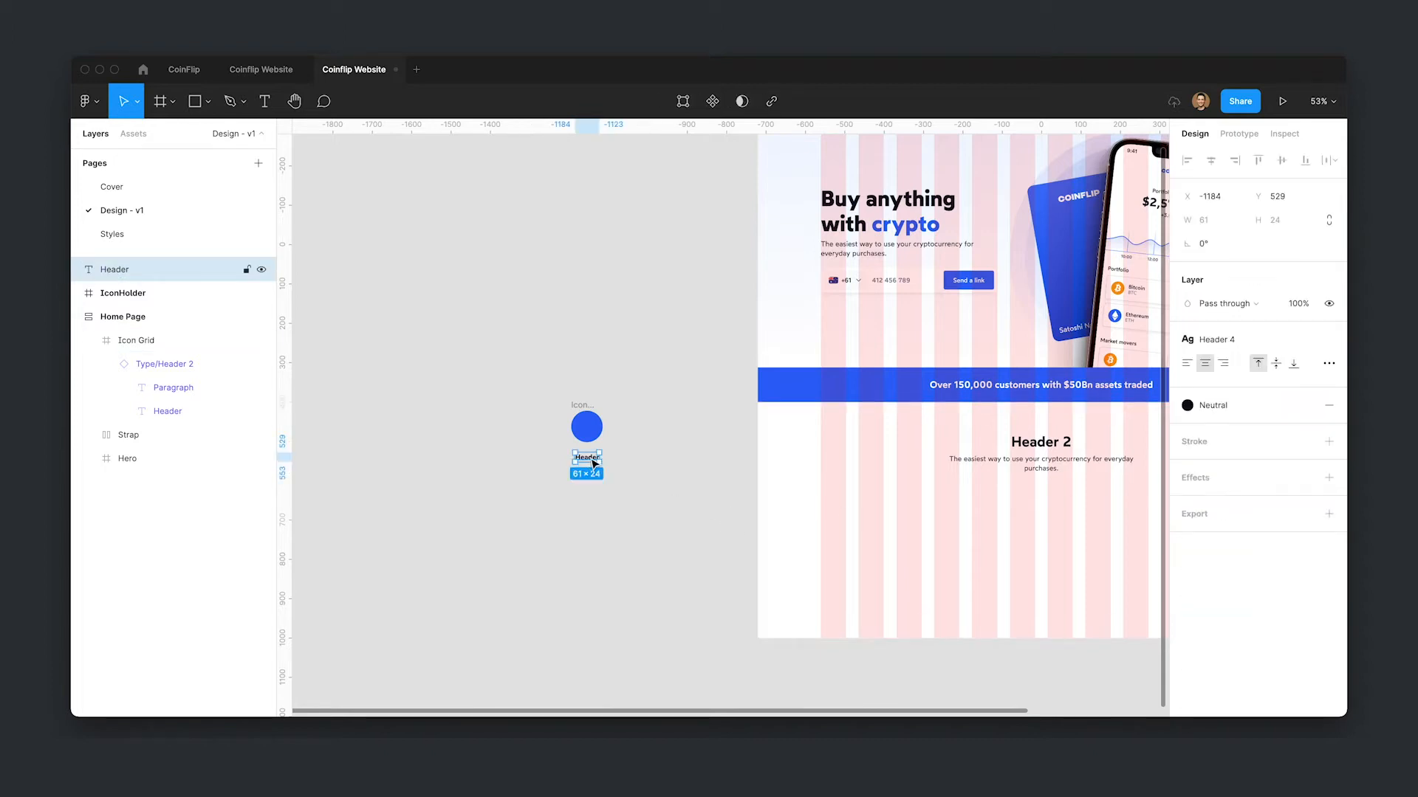
pyautogui.press('super+d')
pyautogui.moveTo(595, 464); pyautogui.dragTo(595, 478)
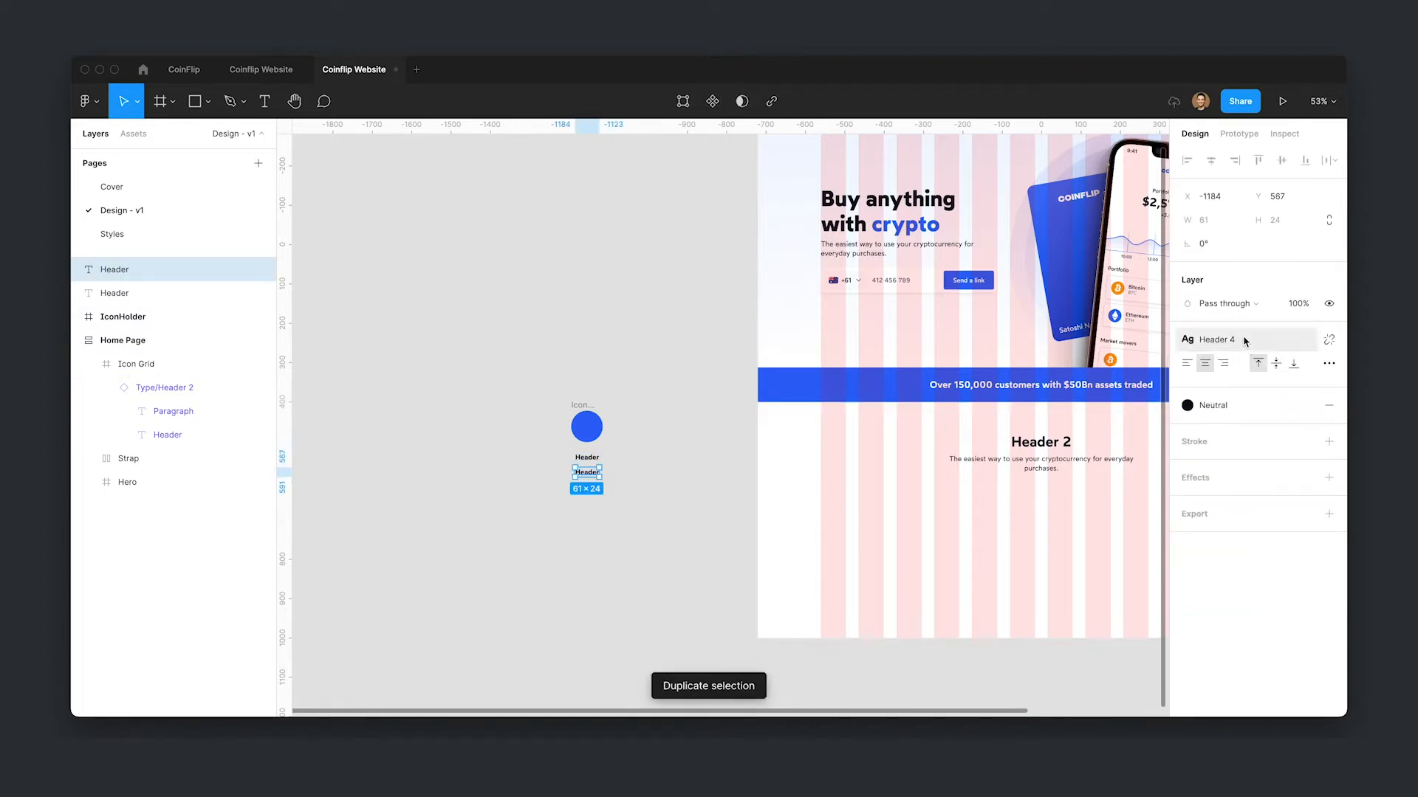
pyautogui.click(1245, 341)
pyautogui.click(1252, 545)
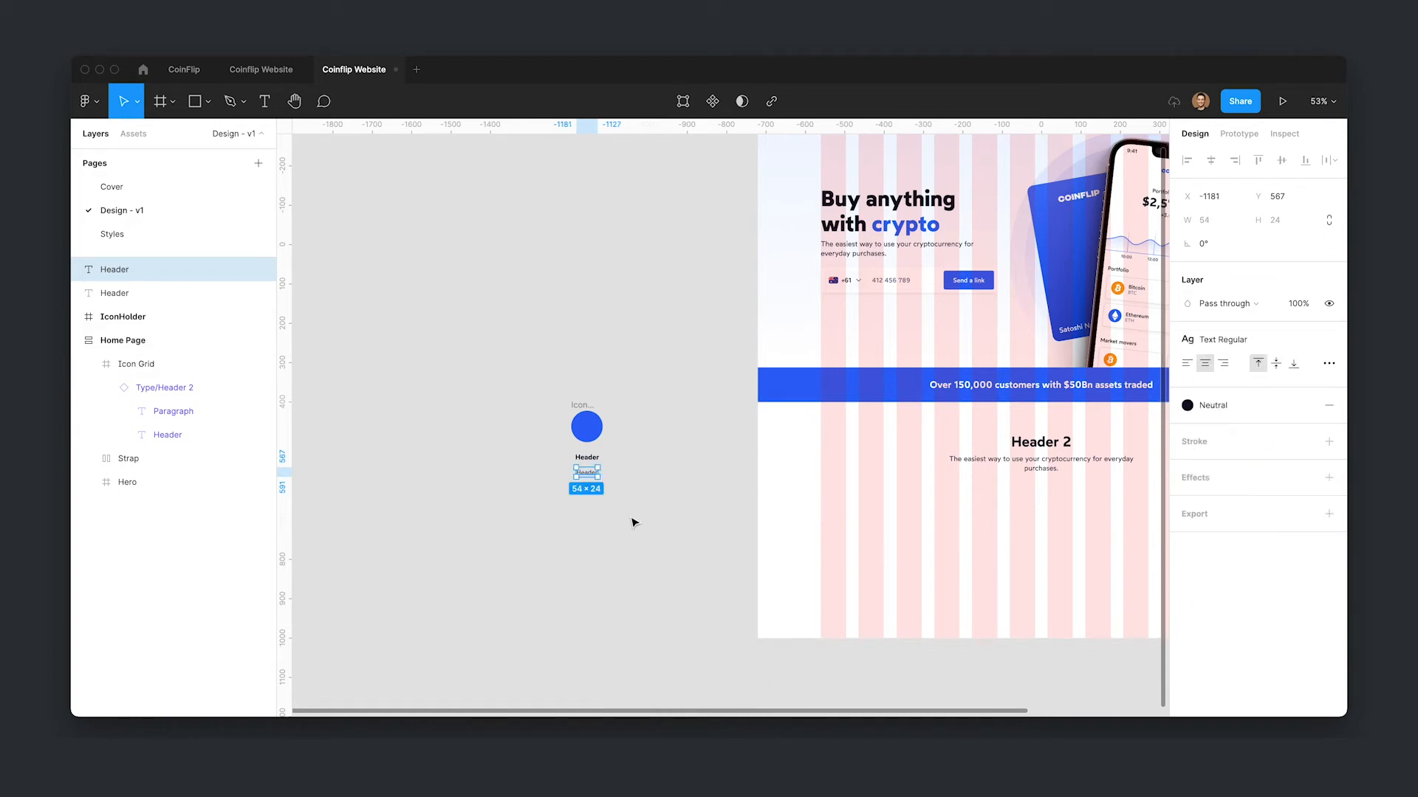
pyautogui.moveTo(592, 475); pyautogui.dragTo(593, 473)
# - Paste the section's paragraph text into the duplicated text layer
pyautogui.keyDown('super'); pyautogui.click(1040, 464); pyautogui.keyUp('super')
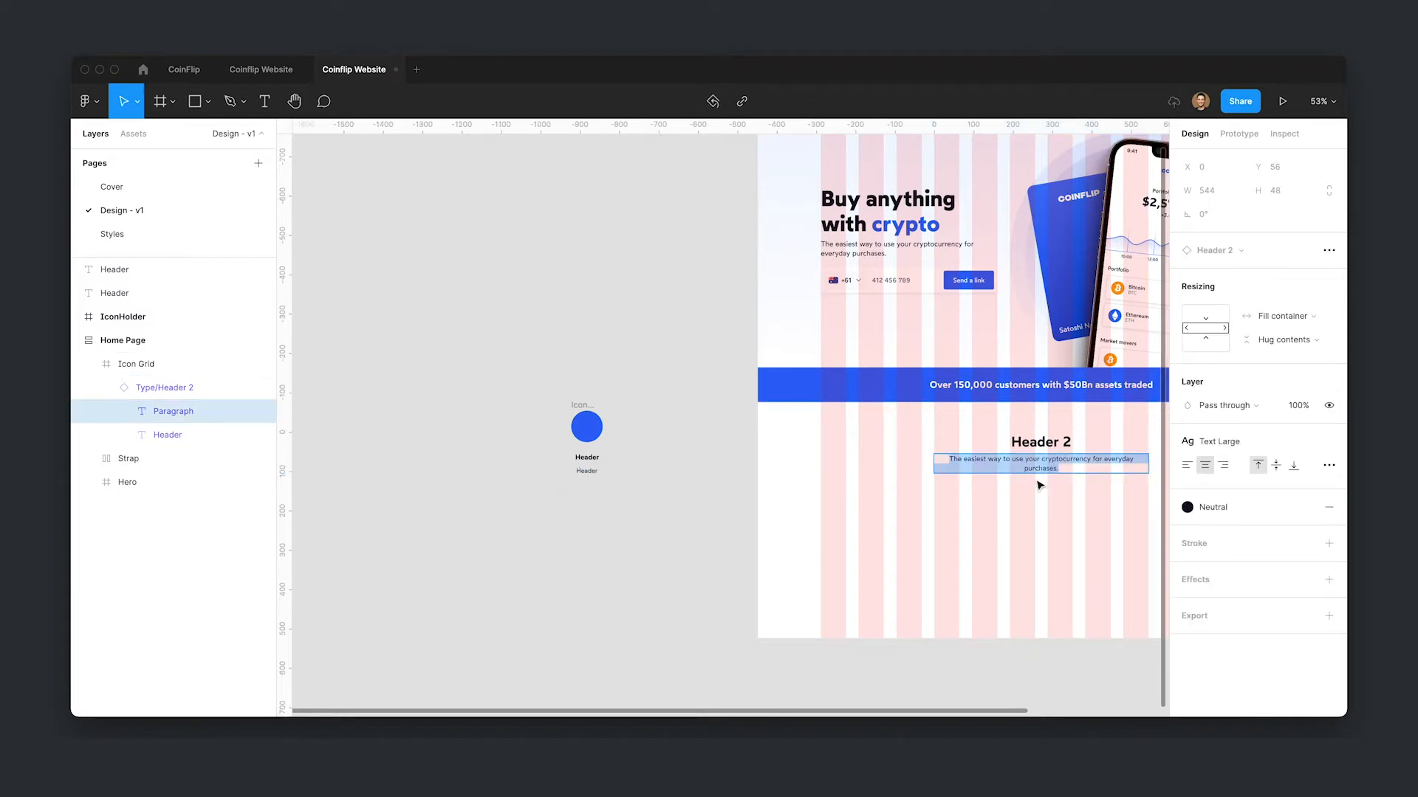
pyautogui.click(587, 471)
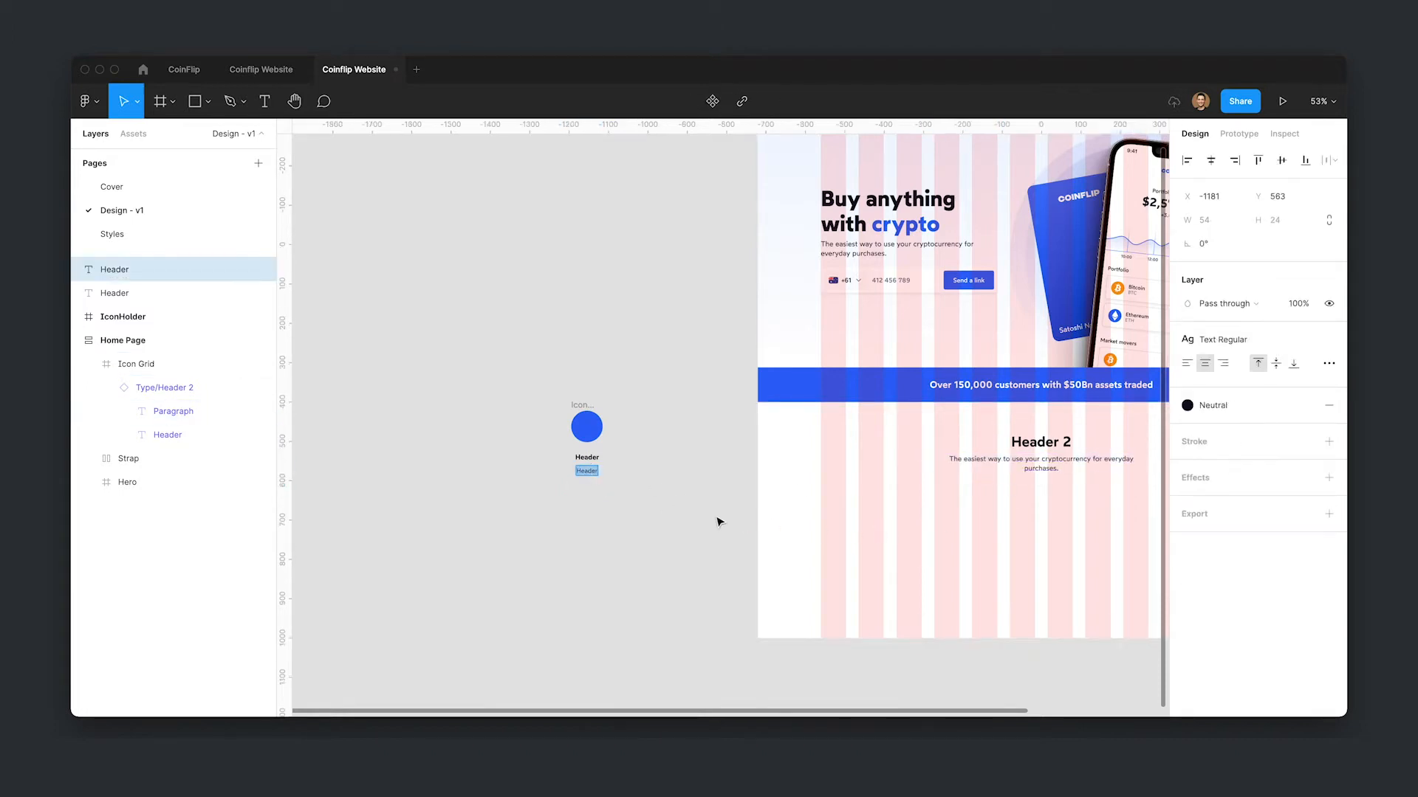
pyautogui.write('The easiest way to use your cryptocurrency for everyday purchases.')
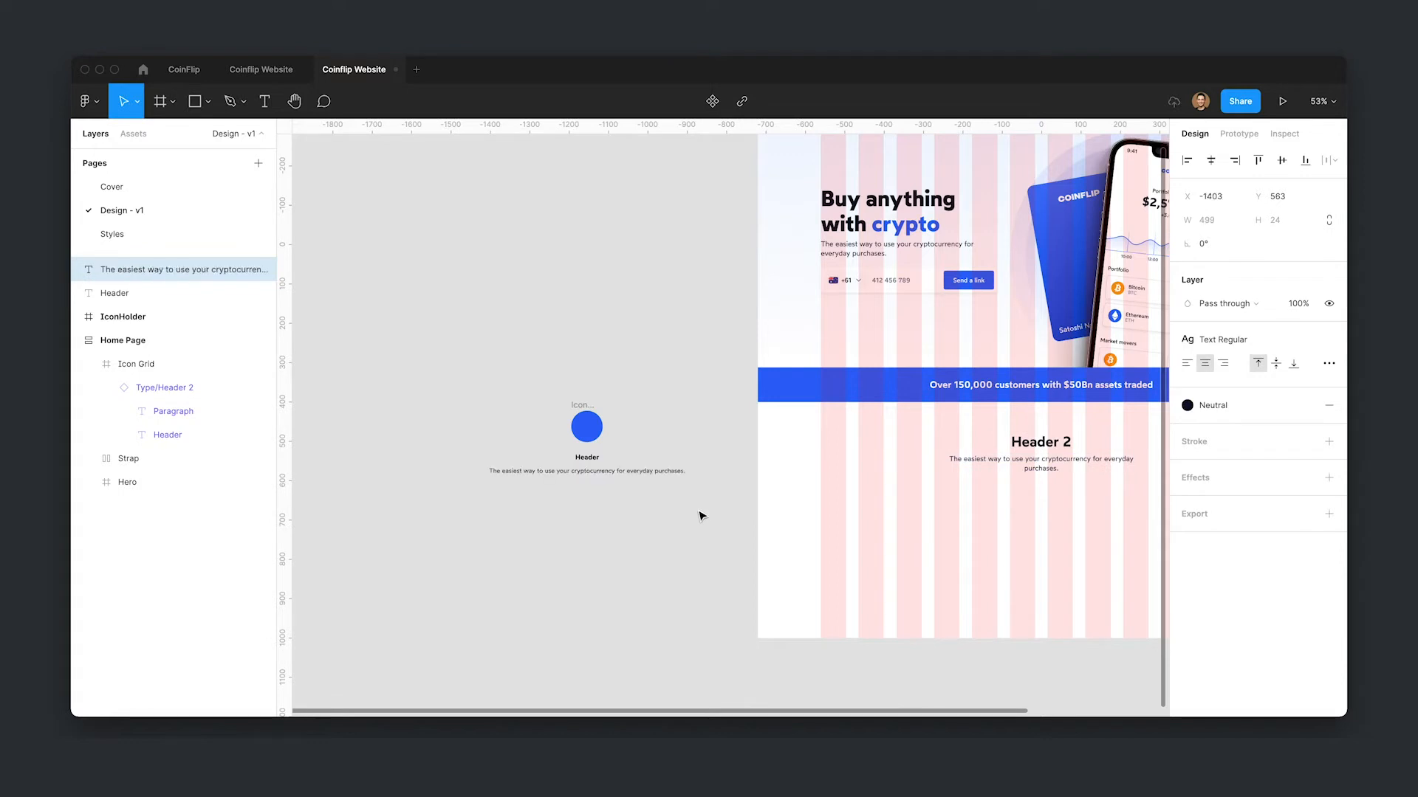
# - Change the heading text to "Explore"
pyautogui.click(595, 460)
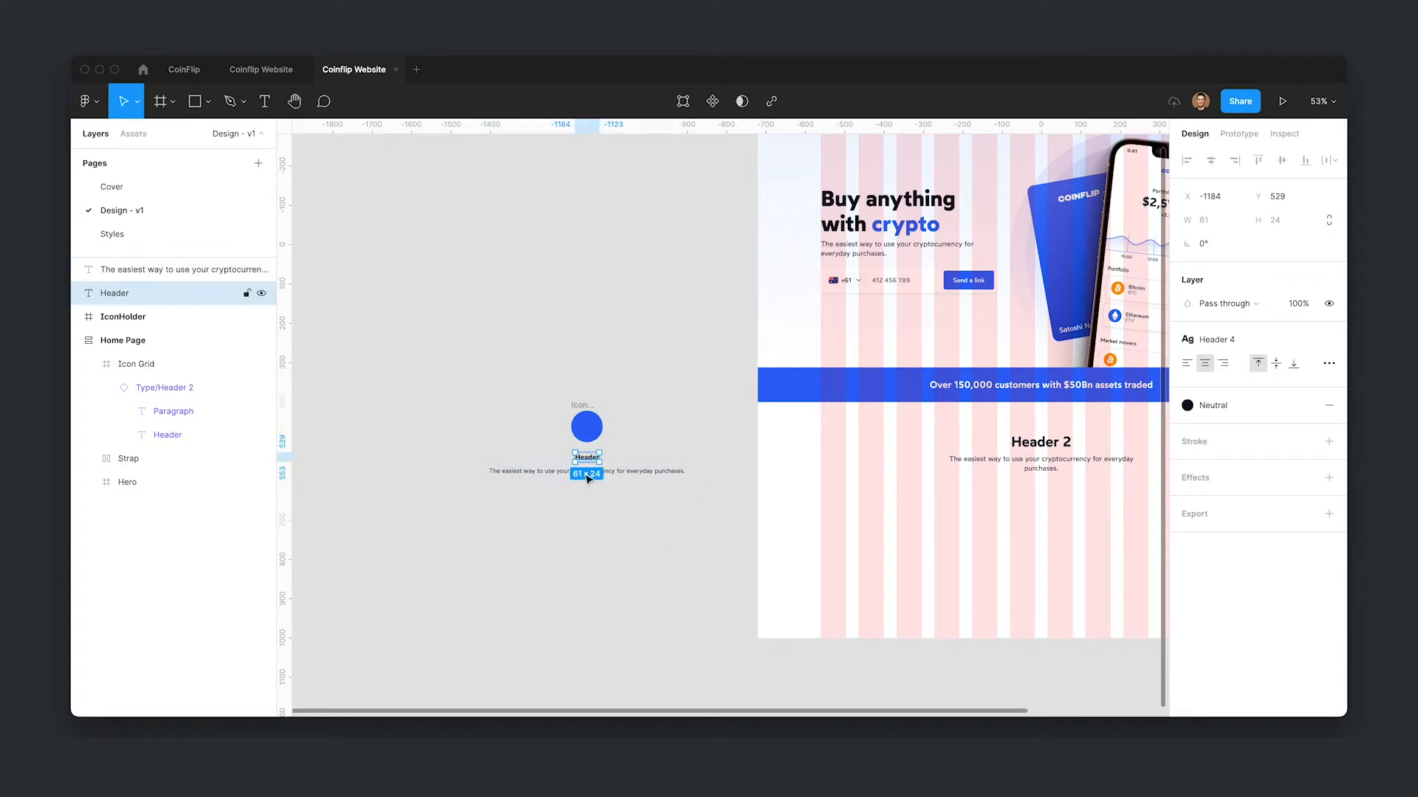
pyautogui.press('Return')
pyautogui.write('Explore')
pyautogui.press('Escape')
# - Wrap the circle and both text layers in a vertical auto layout frame with 24 spacing
pyautogui.moveTo(445, 354); pyautogui.dragTo(724, 503)
pyautogui.hotkey('shift', 'a')
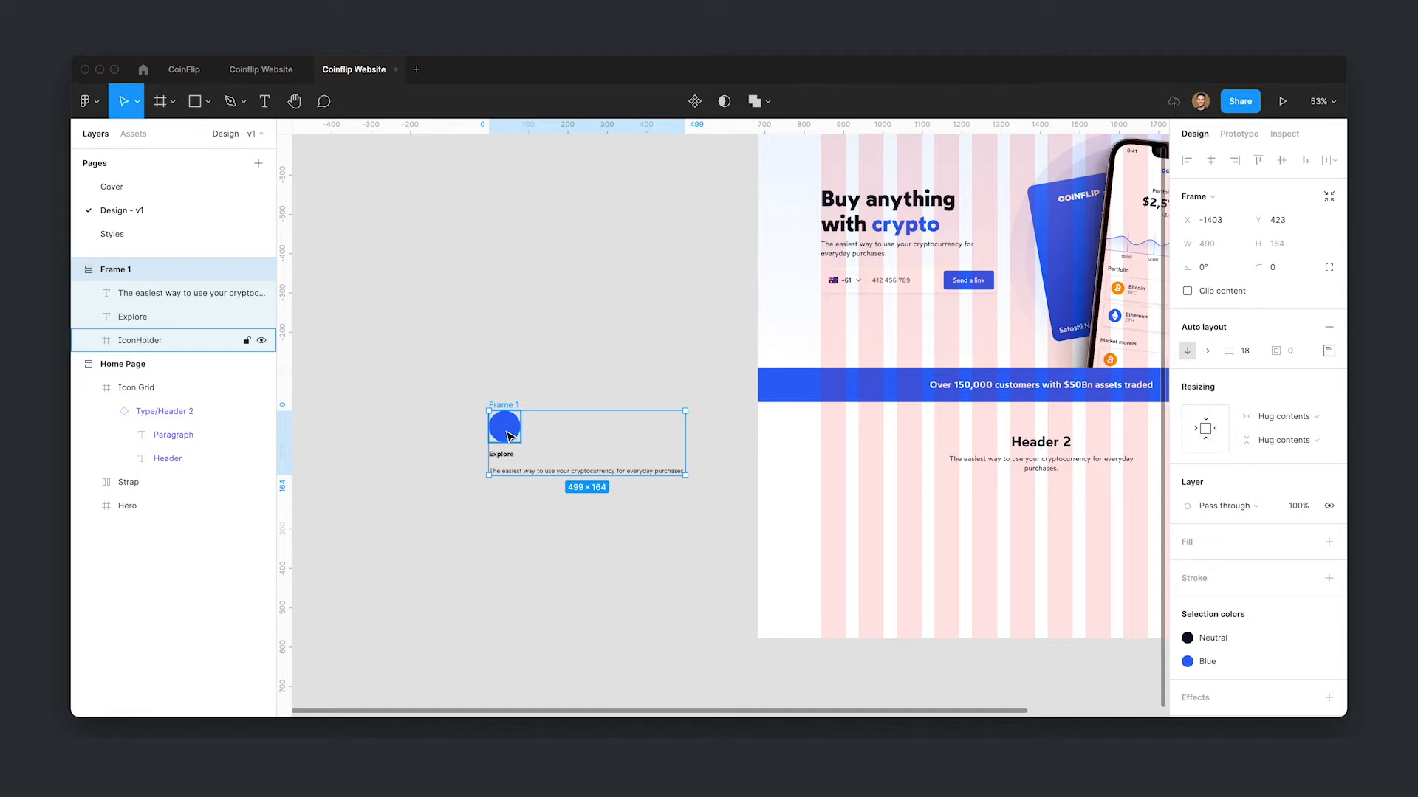
pyautogui.click(1259, 350)
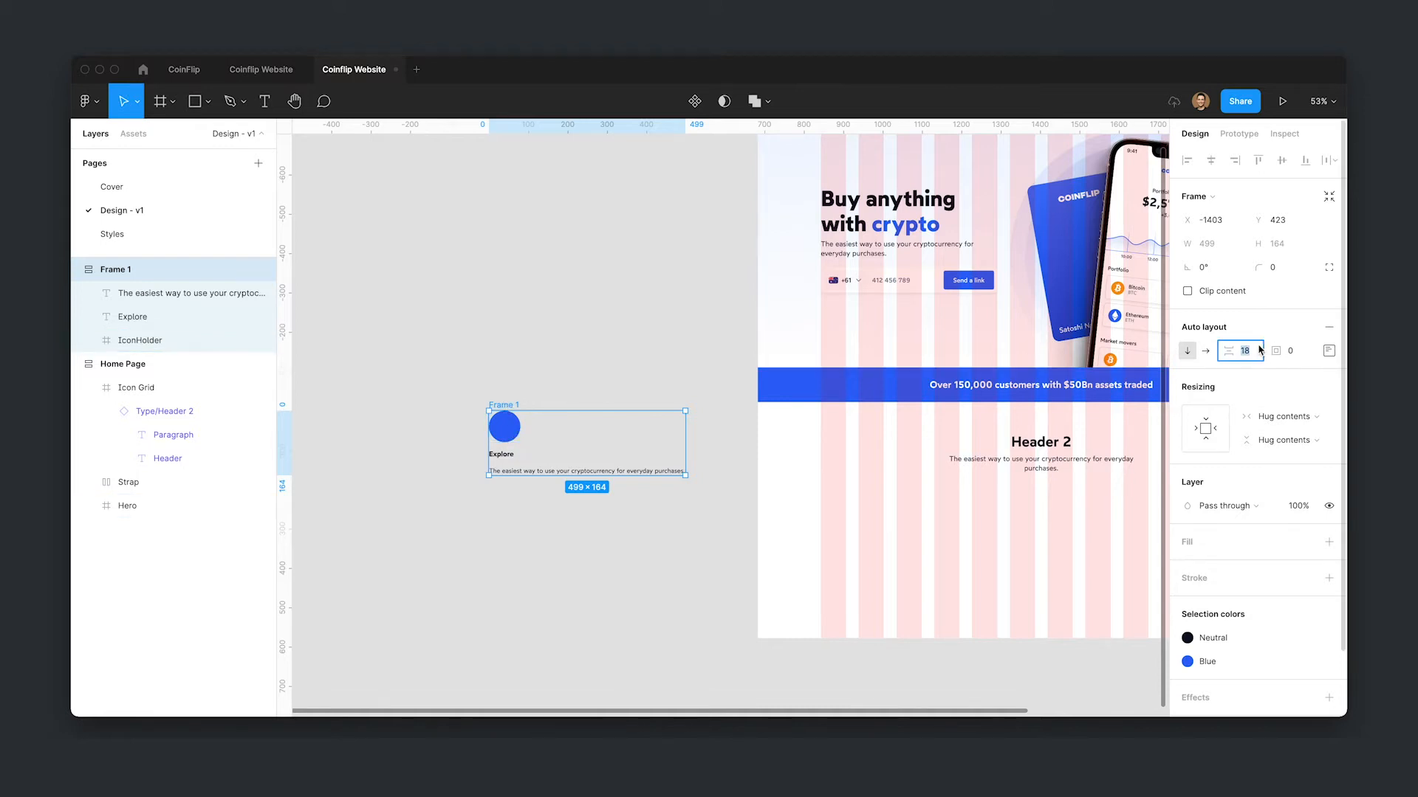
pyautogui.write('24')
pyautogui.press('Return')
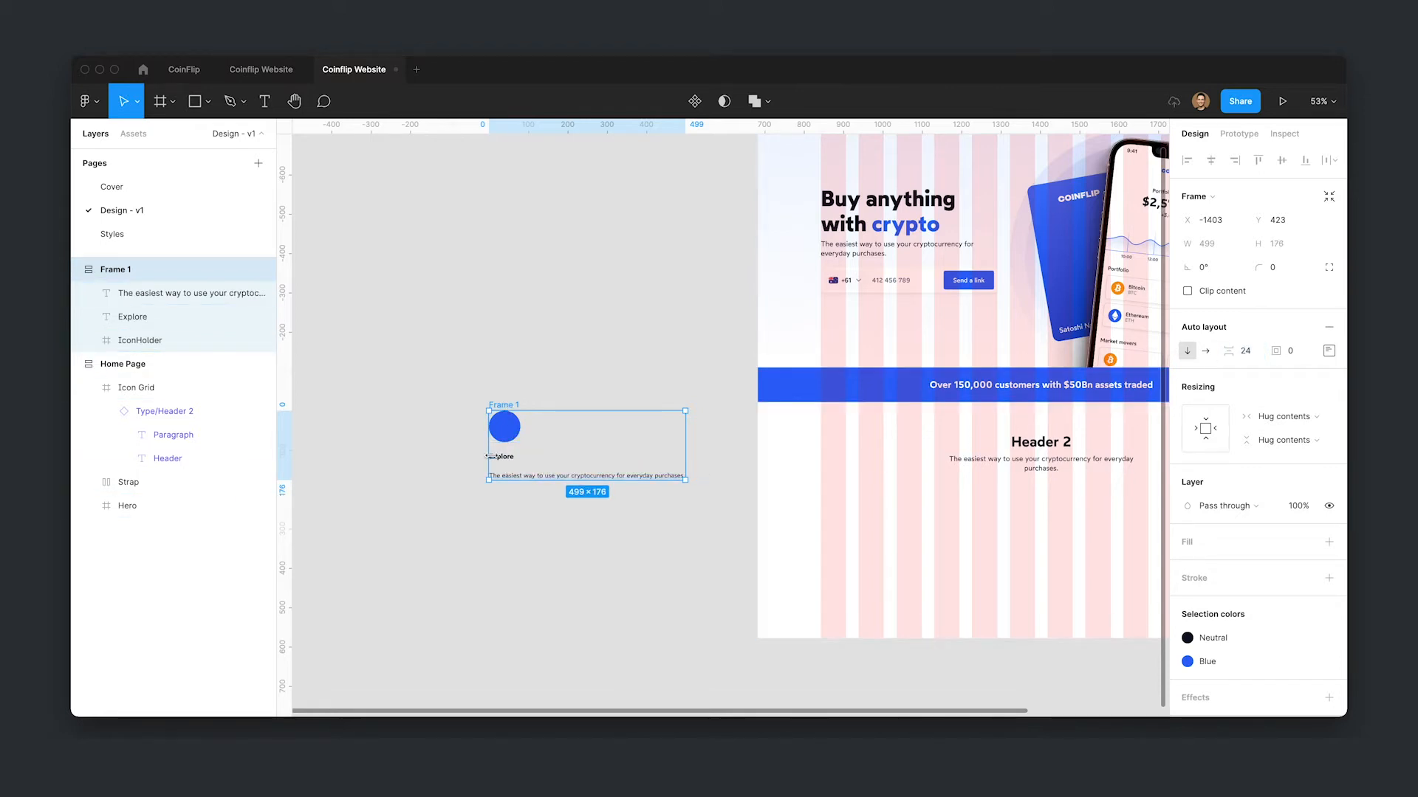
# - Wrap the heading and paragraph in a nested auto layout frame with 4 spacing
pyautogui.click(506, 461)
pyautogui.keyDown('shift'); pyautogui.click(521, 476); pyautogui.keyUp('shift')
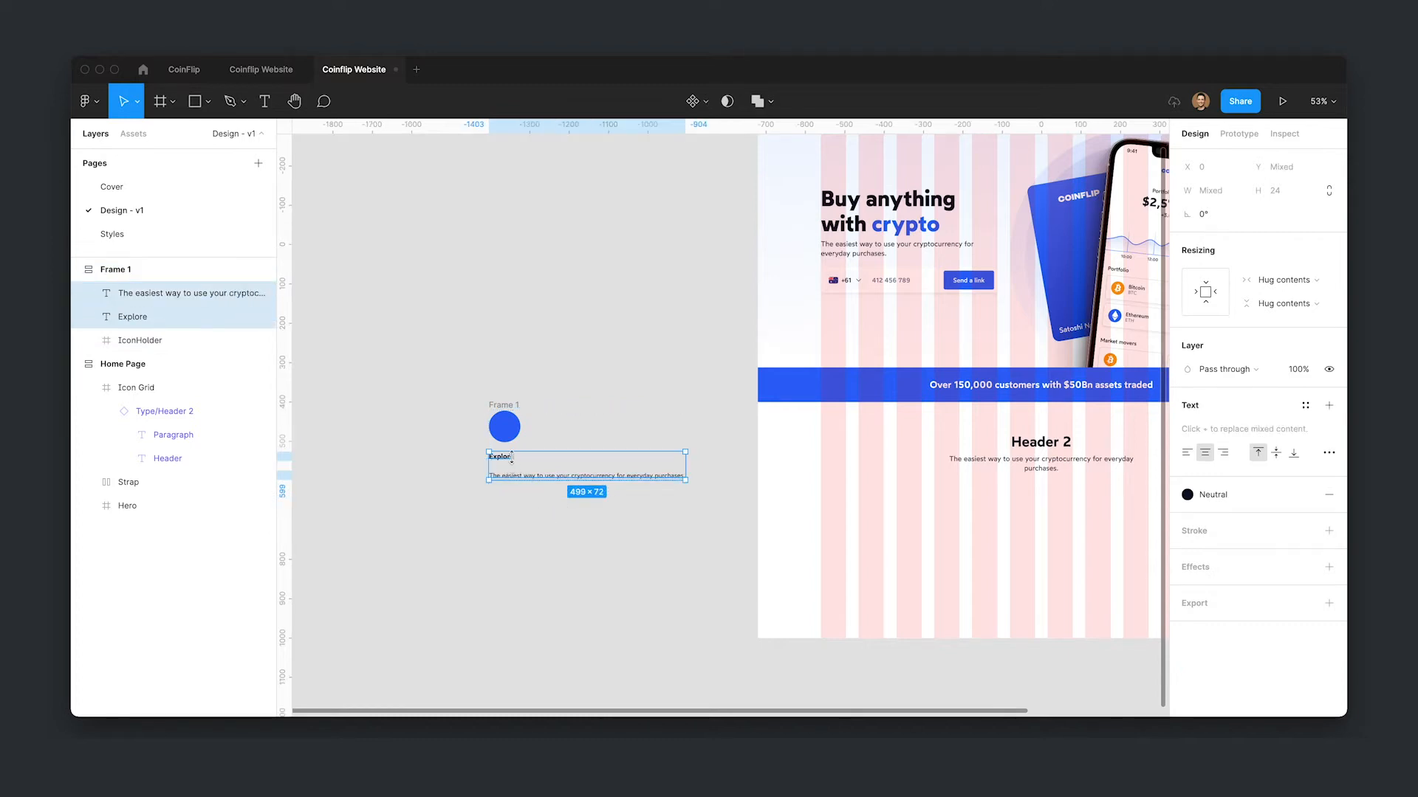
pyautogui.hotkey('shift', 'a')
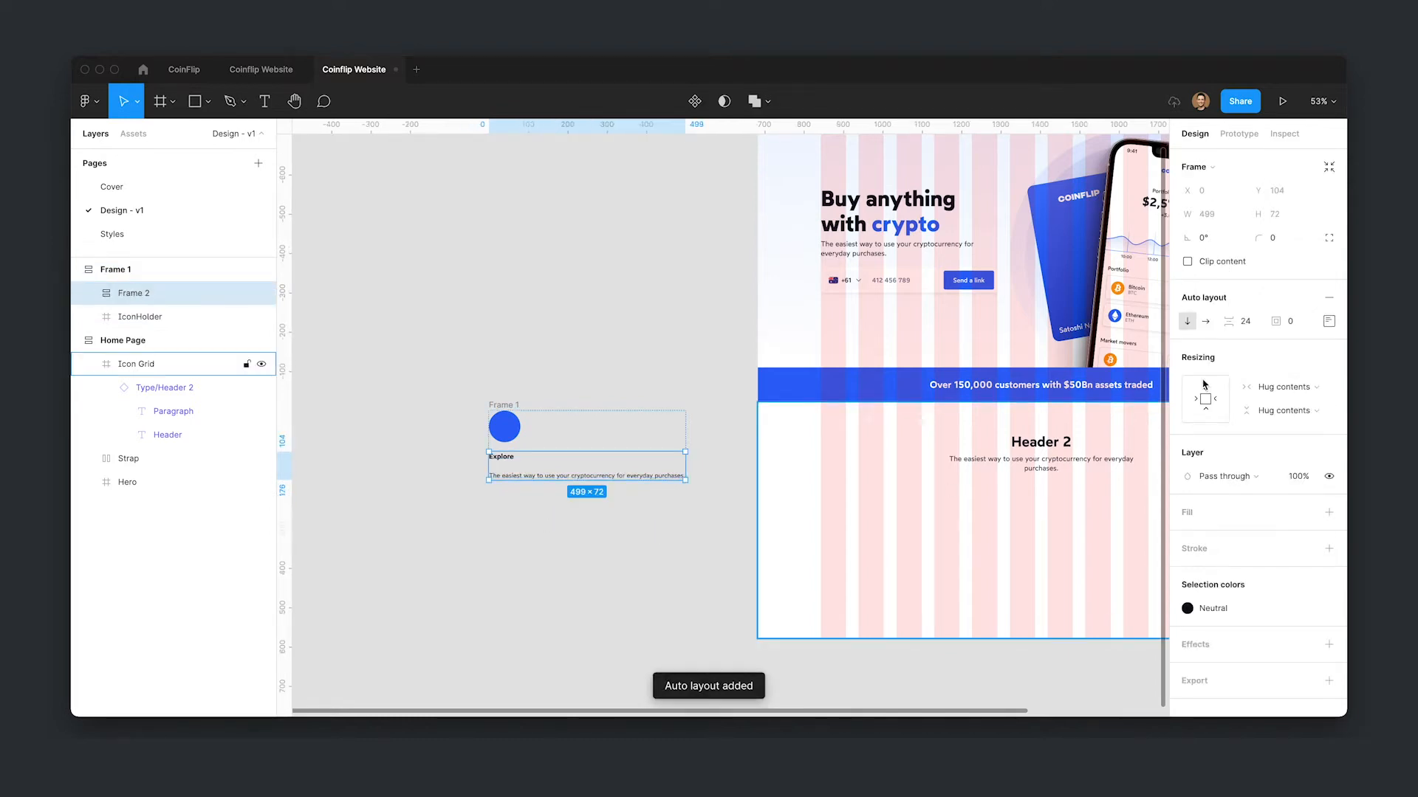
pyautogui.click(1257, 328)
pyautogui.write('4')
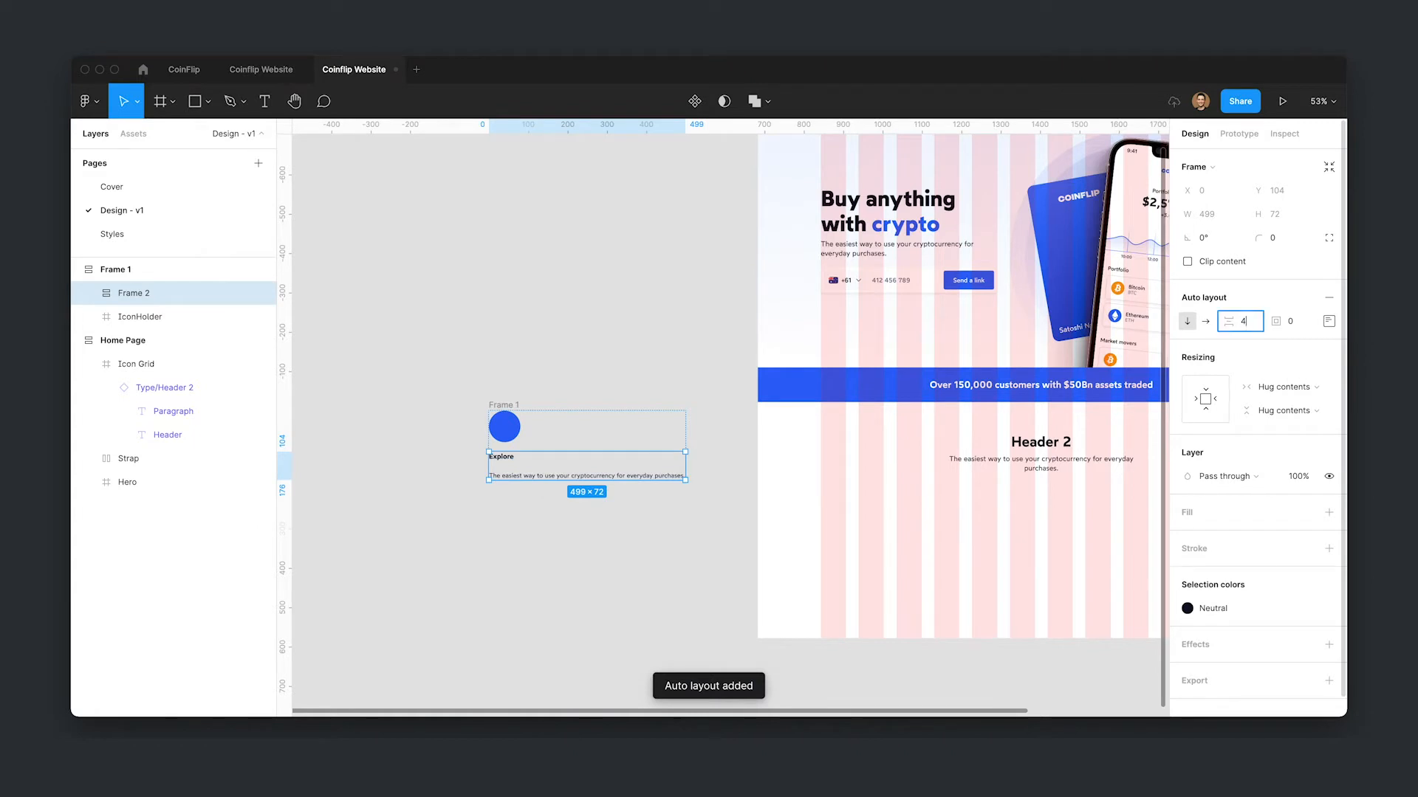
pyautogui.press('Return')
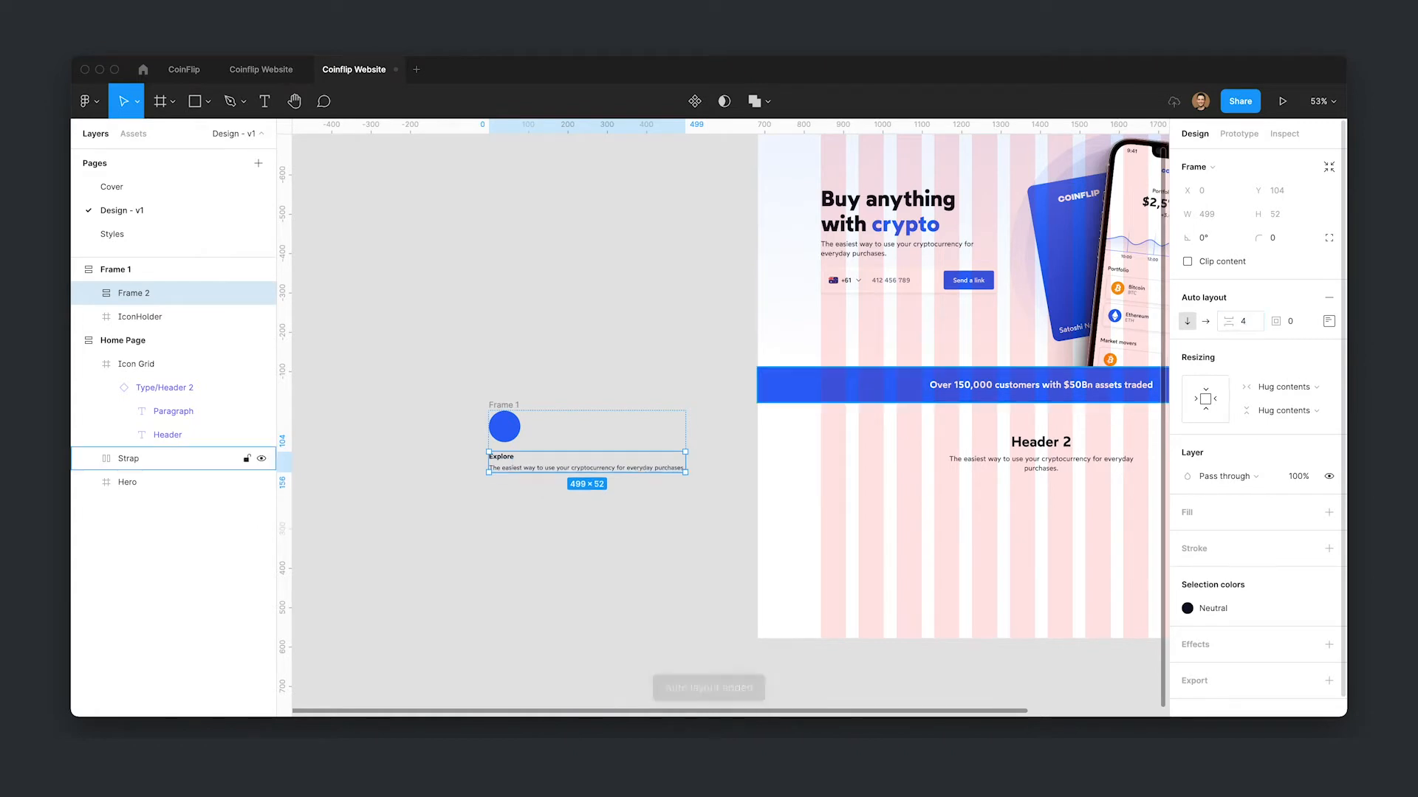
# - Set both the heading and paragraph text layers' width to Fill container
pyautogui.click(565, 516)
pyautogui.keyDown('super'); pyautogui.click(530, 471); pyautogui.keyUp('super')
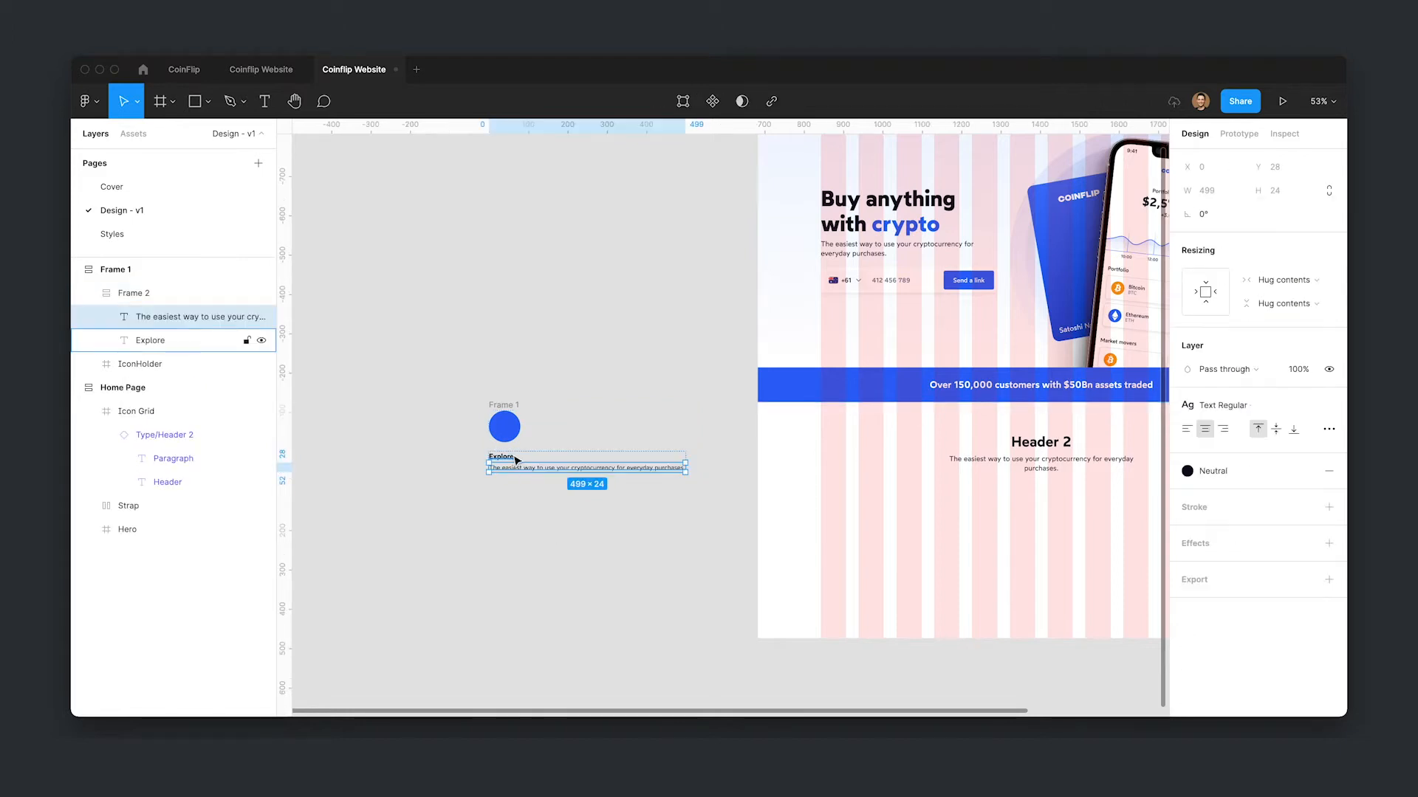
pyautogui.keyDown('shift'); pyautogui.click(512, 457); pyautogui.keyUp('shift')
pyautogui.click(1284, 279)
pyautogui.click(1281, 297)
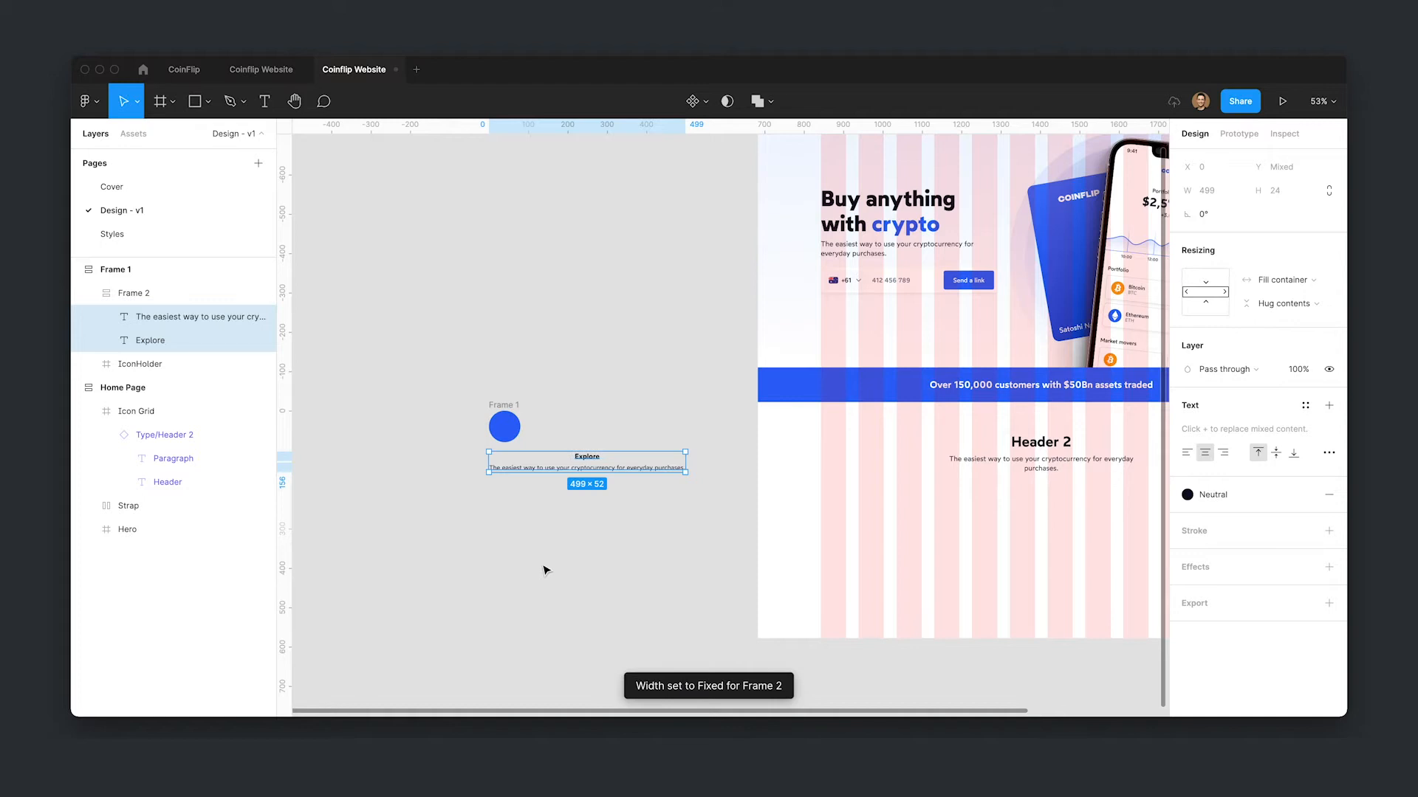
pyautogui.click(595, 554)
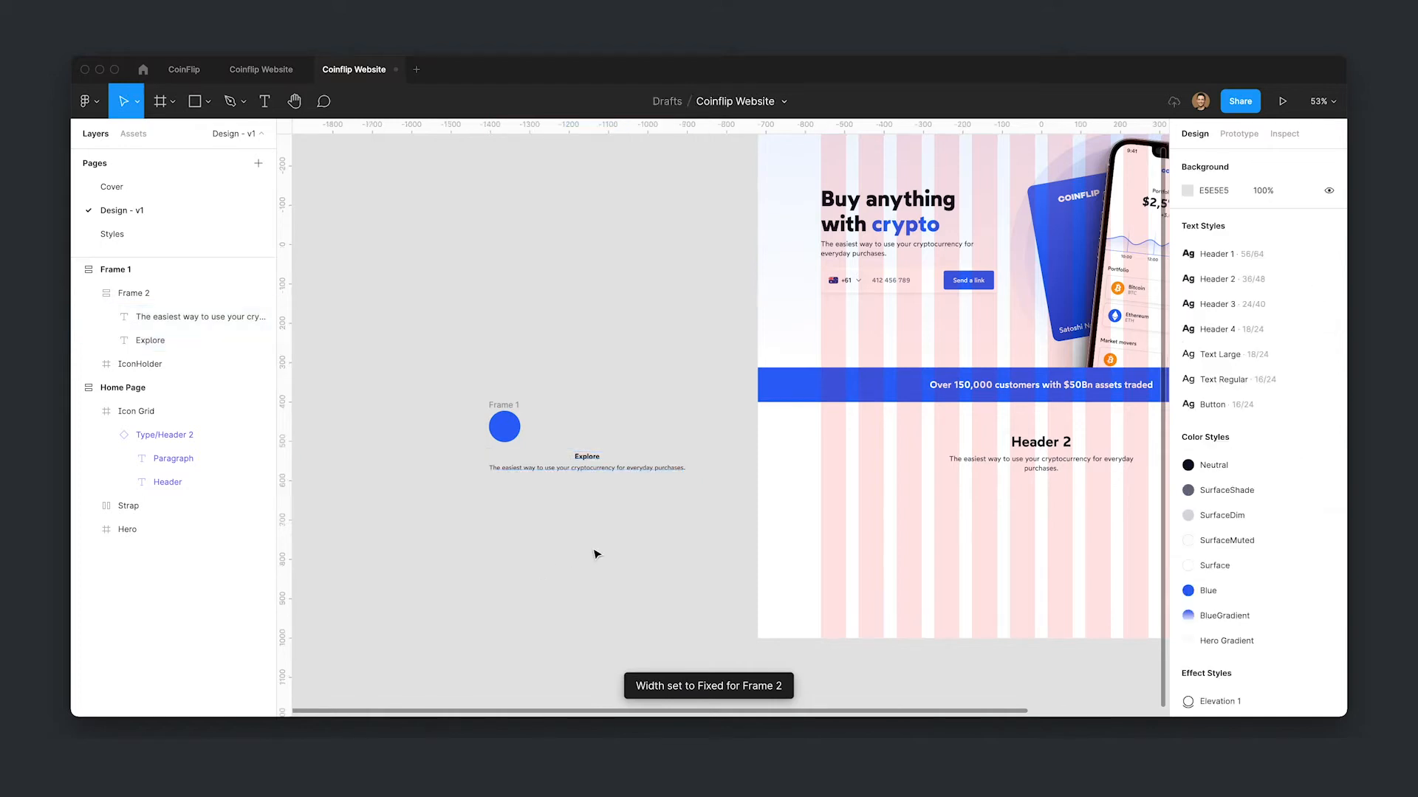
# - Center-align the contents of the outer auto layout frame
pyautogui.click(515, 408)
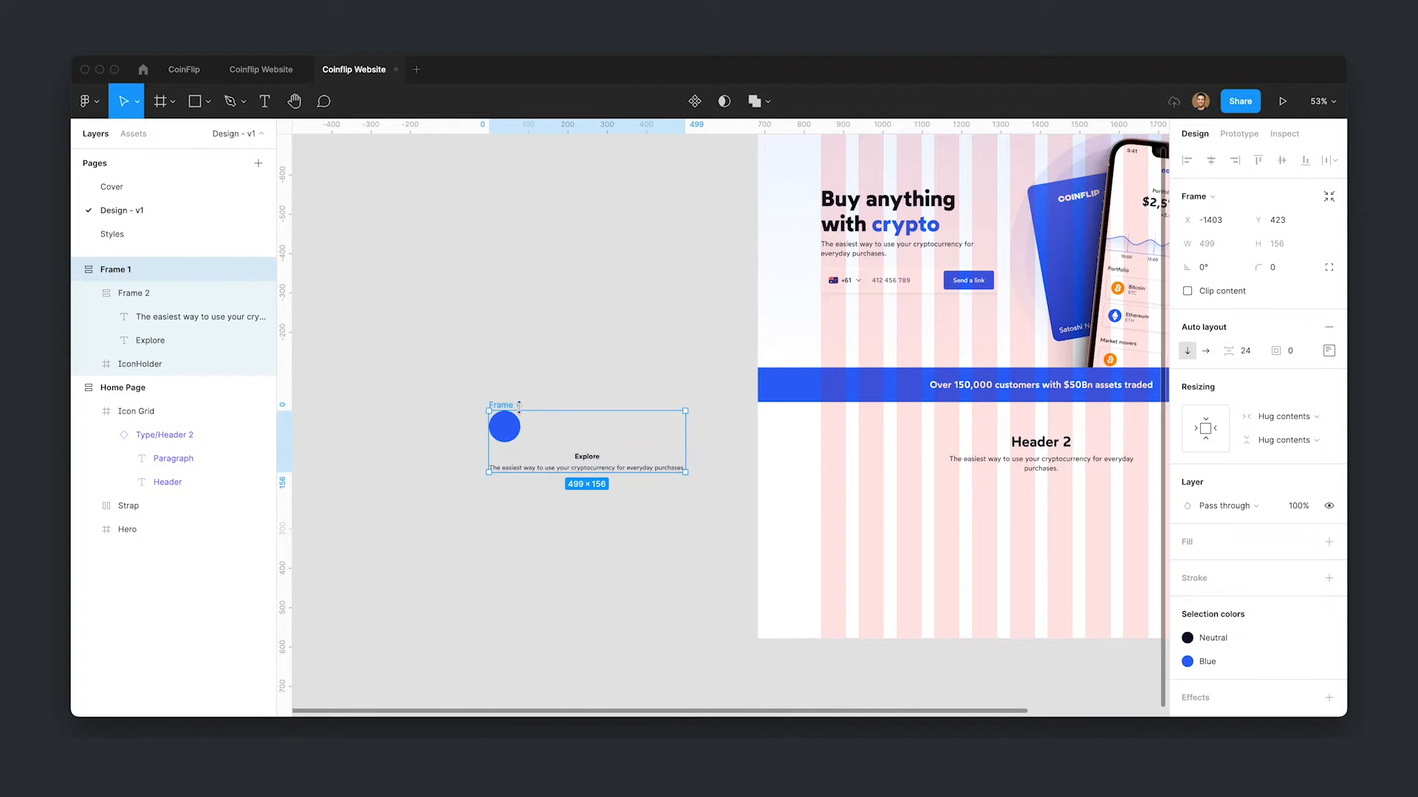
pyautogui.click(1328, 350)
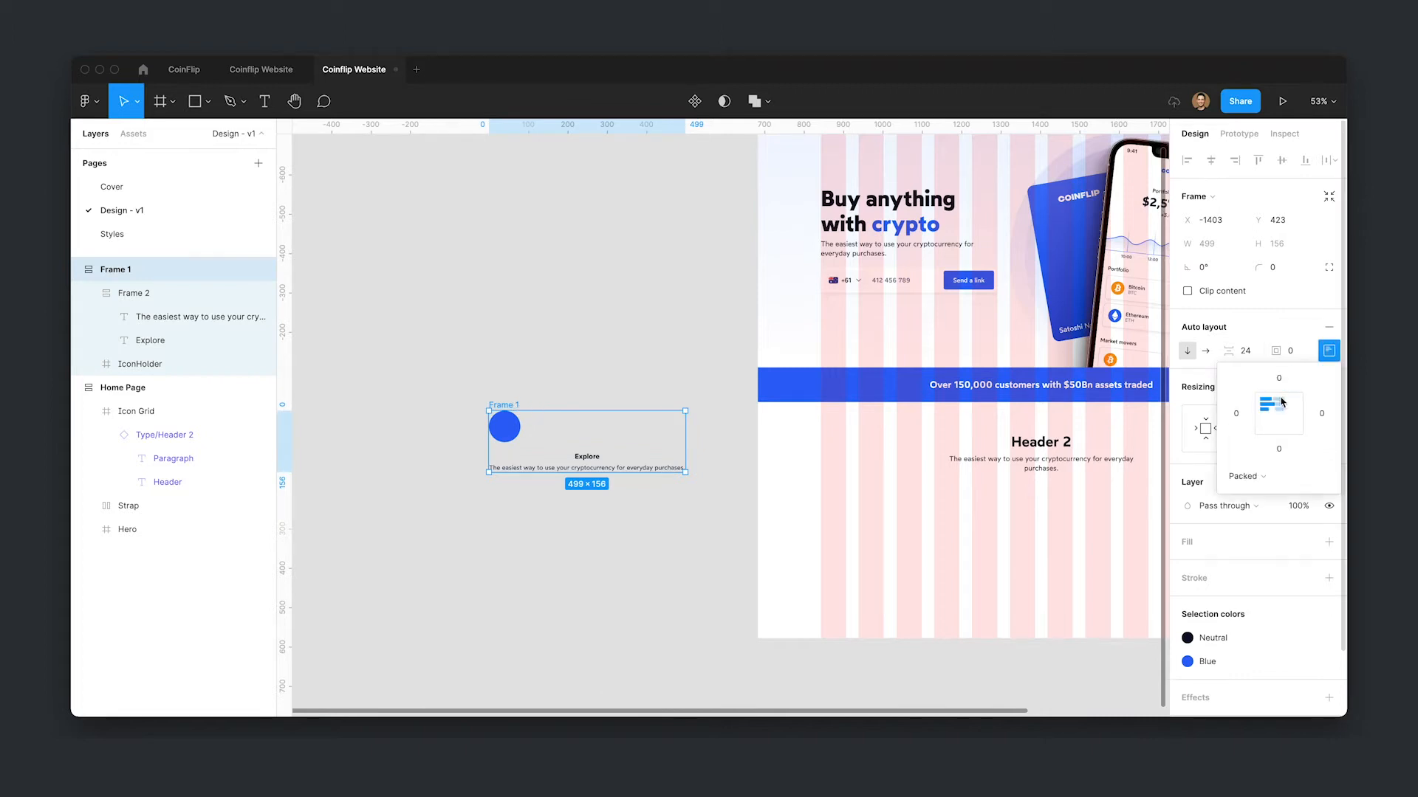
pyautogui.click(1279, 404)
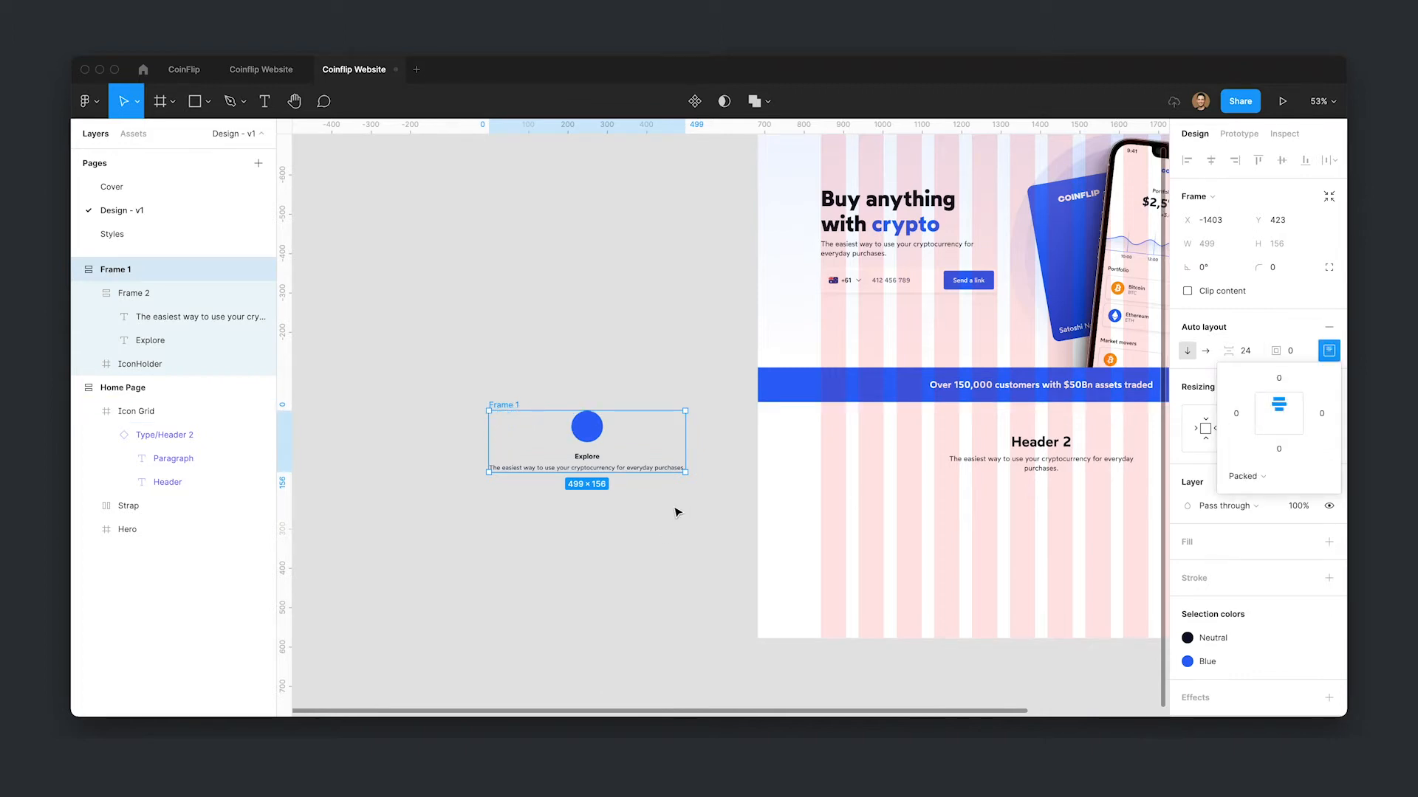
pyautogui.click(655, 526)
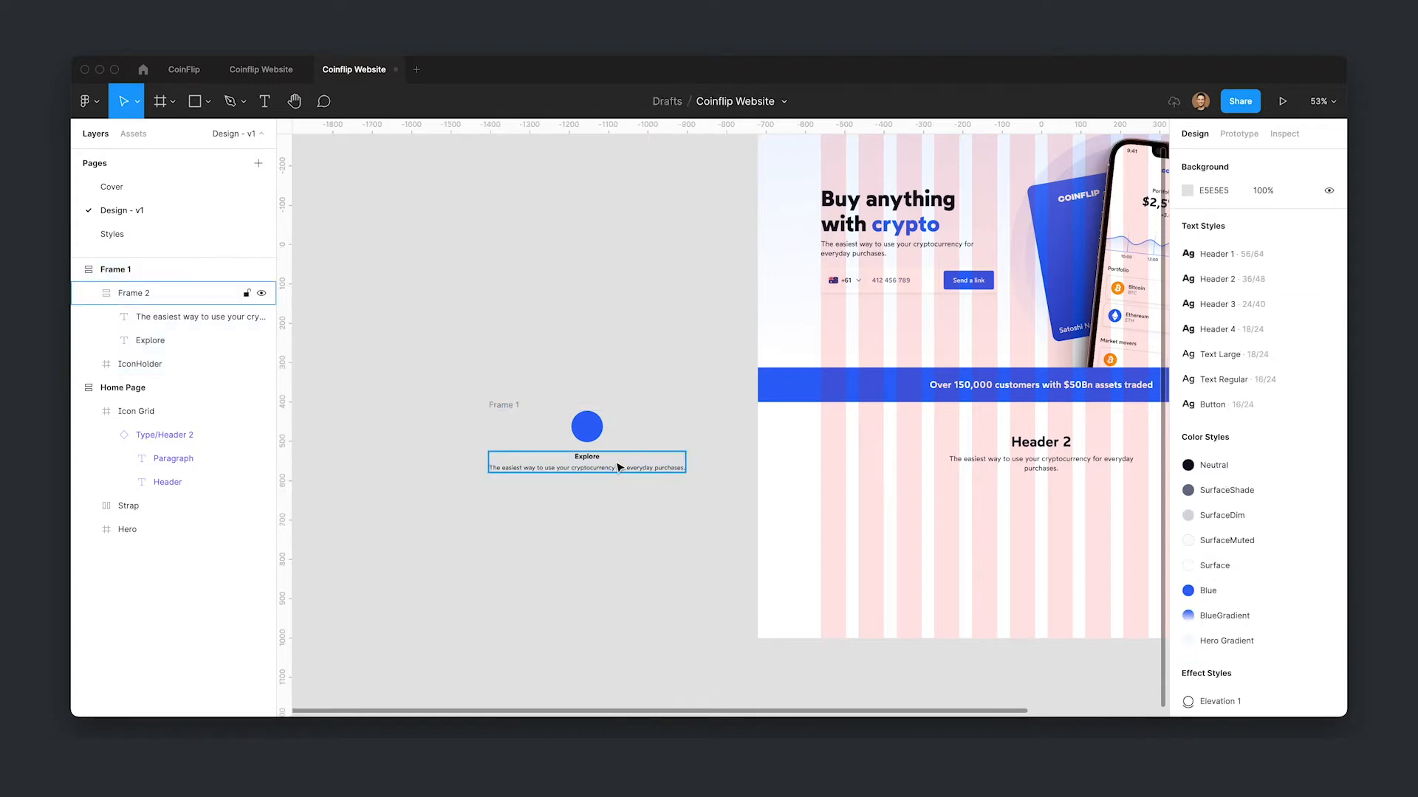
# - Set the nested text frame's width to Fill container
pyautogui.click(564, 459)
pyautogui.click(1281, 387)
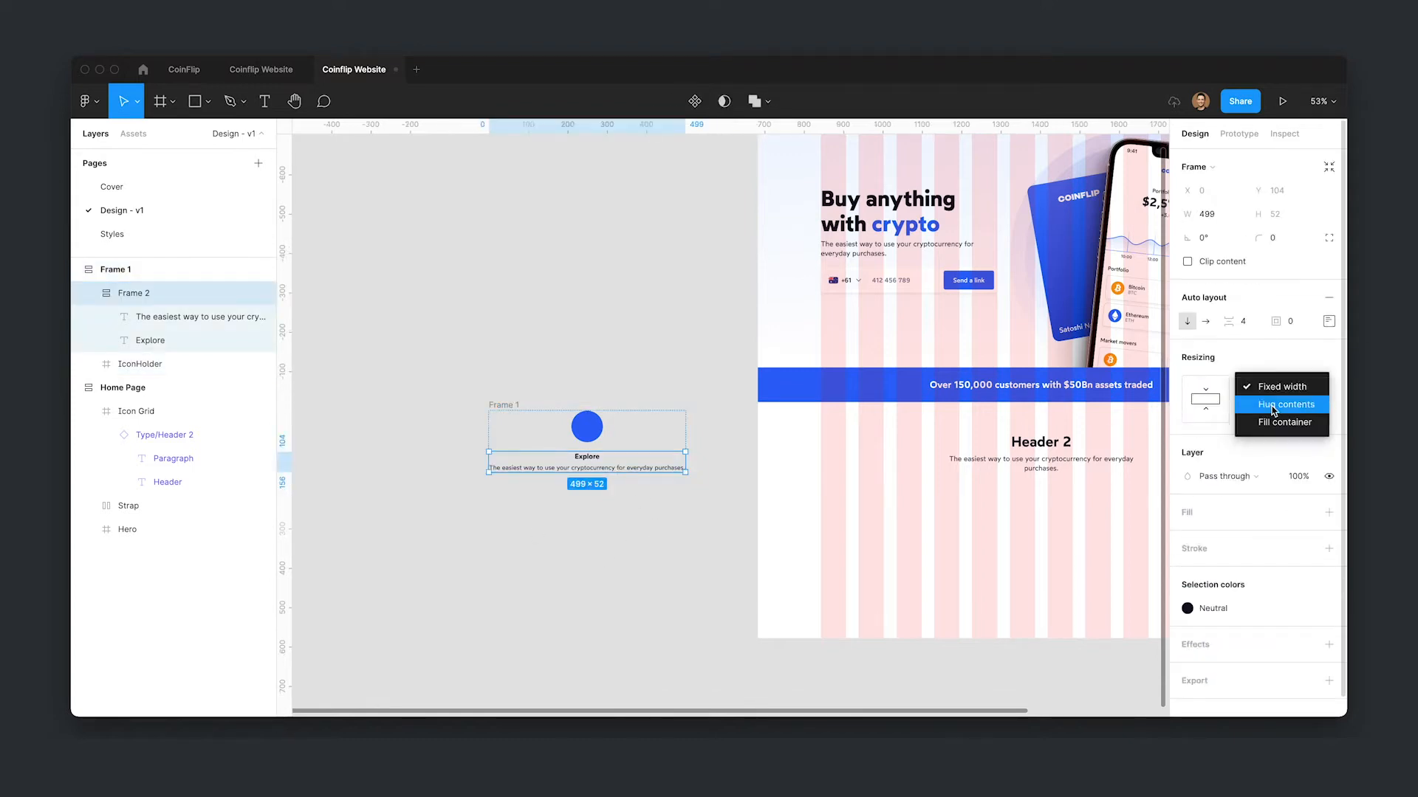
pyautogui.click(1275, 423)
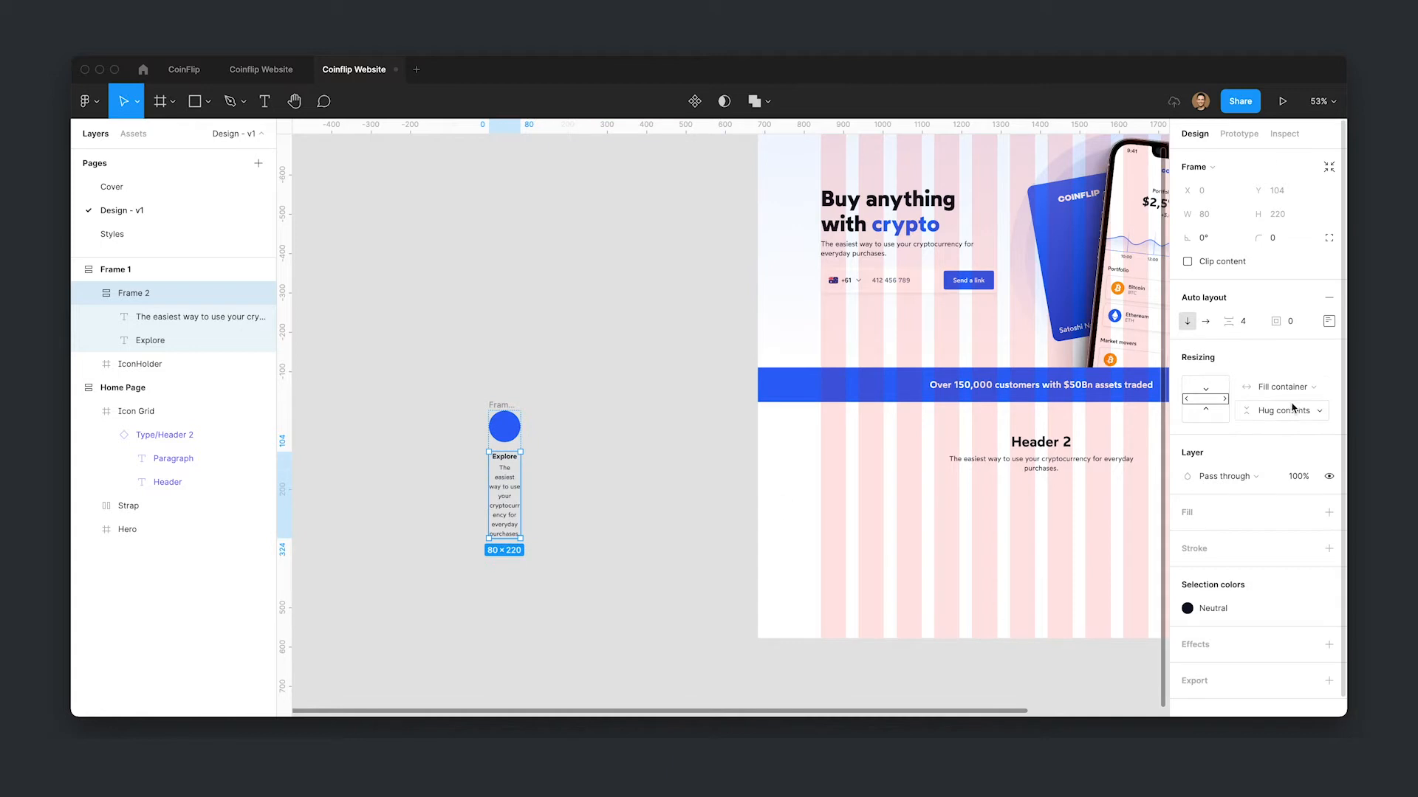
pyautogui.click(550, 431)
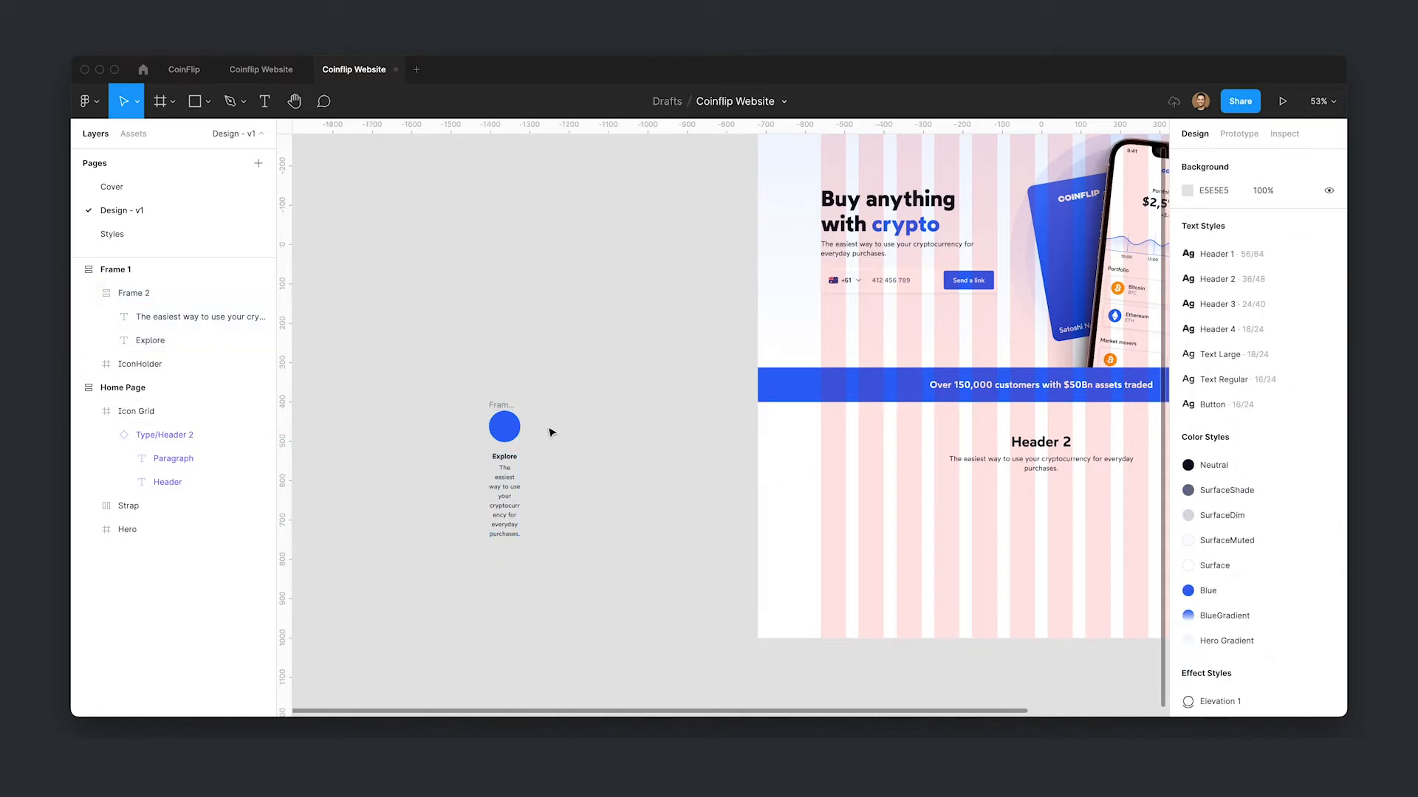
# - Resize the outer frame to about 298 wide
pyautogui.click(503, 405)
pyautogui.moveTo(526, 443); pyautogui.dragTo(606, 438)
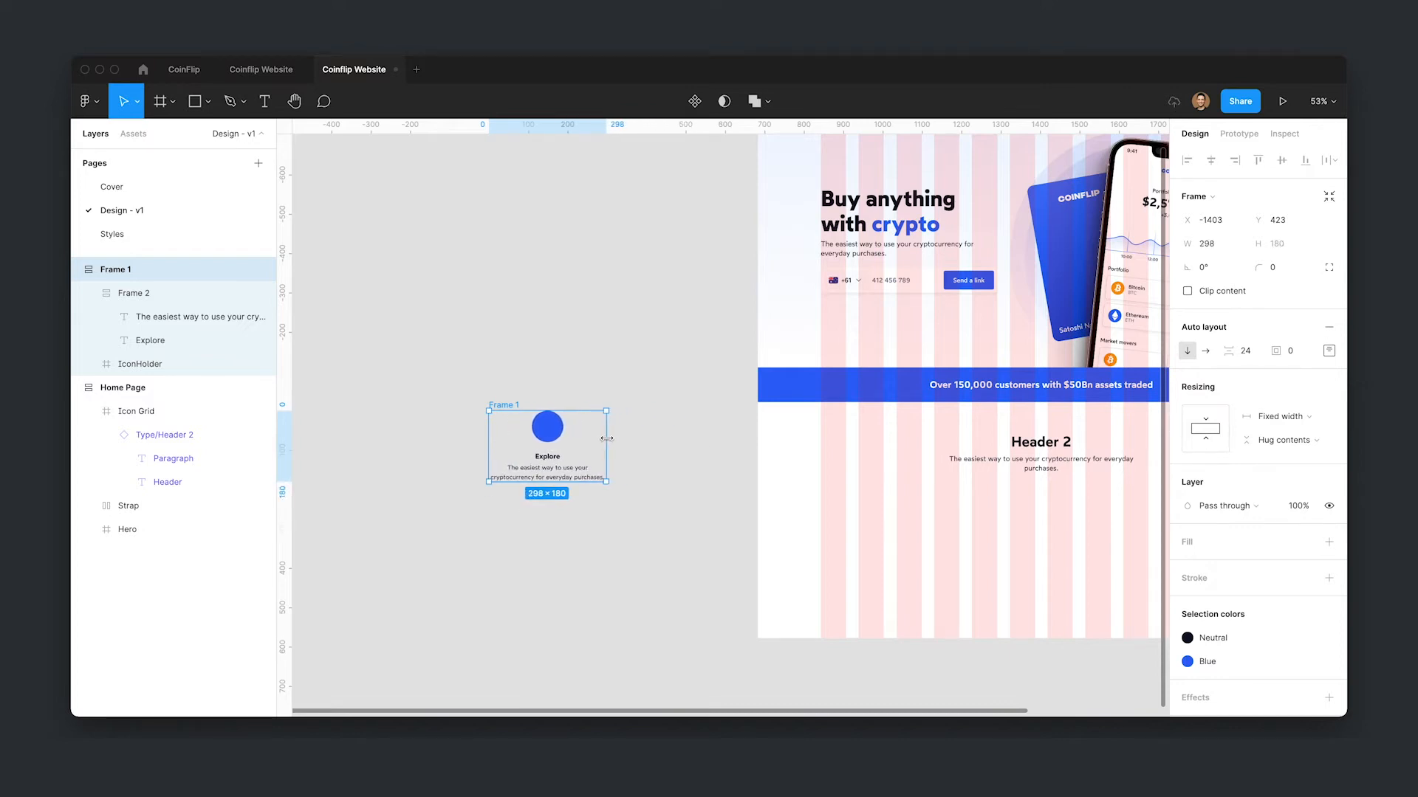
# - Rename the nested text frame to "Copy"
pyautogui.doubleClick(140, 293)
pyautogui.write('Copy')
pyautogui.press('Return')
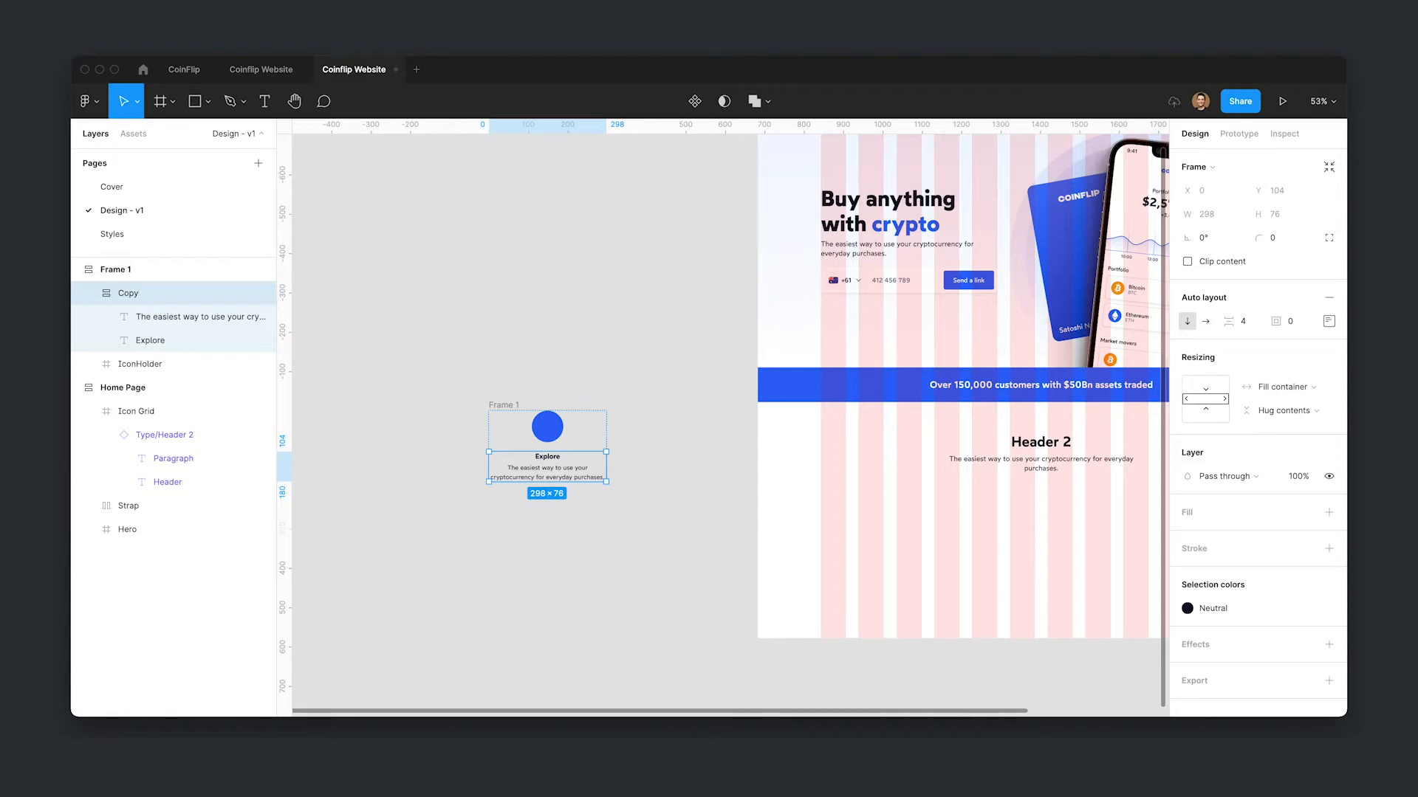
# - Rename the outer frame to "Icon Feature"
pyautogui.click(653, 338)
pyautogui.click(503, 406)
pyautogui.press('super+r')
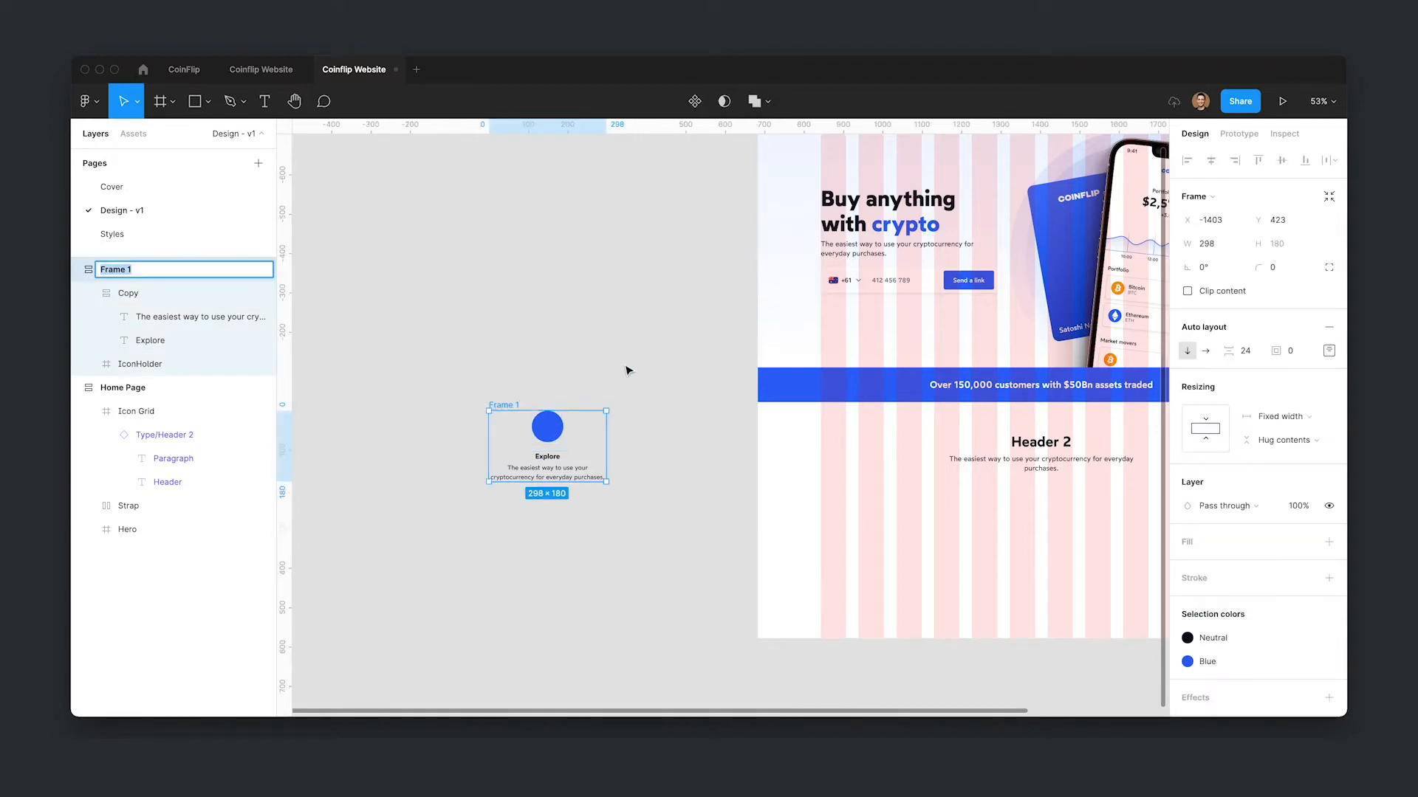
pyautogui.press('BackSpace')
pyautogui.write('Icon Feature')
pyautogui.press('Return')
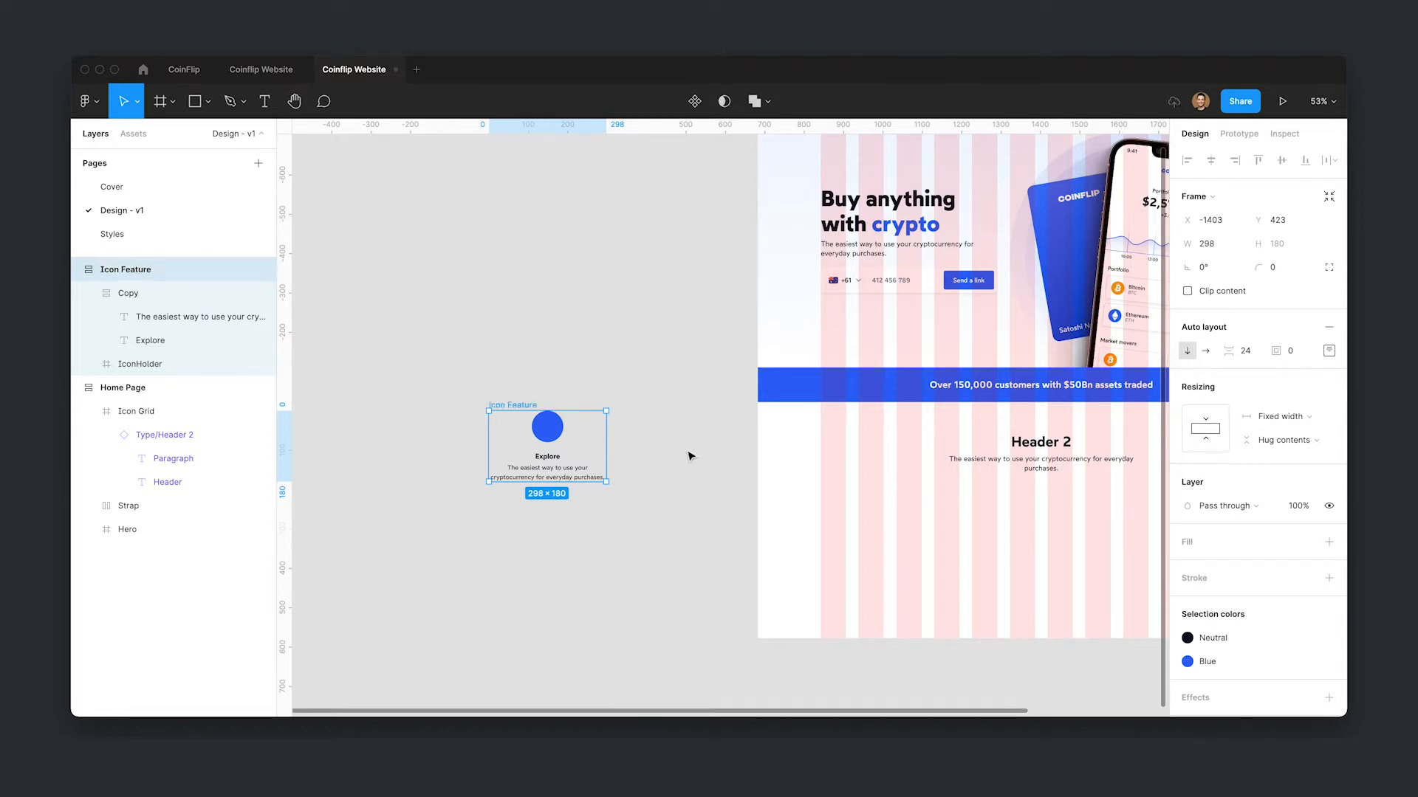
# - Set the Icon Feature frame's padding to 16
pyautogui.scroll(-2, 690, 456)
pyautogui.click(1312, 358)
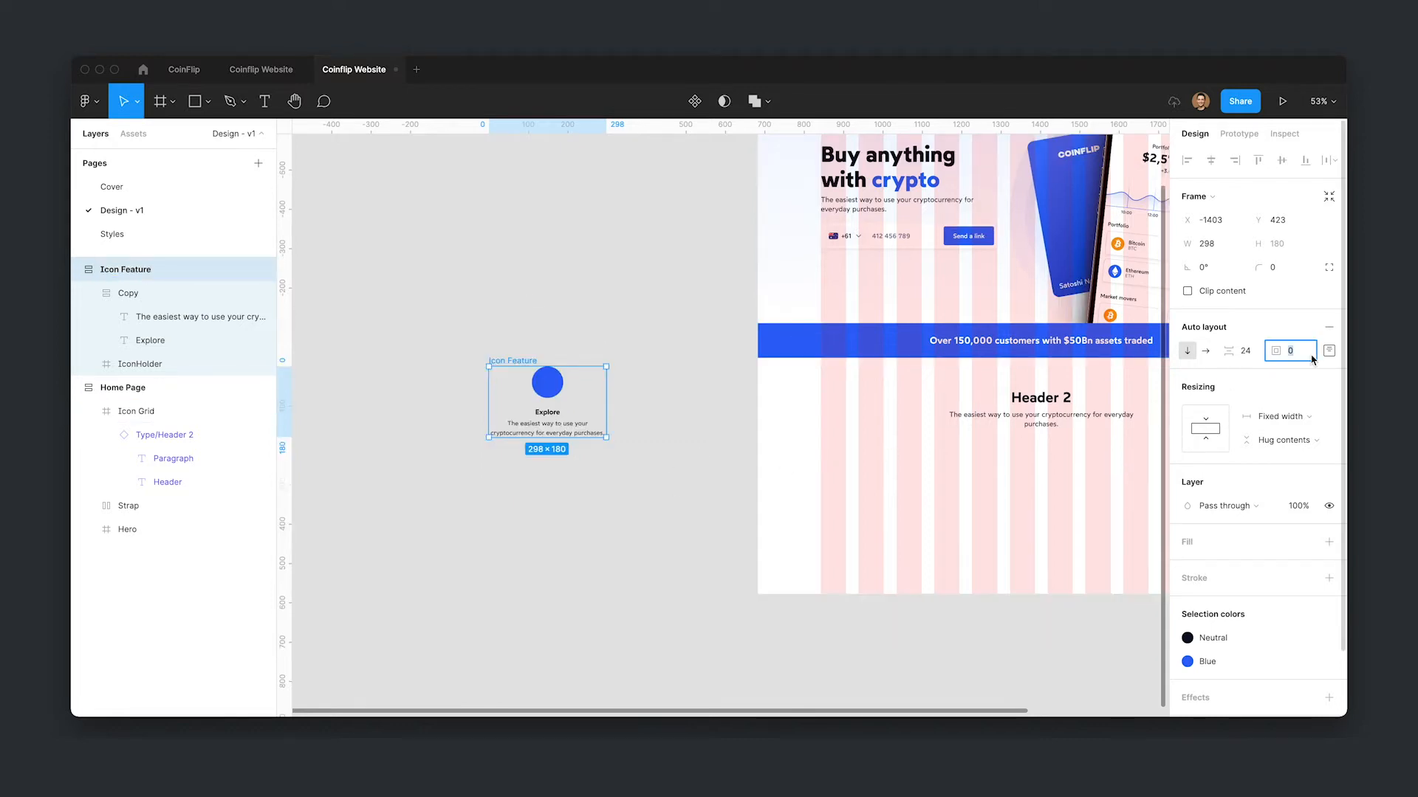
pyautogui.press('Return')
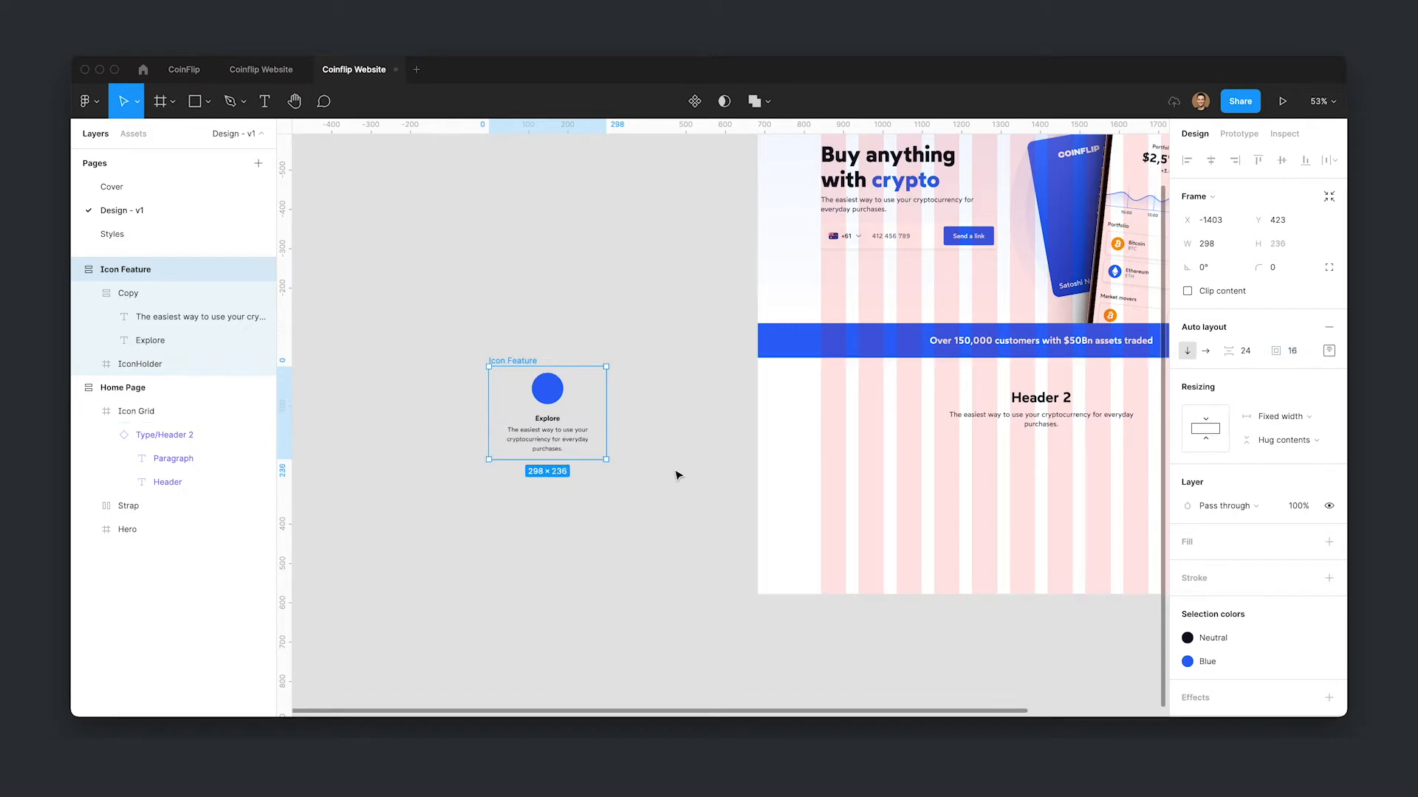
# - Move the Icon Feature frame slightly right and convert it into a component
pyautogui.moveTo(529, 358); pyautogui.dragTo(575, 355)
pyautogui.click(640, 563)
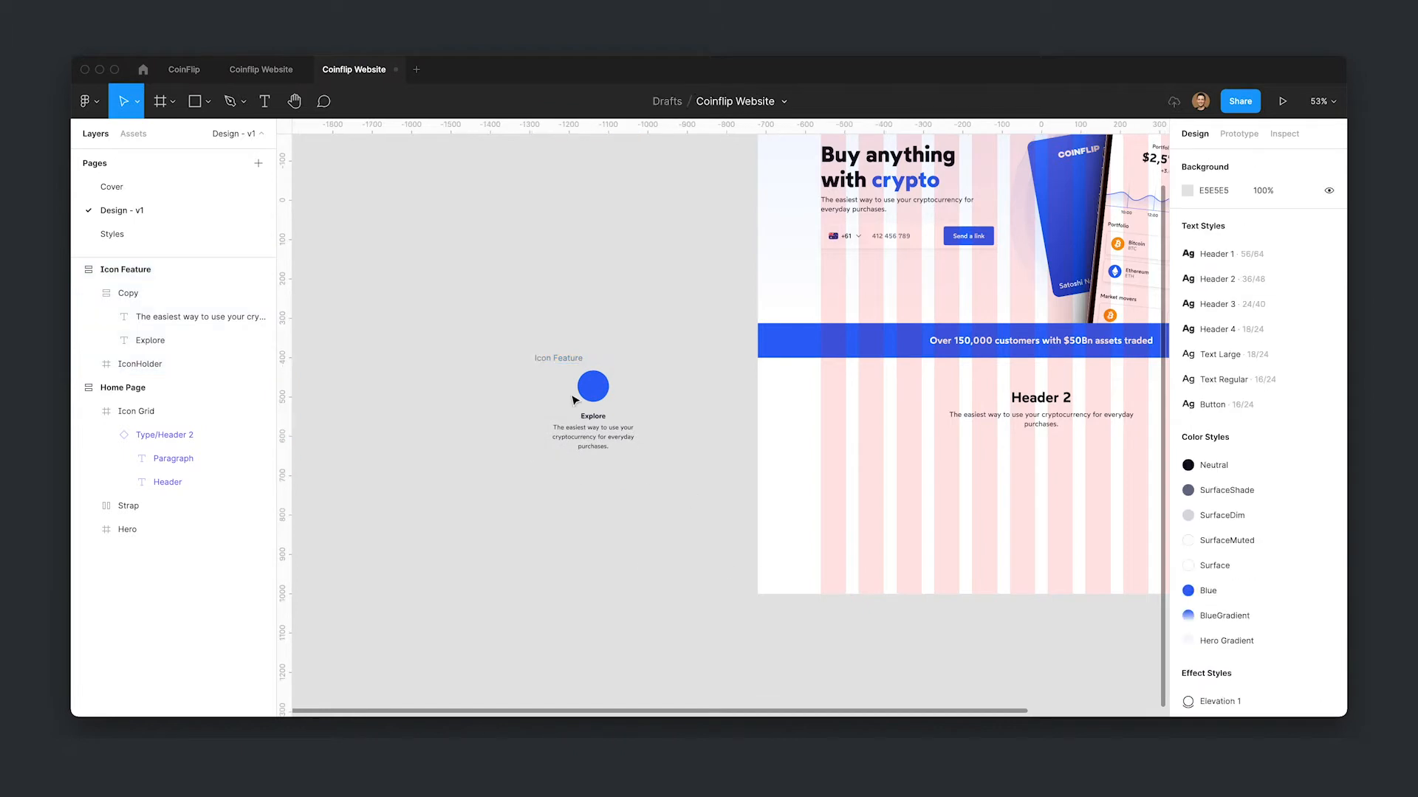
pyautogui.click(573, 358)
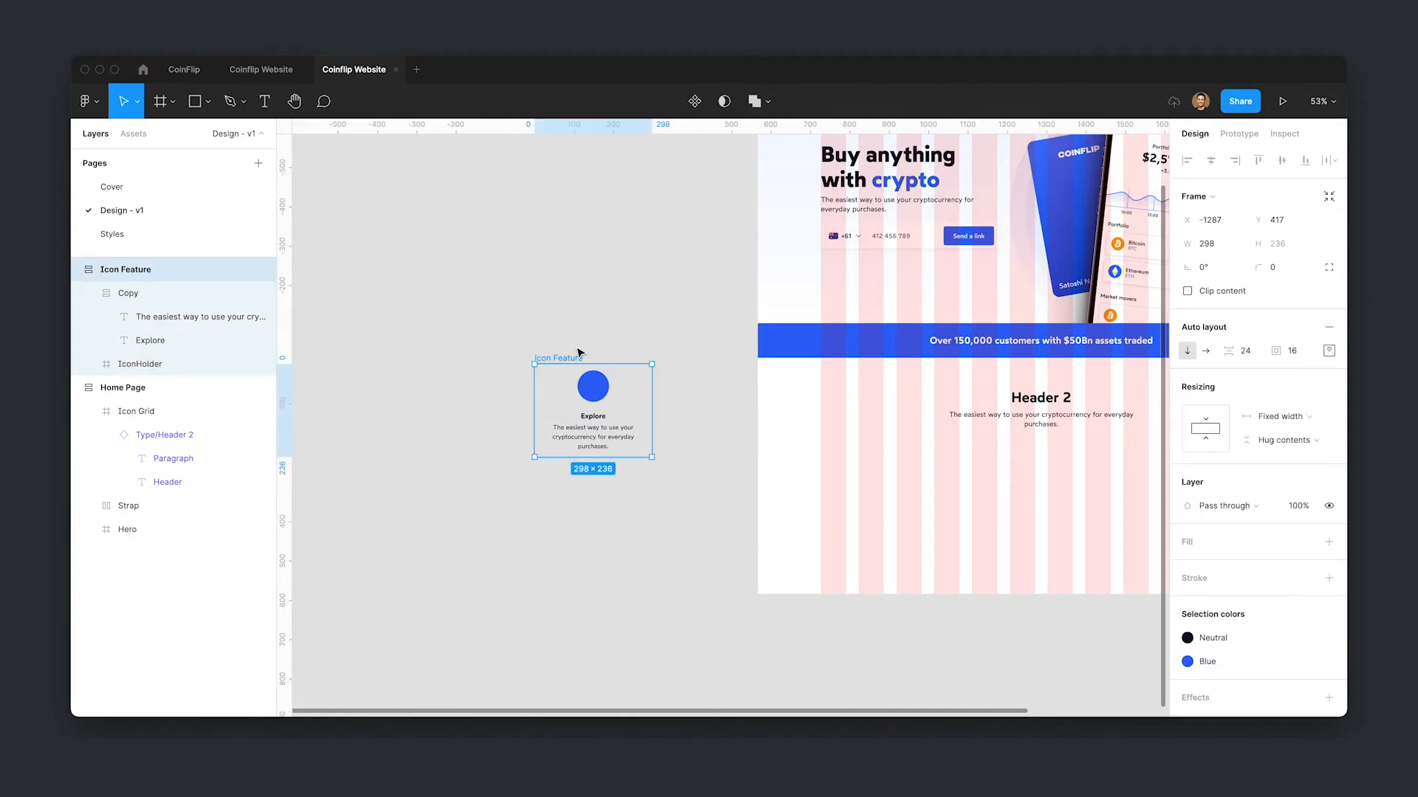
pyautogui.hotkey('ctrl', 'alt', 'k')
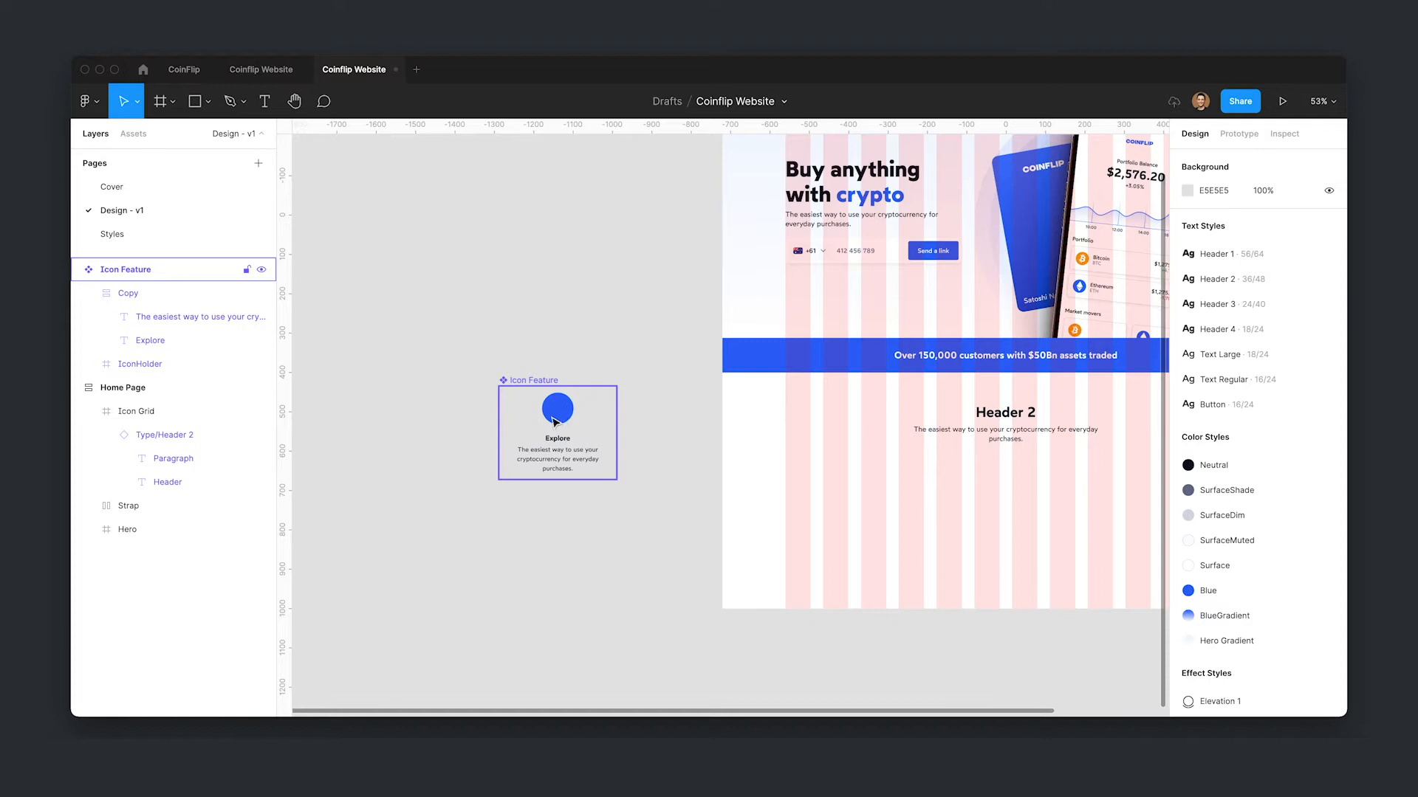
# - Open the Iconify plugin and drag the Carbon search icon onto the canvas
pyautogui.hotkey('ctrl', '/')
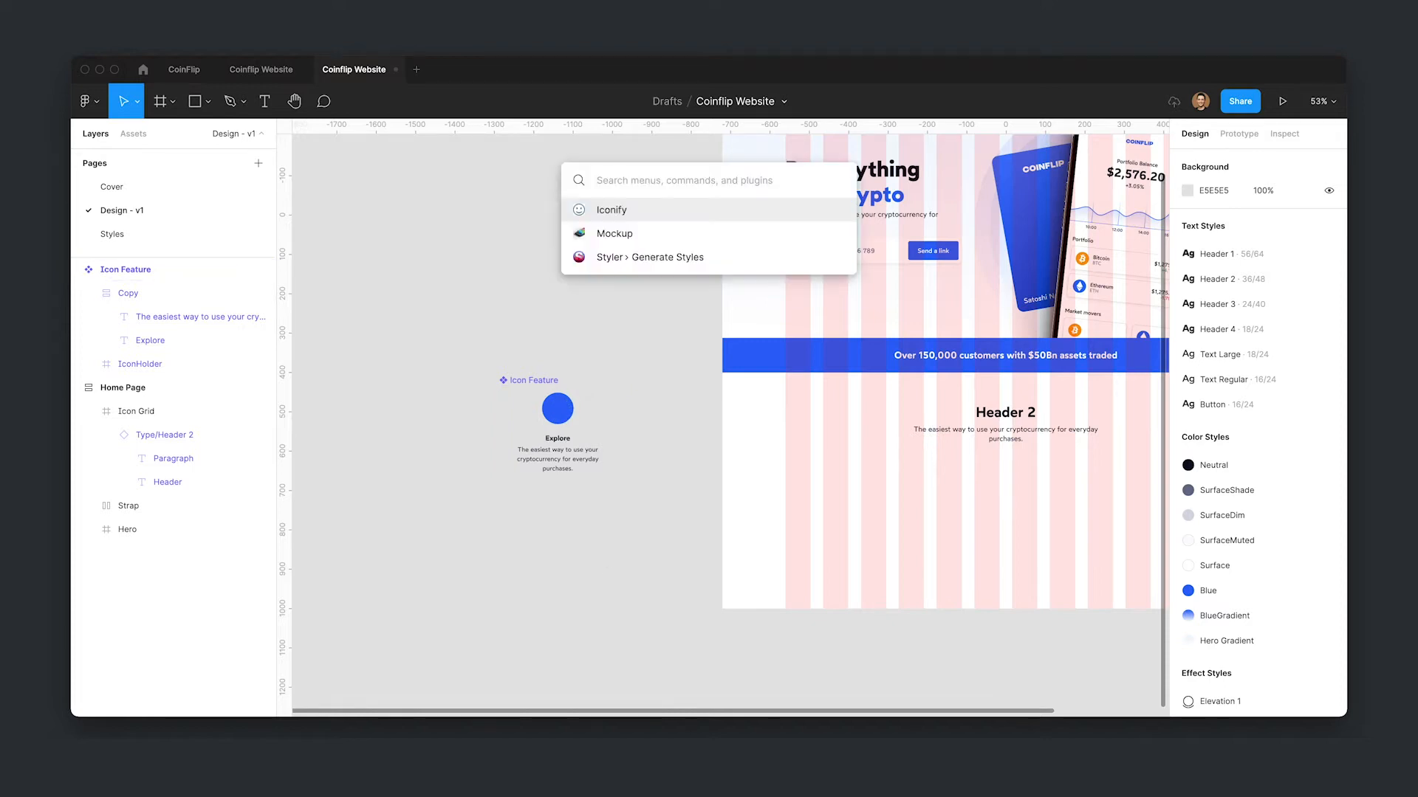
pyautogui.press('Return')
pyautogui.hotkey('ctrl', 'a')
pyautogui.press('BackSpace')
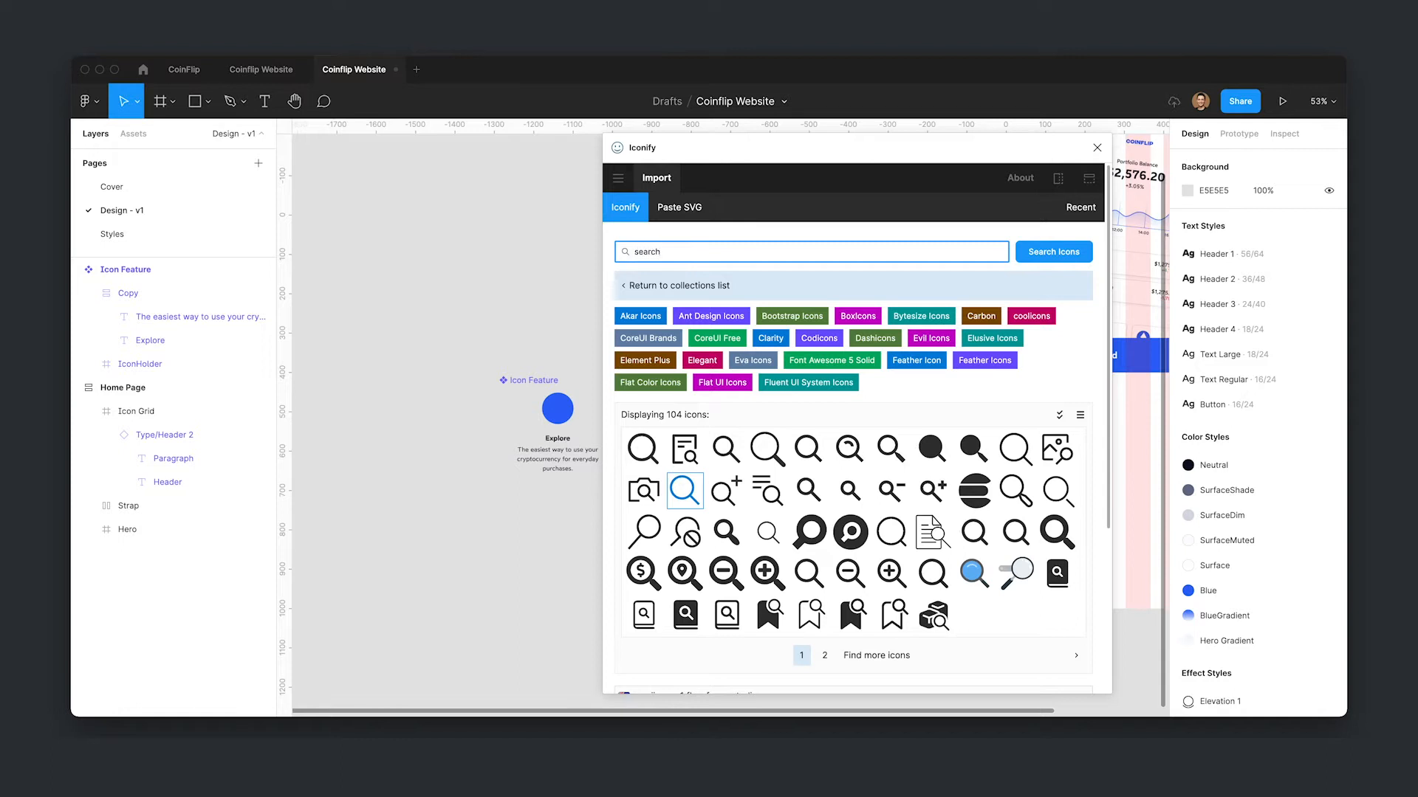
pyautogui.click(721, 463)
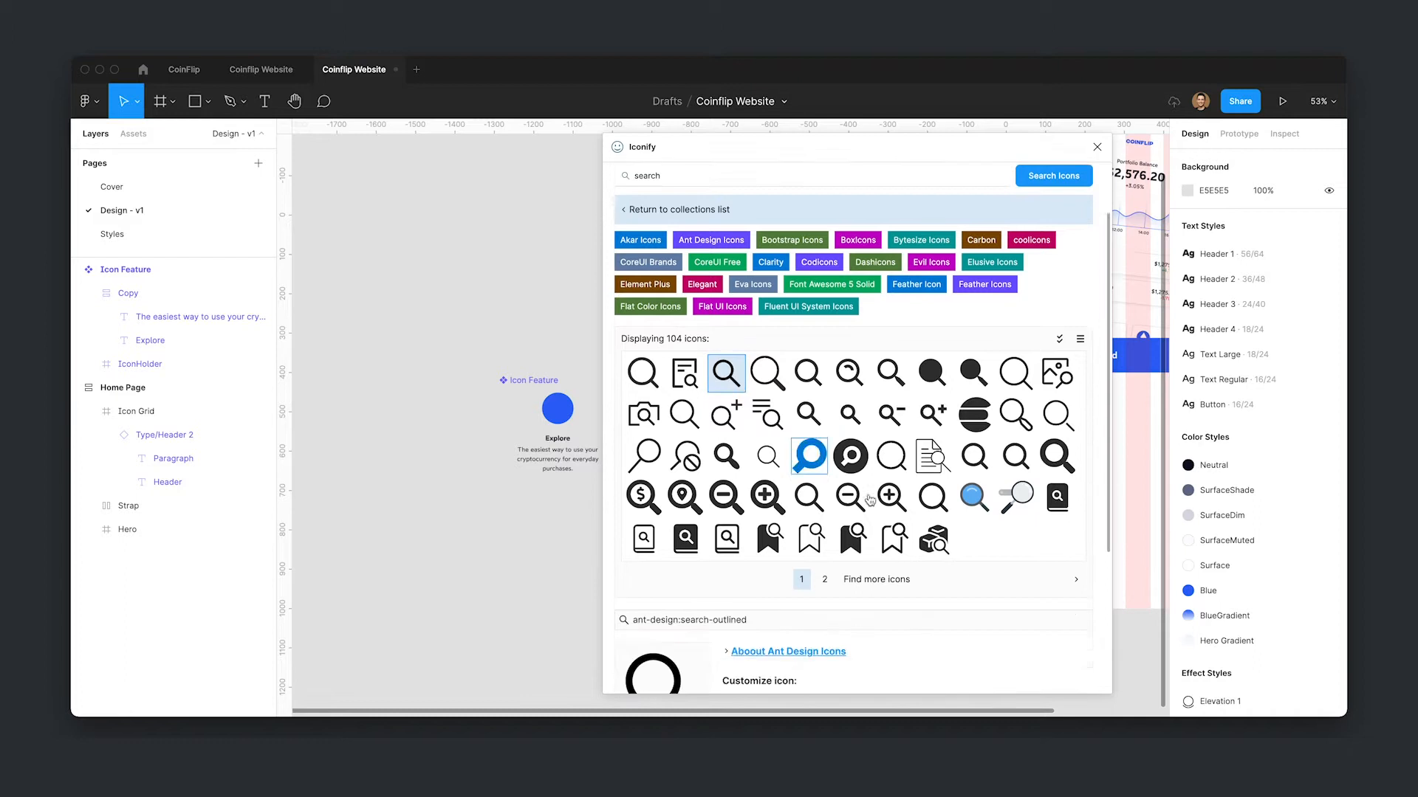
pyautogui.scroll(5, 824, 452)
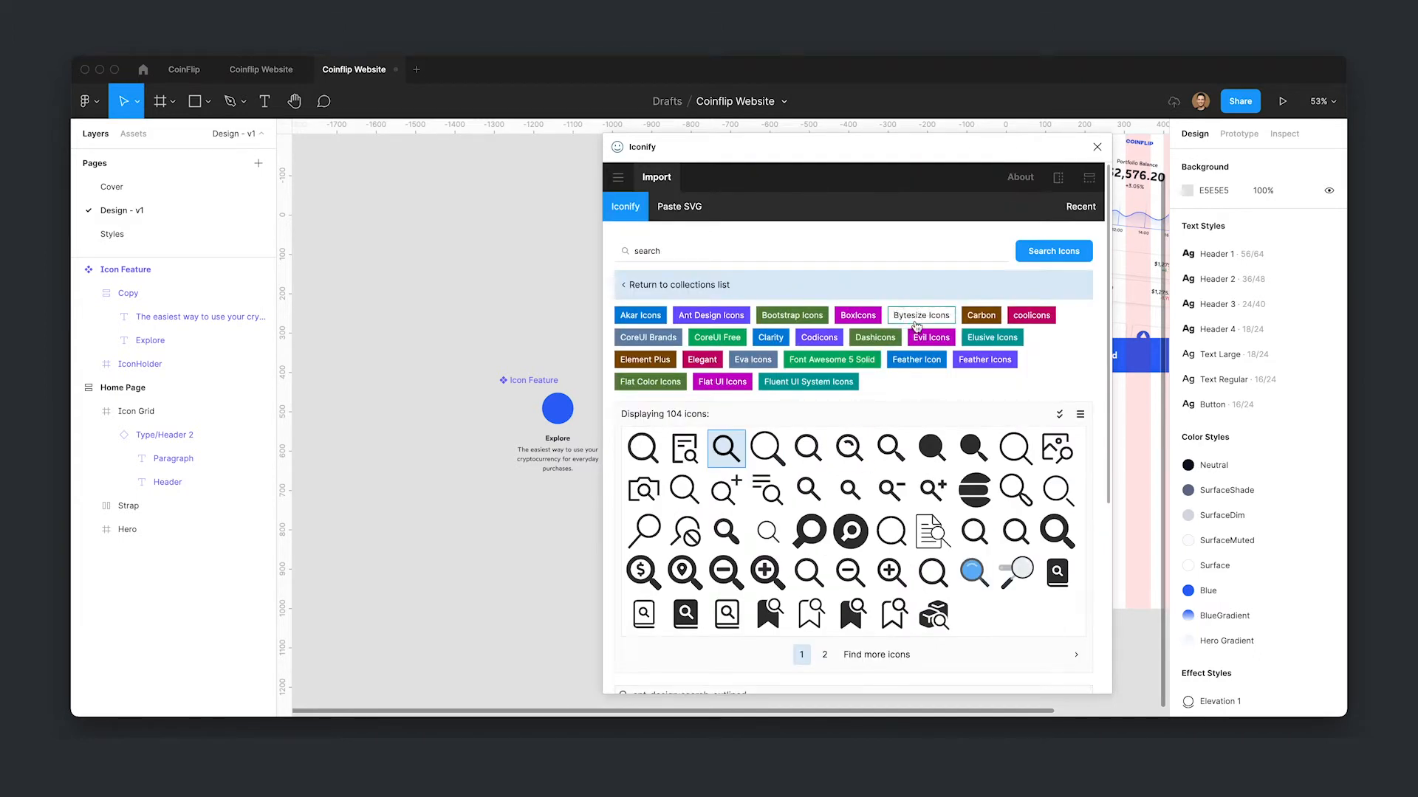
pyautogui.click(987, 319)
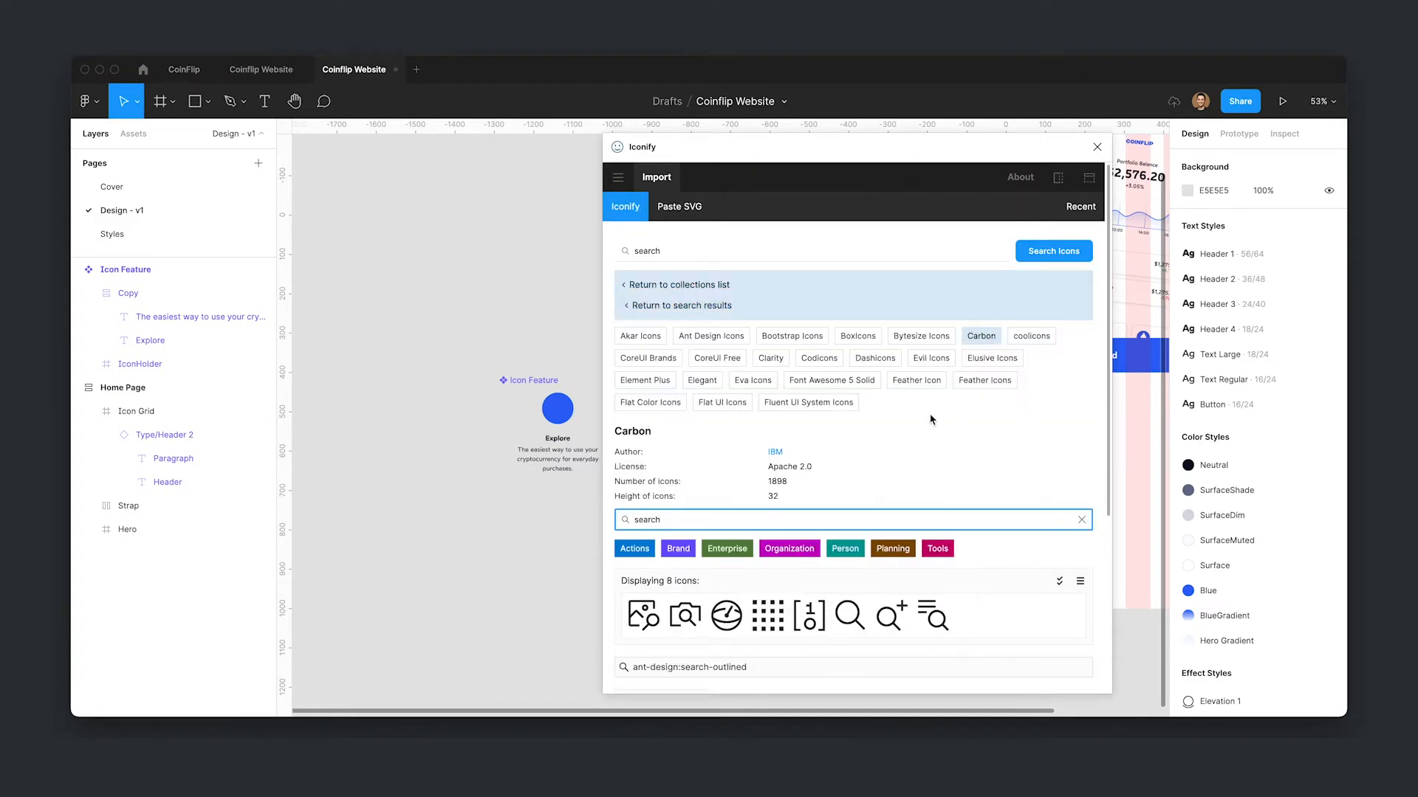
pyautogui.click(849, 587)
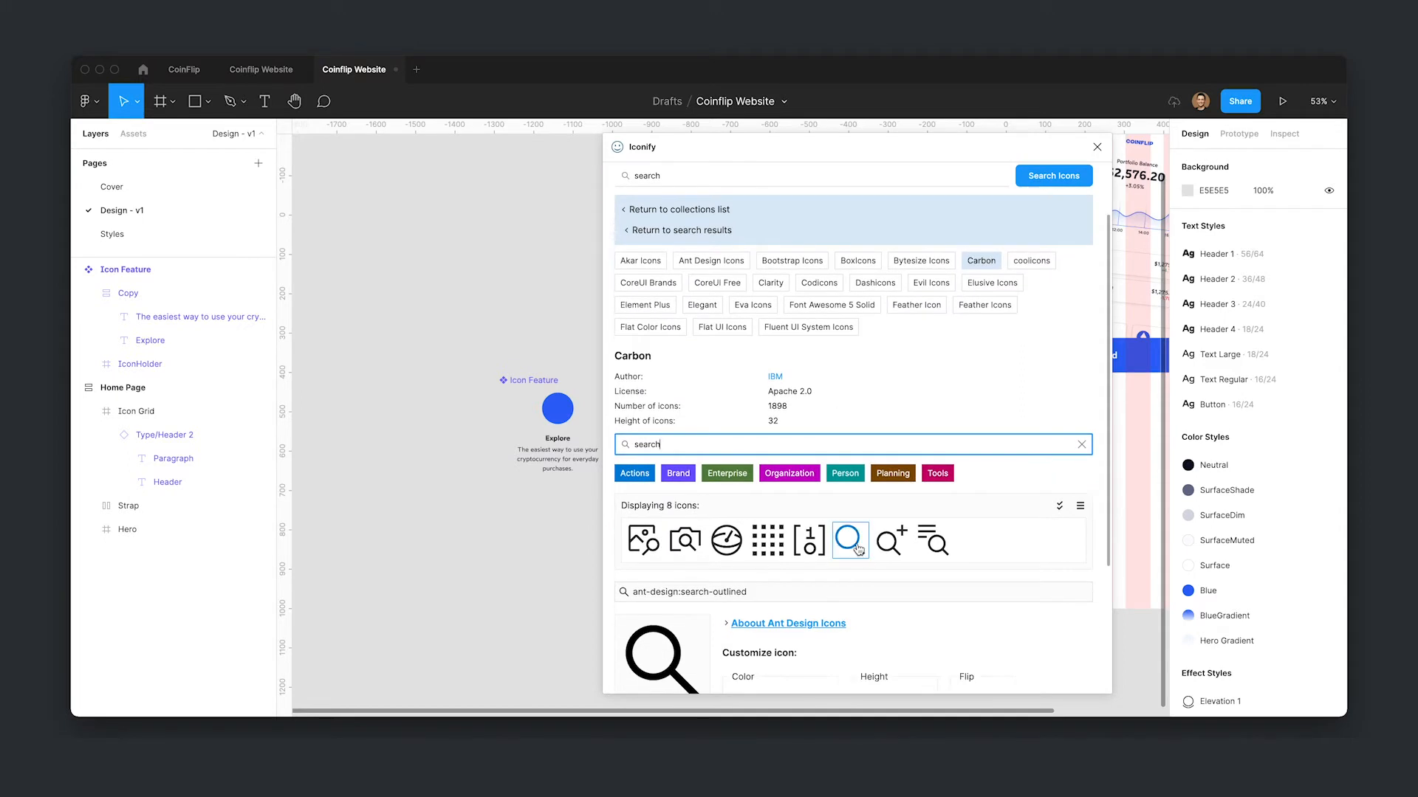
pyautogui.moveTo(844, 362); pyautogui.dragTo(472, 550)
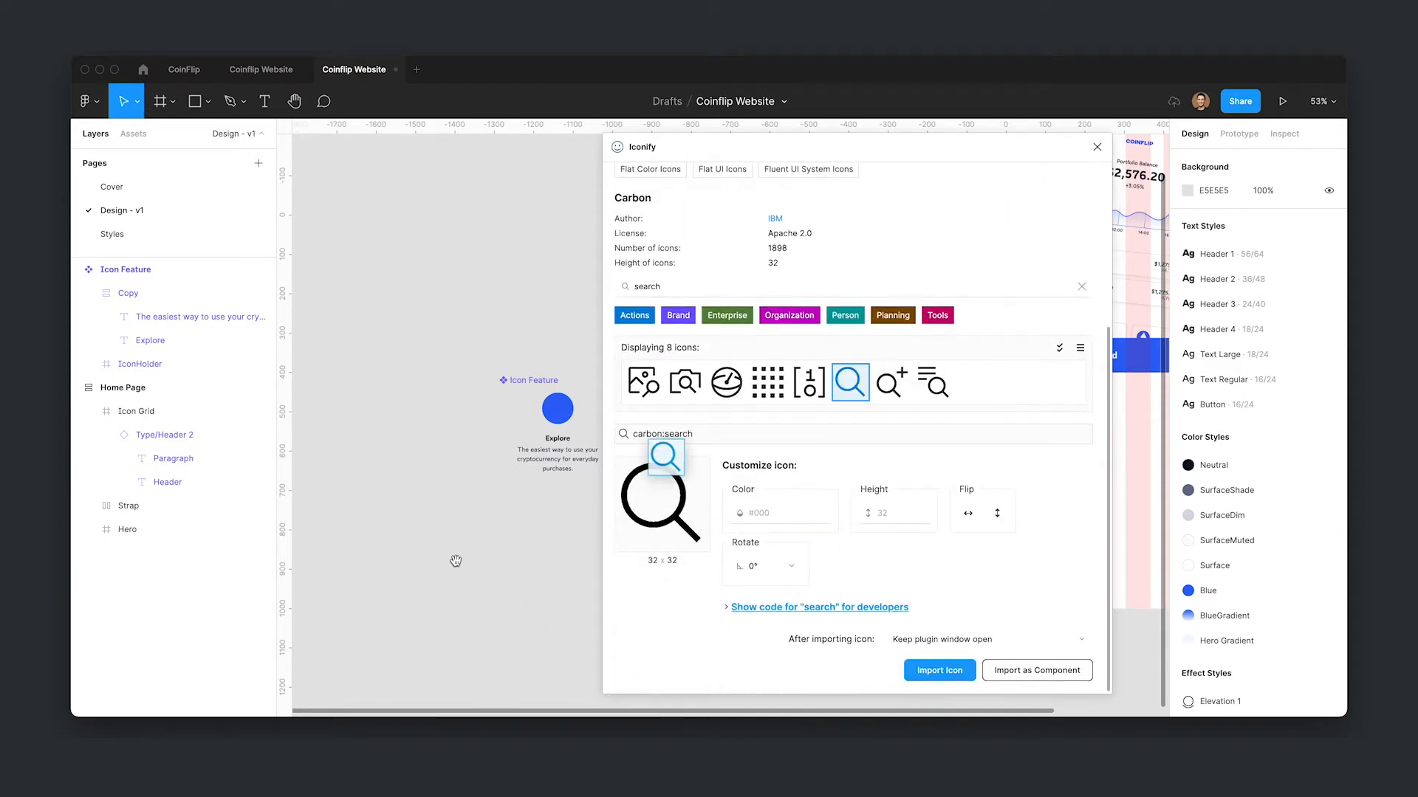
pyautogui.click(539, 583)
pyautogui.click(471, 529)
pyautogui.click(538, 534)
# - Search Carbon icons for "arrows" and drag the horizontal arrows icon onto the canvas
pyautogui.scroll(4, 712, 267)
pyautogui.click(684, 248)
pyautogui.click(731, 519)
pyautogui.scroll(-3, 977, 446)
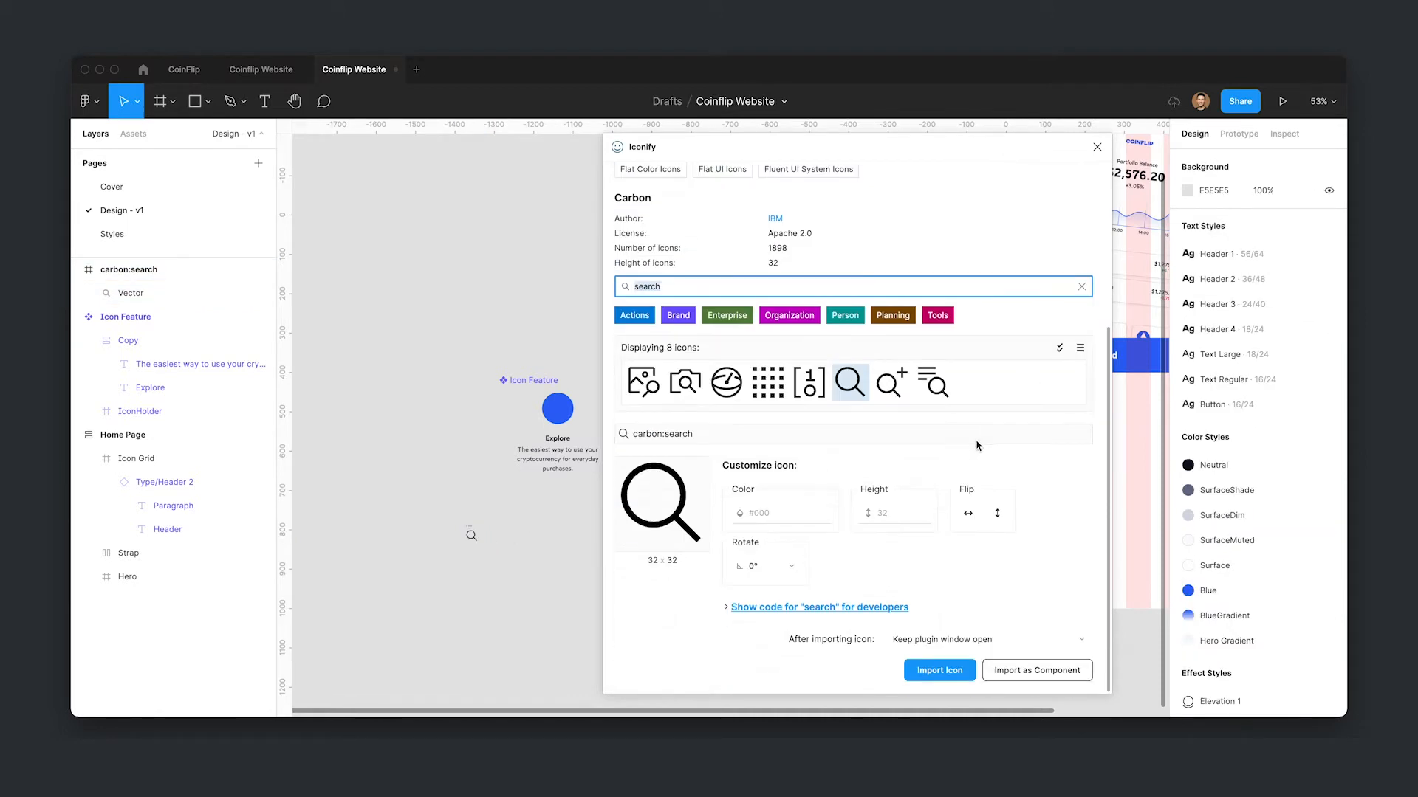
pyautogui.write('trans')
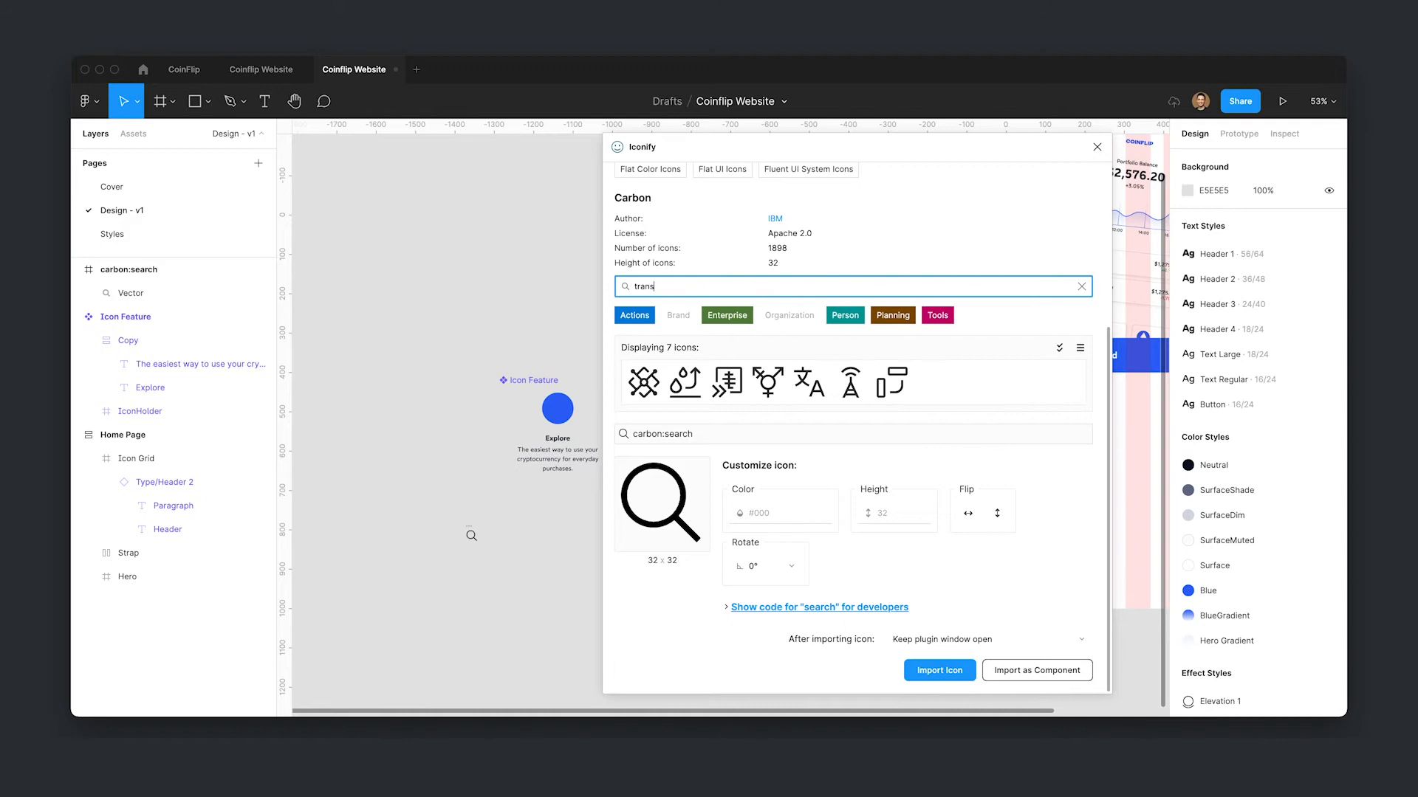
pyautogui.write('arrows')
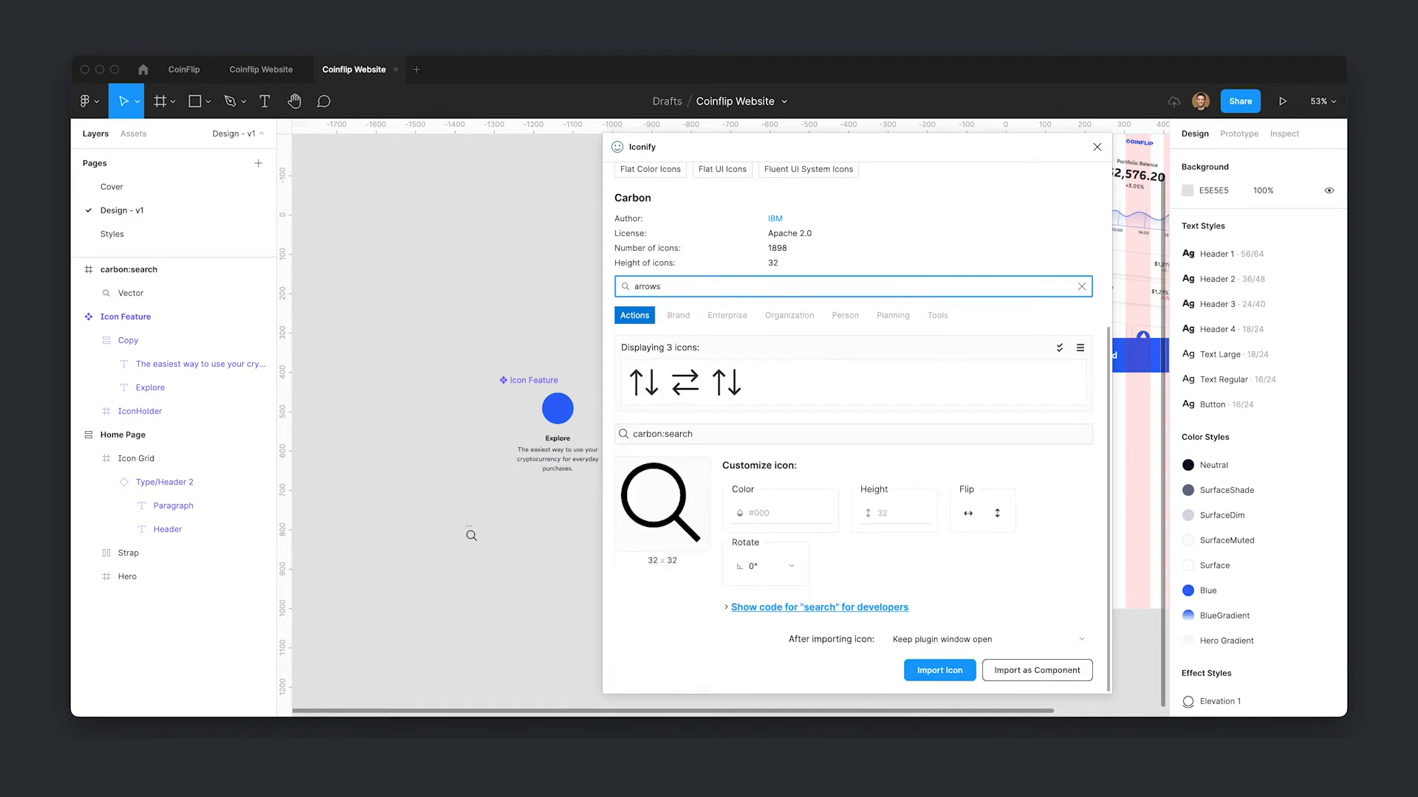
pyautogui.click(683, 382)
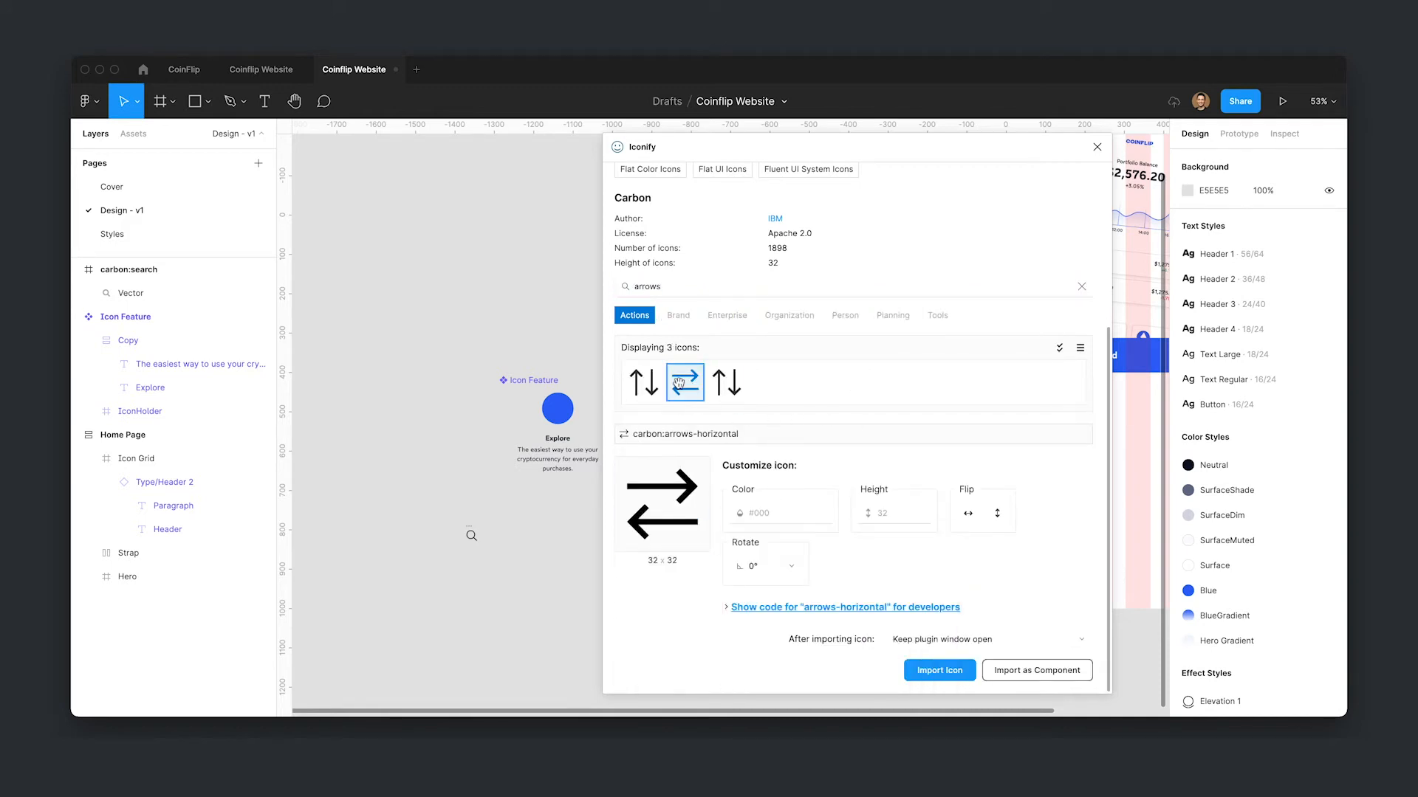
pyautogui.moveTo(672, 389); pyautogui.dragTo(493, 528)
pyautogui.click(531, 541)
# - Search for "shopp", drag the Carbon shopping cart icon onto the canvas, and close the plugin
pyautogui.doubleClick(717, 288)
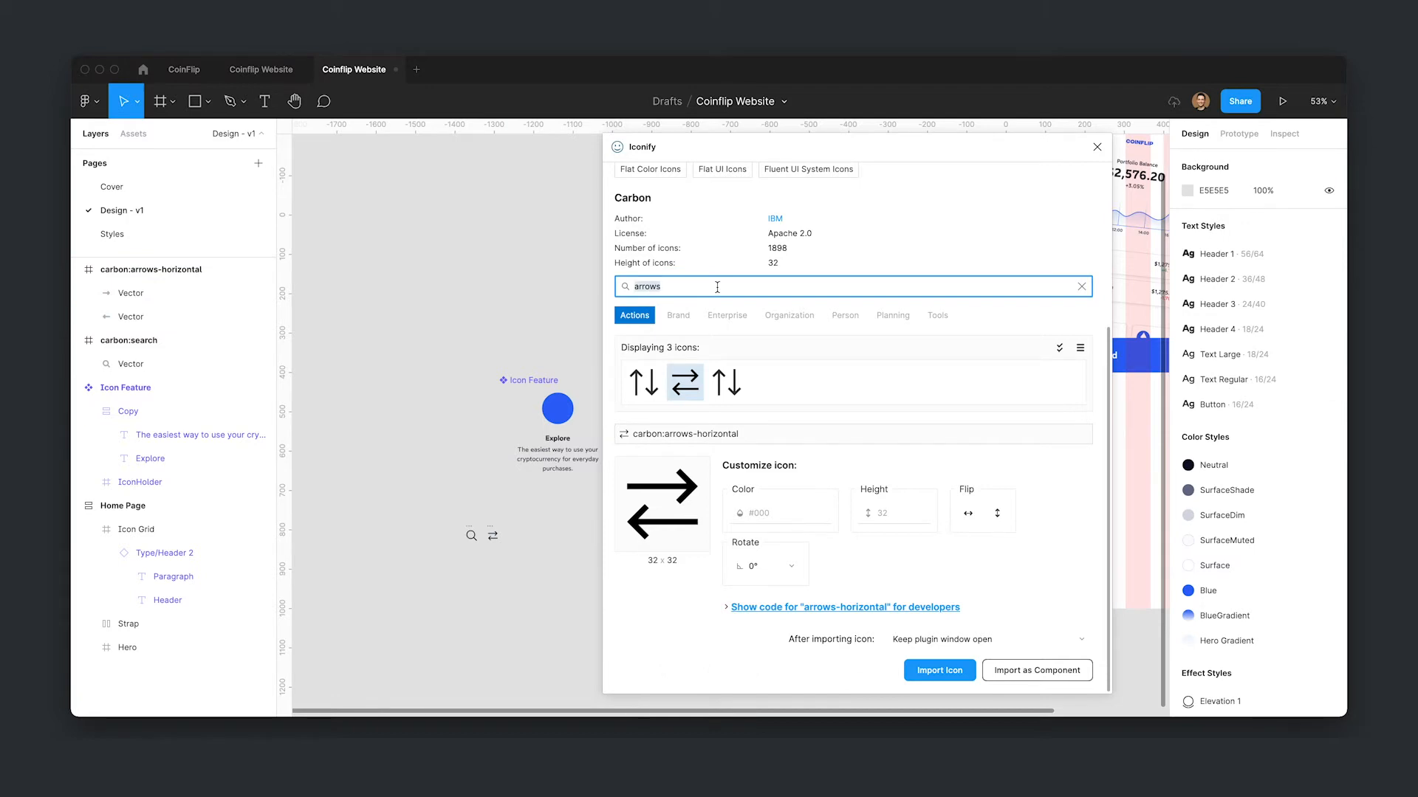
pyautogui.write('shopp')
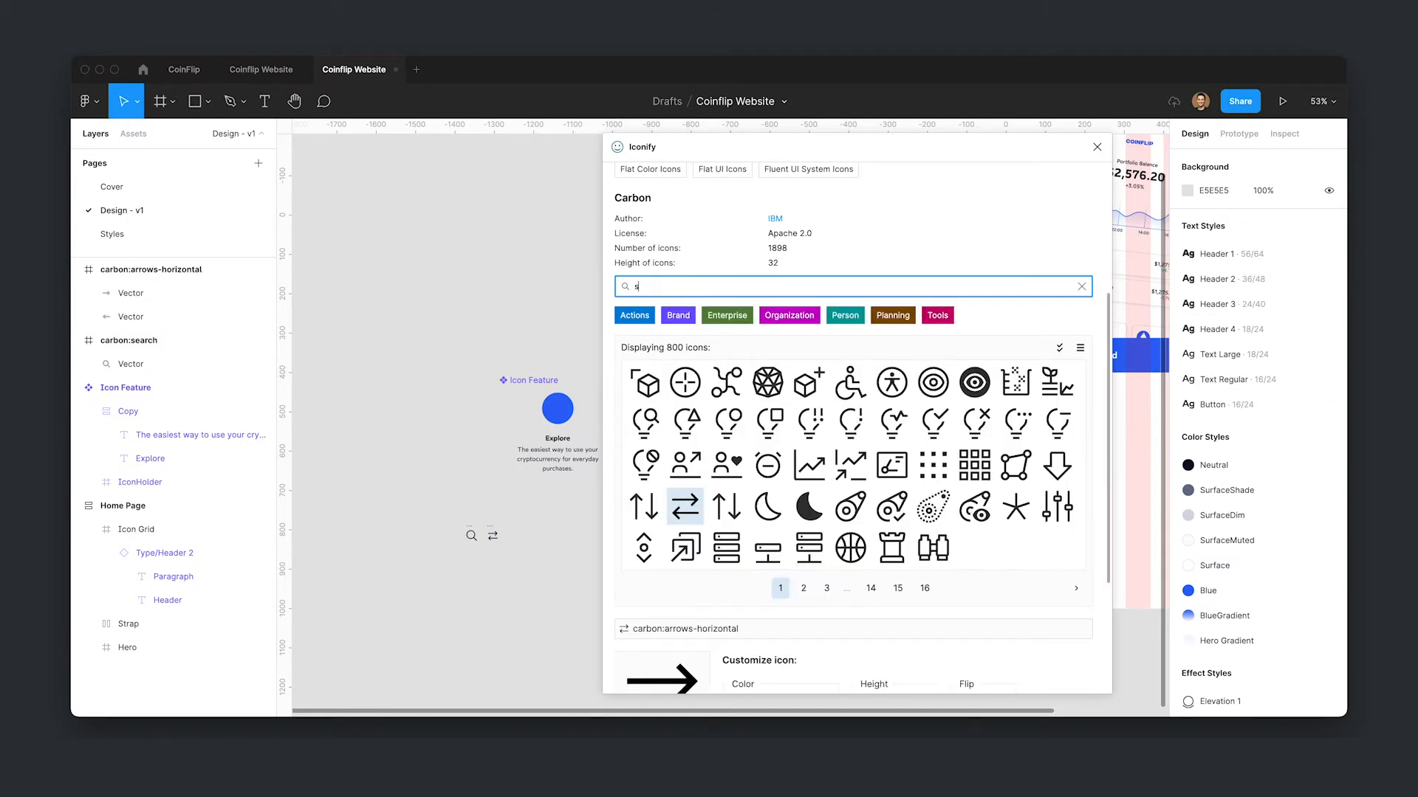
pyautogui.moveTo(685, 382); pyautogui.dragTo(517, 535)
pyautogui.click(564, 548)
pyautogui.click(554, 597)
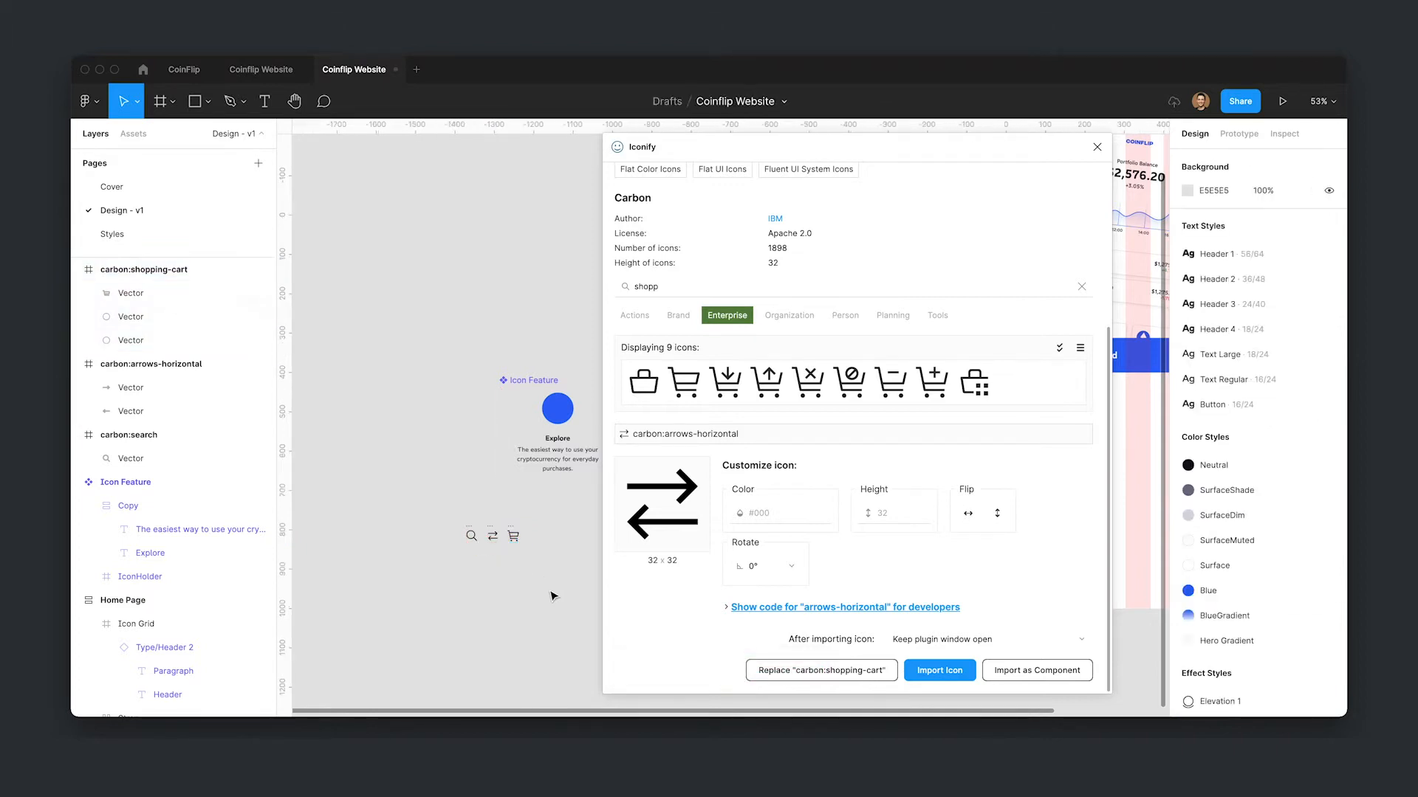
pyautogui.click(1097, 147)
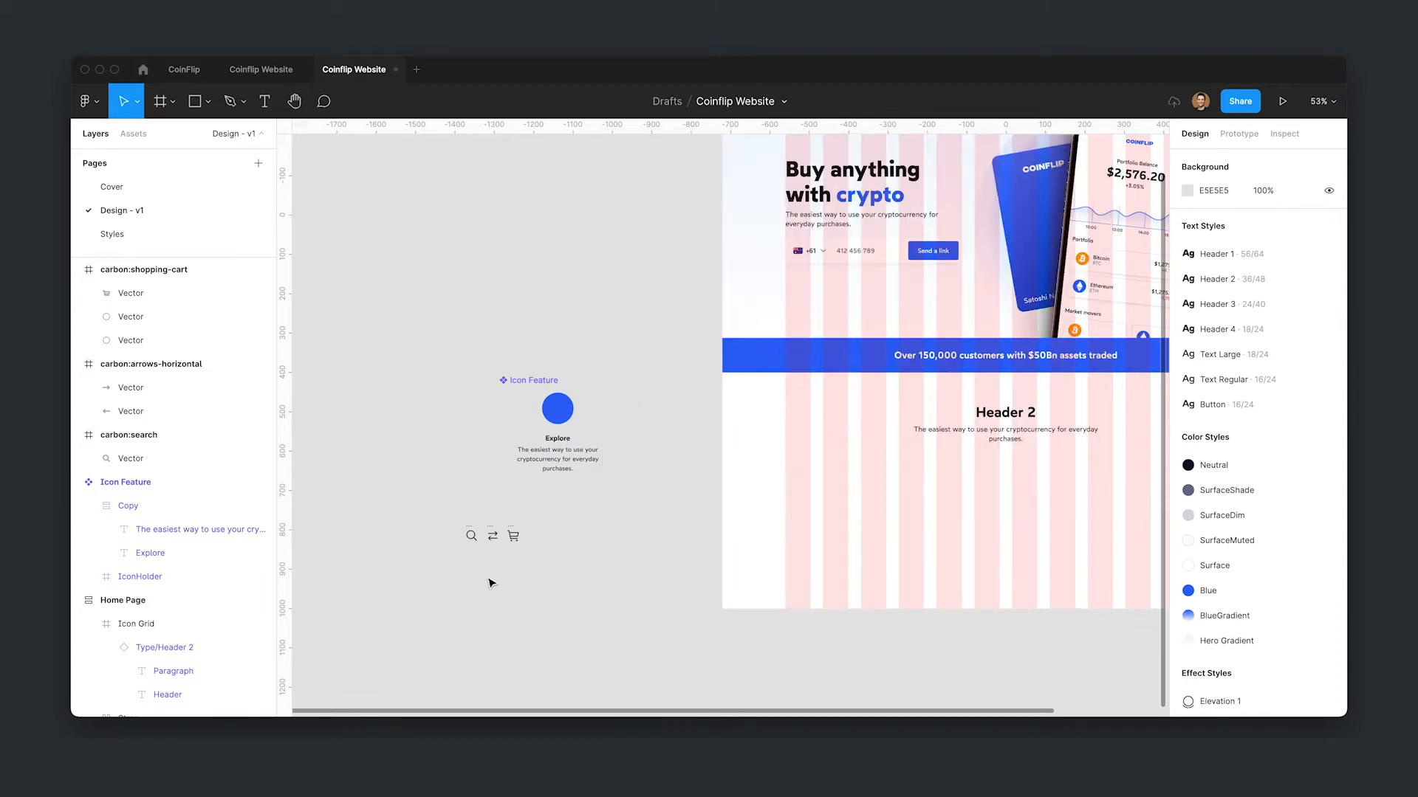
# - Select the three imported icons on the canvas
pyautogui.scroll(1, 483, 577)
pyautogui.scroll(5, 482, 577)
pyautogui.moveTo(385, 443); pyautogui.dragTo(678, 581)
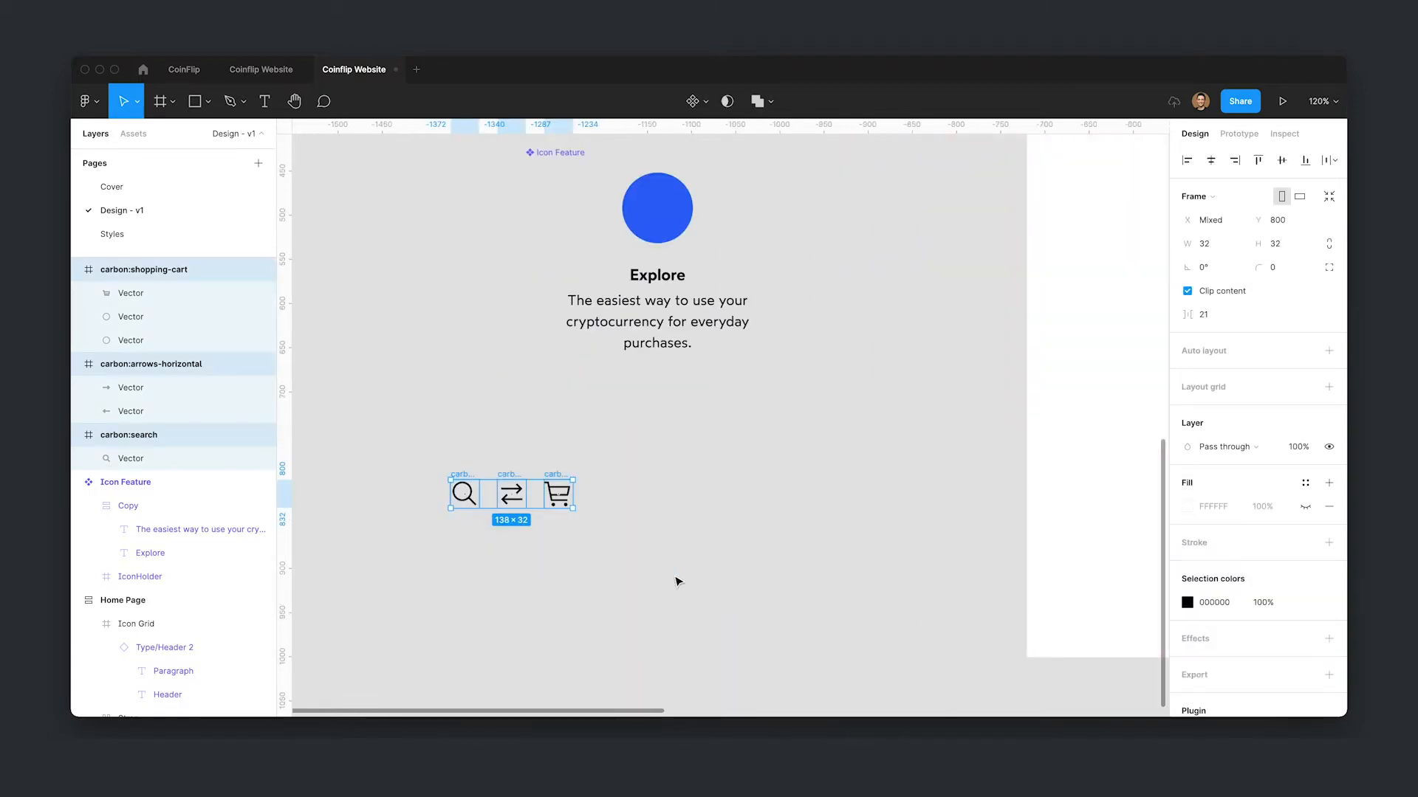
# - Flatten the shopping cart icon's vectors into a single vector
pyautogui.click(160, 293)
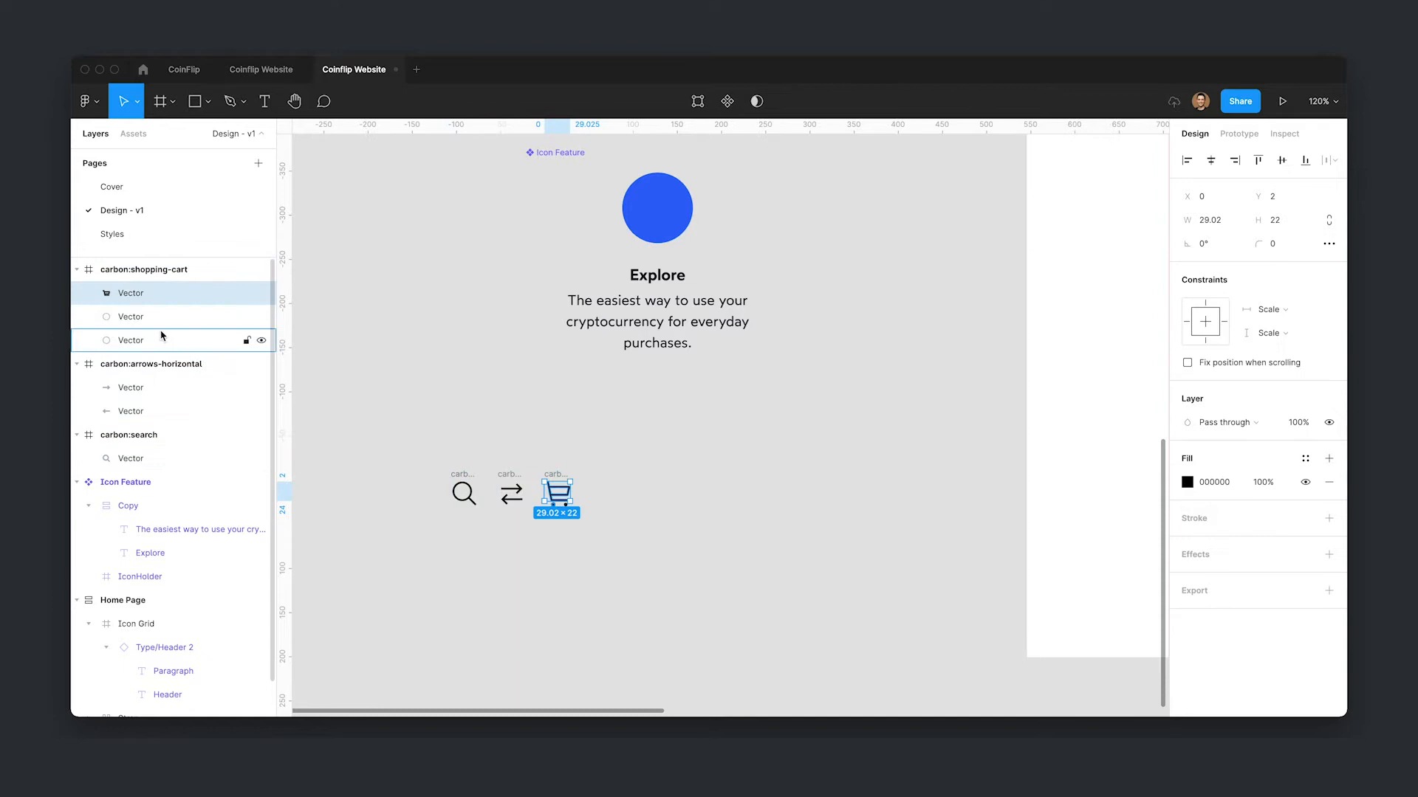
pyautogui.keyDown('shift'); pyautogui.click(201, 341); pyautogui.keyUp('shift')
pyautogui.press('super+e')
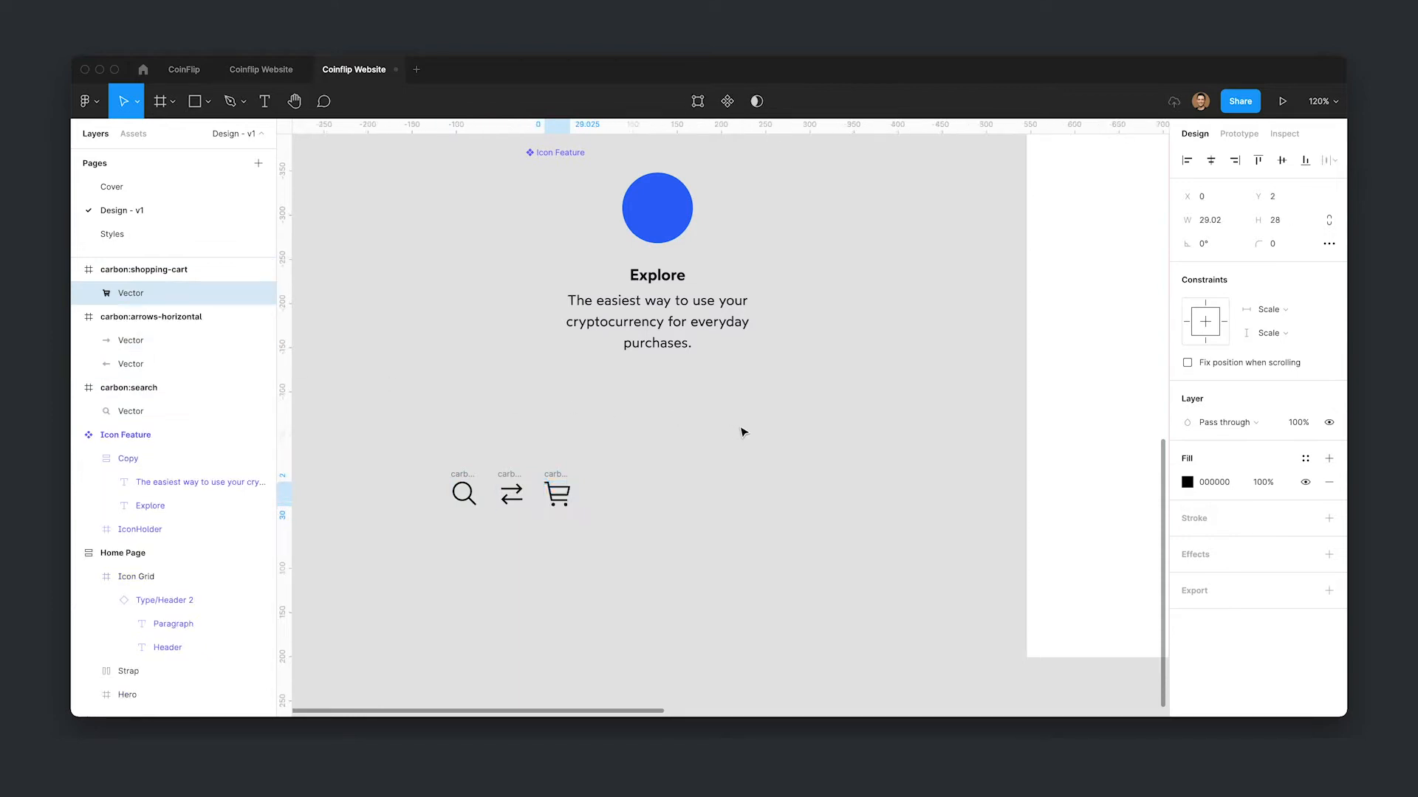
pyautogui.press('super+r')
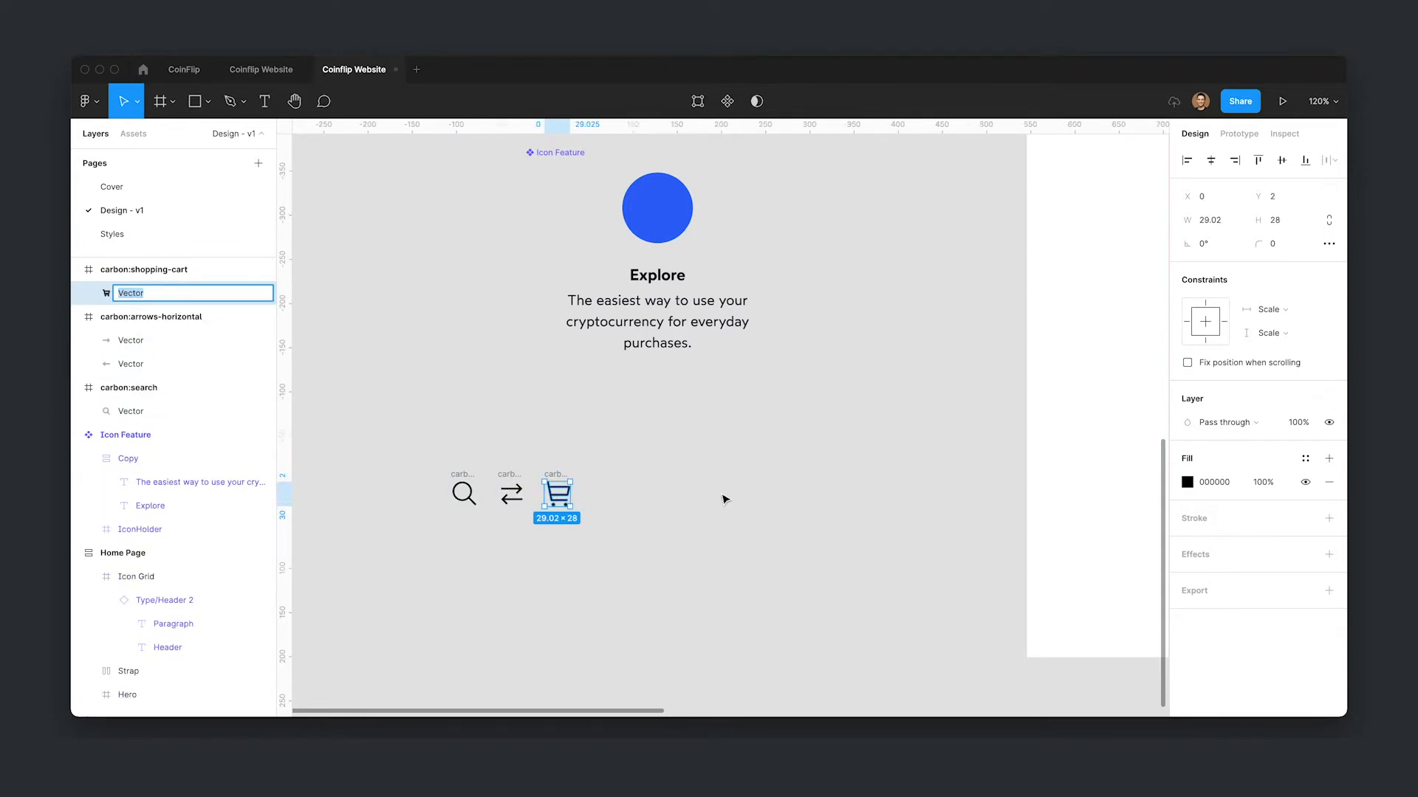
pyautogui.press('Return')
# - Flatten the two arrow vectors of the horizontal arrows icon into one vector
pyautogui.click(174, 342)
pyautogui.keyDown('shift'); pyautogui.click(175, 364); pyautogui.keyUp('shift')
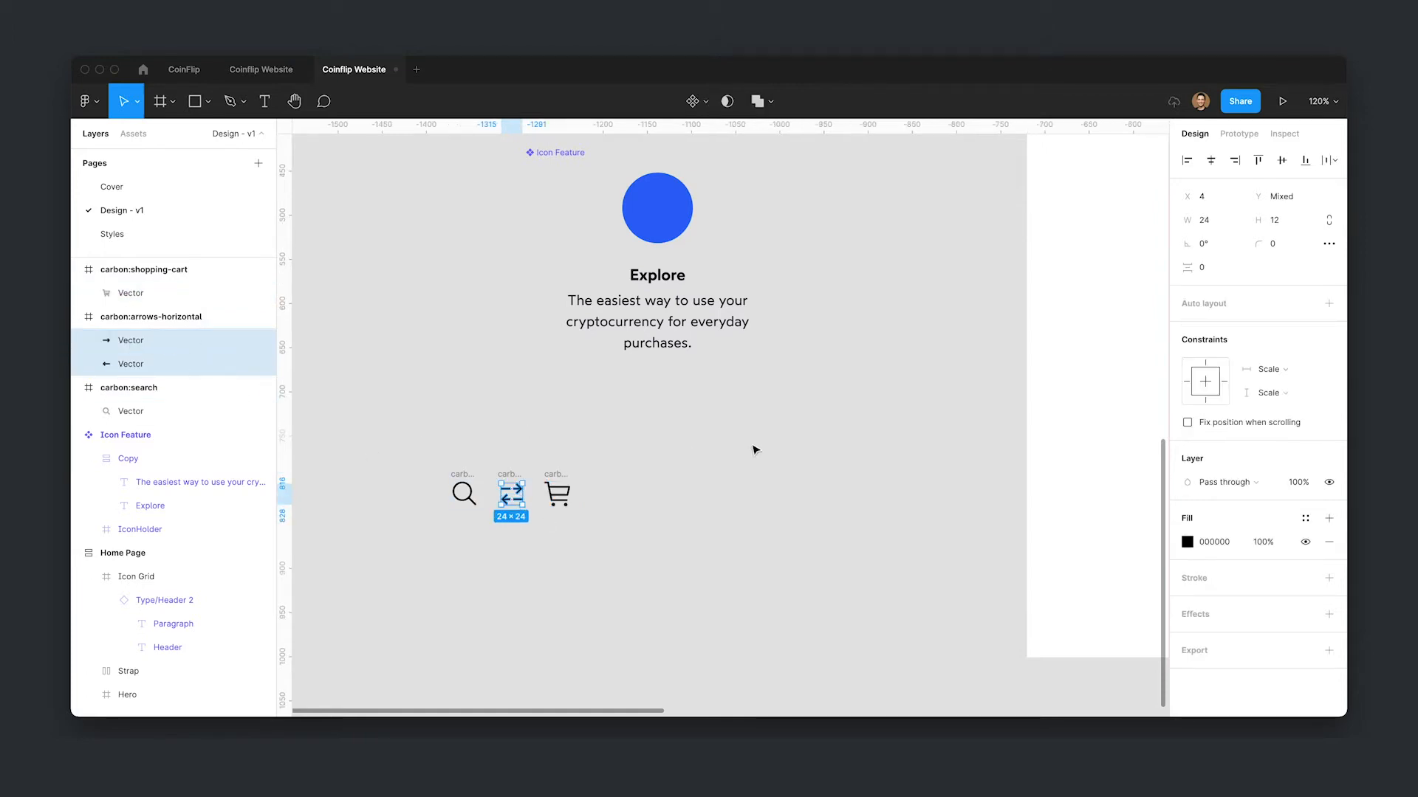
pyautogui.press('super+e')
# - Move the three icons onto the Styles page beside the other components
pyautogui.moveTo(358, 428); pyautogui.dragTo(714, 588)
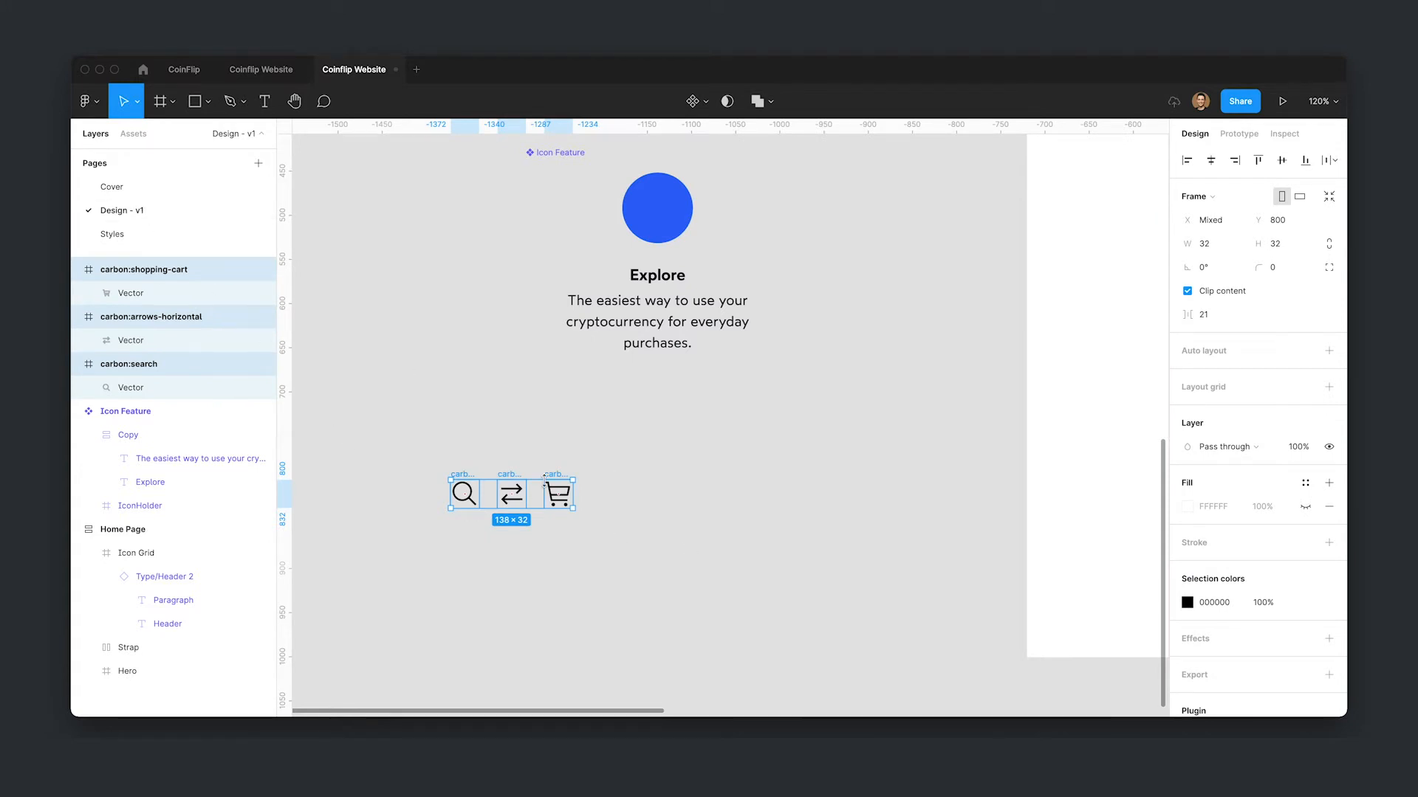
pyautogui.press('Escape')
pyautogui.click(158, 234)
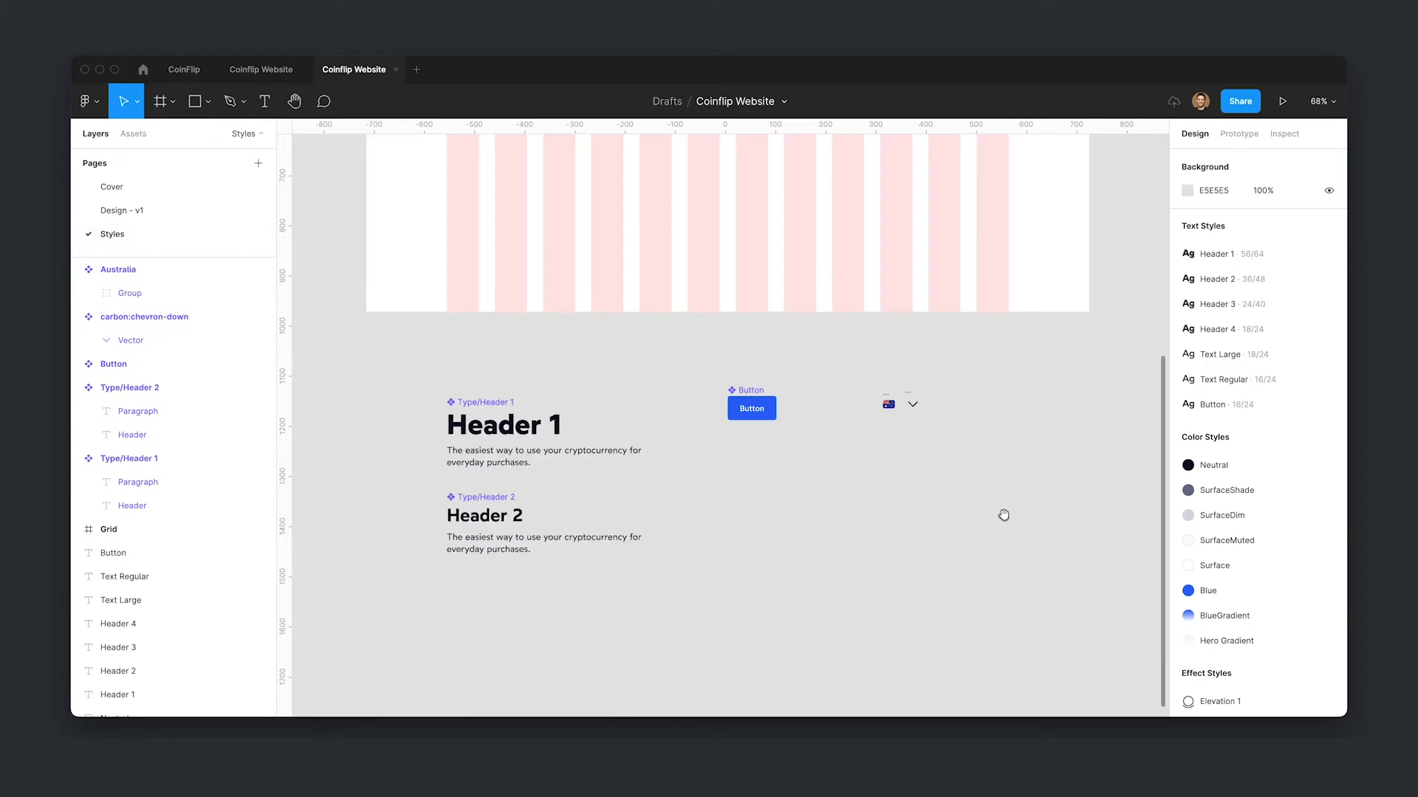
pyautogui.scroll(5, 837, 429)
pyautogui.press('super+v')
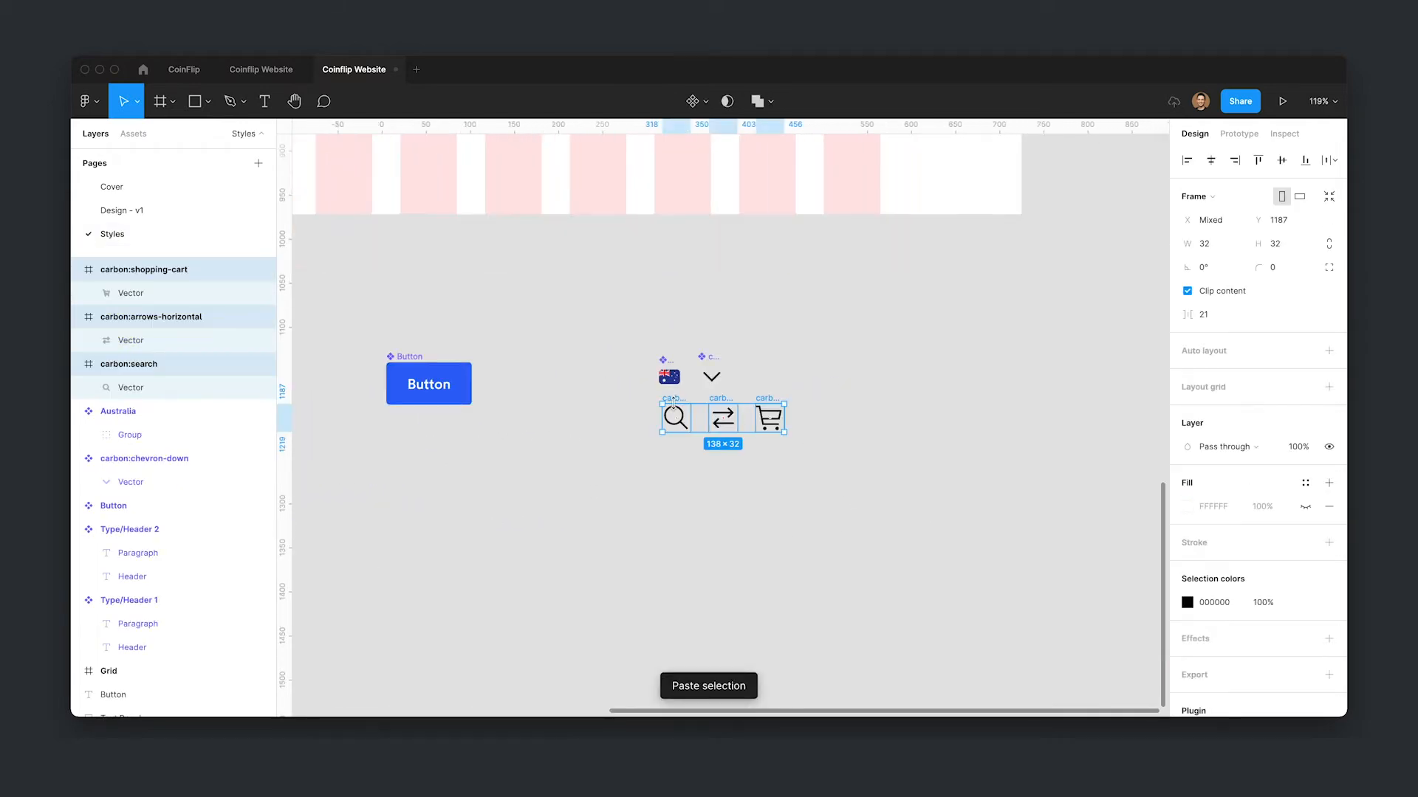
pyautogui.moveTo(679, 403); pyautogui.dragTo(761, 362)
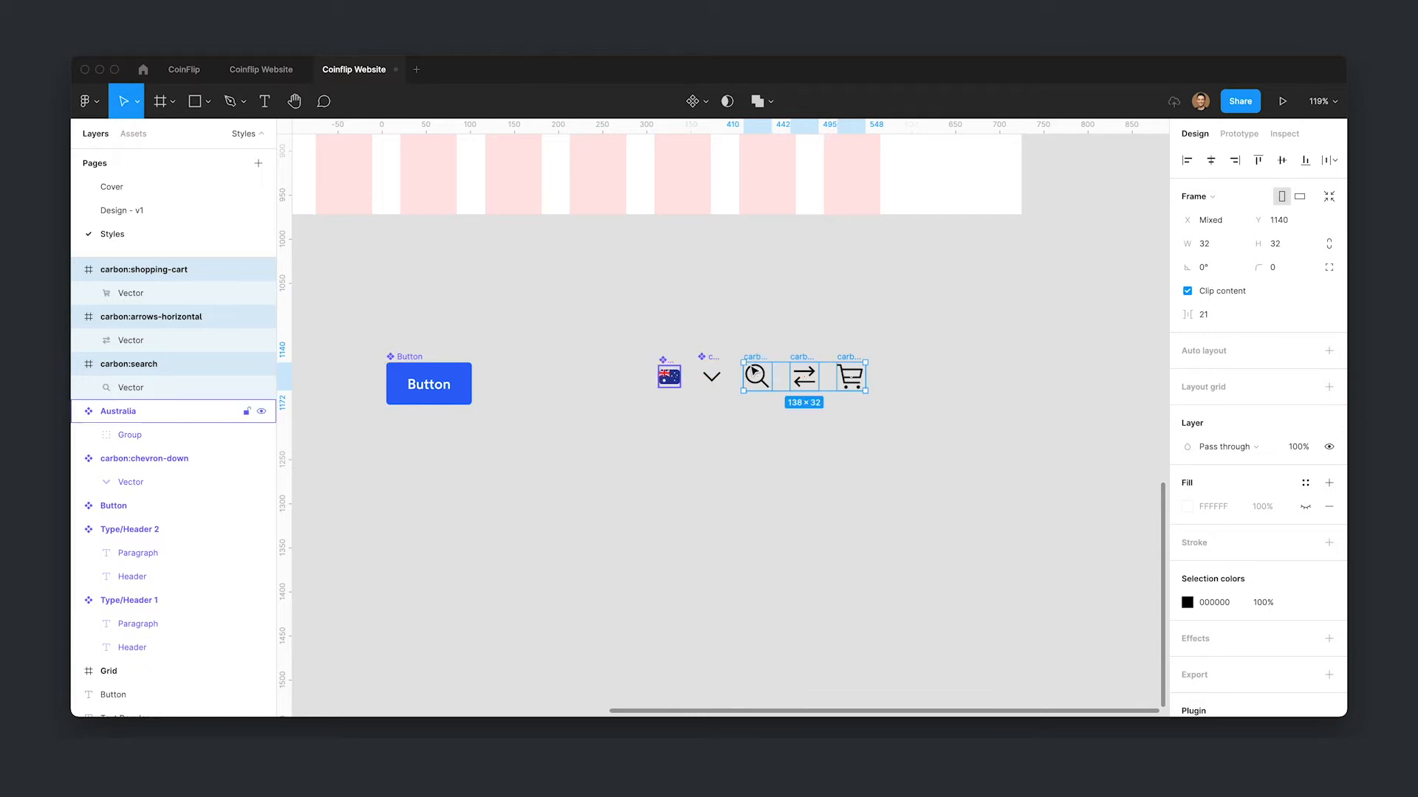
# - Turn the three icons into separate components with Create multiple components
pyautogui.click(708, 106)
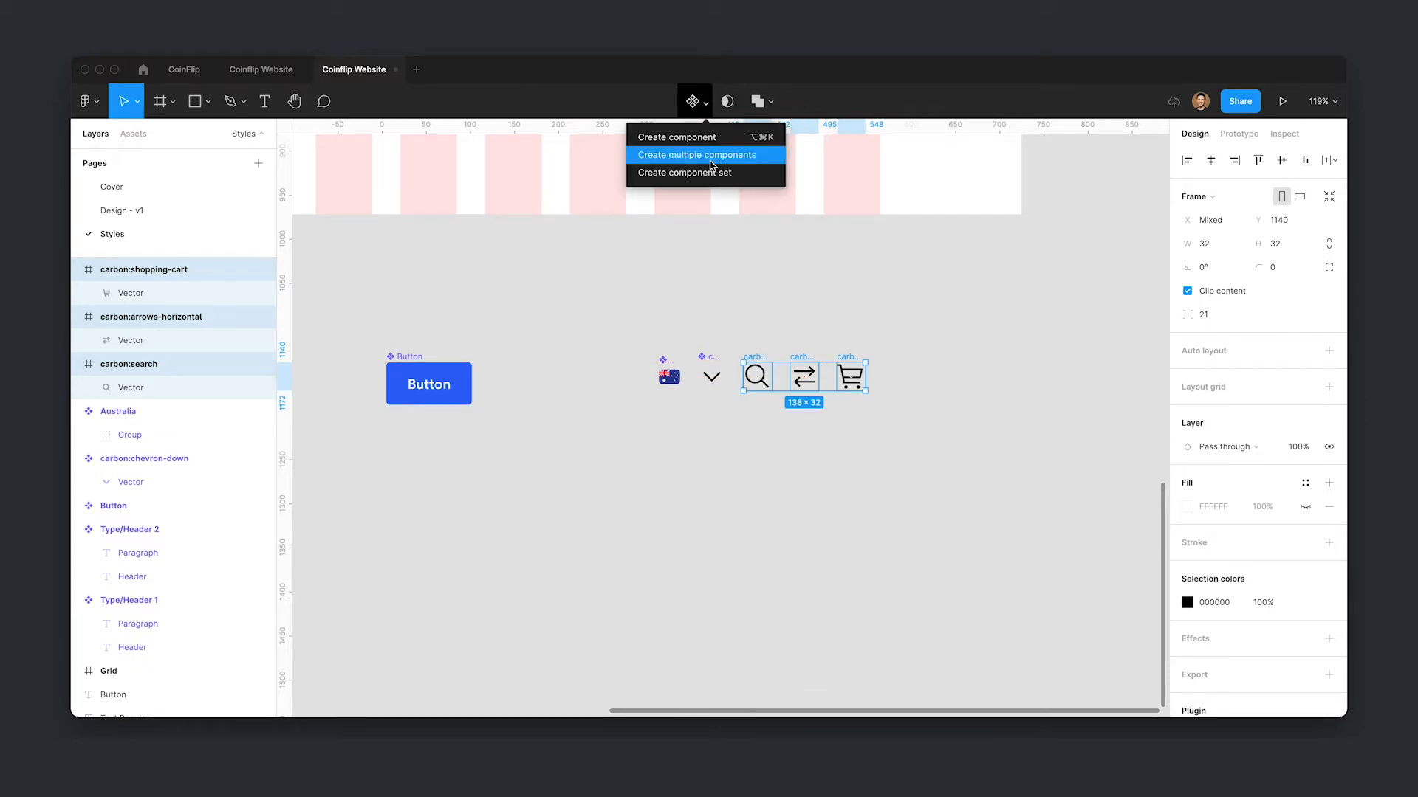
pyautogui.click(711, 158)
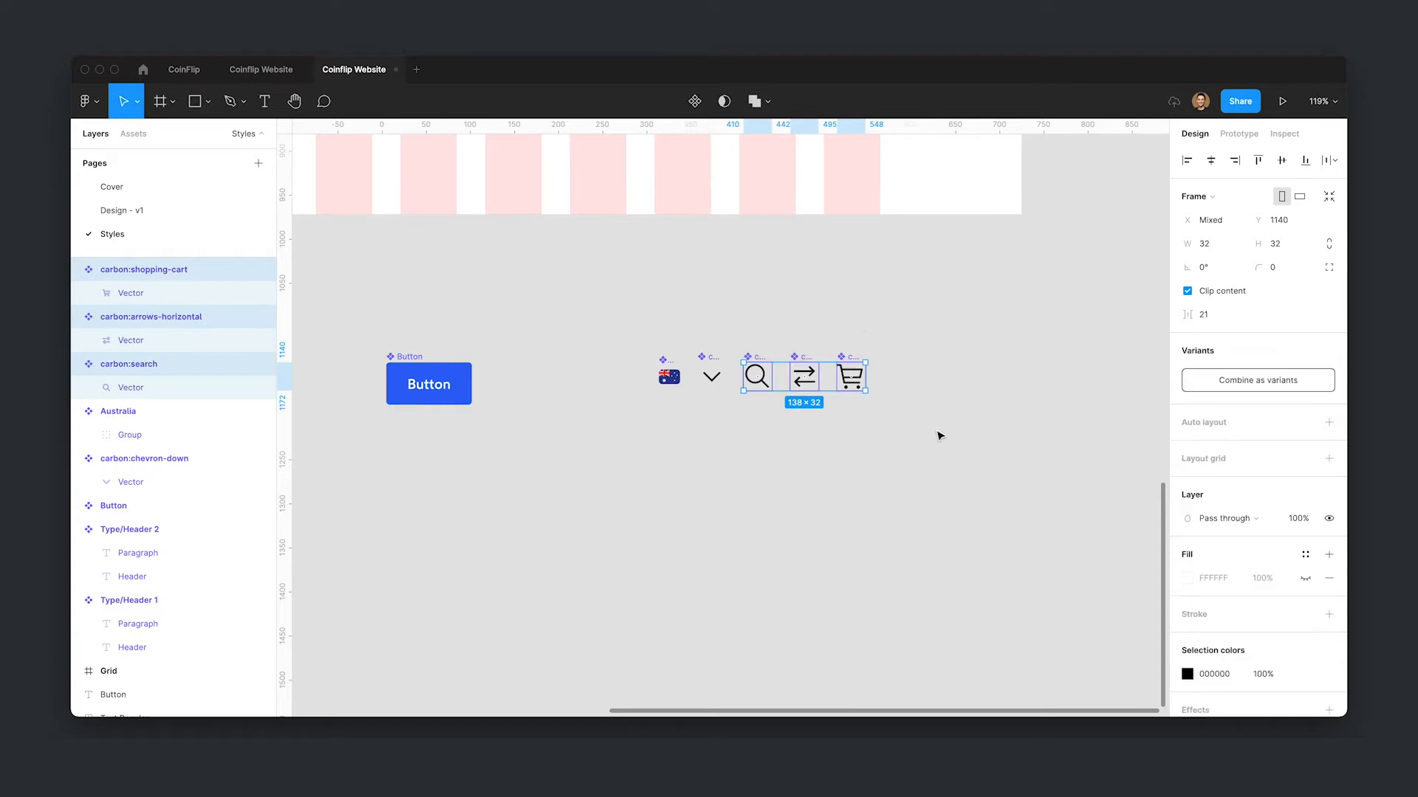
pyautogui.click(826, 497)
# - Return to the Design page and place a search icon component instance into the Icon Feature's icon holder
pyautogui.click(168, 209)
pyautogui.moveTo(855, 273); pyautogui.dragTo(881, 420)
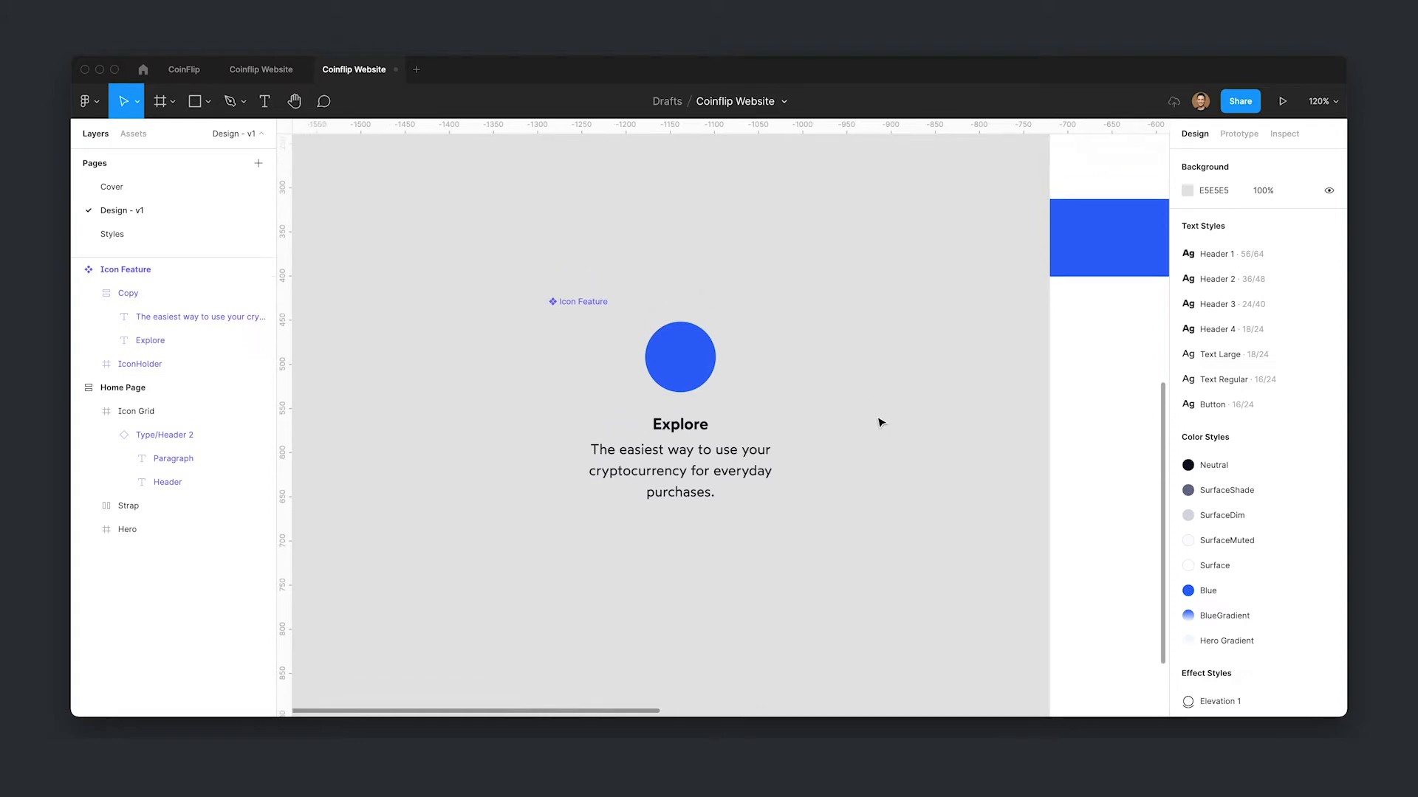
pyautogui.click(134, 134)
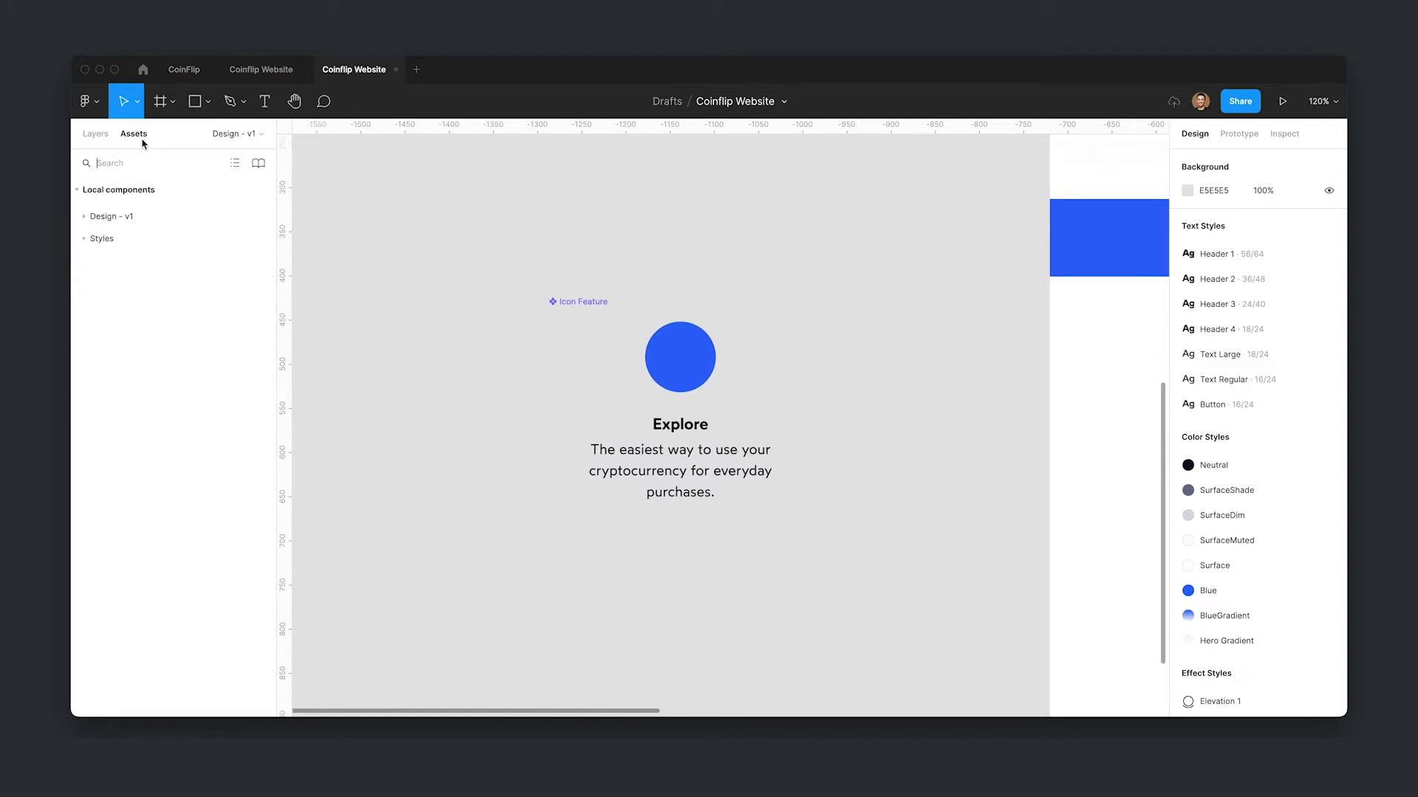
pyautogui.click(85, 216)
pyautogui.click(85, 217)
pyautogui.click(85, 239)
pyautogui.moveTo(112, 505); pyautogui.dragTo(683, 350)
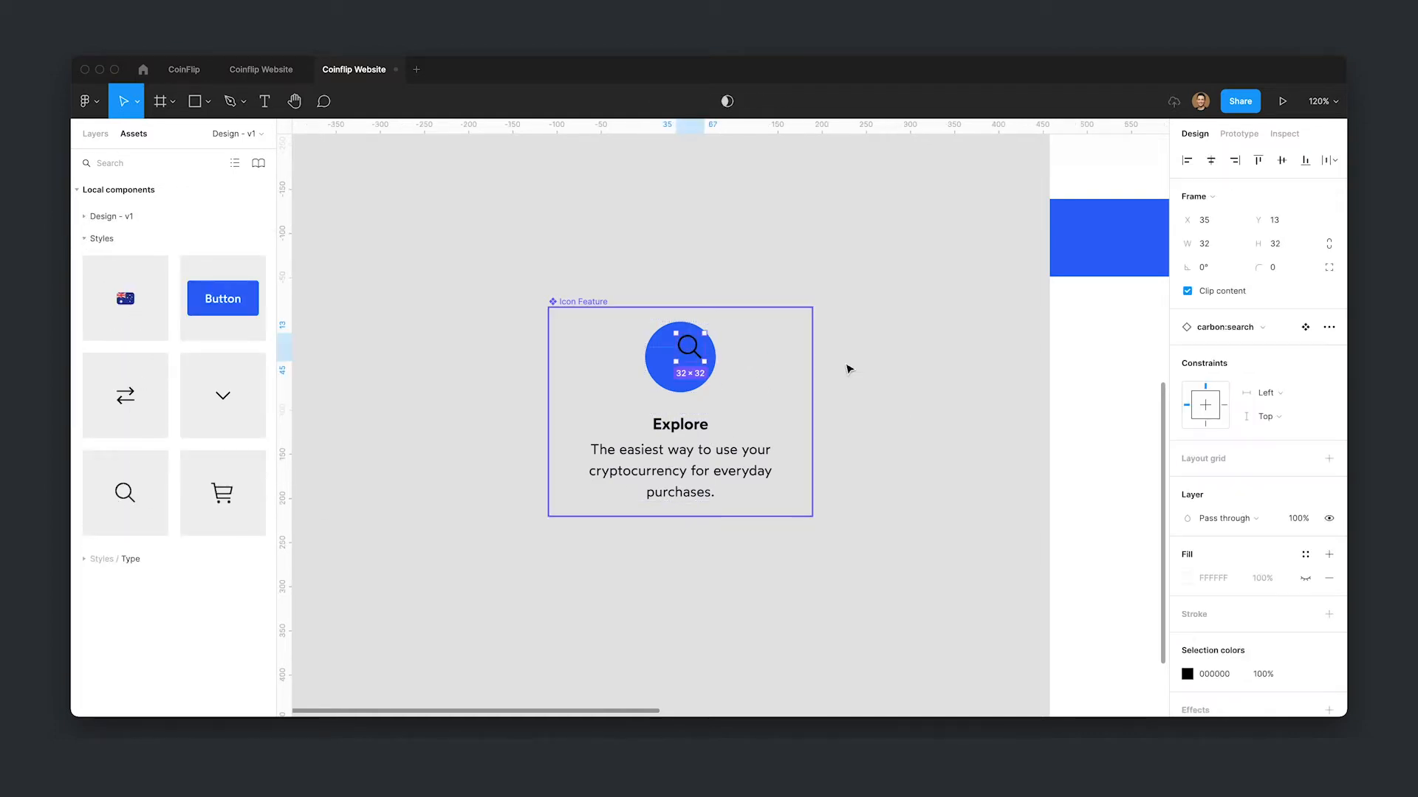
# - Center the search icon horizontally and vertically inside the icon holder
pyautogui.click(1212, 162)
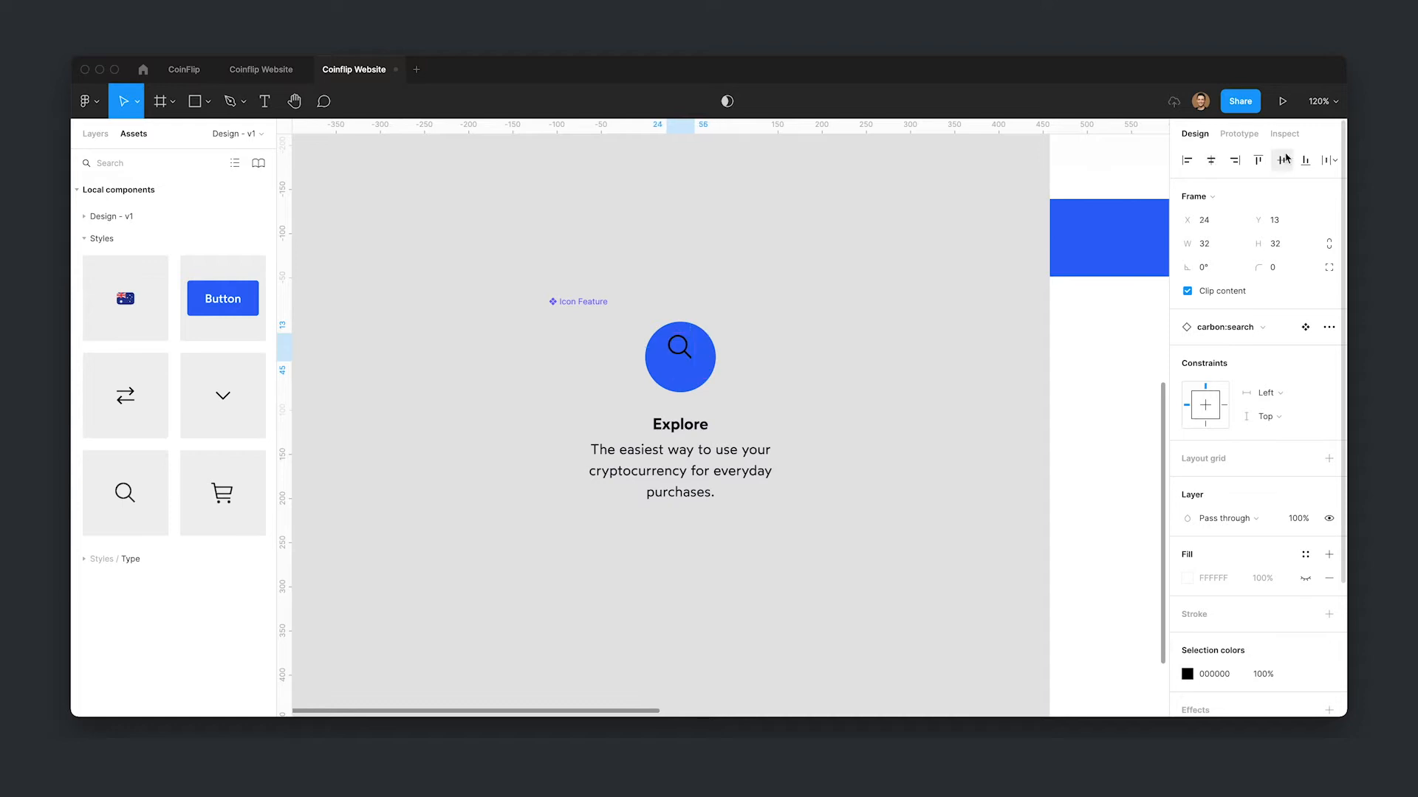
pyautogui.click(1282, 161)
# - Apply the Surface color style to the search icon's color
pyautogui.scroll(-1, 1285, 648)
pyautogui.scroll(-4, 1285, 642)
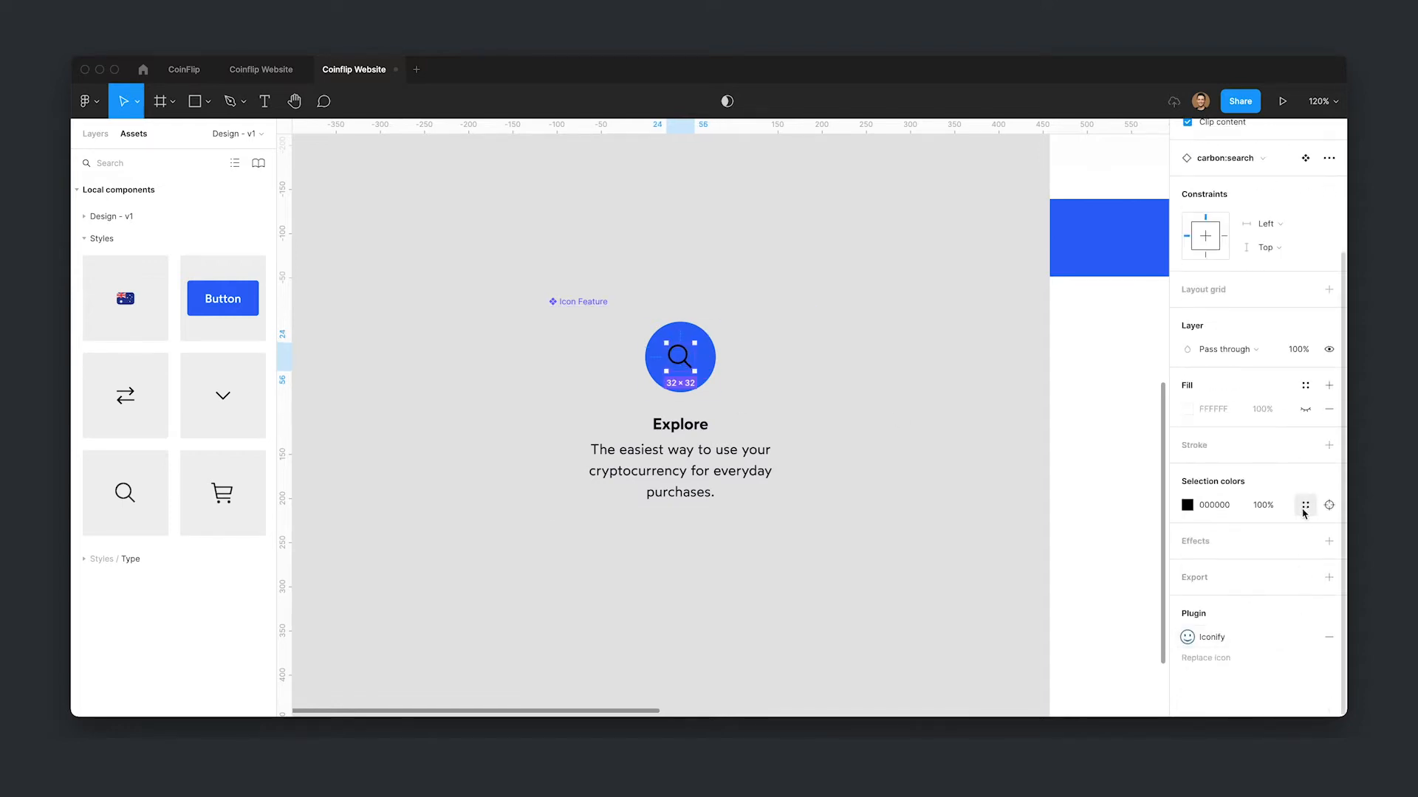
pyautogui.click(1305, 505)
pyautogui.click(1107, 574)
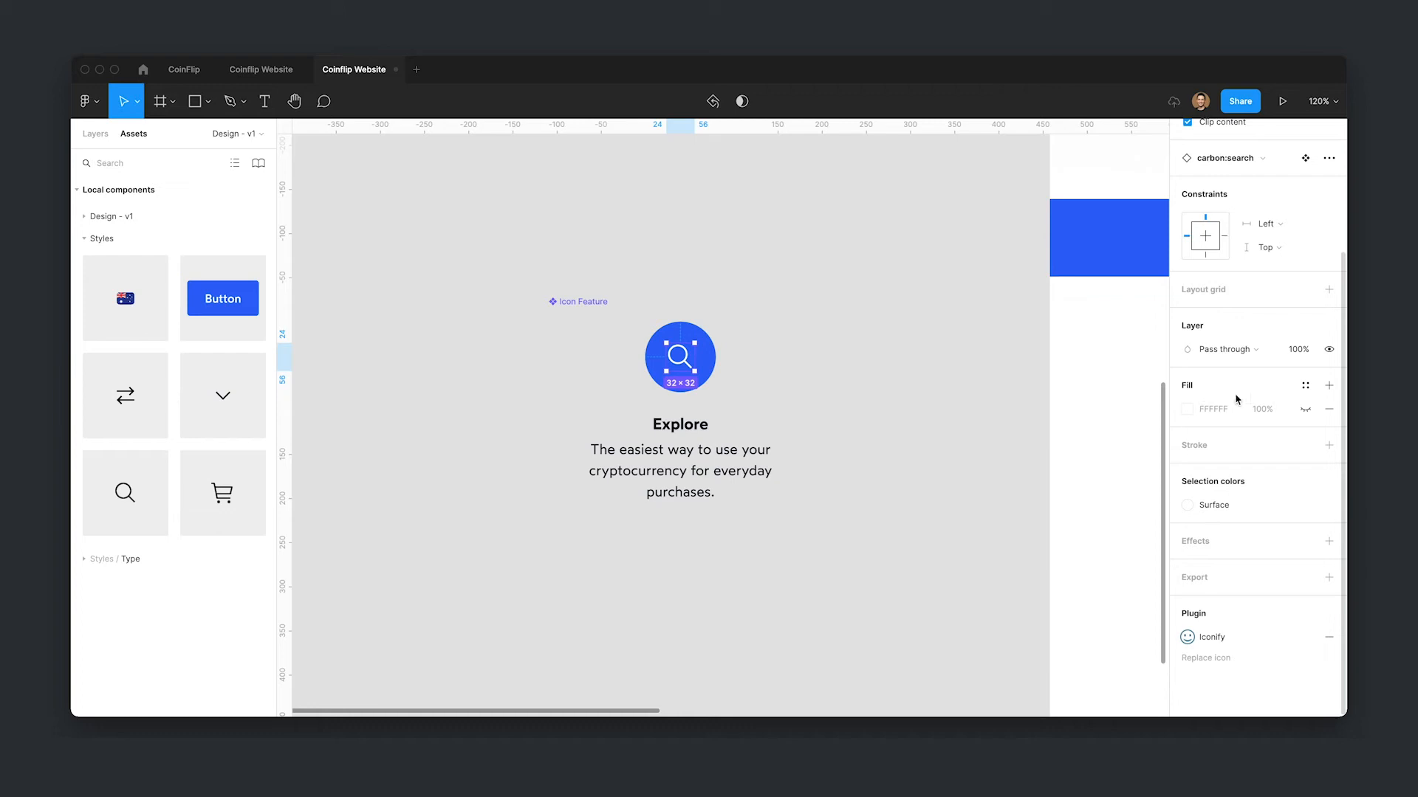
# - Open the search icon's main component on the Styles page and go back to the Design page
pyautogui.scroll(5, 1275, 357)
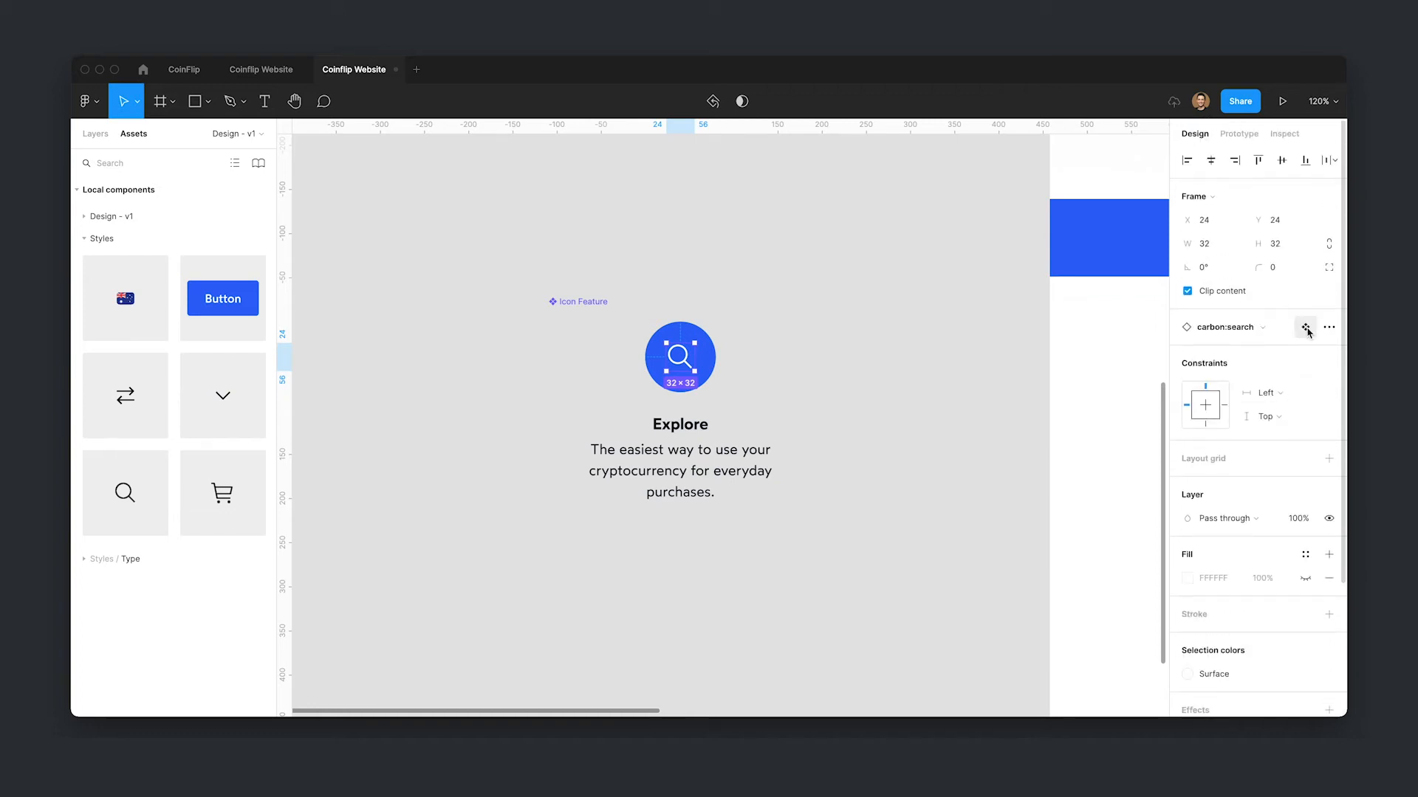
pyautogui.click(1306, 330)
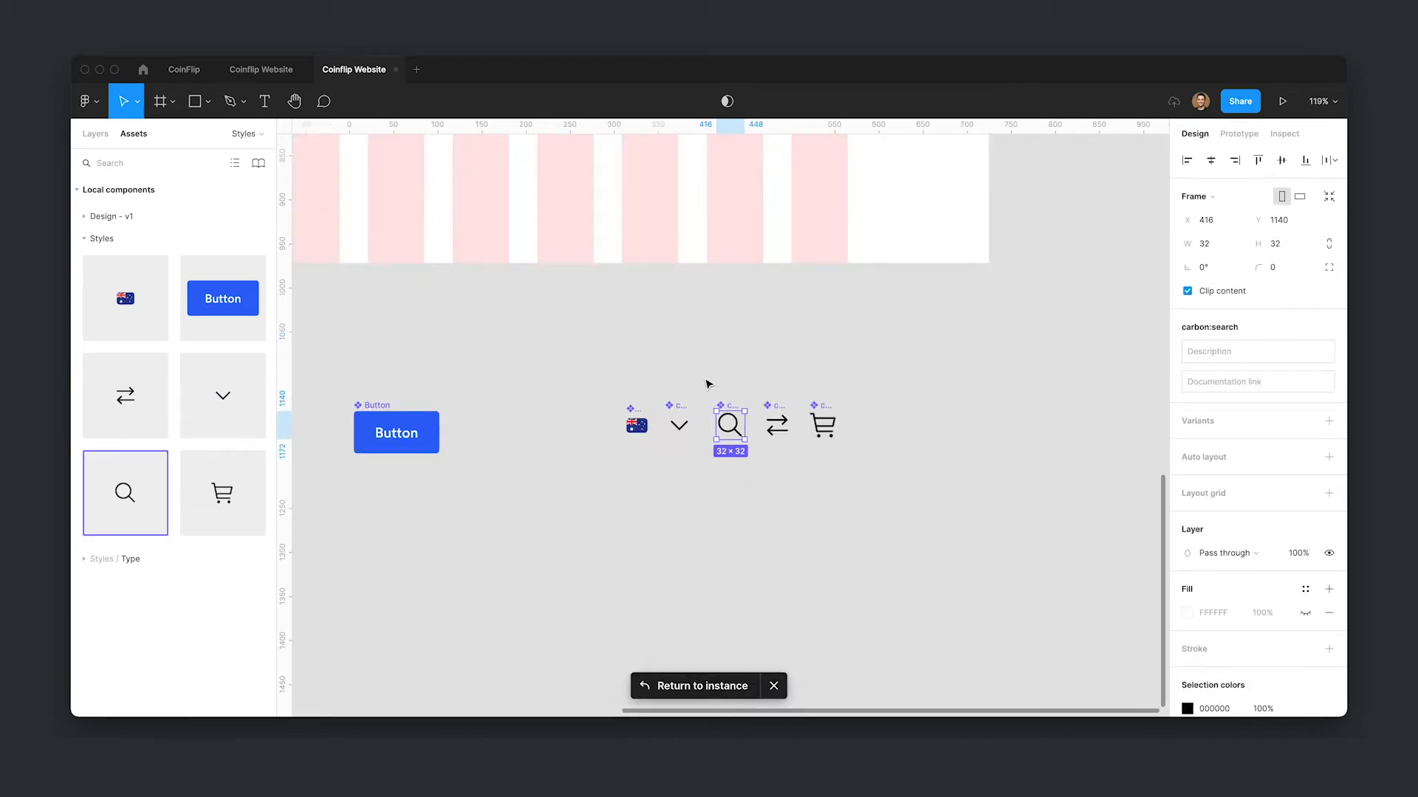
pyautogui.click(971, 496)
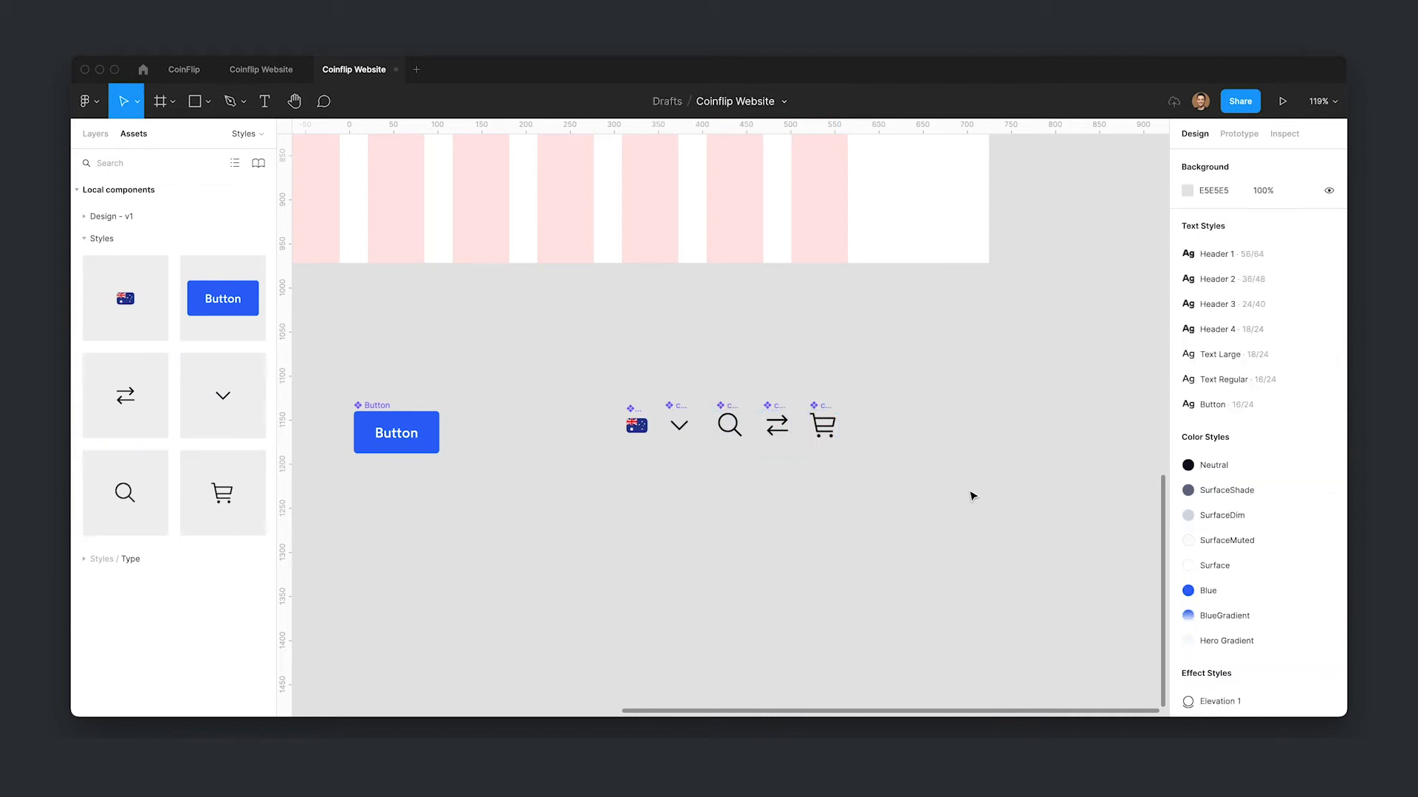
pyautogui.click(94, 134)
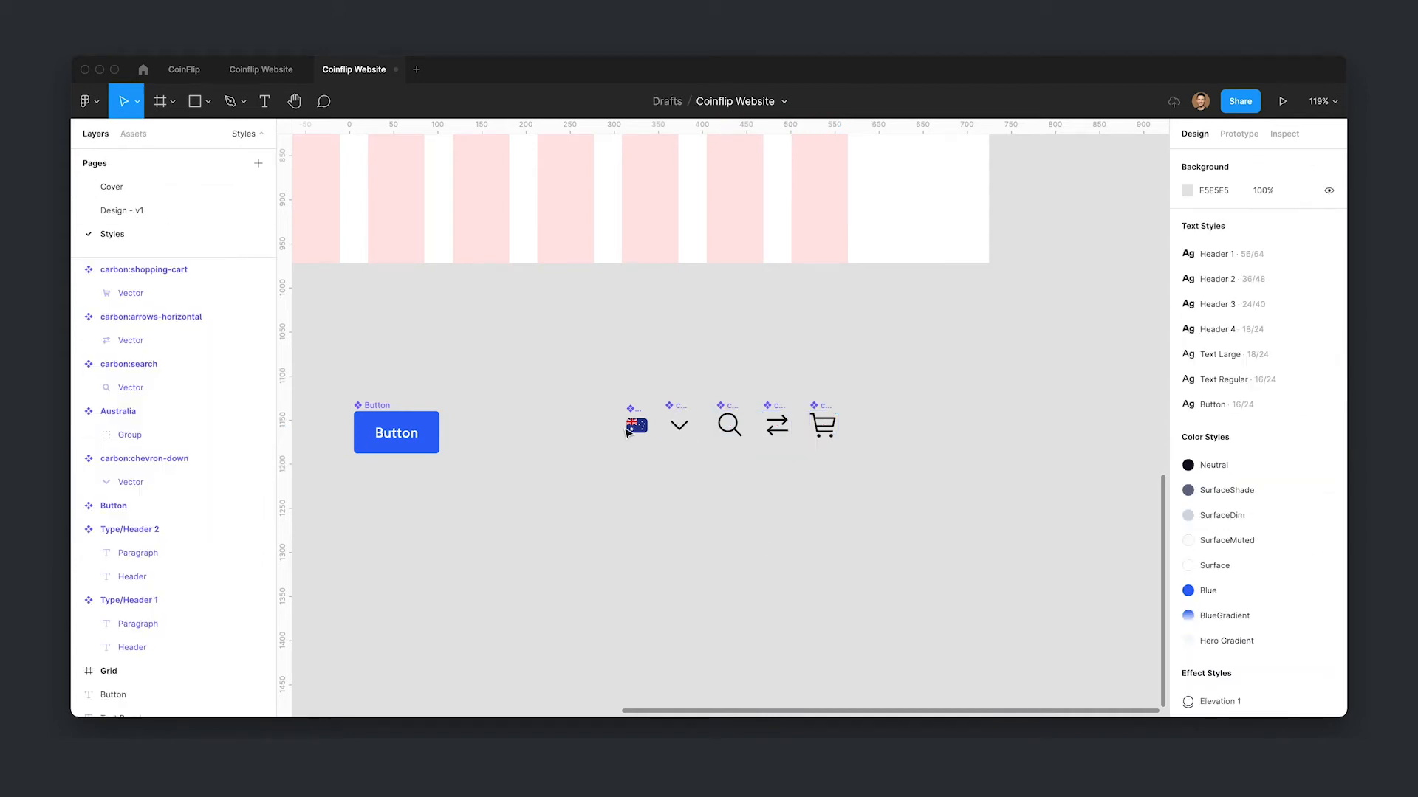
pyautogui.click(184, 210)
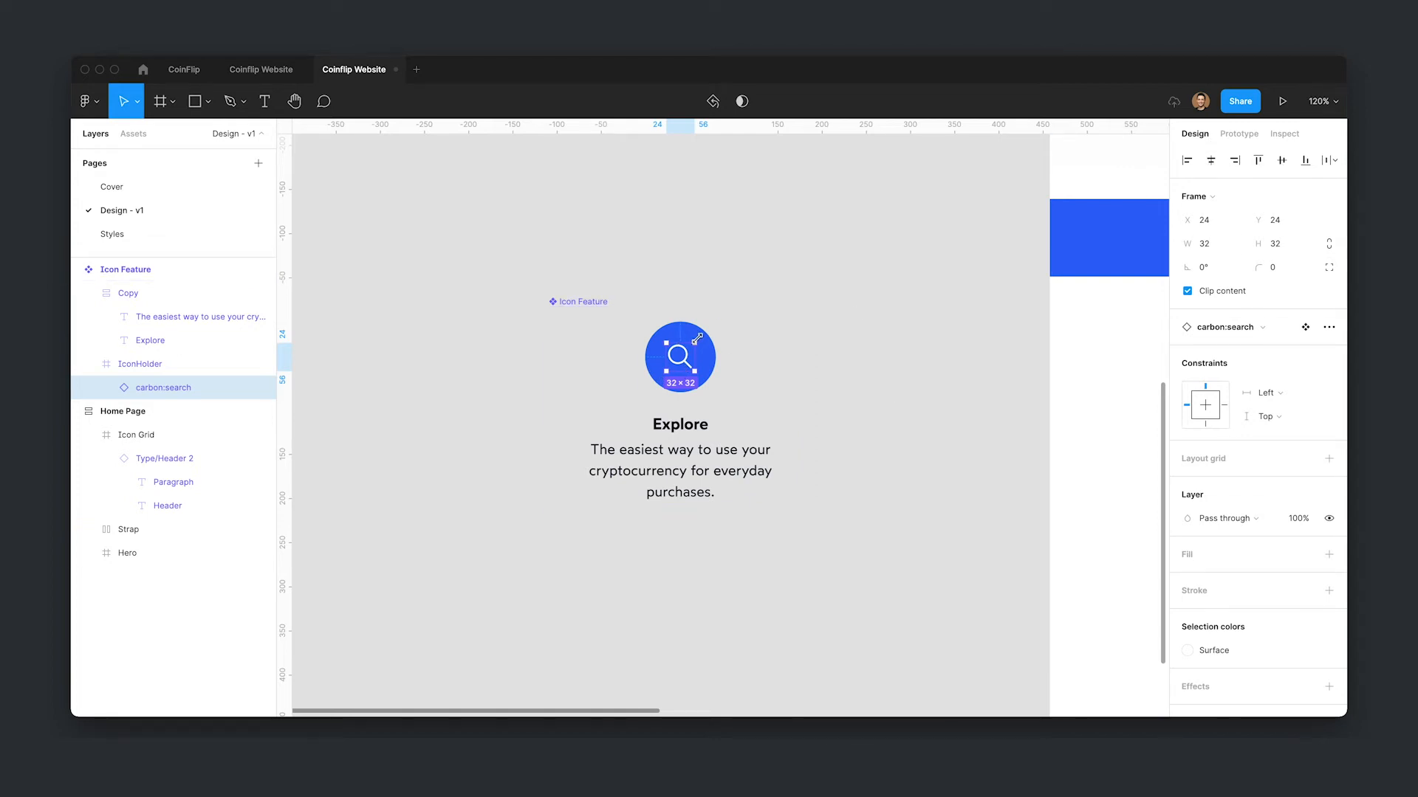
# - Resize the search icon proportionally to 48 and re-center it in the icon holder
pyautogui.click(1329, 244)
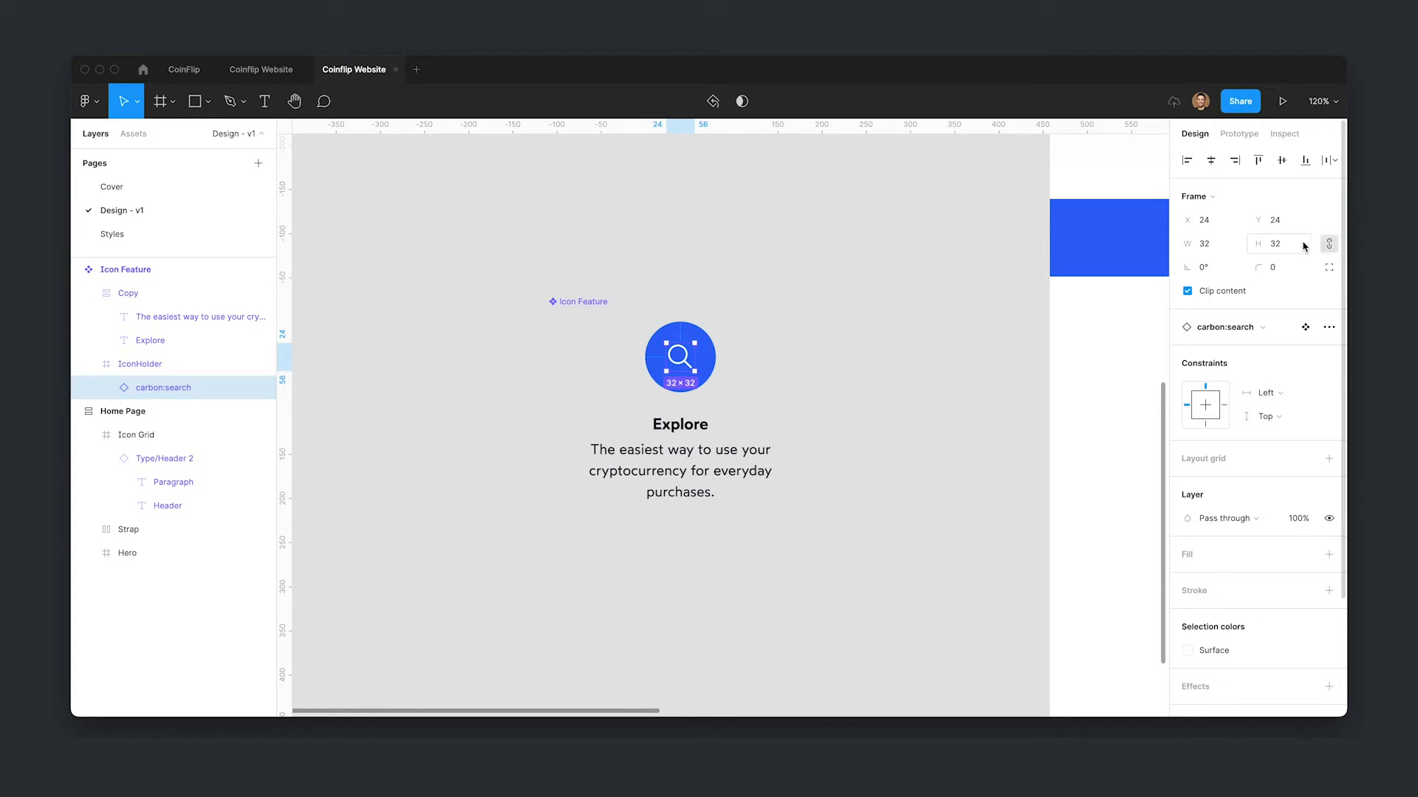
pyautogui.click(1303, 245)
pyautogui.write('48')
pyautogui.press('Return')
pyautogui.click(1210, 160)
pyautogui.click(1282, 161)
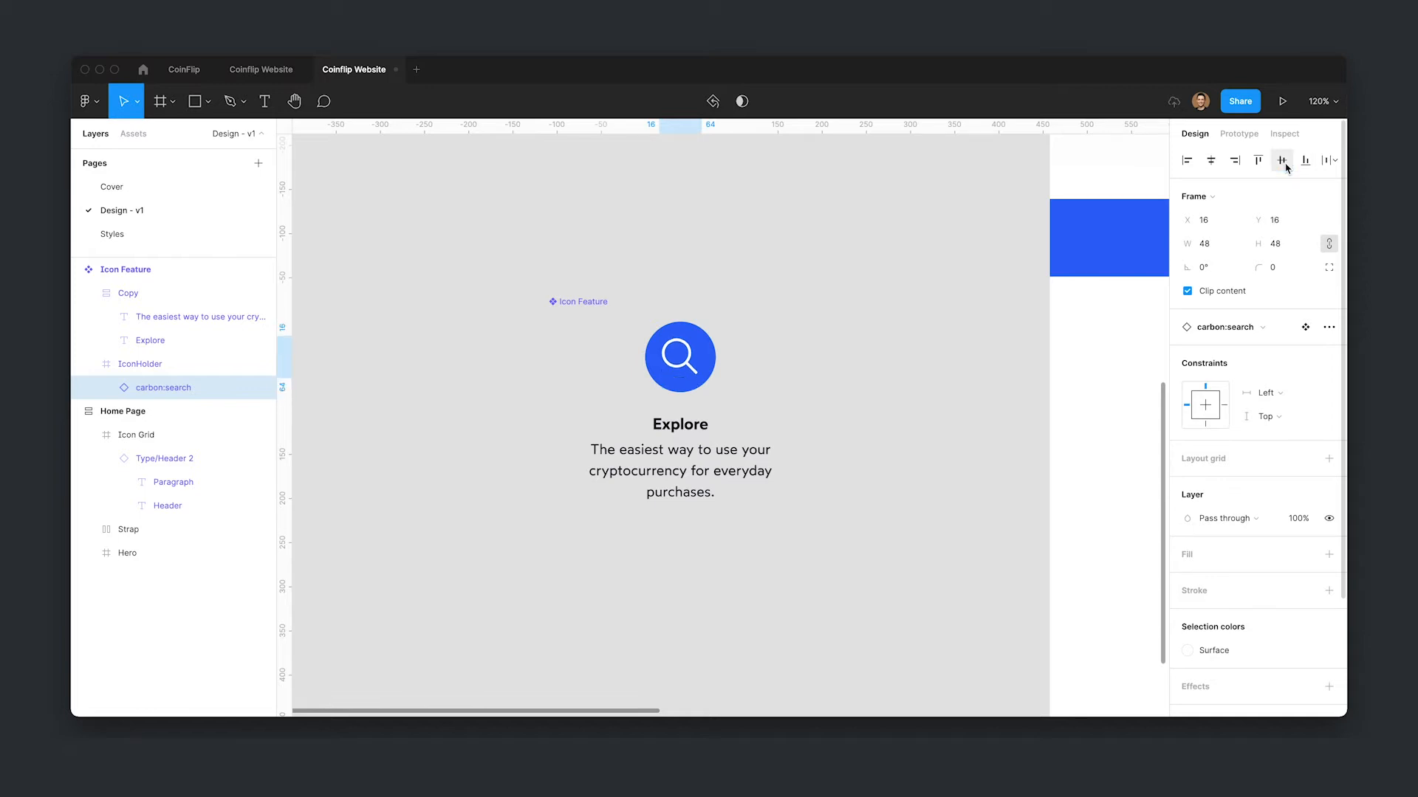
# - Set the search icon's constraints to center horizontally and vertically
pyautogui.click(1201, 406)
pyautogui.click(1205, 401)
pyautogui.click(935, 519)
pyautogui.keyDown('super'); pyautogui.click(708, 373); pyautogui.keyUp('super')
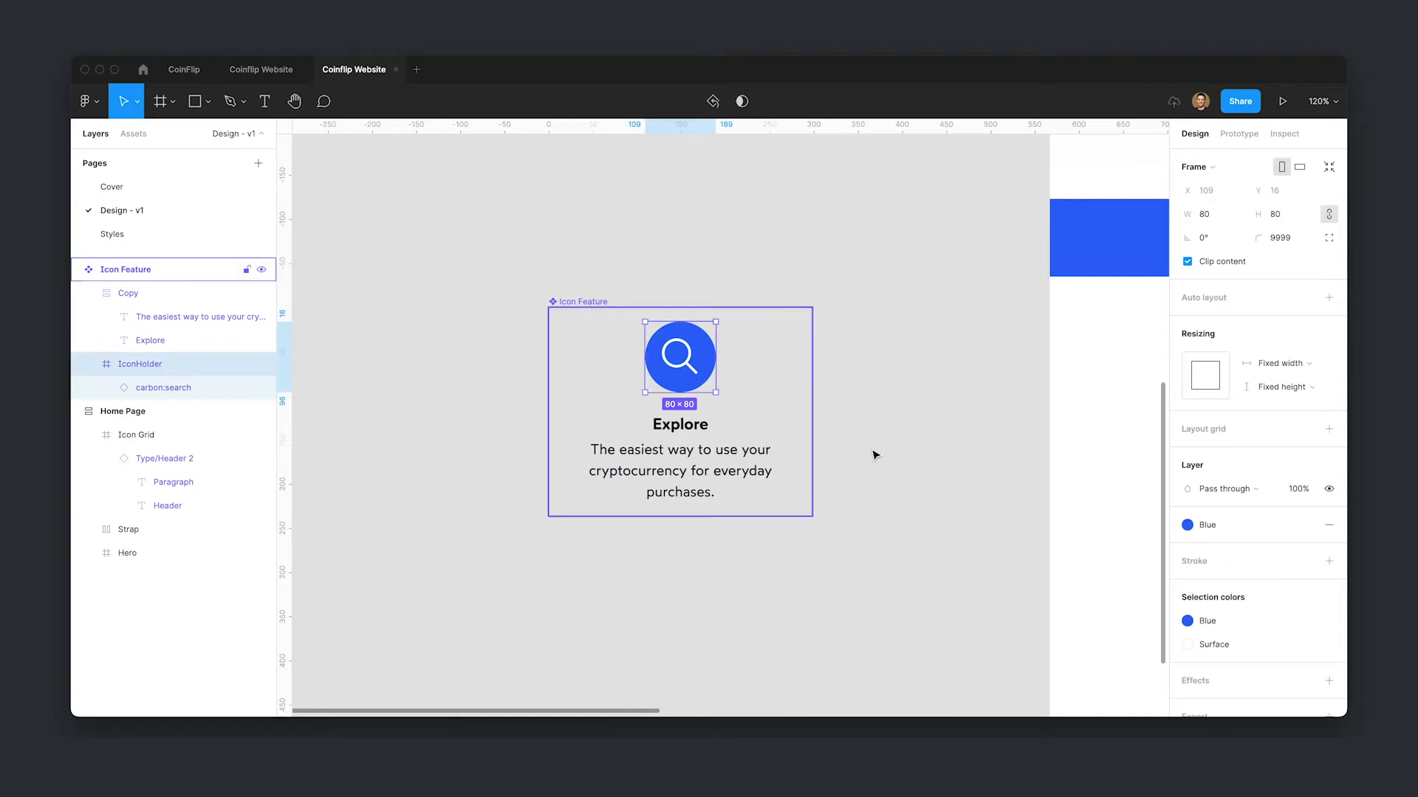
pyautogui.click(964, 395)
# - Duplicate the Icon Feature component as an instance and place it inside the home page's Icon Grid
pyautogui.click(588, 304)
pyautogui.moveTo(942, 475); pyautogui.dragTo(651, 408)
pyautogui.scroll(-5, 821, 415)
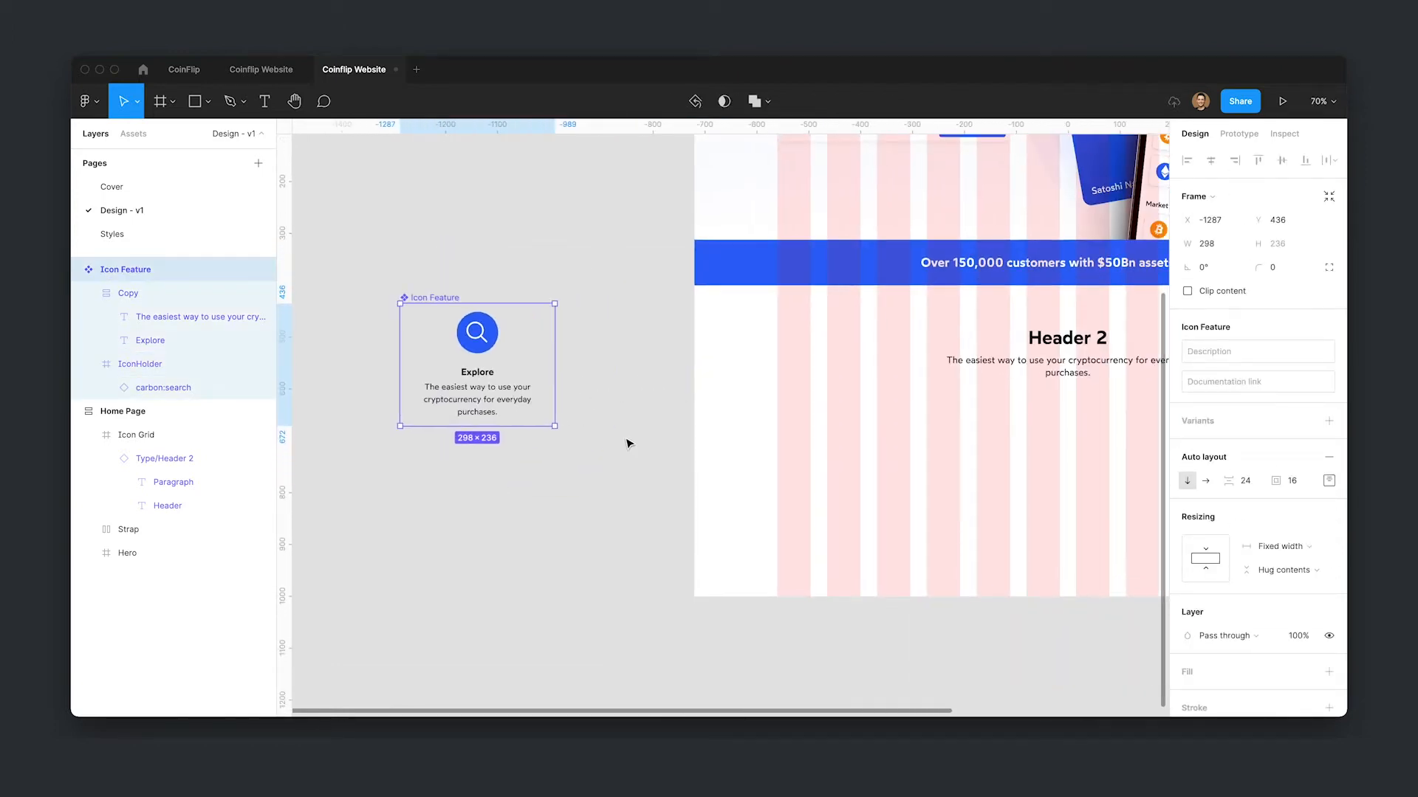
pyautogui.press('super+d')
pyautogui.moveTo(485, 365); pyautogui.dragTo(864, 479)
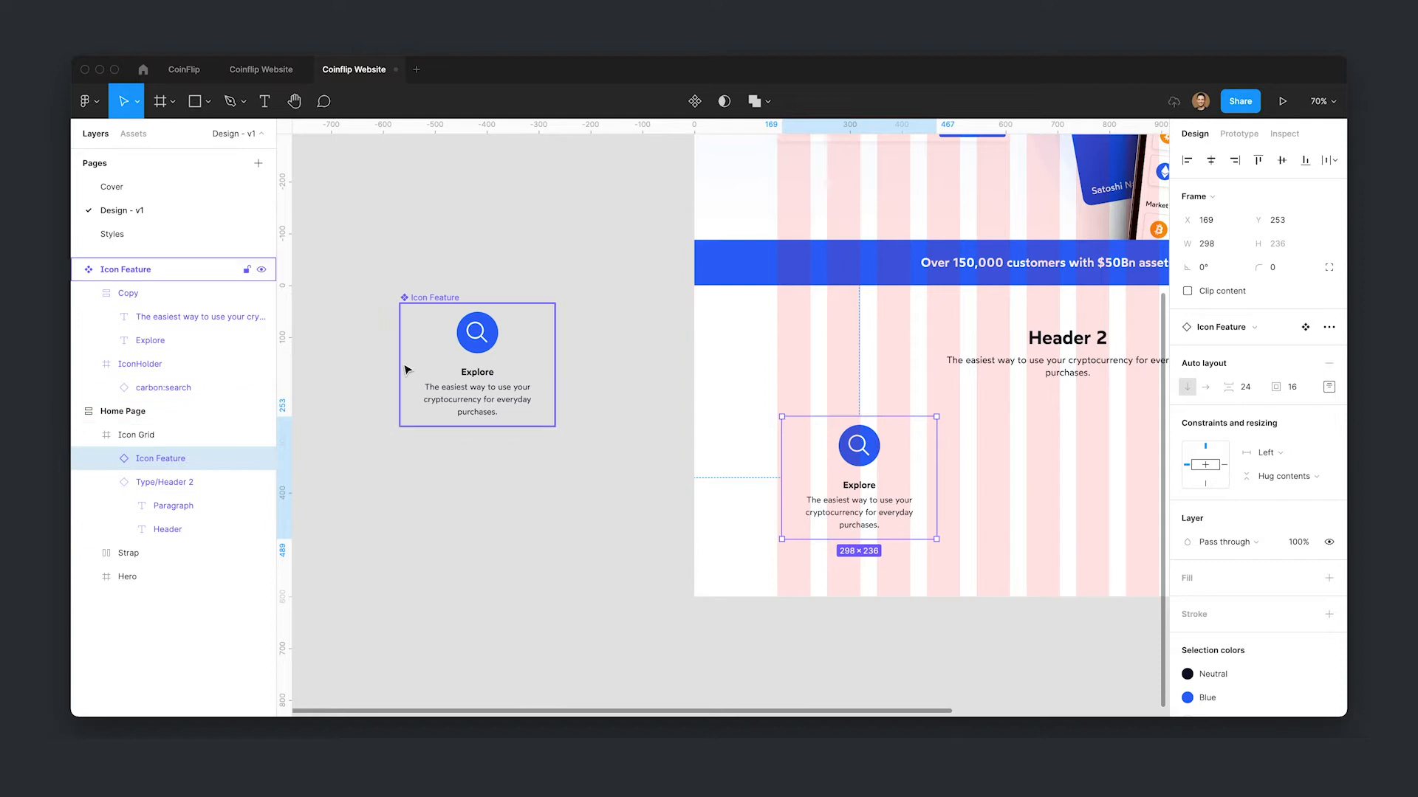
# - Position the Icon Feature instance in the first column of the Icon Grid
pyautogui.click(120, 274)
pyautogui.moveTo(1002, 482); pyautogui.dragTo(690, 459)
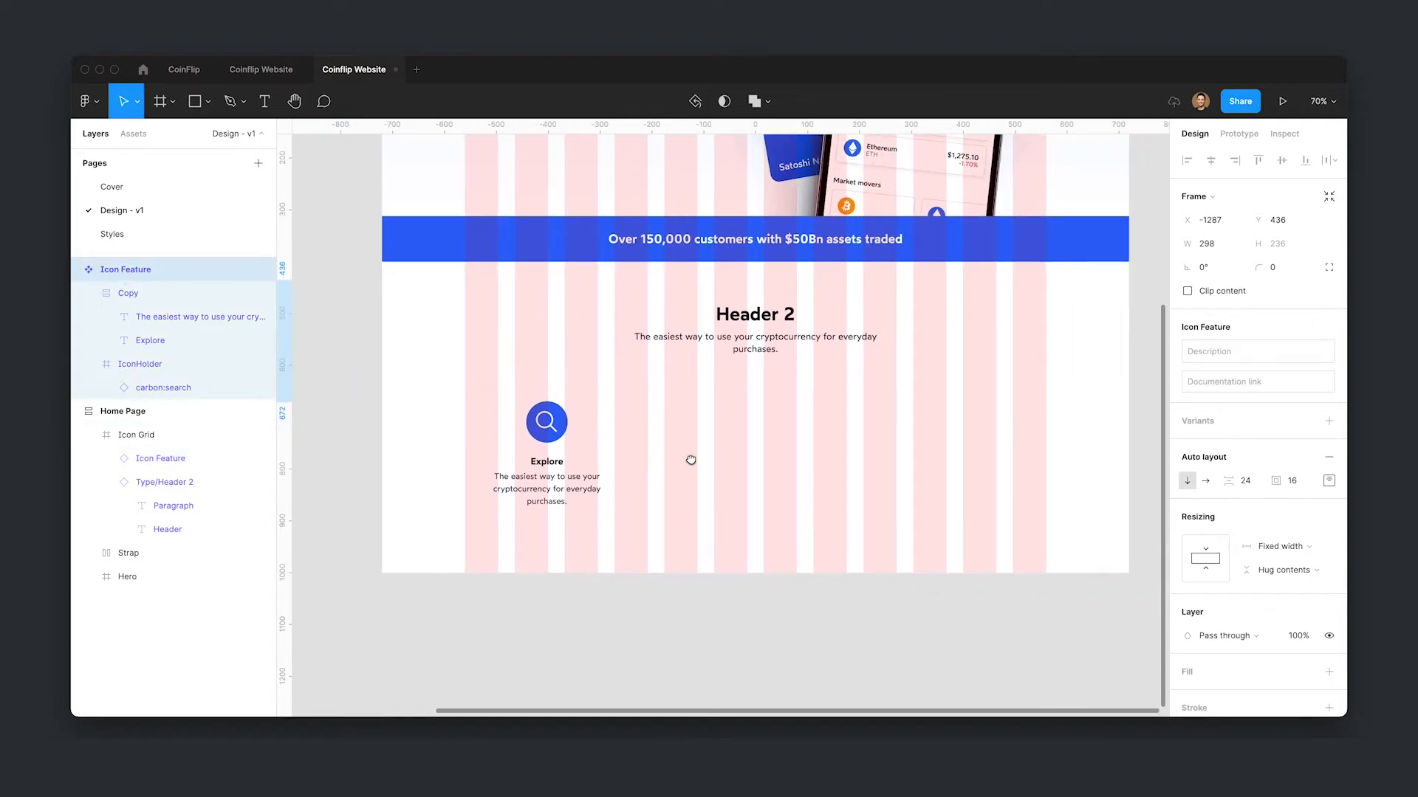
pyautogui.click(532, 464)
pyautogui.moveTo(564, 452); pyautogui.dragTo(647, 440)
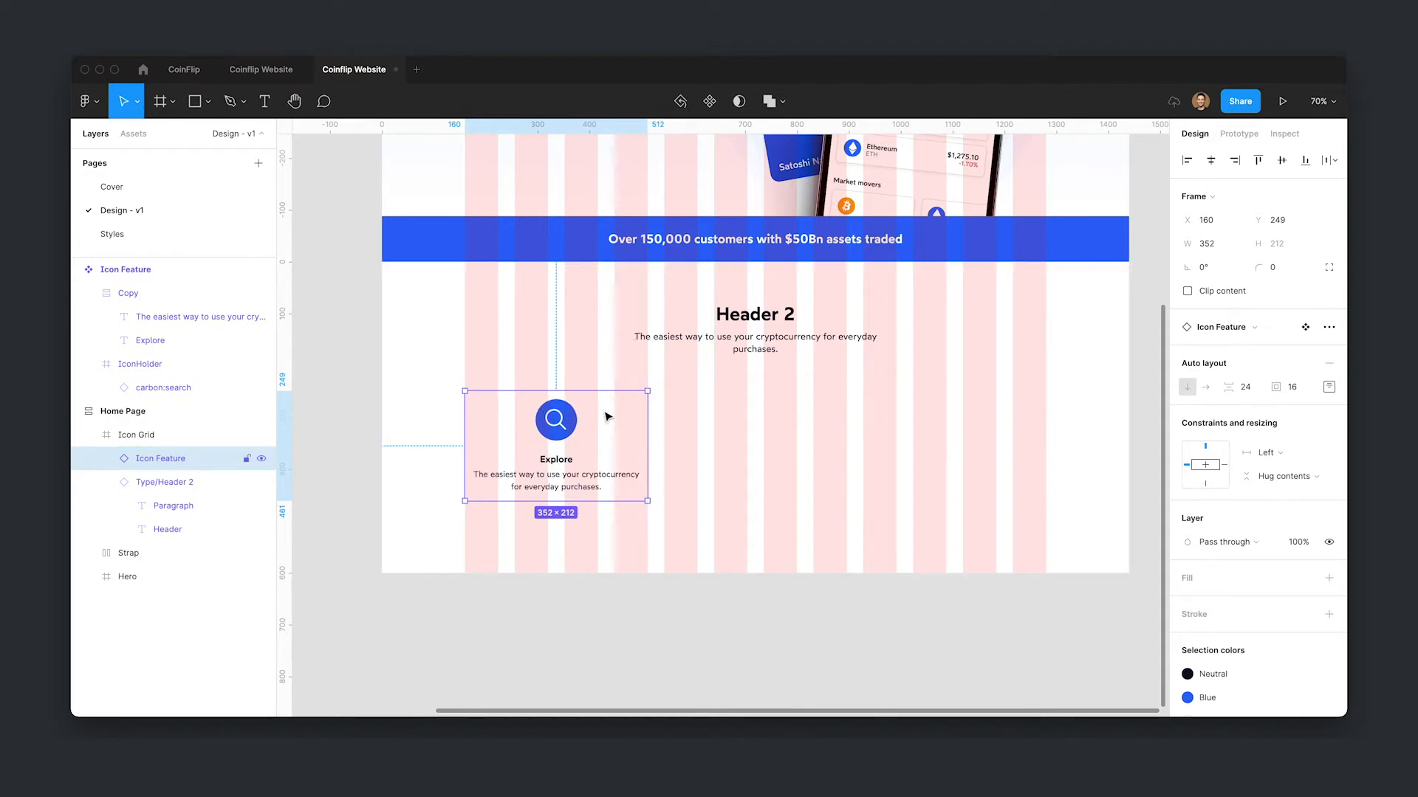
# - Duplicate the feature instance twice to make three cards in a row
pyautogui.hotkey('ctrl', 'd')
pyautogui.moveTo(568, 432); pyautogui.dragTo(763, 434)
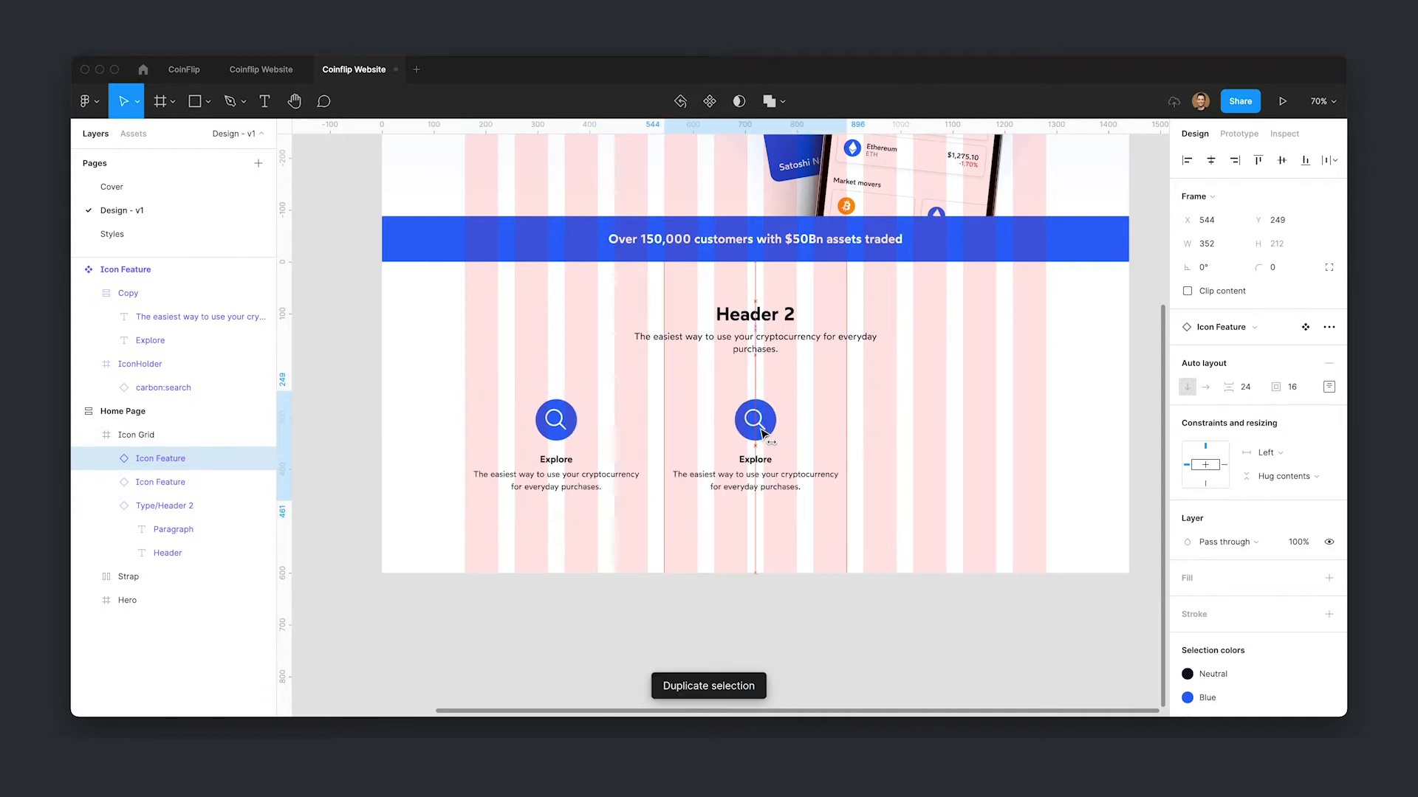
pyautogui.hotkey('ctrl', 'd')
# - Select all three feature cards and shift them slightly downward
pyautogui.click(761, 447)
pyautogui.keyDown('shift'); pyautogui.click(581, 457); pyautogui.keyUp('shift')
pyautogui.keyDown('shift'); pyautogui.click(944, 456); pyautogui.keyUp('shift')
pyautogui.click(860, 514)
pyautogui.doubleClick(693, 442)
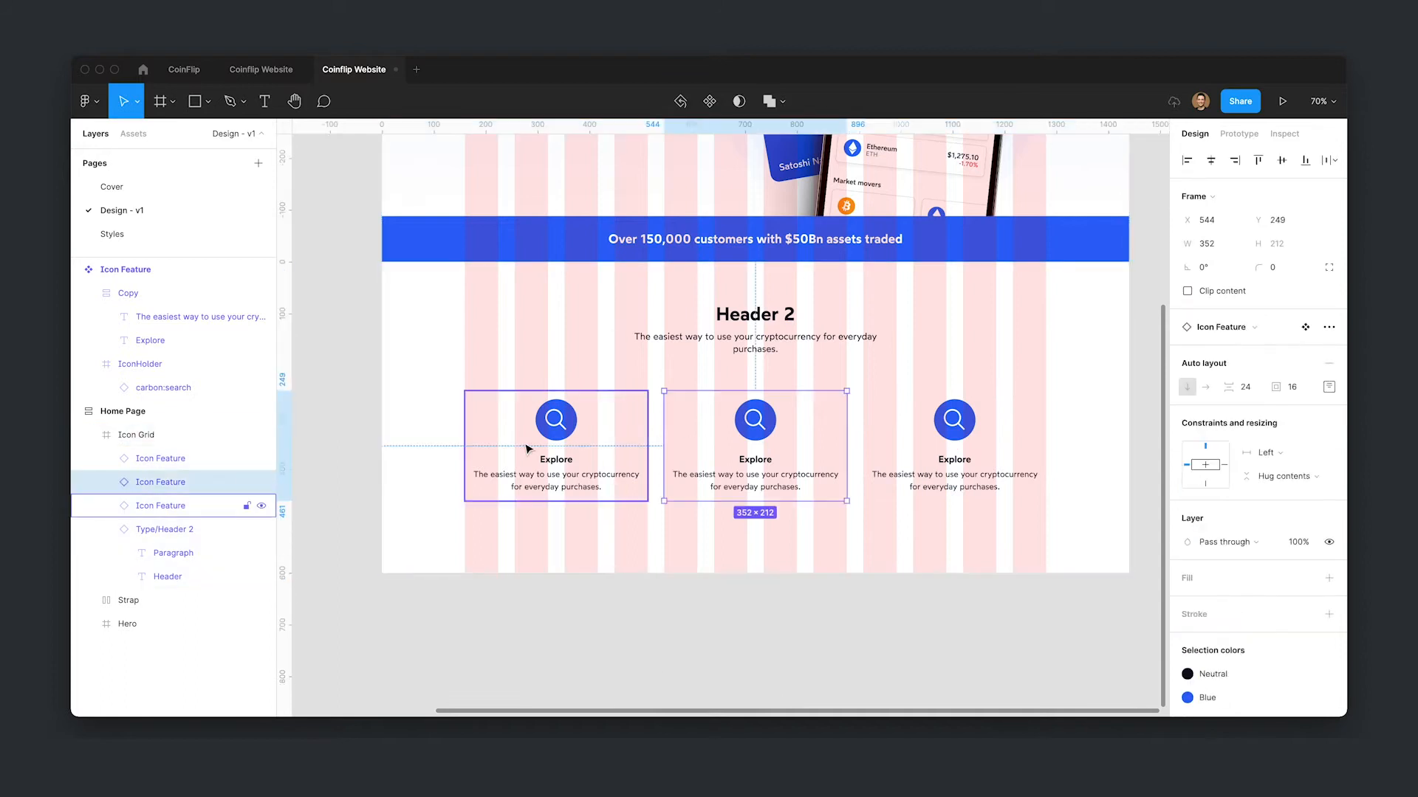
pyautogui.keyDown('shift'); pyautogui.click(935, 423); pyautogui.keyUp('shift')
pyautogui.keyDown('shift'); pyautogui.click(576, 446); pyautogui.keyUp('shift')
pyautogui.moveTo(760, 436); pyautogui.dragTo(761, 444)
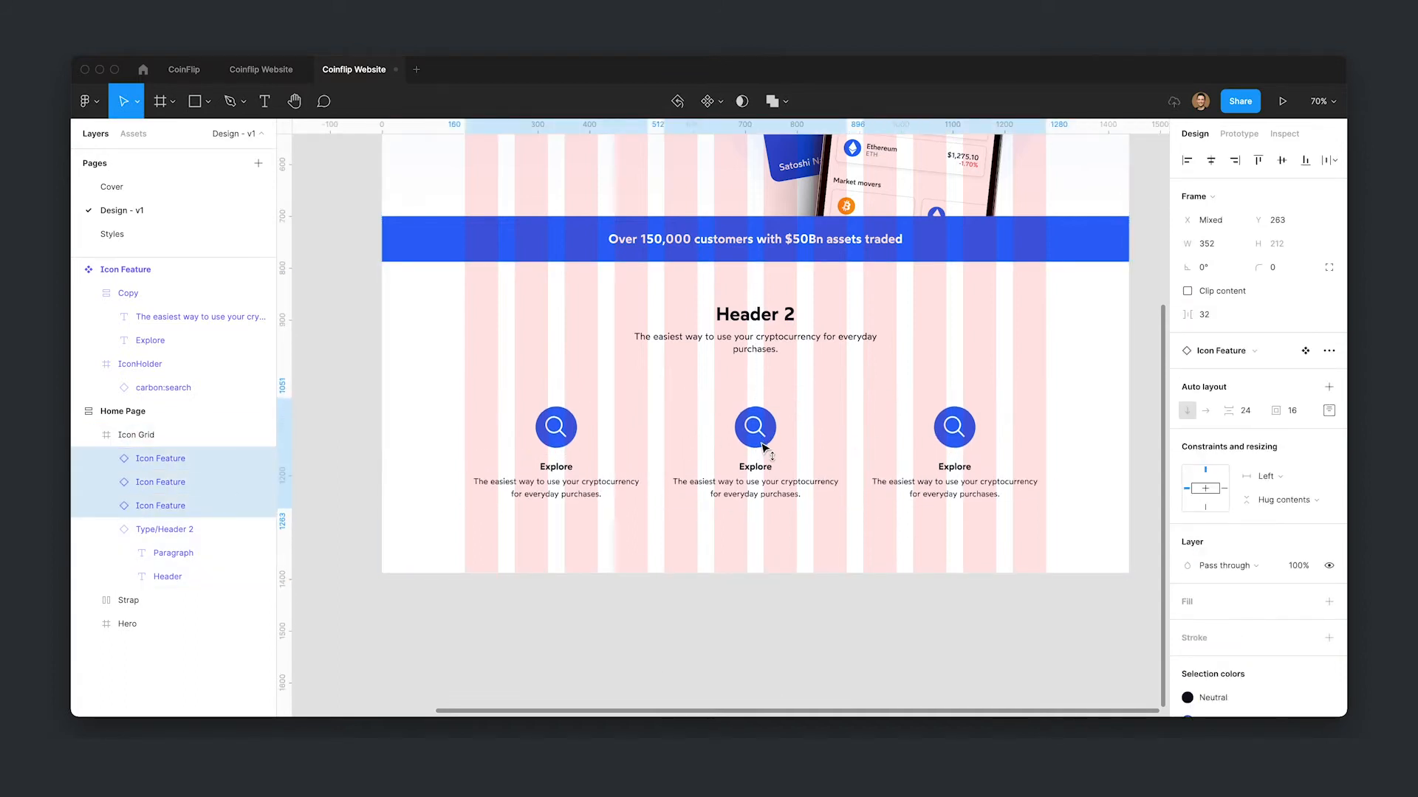
pyautogui.click(849, 596)
# - Rename the second card's title to Exchange
pyautogui.keyDown('super'); pyautogui.doubleClick(748, 470); pyautogui.keyUp('super')
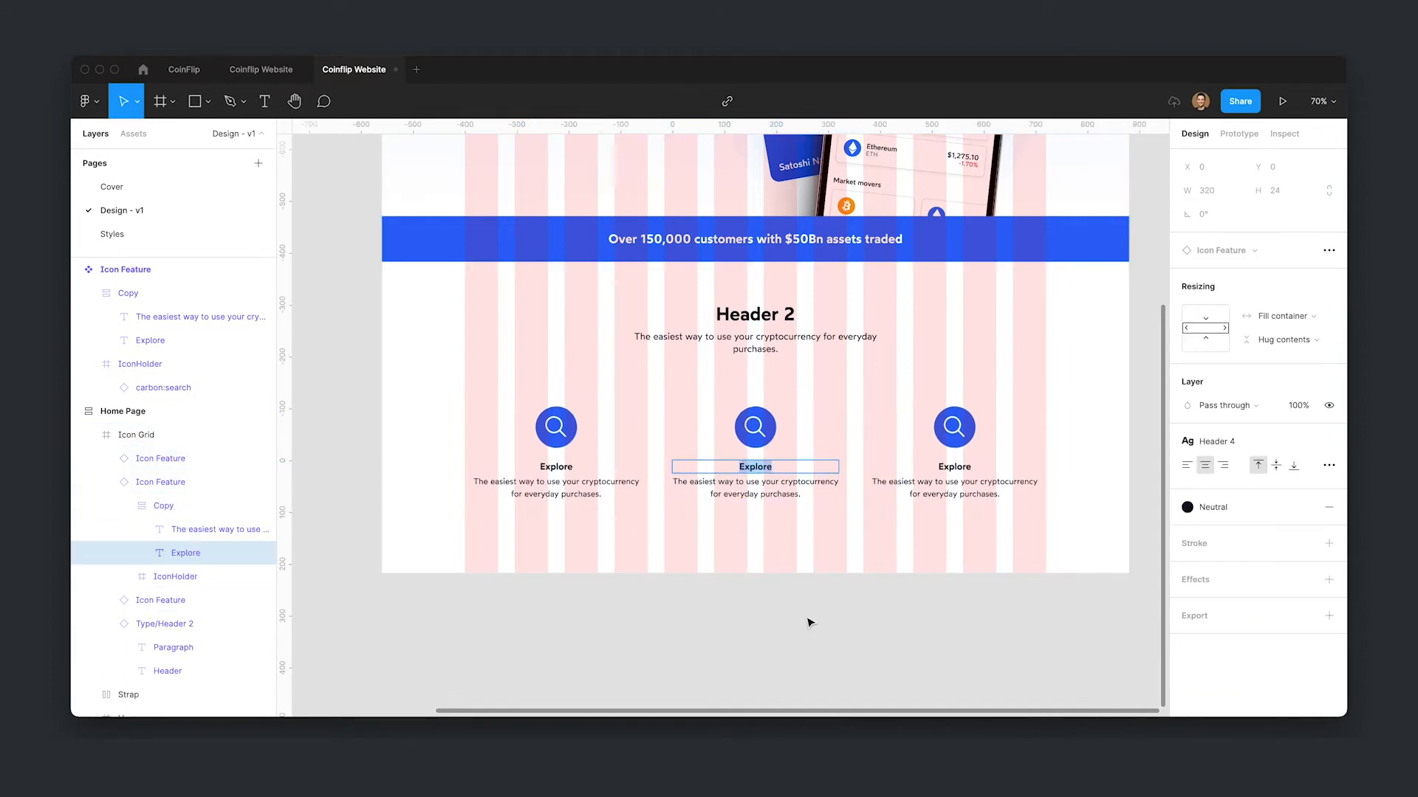
pyautogui.write('Exchange')
# - Rename the third card's title to Buy
pyautogui.click(949, 467)
pyautogui.press('super+a')
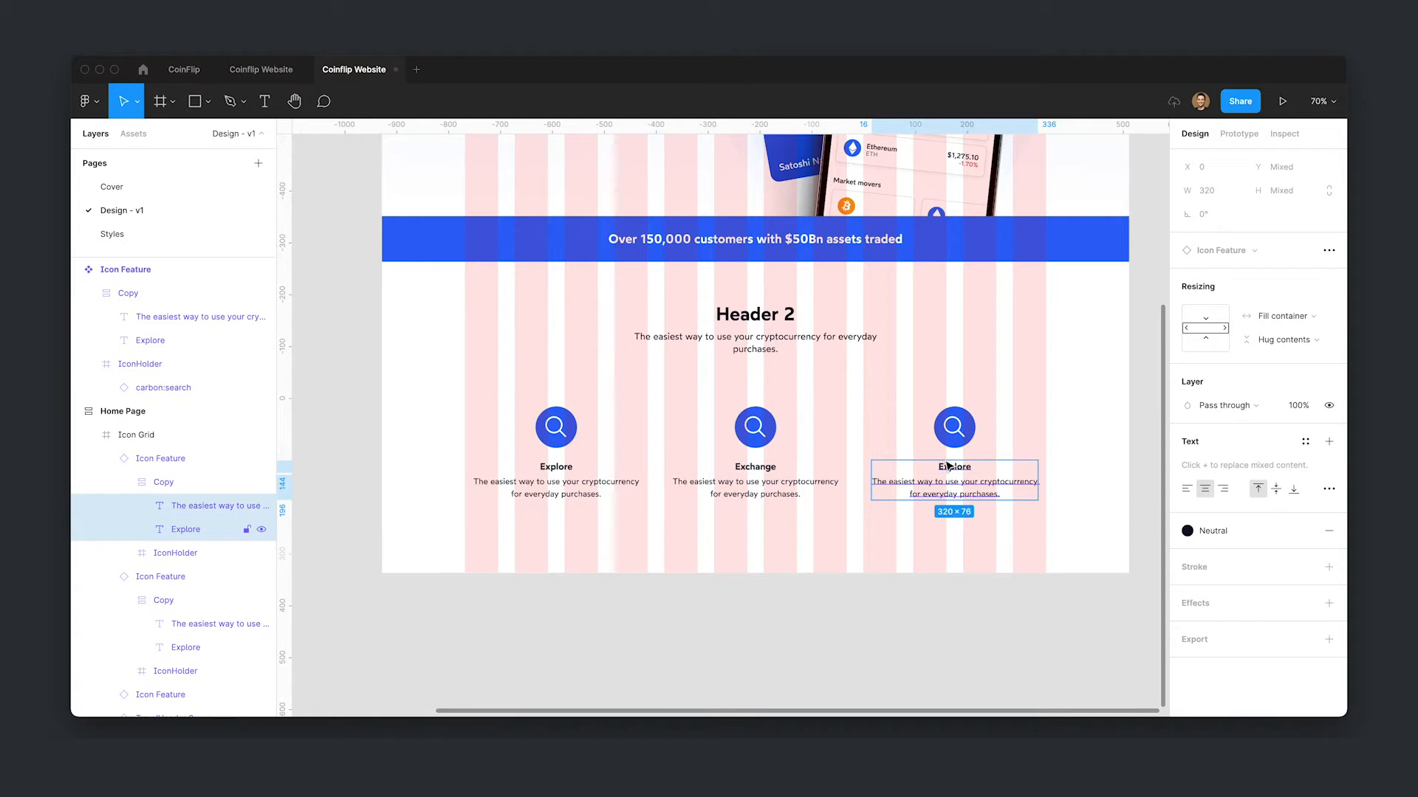
pyautogui.doubleClick(949, 467)
pyautogui.write('Bu')
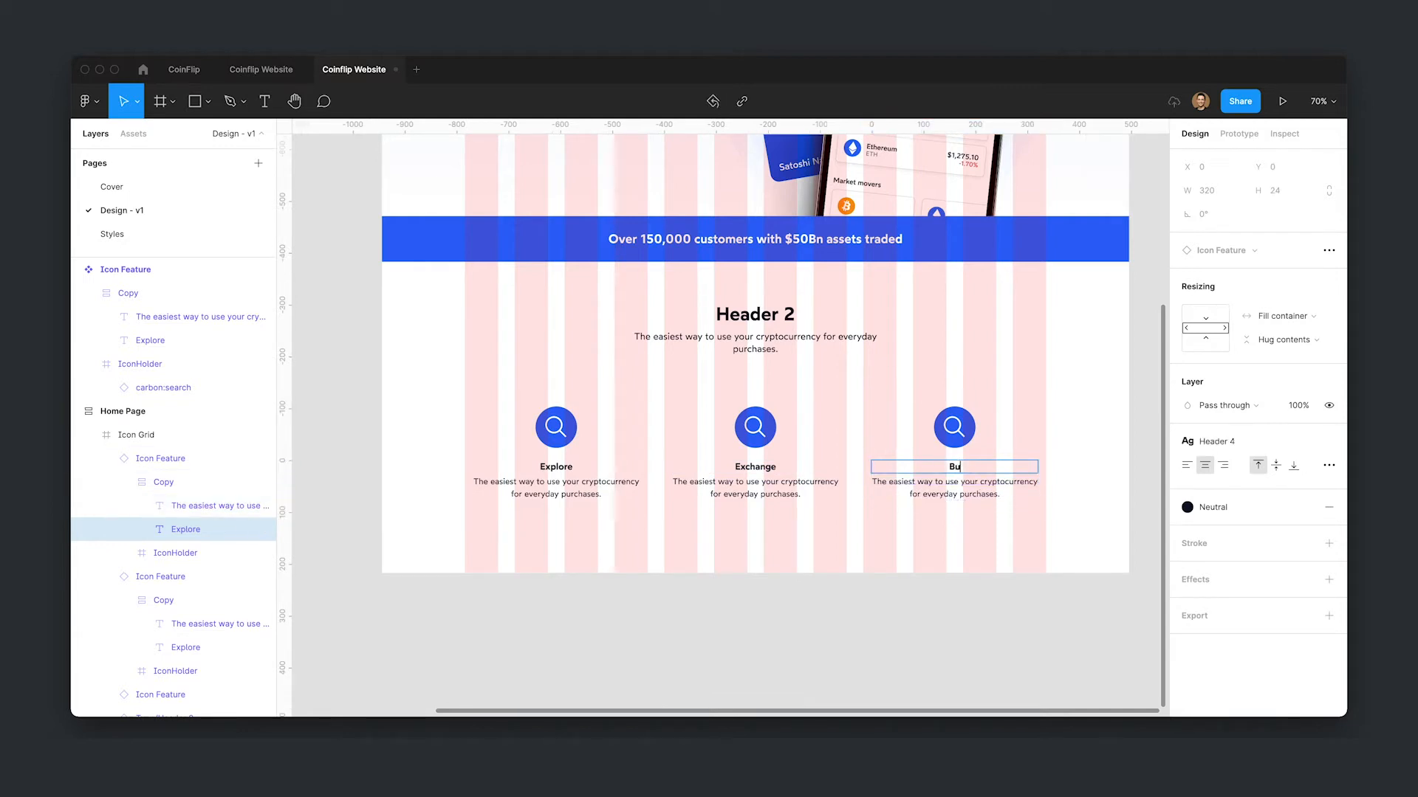
pyautogui.write('y')
# - Swap the third card's search icon for the carbon:shopping-cart icon
pyautogui.click(955, 427)
pyautogui.click(956, 427)
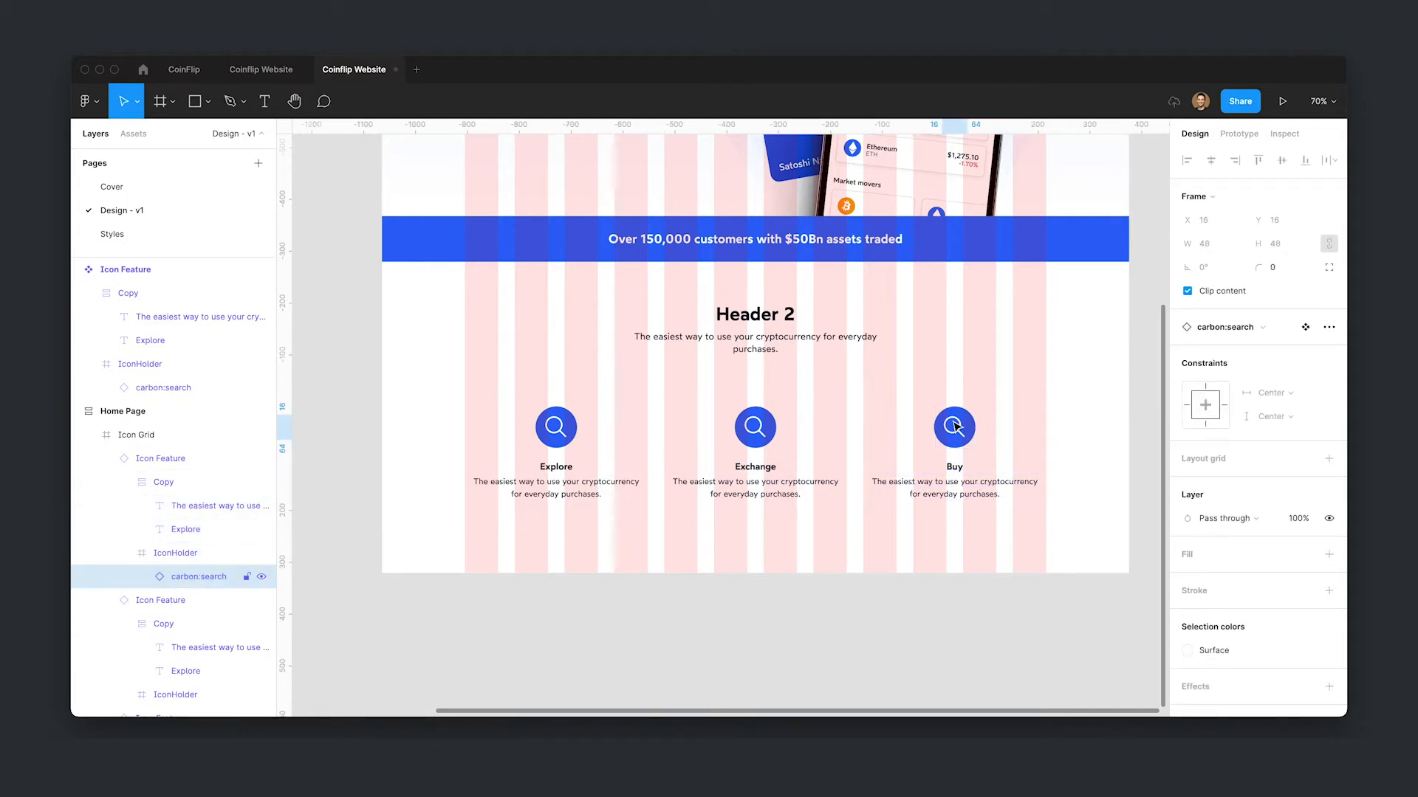
pyautogui.click(1225, 329)
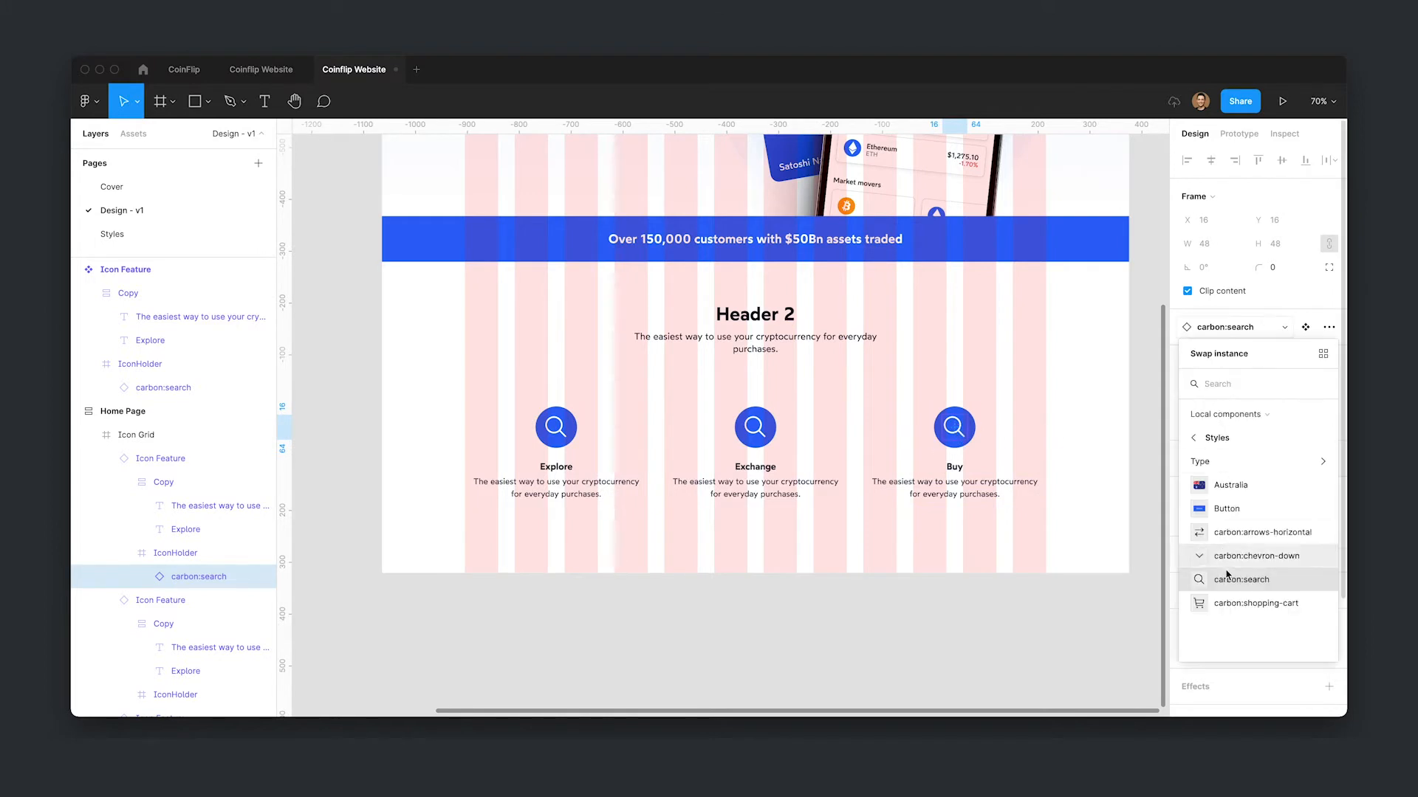
pyautogui.click(1232, 603)
# - Swap the second card's search icon for the carbon:arrows-horizontal icon
pyautogui.click(761, 433)
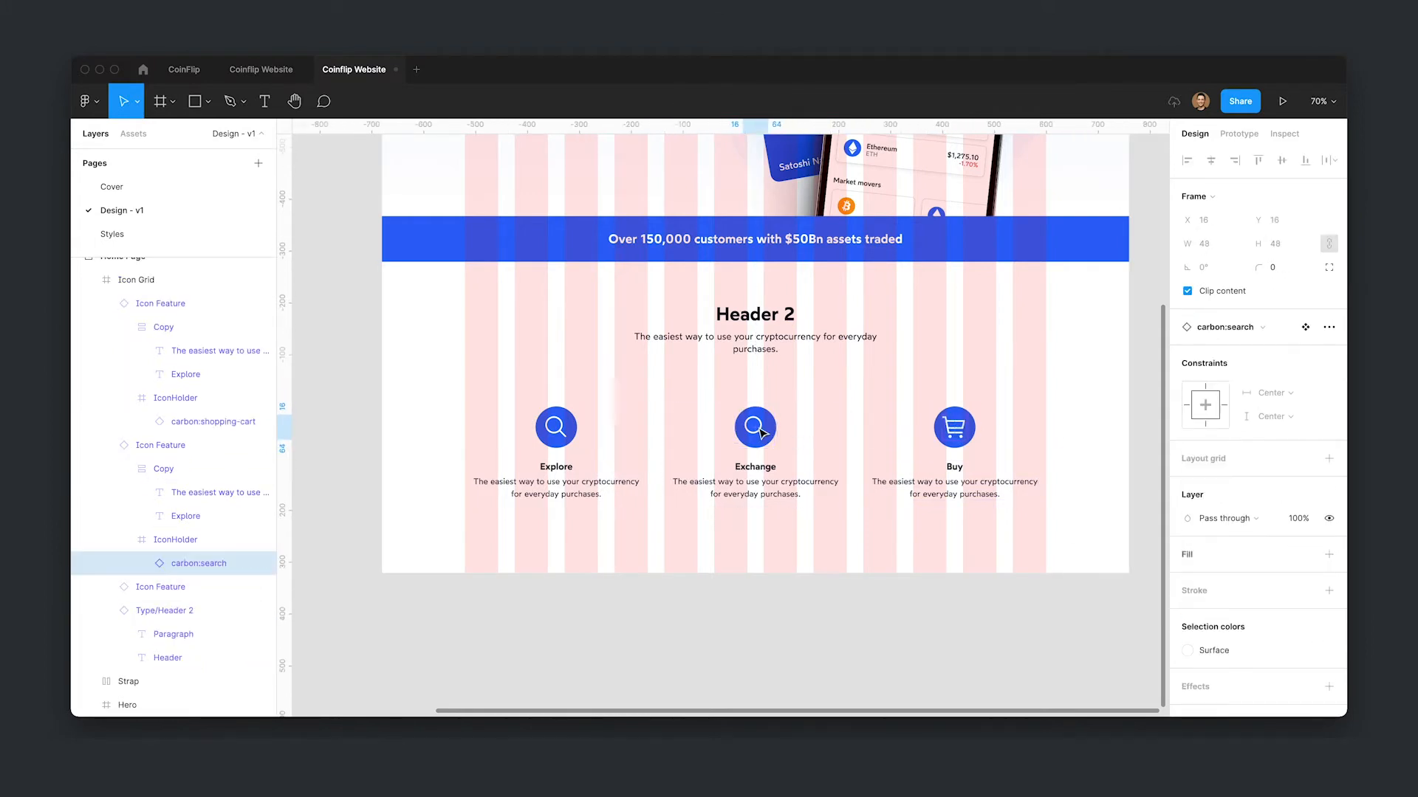
pyautogui.click(1261, 327)
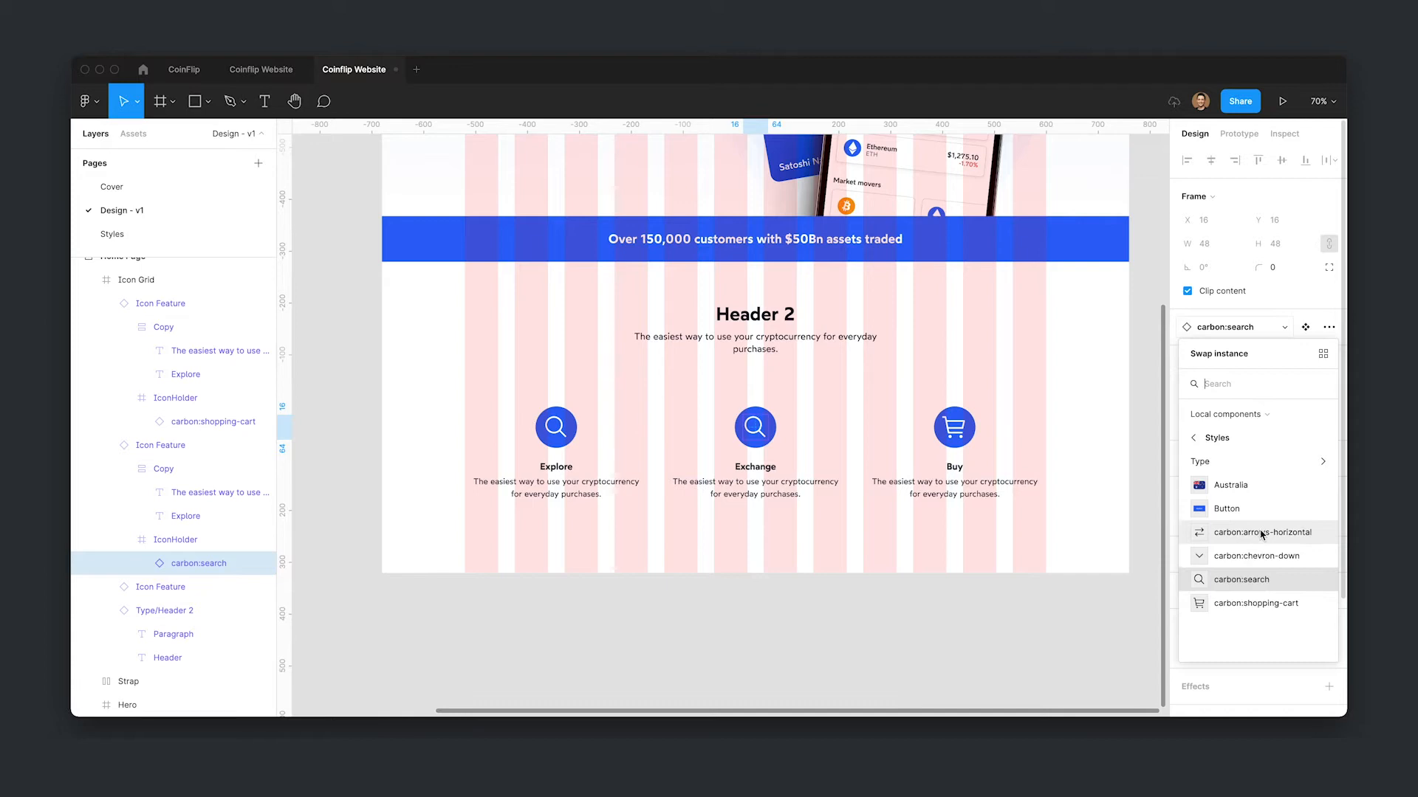
pyautogui.click(1175, 532)
pyautogui.click(889, 662)
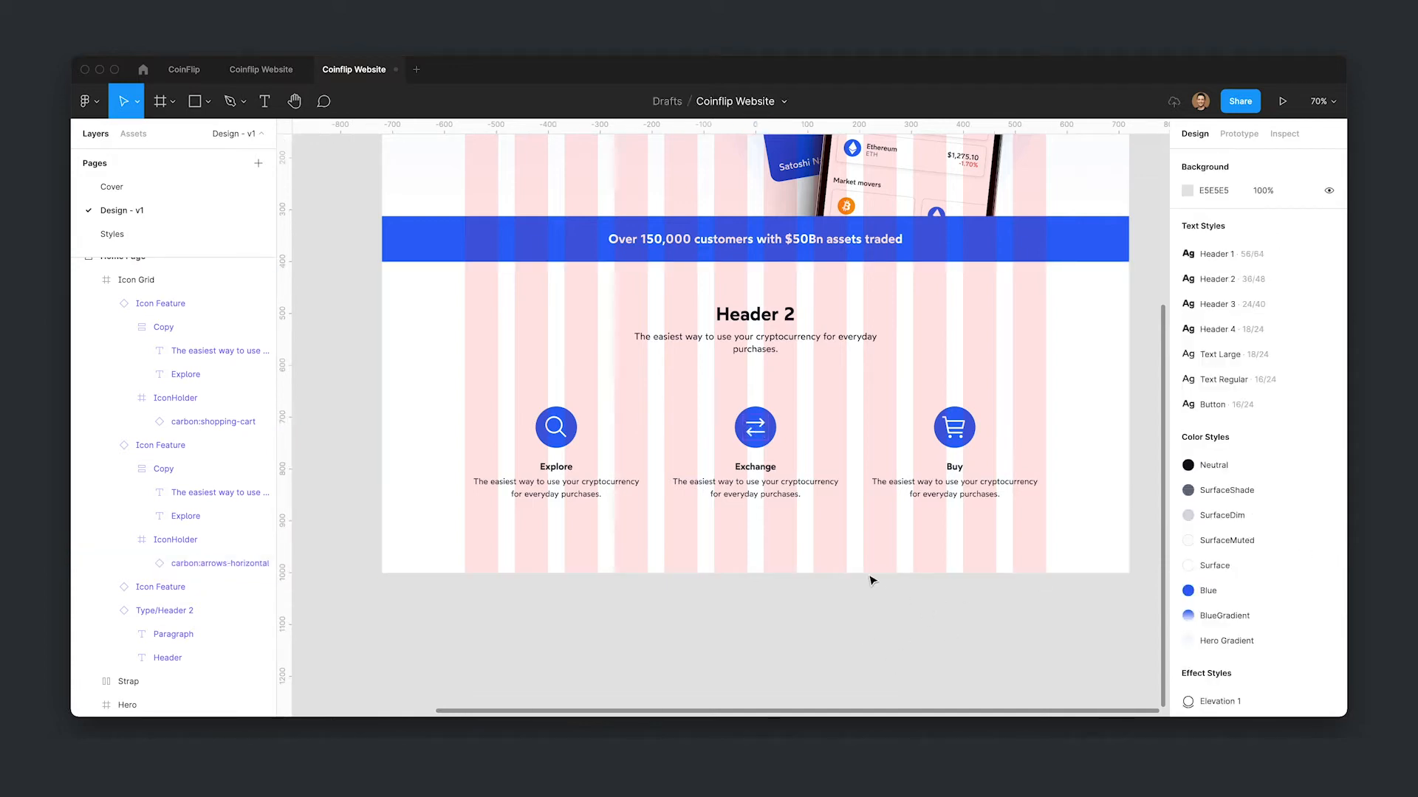
# - Move the Icon Feature main component to the Styles page
pyautogui.hscroll(-5, 517, 532)
pyautogui.click(517, 274)
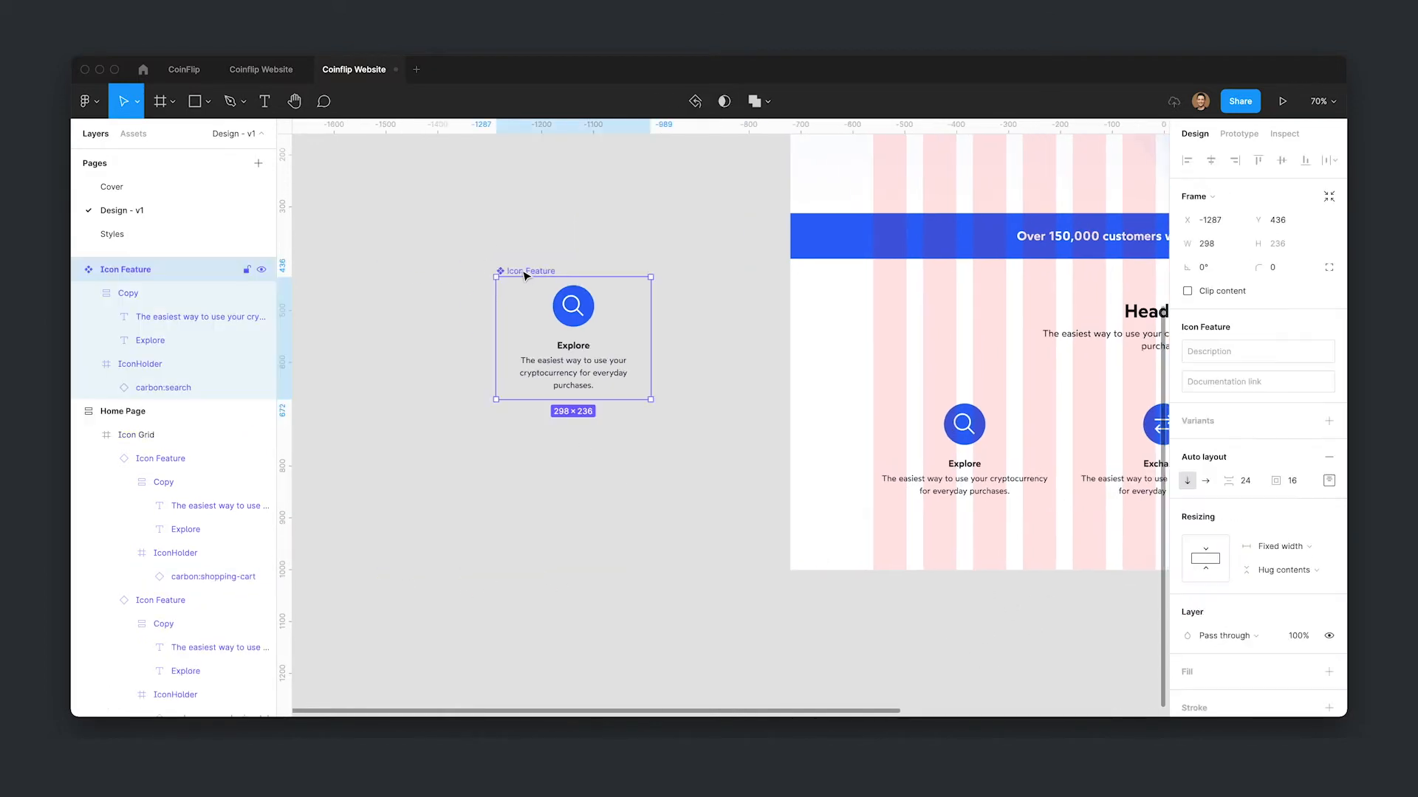
pyautogui.rightClick(522, 275)
pyautogui.moveTo(590, 364)
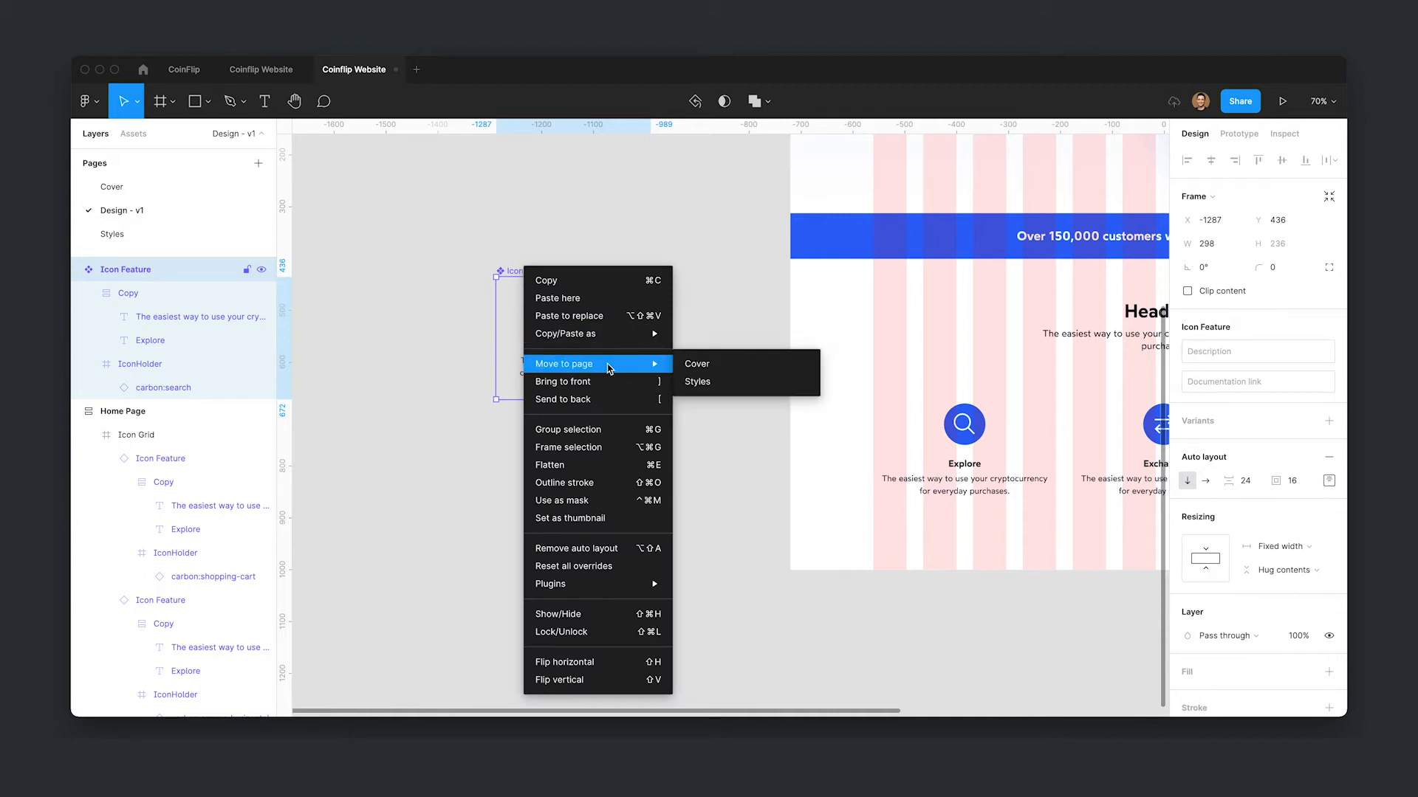
pyautogui.click(701, 380)
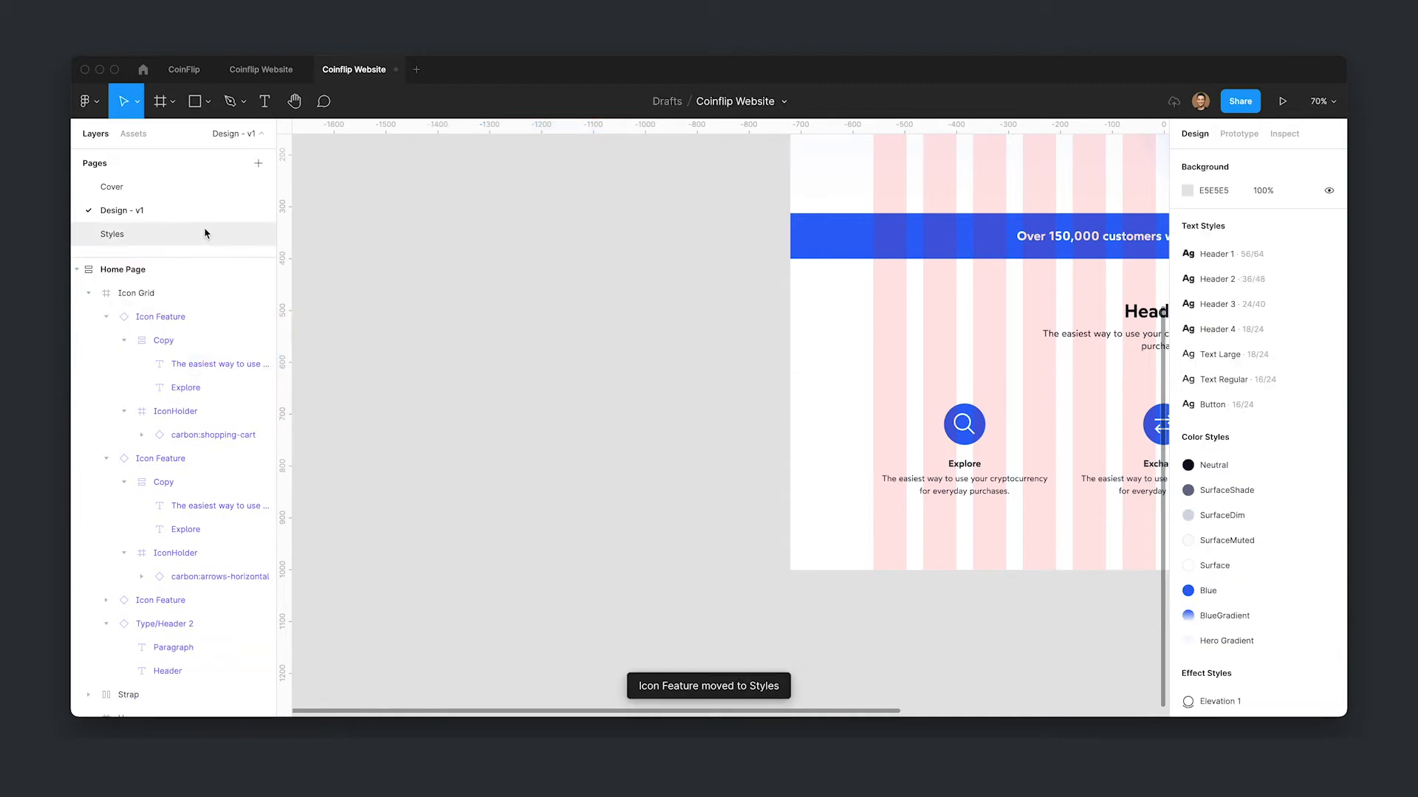
# - Position the Icon Feature component below the other components on the Styles page
pyautogui.scroll(-5, 569, 497)
pyautogui.hscroll(-5, 514, 561)
pyautogui.click(563, 286)
pyautogui.moveTo(559, 284); pyautogui.dragTo(895, 519)
pyautogui.moveTo(1019, 528); pyautogui.dragTo(902, 509)
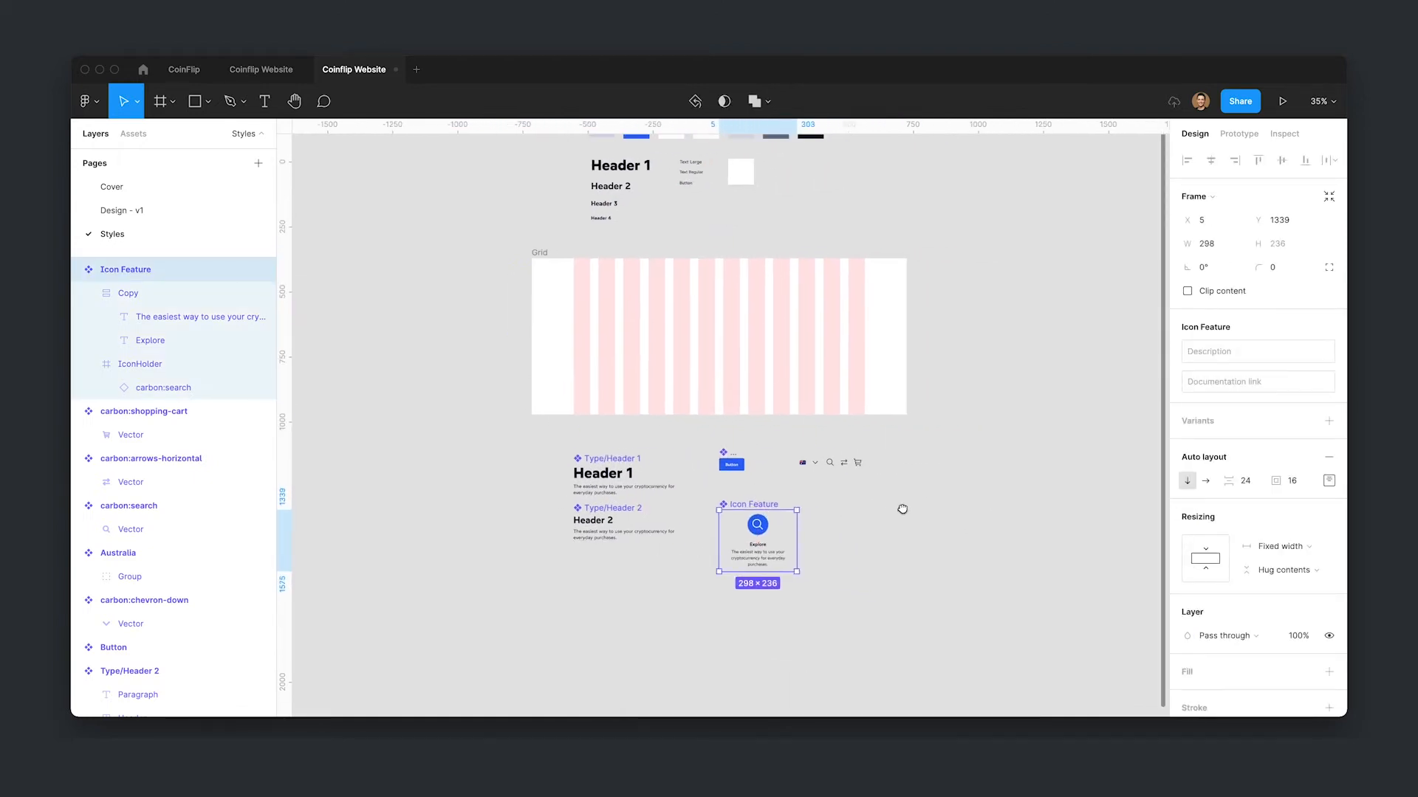
pyautogui.moveTo(791, 458); pyautogui.dragTo(809, 456)
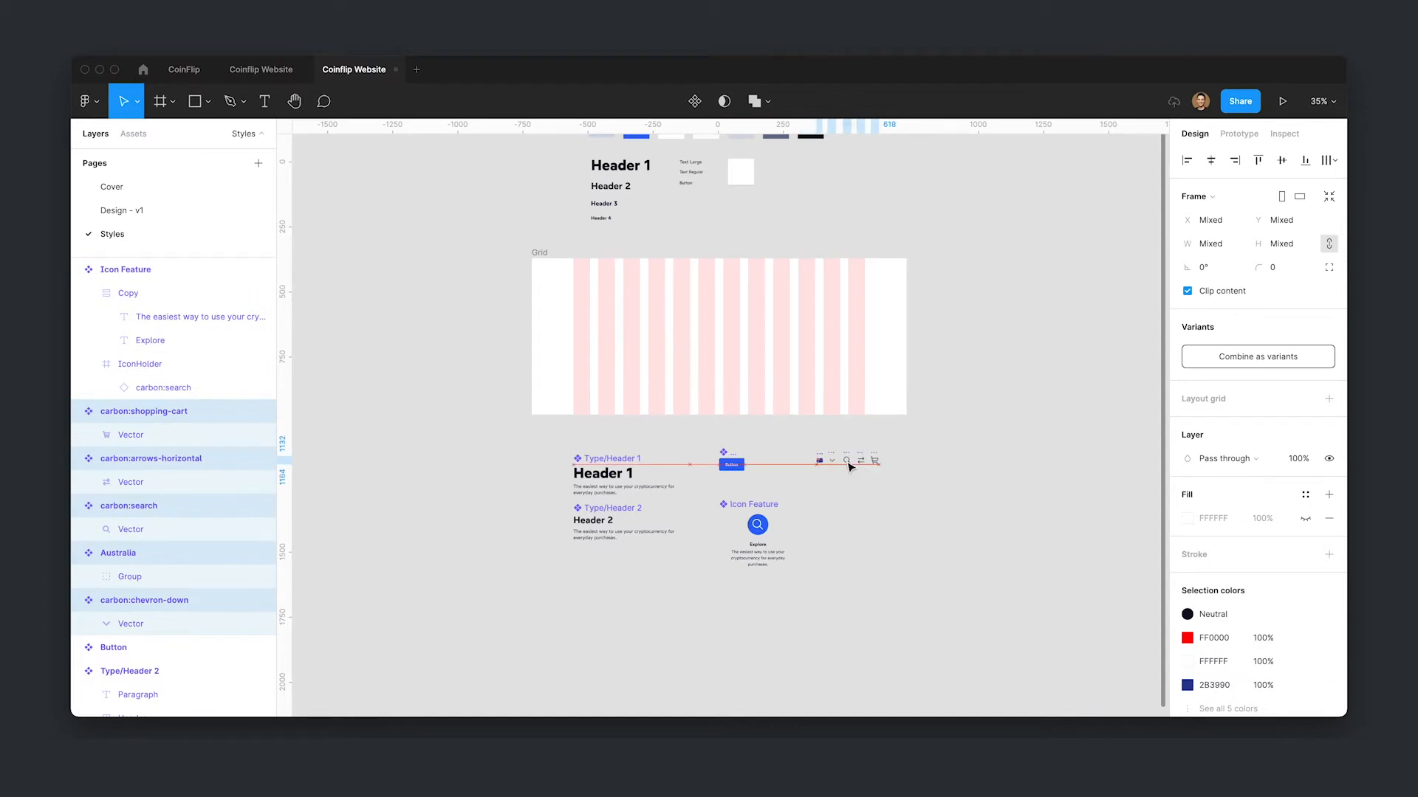
pyautogui.click(784, 585)
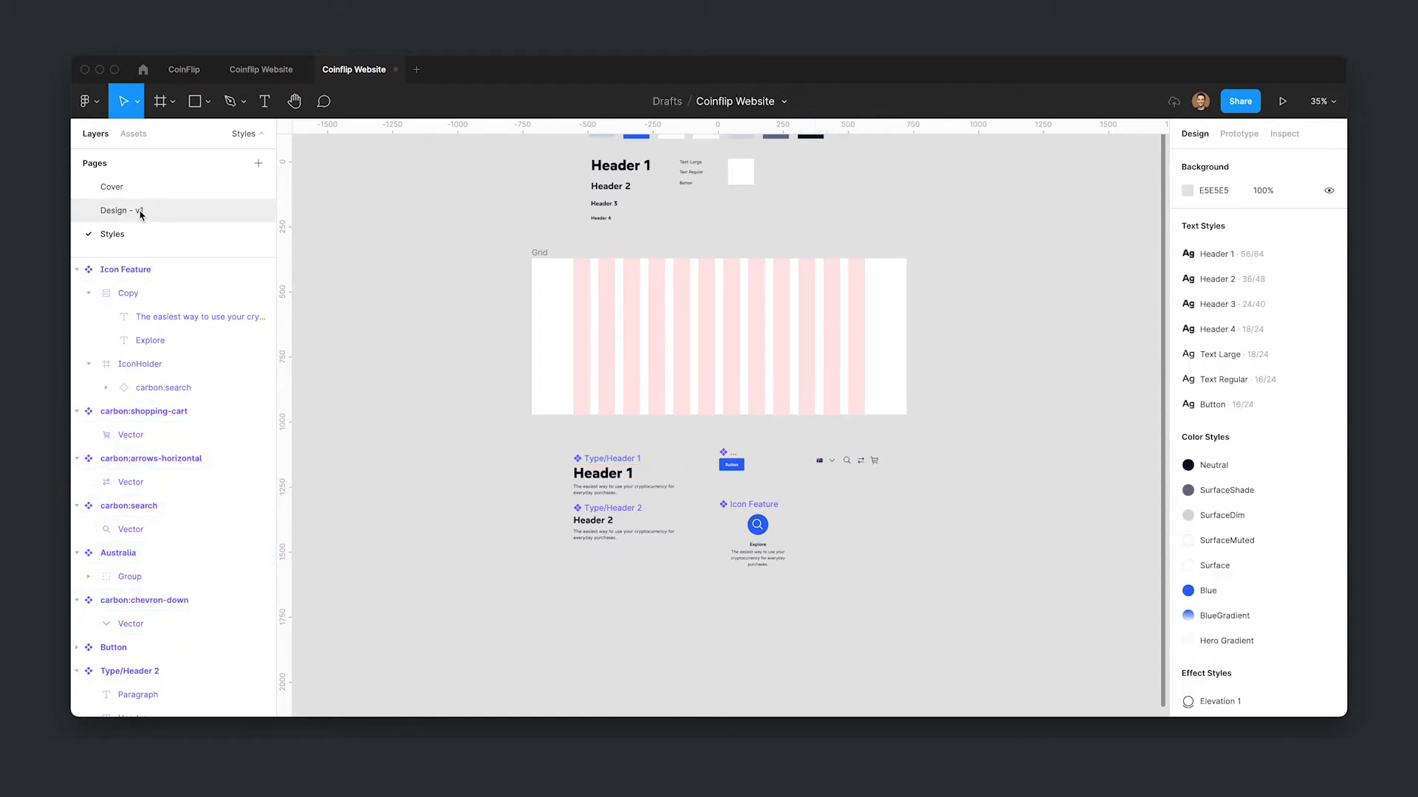
# - Return to the Design - v1 page and wrap the three feature cards in an auto layout frame
pyautogui.click(141, 211)
pyautogui.hotkey('shift', '2')
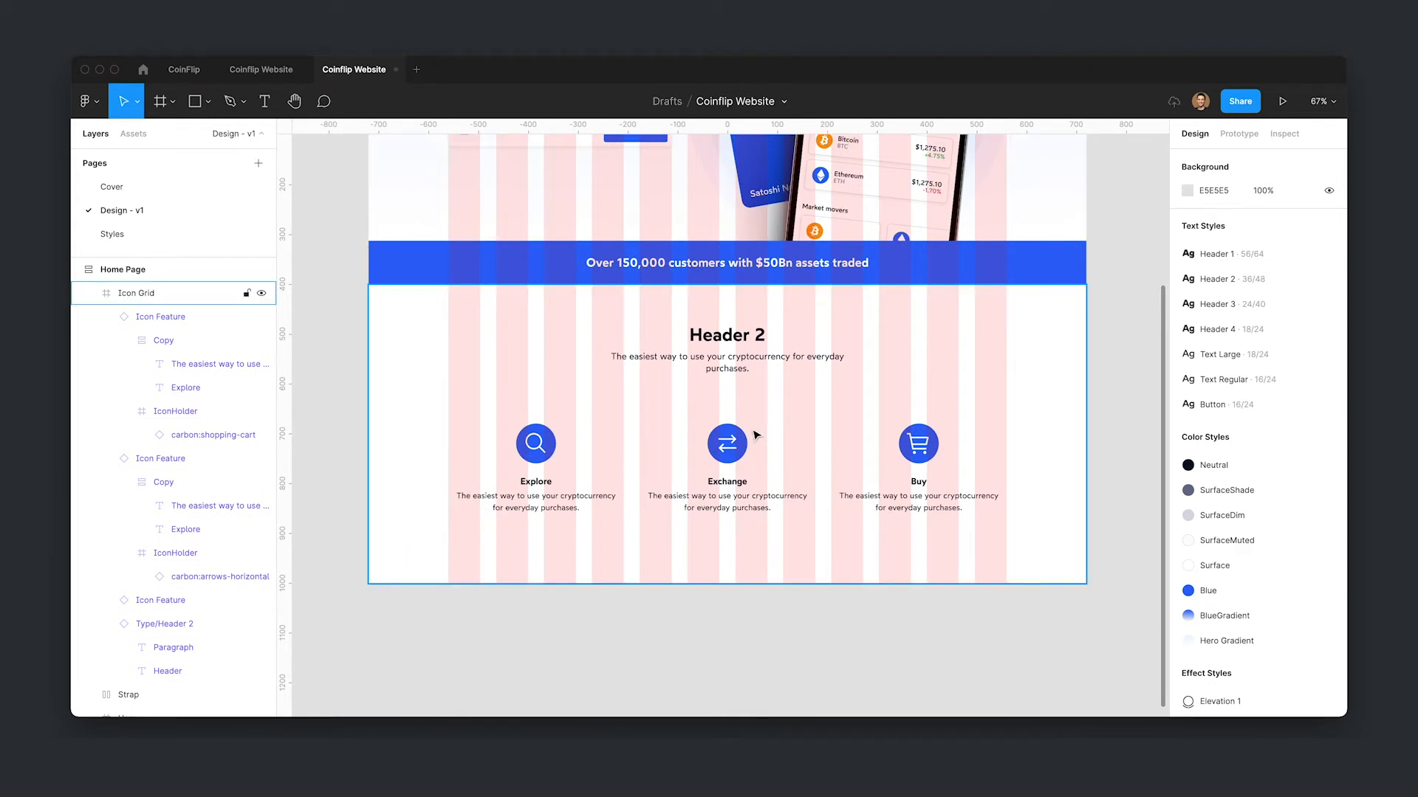
pyautogui.click(533, 521)
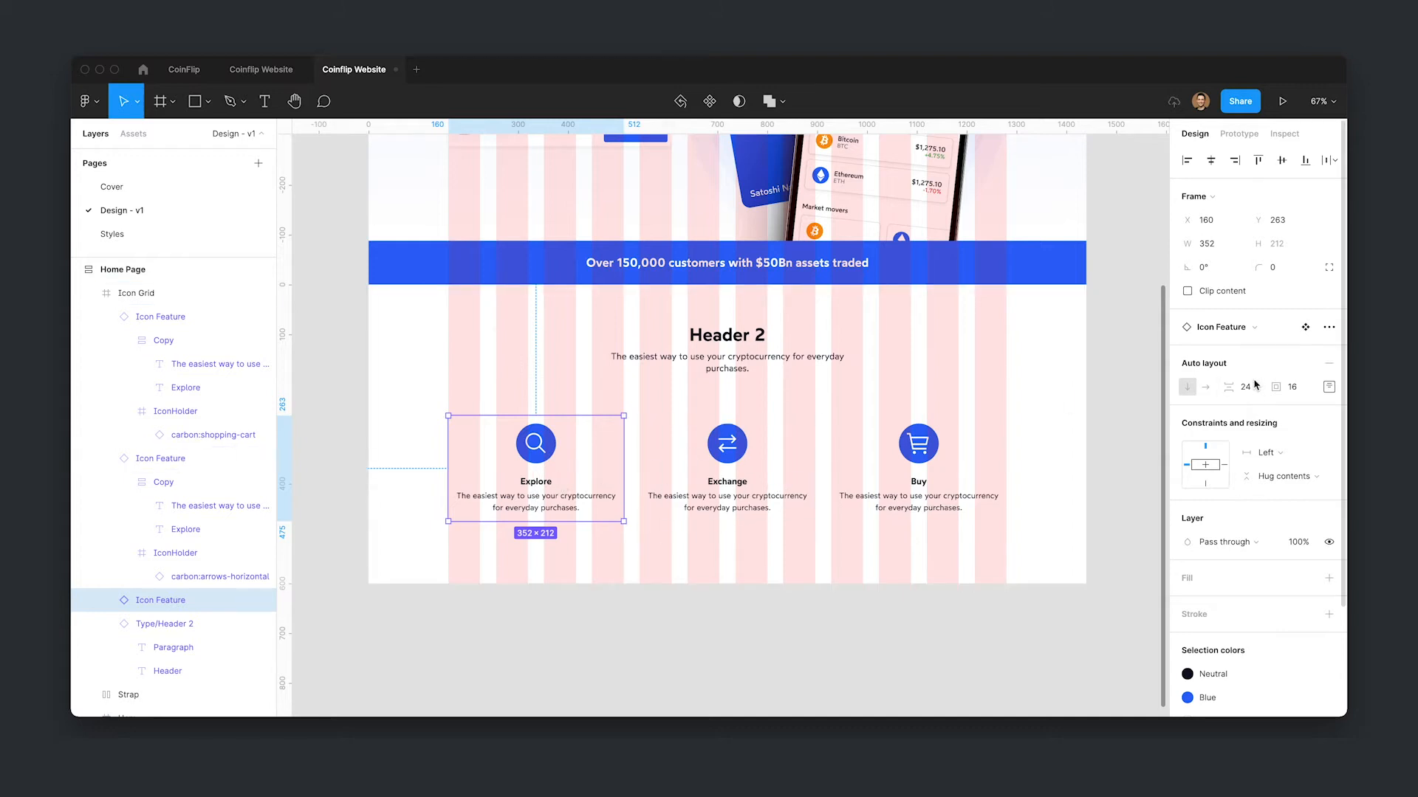
pyautogui.click(985, 360)
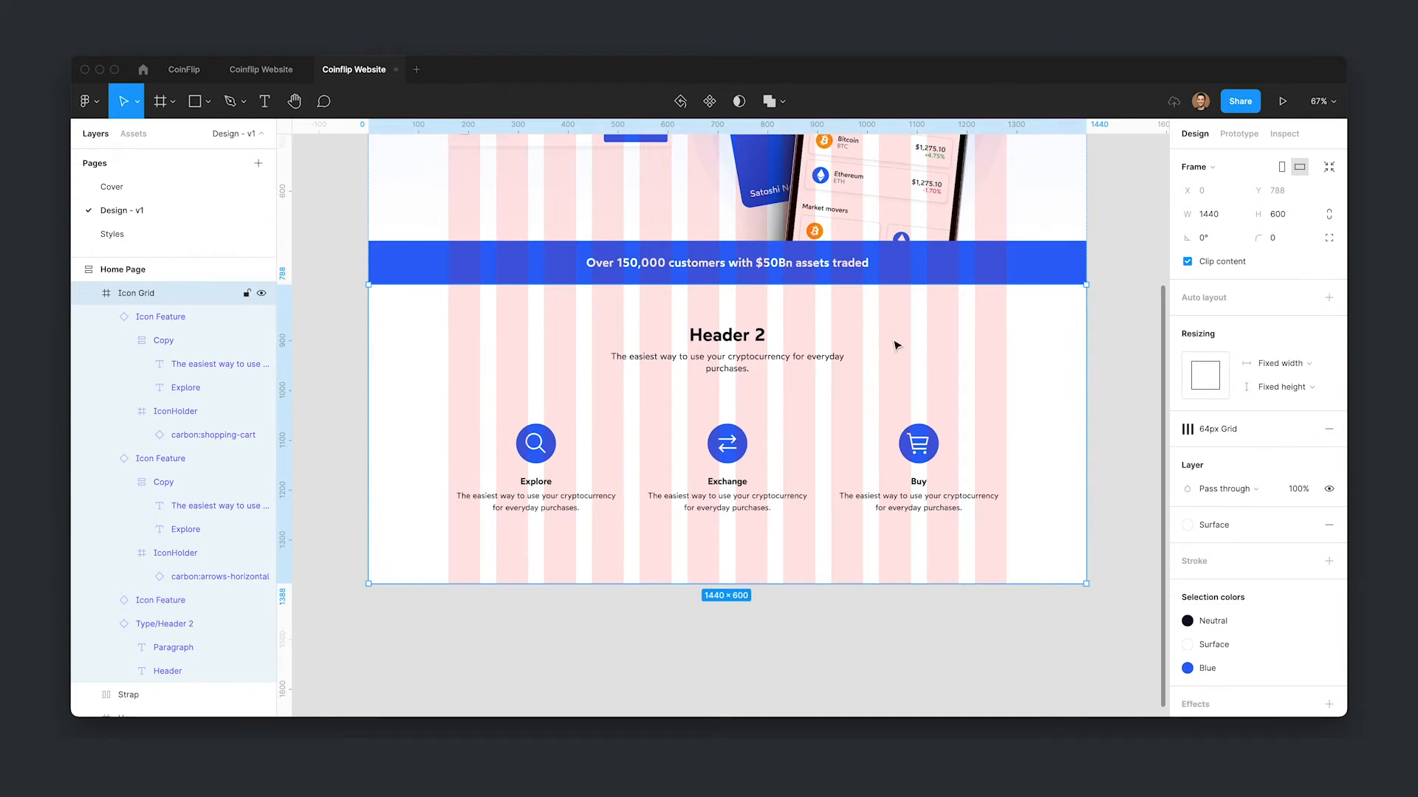
pyautogui.click(538, 487)
pyautogui.keyDown('shift'); pyautogui.click(704, 480); pyautogui.keyUp('shift')
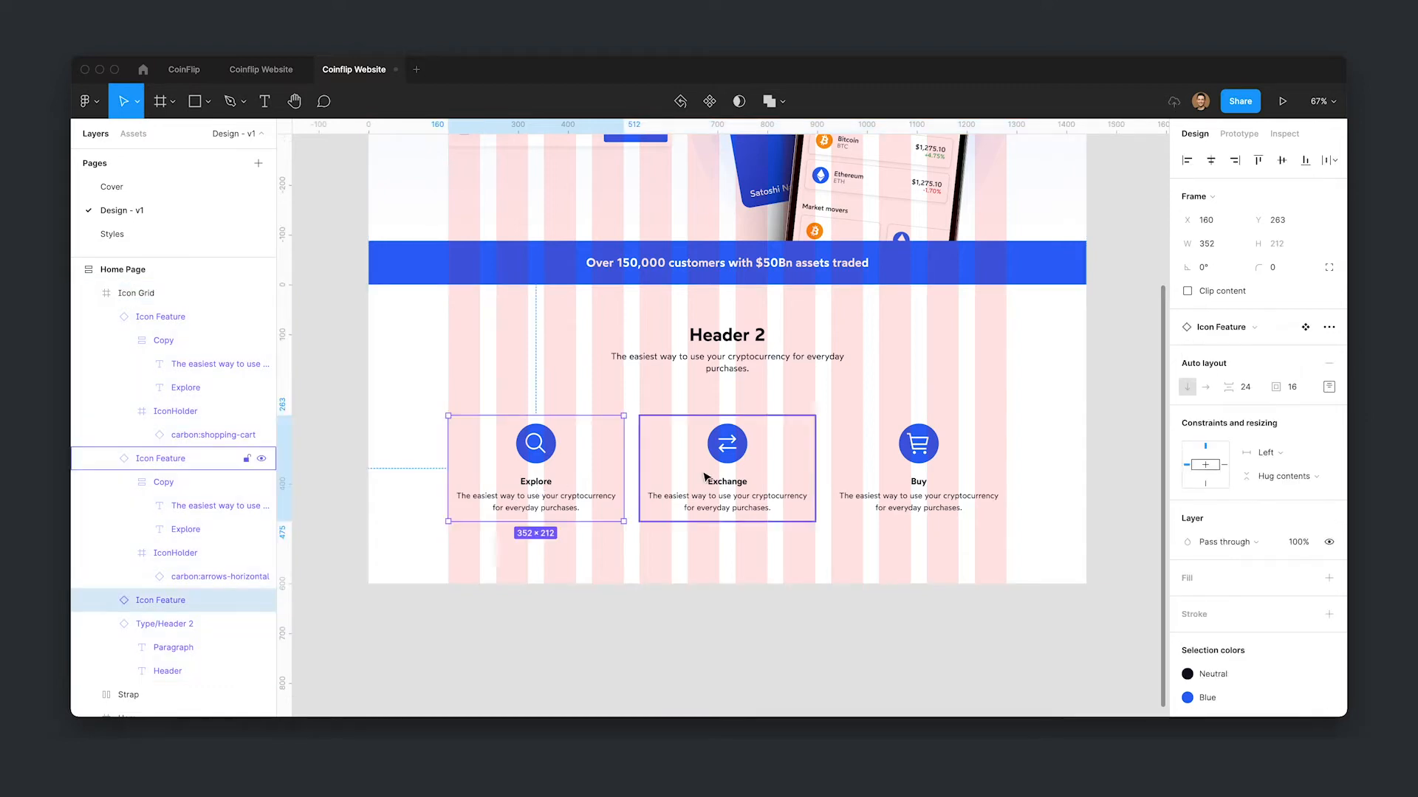
pyautogui.keyDown('shift'); pyautogui.click(872, 481); pyautogui.keyUp('shift')
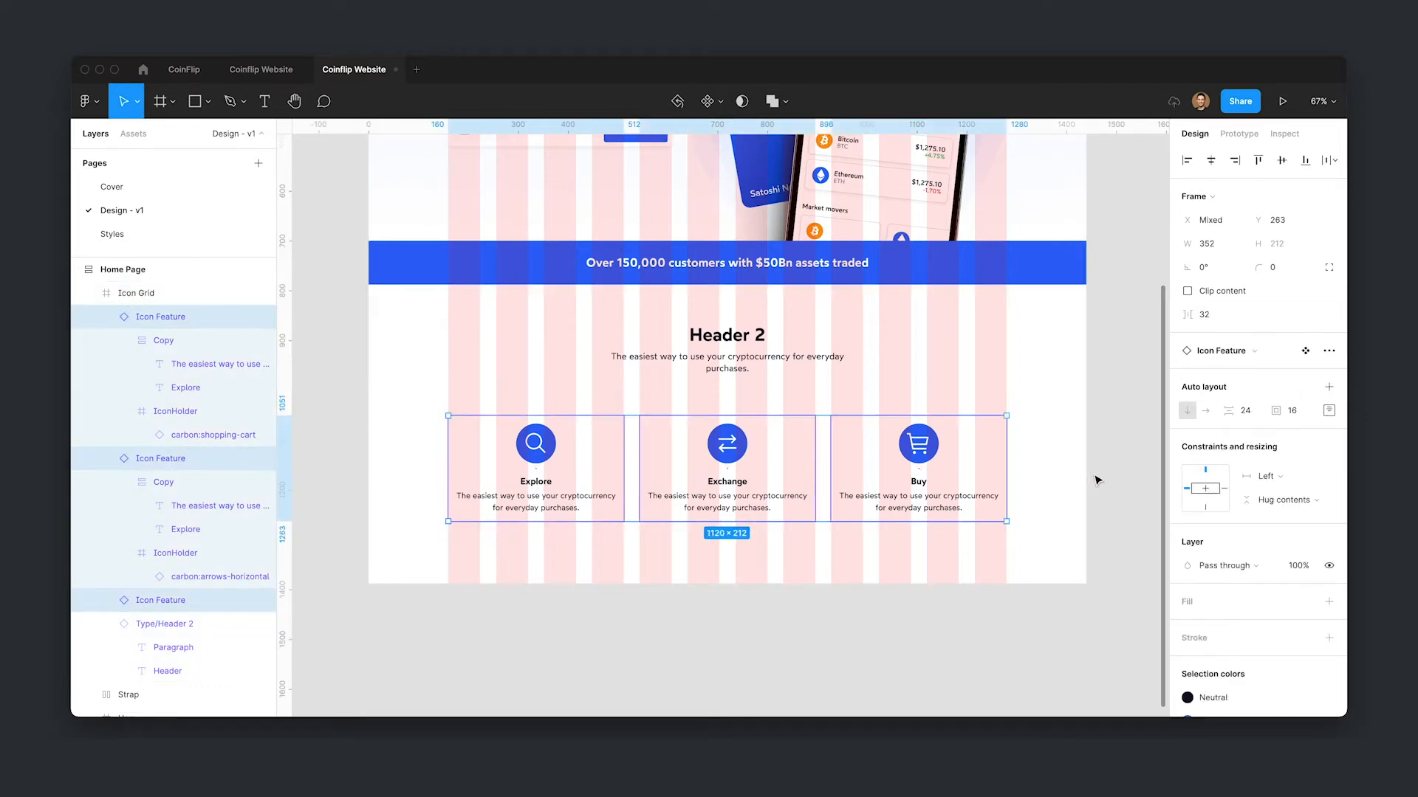
pyautogui.hotkey('shift', 'a')
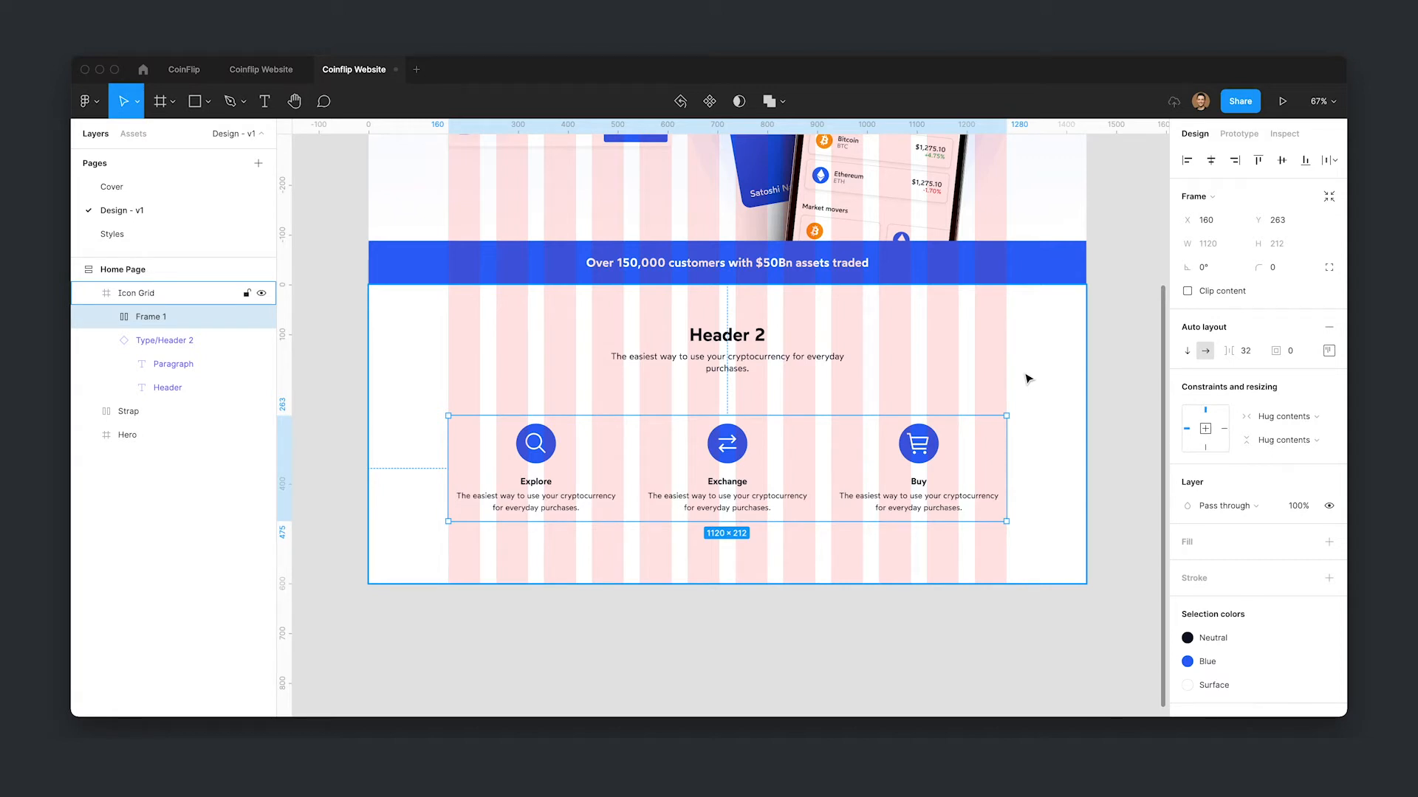
# - Rename the cards' new frame as Icon List and collapse its layers
pyautogui.write('Ic')
pyautogui.press('Return')
pyautogui.click(110, 340)
pyautogui.click(133, 294)
pyautogui.click(146, 317)
pyautogui.click(151, 333)
pyautogui.click(151, 318)
# - Add auto layout to the Icon Grid frame and center-align its contents
pyautogui.click(148, 294)
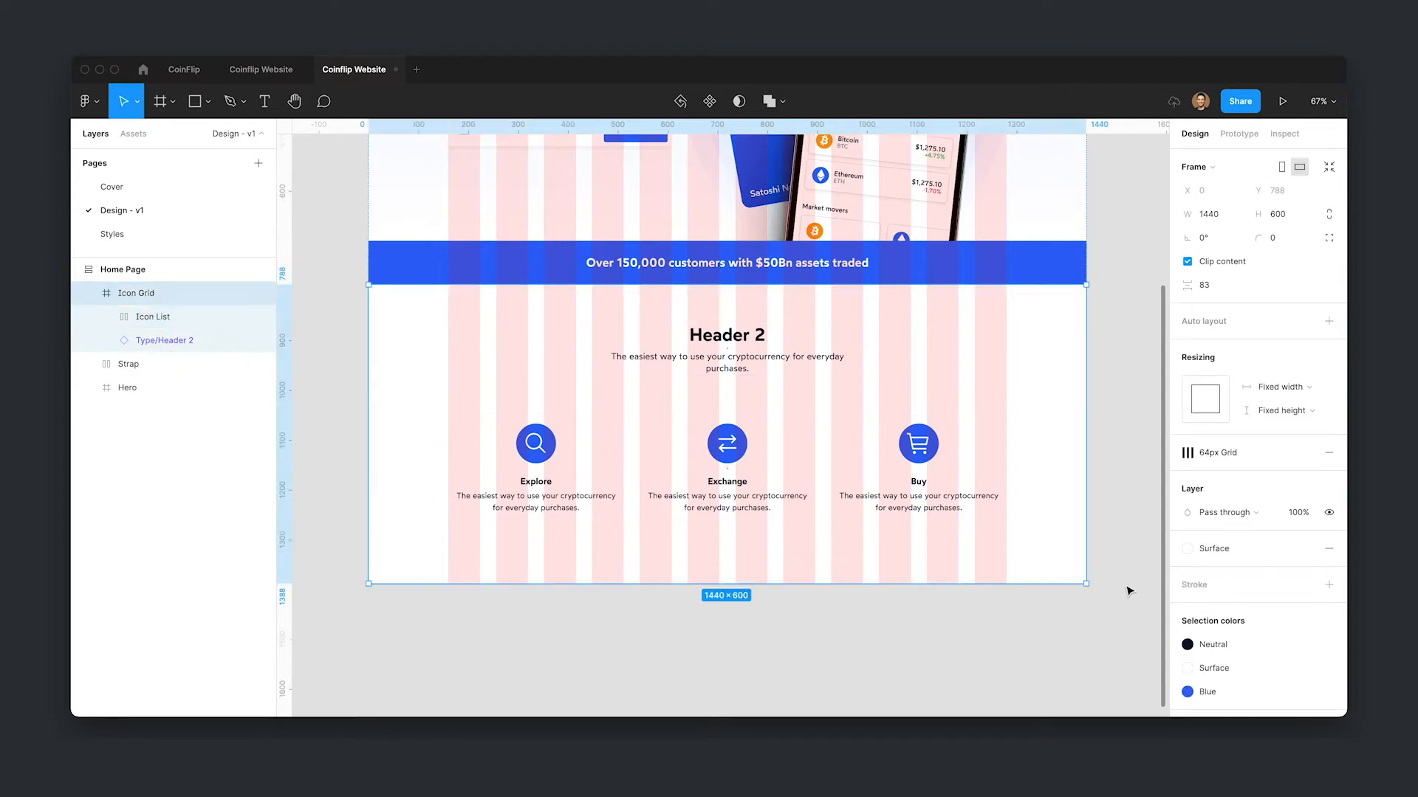
pyautogui.hotkey('shift', 'a')
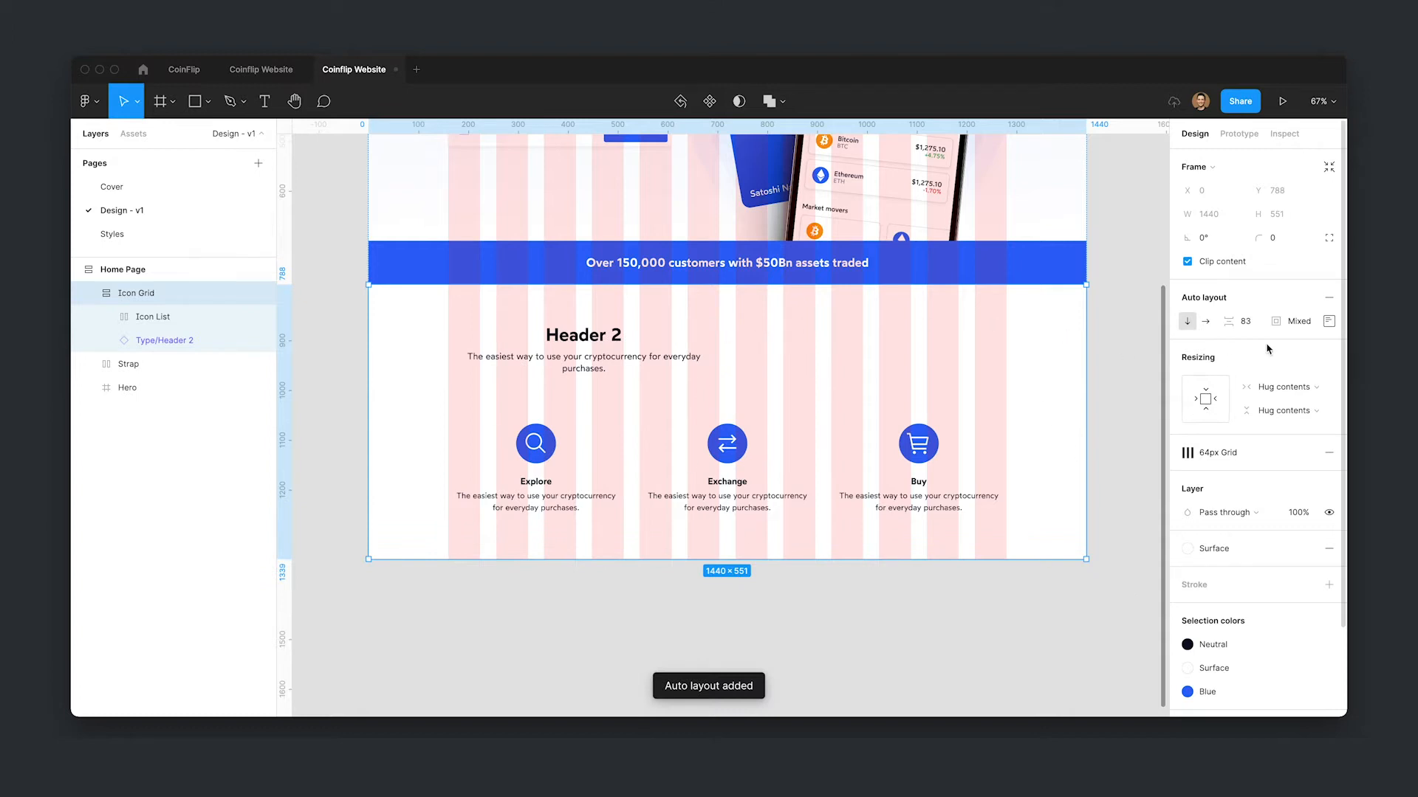
pyautogui.click(1329, 322)
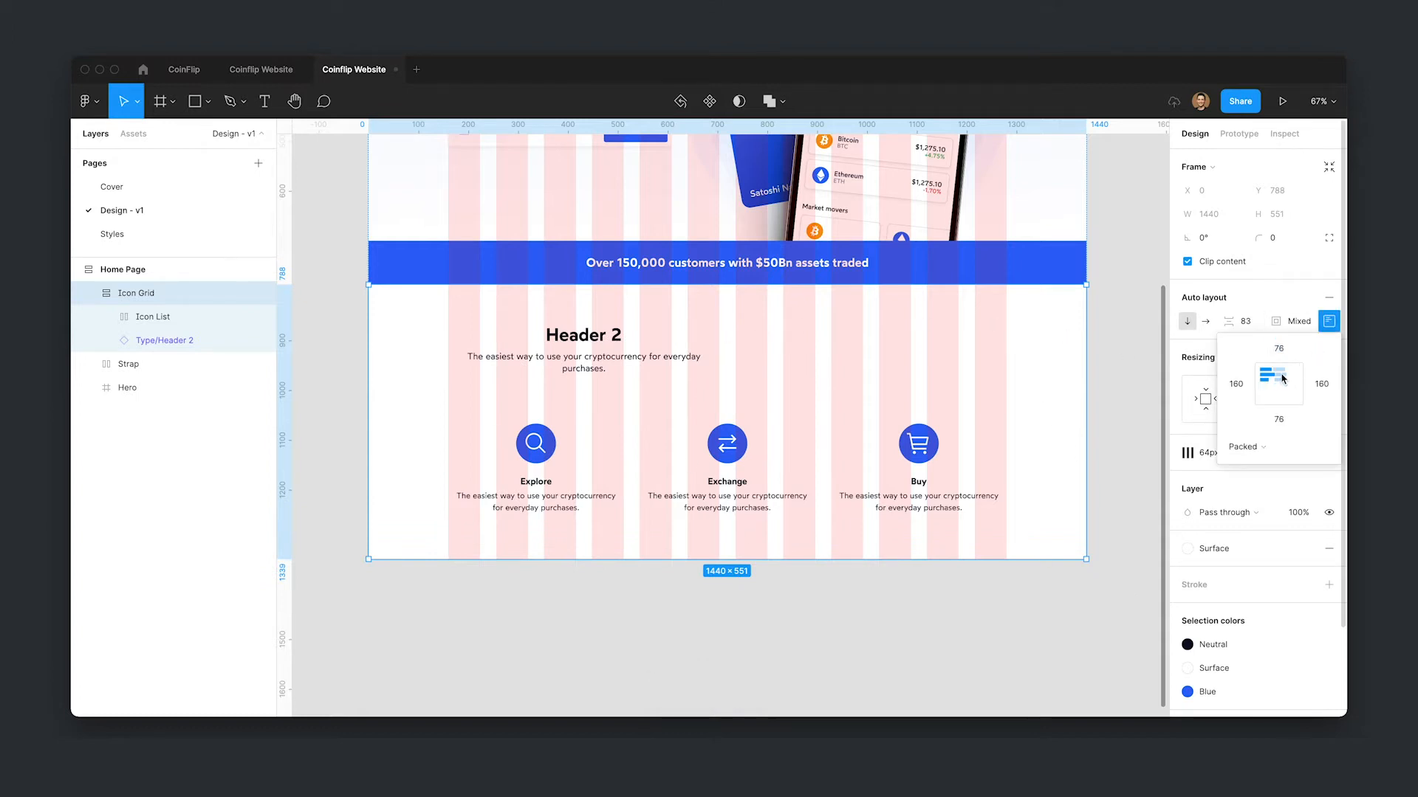
pyautogui.click(1282, 378)
# - Set the Icon Grid's top and bottom padding to 64
pyautogui.click(1285, 357)
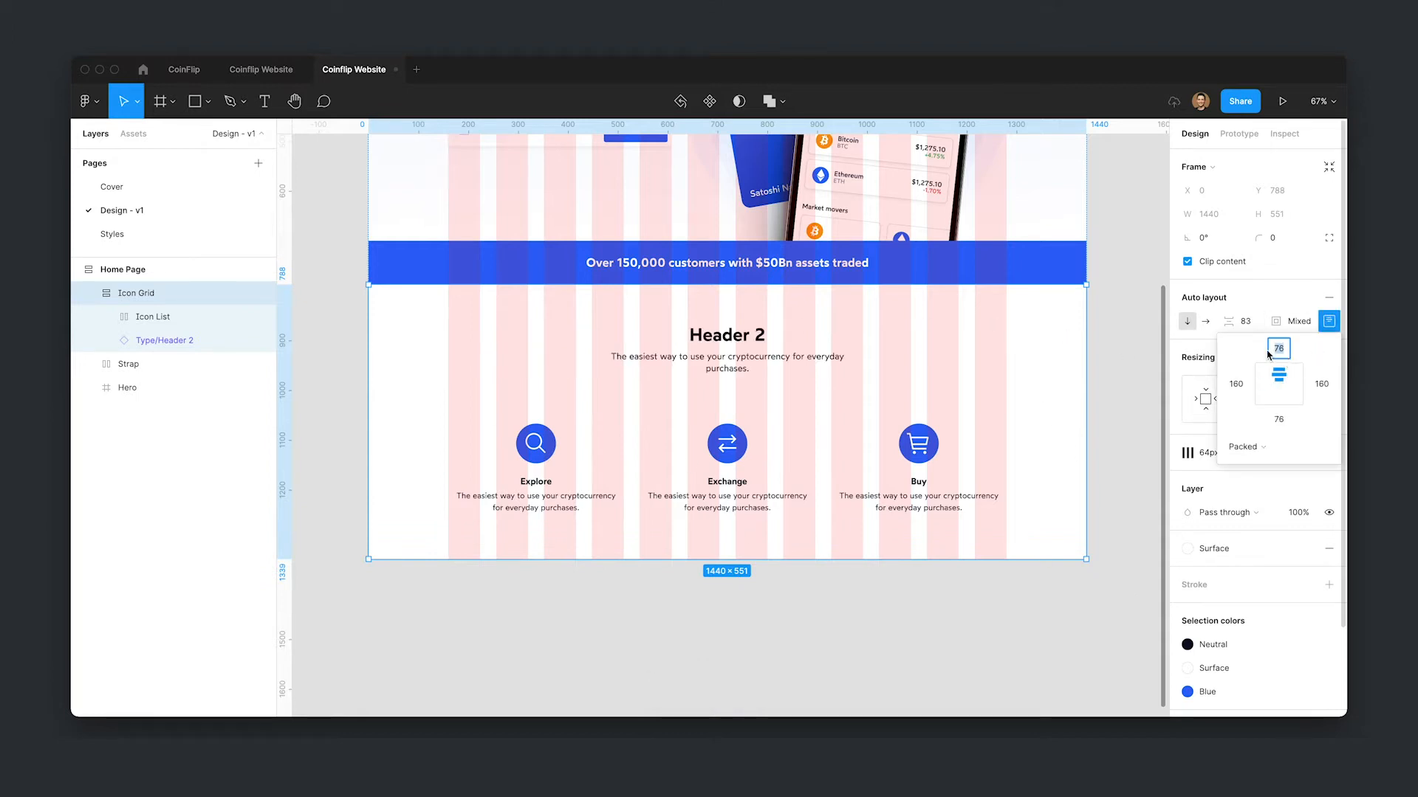
pyautogui.write('64')
pyautogui.press('Tab')
pyautogui.press('Tab')
pyautogui.write('64')
pyautogui.press('Return')
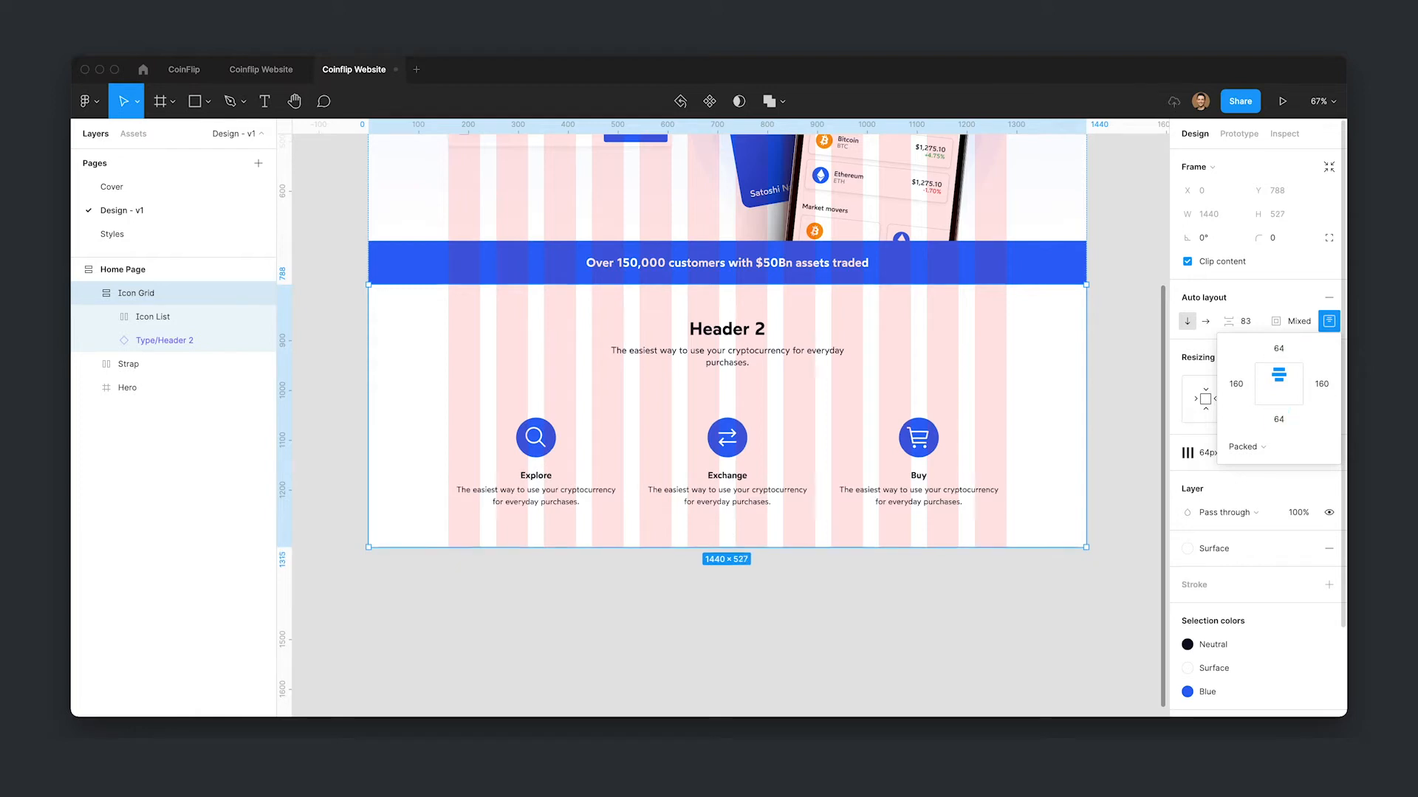
# - Set the Icon Grid's item spacing to 80
pyautogui.click(1253, 322)
pyautogui.write('8')
pyautogui.press('Return')
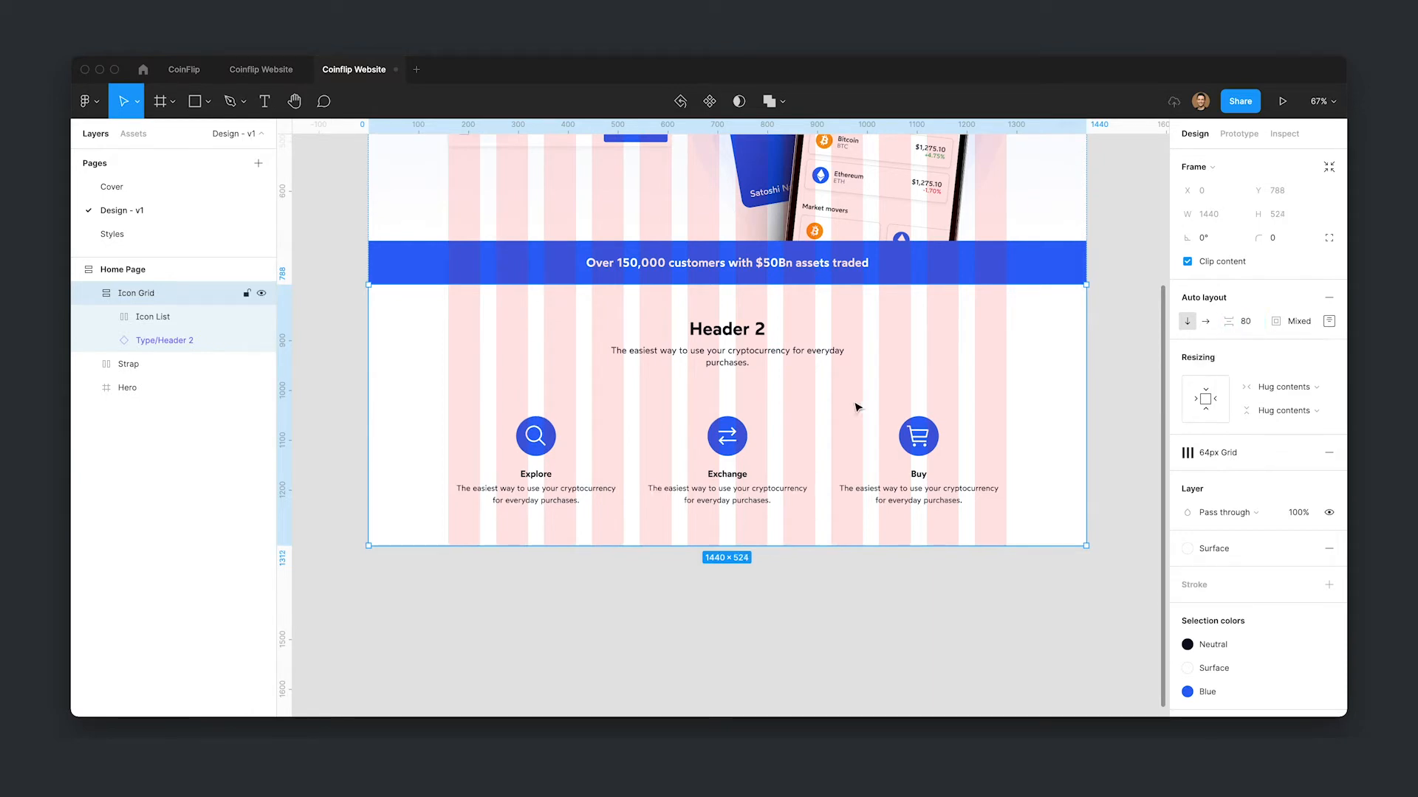
# - Set the Icon Grid's top and bottom padding to 56
pyautogui.click(1329, 321)
pyautogui.write('56')
pyautogui.press('Tab')
pyautogui.write('56')
pyautogui.press('Return')
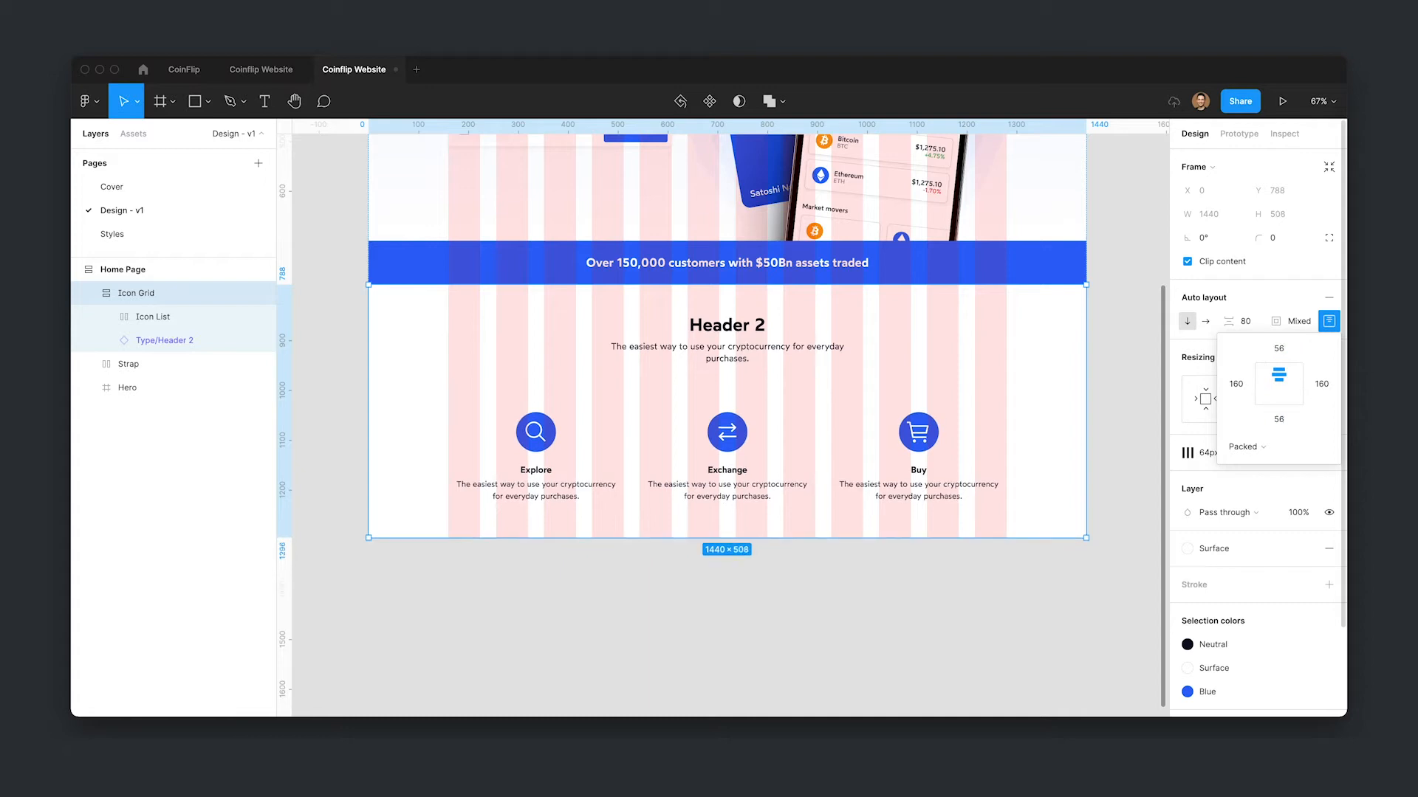
# - Set the Icon Grid's item spacing to 56
pyautogui.click(1253, 326)
pyautogui.write('56')
pyautogui.press('Return')
pyautogui.click(855, 603)
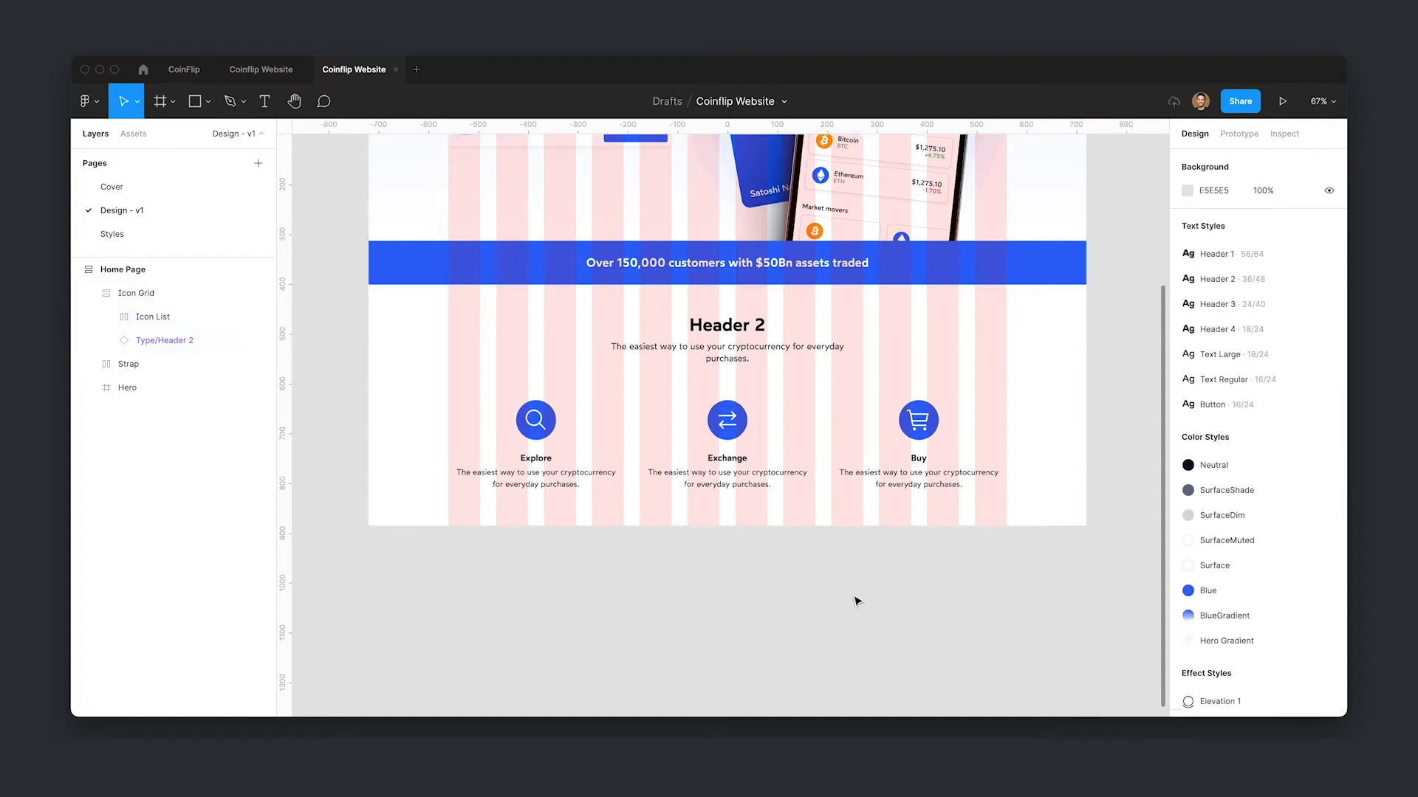
# - Change the section header text to "Super simple to get started"
pyautogui.moveTo(844, 575); pyautogui.dragTo(843, 615)
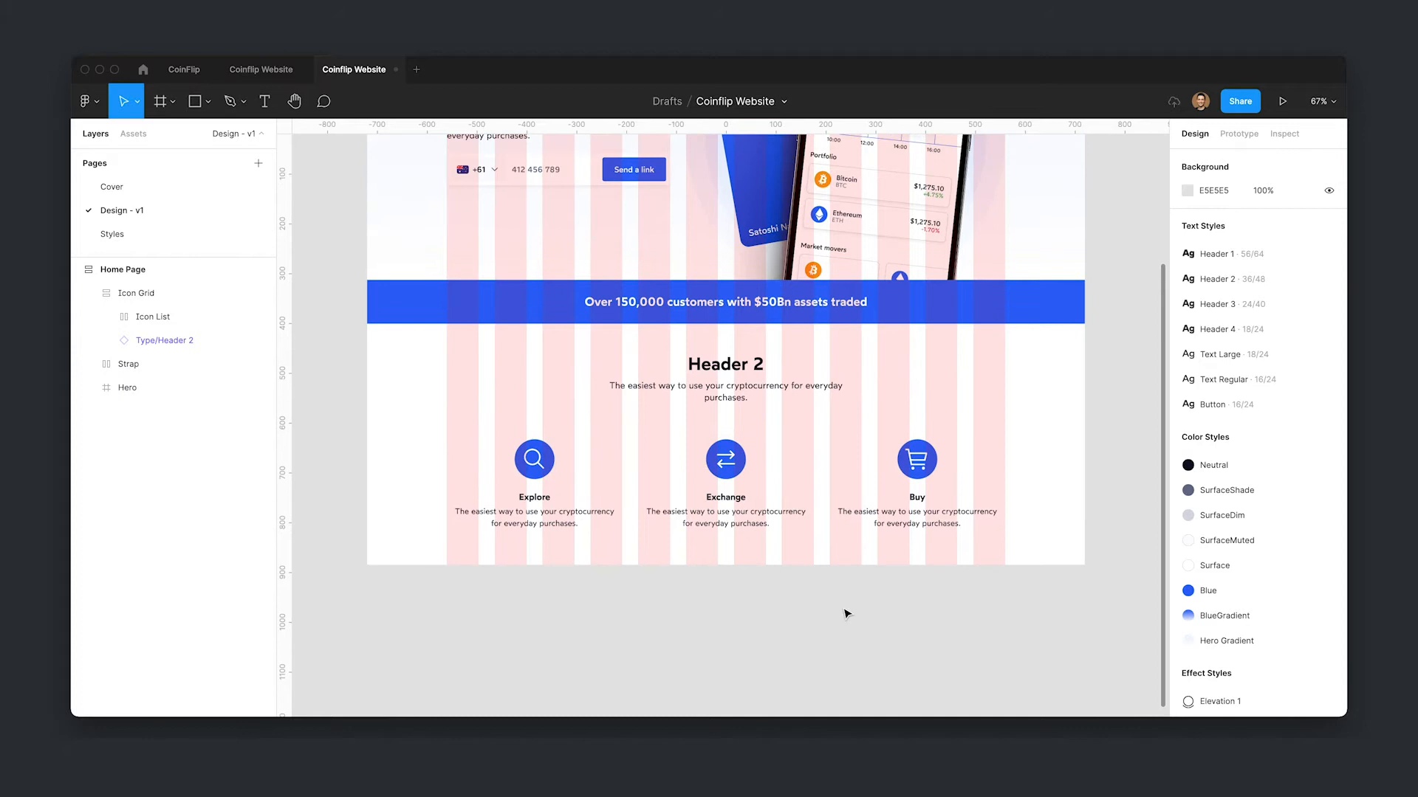
pyautogui.doubleClick(719, 367)
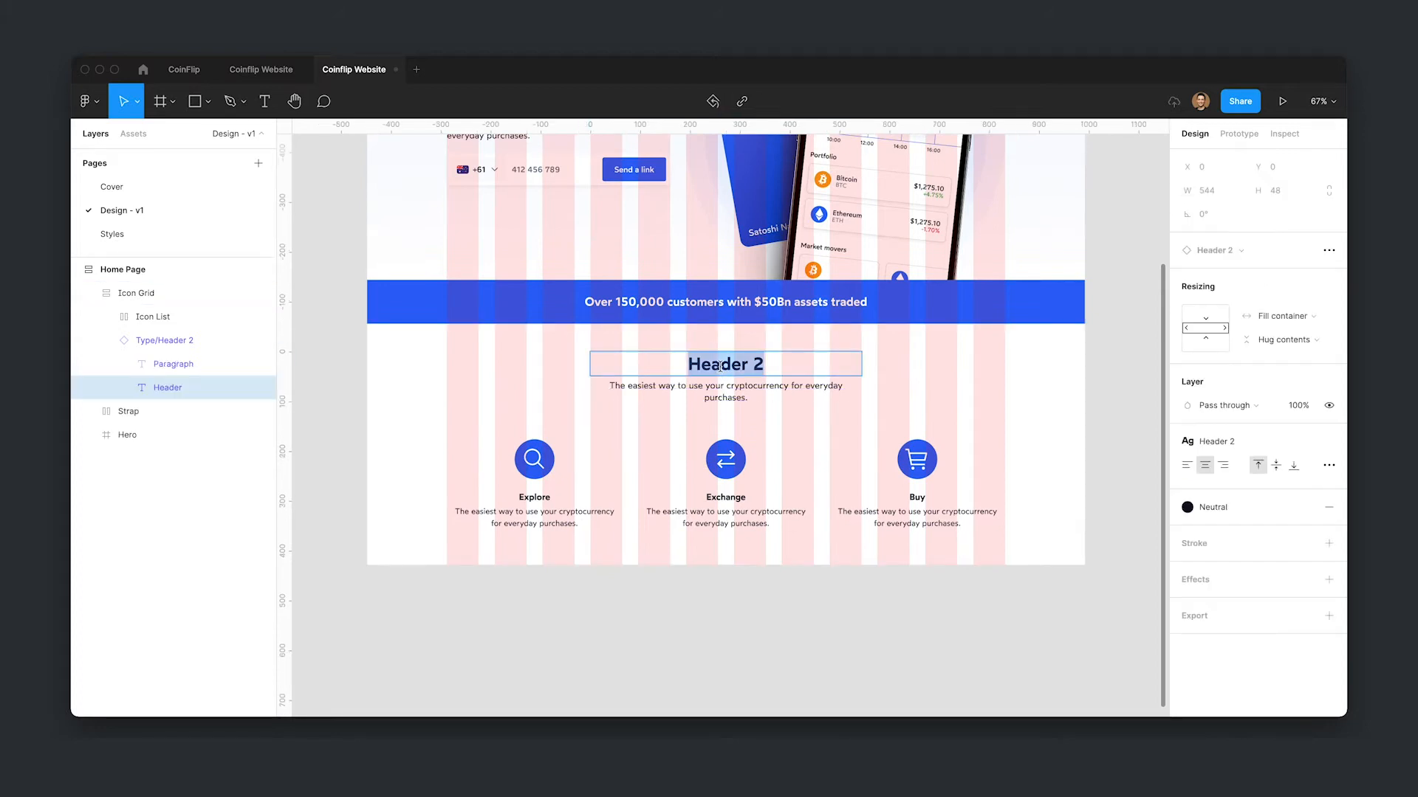
pyautogui.write('Super simple to get started')
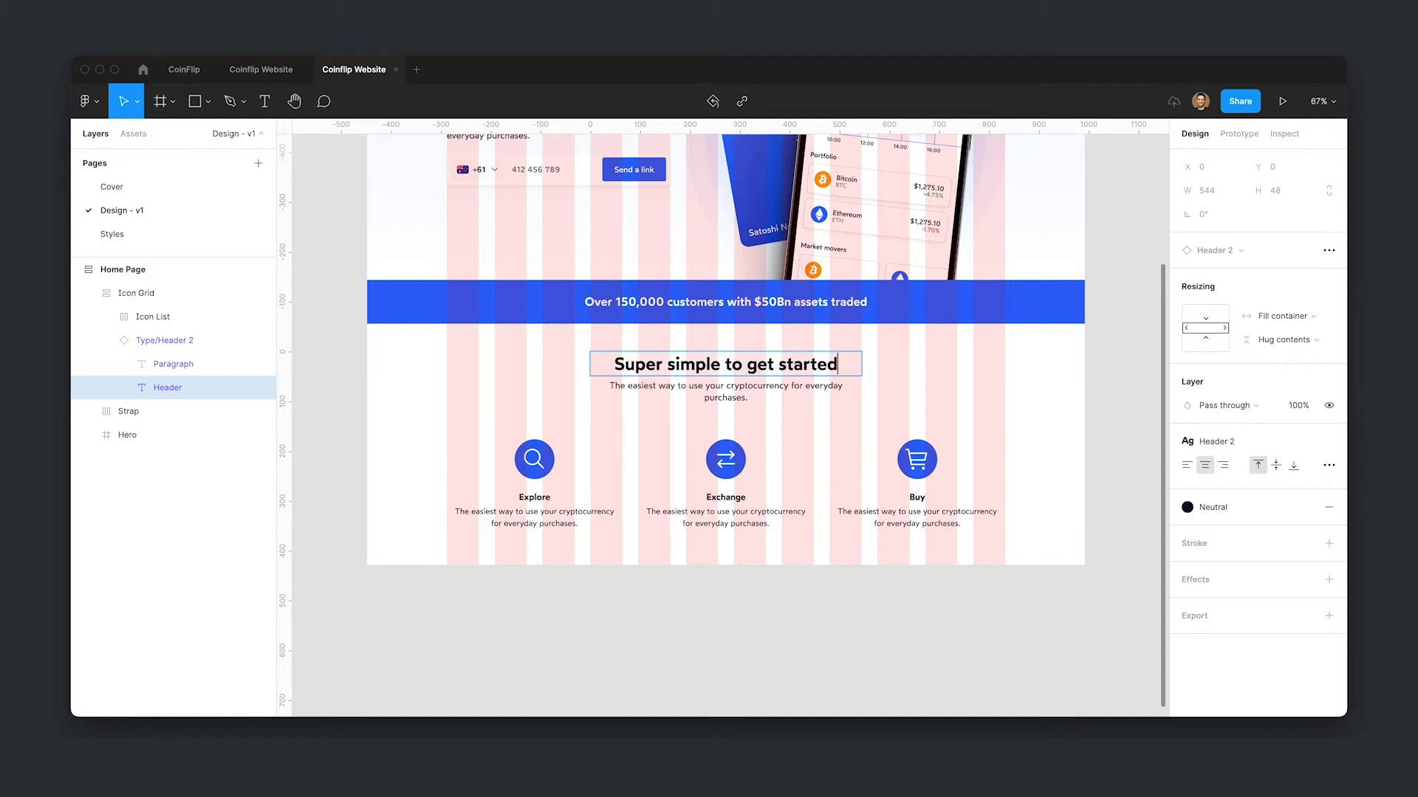
pyautogui.press('Escape')
pyautogui.click(984, 588)
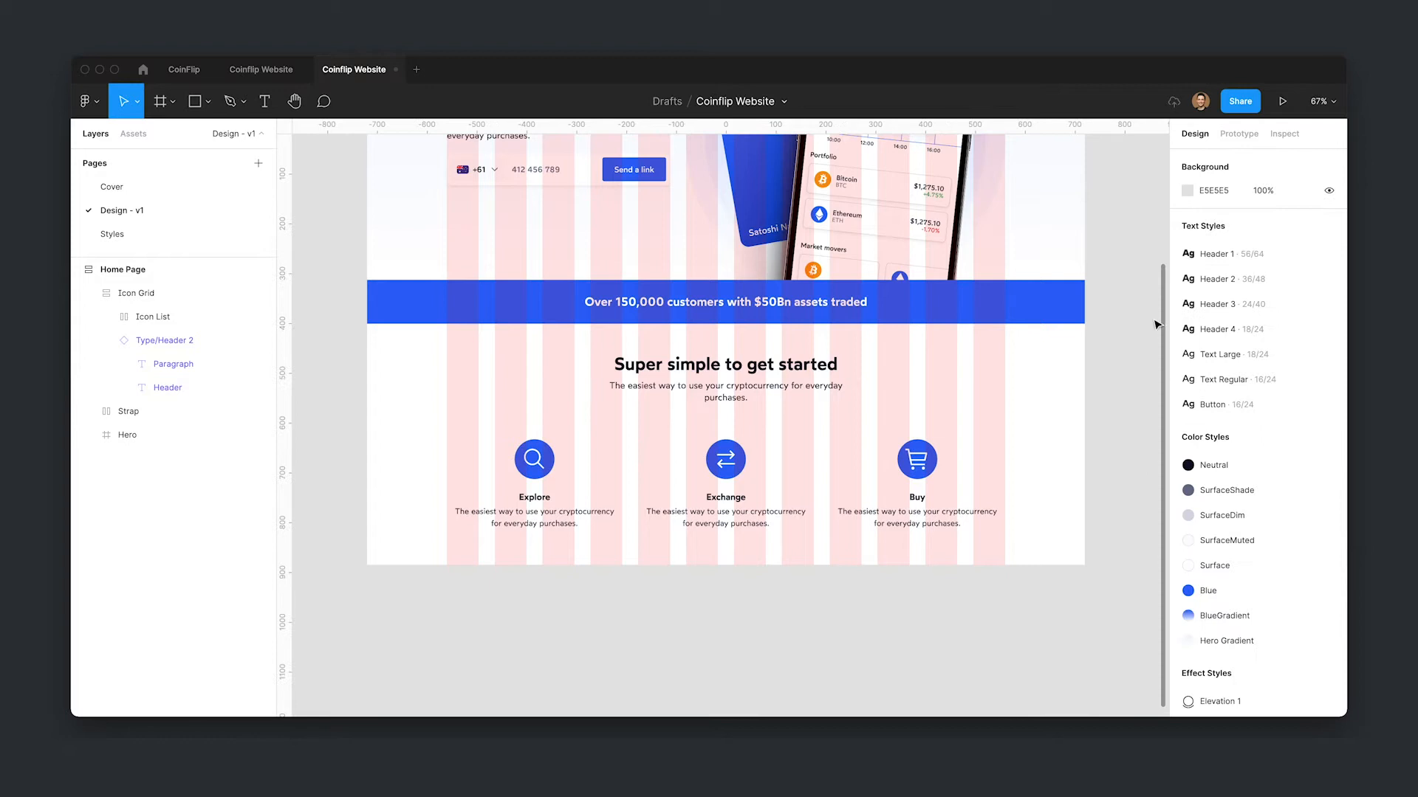
# - Hide the layout grids
pyautogui.scroll(2, 1137, 358)
pyautogui.hotkey('ctrl', 'g')
pyautogui.scroll(3, 1118, 367)
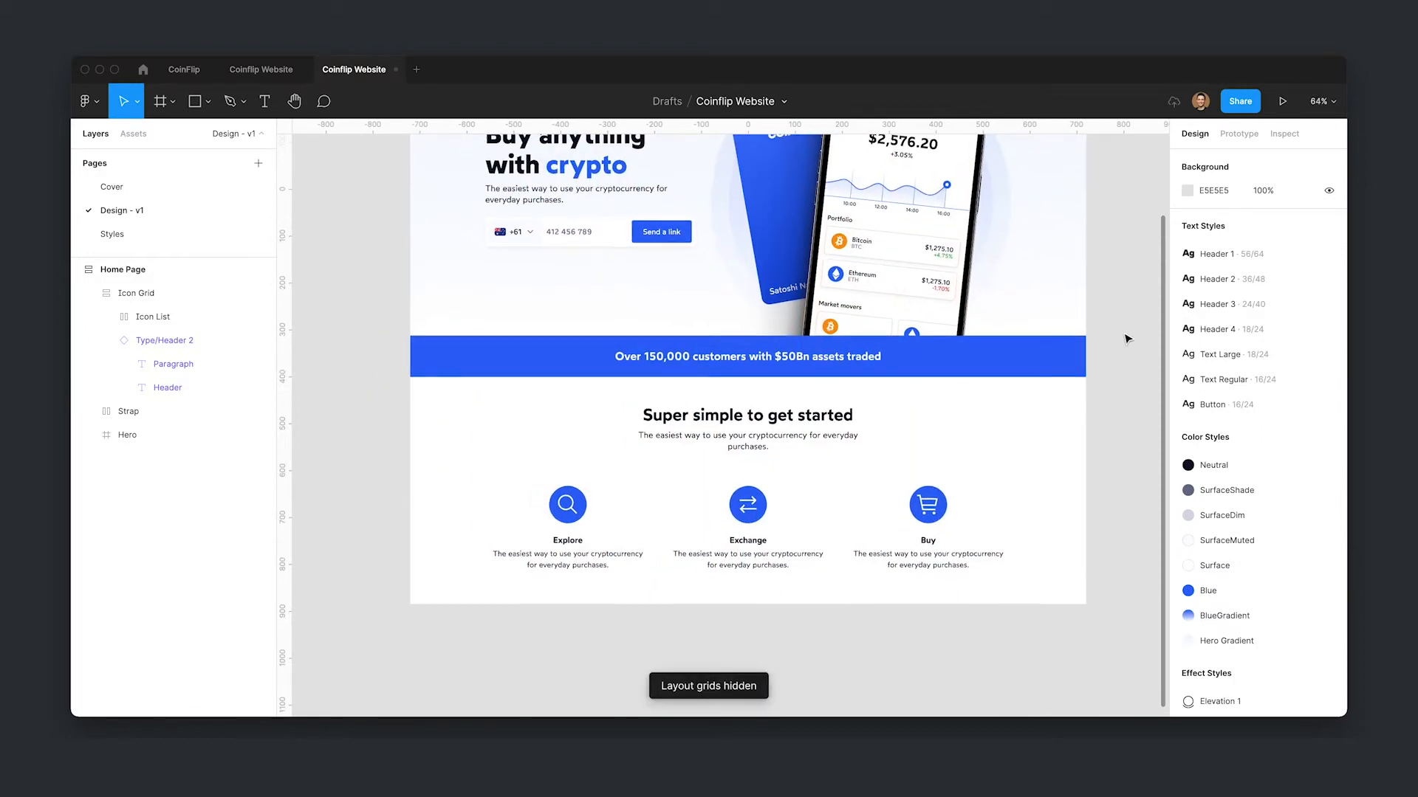
# - Collapse all layers in the layers list
pyautogui.scroll(-1, 1085, 303)
pyautogui.scroll(-1, 1086, 333)
pyautogui.scroll(-2, 1102, 359)
pyautogui.moveTo(1105, 326); pyautogui.dragTo(1102, 389)
pyautogui.scroll(-3, 1104, 389)
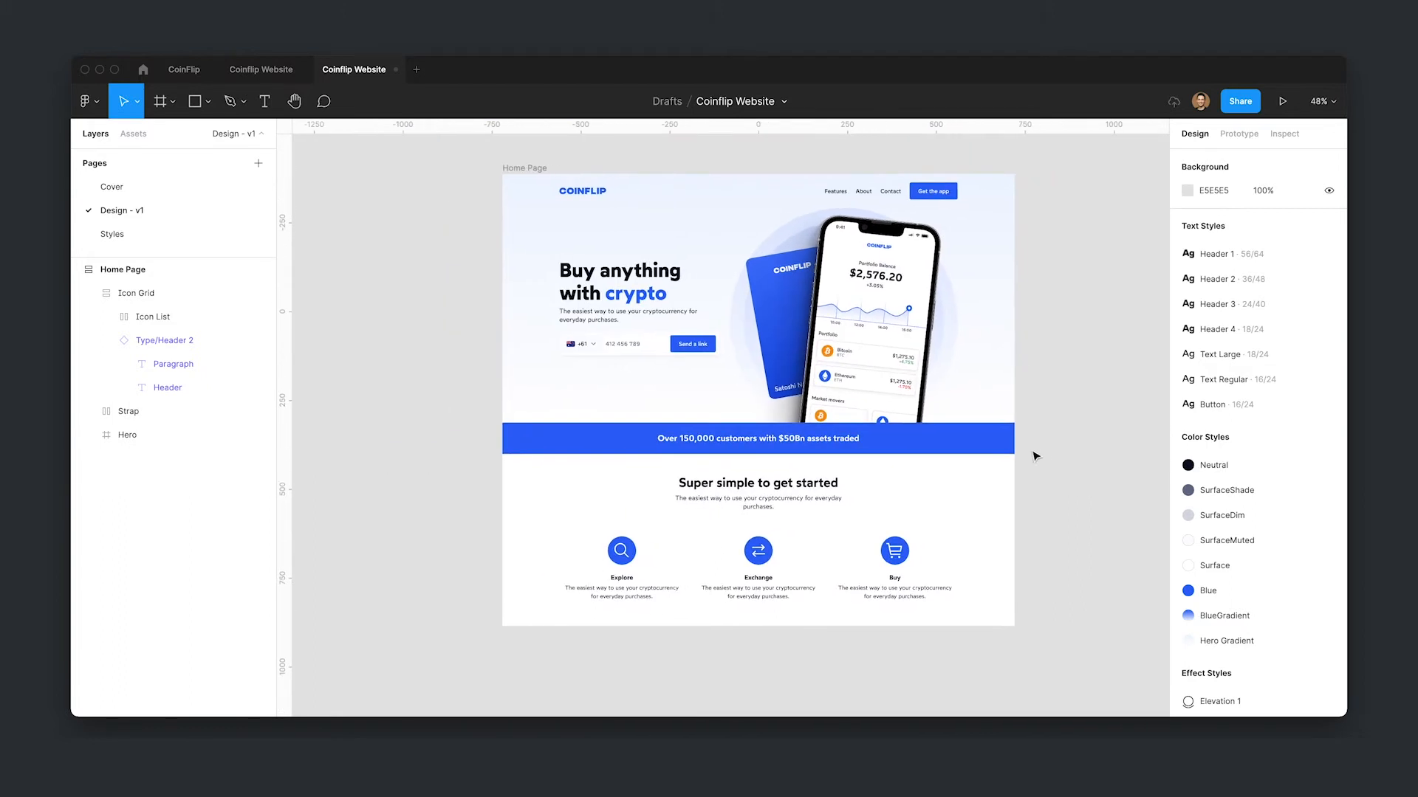
pyautogui.hotkey('alt', 'l')
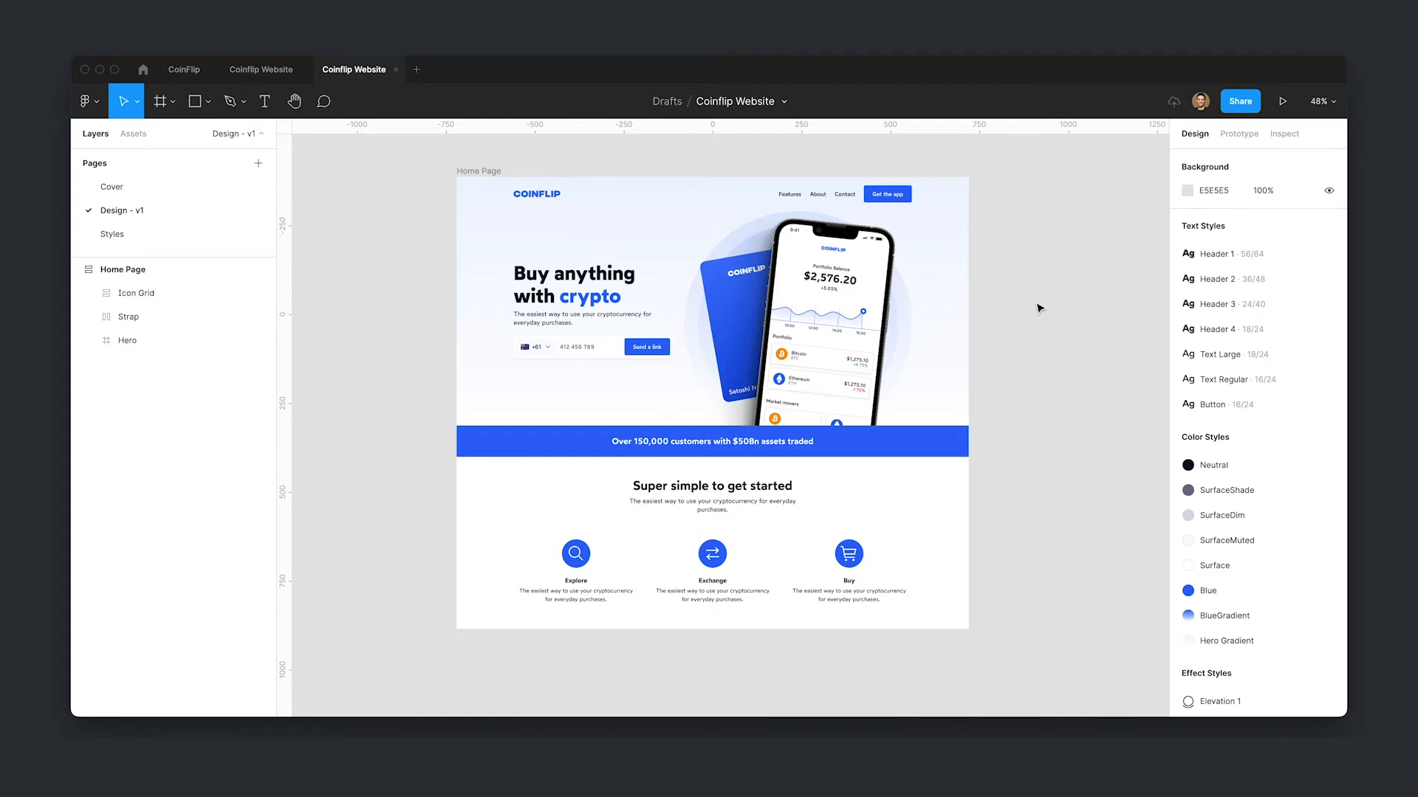
pyautogui.scroll(-2, 1047, 305)
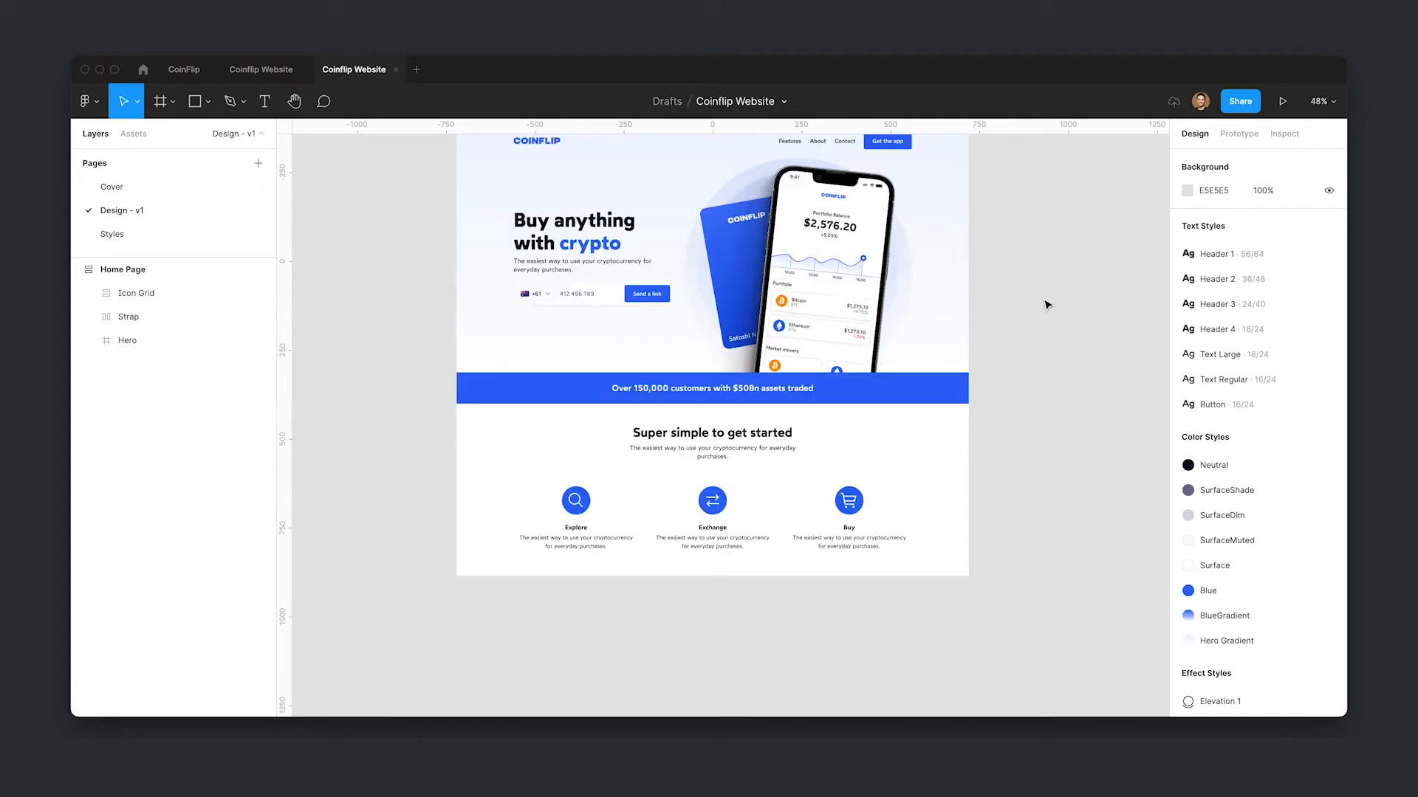
# - Add a Desktop 1440×1024 frame and place it below the Home Page frame
pyautogui.press('f')
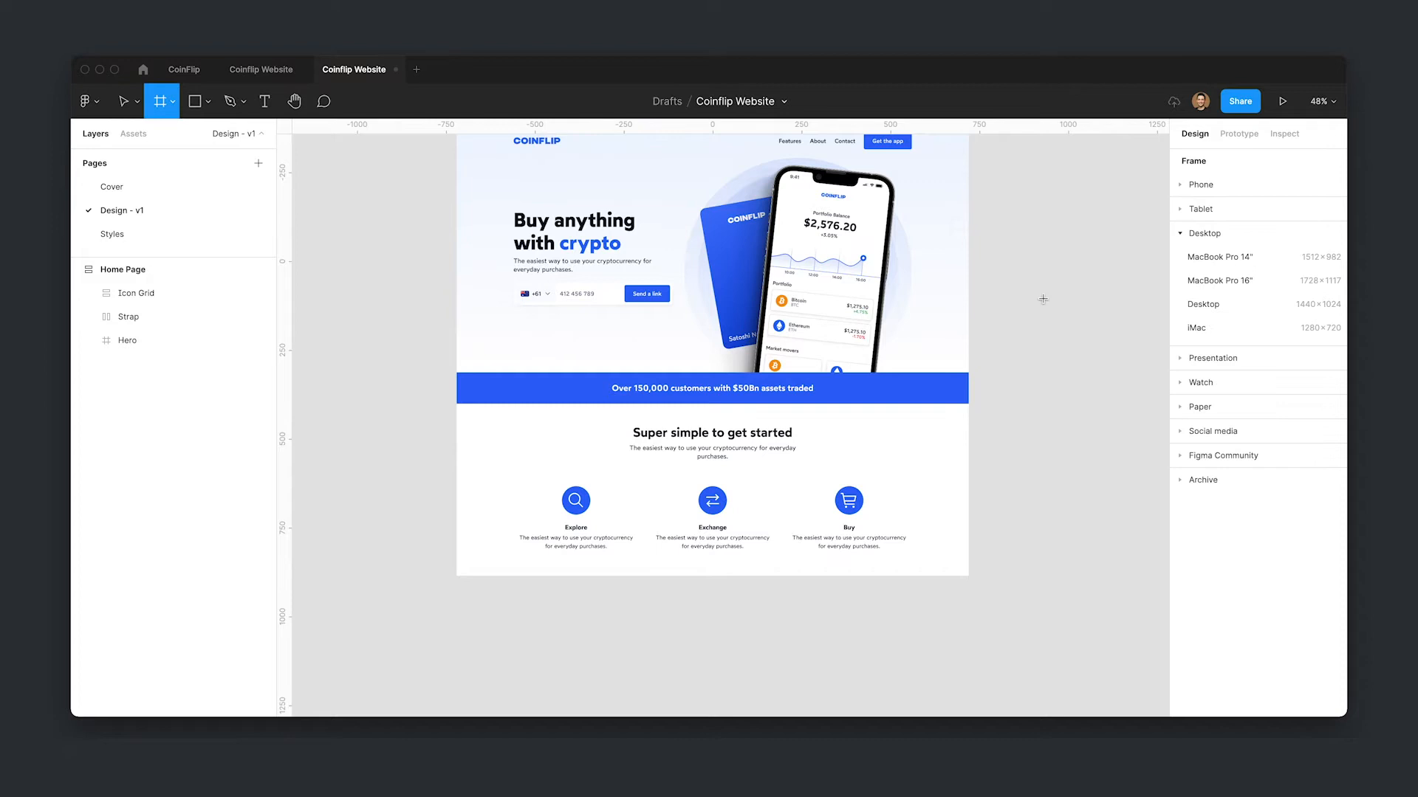
pyautogui.click(1214, 304)
pyautogui.moveTo(1041, 381); pyautogui.dragTo(633, 534)
pyautogui.scroll(-5, 844, 507)
pyautogui.hscroll(-3, 844, 507)
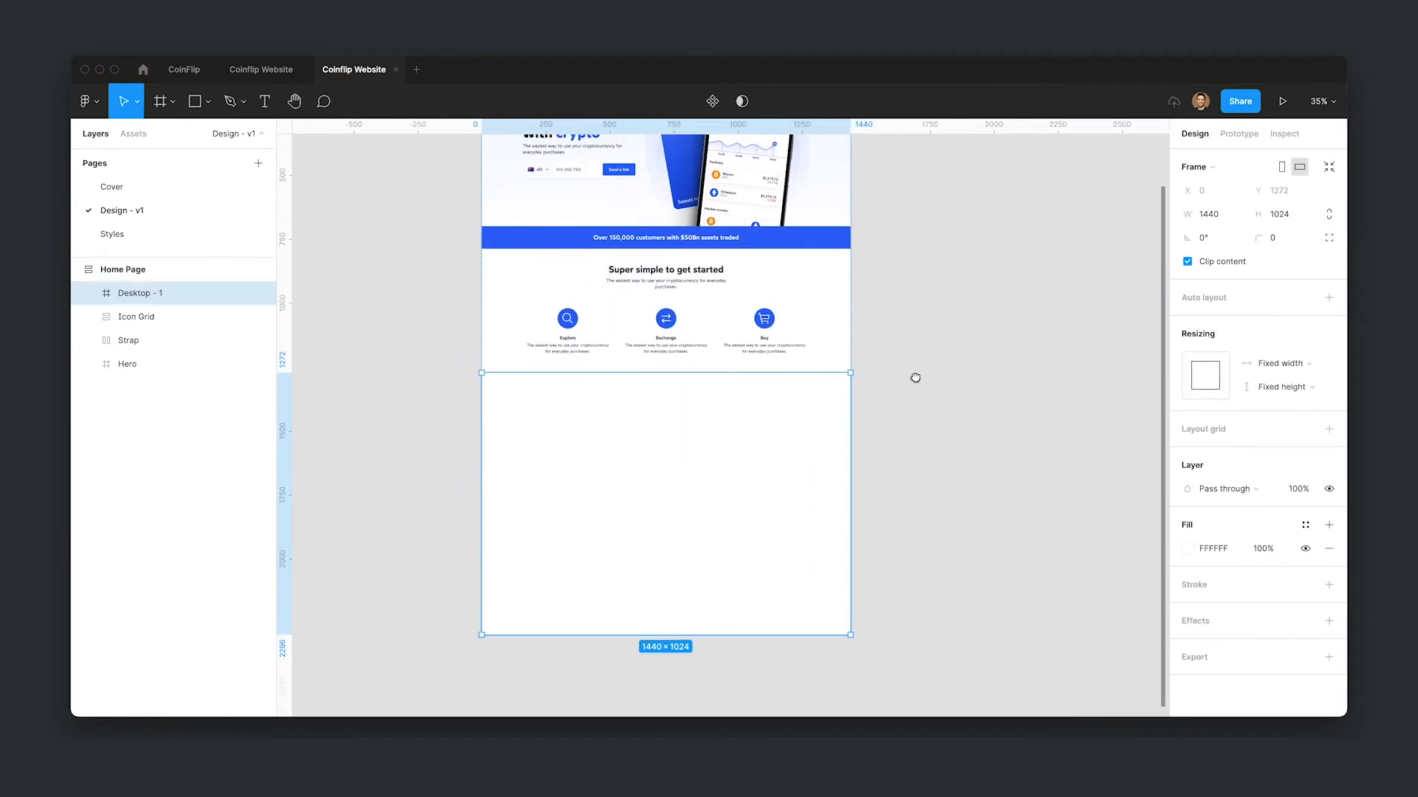
# - Rename the new frame to Media Feature and set its height to 700
pyautogui.hotkey('ctrl', 'r')
pyautogui.write('Medi')
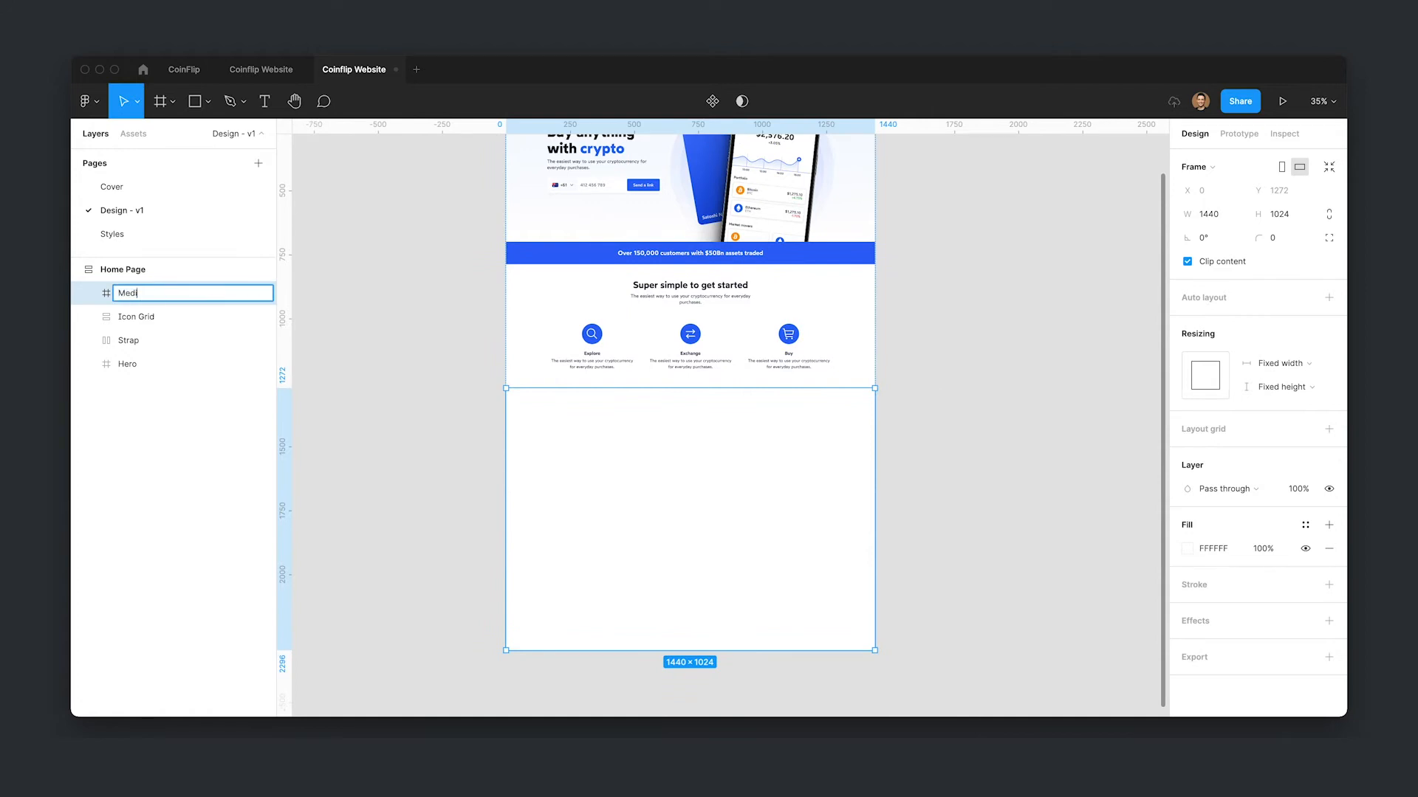
pyautogui.write('a Feature')
pyautogui.press('Return')
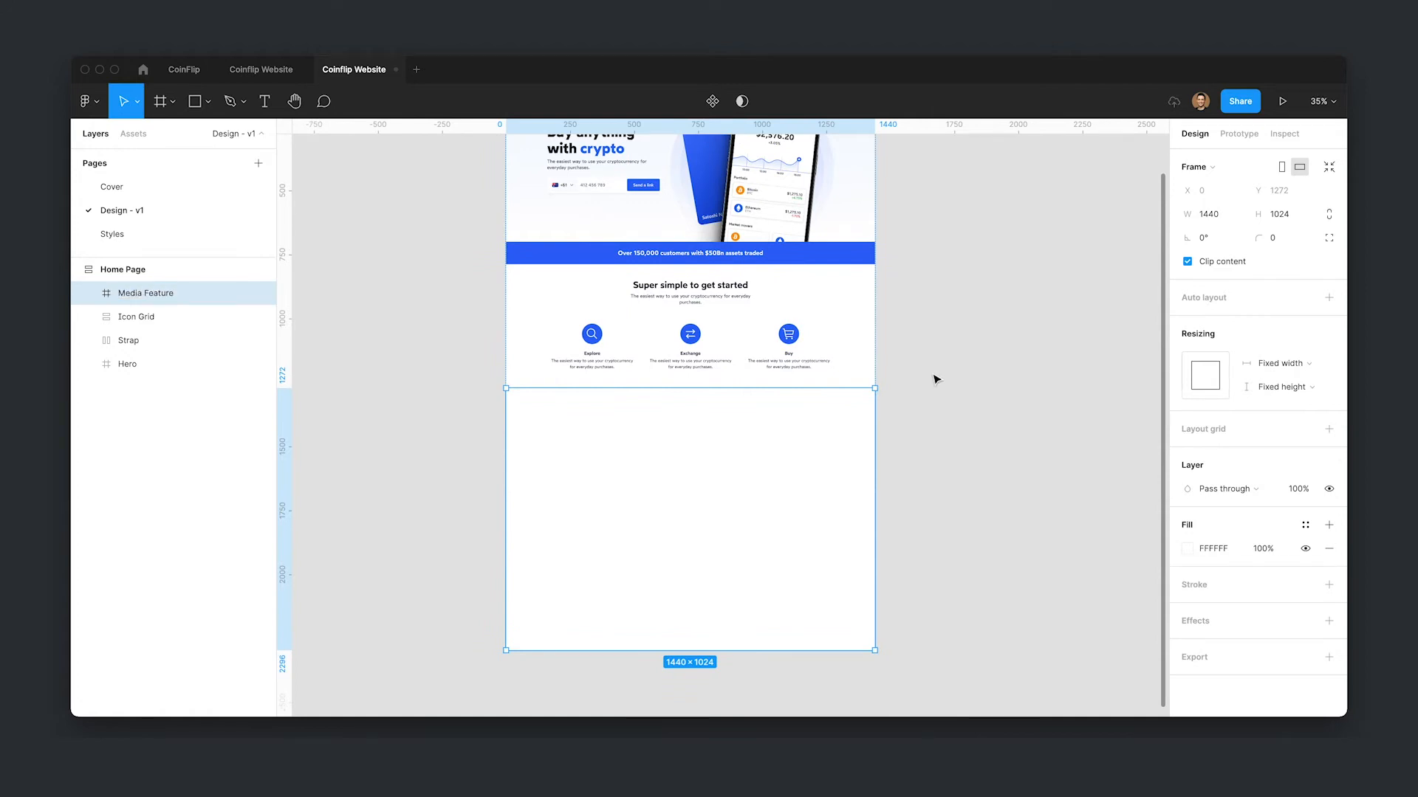
pyautogui.click(1307, 220)
pyautogui.write('700')
pyautogui.press('Return')
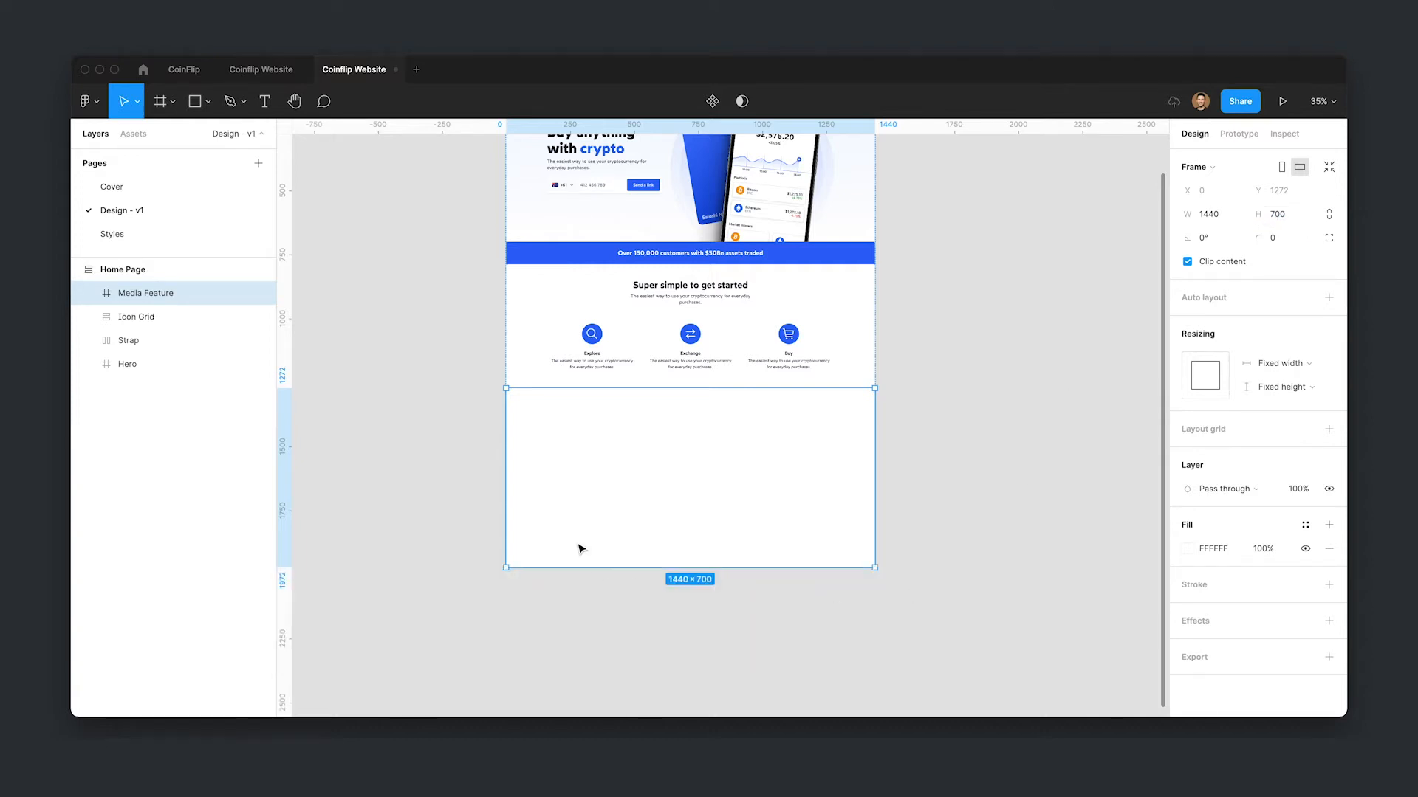
# - Apply the 64px Grid layout grid style and the Surface fill style to the Media Feature frame
pyautogui.scroll(3, 621, 466)
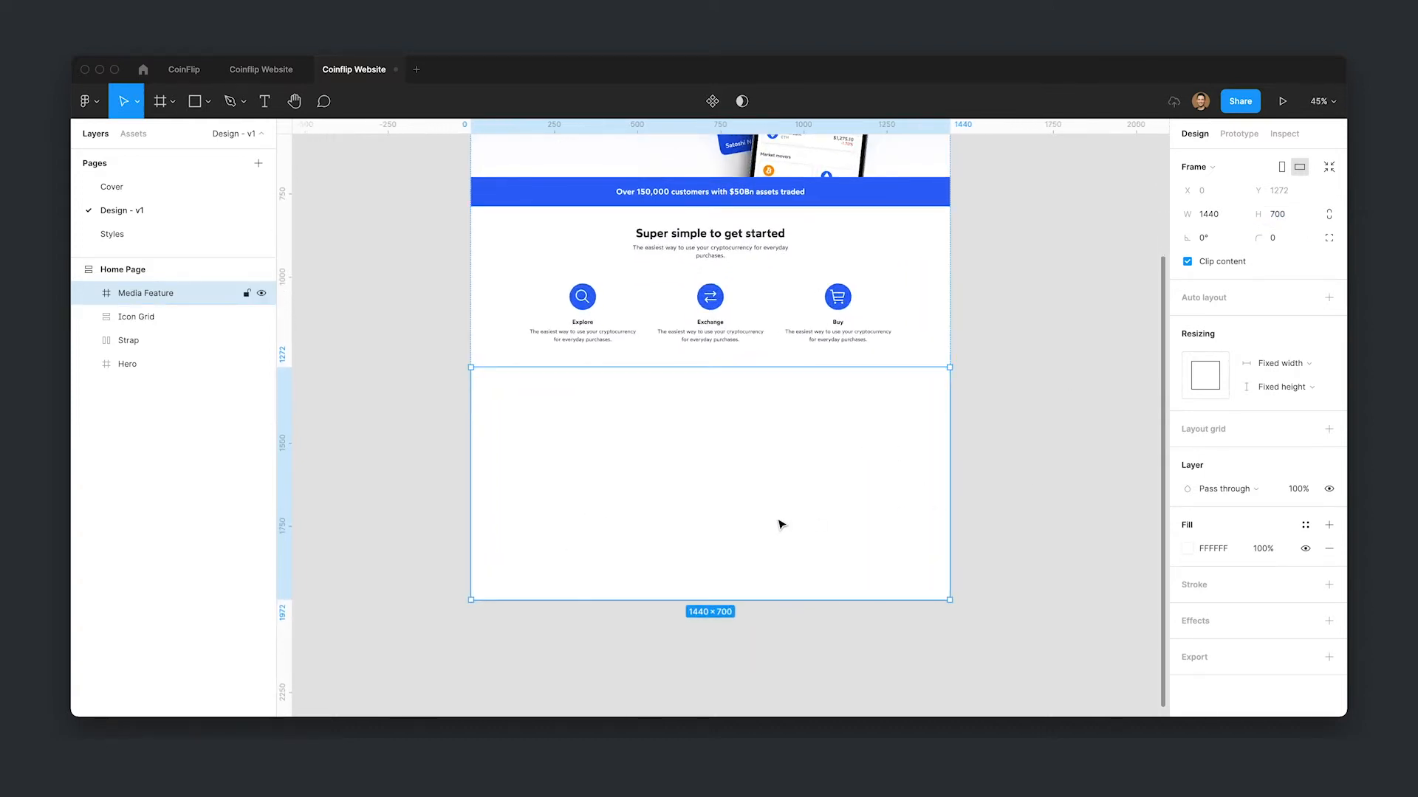
pyautogui.scroll(1, 735, 515)
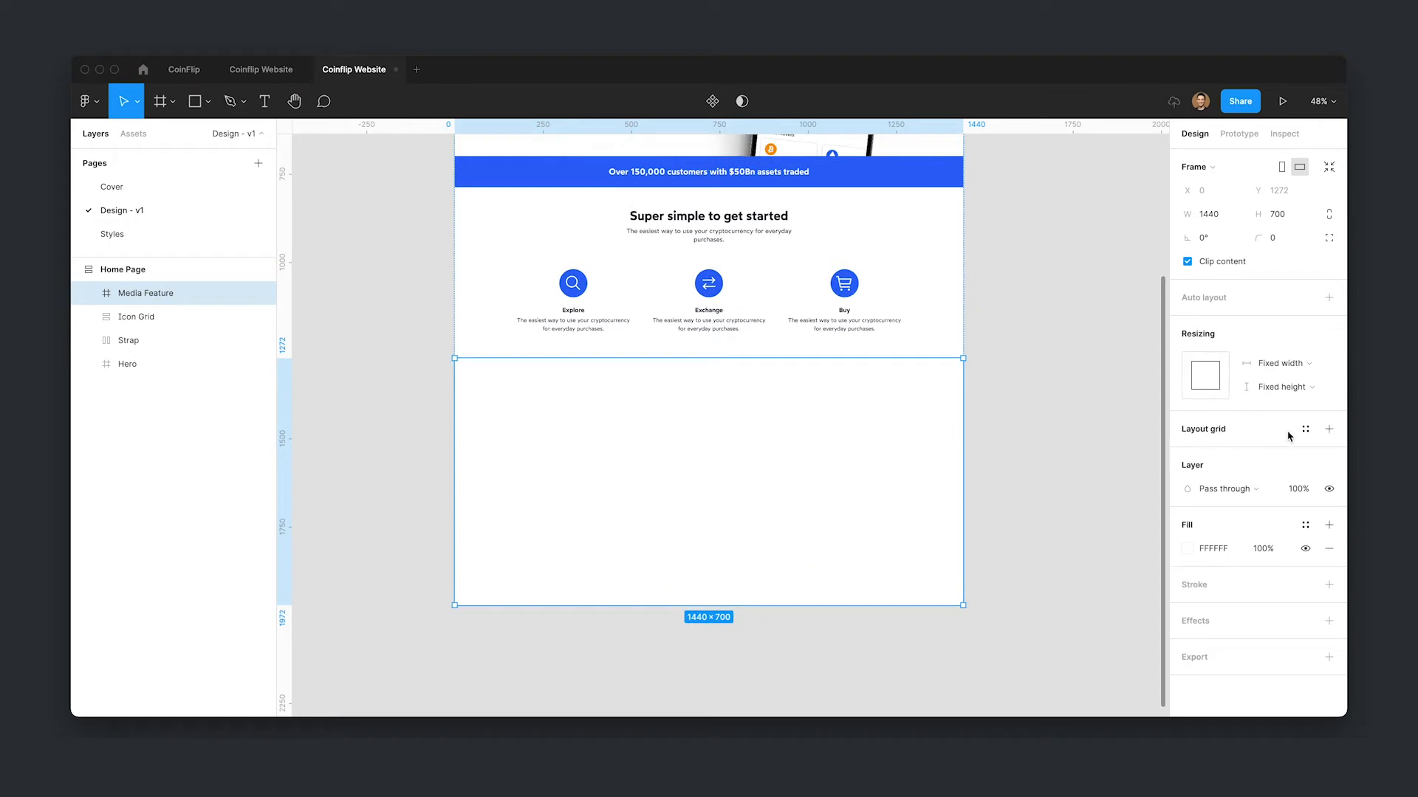
pyautogui.click(1305, 429)
pyautogui.click(1259, 519)
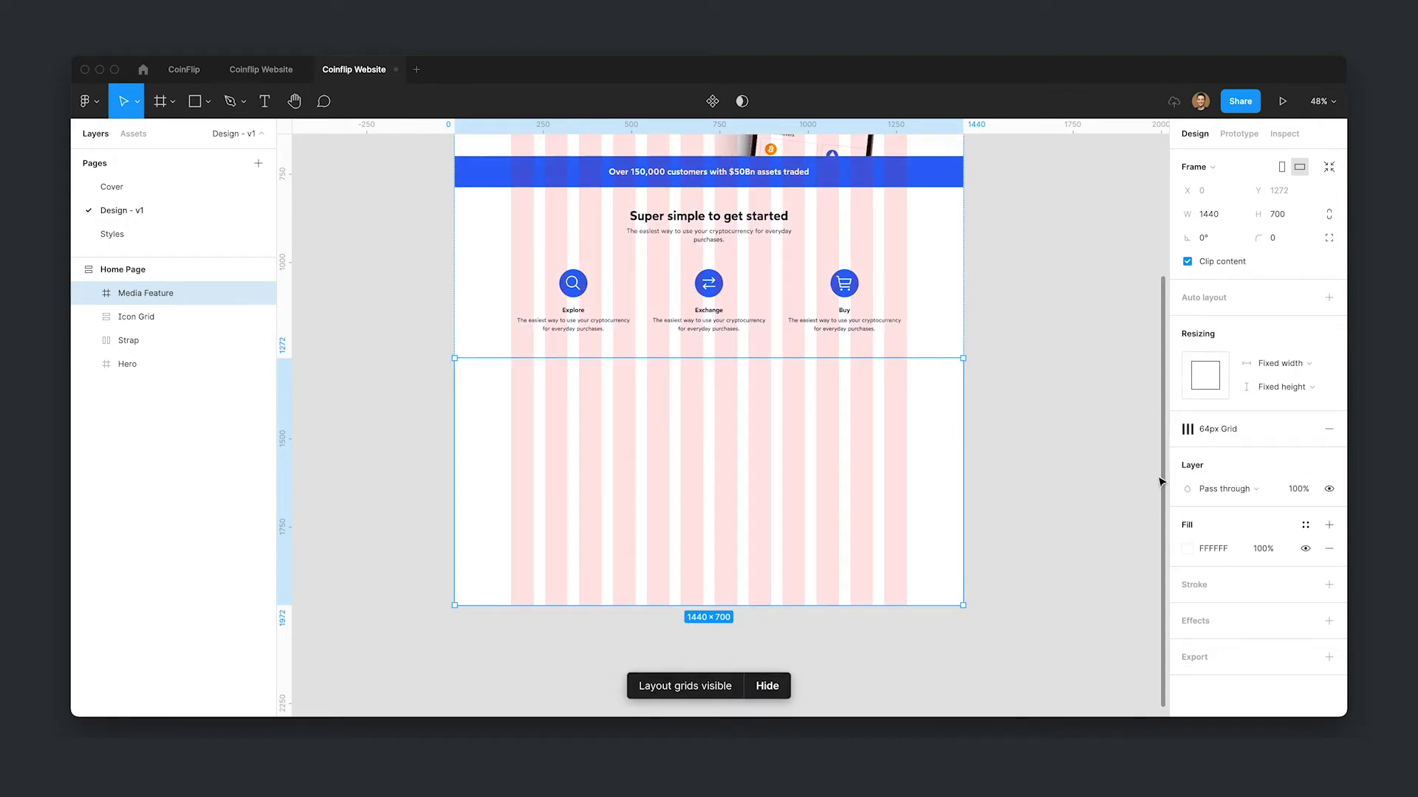
pyautogui.click(1305, 525)
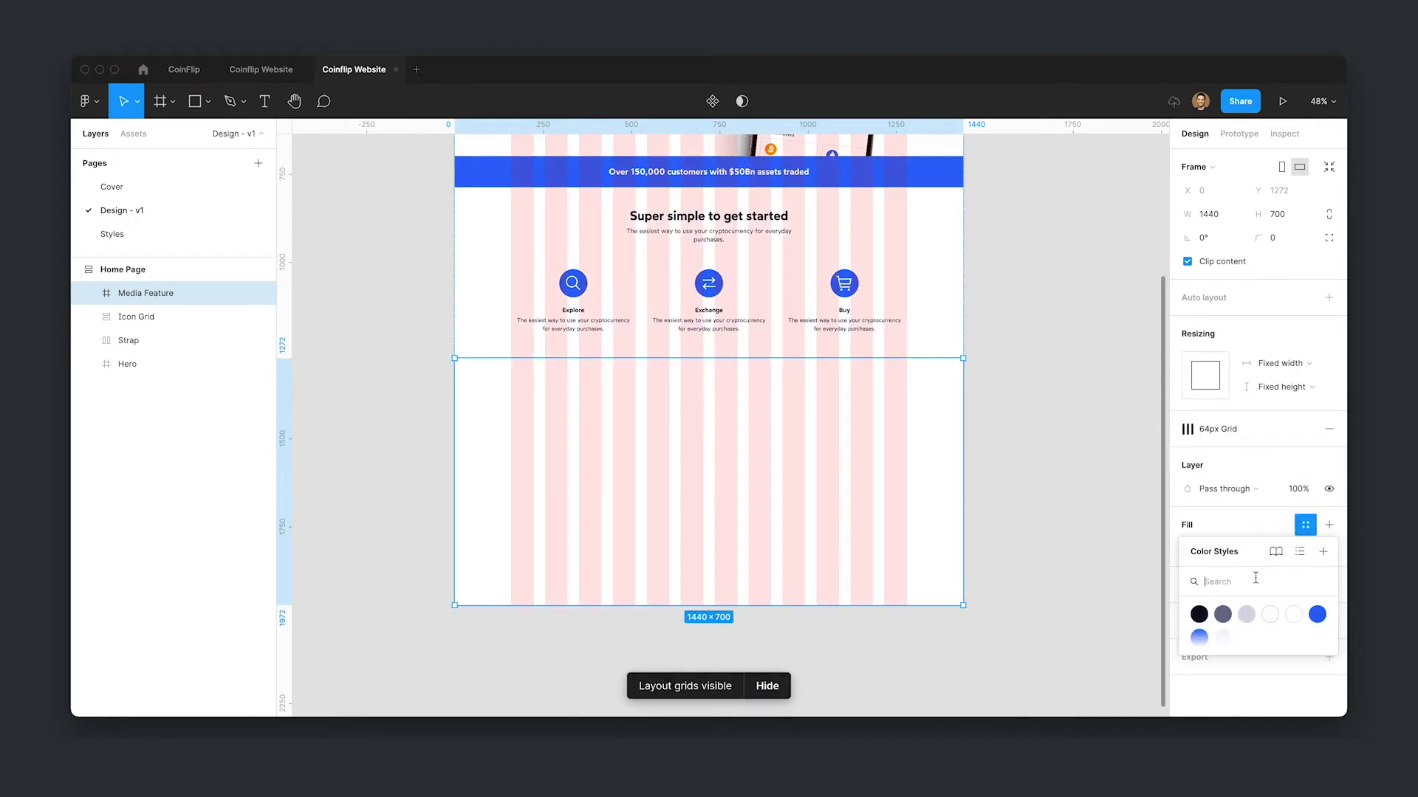
pyautogui.click(1286, 617)
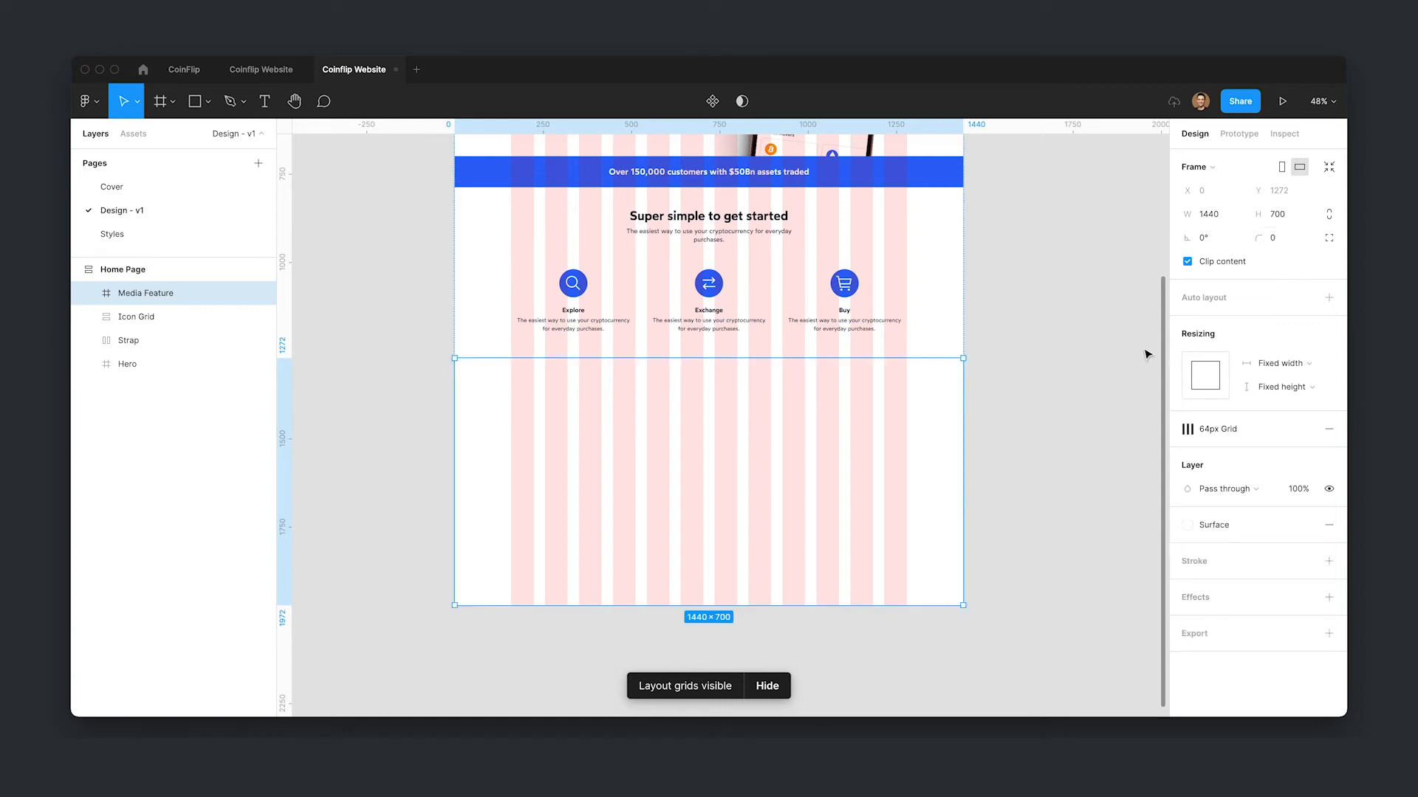
# - Copy the section header component from the icon grid and paste it into the Media Feature frame
pyautogui.scroll(2, 658, 494)
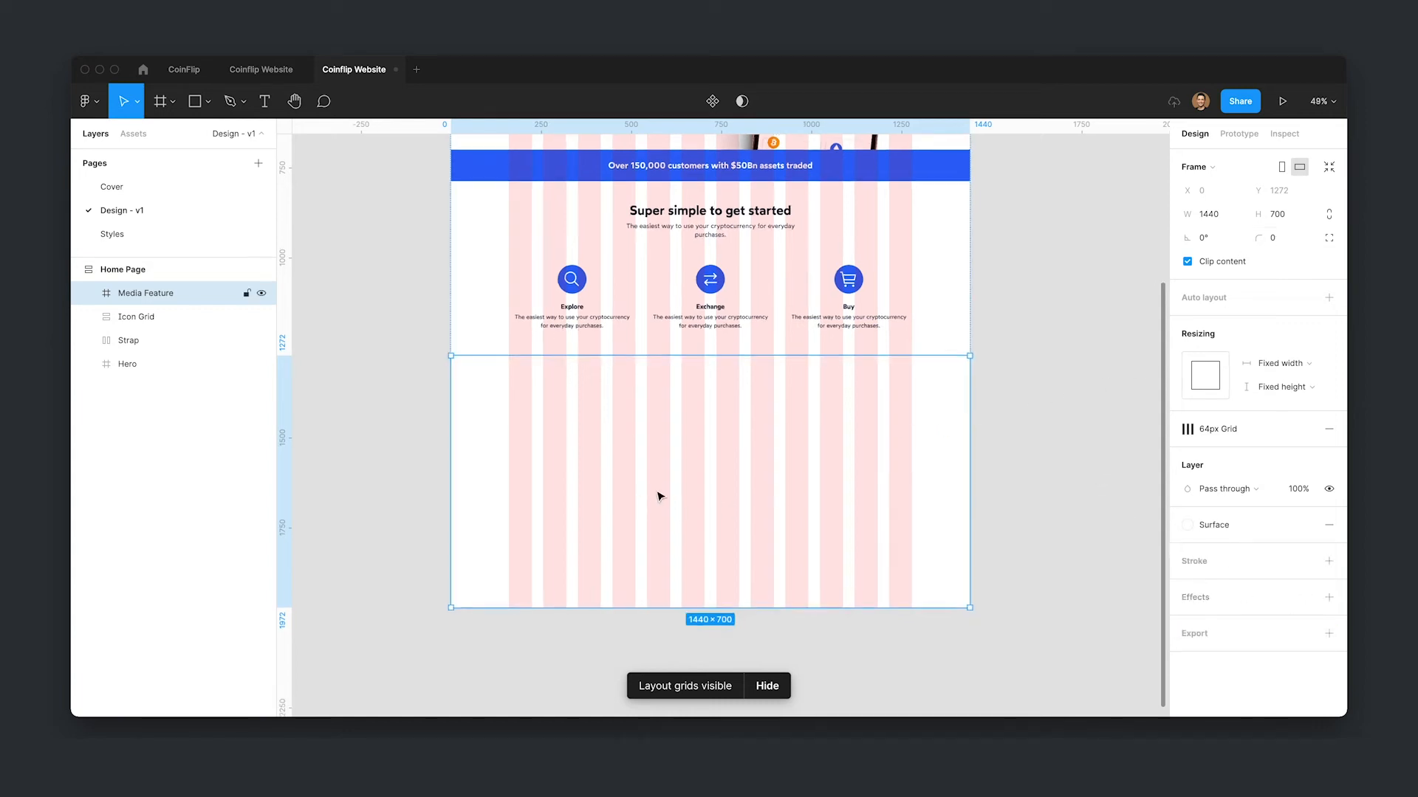
pyautogui.click(1113, 486)
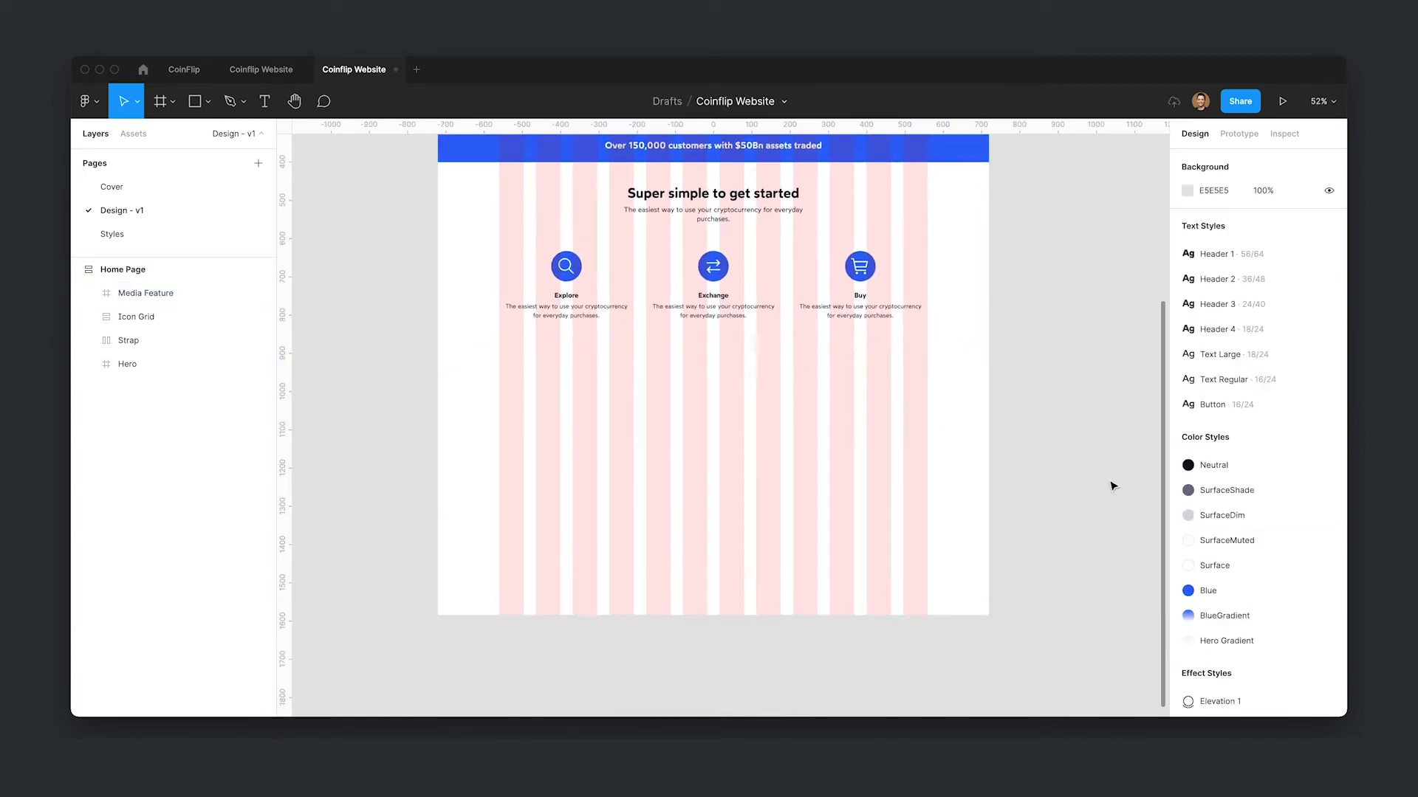
pyautogui.doubleClick(736, 209)
pyautogui.hotkey('ctrl', 'c')
pyautogui.click(832, 477)
pyautogui.hotkey('ctrl', 'v')
pyautogui.moveTo(700, 403); pyautogui.dragTo(715, 462)
pyautogui.doubleClick(715, 460)
pyautogui.keyDown('shift'); pyautogui.click(716, 478); pyautogui.keyUp('shift')
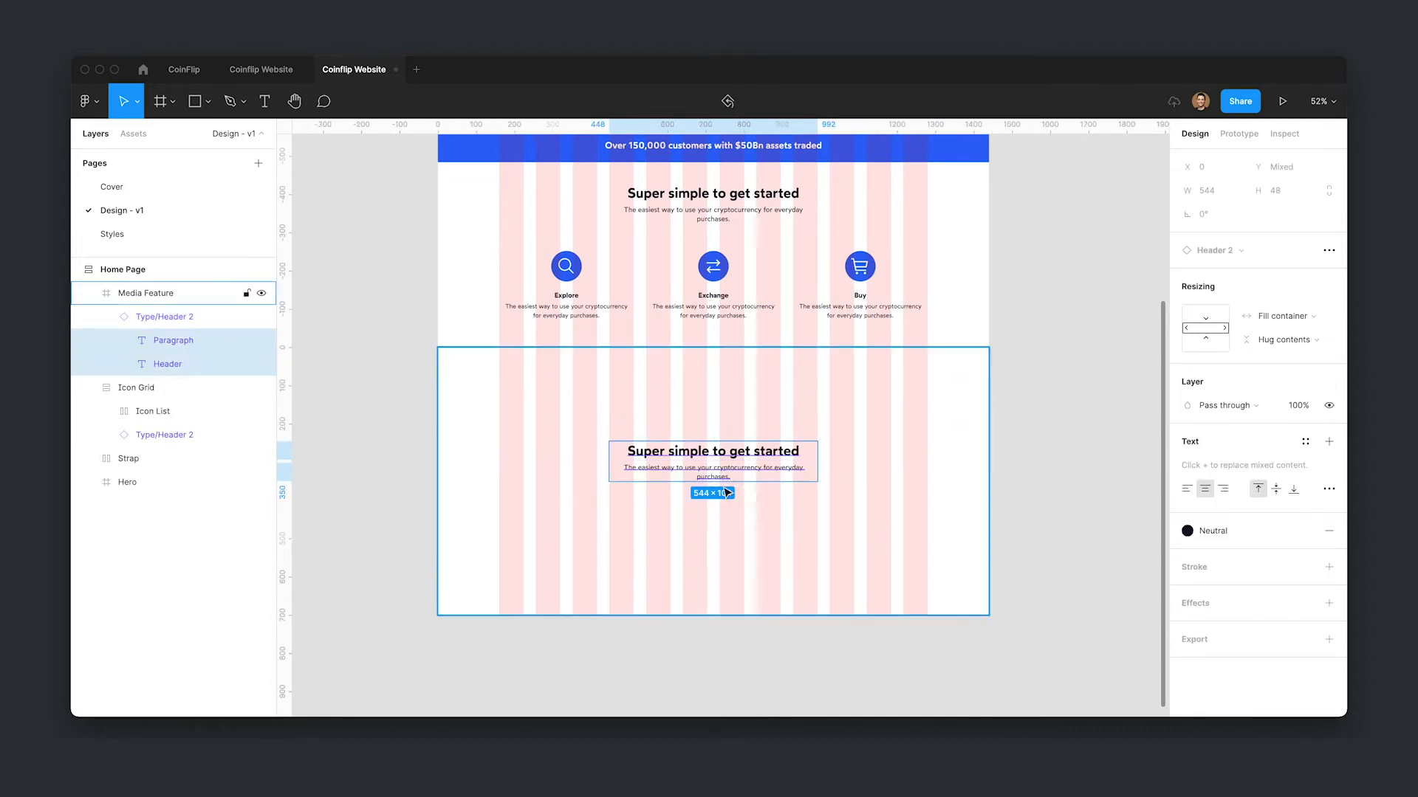
# - Left-align the pasted header text, move it to the right half and centre it vertically in the frame
pyautogui.click(1186, 489)
pyautogui.click(861, 516)
pyautogui.click(667, 464)
pyautogui.moveTo(667, 464); pyautogui.dragTo(776, 463)
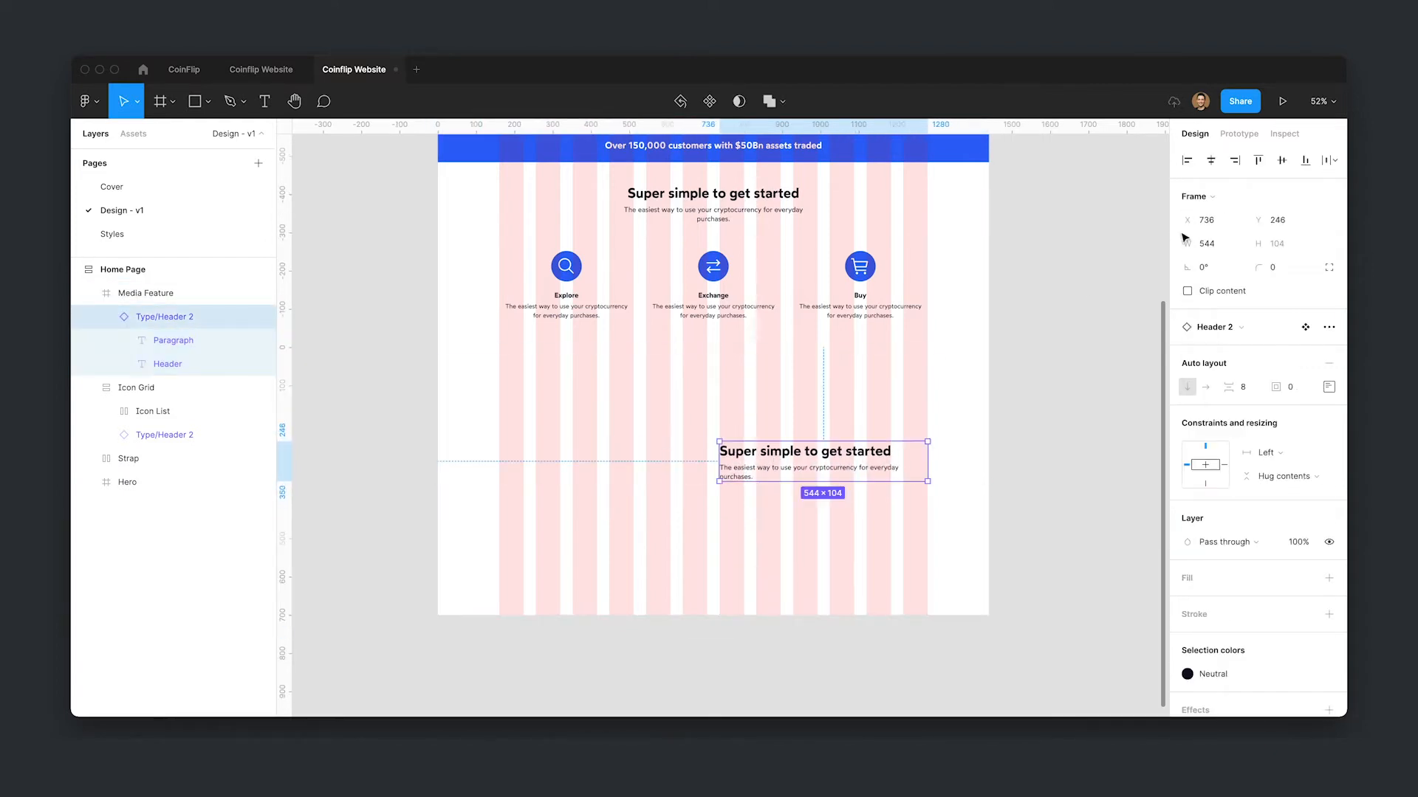
pyautogui.click(1282, 160)
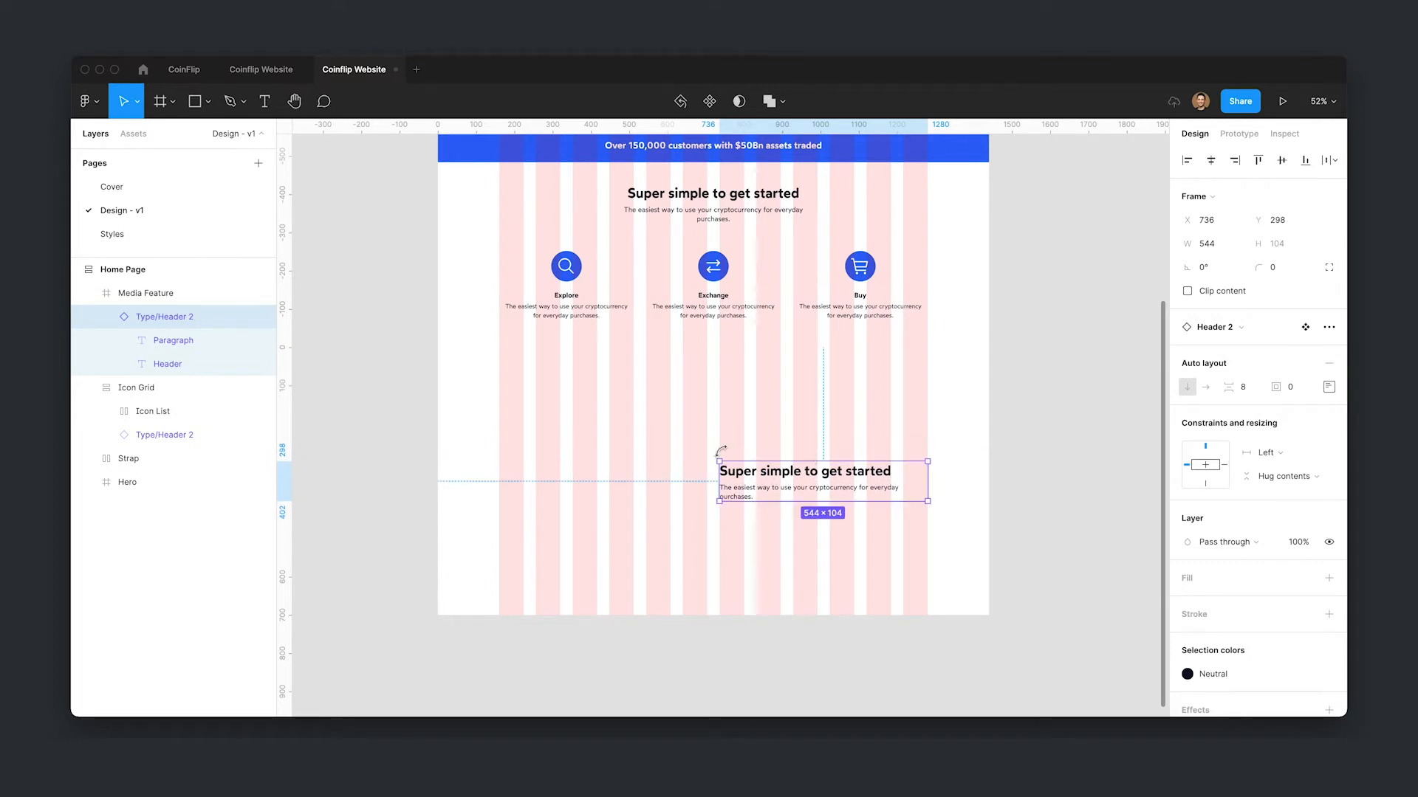
# - Change the pasted header text to "Shop anywhere via is accepted"
pyautogui.scroll(-2, 738, 443)
pyautogui.doubleClick(783, 419)
pyautogui.write('Shop ')
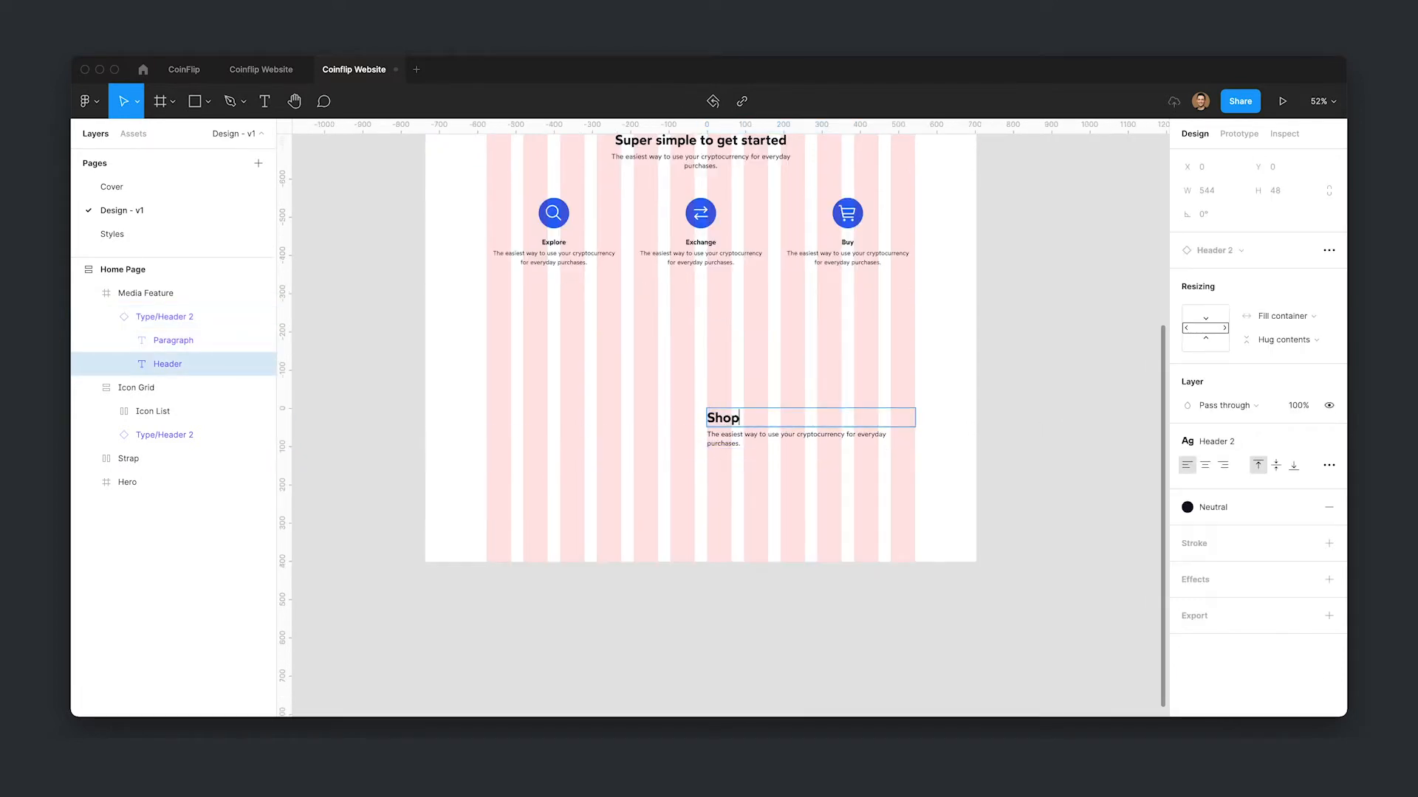
pyautogui.write('anywhere via is accepted')
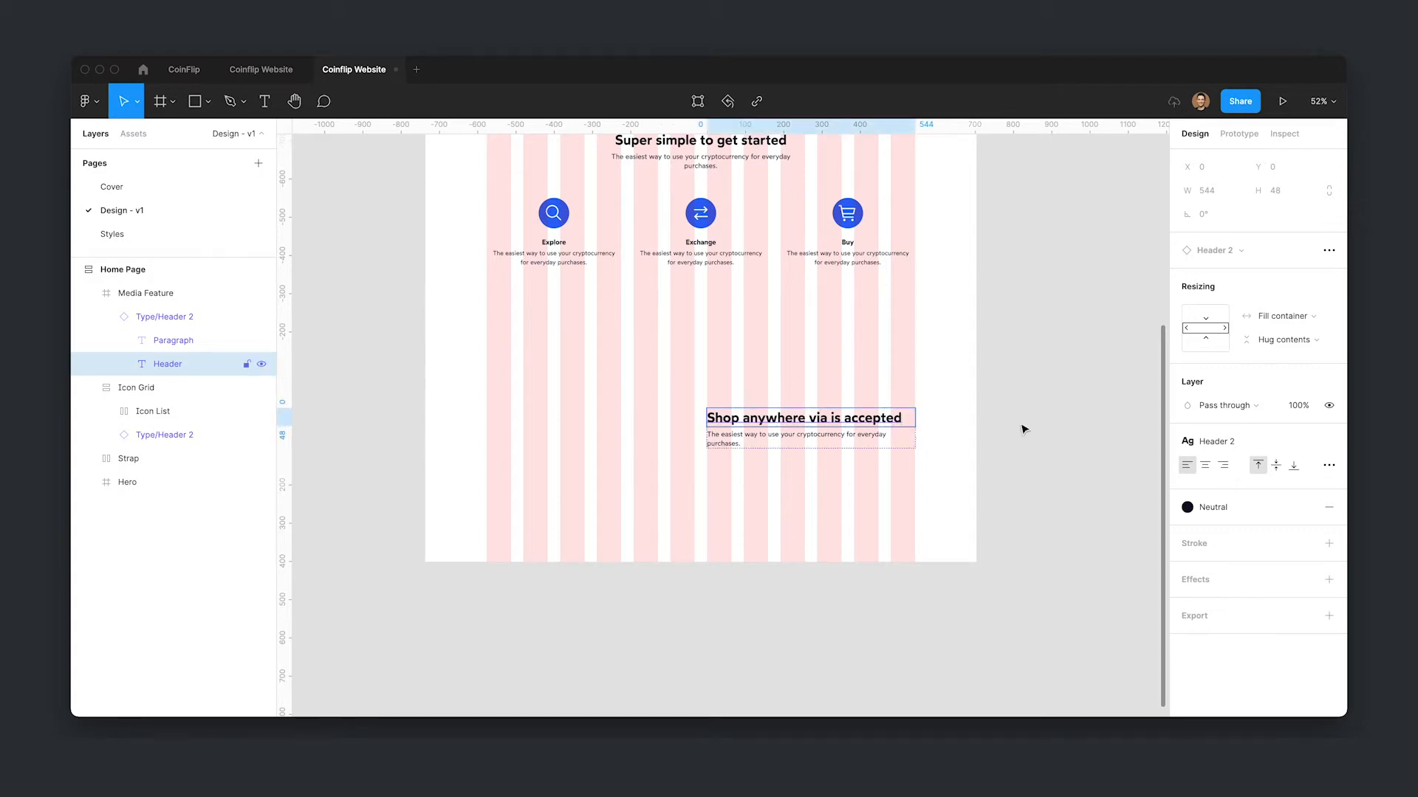
# - Fill the paragraph below the header with 3 sentences of placeholder text using the Lorem ipsum plugin
pyautogui.click(1058, 432)
pyautogui.press('super+slash')
pyautogui.write('lorem')
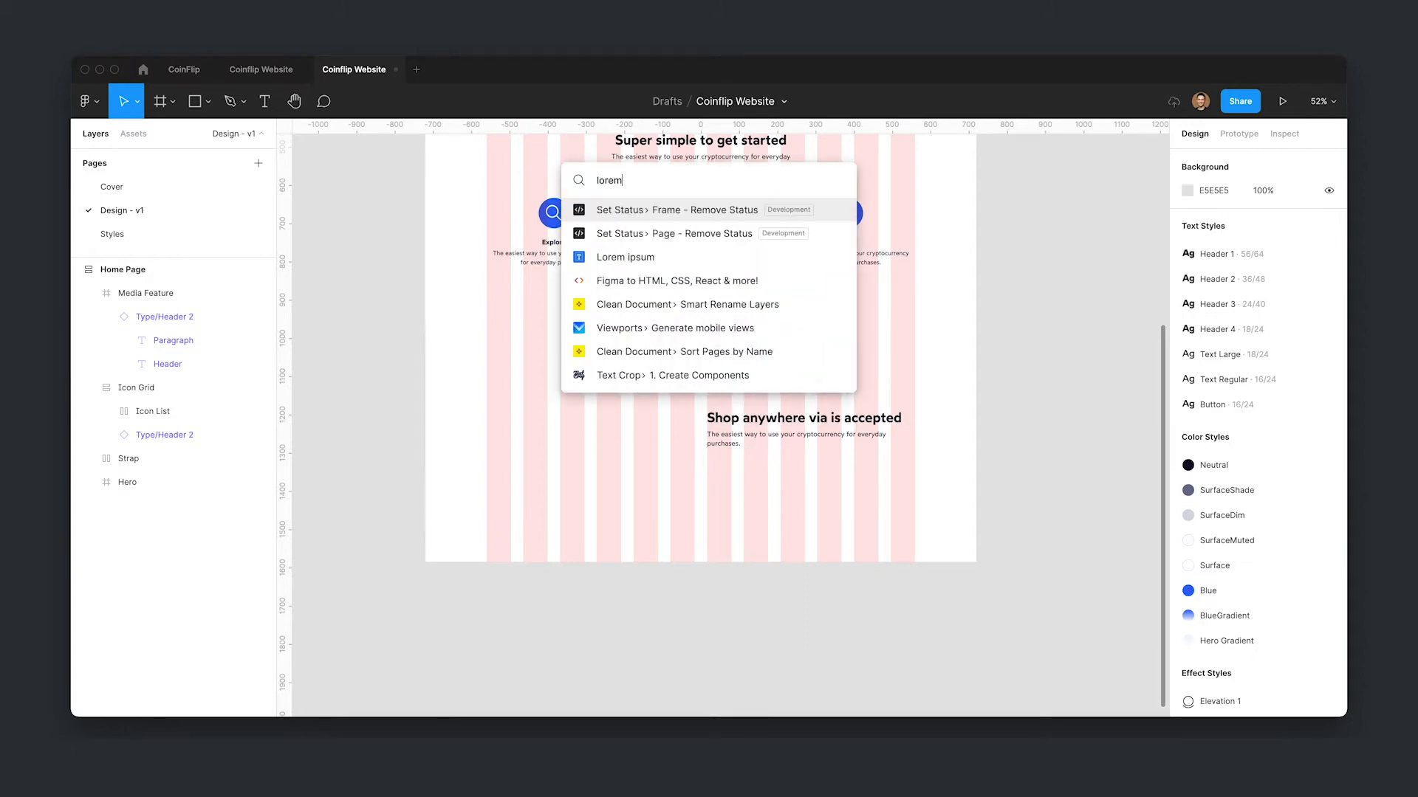
pyautogui.press('Down')
pyautogui.press('Down')
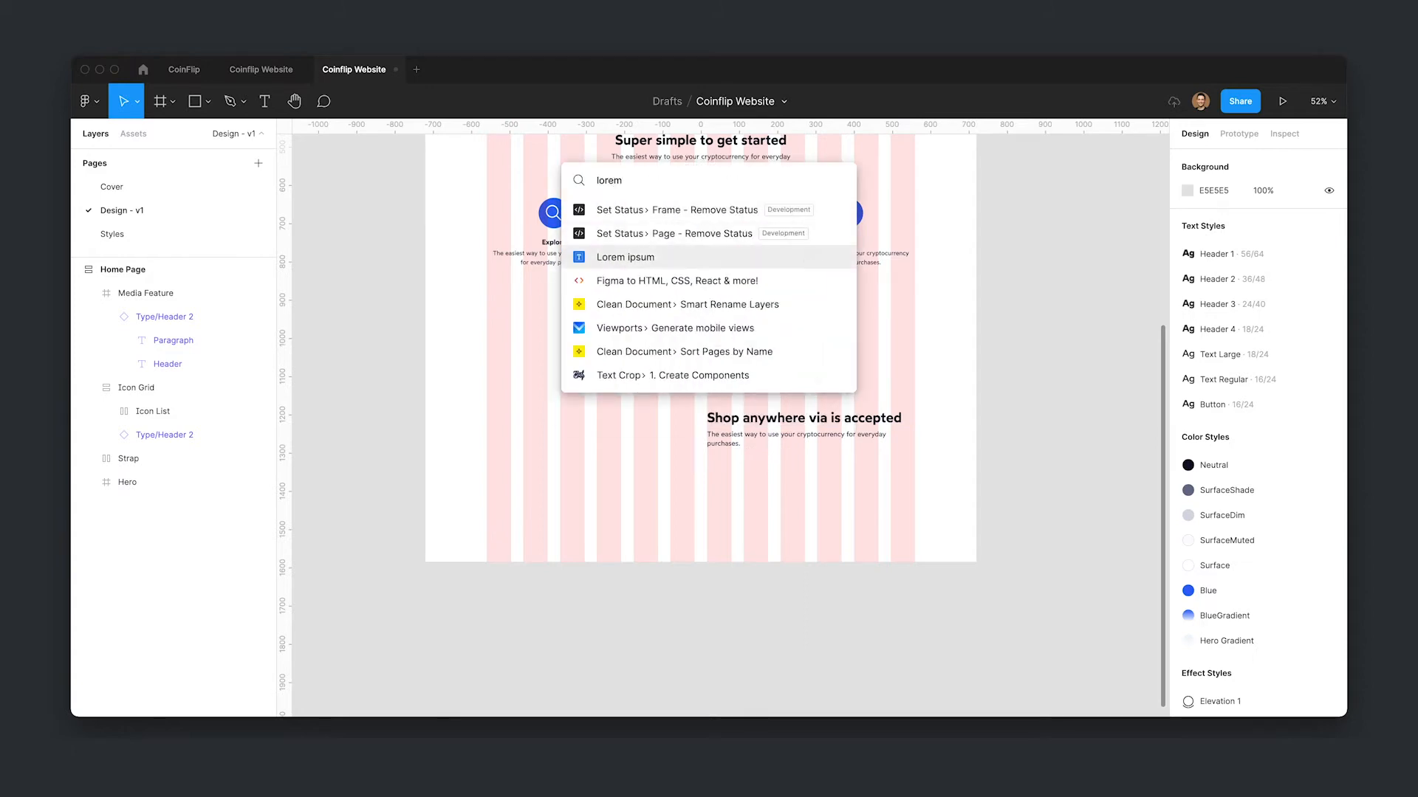
pyautogui.press('Return')
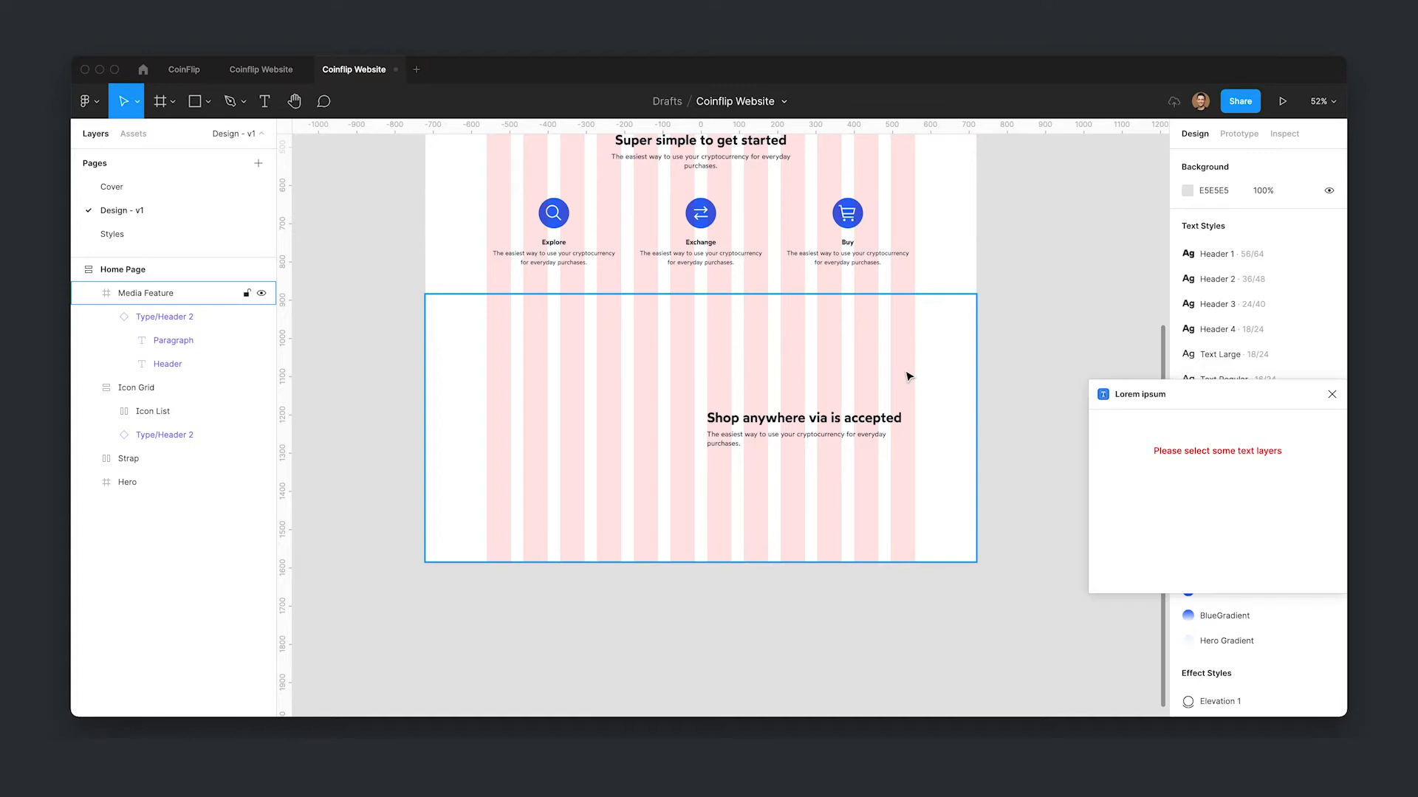
pyautogui.keyDown('super'); pyautogui.click(755, 442); pyautogui.keyUp('super')
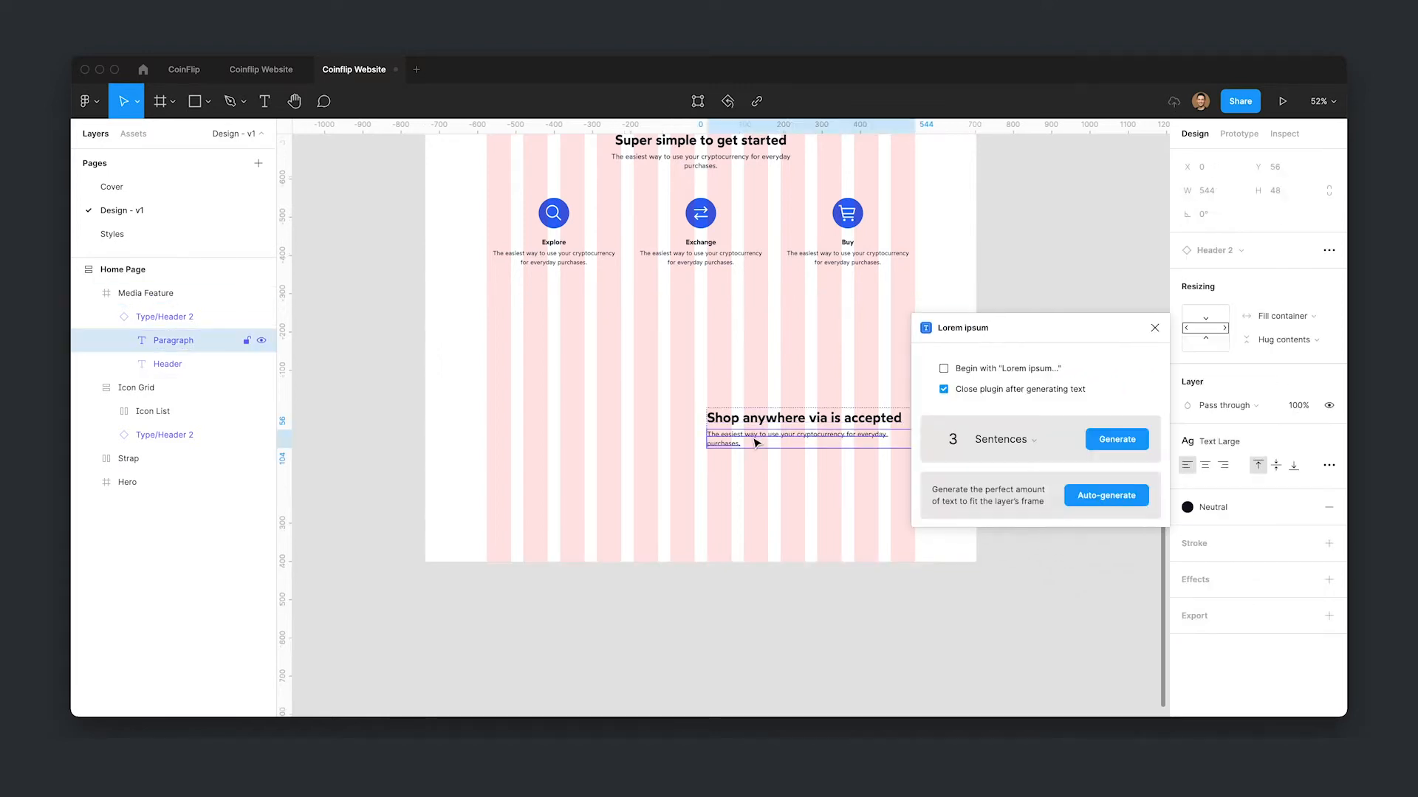
pyautogui.click(959, 439)
pyautogui.click(1107, 440)
pyautogui.click(1041, 477)
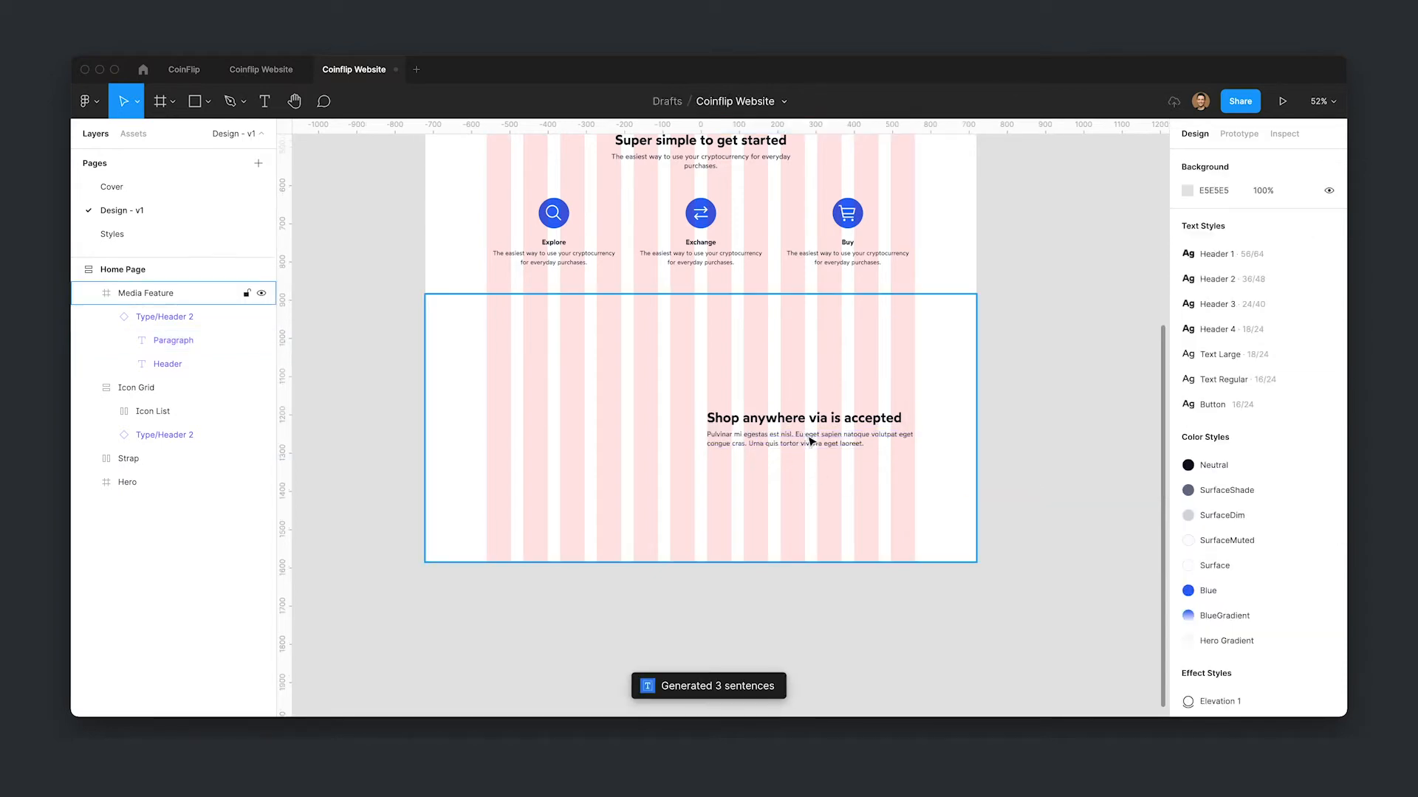
# - Hide the layout grids
pyautogui.click(810, 442)
pyautogui.click(850, 492)
pyautogui.scroll(-3, 602, 563)
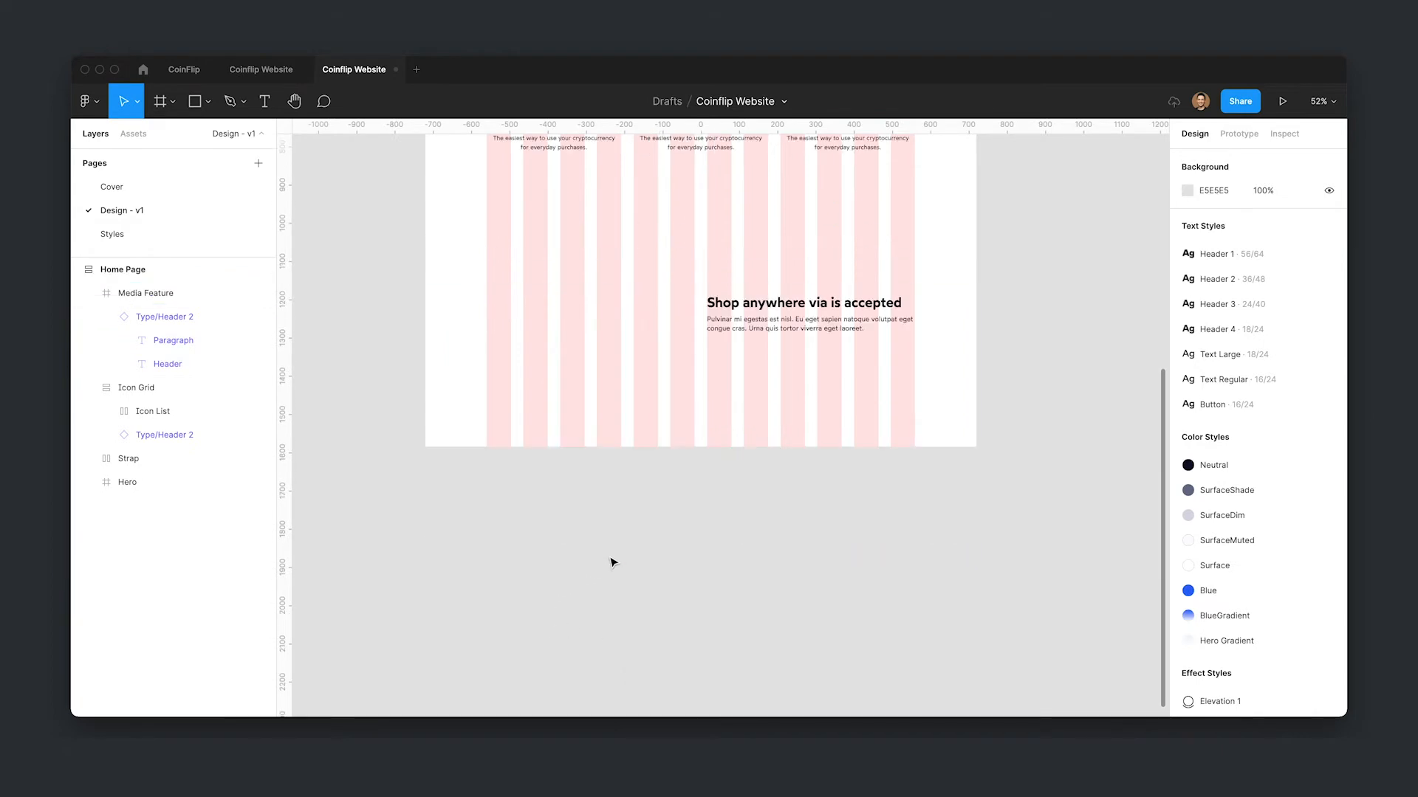
pyautogui.hotkey('ctrl', 'g')
pyautogui.scroll(1, 635, 569)
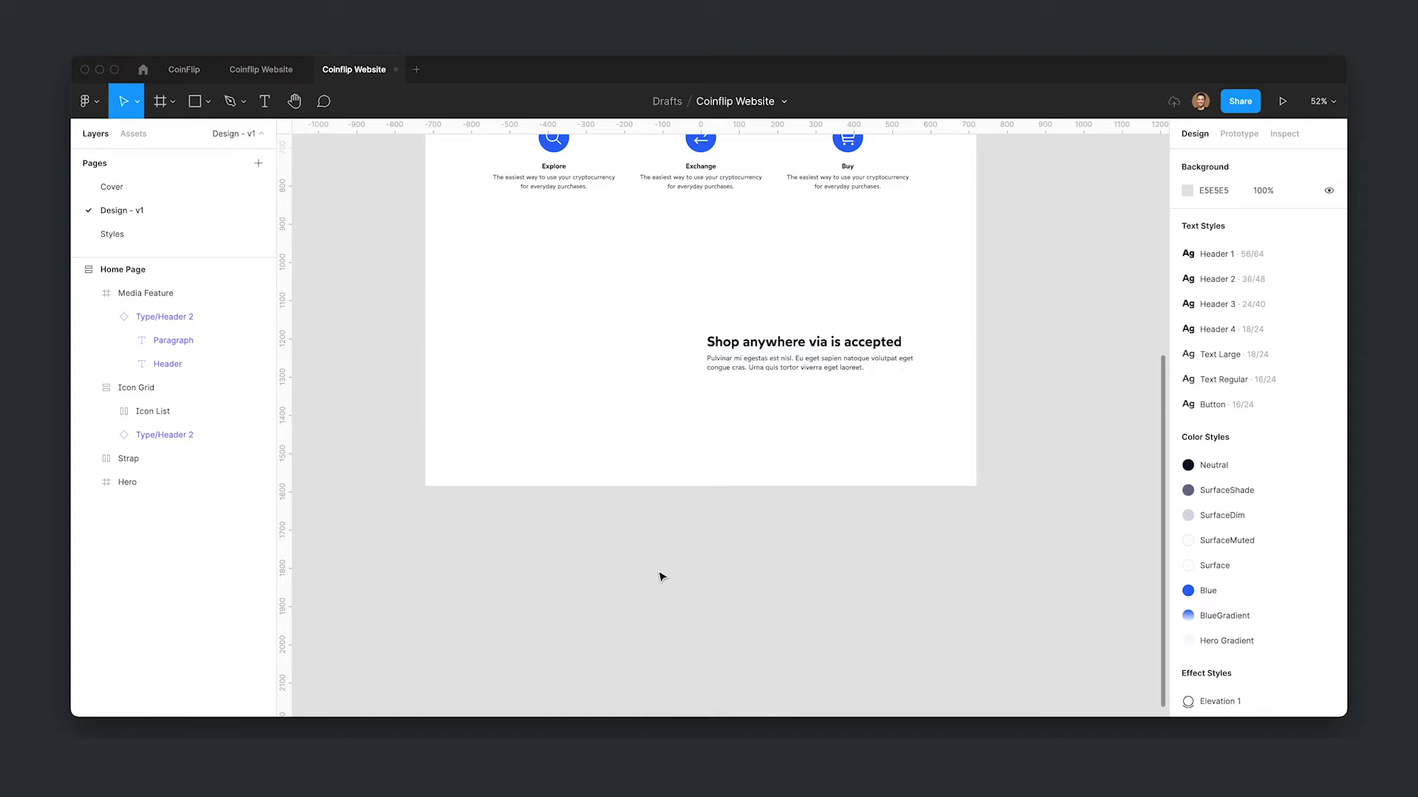
# - Draw a new frame about 544 × 339 below the page
pyautogui.press('f')
pyautogui.moveTo(479, 527); pyautogui.dragTo(689, 660)
pyautogui.scroll(-2, 664, 333)
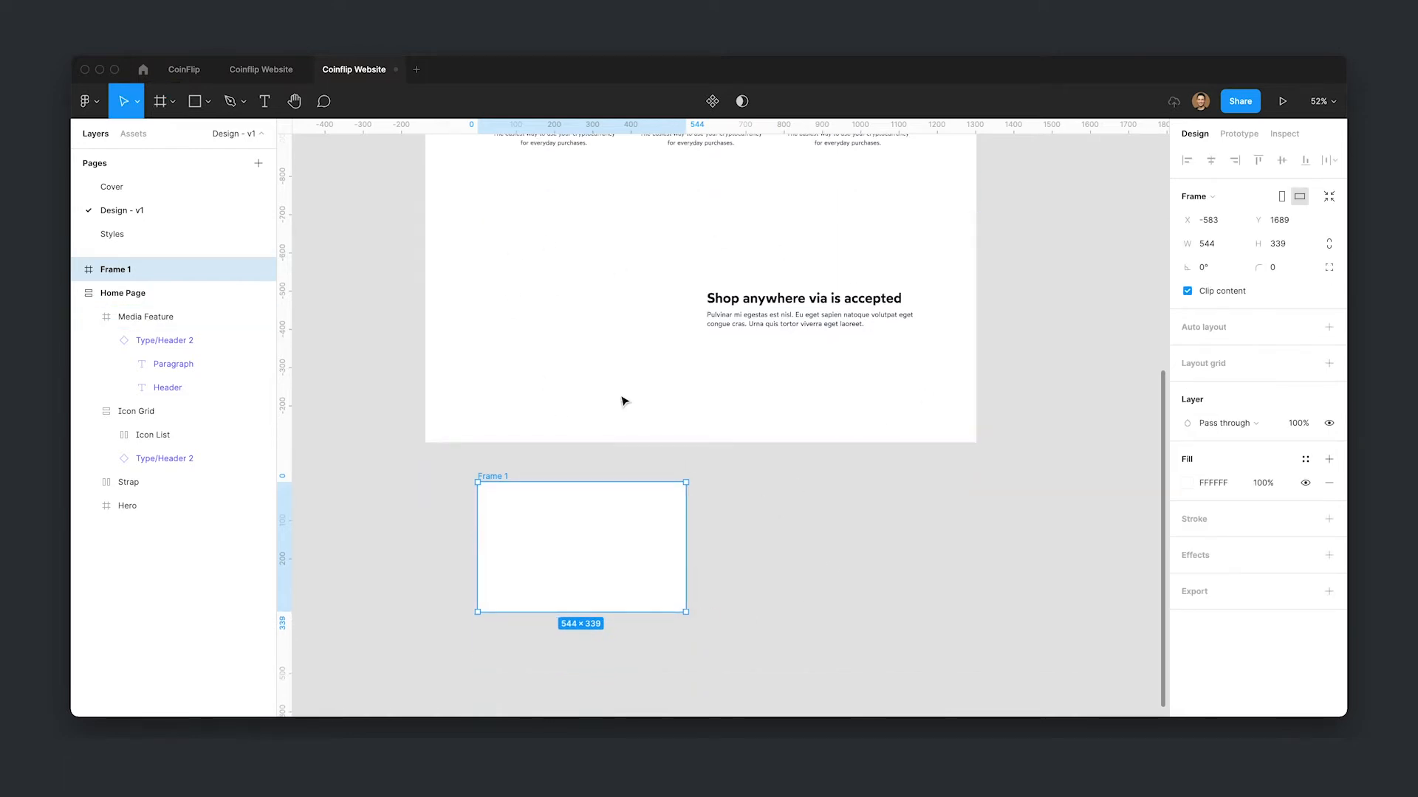
# - Resize the new frame to 400 × 300 and lock its aspect ratio
pyautogui.click(1214, 243)
pyautogui.write('400')
pyautogui.press('Tab')
pyautogui.write('300')
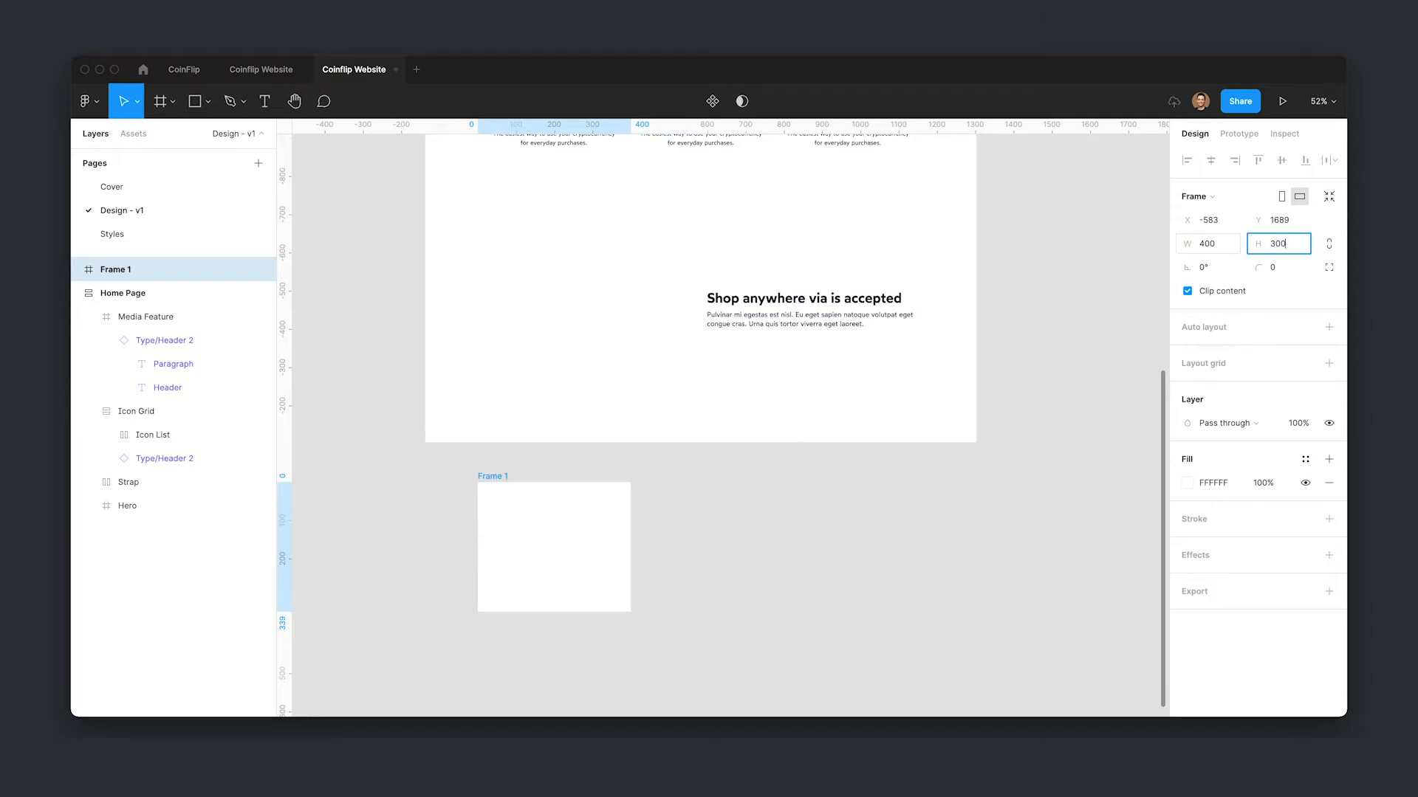
pyautogui.press('Return')
pyautogui.click(1329, 243)
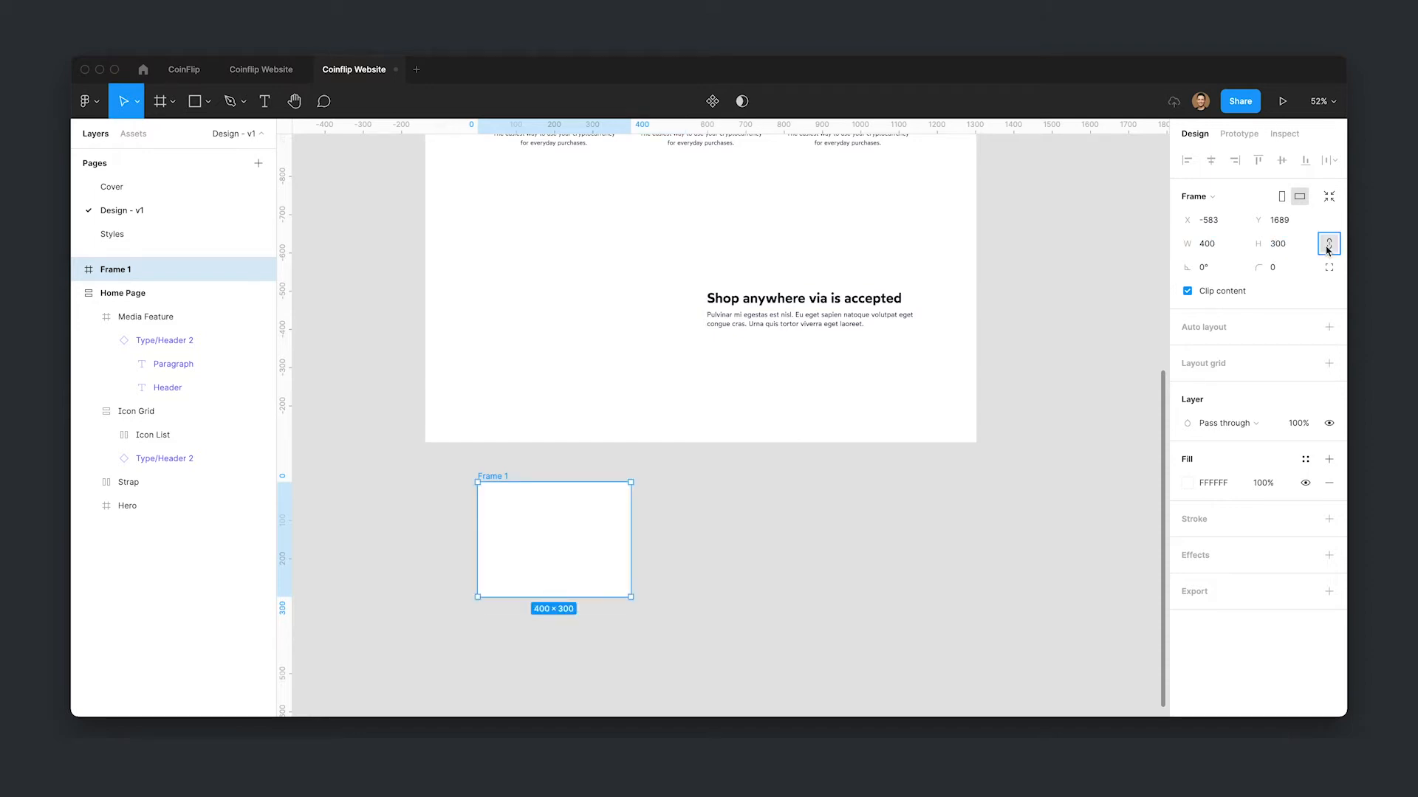
# - Move the frame into the Media Feature section and snap it to the layout grid at x 160, y 200
pyautogui.moveTo(585, 536); pyautogui.dragTo(586, 299)
pyautogui.scroll(2, 715, 411)
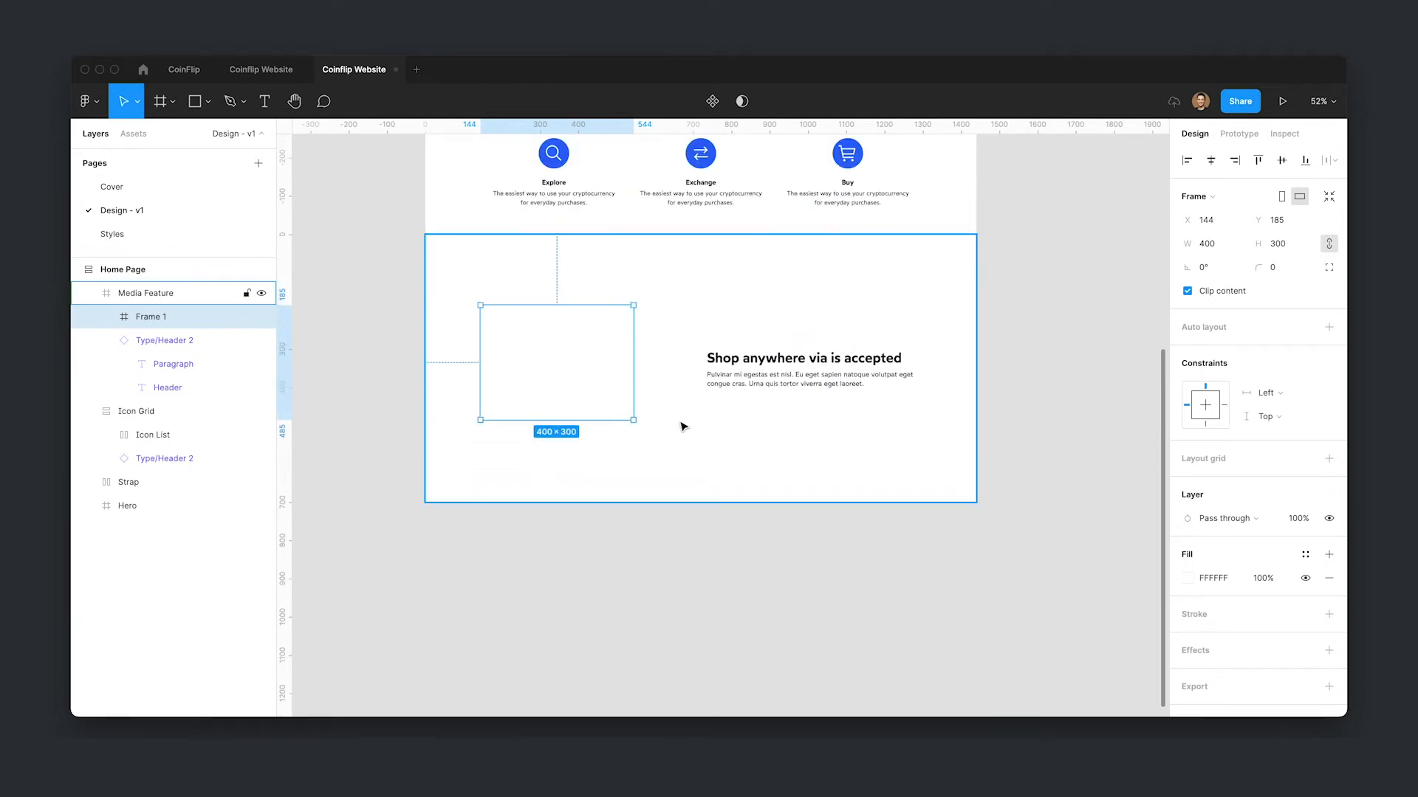
pyautogui.hotkey('ctrl', 'g')
pyautogui.scroll(1, 642, 437)
pyautogui.moveTo(539, 401); pyautogui.dragTo(545, 406)
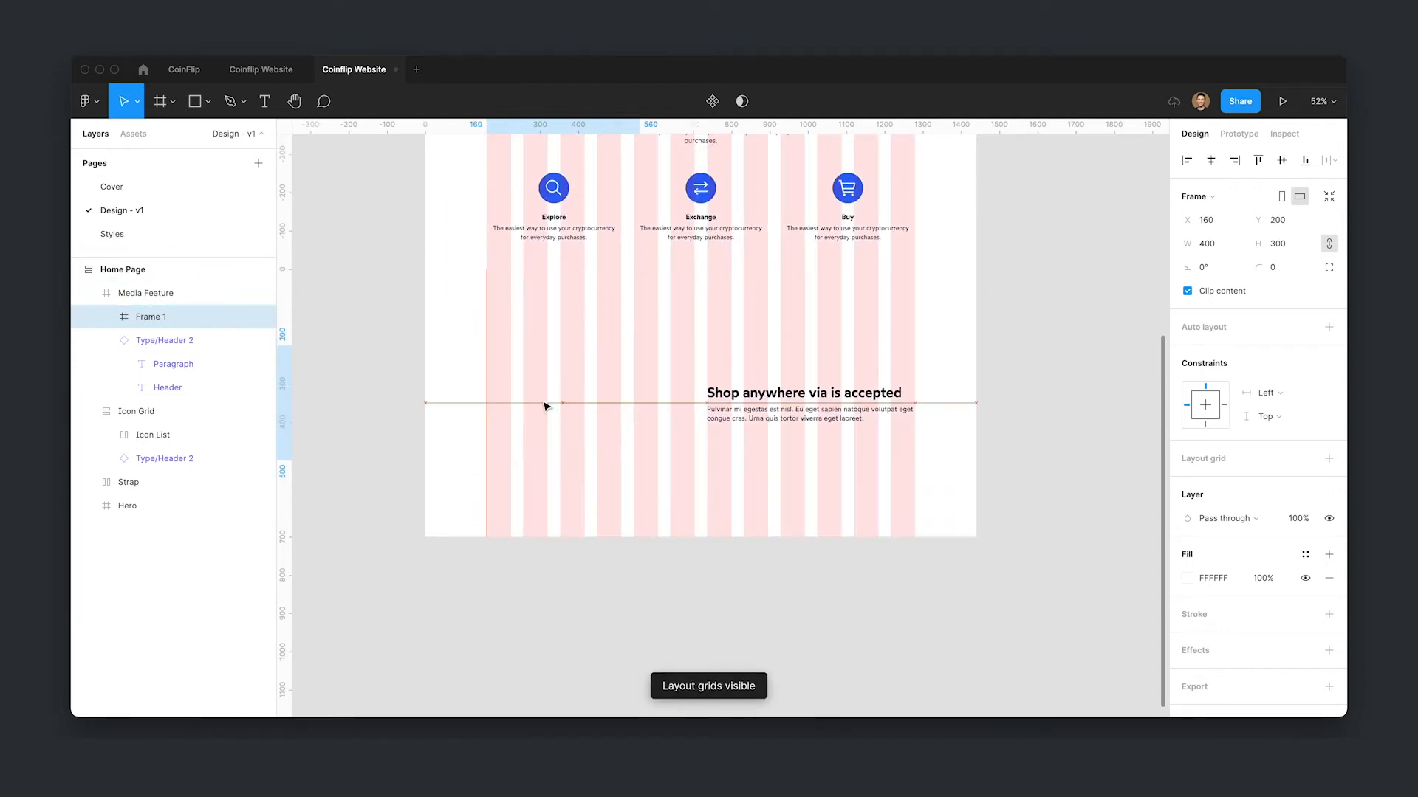
# - Scale the frame proportionally to 448 × 336 and centre it vertically in the section
pyautogui.press('k')
pyautogui.moveTo(640, 460); pyautogui.dragTo(657, 420)
pyautogui.scroll(3, 876, 583)
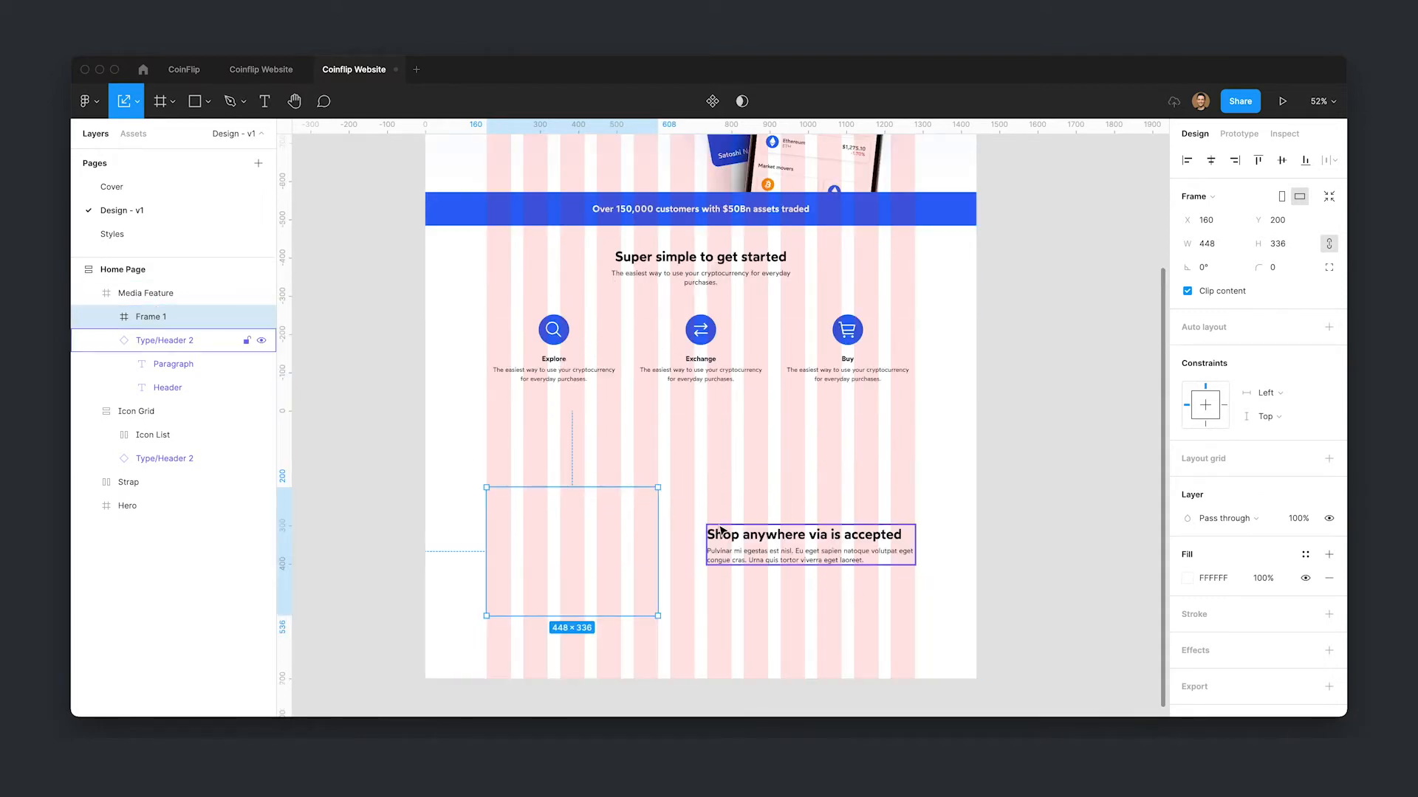
pyautogui.click(1280, 161)
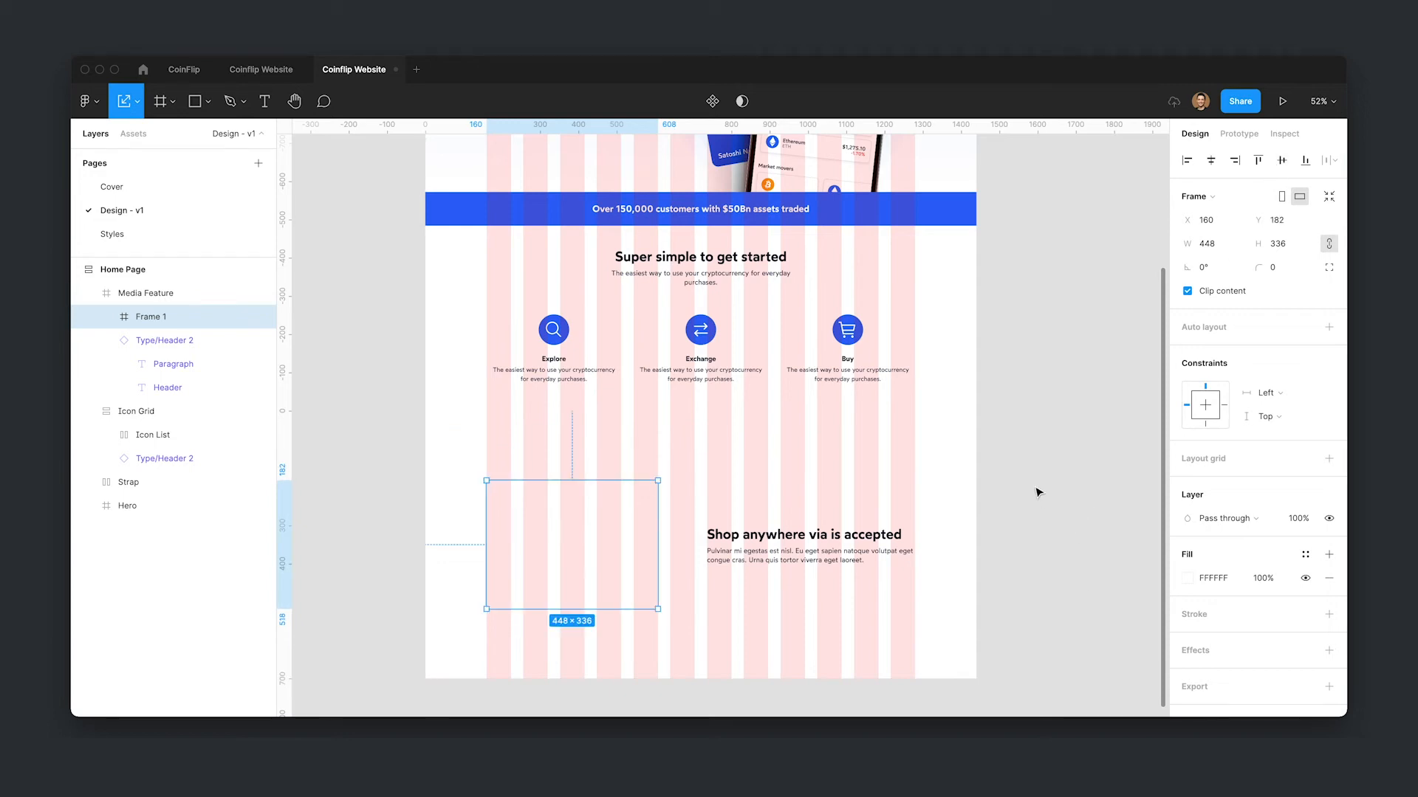
# - Set the frame's fill to the Blue color style
pyautogui.scroll(-3, 1038, 492)
pyautogui.click(1303, 555)
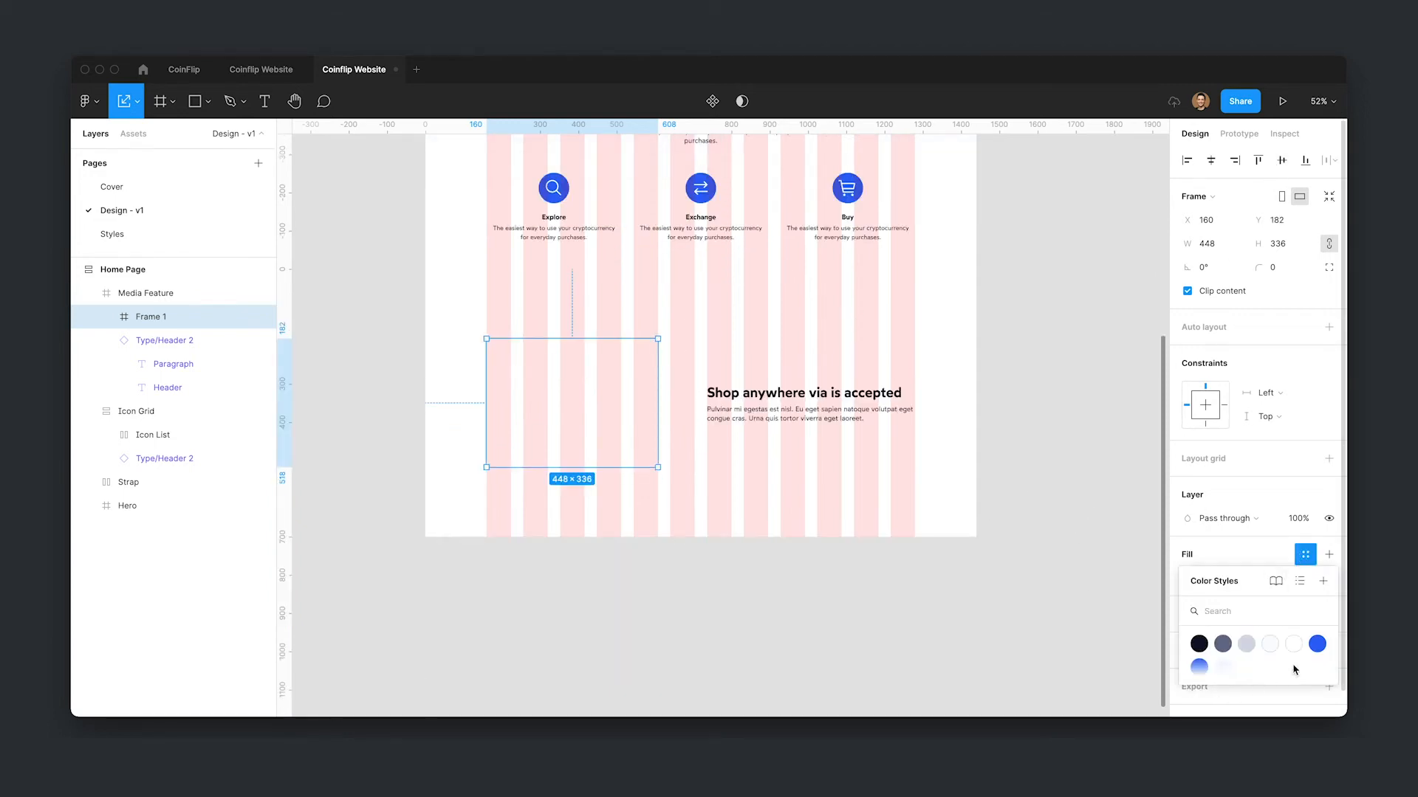
pyautogui.click(1253, 653)
pyautogui.click(1234, 552)
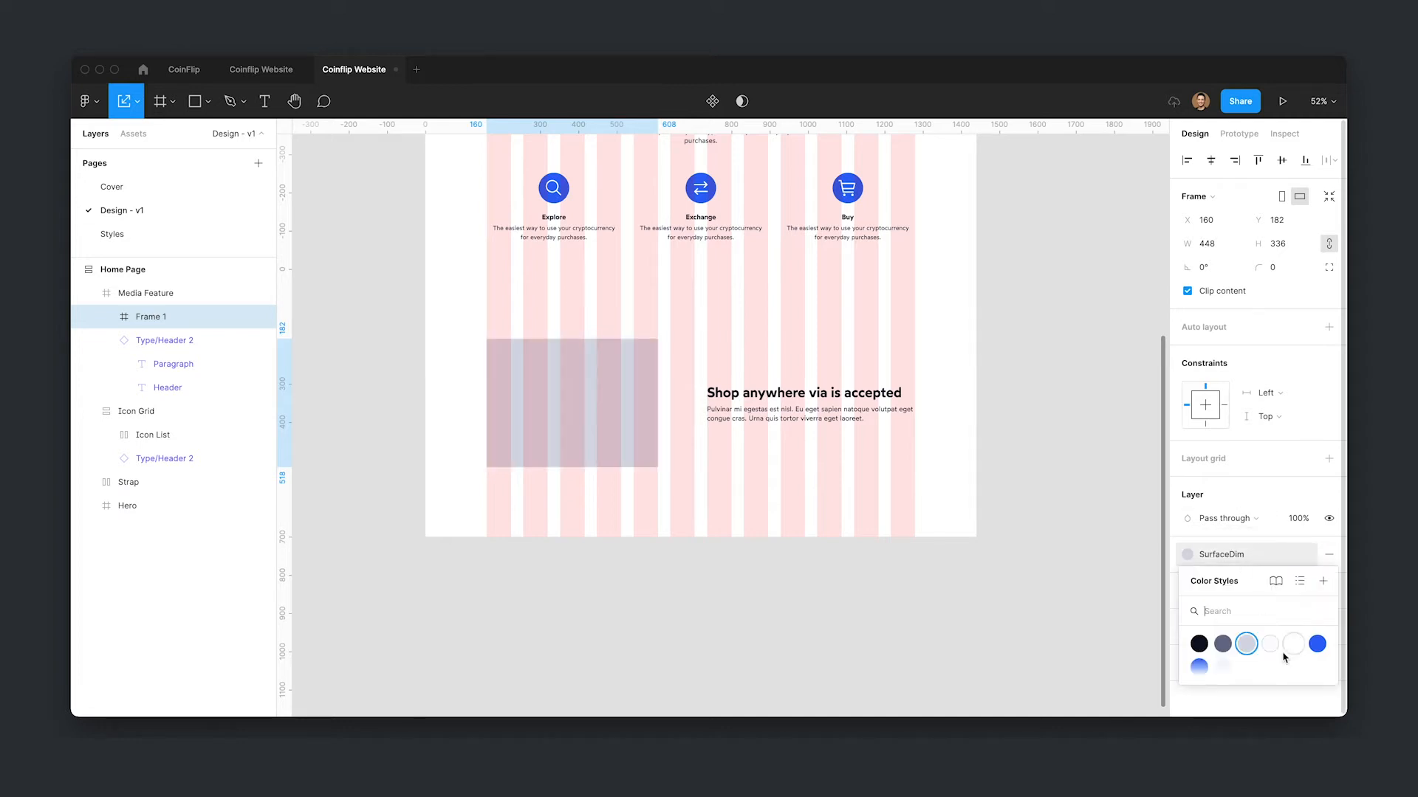
pyautogui.click(1270, 645)
pyautogui.click(1304, 555)
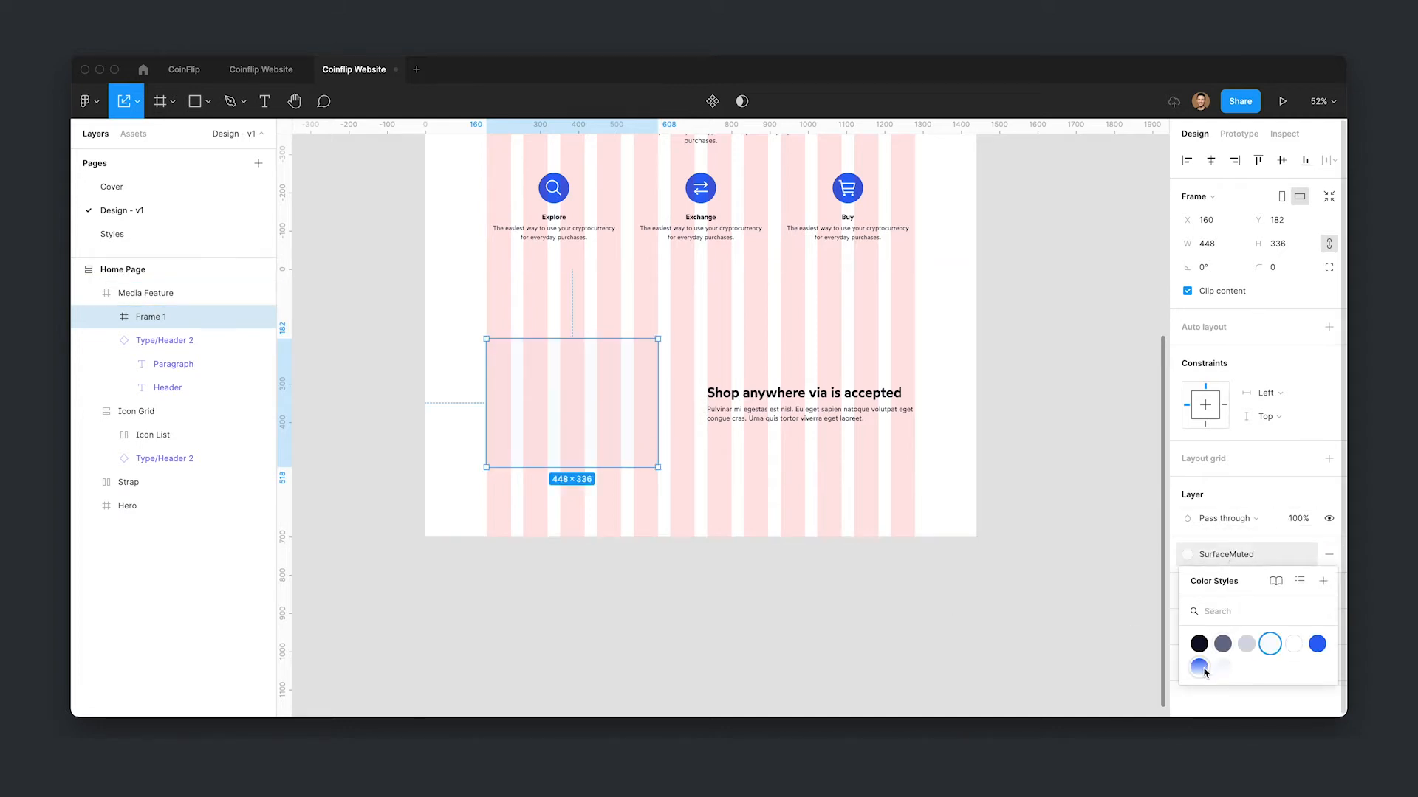
pyautogui.click(1316, 646)
# - Hide the layout grids and select the Media Feature frame
pyautogui.click(1011, 629)
pyautogui.hotkey('ctrl', 'g')
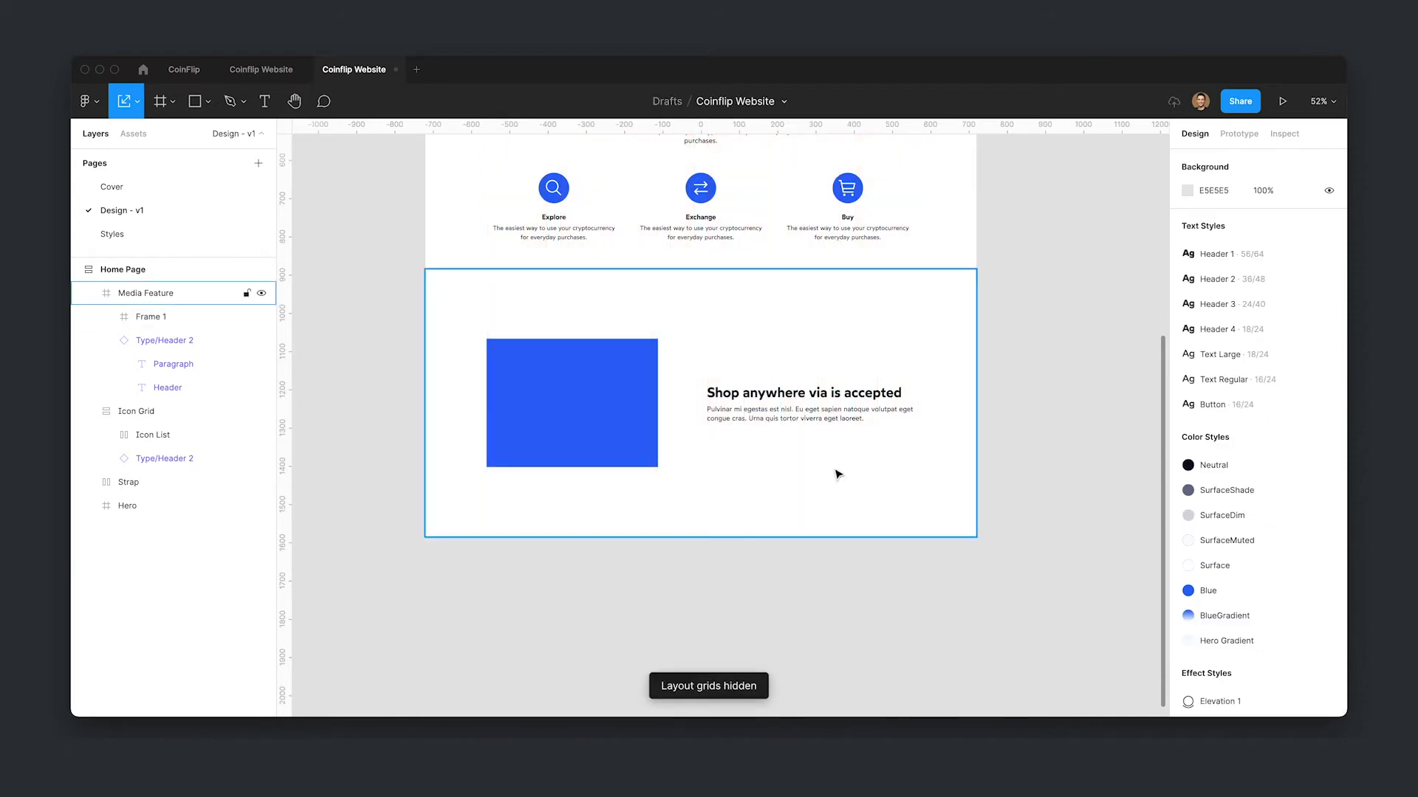
pyautogui.scroll(3, 1050, 475)
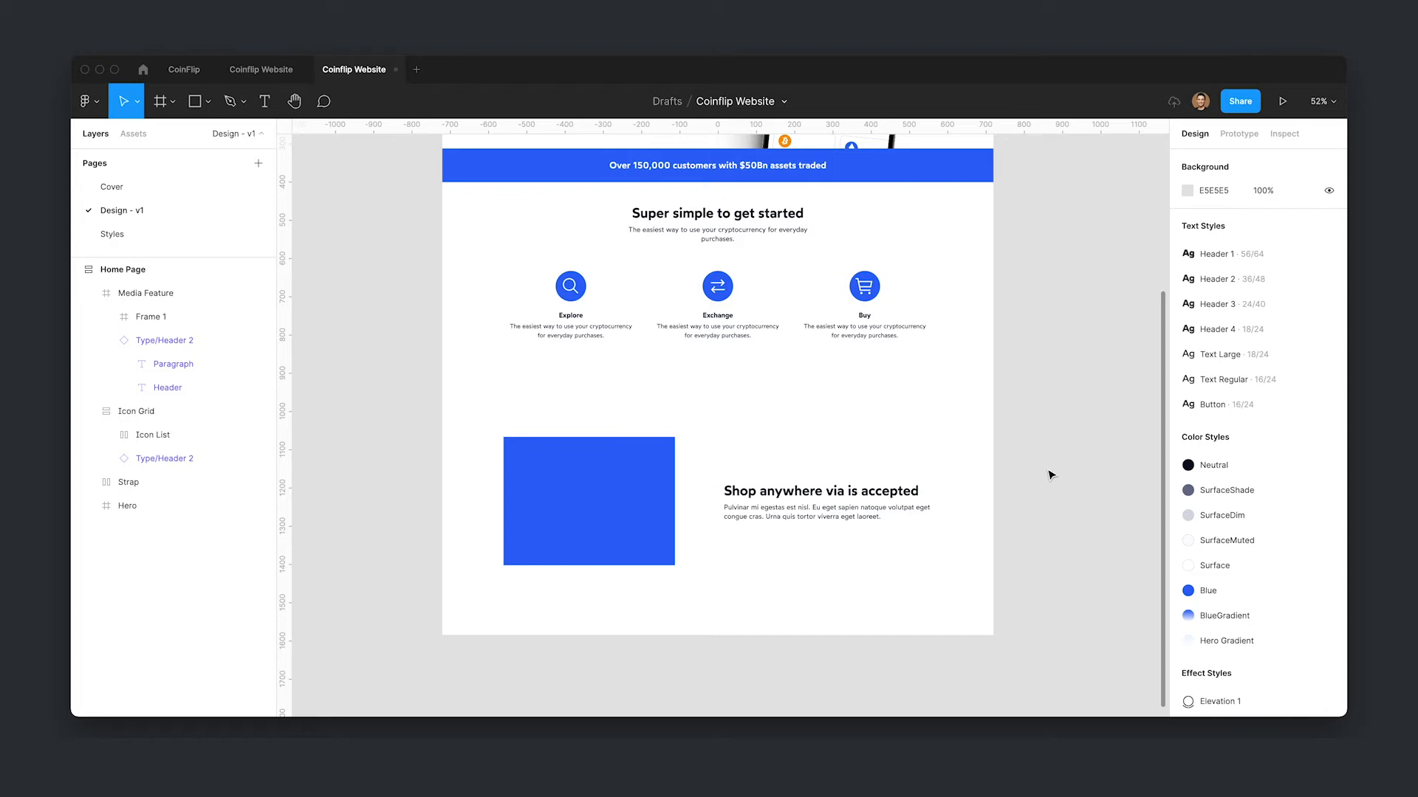
pyautogui.click(655, 497)
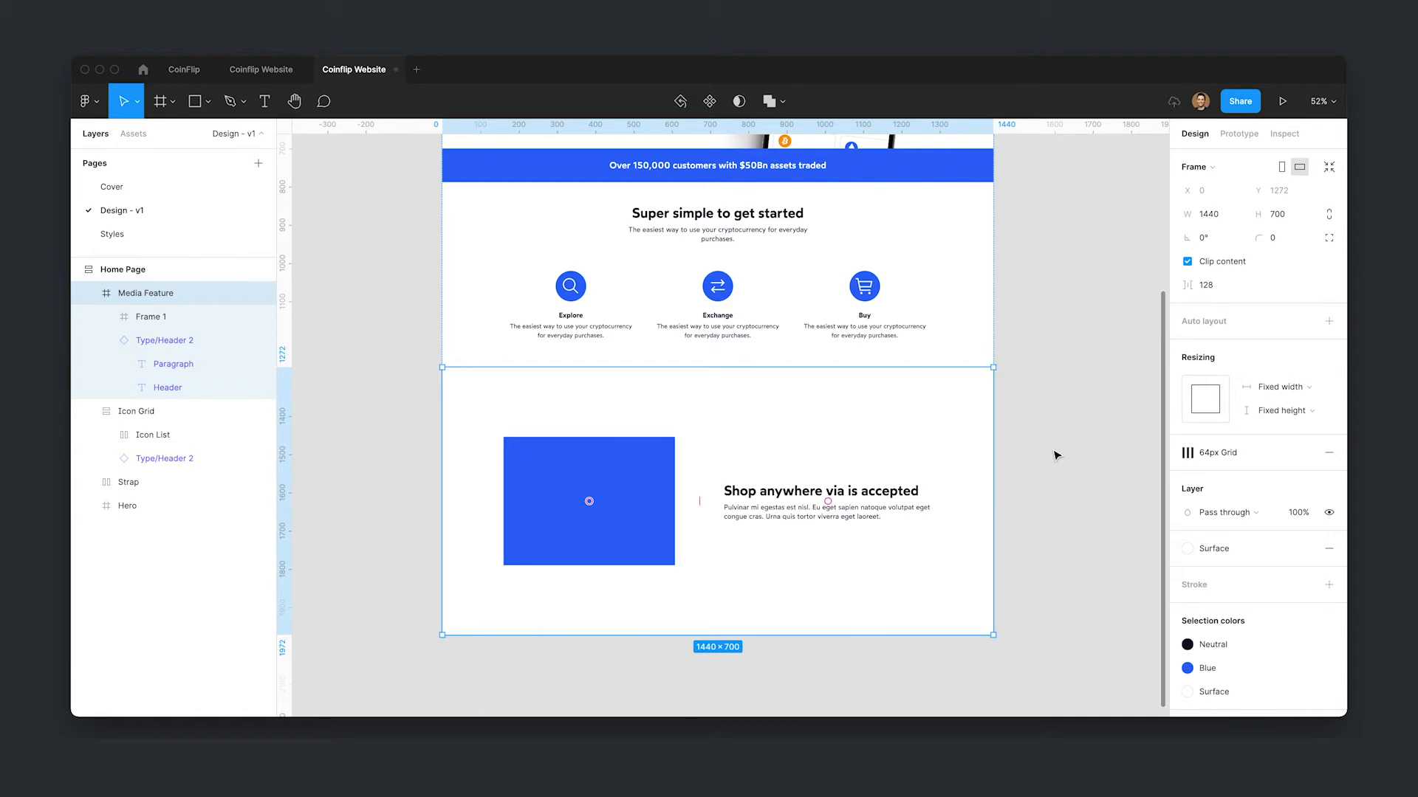
# - Add auto layout to the Media Feature frame with 80 top and bottom padding and centred alignment
pyautogui.hotkey('shift', 'a')
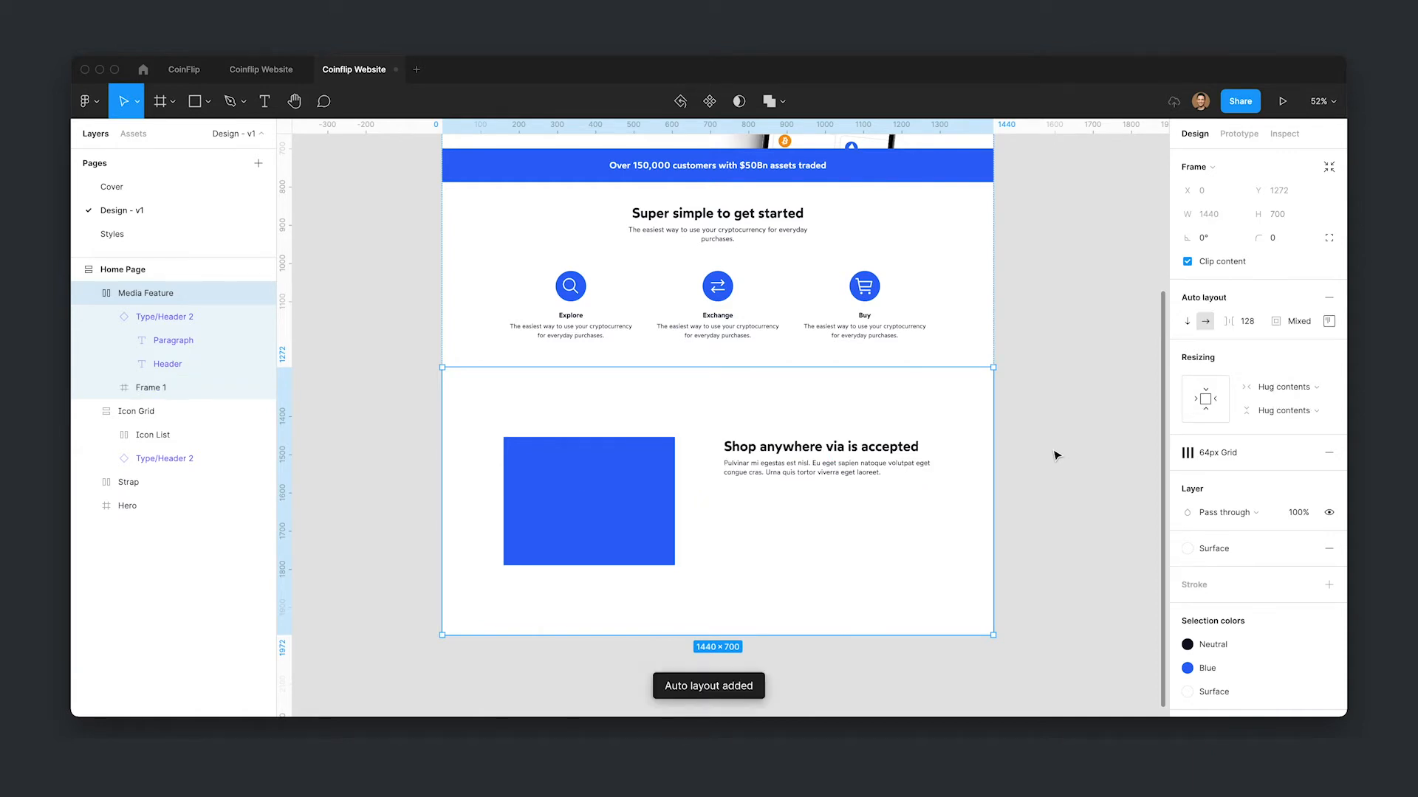
pyautogui.click(1329, 320)
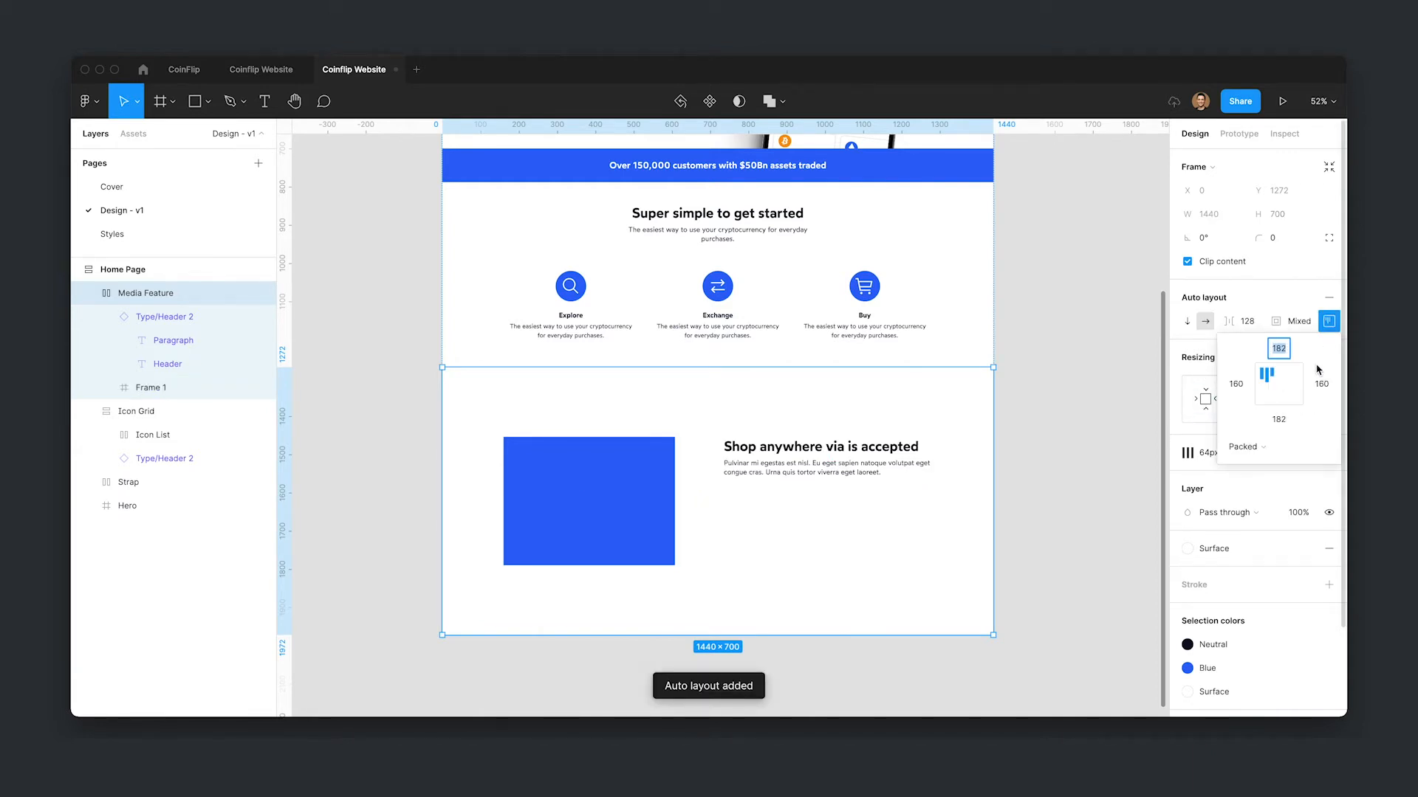
pyautogui.write('80')
pyautogui.press('Tab')
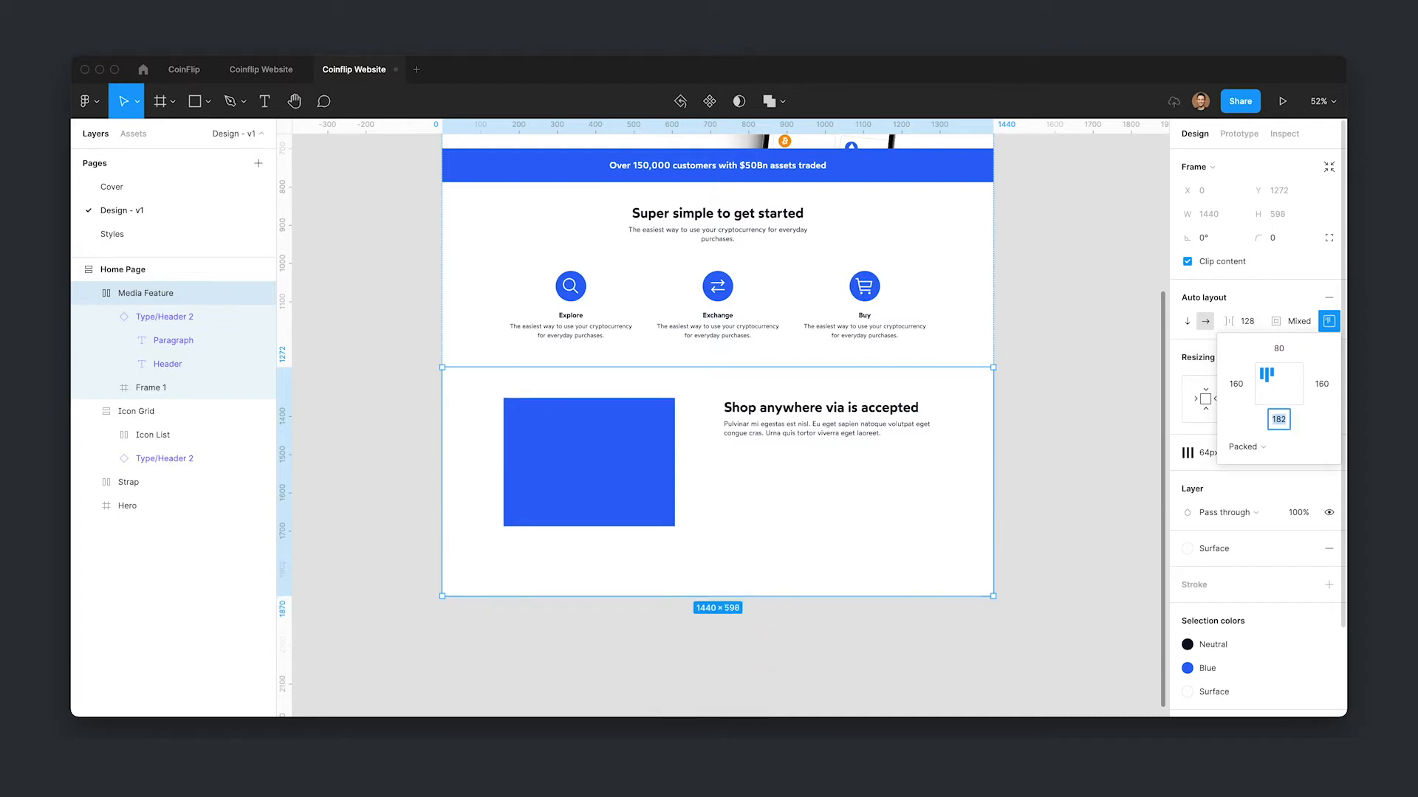
pyautogui.write('80')
pyautogui.press('Return')
pyautogui.click(1279, 383)
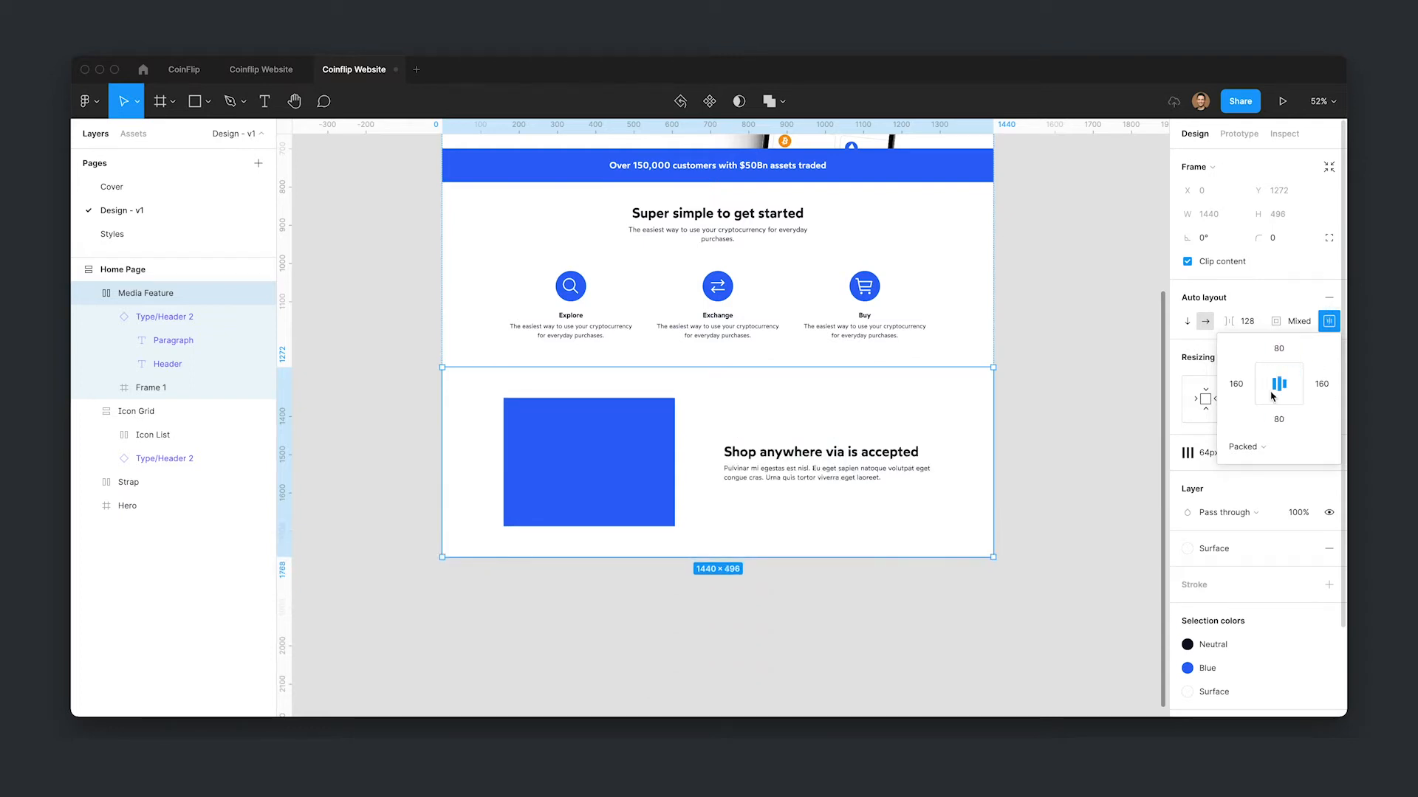
# - Remove the auto layout from the Media Feature frame, keeping its new height
pyautogui.click(1328, 296)
pyautogui.click(1328, 297)
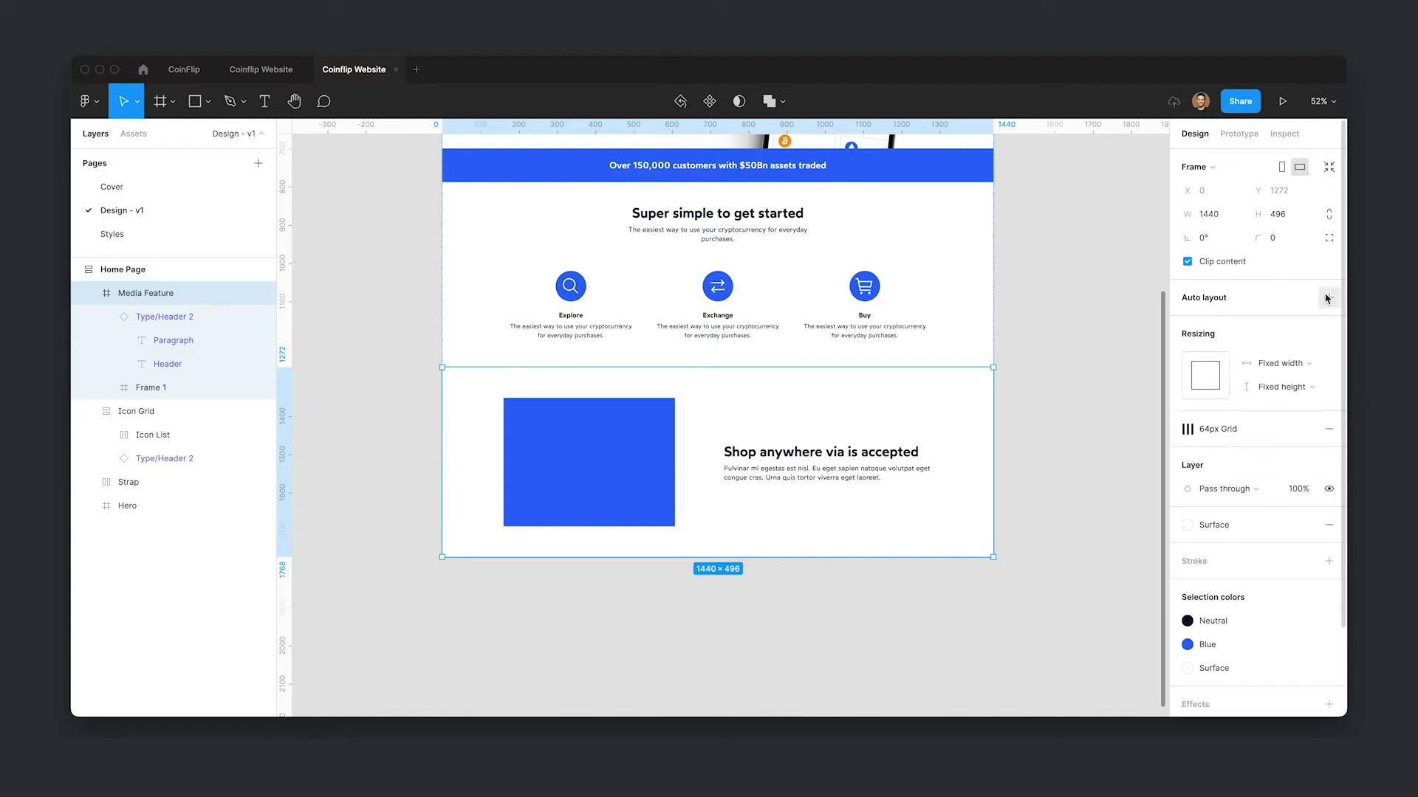
pyautogui.scroll(2, 1074, 302)
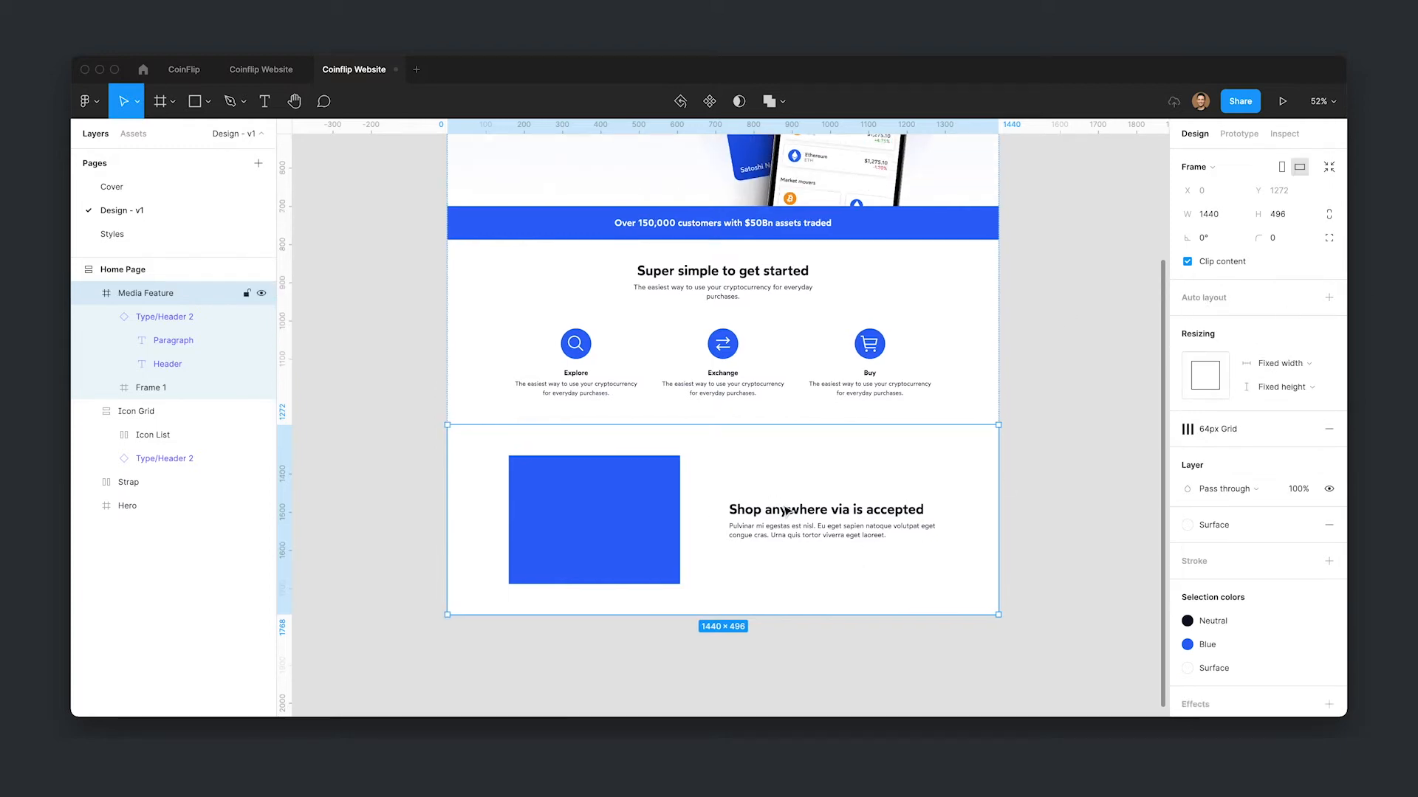
pyautogui.scroll(-1, 1108, 400)
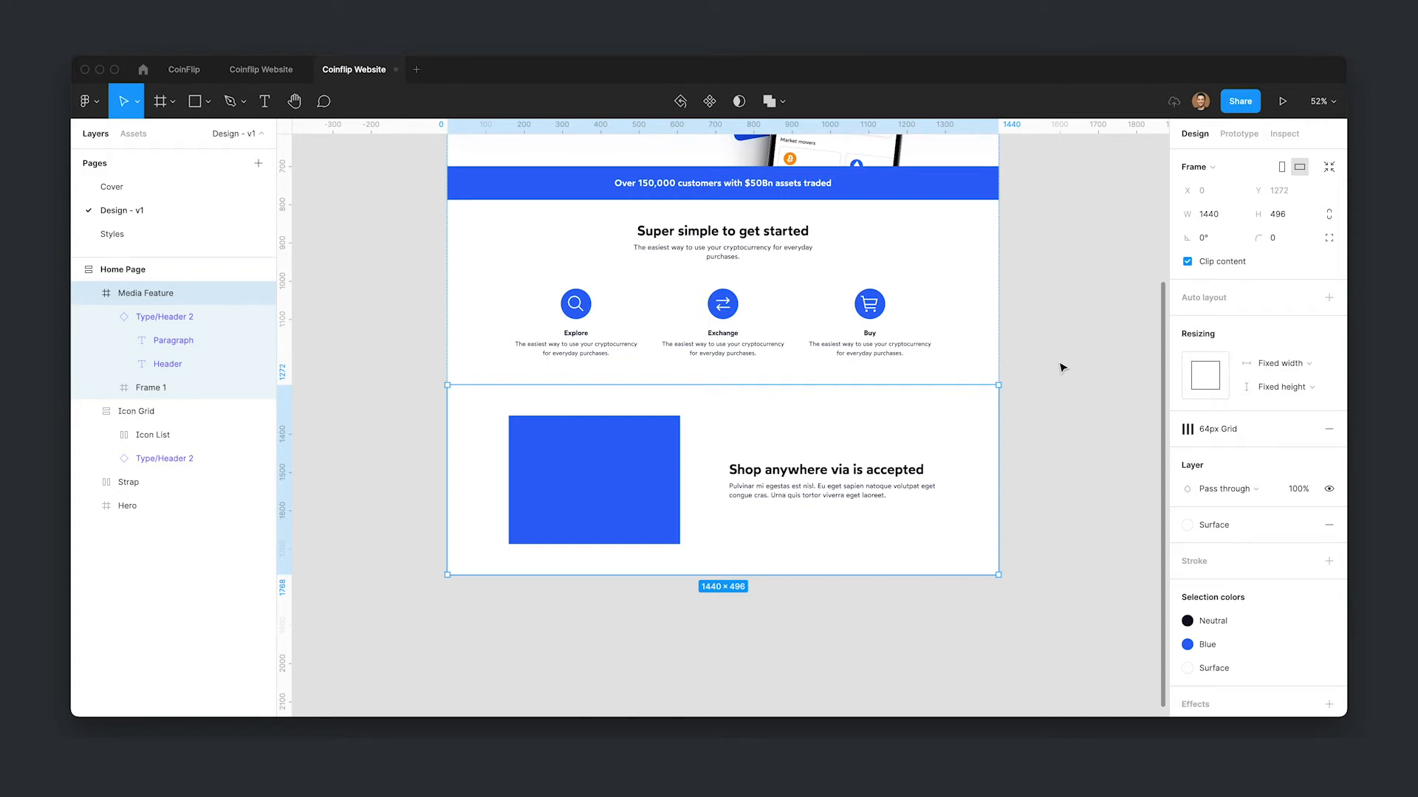
# - Duplicate the Media Feature section and apply centred auto layout to the copy
pyautogui.press('super+d')
pyautogui.scroll(-4, 1061, 325)
pyautogui.scroll(2, 1055, 355)
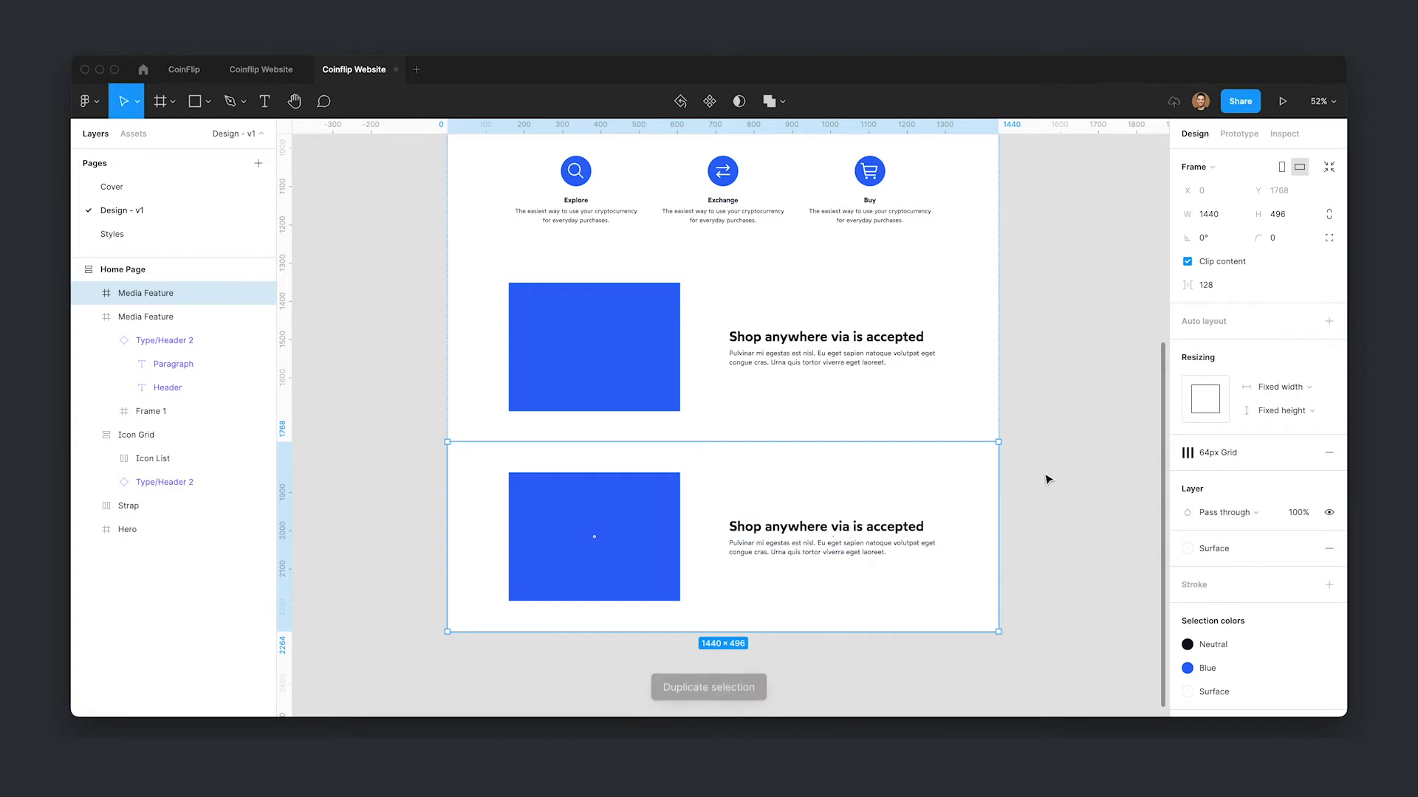
pyautogui.hotkey('shift', 'a')
pyautogui.click(1329, 321)
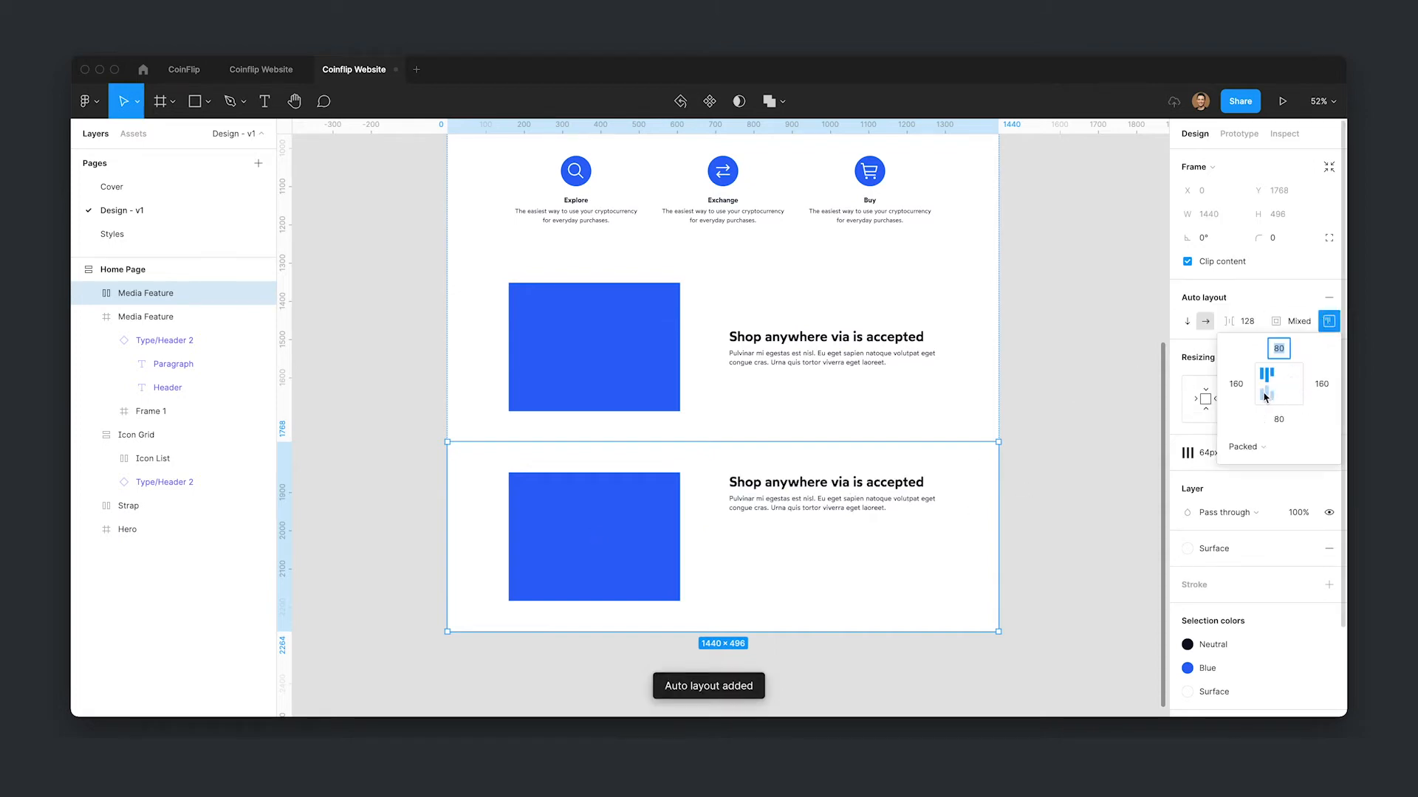
pyautogui.click(1266, 399)
pyautogui.click(1266, 383)
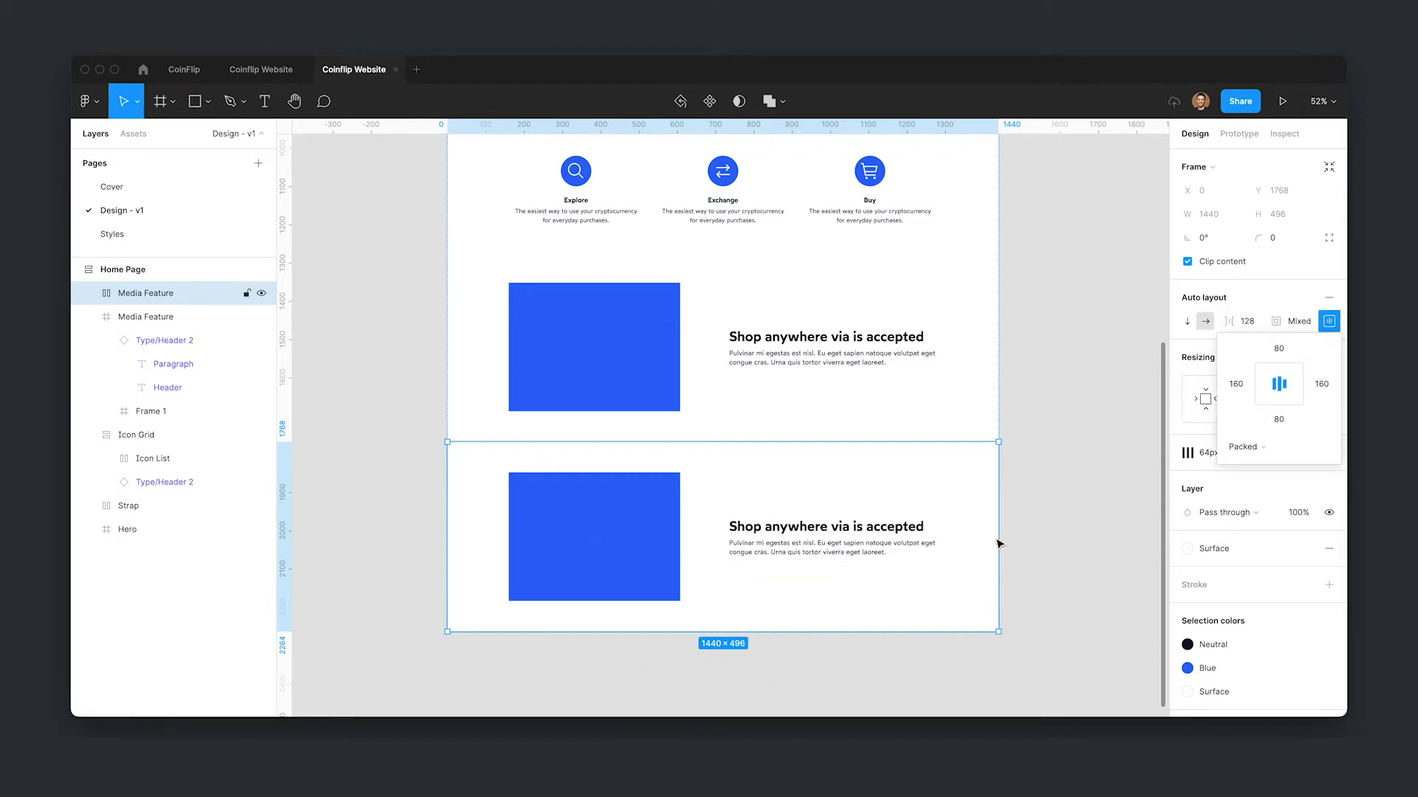
# - Move the copy's text group before its image frame, then remove the copy's auto layout
pyautogui.click(862, 547)
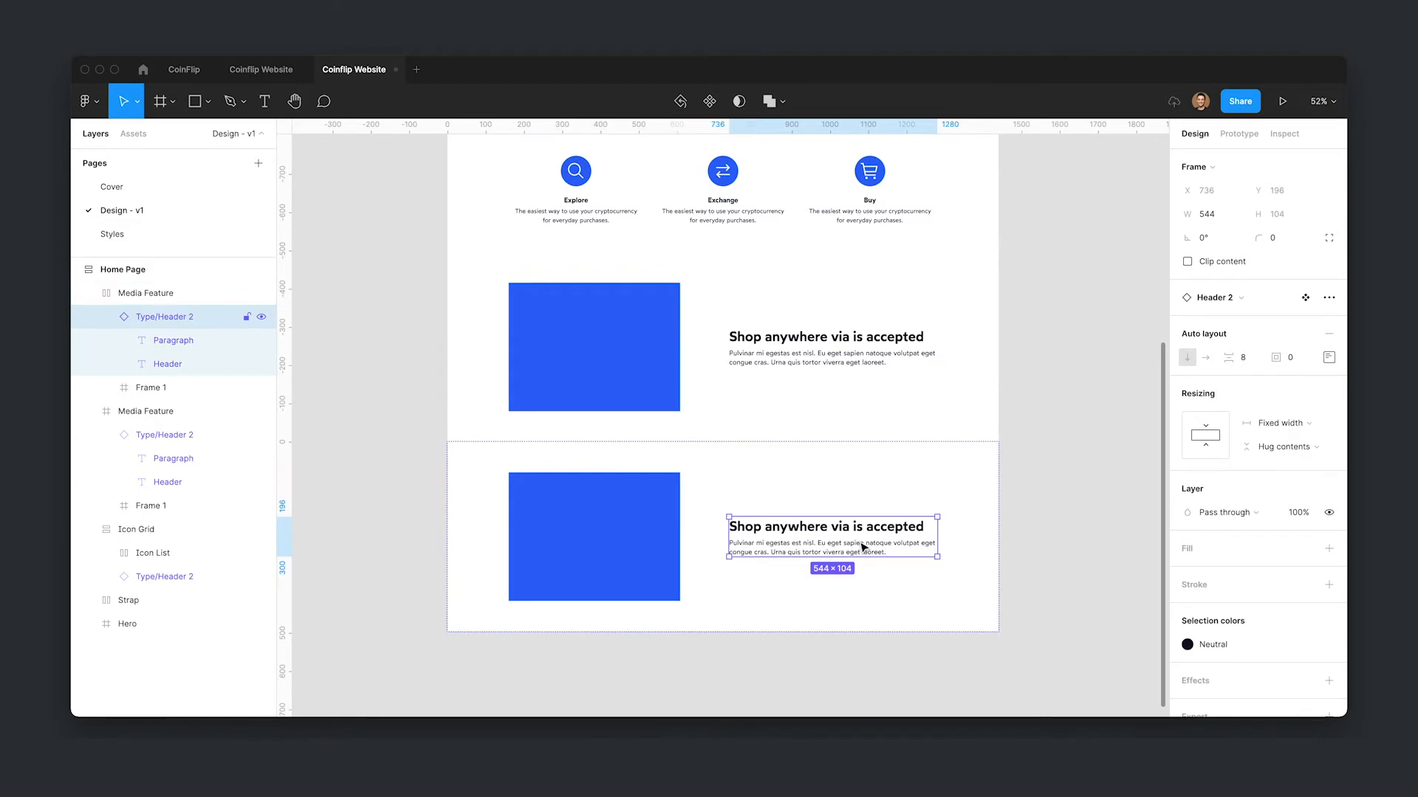
pyautogui.press('Left')
pyautogui.click(895, 544)
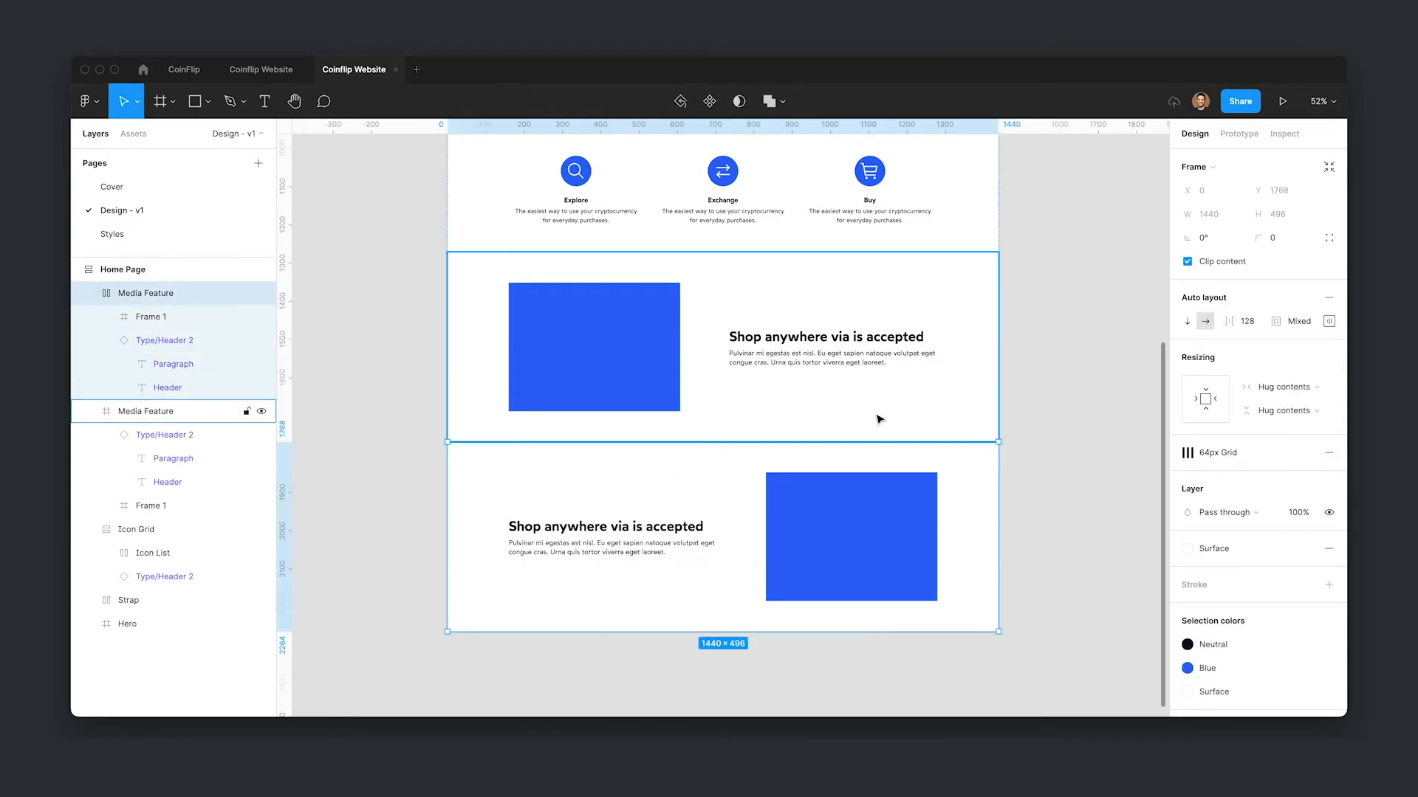
pyautogui.click(1329, 298)
pyautogui.click(1035, 384)
pyautogui.moveTo(1029, 382); pyautogui.dragTo(1041, 315)
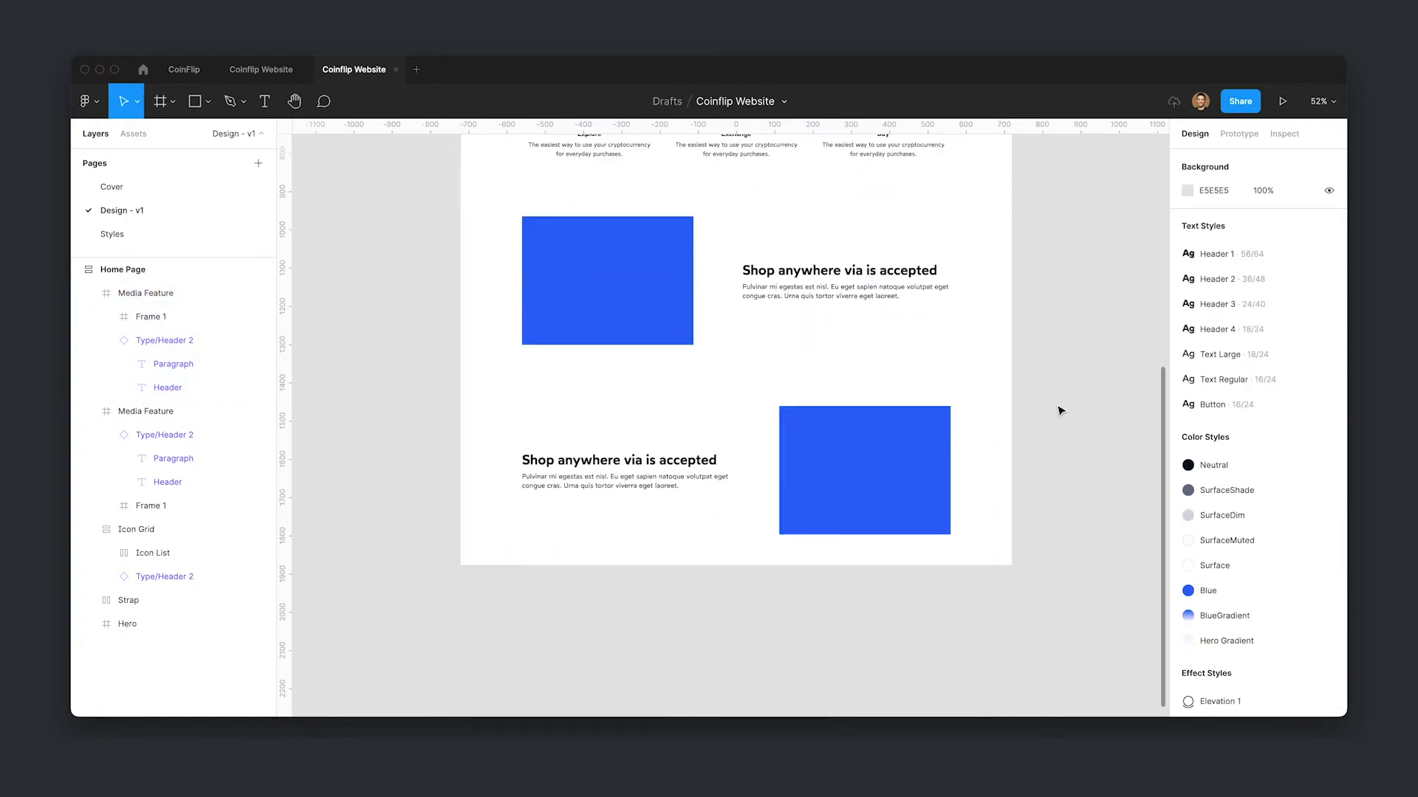
# - Open the Unsplash plugin and search for "point of sale" photos
pyautogui.press('super+slash')
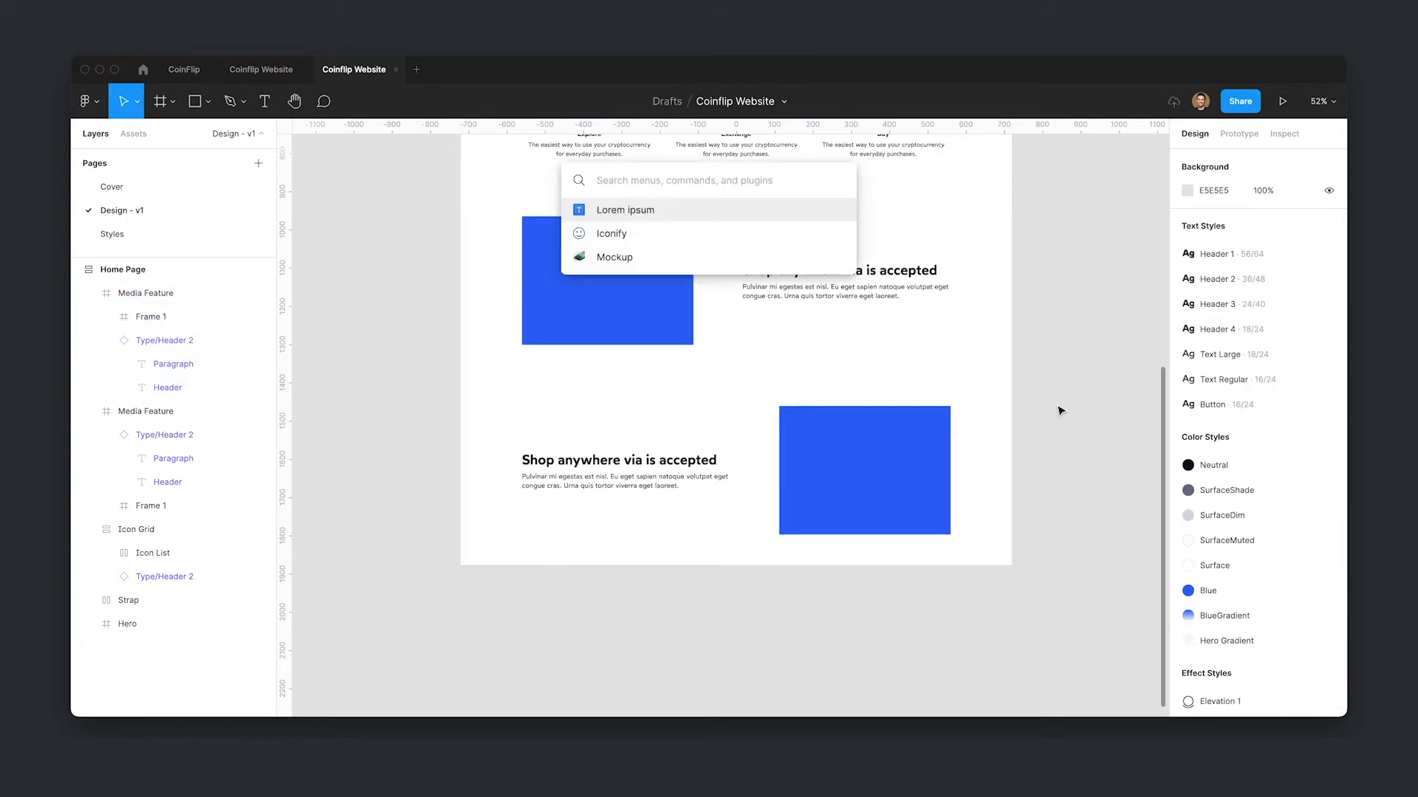
pyautogui.write('unspla')
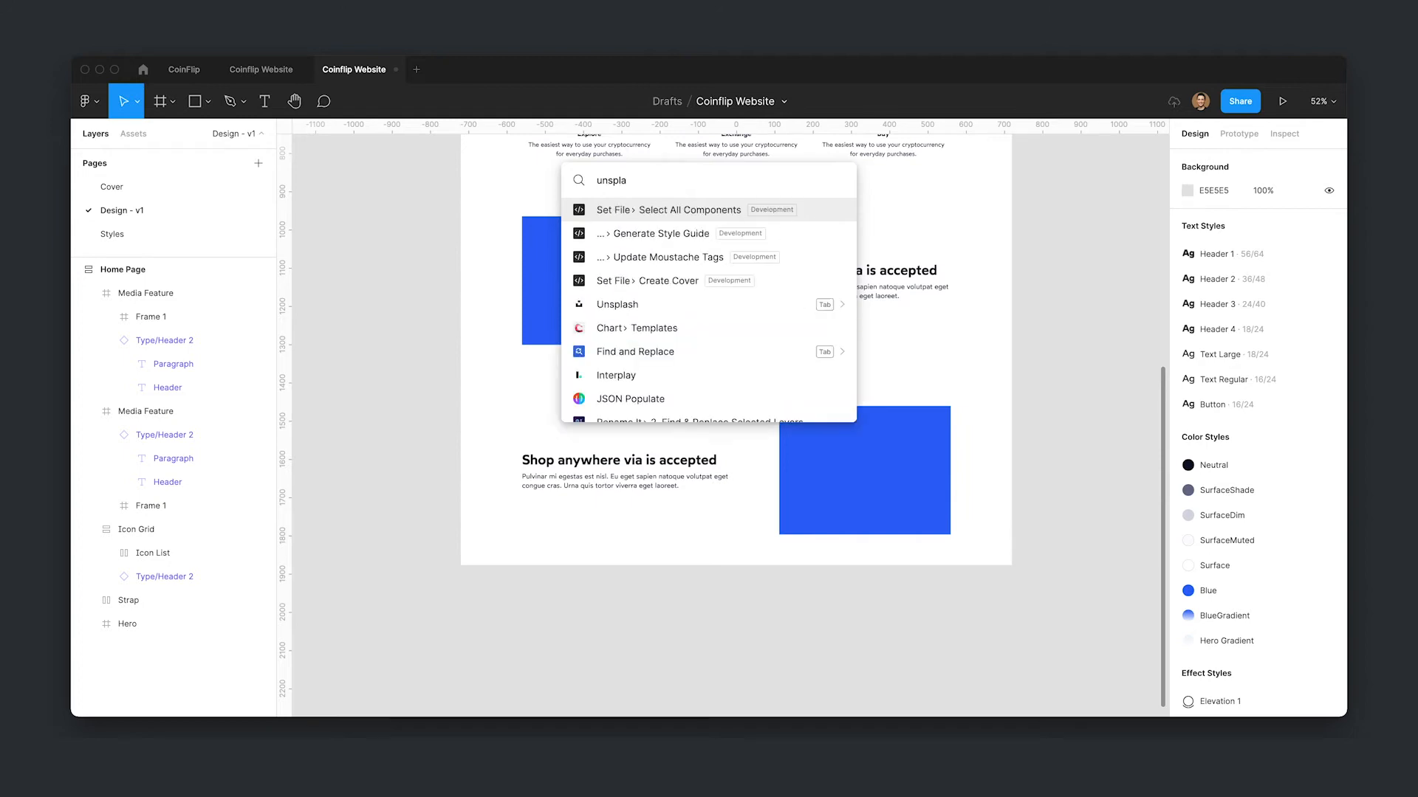
pyautogui.write('sh')
pyautogui.press('Down')
pyautogui.press('Return')
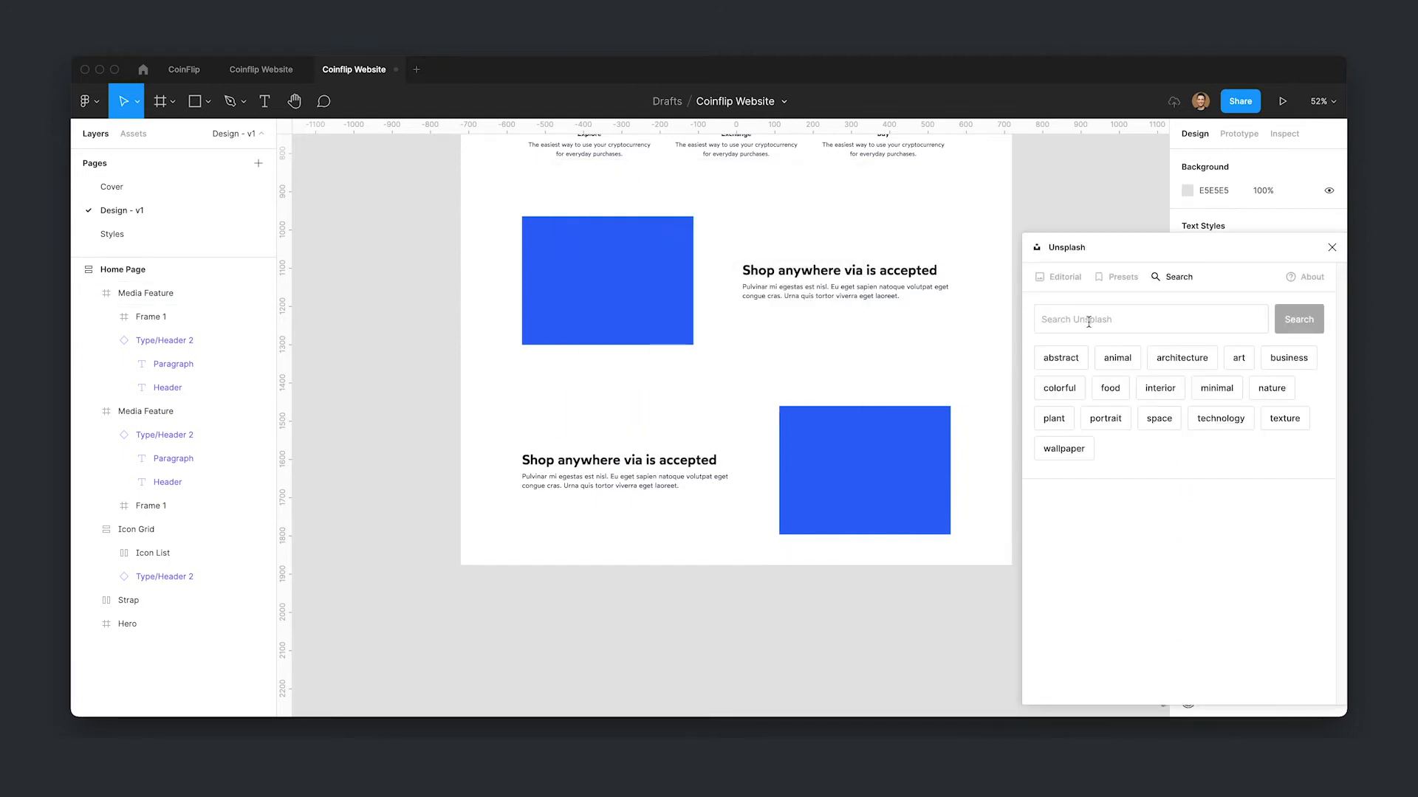
pyautogui.write('po')
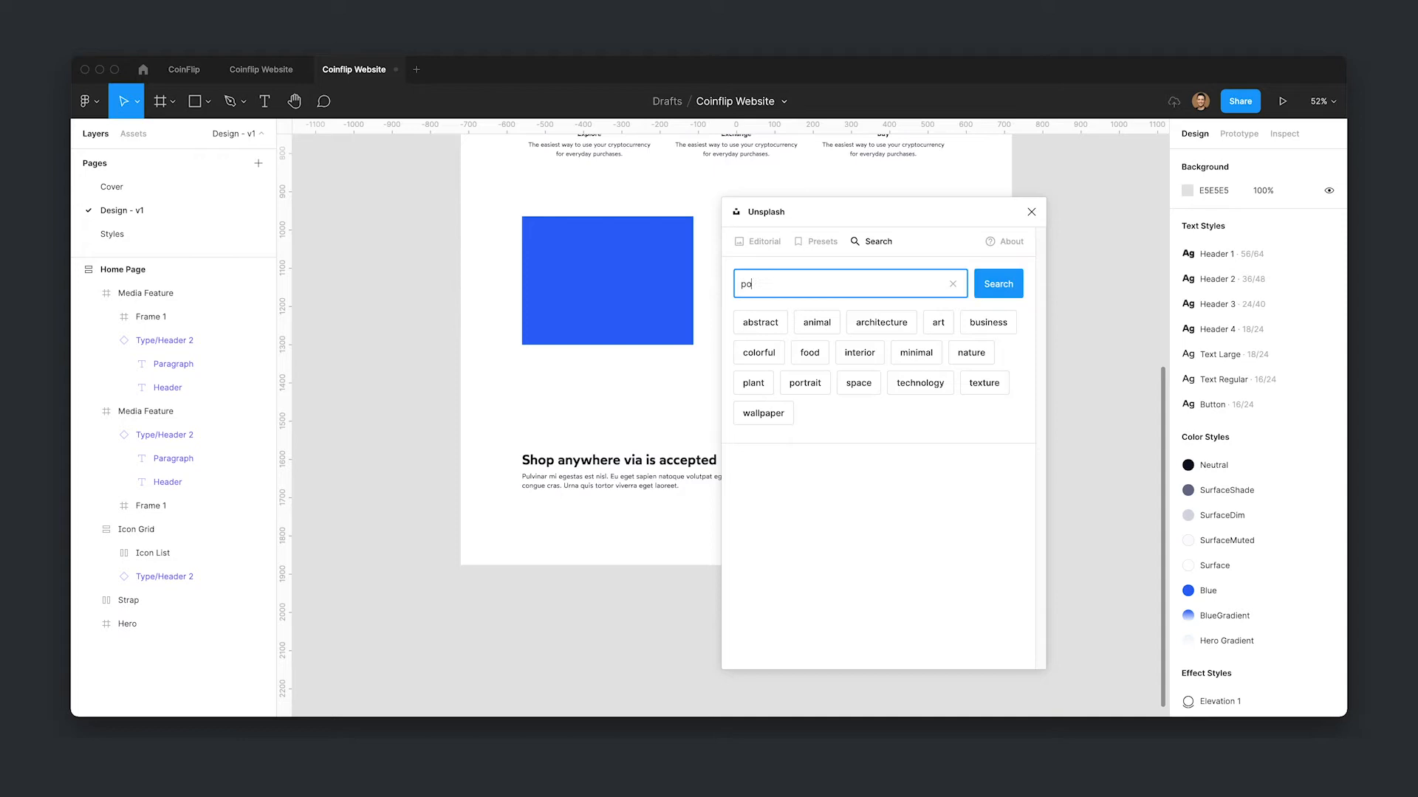
pyautogui.write('int of sale')
pyautogui.press('Return')
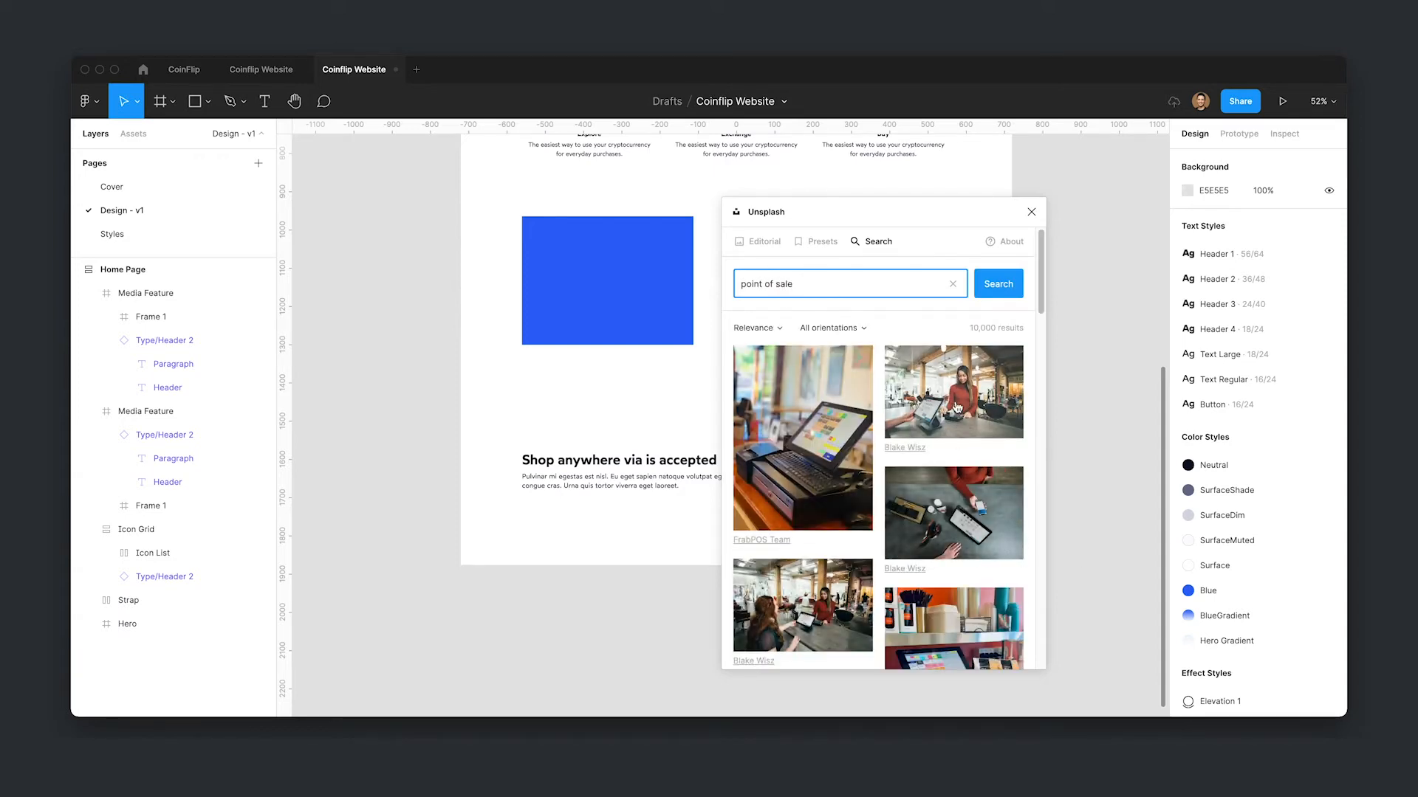
# - Insert two point-of-sale photos from the results onto the canvas and close the plugin
pyautogui.scroll(-5, 915, 480)
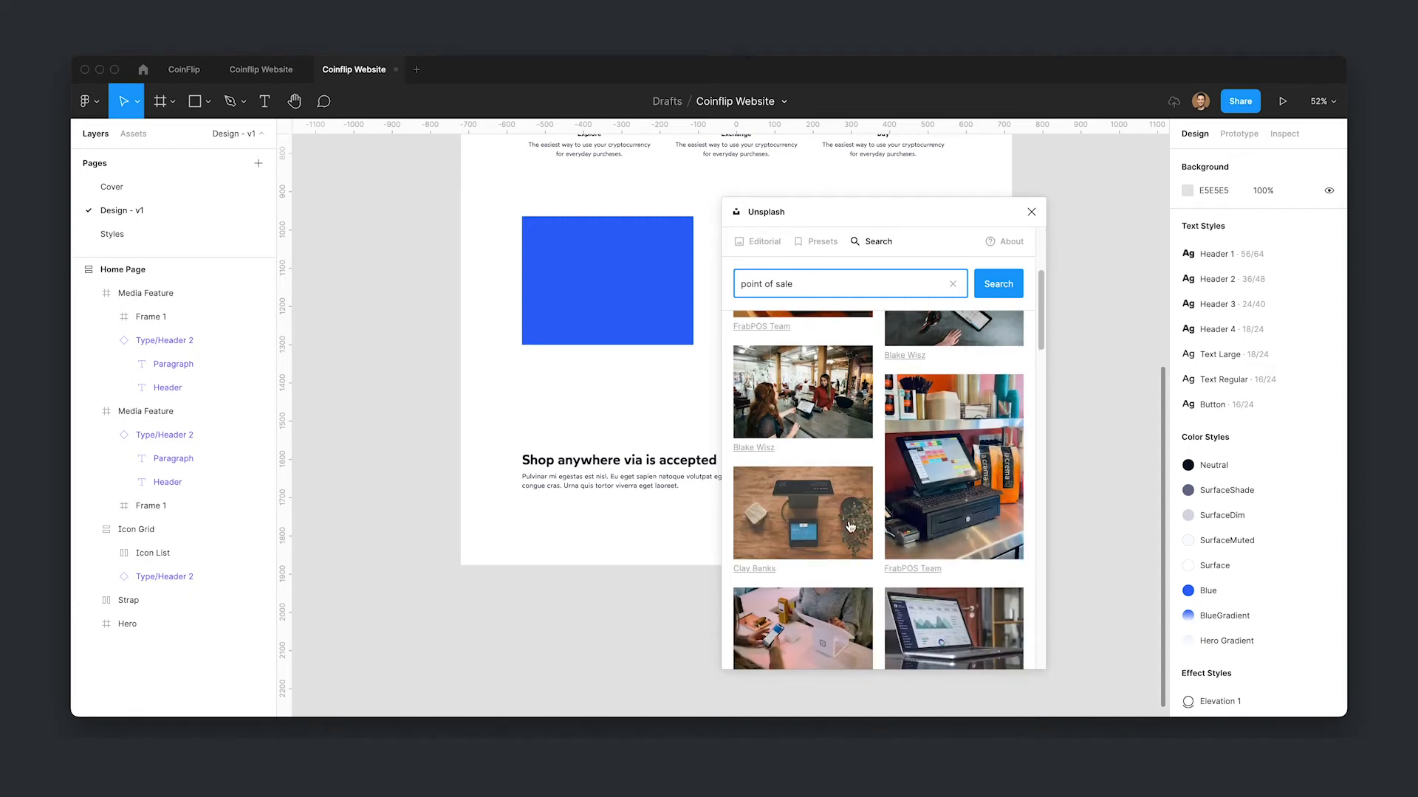
pyautogui.scroll(-3, 877, 532)
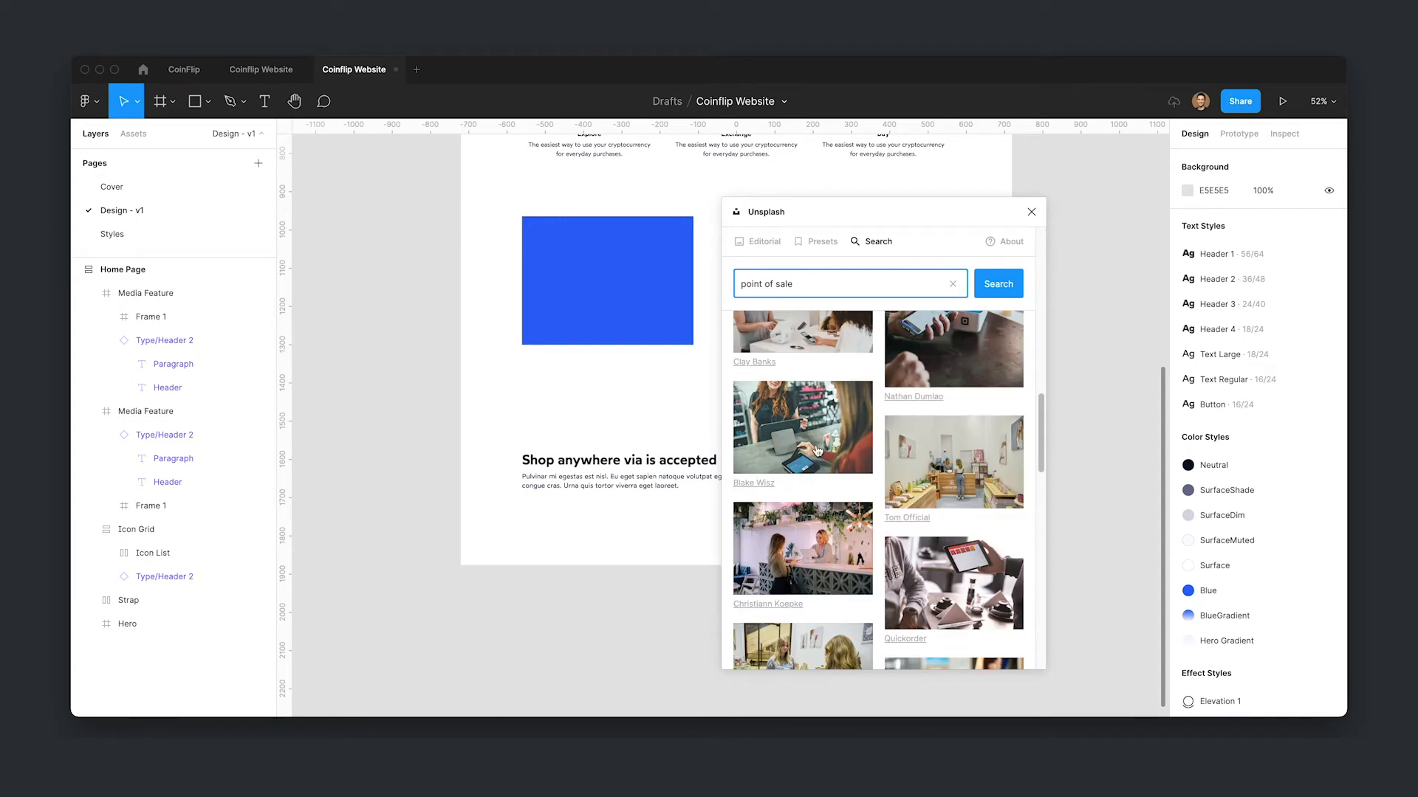
pyautogui.click(802, 428)
pyautogui.scroll(-2, 949, 444)
pyautogui.scroll(5, 949, 444)
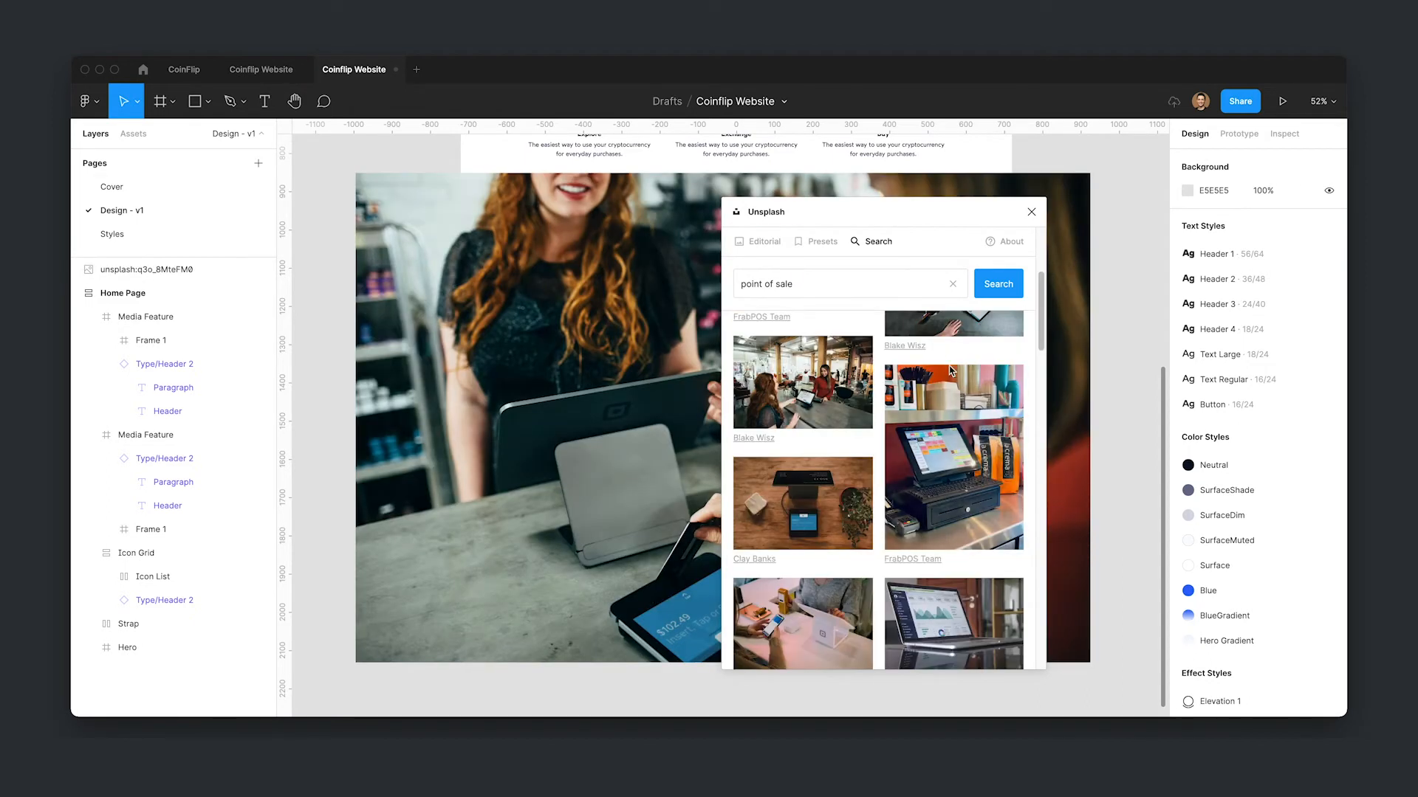
pyautogui.click(971, 532)
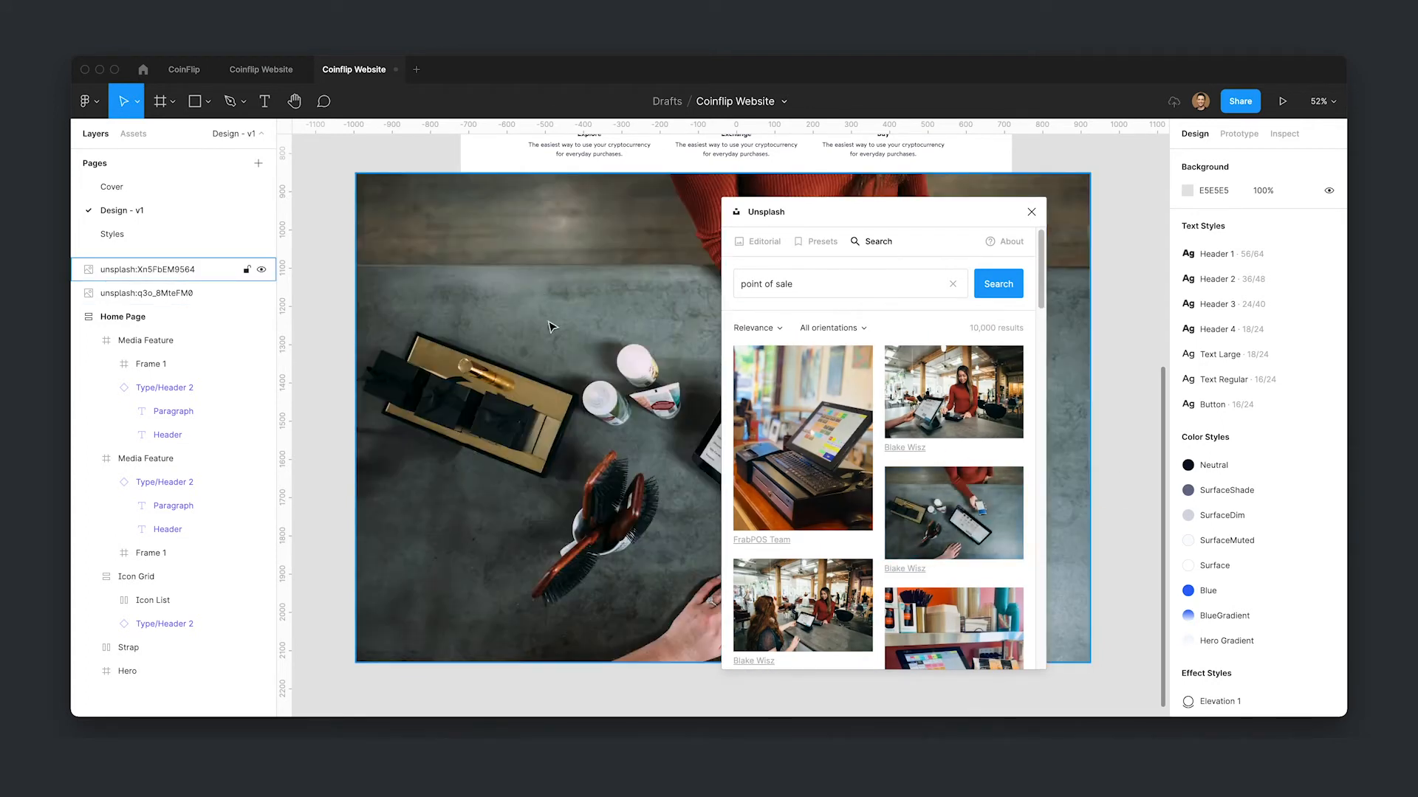
pyautogui.click(1032, 212)
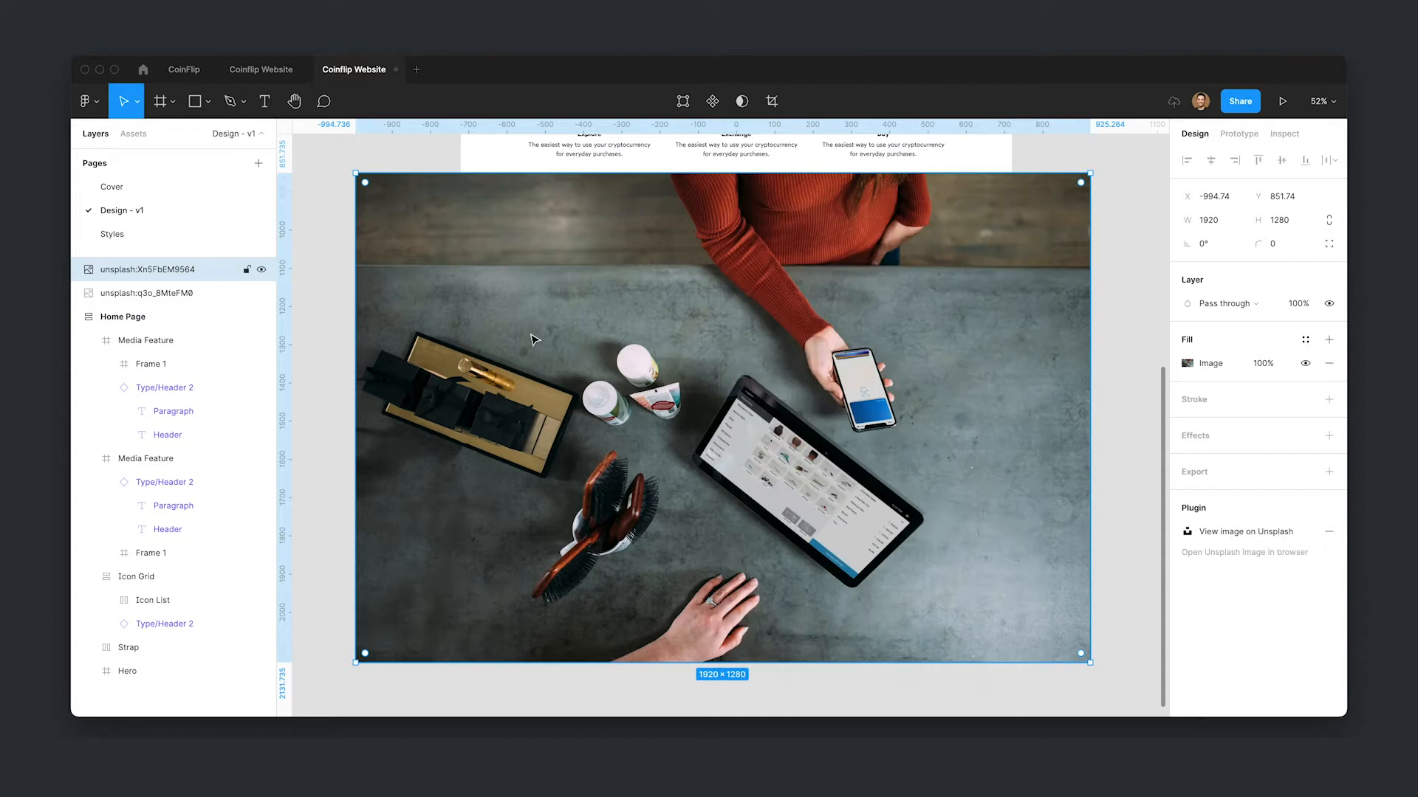
# - Move the first photo into the upper section's image frame and scale it to about 510 × 340
pyautogui.scroll(-5, 719, 405)
pyautogui.moveTo(684, 354); pyautogui.dragTo(1087, 362)
pyautogui.moveTo(671, 464); pyautogui.dragTo(813, 476)
pyautogui.moveTo(1034, 432); pyautogui.dragTo(1101, 402)
pyautogui.moveTo(727, 422); pyautogui.dragTo(655, 335)
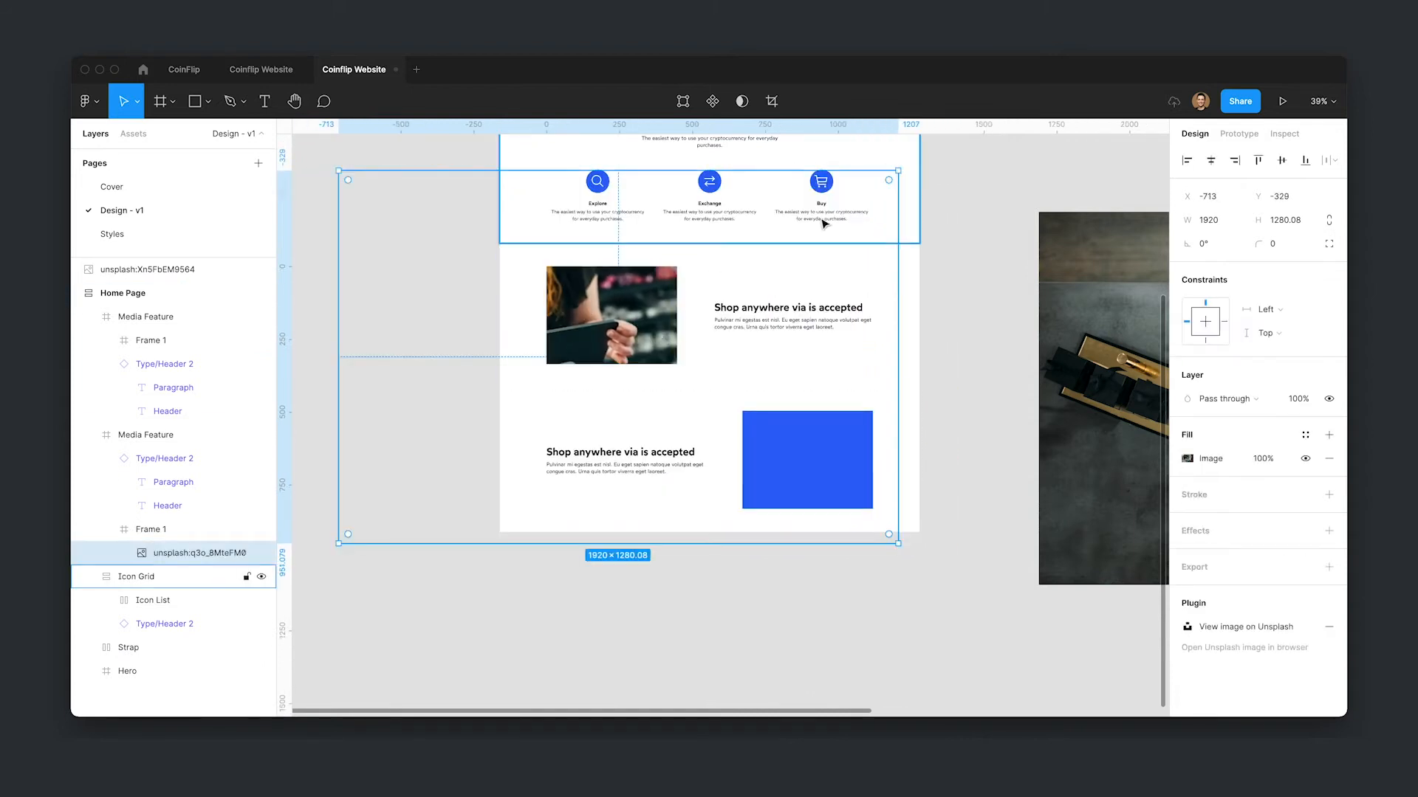
pyautogui.moveTo(898, 172); pyautogui.dragTo(683, 268)
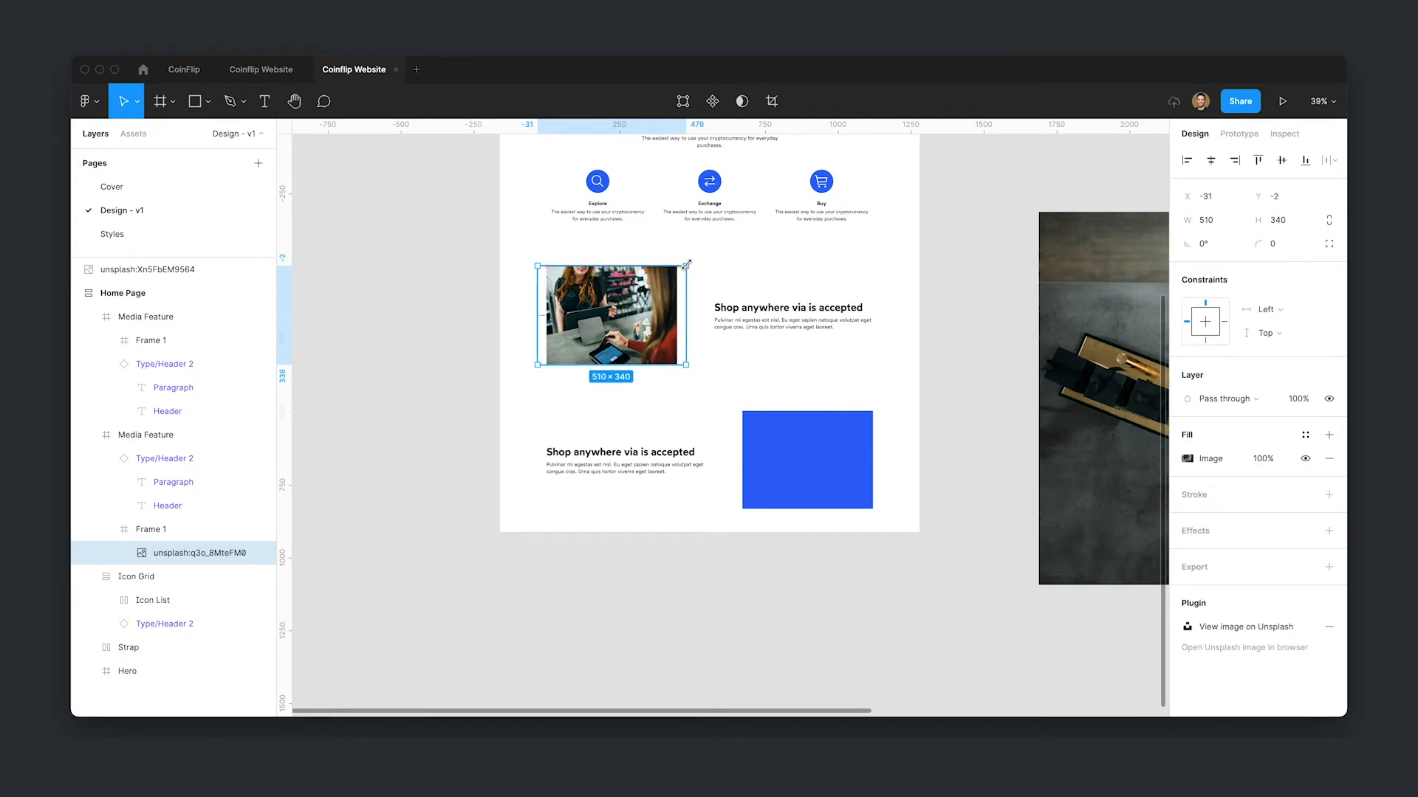
# - Move the second photo into the lower section's image frame and scale it to about 504 × 336
pyautogui.click(1091, 402)
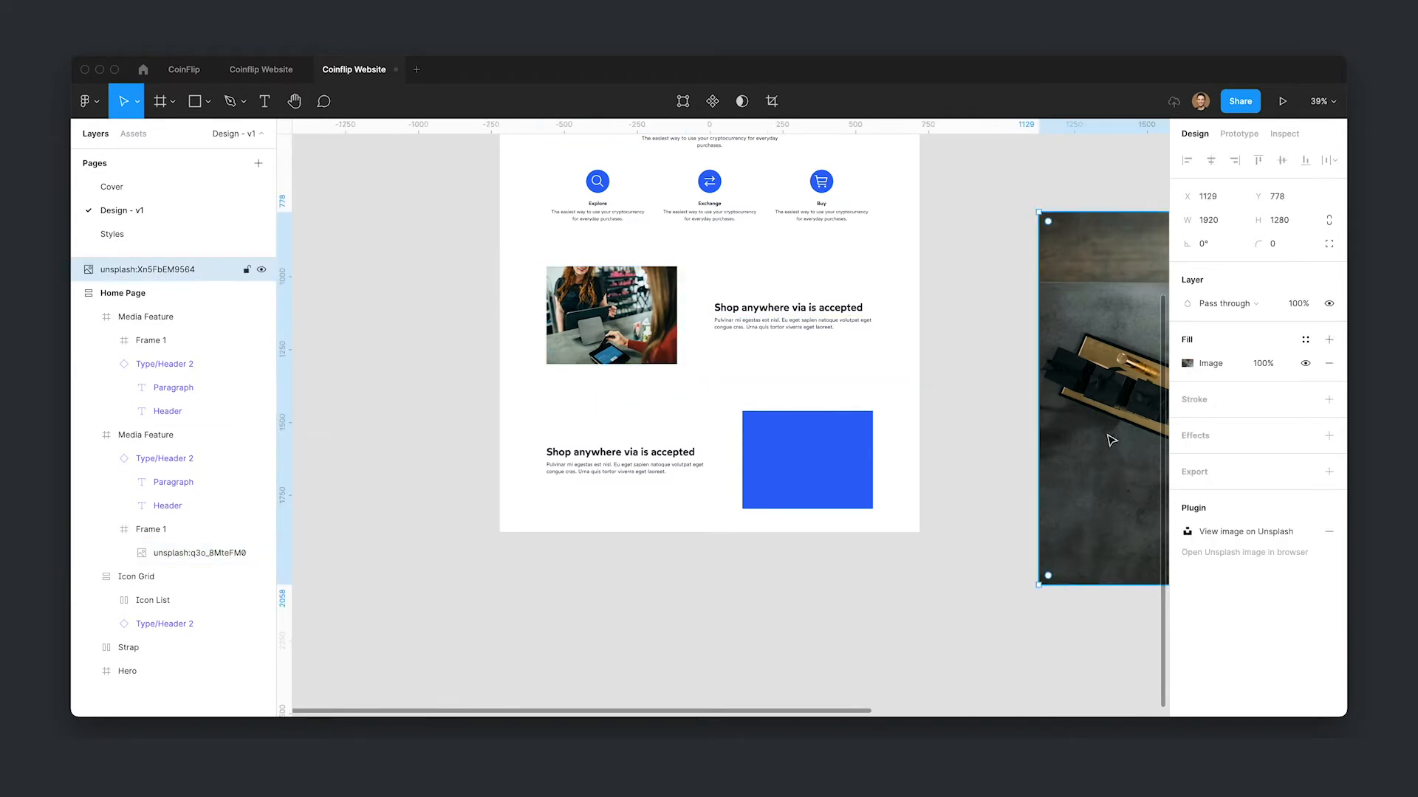
pyautogui.moveTo(1113, 418); pyautogui.dragTo(790, 479)
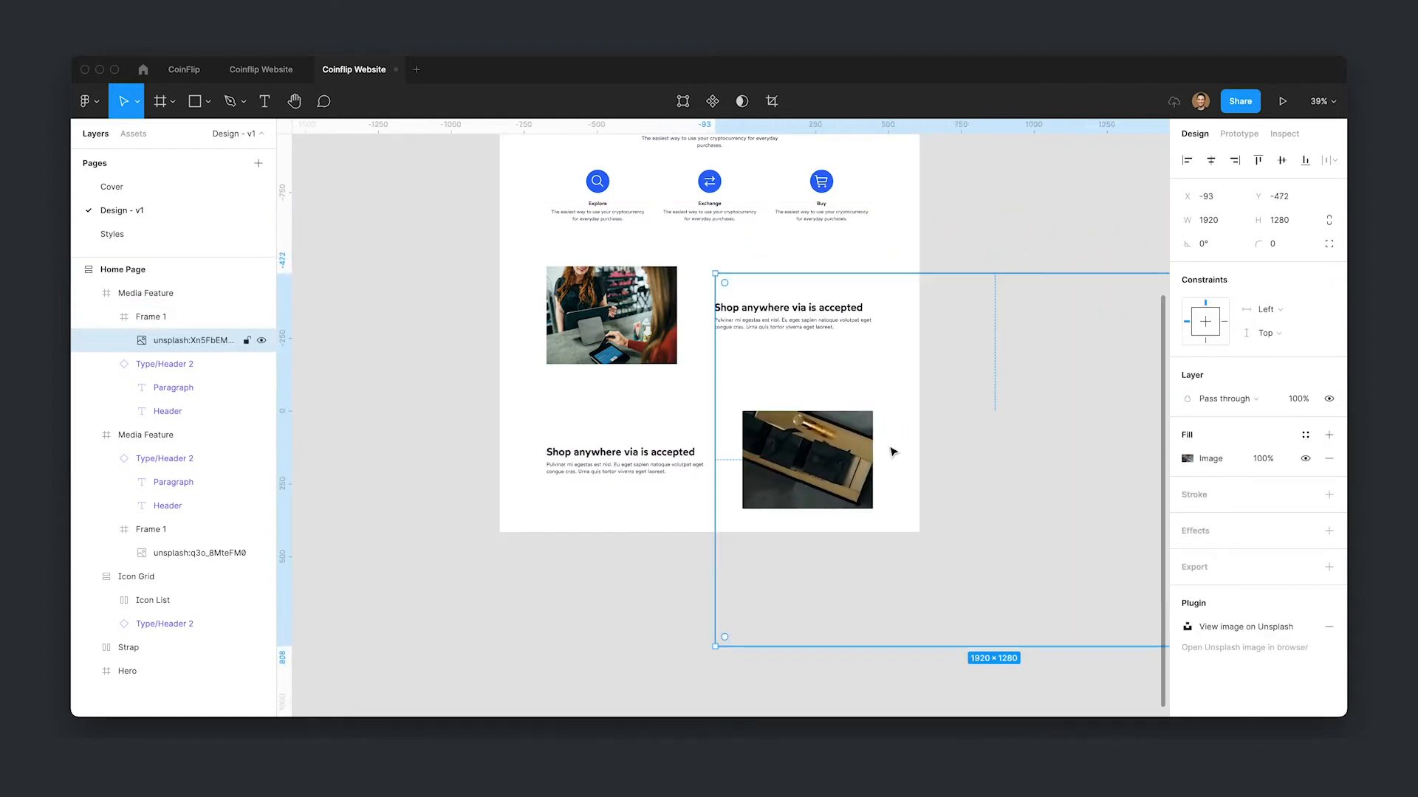
pyautogui.moveTo(714, 272); pyautogui.dragTo(838, 445)
pyautogui.moveTo(916, 398); pyautogui.dragTo(896, 411)
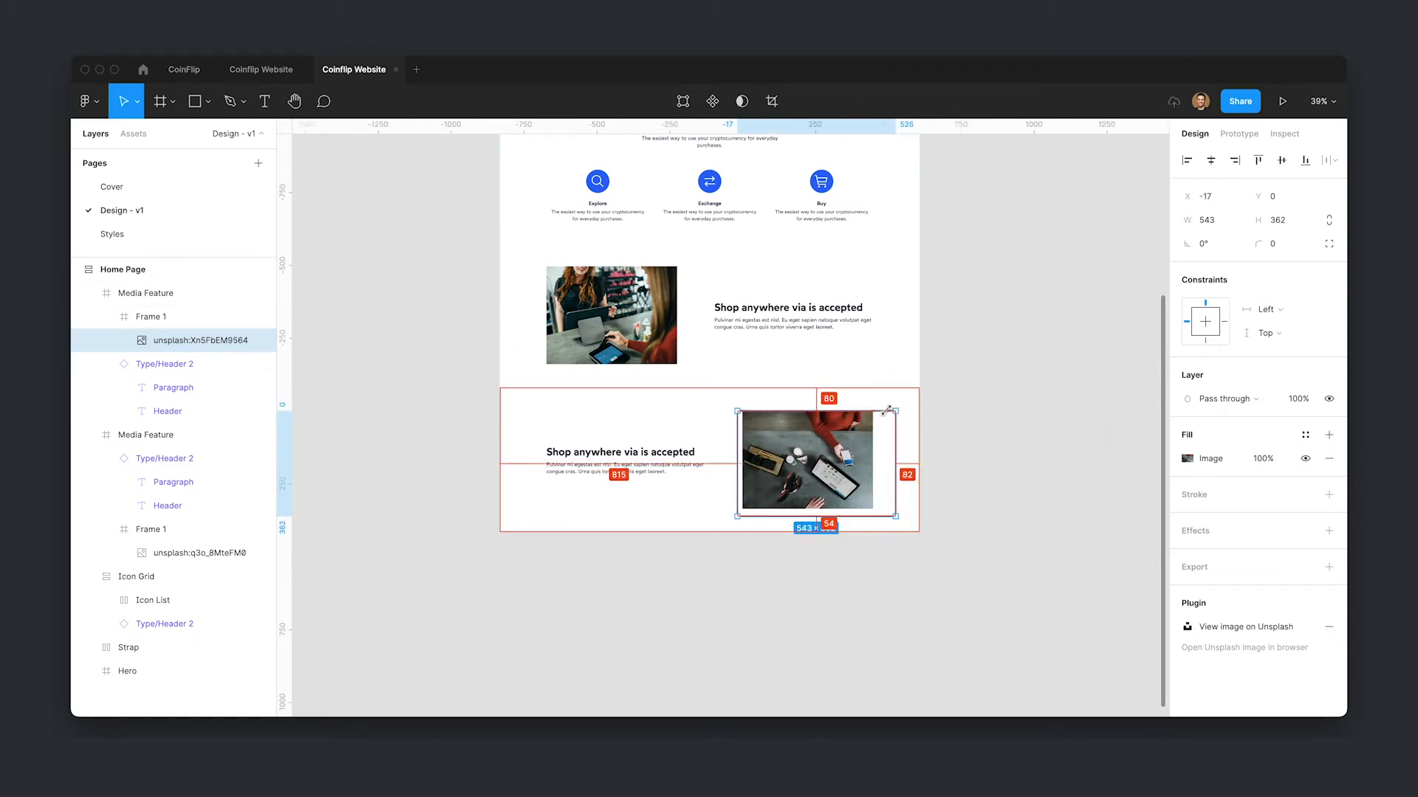
pyautogui.moveTo(895, 516); pyautogui.dragTo(880, 509)
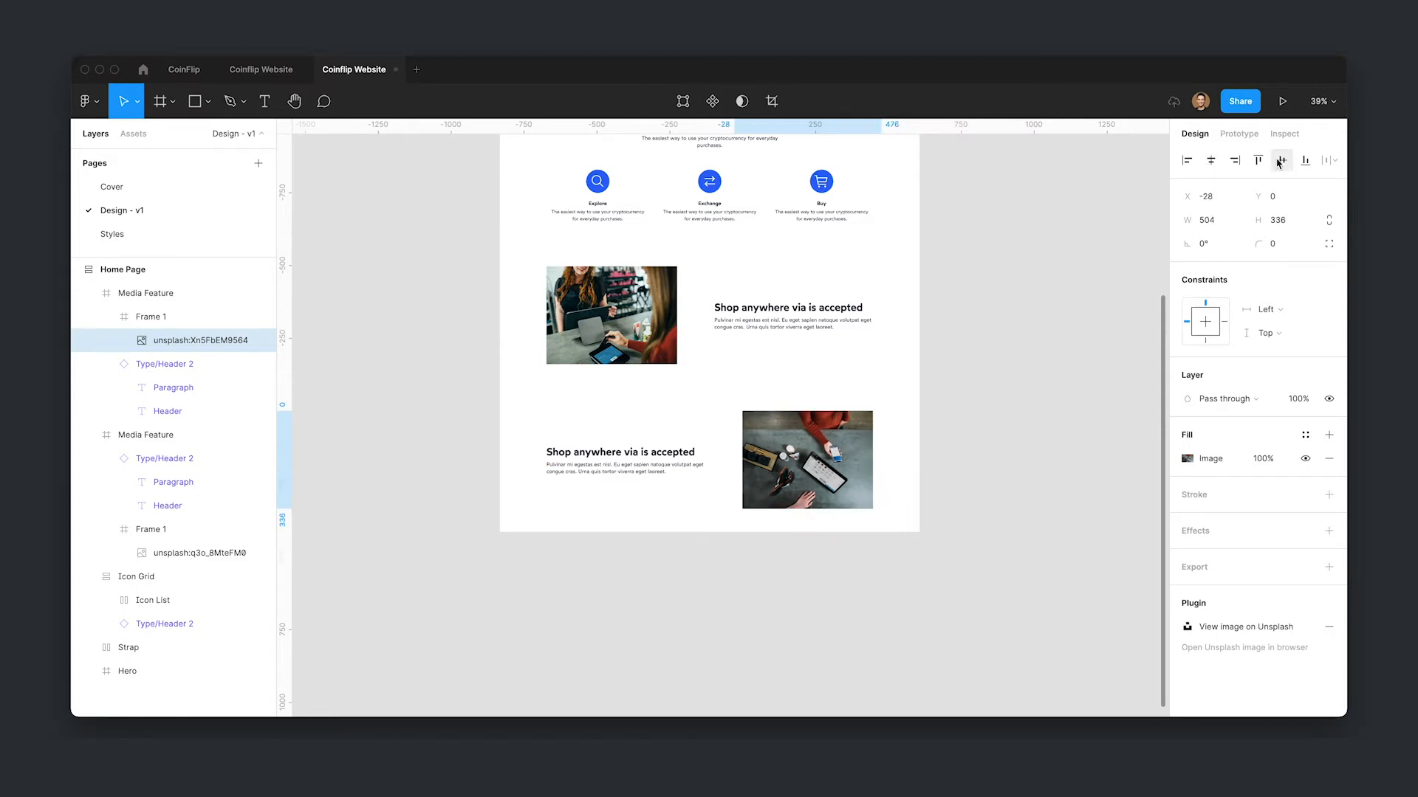
pyautogui.click(1018, 502)
pyautogui.scroll(2, 1046, 596)
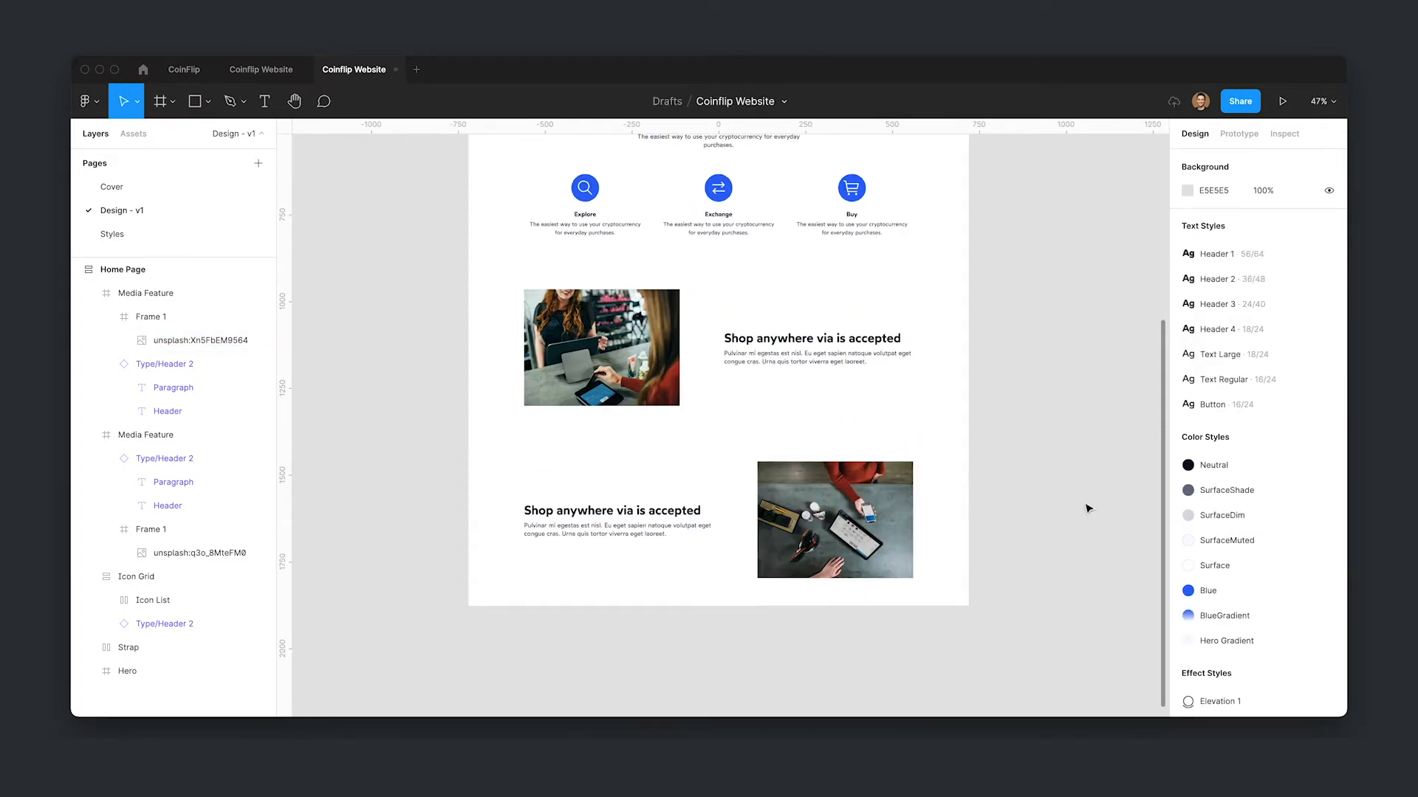
# - Add a JPG export setting to the upper section's image frame
pyautogui.click(635, 347)
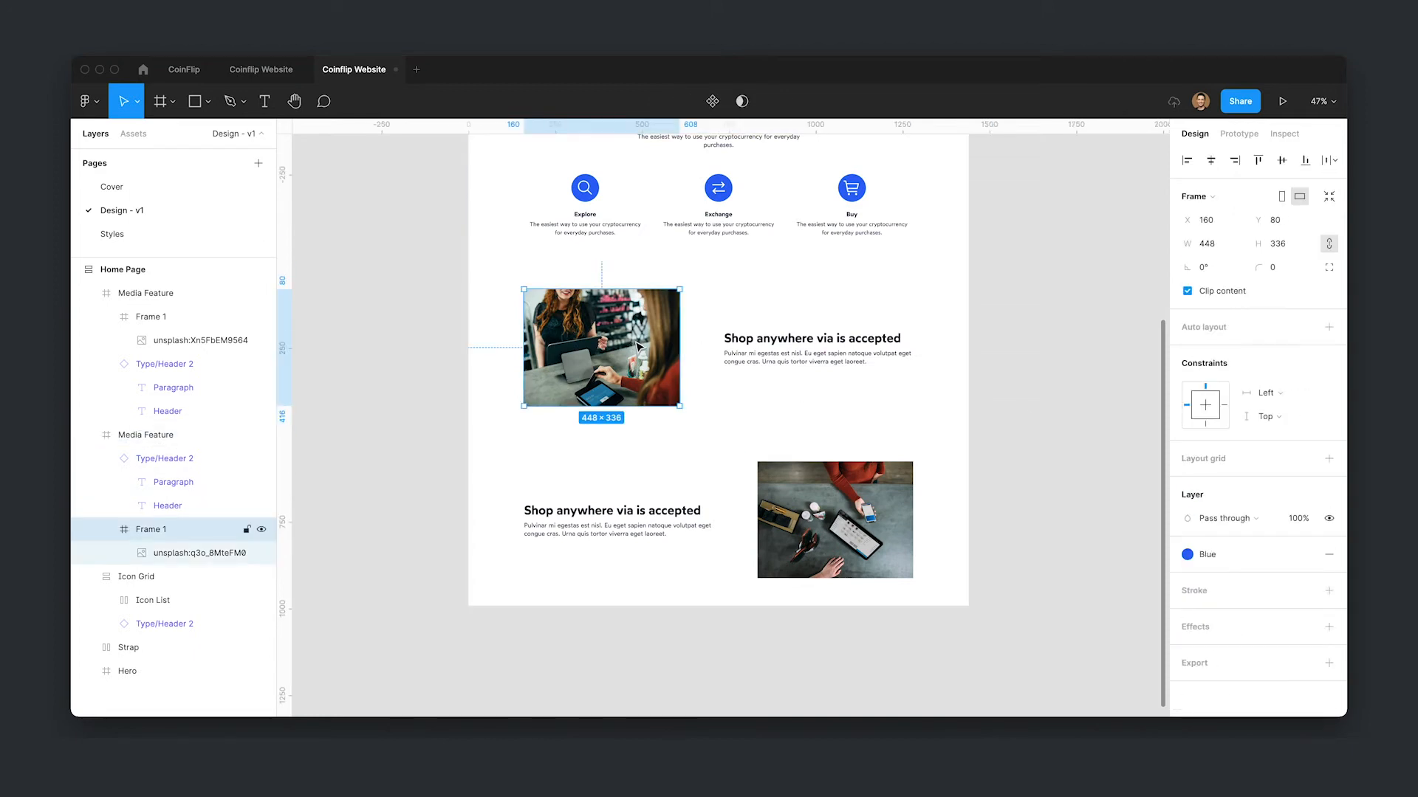
pyautogui.click(1327, 663)
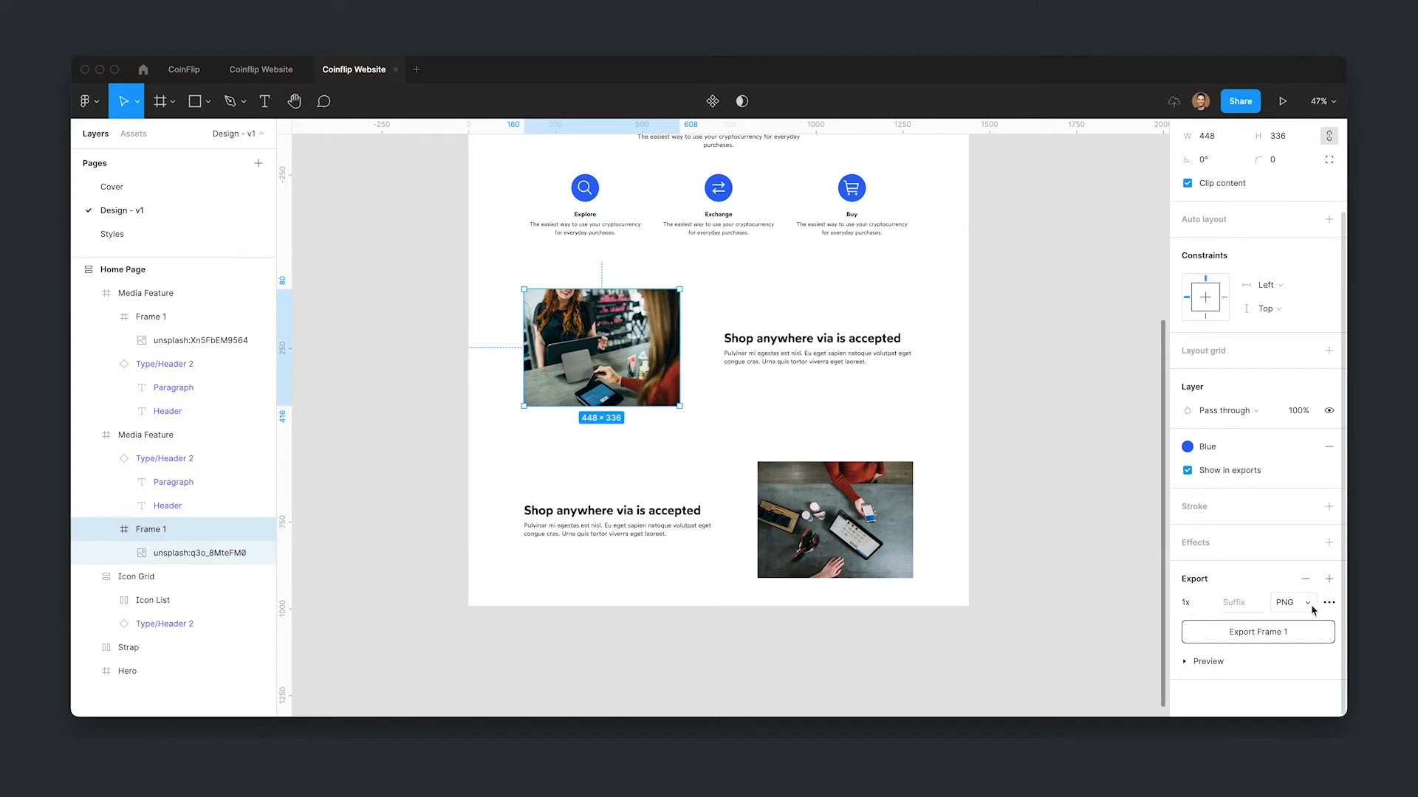
pyautogui.click(1308, 604)
pyautogui.click(1298, 618)
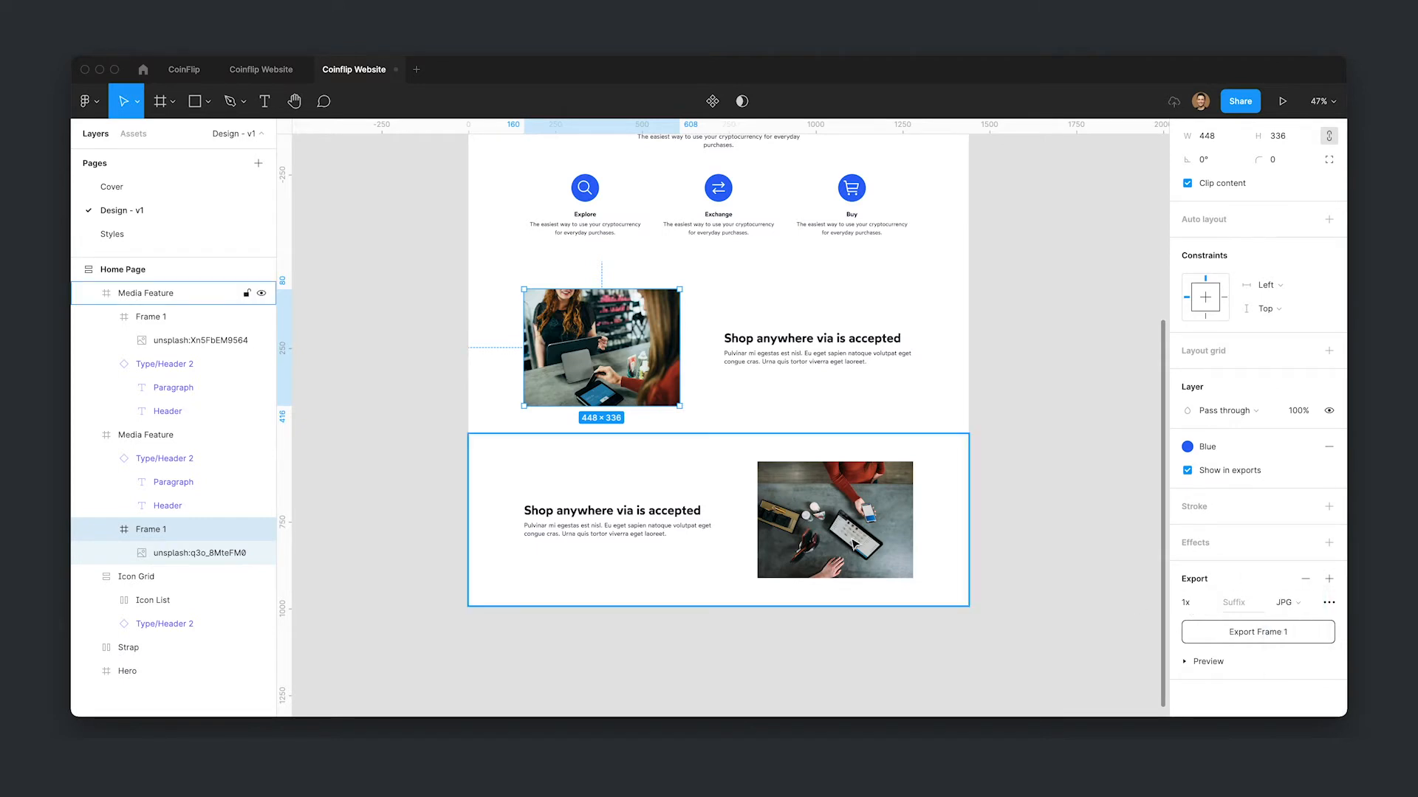
# - Add a JPG export setting to the lower section's image frame and rename that frame Image
pyautogui.click(853, 545)
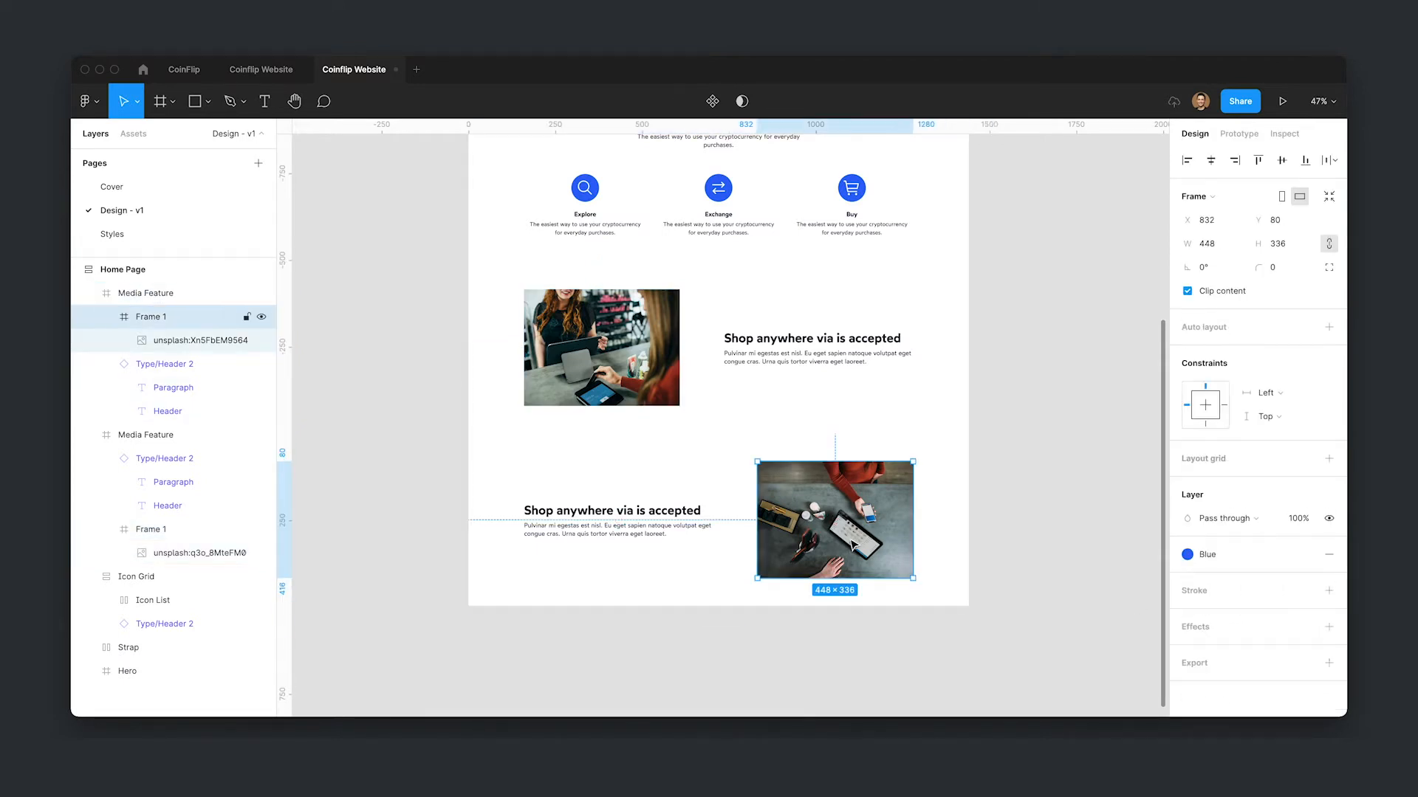
pyautogui.click(1326, 663)
pyautogui.click(1286, 603)
pyautogui.click(1297, 617)
pyautogui.press('super+r')
pyautogui.write('I')
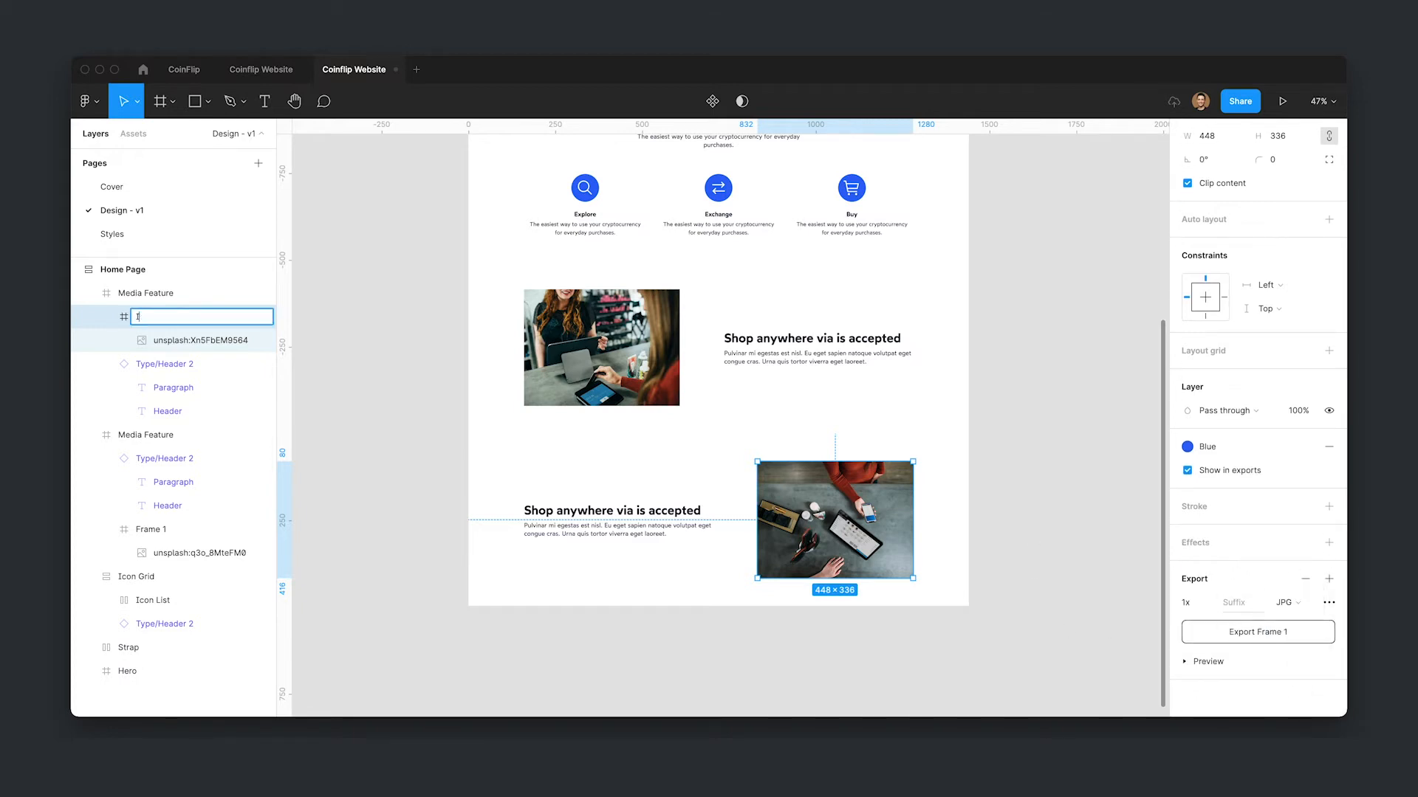
pyautogui.write('mage')
pyautogui.press('Return')
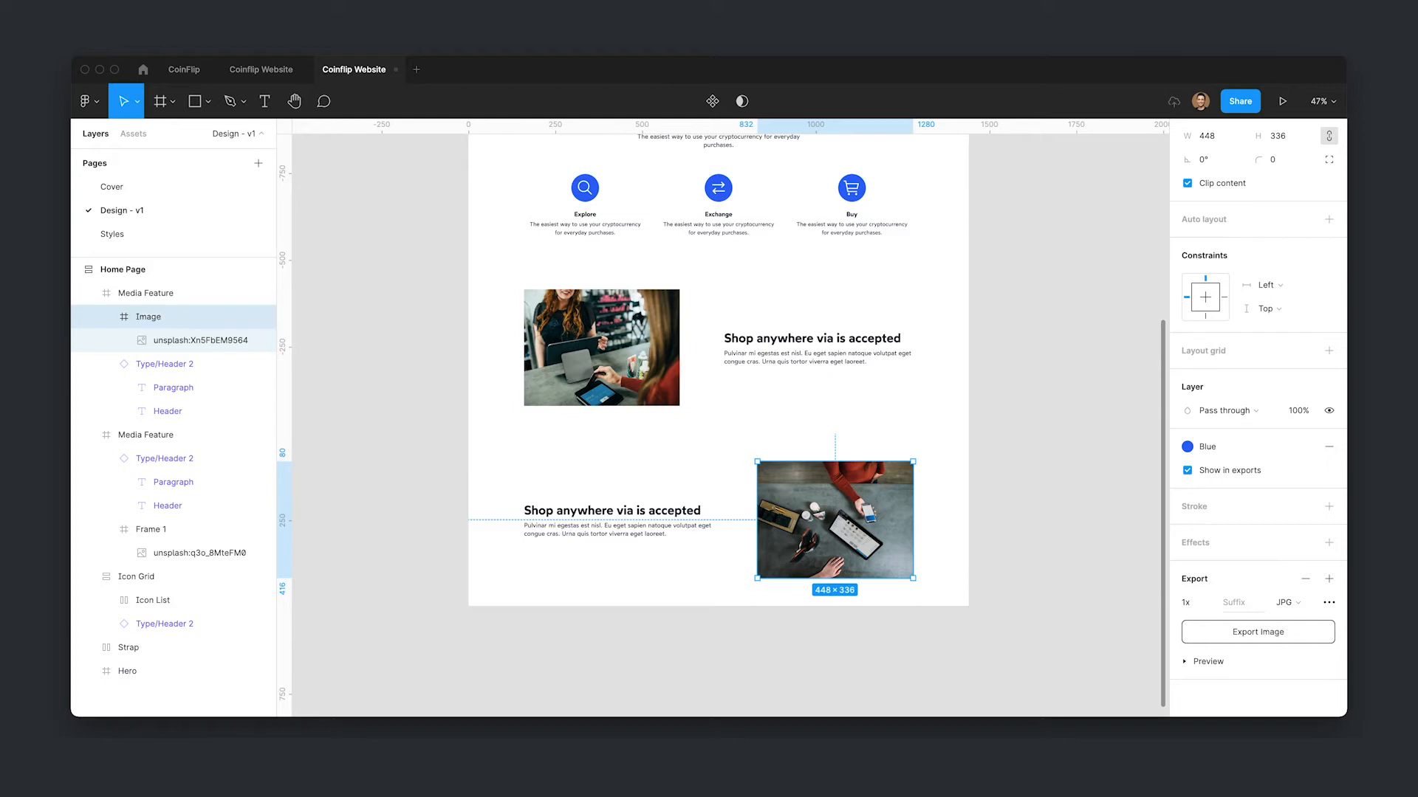
# - Rename the upper section's image frame to Image
pyautogui.doubleClick(564, 345)
pyautogui.press('super+r')
pyautogui.press('BackSpace')
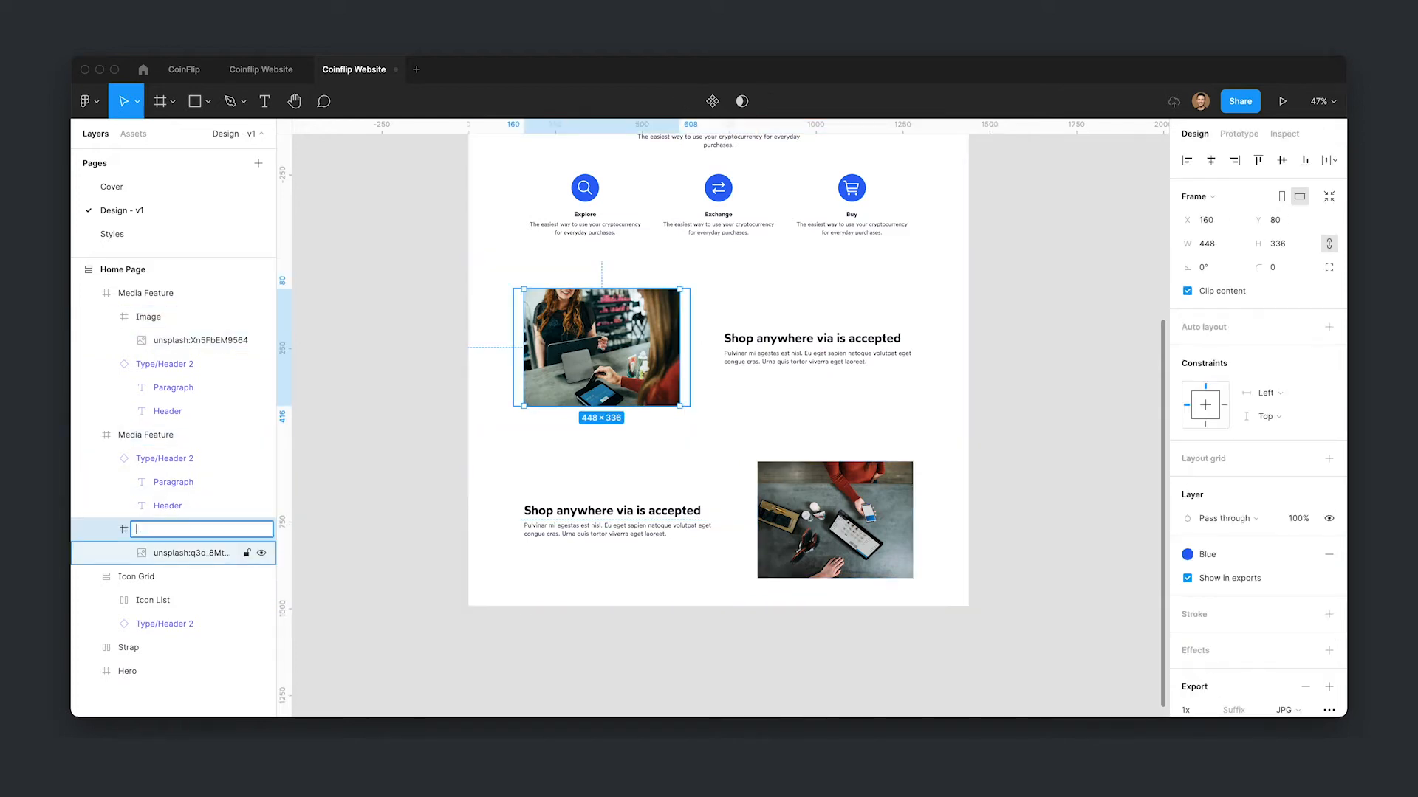
pyautogui.write('Image')
pyautogui.press('Return')
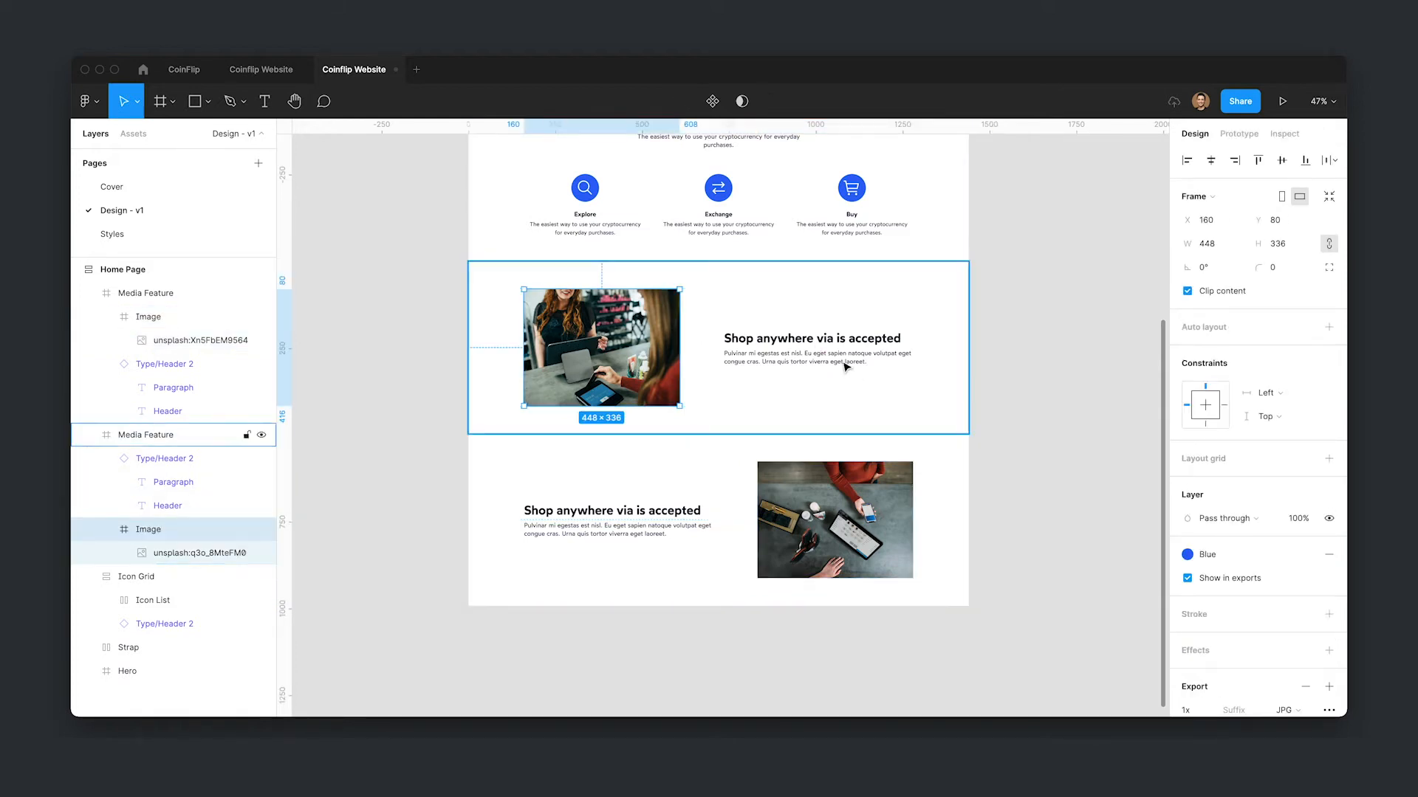
# - Paste the hero's 244 × 244 gradient circle into the upper Media Feature section, overlapping the photo's lower-left corner
pyautogui.click(1062, 417)
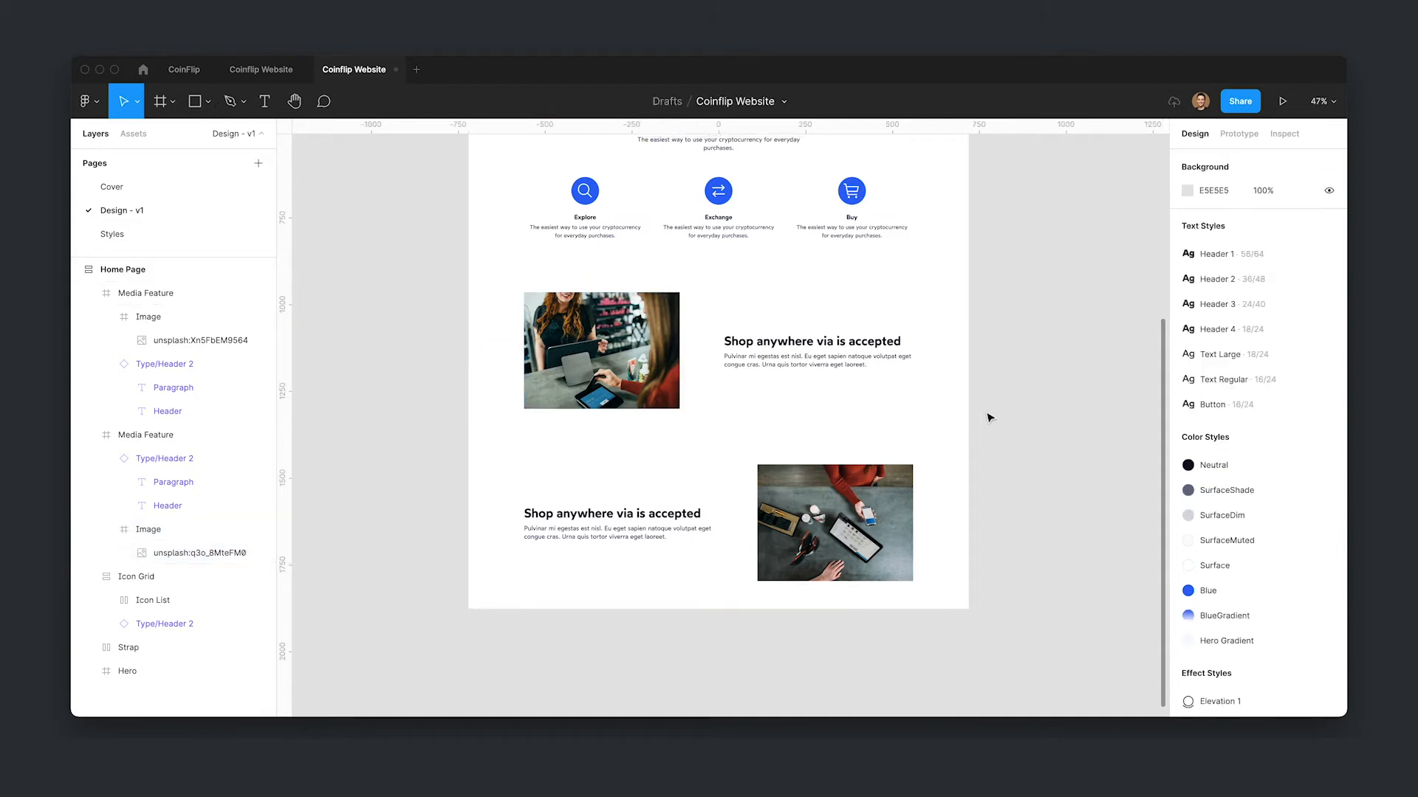
pyautogui.scroll(2, 1043, 491)
pyautogui.scroll(7, 1052, 397)
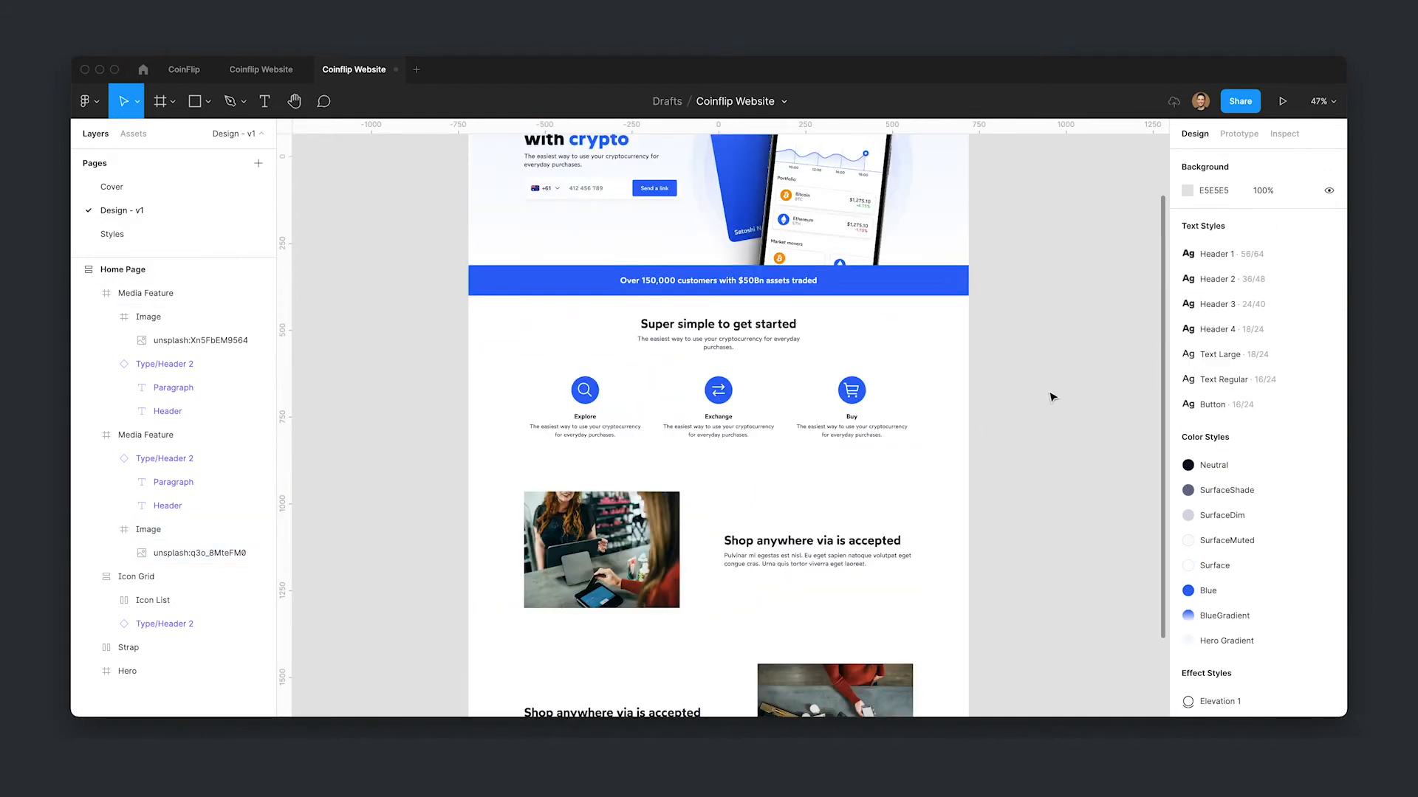
pyautogui.click(905, 294)
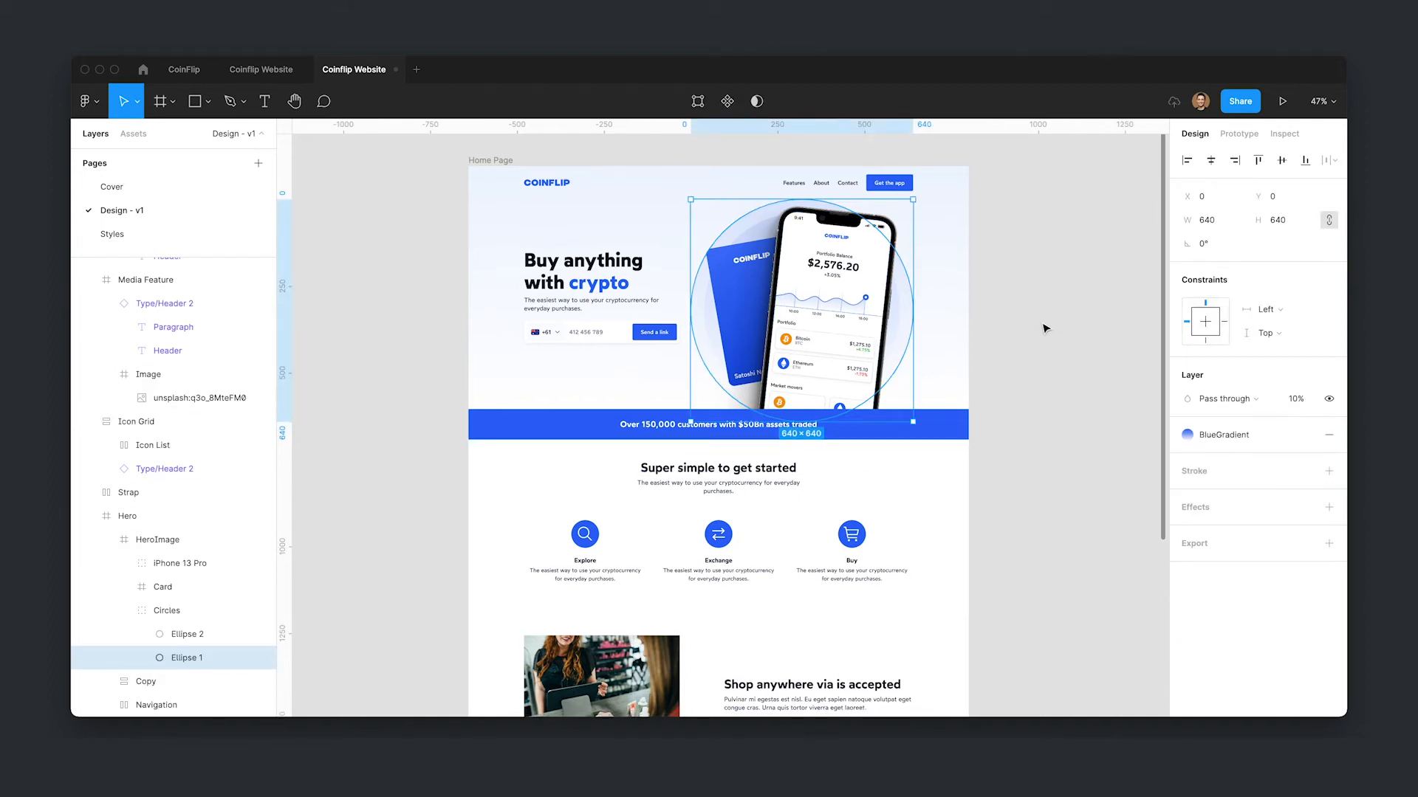
pyautogui.scroll(-6, 747, 504)
pyautogui.click(715, 516)
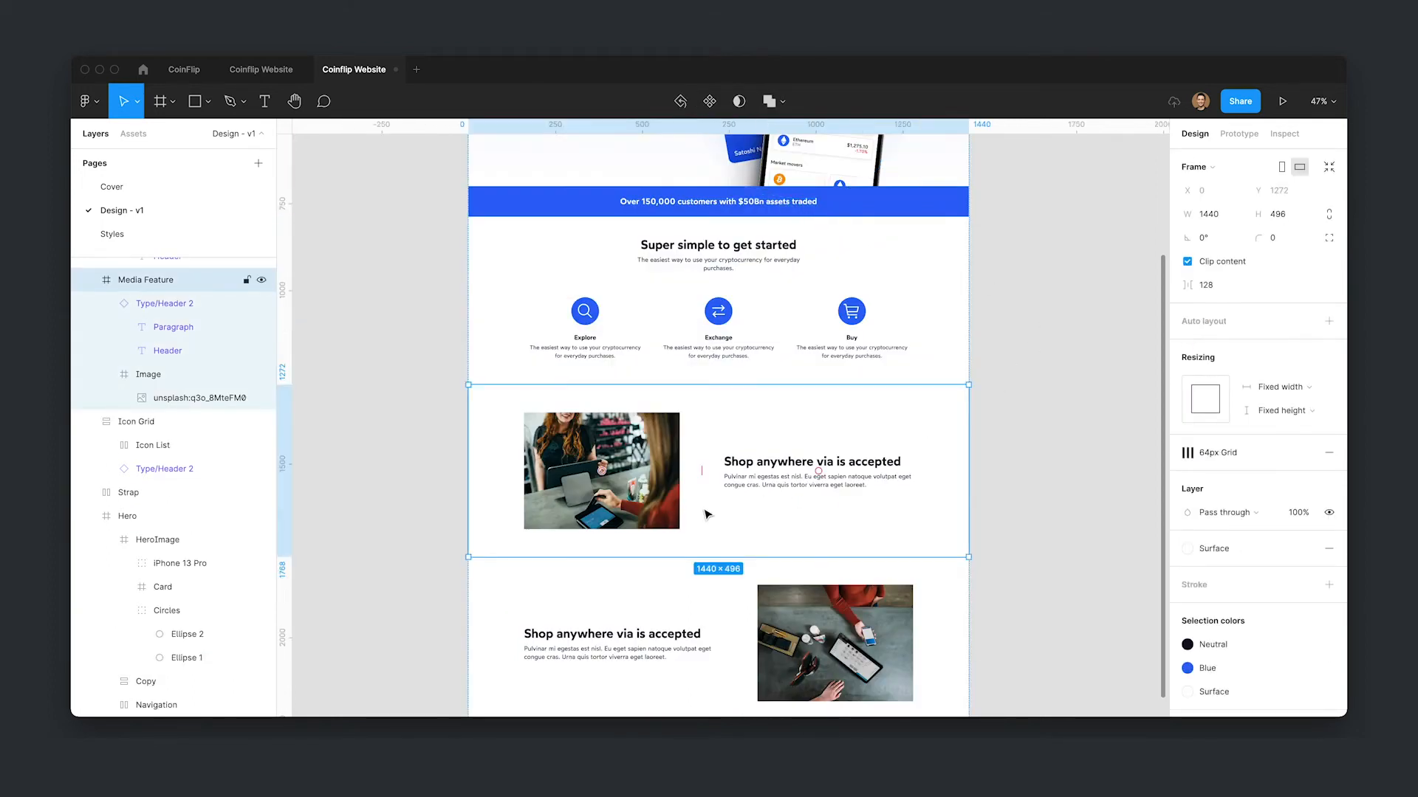
pyautogui.press('super+v')
pyautogui.moveTo(692, 386); pyautogui.dragTo(548, 489)
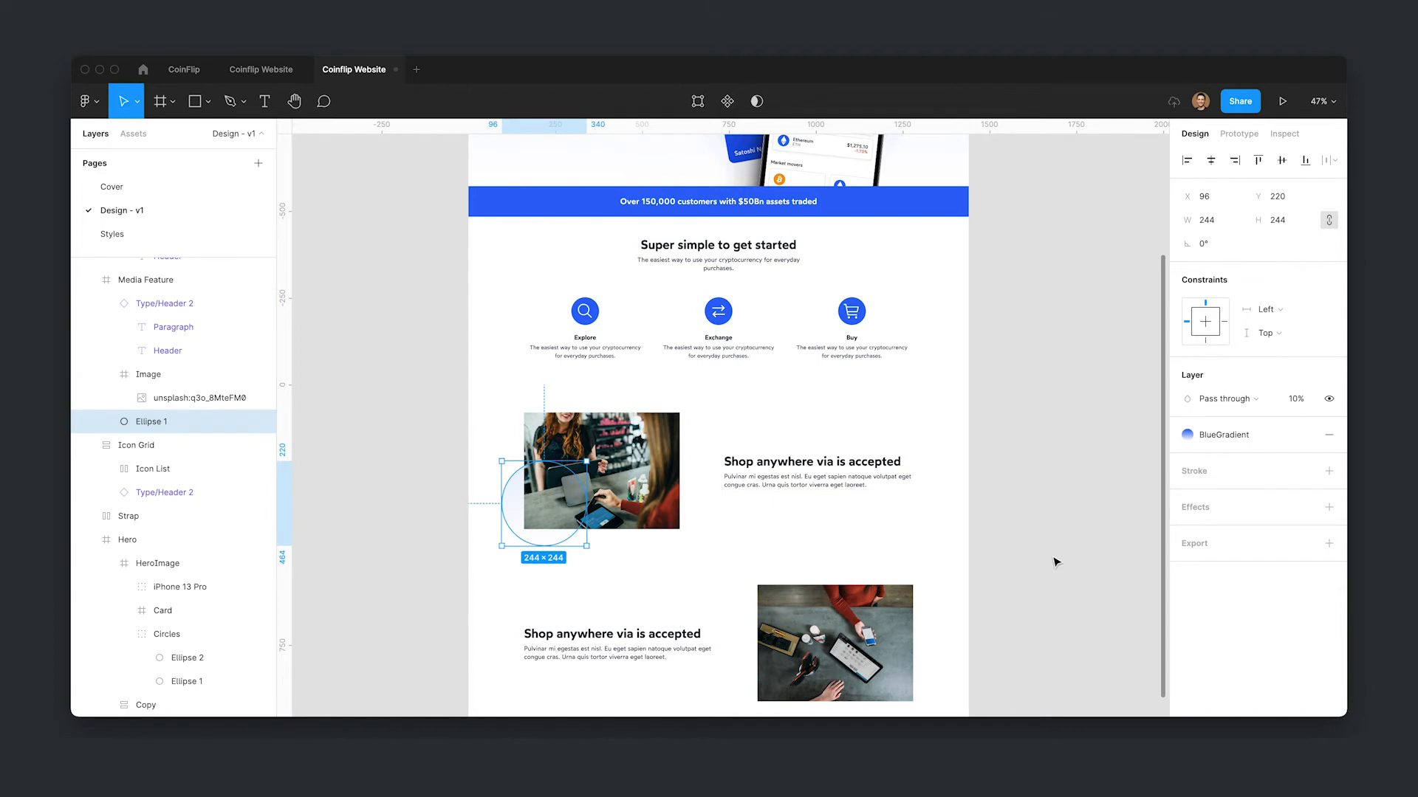
# - Adjust the upper circle's position against the layout grid to about X 76, Y 220
pyautogui.click(1116, 509)
pyautogui.click(514, 505)
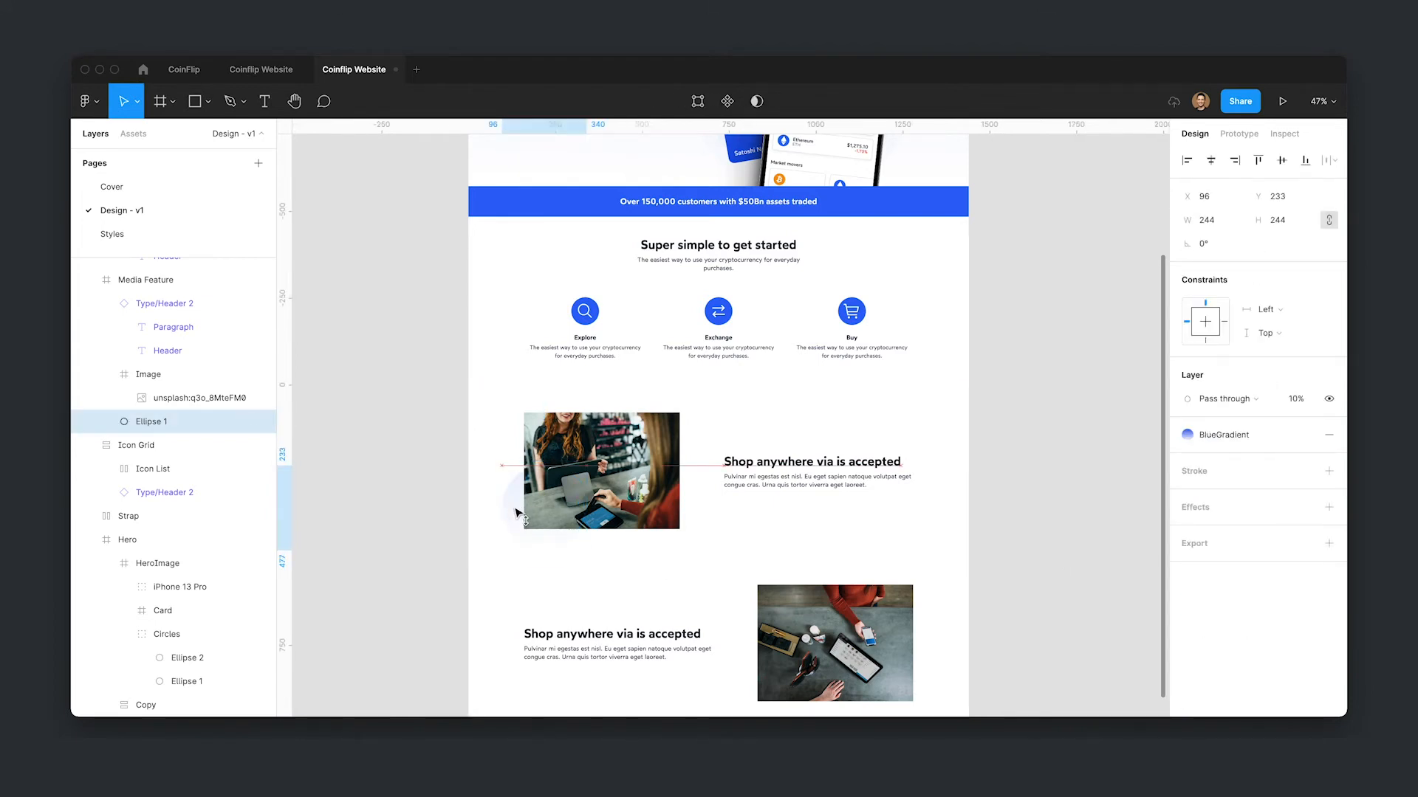
pyautogui.click(1114, 475)
pyautogui.scroll(-2, 1074, 457)
pyautogui.hotkey('ctrl', 'g')
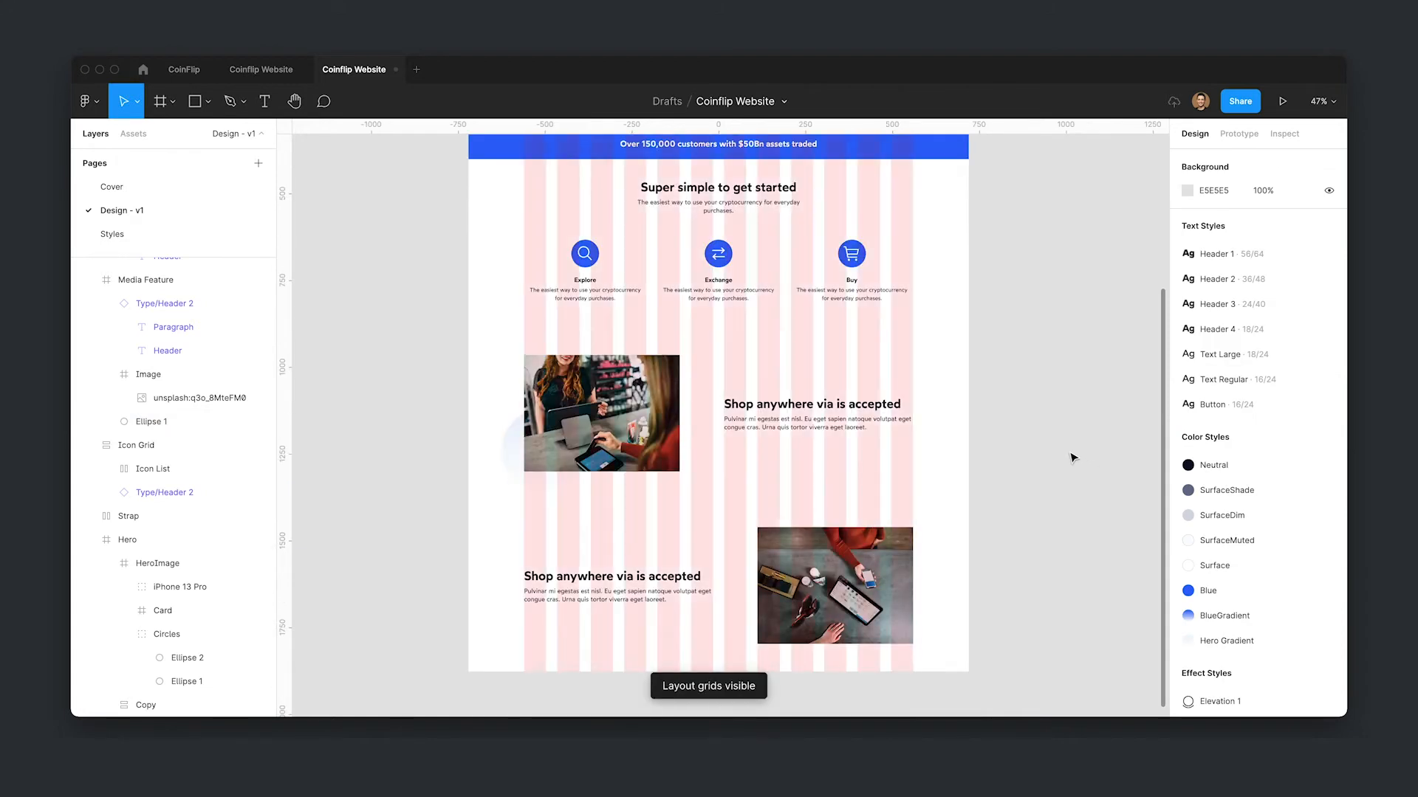
pyautogui.keyDown('super'); pyautogui.click(525, 450); pyautogui.keyUp('super')
pyautogui.keyDown('super'); pyautogui.click(500, 446); pyautogui.keyUp('super')
pyautogui.keyDown('super'); pyautogui.click(515, 455); pyautogui.keyUp('super')
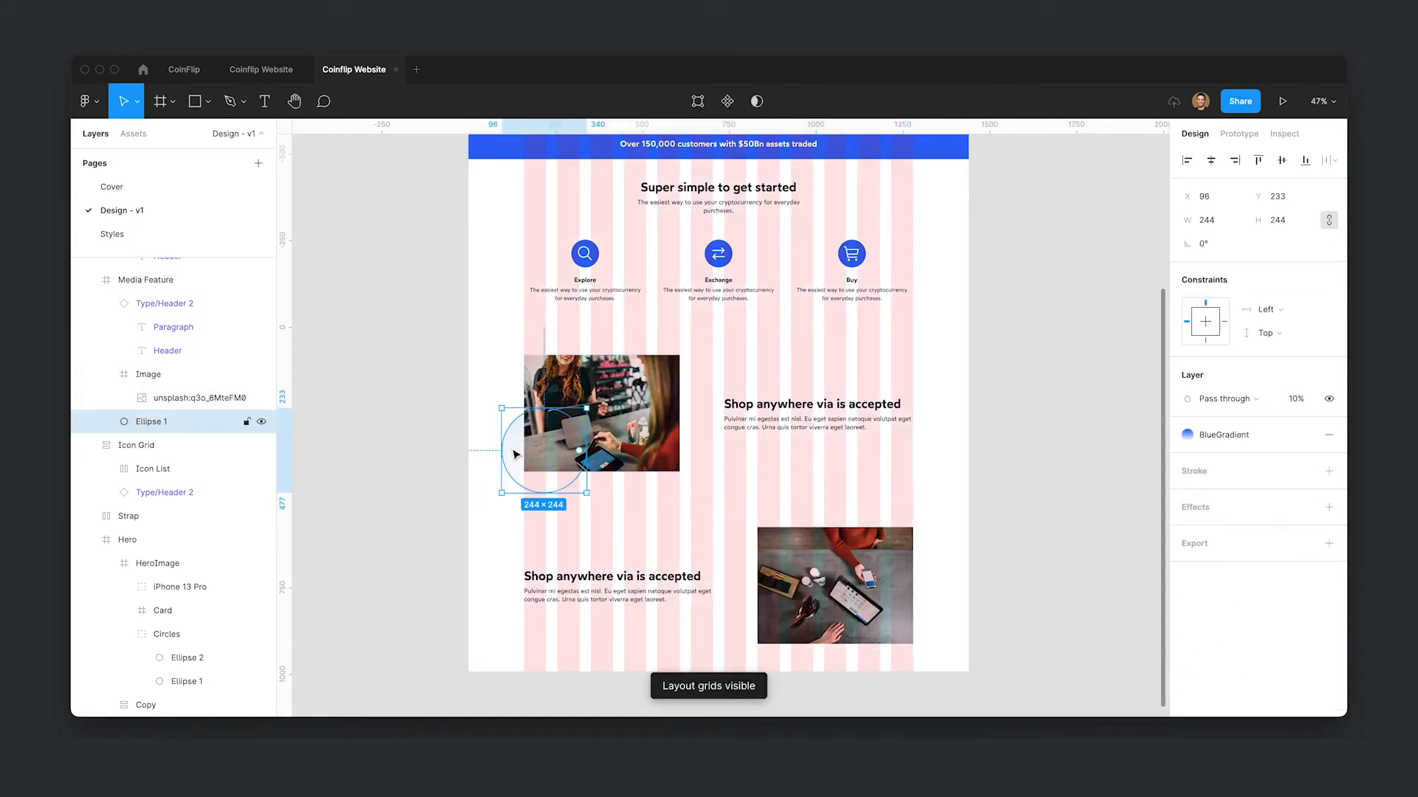
pyautogui.click(1047, 468)
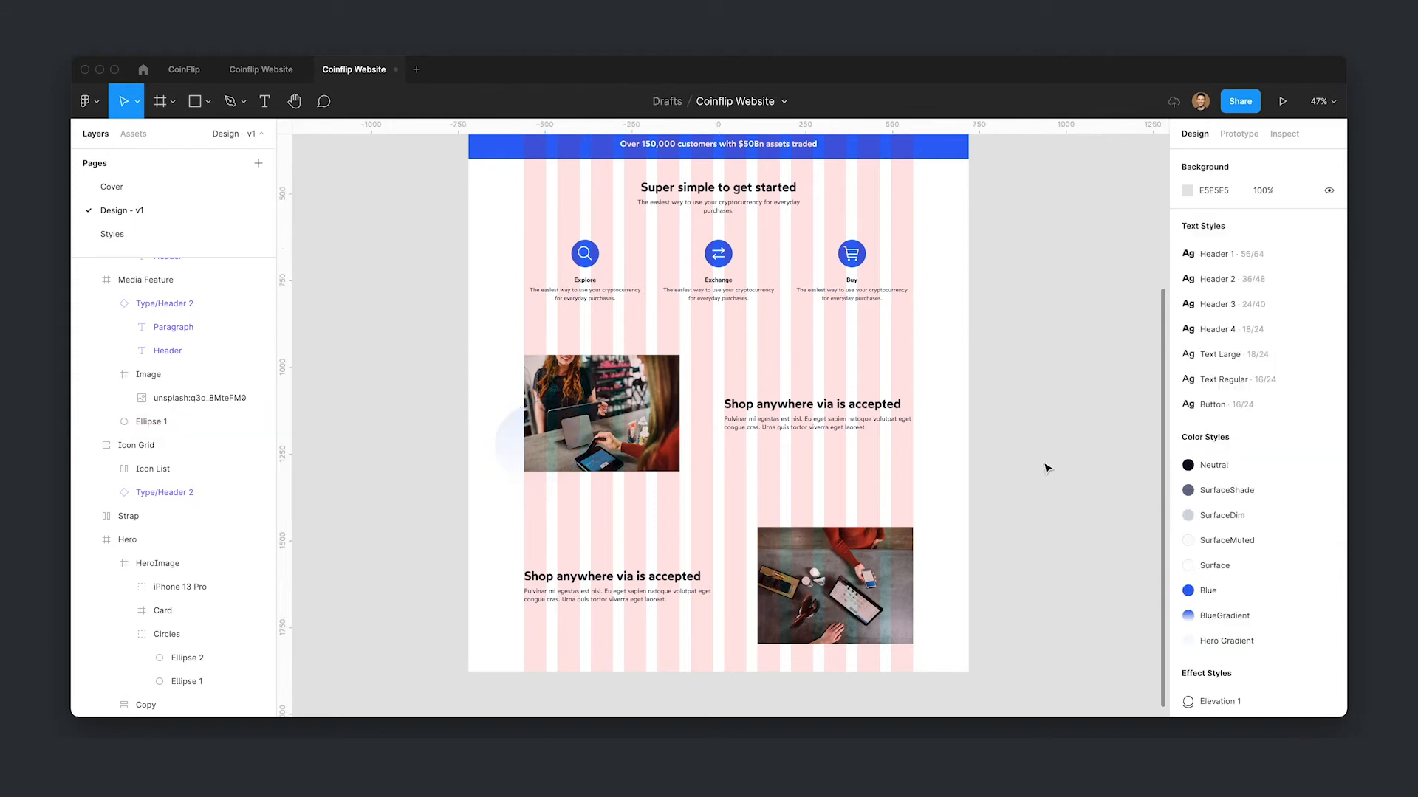
pyautogui.scroll(-1, 1085, 466)
pyautogui.keyDown('super'); pyautogui.click(514, 441); pyautogui.keyUp('super')
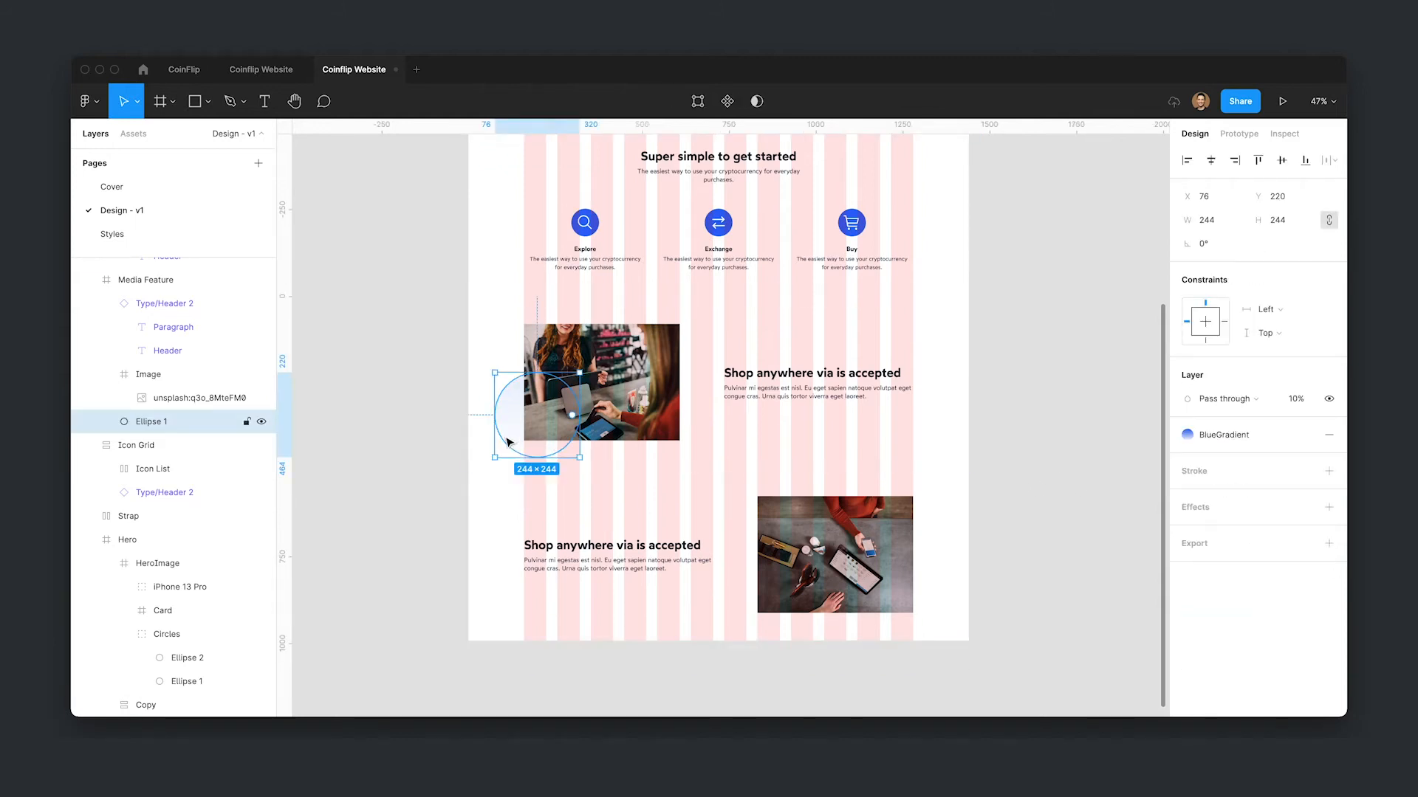
# - Paste the circle into the lower Media Feature section at the photo's upper-right corner and resize it to about 199 × 199
pyautogui.click(720, 524)
pyautogui.press('super+v')
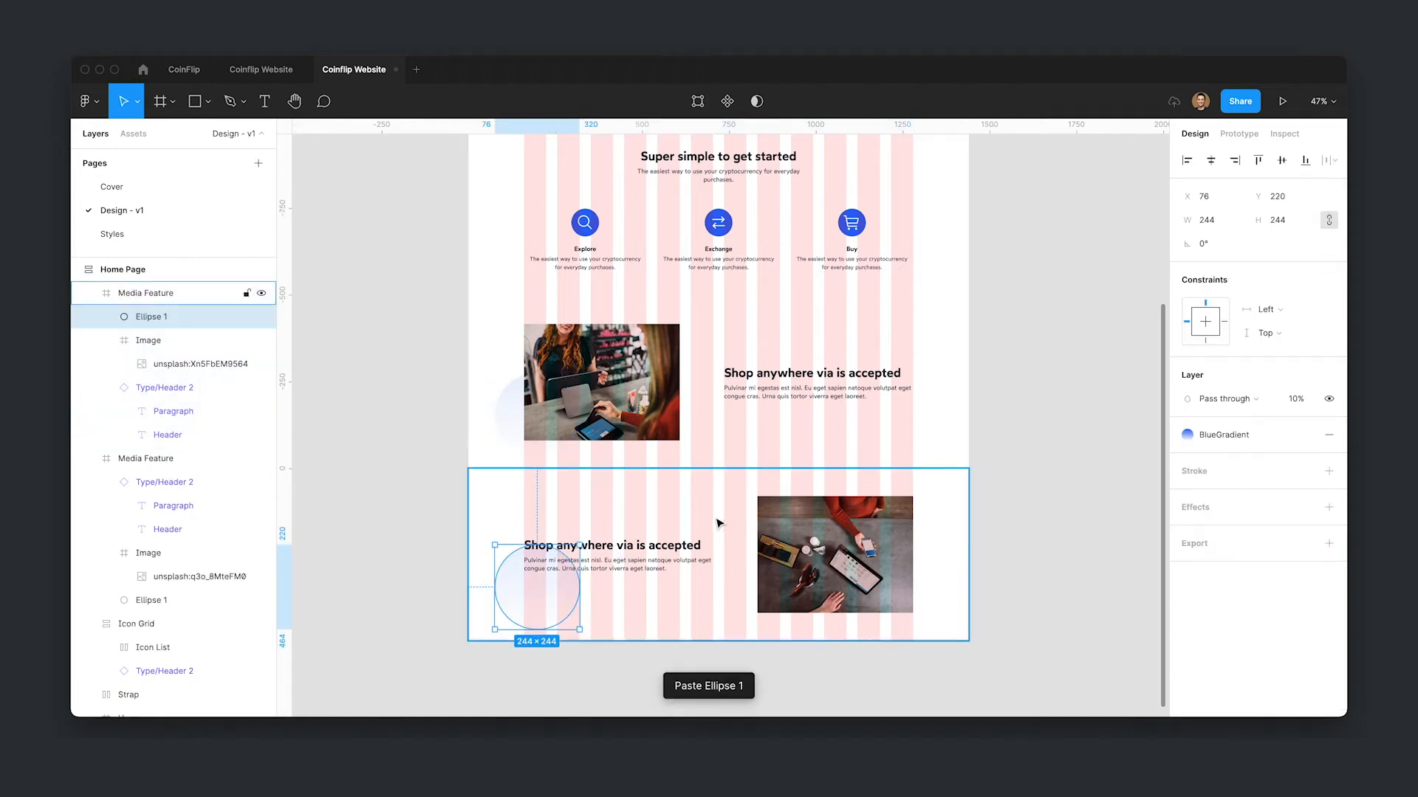
pyautogui.moveTo(544, 601); pyautogui.dragTo(855, 550)
pyautogui.moveTo(891, 480); pyautogui.dragTo(892, 484)
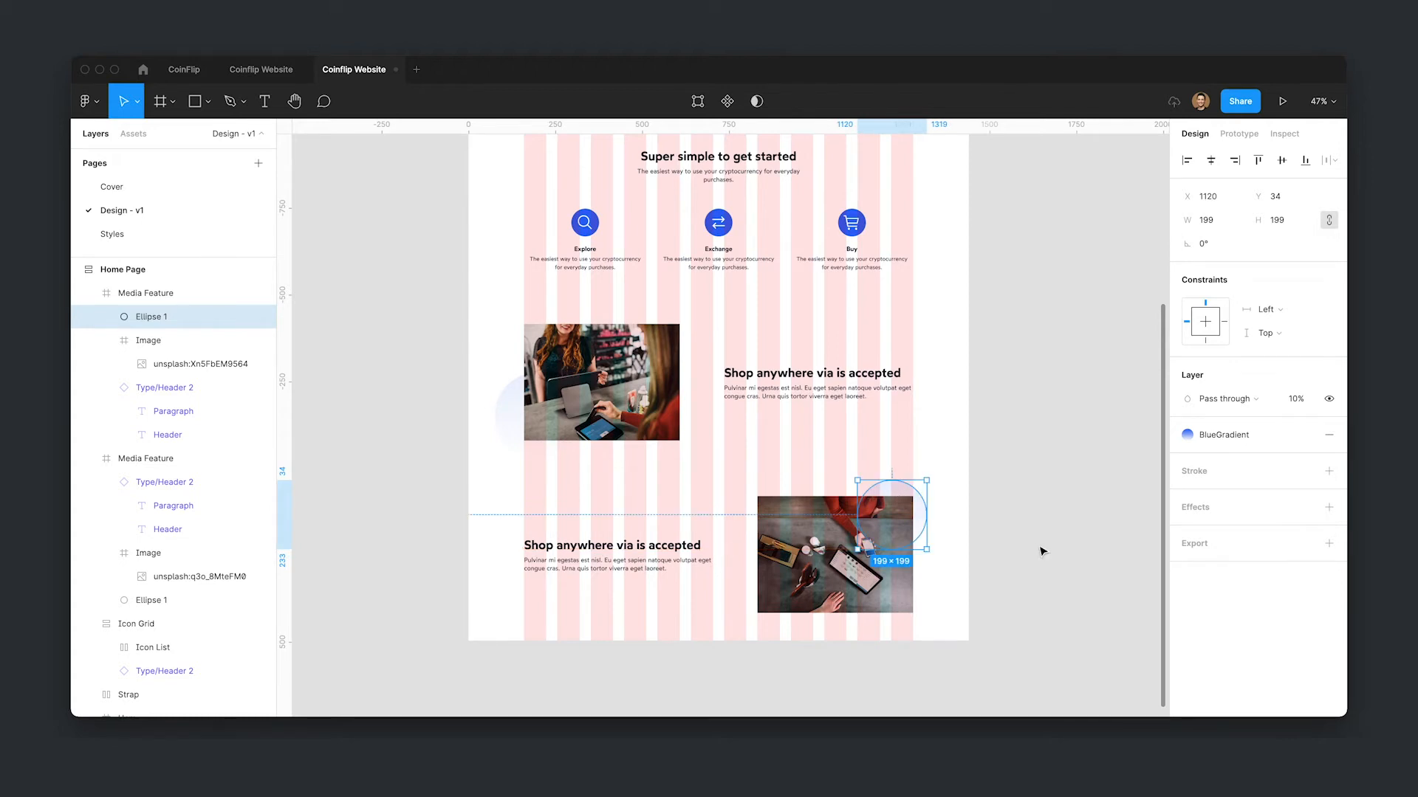
# - Send the lower circle back behind the photo and nudge it down to about Y 50
pyautogui.press('super+bracketleft')
pyautogui.press('super+bracketleft')
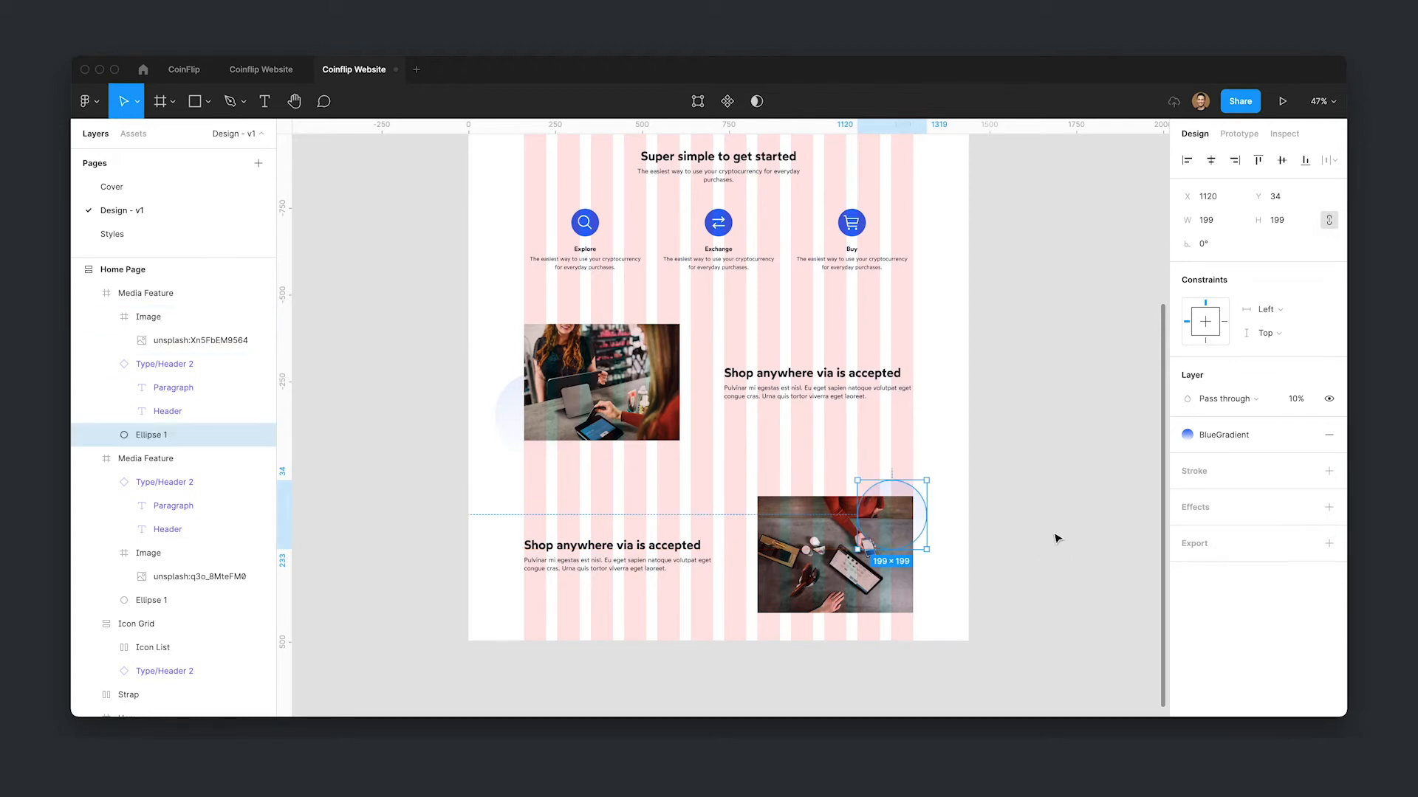
pyautogui.press('Down')
pyautogui.press('Down')
pyautogui.press('Down')
pyautogui.press('Down')
pyautogui.press('Down')
pyautogui.press('Down')
pyautogui.press('Down')
pyautogui.press('Down')
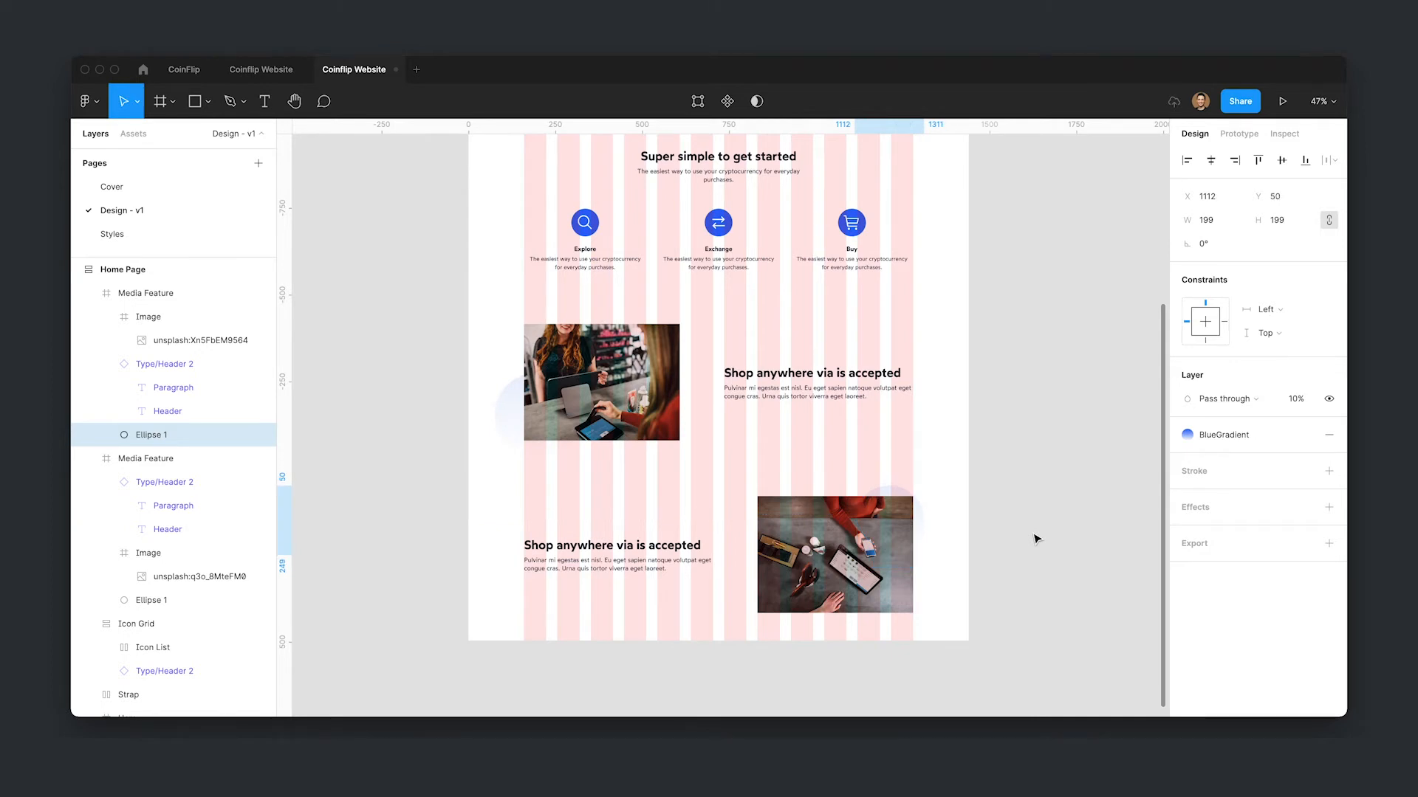
# - Toggle the layout grids off and on and undo the last edit to the circles
pyautogui.click(1036, 540)
pyautogui.scroll(1, 1032, 490)
pyautogui.hotkey('ctrl', 'g')
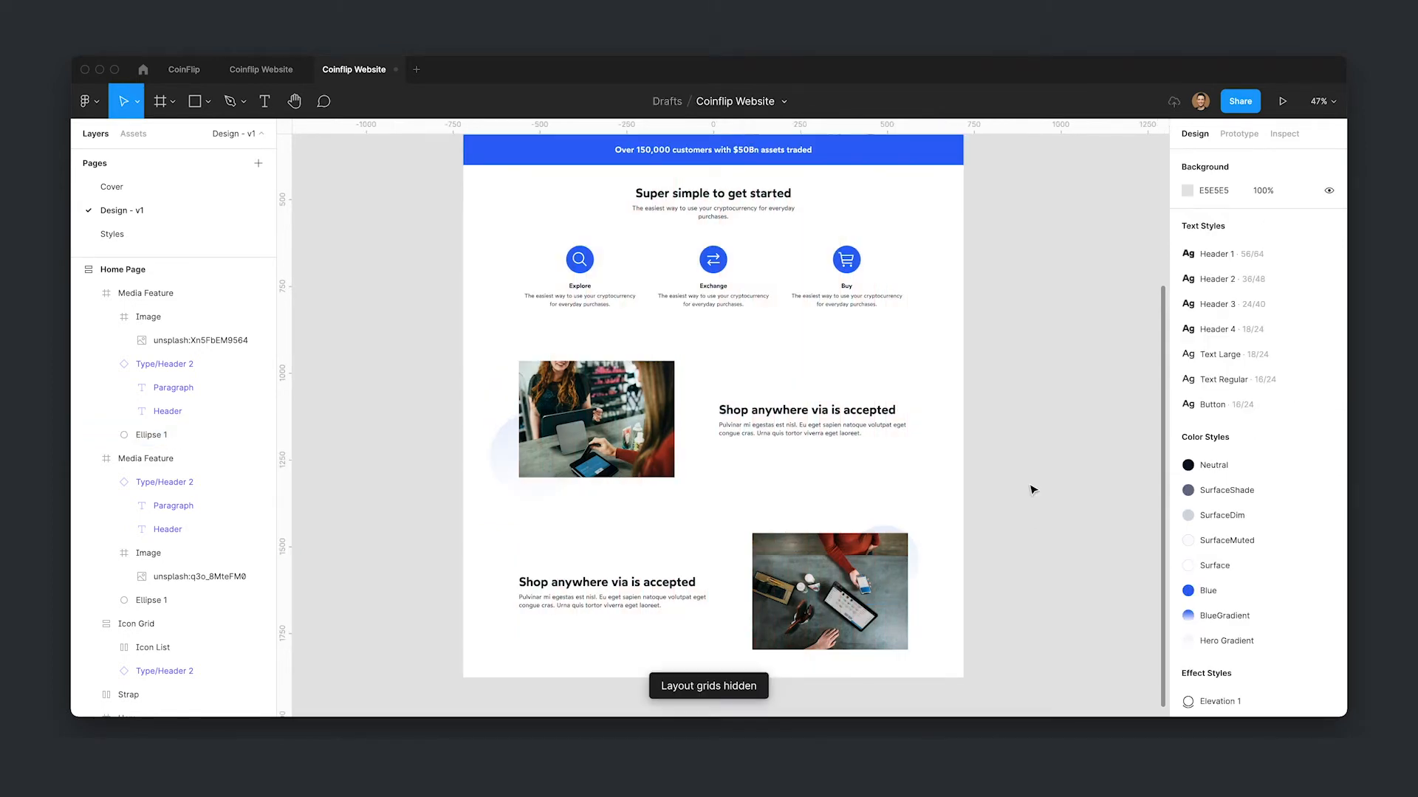
pyautogui.hotkey('ctrl', 'g')
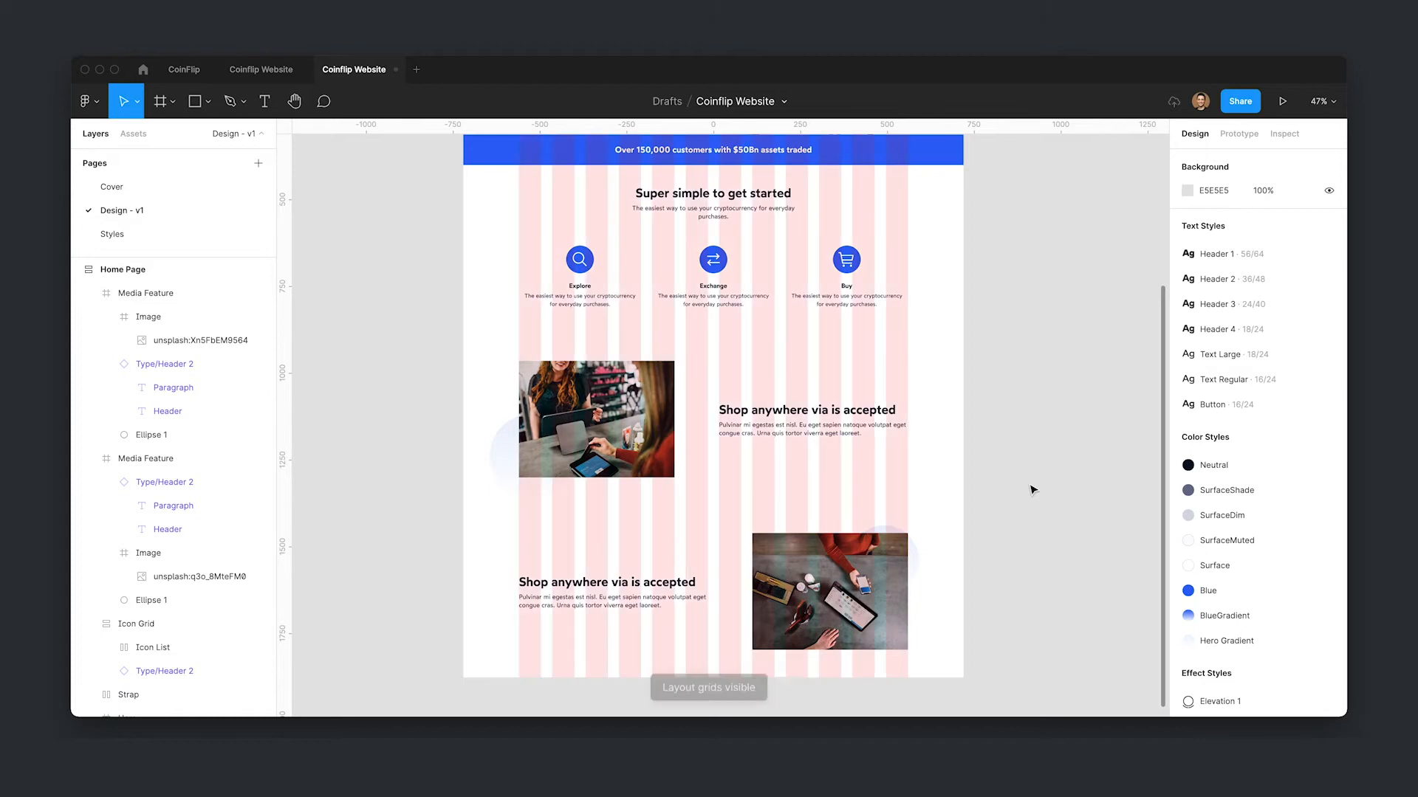
pyautogui.hotkey('ctrl', 'z')
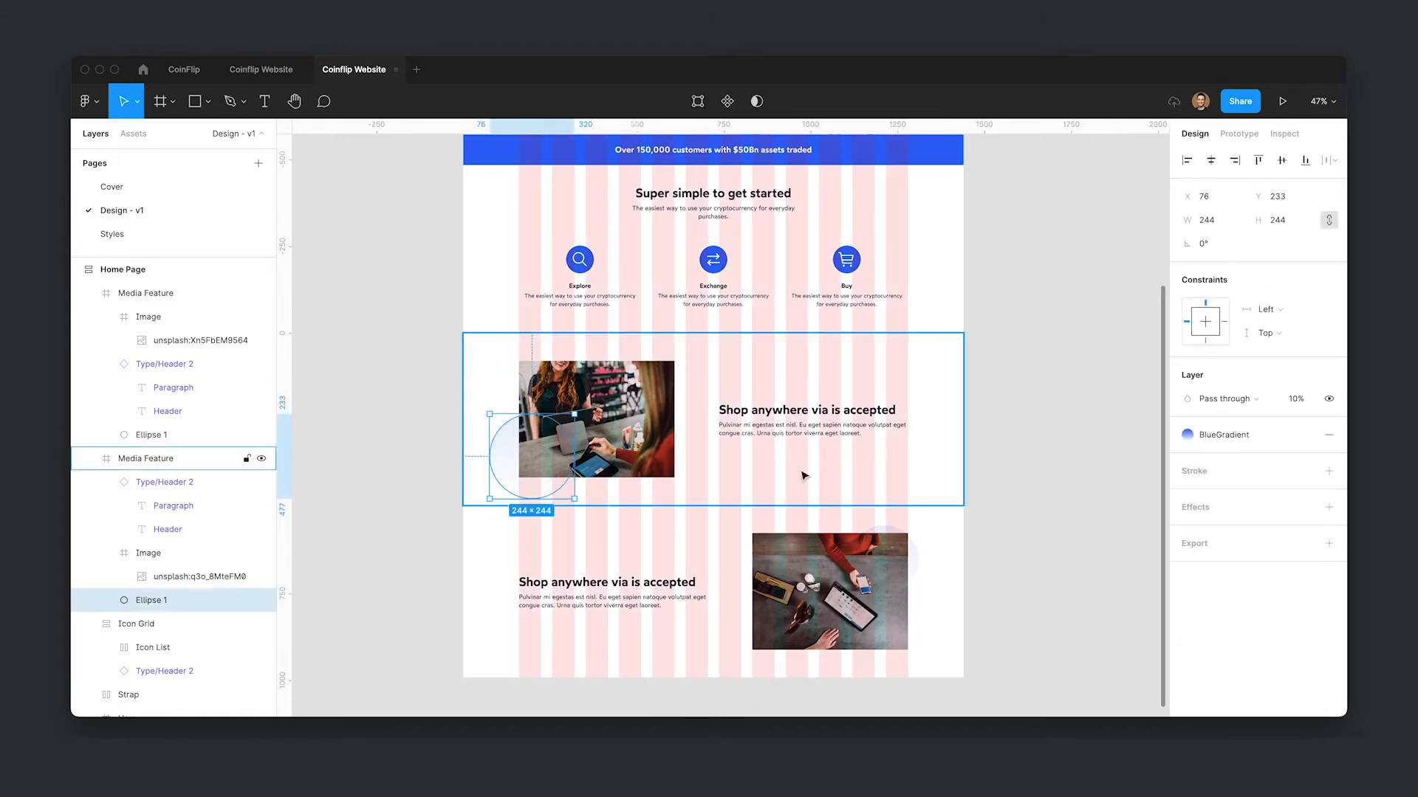
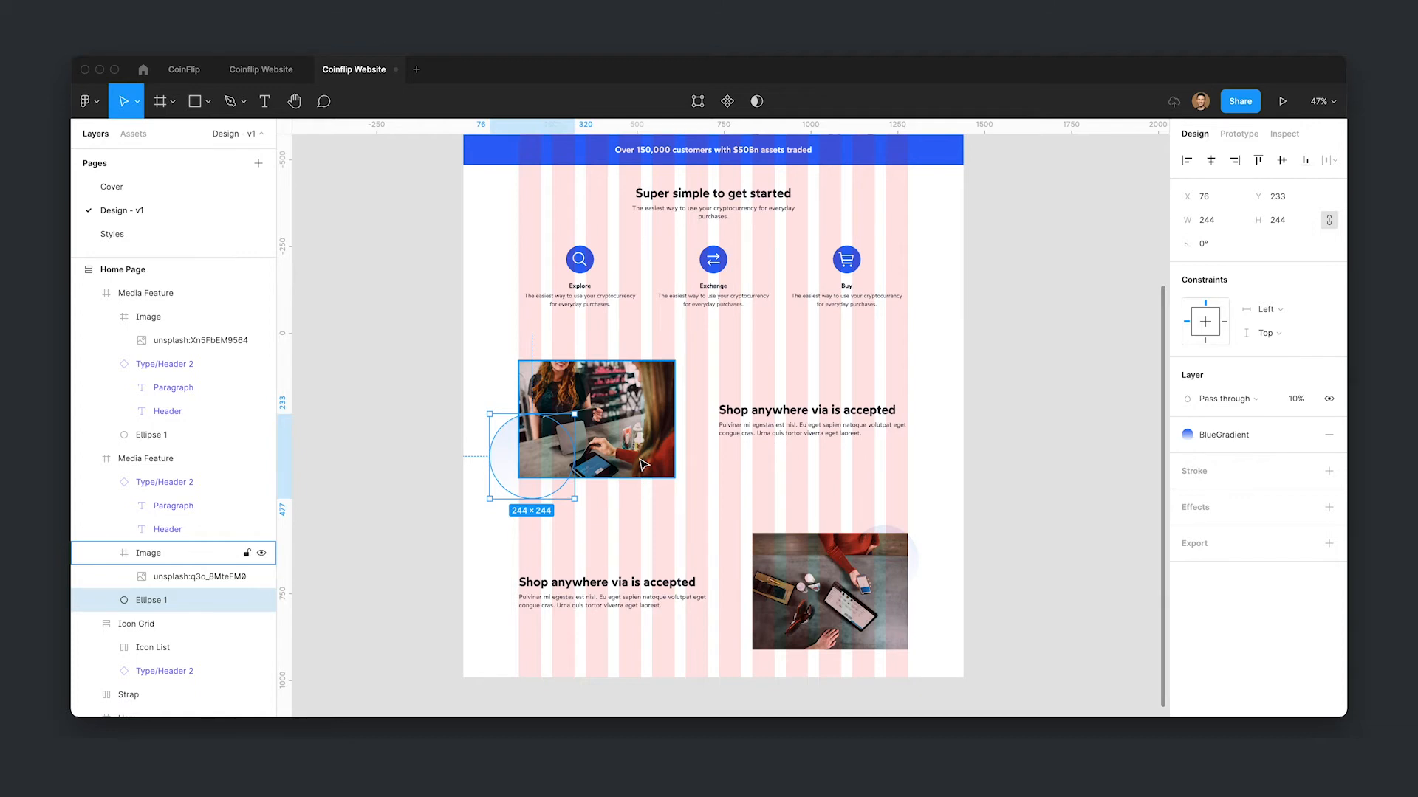
pyautogui.click(643, 464)
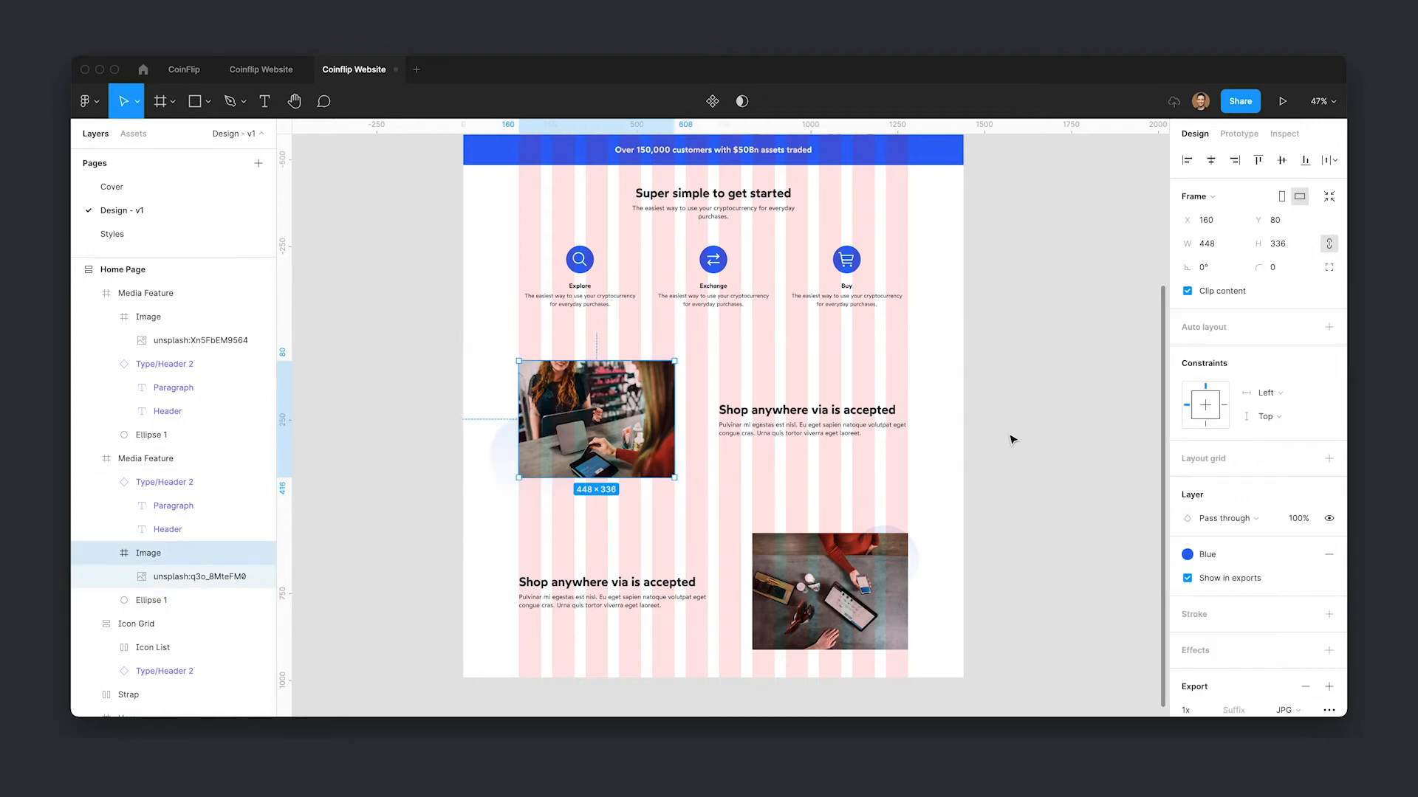
pyautogui.click(507, 462)
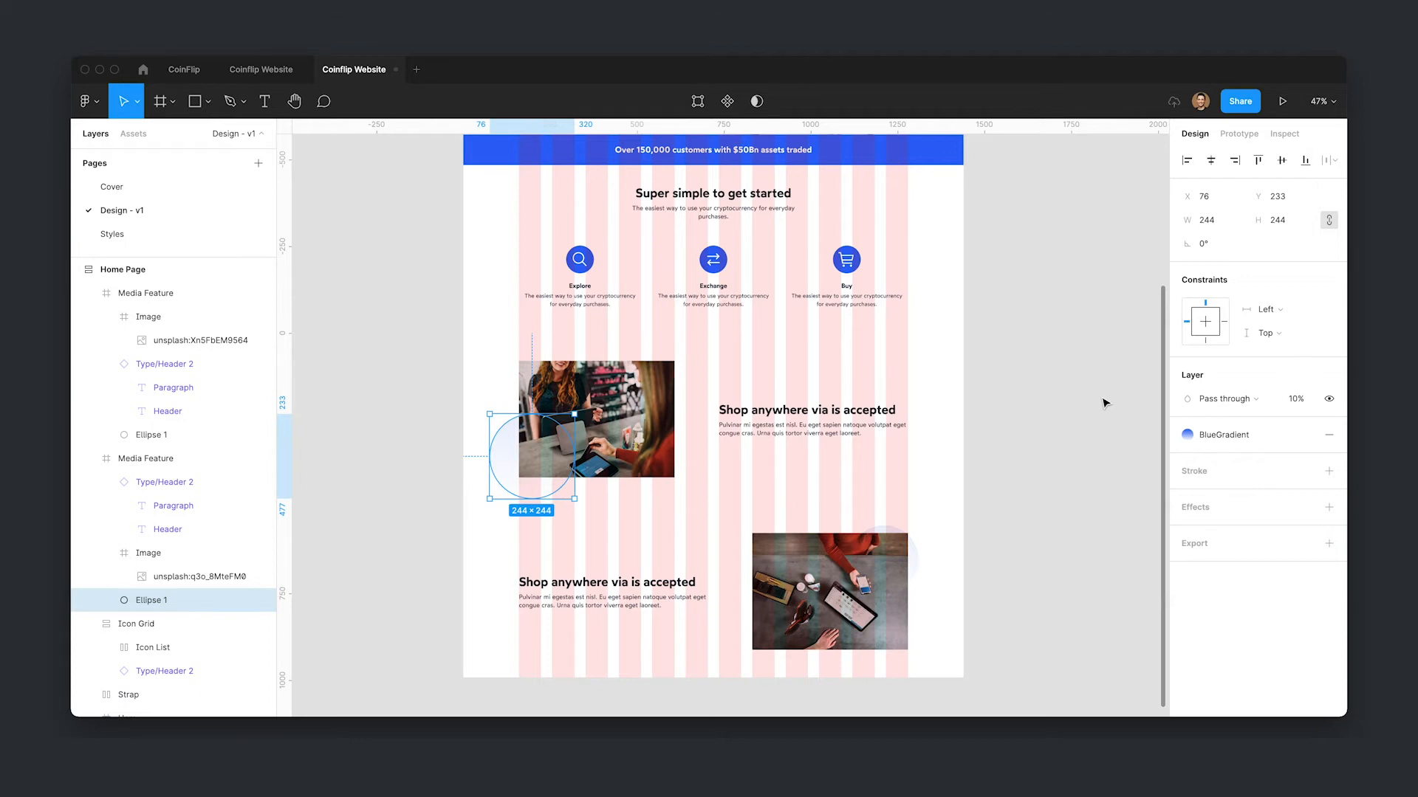
pyautogui.moveTo(507, 457); pyautogui.dragTo(959, 462)
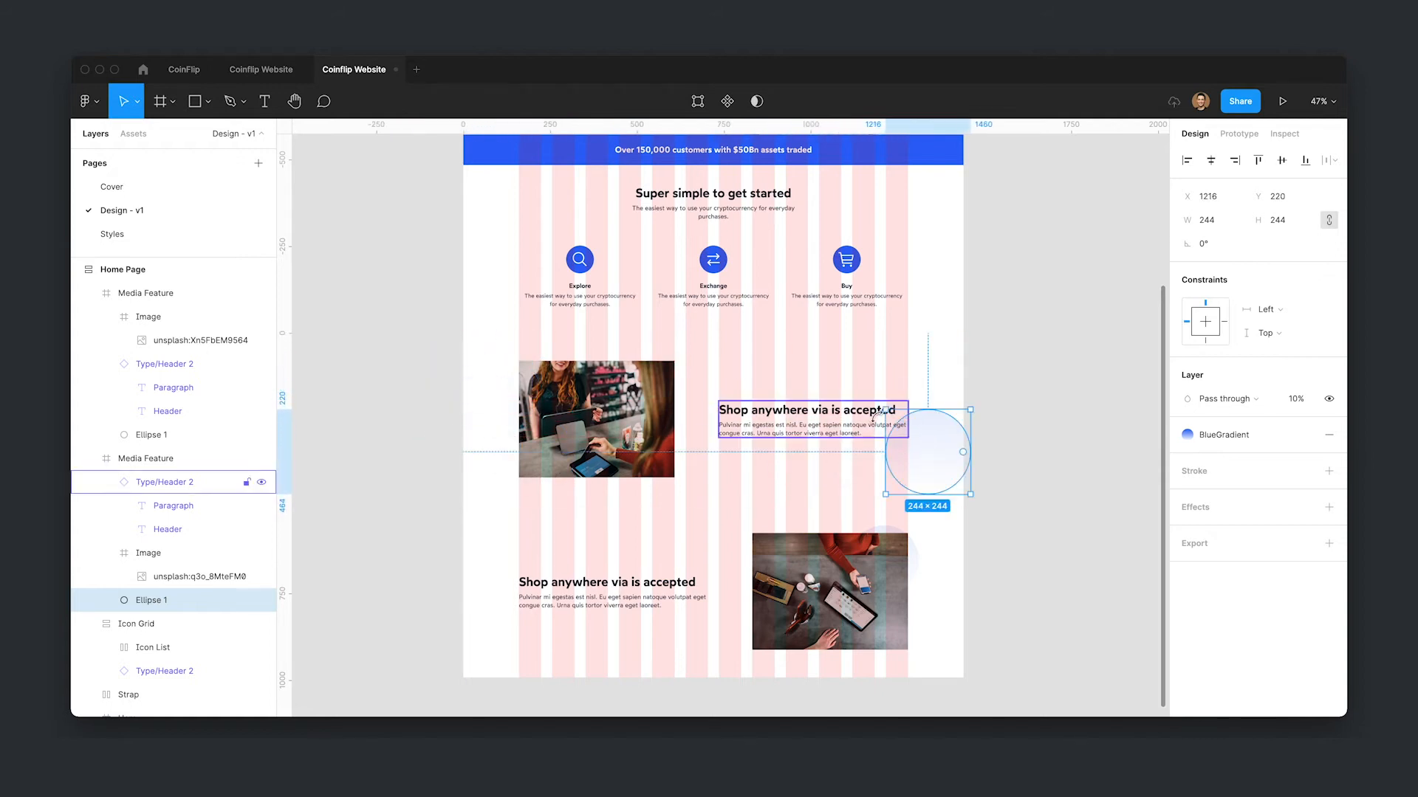
pyautogui.click(1045, 488)
pyautogui.press('super+z')
pyautogui.press('super+z')
pyautogui.press('super+z')
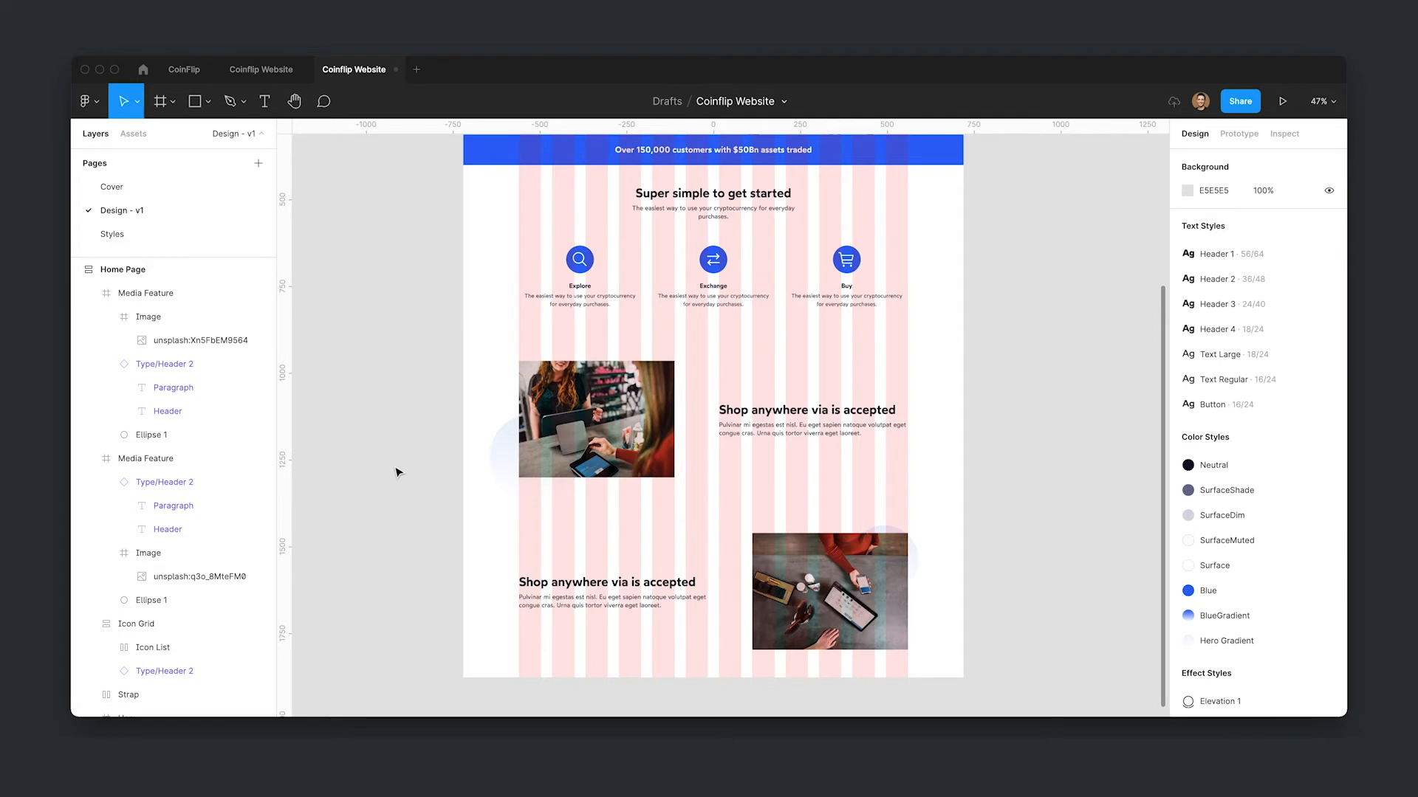
# - Hide the layout grids on the website frame
pyautogui.scroll(1, 1105, 500)
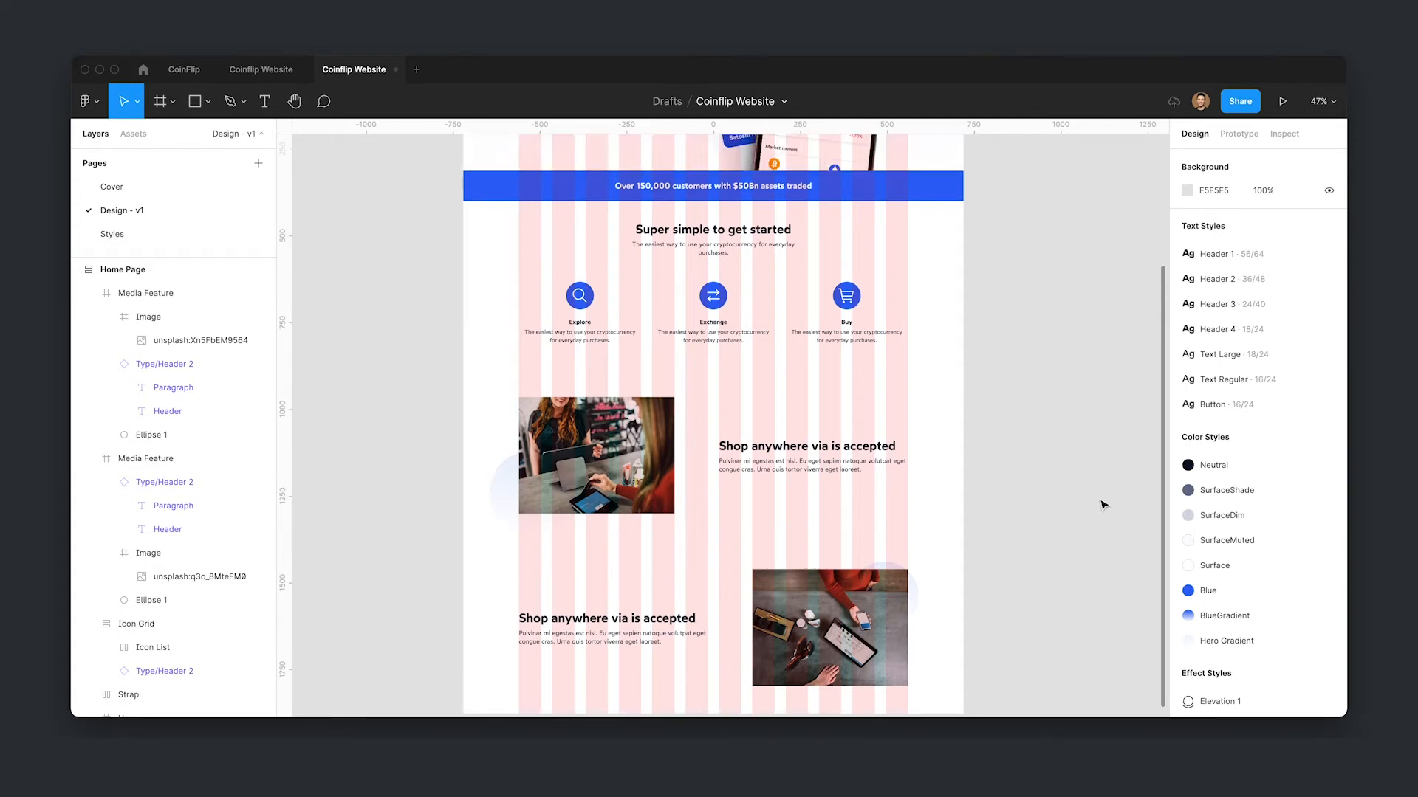
pyautogui.hotkey('ctrl', 'g')
pyautogui.scroll(-1, 990, 465)
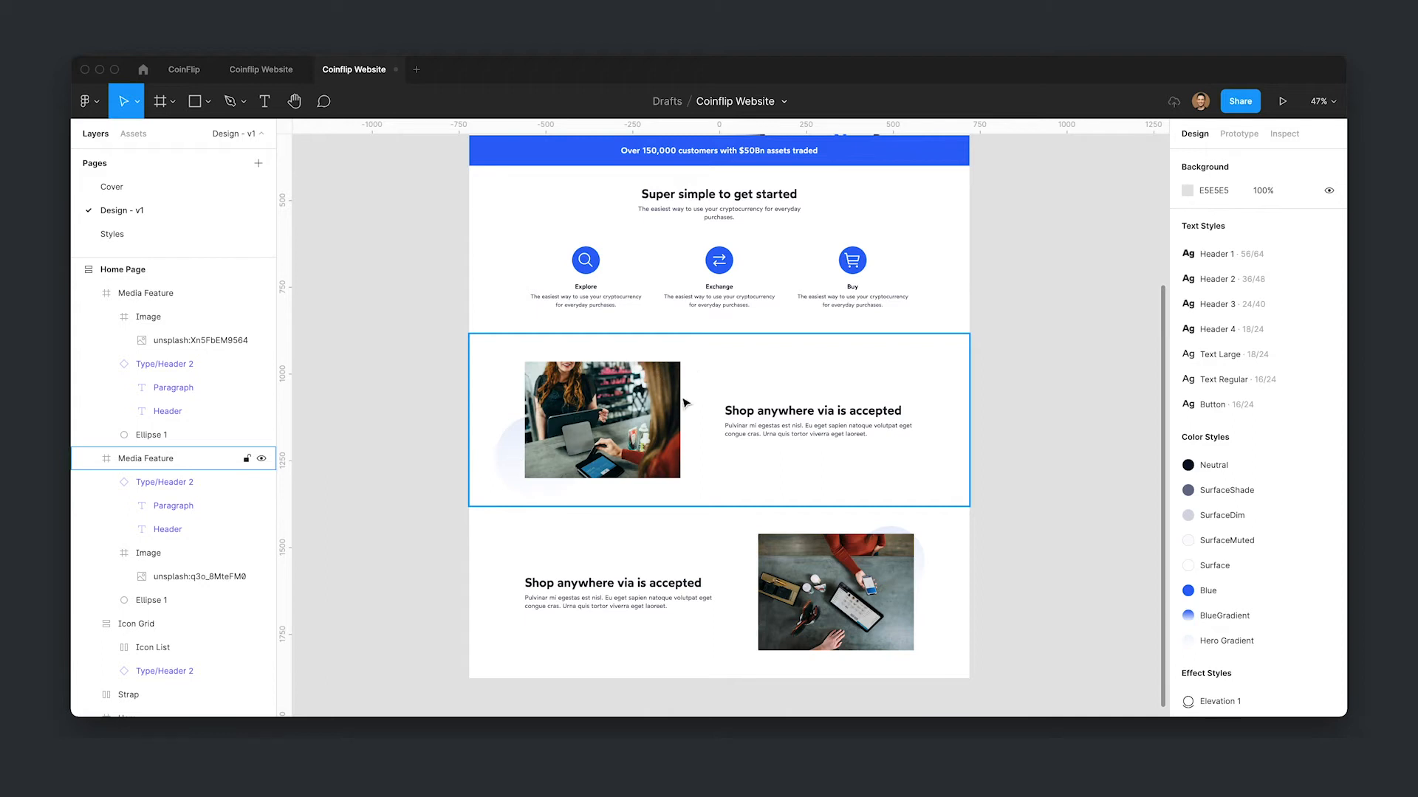
# - Copy the Bitcoin and Ethereum symbol icons from the CoinFlip app file and paste them into the website file
pyautogui.click(177, 77)
pyautogui.doubleClick(642, 443)
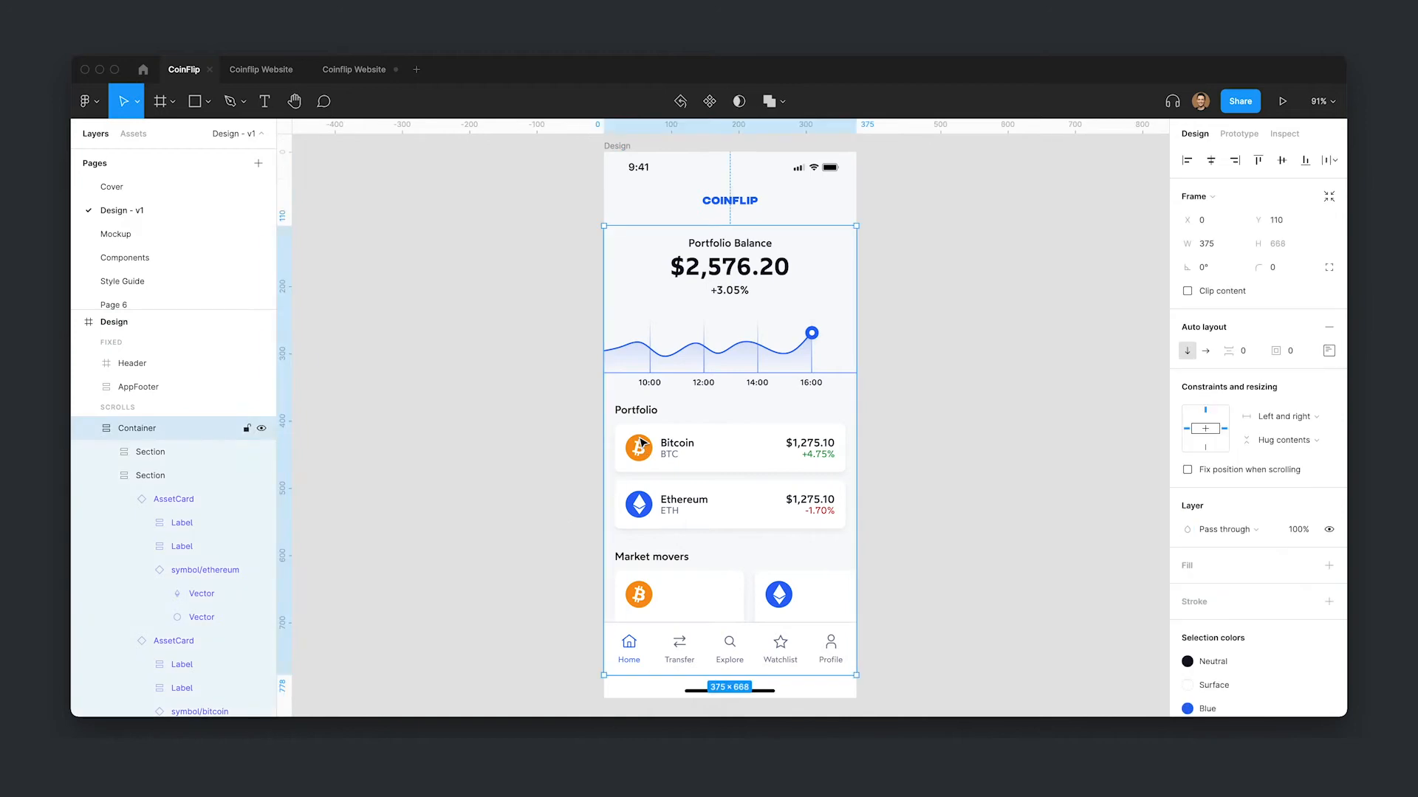
pyautogui.doubleClick(640, 440)
pyautogui.keyDown('shift'); pyautogui.doubleClick(642, 505); pyautogui.keyUp('shift')
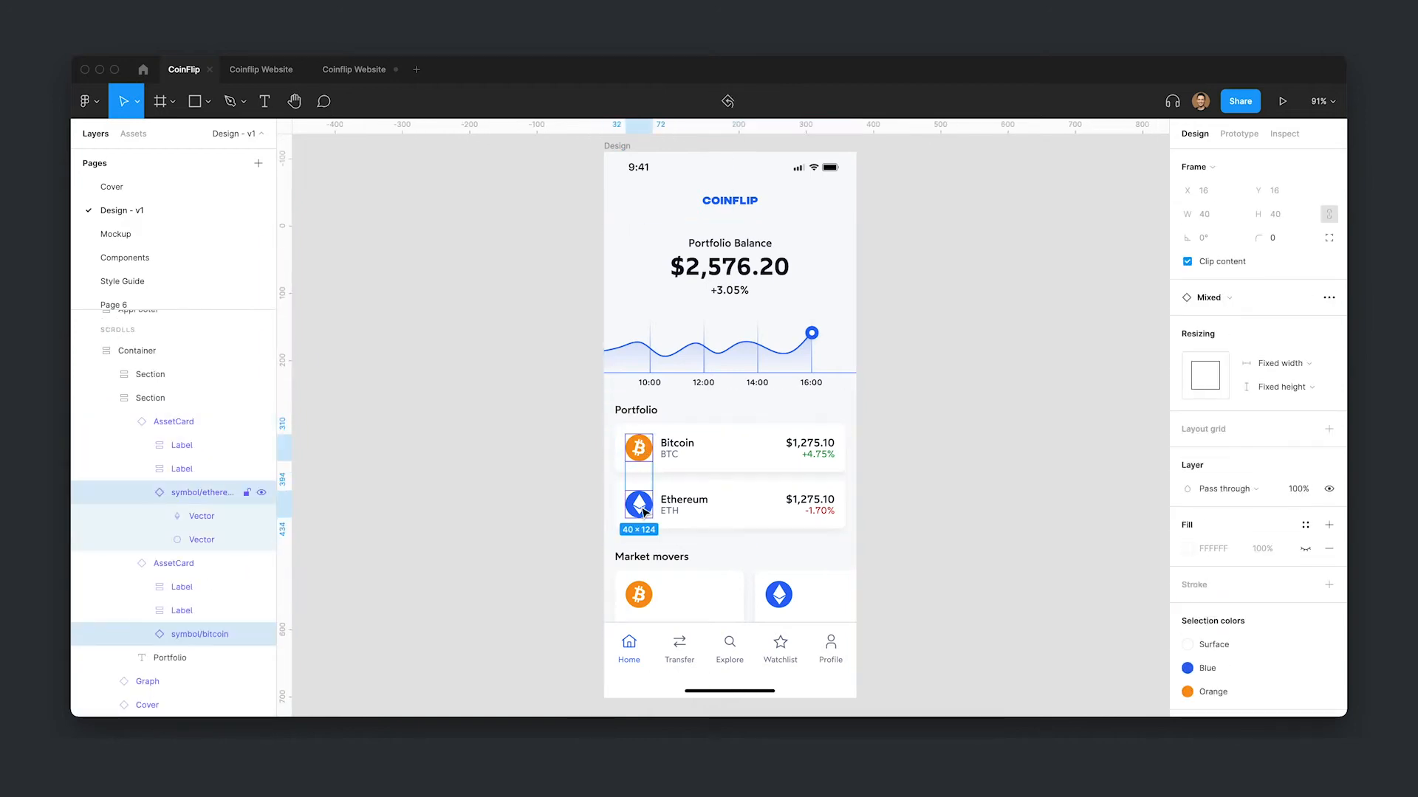
pyautogui.click(370, 77)
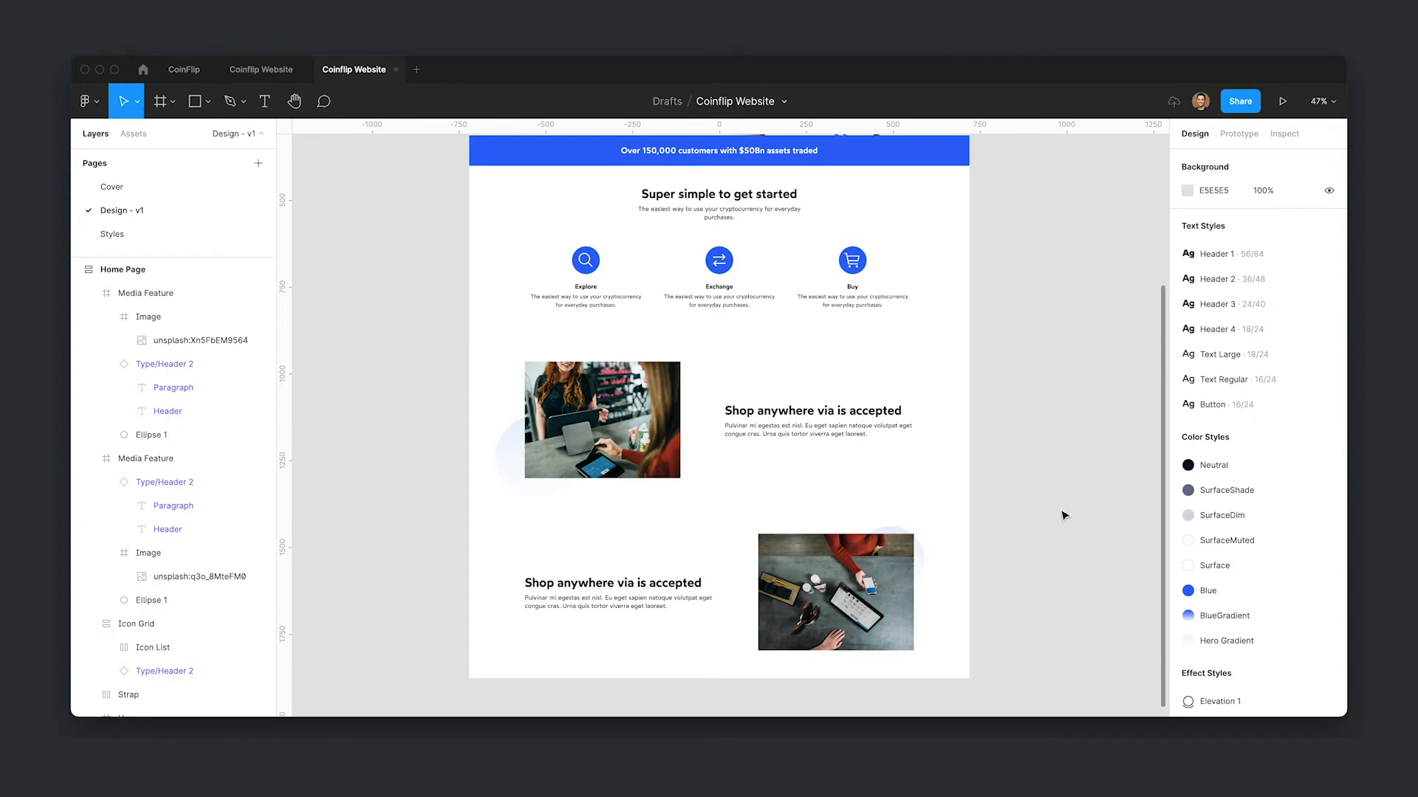
pyautogui.hotkey('ctrl', 'v')
# - Move the pasted Bitcoin and Ethereum icons onto the canvas beside the upper Media Feature section
pyautogui.scroll(-3, 511, 552)
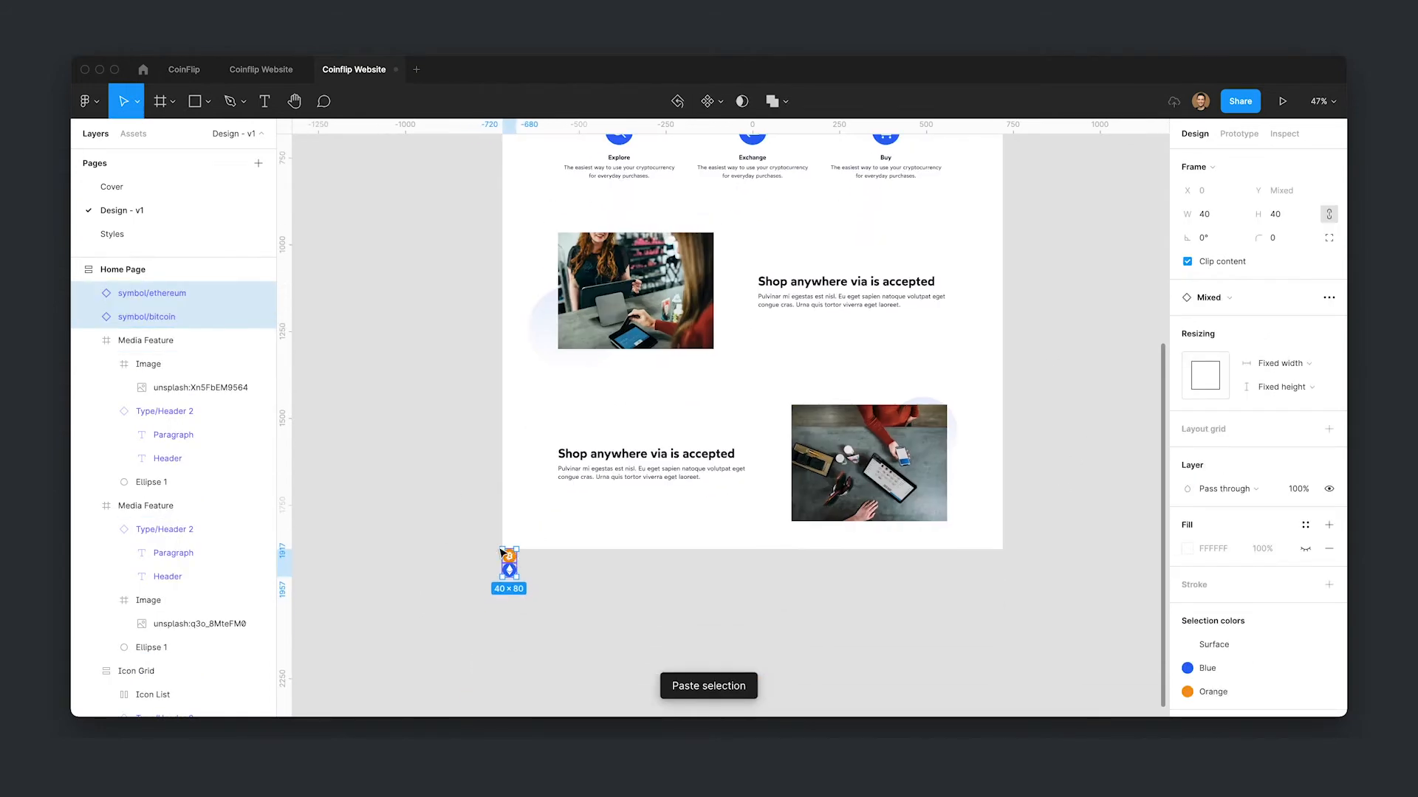
pyautogui.moveTo(507, 559); pyautogui.dragTo(421, 263)
pyautogui.moveTo(448, 425); pyautogui.dragTo(432, 514)
pyautogui.click(416, 387)
pyautogui.moveTo(412, 365); pyautogui.dragTo(418, 378)
# - Detach both the Ethereum and Bitcoin symbol instances from their components
pyautogui.rightClick(418, 378)
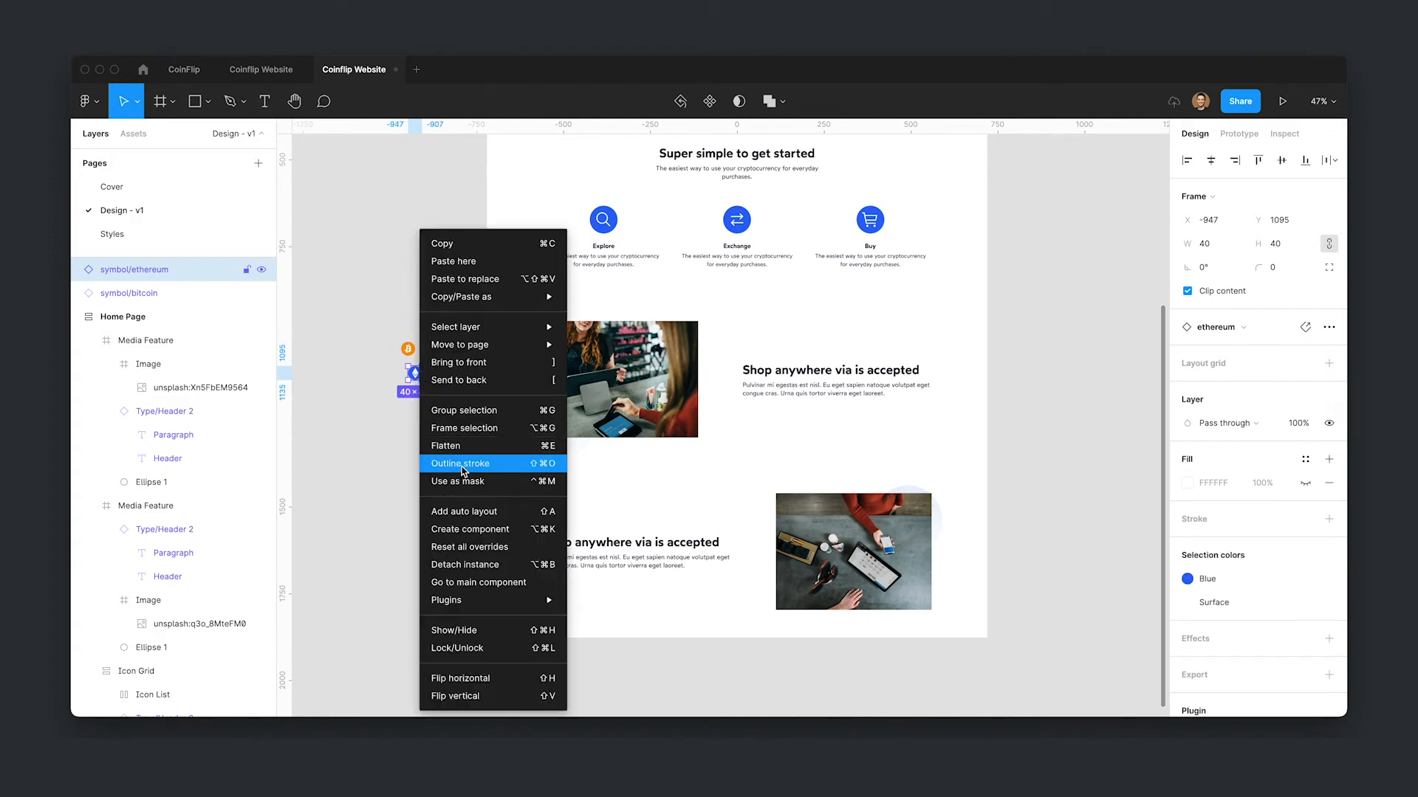
pyautogui.click(471, 565)
pyautogui.click(413, 354)
pyautogui.rightClick(415, 356)
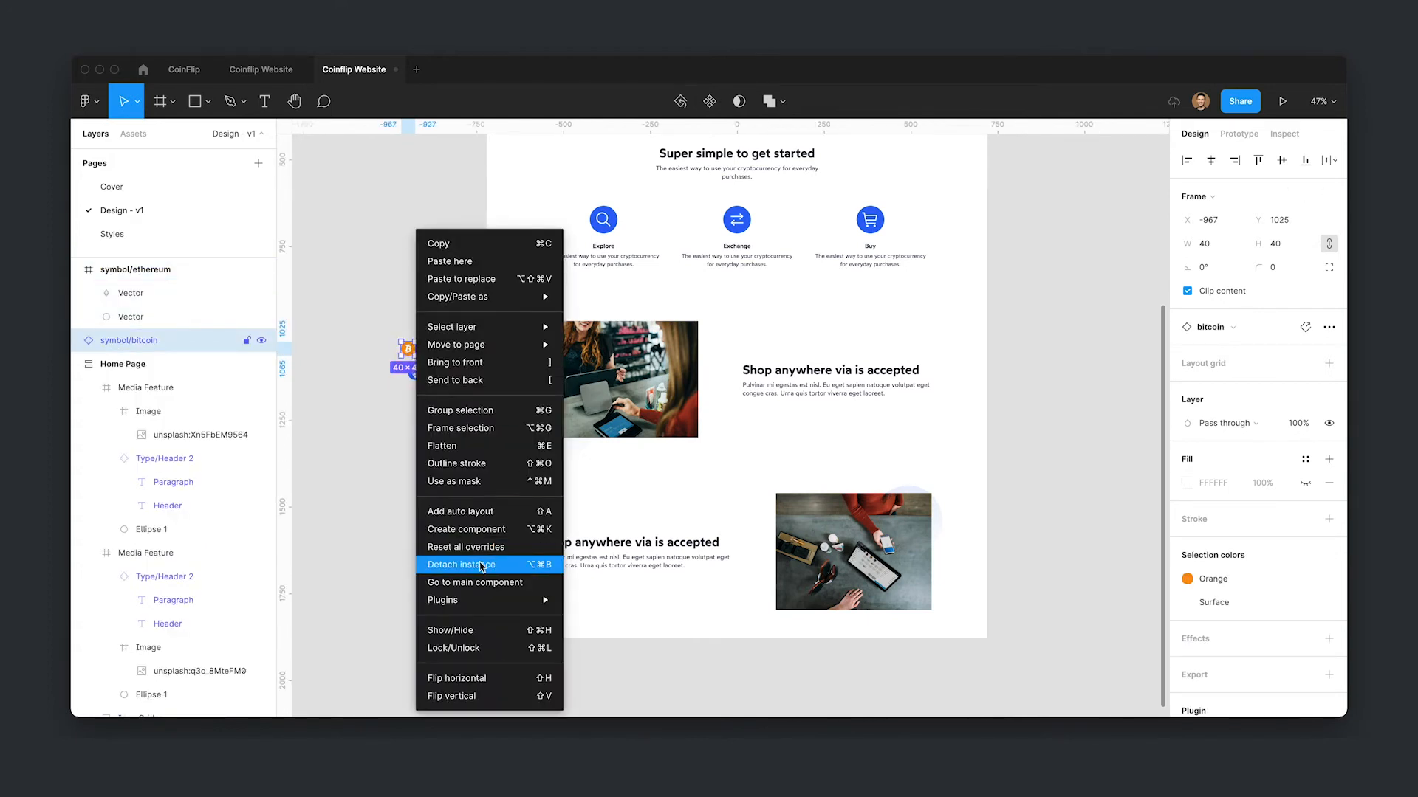
pyautogui.click(476, 563)
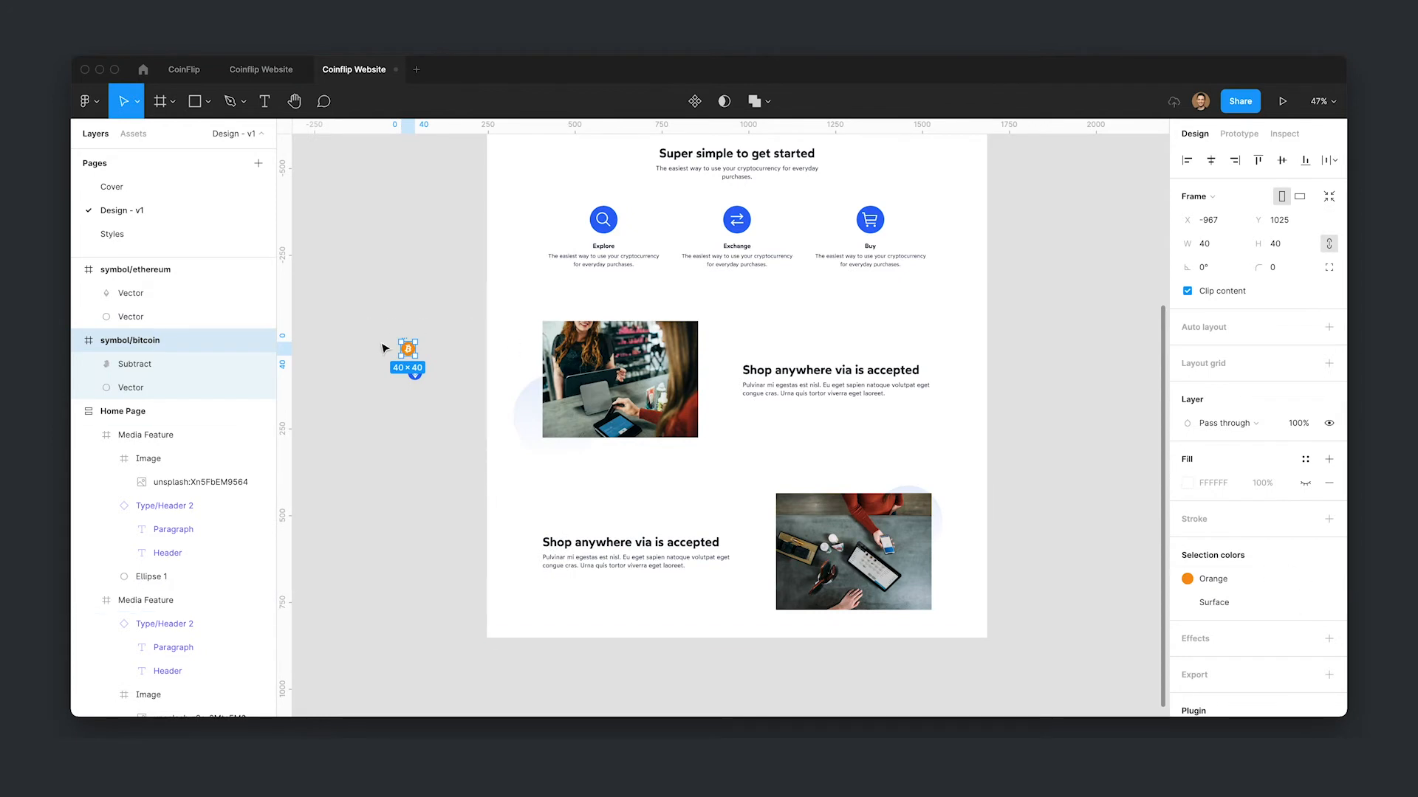
# - Detach the color styles from both icons so their colors become plain hex values
pyautogui.keyDown('shift'); pyautogui.click(415, 373); pyautogui.keyUp('shift')
pyautogui.click(1307, 603)
pyautogui.click(1306, 603)
pyautogui.click(1306, 602)
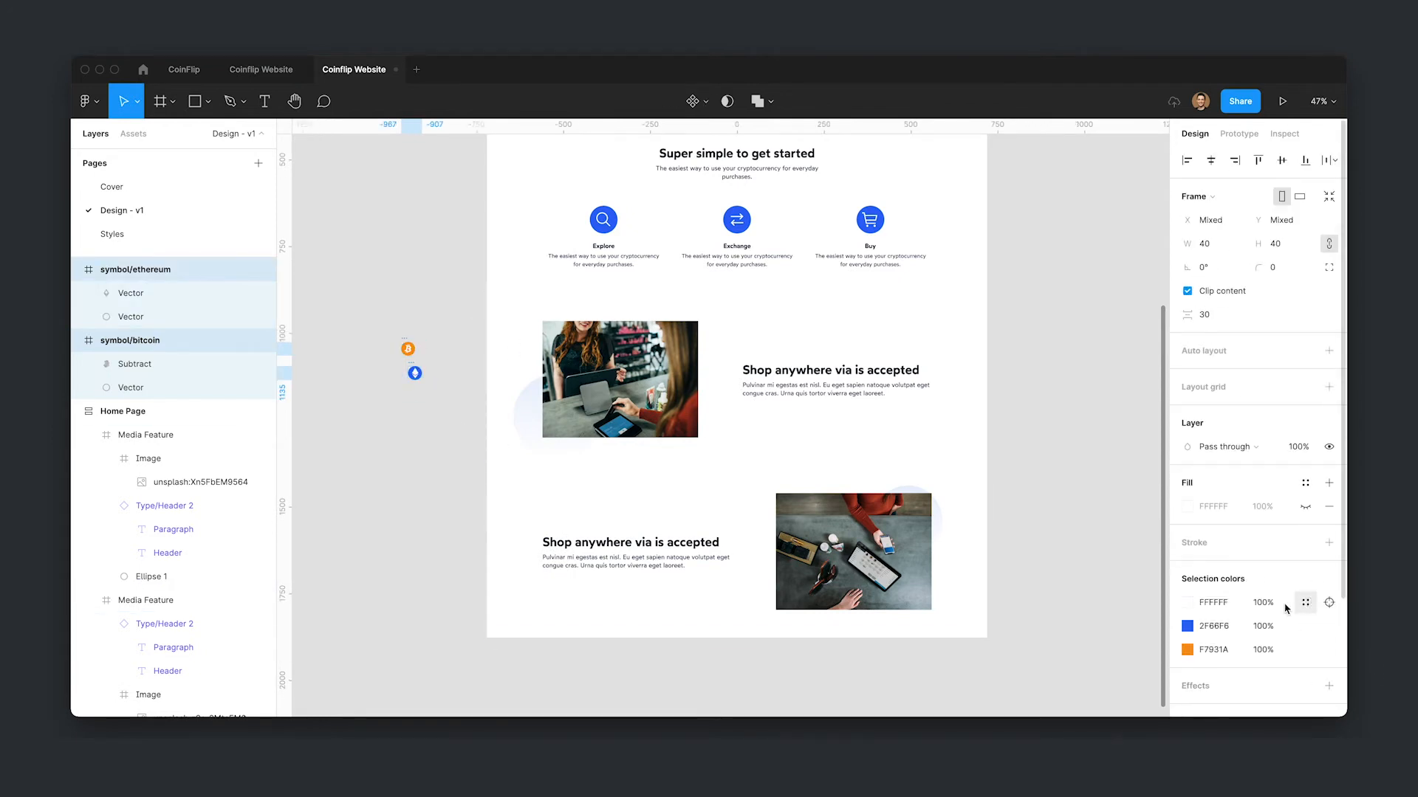
# - Wrap the Bitcoin and Ethereum icons each in their own frame
pyautogui.click(427, 437)
pyautogui.click(405, 347)
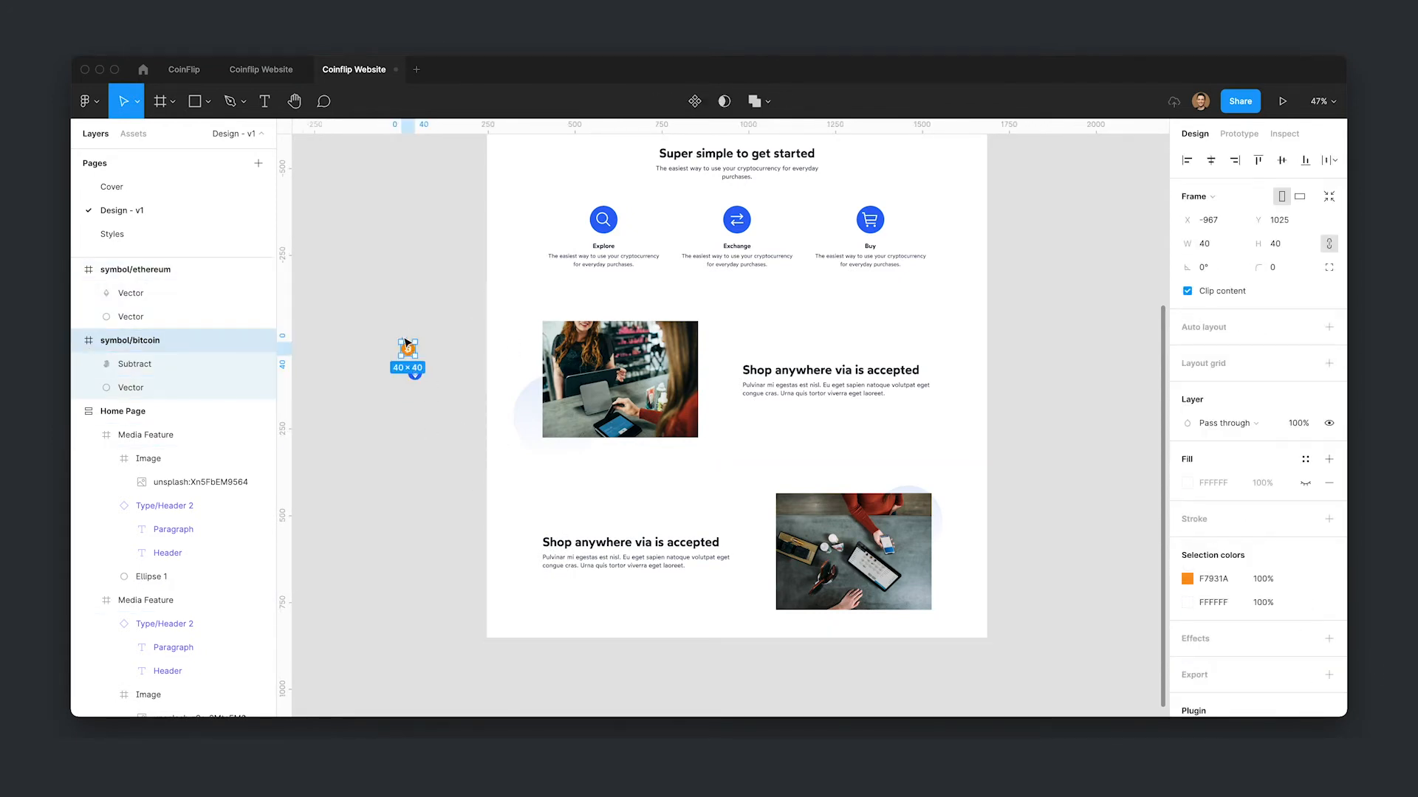
pyautogui.scroll(5, 402, 341)
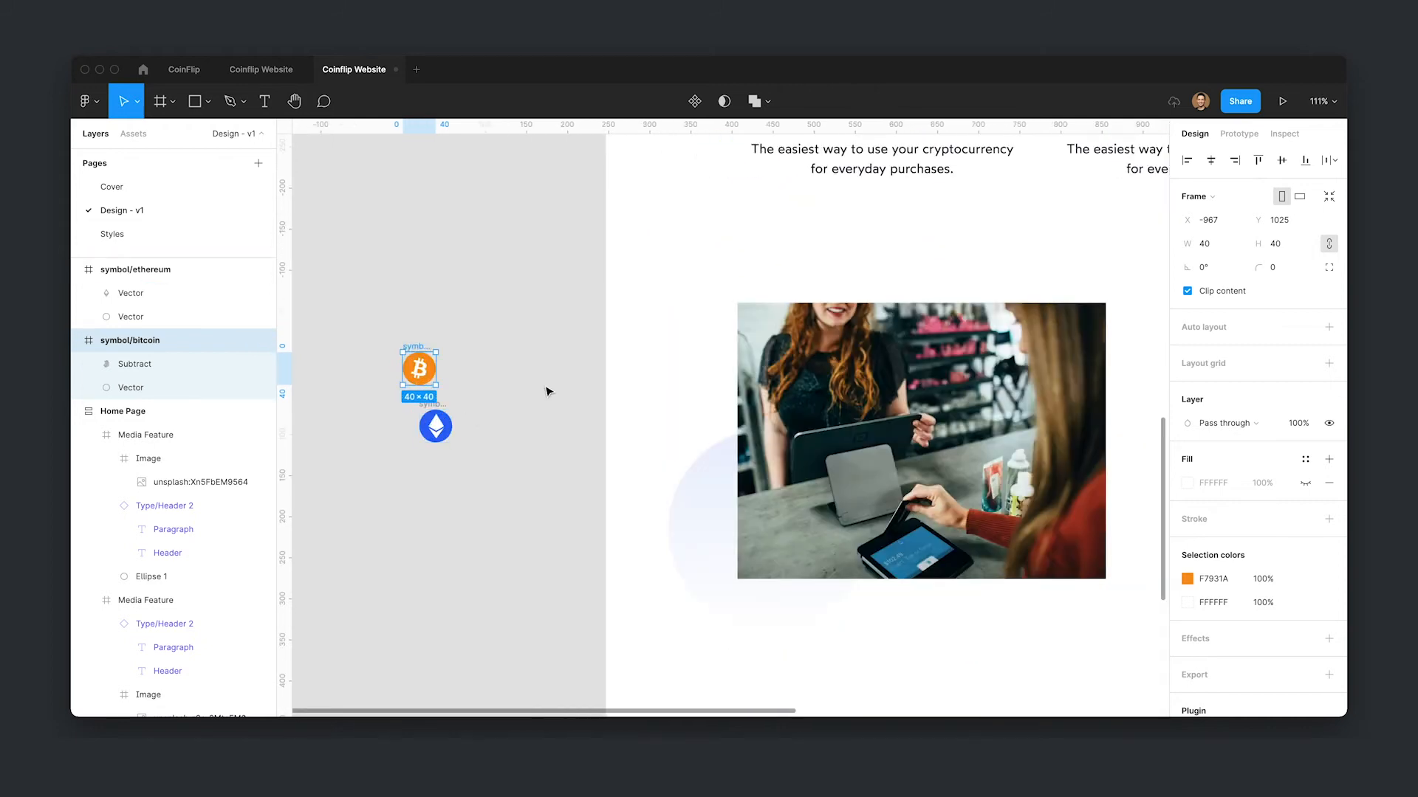
pyautogui.click(436, 426)
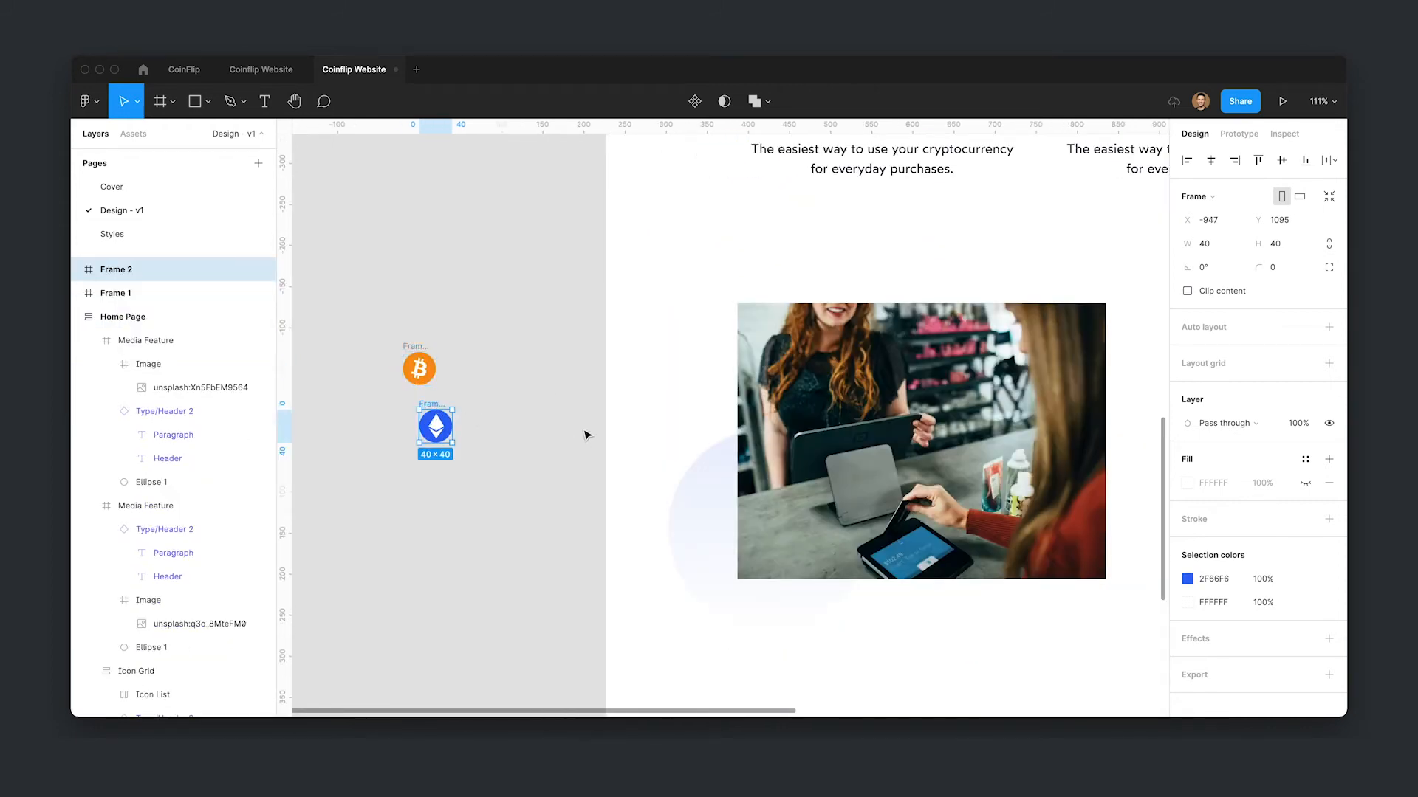
pyautogui.click(587, 435)
pyautogui.click(438, 410)
# - Add auto layout to both icon frames with 8 padding around each icon
pyautogui.hotkey('shift', 'a')
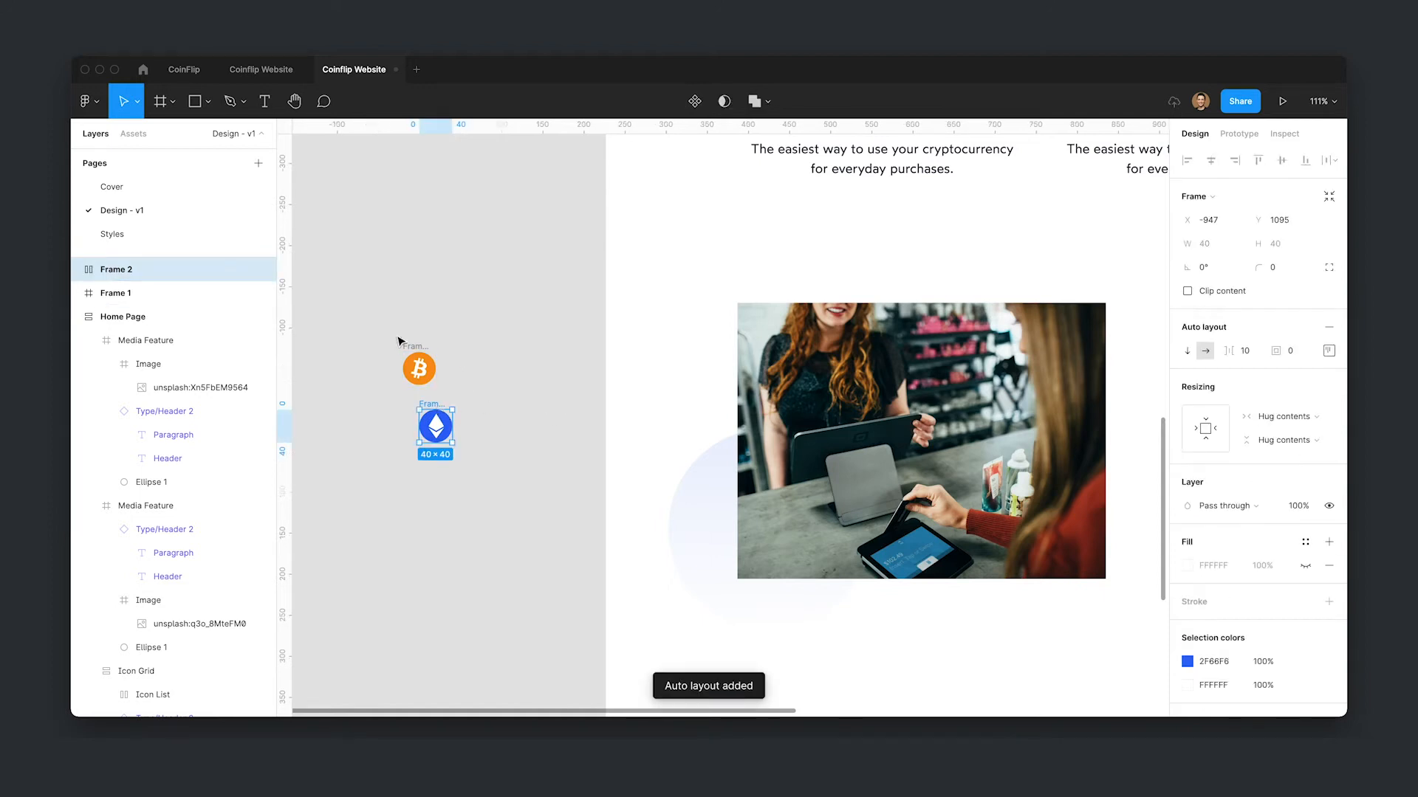
pyautogui.press('Escape')
pyautogui.click(414, 365)
pyautogui.hotkey('shift', 'a')
pyautogui.click(1304, 359)
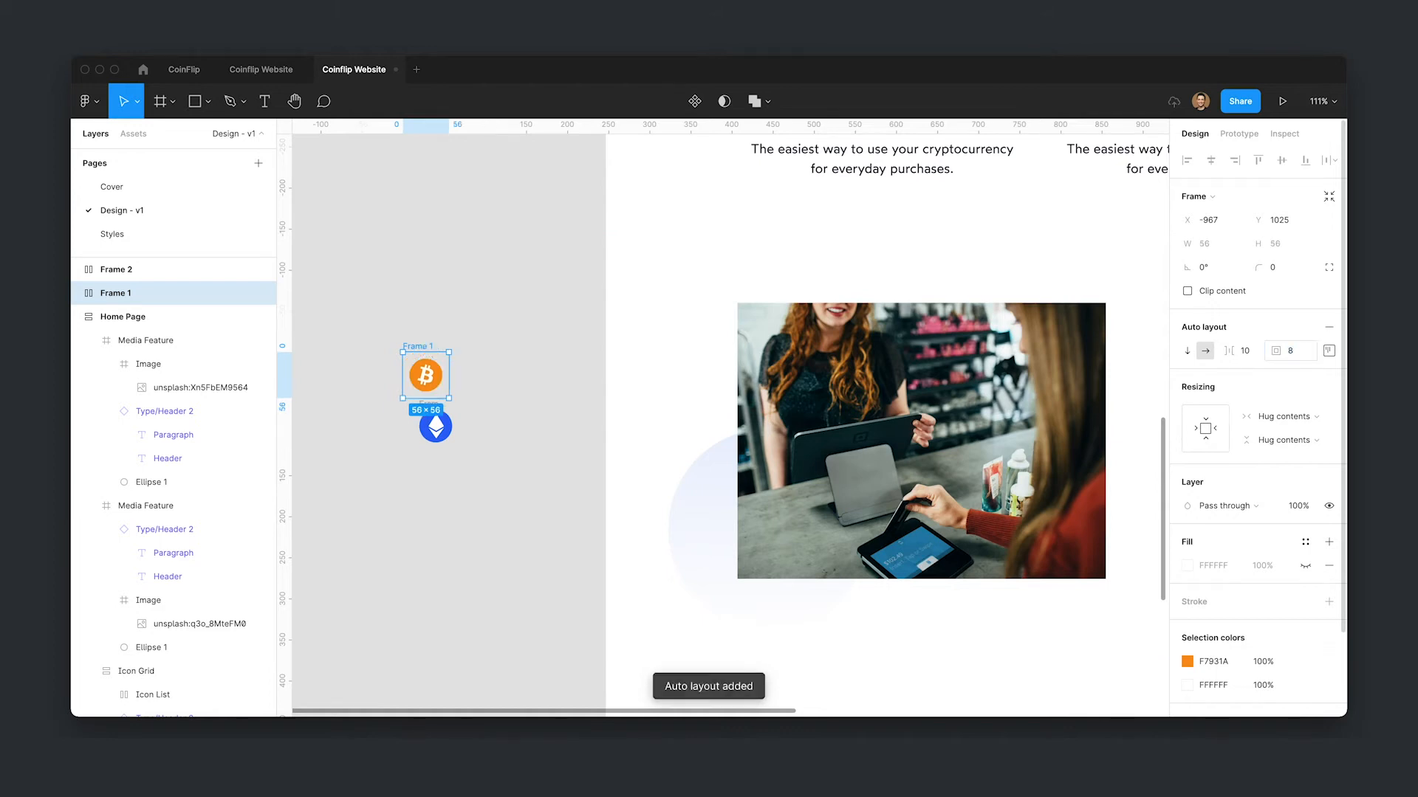
pyautogui.moveTo(436, 419); pyautogui.dragTo(442, 454)
pyautogui.click(1310, 350)
pyautogui.write('8')
pyautogui.press('Return')
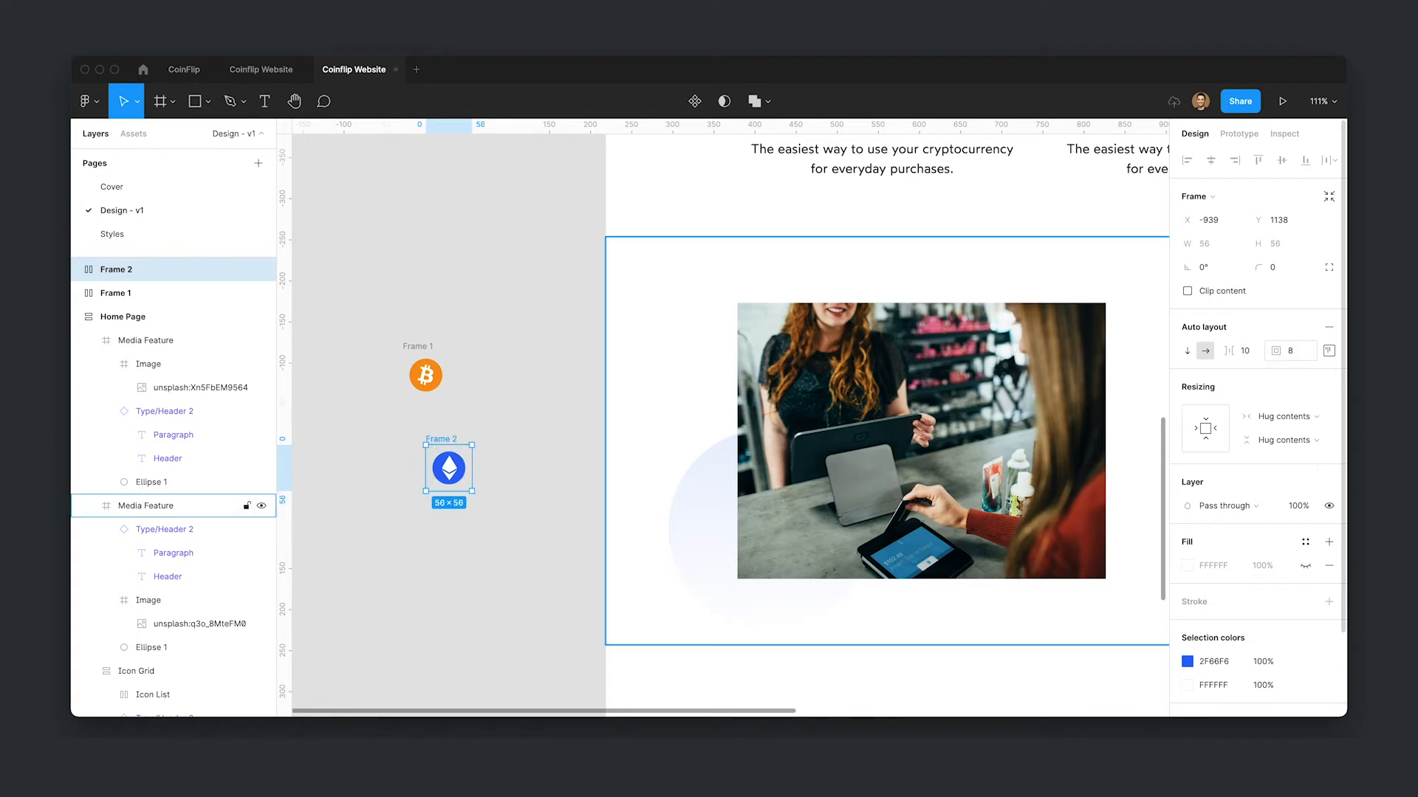
# - Give both icon frames a Surface fill and a 9999 corner radius to make round badges
pyautogui.moveTo(366, 318); pyautogui.dragTo(506, 543)
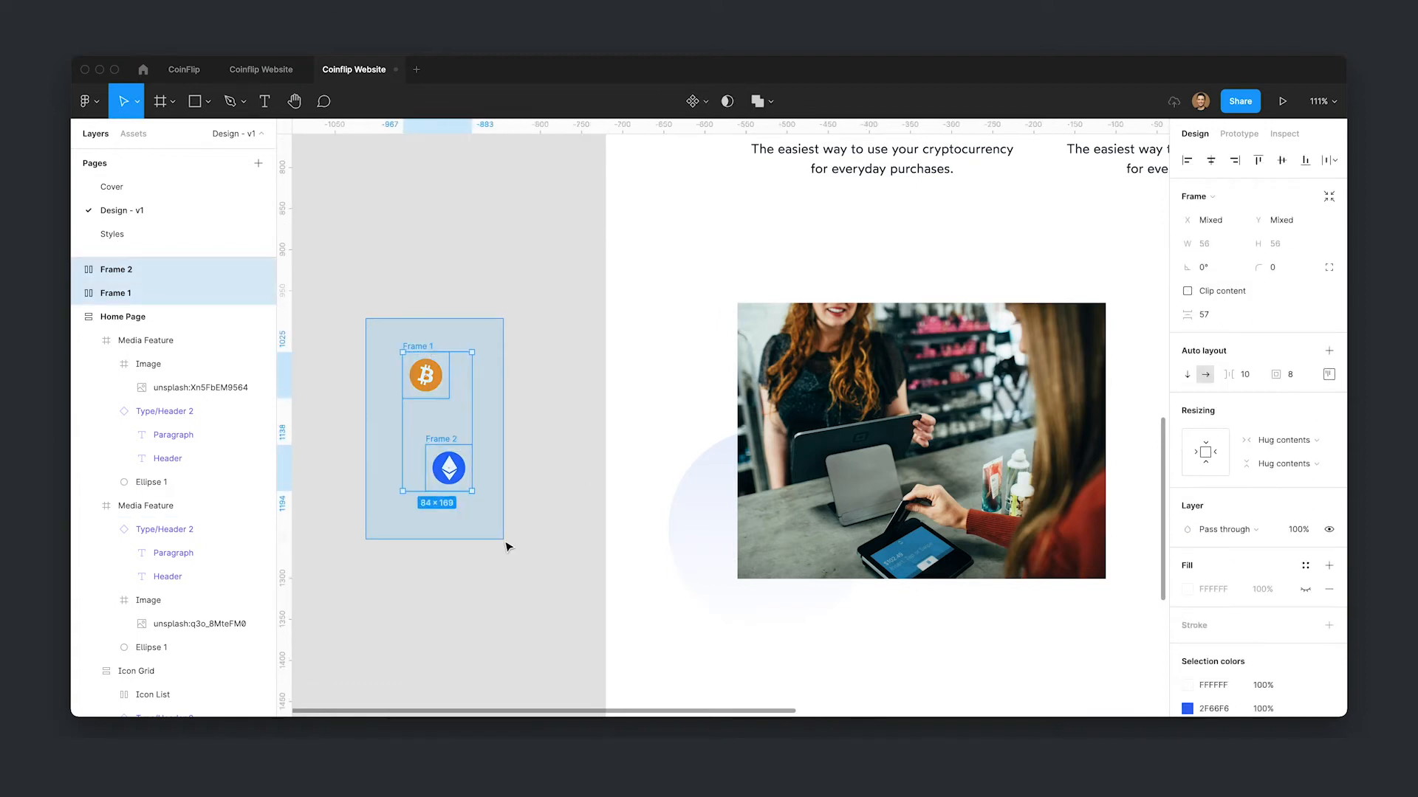
pyautogui.click(1306, 565)
pyautogui.click(1253, 651)
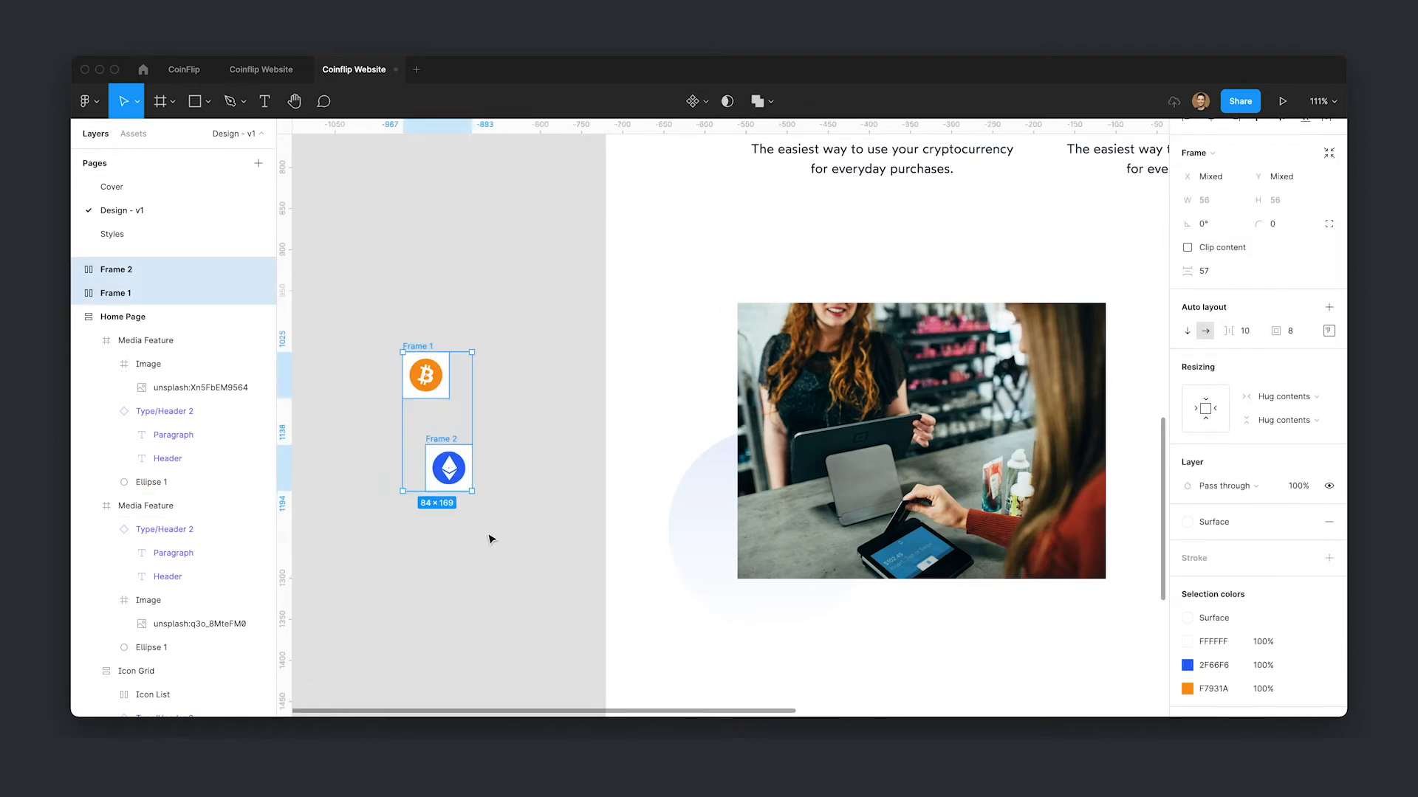
pyautogui.click(1296, 227)
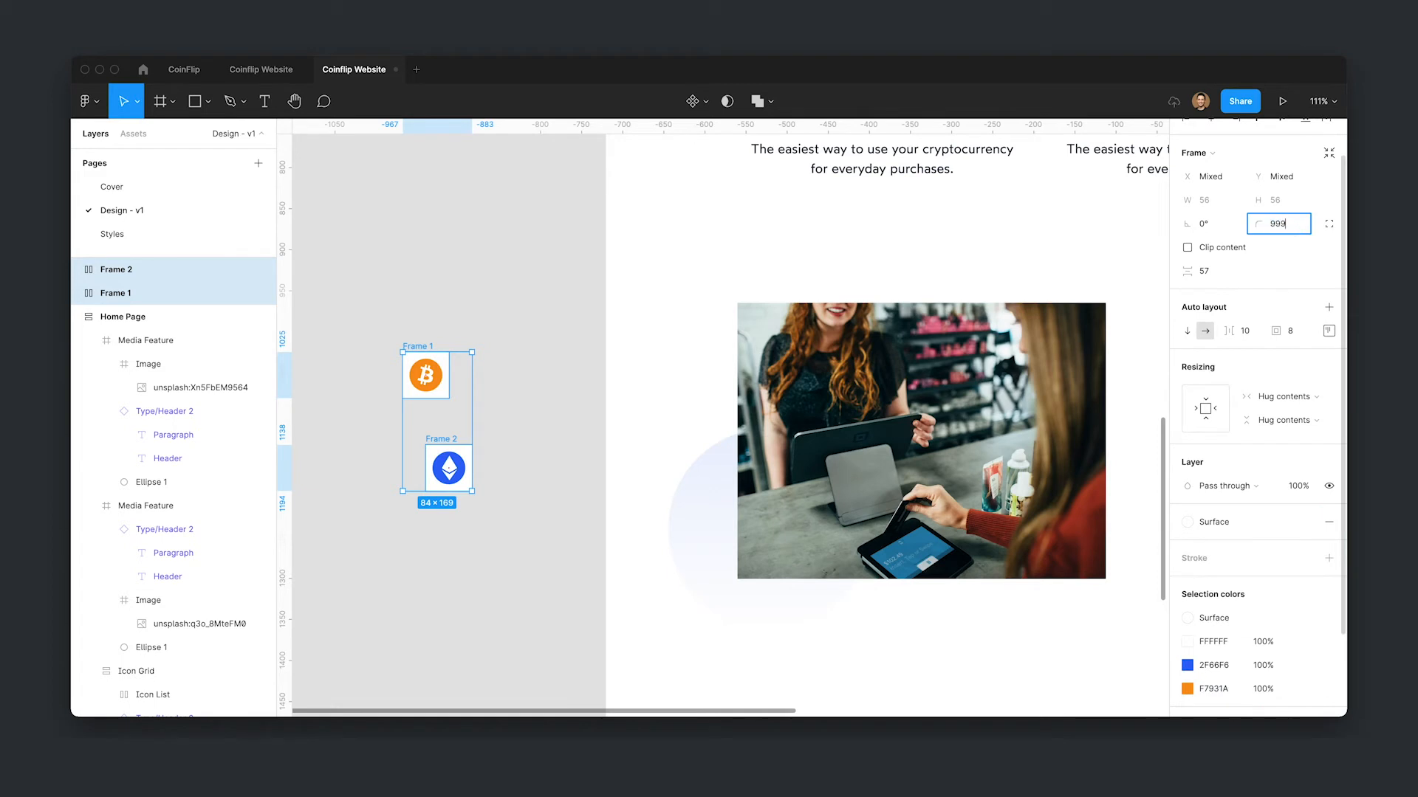
pyautogui.press('Return')
pyautogui.click(476, 587)
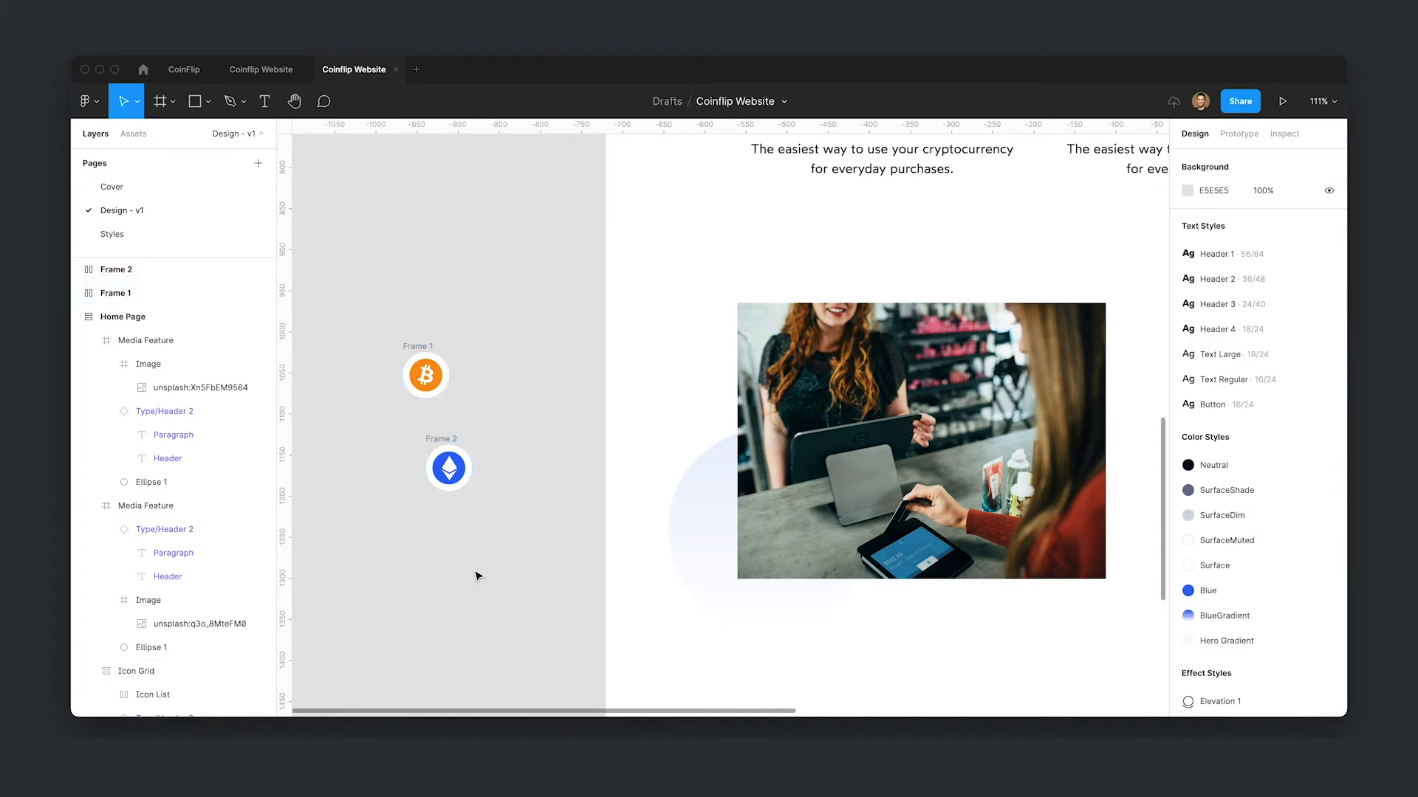
# - Align the Ethereum badge under the Bitcoin badge and apply the Elevation 1 effect style to both badges
pyautogui.moveTo(454, 440); pyautogui.dragTo(431, 421)
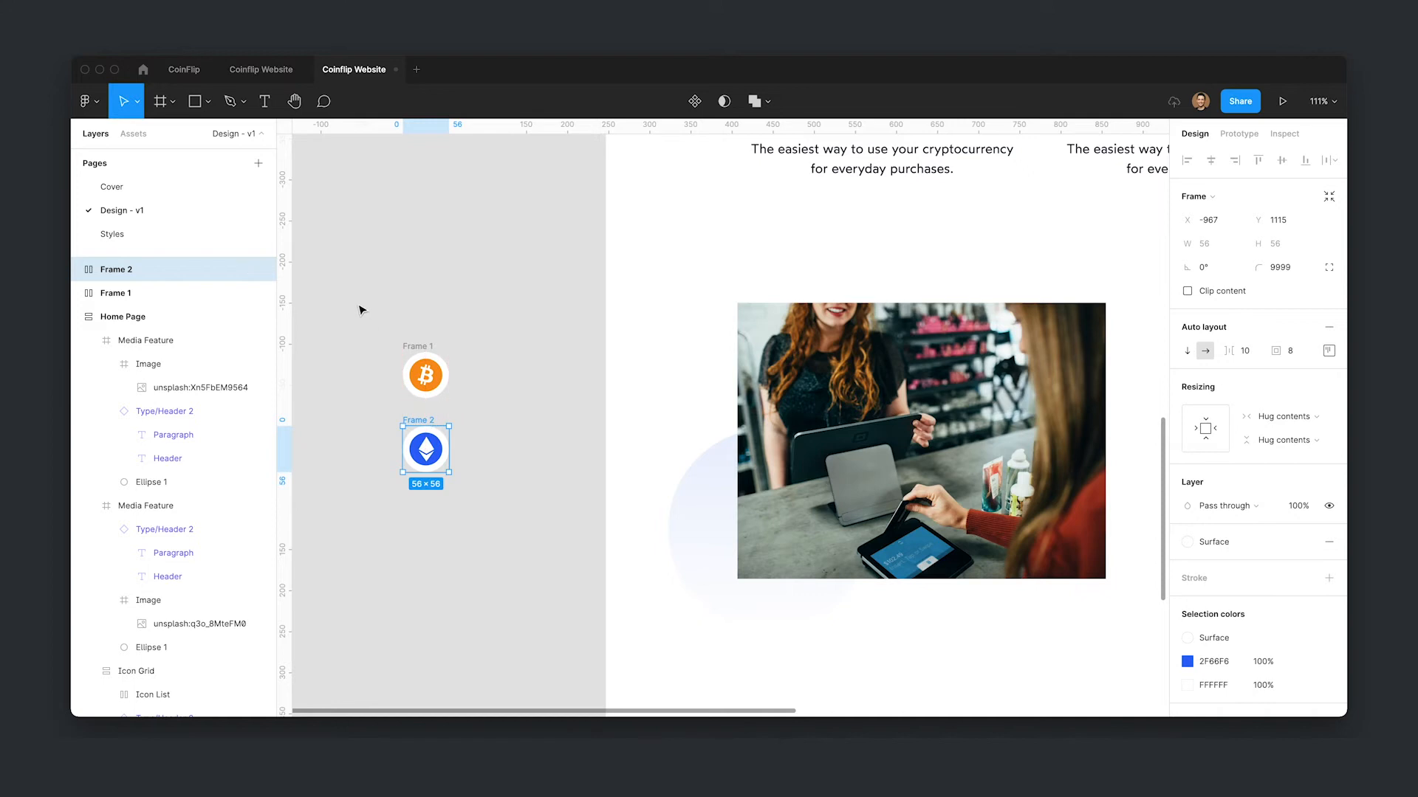
pyautogui.moveTo(375, 313); pyautogui.dragTo(519, 525)
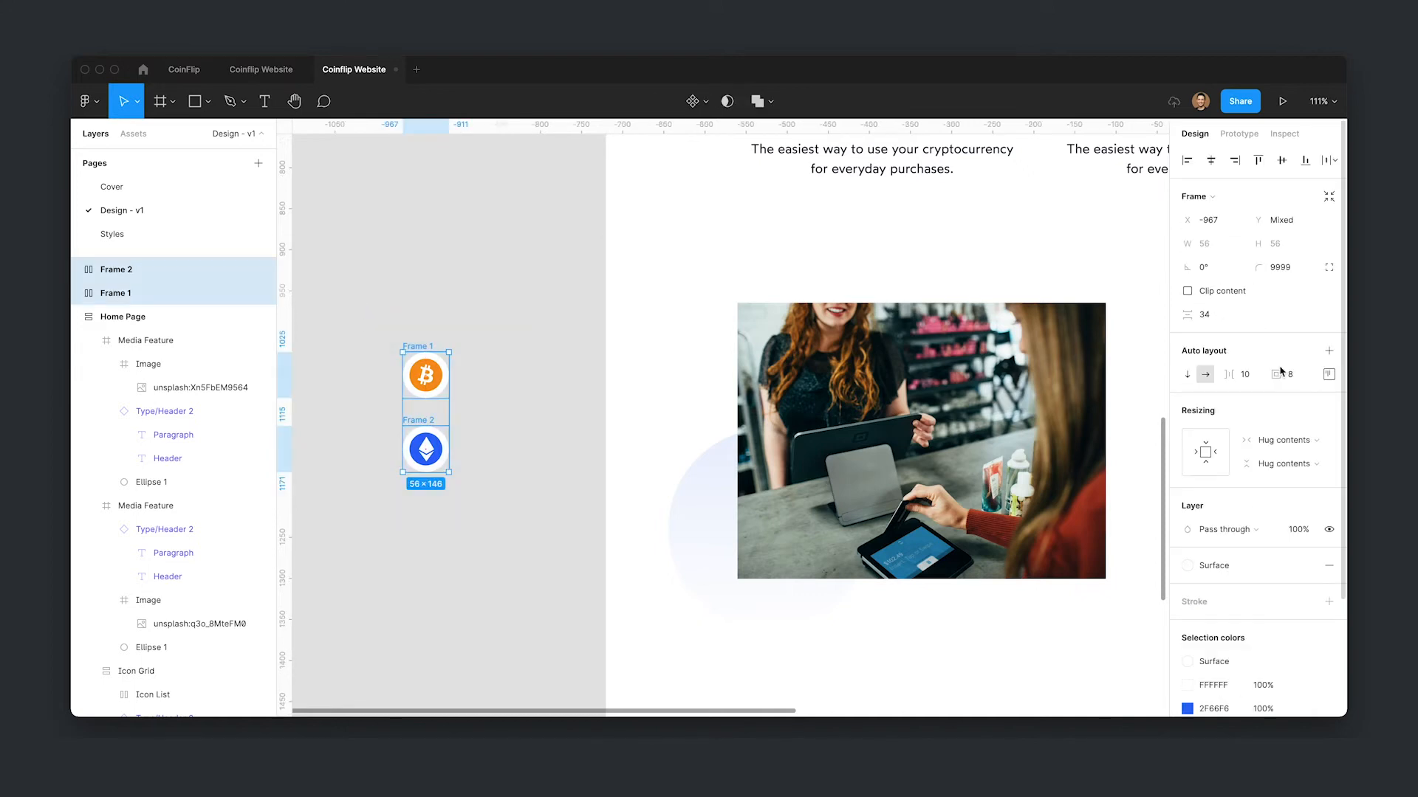
pyautogui.scroll(-4, 1305, 548)
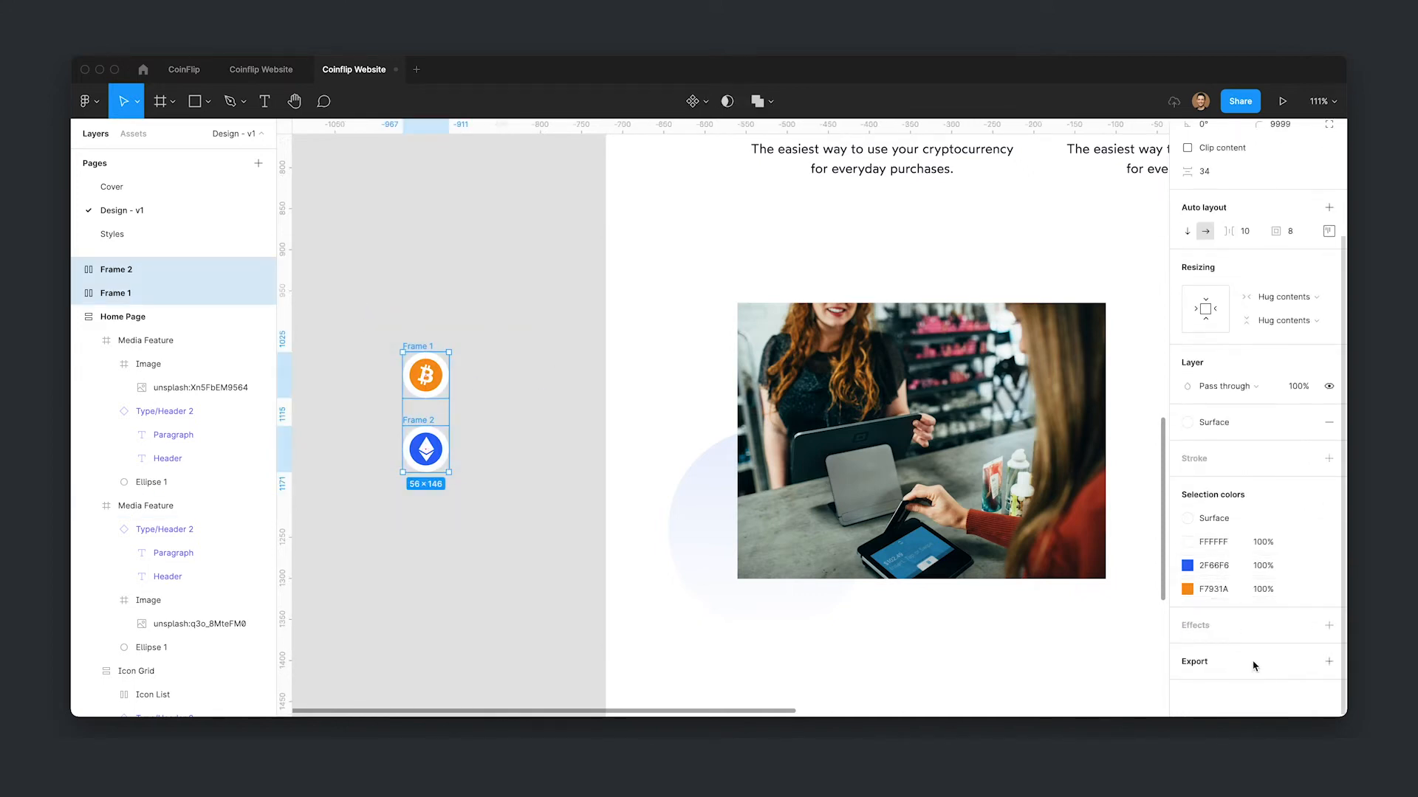
pyautogui.click(1299, 623)
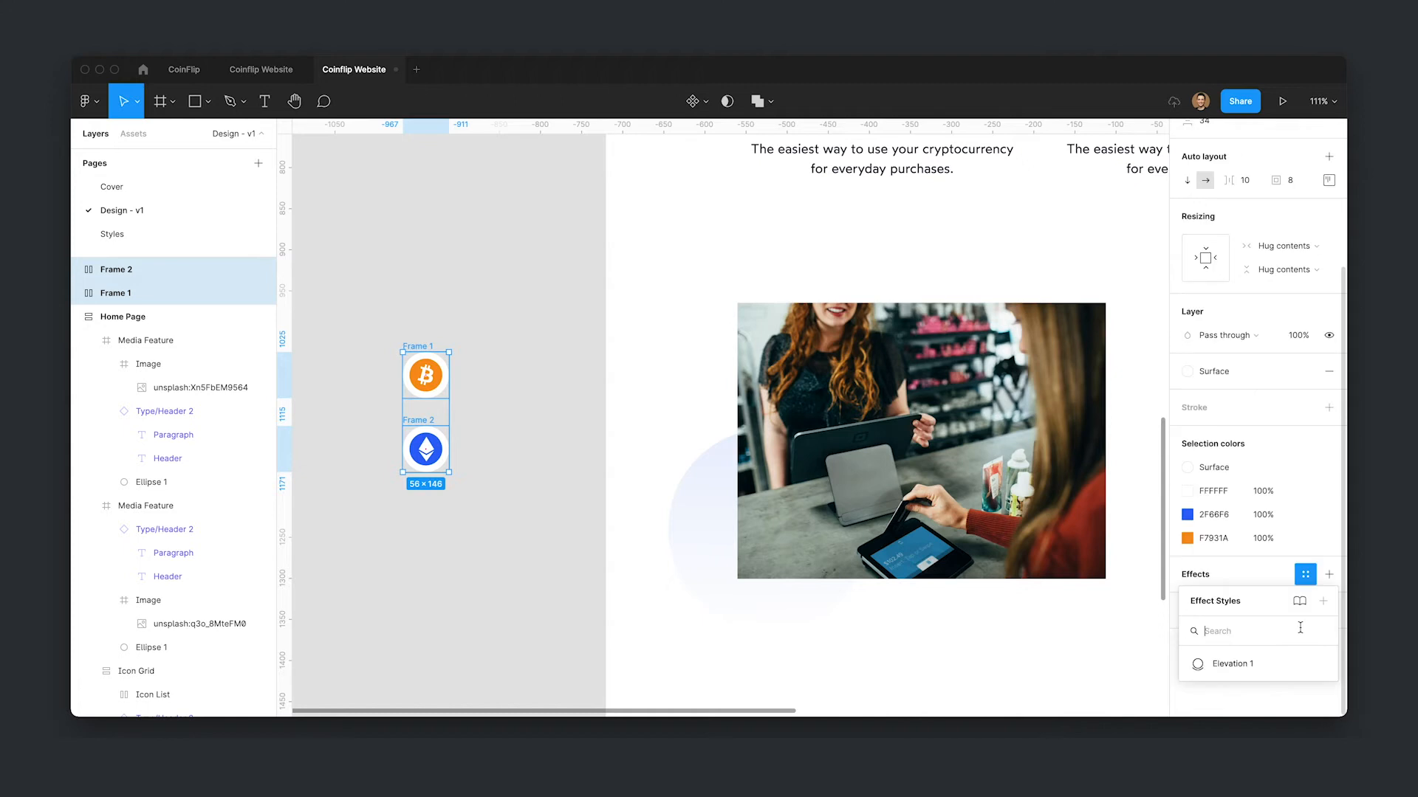
pyautogui.click(1231, 664)
pyautogui.click(459, 484)
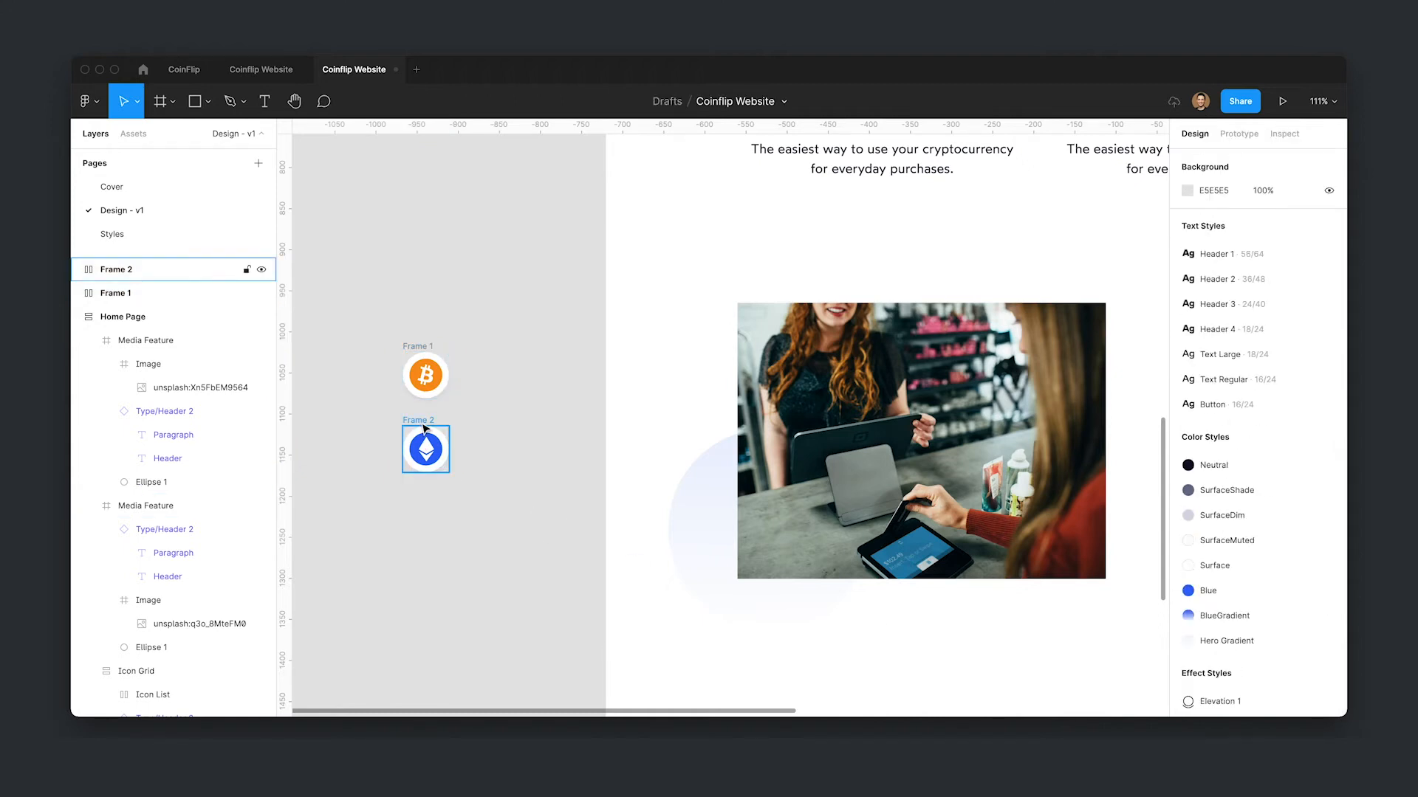
# - Rotate the Ethereum symbol's vectors to about -17.5°
pyautogui.click(426, 458)
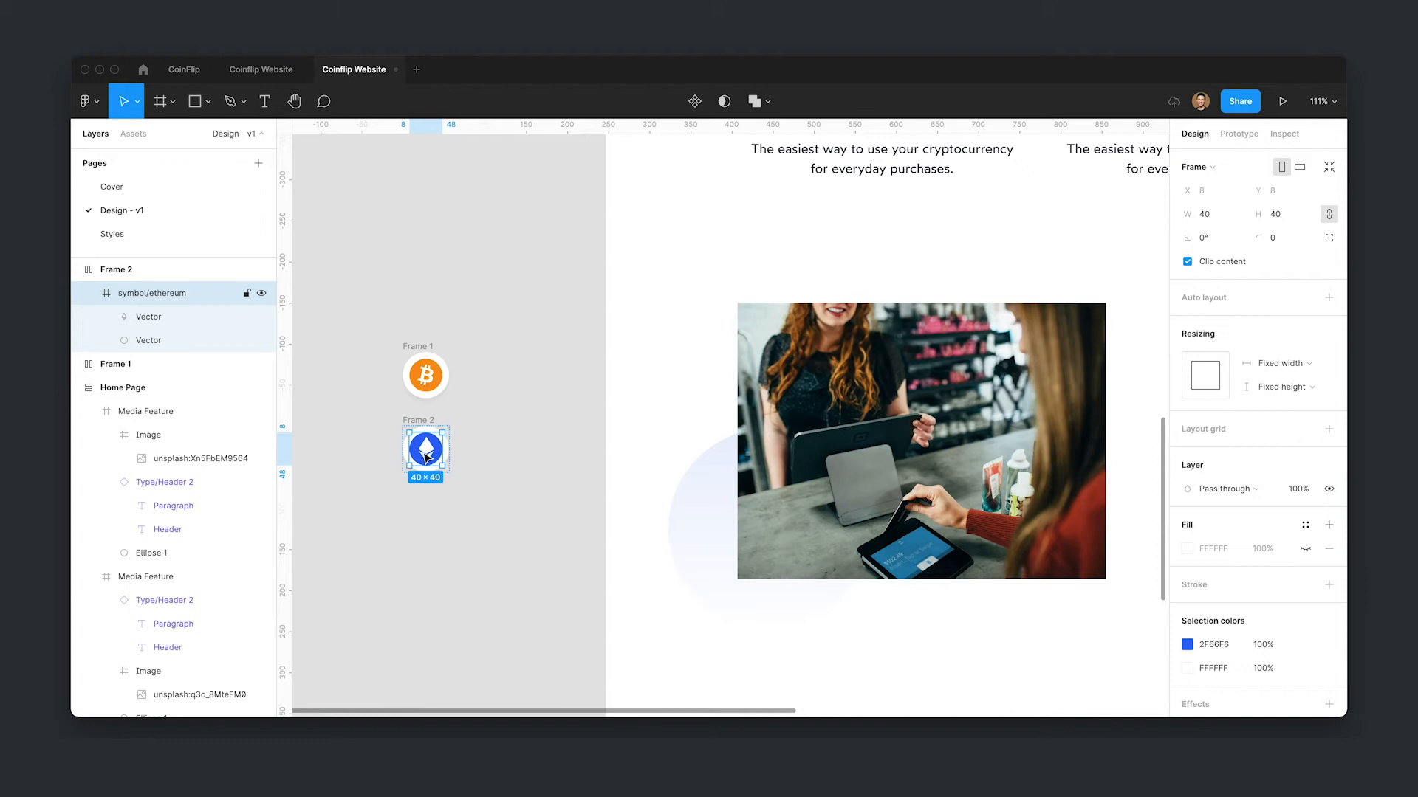
pyautogui.click(148, 317)
pyautogui.keyDown('shift'); pyautogui.click(149, 340); pyautogui.keyUp('shift')
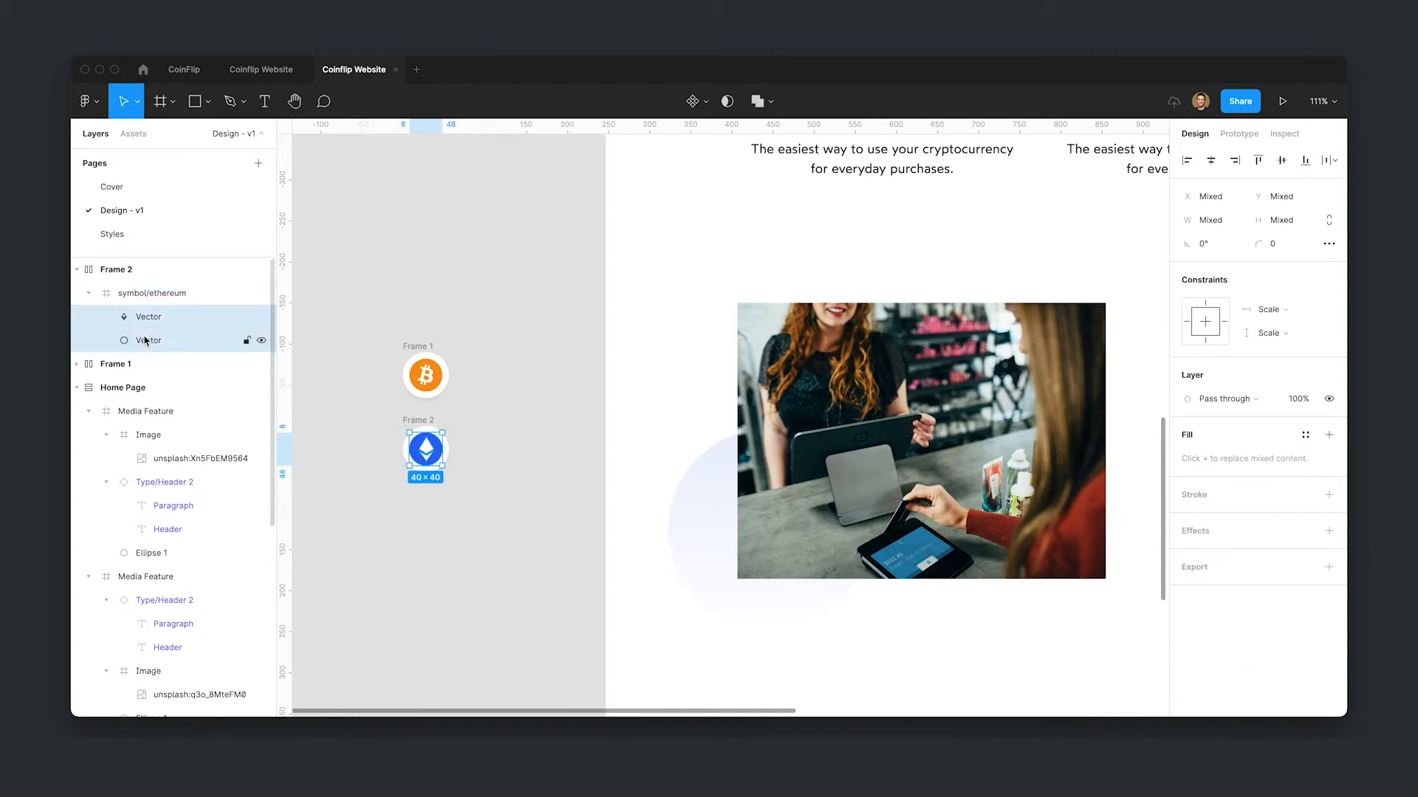
pyautogui.moveTo(1185, 244); pyautogui.dragTo(1215, 244)
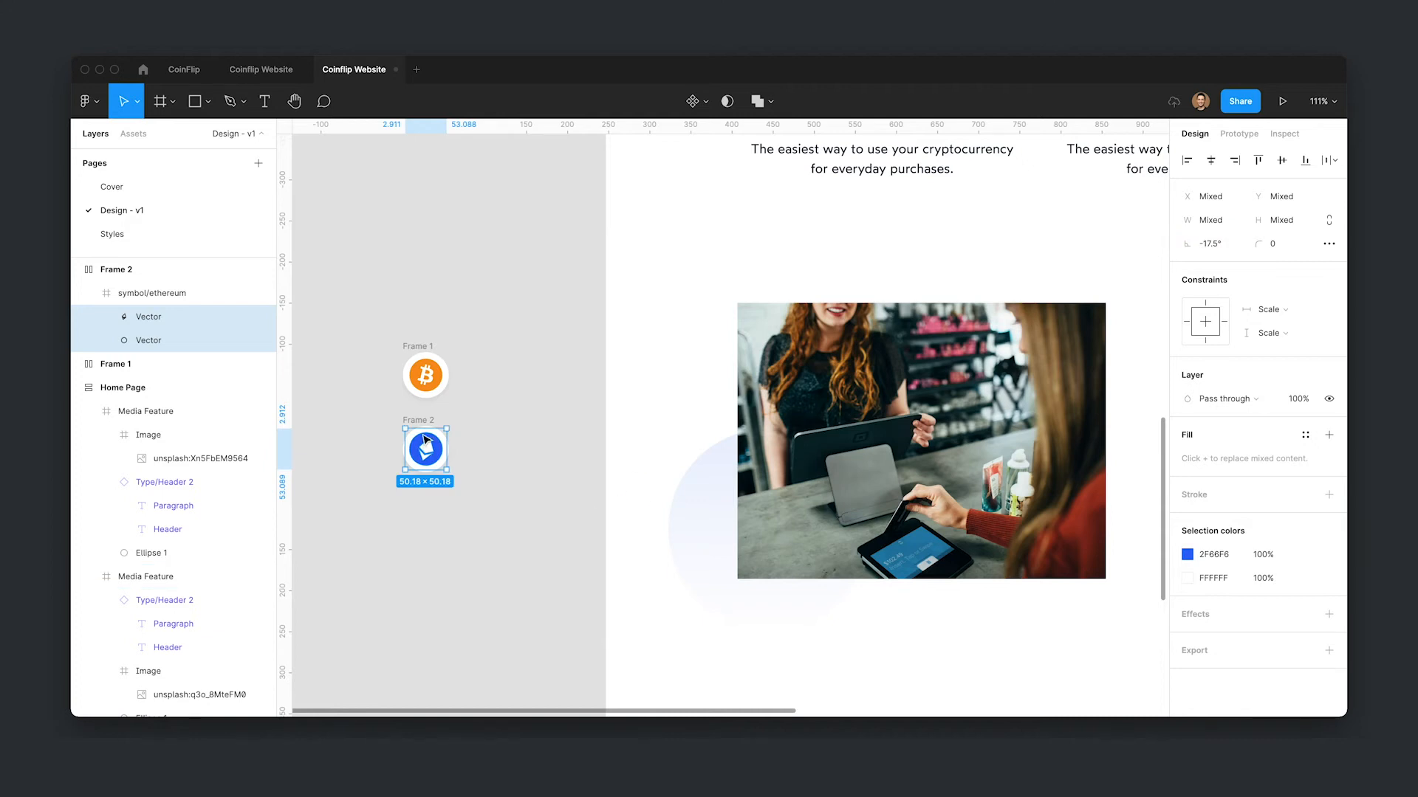
# - Move the Ethereum badge up and to the right, offset from the Bitcoin badge
pyautogui.click(150, 292)
pyautogui.click(617, 430)
pyautogui.moveTo(418, 421); pyautogui.dragTo(443, 395)
pyautogui.click(535, 373)
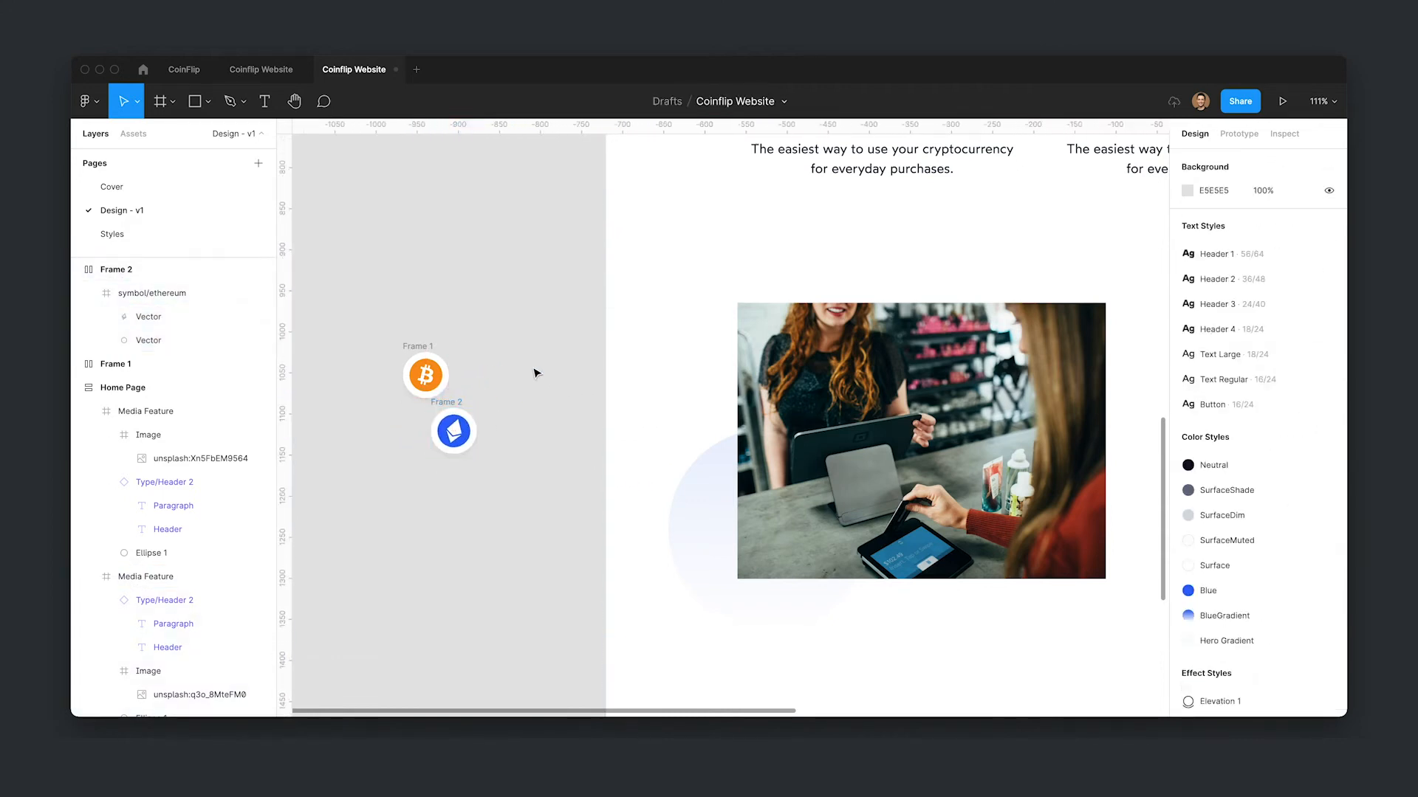
pyautogui.scroll(-3, 526, 356)
pyautogui.moveTo(526, 356); pyautogui.dragTo(424, 311)
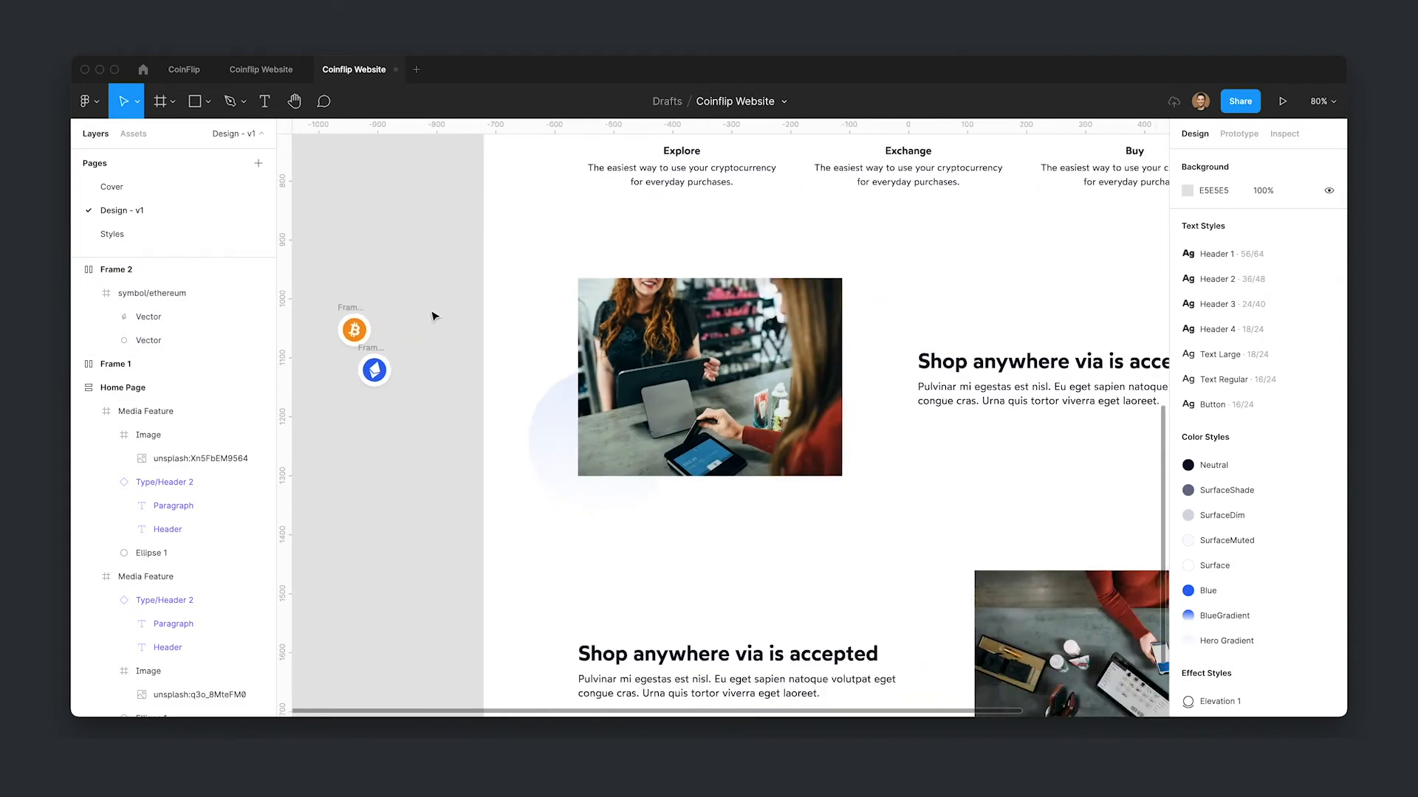
# - Move both round badges onto the top-right corner of the first Media Feature section's image
pyautogui.click(356, 315)
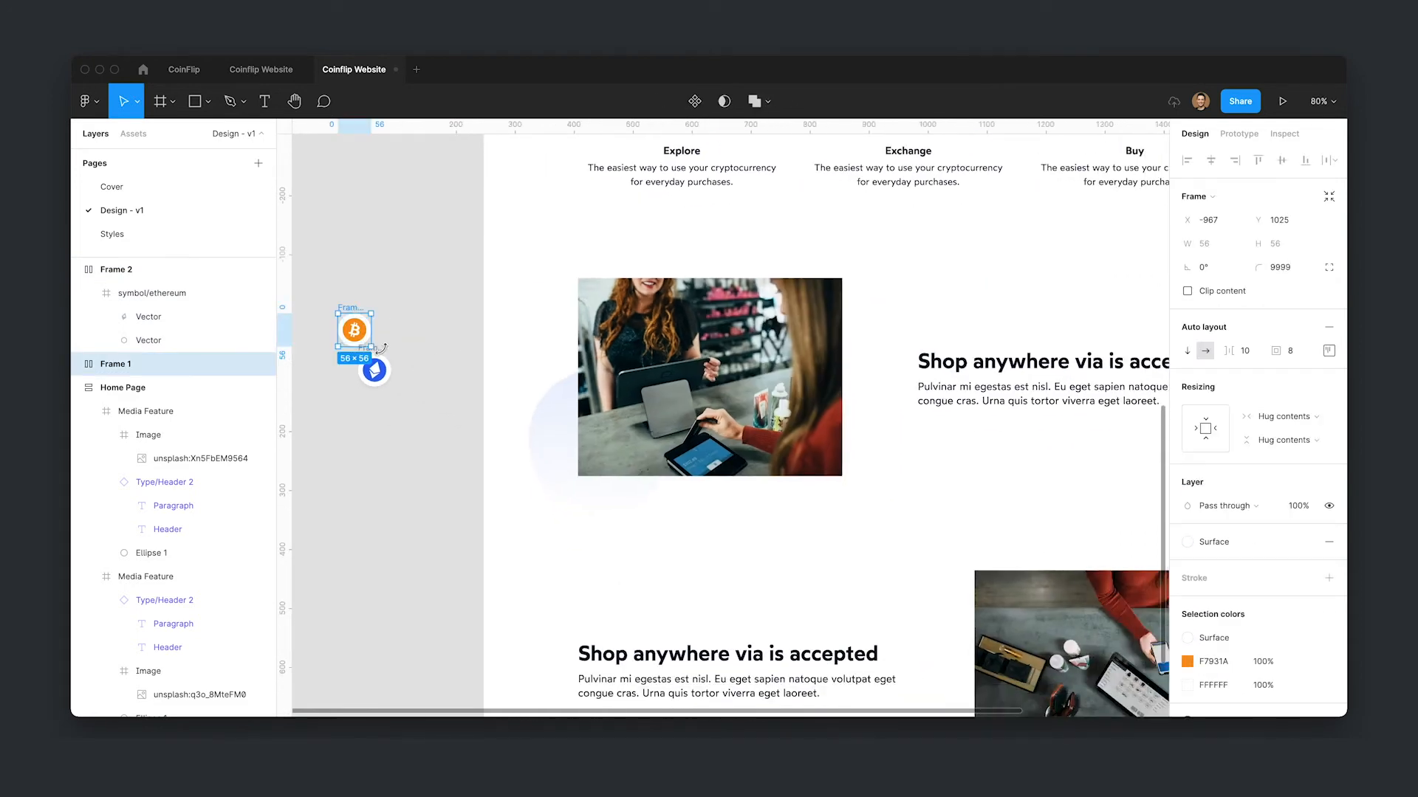
pyautogui.keyDown('shift'); pyautogui.click(365, 369); pyautogui.keyUp('shift')
pyautogui.moveTo(377, 355); pyautogui.dragTo(843, 298)
pyautogui.moveTo(998, 299); pyautogui.dragTo(893, 358)
pyautogui.click(782, 347)
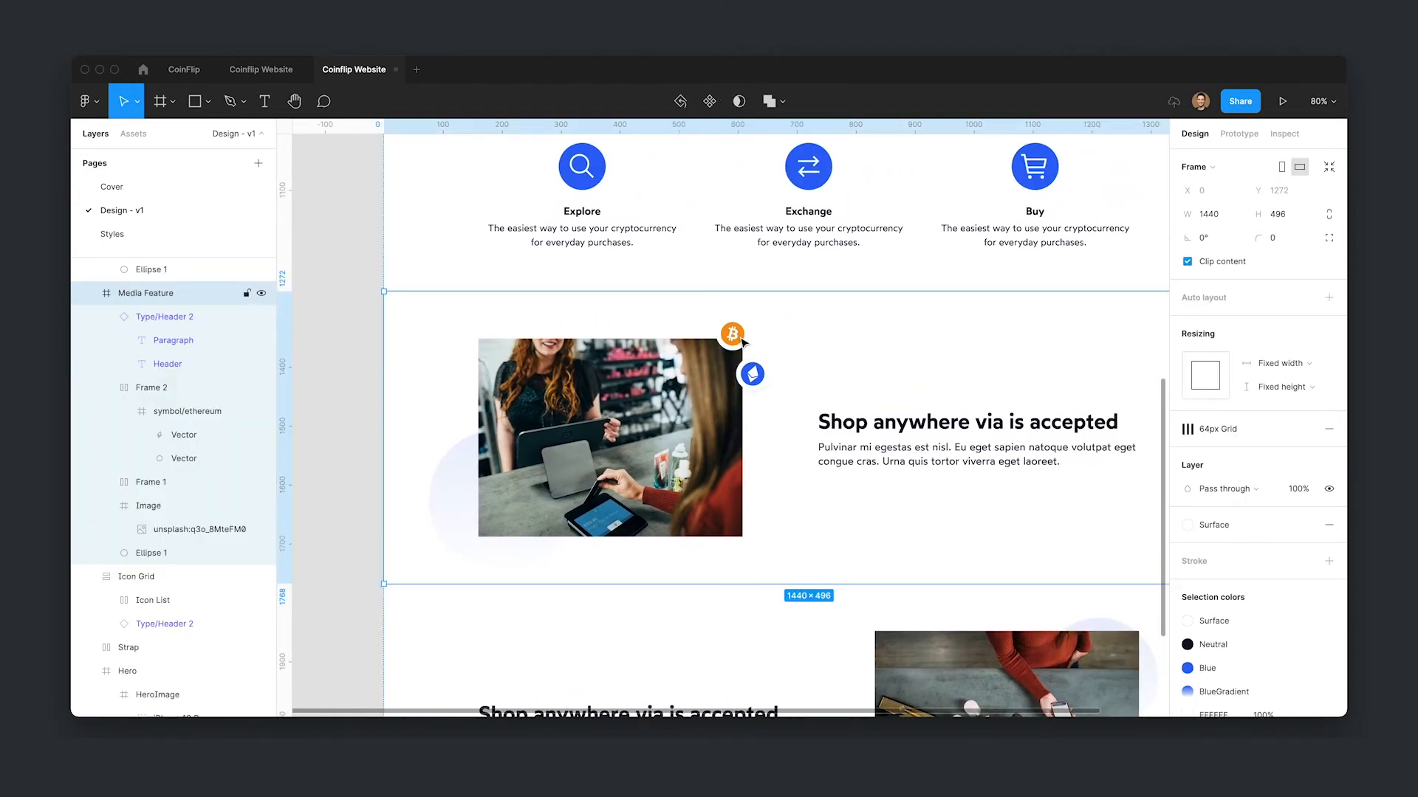
# - Rename the two badge frames as Bitcoin and Ethereum
pyautogui.click(743, 342)
pyautogui.press('super+r')
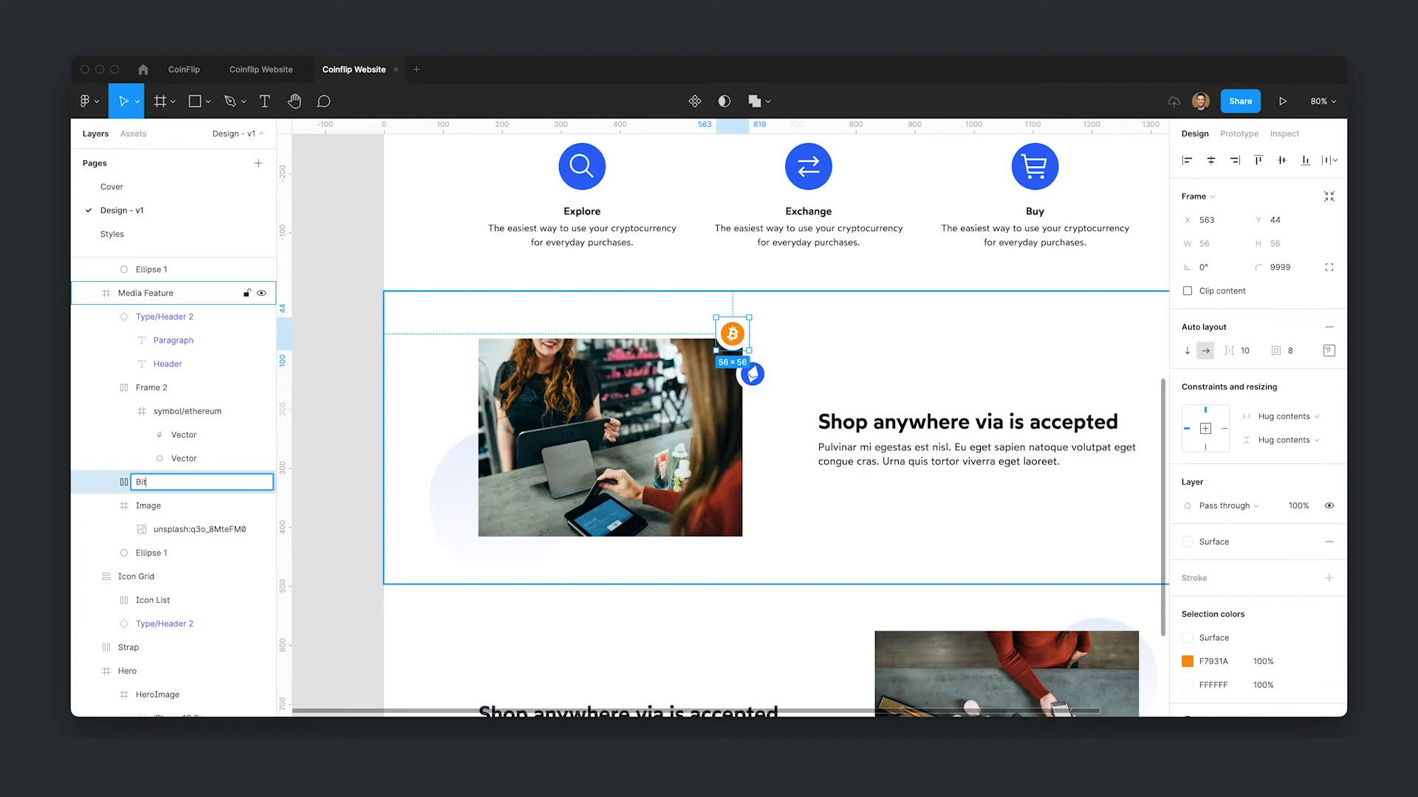
pyautogui.press('Return')
pyautogui.click(753, 375)
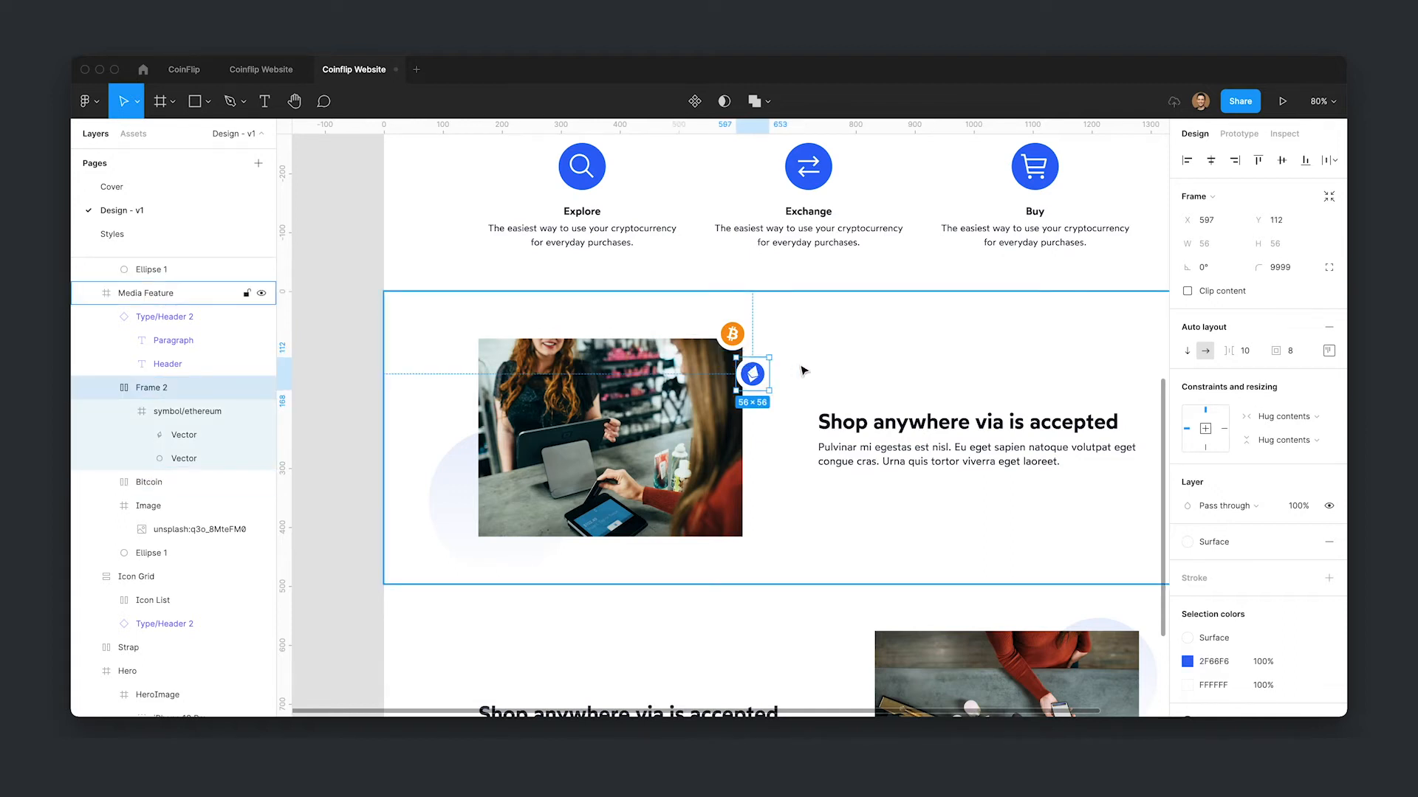
pyautogui.press('super+r')
pyautogui.write('Et')
pyautogui.press('Return')
# - Add a 2x export setting to both the Bitcoin and Ethereum badges
pyautogui.keyDown('shift'); pyautogui.click(722, 336); pyautogui.keyUp('shift')
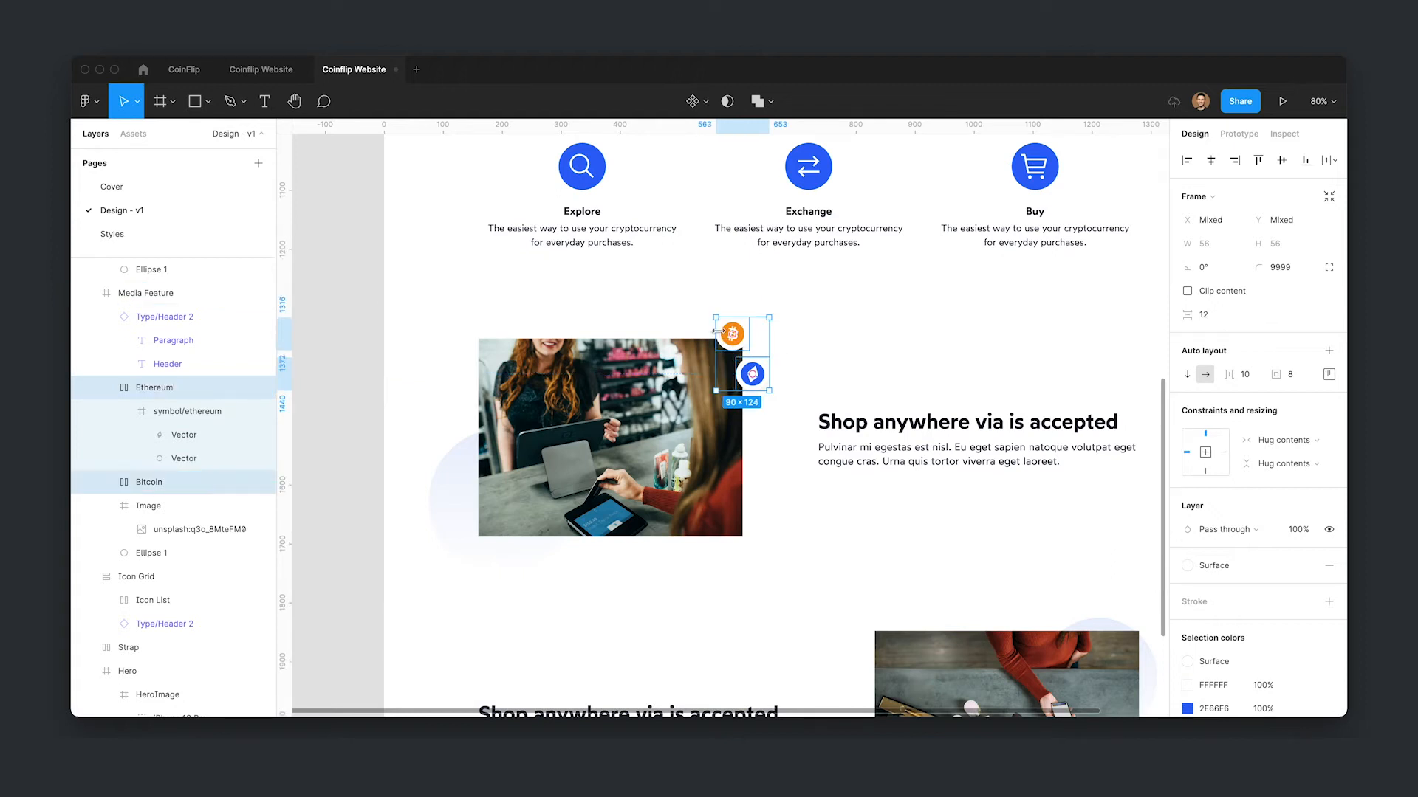
pyautogui.scroll(-5, 1297, 578)
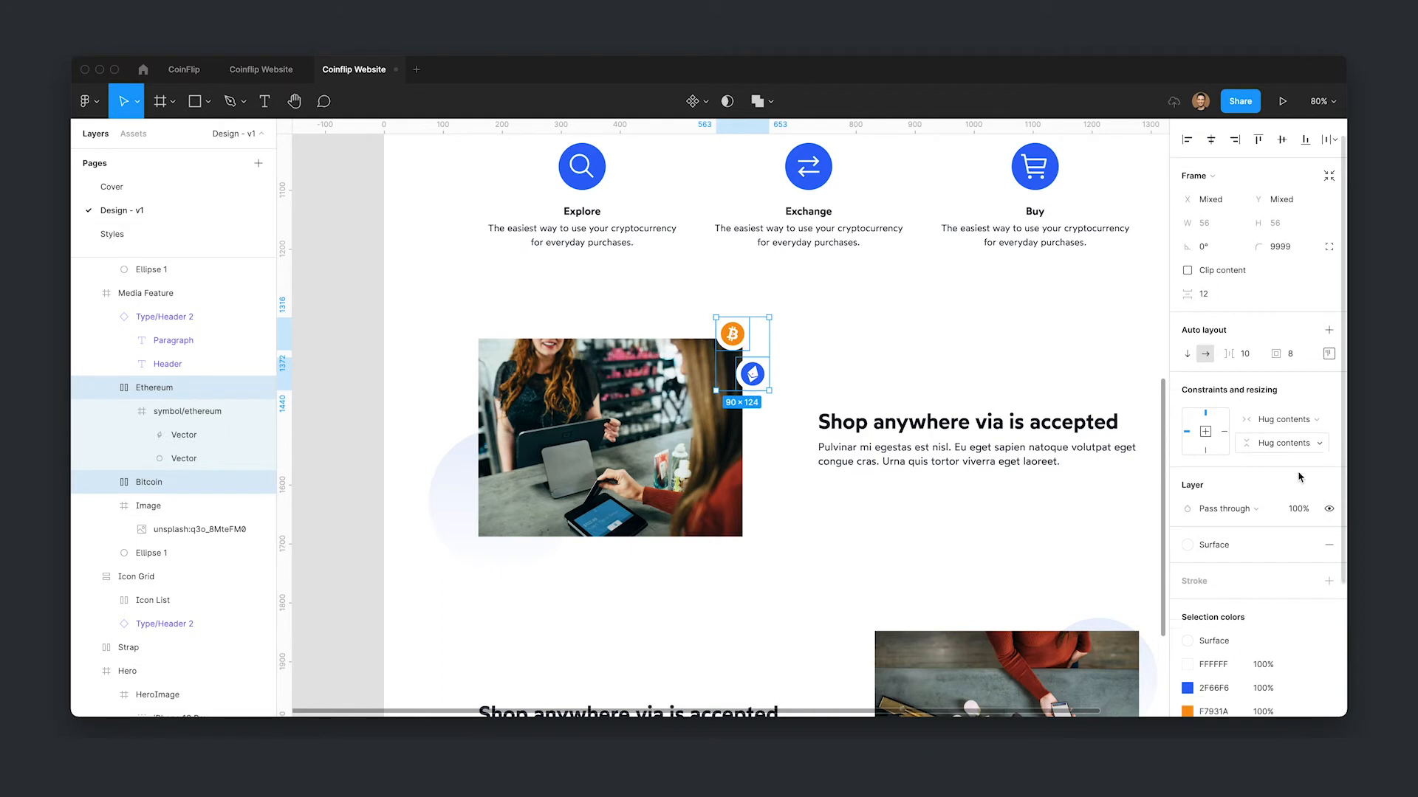
pyautogui.click(1328, 610)
pyautogui.scroll(-2, 1256, 605)
pyautogui.click(1208, 580)
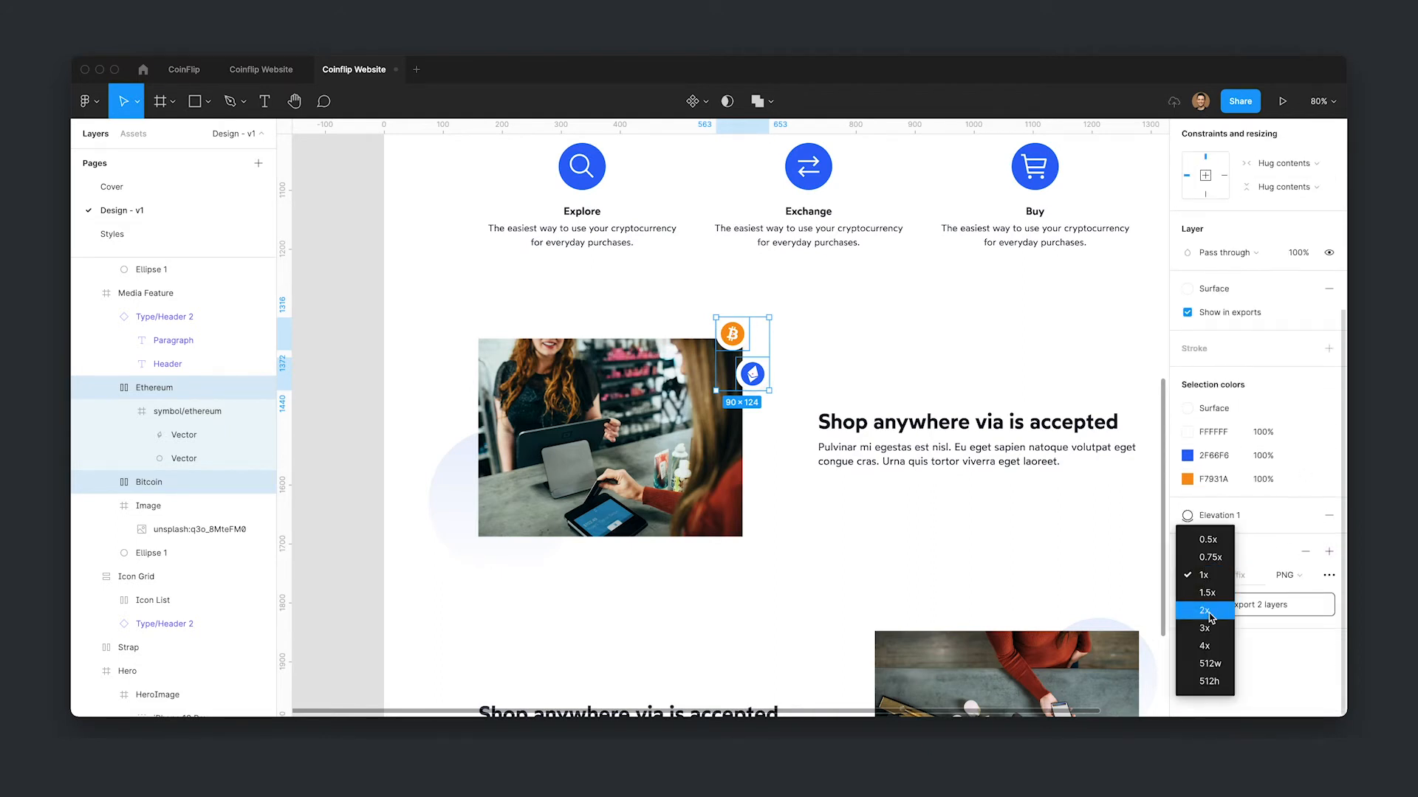
pyautogui.click(1206, 611)
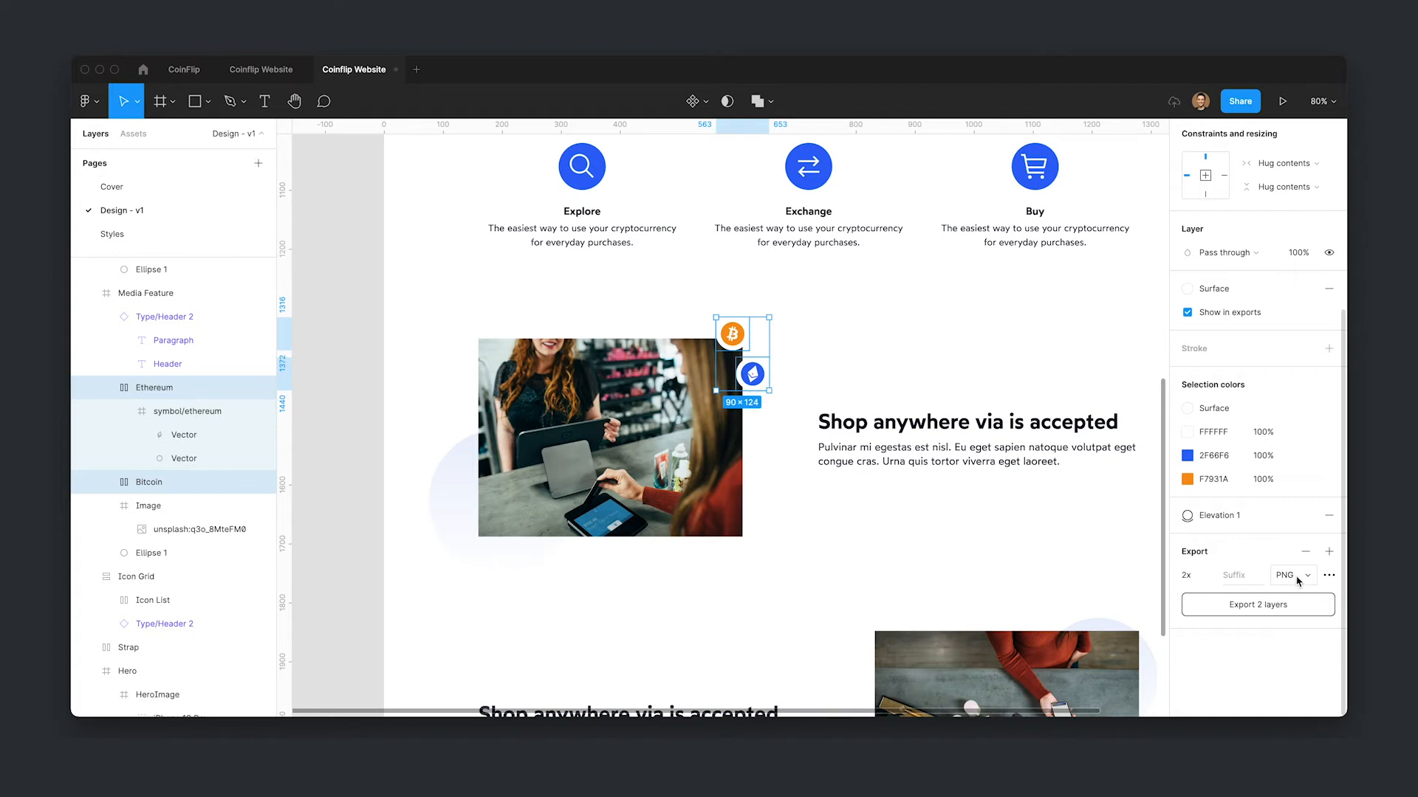
# - Add a 2x export setting to the gradient ellipse in the first Media Feature section
pyautogui.click(744, 340)
pyautogui.moveTo(771, 421); pyautogui.dragTo(678, 415)
pyautogui.scroll(-3, 691, 402)
pyautogui.click(174, 561)
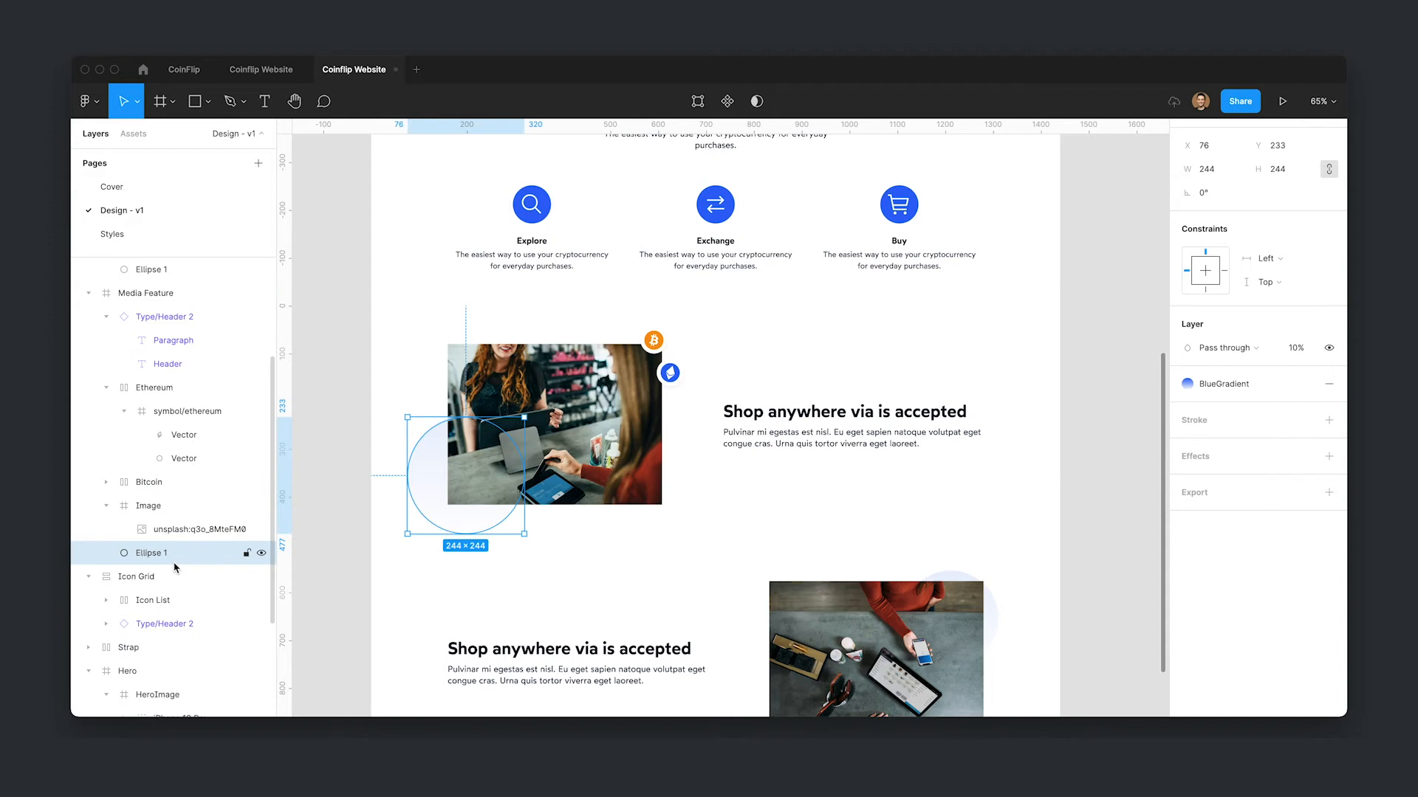
pyautogui.click(1328, 492)
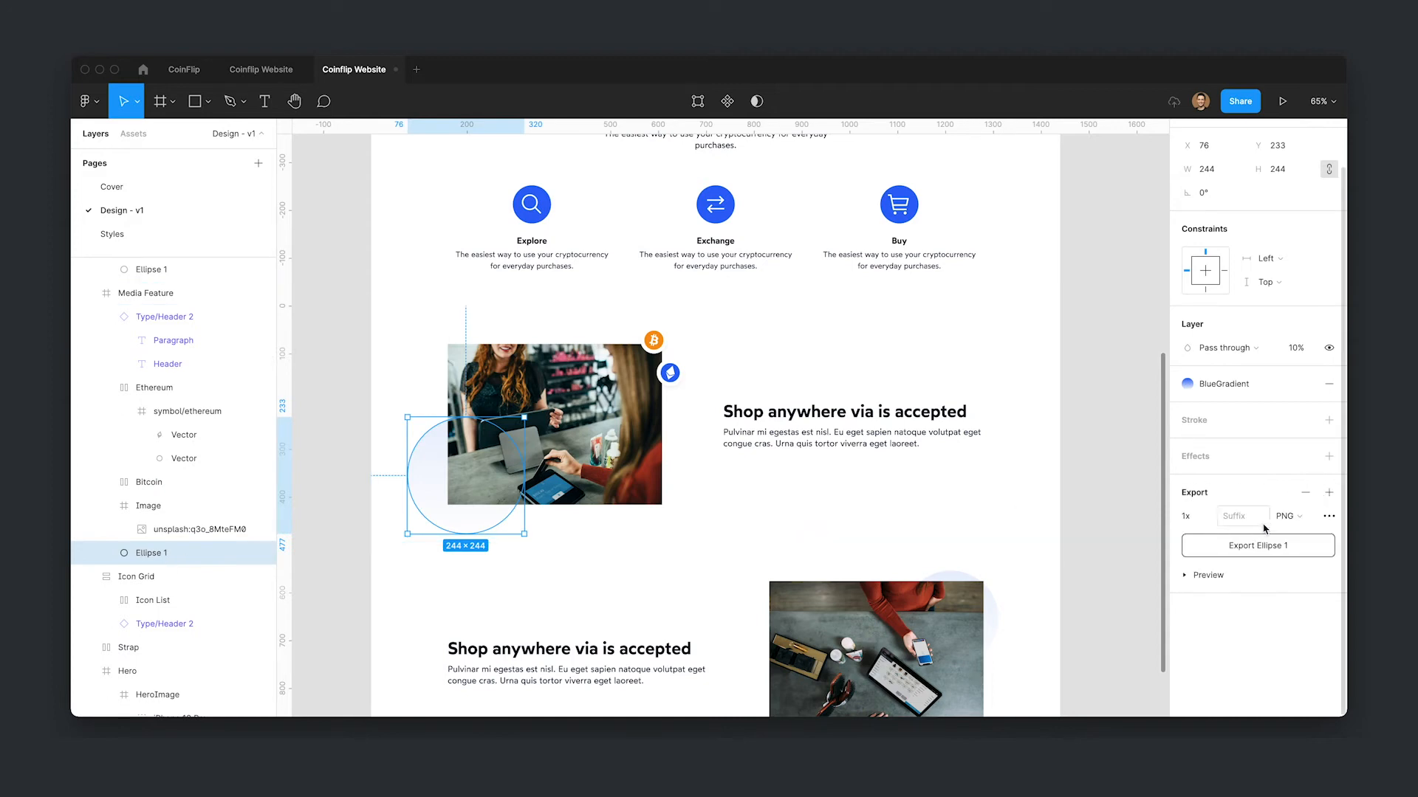
pyautogui.click(1211, 516)
pyautogui.click(1201, 554)
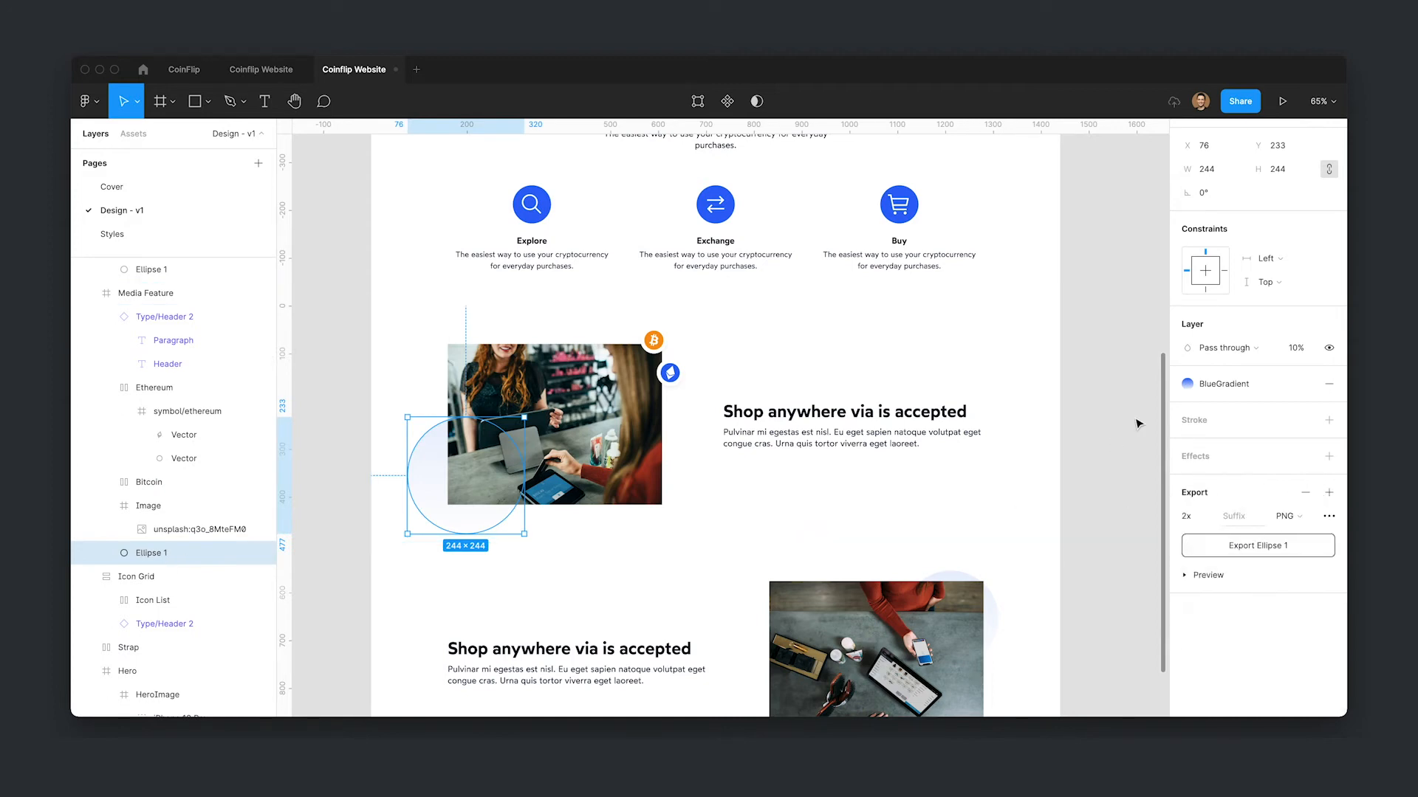
# - Add a 2x export setting to the gradient ellipse in the second Media Feature section
pyautogui.click(1139, 422)
pyautogui.scroll(-3, 1122, 477)
pyautogui.keyDown('super'); pyautogui.click(992, 466); pyautogui.keyUp('super')
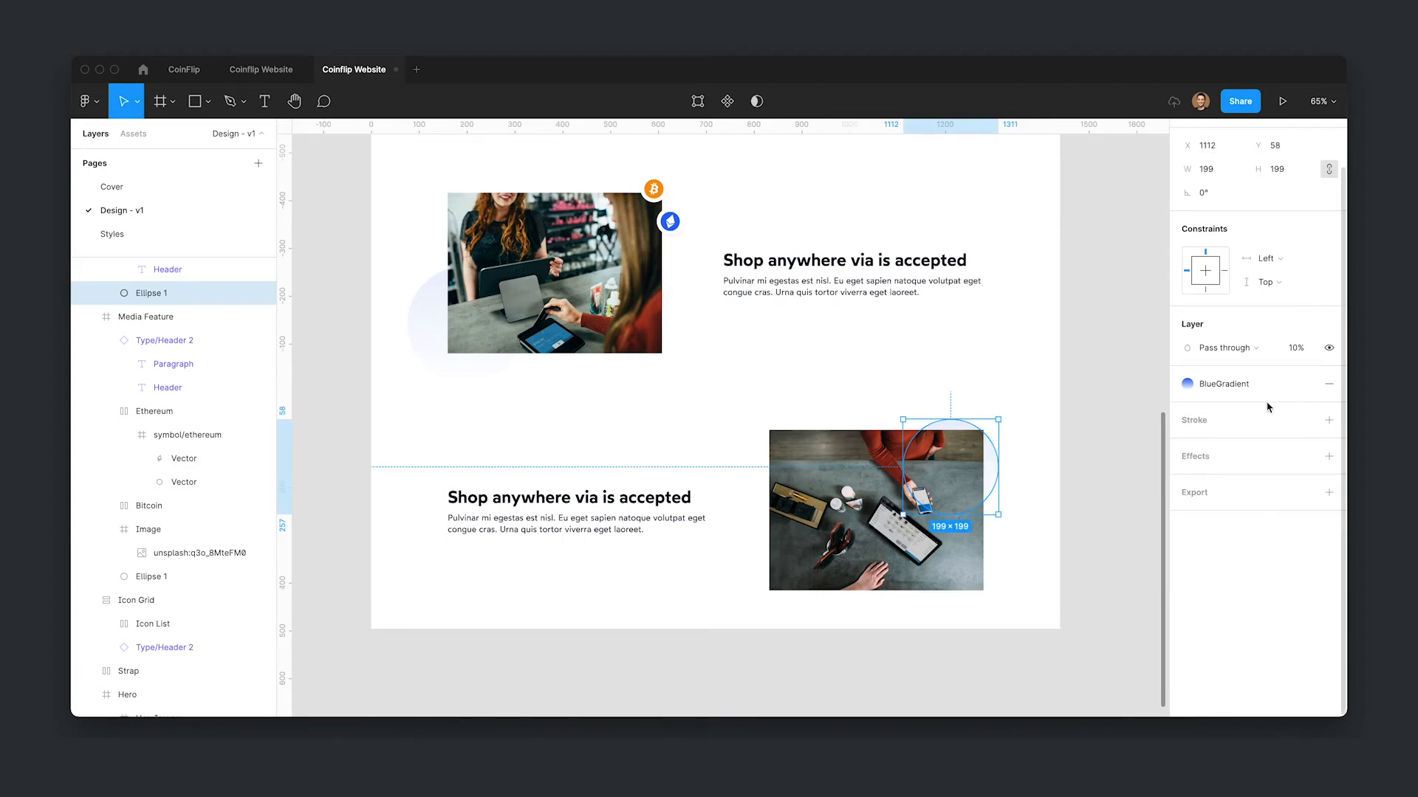
pyautogui.click(1327, 494)
pyautogui.click(1192, 517)
pyautogui.click(1211, 539)
pyautogui.click(1100, 361)
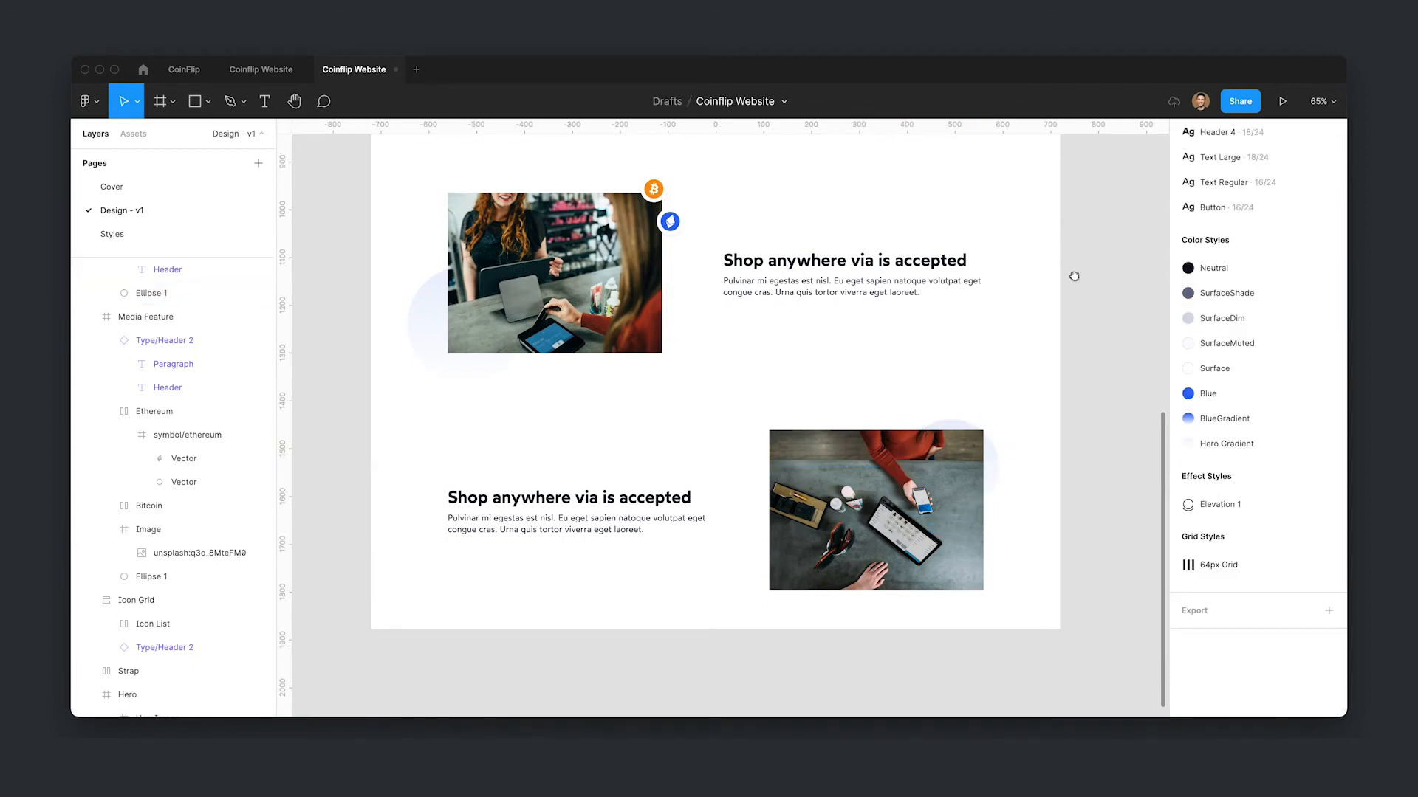
# - Scale the Ethereum badge up to 84 × 84 with the Scale tool
pyautogui.scroll(2, 1047, 364)
pyautogui.click(678, 299)
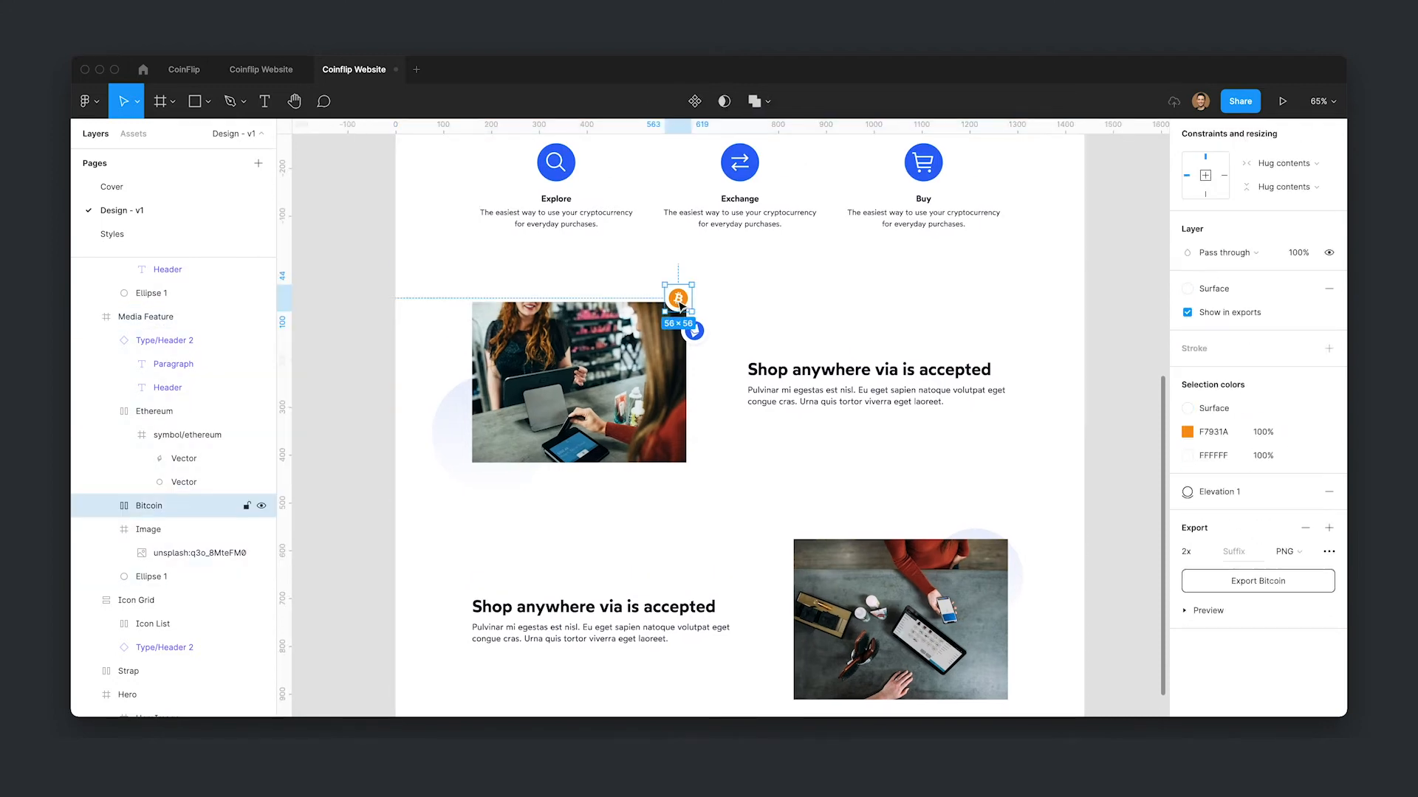
pyautogui.press('k')
pyautogui.click(701, 333)
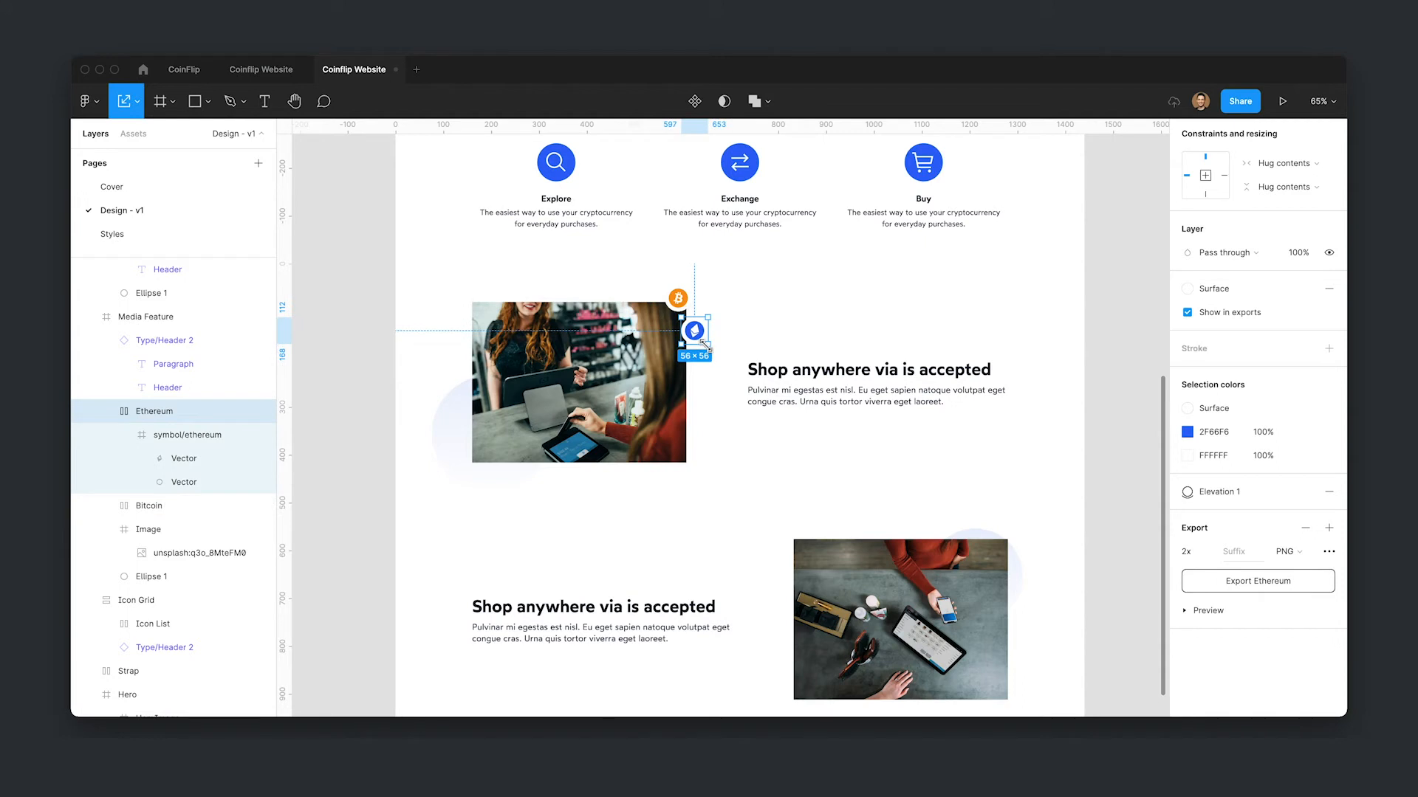
pyautogui.moveTo(681, 314); pyautogui.dragTo(678, 305)
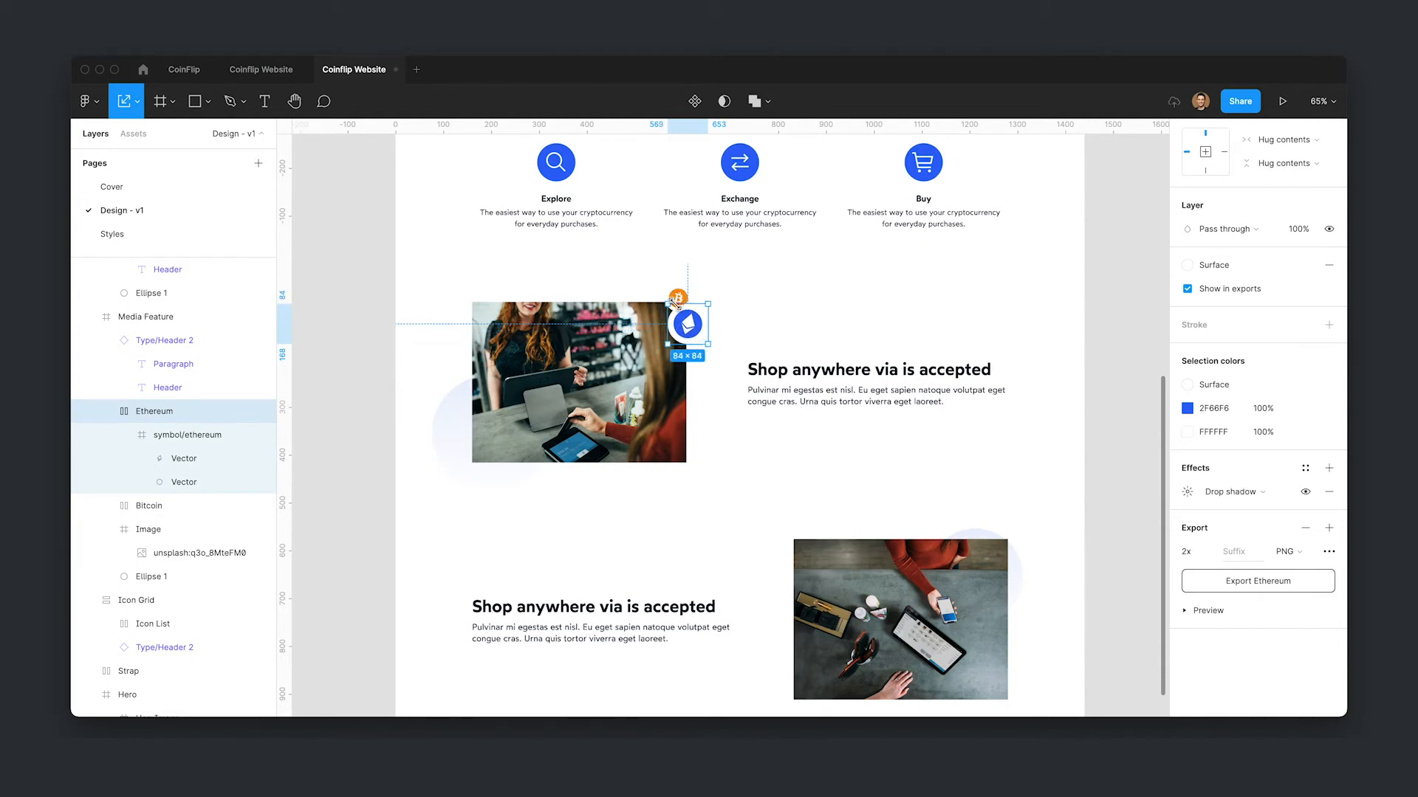
pyautogui.keyDown('shift'); pyautogui.click(680, 298); pyautogui.keyUp('shift')
# - Straighten the Ethereum symbol's vectors back to 0° rotation
pyautogui.press('v')
pyautogui.scroll(2, 680, 298)
pyautogui.click(704, 340)
pyautogui.moveTo(704, 339)
pyautogui.mouseDown()
pyautogui.moveTo(678, 300)
pyautogui.moveTo(707, 333)
pyautogui.mouseUp()
pyautogui.moveTo(664, 286); pyautogui.dragTo(689, 305)
pyautogui.doubleClick(688, 305)
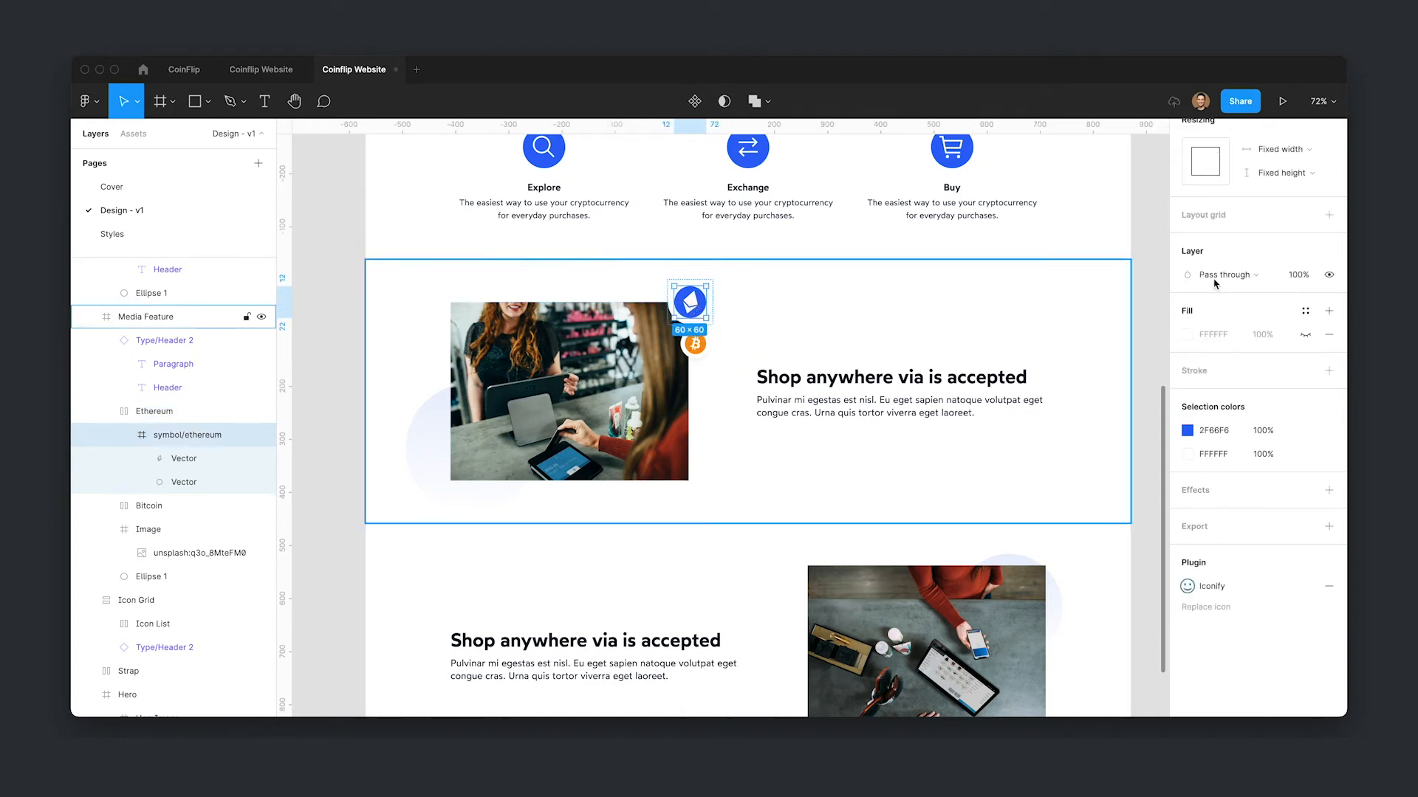
pyautogui.scroll(3, 1214, 295)
pyautogui.press('Return')
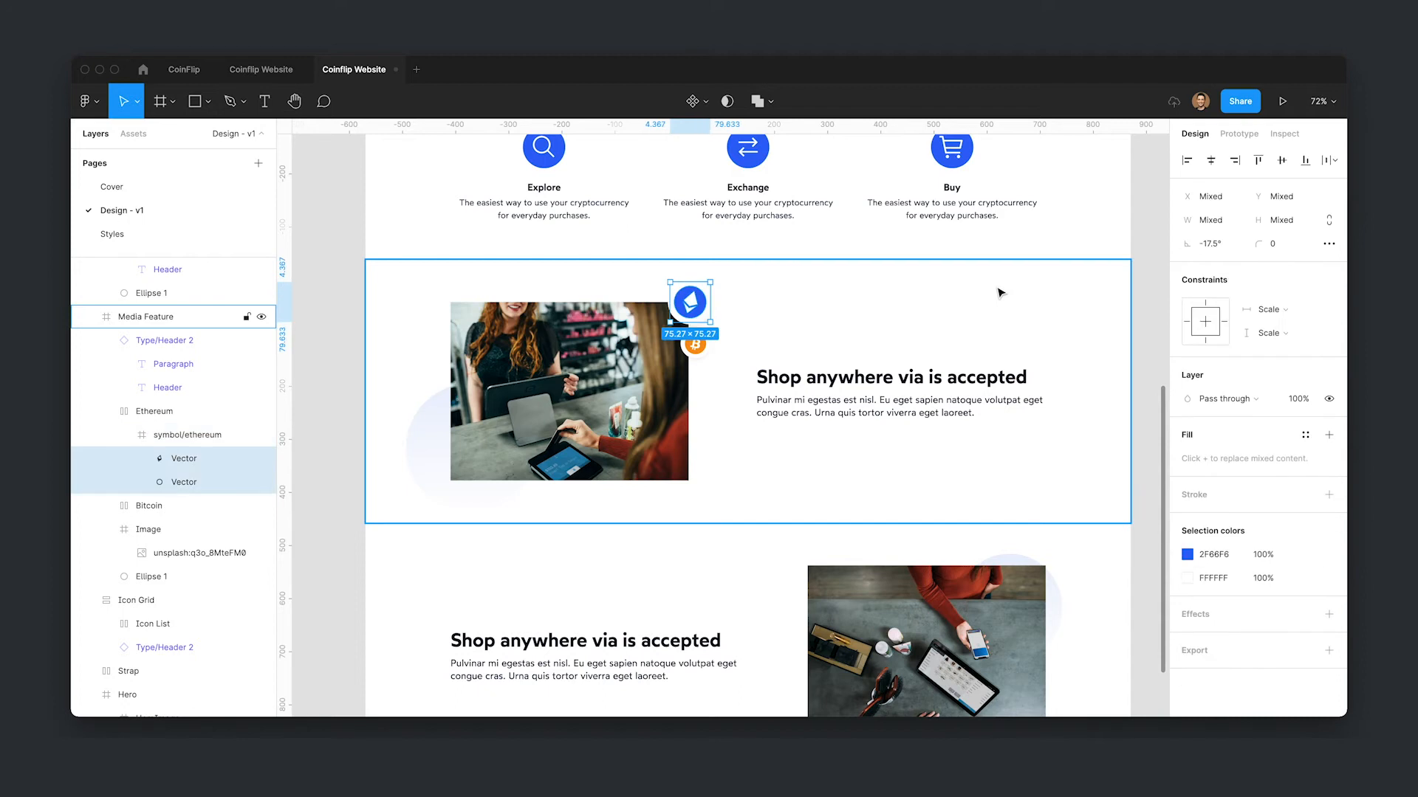
pyautogui.press('Return')
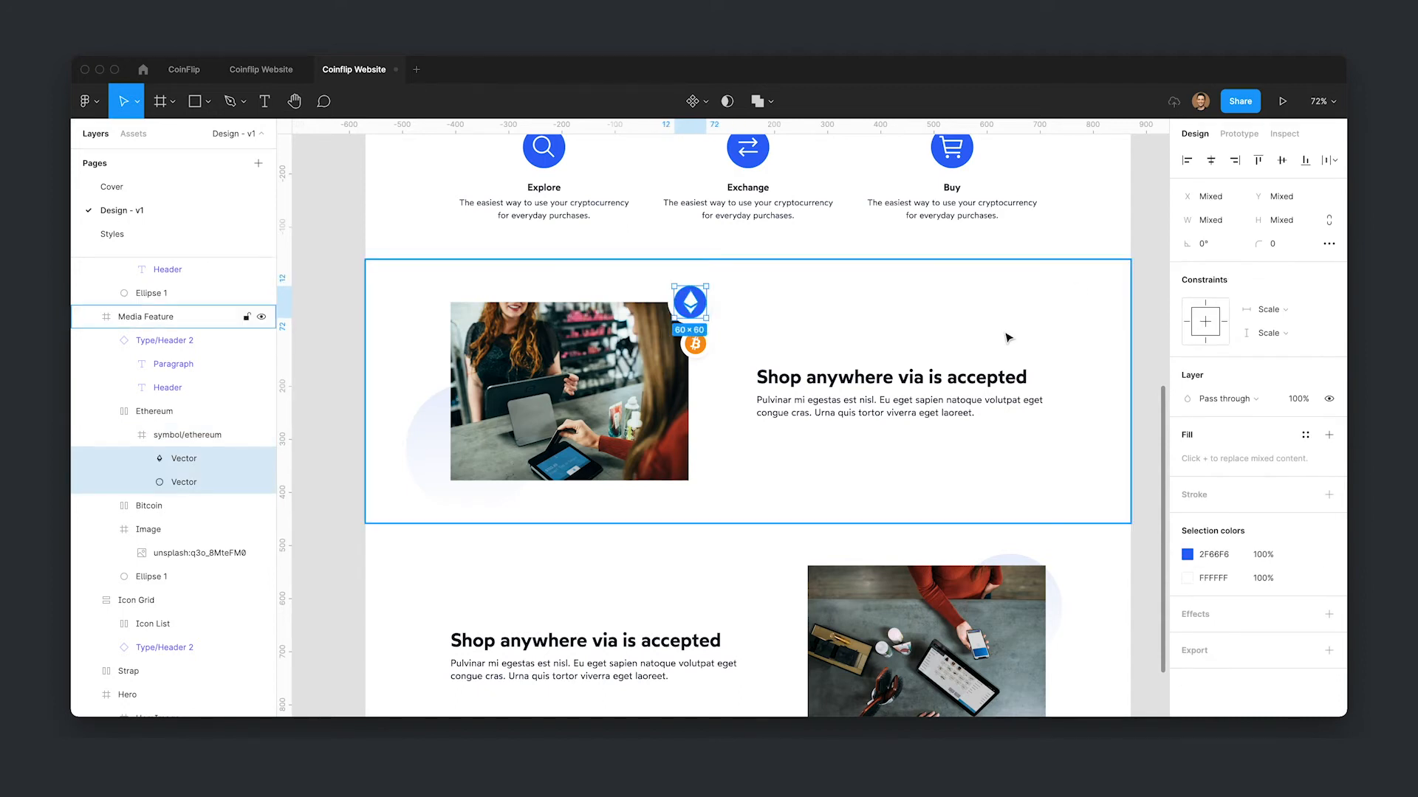
# - Try rotating the Ethereum badge to about -14°
pyautogui.click(998, 339)
pyautogui.click(706, 348)
pyautogui.click(702, 312)
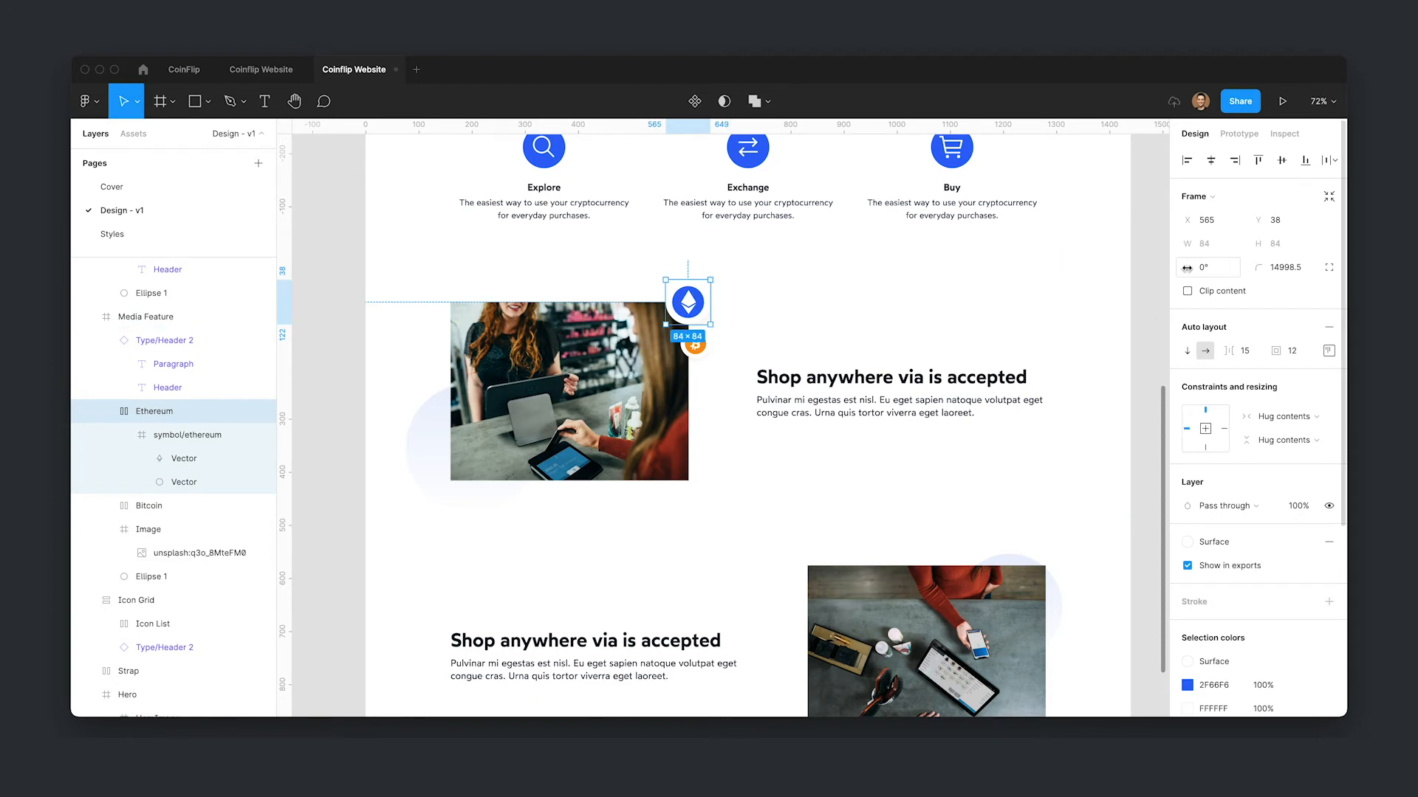
pyautogui.moveTo(1187, 268); pyautogui.dragTo(1208, 268)
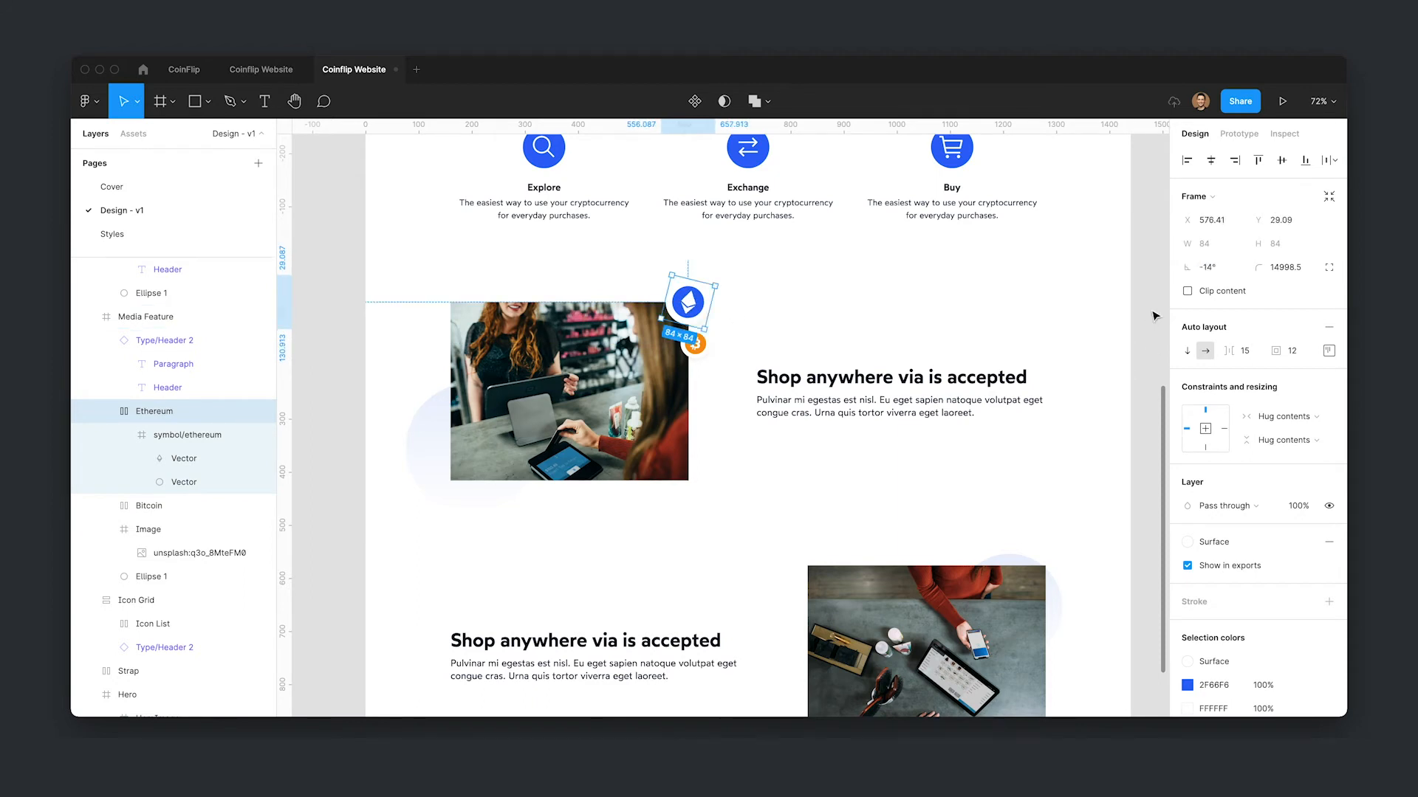
pyautogui.click(1149, 316)
# - Nudge the Ethereum badge slightly upward above the Bitcoin badge at the image's corner
pyautogui.scroll(-3, 1145, 318)
pyautogui.moveTo(1000, 420); pyautogui.dragTo(935, 416)
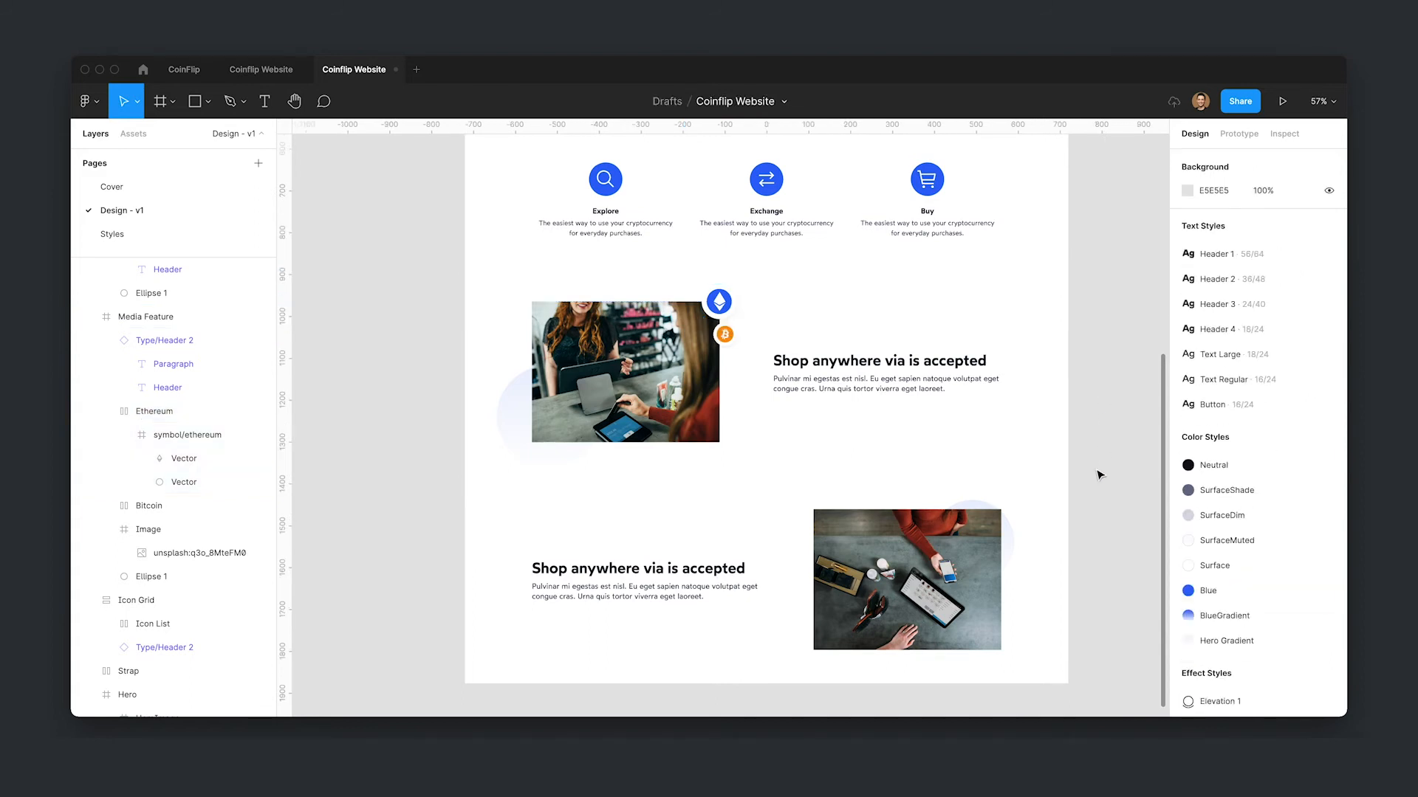
pyautogui.click(720, 304)
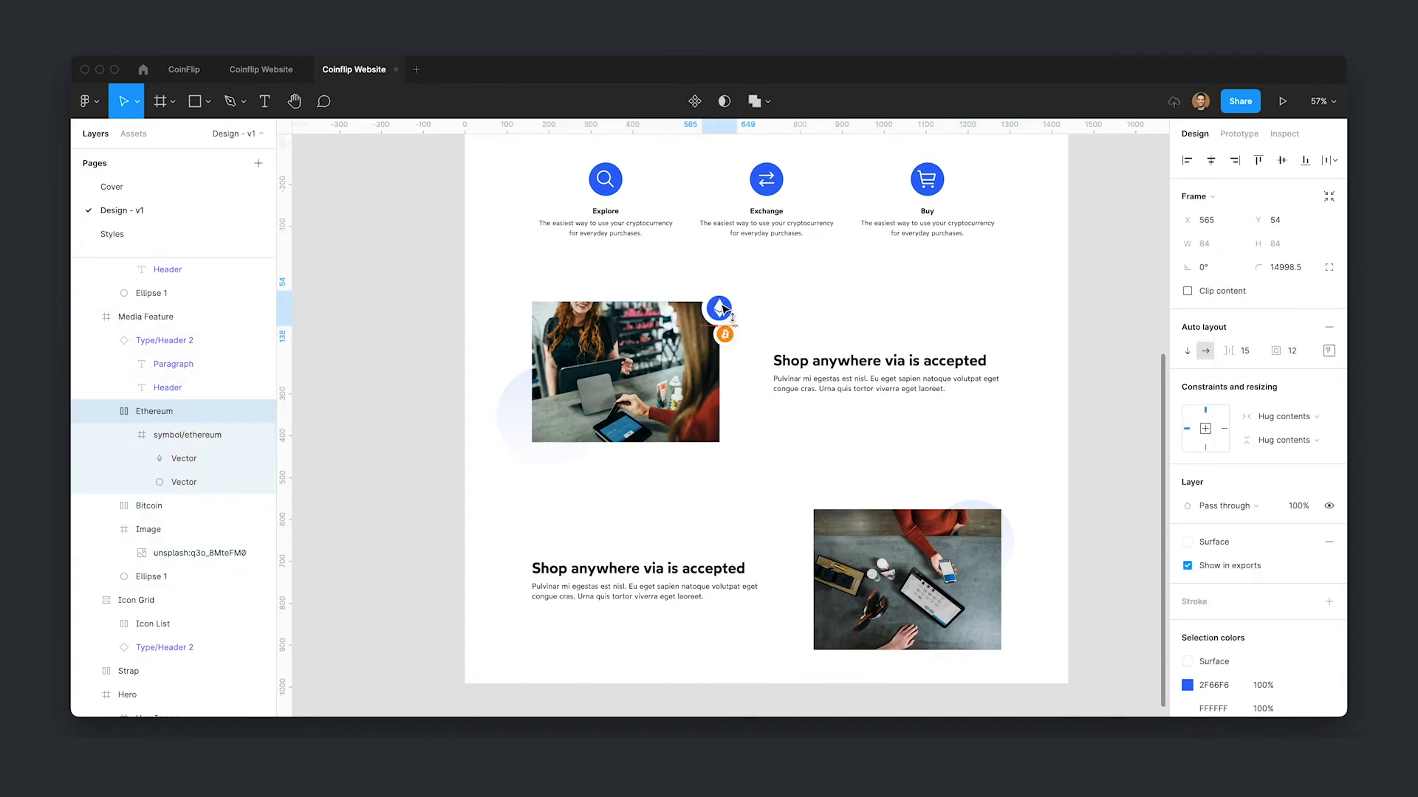
pyautogui.moveTo(721, 304); pyautogui.dragTo(721, 301)
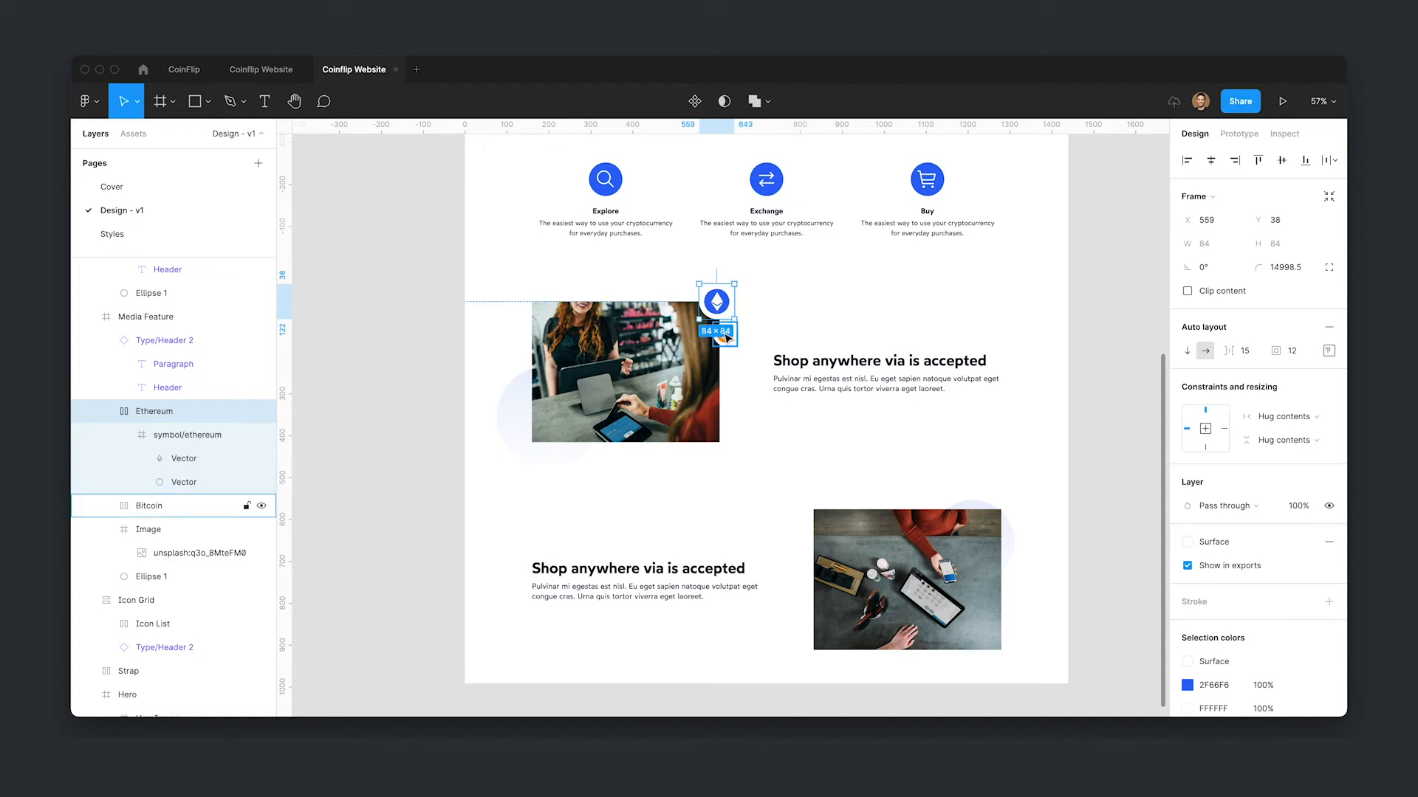
# - Group the Ethereum and Bitcoin badges and give the group a 2x export setting
pyautogui.keyDown('shift'); pyautogui.click(725, 336); pyautogui.keyUp('shift')
pyautogui.press('super+g')
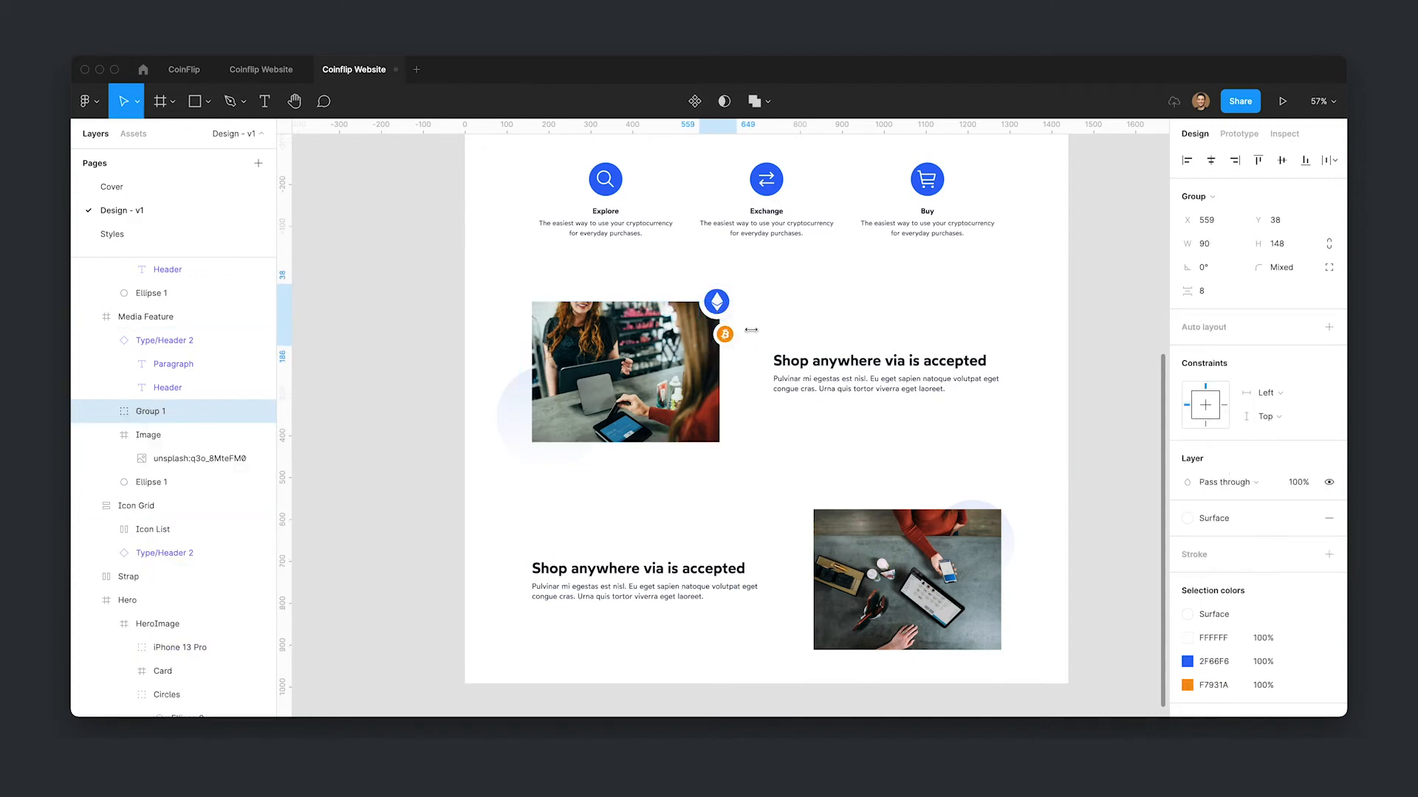
pyautogui.scroll(-3, 1300, 640)
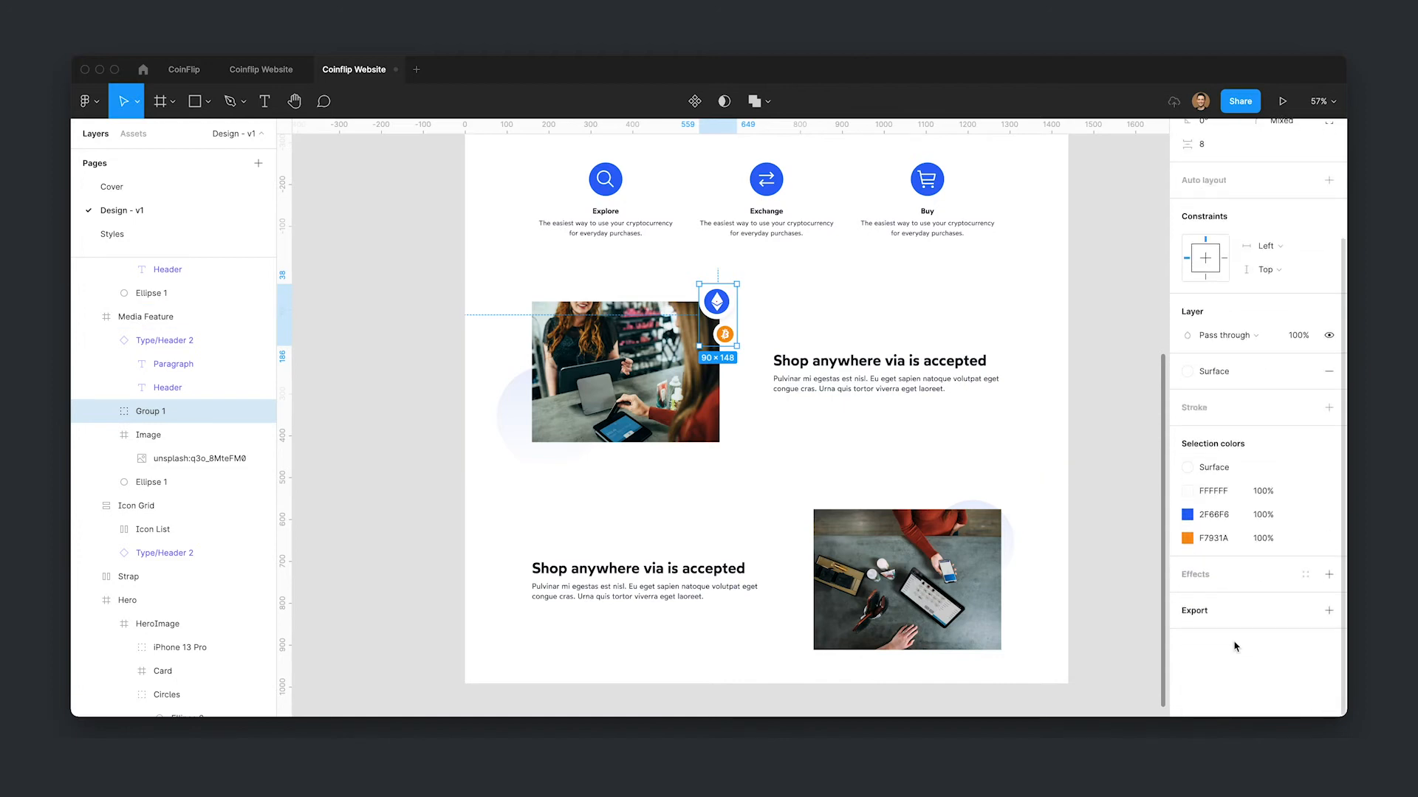
pyautogui.click(1327, 611)
pyautogui.click(1198, 657)
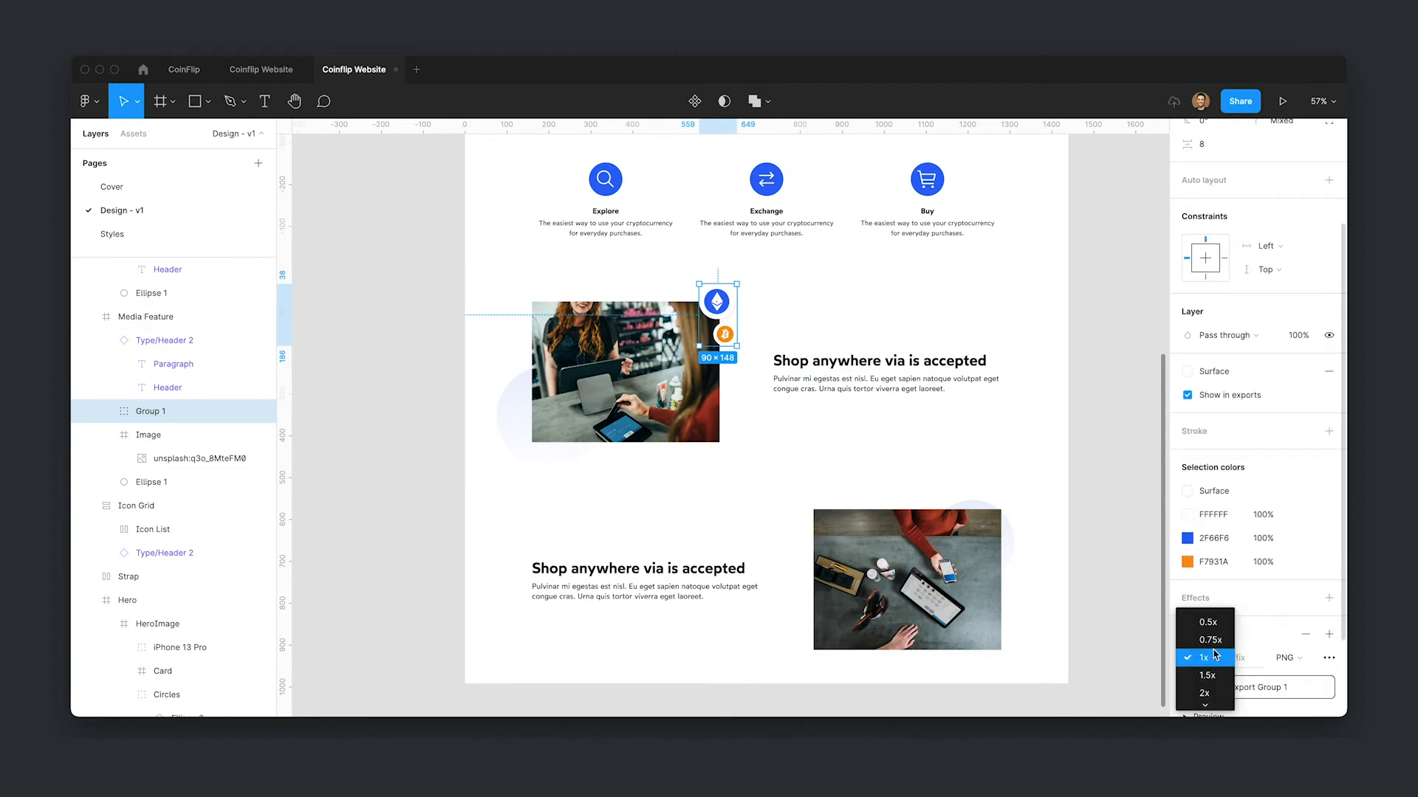
pyautogui.click(1205, 693)
pyautogui.scroll(-2, 1198, 632)
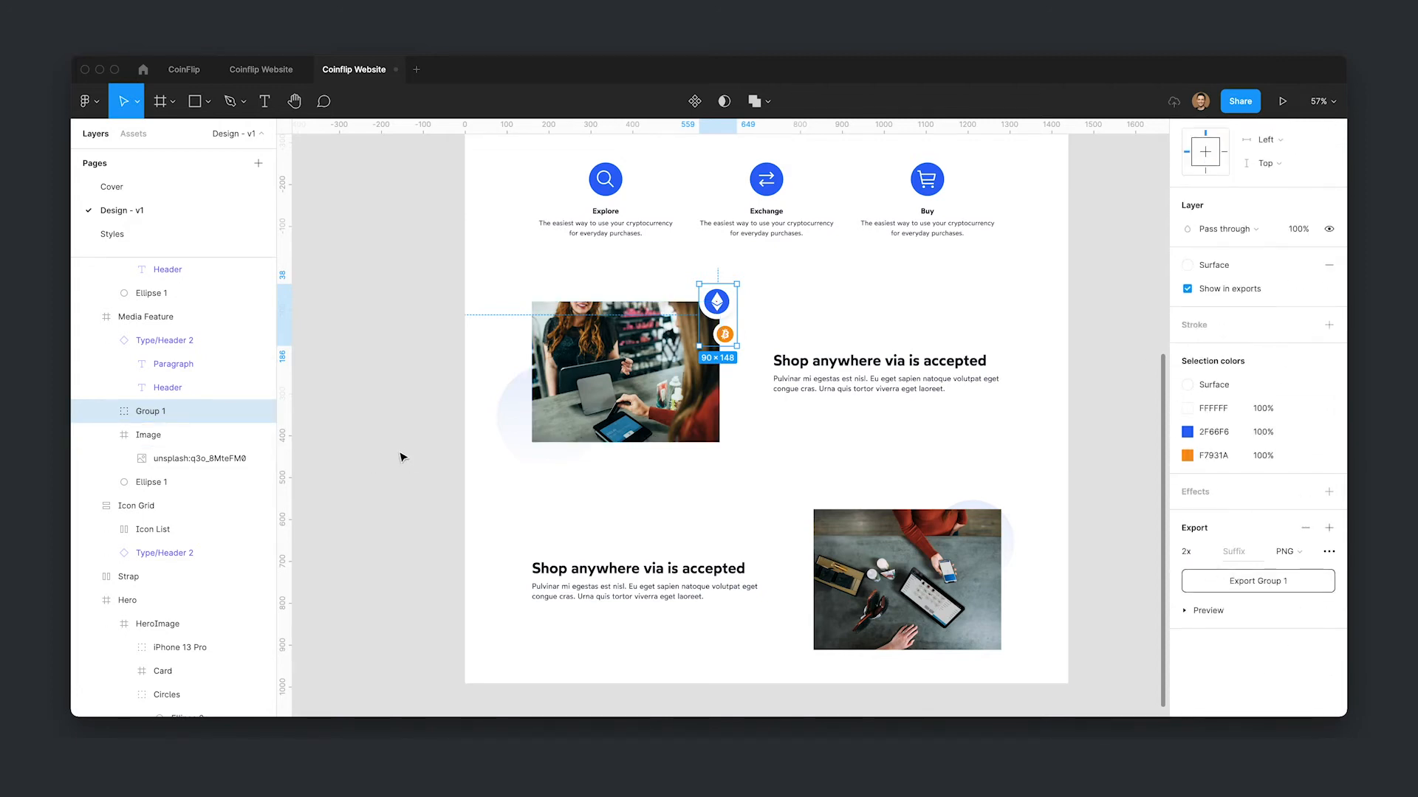
# - Rename the badge group as Symbols
pyautogui.press('super+r')
pyautogui.write('Symbols')
pyautogui.press('Return')
# - Paste a copy of the Symbols group into the second Media Feature section at its image's bottom-left corner
pyautogui.click(880, 590)
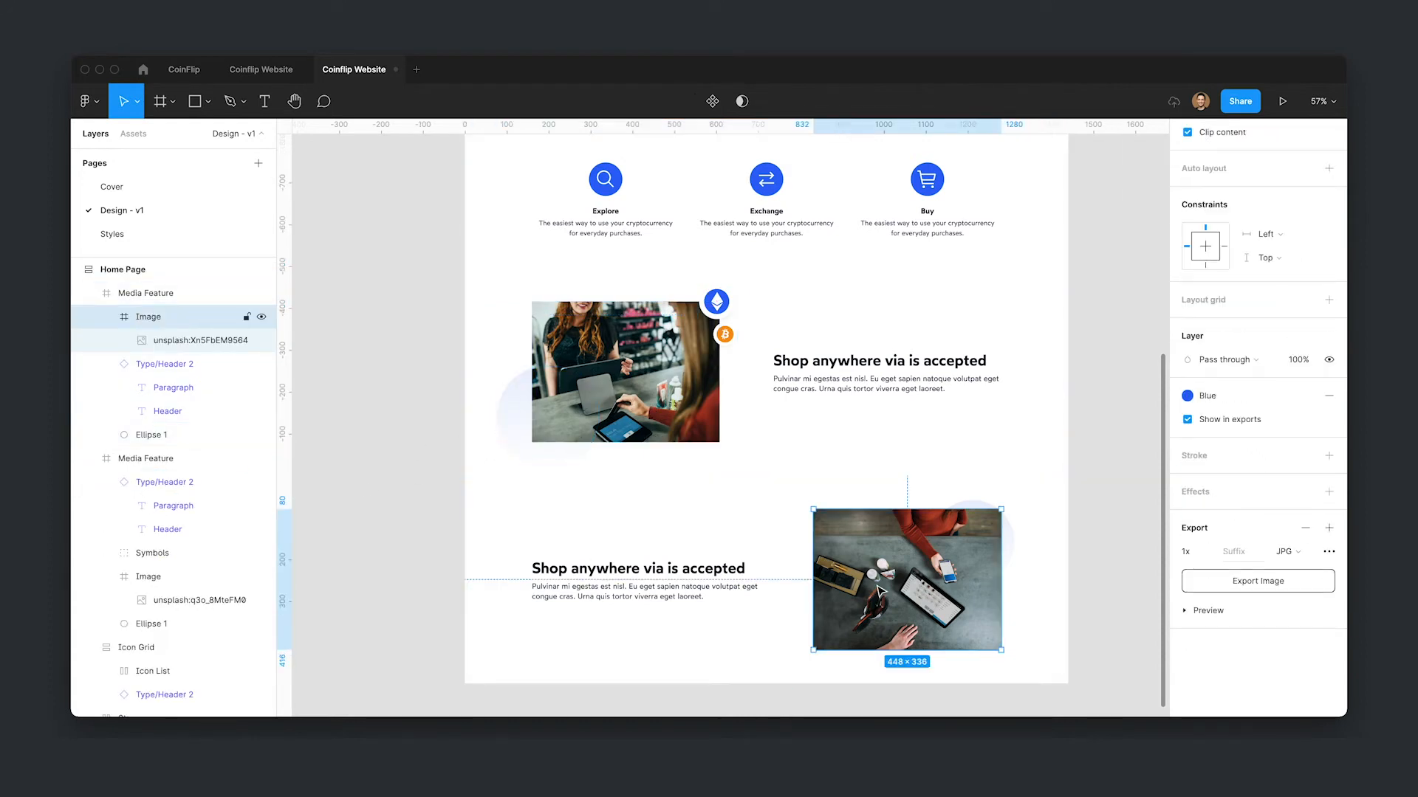
pyautogui.click(775, 543)
pyautogui.press('super+v')
pyautogui.moveTo(723, 519); pyautogui.dragTo(819, 620)
pyautogui.press('super+z')
pyautogui.moveTo(728, 518); pyautogui.dragTo(824, 626)
# - Set the pasted Symbols group's item spacing to -20 and nudge it down slightly
pyautogui.scroll(3, 1255, 296)
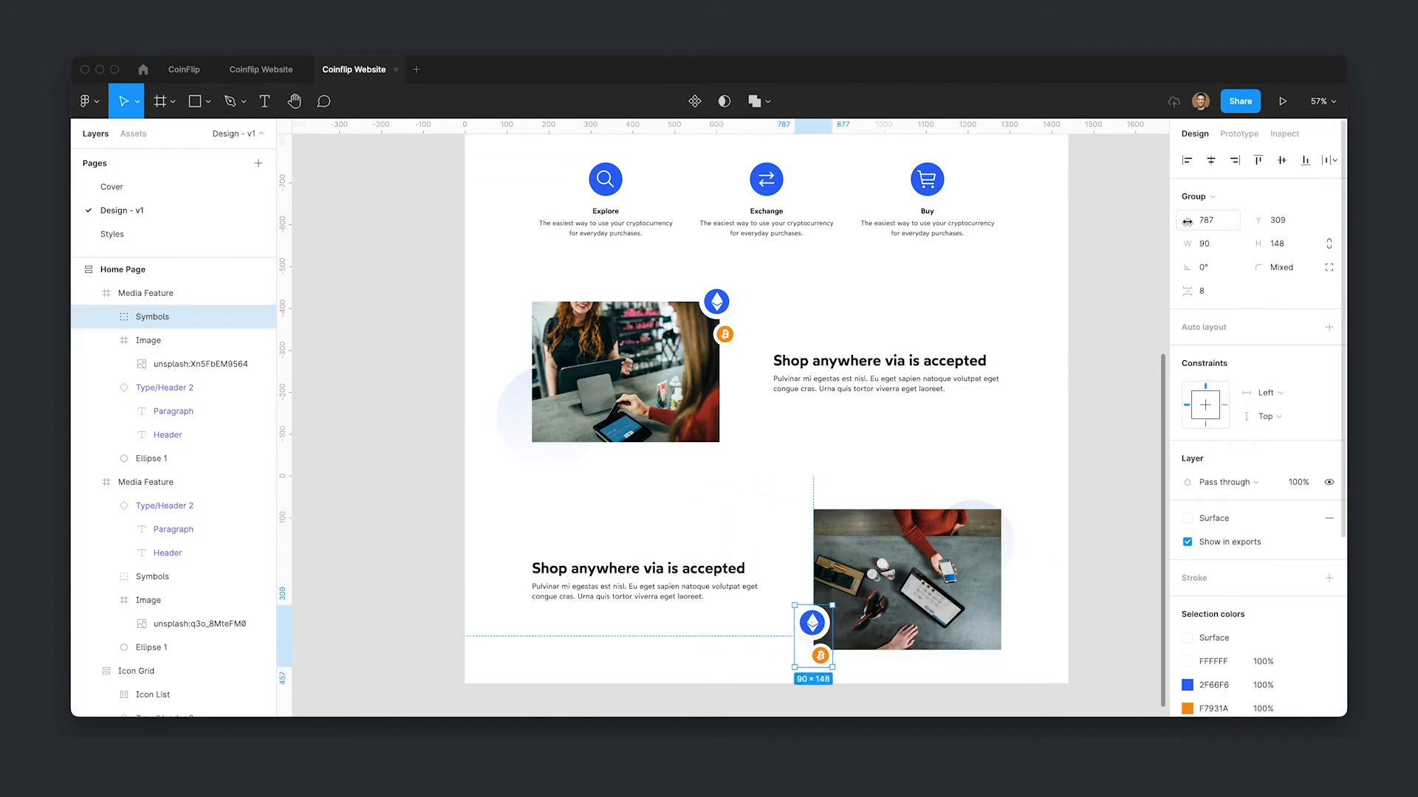
pyautogui.click(1232, 297)
pyautogui.write('0')
pyautogui.press('Return')
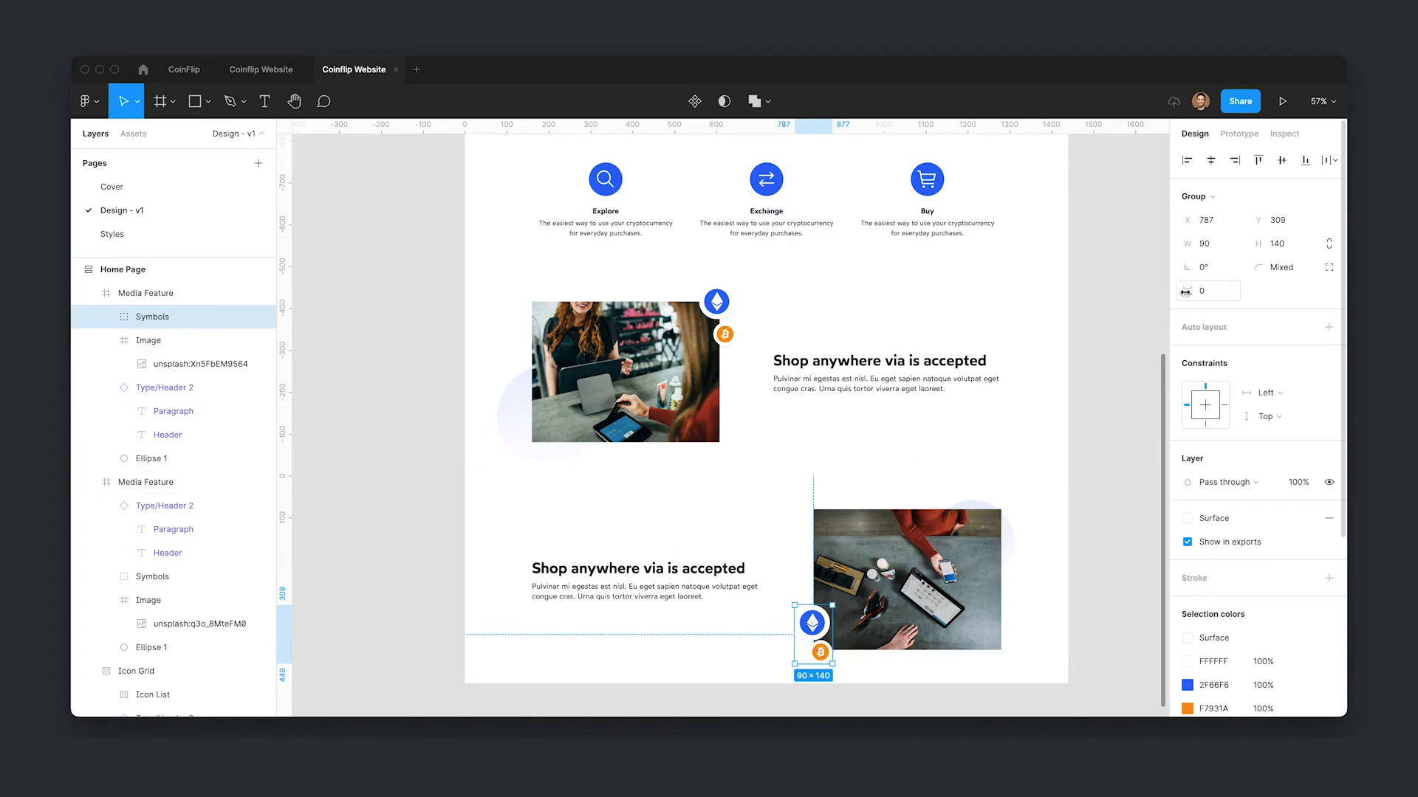
pyautogui.moveTo(1188, 291); pyautogui.dragTo(1156, 300)
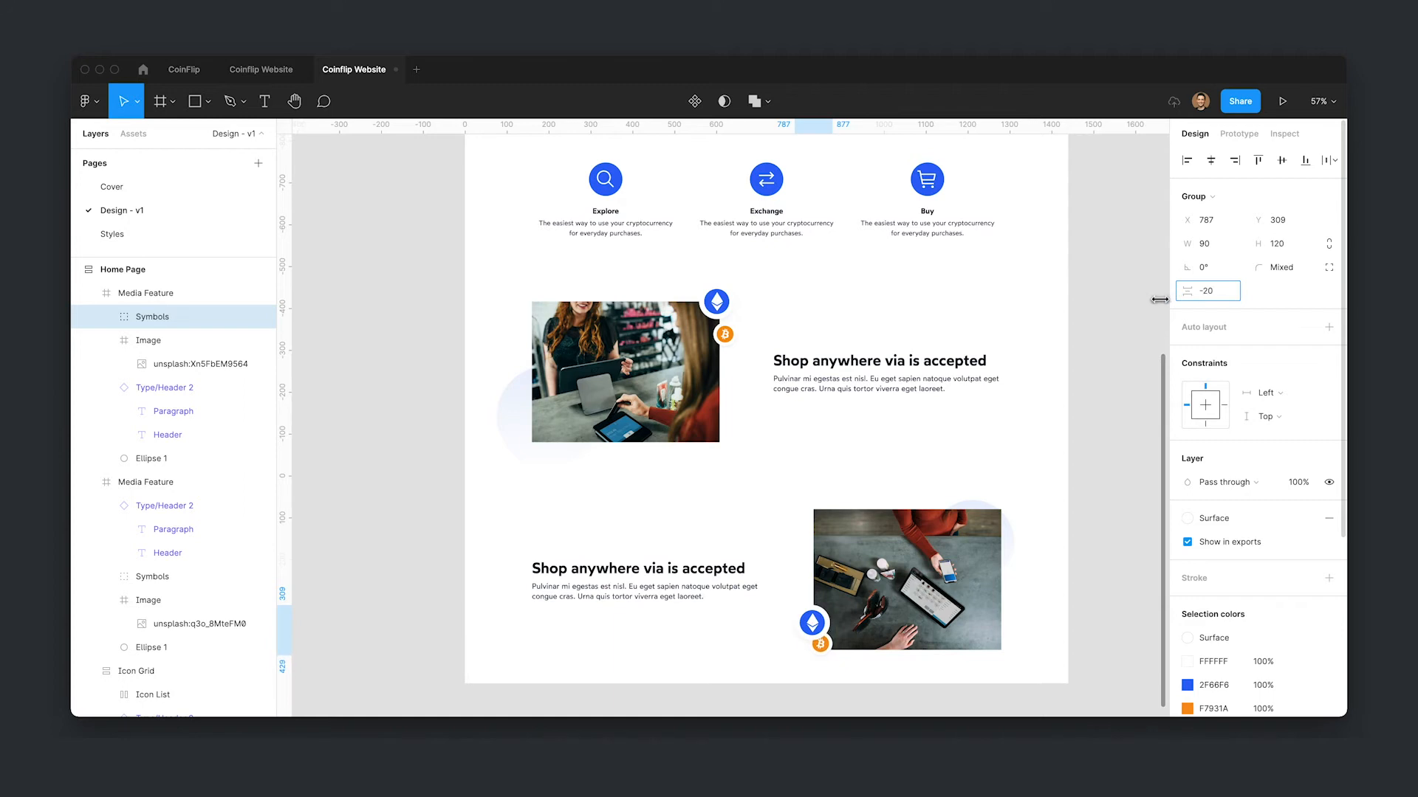
pyautogui.moveTo(832, 627); pyautogui.dragTo(828, 633)
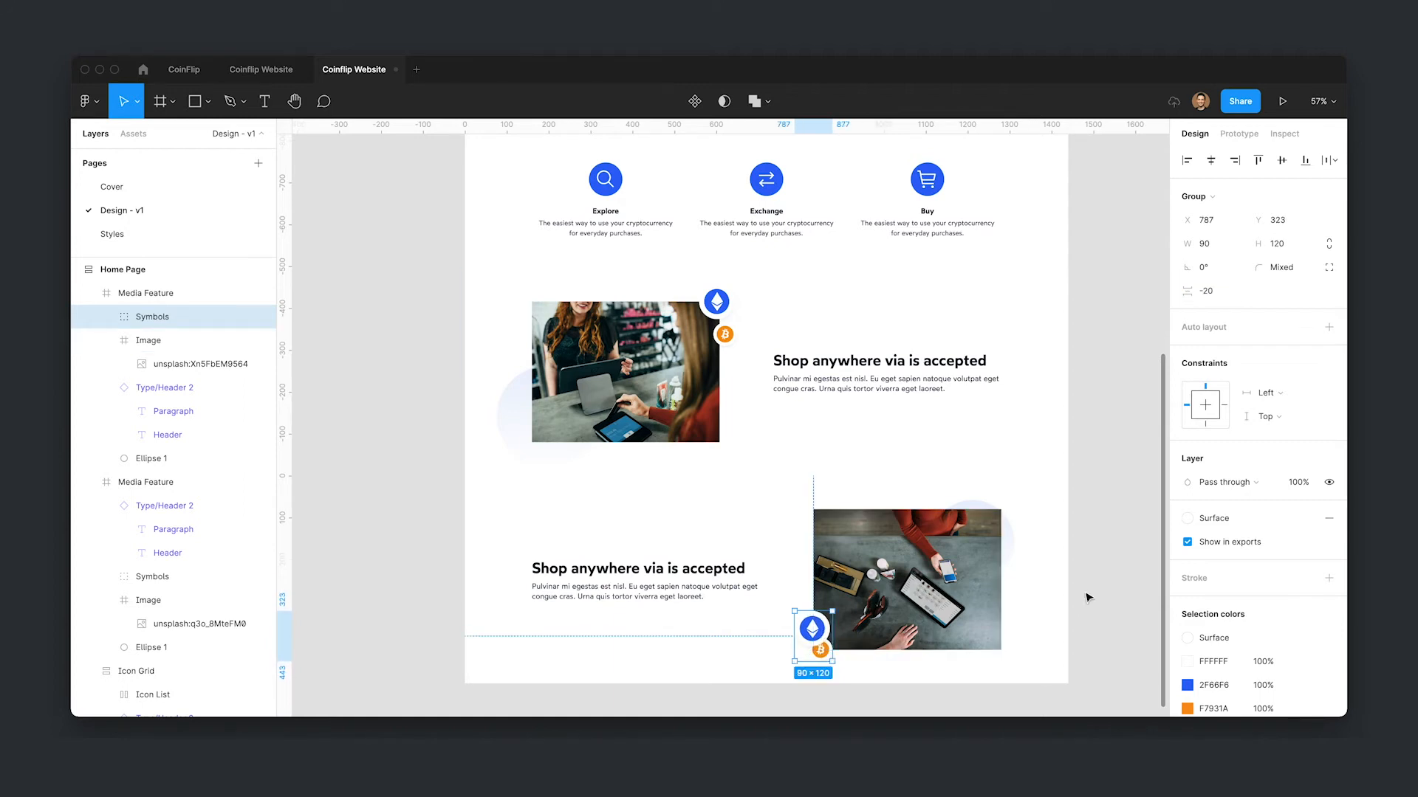
# - Set the first Symbols group's item spacing to -16 and nudge it down slightly
pyautogui.click(1134, 450)
pyautogui.scroll(-1, 1002, 392)
pyautogui.scroll(-1, 1053, 365)
pyautogui.doubleClick(693, 332)
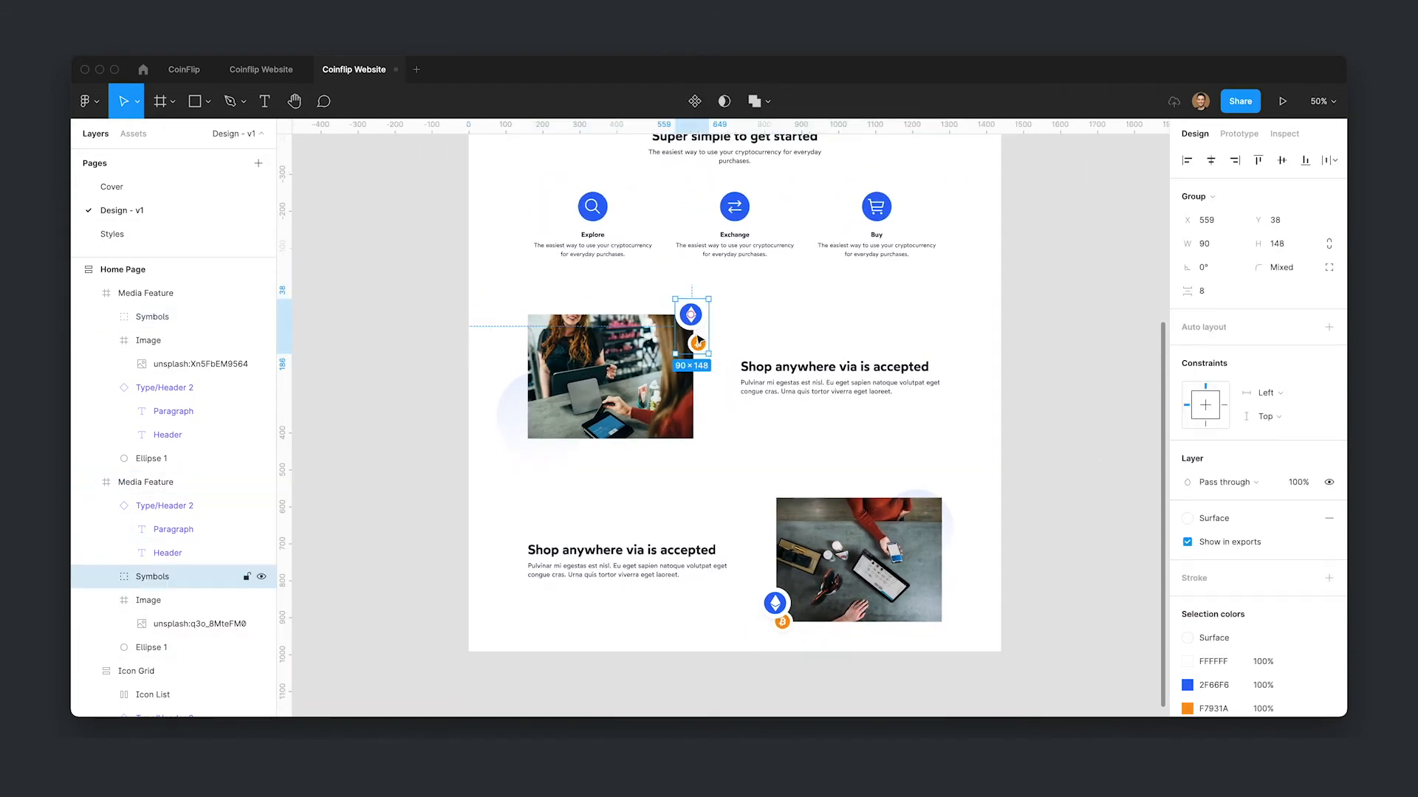
pyautogui.click(1200, 294)
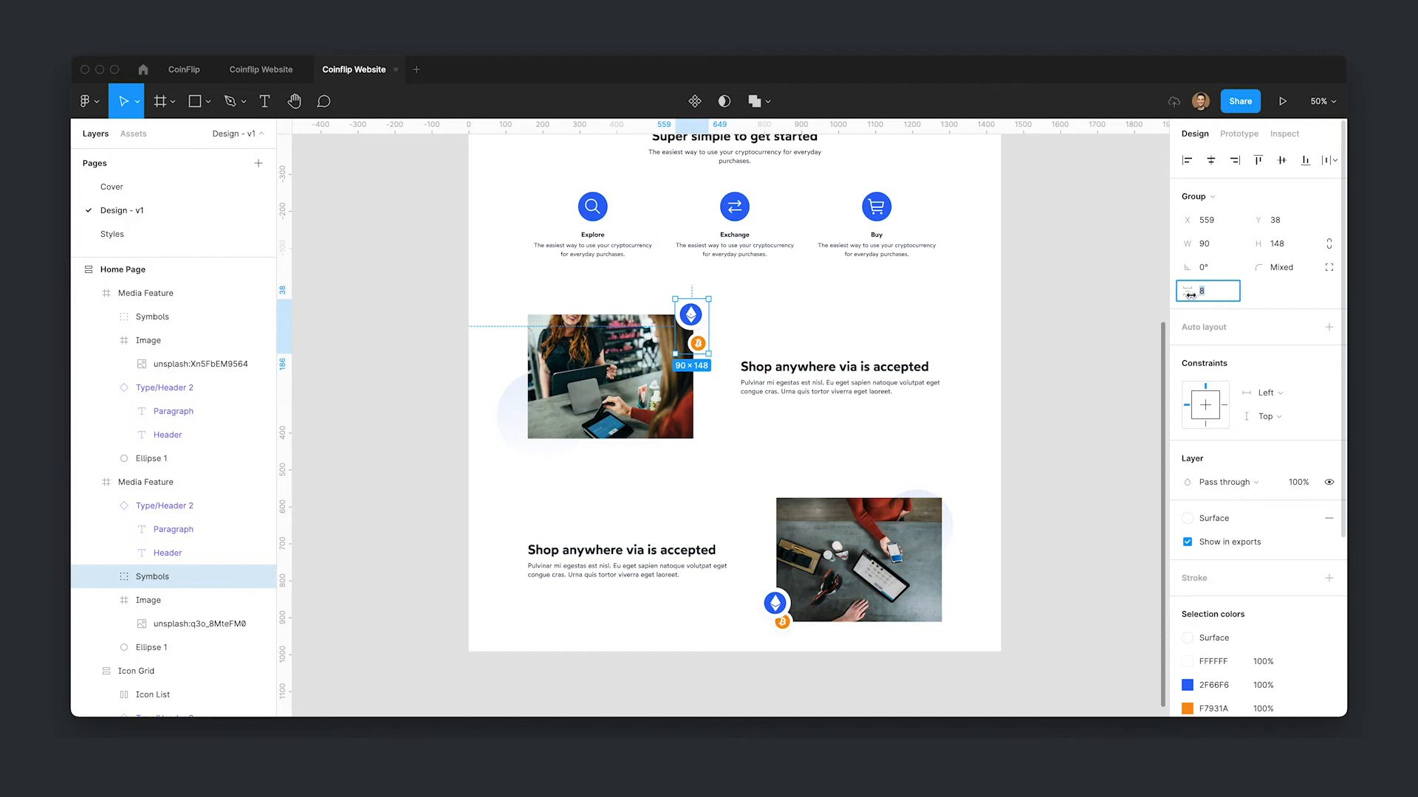
pyautogui.moveTo(1191, 294); pyautogui.dragTo(1156, 292)
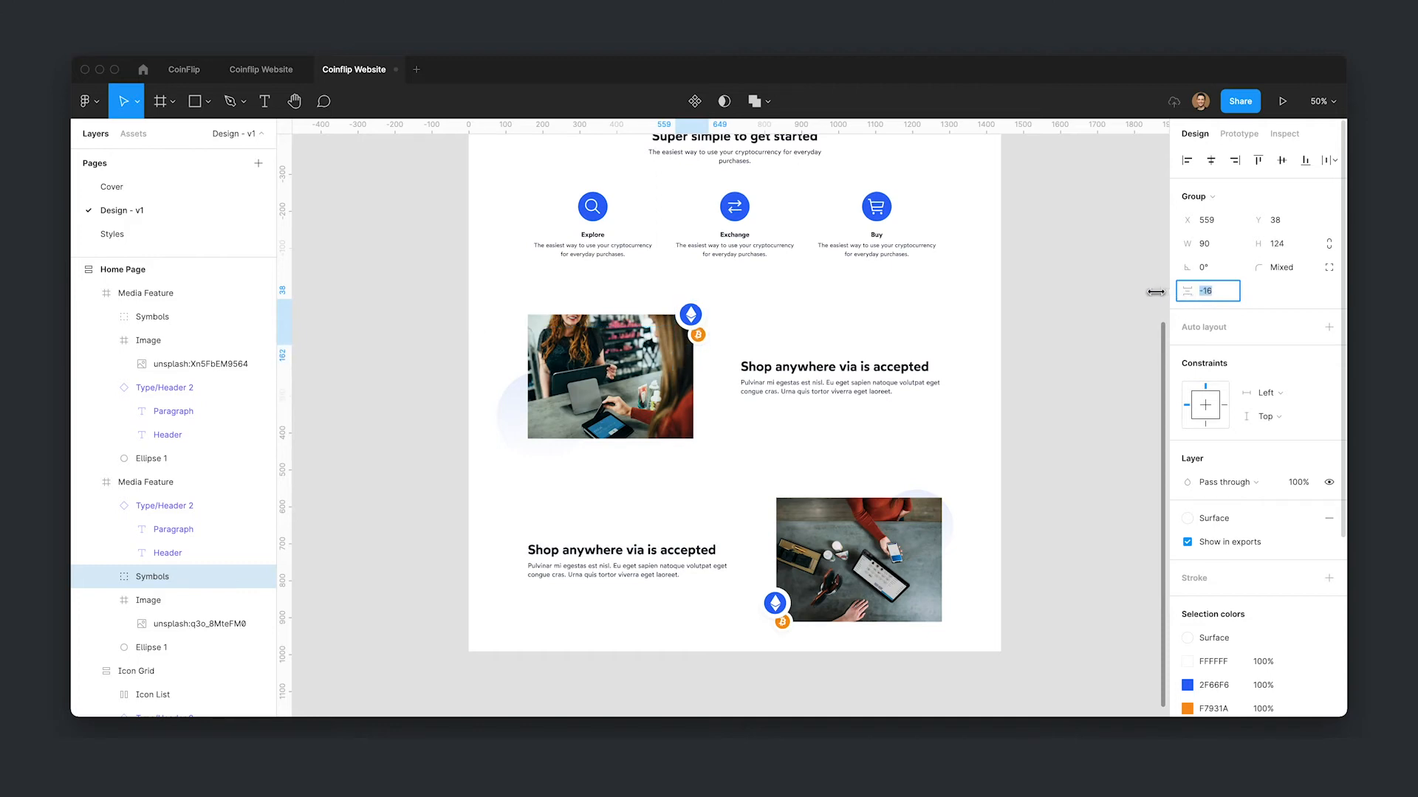
pyautogui.moveTo(698, 323); pyautogui.dragTo(699, 328)
pyautogui.click(1099, 429)
# - Inspect the export settings of the badges inside both Symbols groups
pyautogui.scroll(-1, 1099, 429)
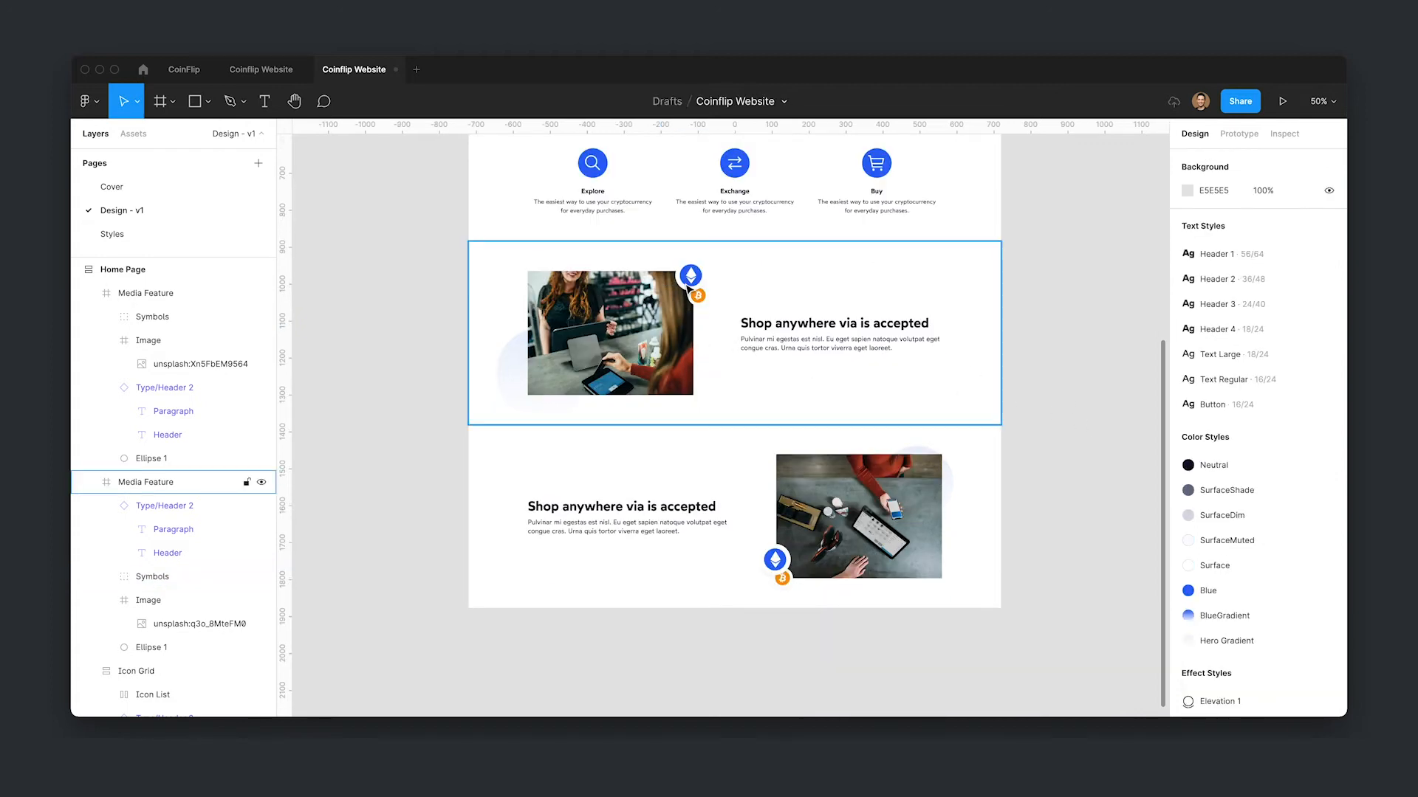
pyautogui.doubleClick(688, 288)
pyautogui.scroll(-5, 1211, 424)
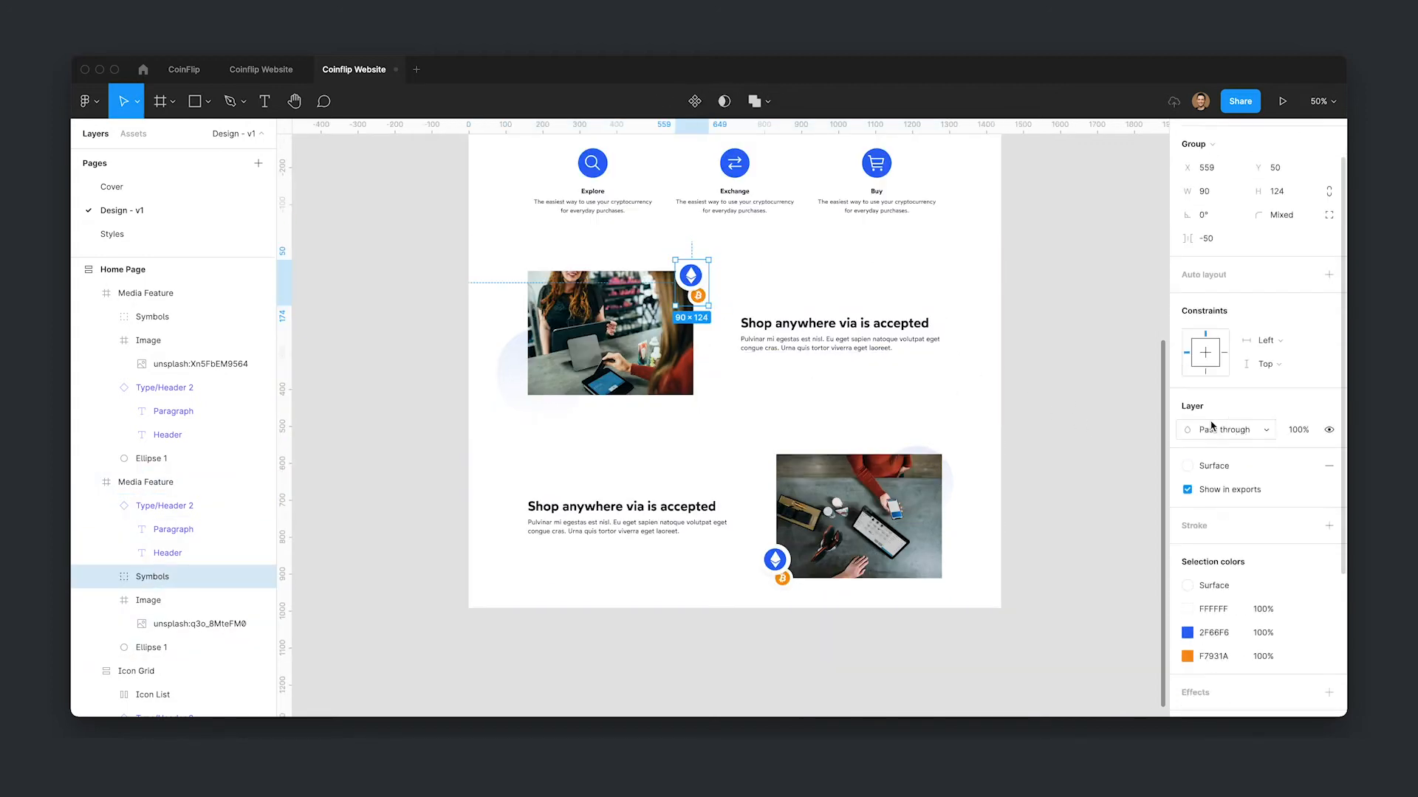
pyautogui.press('Return')
pyautogui.click(1305, 552)
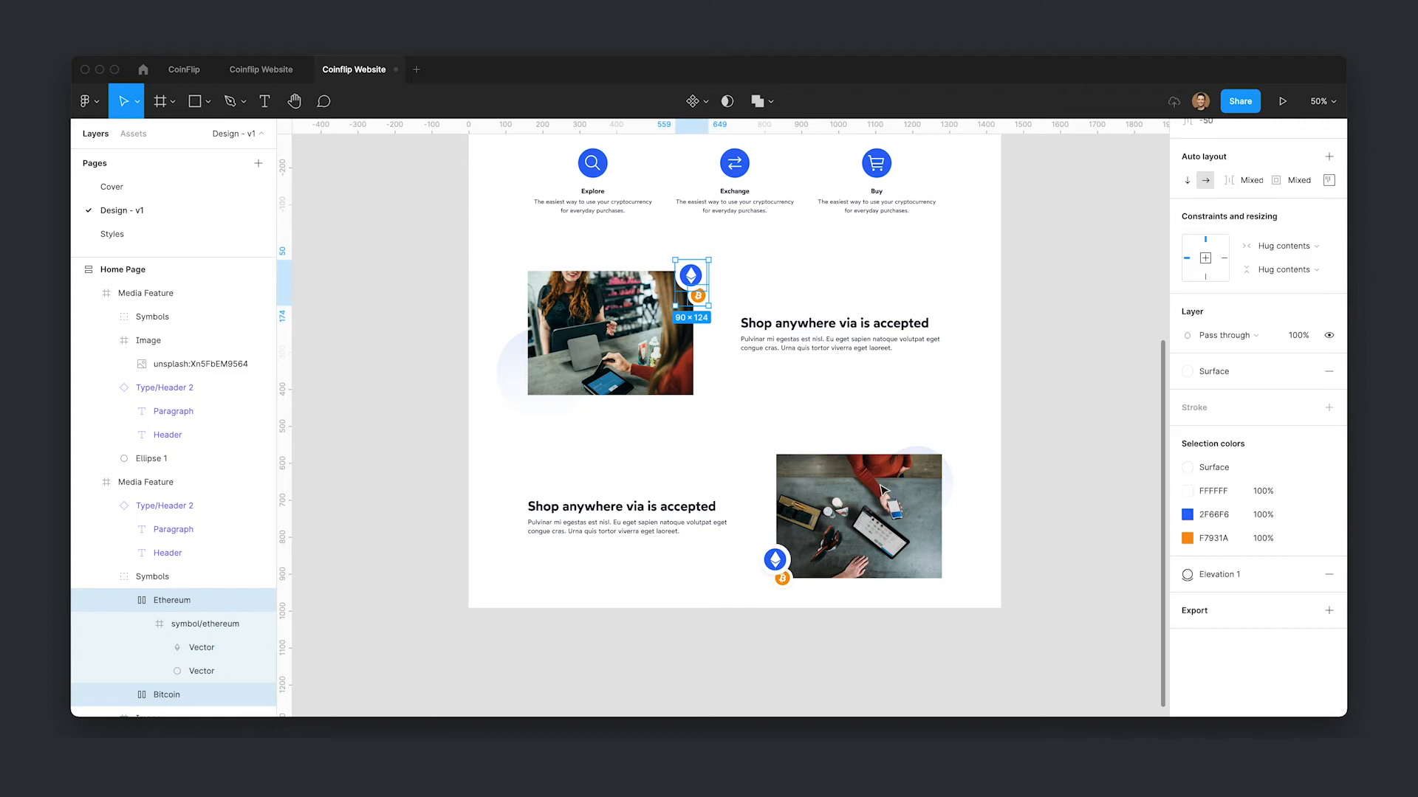
pyautogui.click(781, 571)
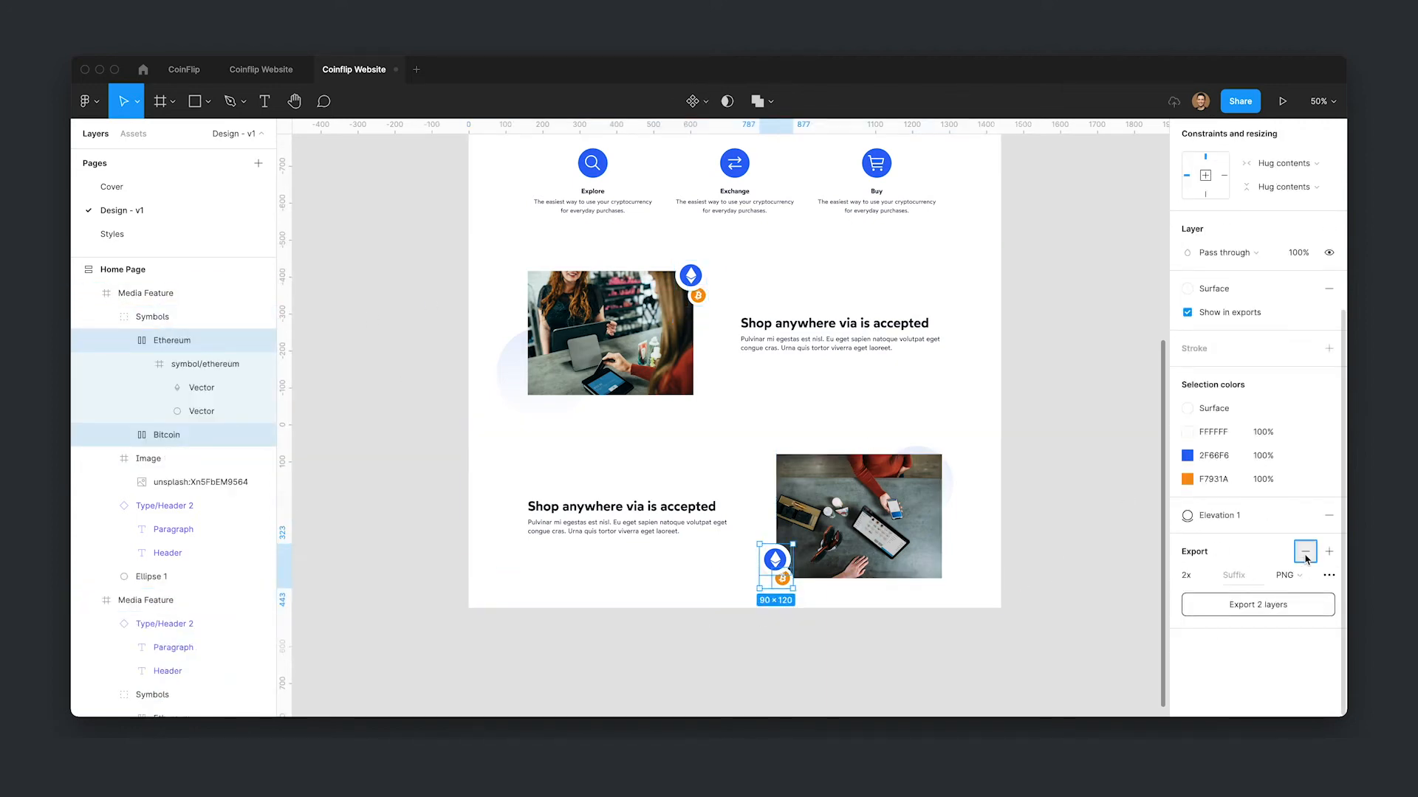
pyautogui.hotkey('shift', 'Return')
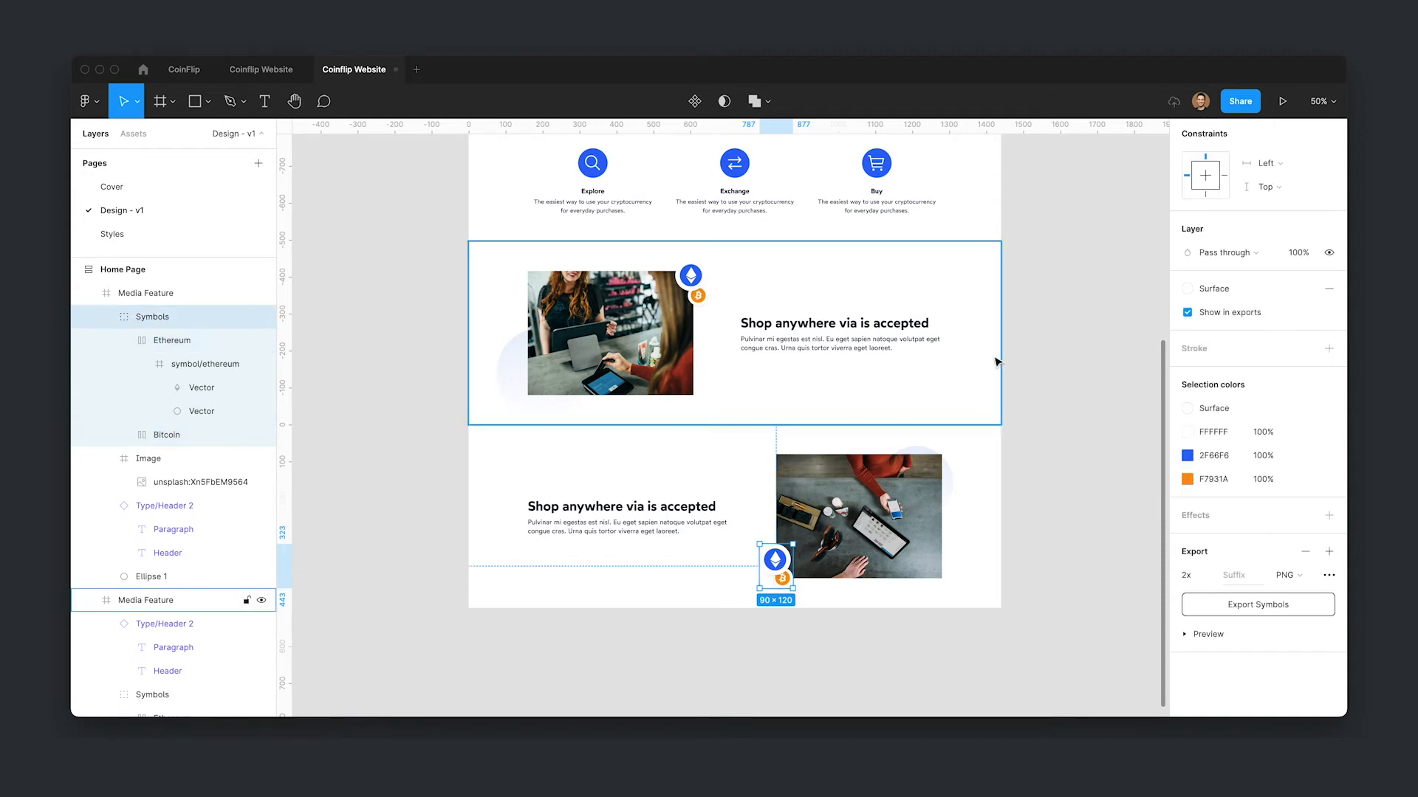
# - Collapse all expanded layers in the layer list
pyautogui.click(1072, 323)
pyautogui.click(150, 317)
pyautogui.press('super+a')
pyautogui.click(104, 320)
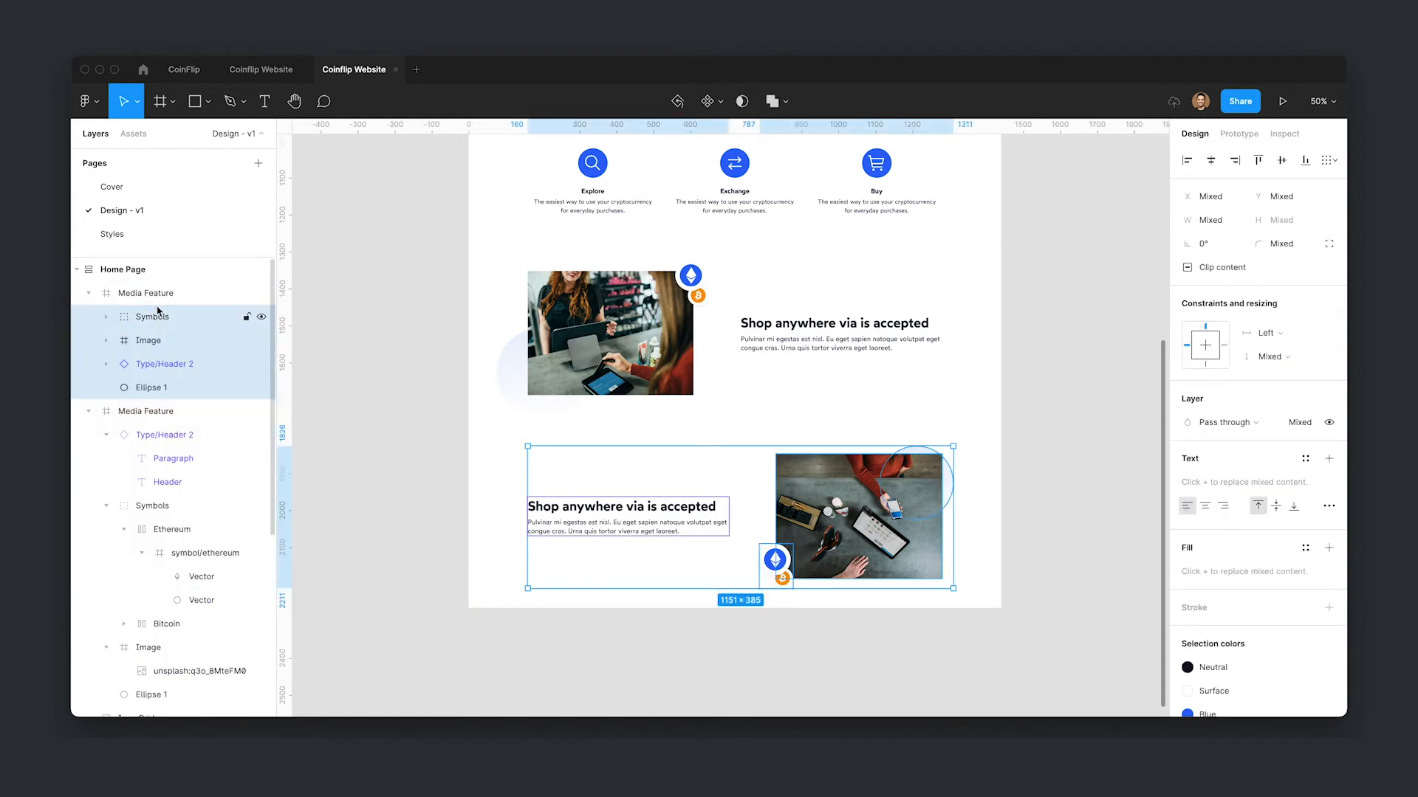
pyautogui.hotkey('shift', 'Return')
pyautogui.press('super+a')
pyautogui.hotkey('alt', 'l')
pyautogui.click(1092, 383)
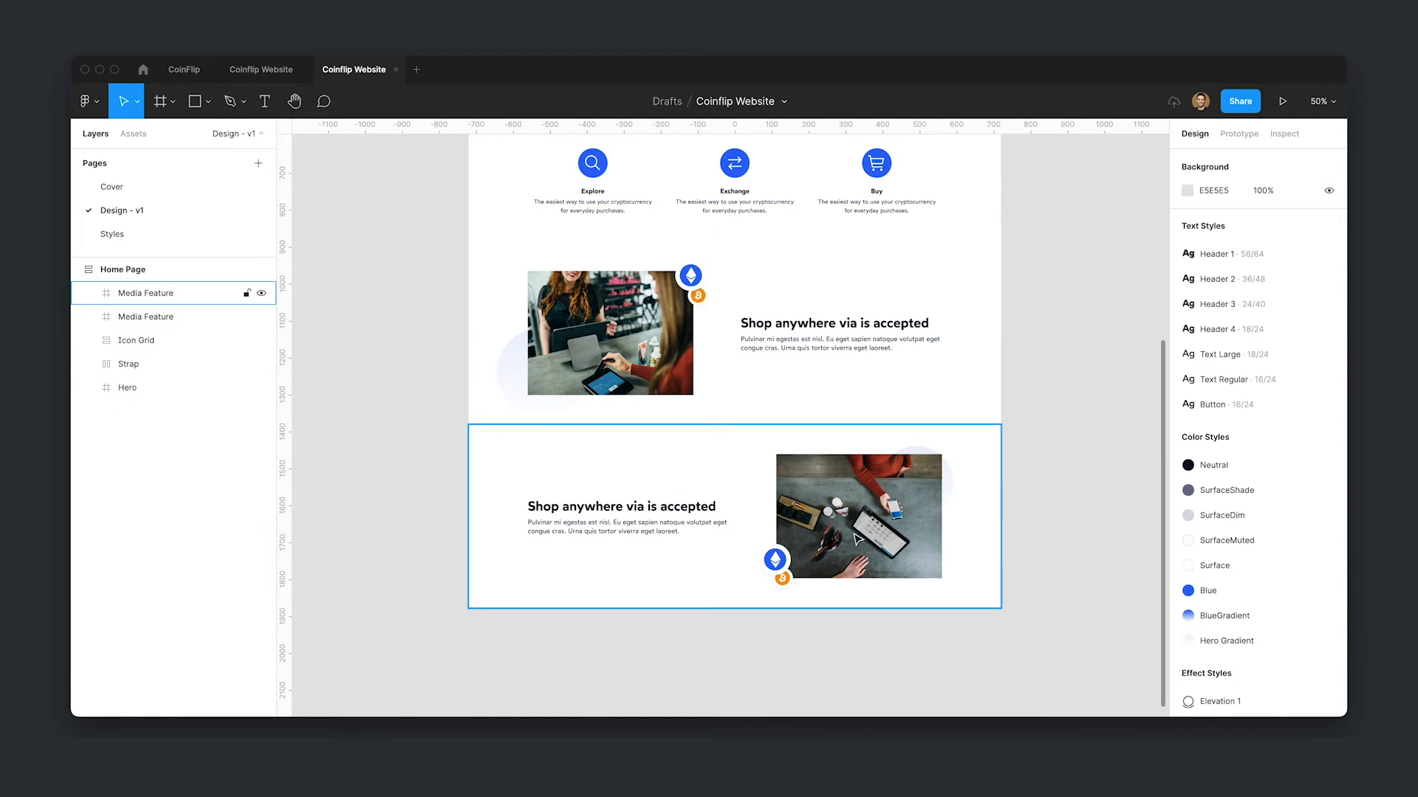
# - Add a Desktop 1440×1024 frame and place it directly below the home page
pyautogui.scroll(-3, 1066, 451)
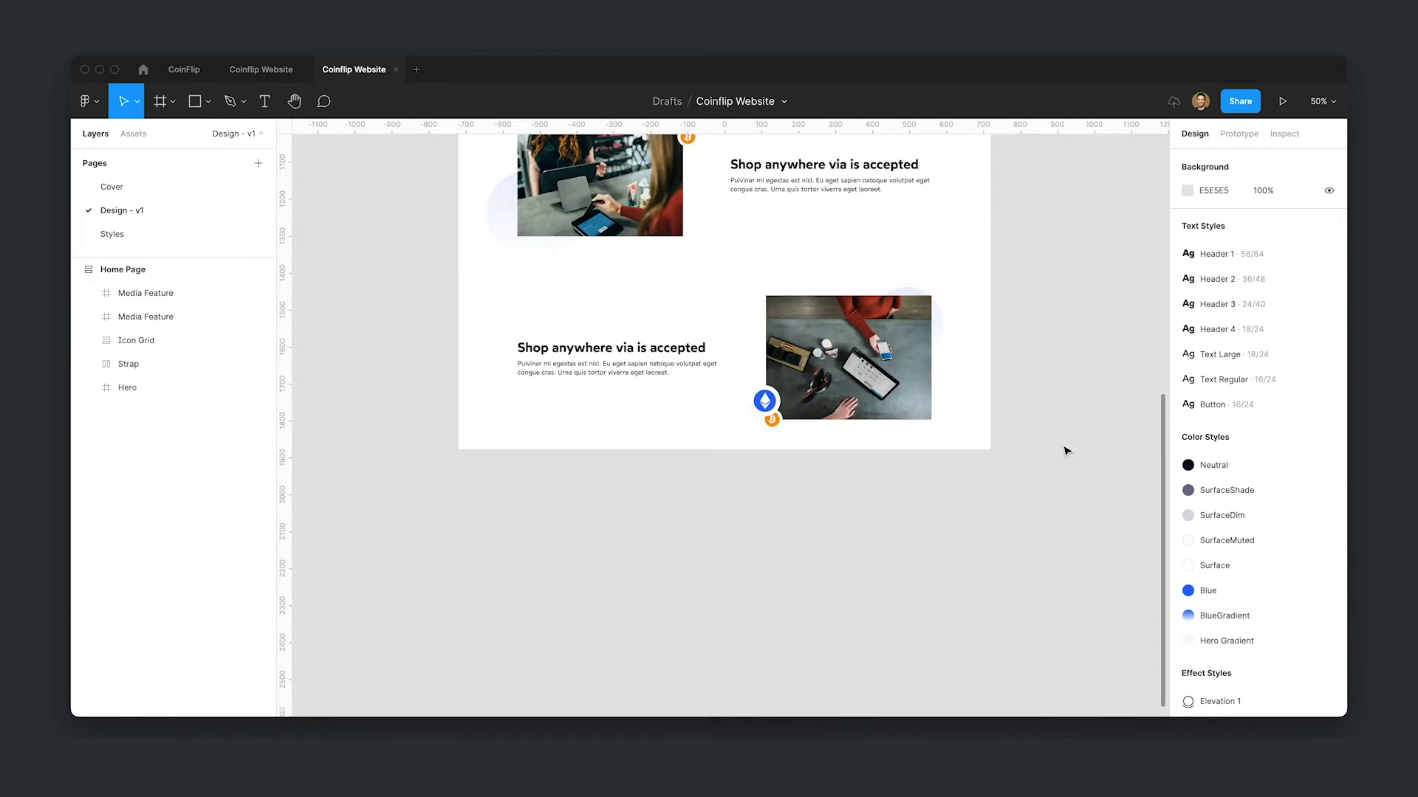
pyautogui.press('f')
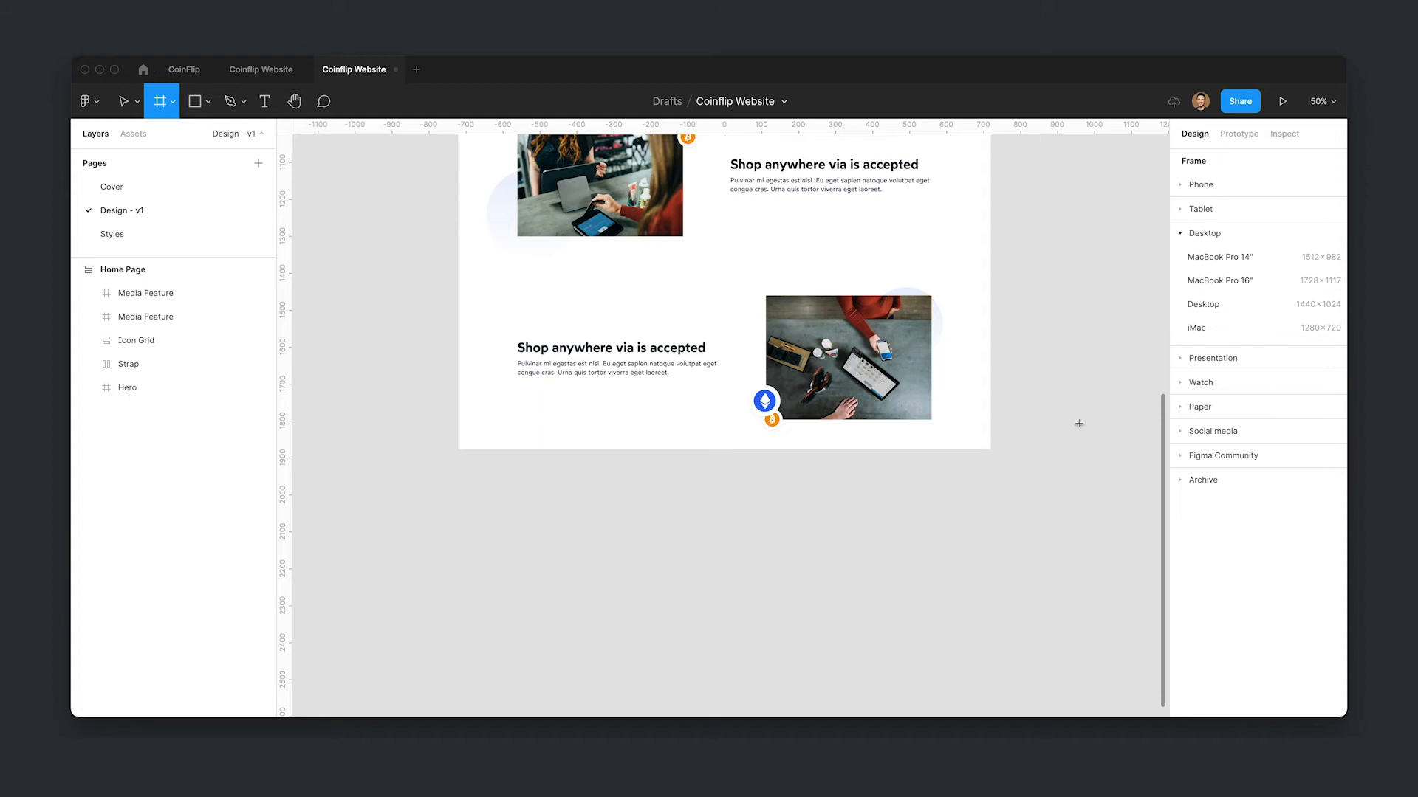
pyautogui.click(1230, 312)
pyautogui.moveTo(958, 429); pyautogui.dragTo(580, 583)
pyautogui.hscroll(-3, 895, 533)
pyautogui.scroll(-2, 896, 534)
# - Rename the new frame as Reviews and set its height to 600
pyautogui.press('super+r')
pyautogui.write('Review')
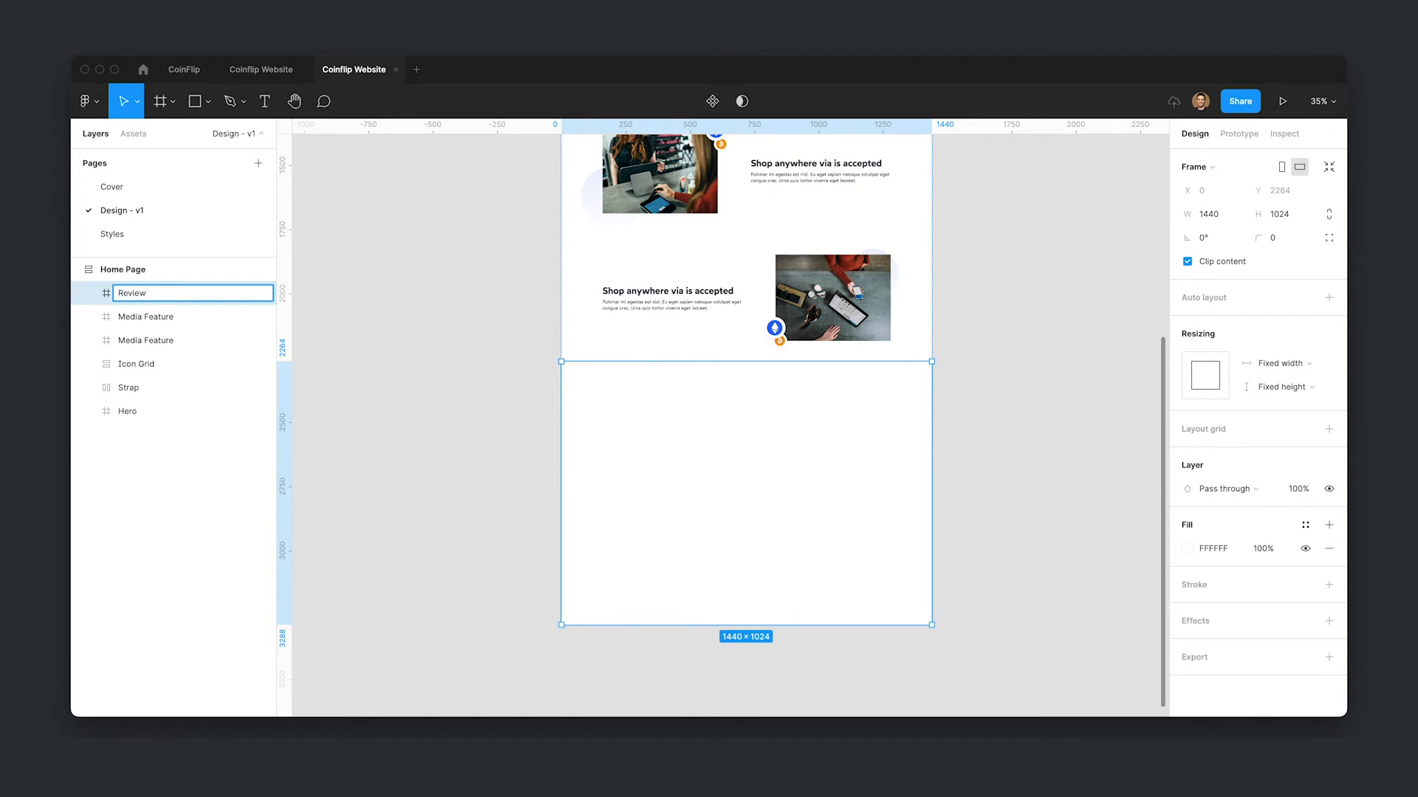
pyautogui.write('s')
pyautogui.press('Return')
pyautogui.click(1280, 215)
pyautogui.write('6')
pyautogui.press('Return')
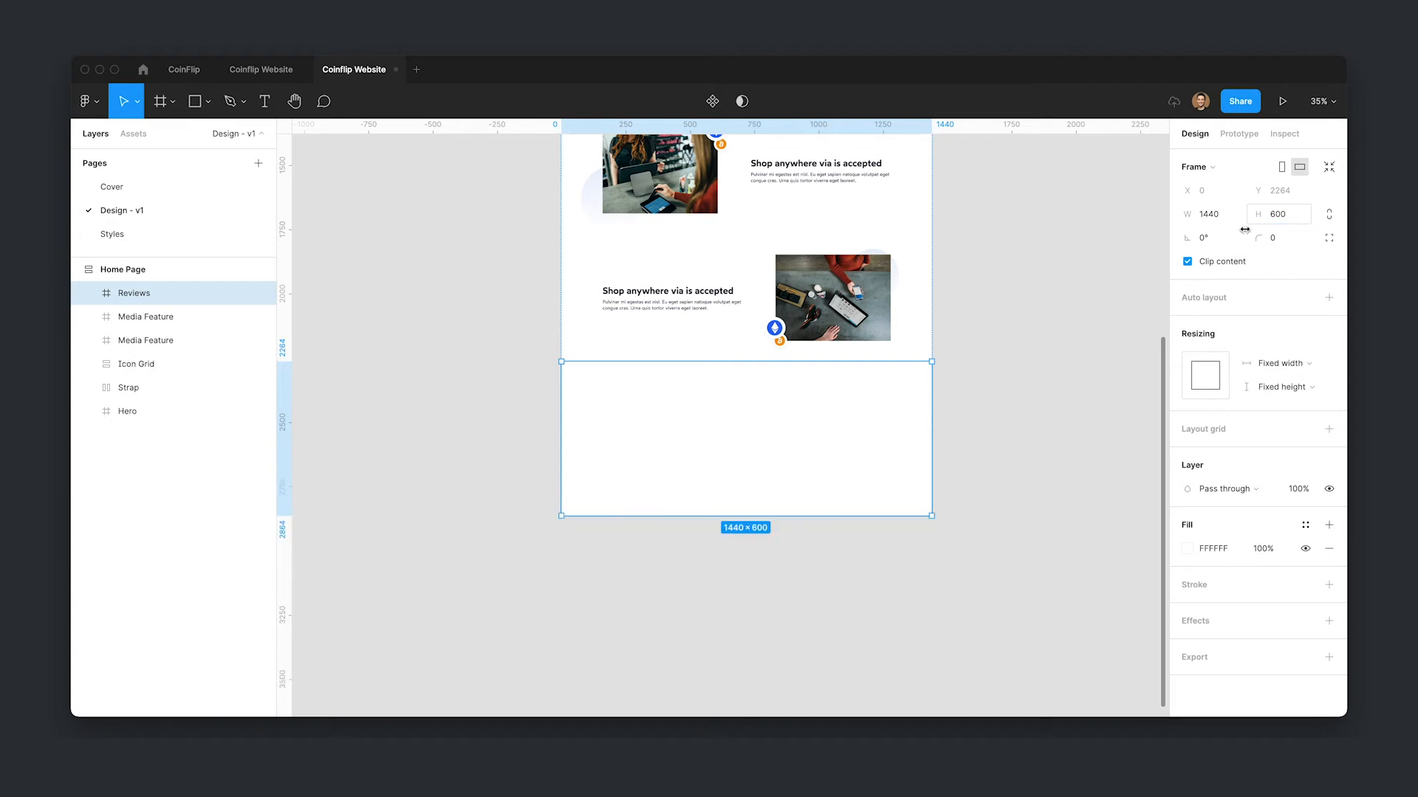
# - Copy the 'Super simple to get started' heading block into the Reviews frame
pyautogui.click(548, 543)
pyautogui.scroll(10, 1004, 432)
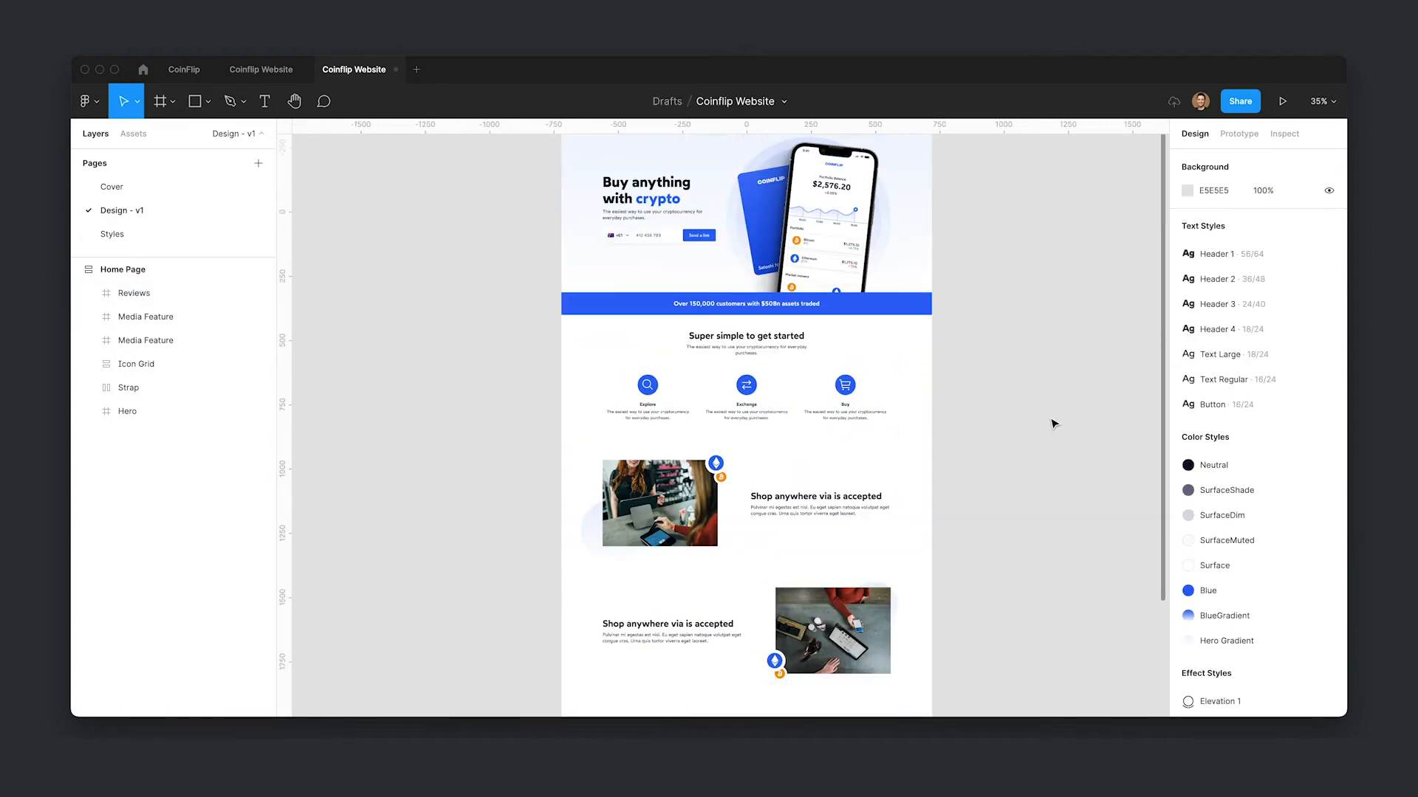
pyautogui.click(751, 431)
pyautogui.click(752, 431)
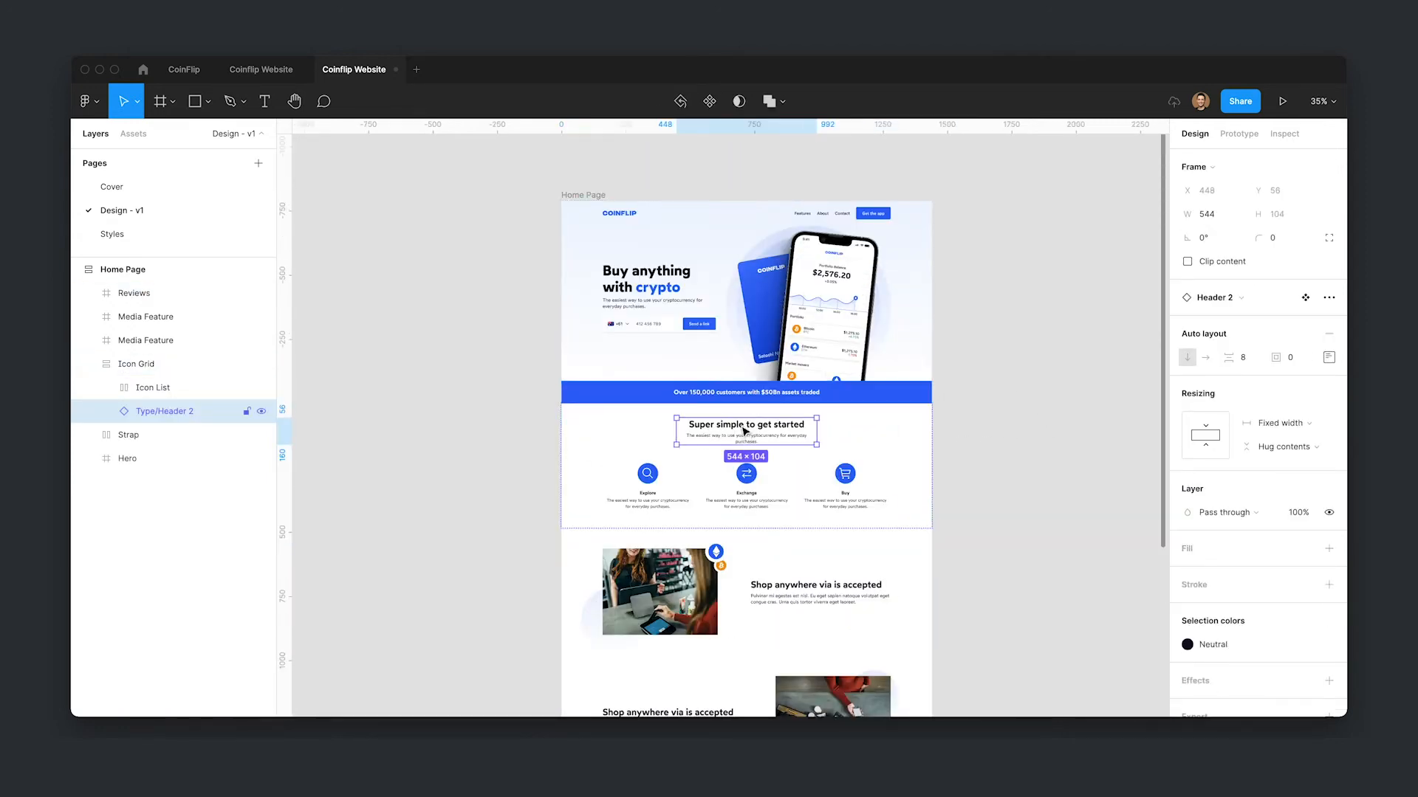
pyautogui.scroll(-5, 1048, 335)
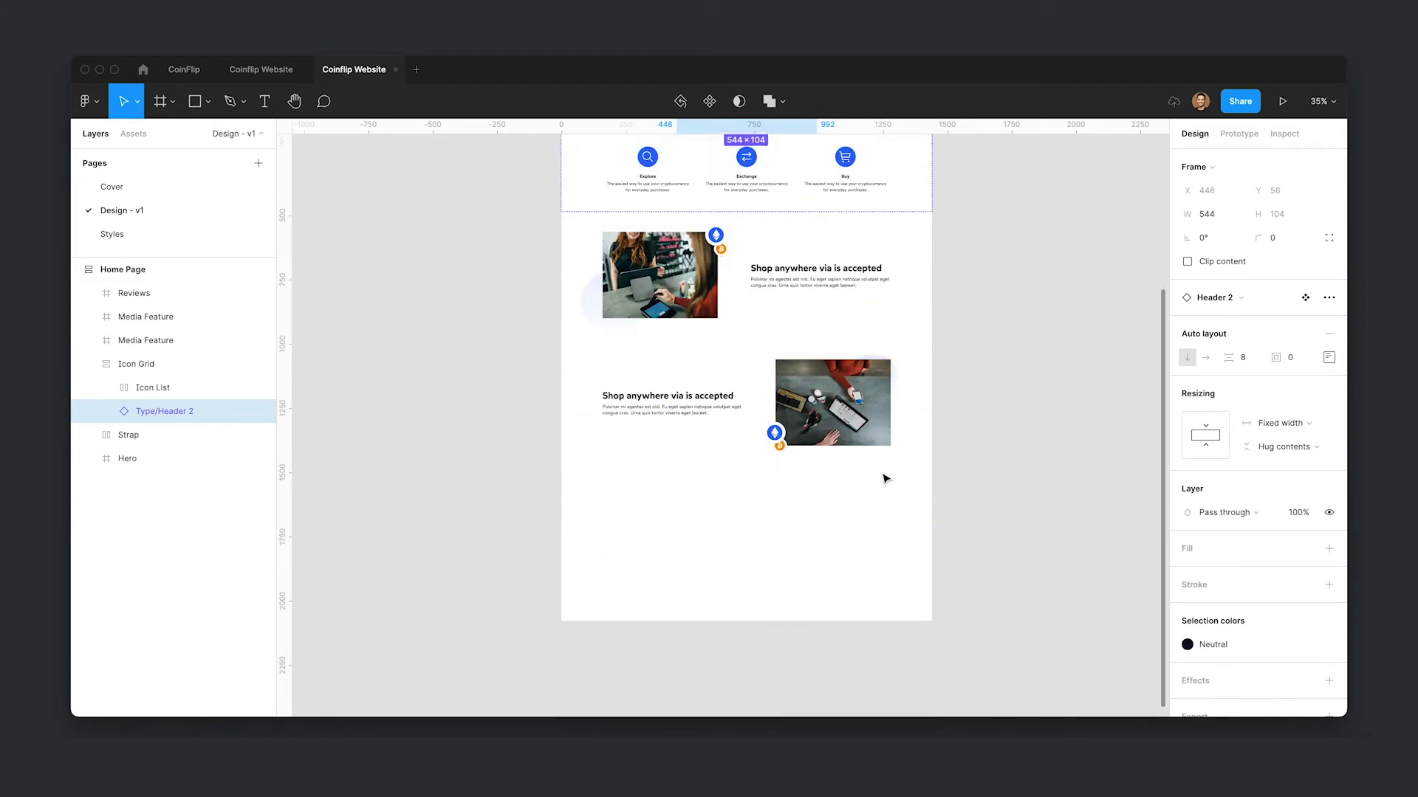
pyautogui.click(849, 520)
pyautogui.hotkey('ctrl', 'v')
# - Change the pasted heading text to Our reviews
pyautogui.click(1066, 452)
pyautogui.scroll(-1, 760, 513)
pyautogui.scroll(-2, 807, 532)
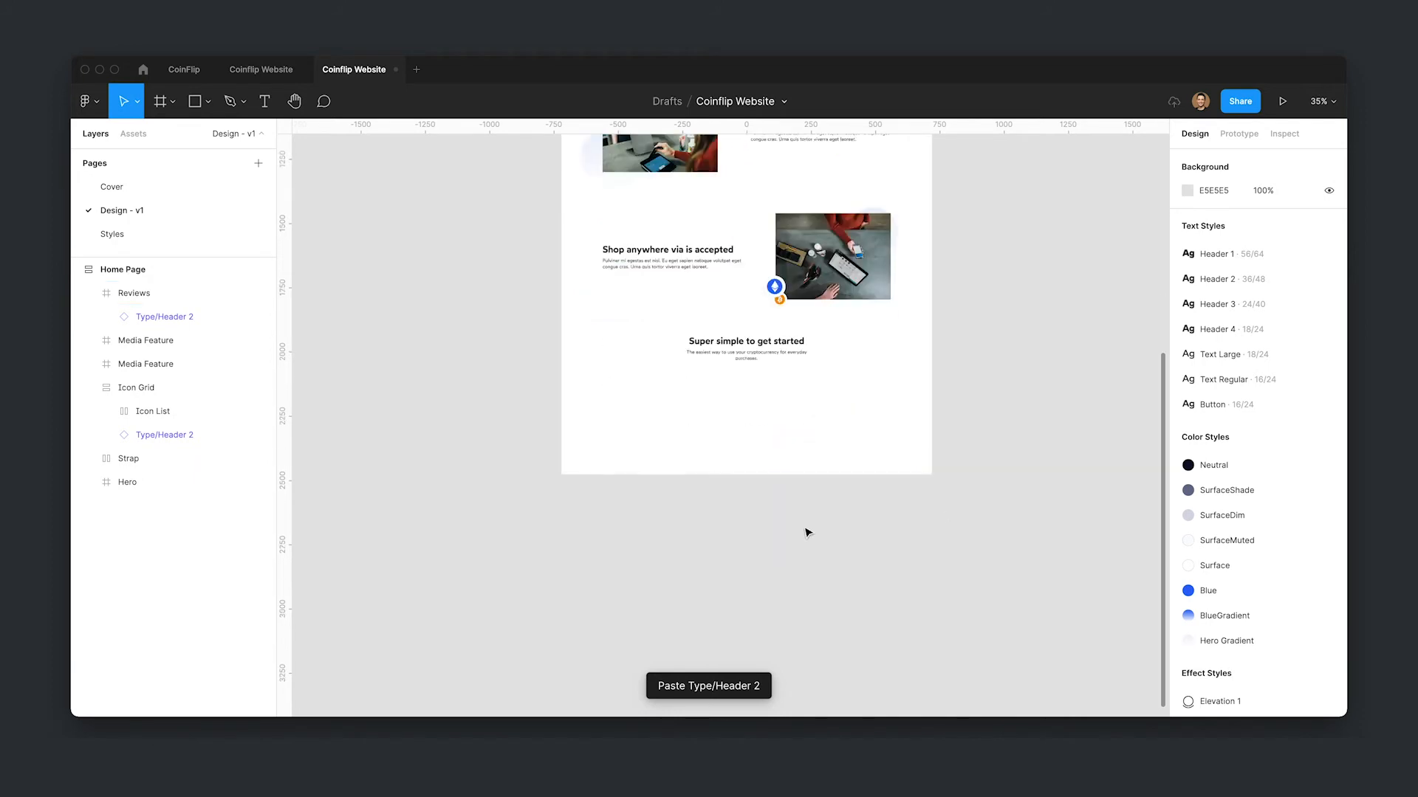
pyautogui.keyDown('ctrl'); pyautogui.scroll(2, 742, 399); pyautogui.keyUp('ctrl')
pyautogui.doubleClick(749, 358)
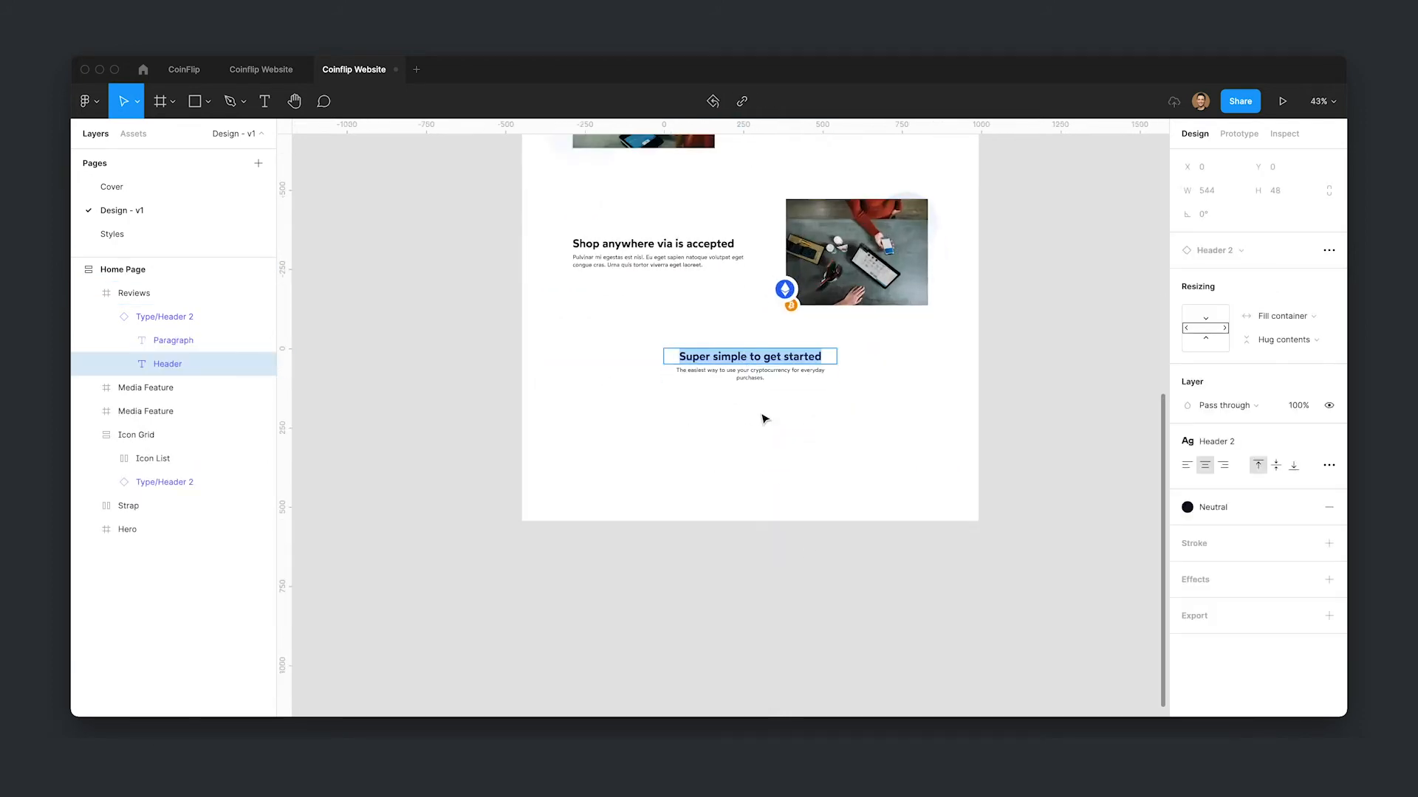
pyautogui.write('our reviews')
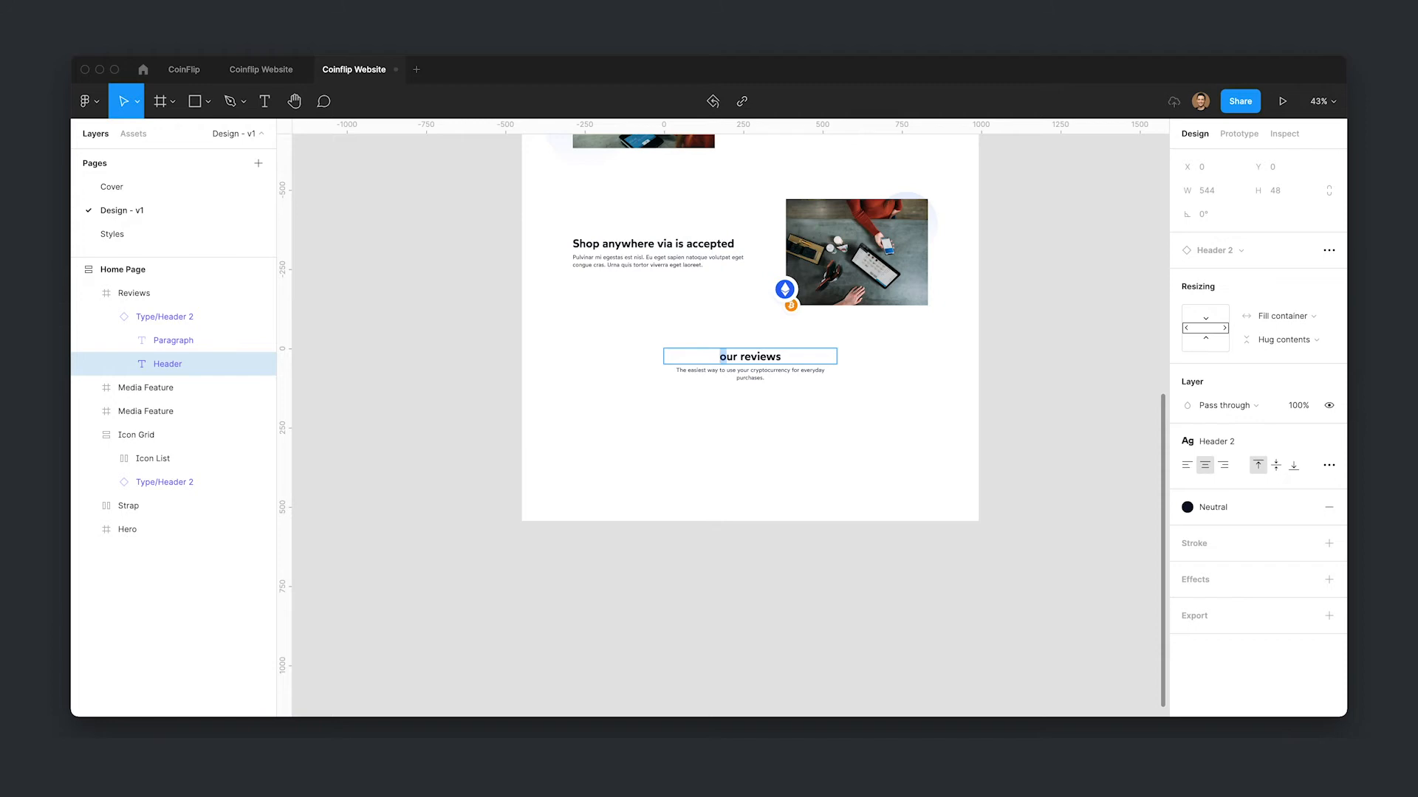
pyautogui.write('O')
pyautogui.press('Escape')
pyautogui.click(796, 599)
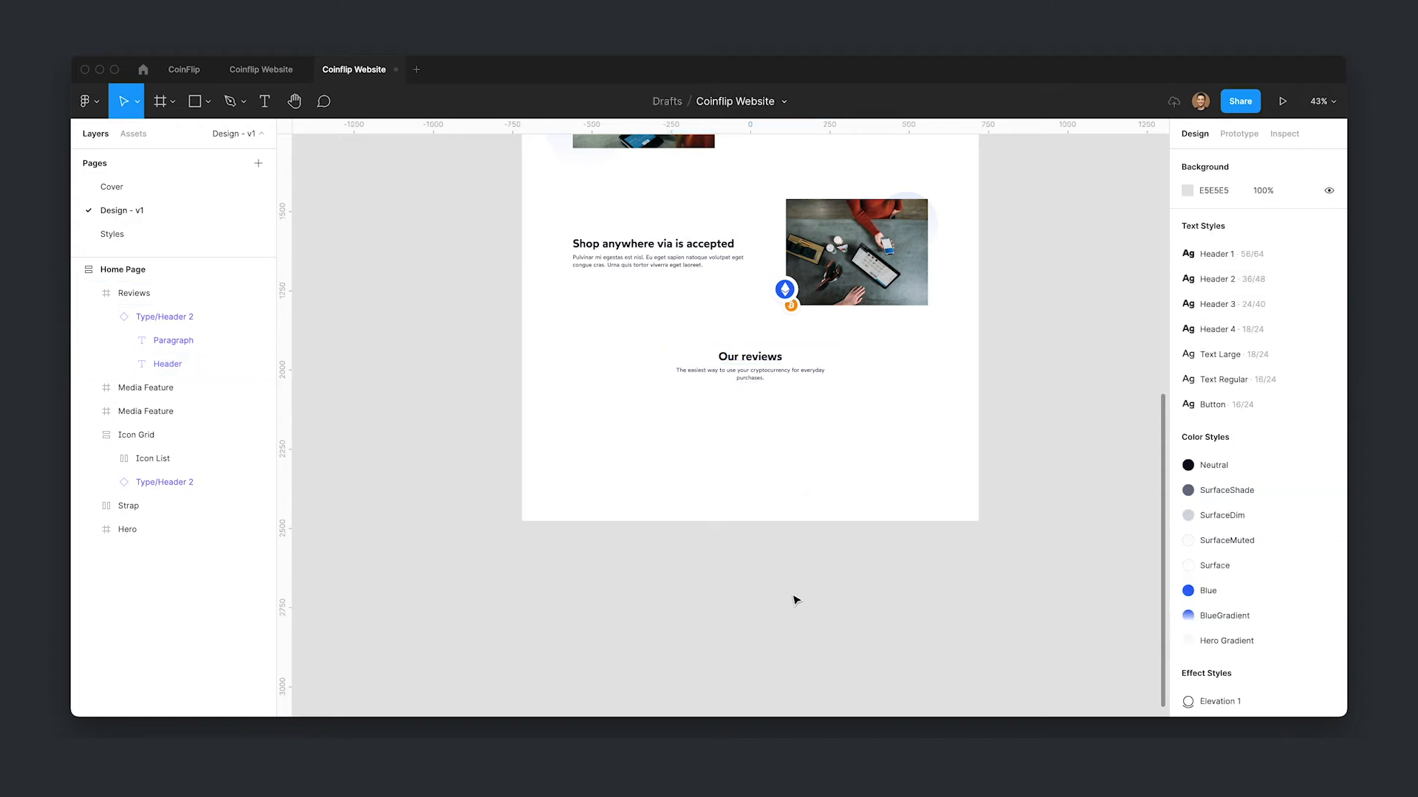
# - Show layout grids and apply the 64px Grid style to the Reviews frame
pyautogui.click(790, 369)
pyautogui.click(827, 369)
pyautogui.hotkey('ctrl', 'g')
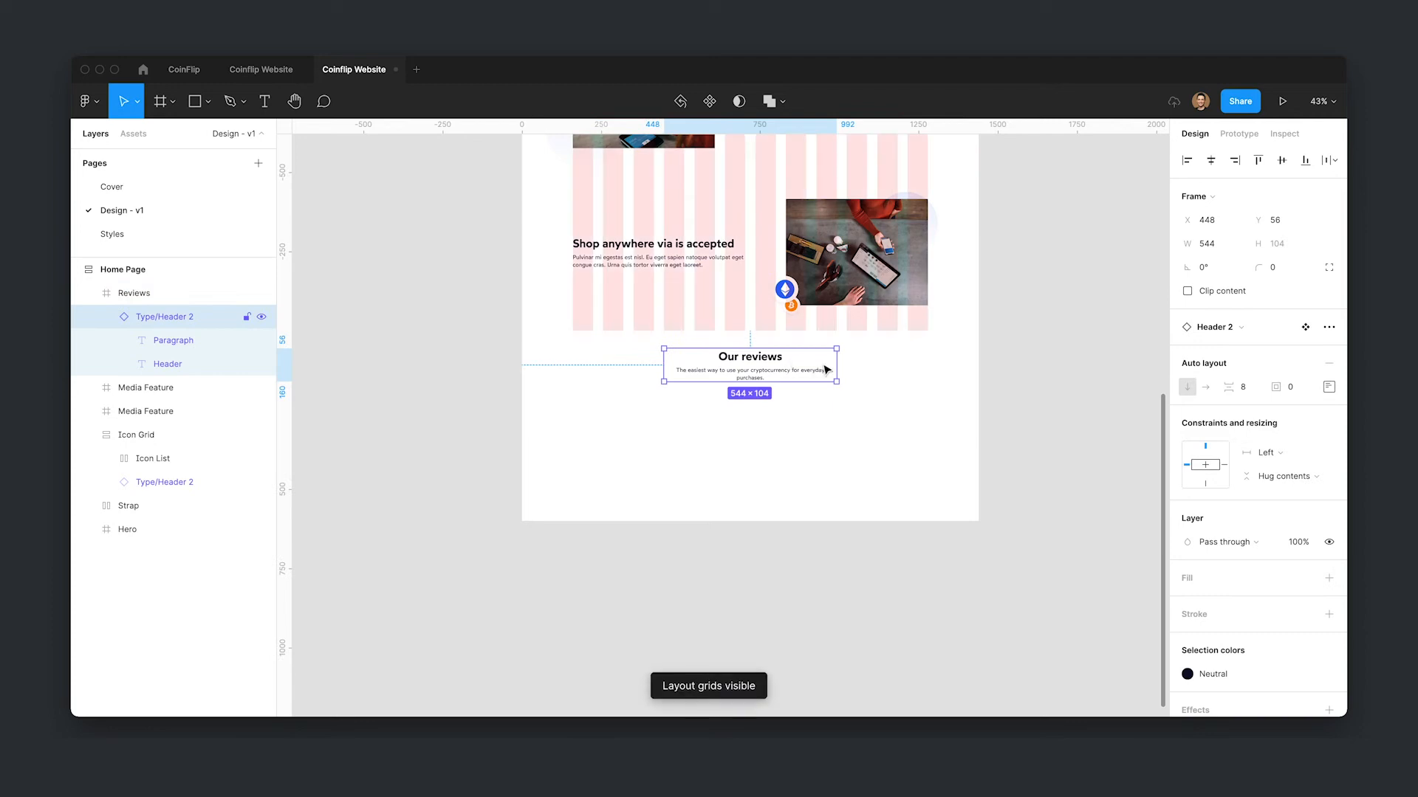
pyautogui.click(908, 384)
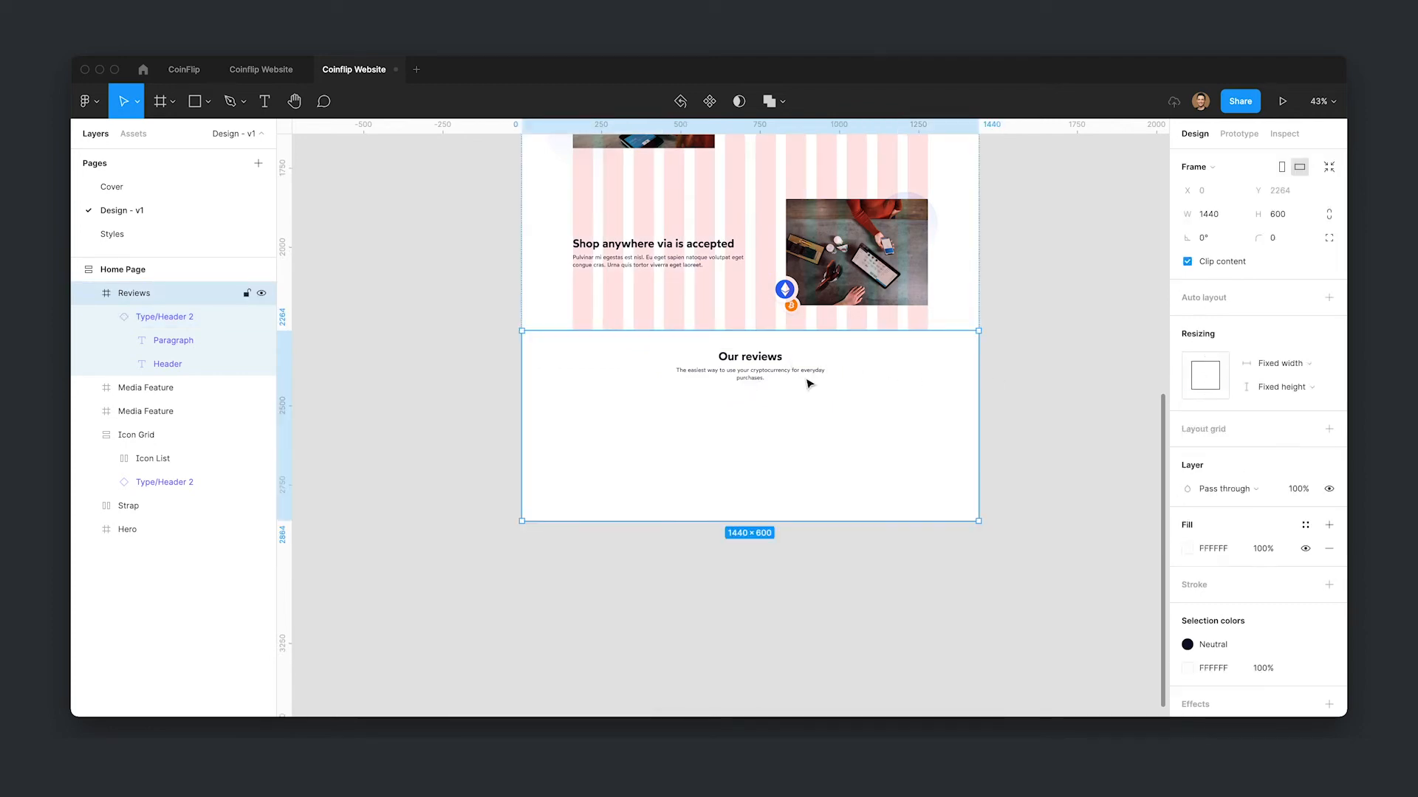
pyautogui.click(1303, 429)
pyautogui.click(1214, 521)
# - Widen the Our reviews heading block to 736 px
pyautogui.click(742, 359)
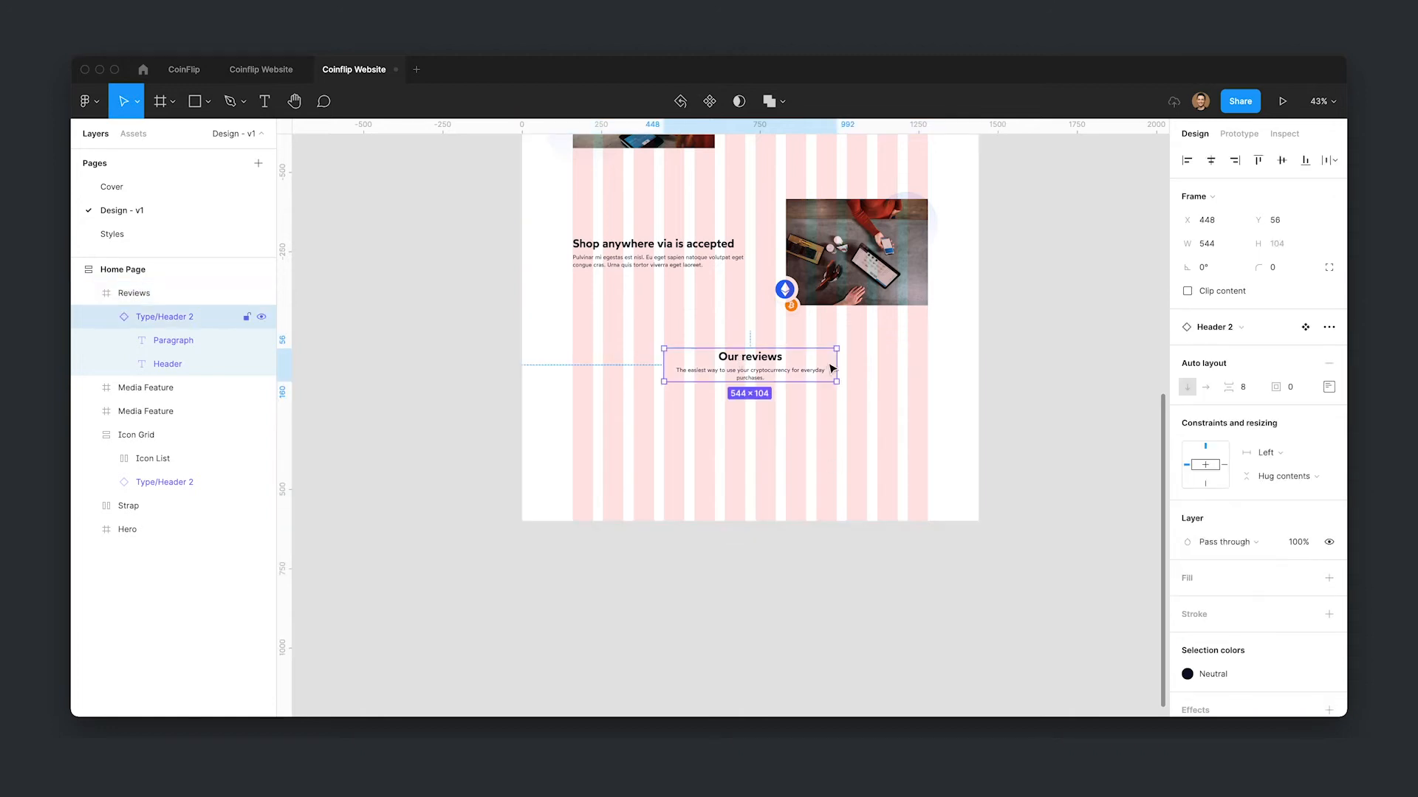
pyautogui.moveTo(837, 363); pyautogui.dragTo(866, 361)
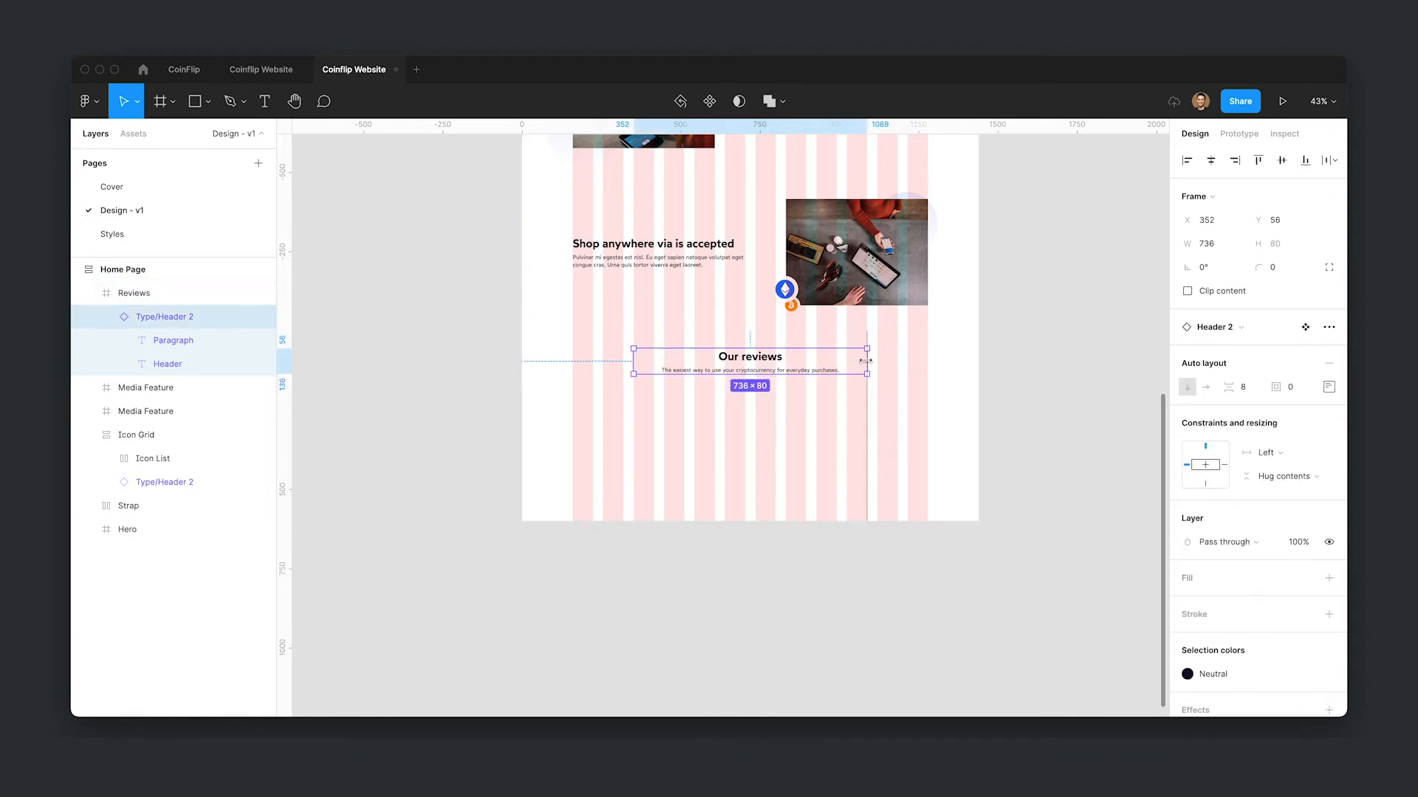
# - Fill the Reviews frame with the Neutral colour style
pyautogui.click(875, 406)
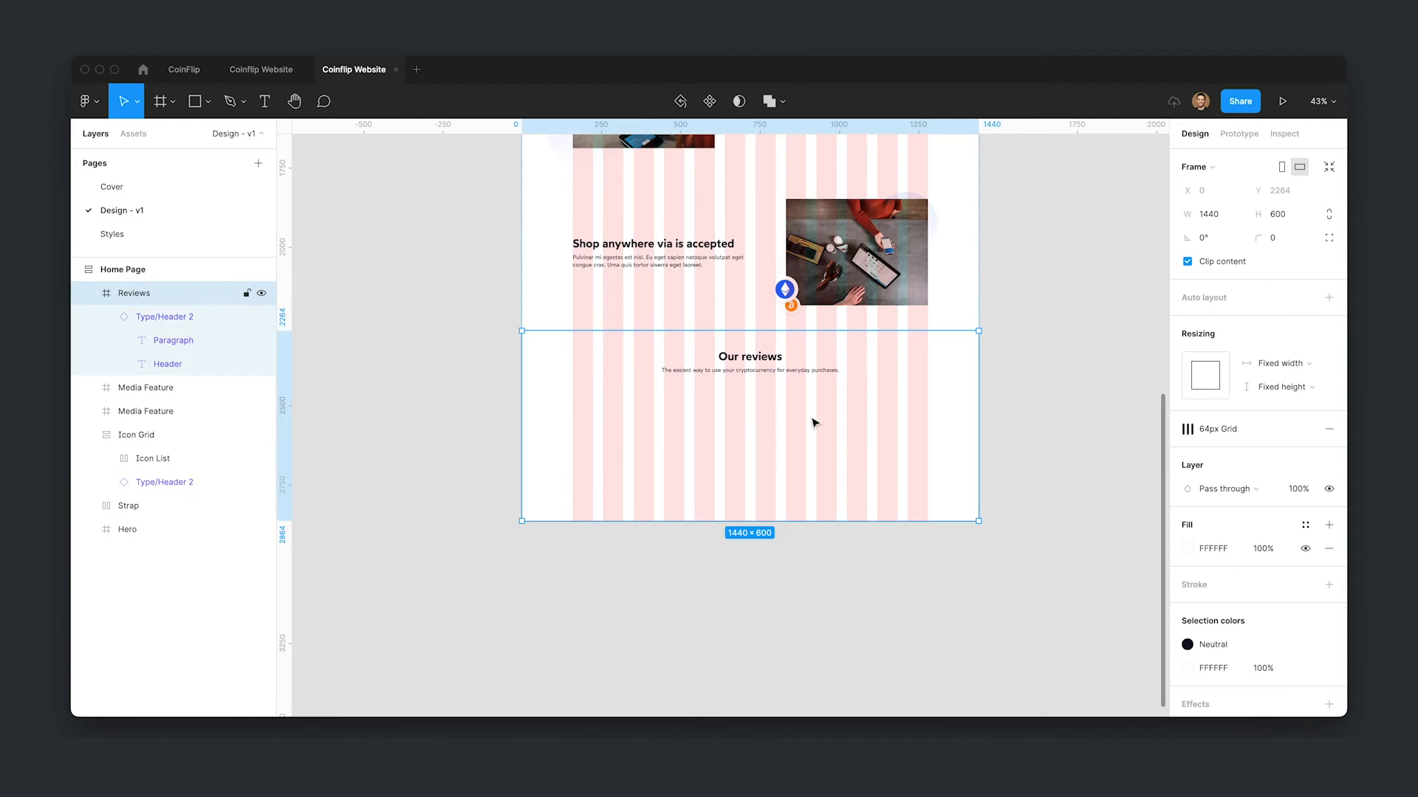
pyautogui.click(1305, 525)
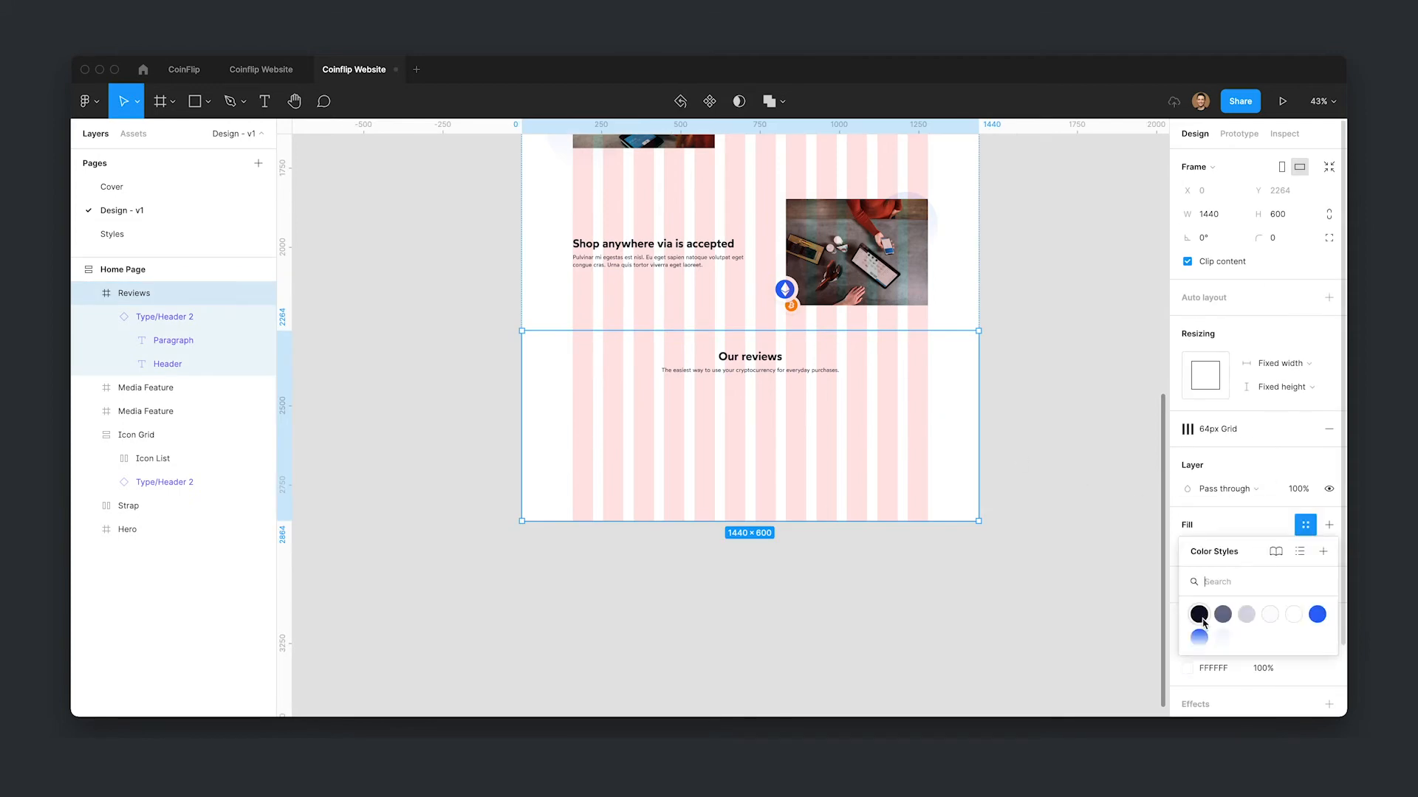
pyautogui.click(1203, 619)
# - Recolour the heading block's text with the Surface colour style
pyautogui.click(753, 374)
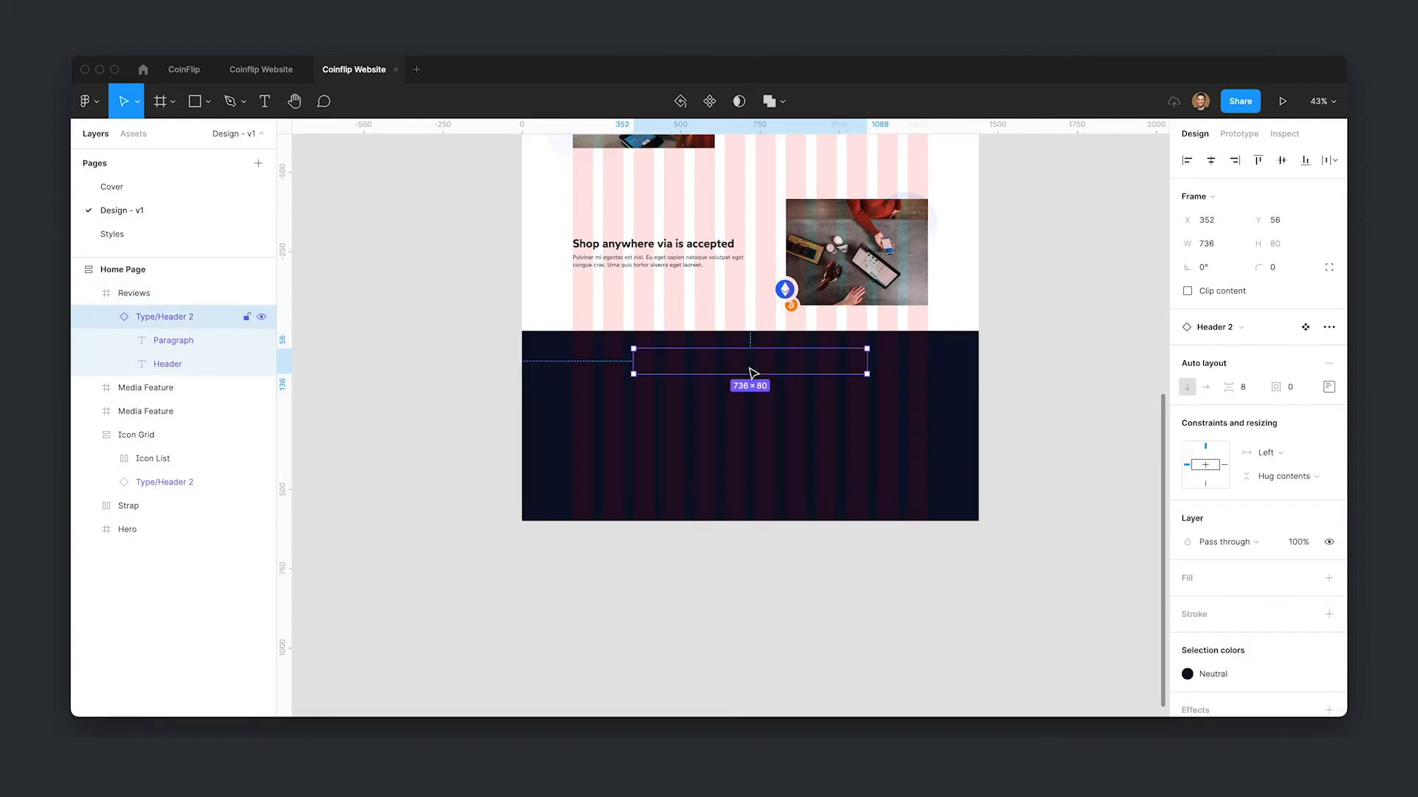
pyautogui.click(1329, 673)
pyautogui.click(1118, 654)
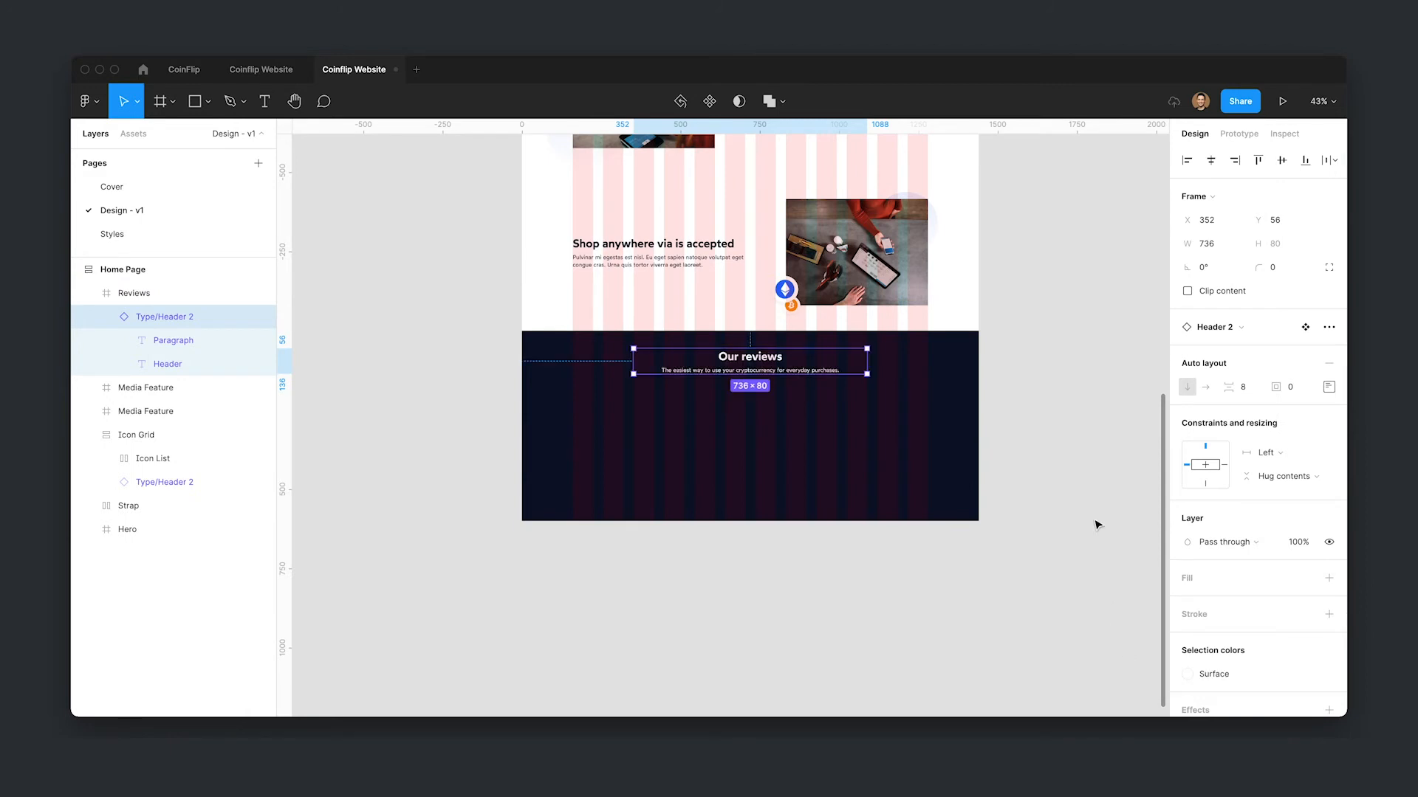
# - Hide the layout grids
pyautogui.click(1070, 409)
pyautogui.scroll(3, 1089, 402)
pyautogui.hotkey('ctrl', 'g')
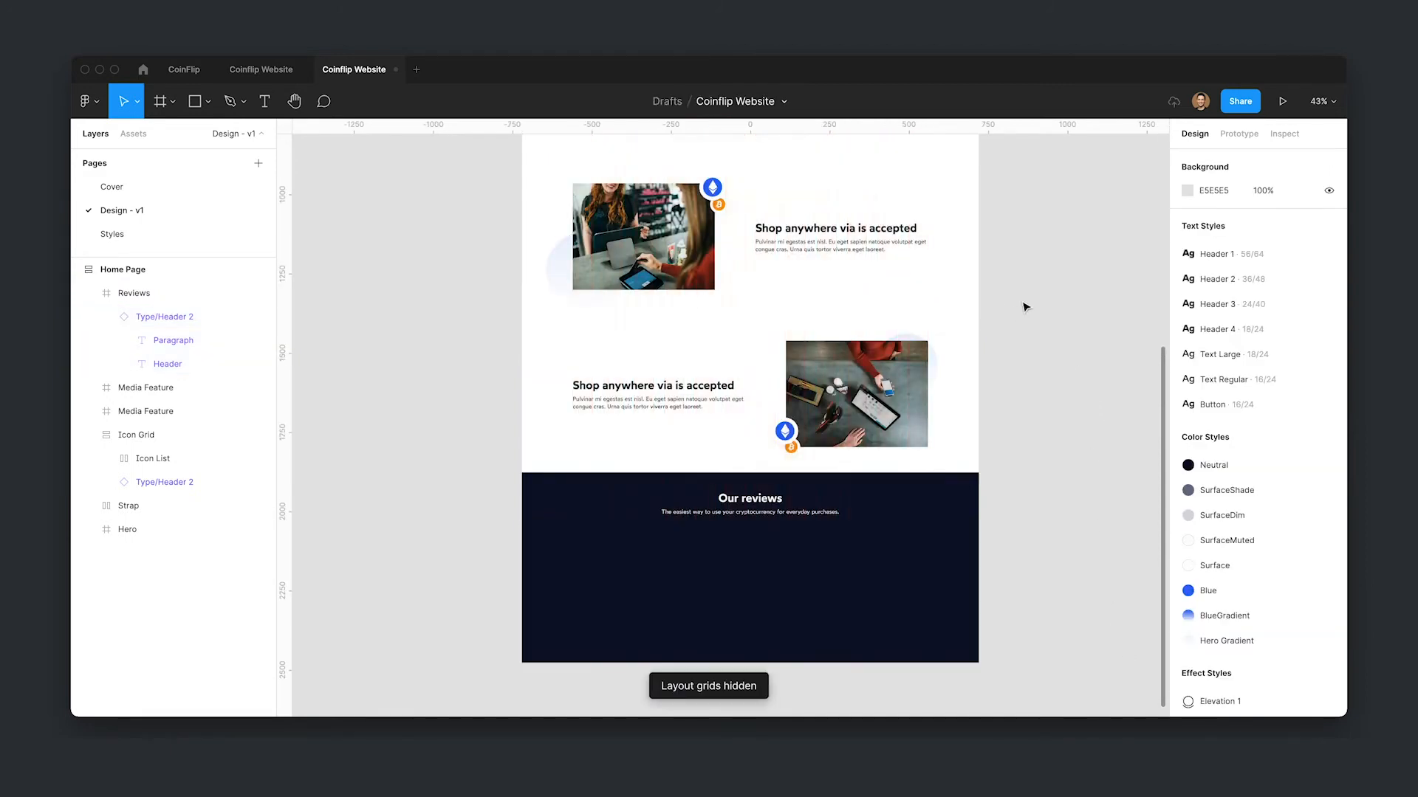
# - Draw a small frame on the canvas left of the page and set its width to 48
pyautogui.scroll(-4, 1022, 307)
pyautogui.hscroll(-3, 465, 456)
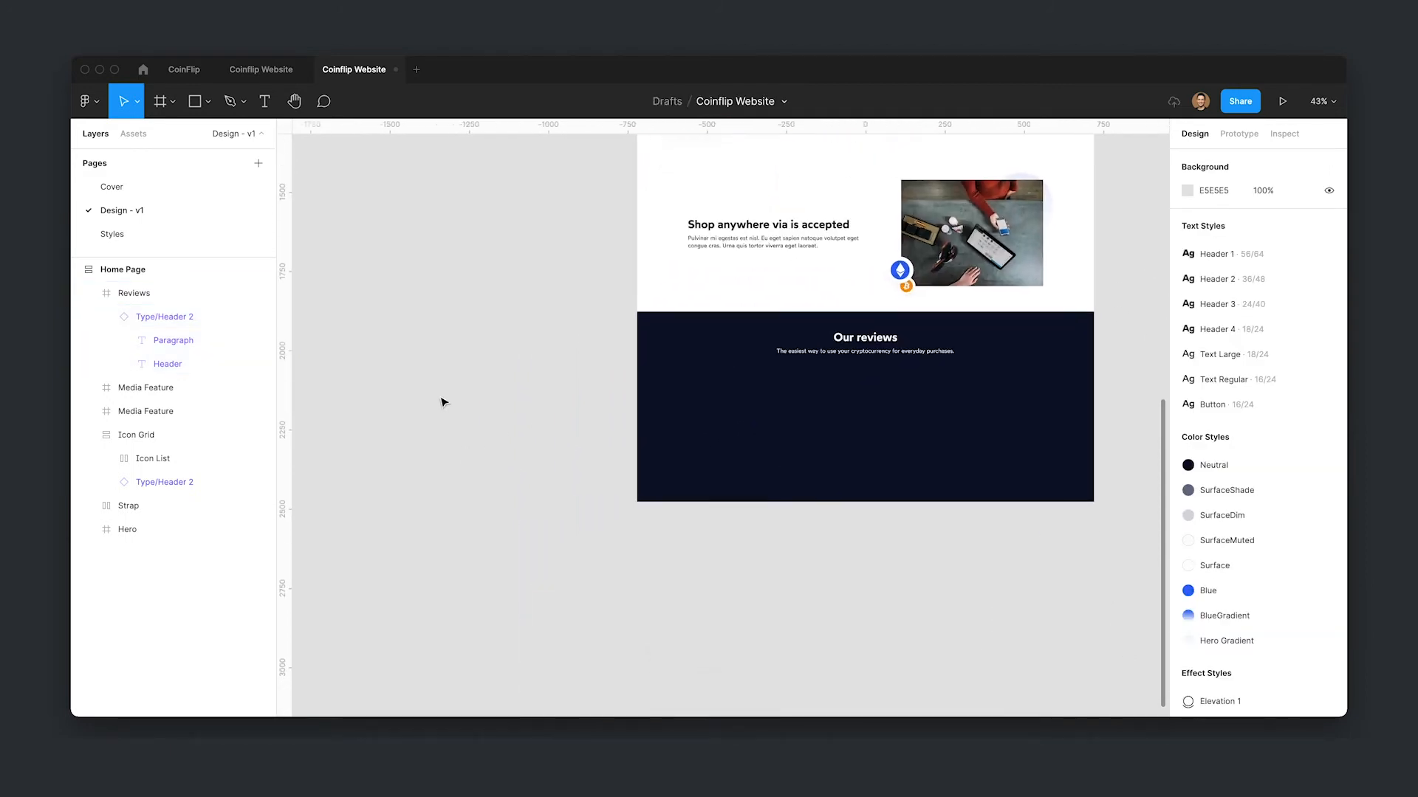
pyautogui.scroll(2, 440, 400)
pyautogui.hscroll(-5, 539, 436)
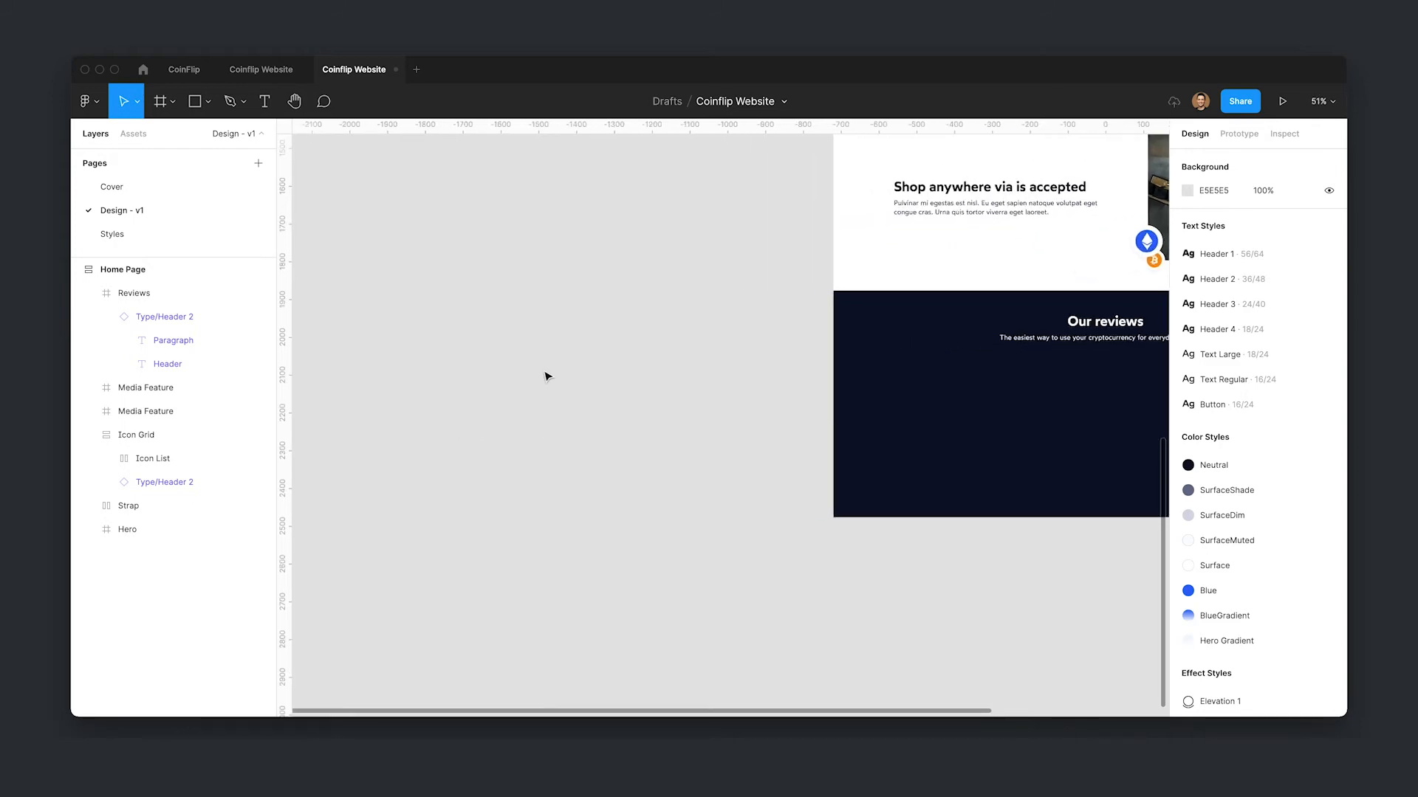
pyautogui.press('f')
pyautogui.moveTo(477, 337); pyautogui.dragTo(497, 362)
pyautogui.click(1207, 250)
pyautogui.write('48')
pyautogui.press('Return')
# - Move the small frame and round its corners fully into a circle
pyautogui.moveTo(481, 360); pyautogui.dragTo(523, 440)
pyautogui.click(1296, 267)
pyautogui.press('Return')
pyautogui.click(579, 493)
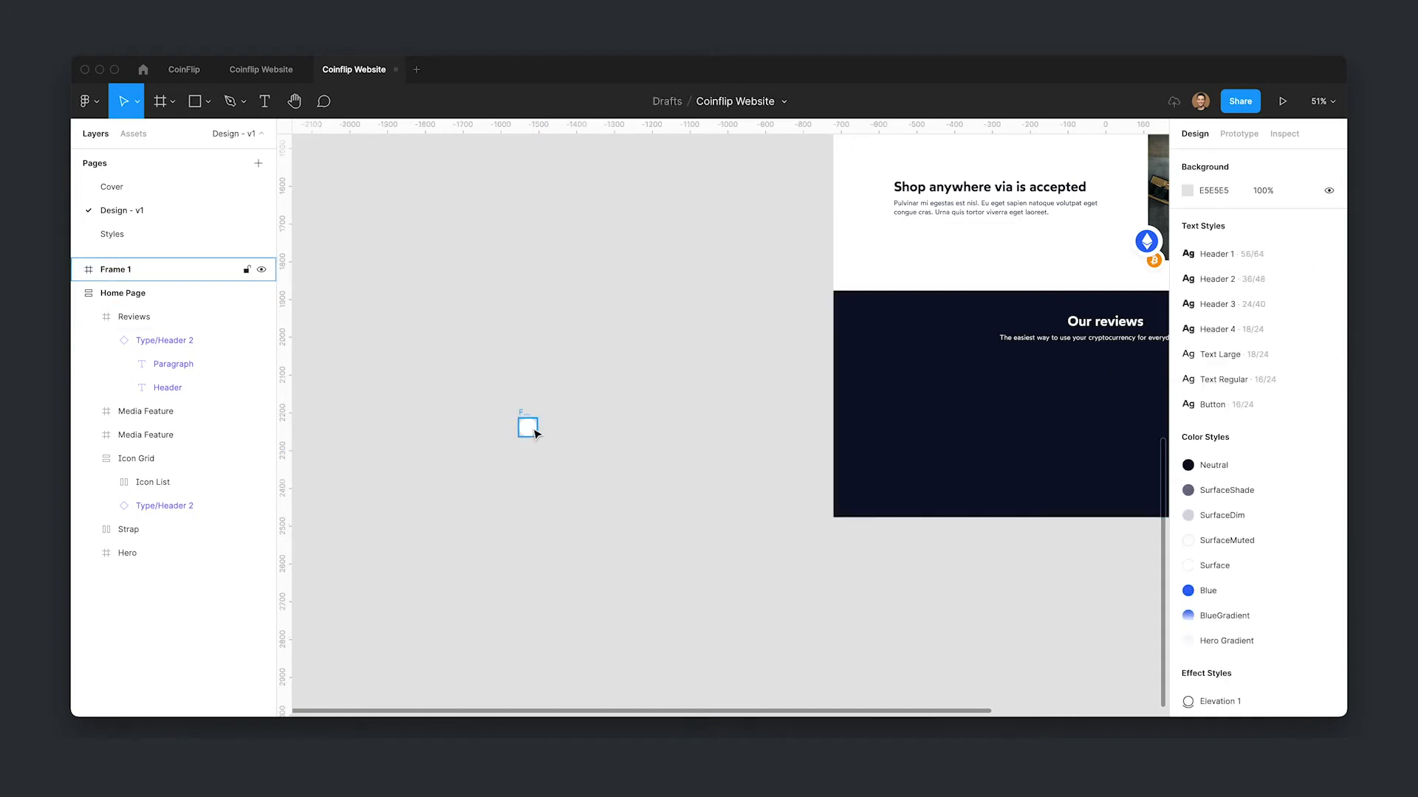
pyautogui.click(536, 434)
pyautogui.scroll(3, 526, 428)
pyautogui.click(582, 491)
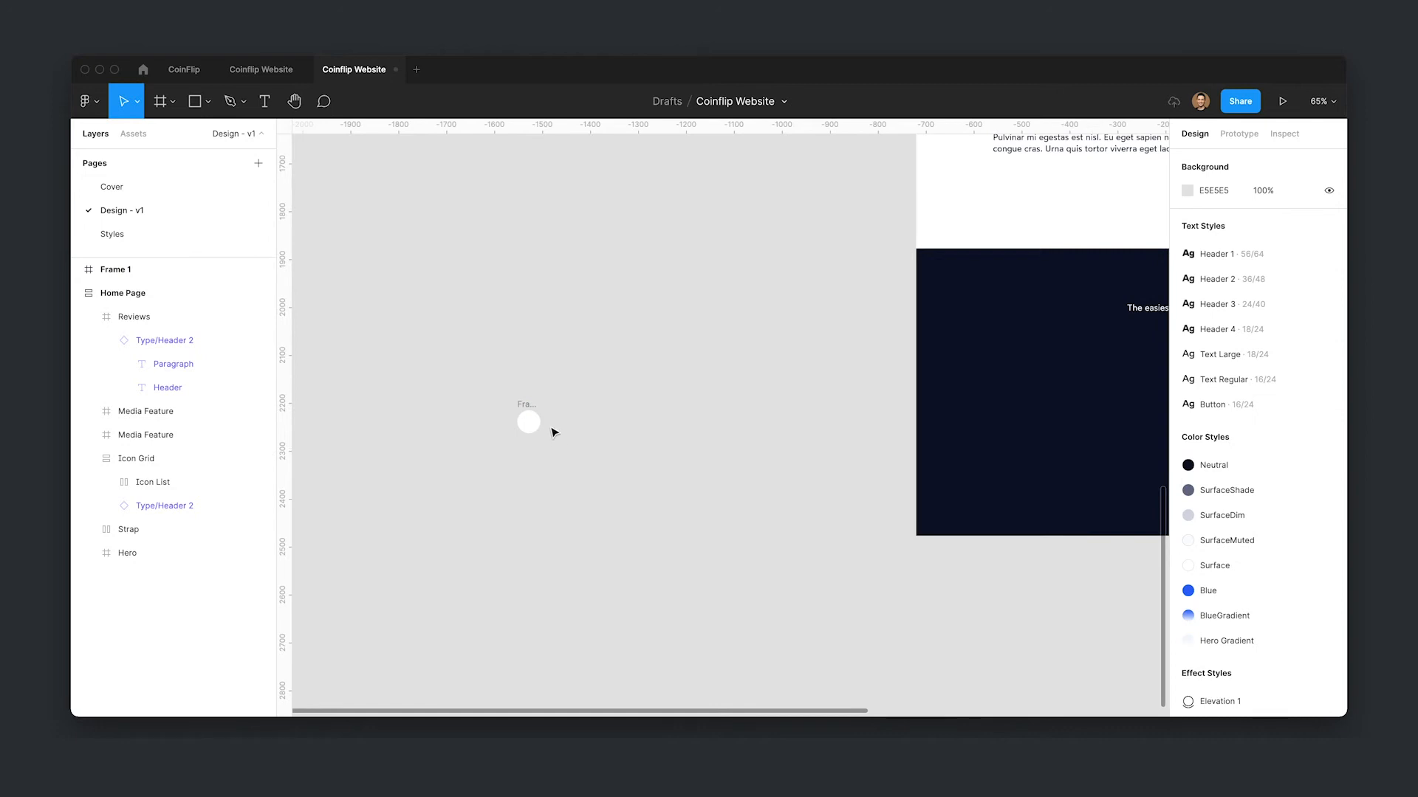
# - Add a text layer reading Name just right of the circle
pyautogui.press('t')
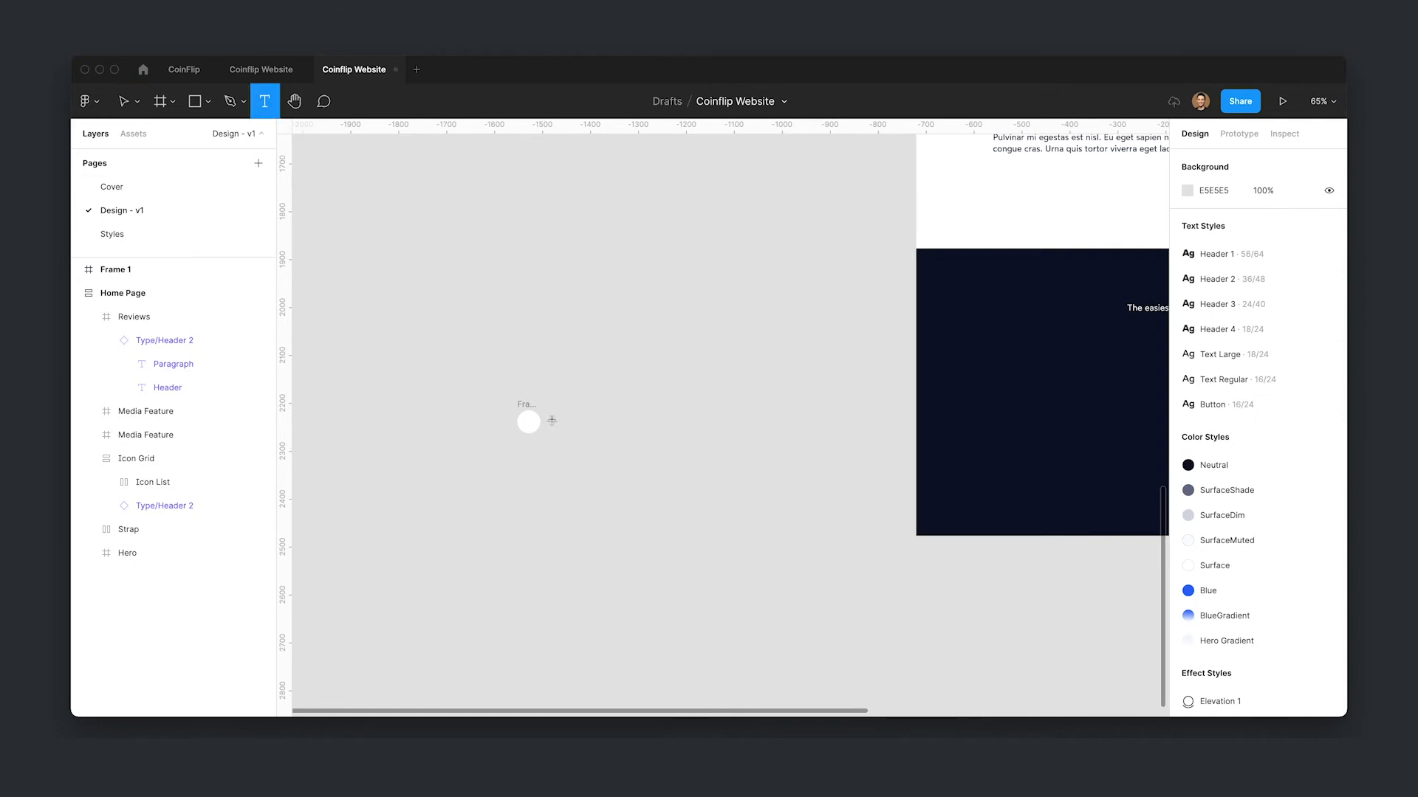
pyautogui.click(552, 420)
pyautogui.write('Name')
pyautogui.press('Escape')
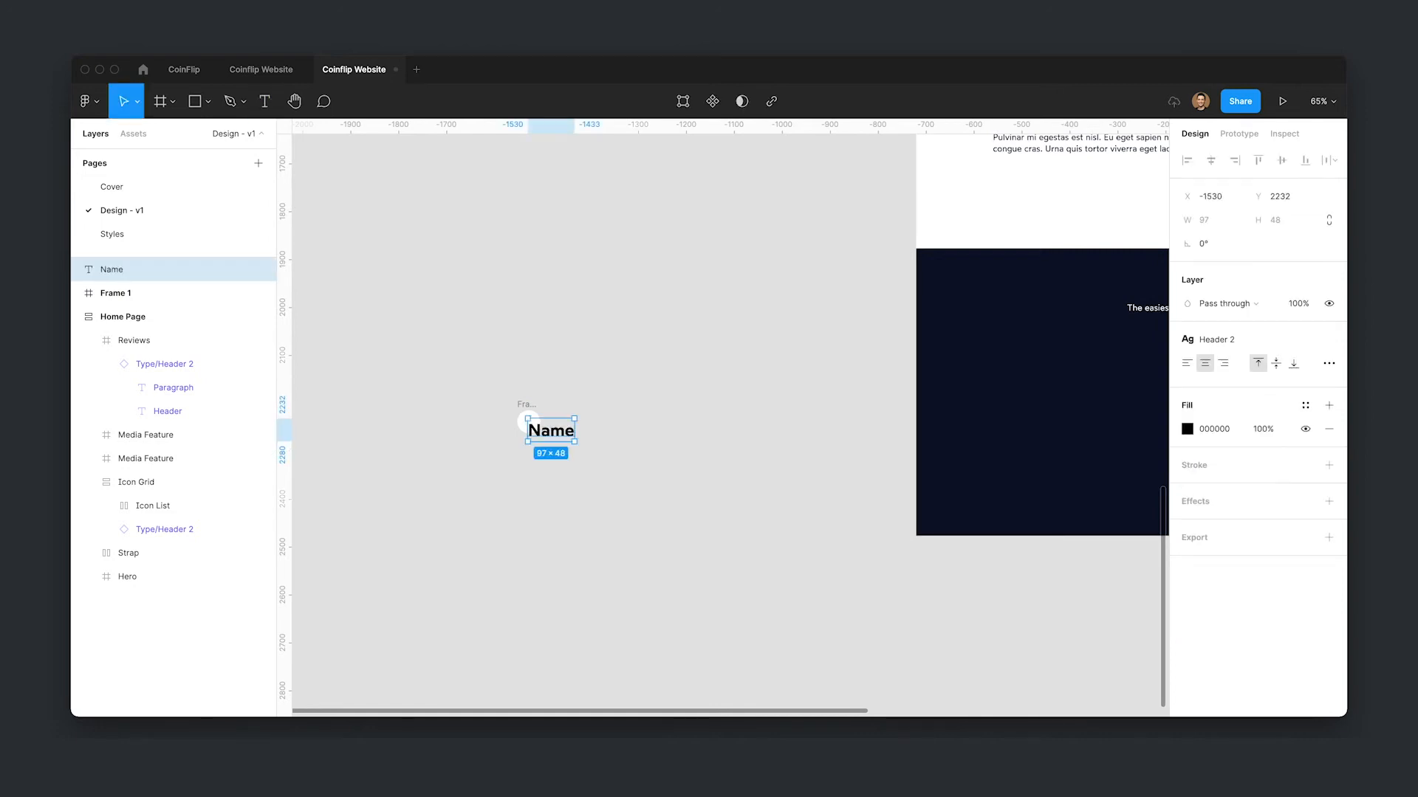
# - Left-align the Name text, colour it with the Surface colour style, and move it beside the circle
pyautogui.click(1186, 363)
pyautogui.click(1304, 406)
pyautogui.click(1222, 517)
pyautogui.moveTo(553, 432); pyautogui.dragTo(582, 425)
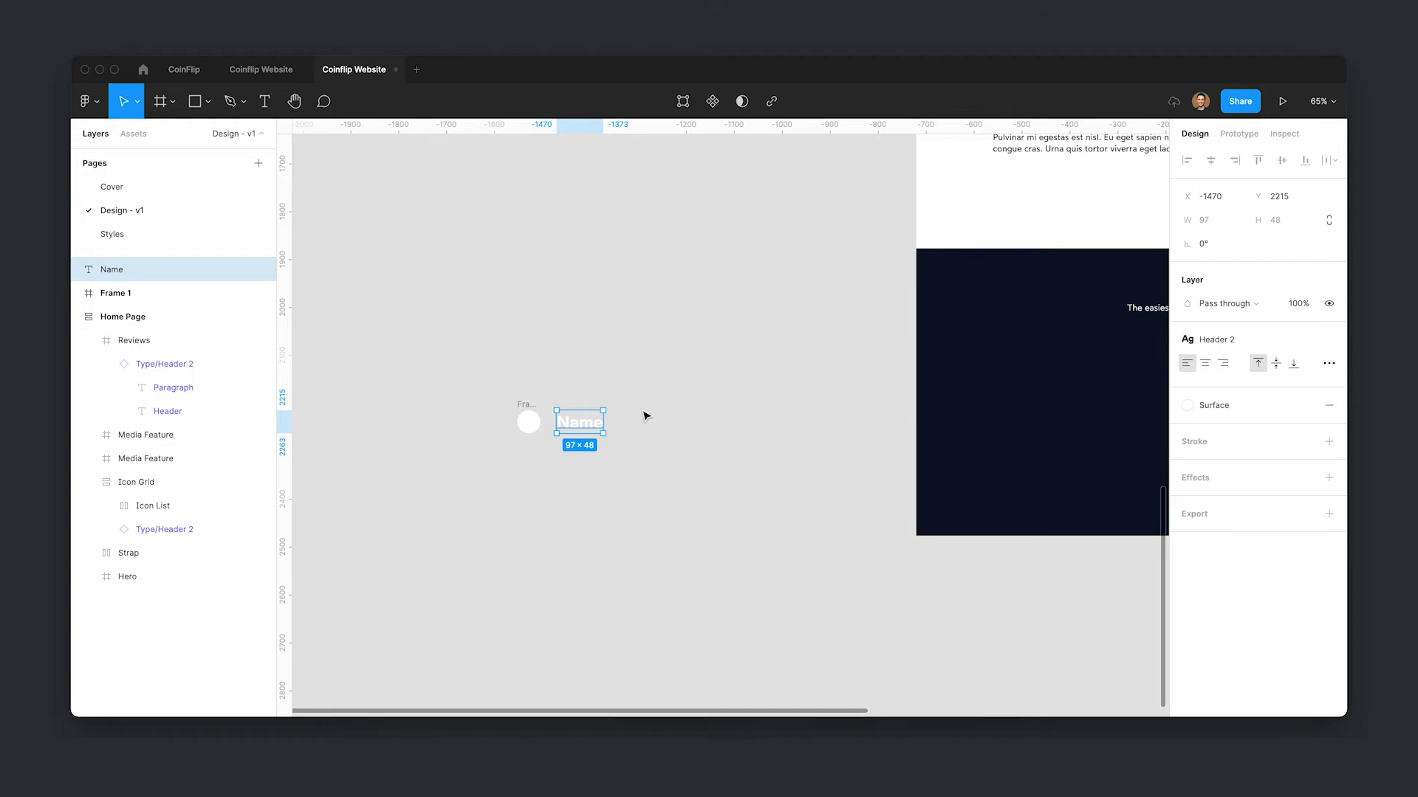
# - Apply the Header 4 text style to the Name text and nudge it into line with the circle
pyautogui.click(1236, 339)
pyautogui.click(1231, 477)
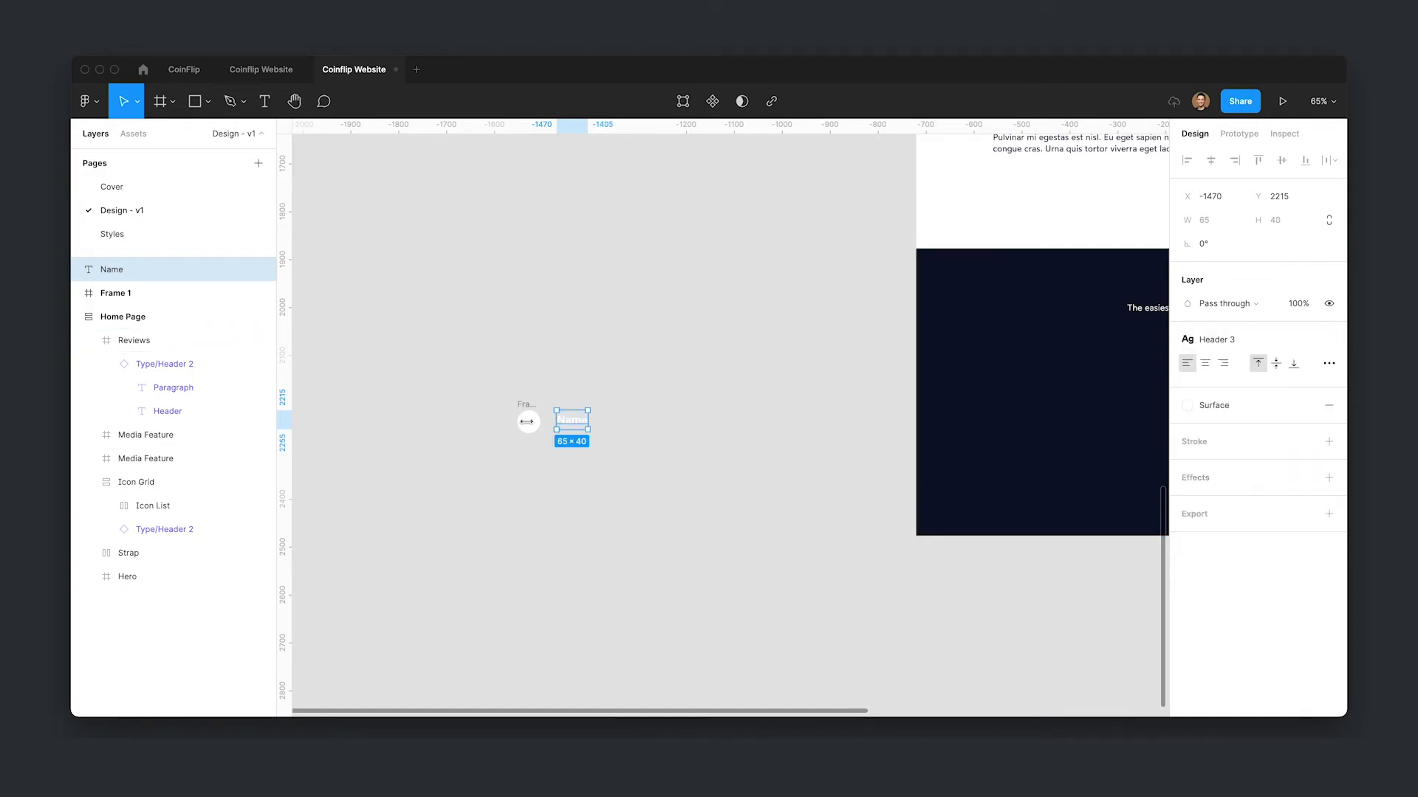
pyautogui.hotkey('ctrl', 'z')
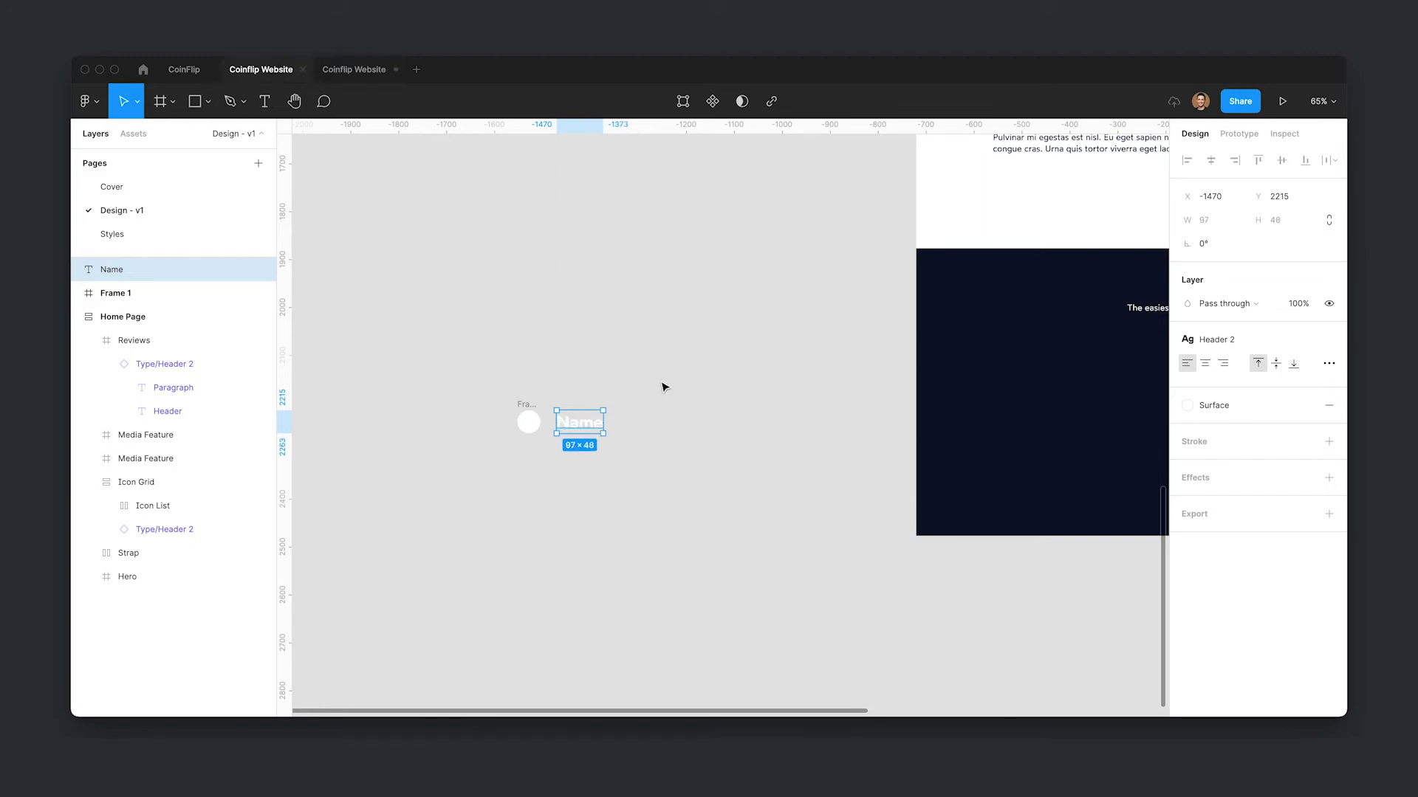
pyautogui.click(1248, 340)
pyautogui.click(1261, 499)
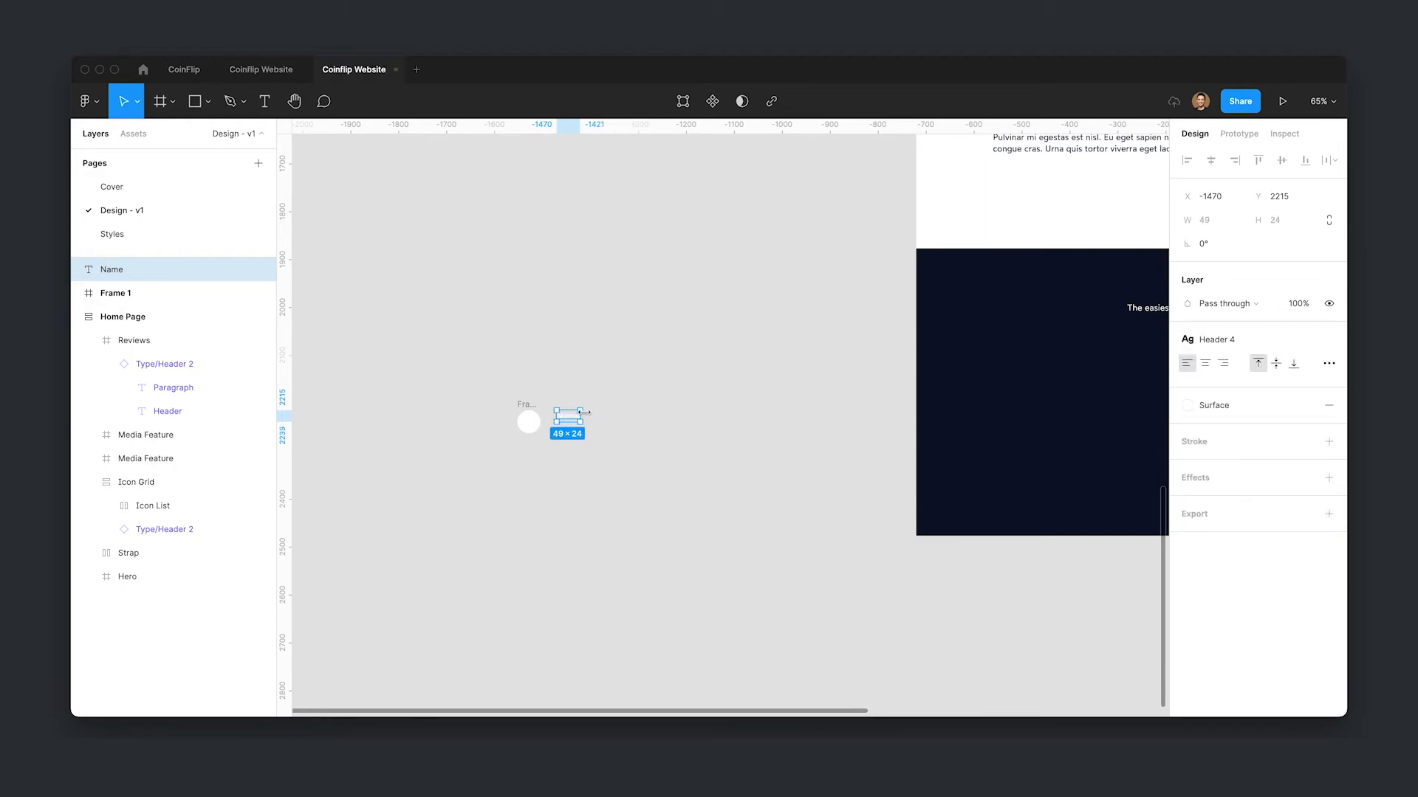
pyautogui.moveTo(575, 418); pyautogui.dragTo(569, 425)
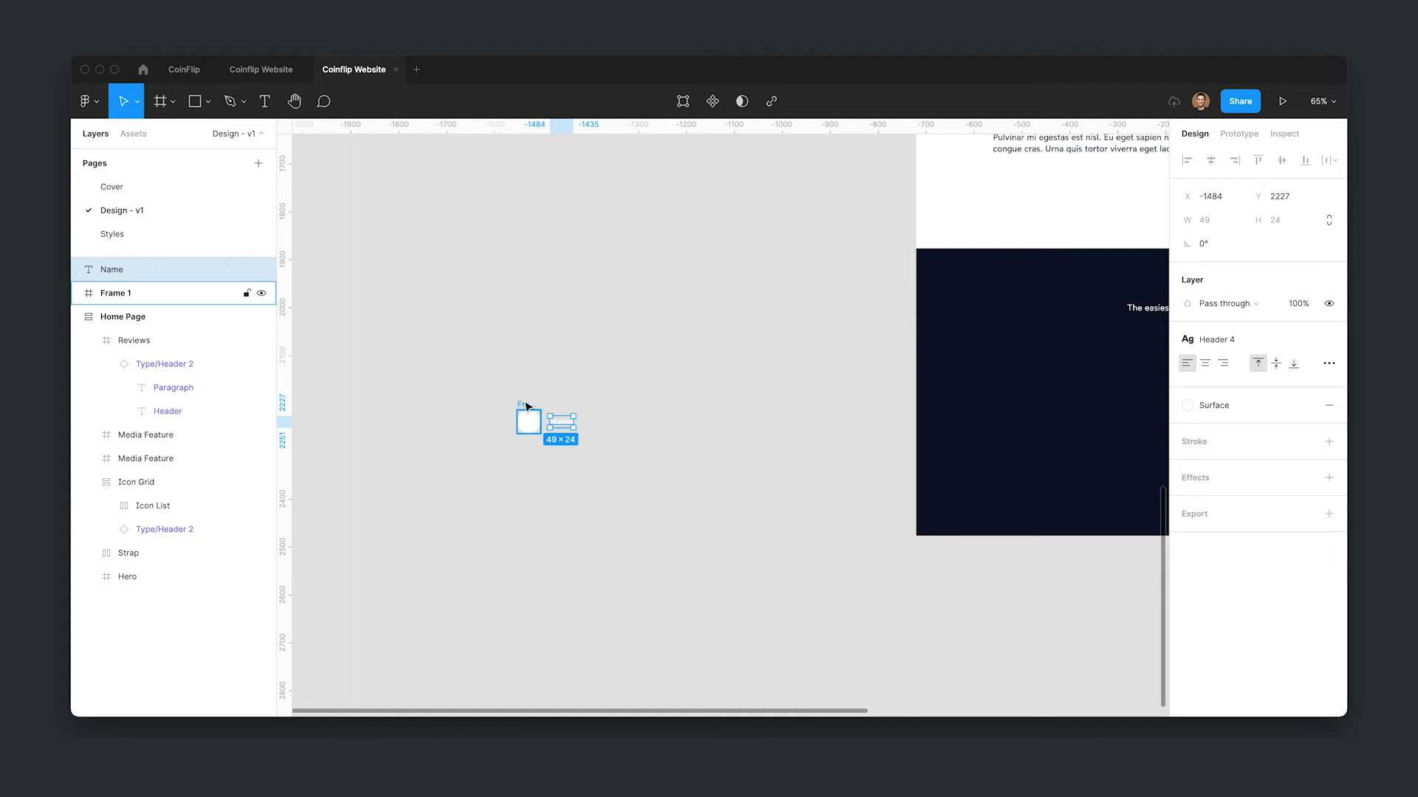
# - Rename the circular frame Avatar
pyautogui.keyDown('shift'); pyautogui.click(528, 405); pyautogui.keyUp('shift')
pyautogui.click(709, 465)
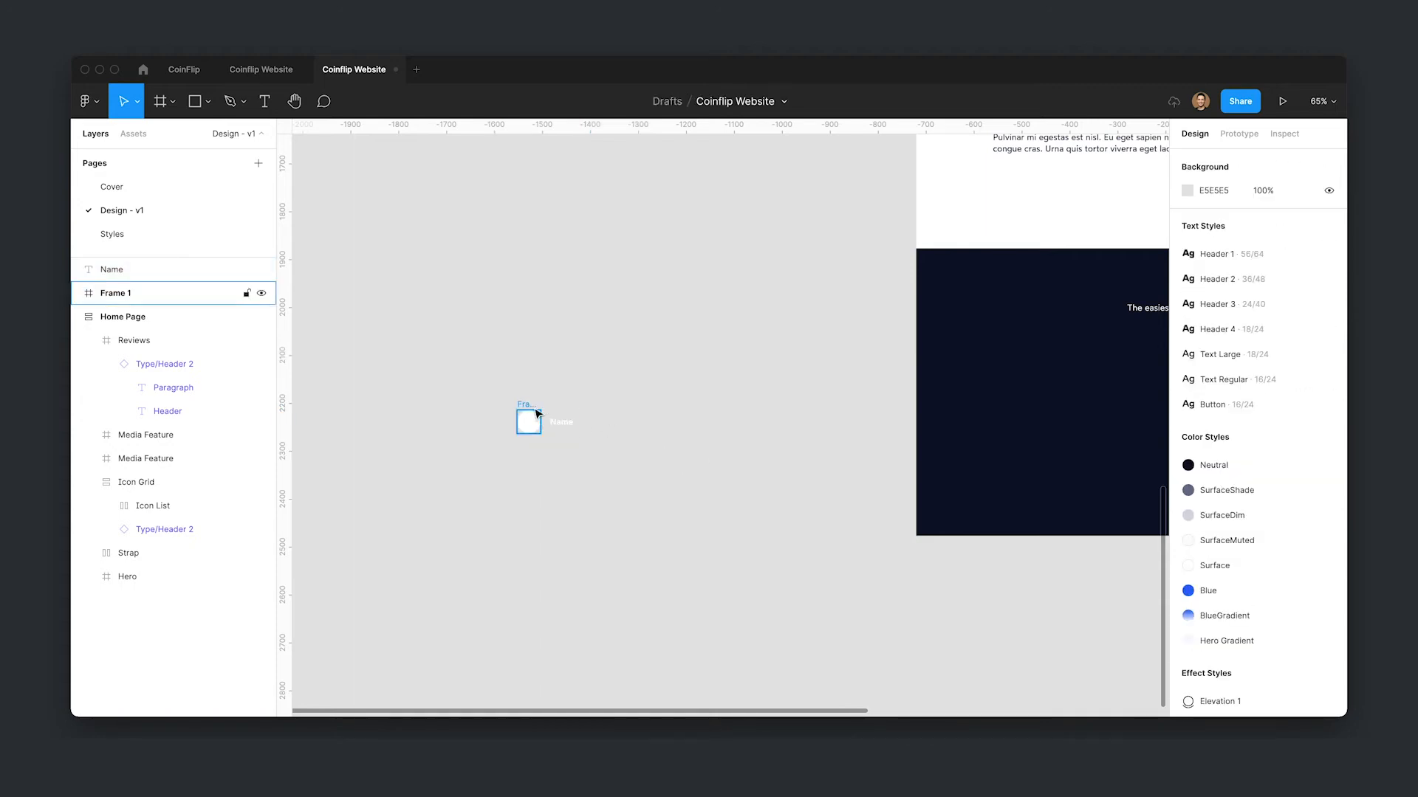
pyautogui.doubleClick(129, 293)
pyautogui.write('Avat')
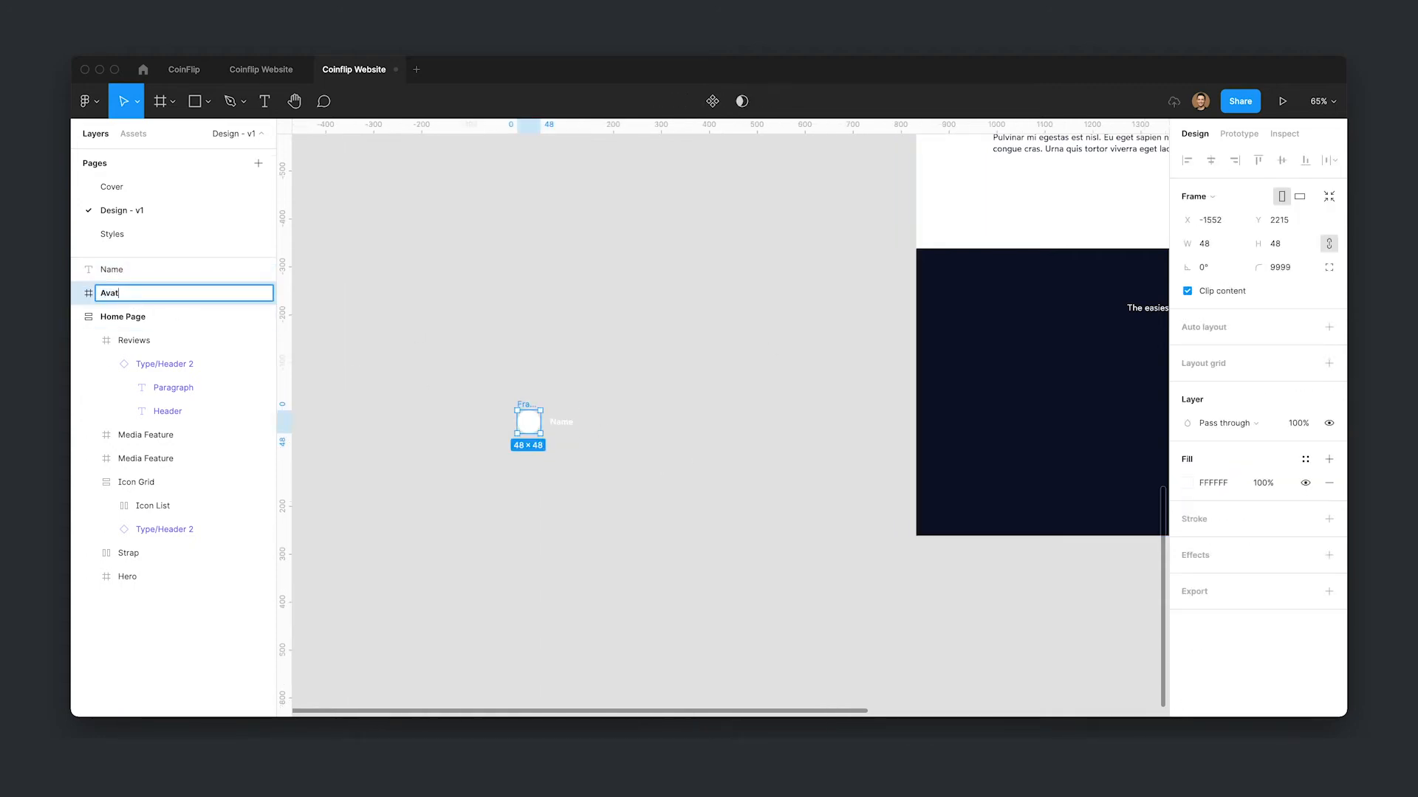
pyautogui.write('ar')
pyautogui.press('Return')
# - Select the avatar and Name text and wrap them in a horizontal auto layout with 12 spacing
pyautogui.scroll(1, 539, 413)
pyautogui.click(562, 421)
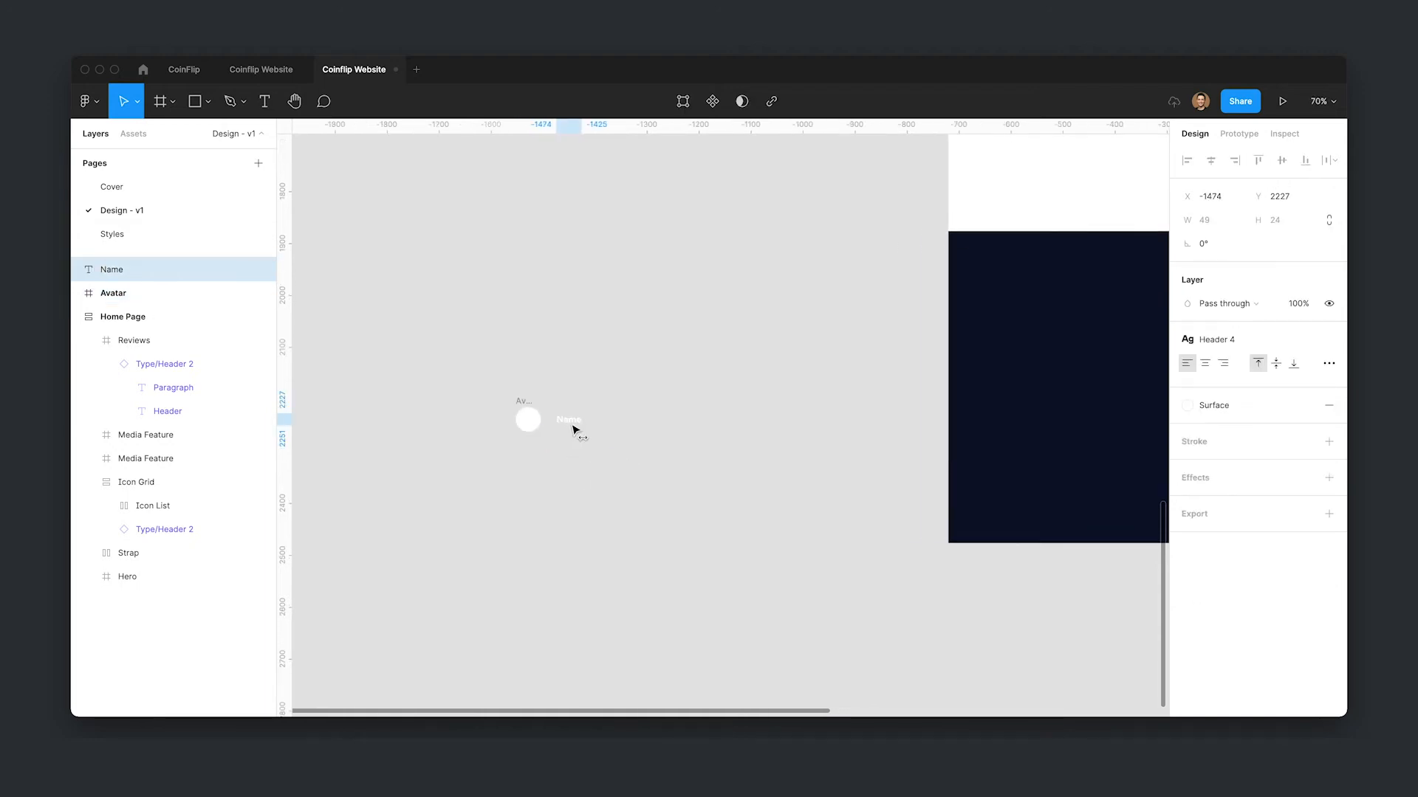
pyautogui.click(590, 473)
pyautogui.moveTo(462, 355); pyautogui.dragTo(680, 494)
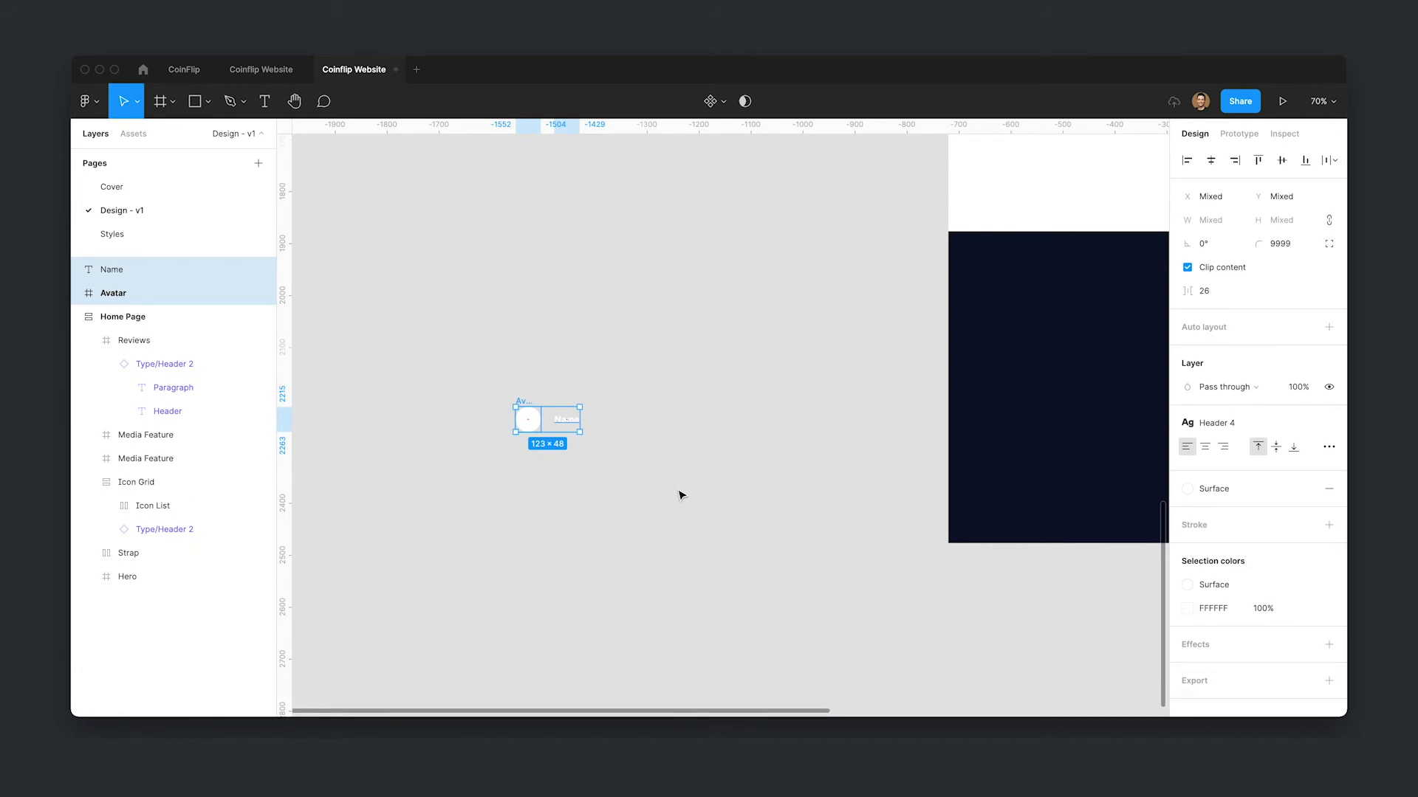
pyautogui.hotkey('shift', 'a')
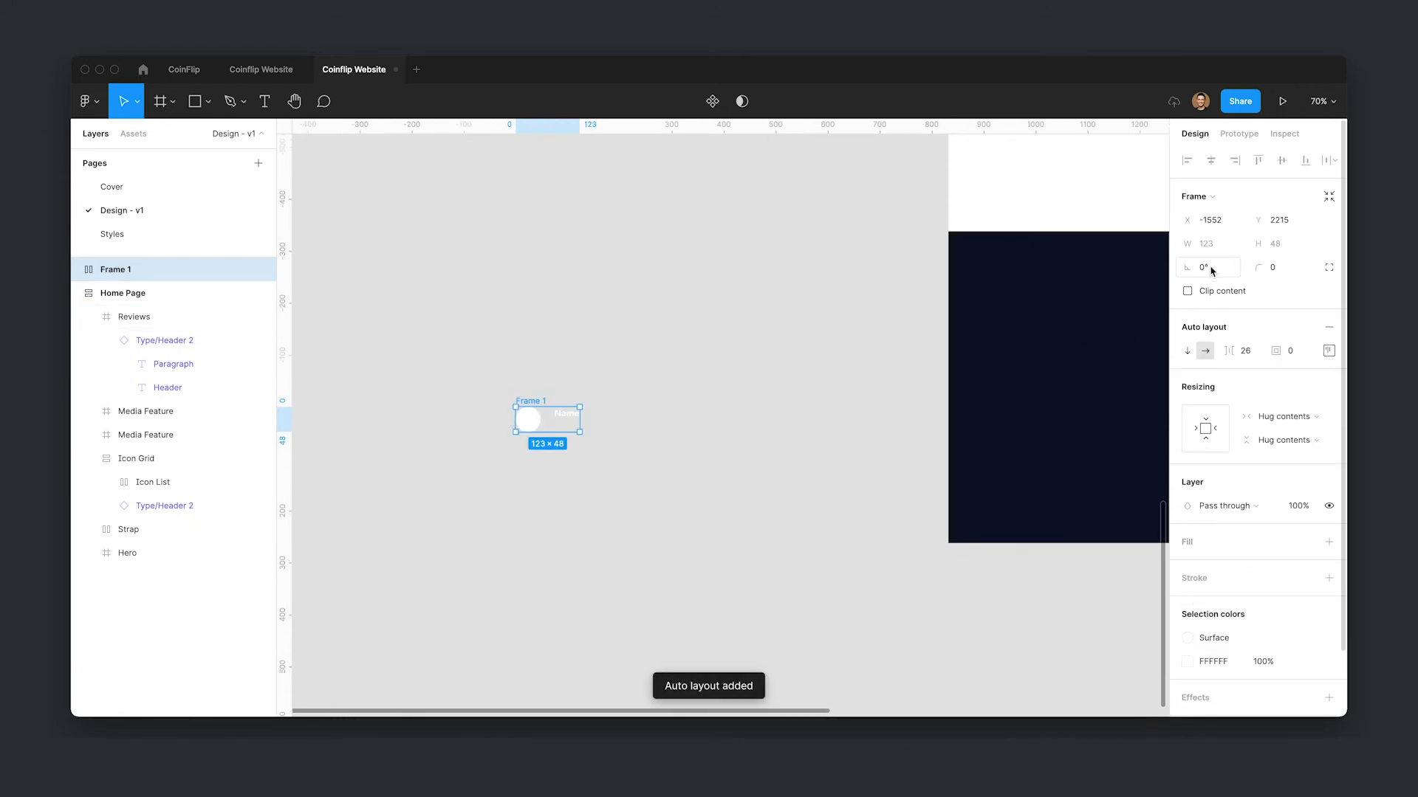
pyautogui.click(1256, 351)
pyautogui.write('12')
pyautogui.press('Return')
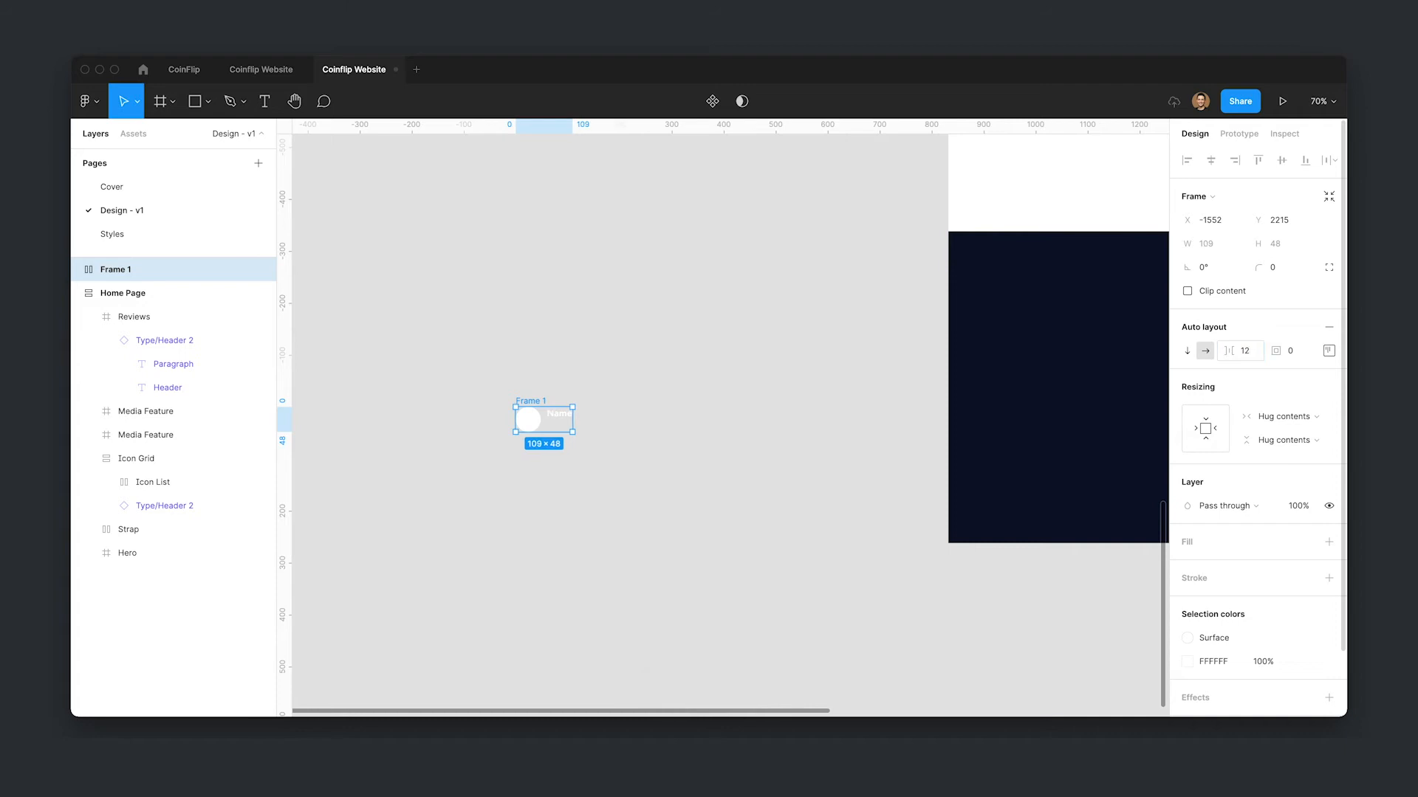
# - Center the auto layout's items vertically and rename the frame Author
pyautogui.click(1328, 351)
pyautogui.click(665, 456)
pyautogui.click(541, 403)
pyautogui.press('super+r')
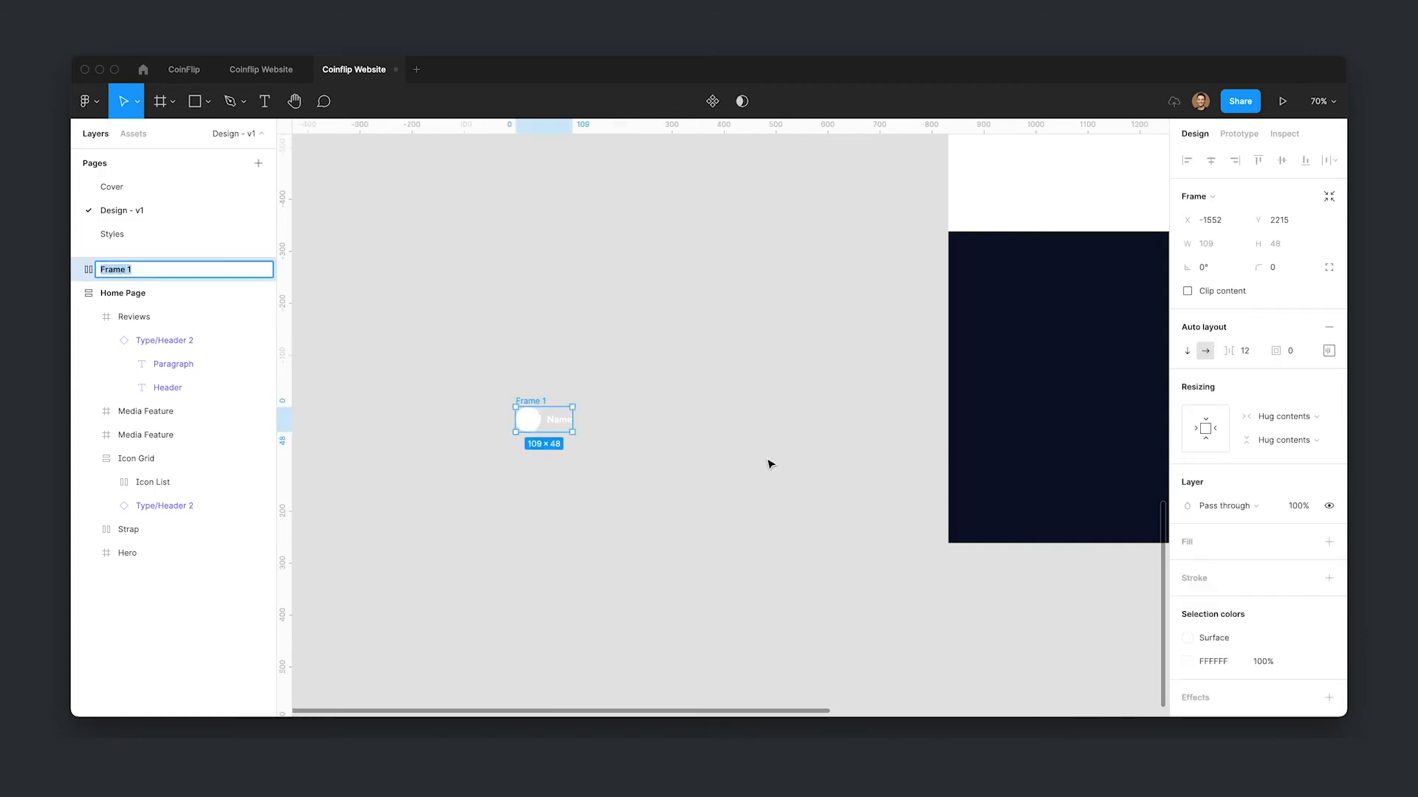
pyautogui.write('Author')
pyautogui.press('Return')
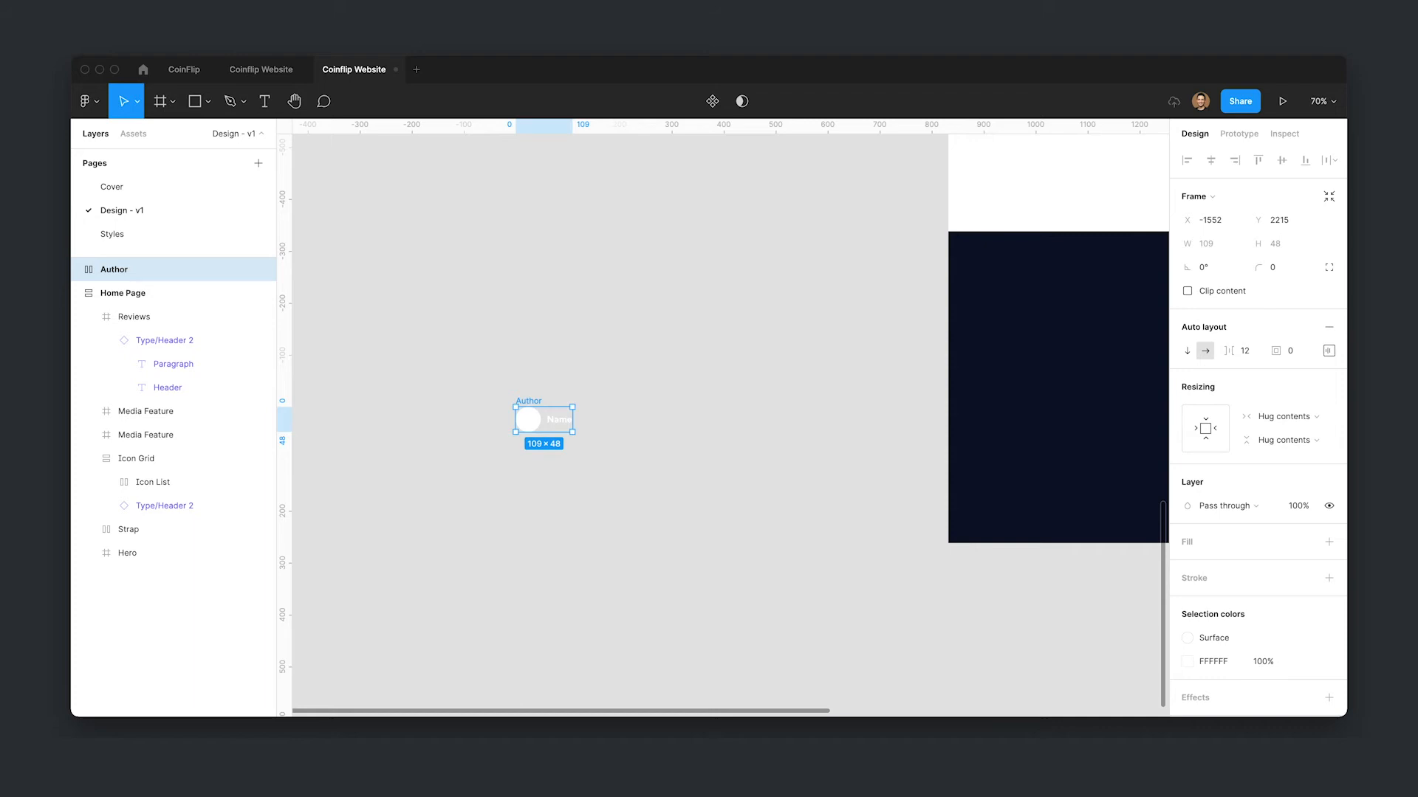
# - Create a text layer above Author and fill it with a quote from Content Reel's Design Reviews (Feedbacks) text
pyautogui.click(696, 418)
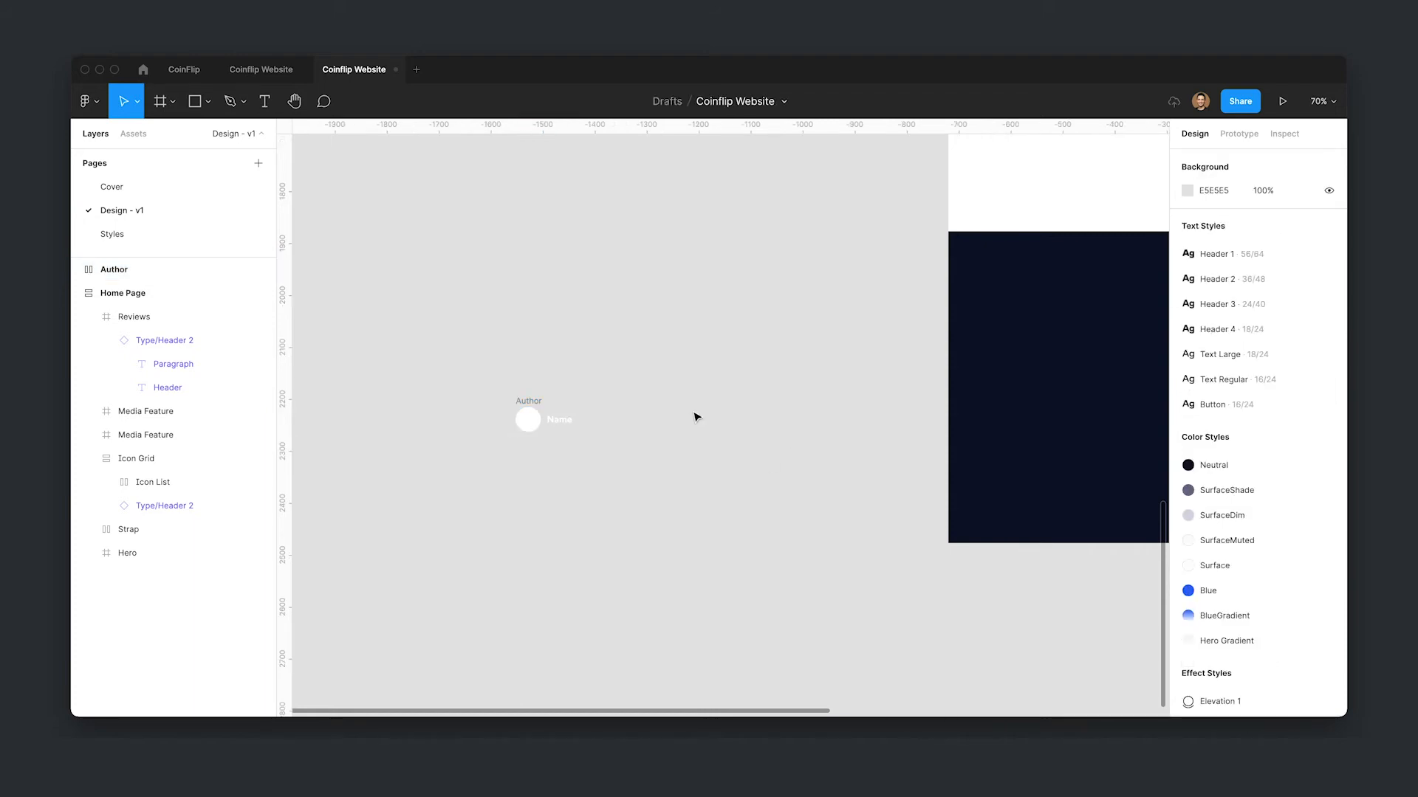
pyautogui.press('t')
pyautogui.click(522, 354)
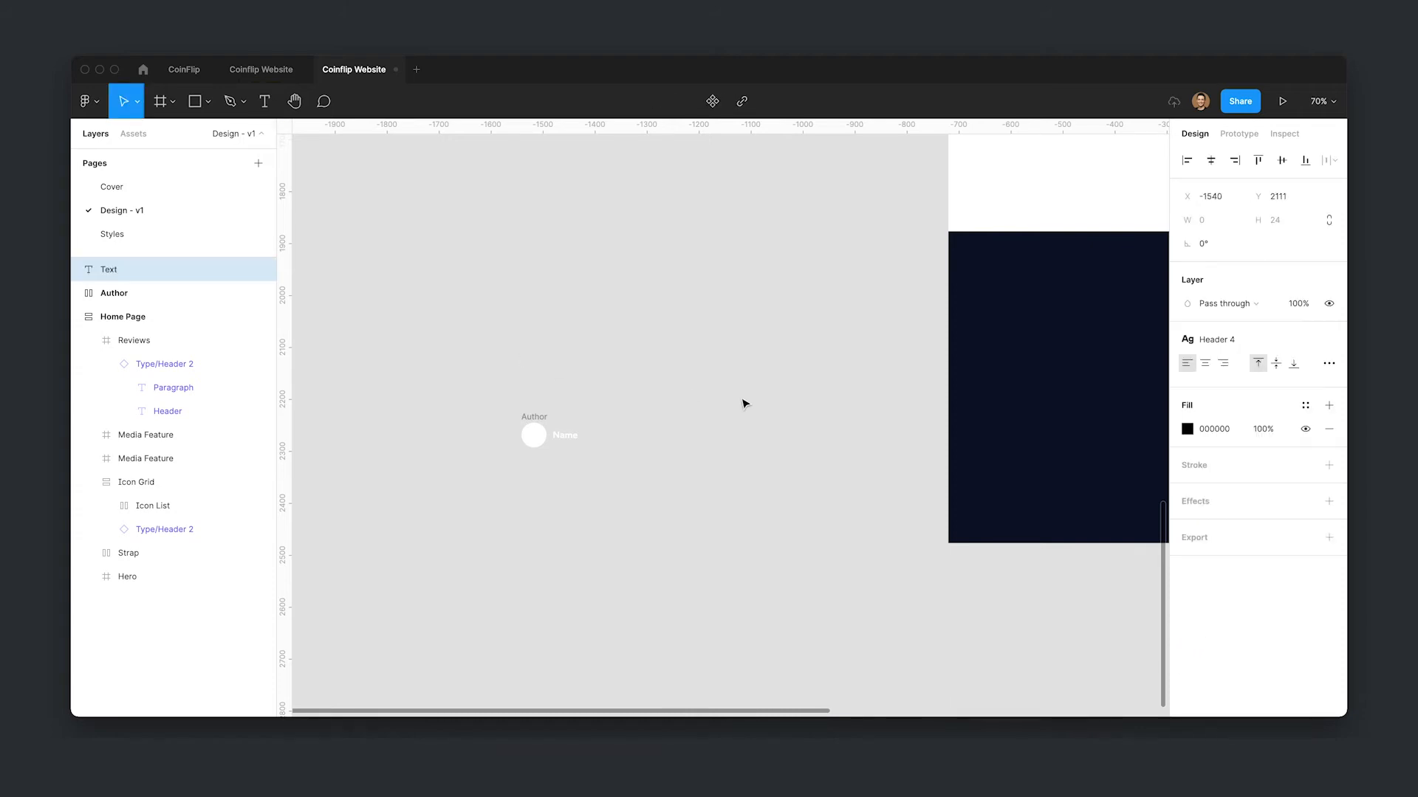
pyautogui.press('super+slash')
pyautogui.write('content')
pyautogui.press('Down')
pyautogui.press('Return')
pyautogui.moveTo(1161, 303); pyautogui.dragTo(814, 287)
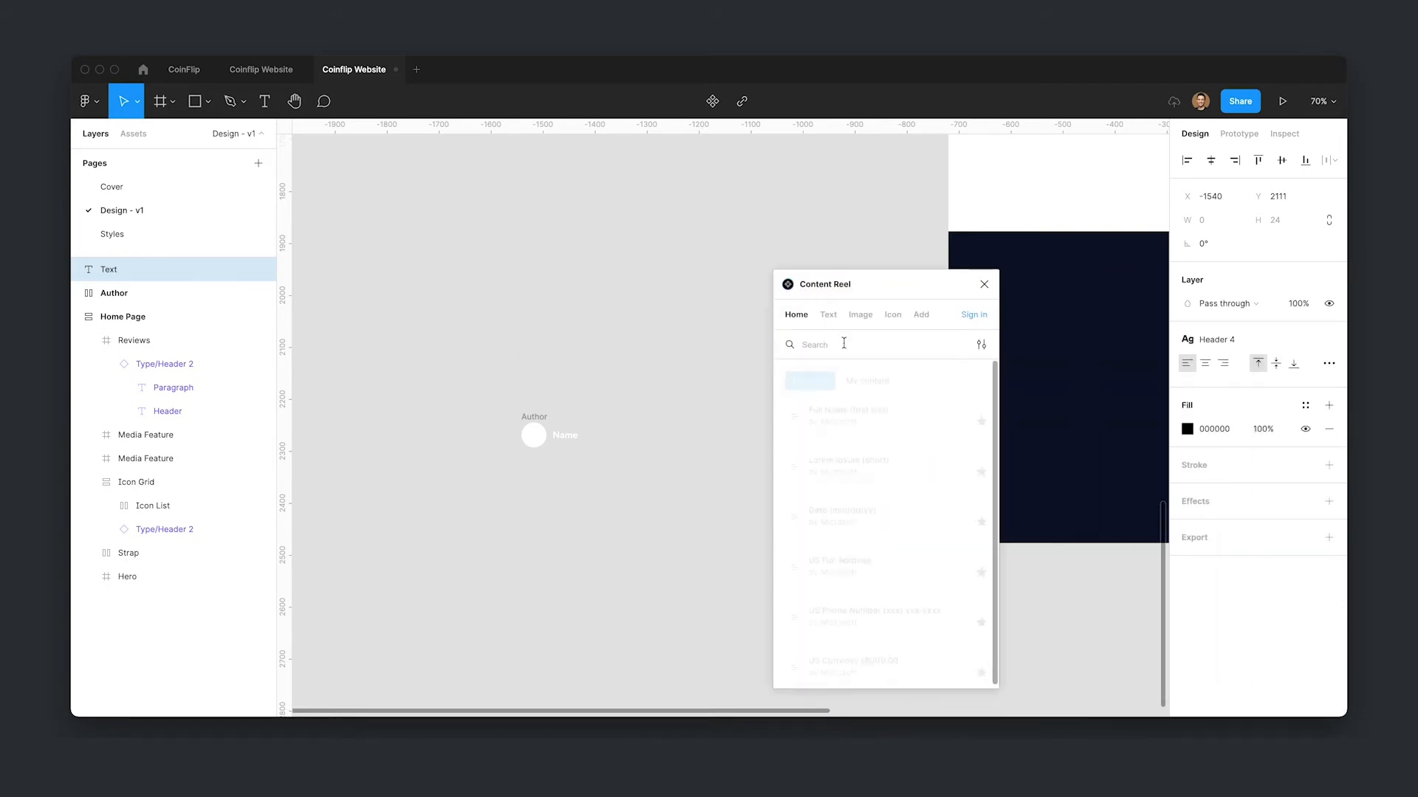
pyautogui.click(829, 316)
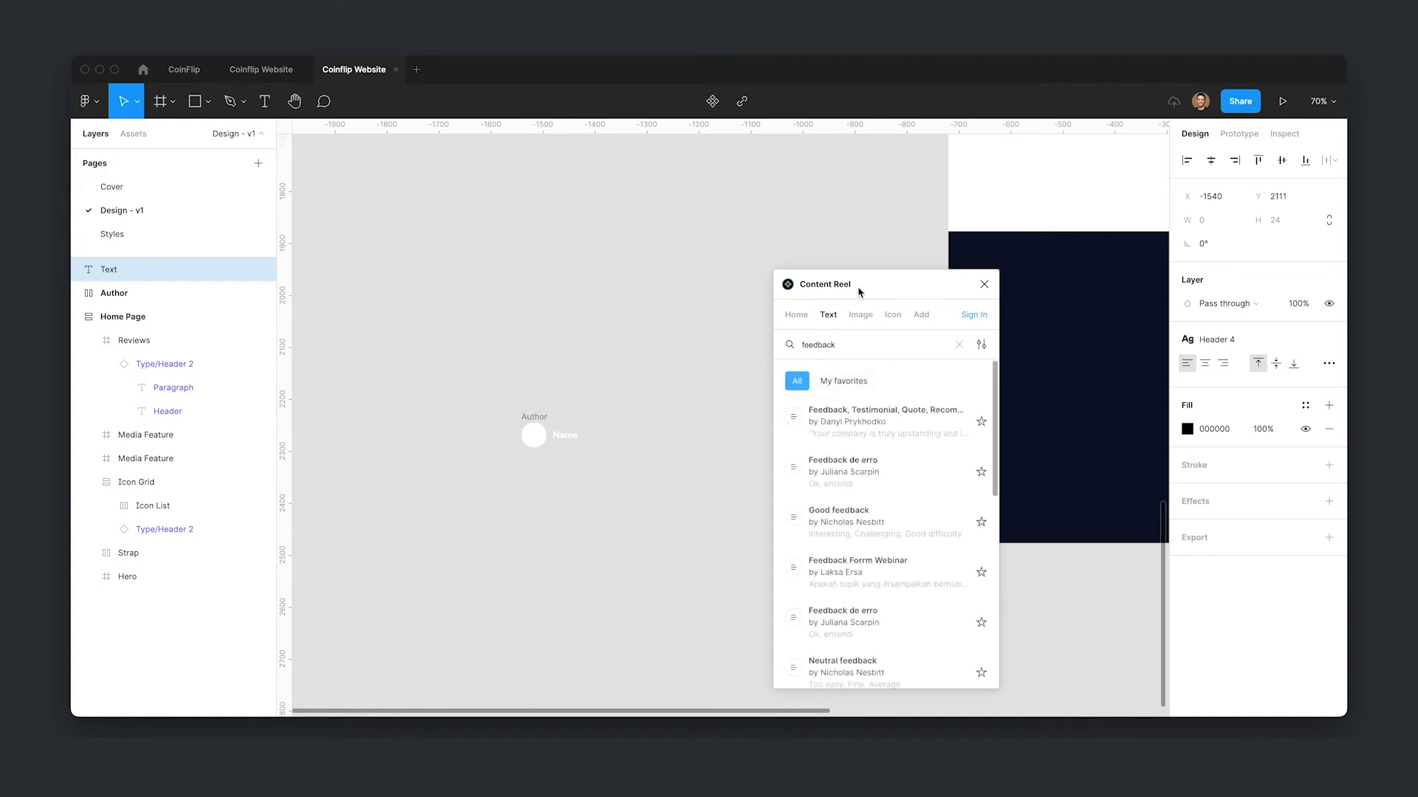
pyautogui.scroll(-3, 896, 517)
pyautogui.scroll(-3, 896, 542)
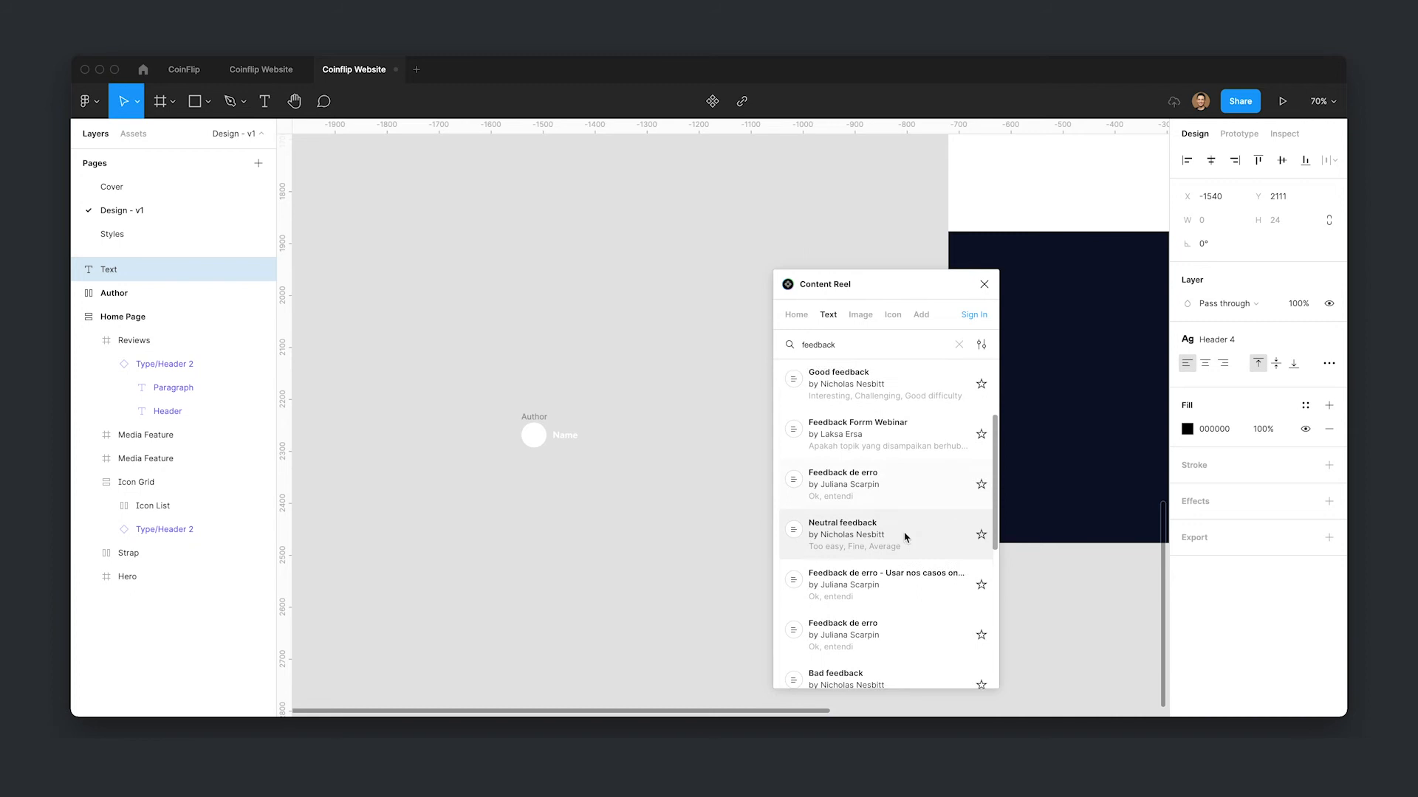
pyautogui.scroll(-5, 886, 541)
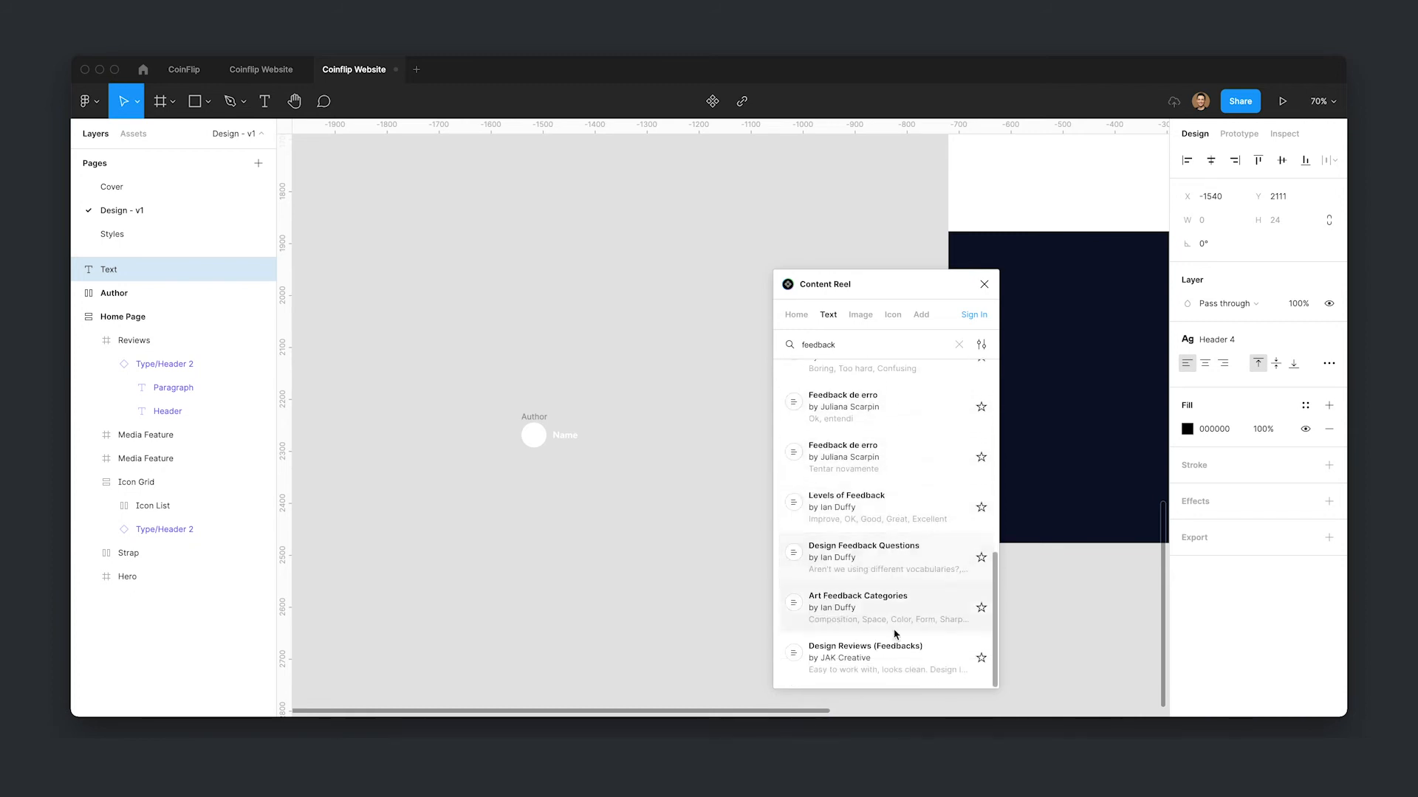
pyautogui.click(879, 667)
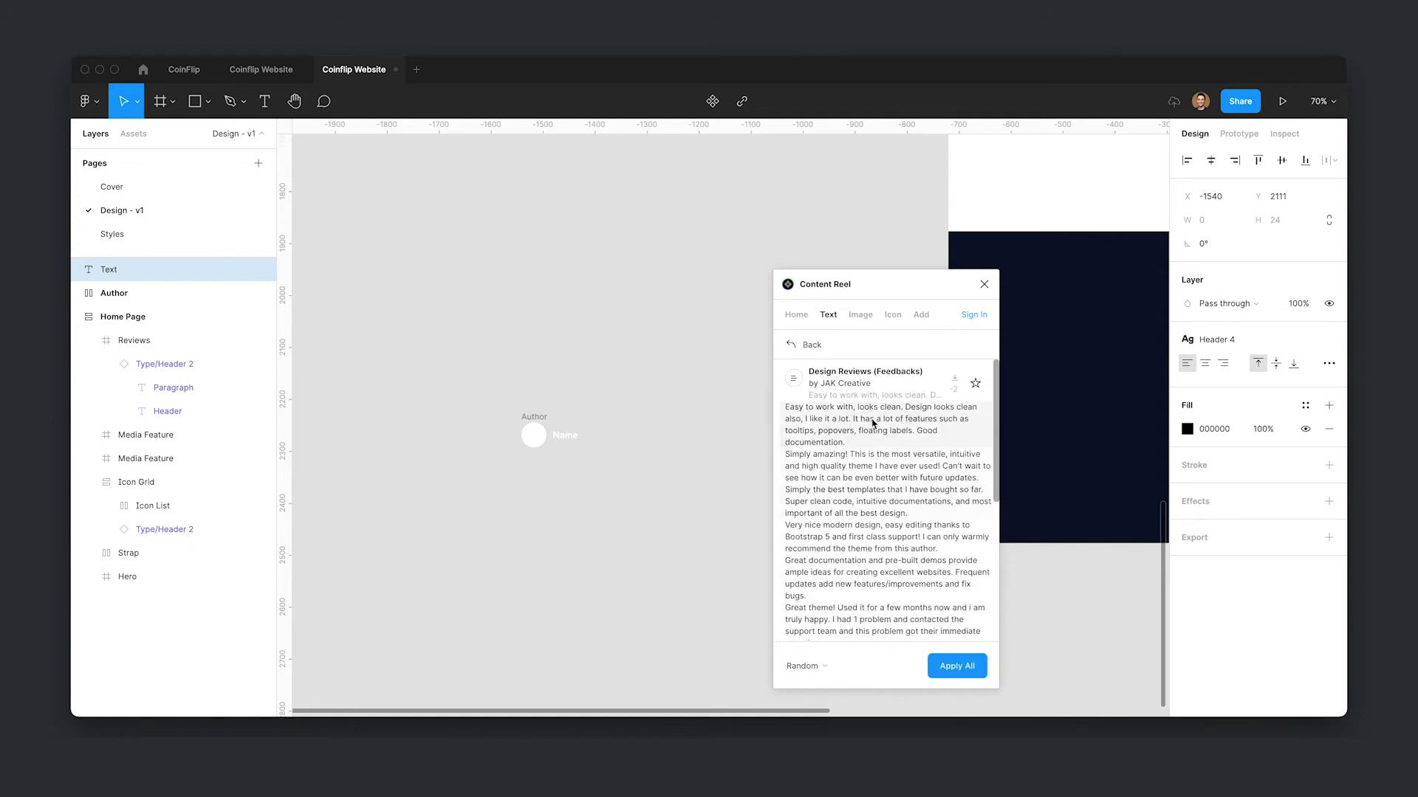
pyautogui.click(871, 473)
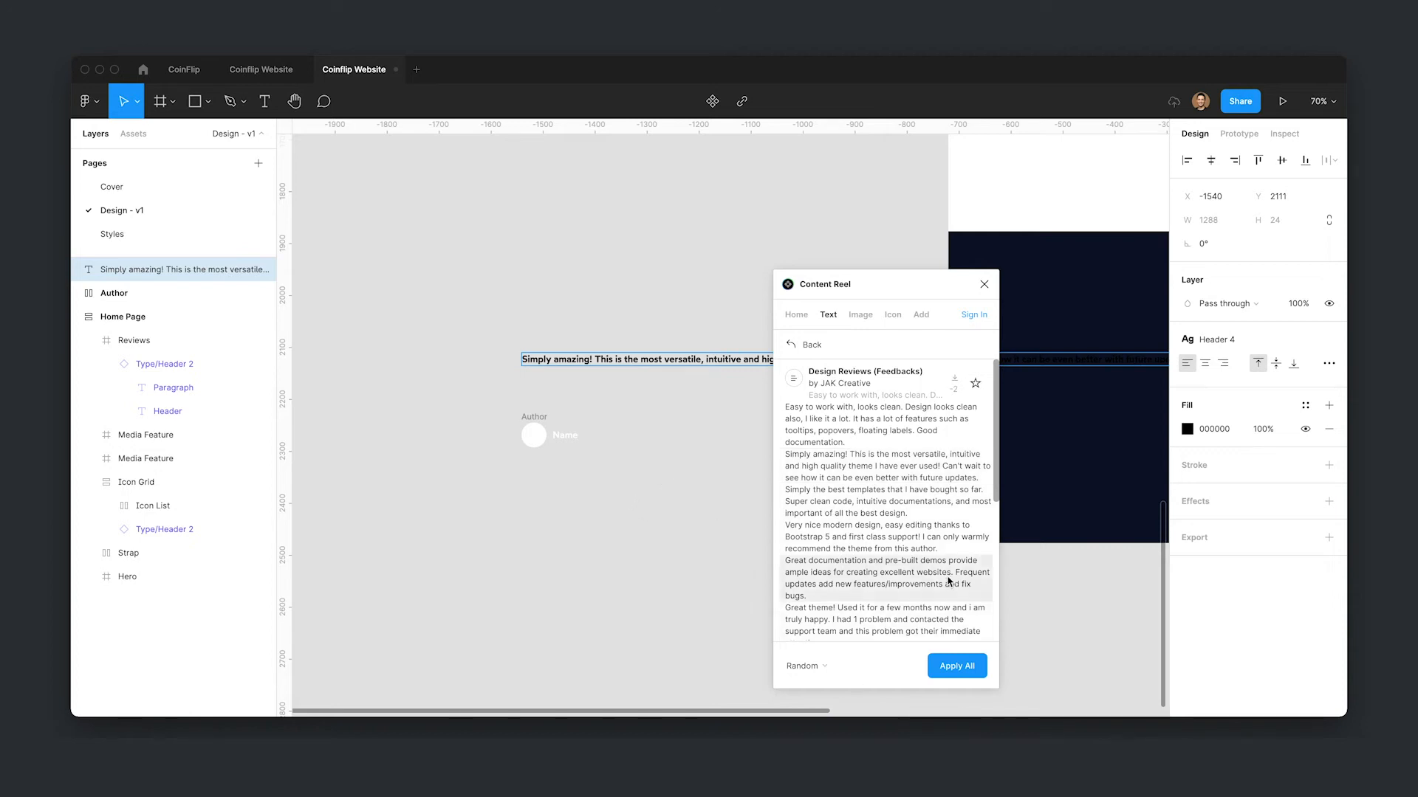
# - Close the plugin and colour the review text with the Surface colour style
pyautogui.scroll(-1, 953, 539)
pyautogui.click(984, 286)
pyautogui.scroll(-2, 727, 413)
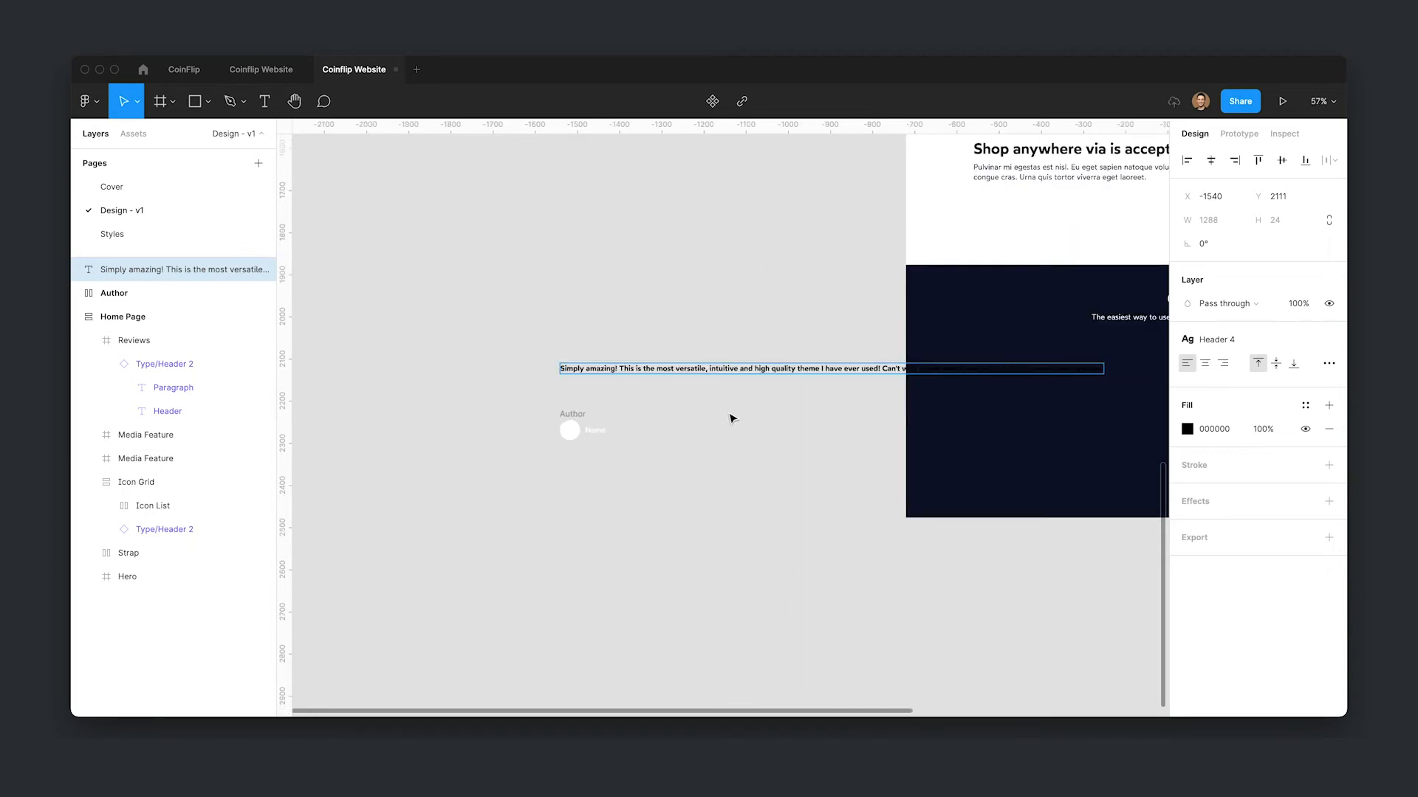
pyautogui.click(1306, 406)
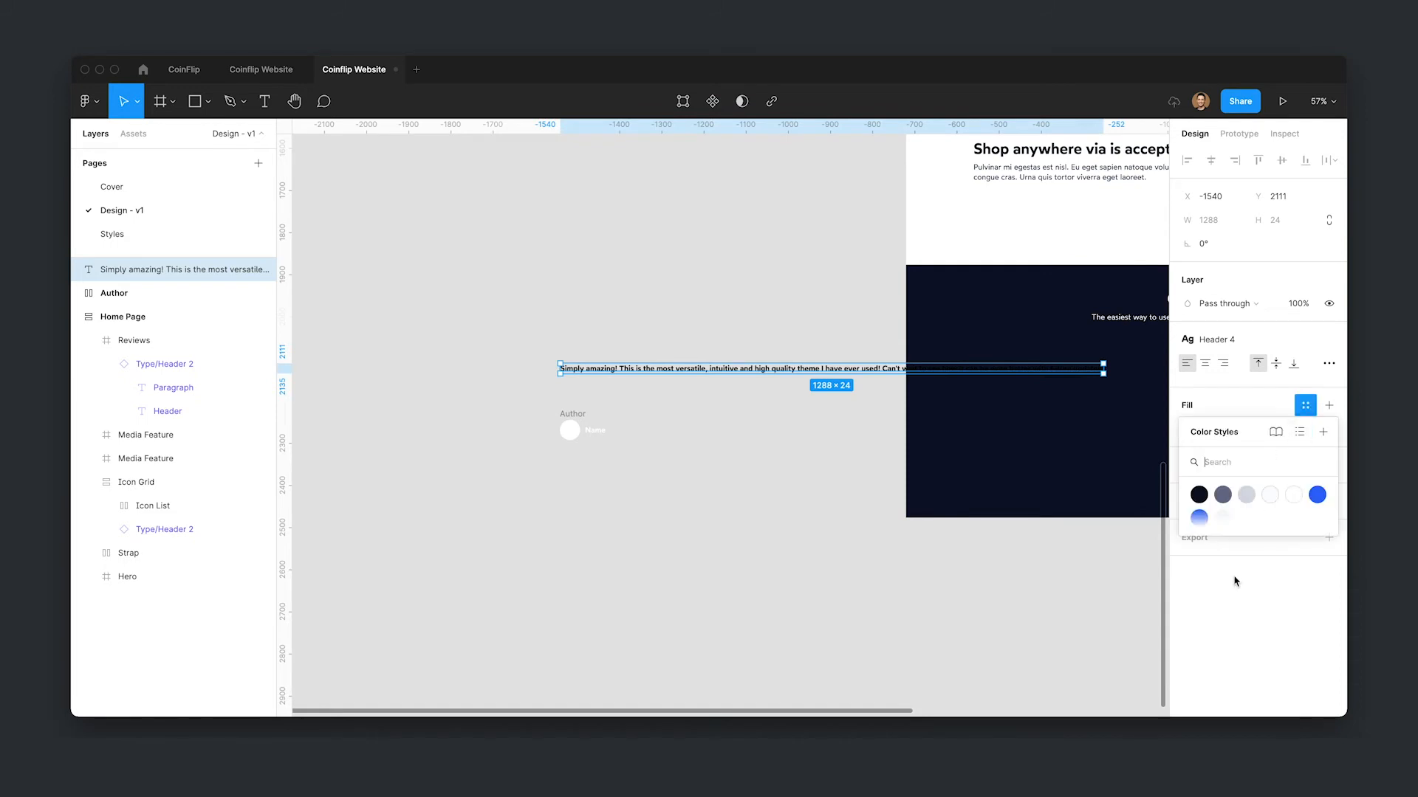
pyautogui.click(1284, 489)
# - Resize the review text box to a width of about 466
pyautogui.click(789, 446)
pyautogui.click(819, 372)
pyautogui.moveTo(1103, 368); pyautogui.dragTo(757, 367)
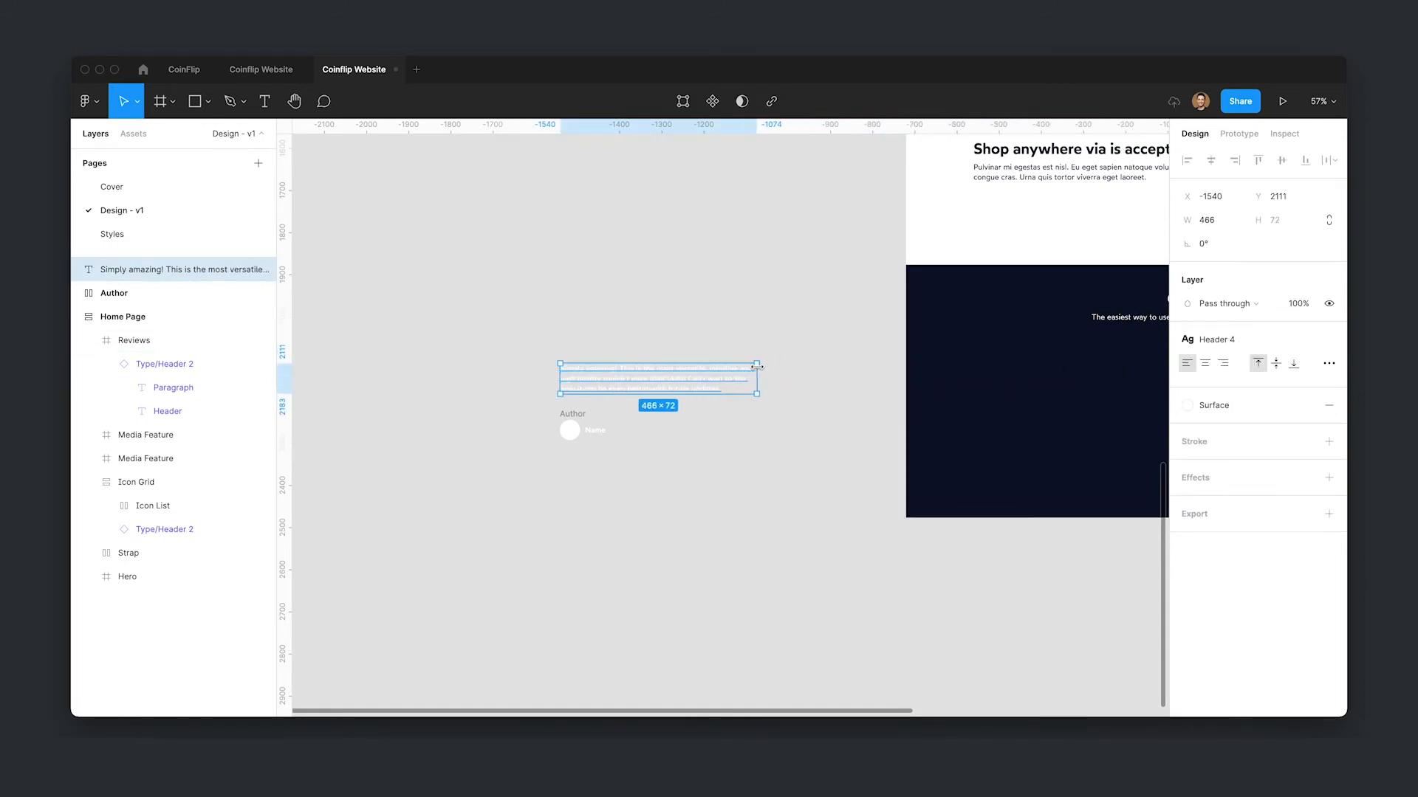
pyautogui.click(778, 422)
pyautogui.click(639, 392)
pyautogui.click(701, 476)
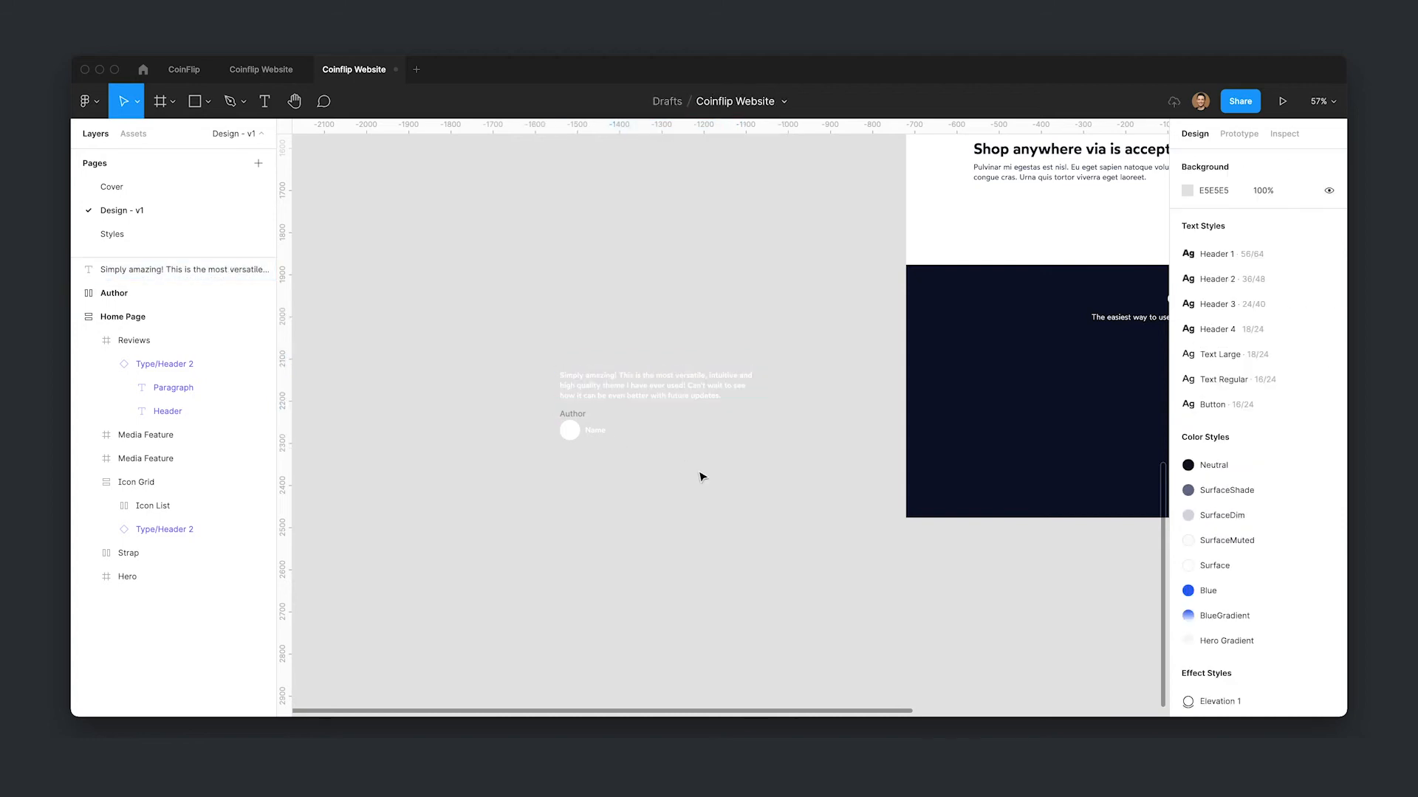
# - Apply the Text Regular text style to the review text
pyautogui.click(650, 385)
pyautogui.click(1215, 339)
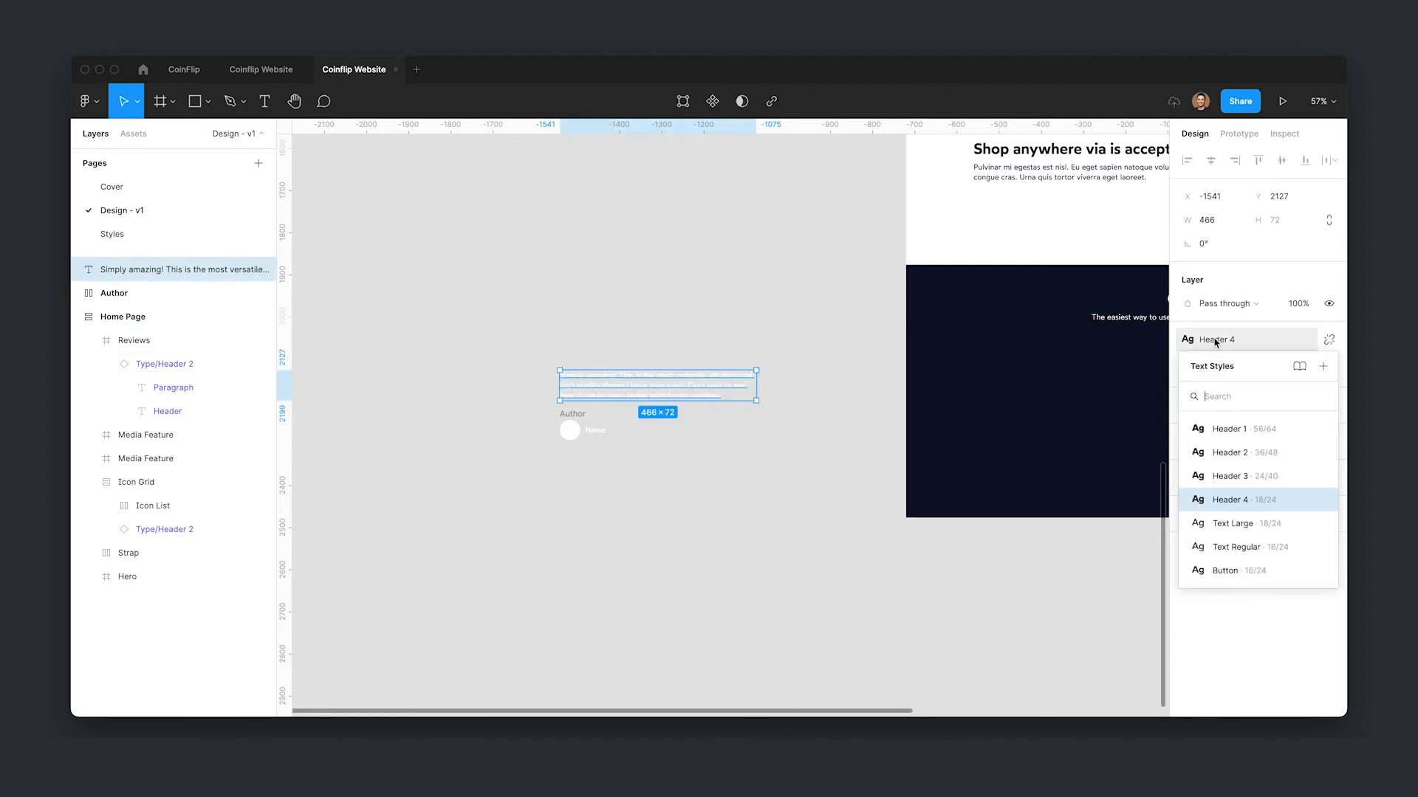
pyautogui.click(1238, 546)
pyautogui.scroll(2, 623, 402)
pyautogui.click(725, 460)
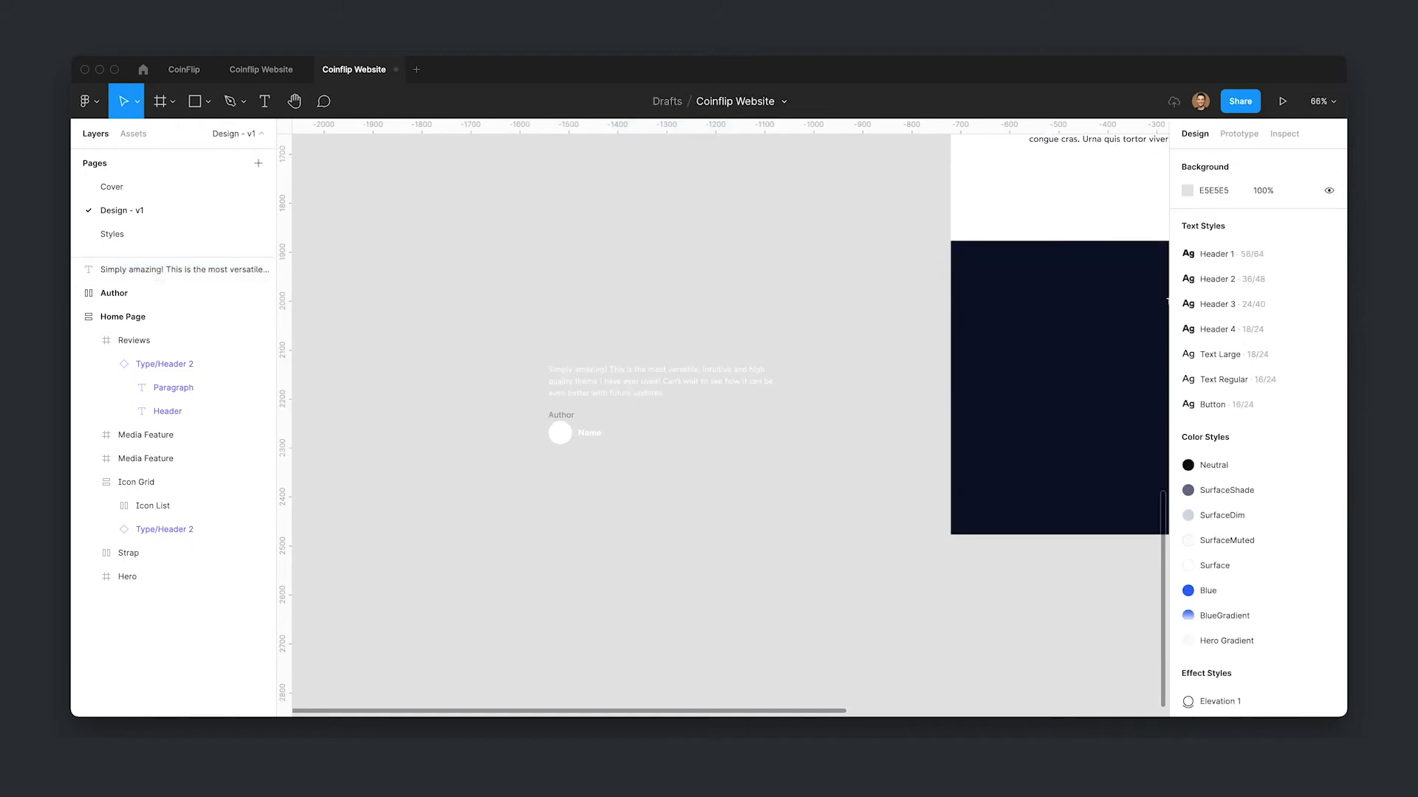
# - Import the carbon star-filled icon onto the canvas with the Iconify plugin
pyautogui.press('super+slash')
pyautogui.write('iconify')
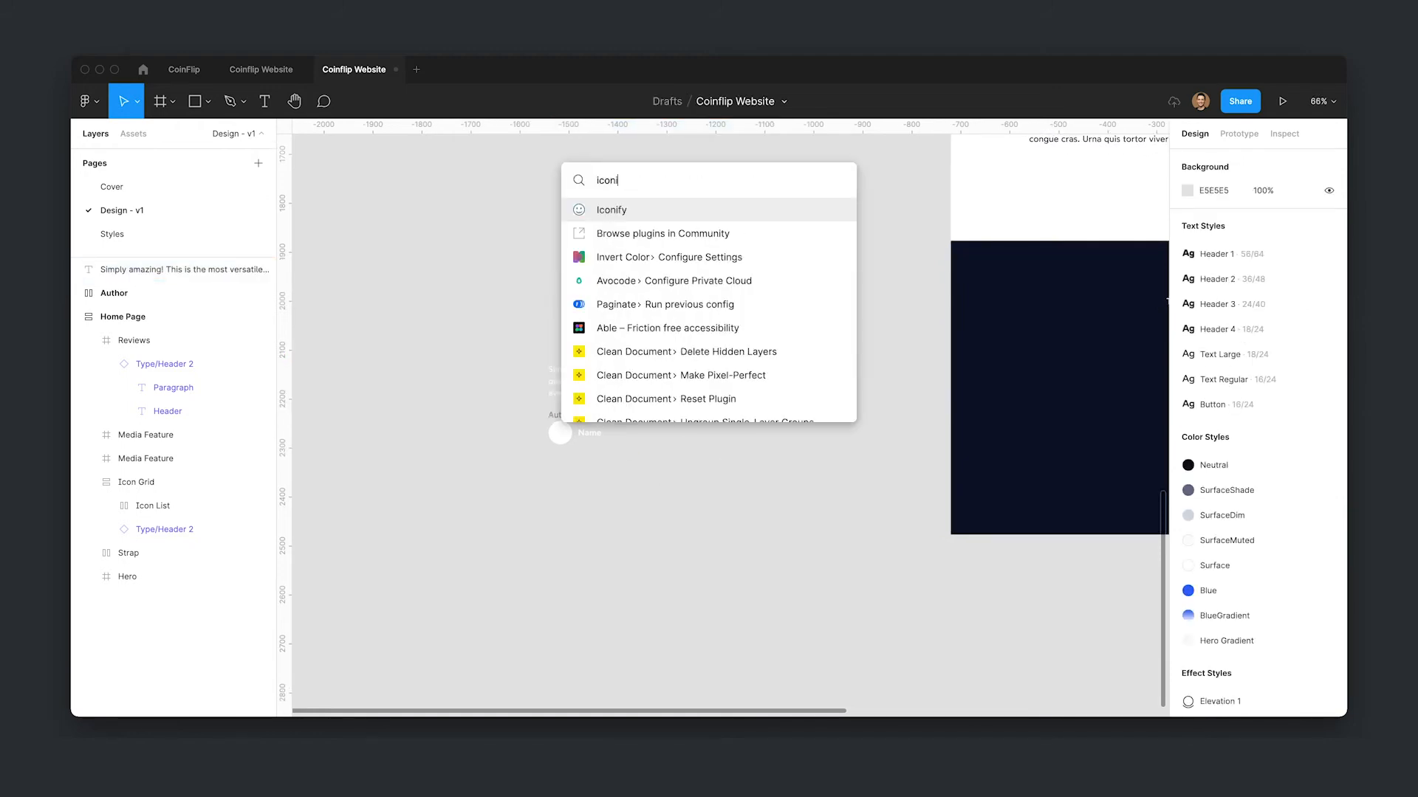
pyautogui.press('Return')
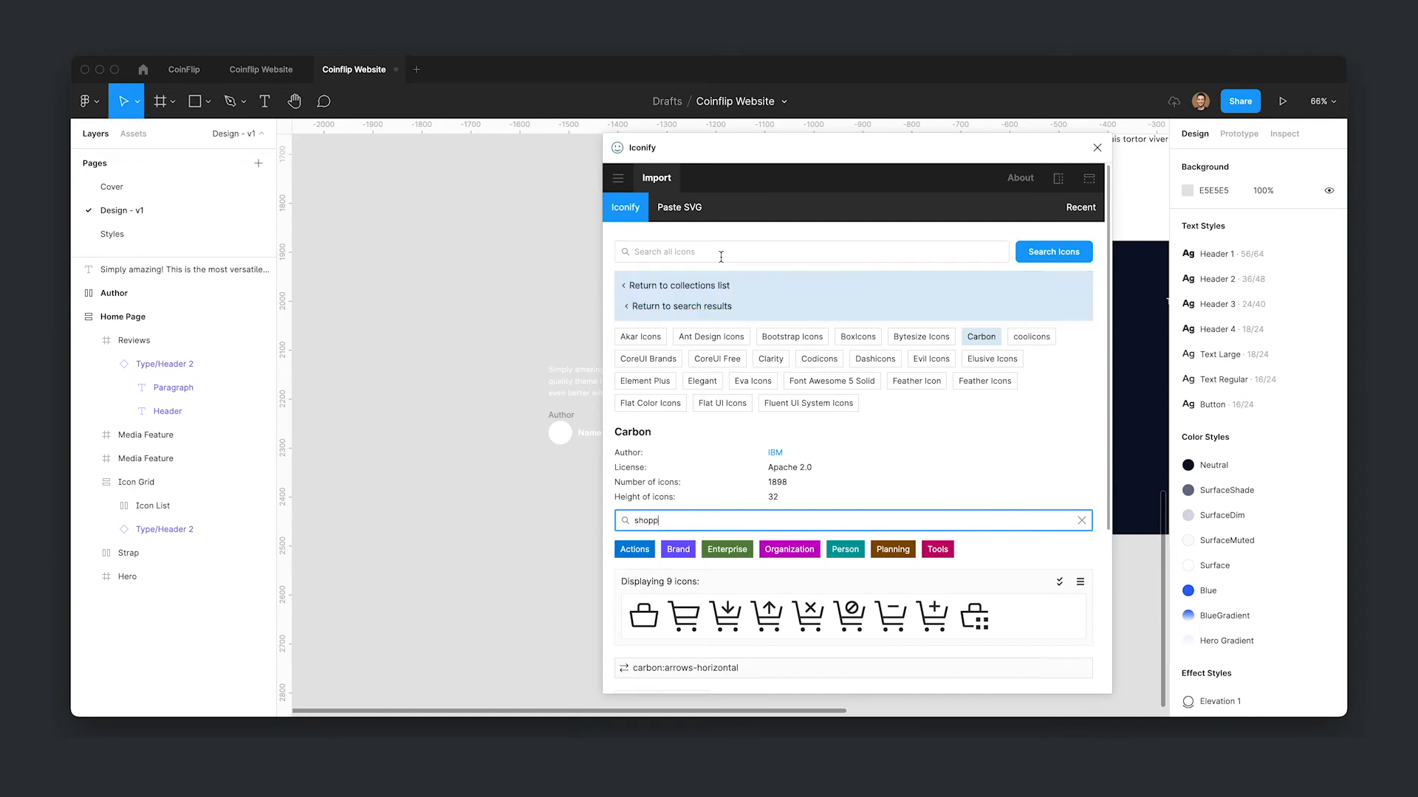
pyautogui.scroll(-4, 650, 347)
pyautogui.write('star')
pyautogui.moveTo(806, 401); pyautogui.dragTo(406, 309)
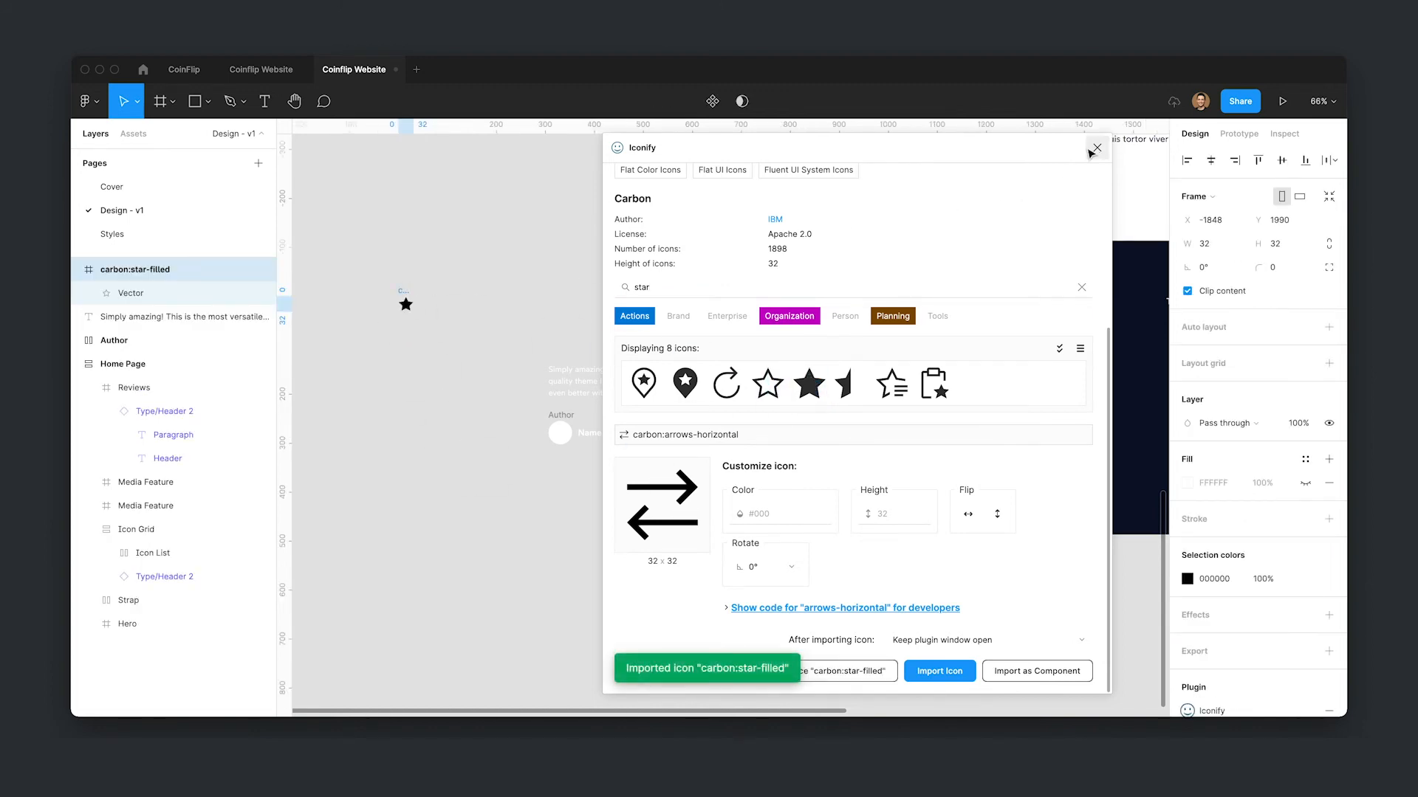
pyautogui.click(1097, 148)
# - Move the star icon to the Styles page and place it beside the other icons
pyautogui.click(480, 307)
pyautogui.click(410, 300)
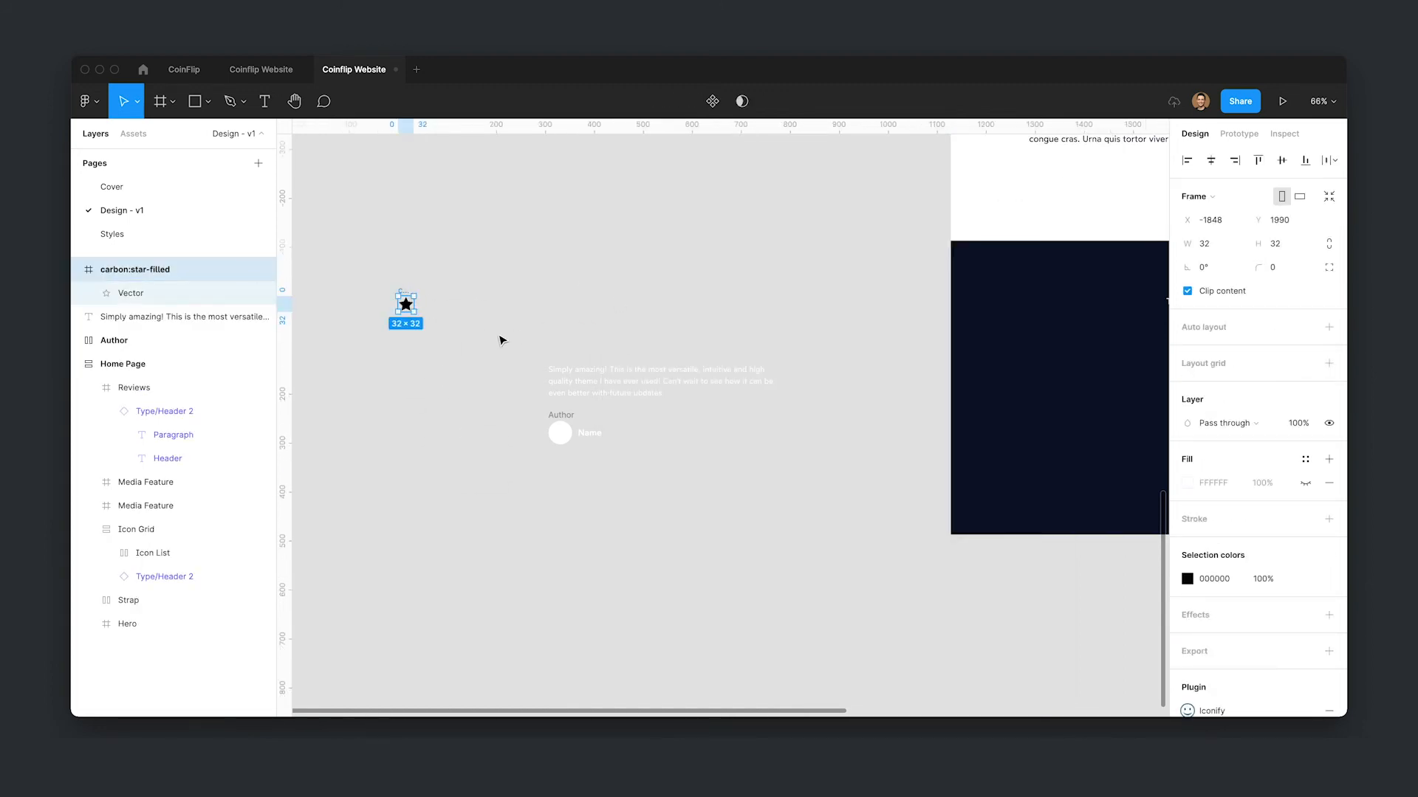
pyautogui.press('super+x')
pyautogui.click(173, 239)
pyautogui.moveTo(965, 518); pyautogui.dragTo(903, 504)
pyautogui.scroll(10, 805, 463)
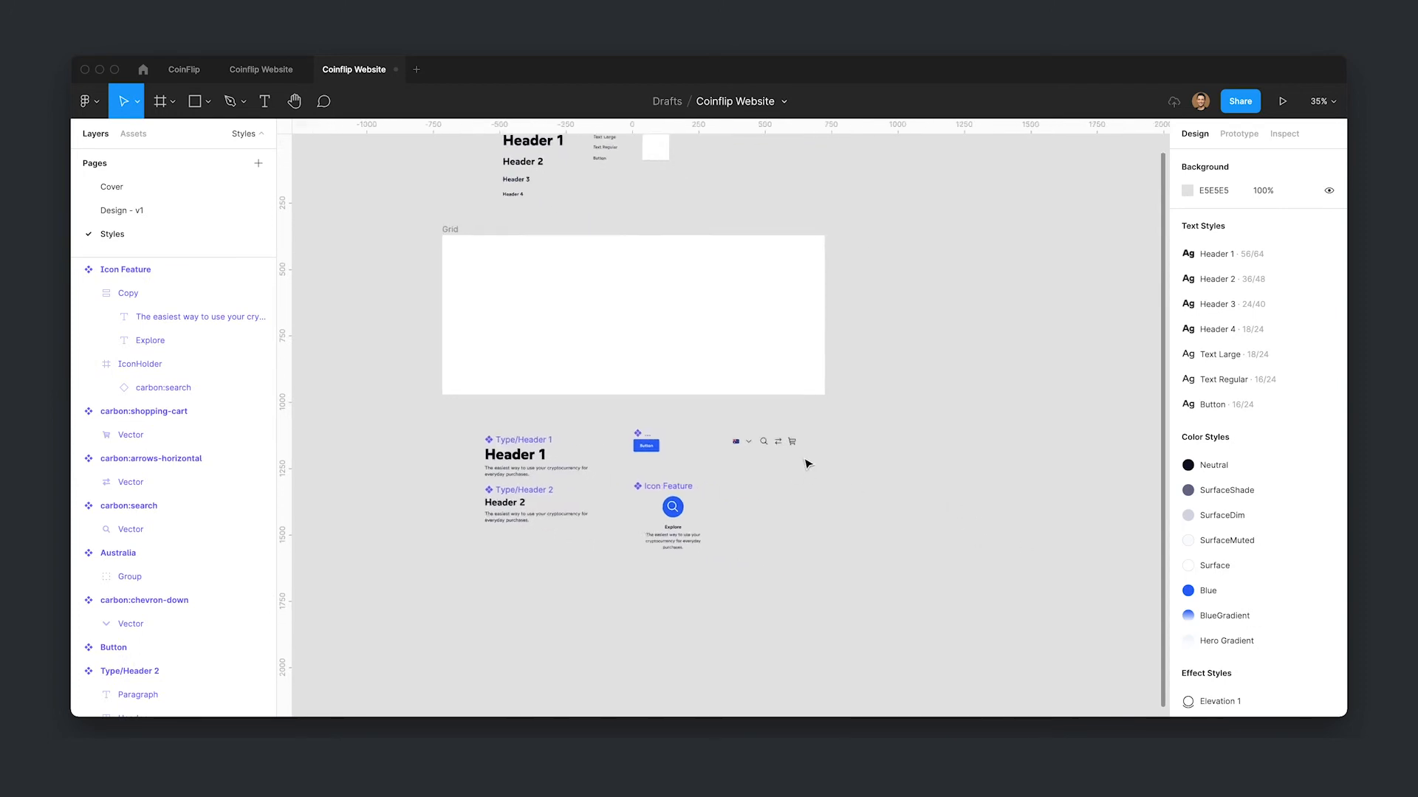
pyautogui.press('super+v')
pyautogui.moveTo(720, 418); pyautogui.dragTo(811, 413)
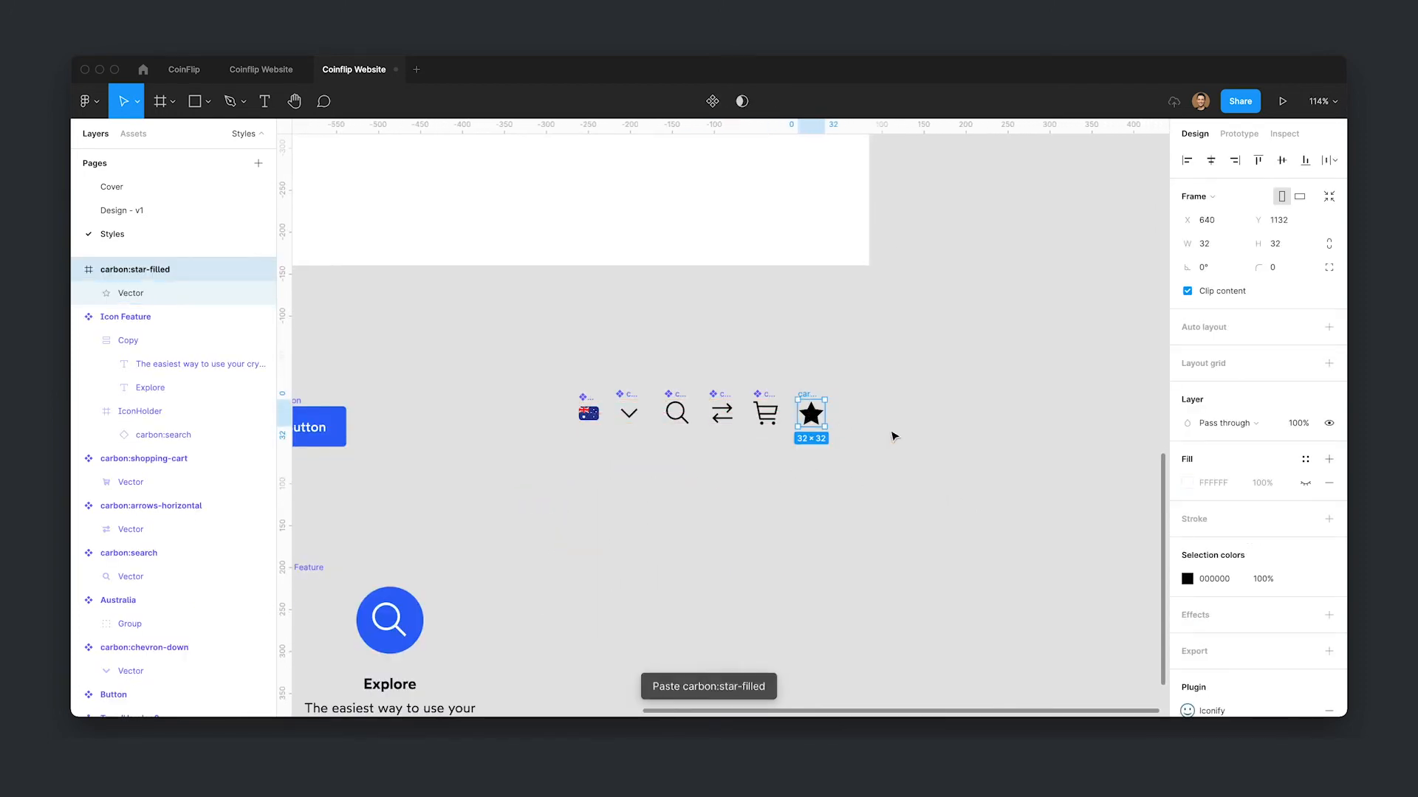
# - Turn the star icon into a component and nudge it into line beside the other icons
pyautogui.press('super+alt+k')
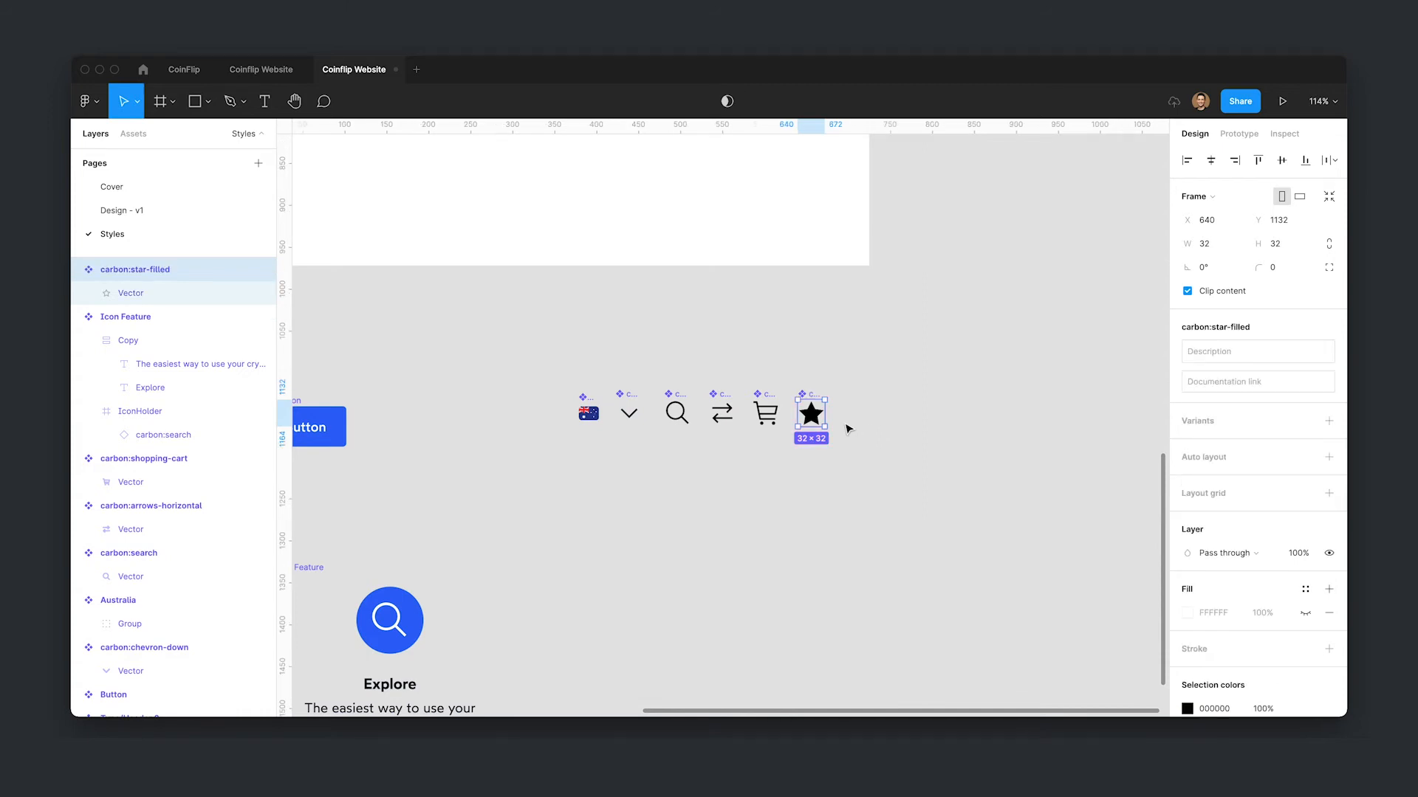
pyautogui.moveTo(808, 396); pyautogui.dragTo(814, 395)
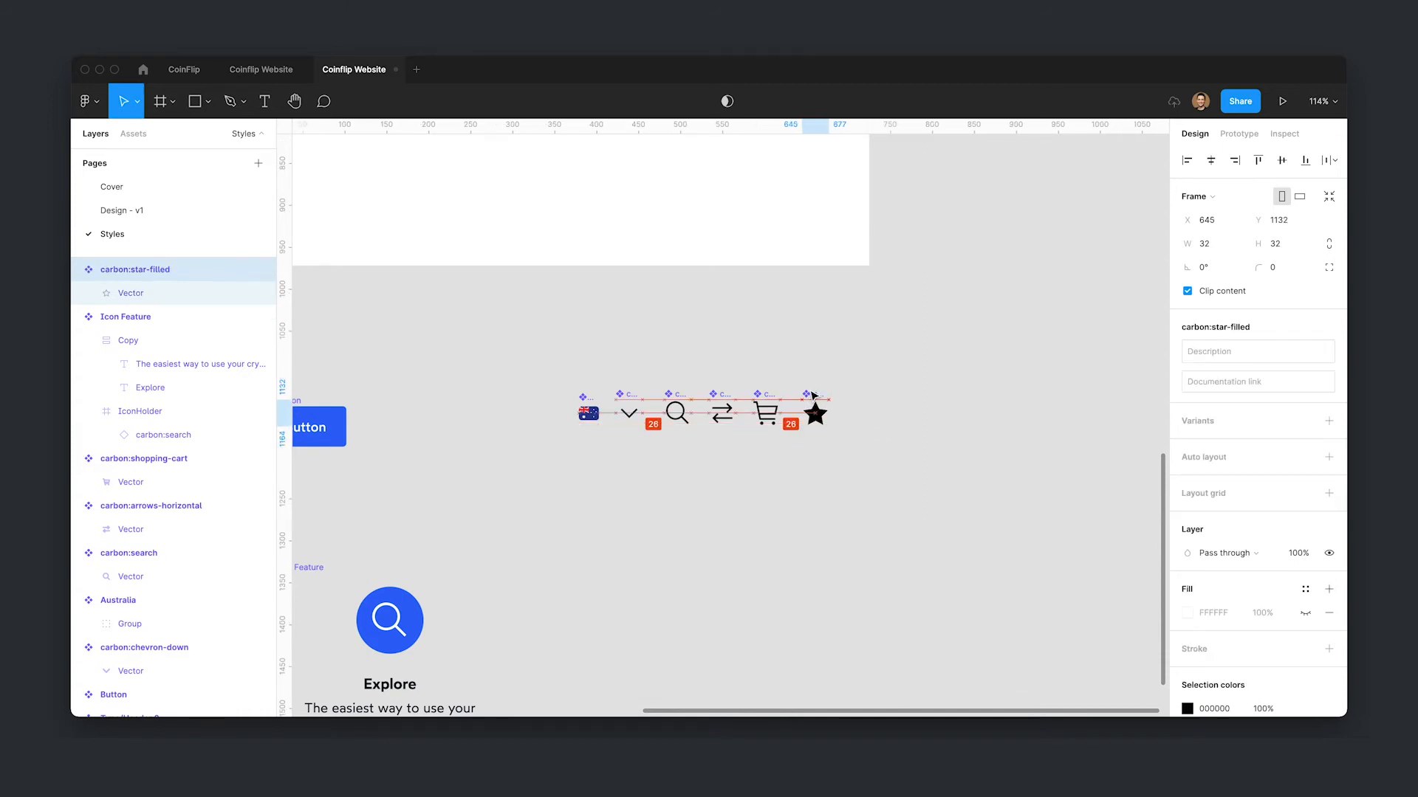
pyautogui.click(715, 388)
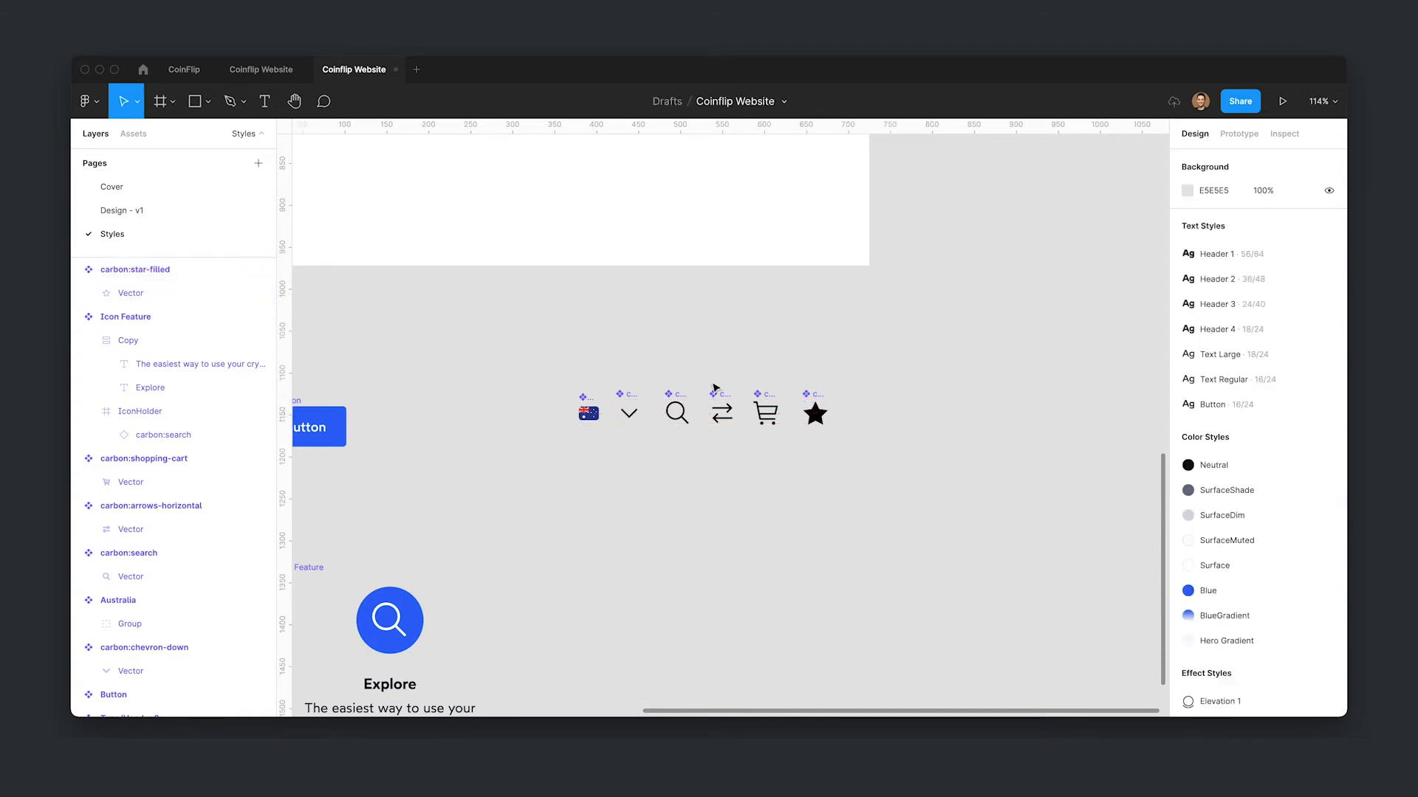
# - Place an instance of the star component onto the Design - v1 page near the review text
pyautogui.click(135, 211)
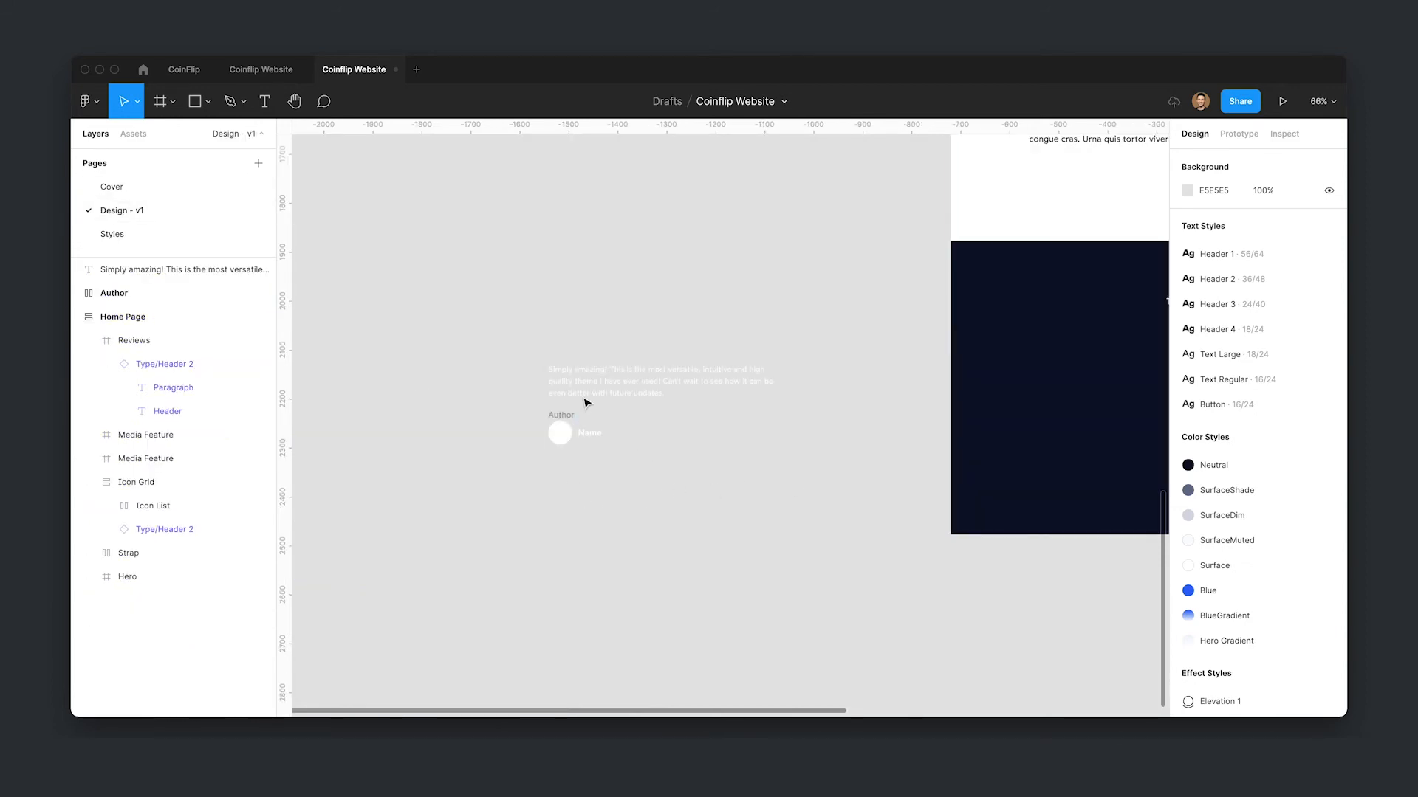
pyautogui.click(132, 134)
pyautogui.moveTo(126, 546); pyautogui.dragTo(744, 512)
pyautogui.click(95, 134)
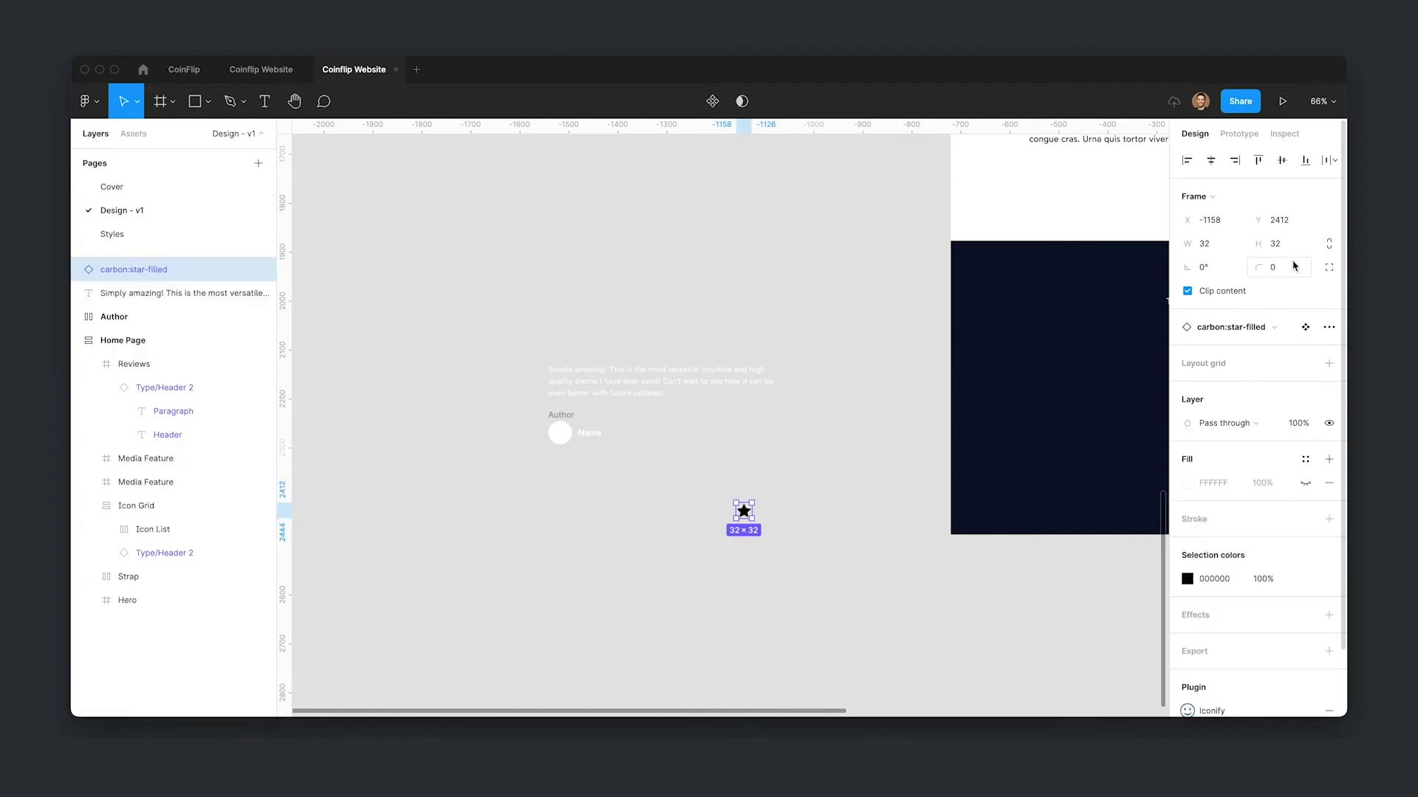
# - Resize the star instance to 20 × 20 and recolour it with the Surface colour style
pyautogui.click(1329, 244)
pyautogui.click(1304, 244)
pyautogui.press('Return')
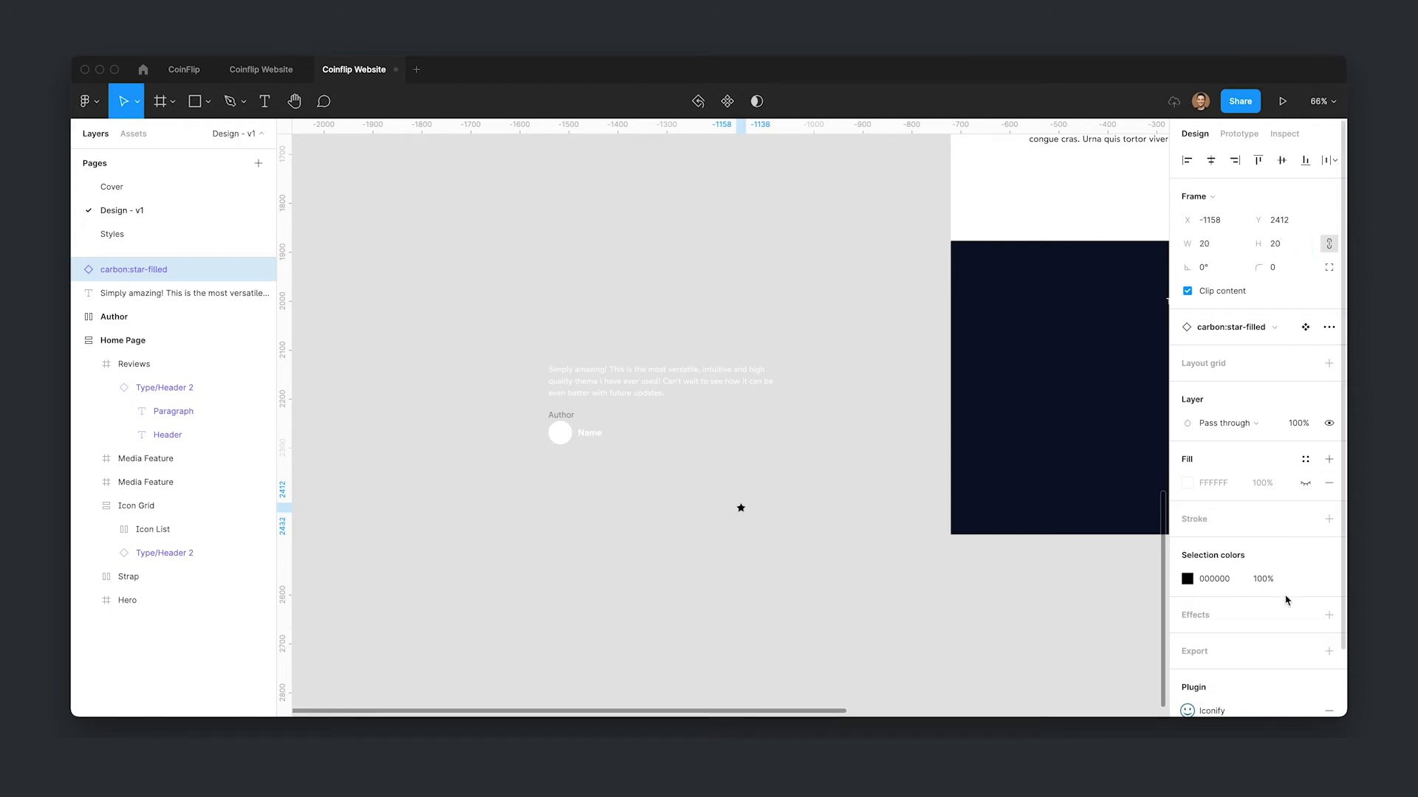
pyautogui.click(1304, 580)
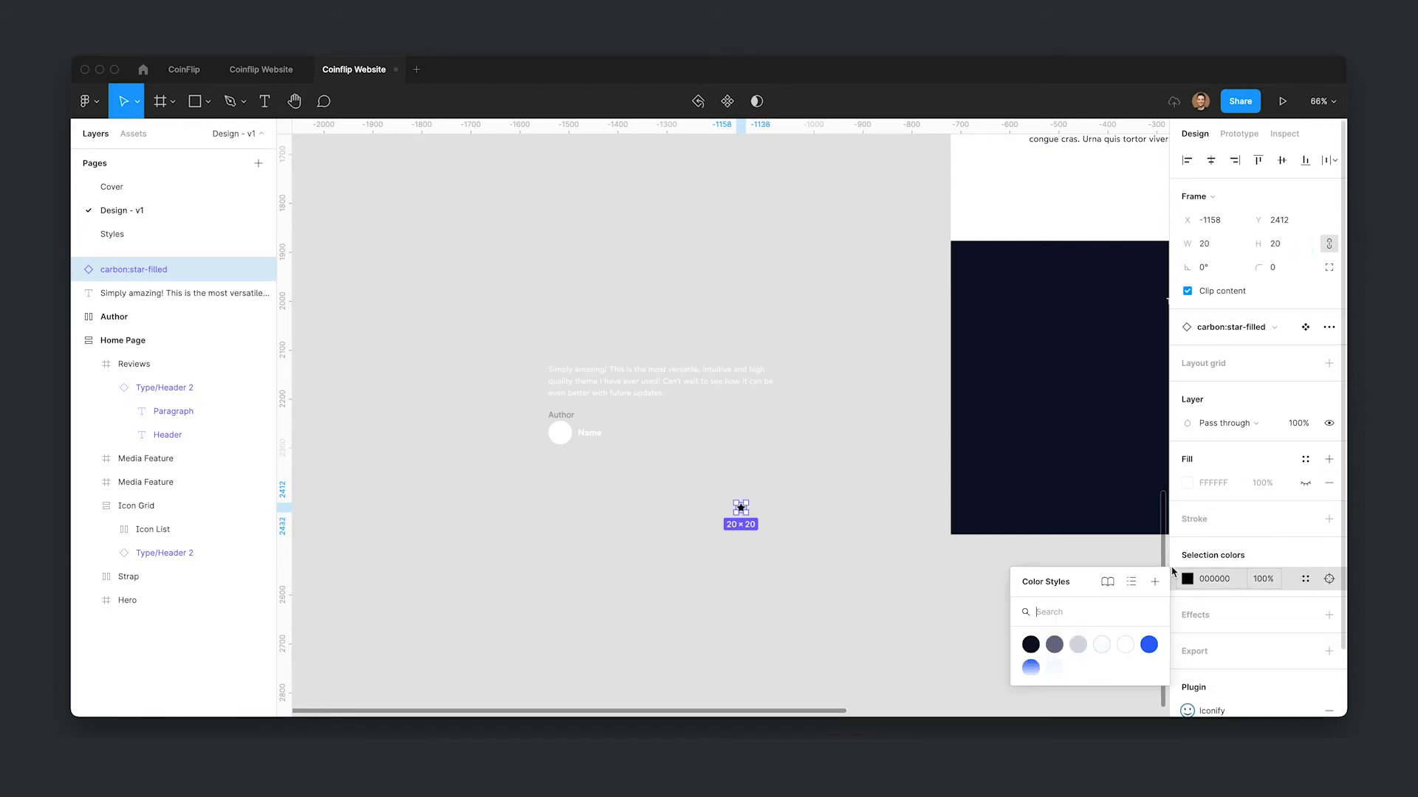
pyautogui.click(1127, 651)
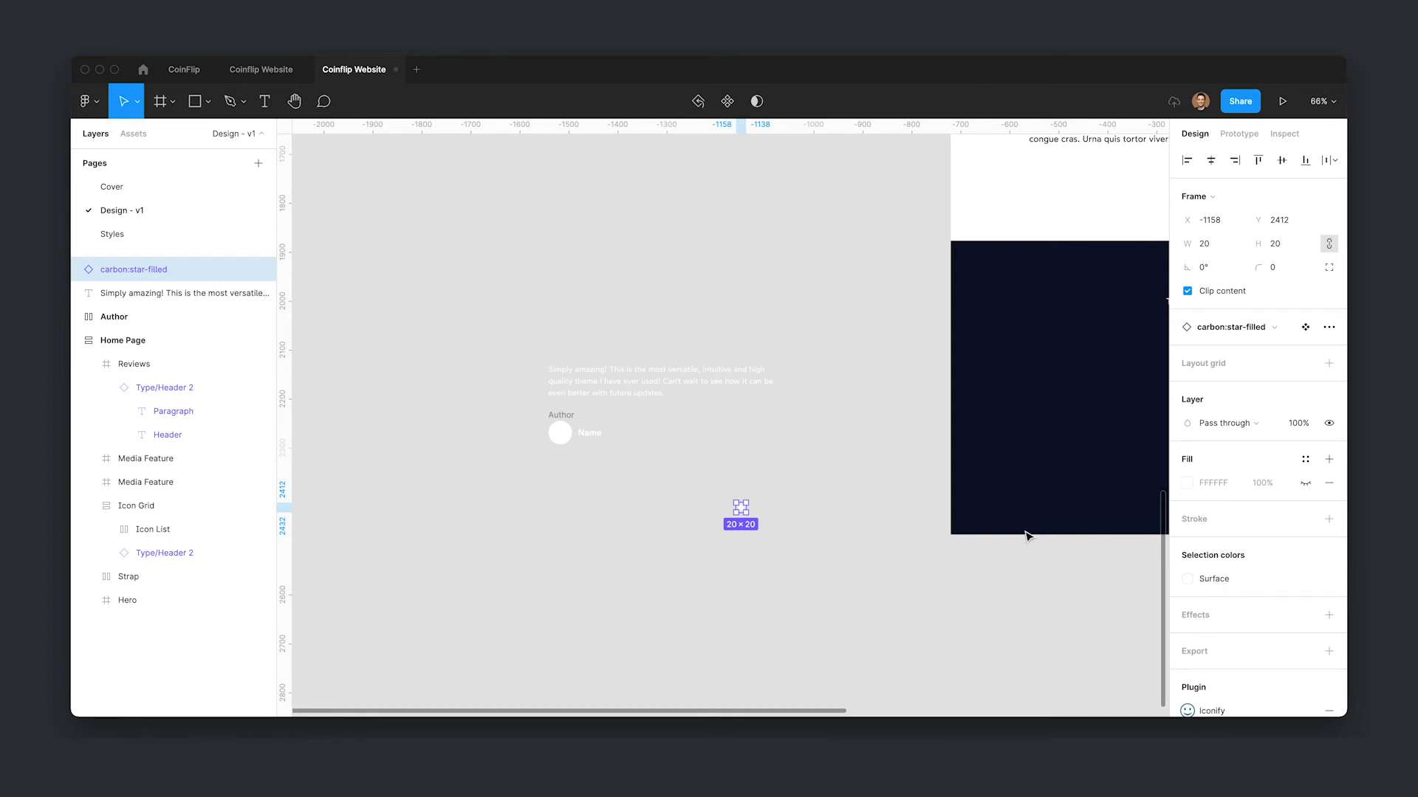
# - Move the star instance above the review text
pyautogui.click(1304, 327)
pyautogui.click(1329, 612)
pyautogui.click(687, 685)
pyautogui.click(775, 512)
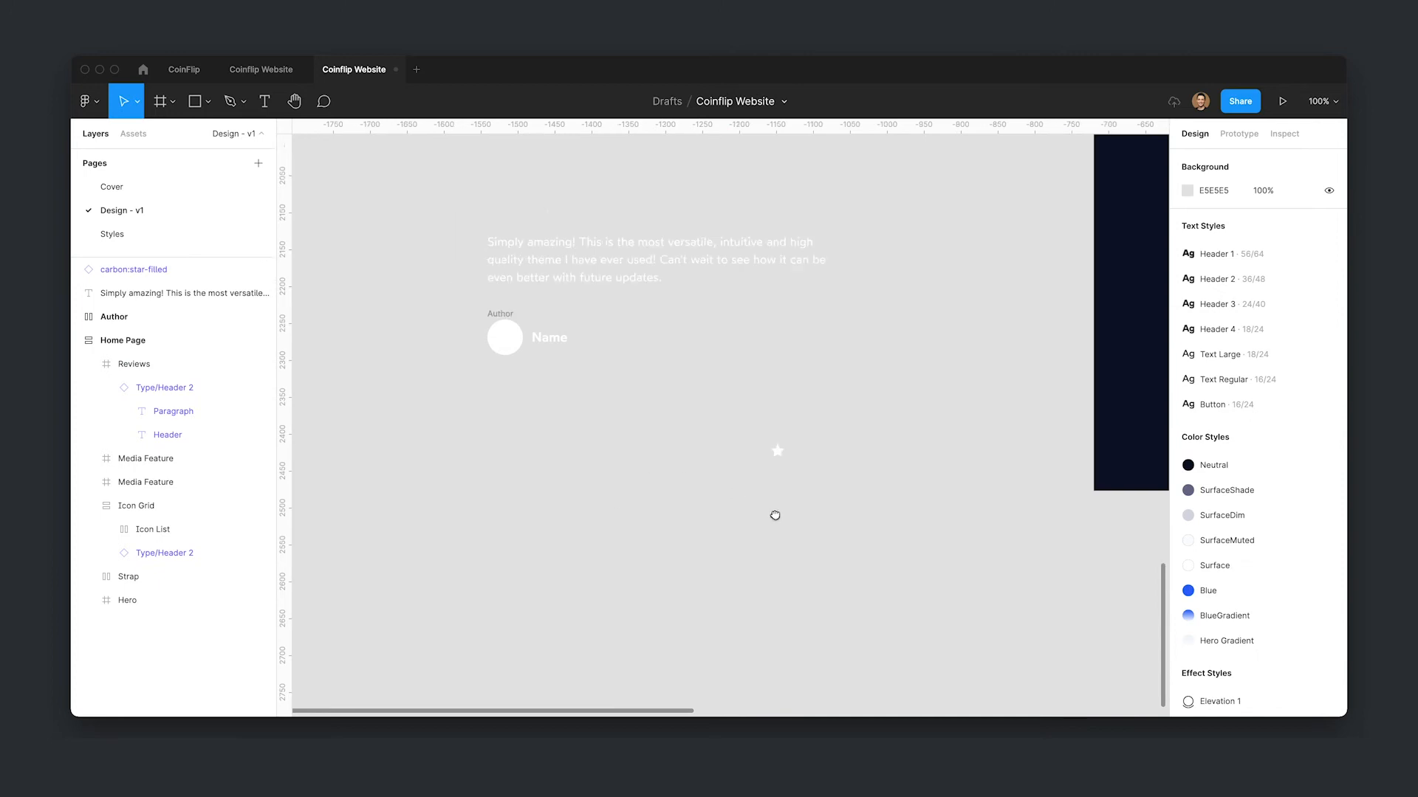
pyautogui.moveTo(897, 508); pyautogui.dragTo(612, 257)
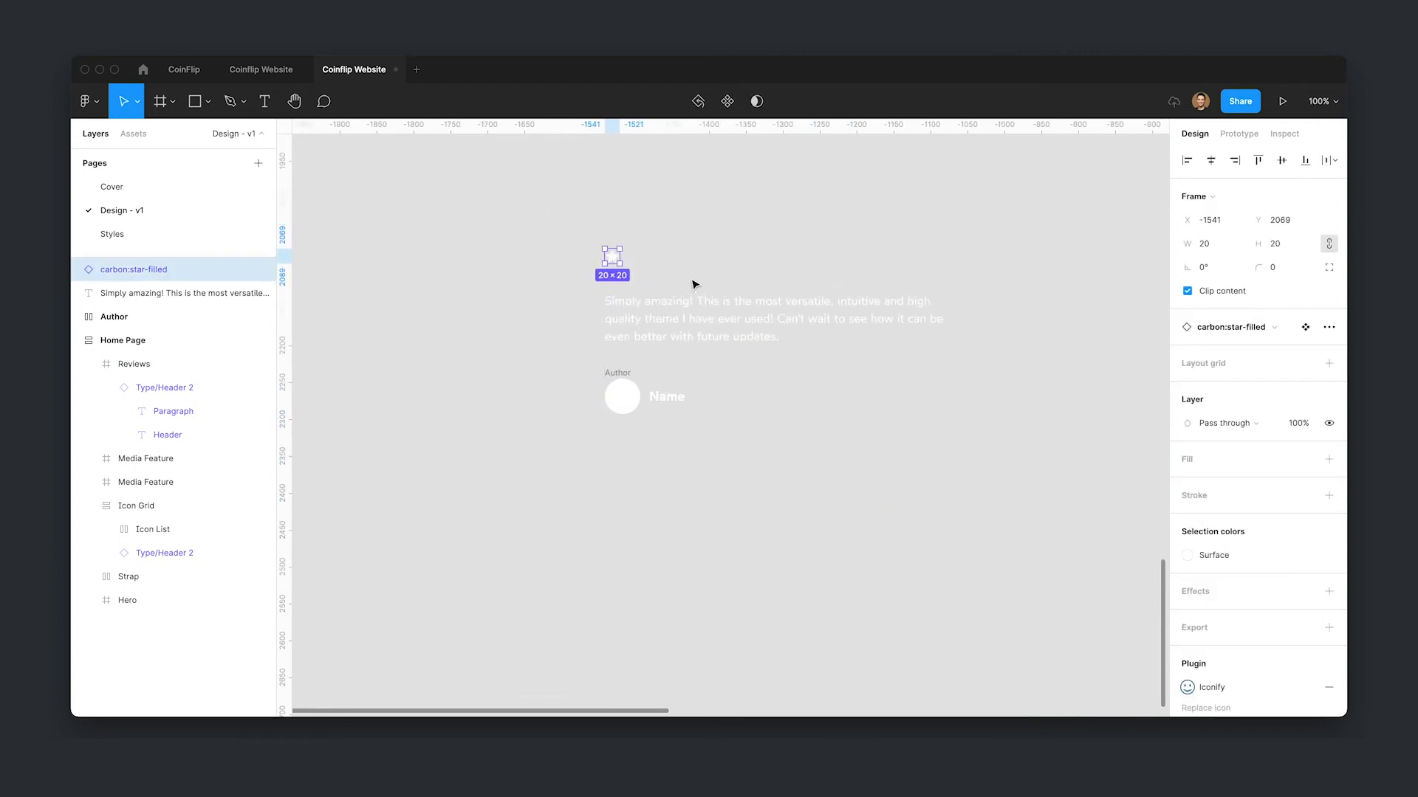
# - Select the star, review text and author and move them into the Reviews section below the heading
pyautogui.scroll(5, 696, 266)
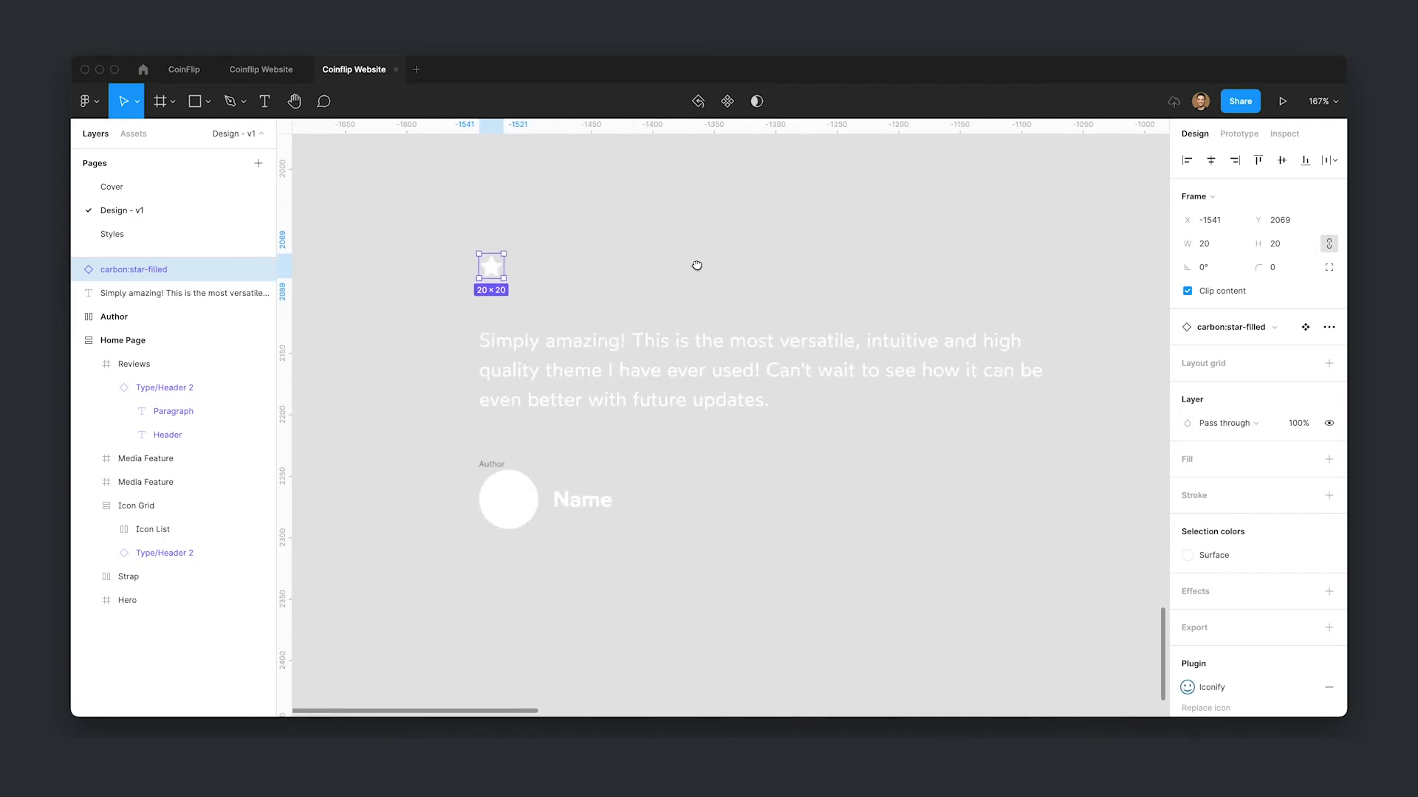
pyautogui.click(703, 319)
pyautogui.moveTo(384, 226); pyautogui.dragTo(1048, 622)
pyautogui.scroll(-5, 845, 468)
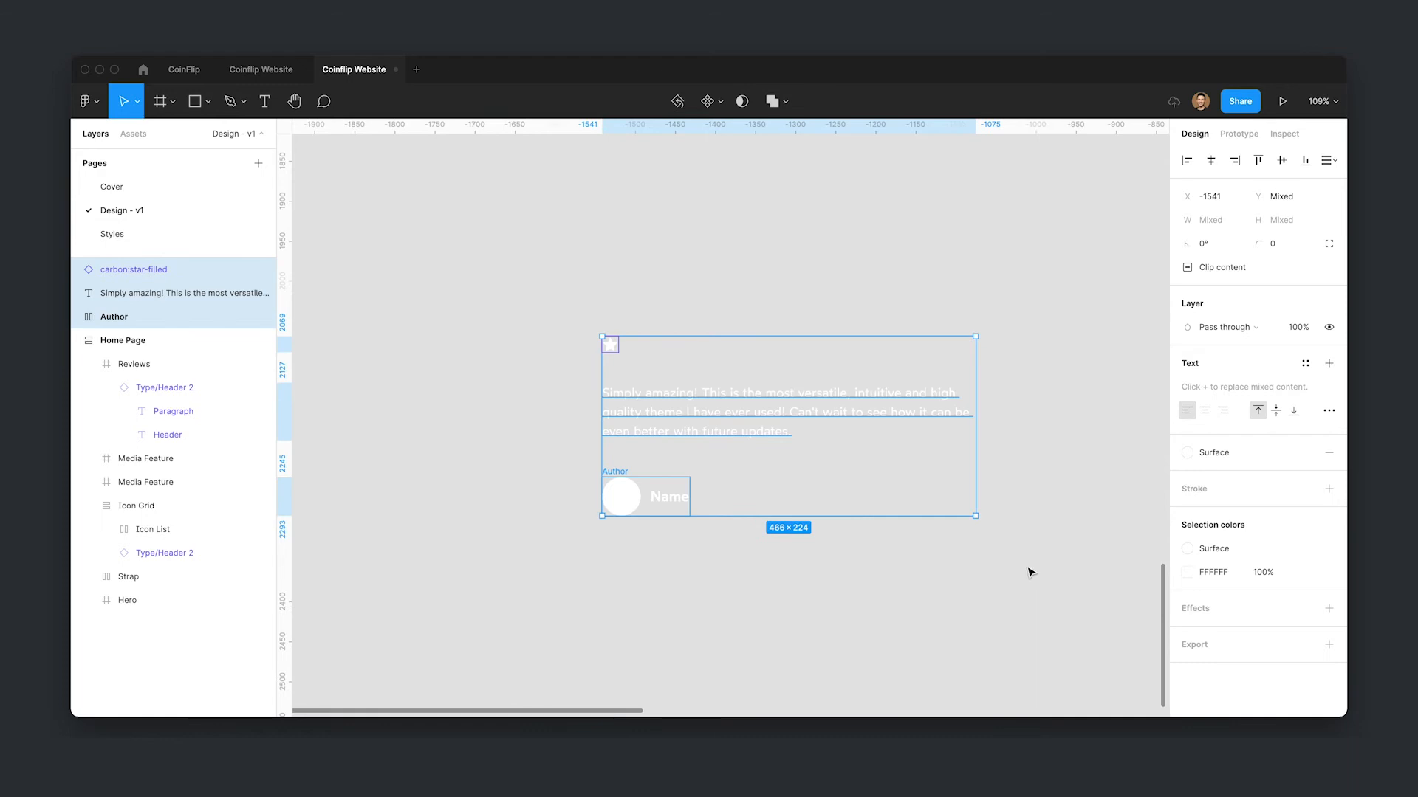
pyautogui.moveTo(985, 542); pyautogui.dragTo(775, 452)
pyautogui.scroll(-5, 738, 452)
pyautogui.moveTo(668, 378); pyautogui.dragTo(1094, 393)
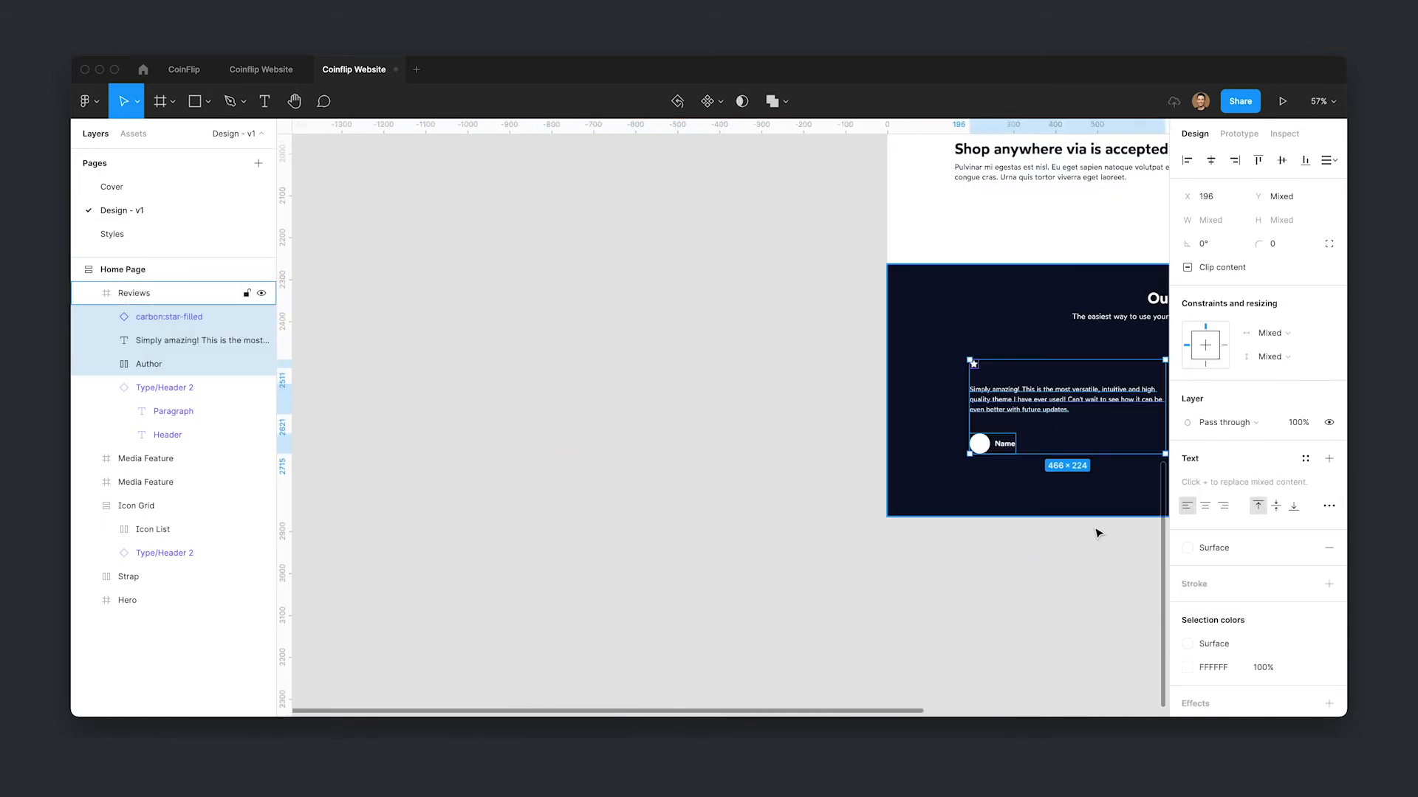
pyautogui.moveTo(1098, 533); pyautogui.dragTo(704, 519)
pyautogui.scroll(5, 665, 428)
pyautogui.moveTo(952, 426); pyautogui.dragTo(815, 463)
pyautogui.moveTo(590, 564); pyautogui.dragTo(655, 573)
pyautogui.scroll(3, 496, 462)
pyautogui.click(793, 540)
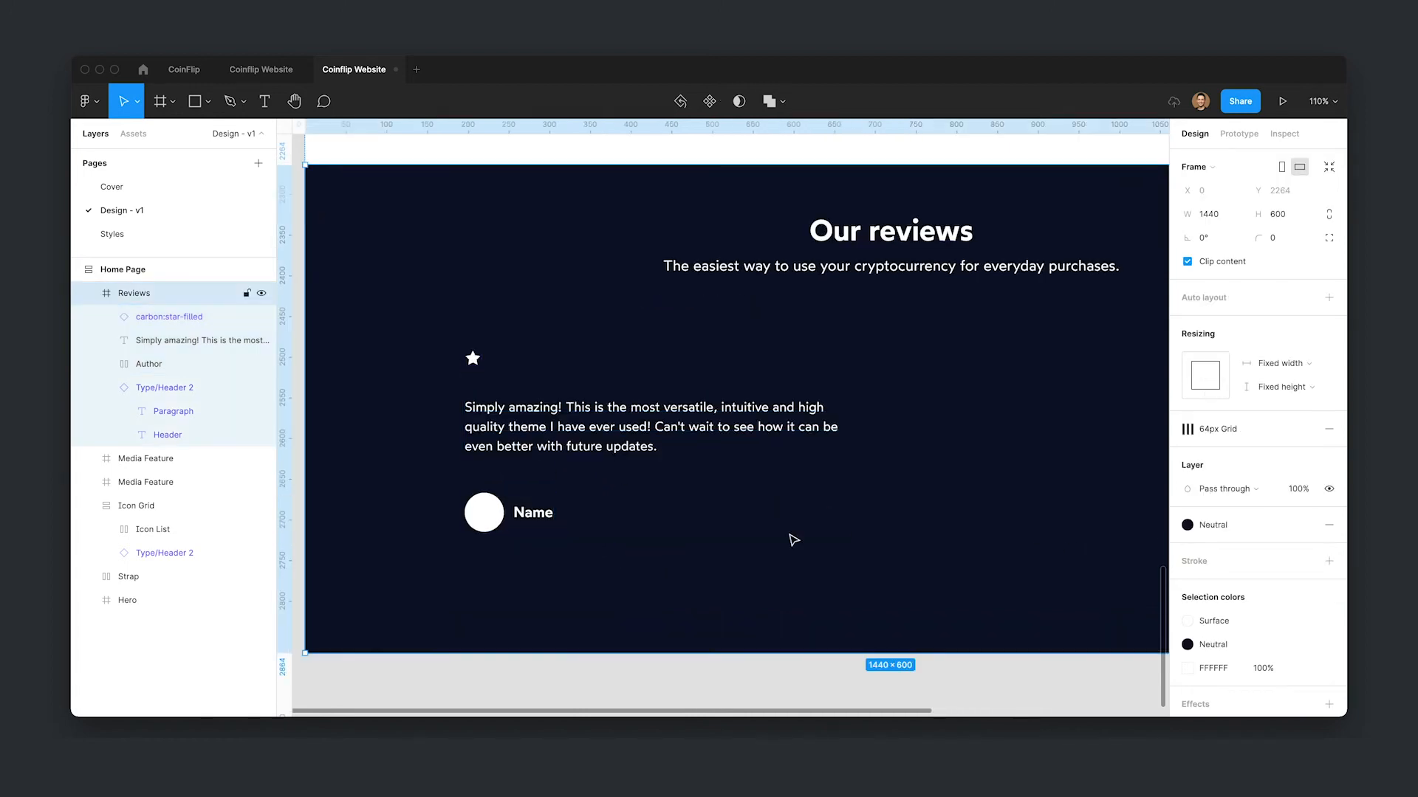
# - Duplicate the star four times into a row of five stars
pyautogui.click(472, 359)
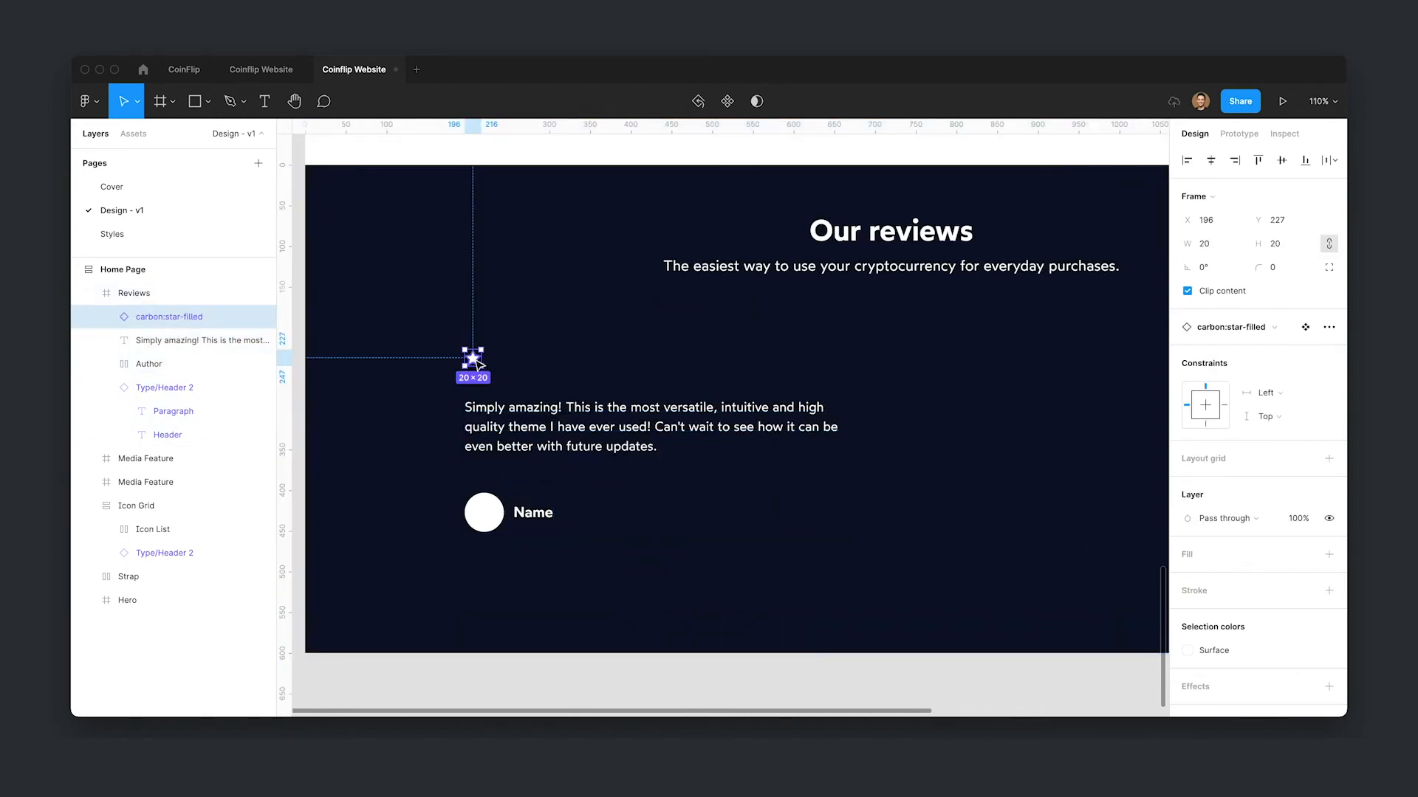
pyautogui.press('super+d')
pyautogui.moveTo(473, 359); pyautogui.dragTo(493, 361)
pyautogui.press('super+d')
pyautogui.press('super+d')
pyautogui.press('super+d')
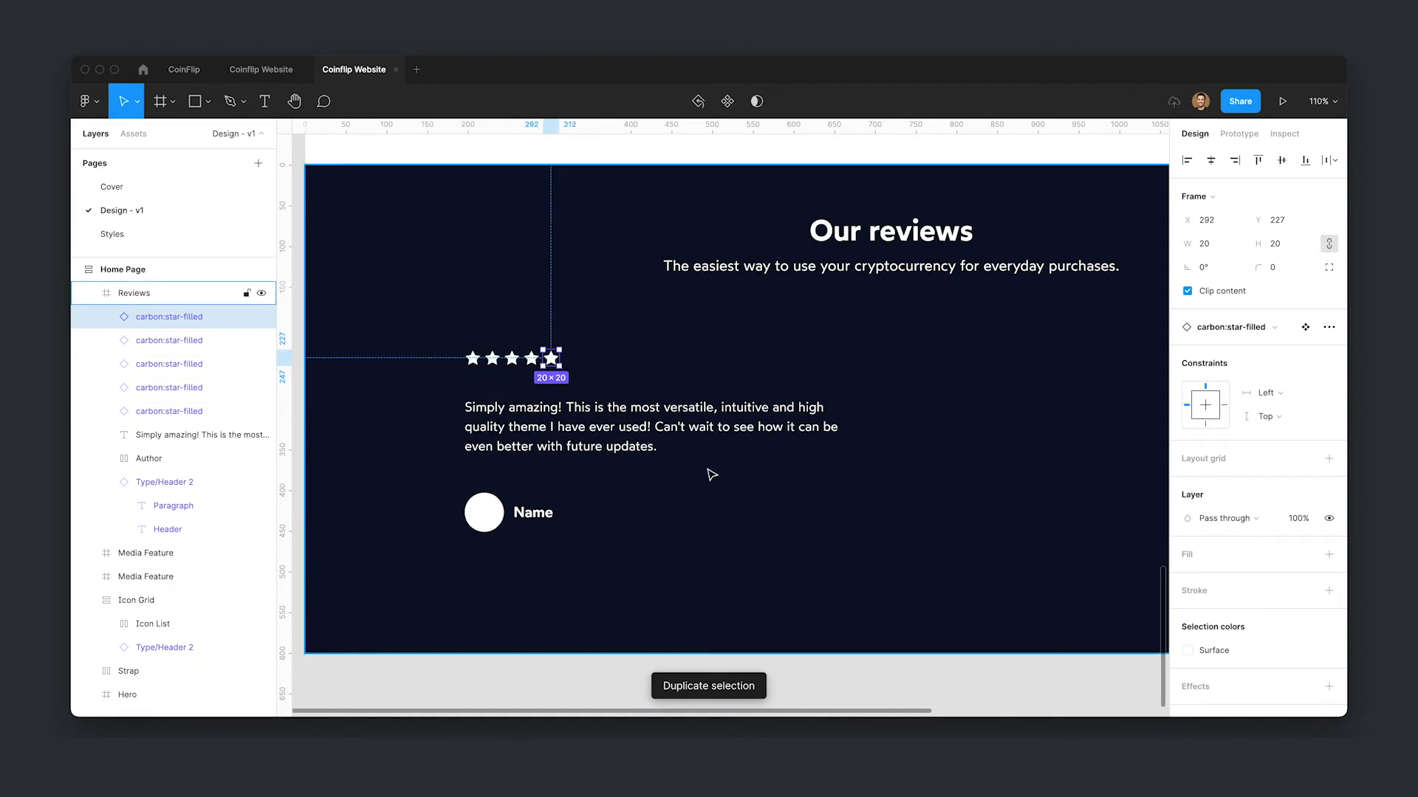
# - Wrap the five stars in a horizontal auto layout frame with spacing of 4
pyautogui.moveTo(452, 338); pyautogui.dragTo(564, 375)
pyautogui.doubleClick(492, 358)
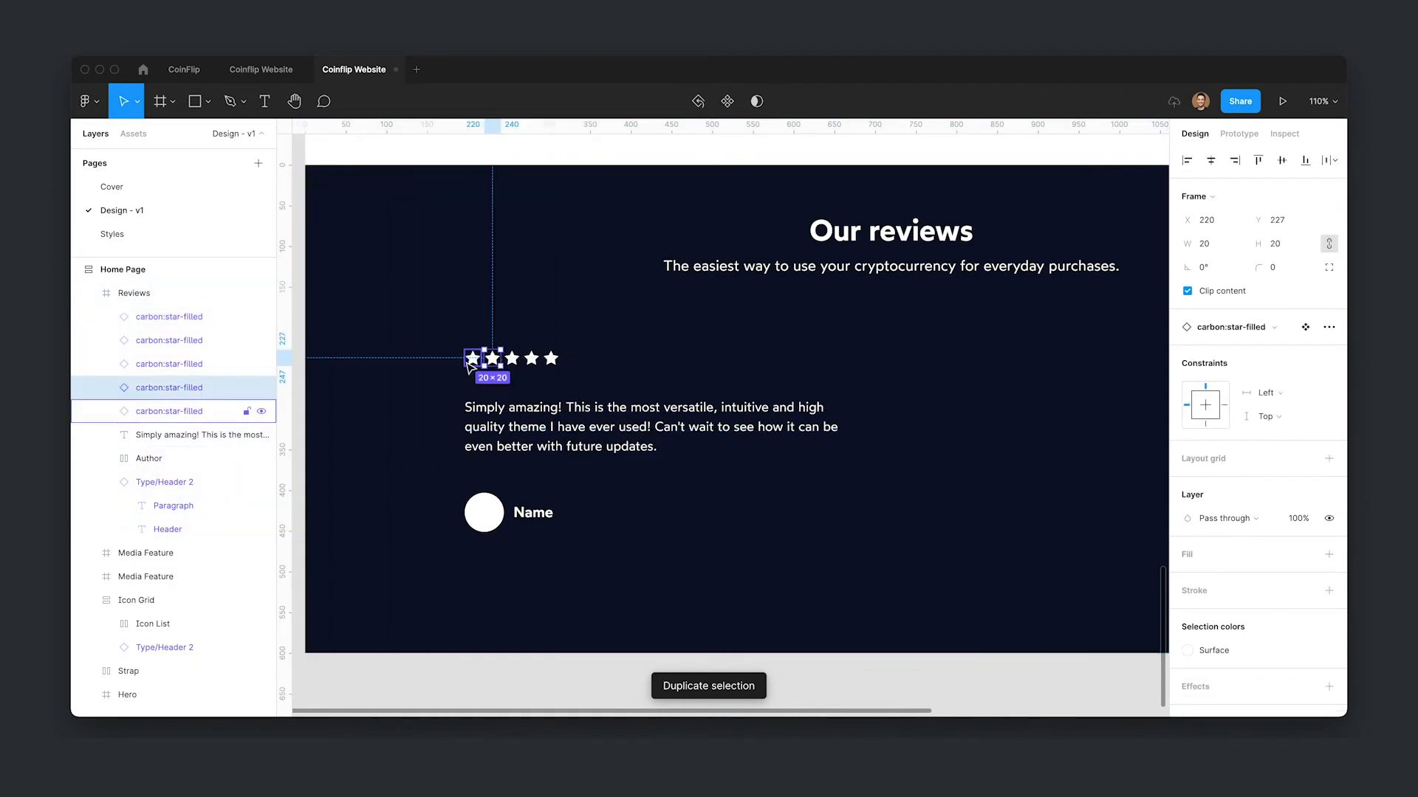
pyautogui.keyDown('shift'); pyautogui.click(472, 361); pyautogui.keyUp('shift')
pyautogui.click(205, 411)
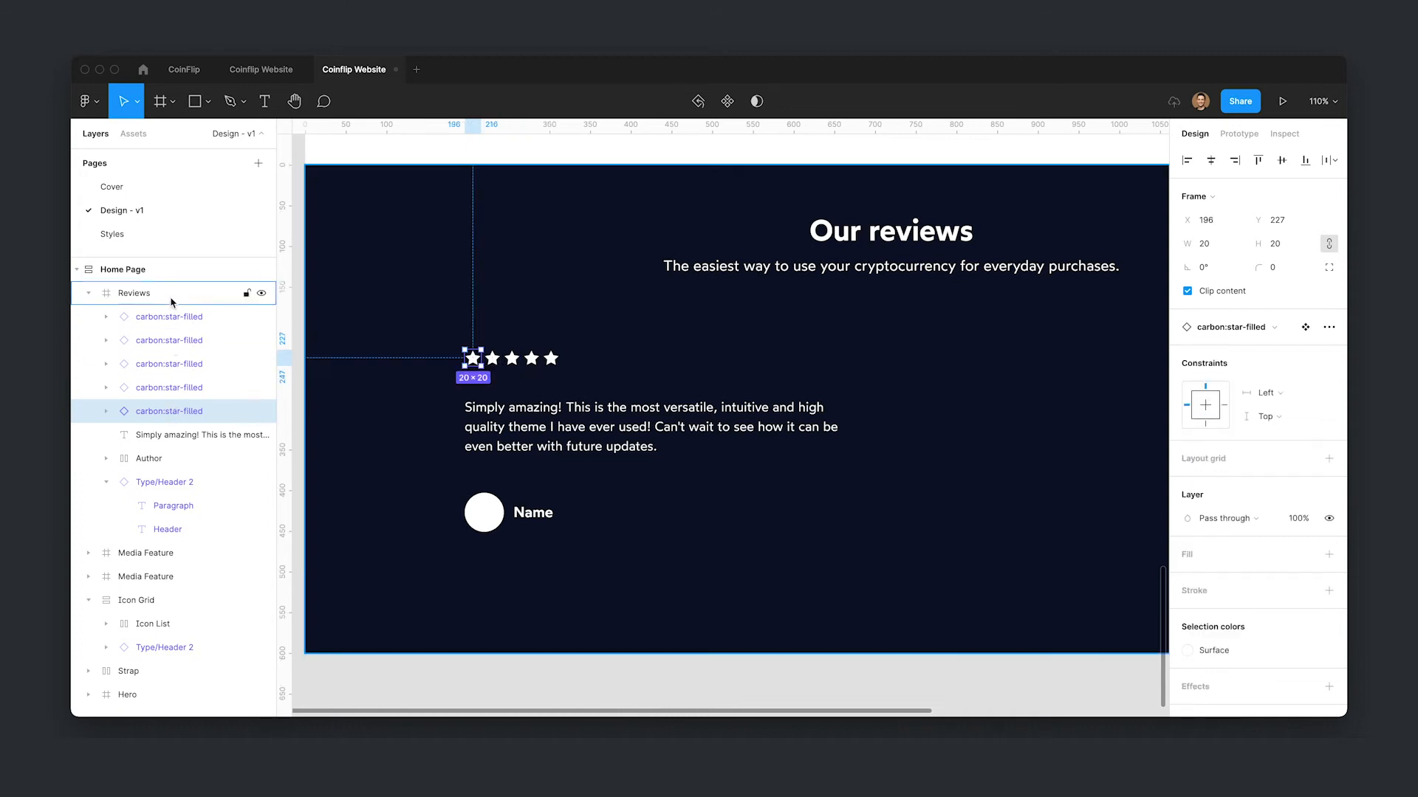
pyautogui.keyDown('shift'); pyautogui.click(175, 315); pyautogui.keyUp('shift')
pyautogui.hotkey('shift', 'a')
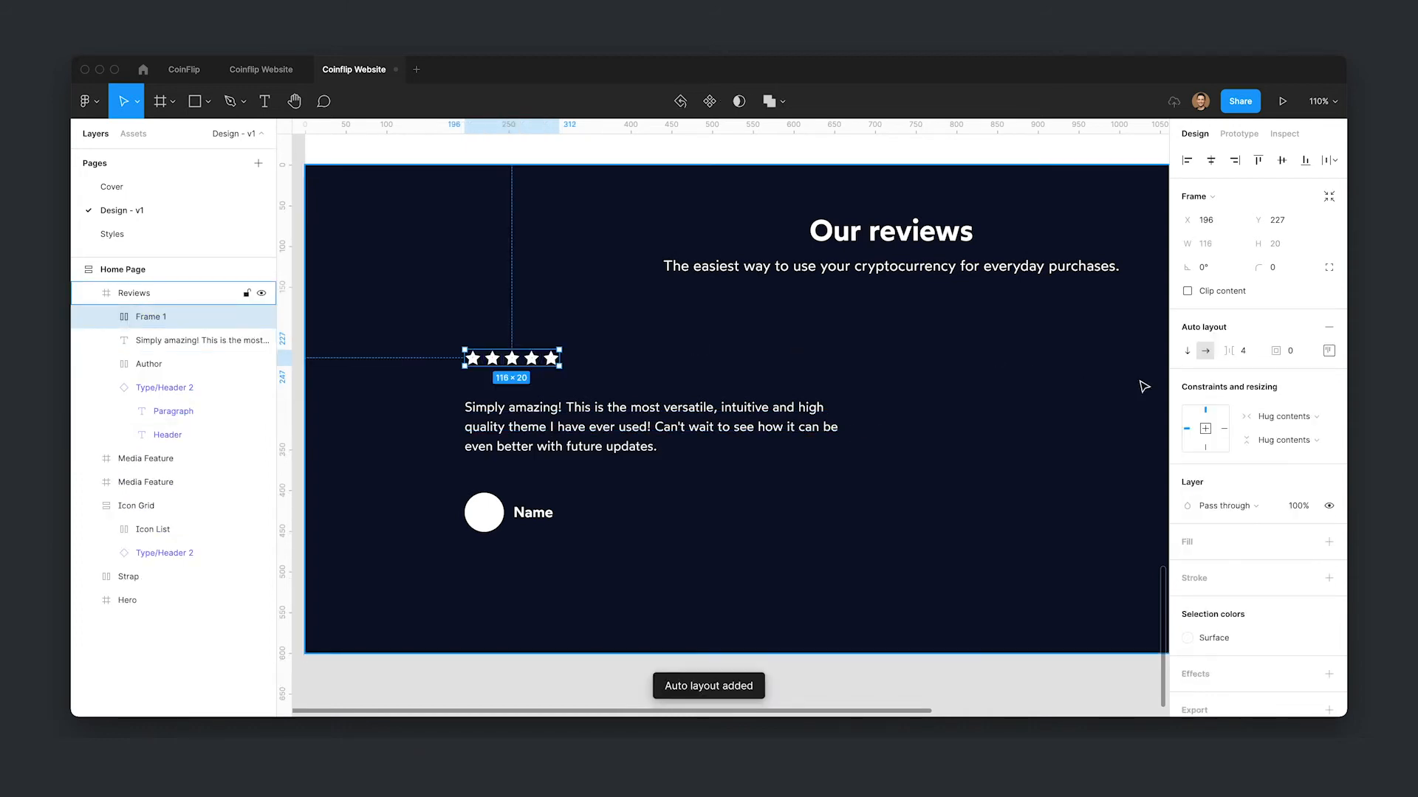
pyautogui.click(1248, 352)
pyautogui.write('8')
pyautogui.press('Return')
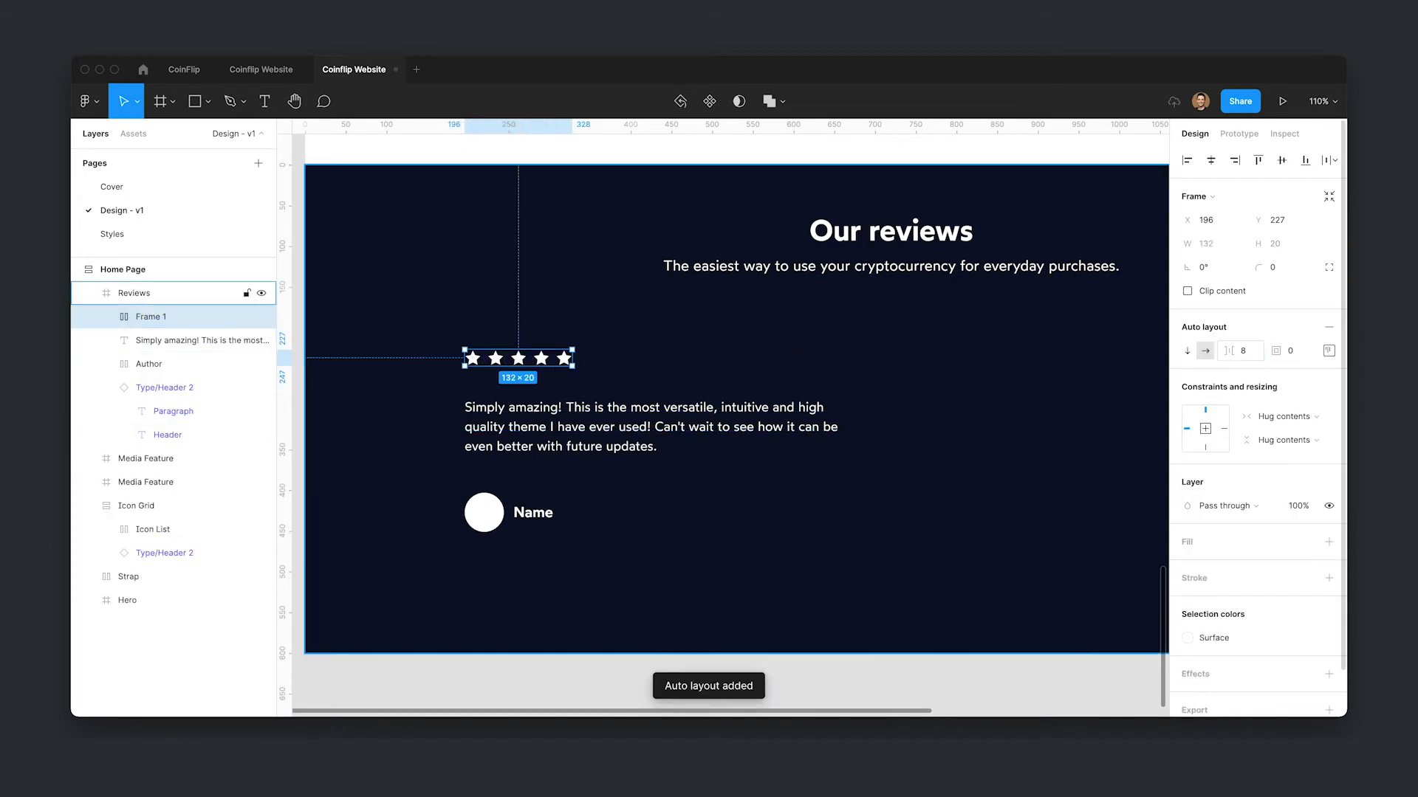
pyautogui.write('4')
pyautogui.press('Return')
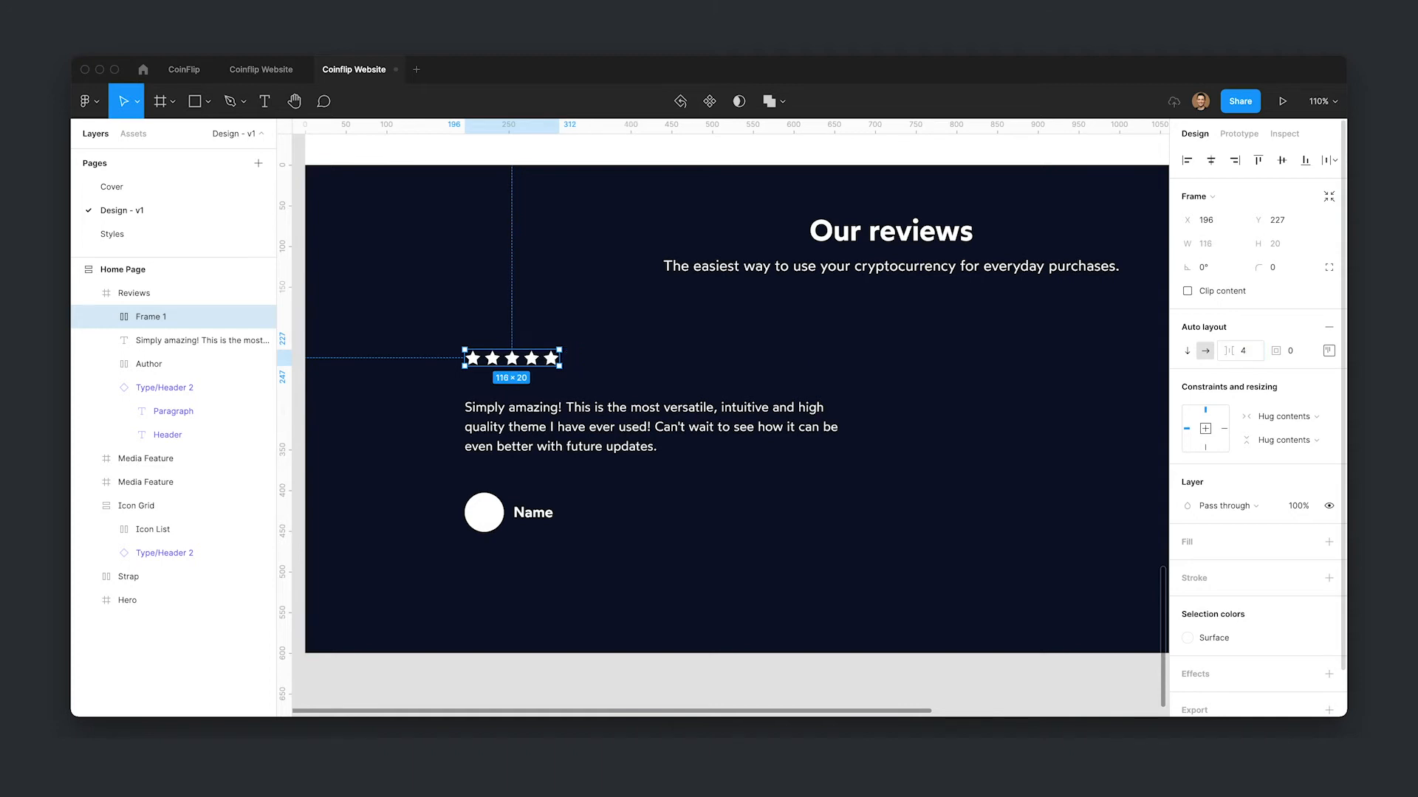
# - Rename the star auto layout frame to Stars
pyautogui.click(581, 447)
pyautogui.click(504, 367)
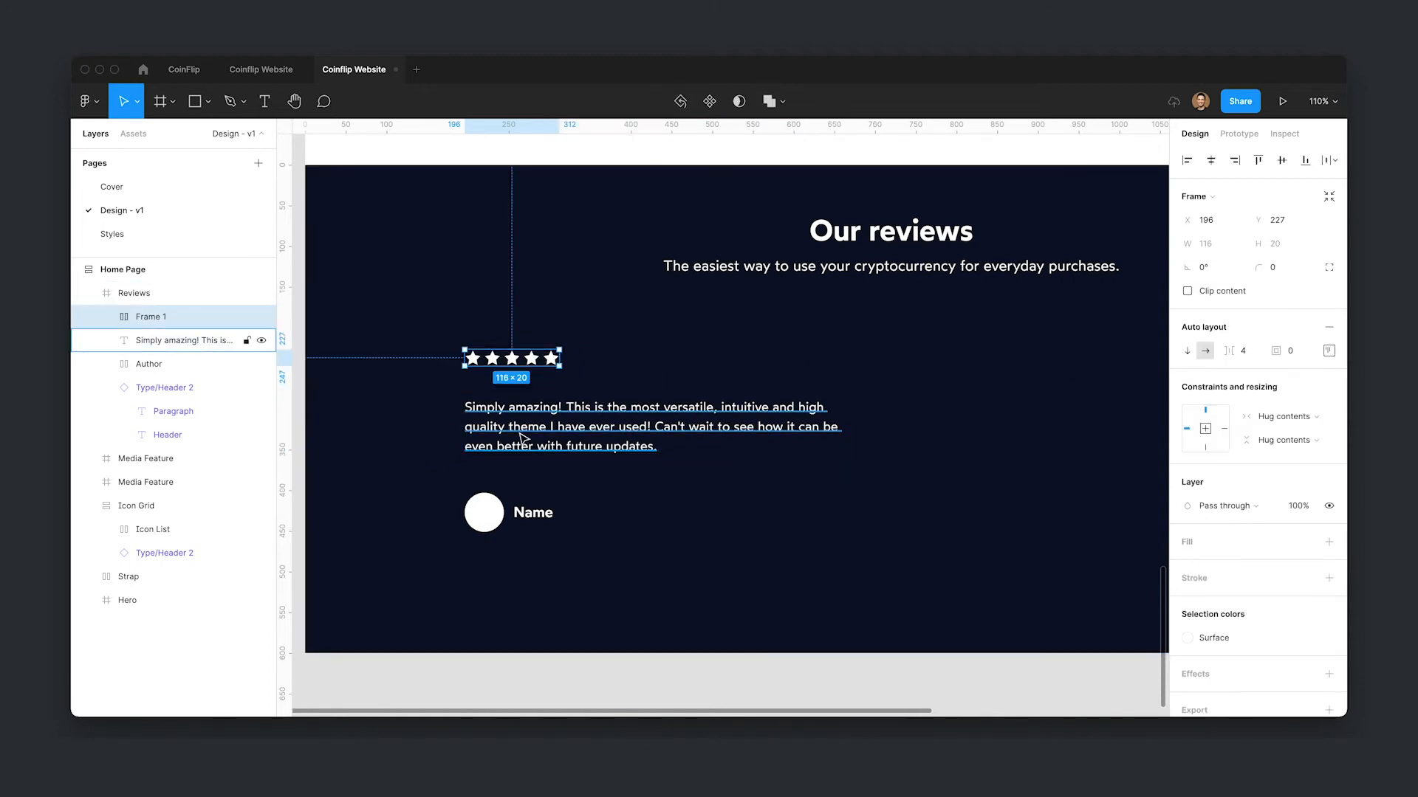
pyautogui.press('super+r')
pyautogui.write('Sta')
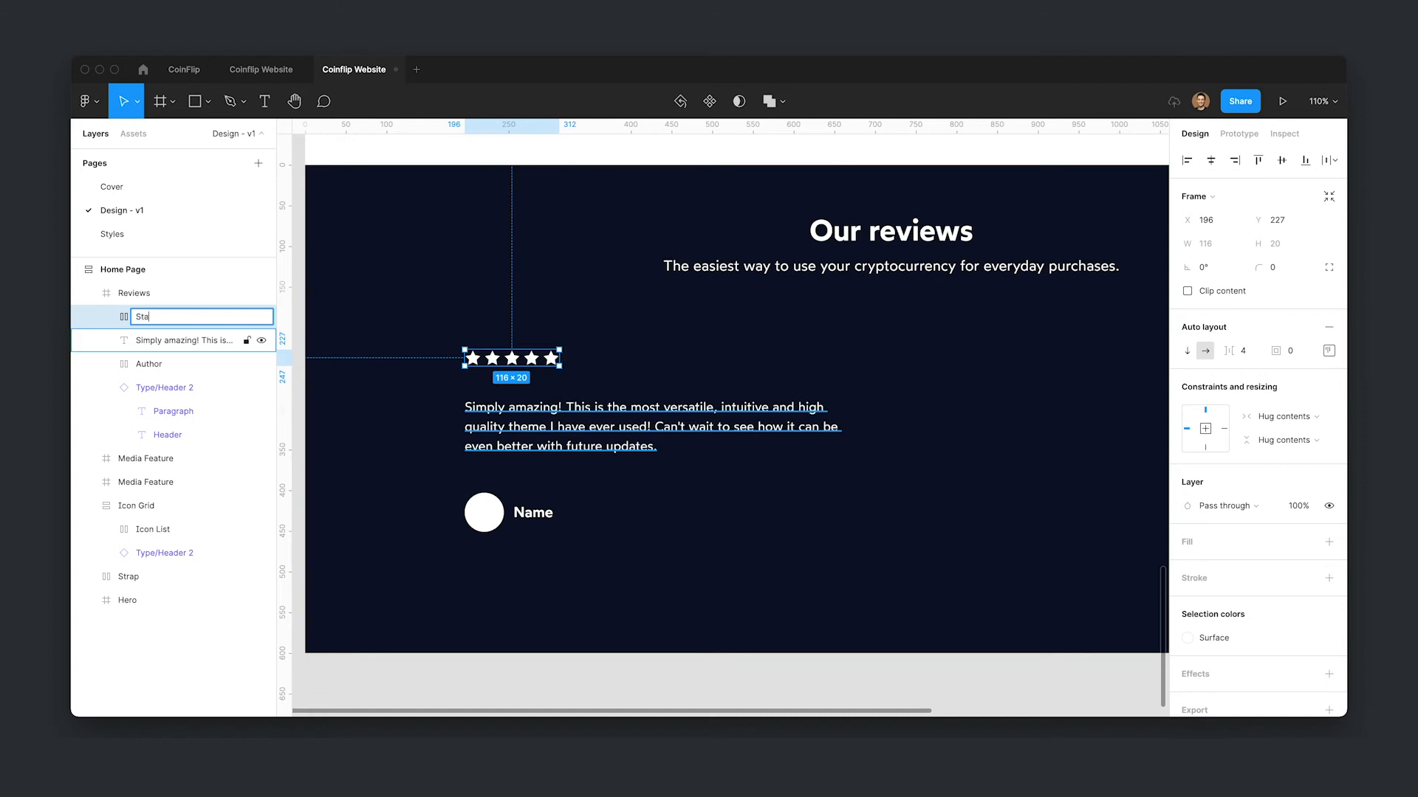
pyautogui.write('rs')
pyautogui.press('Return')
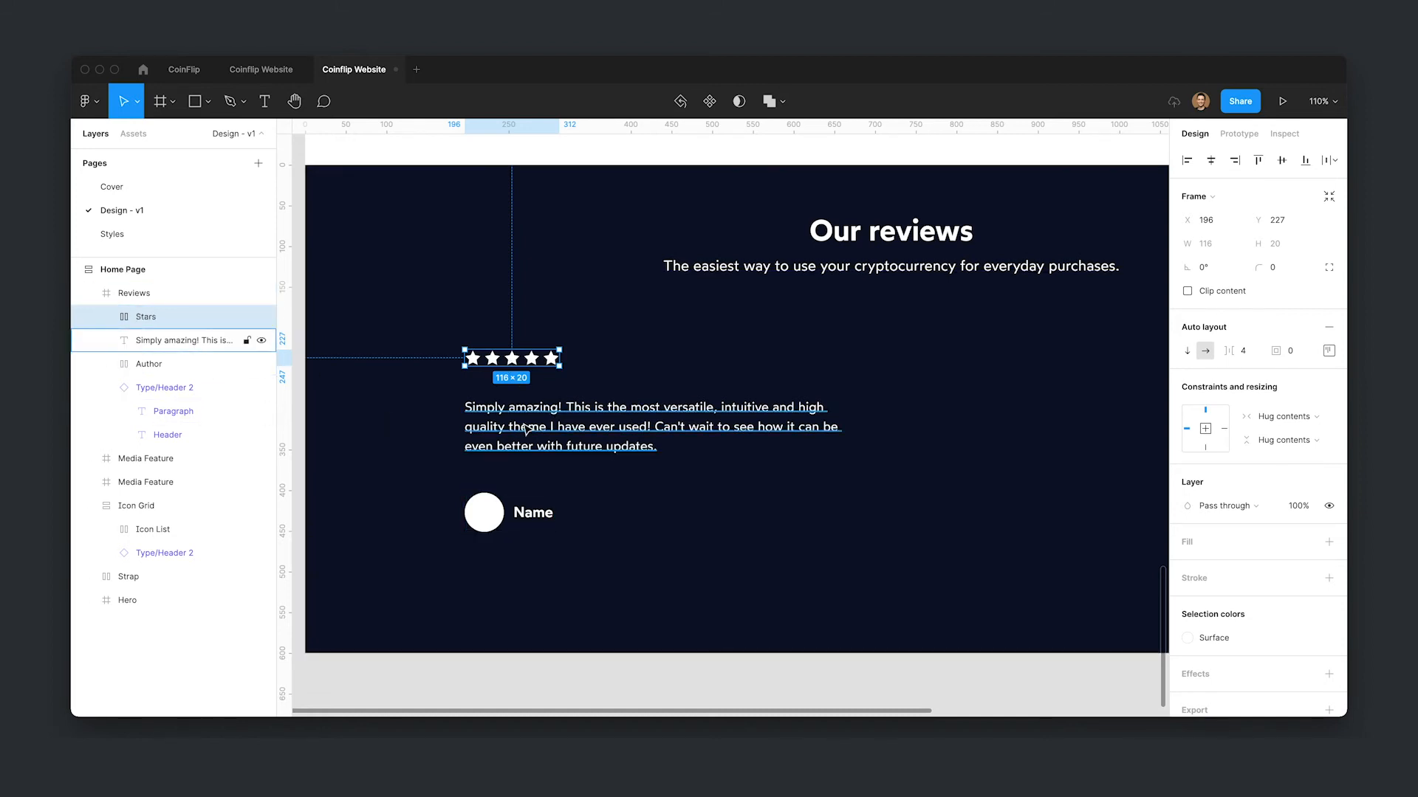
# - Wrap the stars, review text and author in a vertical auto layout frame
pyautogui.click(506, 525)
pyautogui.keyDown('shift'); pyautogui.click(532, 417); pyautogui.keyUp('shift')
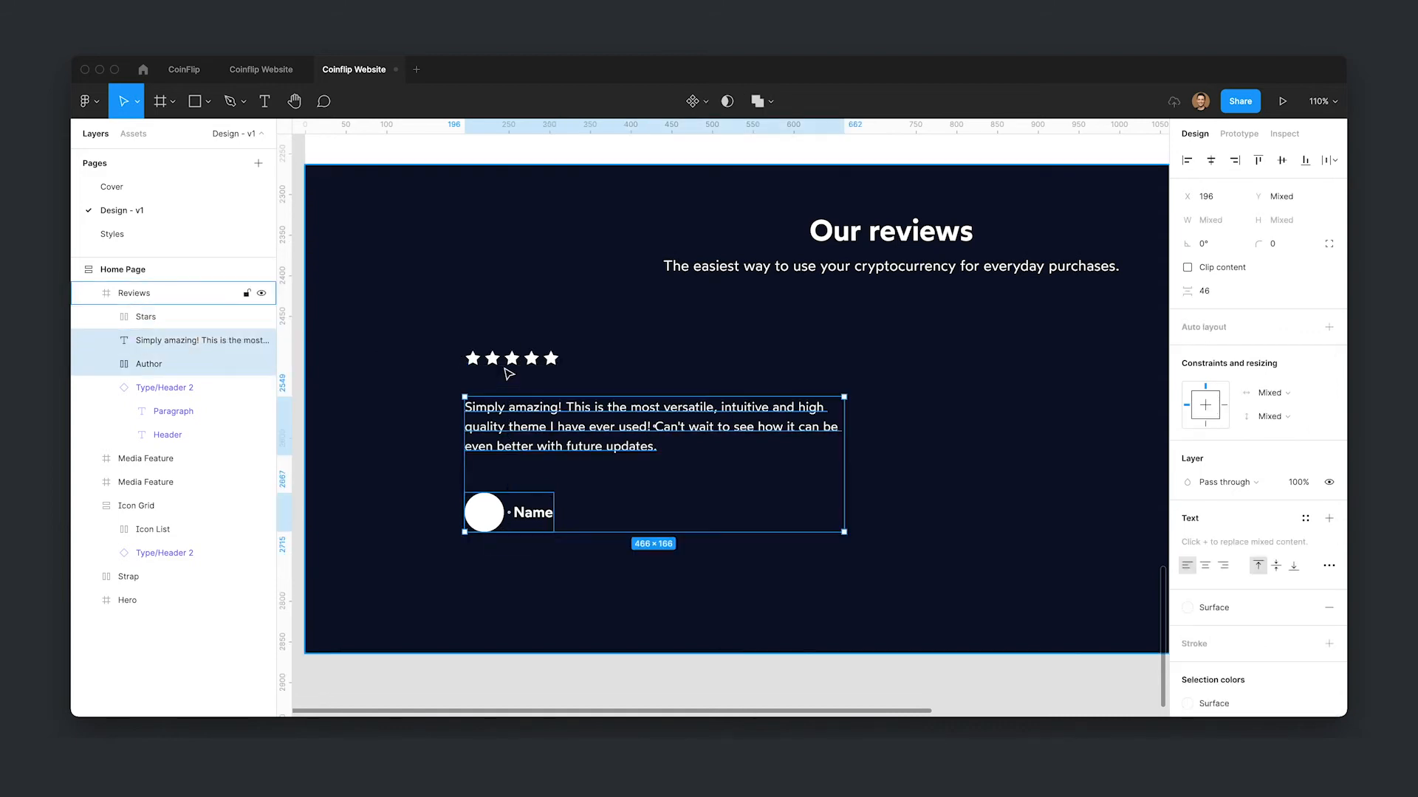
pyautogui.keyDown('shift'); pyautogui.click(511, 359); pyautogui.keyUp('shift')
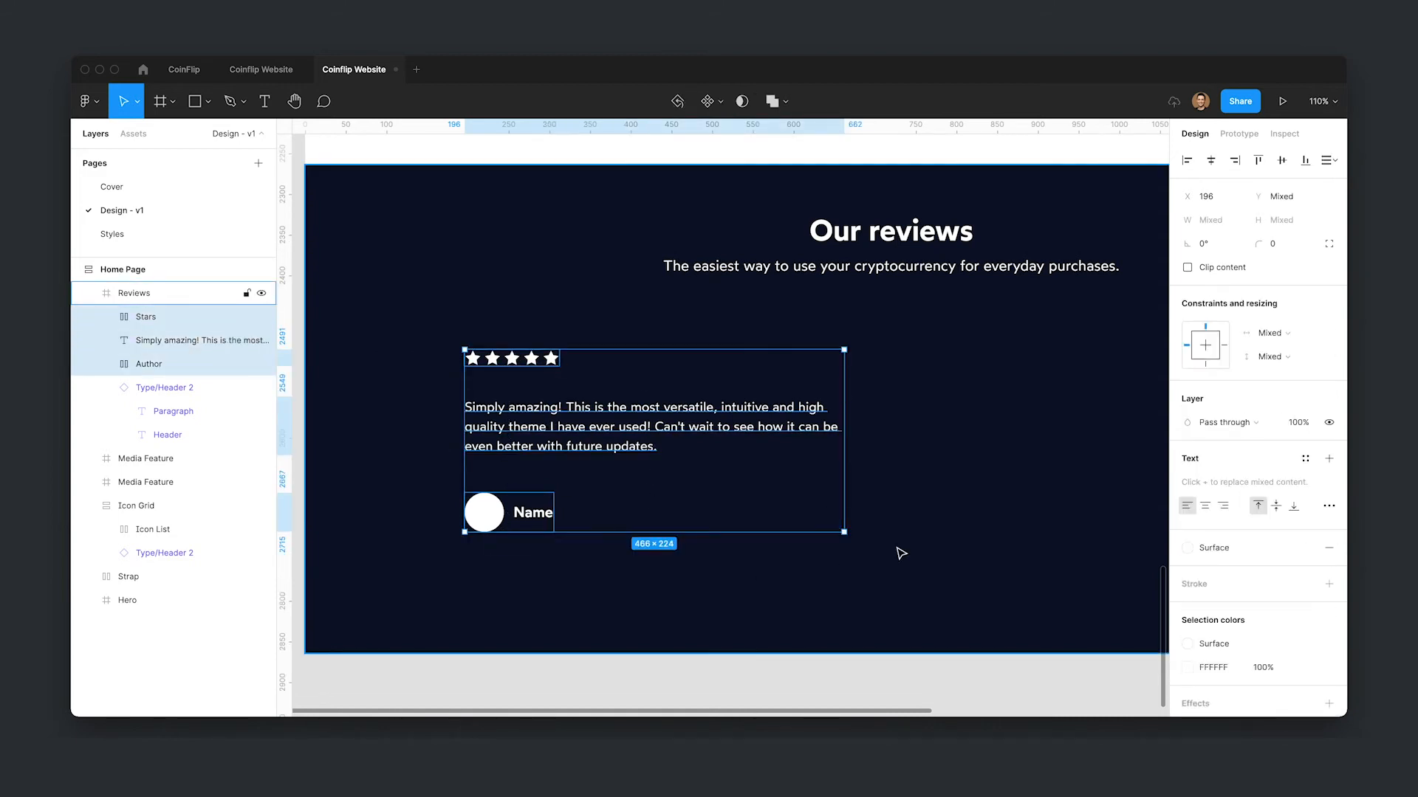
pyautogui.hotkey('shift', 'a')
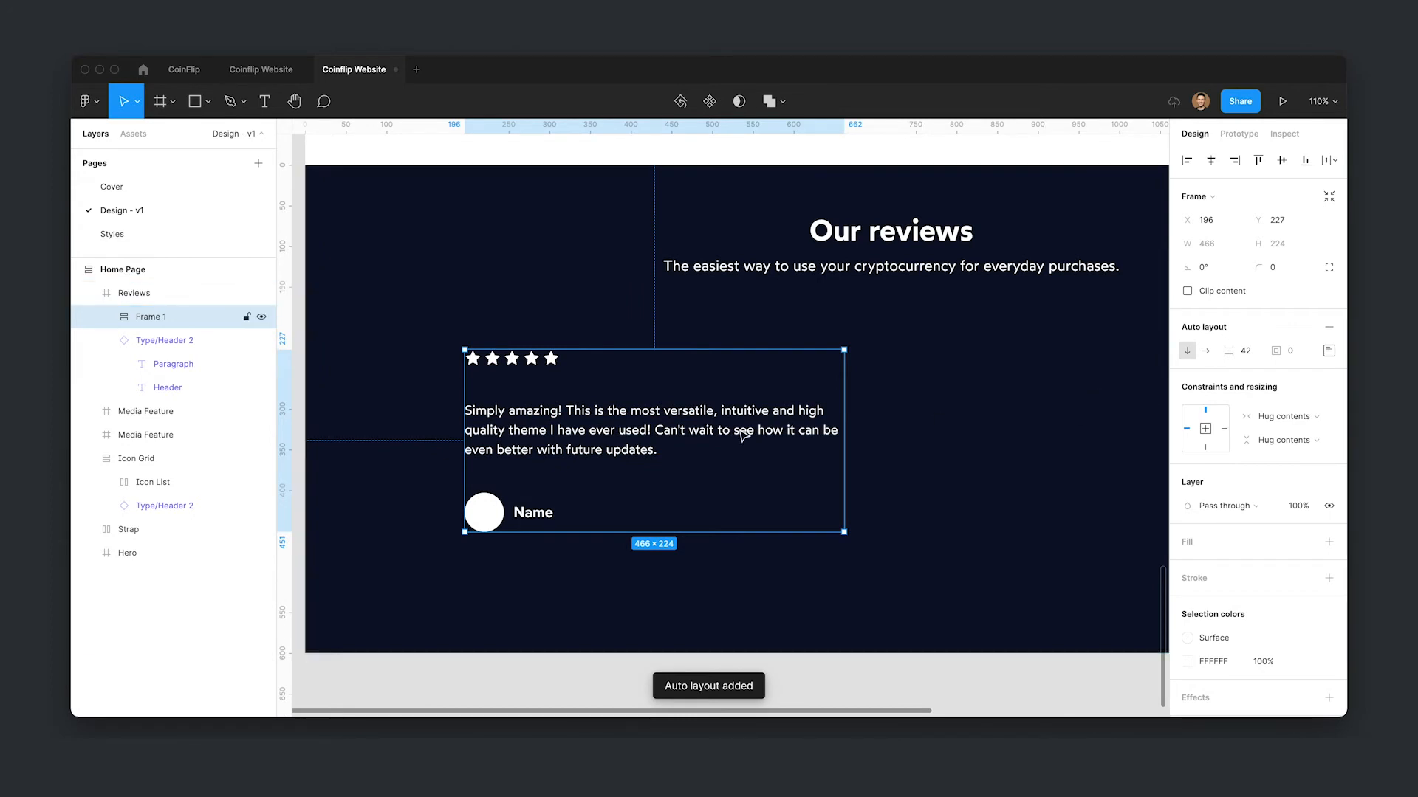
# - Set the review text and author to fill the container width
pyautogui.press('Return')
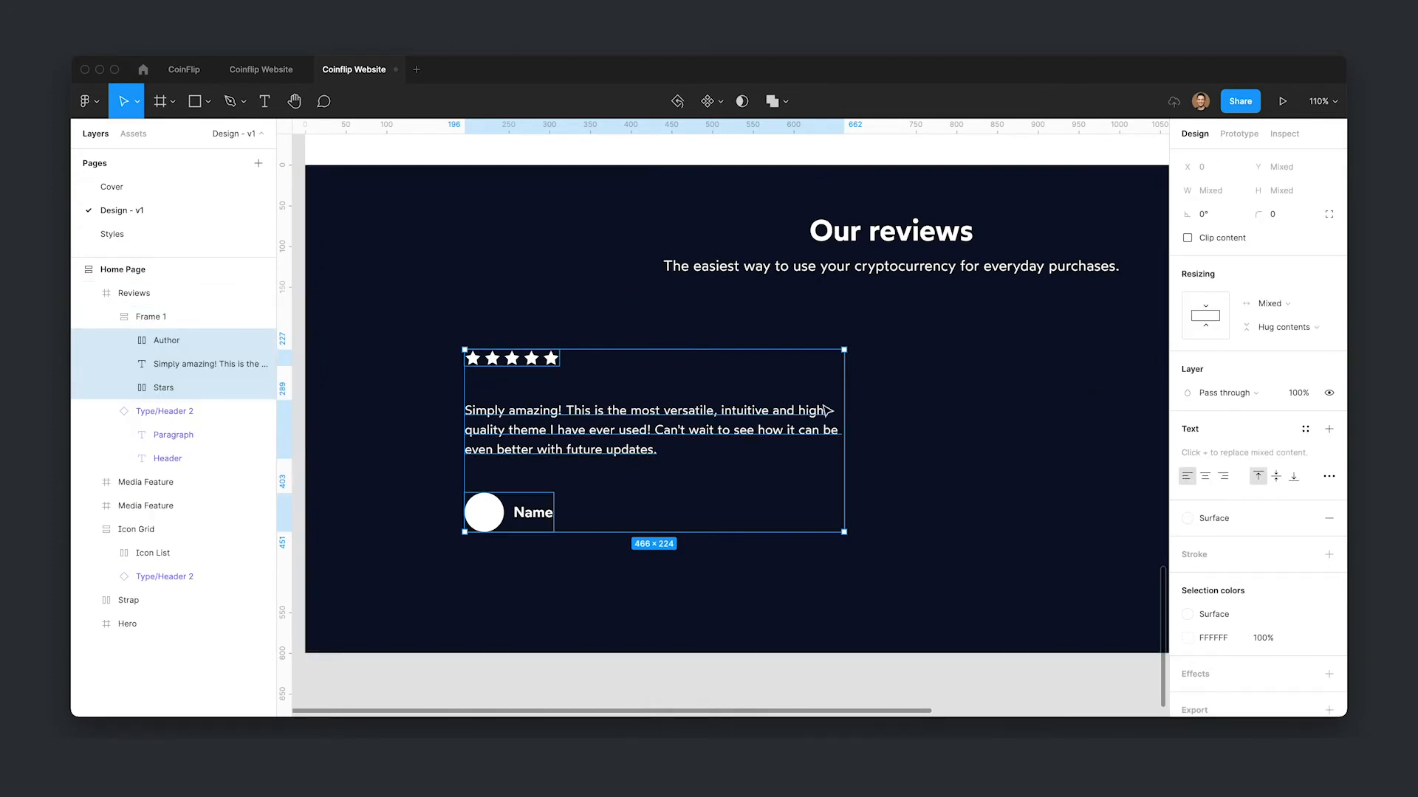
pyautogui.click(607, 430)
pyautogui.keyDown('shift'); pyautogui.click(516, 511); pyautogui.keyUp('shift')
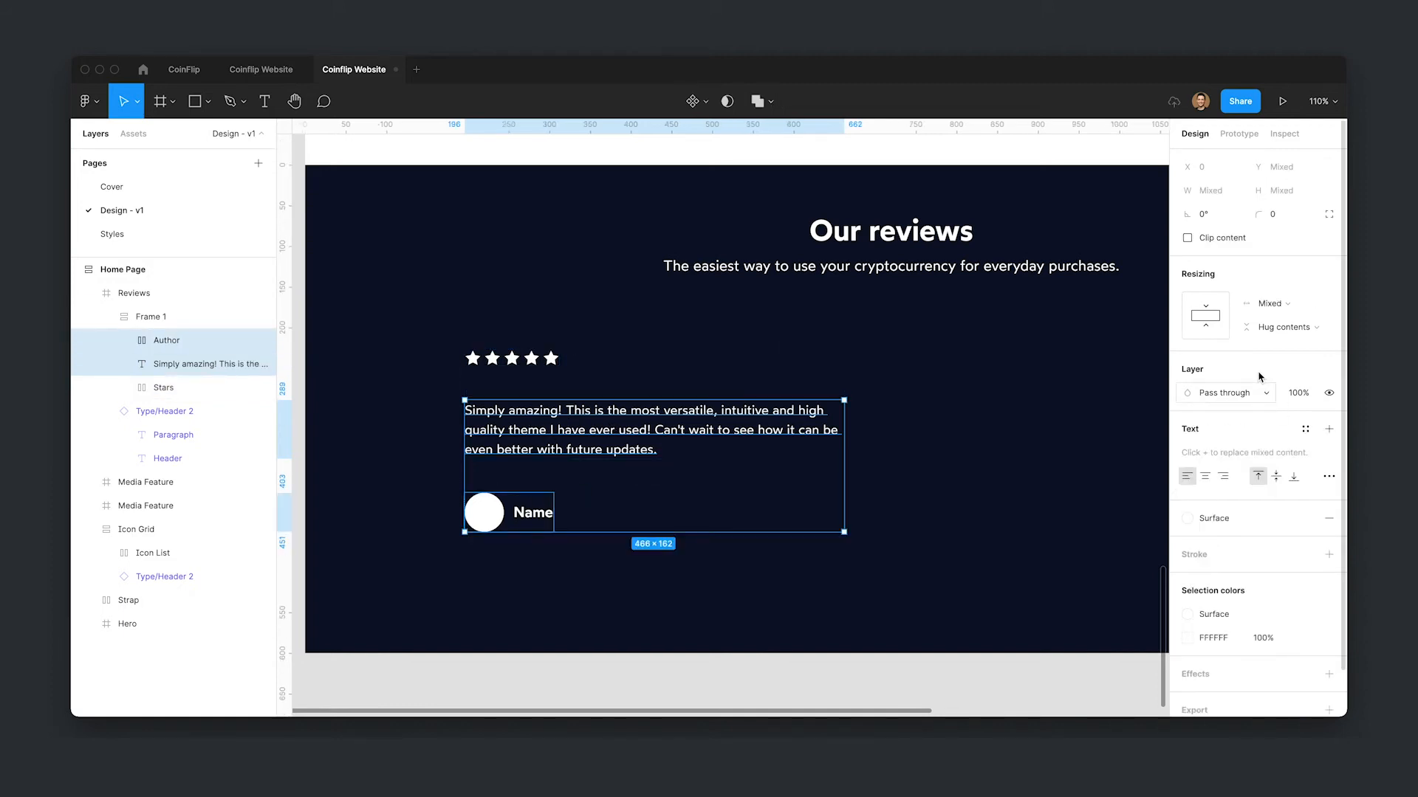
pyautogui.click(1269, 303)
pyautogui.click(1285, 369)
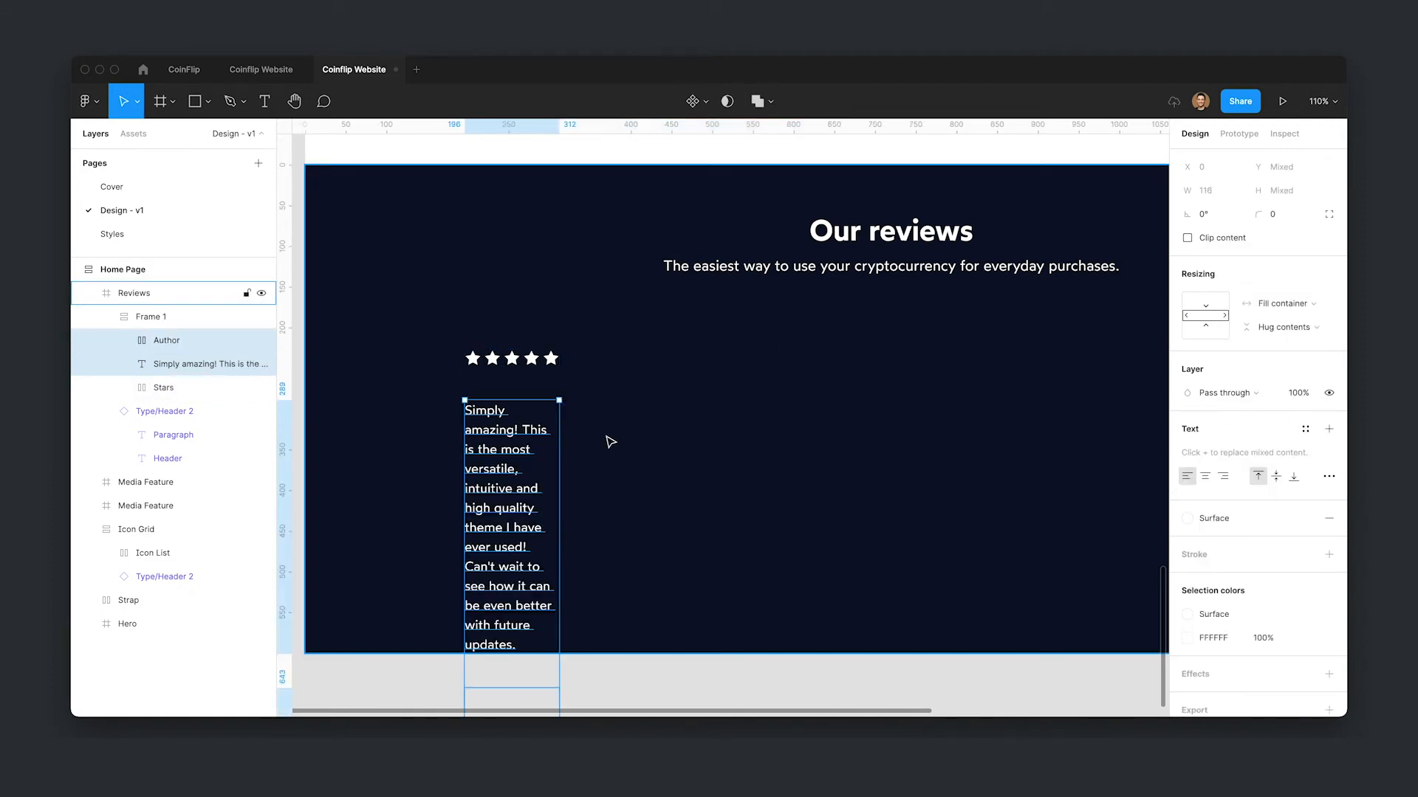
# - Widen the review card to 352 so it spans the layout grid columns
pyautogui.click(553, 360)
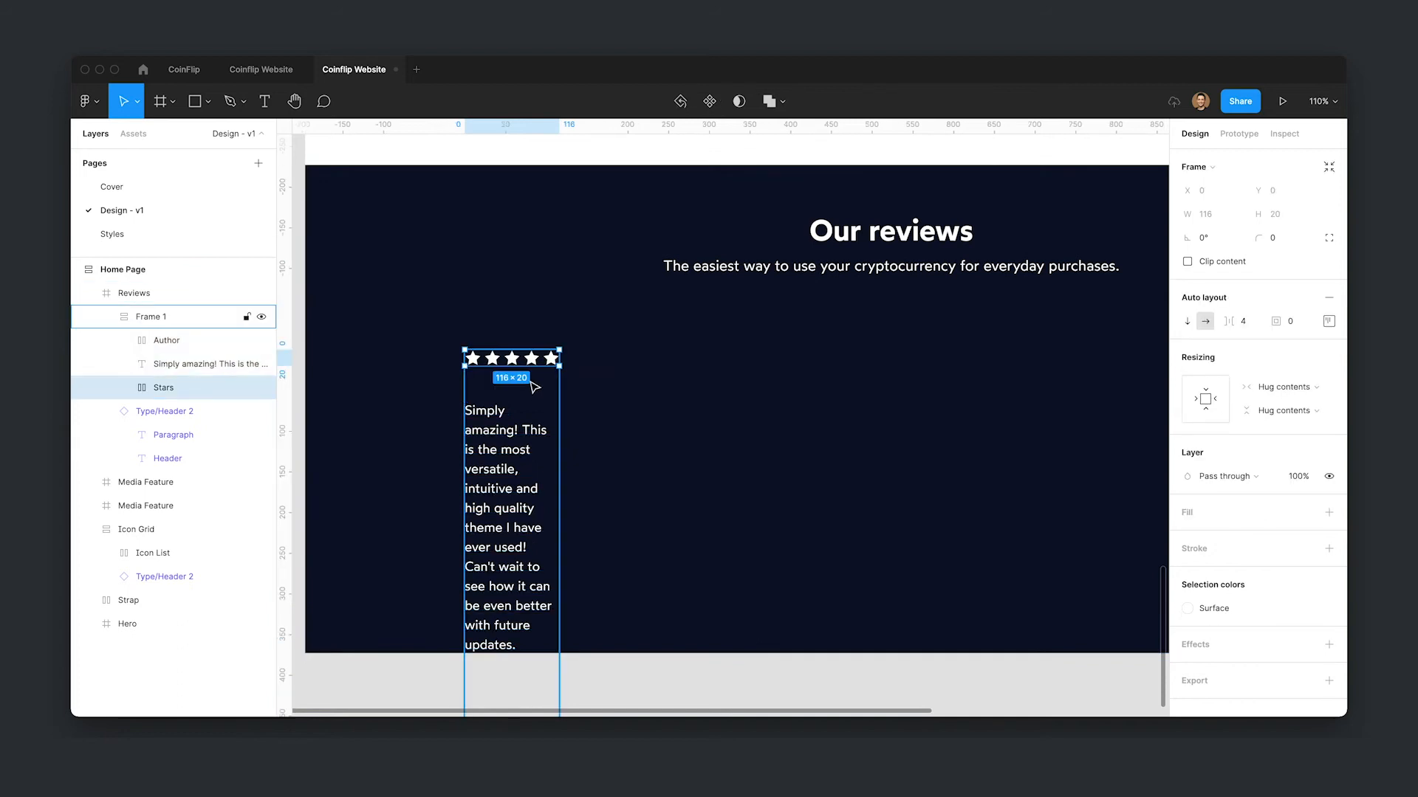
pyautogui.click(535, 387)
pyautogui.moveTo(559, 394); pyautogui.dragTo(720, 395)
pyautogui.hotkey('ctrl', 'g')
pyautogui.moveTo(588, 426); pyautogui.dragTo(559, 421)
pyautogui.moveTo(688, 396); pyautogui.dragTo(715, 392)
# - Set the review card's spacing between items to 24
pyautogui.click(207, 364)
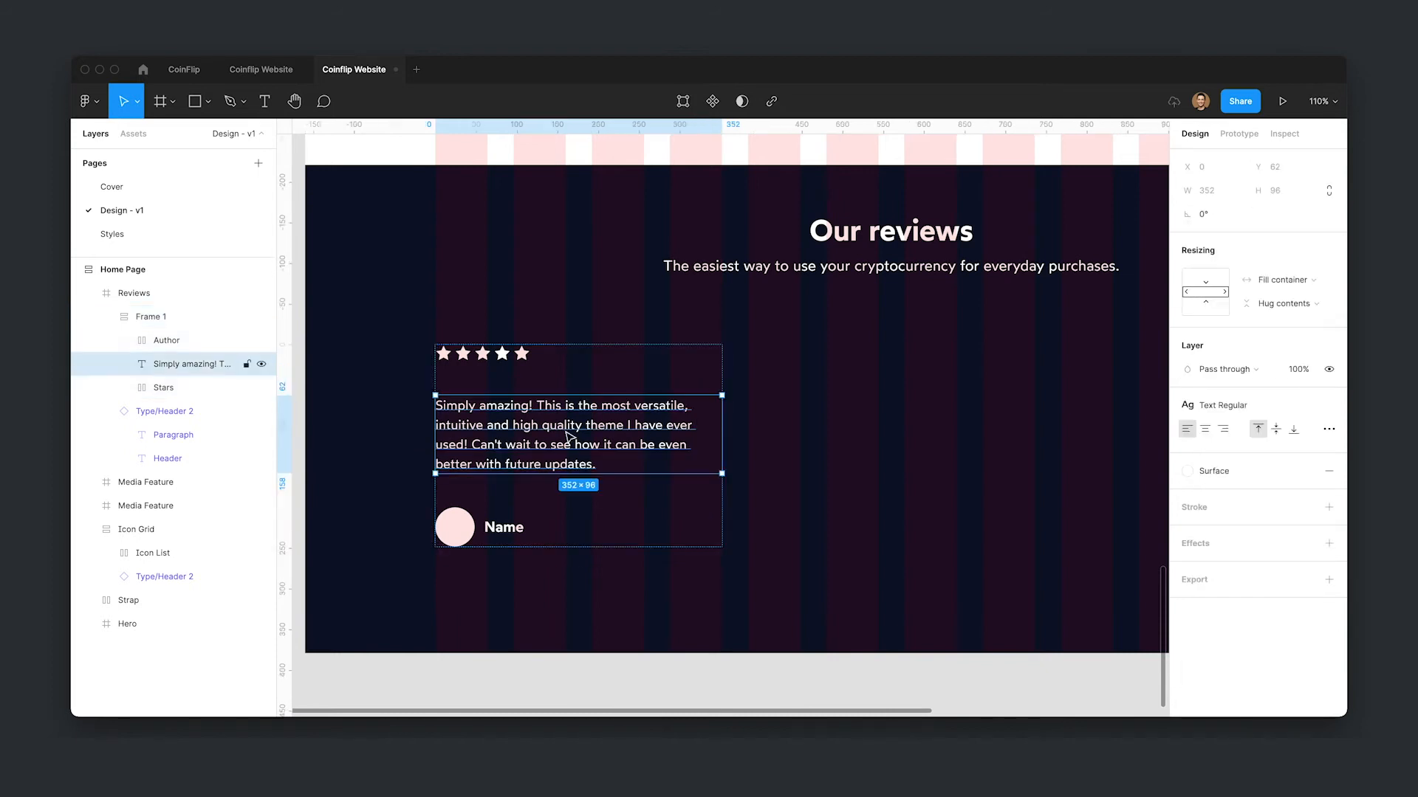
pyautogui.click(908, 427)
pyautogui.click(552, 410)
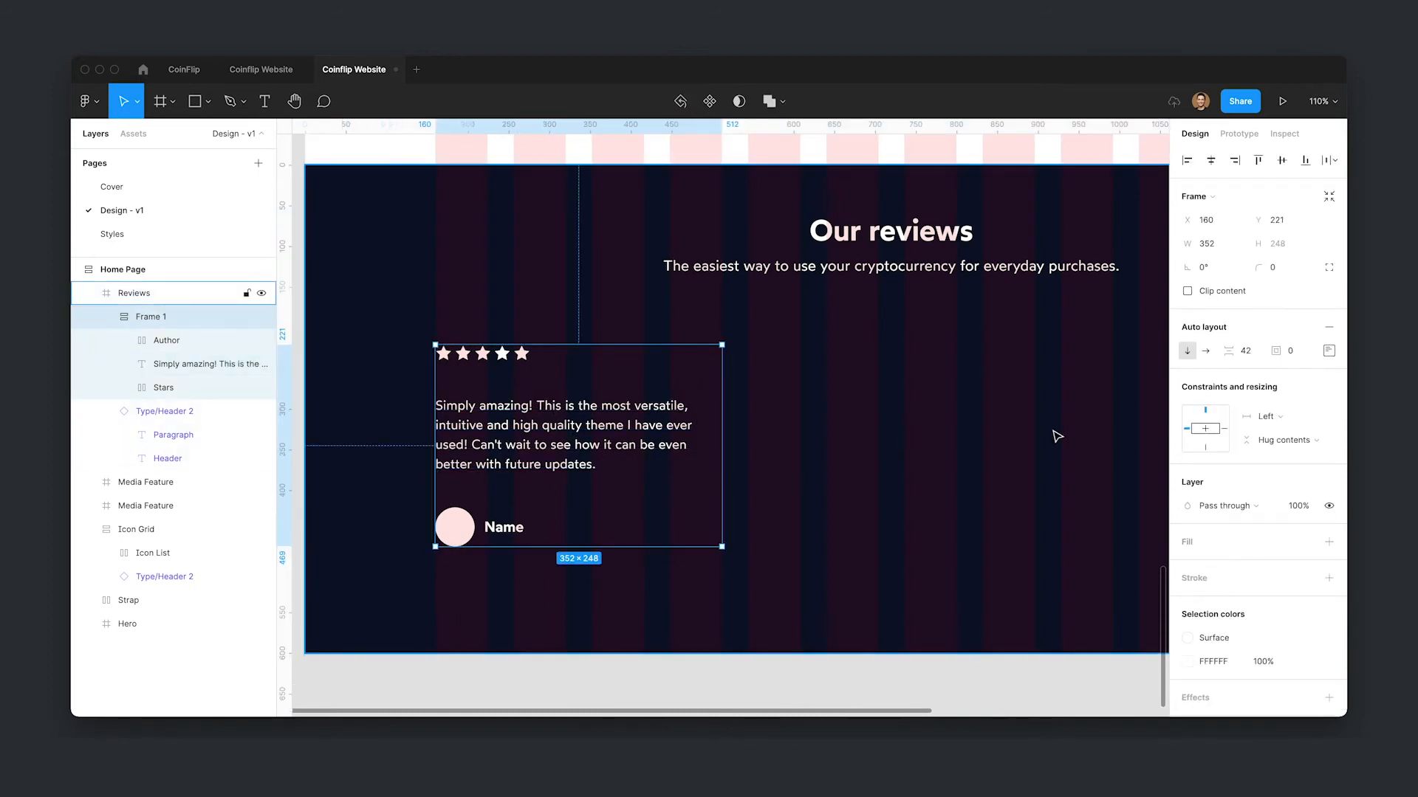
pyautogui.click(1256, 357)
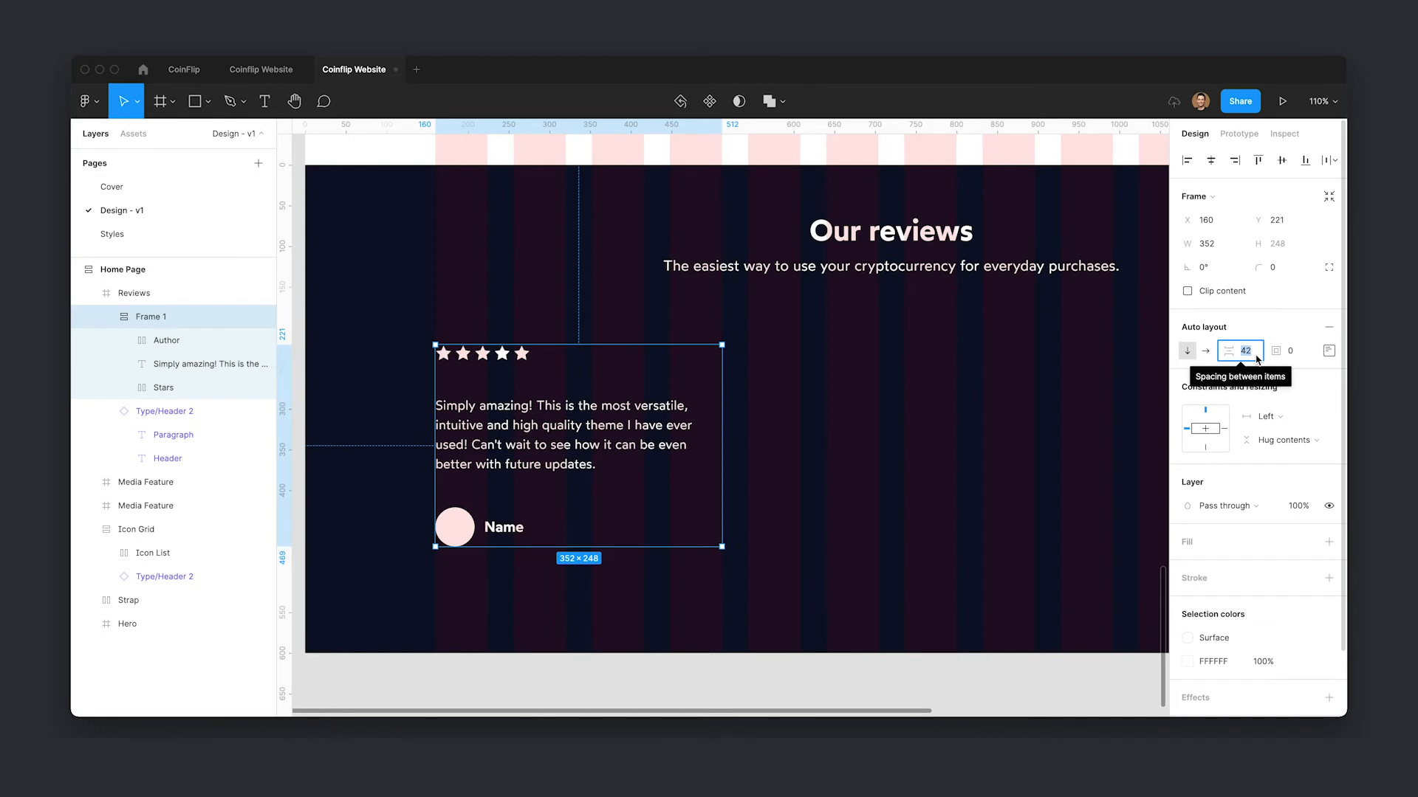
pyautogui.write('24')
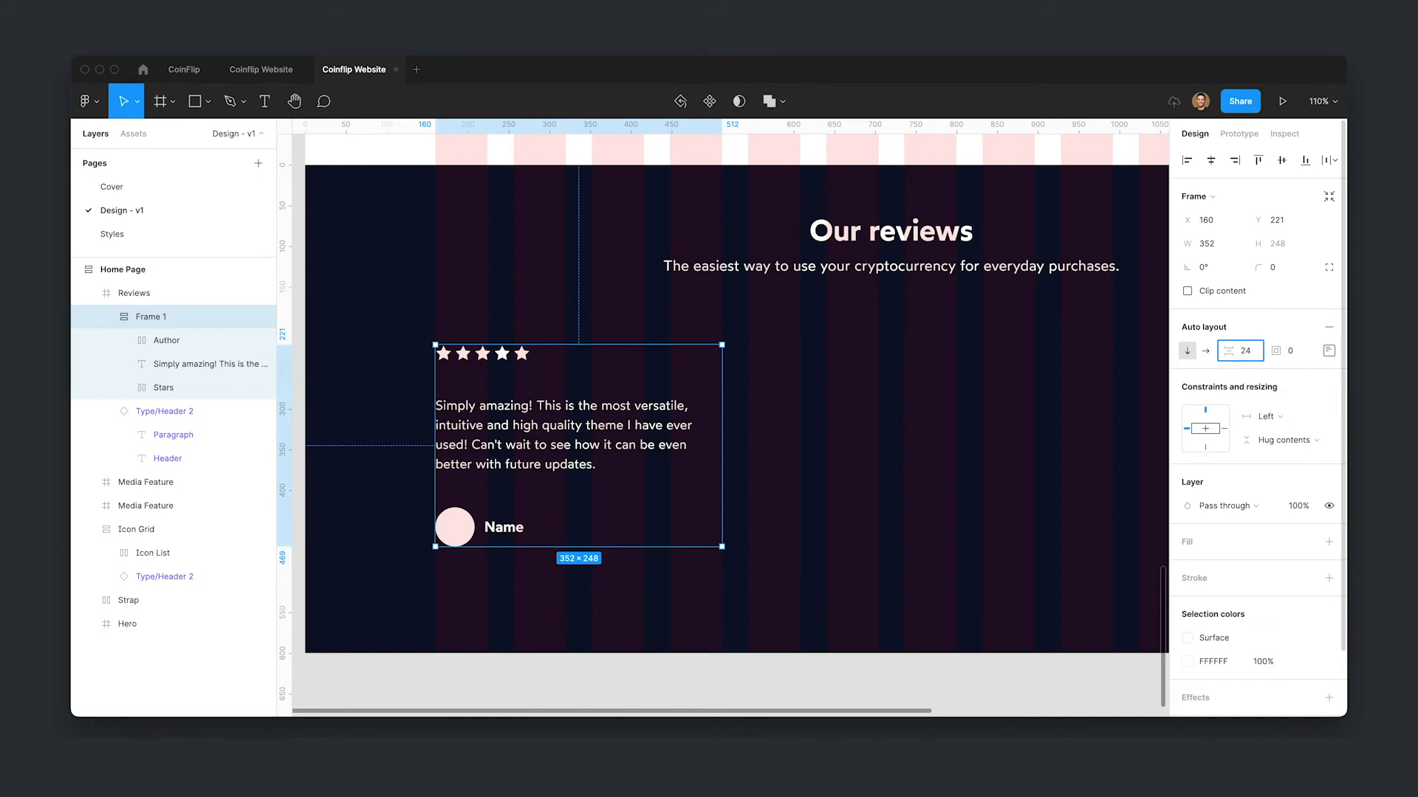
# - Set the review card's padding to 24
pyautogui.press('Tab')
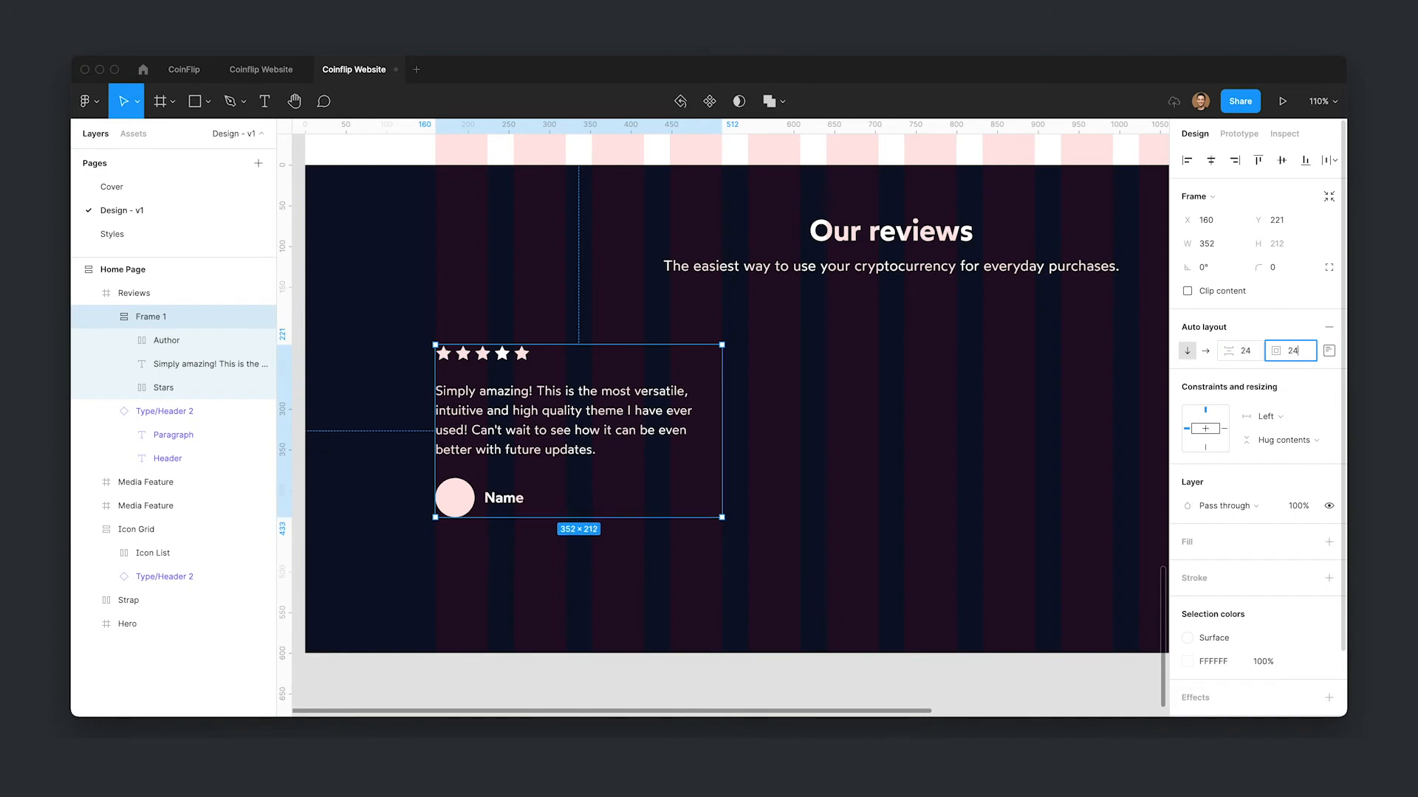
pyautogui.write('24')
pyautogui.press('Return')
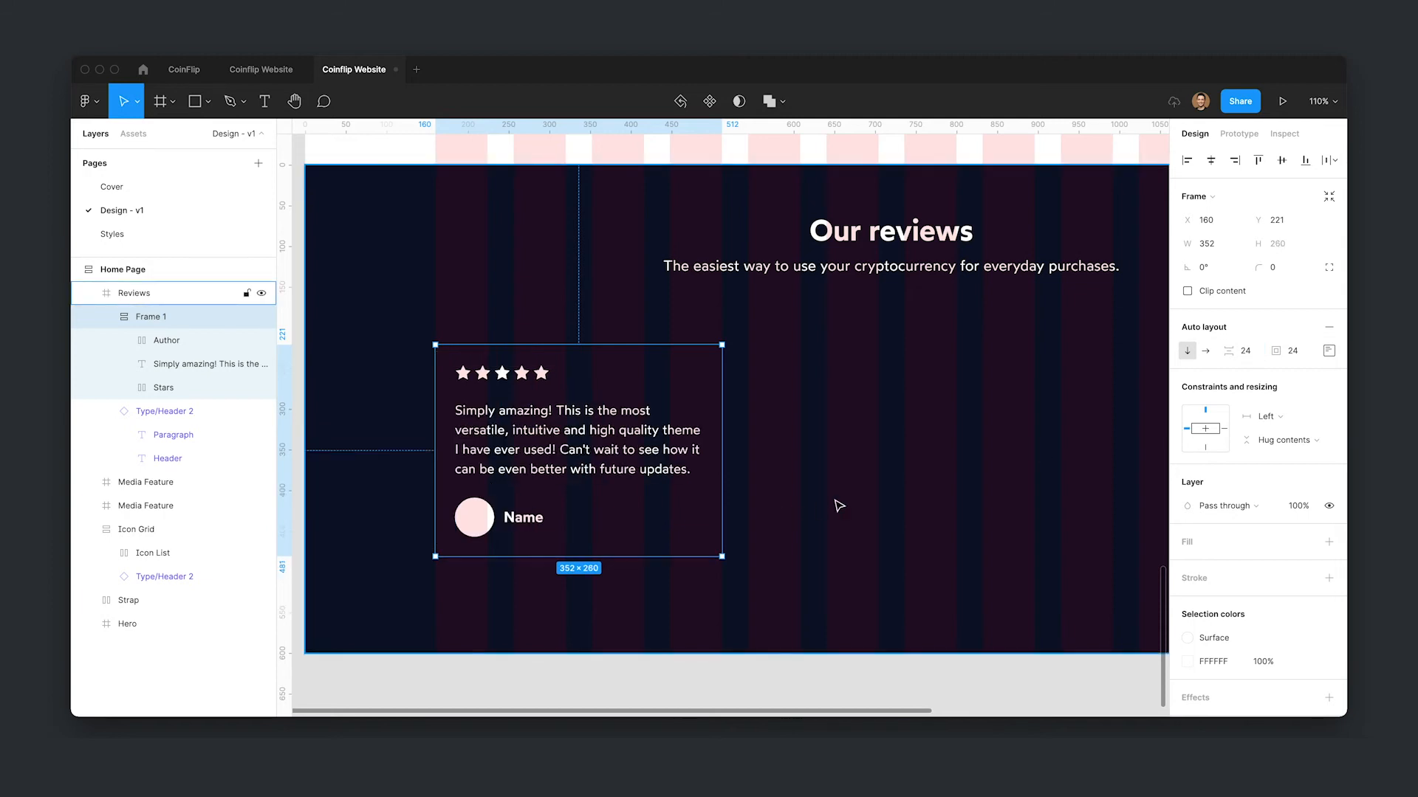
# - Apply the Surface color style to the author avatar's fill
pyautogui.hotkey('ctrl', 'g')
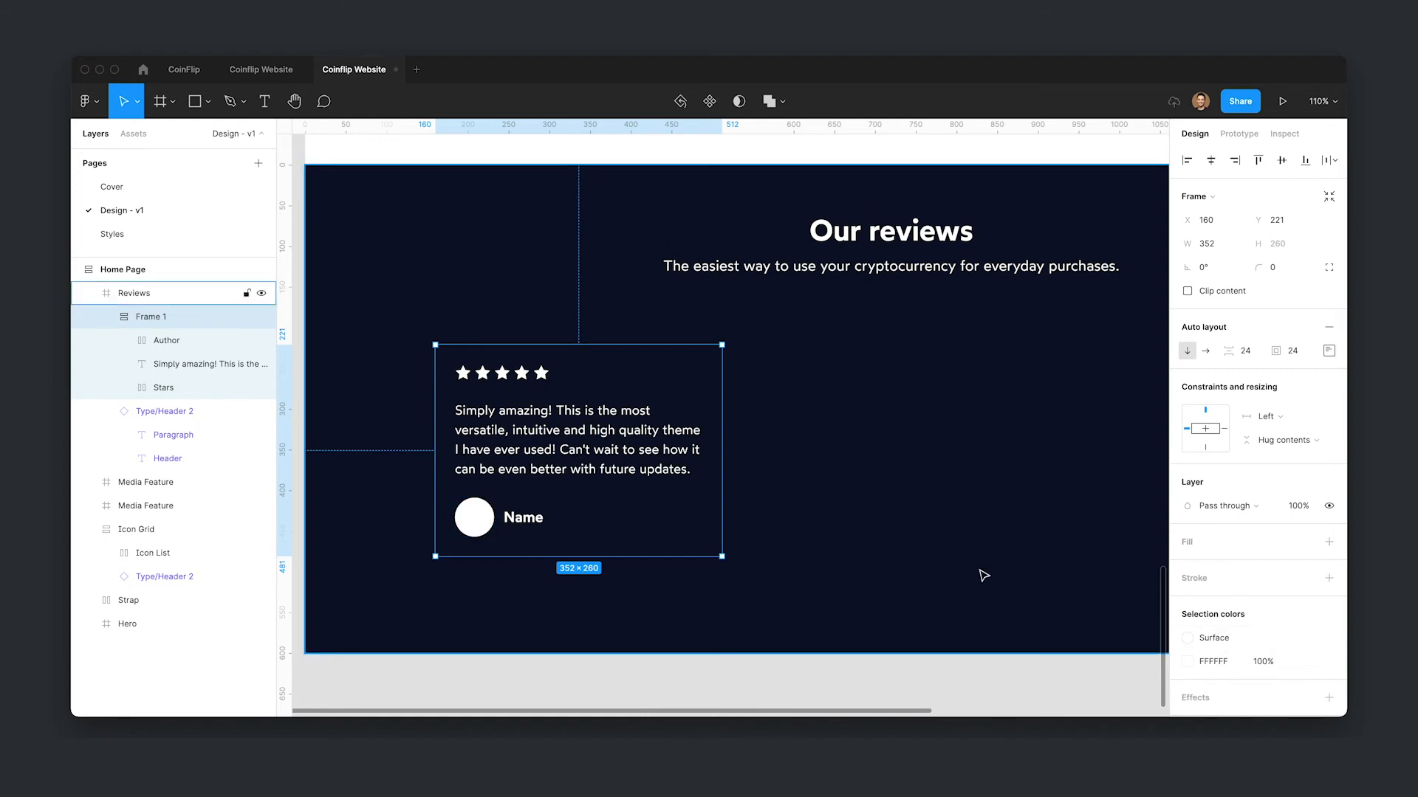
pyautogui.click(1329, 662)
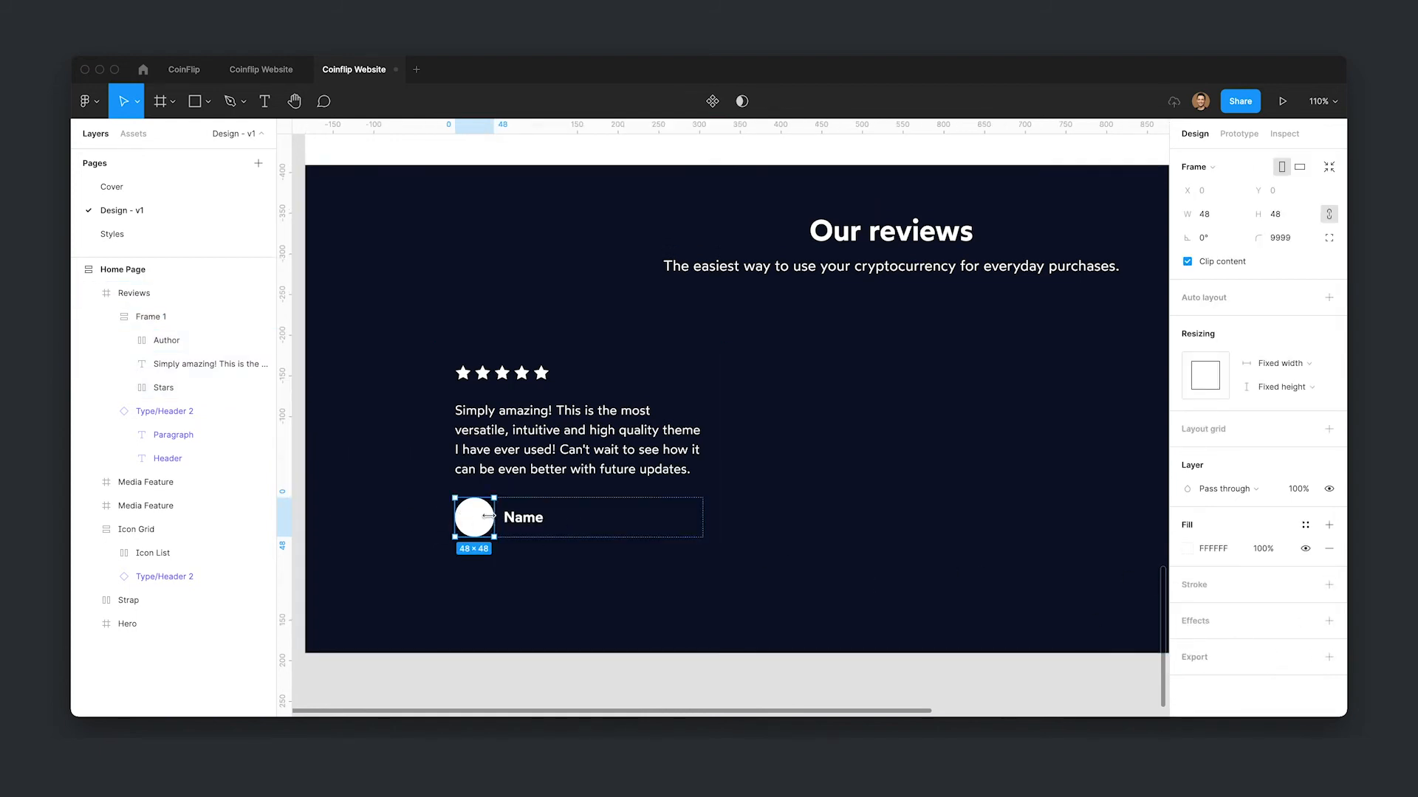
pyautogui.click(1313, 526)
pyautogui.click(1296, 621)
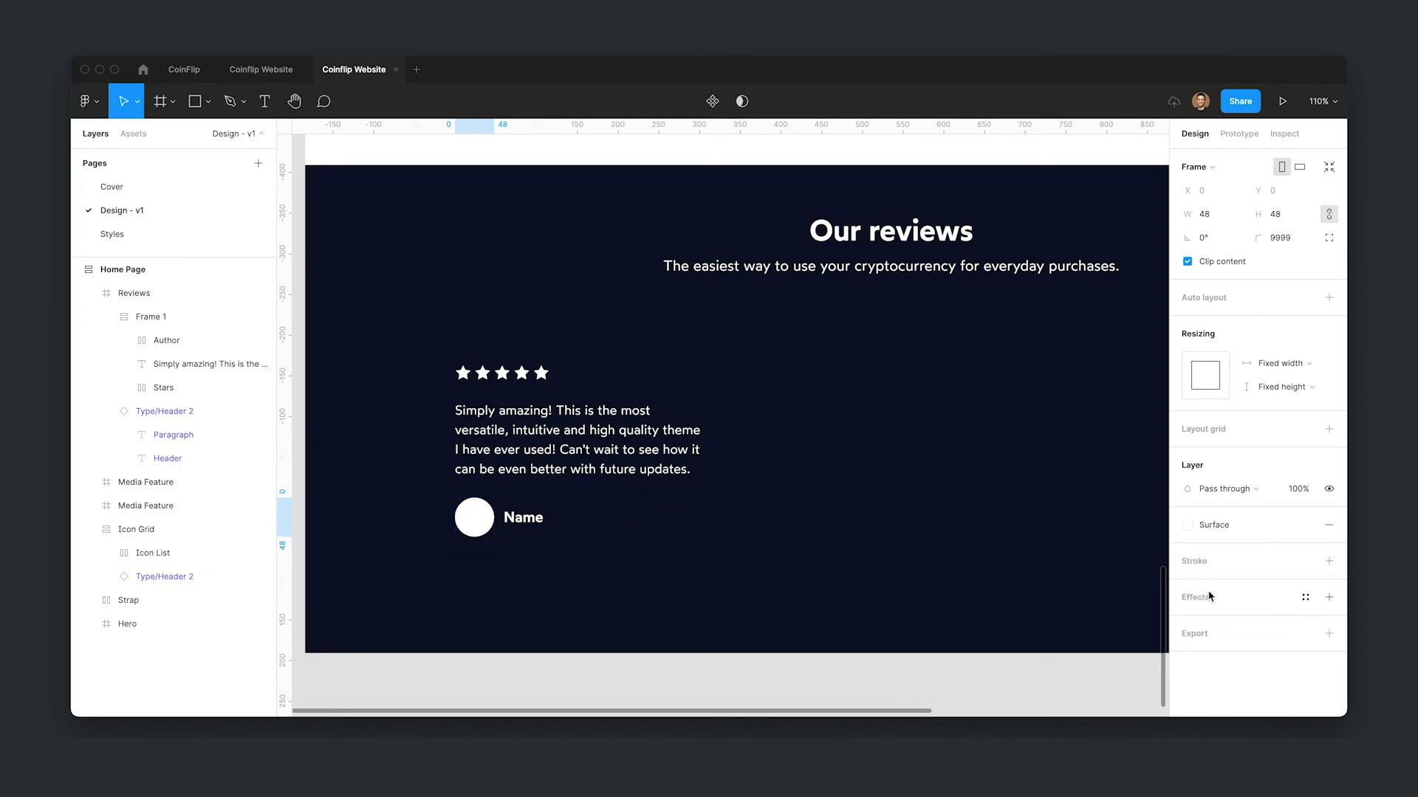
# - Fill the review card frame with the SurfaceShade color style
pyautogui.click(827, 509)
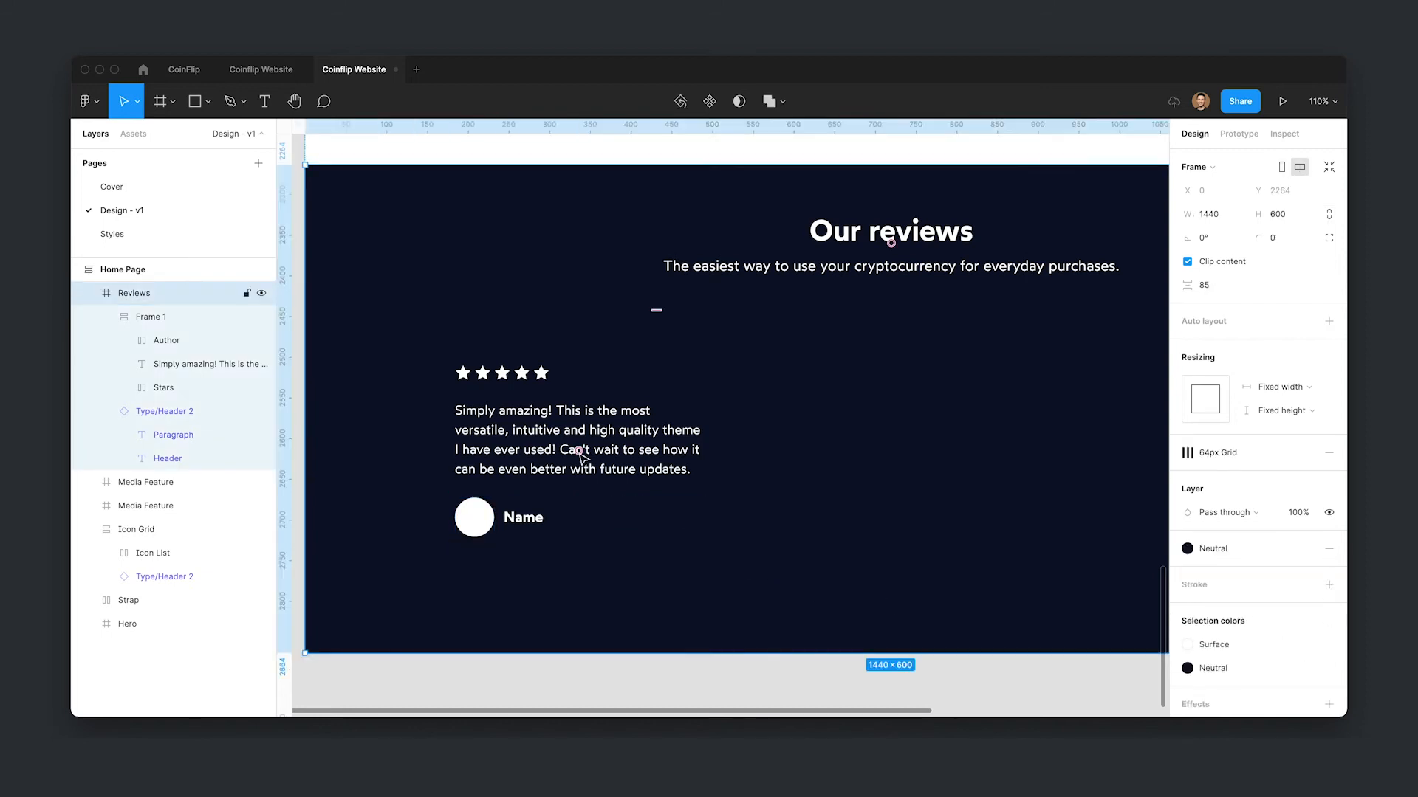
pyautogui.click(641, 393)
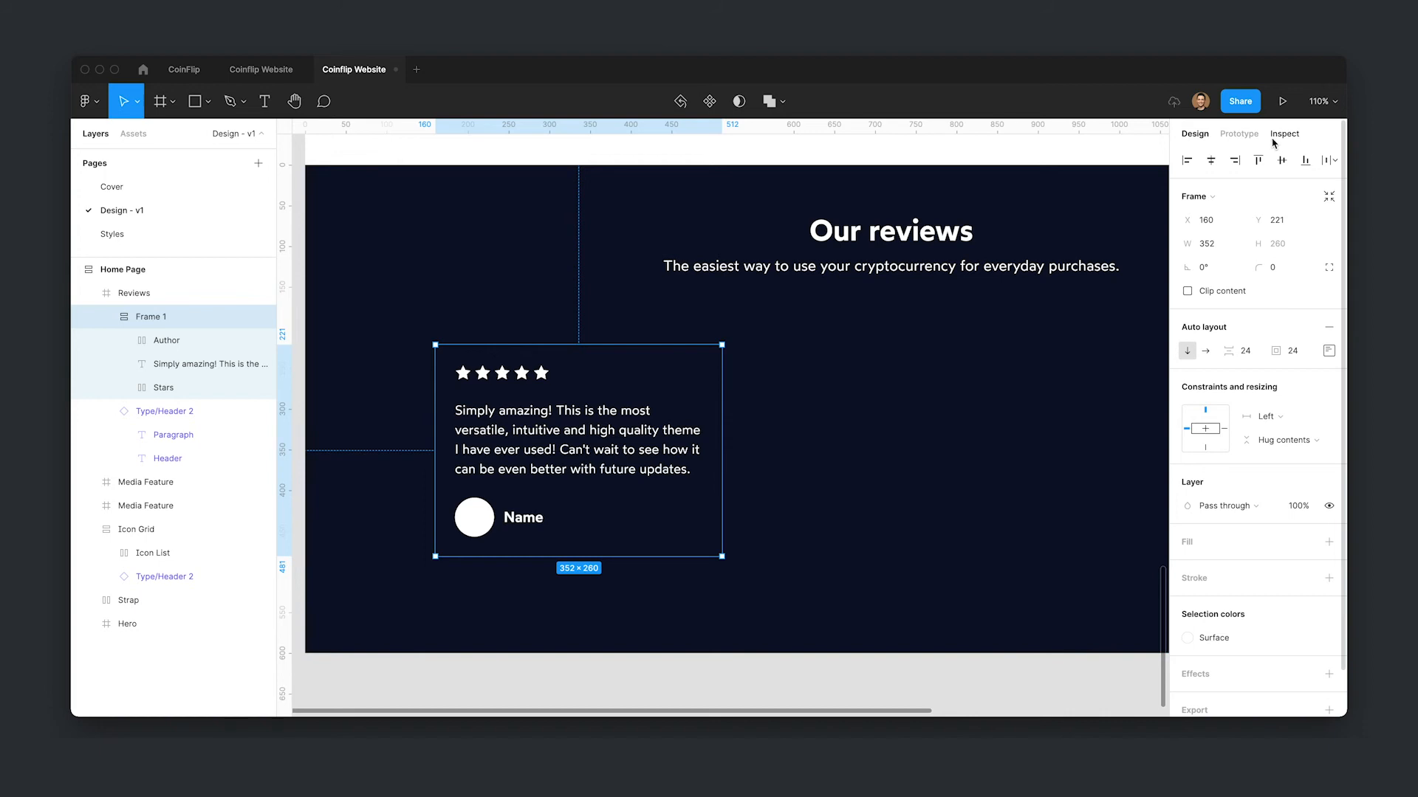
pyautogui.click(1285, 275)
pyautogui.click(1303, 543)
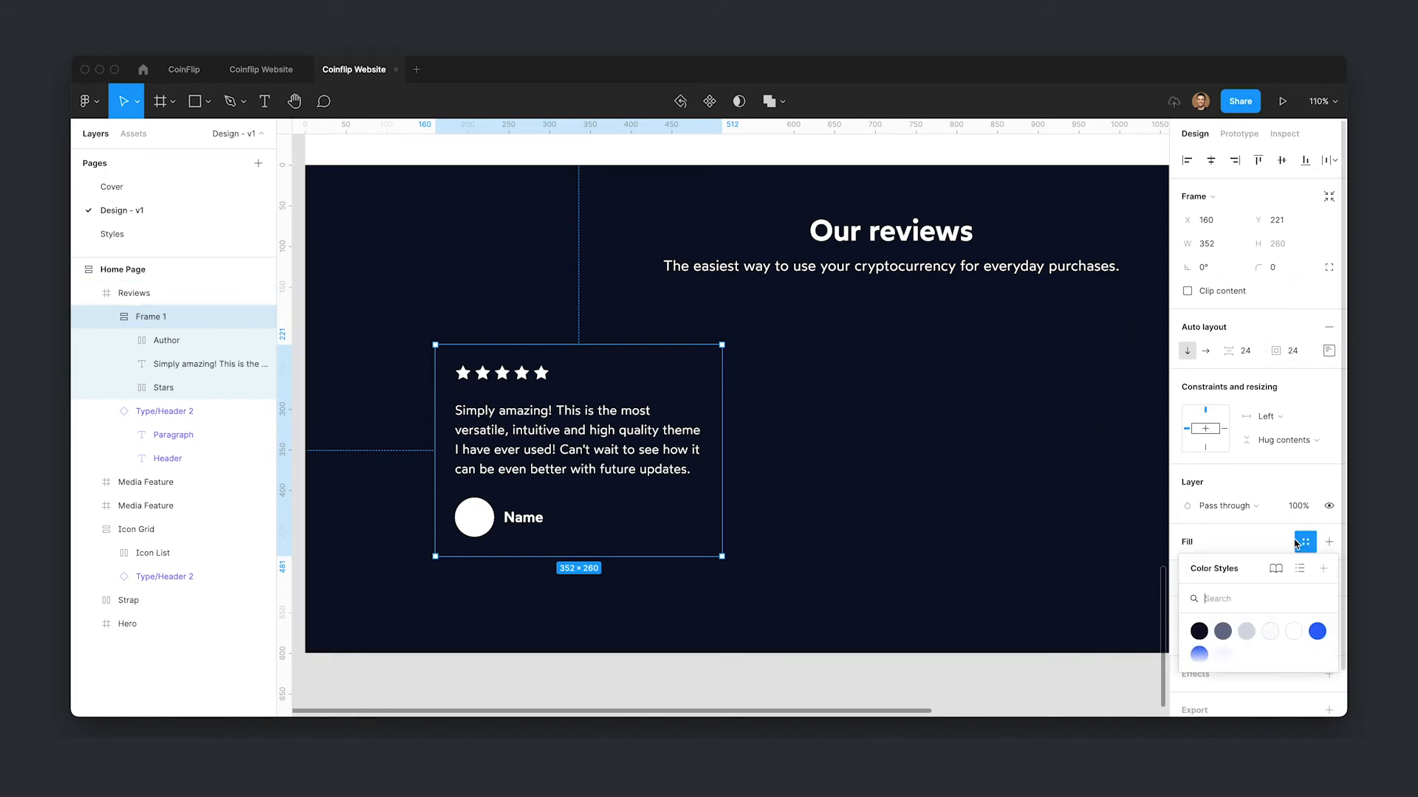
pyautogui.click(1222, 631)
# - Set the review card's corner radius to 16
pyautogui.click(1273, 269)
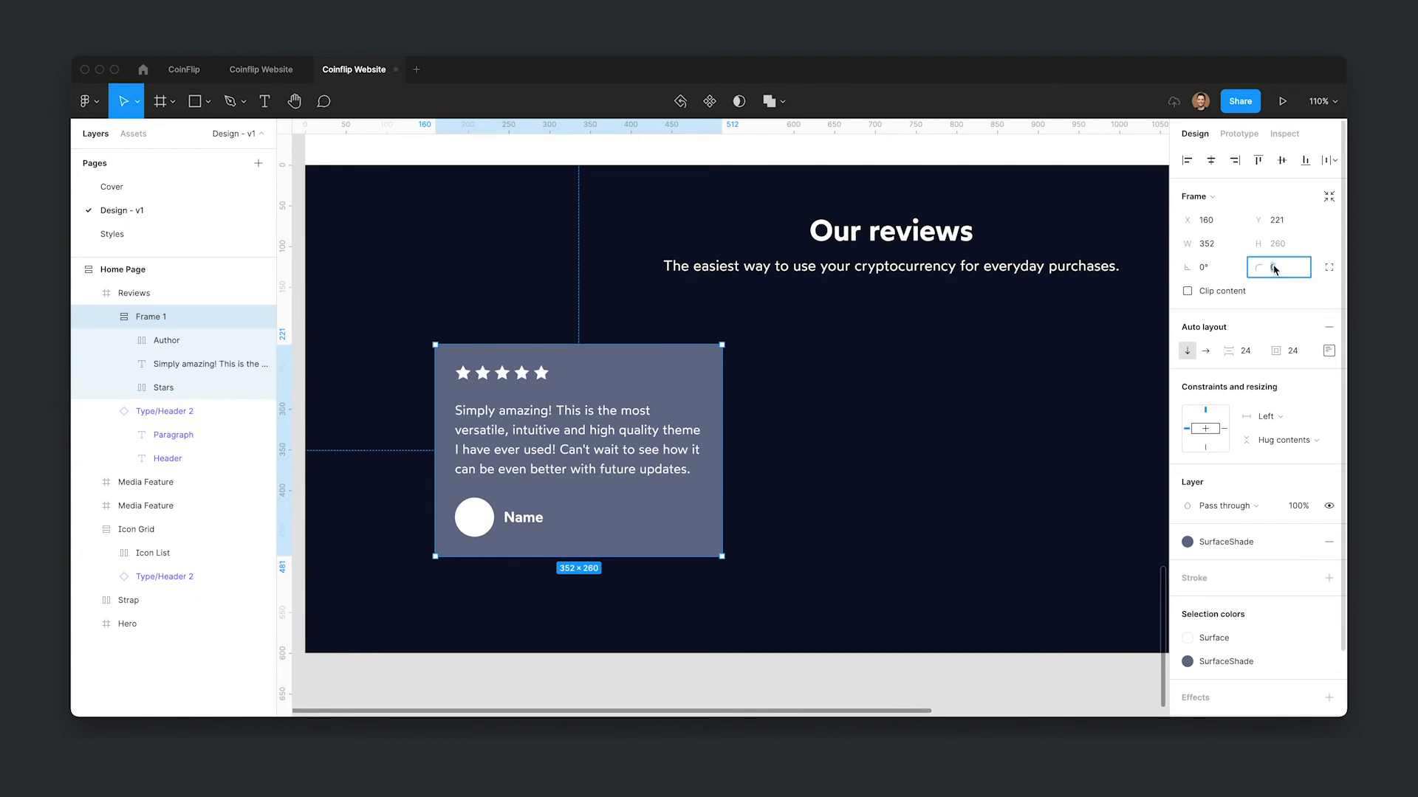
pyautogui.write('16')
pyautogui.press('Return')
pyautogui.click(1110, 440)
pyautogui.click(646, 500)
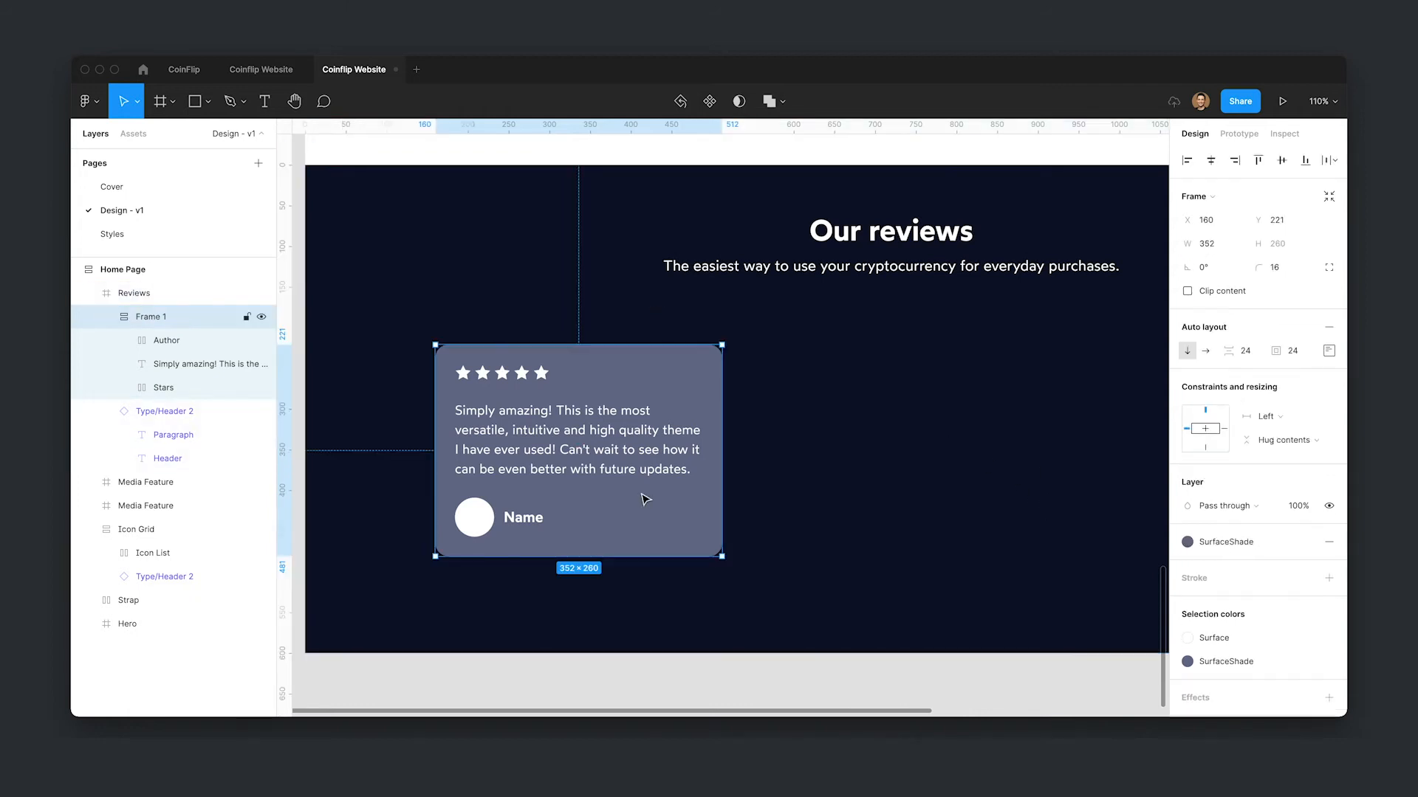
# - Detach the card's fill style and sample the section background color, setting its lightness to 13
pyautogui.click(1303, 542)
pyautogui.click(1187, 566)
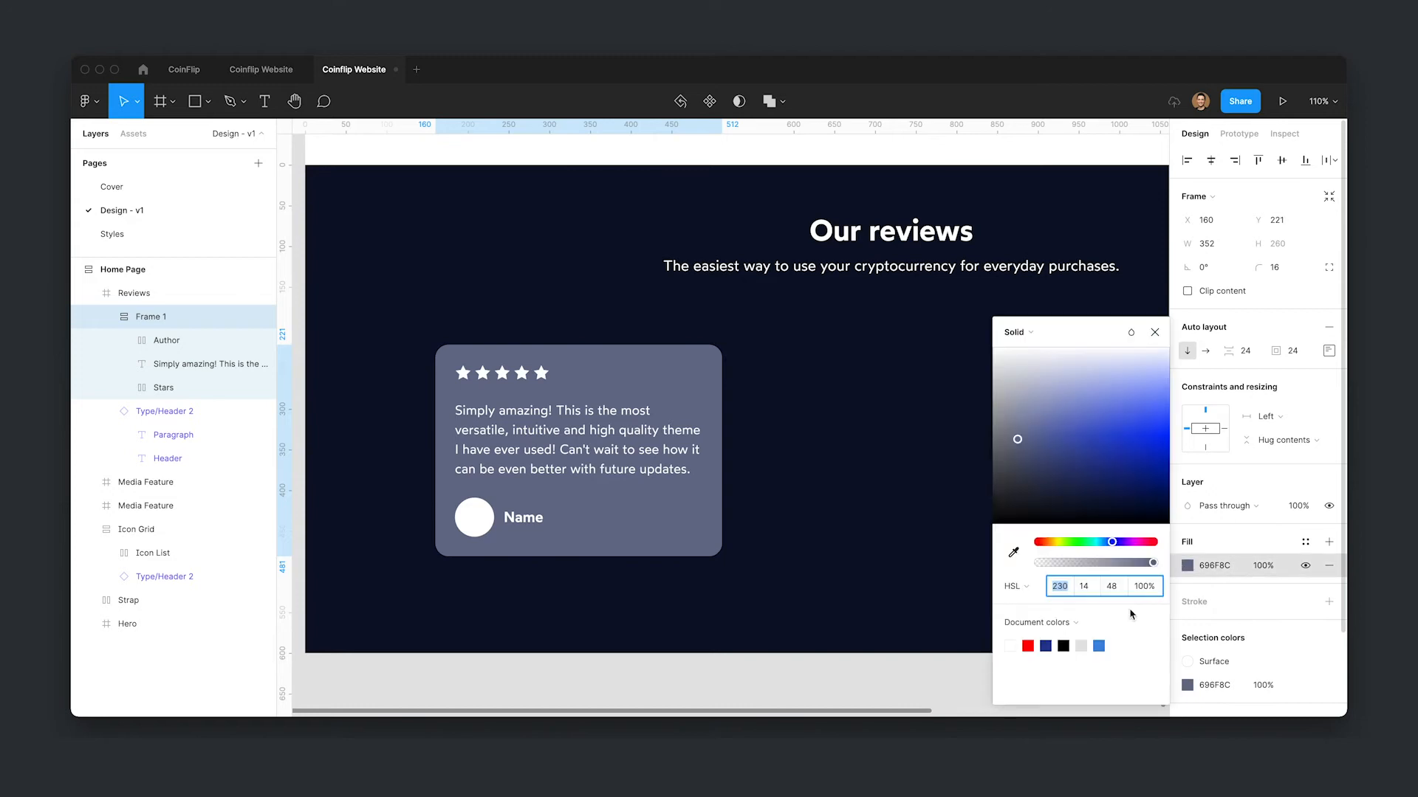
pyautogui.click(1013, 552)
pyautogui.click(1097, 191)
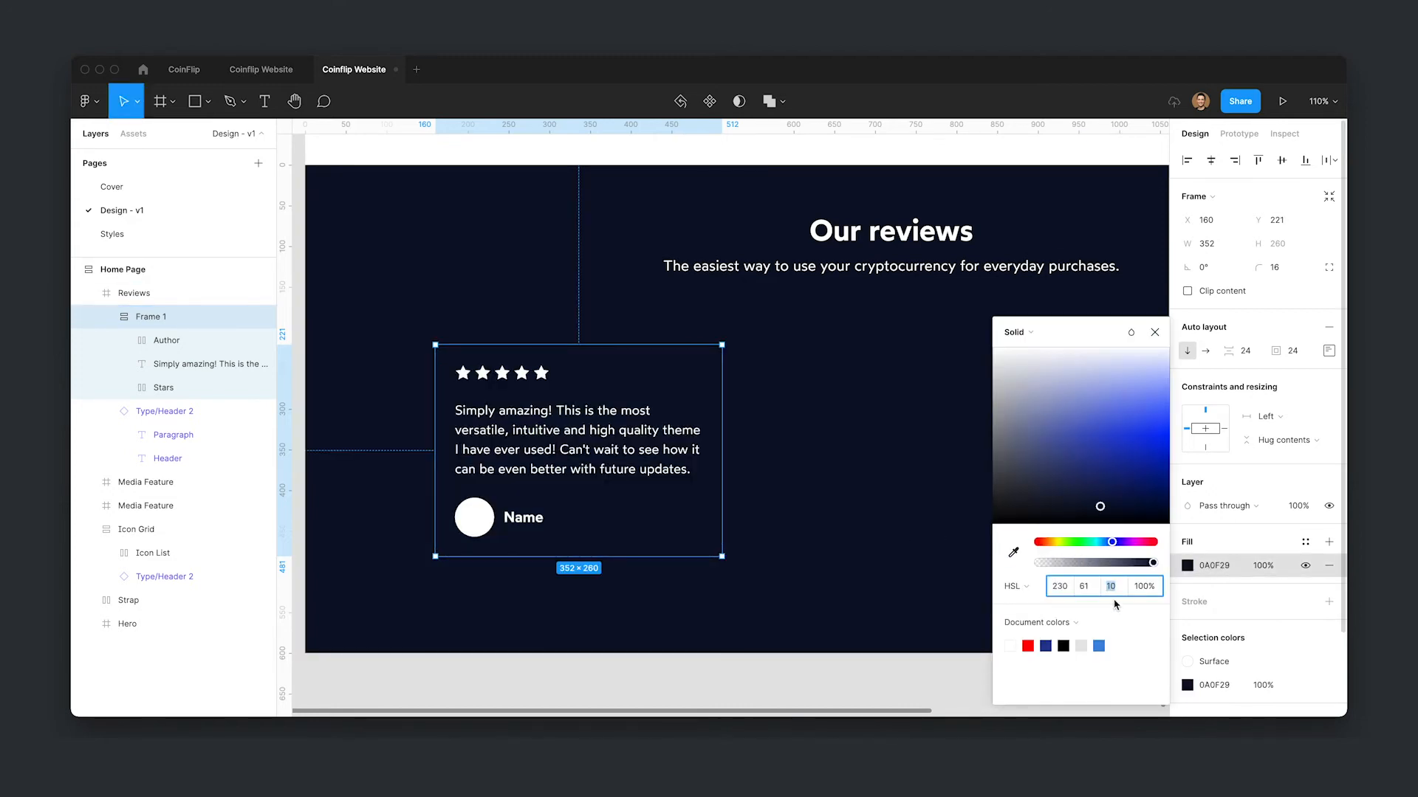
pyautogui.write('13')
pyautogui.press('Return')
# - Nudge the card fill's lightness and saturation up and down
pyautogui.press('Up')
pyautogui.press('Up')
pyautogui.press('Up')
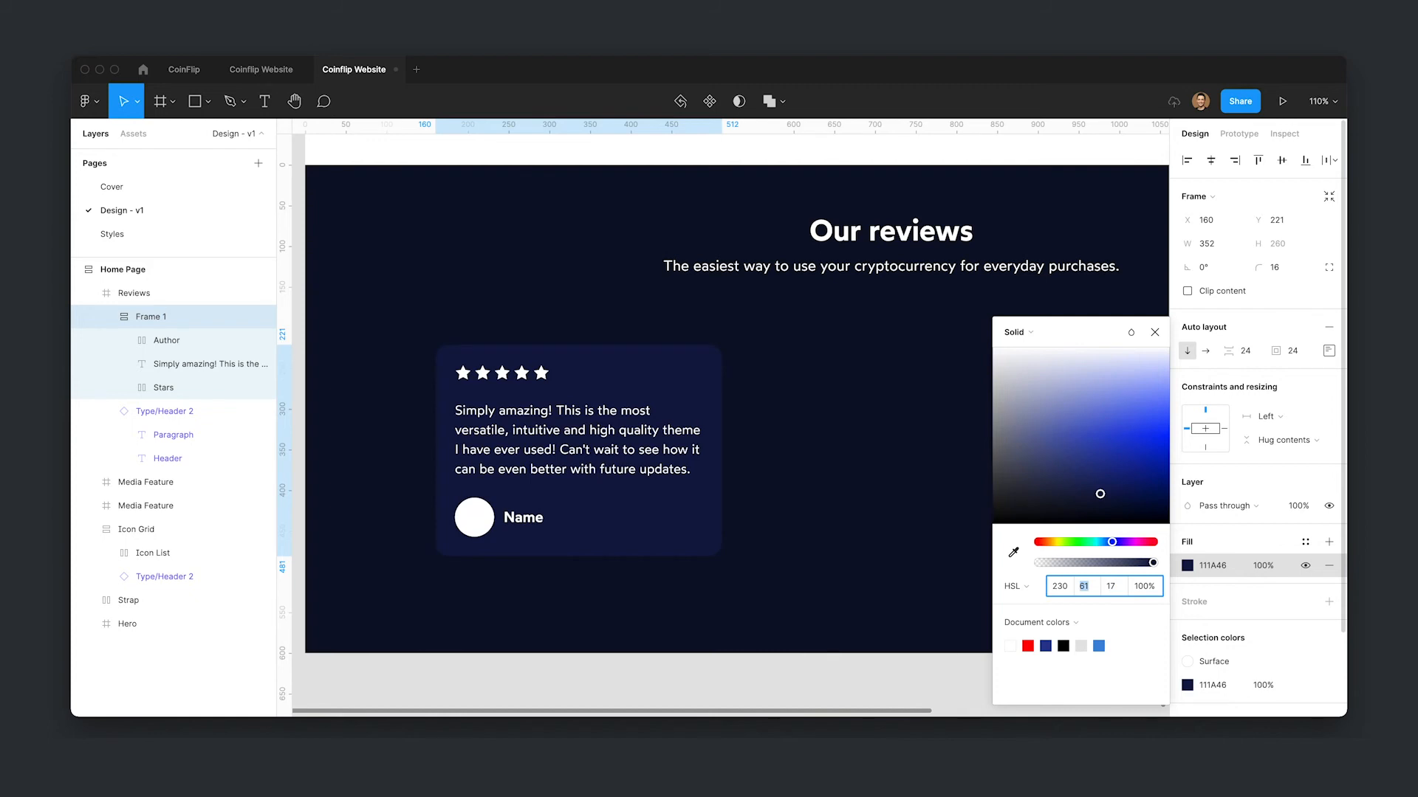
pyautogui.hotkey('shift', 'Down')
pyautogui.hotkey('shift', 'Down')
pyautogui.hotkey('shift', 'Down')
pyautogui.hotkey('shift', 'Down')
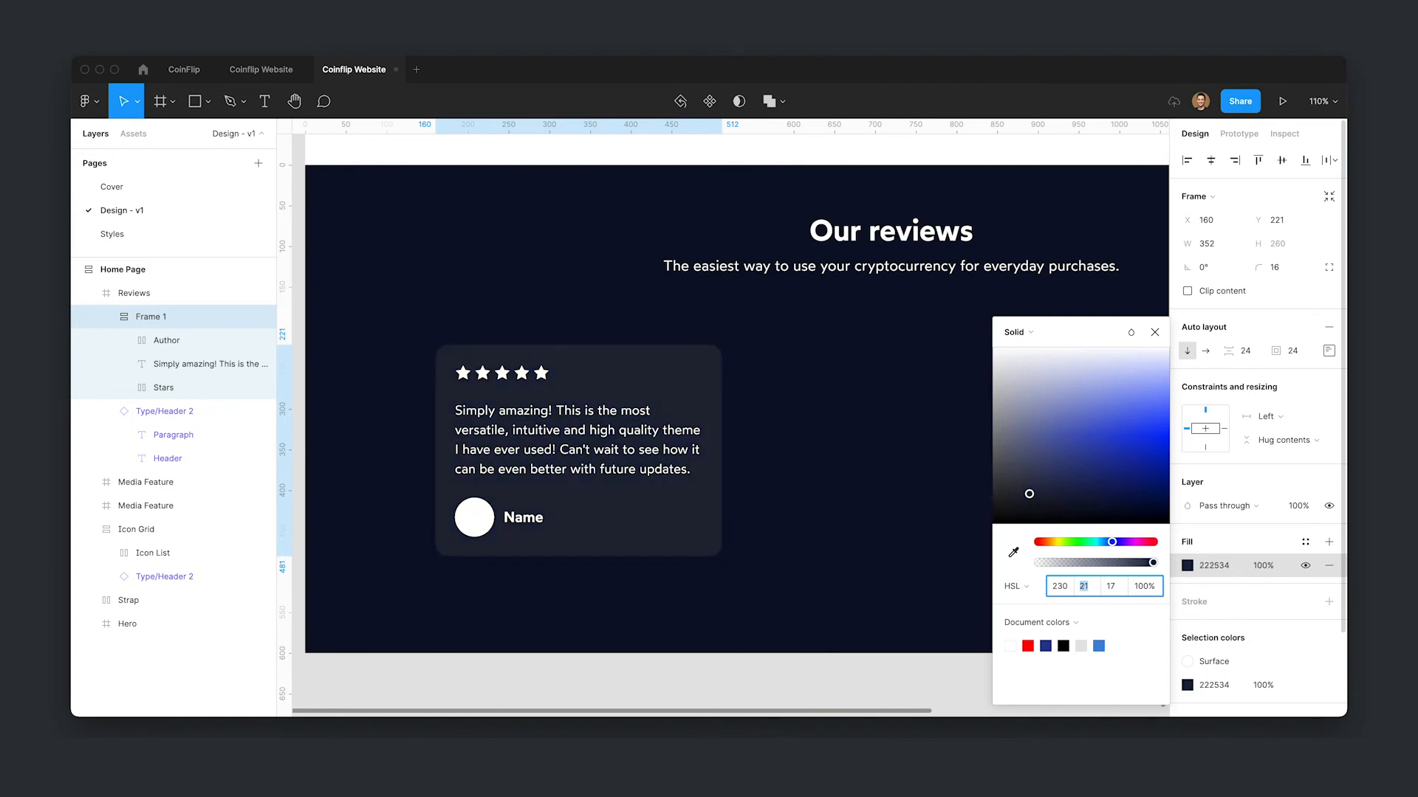
pyautogui.press('Up')
pyautogui.press('Up')
pyautogui.press('Up')
pyautogui.press('Up')
pyautogui.press('Up')
pyautogui.press('Up')
pyautogui.press('Down')
pyautogui.press('Down')
pyautogui.press('Down')
pyautogui.press('Down')
pyautogui.press('Down')
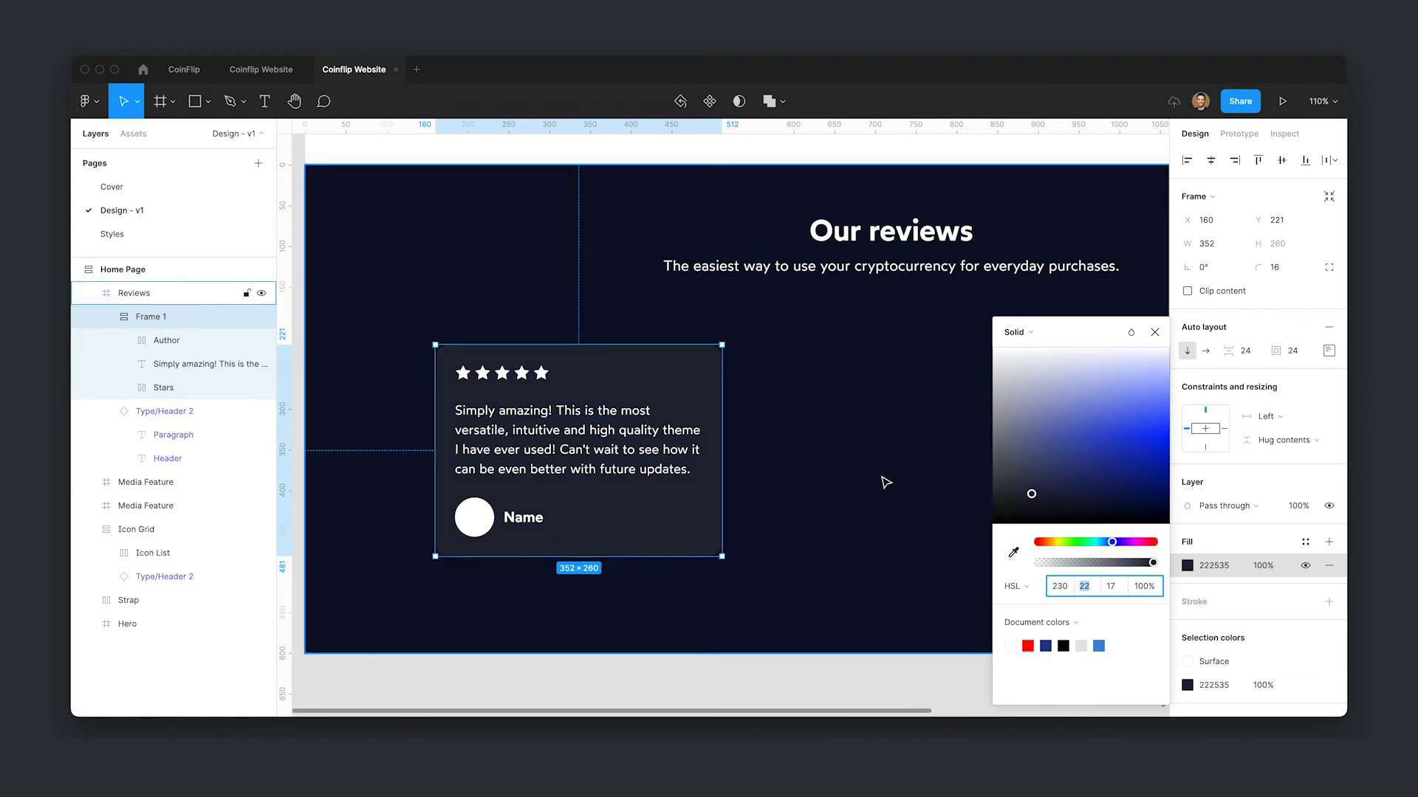
pyautogui.press('Escape')
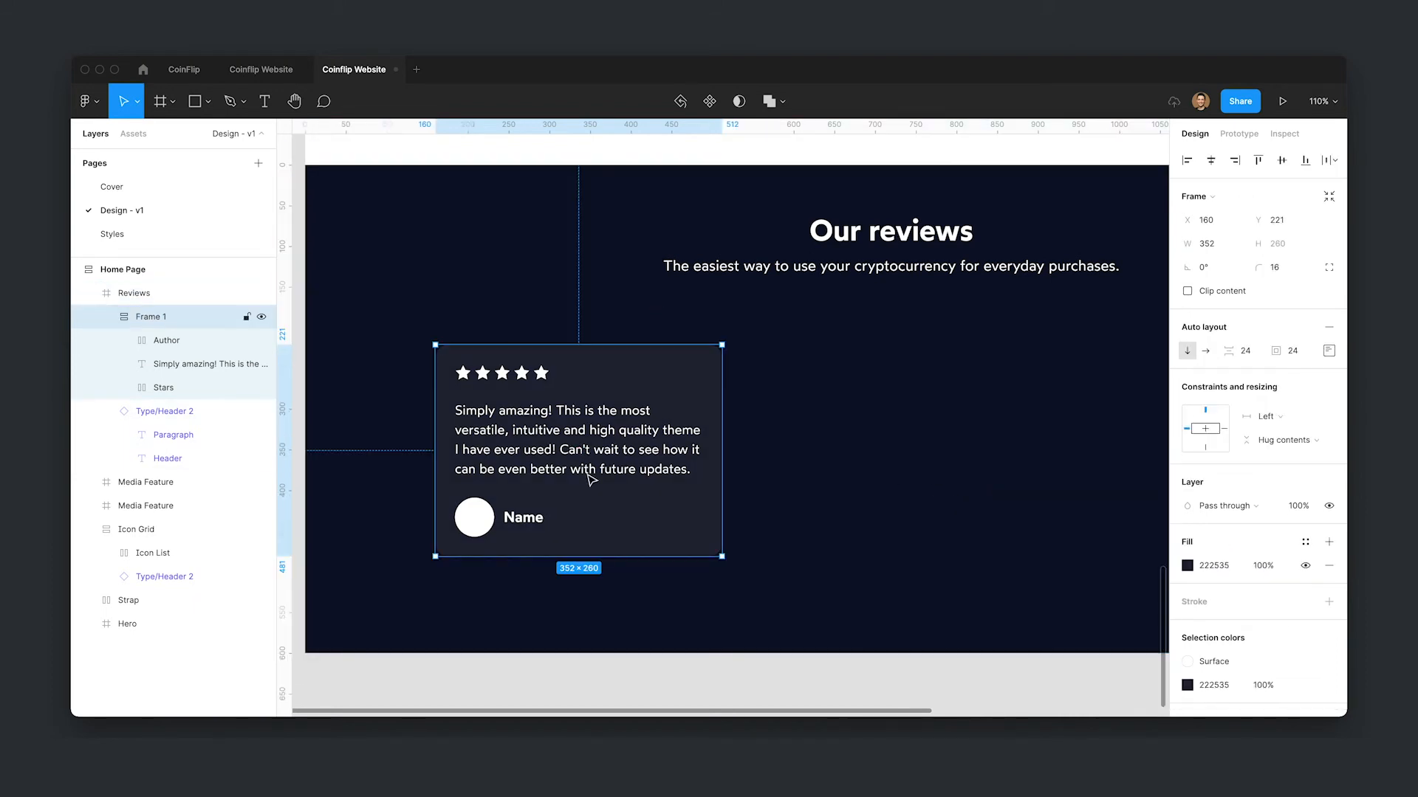
# - Set the card's fill color to HSL 237, 37, 14
pyautogui.click(1186, 566)
pyautogui.press('Up')
pyautogui.press('Up')
pyautogui.press('Up')
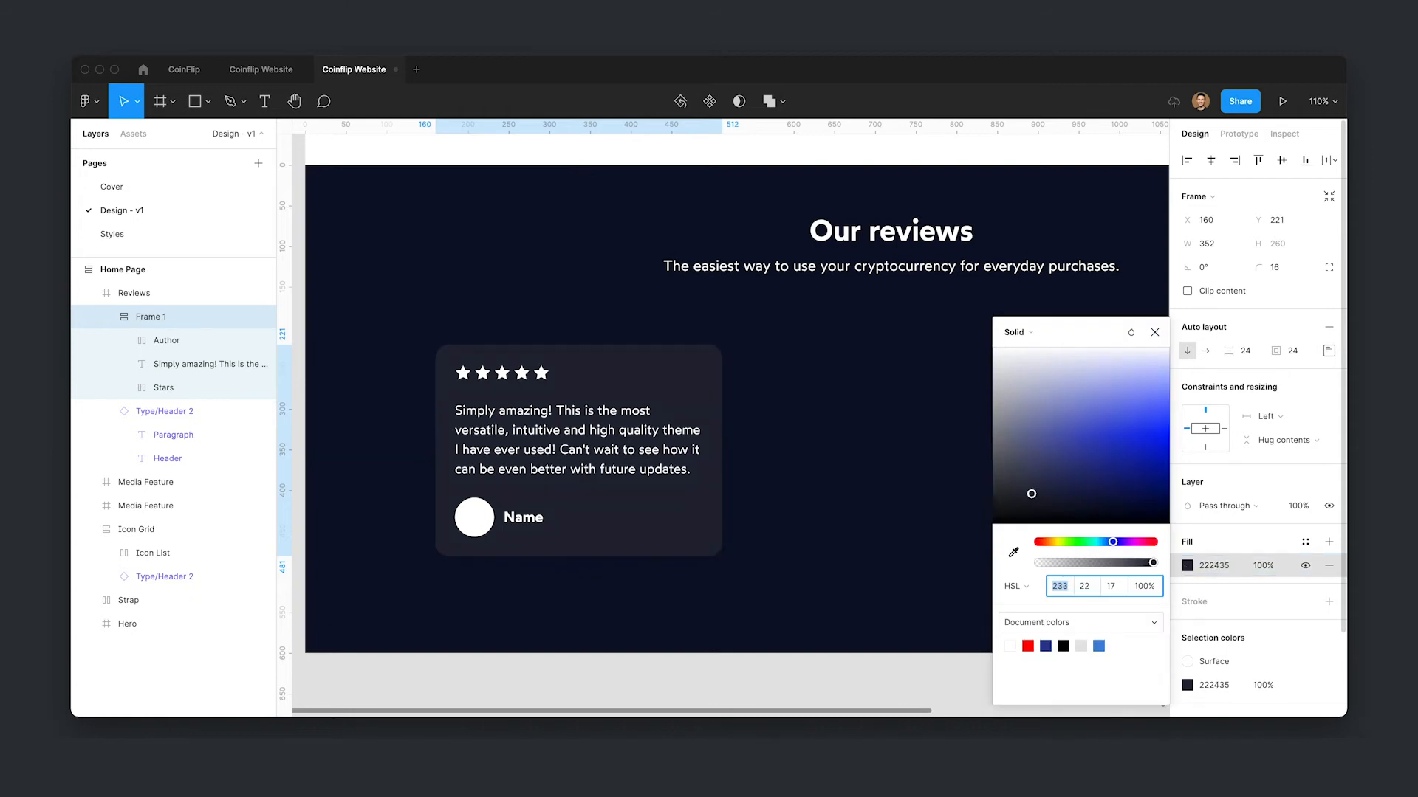
pyautogui.press('Tab')
pyautogui.write('37')
pyautogui.press('Tab')
pyautogui.press('Down')
pyautogui.press('Down')
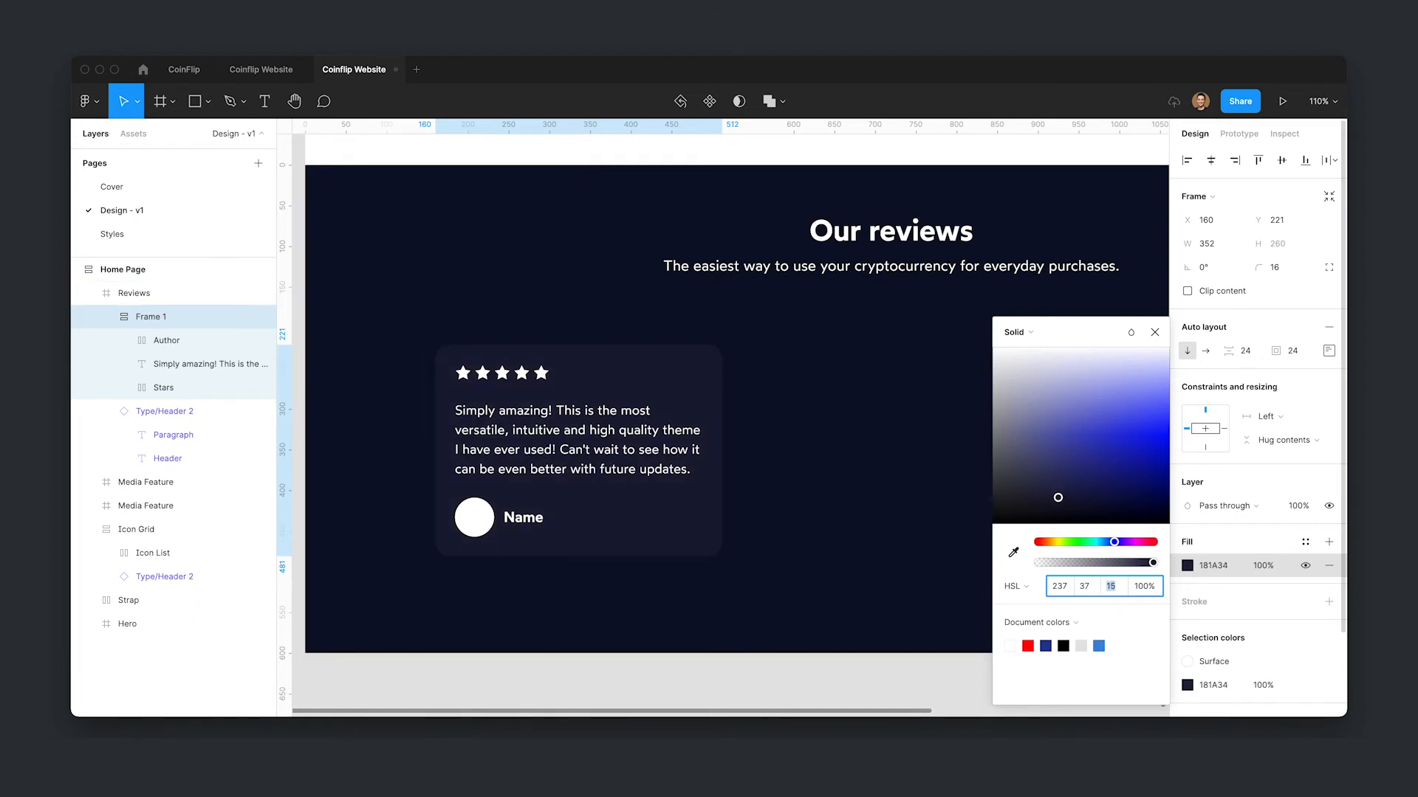
pyautogui.press('Down')
pyautogui.press('Tab')
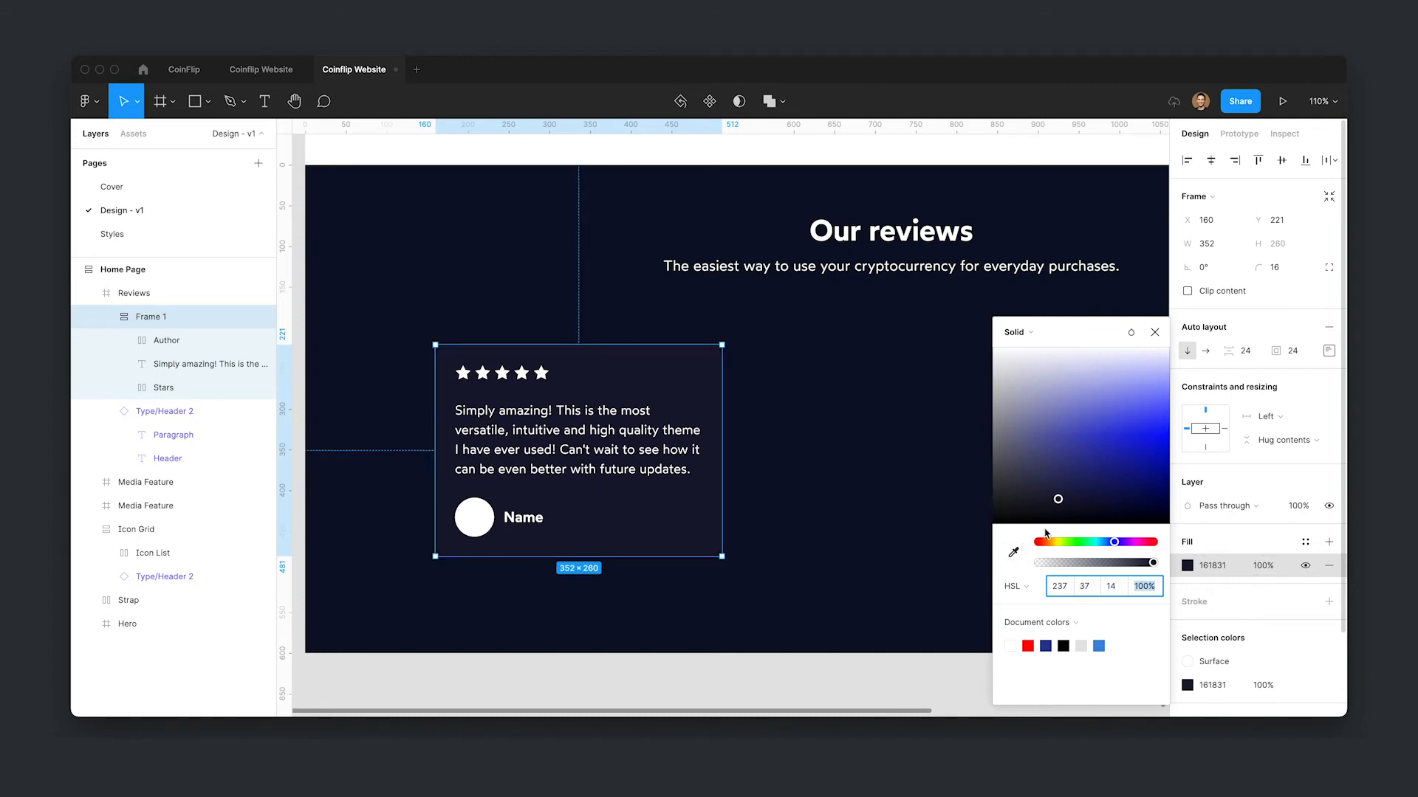
# - Save the card's fill as a new color style named Neutral Muted
pyautogui.click(1305, 542)
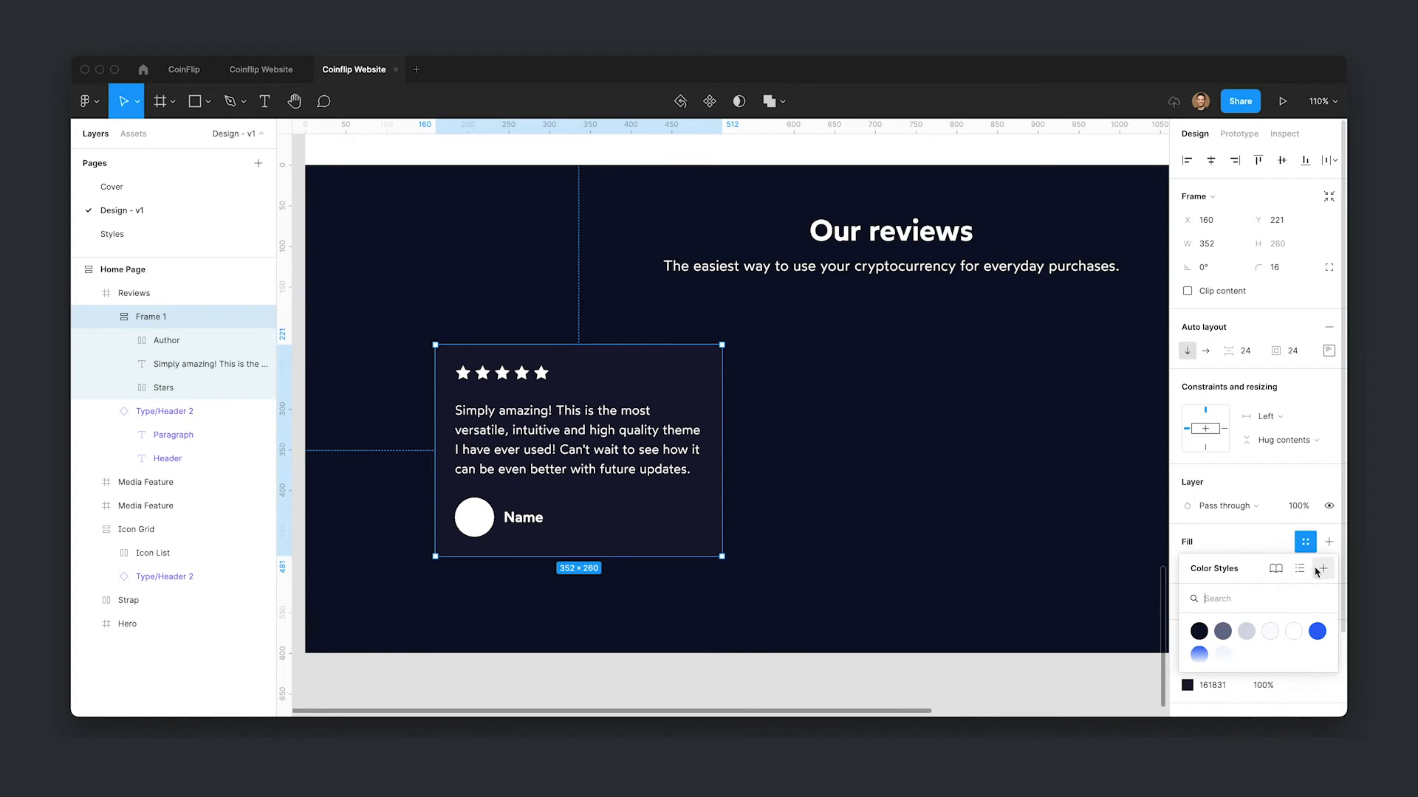
pyautogui.click(1322, 570)
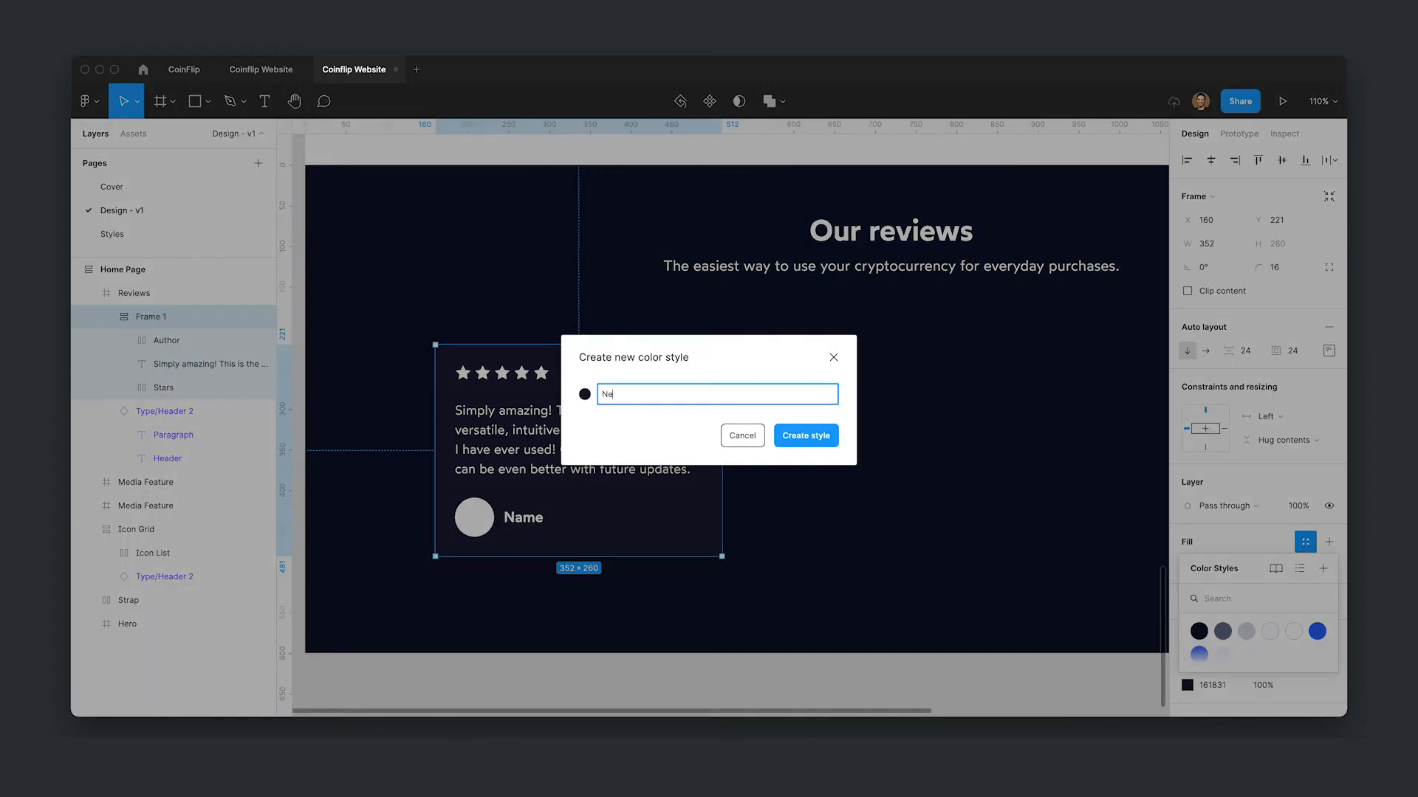
pyautogui.write('Neutral Muted')
pyautogui.press('Return')
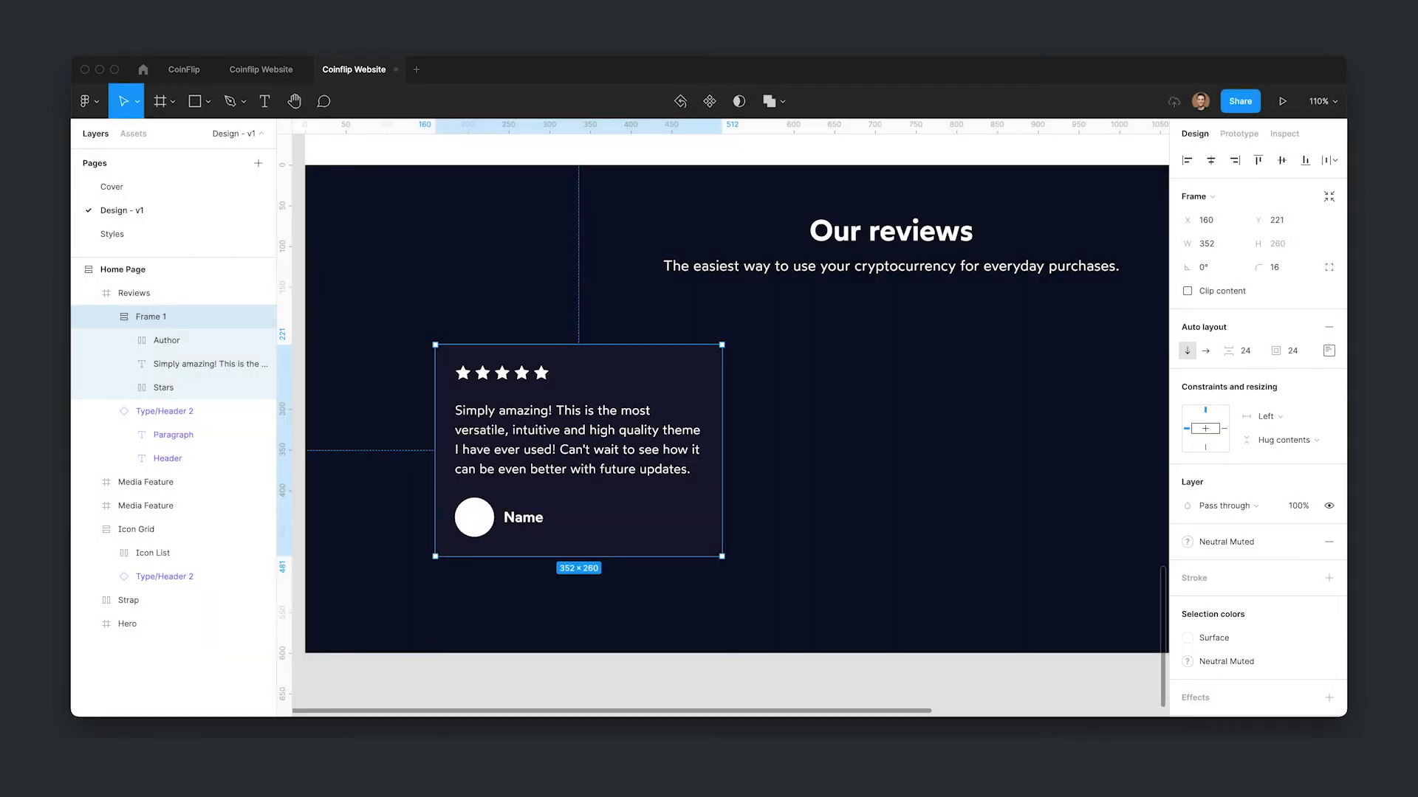
# - Move the Neutral Muted style directly below Neutral in the color styles list
pyautogui.click(950, 629)
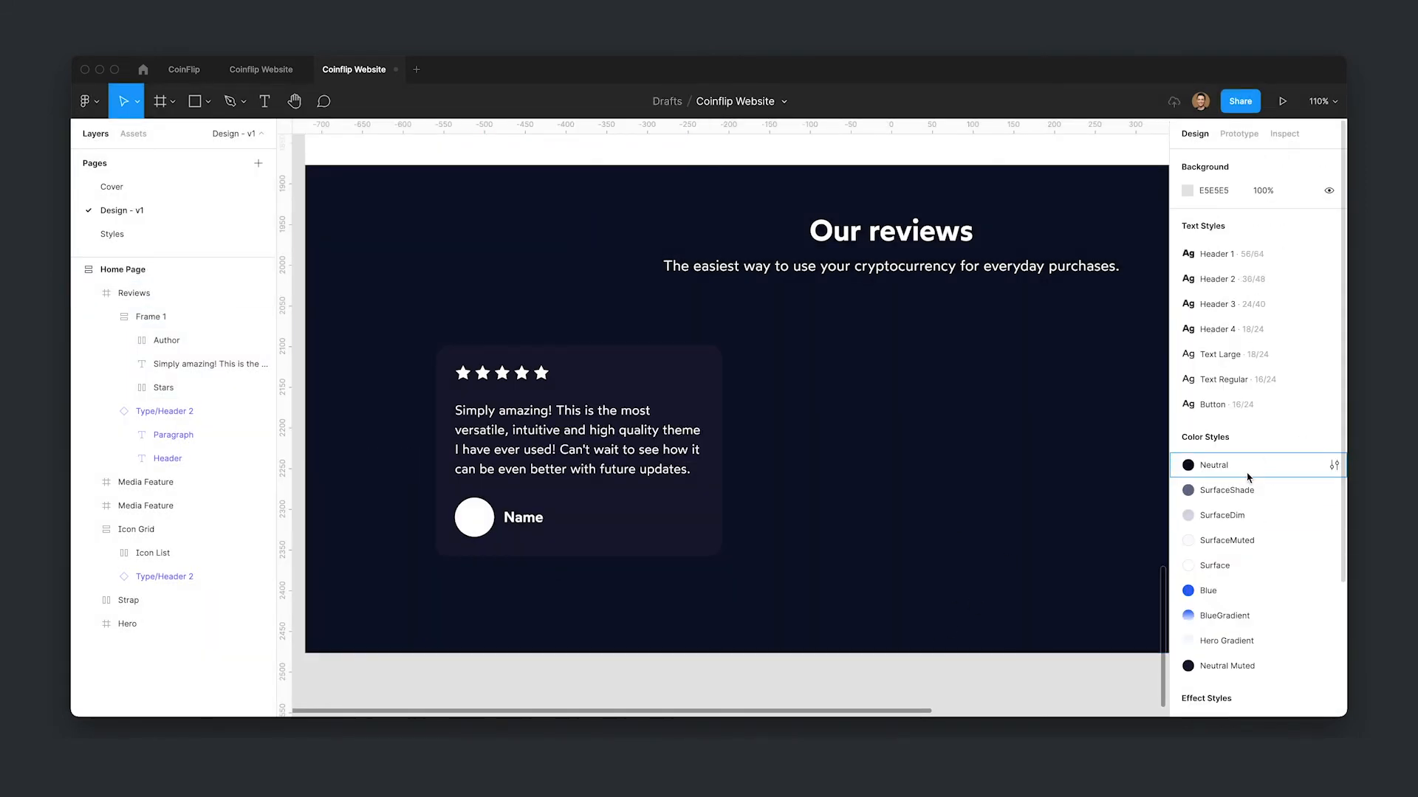
pyautogui.moveTo(1214, 665); pyautogui.dragTo(1248, 488)
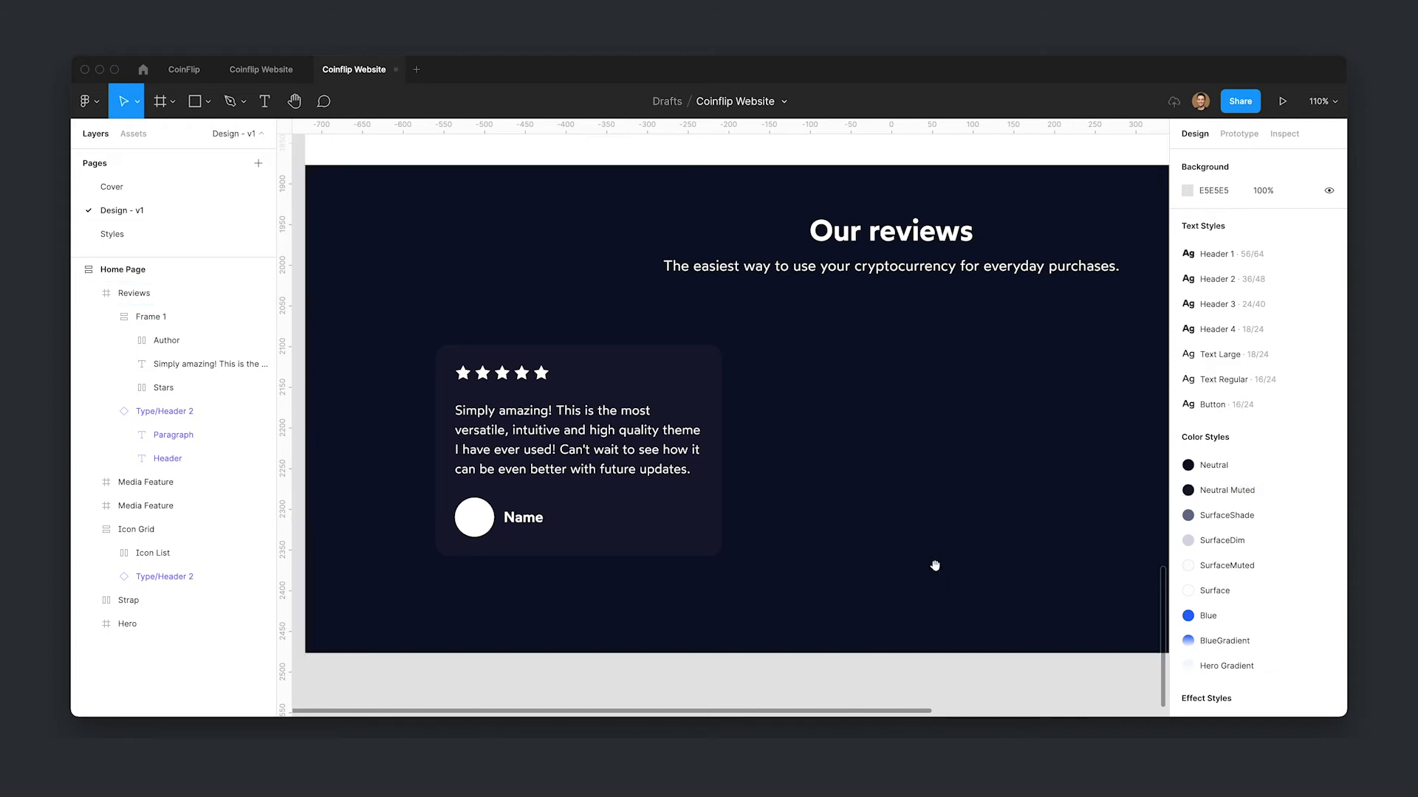
# - Rename the review card frame to Review
pyautogui.scroll(-2, 800, 519)
pyautogui.scroll(-2, 846, 525)
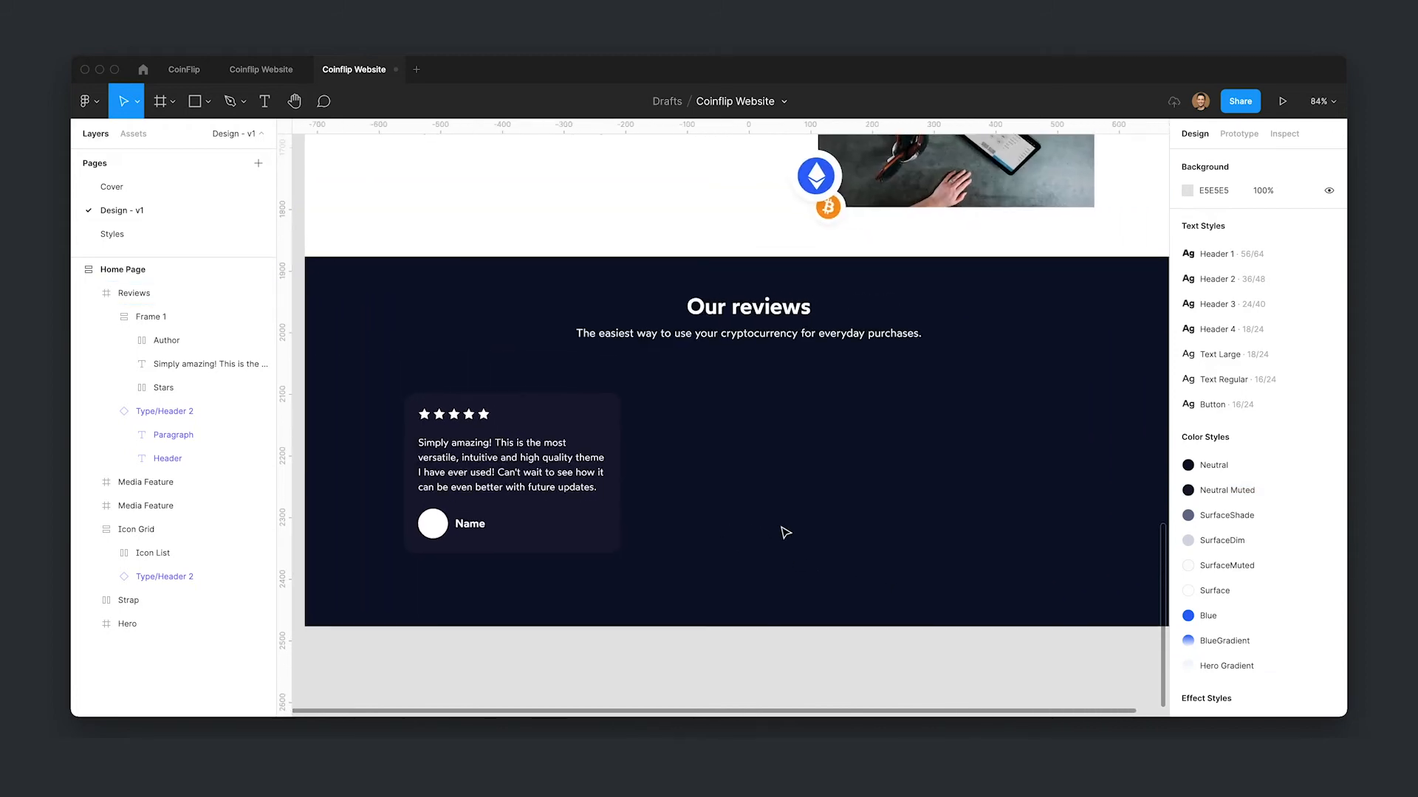
pyautogui.scroll(-2, 641, 410)
pyautogui.hscroll(-2, 641, 410)
pyautogui.click(641, 410)
pyautogui.press('super+r')
pyautogui.write('Review')
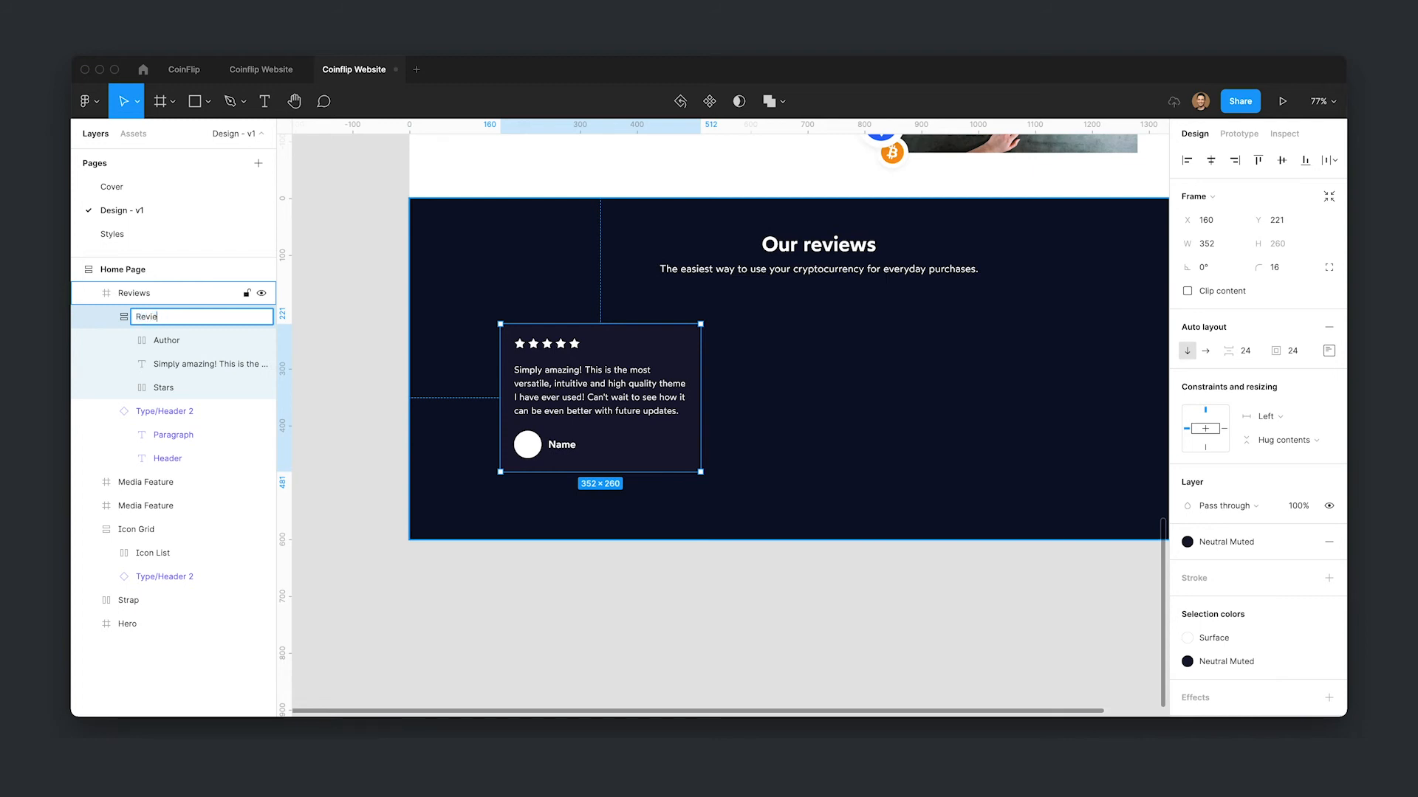
pyautogui.press('Return')
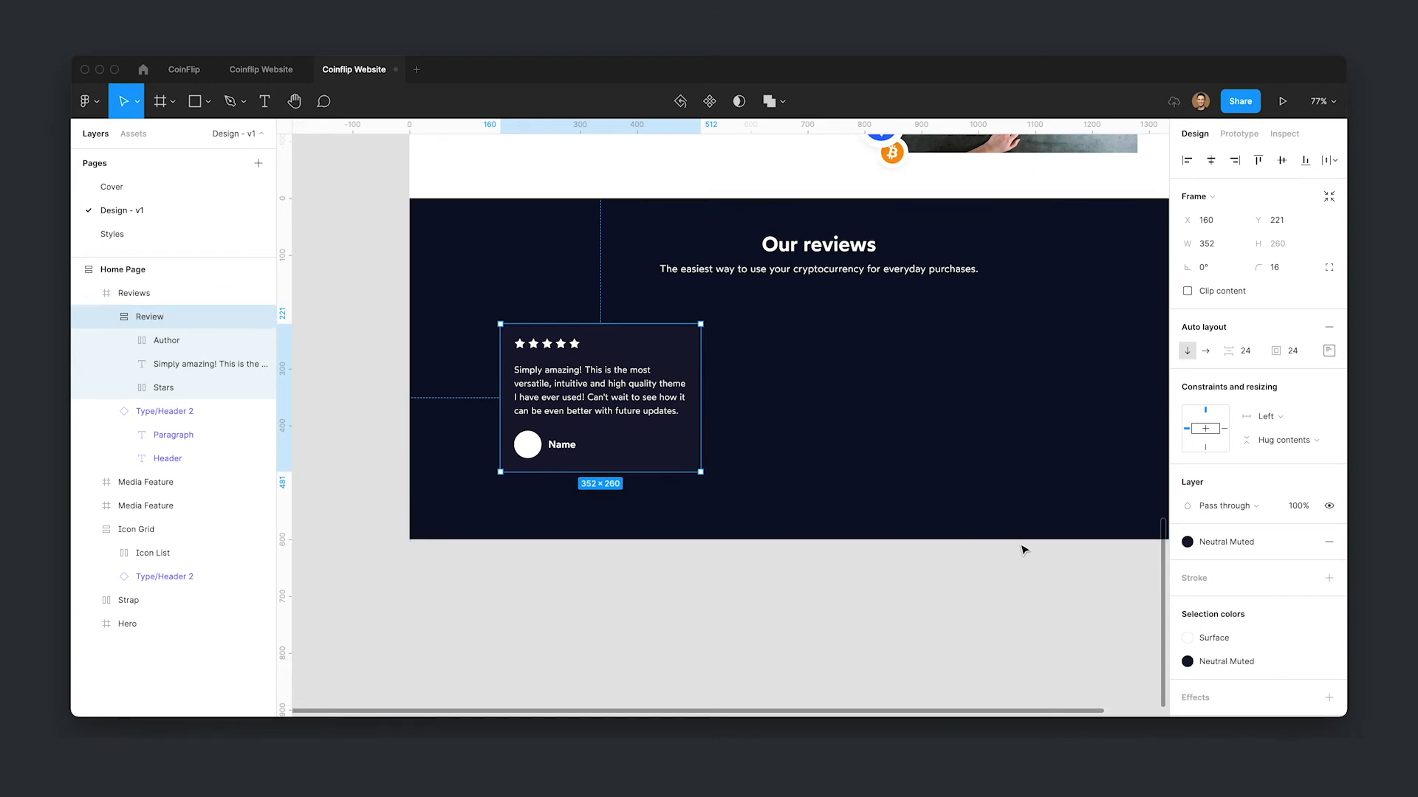
# - Add a 1 px inside stroke using the SurfaceShade style to the review card
pyautogui.hscroll(2, 1023, 550)
pyautogui.scroll(1, 1023, 550)
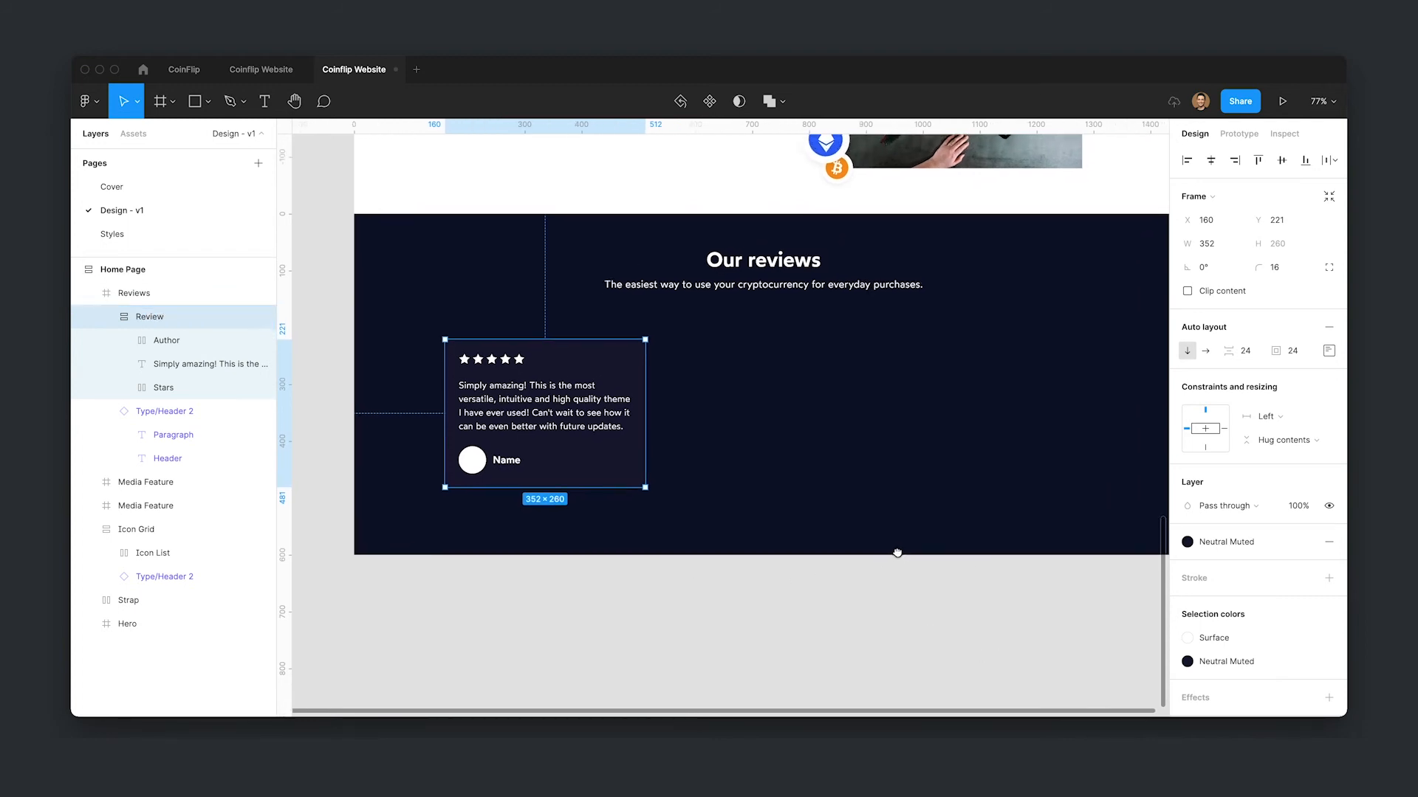
pyautogui.click(1315, 577)
pyautogui.click(1253, 668)
pyautogui.scroll(5, 671, 508)
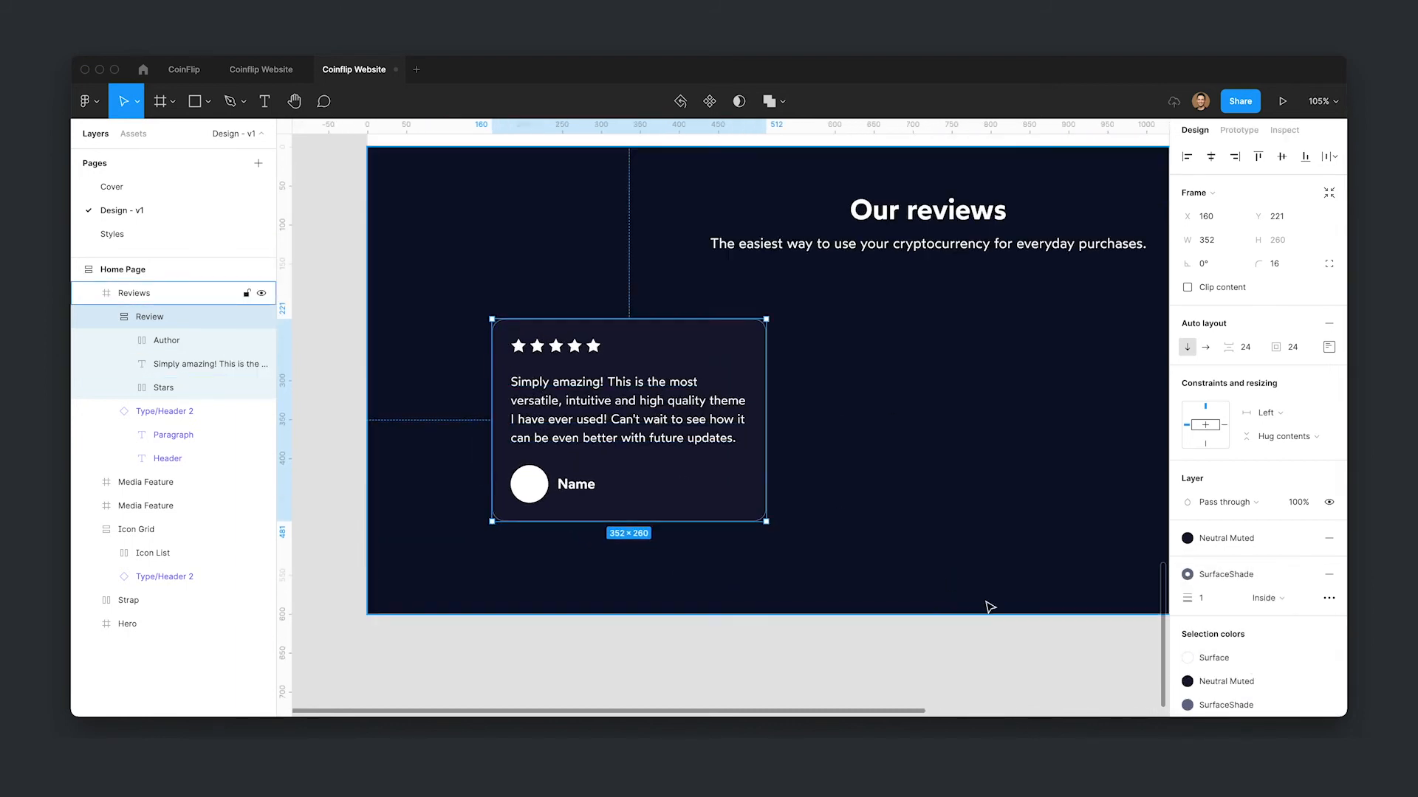
# - Change the review card's stroke to a dark linear gradient, fading the end stop and sampling its colour from the canvas
pyautogui.click(1305, 574)
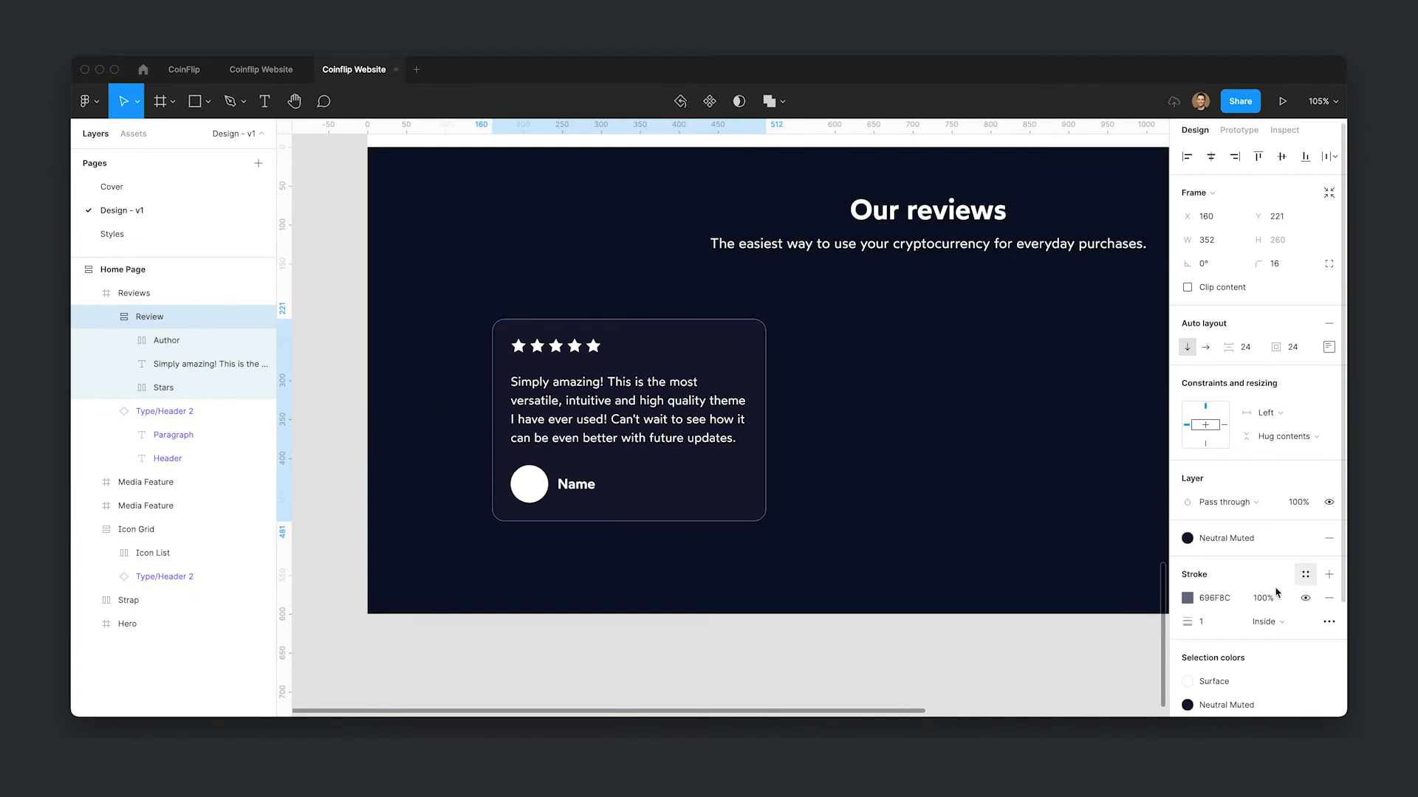
pyautogui.click(1187, 598)
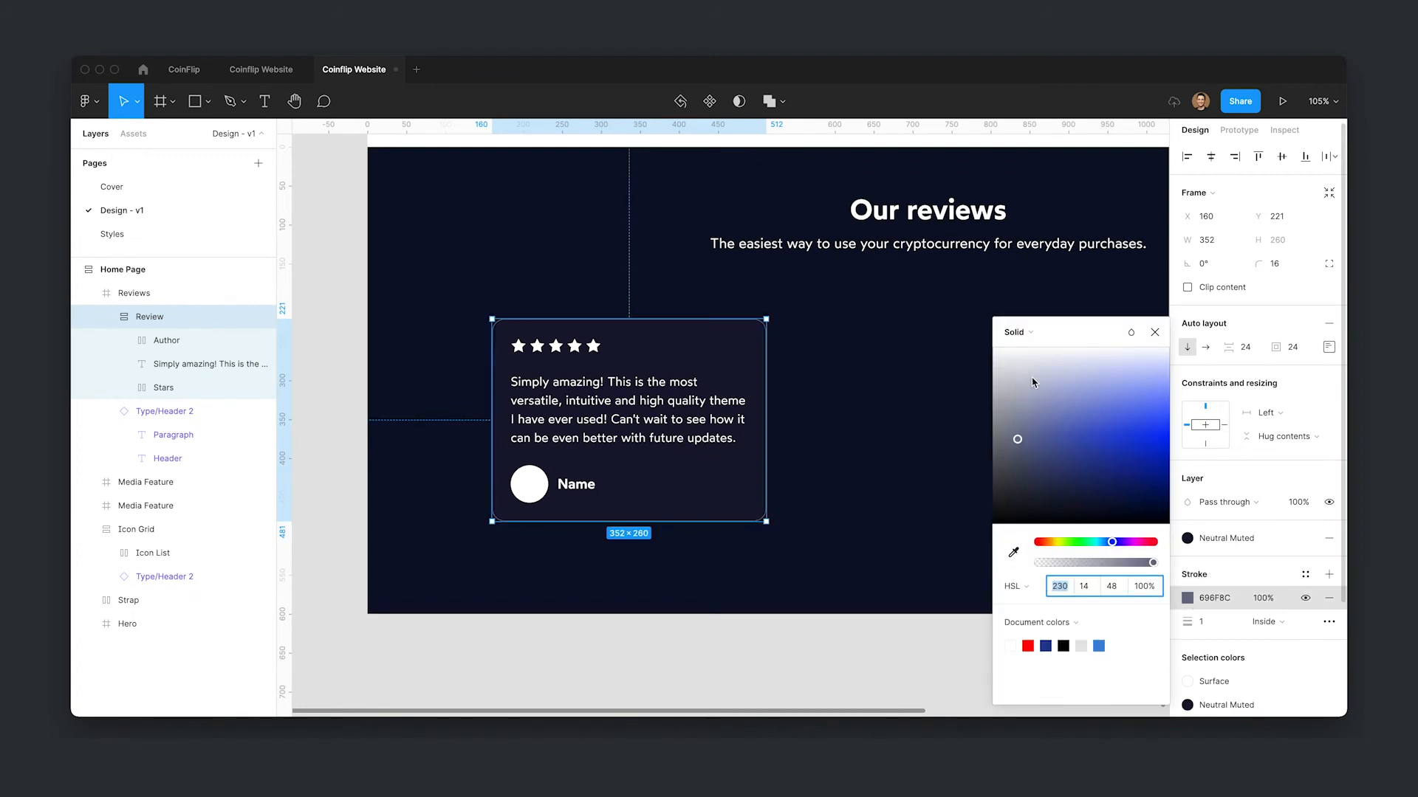
pyautogui.click(1017, 333)
pyautogui.click(1032, 351)
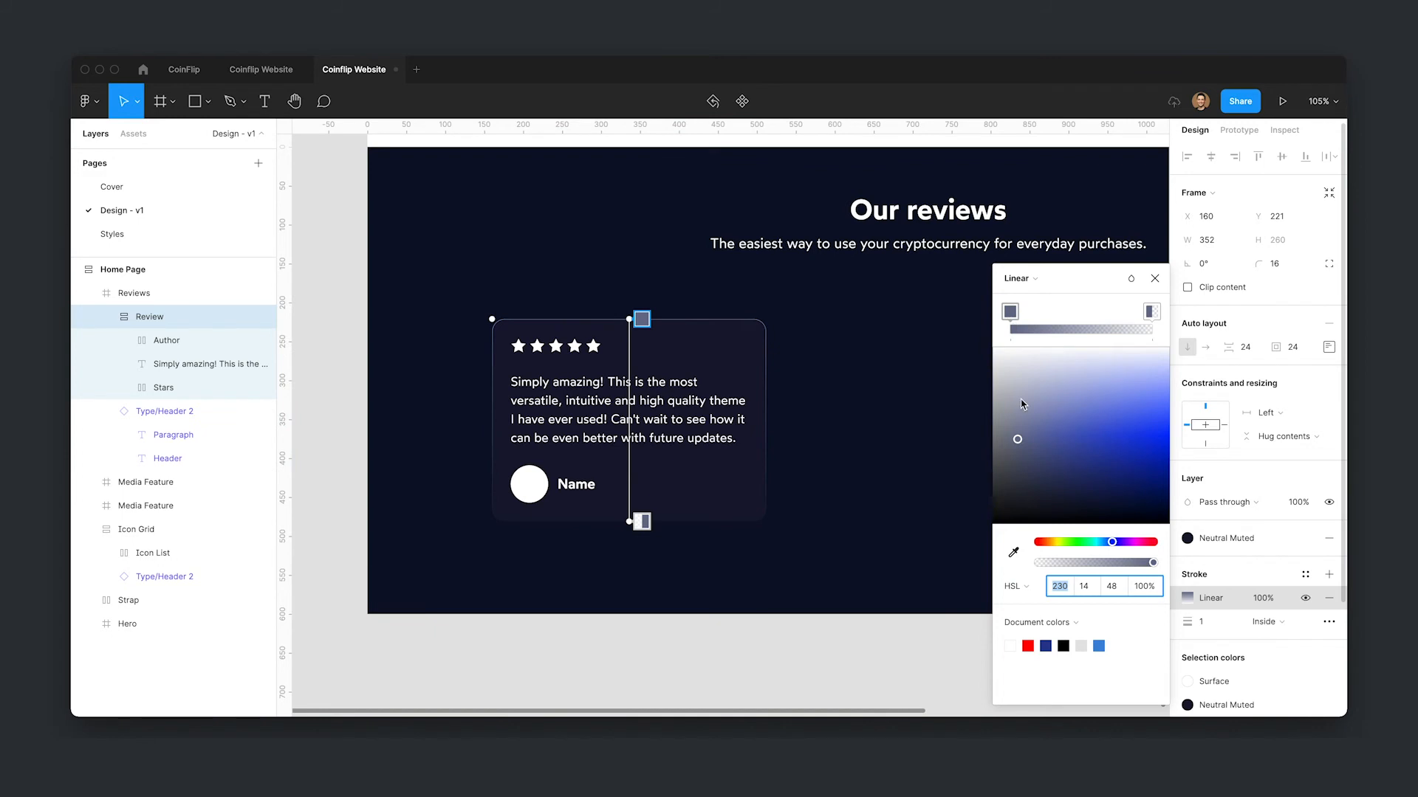
pyautogui.click(1018, 441)
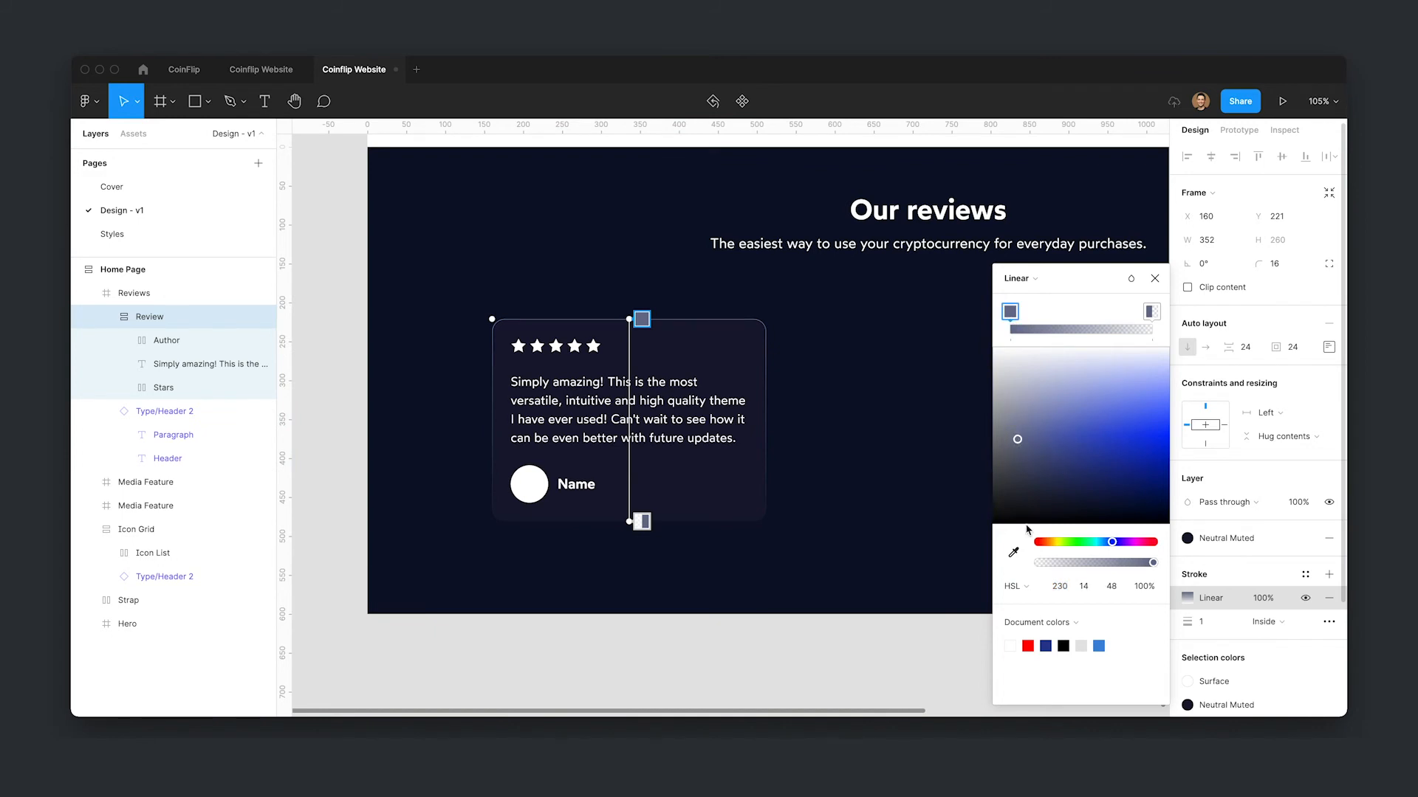
pyautogui.moveTo(1019, 441); pyautogui.dragTo(1035, 477)
pyautogui.click(1149, 313)
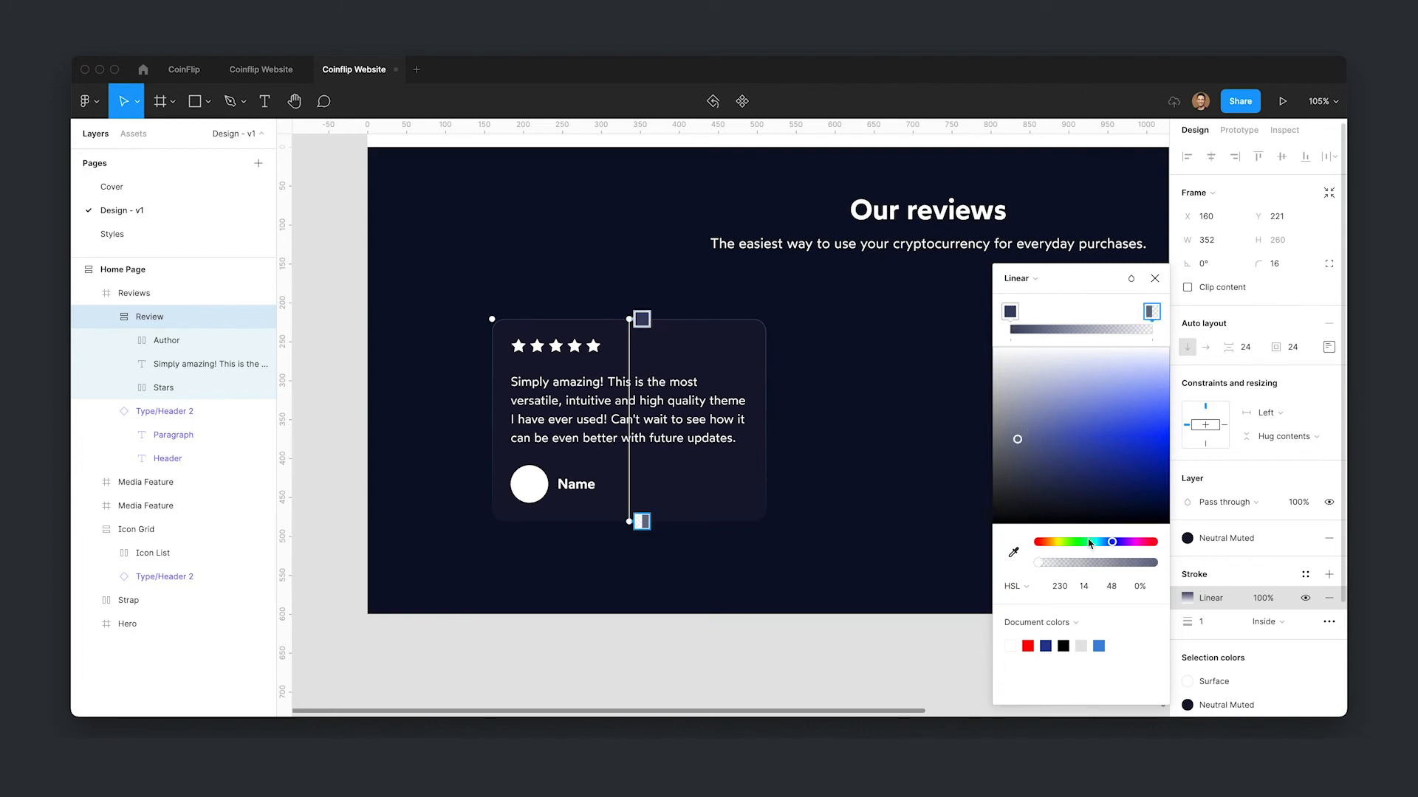
pyautogui.moveTo(1082, 563); pyautogui.dragTo(1181, 563)
pyautogui.moveTo(1024, 448); pyautogui.dragTo(1031, 508)
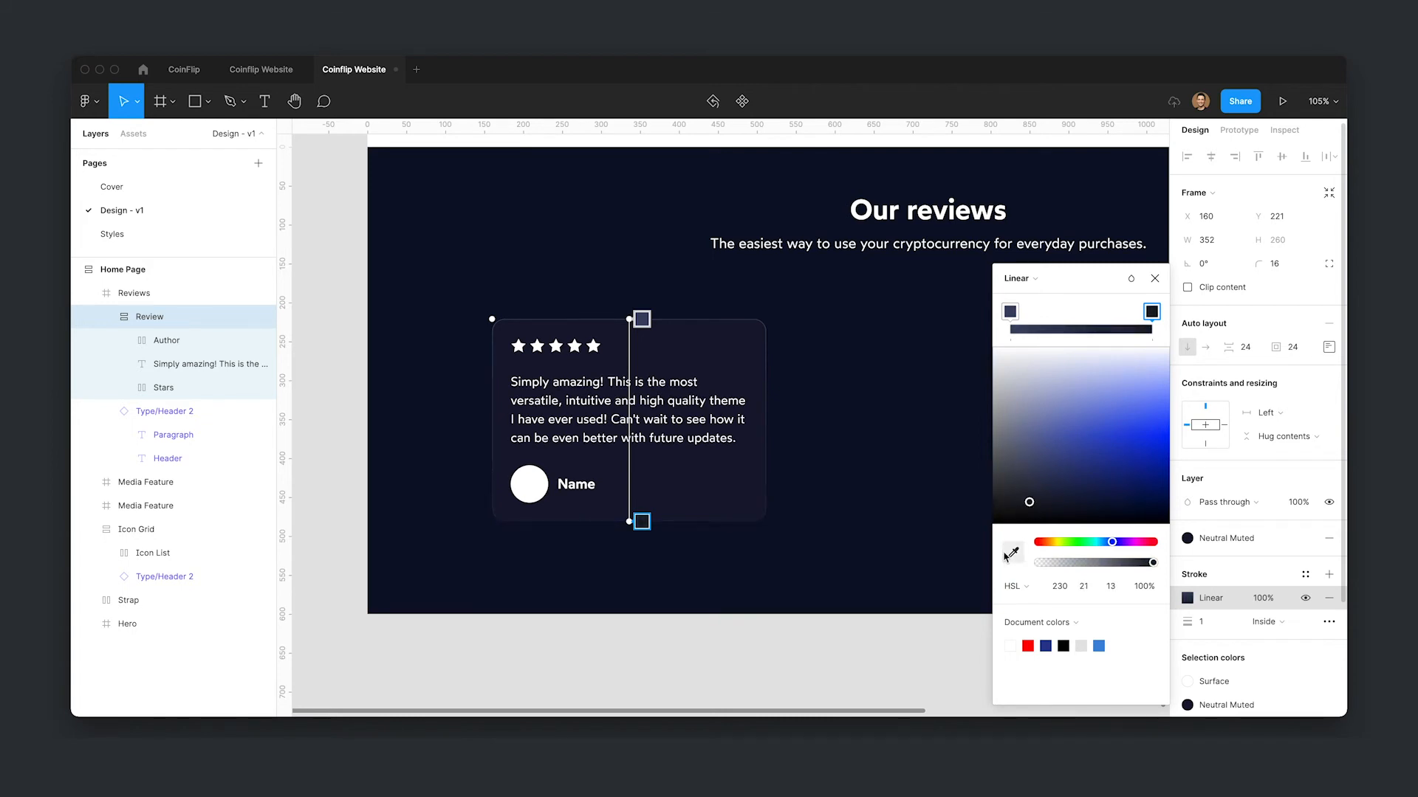
pyautogui.click(1012, 552)
pyautogui.click(1093, 211)
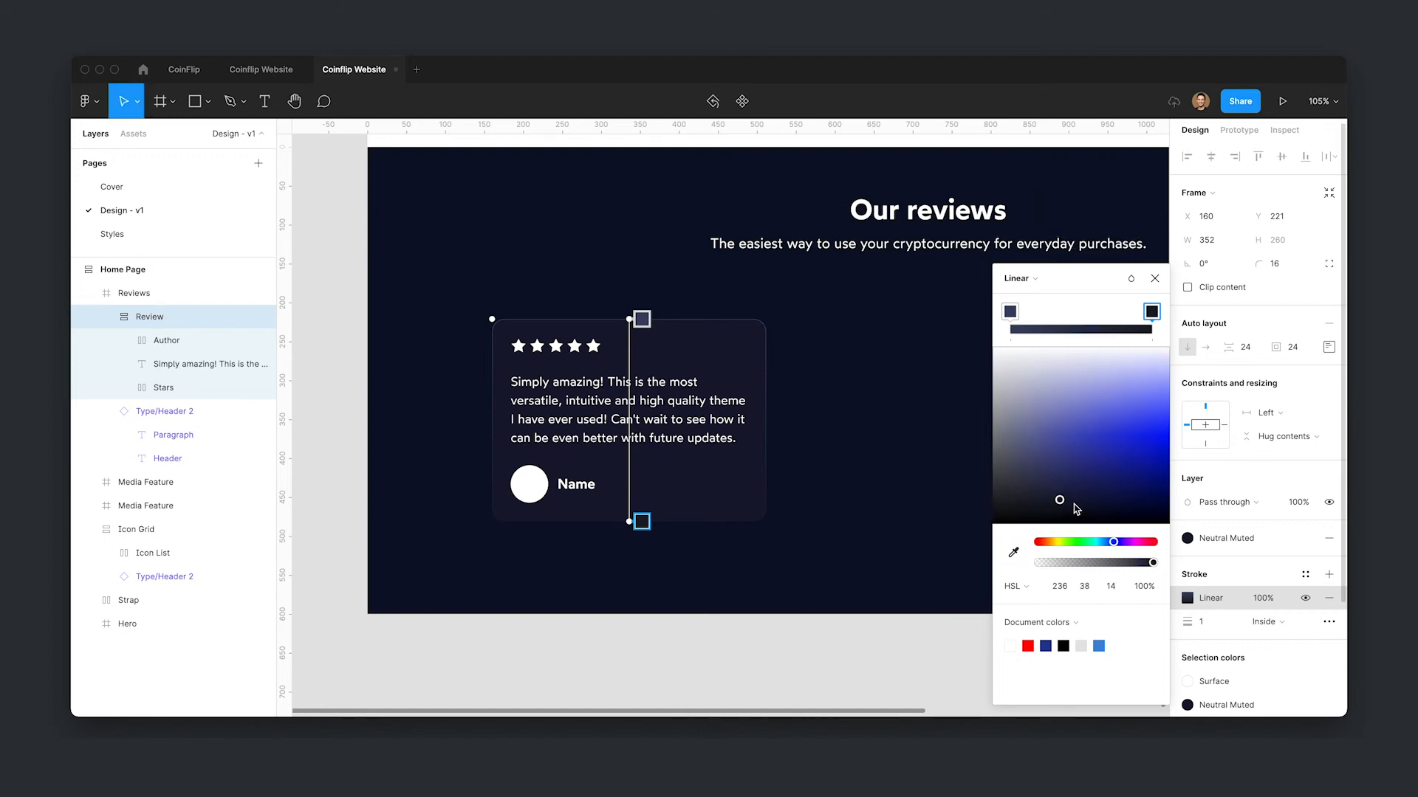
pyautogui.moveTo(1062, 500); pyautogui.dragTo(1063, 500)
# - Save the gradient stroke as a new color style named Gradient Reviews Stroke
pyautogui.click(1305, 574)
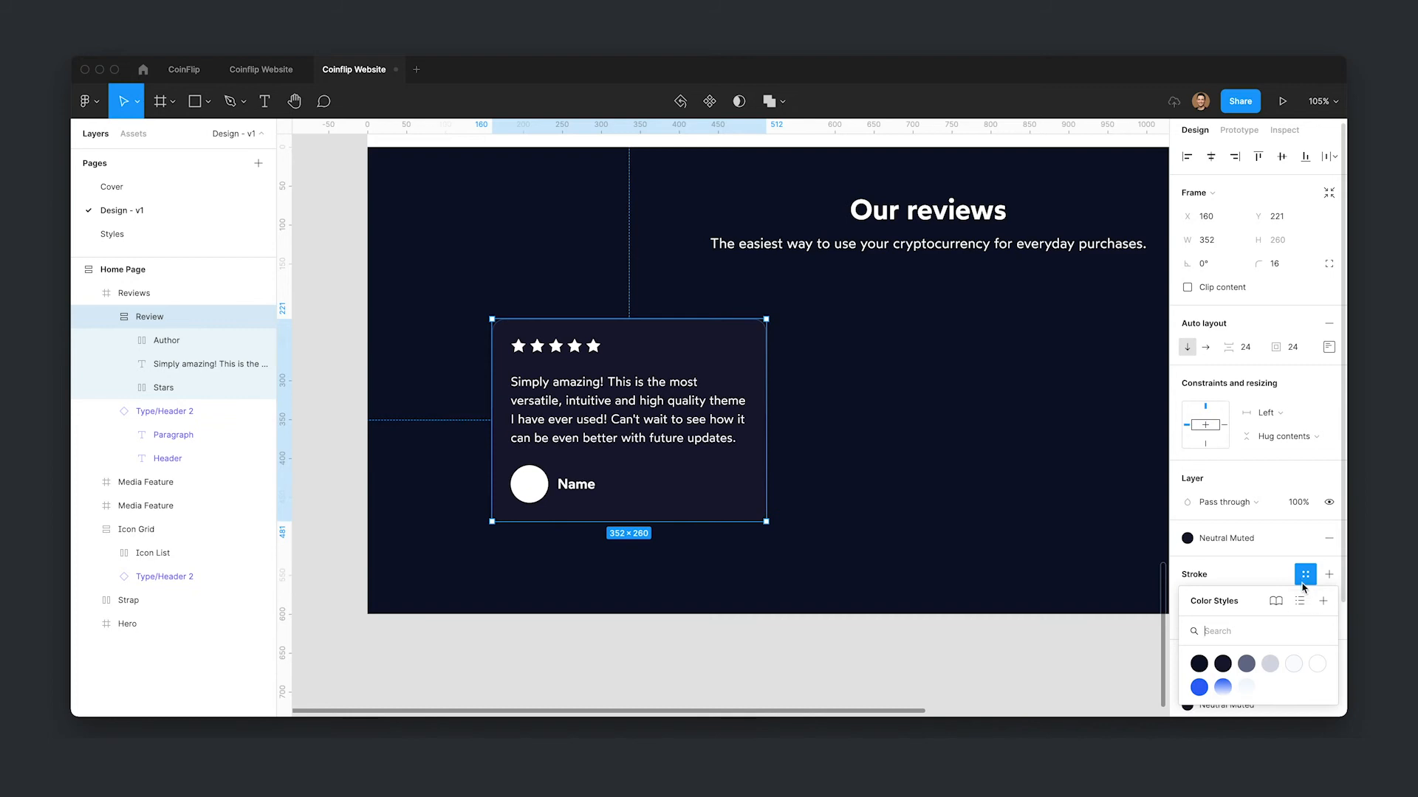
pyautogui.click(1322, 601)
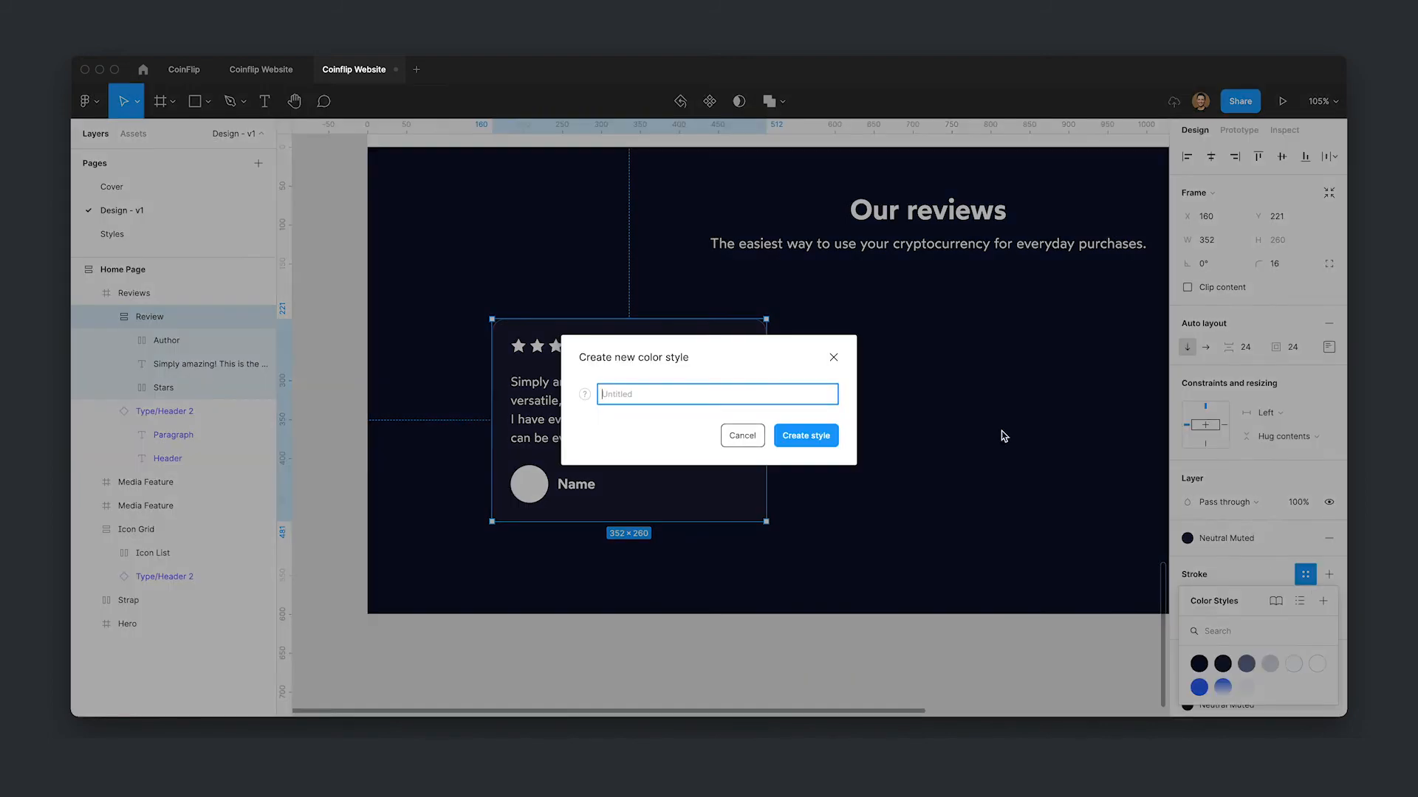
pyautogui.write('Gradient Reviews S')
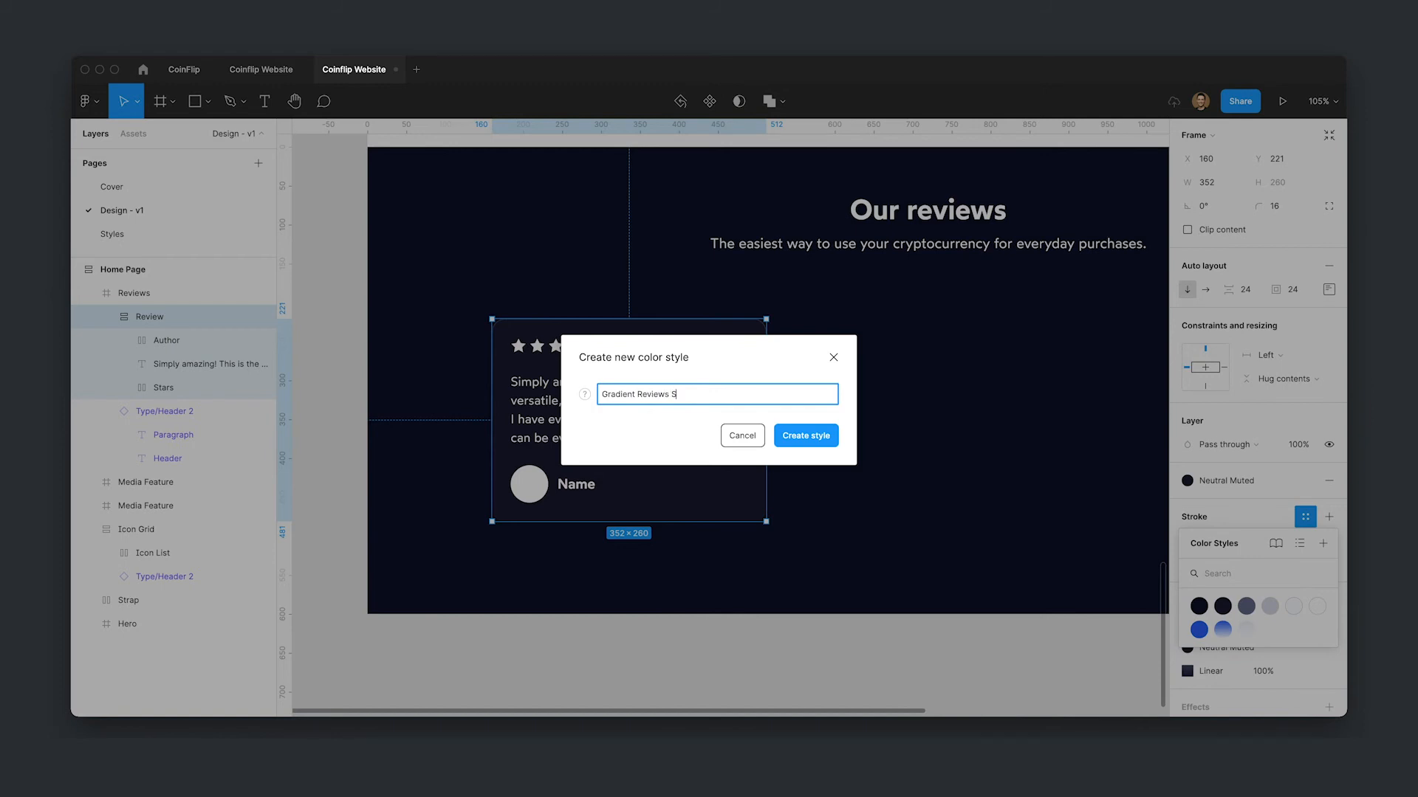
pyautogui.write('troke')
pyautogui.press('Return')
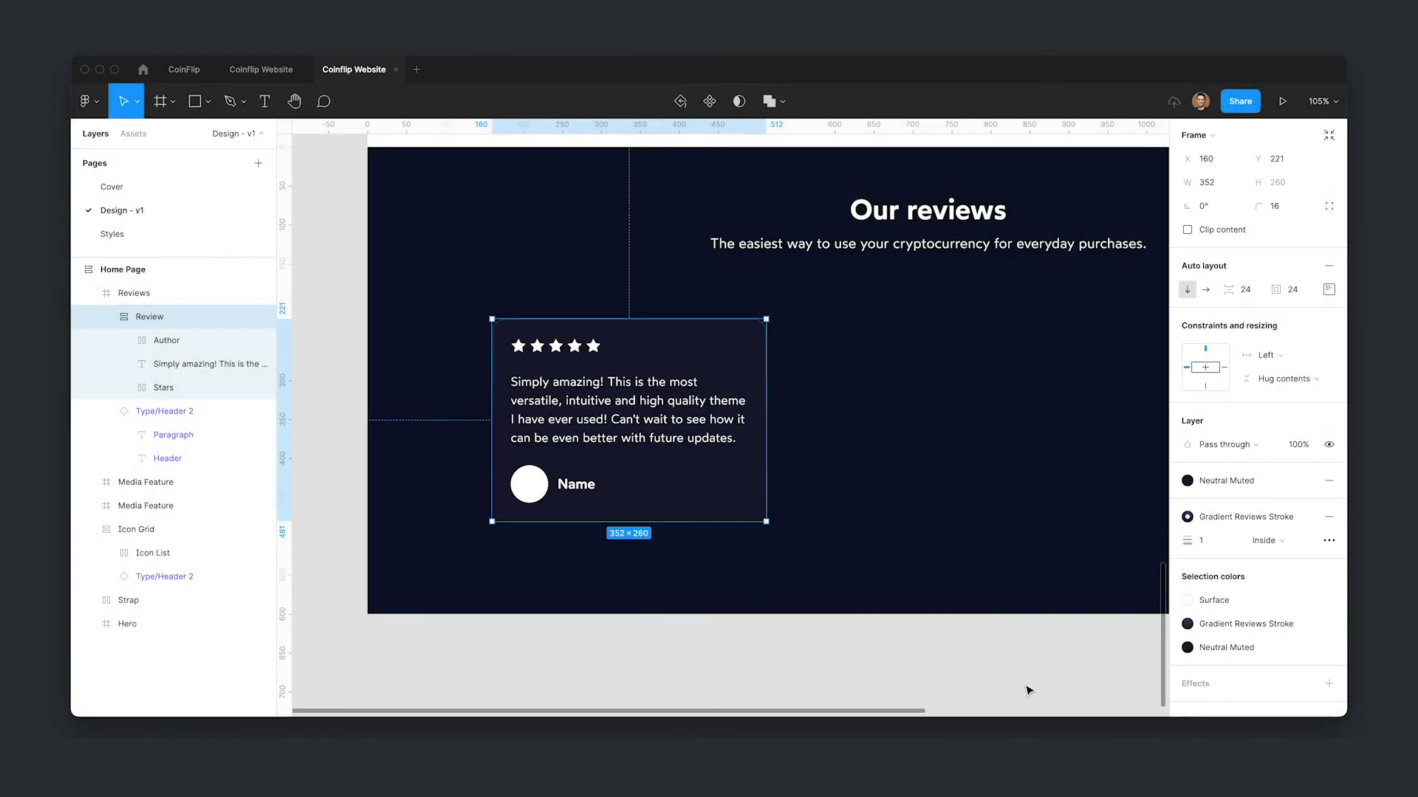
# - Move the review card out of the page onto the canvas and turn it into a component
pyautogui.click(1025, 687)
pyautogui.click(832, 608)
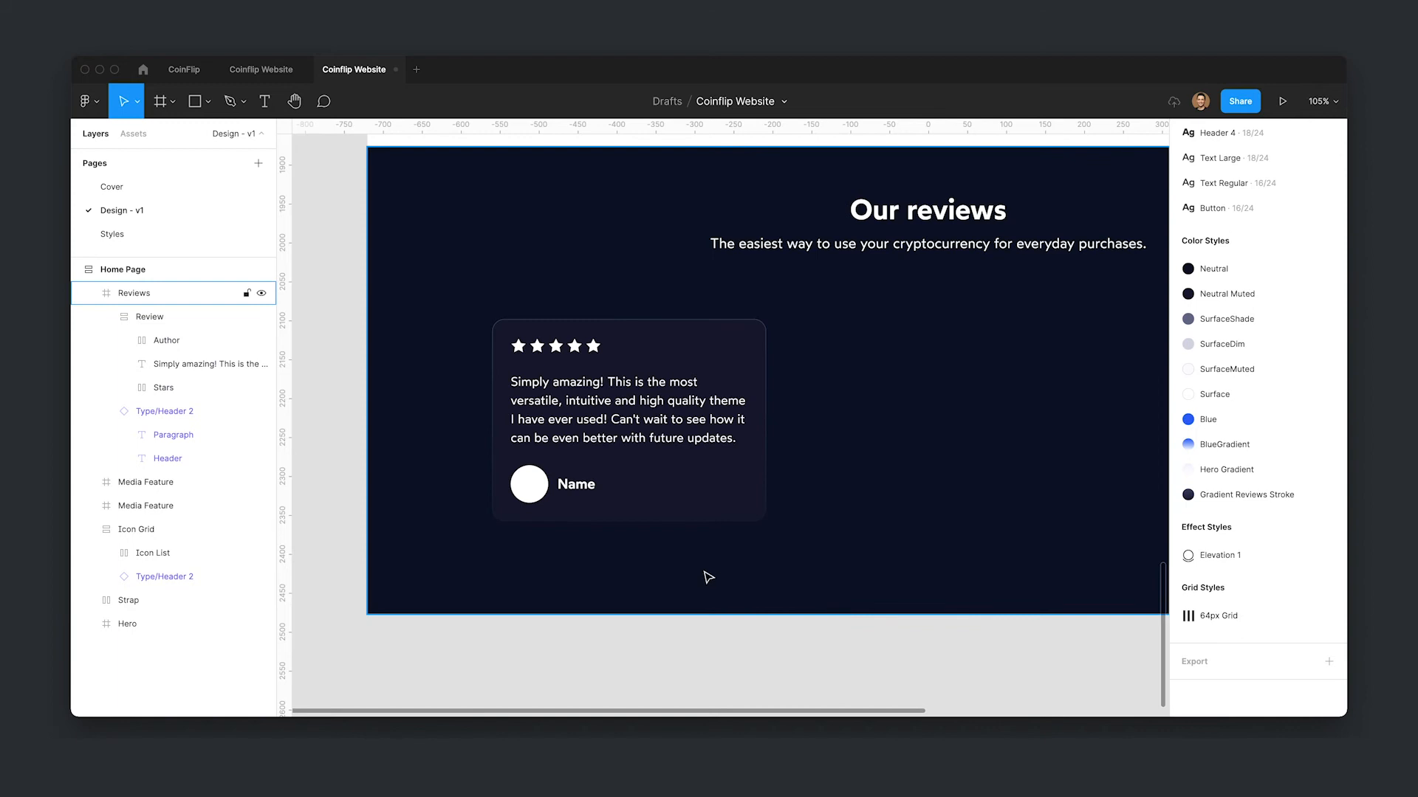
pyautogui.scroll(-3, 738, 585)
pyautogui.scroll(-5, 768, 627)
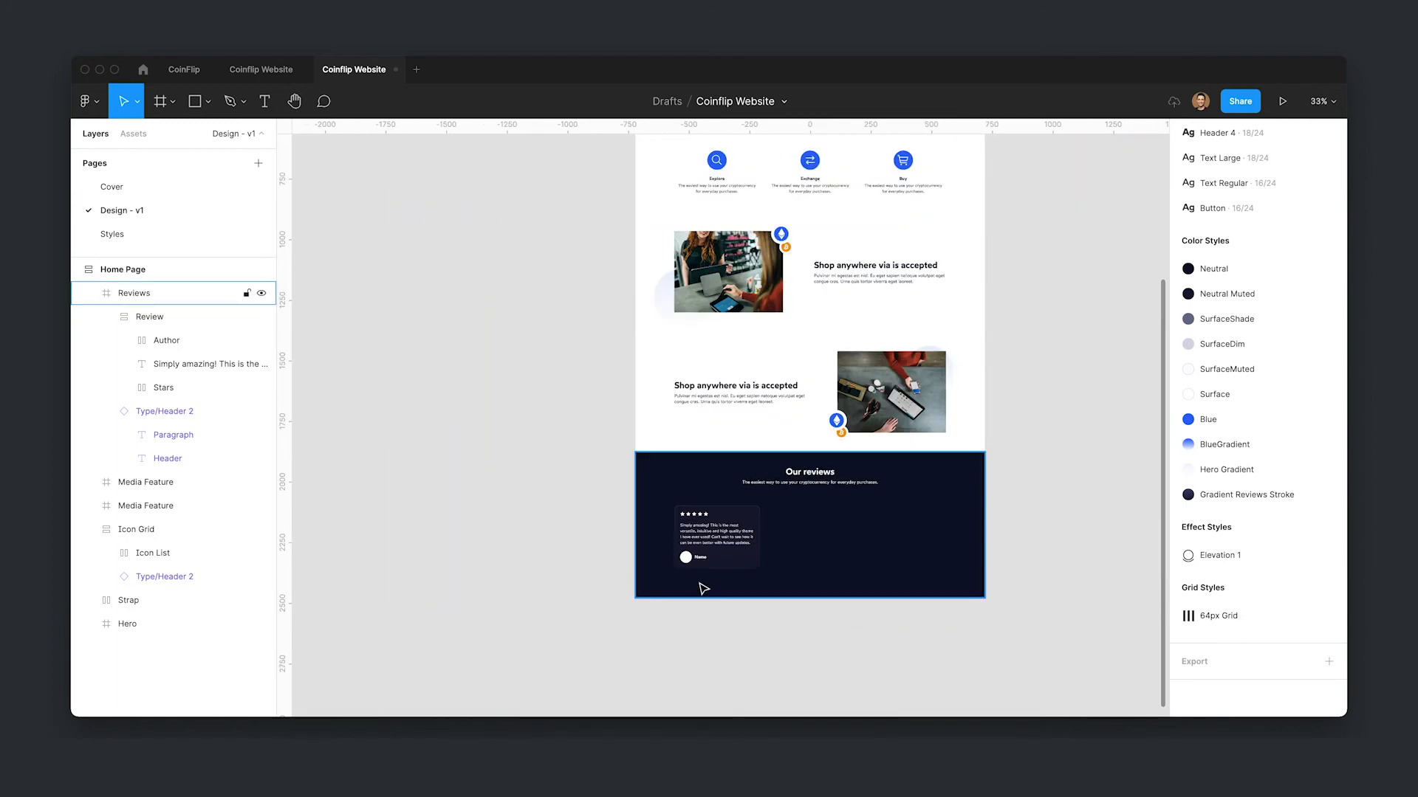
pyautogui.scroll(3, 703, 587)
pyautogui.click(721, 523)
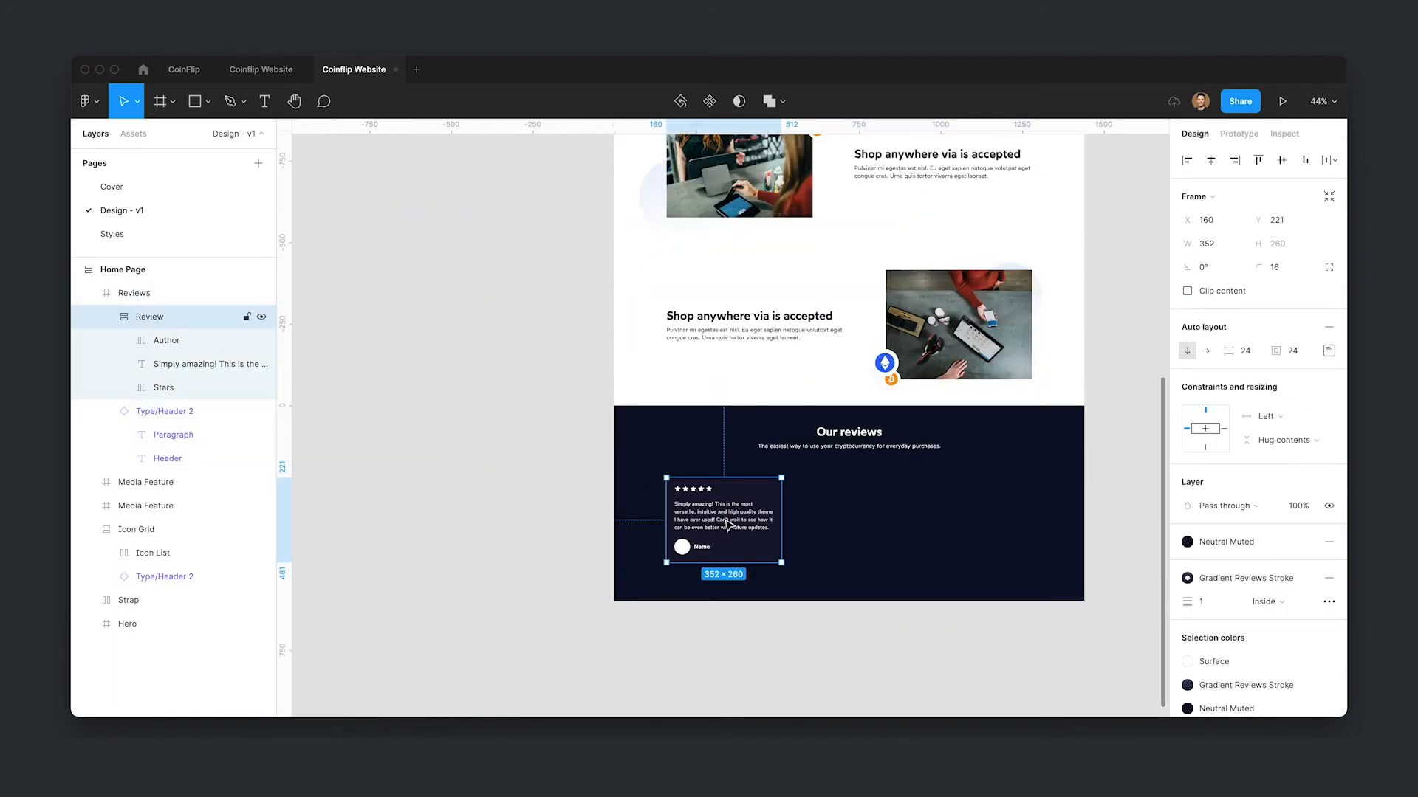
pyautogui.moveTo(742, 520); pyautogui.dragTo(487, 507)
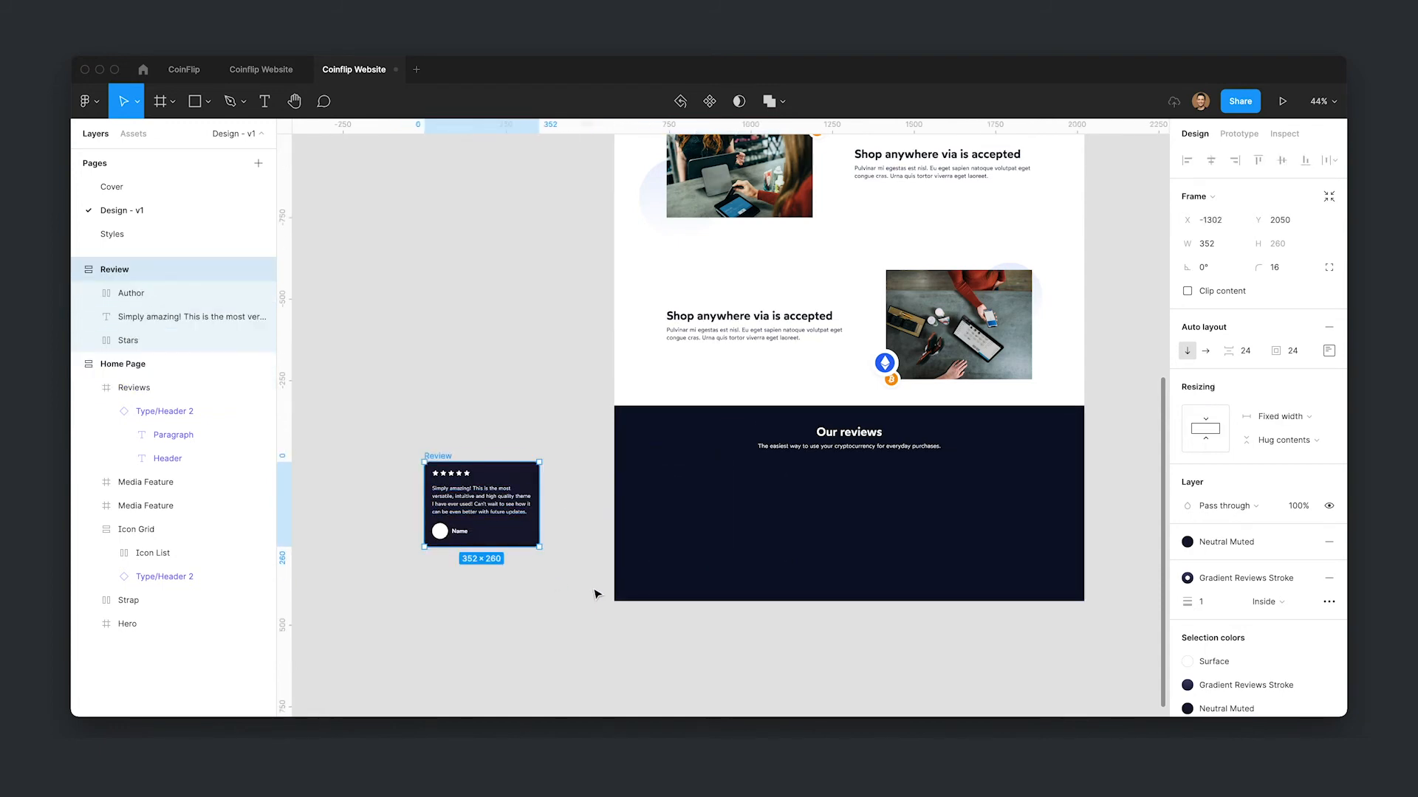
pyautogui.hotkey('ctrl', 'alt', 'k')
# - Place an instance of the Review component in the Reviews section, align it to the layout grid and duplicate it twice
pyautogui.moveTo(507, 517); pyautogui.dragTo(751, 559)
pyautogui.hotkey('ctrl', 'g')
pyautogui.hscroll(2, 820, 602)
pyautogui.scroll(-1, 820, 602)
pyautogui.moveTo(652, 506); pyautogui.dragTo(771, 508)
pyautogui.hotkey('ctrl', 'd')
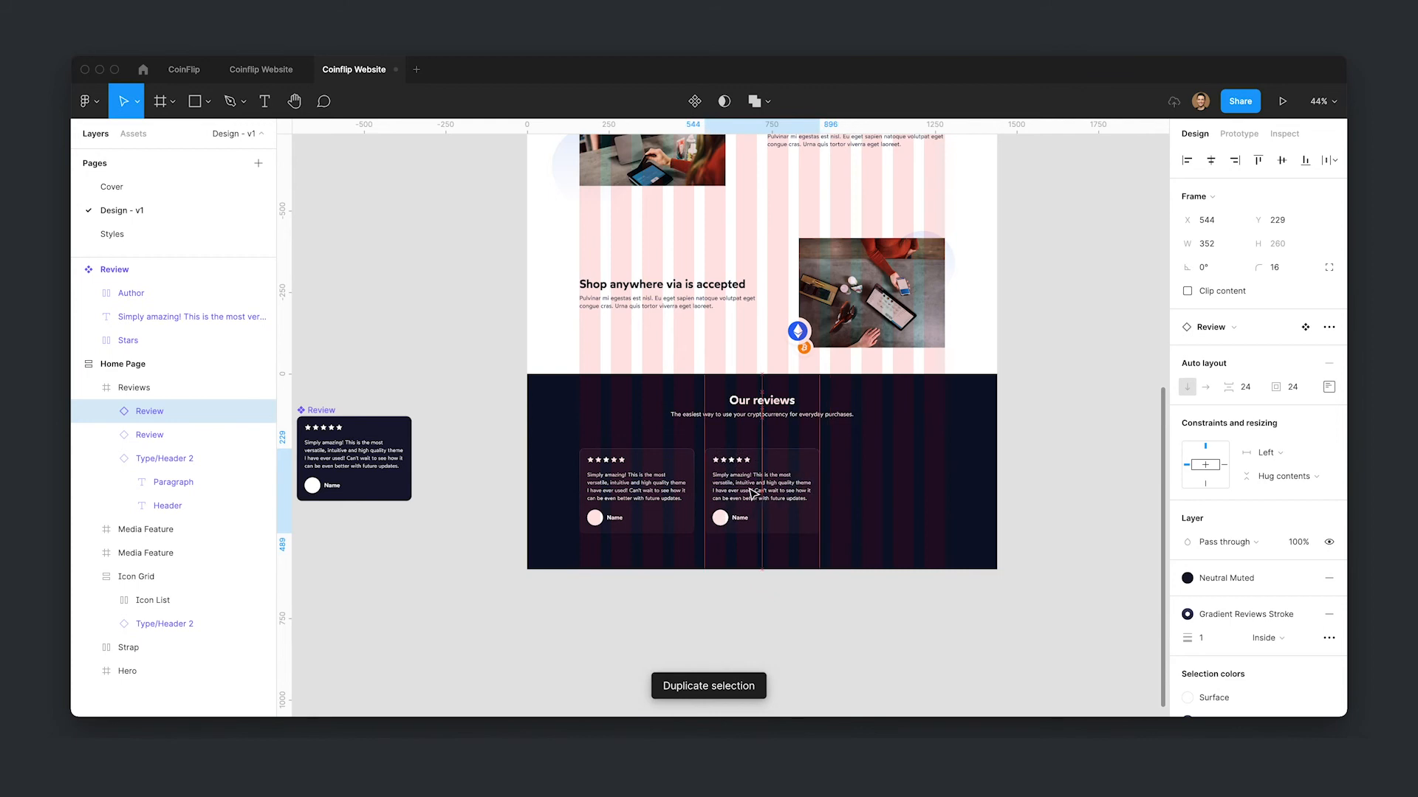
pyautogui.hotkey('ctrl', 'd')
# - Select the three review instances and wrap them in a horizontal auto layout frame
pyautogui.click(923, 601)
pyautogui.scroll(2, 788, 592)
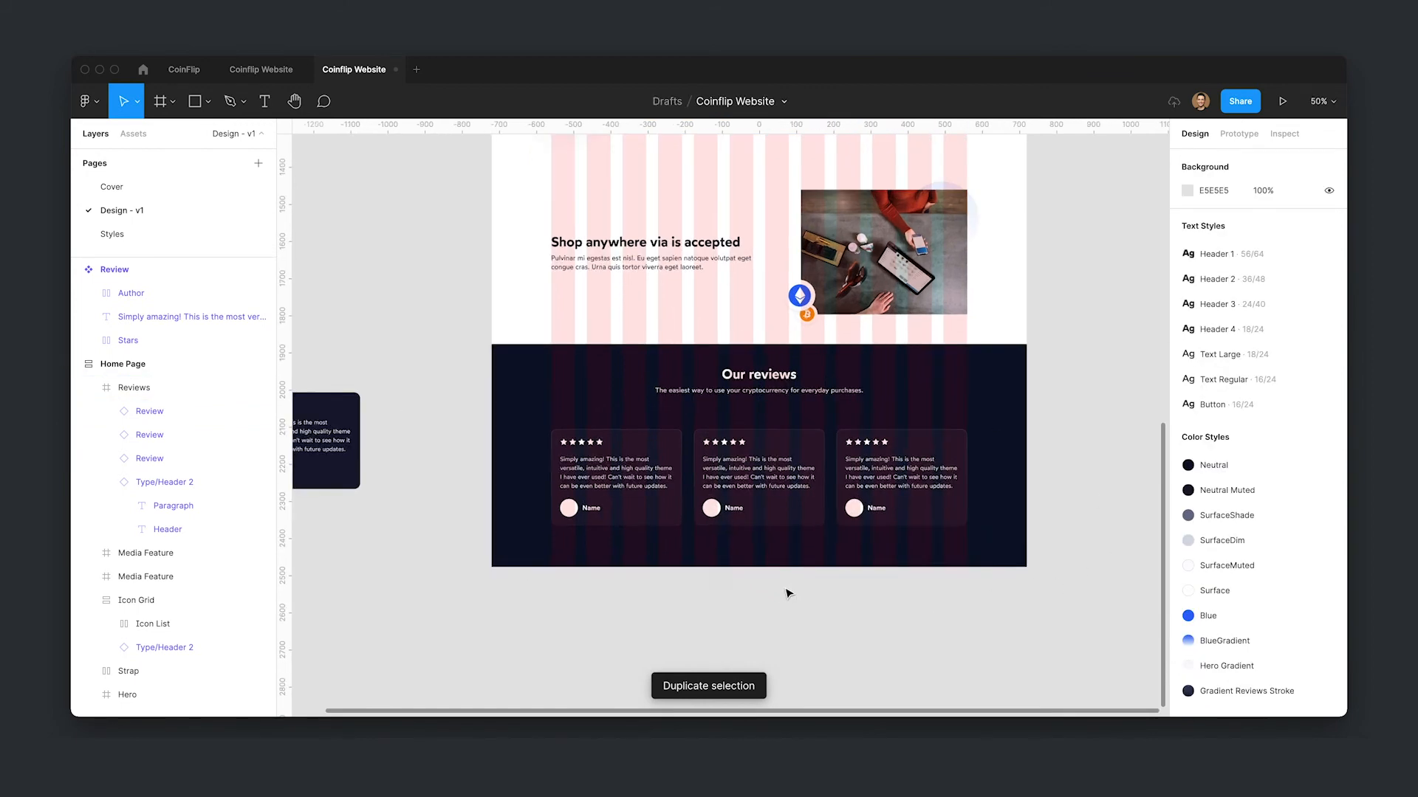
pyautogui.click(723, 476)
pyautogui.doubleClick(723, 477)
pyautogui.keyDown('shift'); pyautogui.click(604, 486); pyautogui.keyUp('shift')
pyautogui.keyDown('shift'); pyautogui.click(913, 482); pyautogui.keyUp('shift')
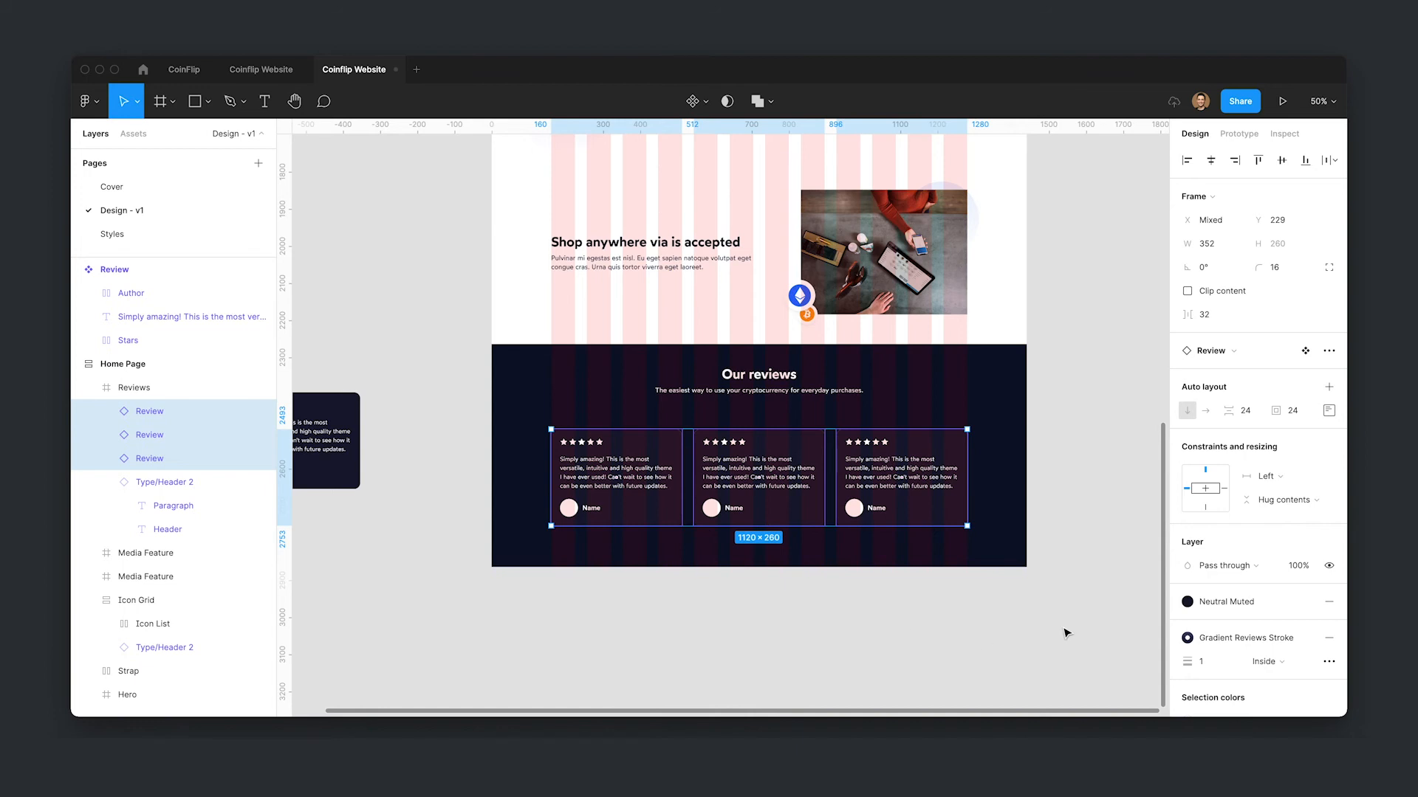
pyautogui.hotkey('shift', 'a')
pyautogui.scroll(1, 823, 478)
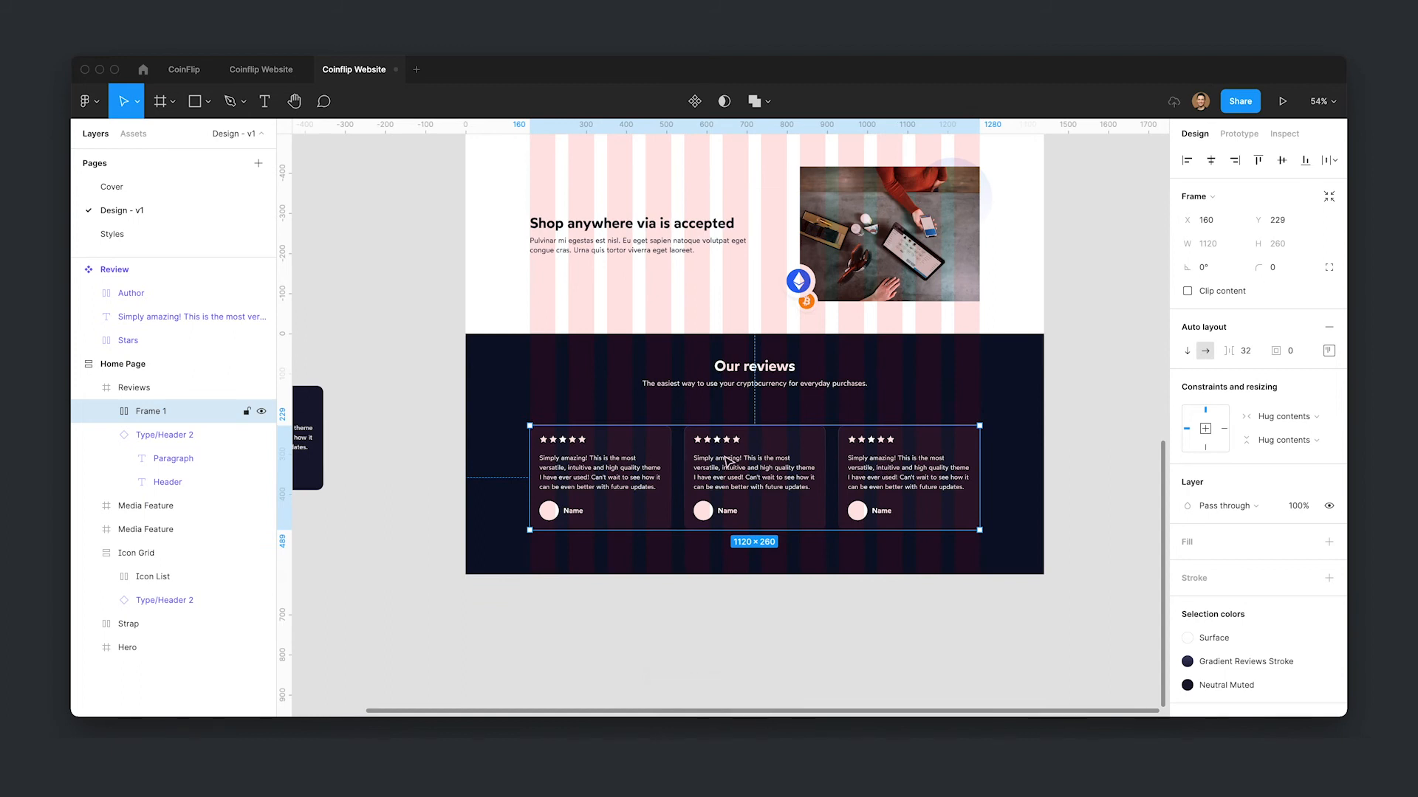
# - Duplicate the last review card twice so the auto layout row holds five reviews
pyautogui.click(1286, 417)
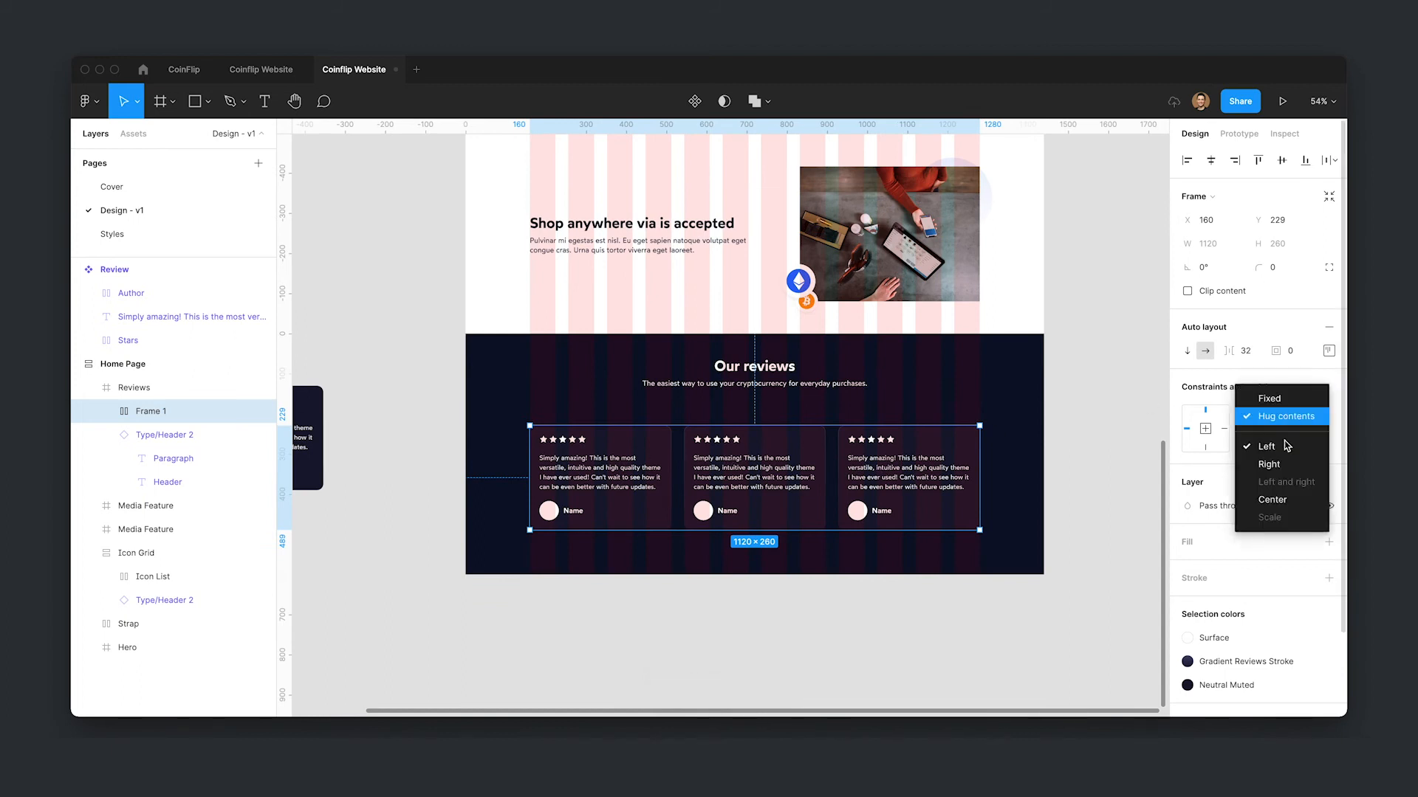
pyautogui.click(1211, 448)
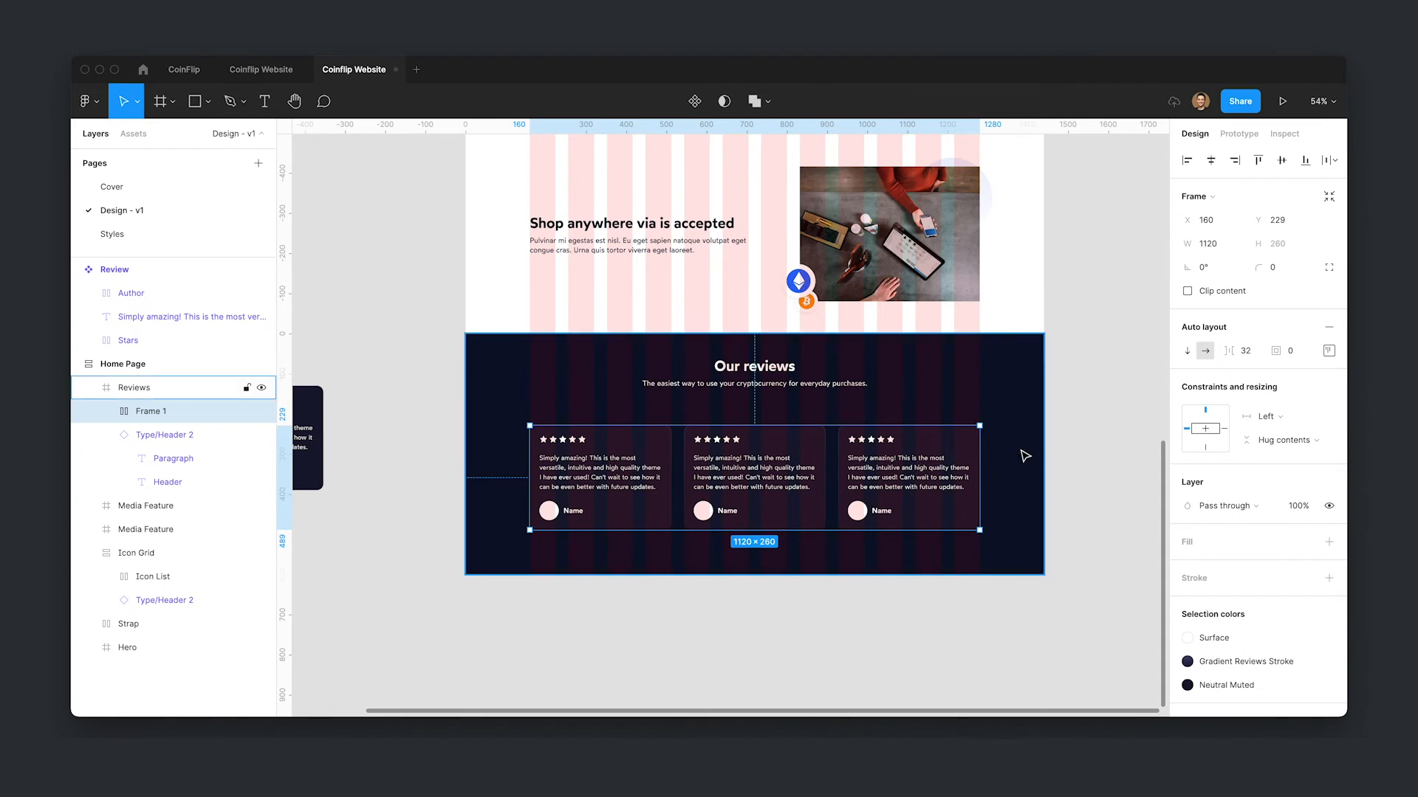
pyautogui.click(872, 473)
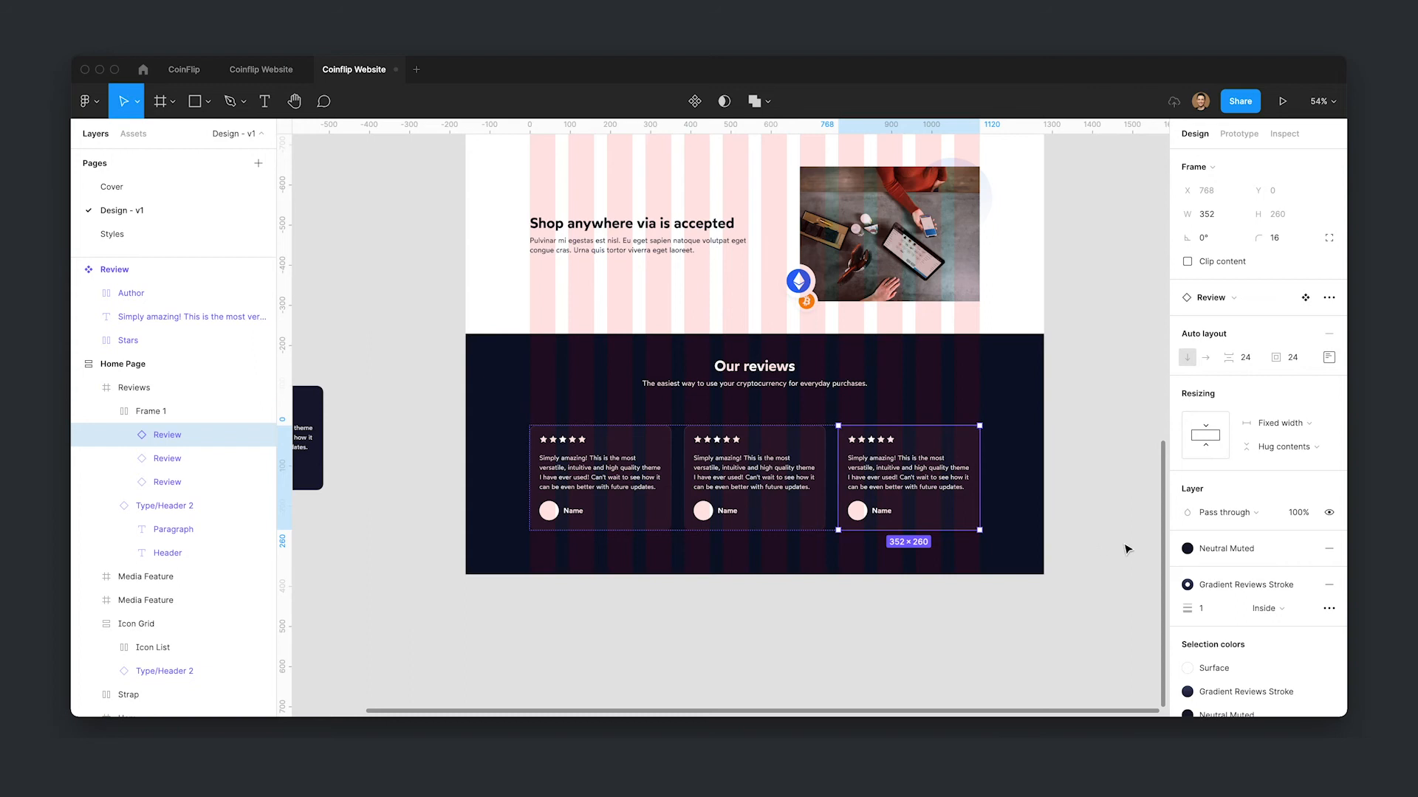
pyautogui.press('super+d')
pyautogui.press('super+d')
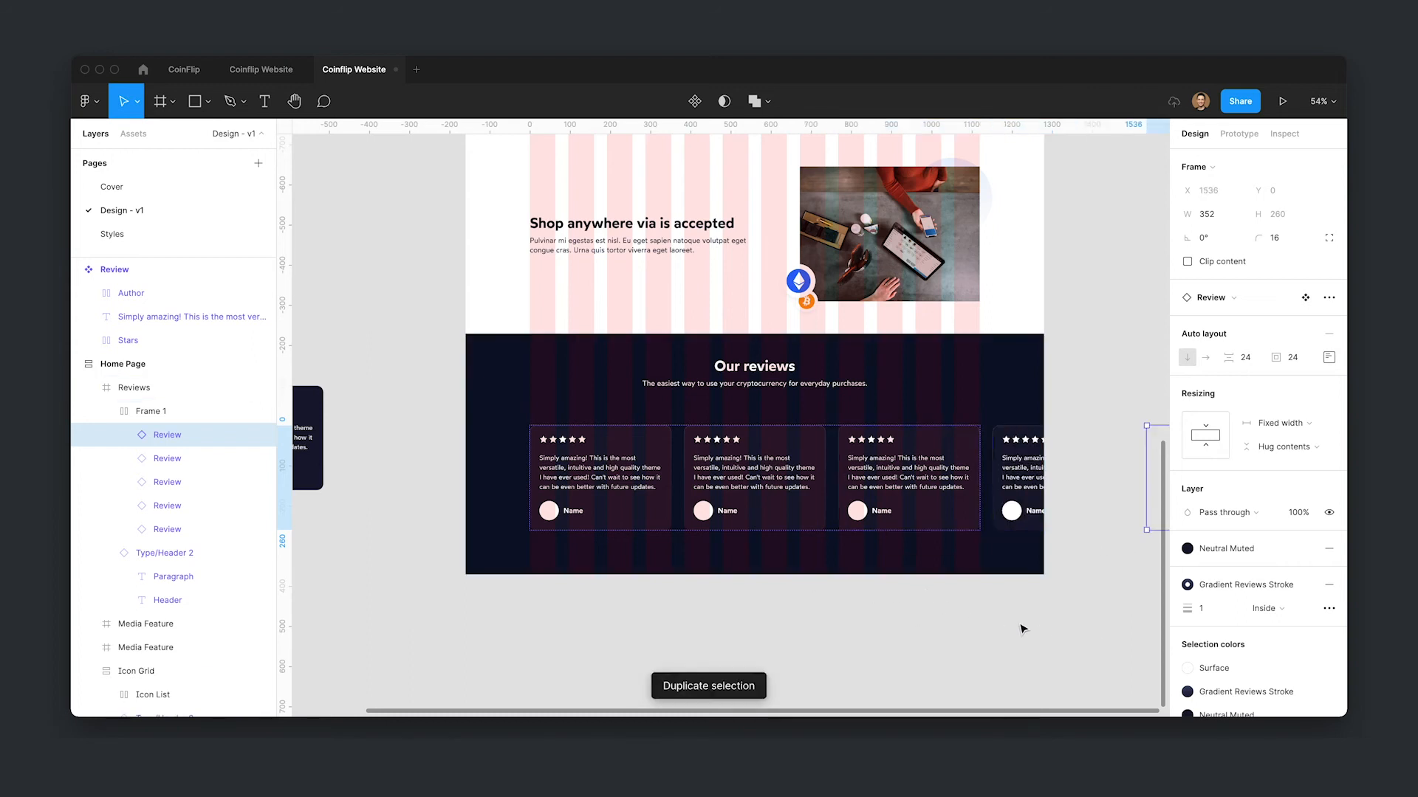
pyautogui.click(1023, 629)
# - Inspect the auto layout frame's alignment and padding settings and hide the layout grids
pyautogui.click(829, 471)
pyautogui.click(1328, 352)
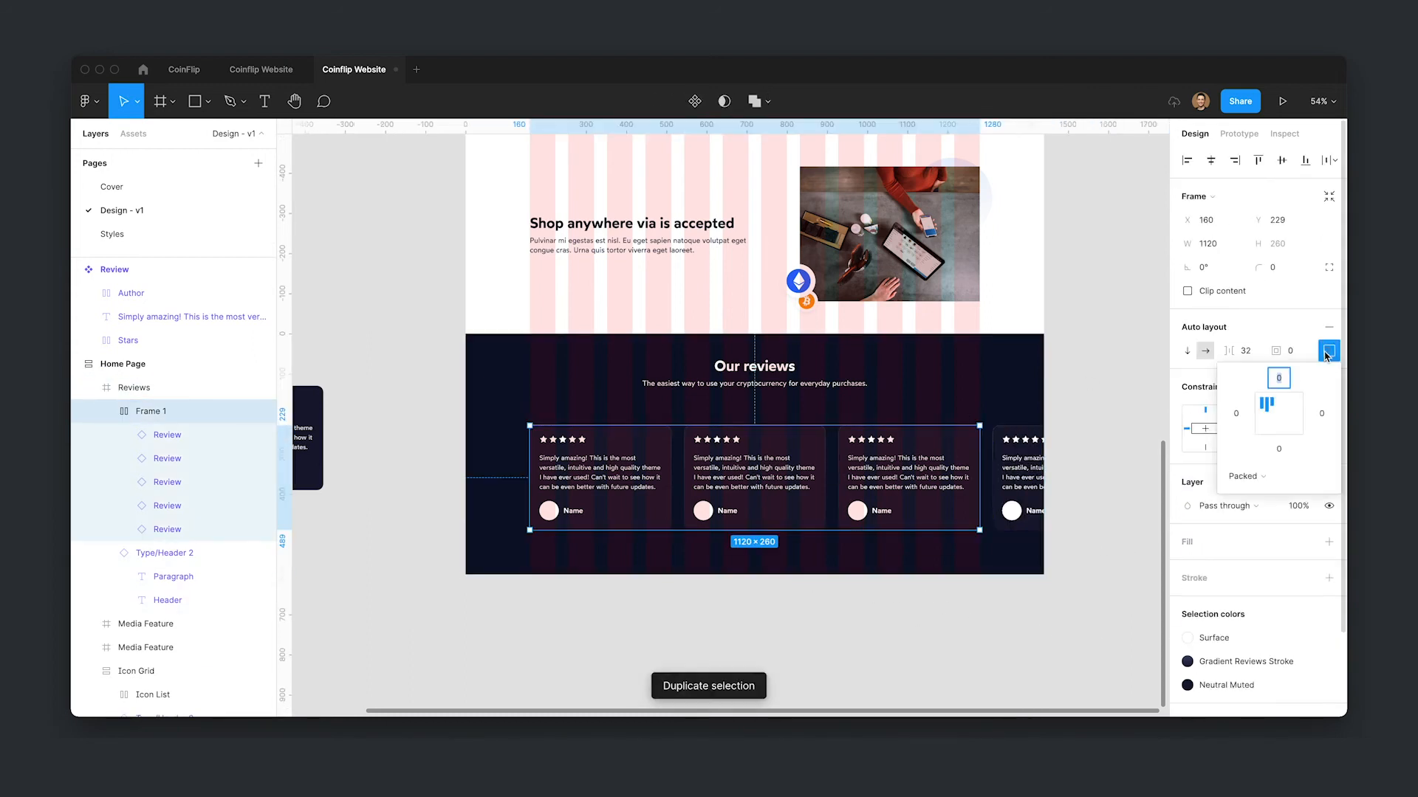
pyautogui.click(1105, 511)
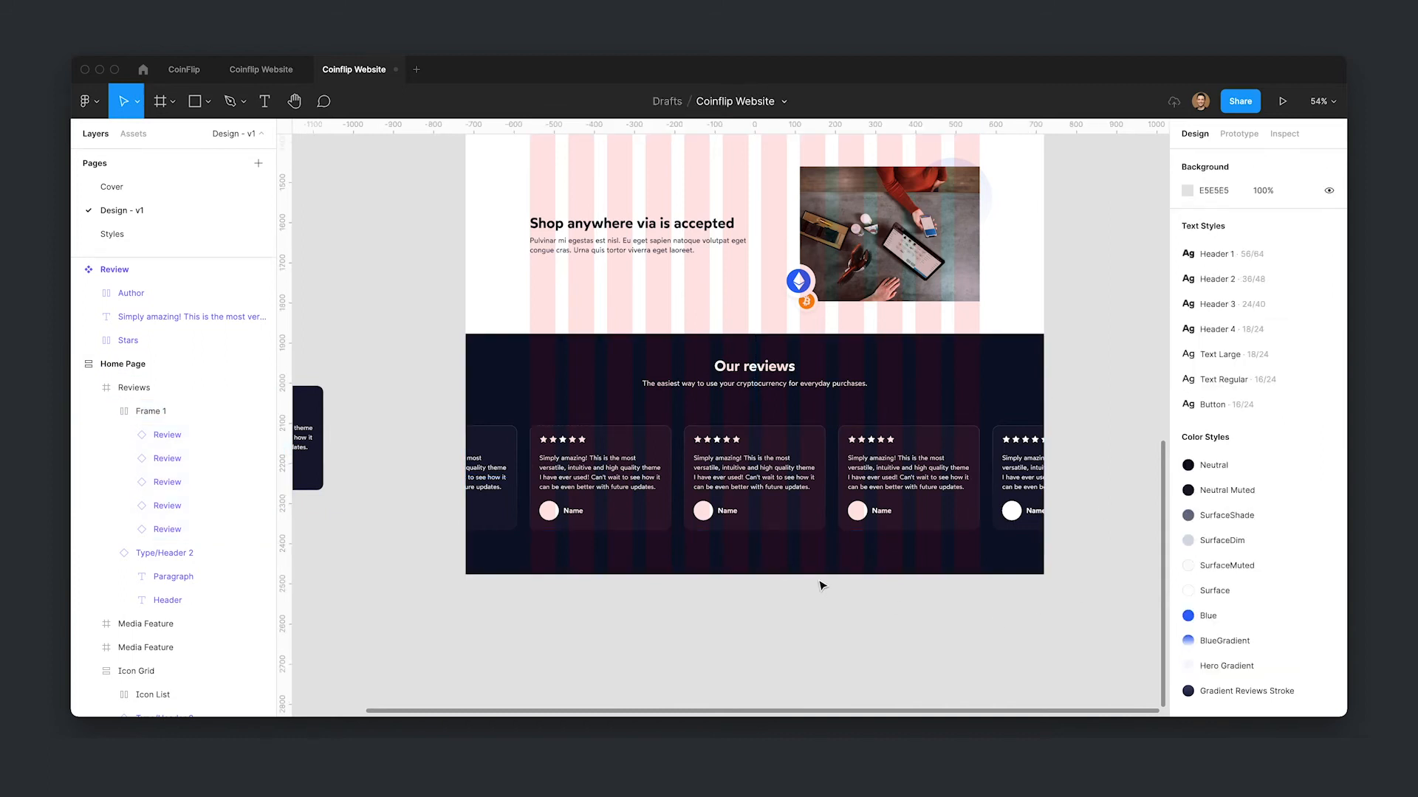
pyautogui.hotkey('ctrl', 'g')
pyautogui.scroll(-4, 950, 522)
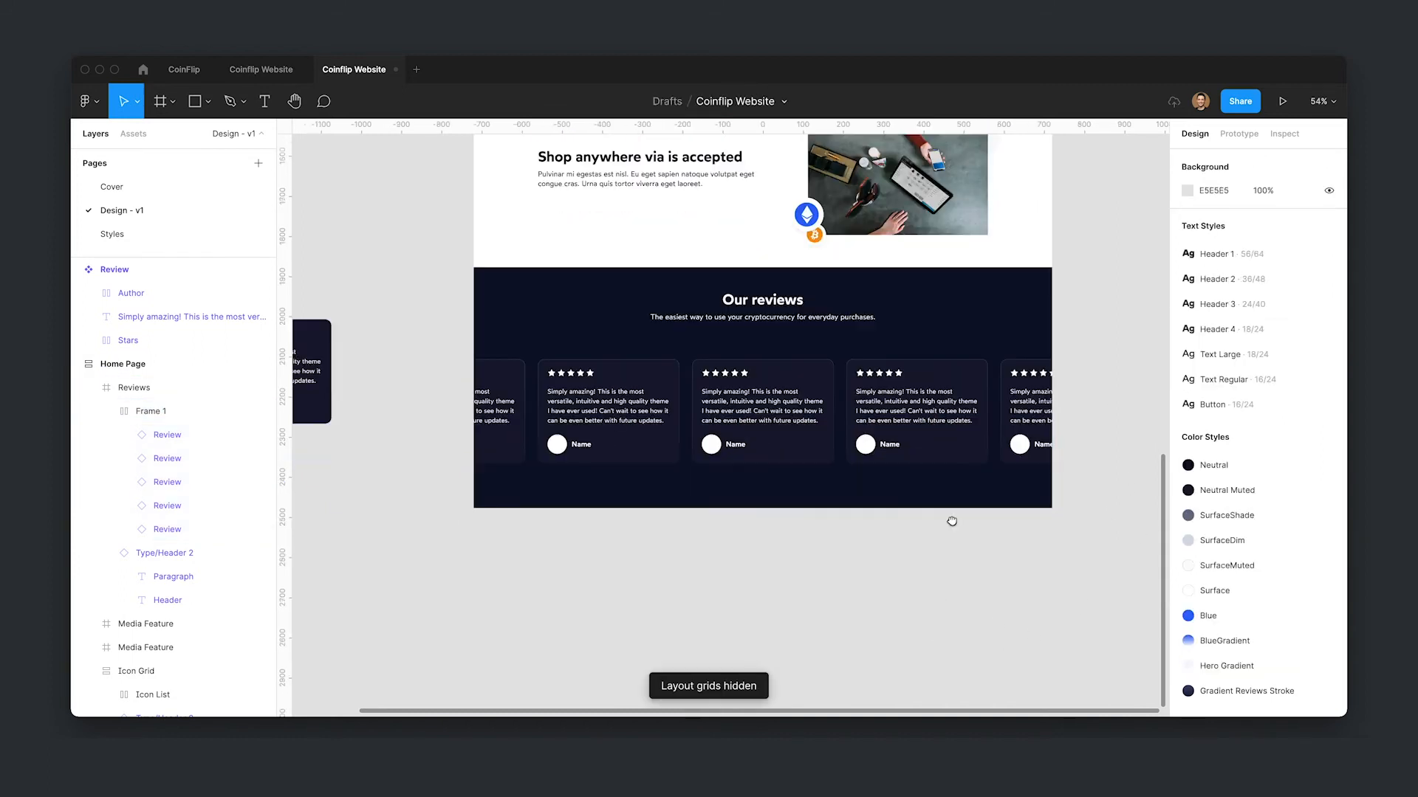
# - Rename the auto layout frame of review cards to Reviews List
pyautogui.click(855, 345)
pyautogui.doubleClick(855, 345)
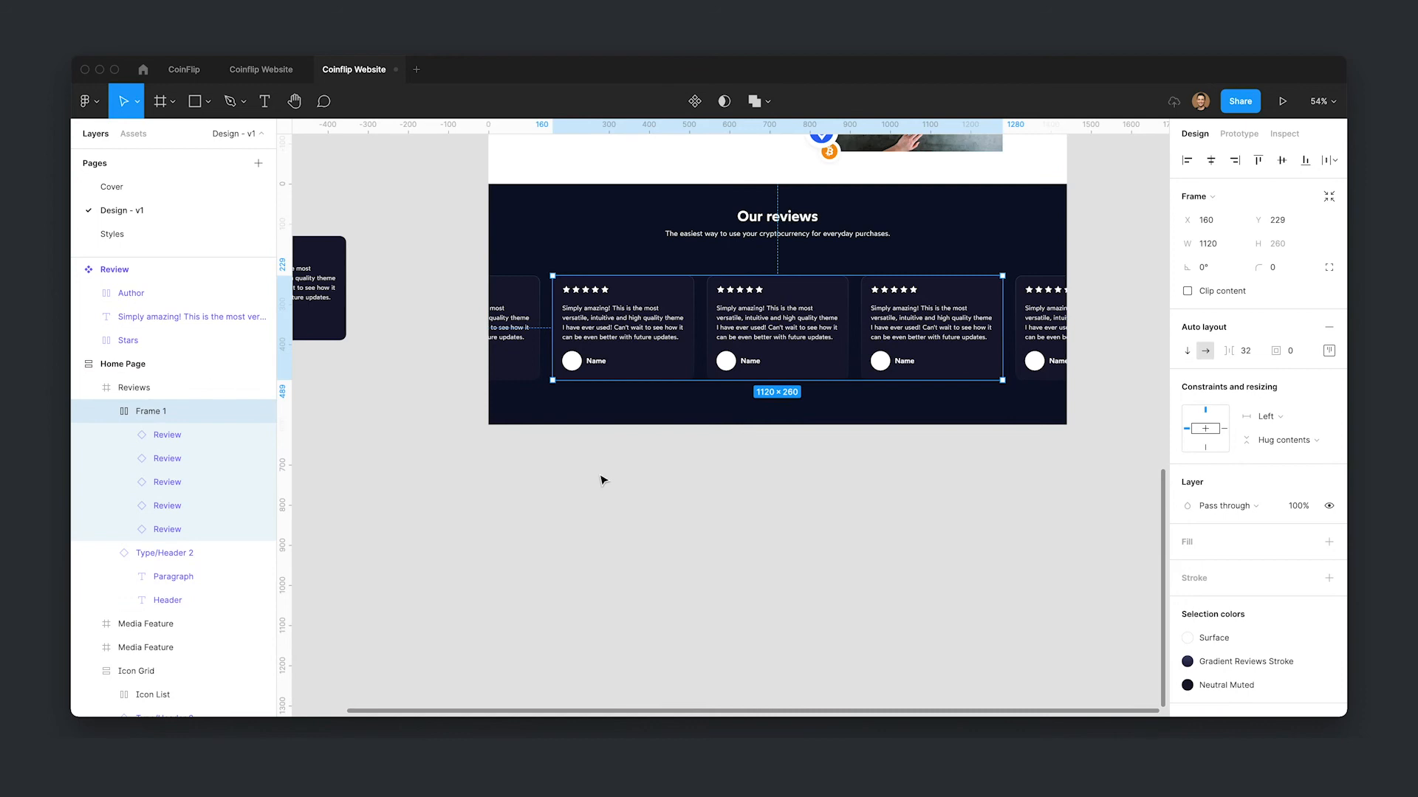
pyautogui.press('super+r')
pyautogui.write('Re')
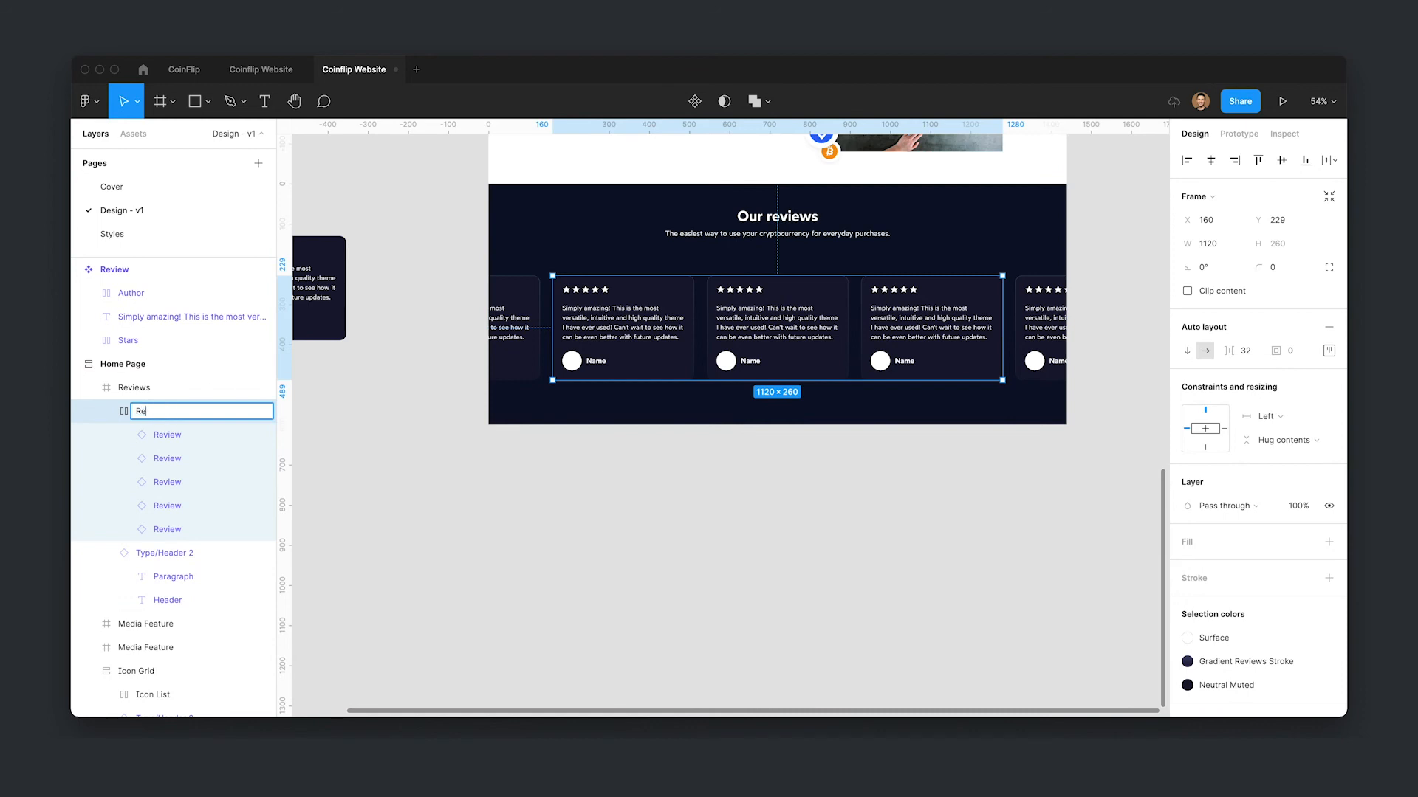
pyautogui.write('views List')
pyautogui.press('Return')
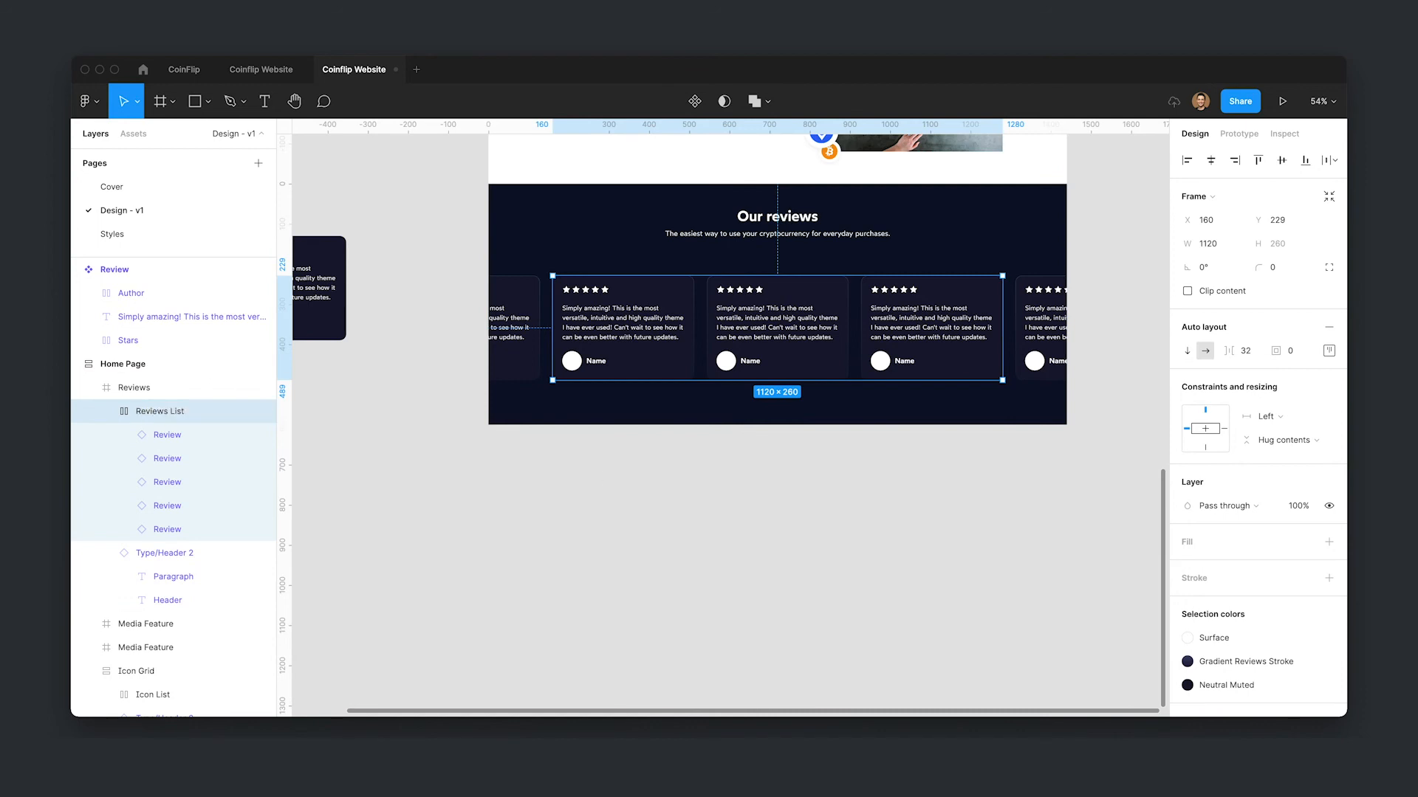
# - Extend the Reviews section's height downward to make room for a second row
pyautogui.scroll(2, 865, 497)
pyautogui.click(816, 467)
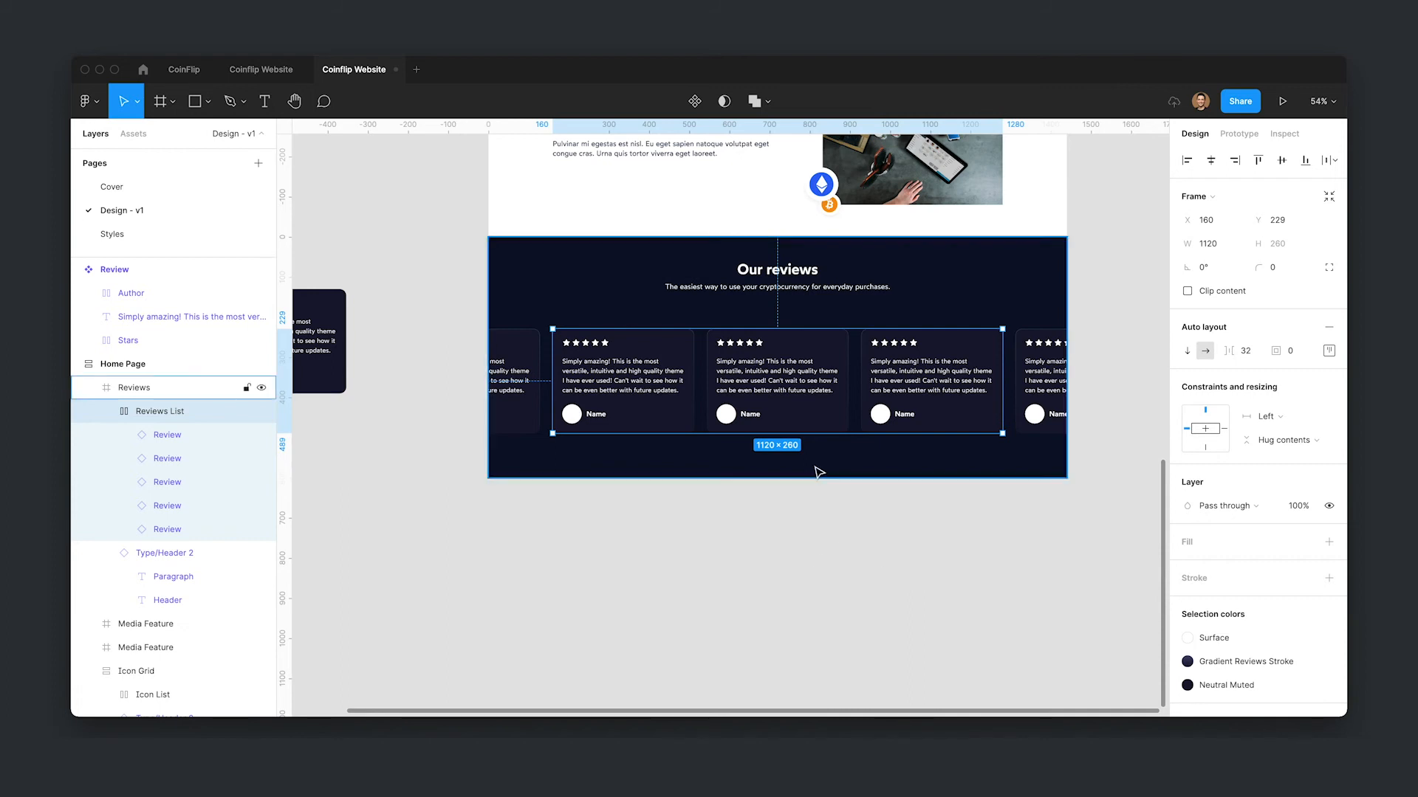
pyautogui.moveTo(809, 477); pyautogui.dragTo(809, 627)
# - Duplicate the Reviews List into a second row below and delete one review card from the copy
pyautogui.click(768, 382)
pyautogui.hotkey('ctrl', 'd')
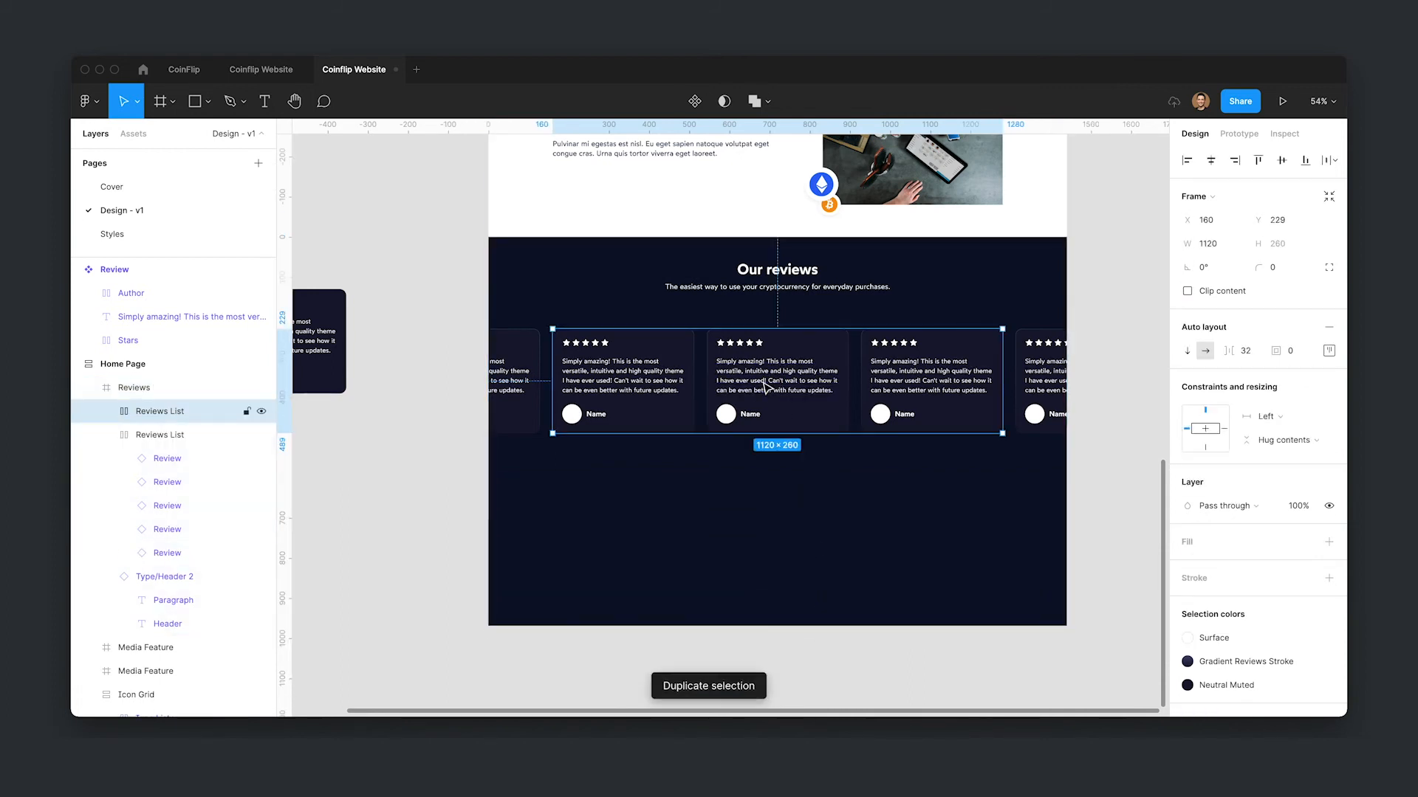
pyautogui.moveTo(779, 486); pyautogui.dragTo(781, 490)
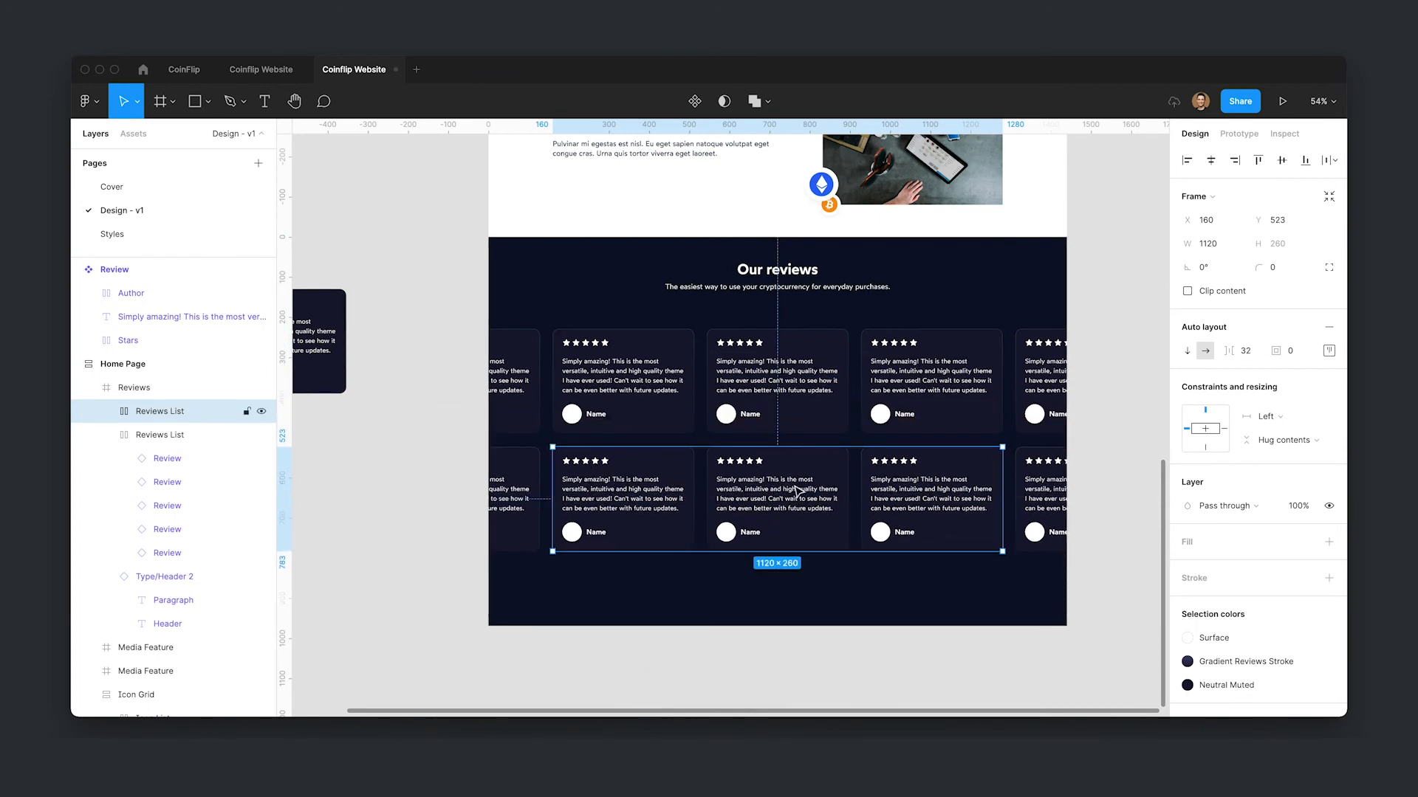
pyautogui.doubleClick(797, 490)
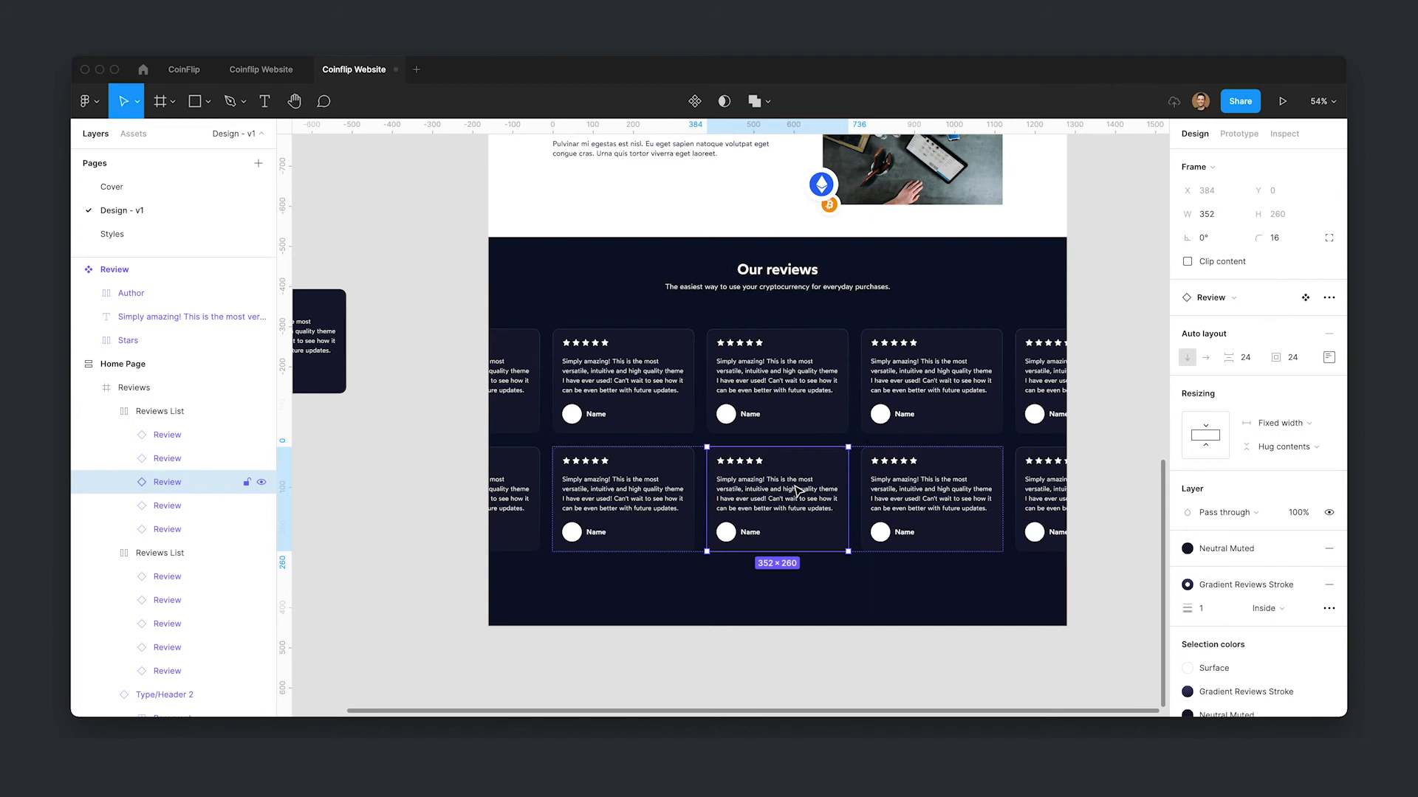
pyautogui.press('Delete')
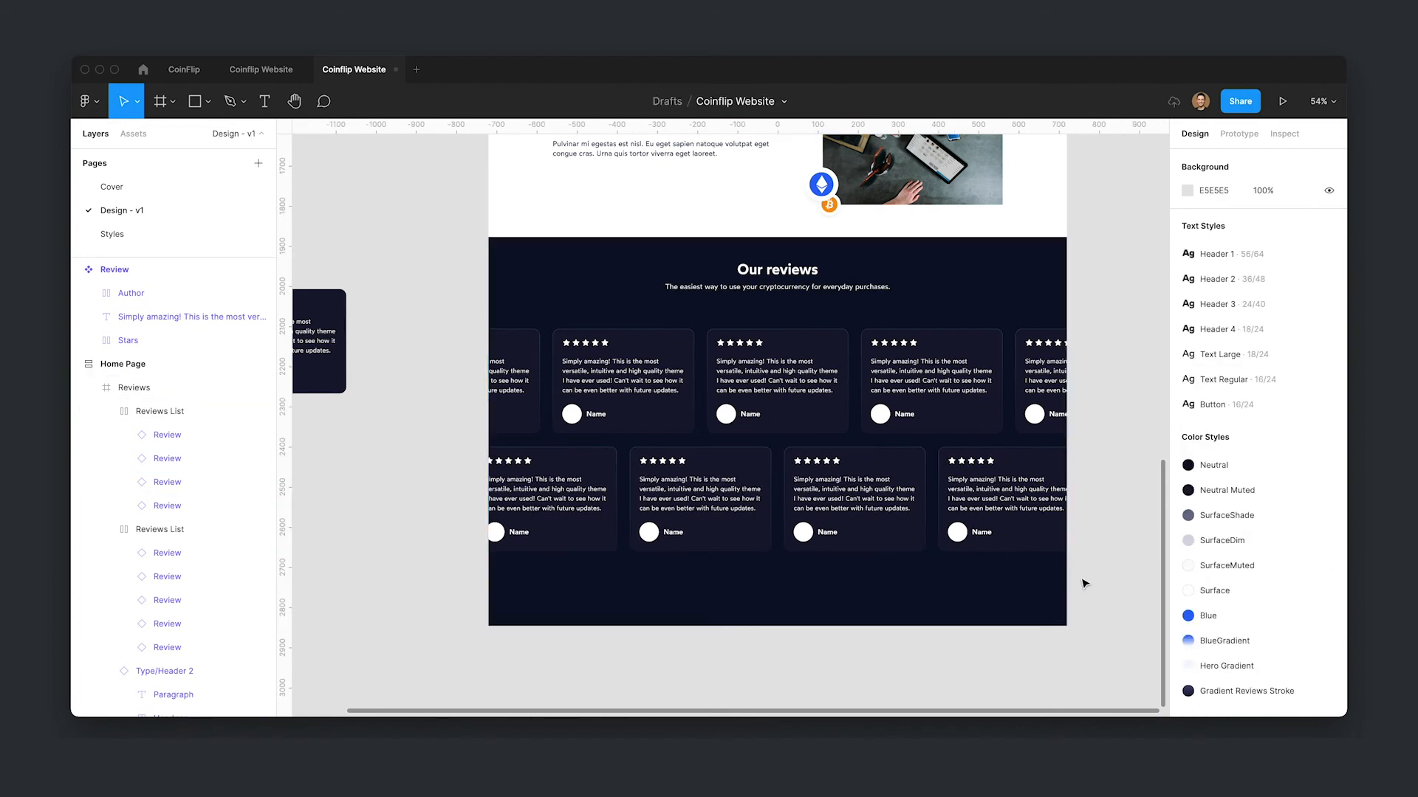
# - Select both Reviews List rows and set the vertical gap between them to 32
pyautogui.doubleClick(674, 482)
pyautogui.keyDown('shift'); pyautogui.click(805, 364); pyautogui.keyUp('shift')
pyautogui.click(1219, 314)
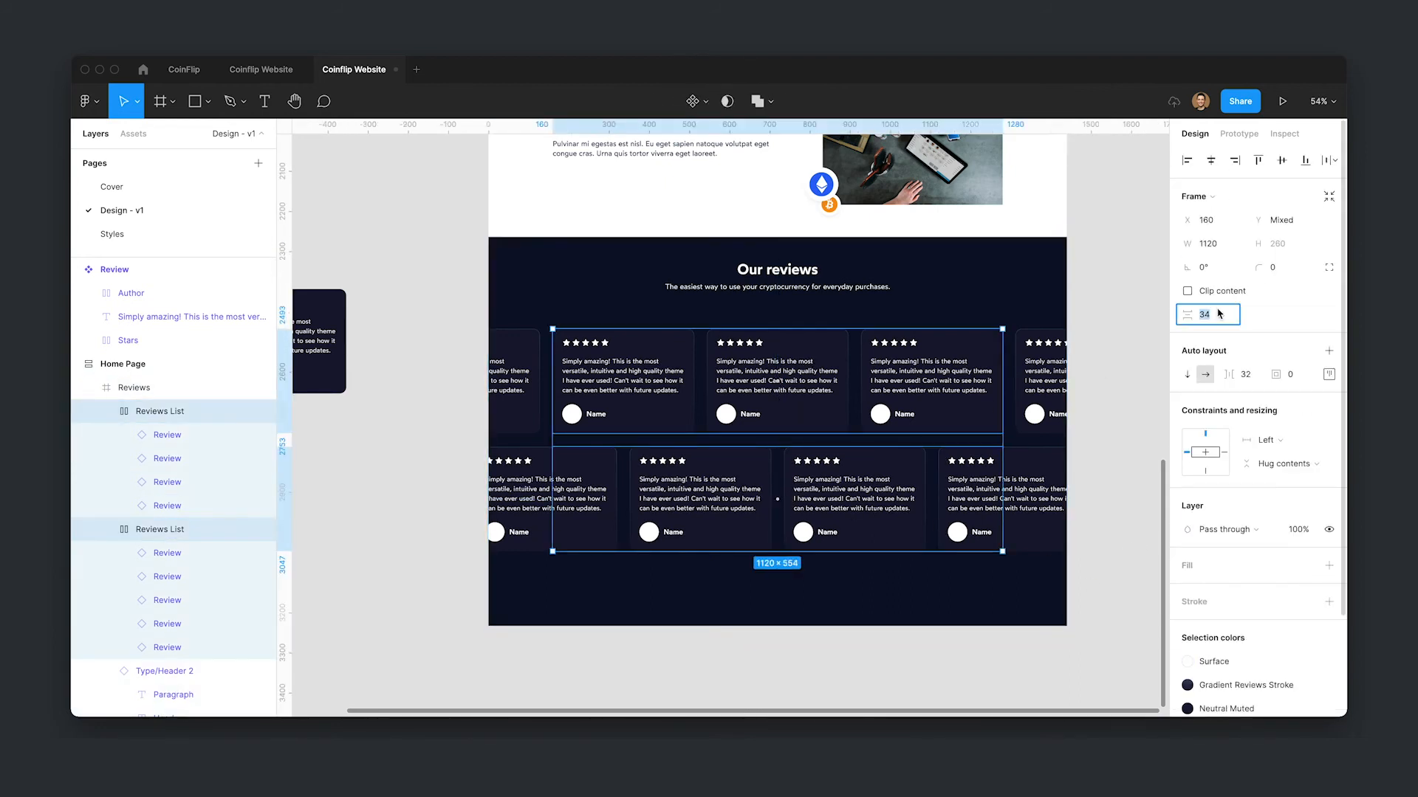
pyautogui.press('Return')
# - Wrap the two Reviews List rows together in a new vertical auto layout frame
pyautogui.click(863, 607)
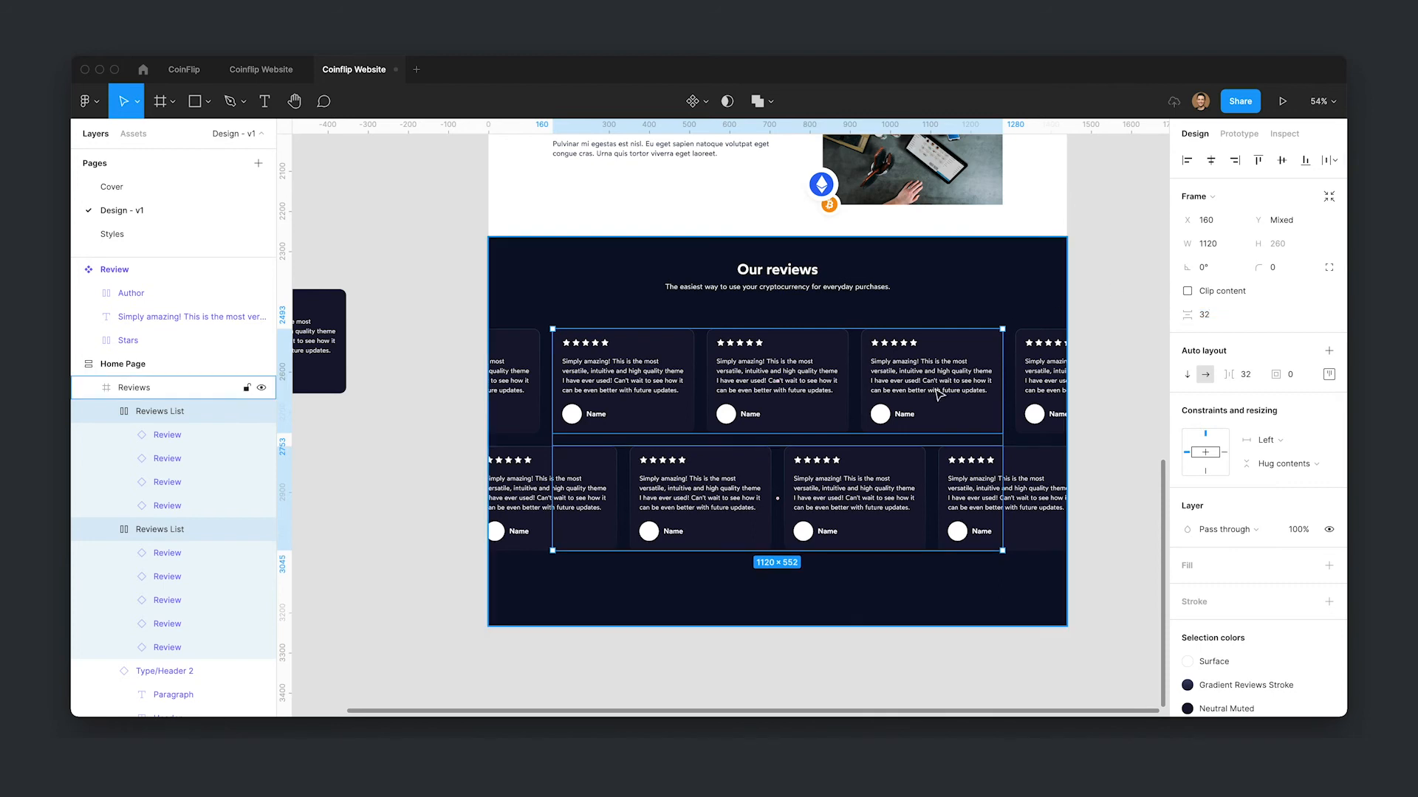
pyautogui.doubleClick(785, 412)
pyautogui.press('Tab')
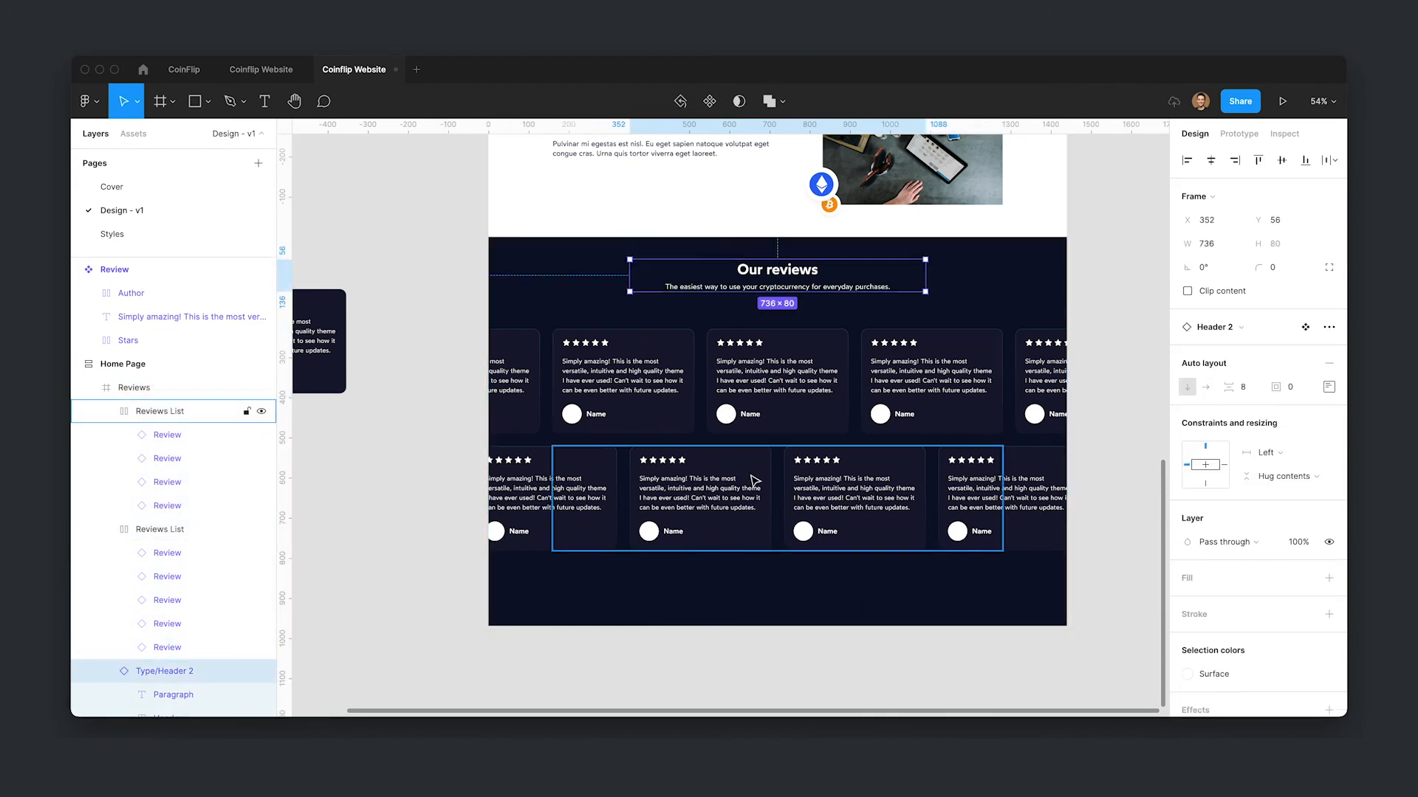
pyautogui.click(755, 384)
pyautogui.keyDown('shift'); pyautogui.click(775, 495); pyautogui.keyUp('shift')
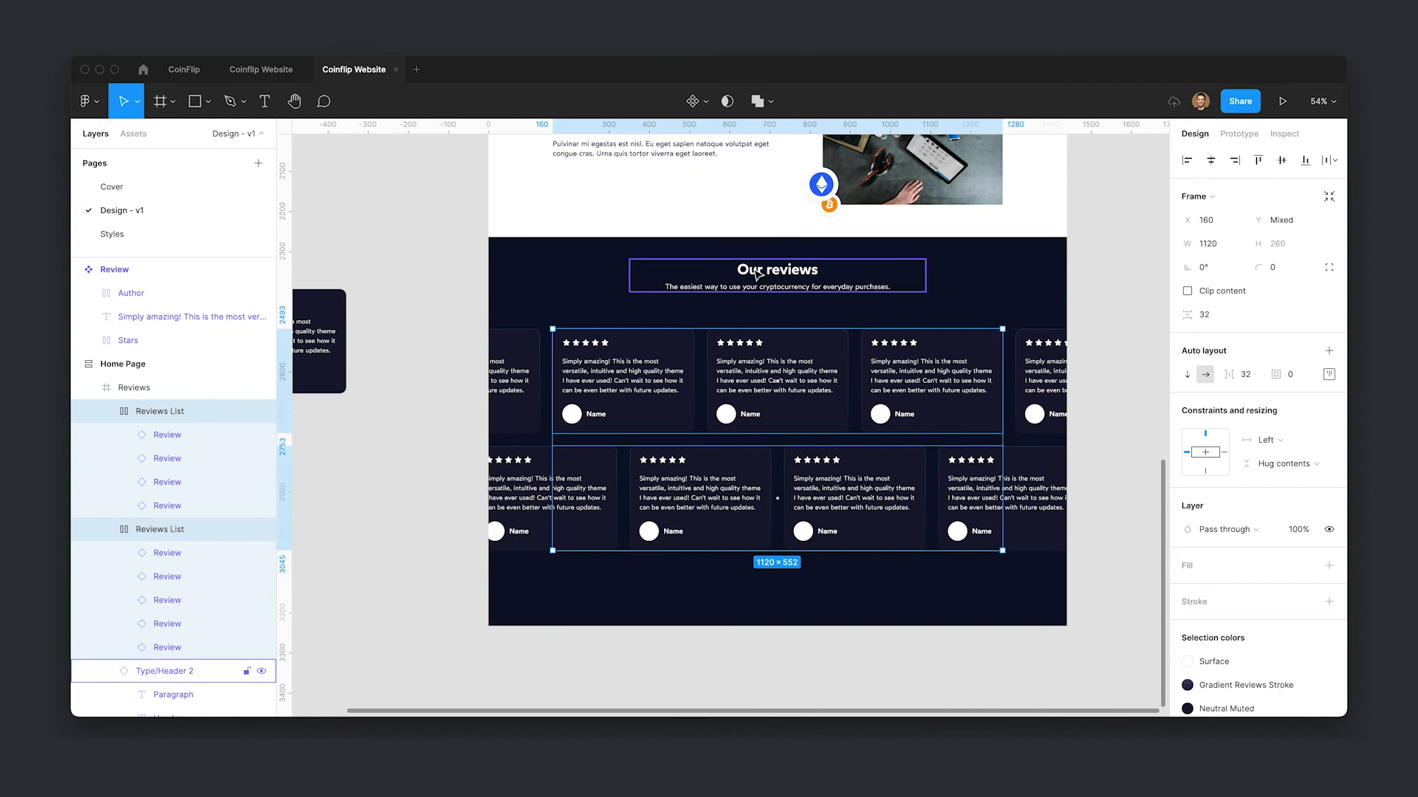
pyautogui.click(817, 265)
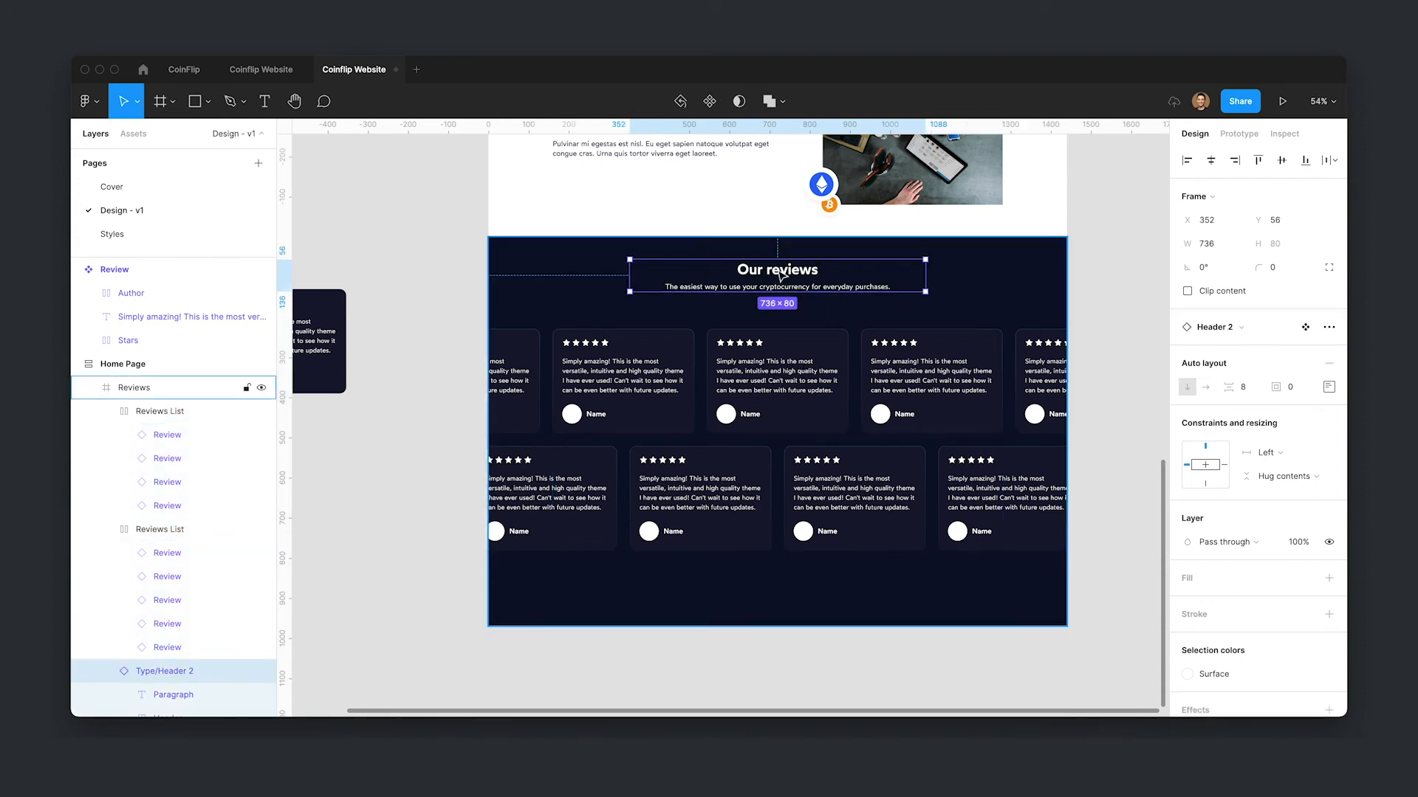
pyautogui.click(798, 350)
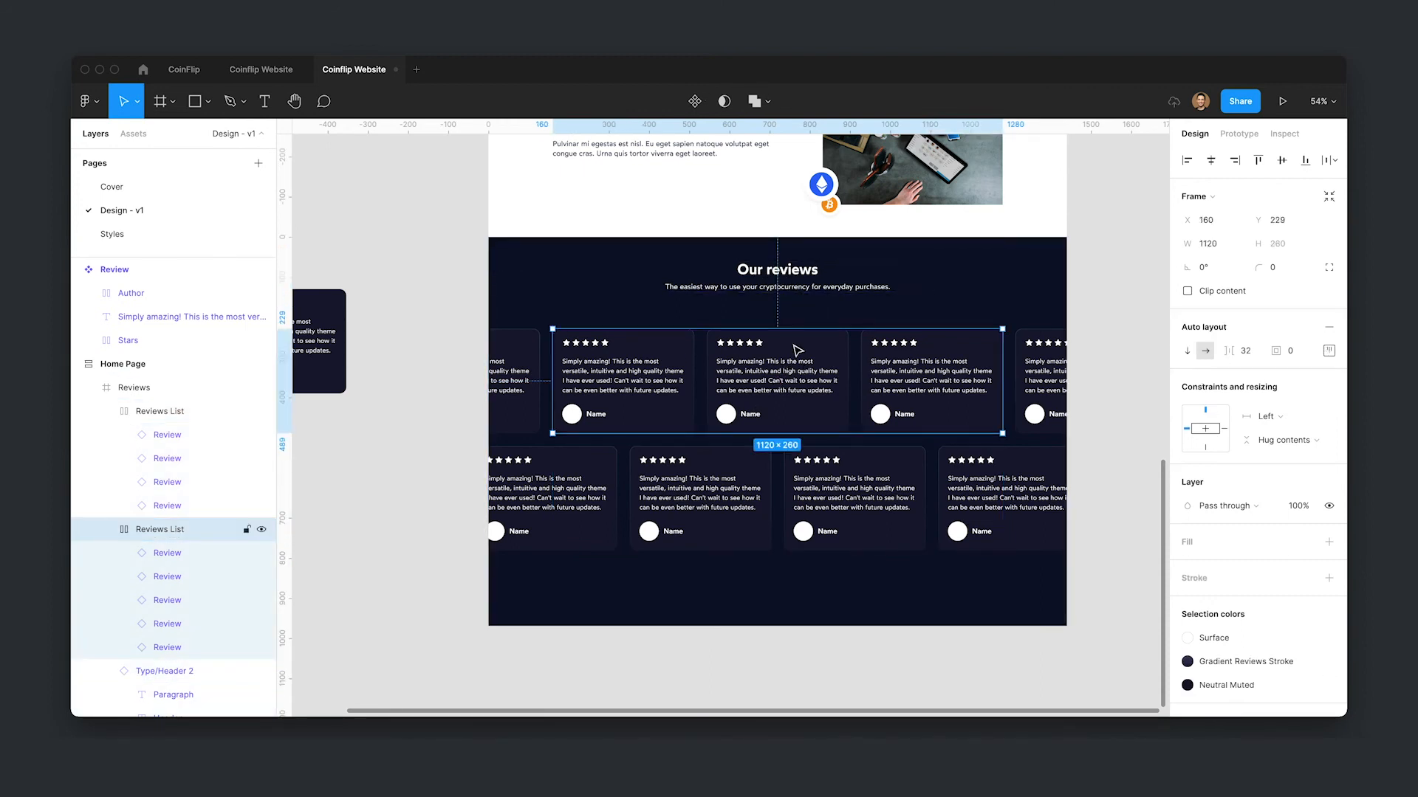
pyautogui.keyDown('shift'); pyautogui.click(824, 500); pyautogui.keyUp('shift')
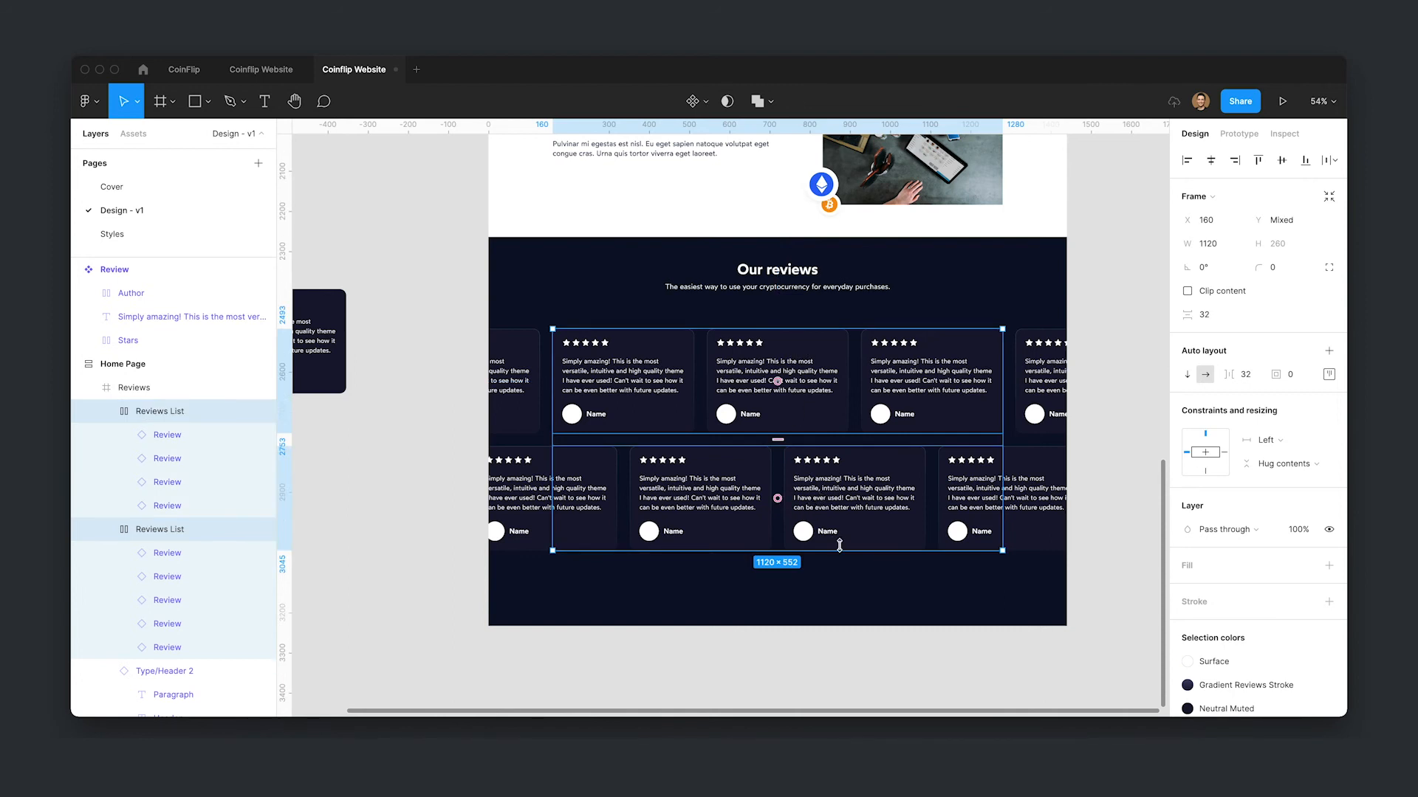
pyautogui.hotkey('shift', 'a')
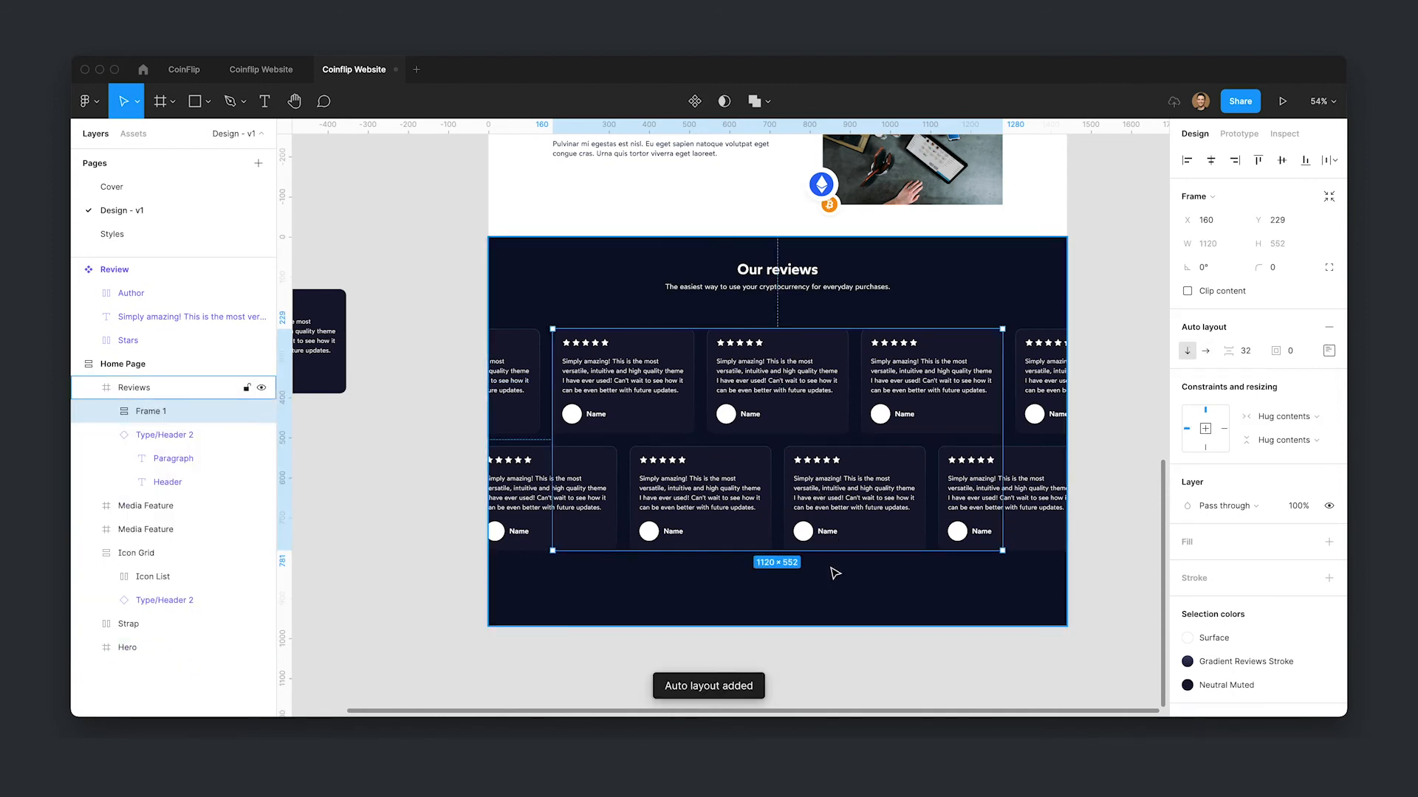
# - Add auto layout to the Reviews section and set its top and bottom padding to 64
pyautogui.click(835, 574)
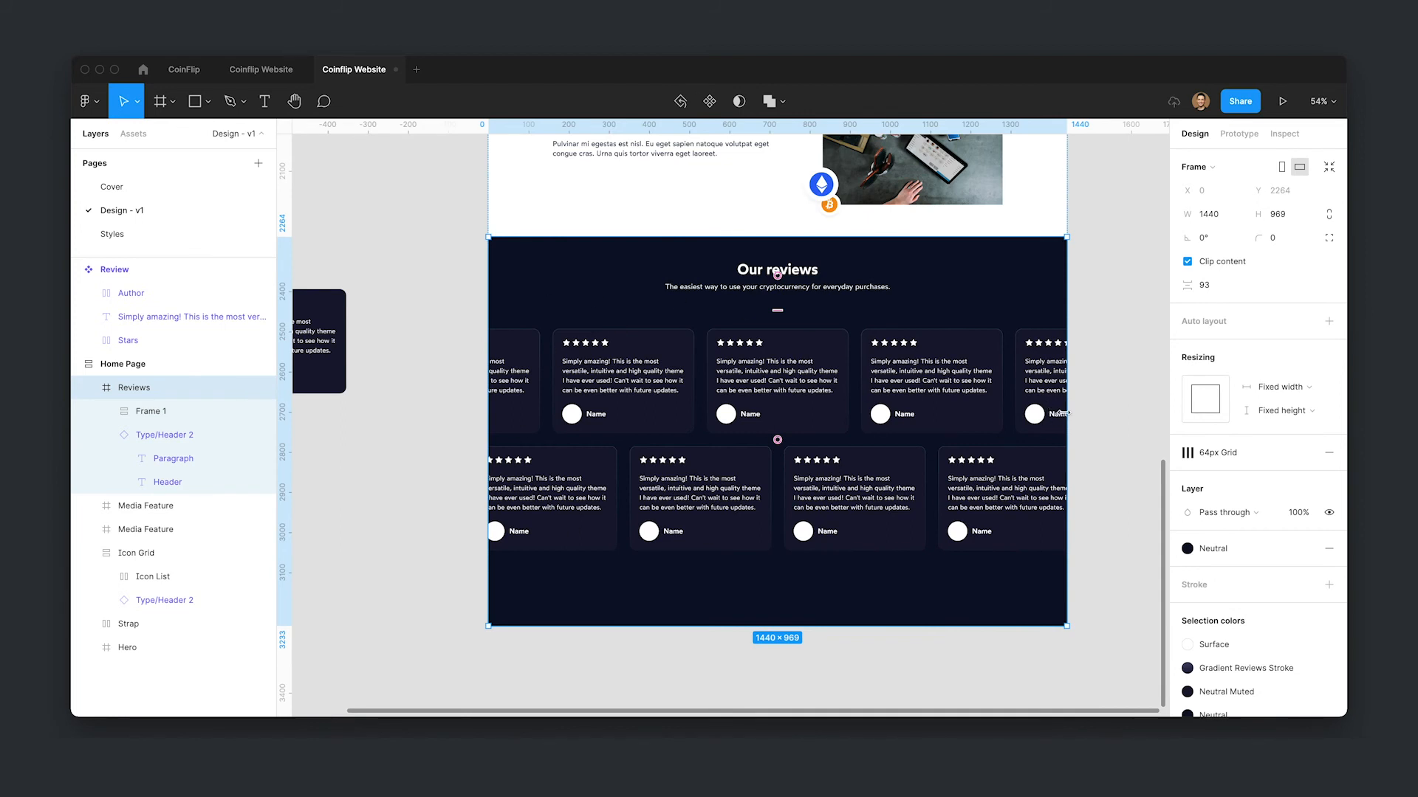
pyautogui.hotkey('shift', 'a')
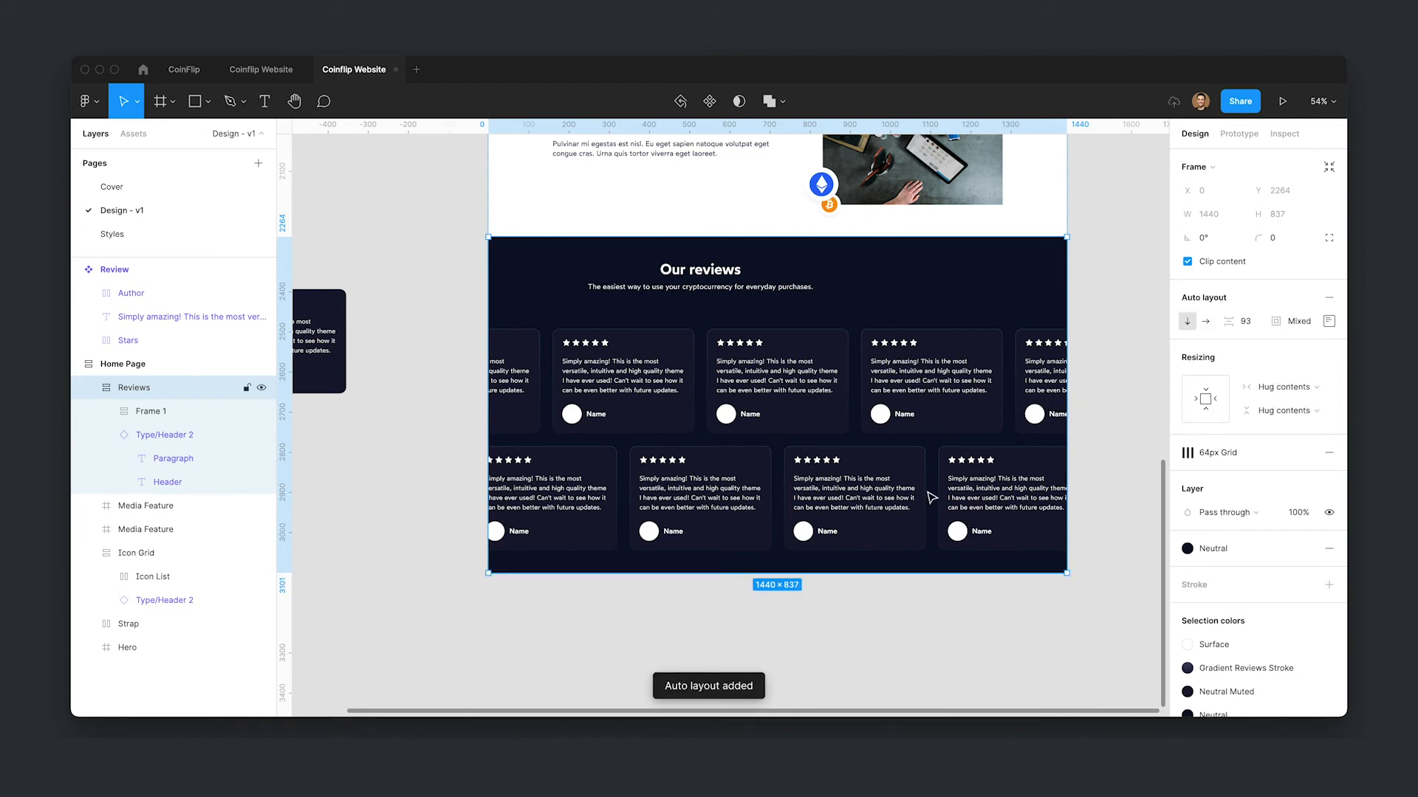
pyautogui.click(1329, 321)
pyautogui.click(1280, 376)
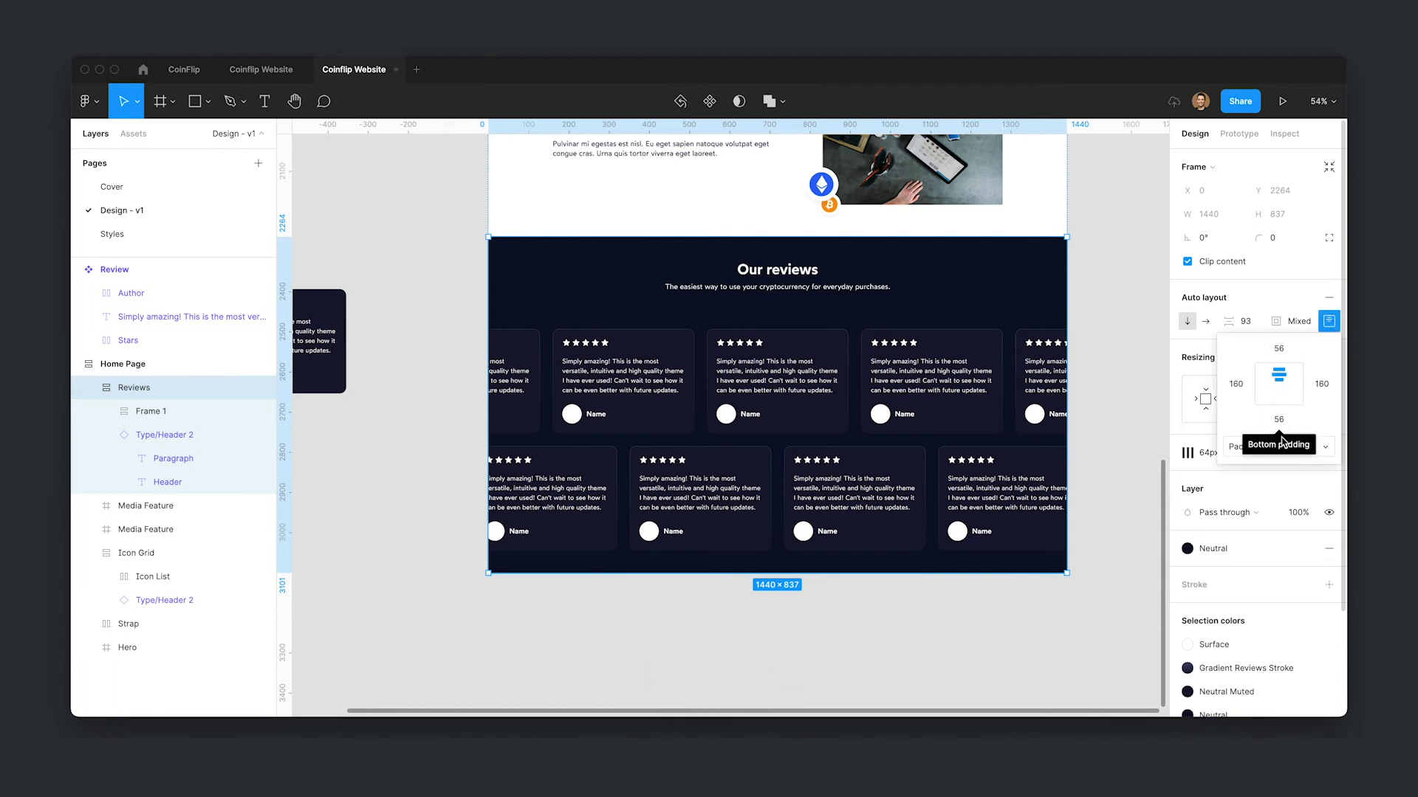
pyautogui.click(1283, 351)
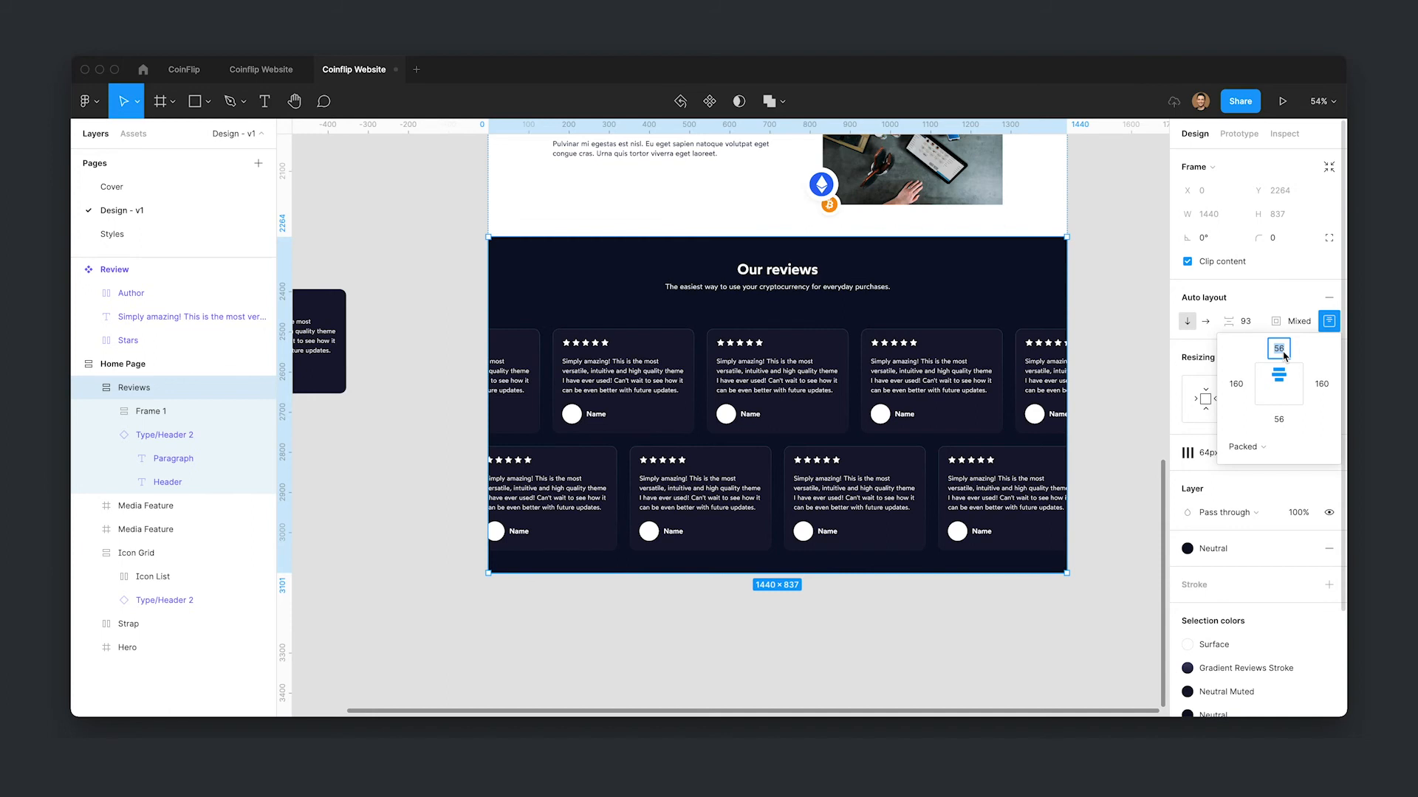
pyautogui.write('+8')
pyautogui.press('Return')
pyautogui.click(1279, 420)
pyautogui.write('64')
pyautogui.press('Return')
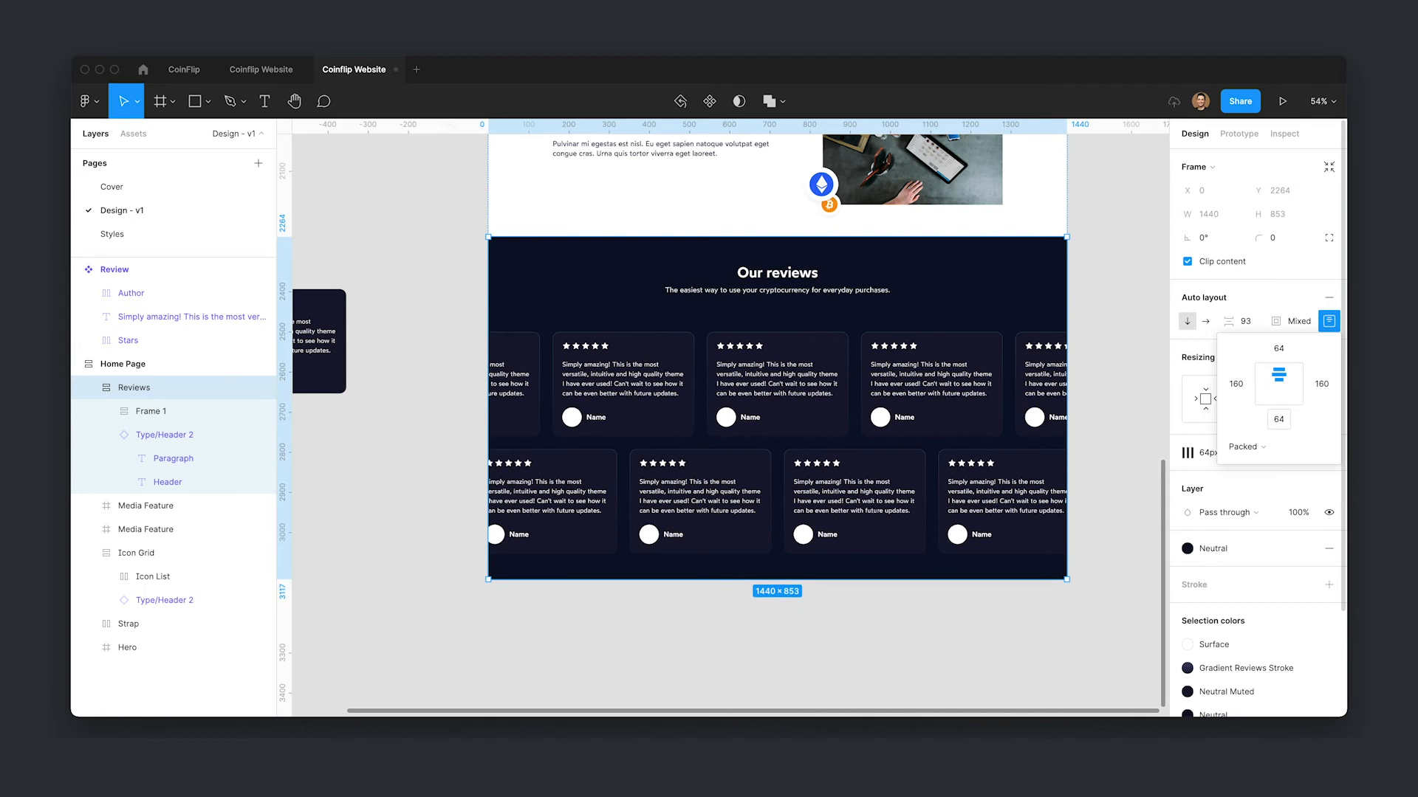
# - Set the Reviews section's auto layout item spacing to 64
pyautogui.click(1257, 326)
pyautogui.write('96')
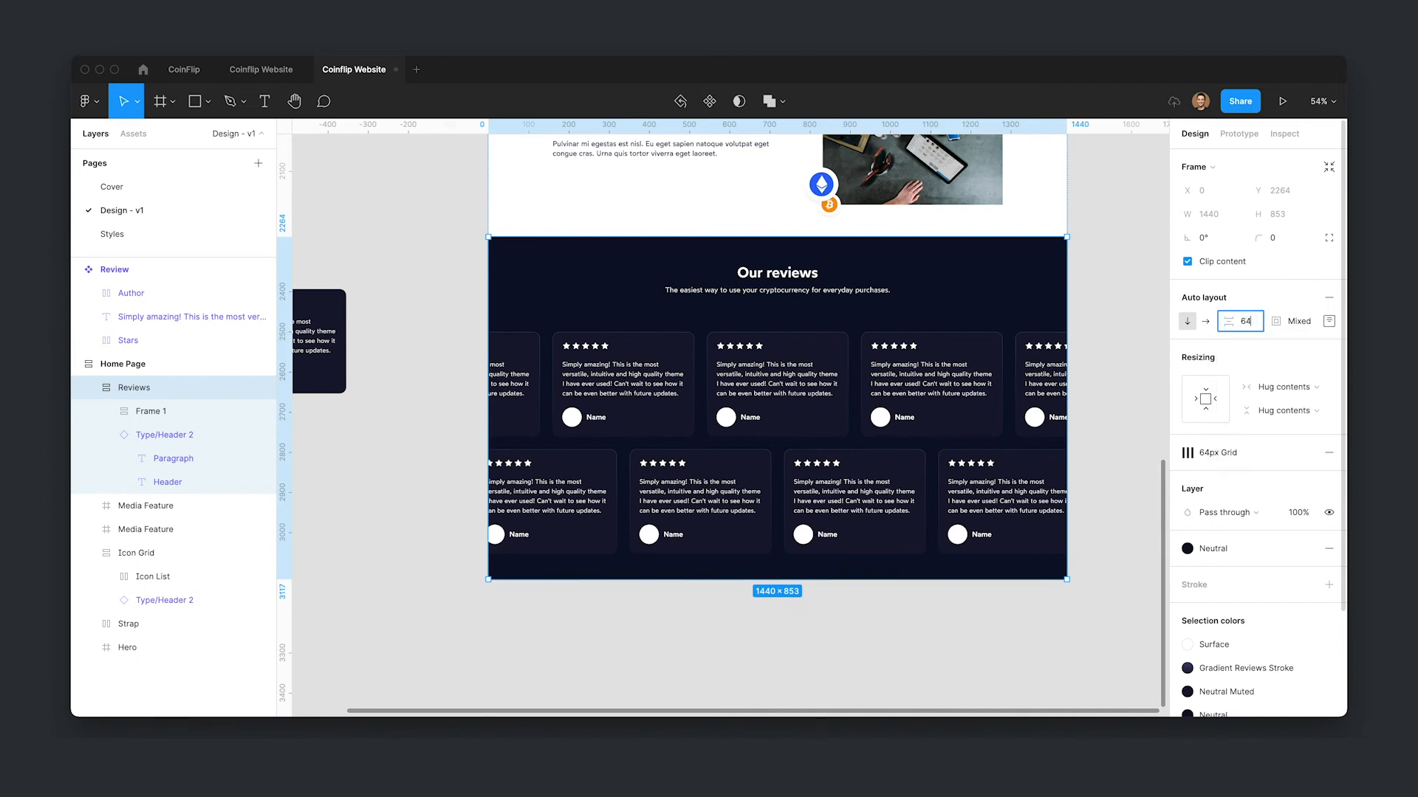
pyautogui.press('Return')
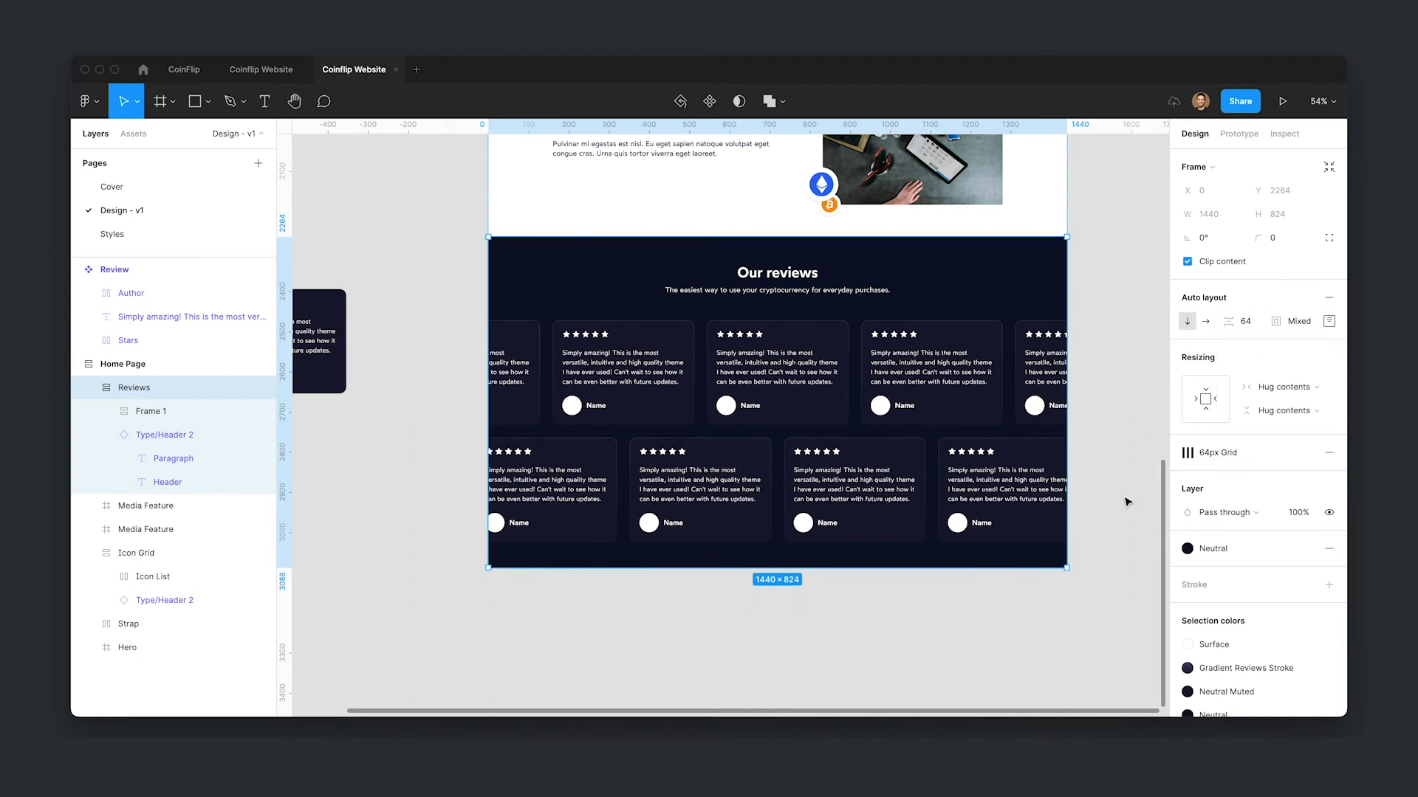
# - Show layout grids and try widening the review rows frame to the section's edge
pyautogui.doubleClick(721, 392)
pyautogui.hotkey('ctrl', 'shift', '4')
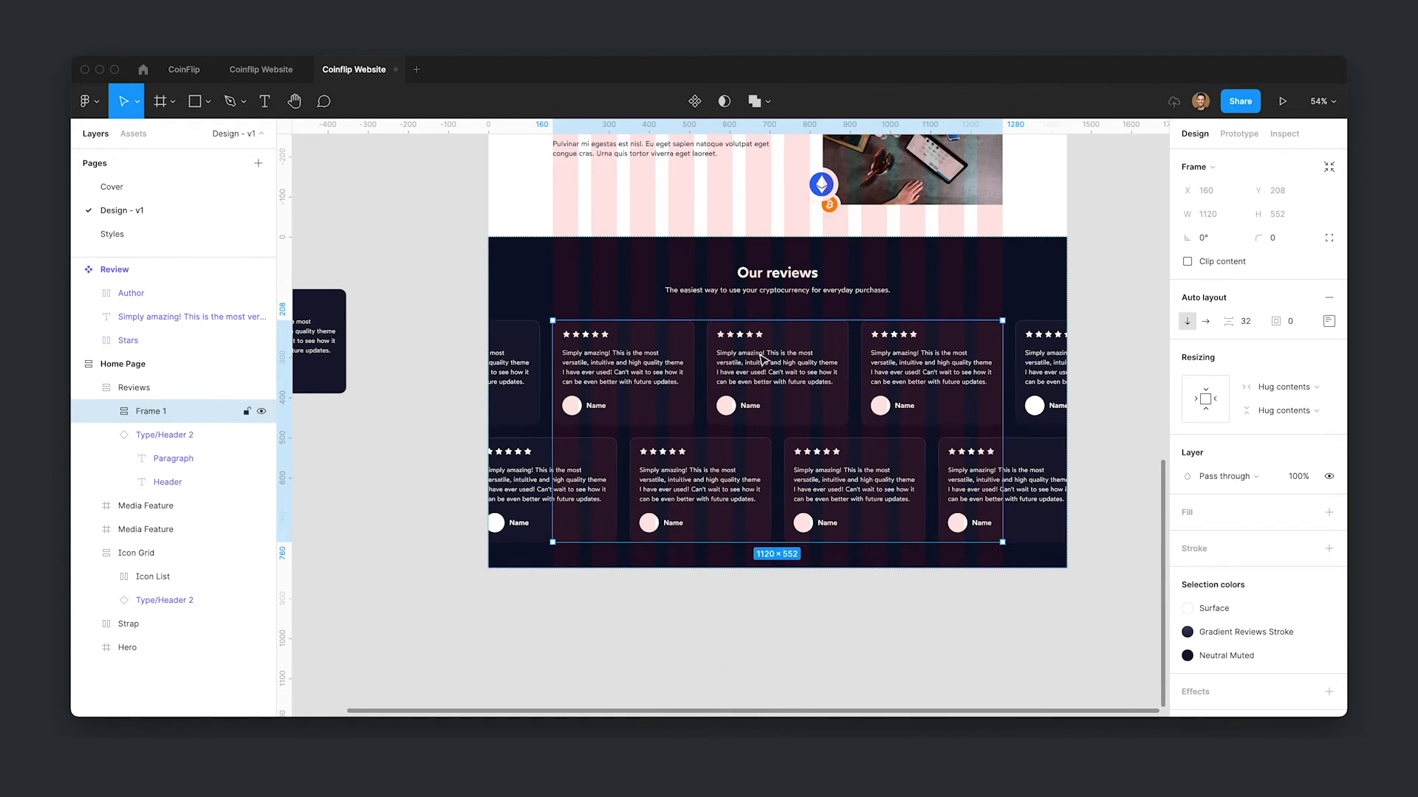
pyautogui.moveTo(1001, 384); pyautogui.dragTo(1190, 384)
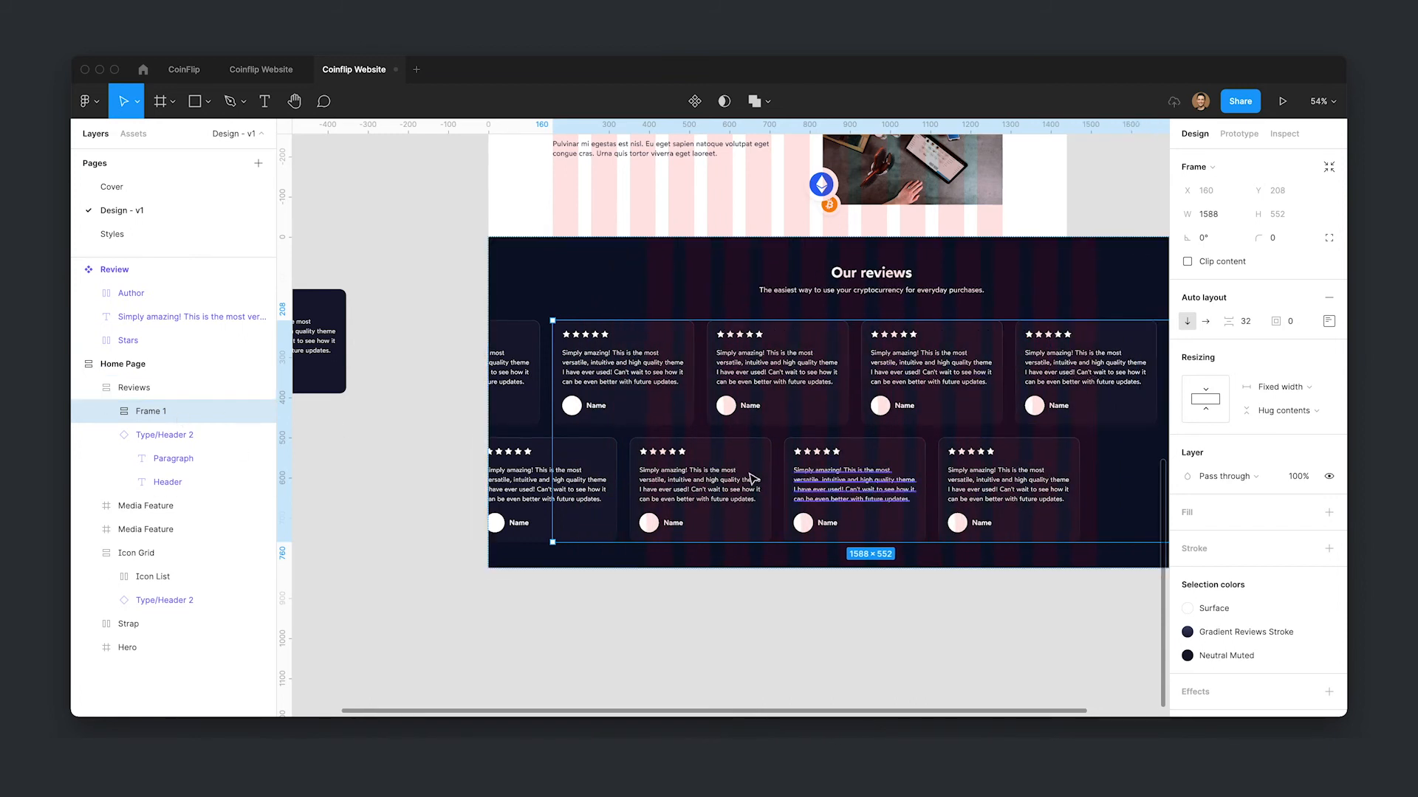
pyautogui.press('super+z')
# - Remove auto layout from the Reviews section and try stretching the review rows frame to full width
pyautogui.click(1013, 249)
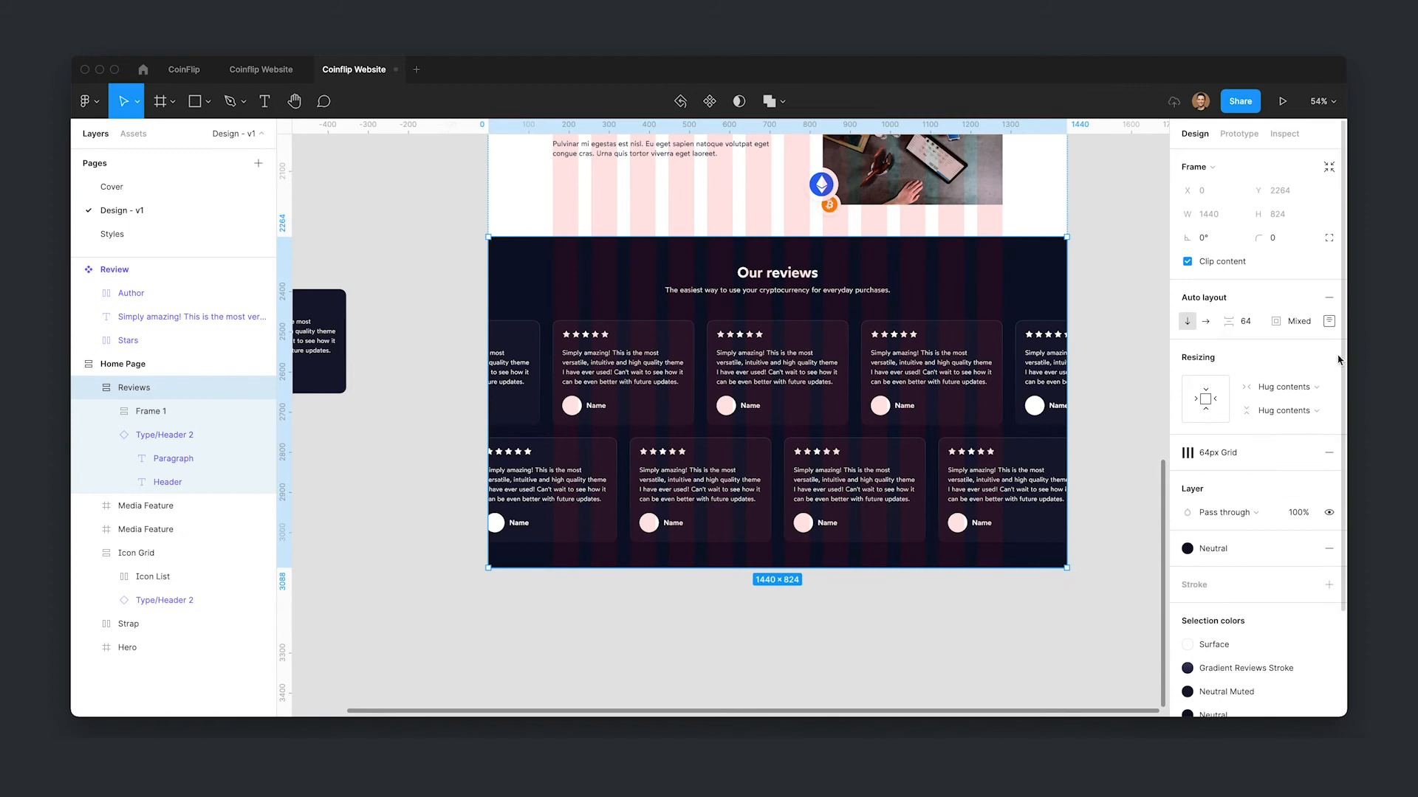
pyautogui.click(1329, 299)
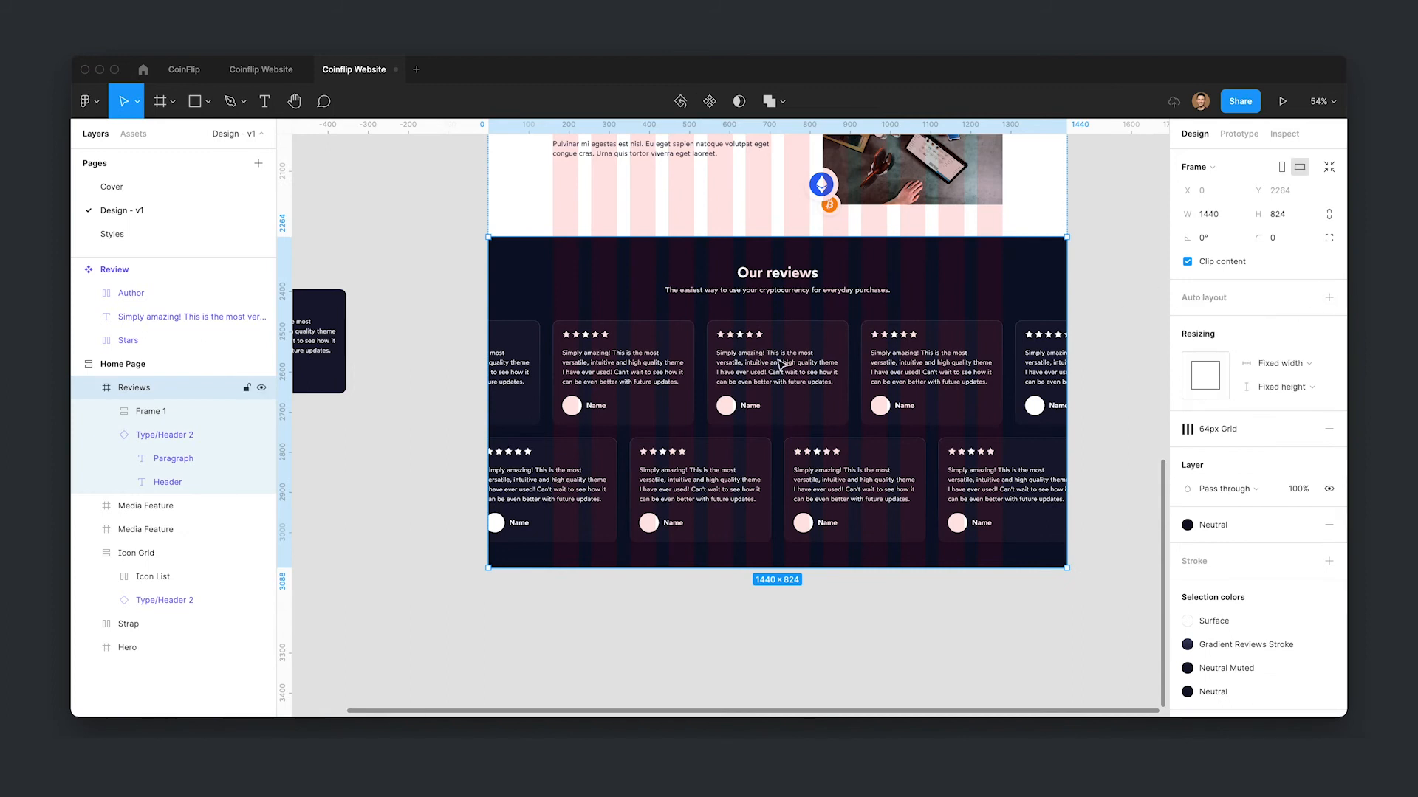
pyautogui.click(222, 411)
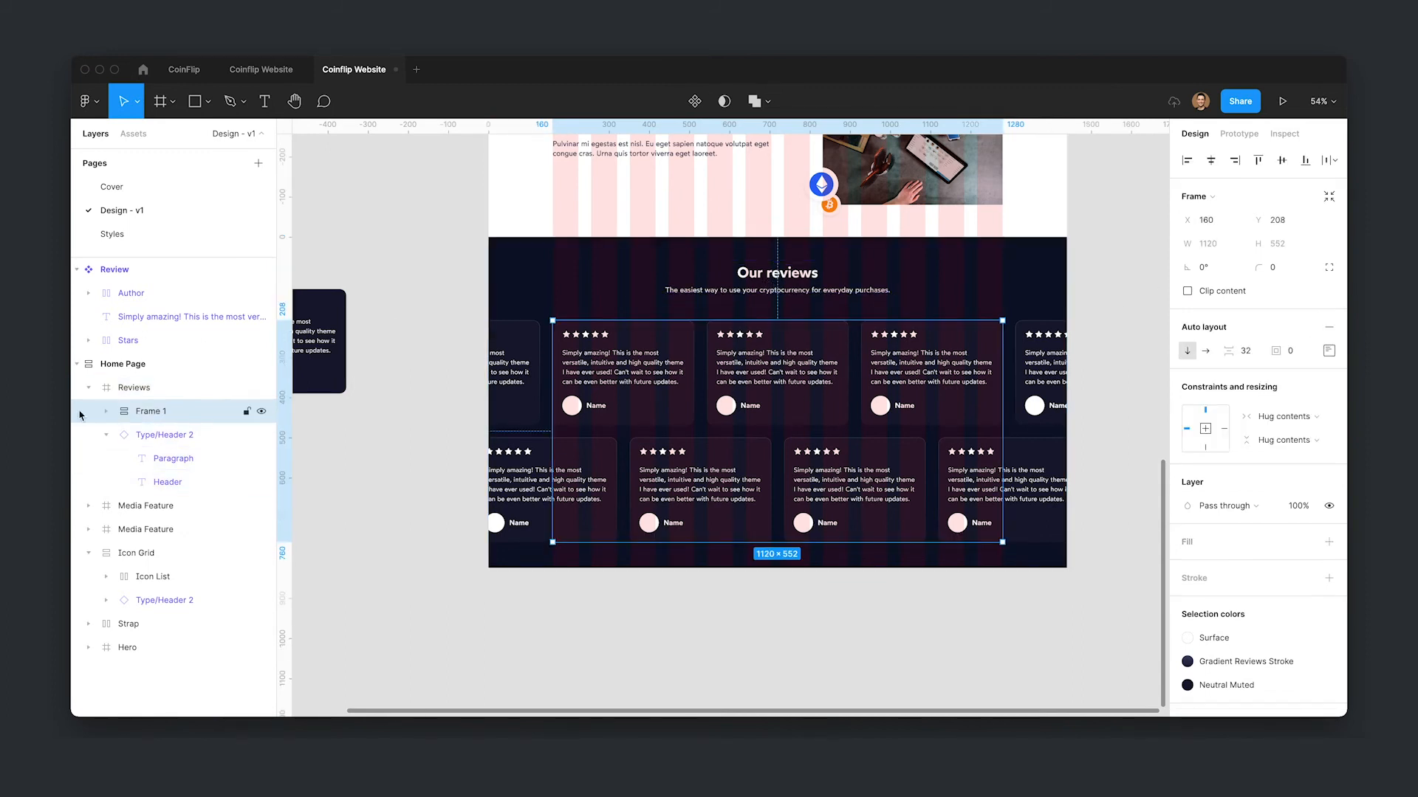
pyautogui.moveTo(552, 399); pyautogui.dragTo(489, 393)
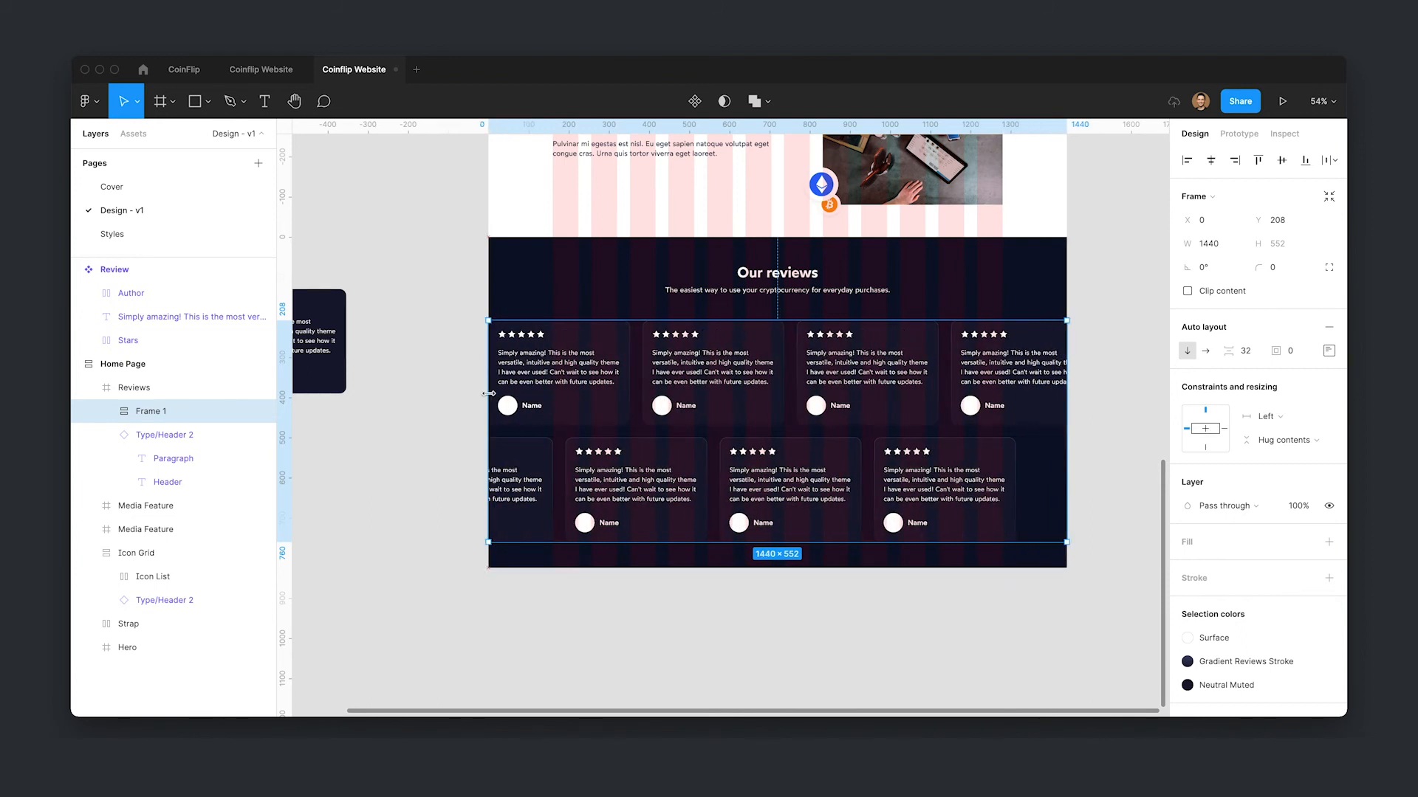
pyautogui.hotkey('ctrl', 'z')
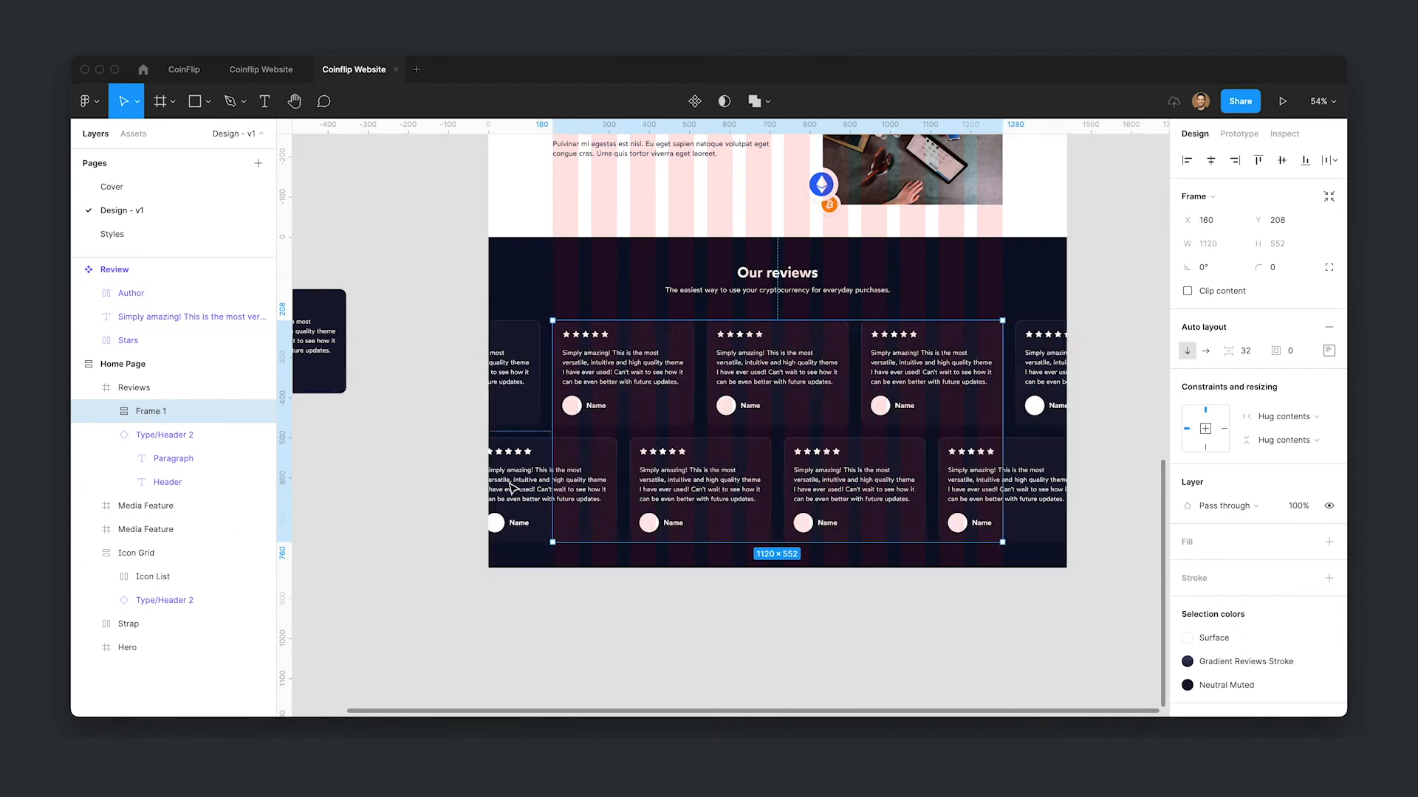
# - Rename the frame holding both review rows as Review Group
pyautogui.hotkey('ctrl', 'r')
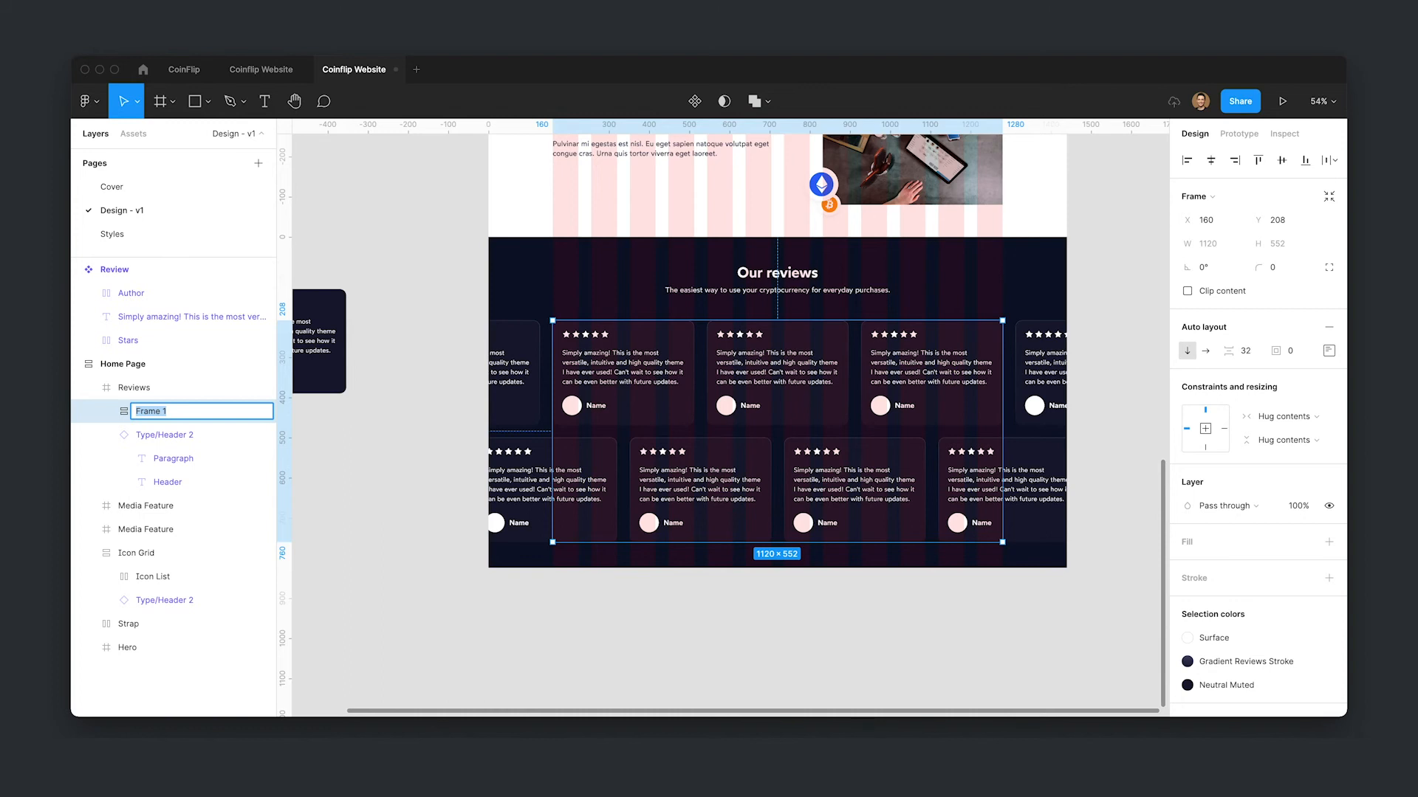
pyautogui.write('Review Group')
pyautogui.press('Return')
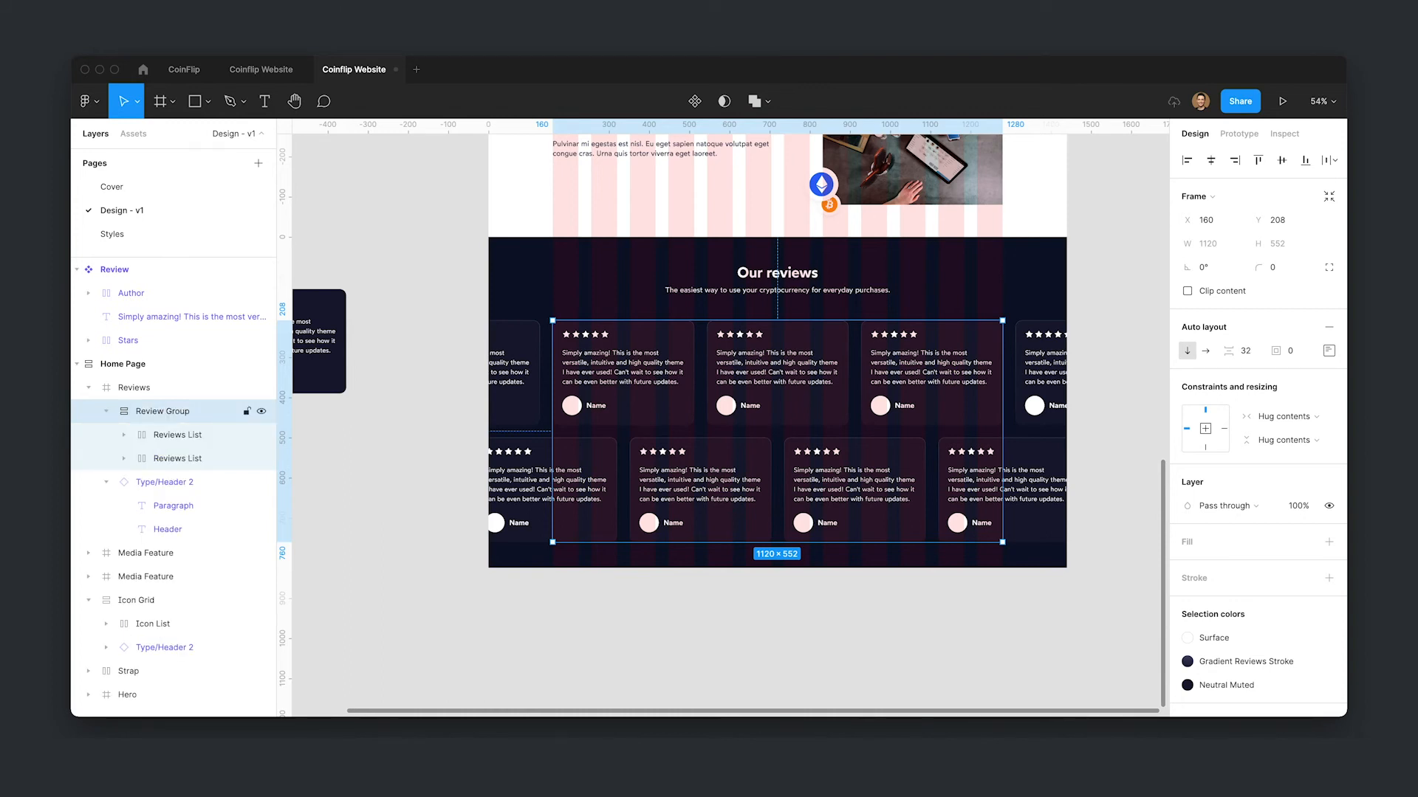
# - Hide the layout grids and launch the Content Reel plugin
pyautogui.click(106, 412)
pyautogui.click(163, 389)
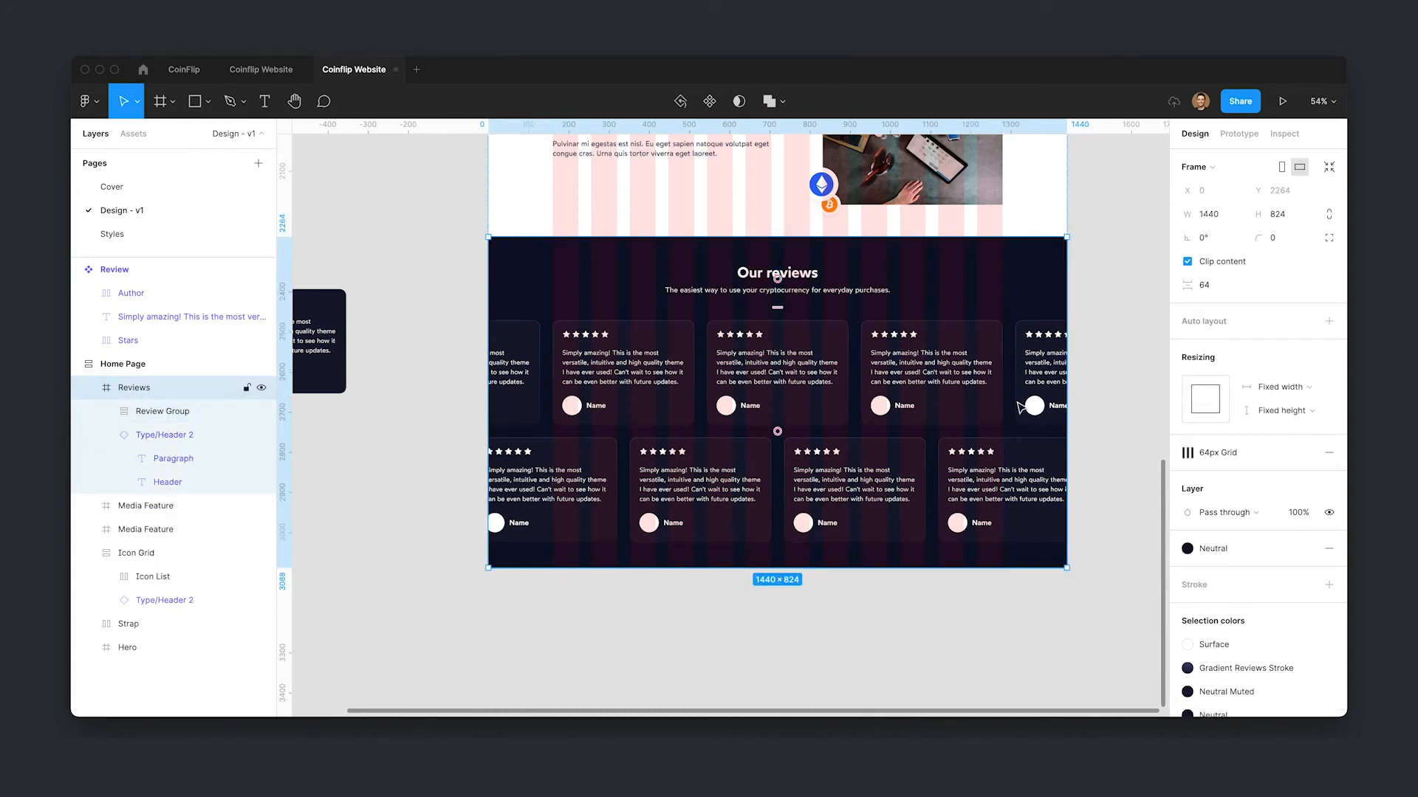
pyautogui.click(1149, 389)
pyautogui.hotkey('ctrl', 'g')
pyautogui.moveTo(964, 631); pyautogui.dragTo(951, 615)
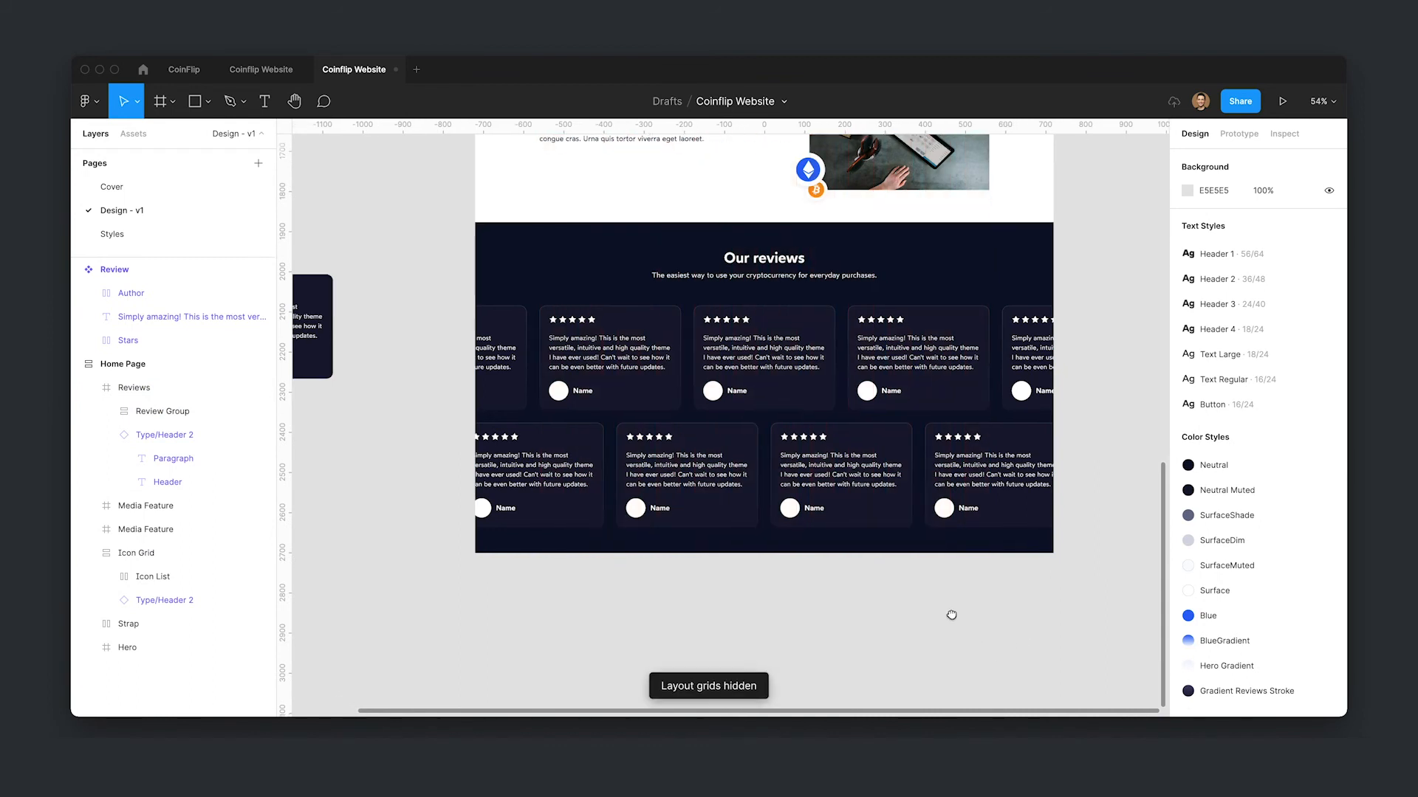
pyautogui.press('Down')
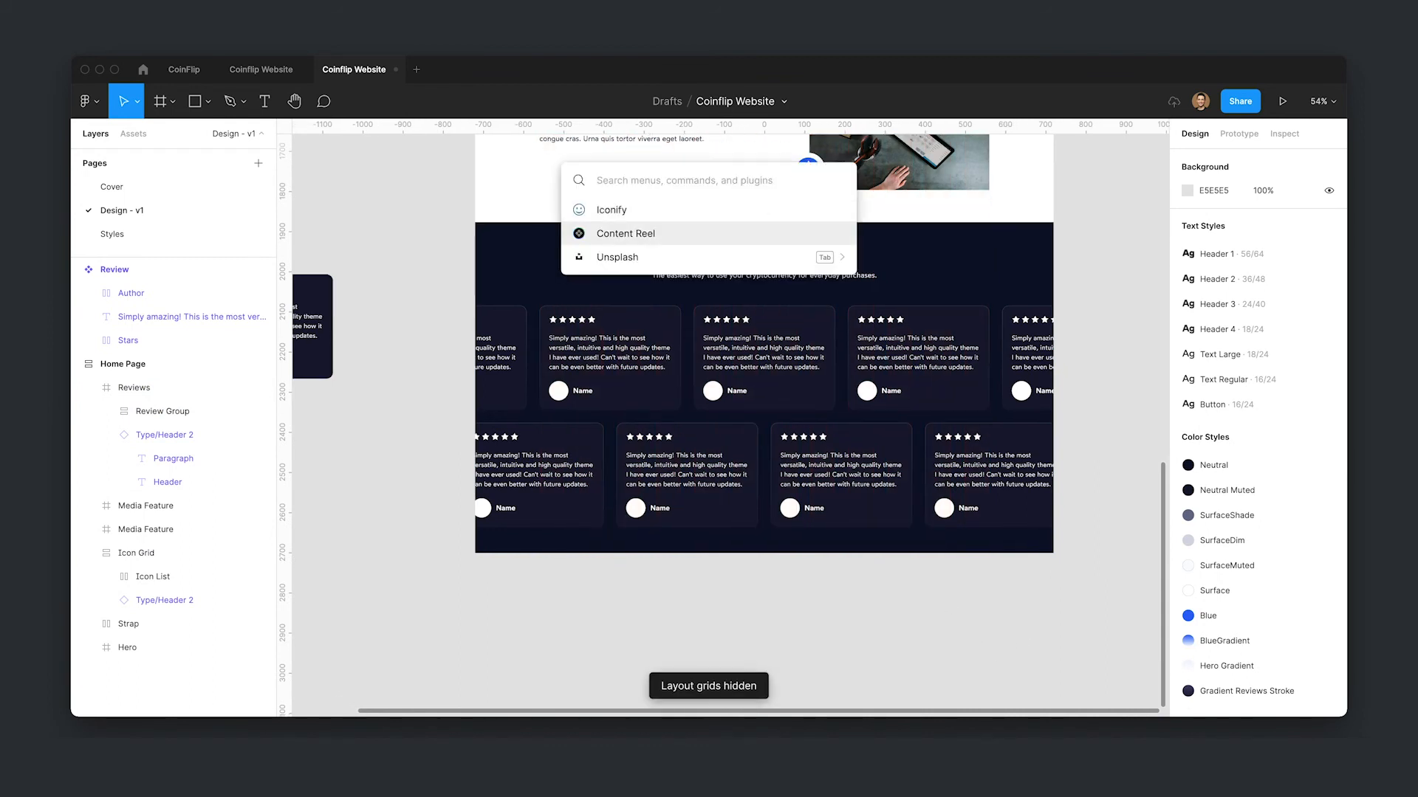
pyautogui.press('Return')
# - Select several review card avatars and fill them with Avatars (female) images from Content Reel
pyautogui.click(538, 545)
pyautogui.scroll(-2, 383, 519)
pyautogui.click(383, 519)
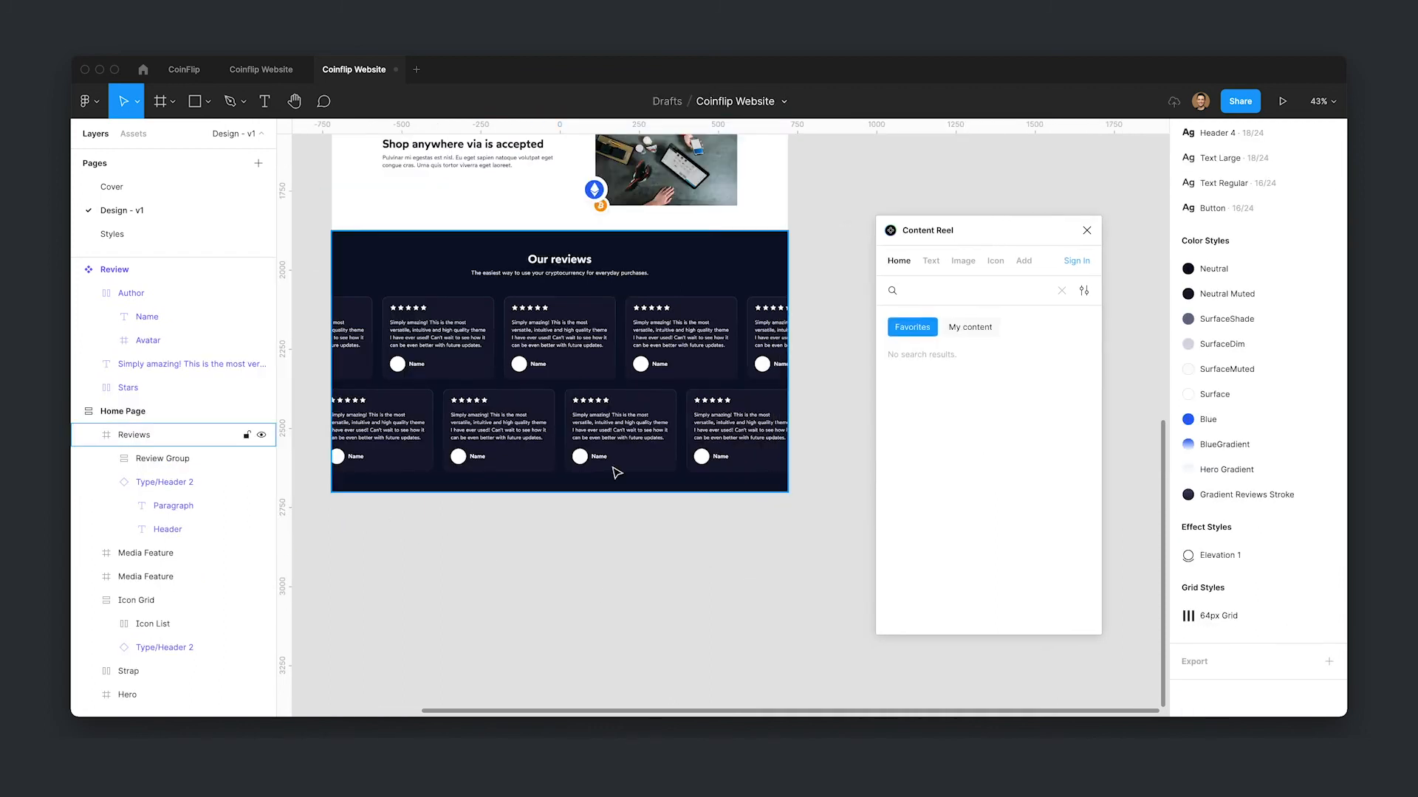
pyautogui.moveTo(611, 469); pyautogui.dragTo(666, 515)
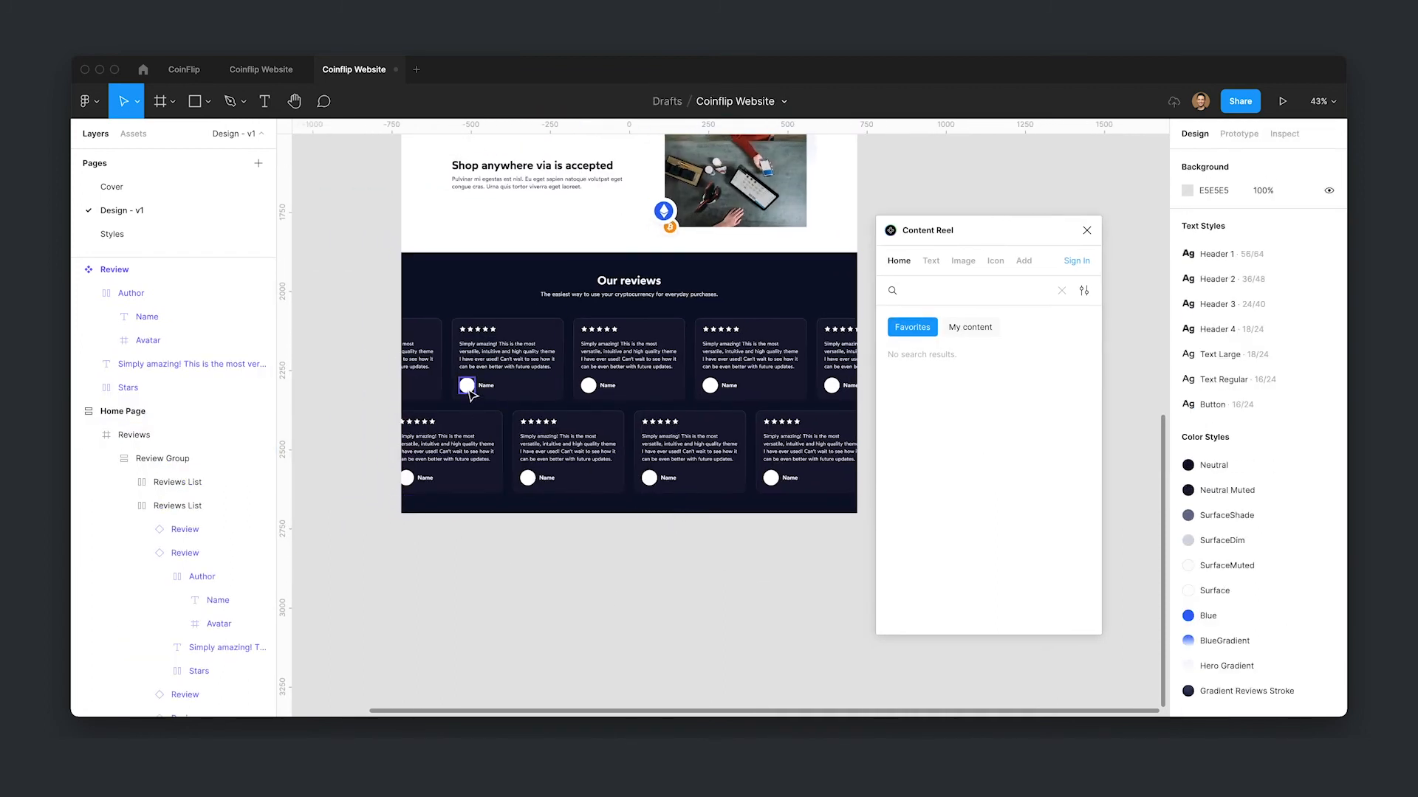
pyautogui.click(468, 389)
pyautogui.keyDown('shift'); pyautogui.click(536, 481); pyautogui.keyUp('shift')
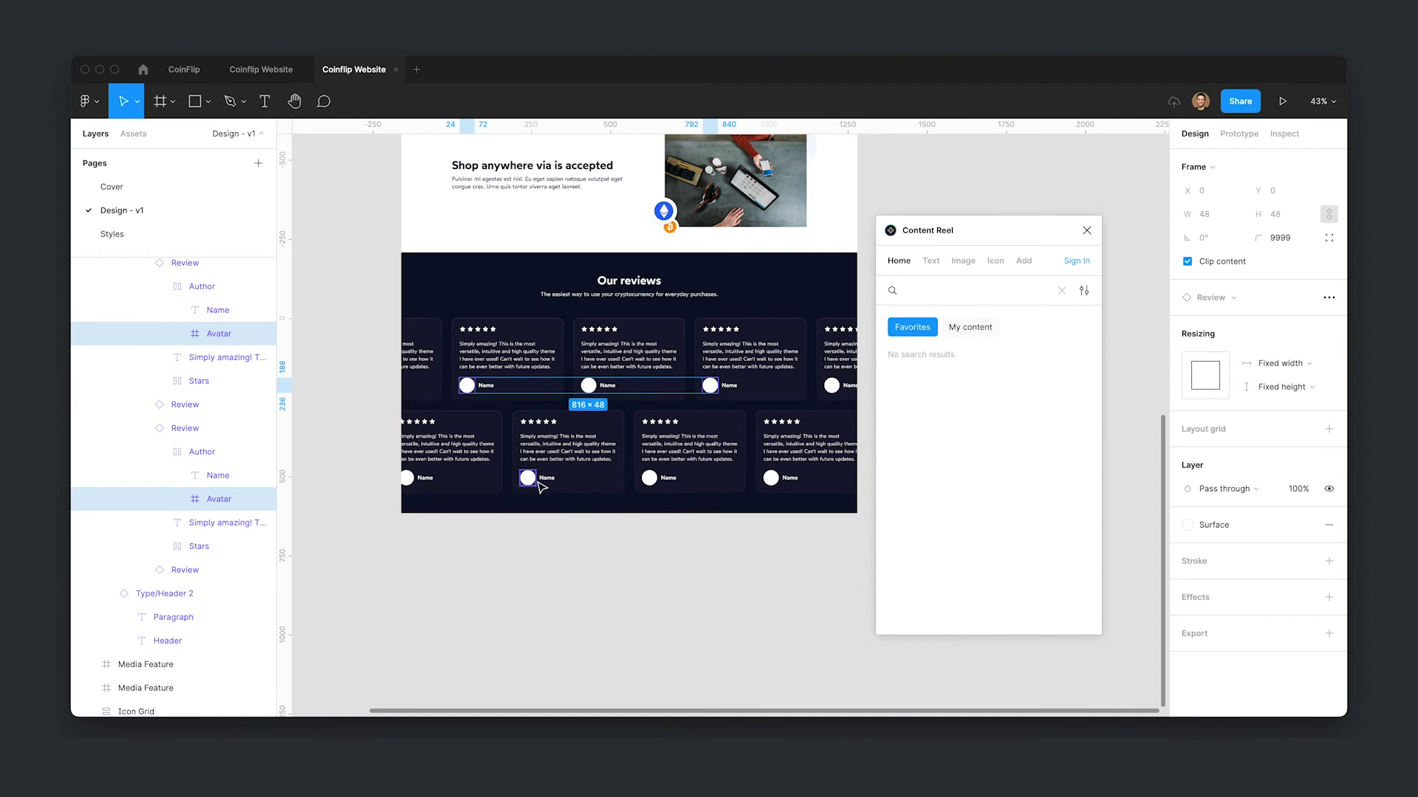
pyautogui.keyDown('shift'); pyautogui.click(532, 483); pyautogui.keyUp('shift')
pyautogui.keyDown('shift'); pyautogui.click(771, 479); pyautogui.keyUp('shift')
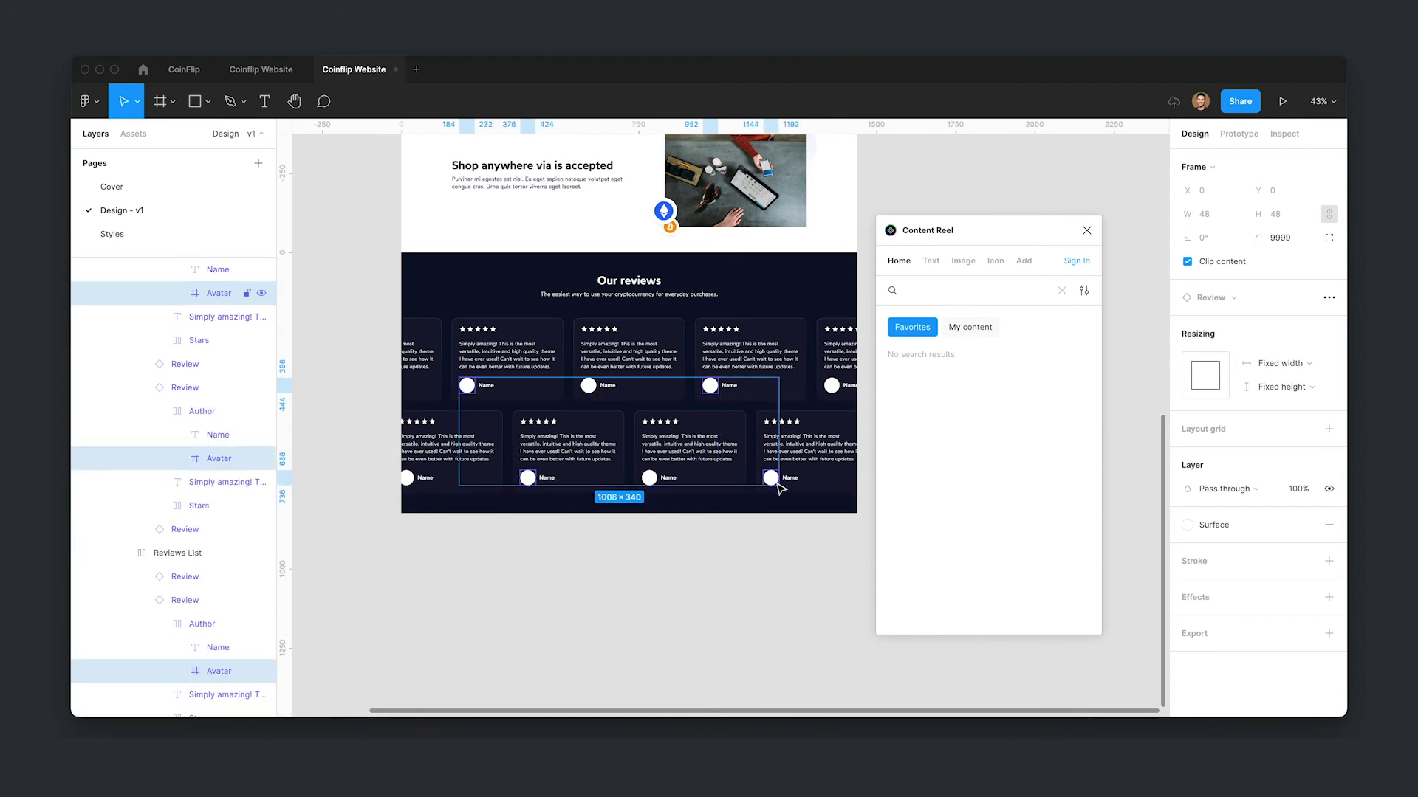
pyautogui.click(981, 264)
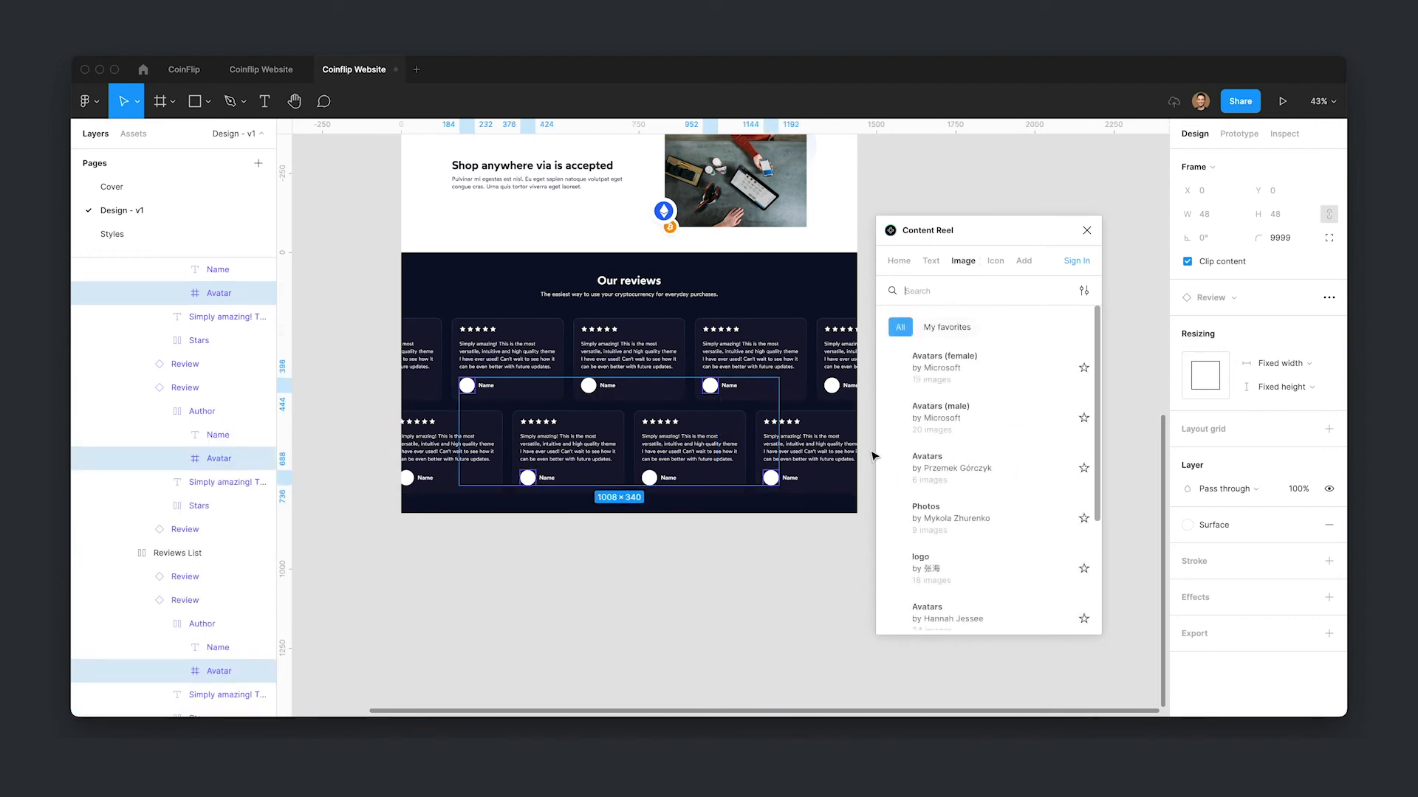
pyautogui.click(938, 365)
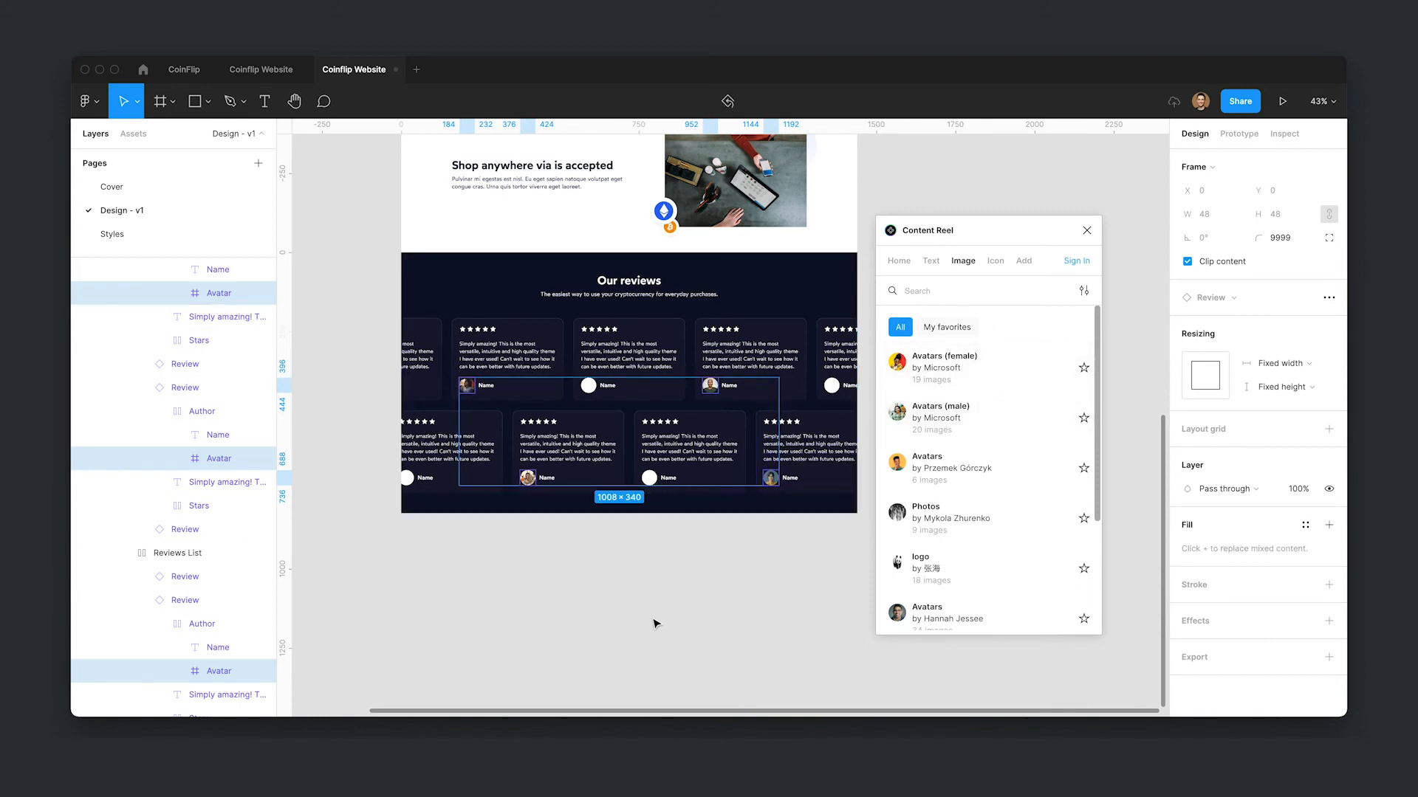
# - Select the remaining review avatars and fill them with Avatars (male) images
pyautogui.click(589, 389)
pyautogui.keyDown('shift'); pyautogui.click(649, 477); pyautogui.keyUp('shift')
pyautogui.keyDown('shift'); pyautogui.click(407, 478); pyautogui.keyUp('shift')
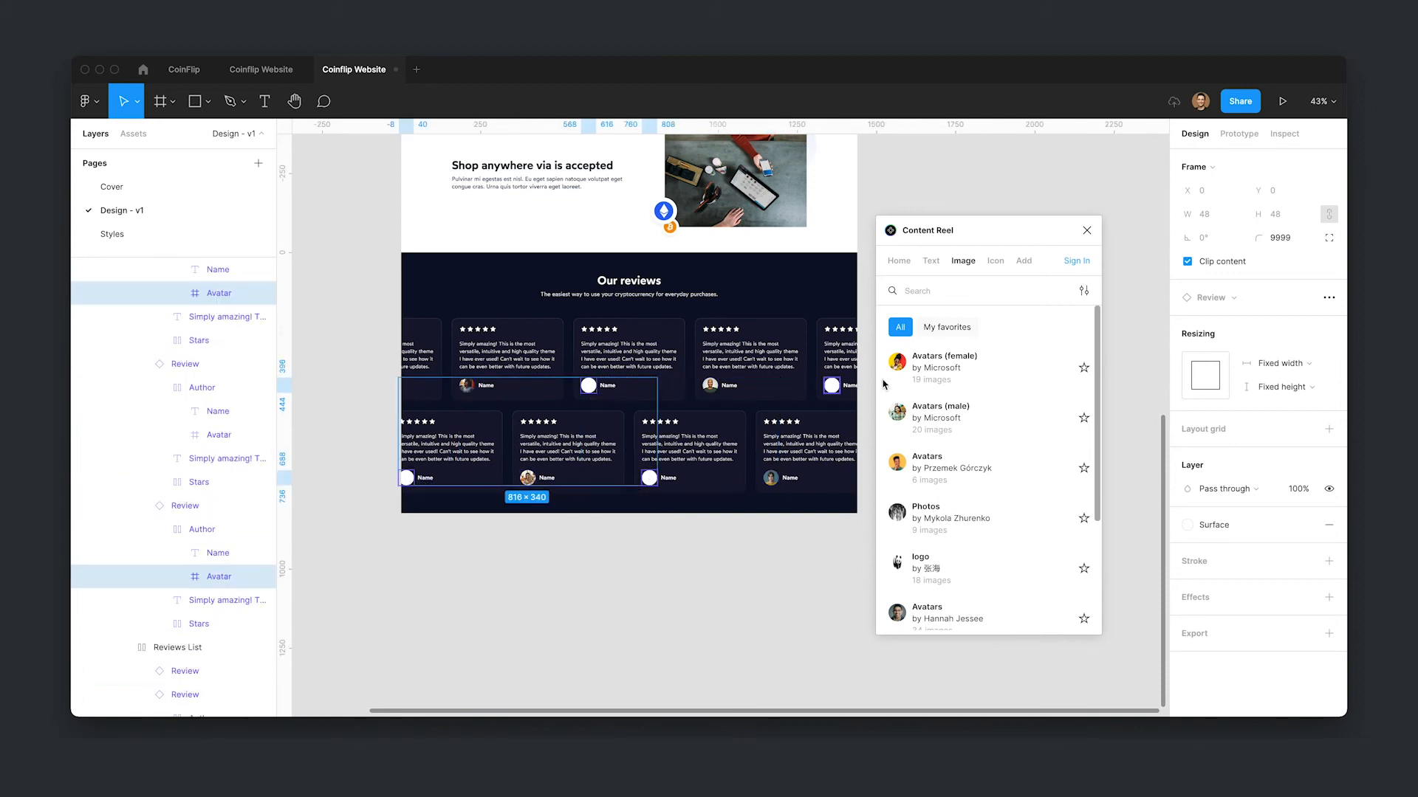
pyautogui.keyDown('shift'); pyautogui.click(831, 385); pyautogui.keyUp('shift')
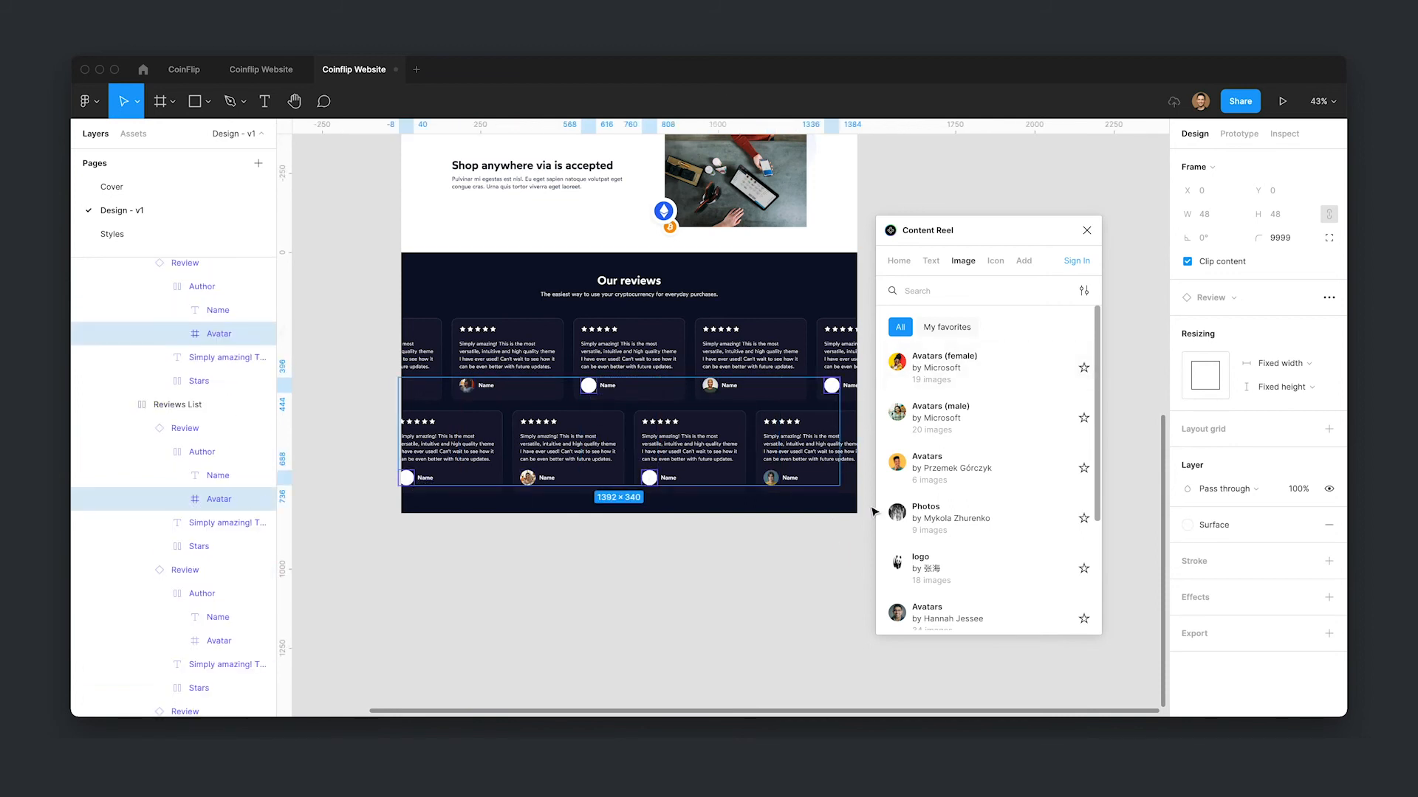
pyautogui.click(927, 415)
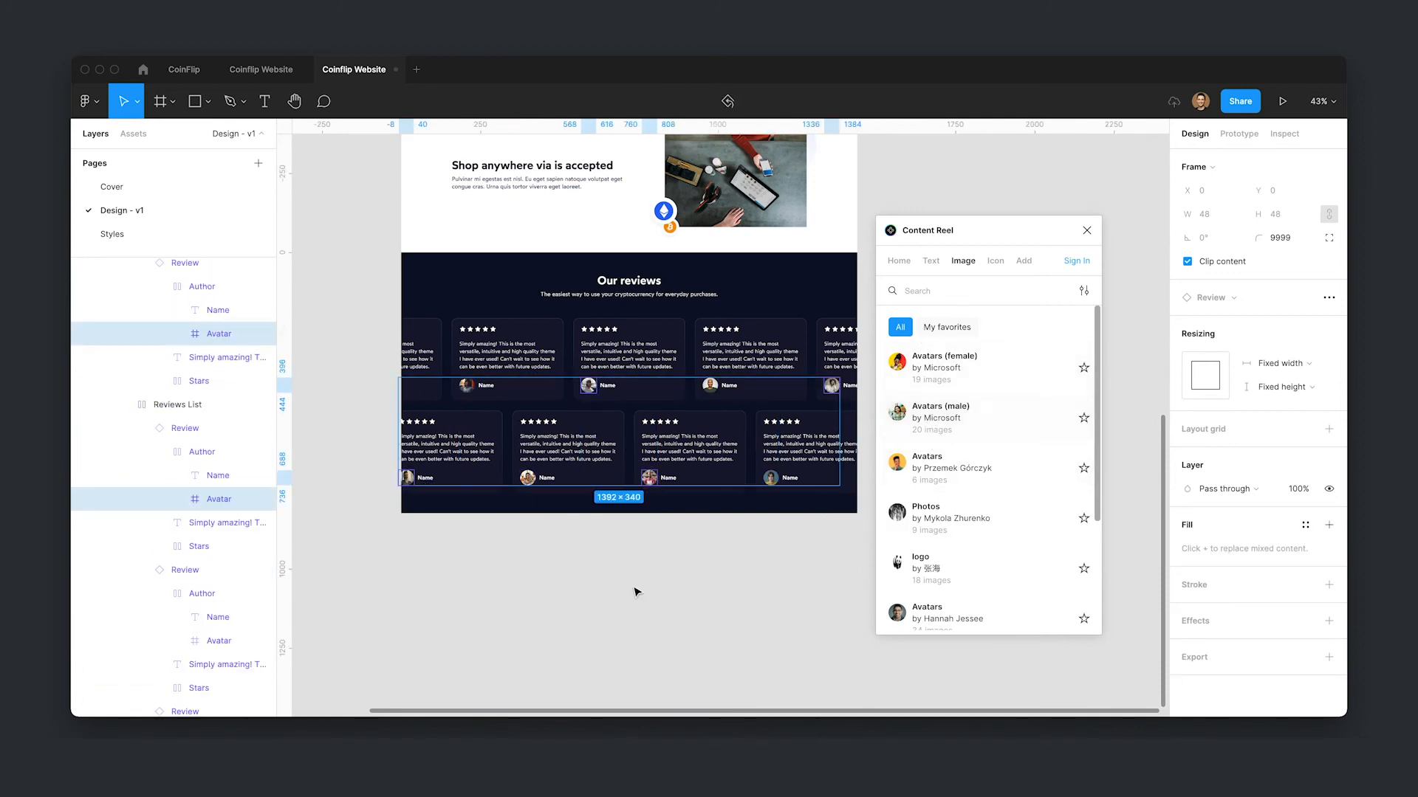
# - Select the review cards' Name labels and search Content Reel's text content for male
pyautogui.click(607, 385)
pyautogui.keyDown('shift'); pyautogui.click(729, 385); pyautogui.keyUp('shift')
pyautogui.keyDown('shift'); pyautogui.click(849, 385); pyautogui.keyUp('shift')
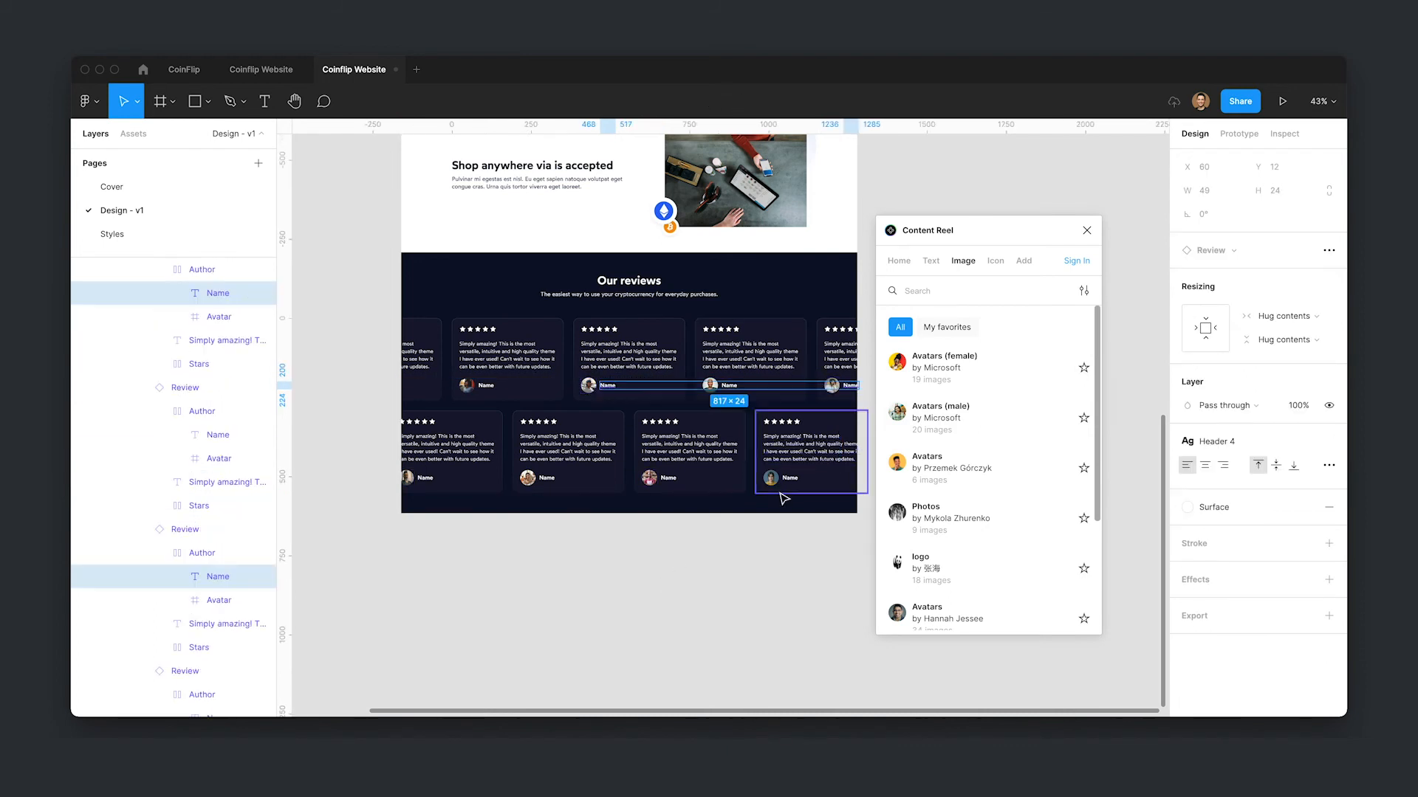
pyautogui.keyDown('shift'); pyautogui.click(676, 480); pyautogui.keyUp('shift')
pyautogui.keyDown('shift'); pyautogui.click(427, 479); pyautogui.keyUp('shift')
pyautogui.click(938, 260)
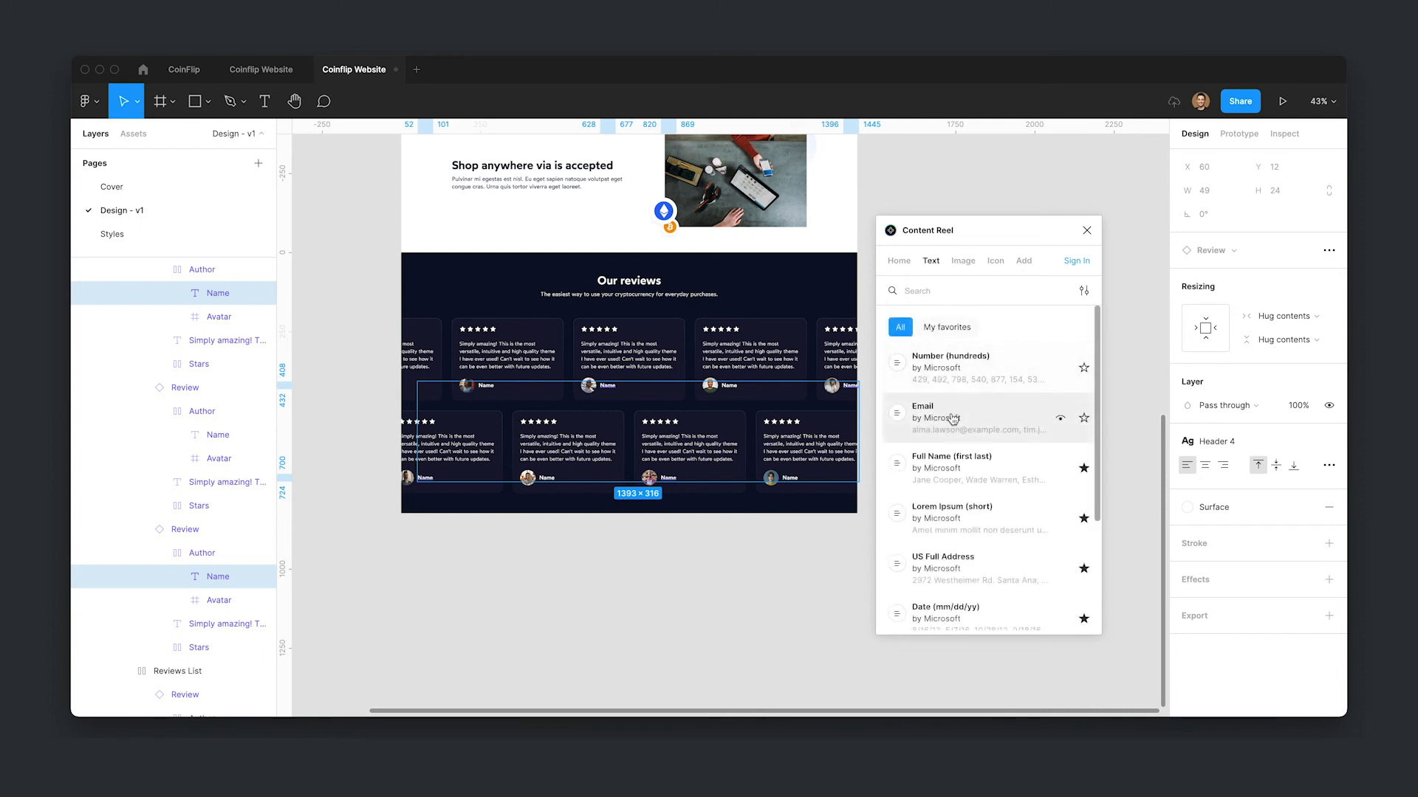
pyautogui.write('male name')
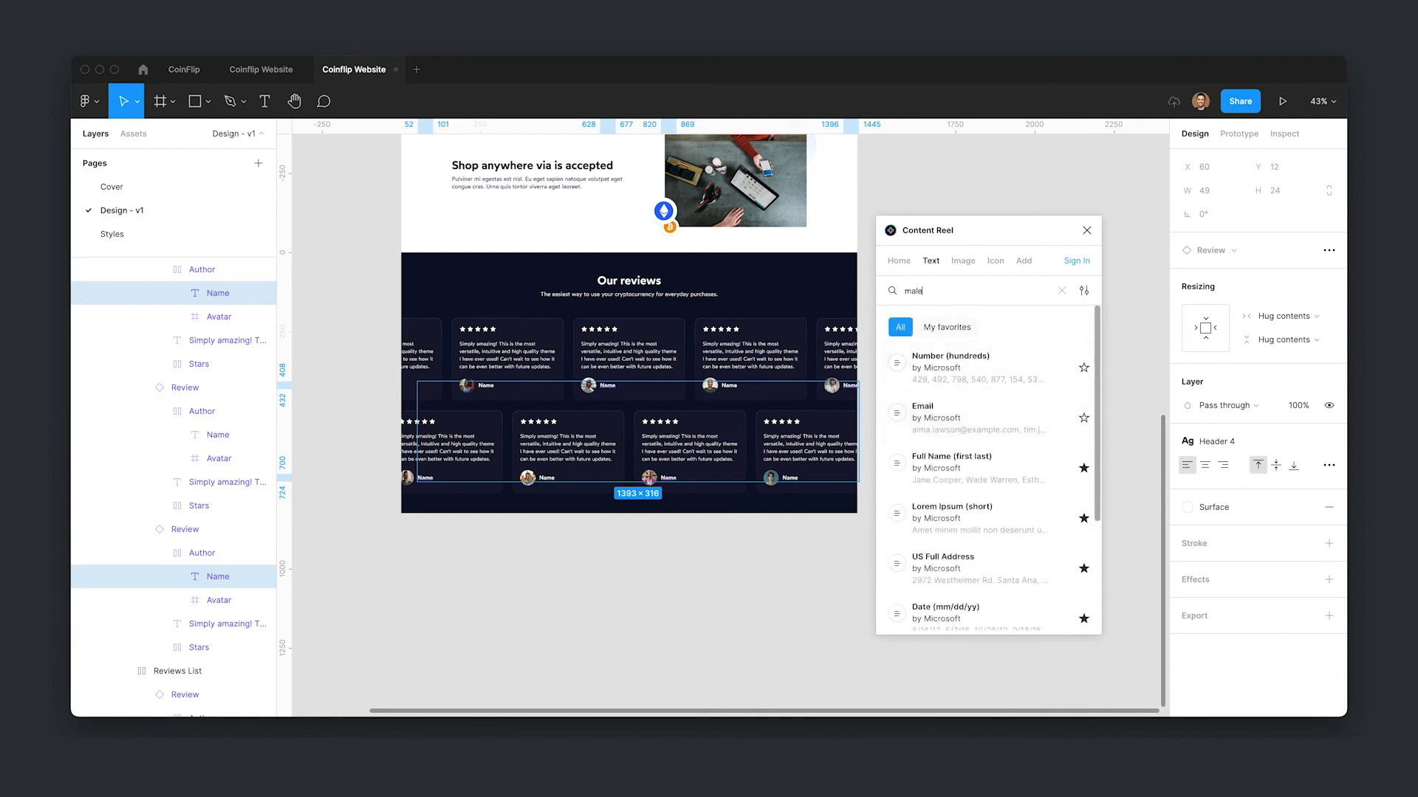
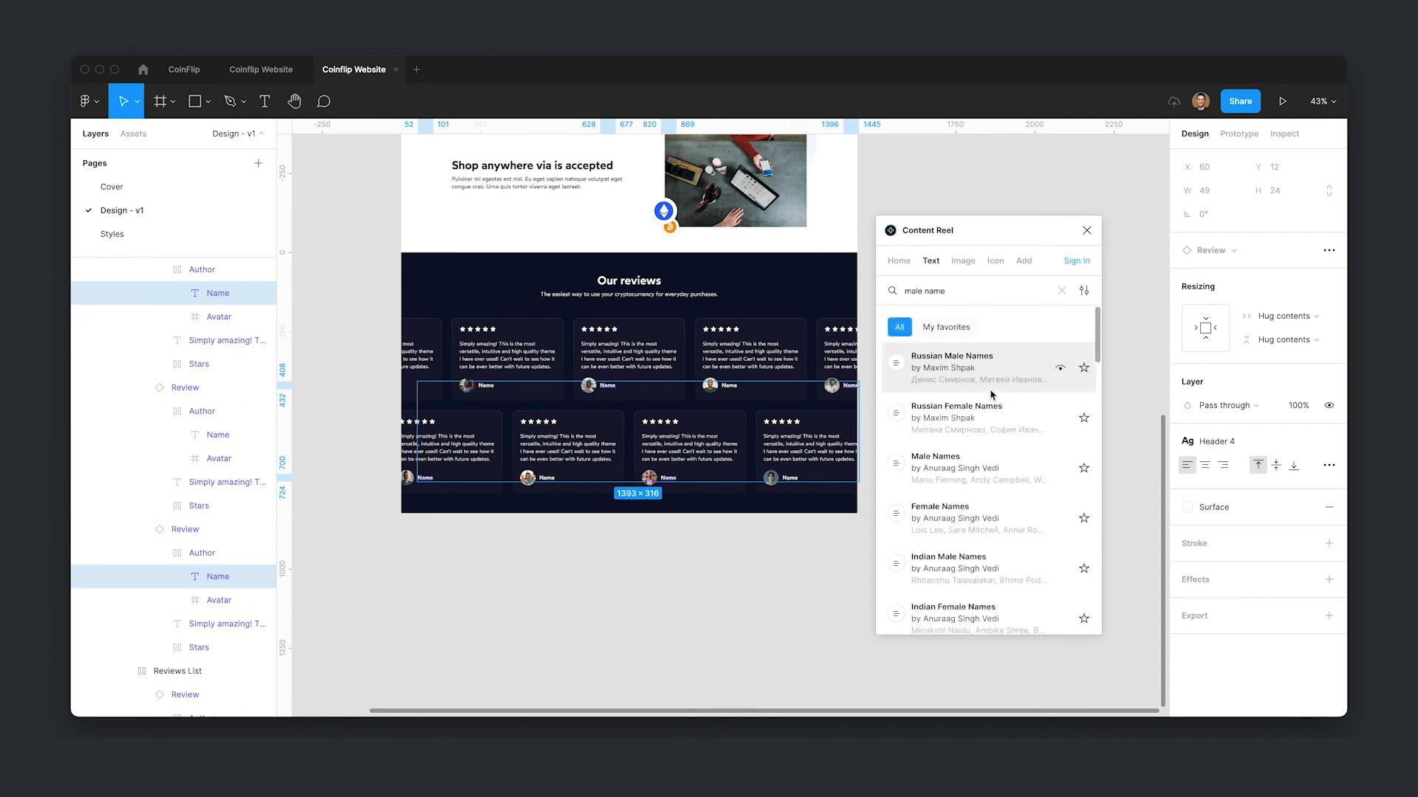
# - Fill the selected Name labels with Male Names, then select four other Name labels and fill them with Female Names from Content Reel
pyautogui.click(946, 471)
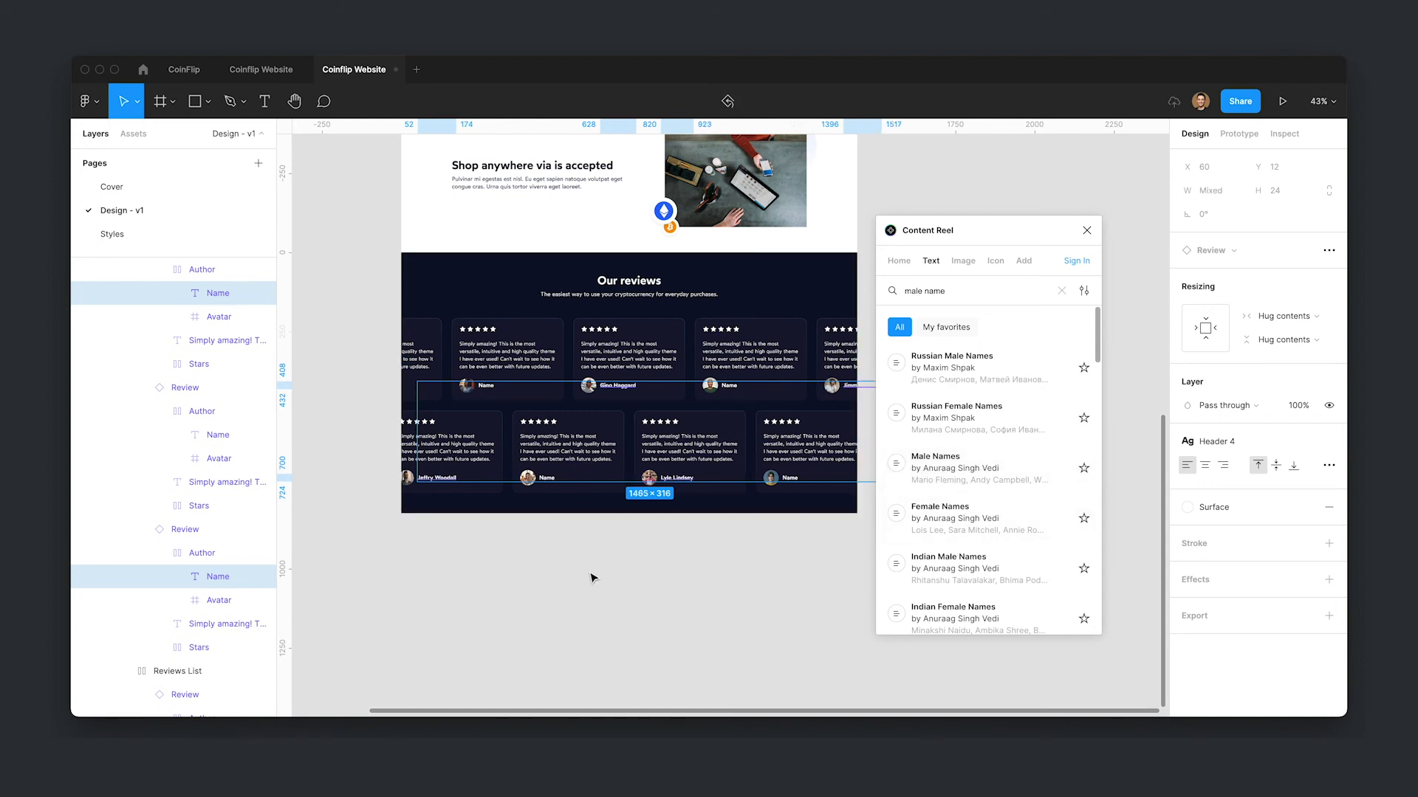
pyautogui.click(487, 385)
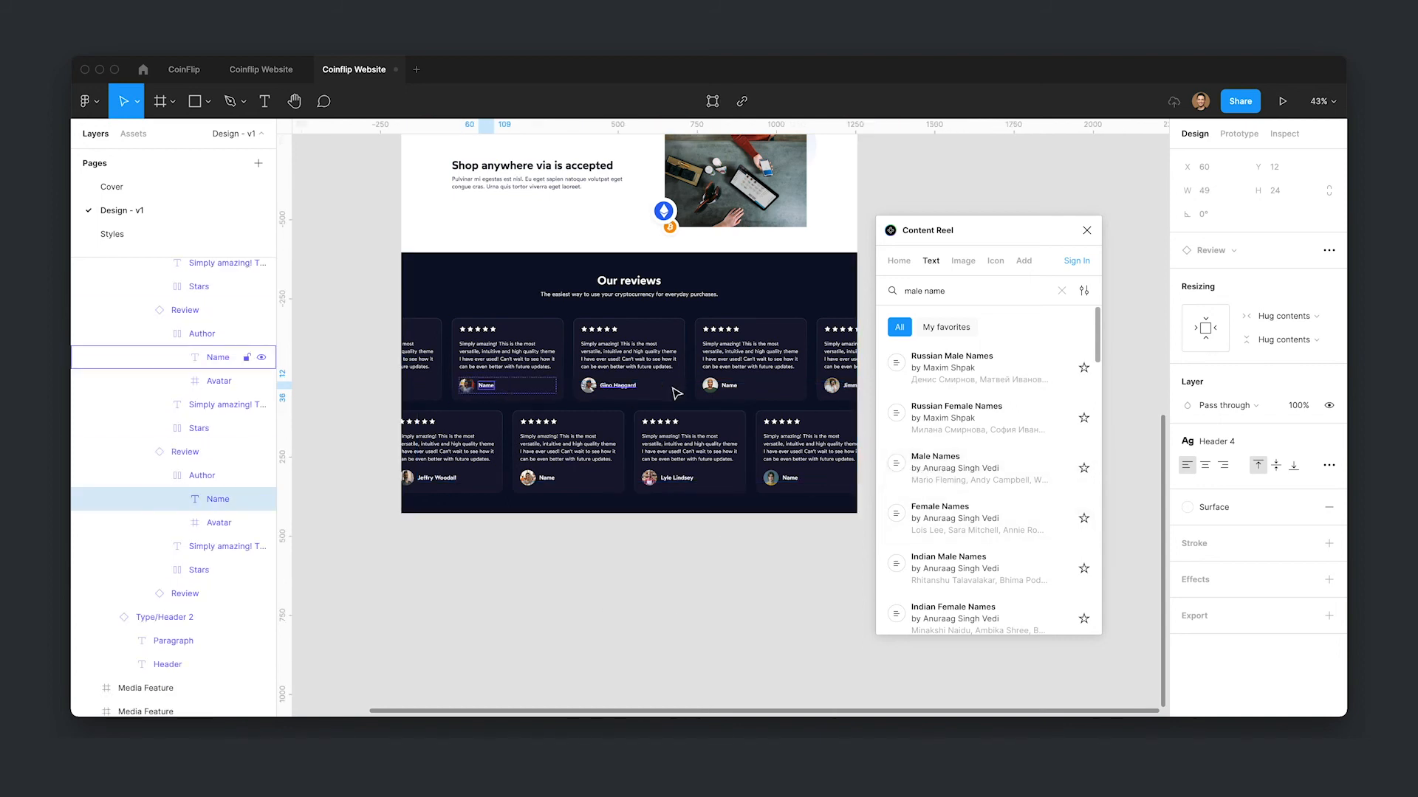
pyautogui.keyDown('shift'); pyautogui.click(741, 390); pyautogui.keyUp('shift')
pyautogui.keyDown('shift'); pyautogui.click(545, 477); pyautogui.keyUp('shift')
pyautogui.keyDown('shift'); pyautogui.click(792, 479); pyautogui.keyUp('shift')
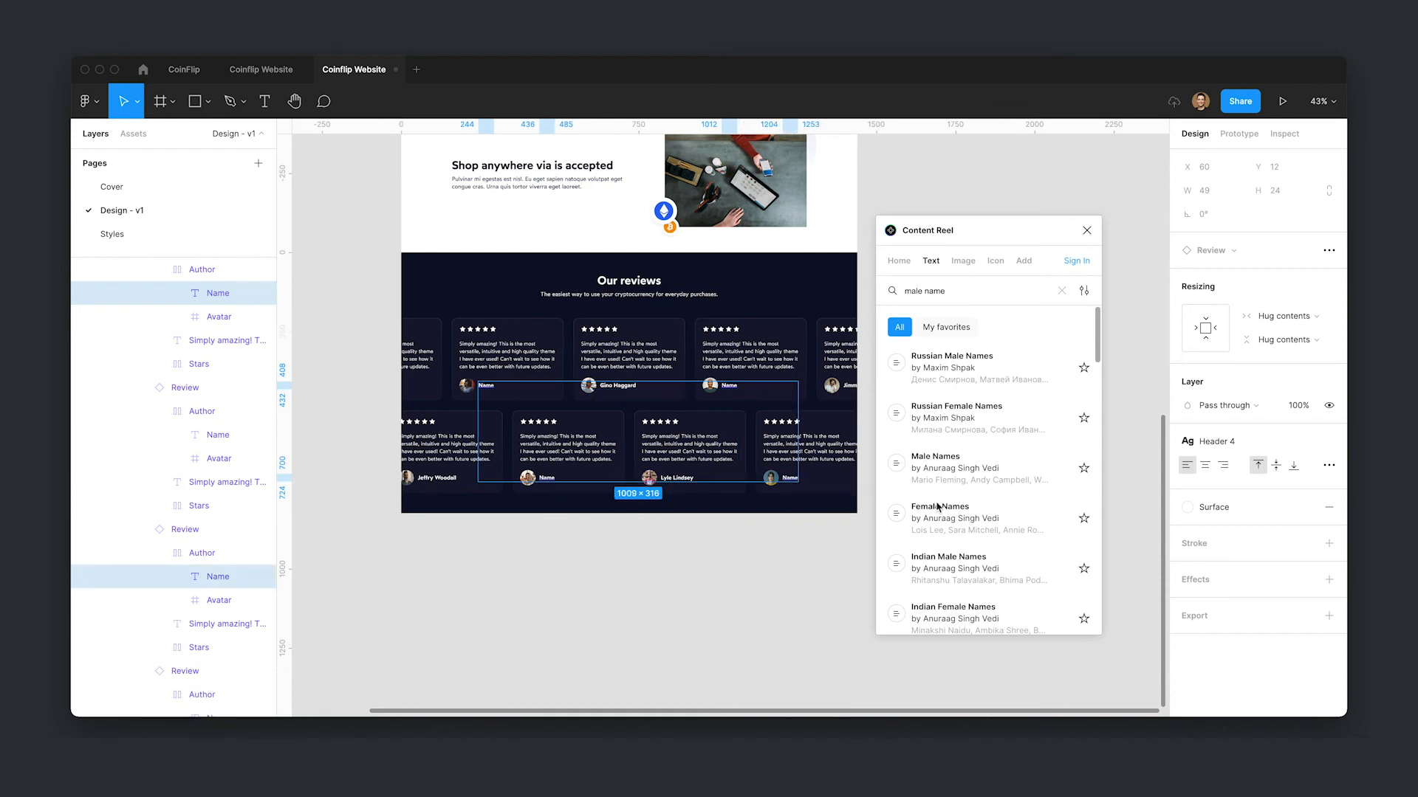
pyautogui.click(952, 530)
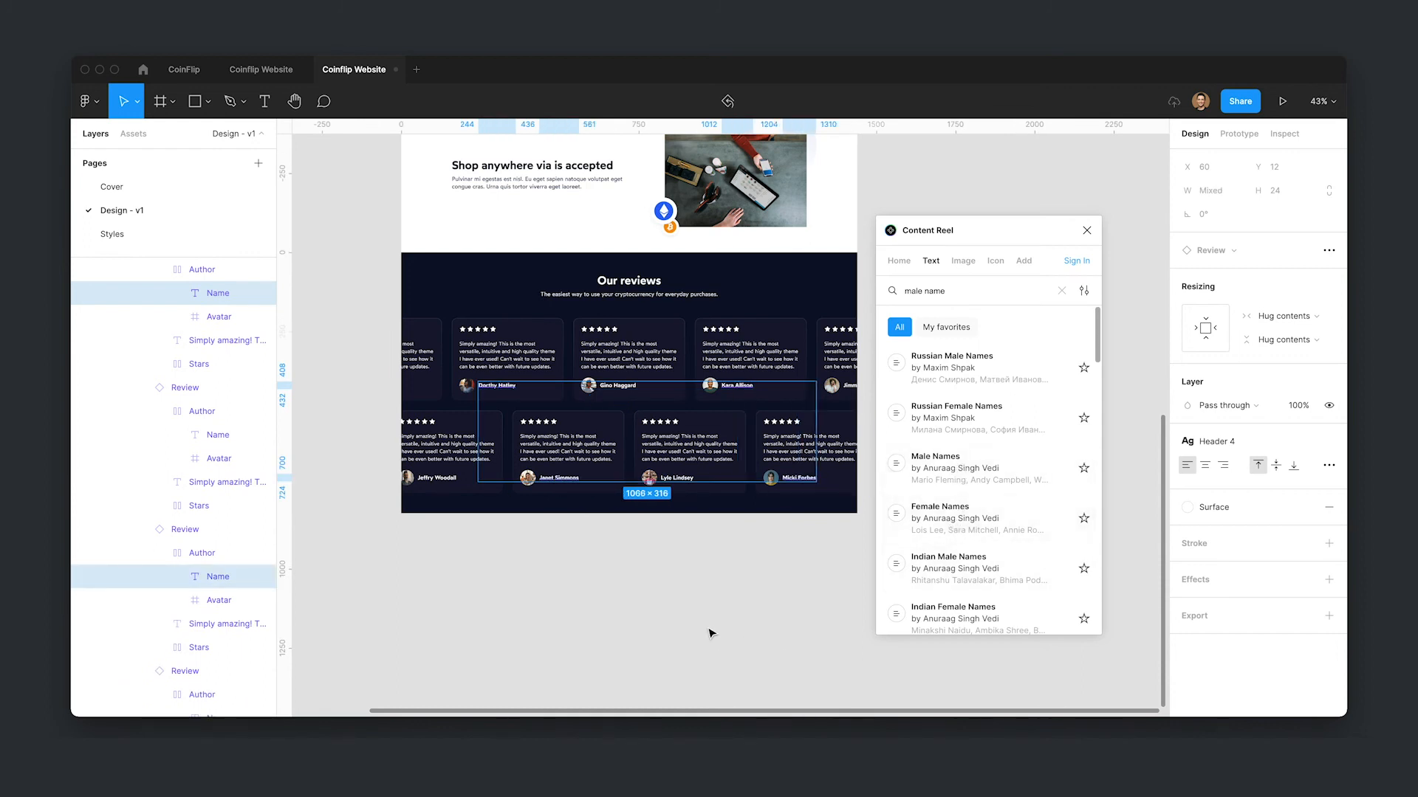
# - Close the Content Reel plugin
pyautogui.click(569, 595)
pyautogui.moveTo(586, 609); pyautogui.dragTo(593, 615)
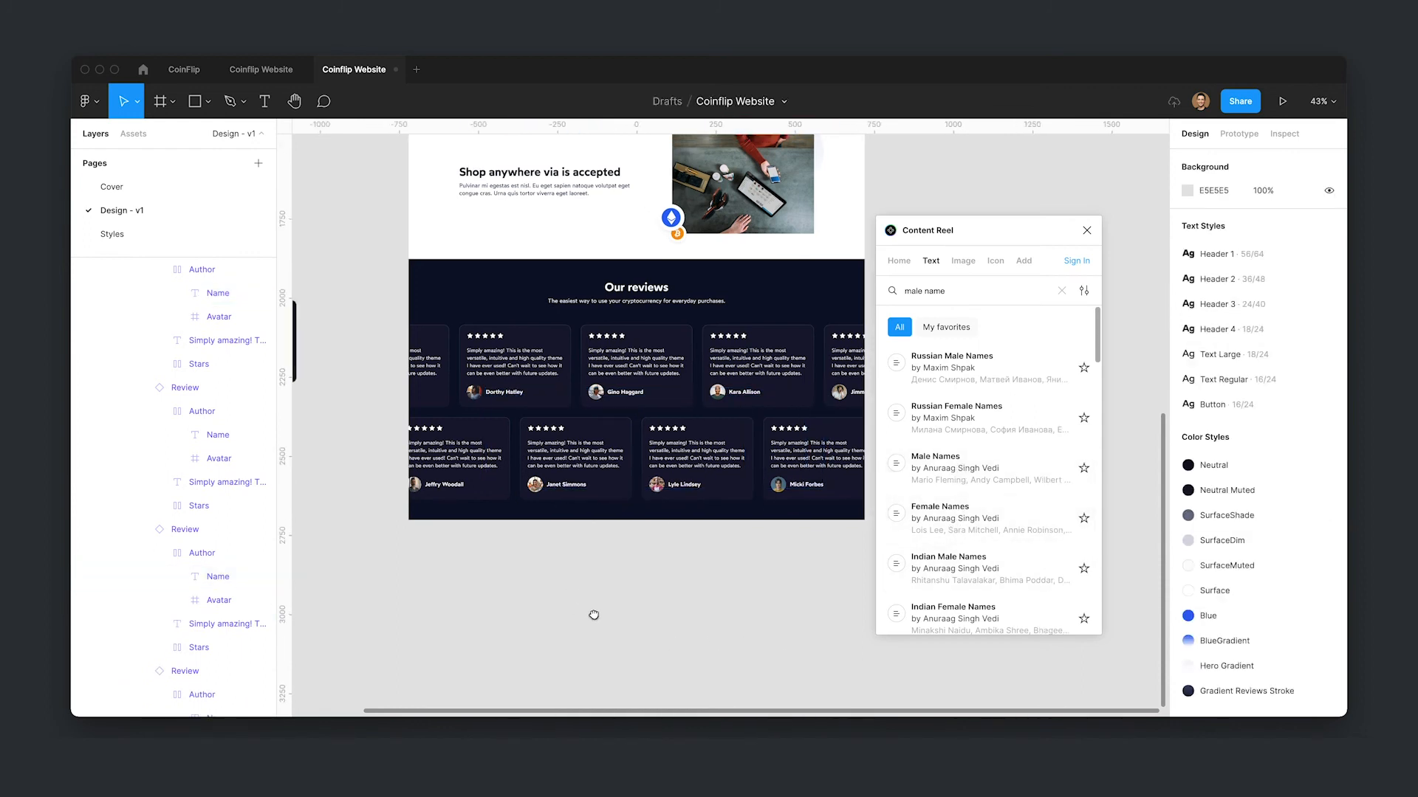
pyautogui.click(1087, 230)
pyautogui.hscroll(-3, 915, 415)
pyautogui.scroll(4, 722, 391)
pyautogui.click(580, 674)
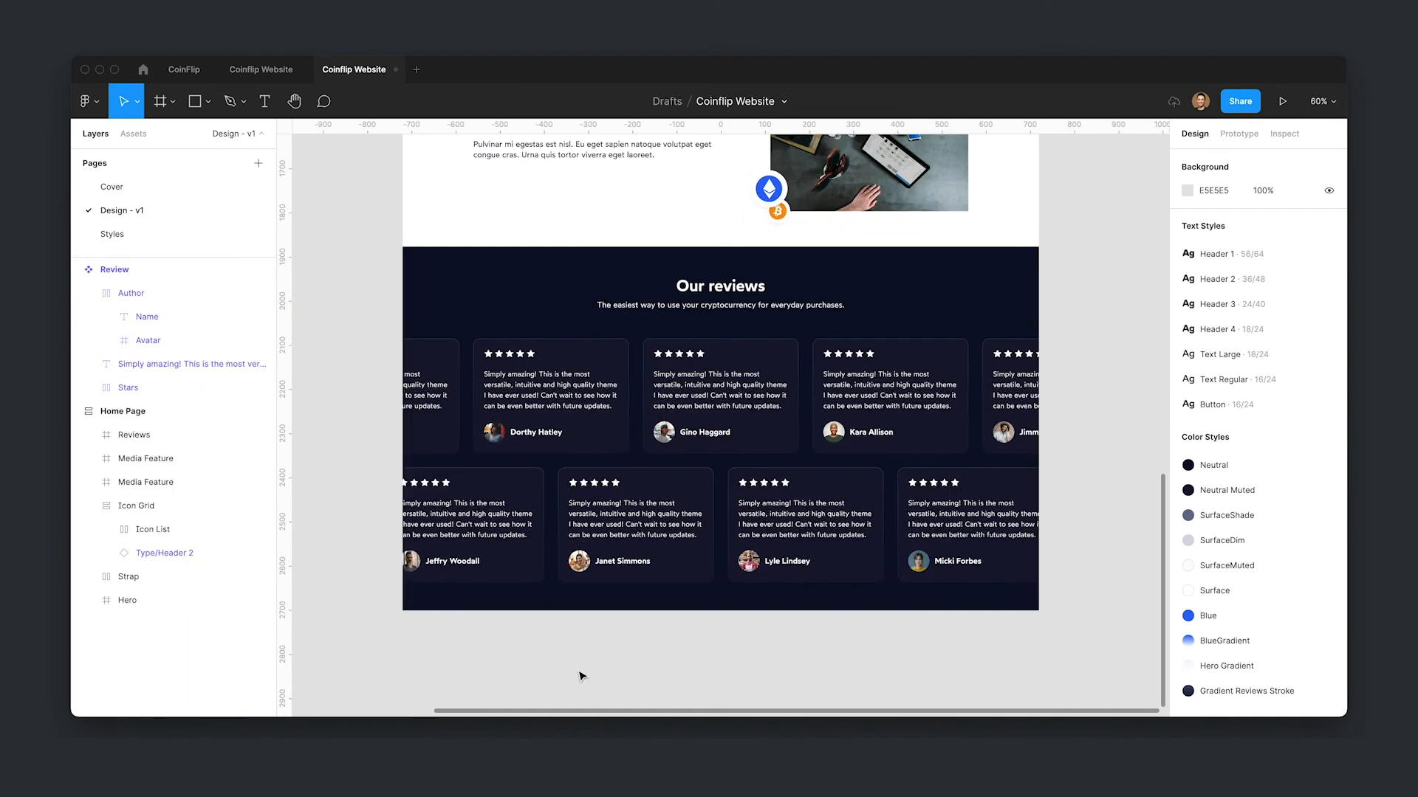
# - Move the master Review component from beside the page to the Styles page
pyautogui.moveTo(505, 460); pyautogui.dragTo(656, 449)
pyautogui.hscroll(-10, 664, 436)
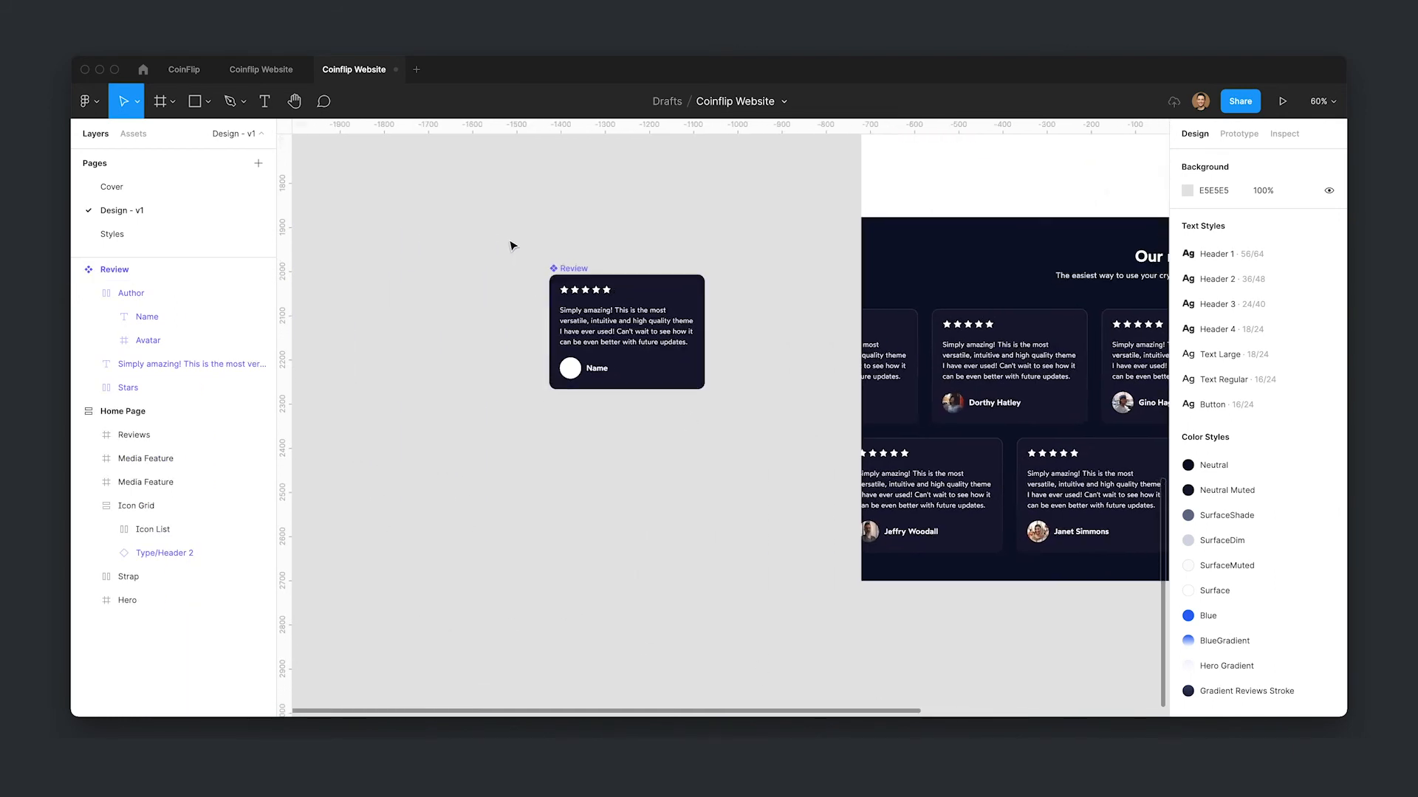
pyautogui.moveTo(511, 245); pyautogui.dragTo(698, 389)
pyautogui.rightClick(649, 355)
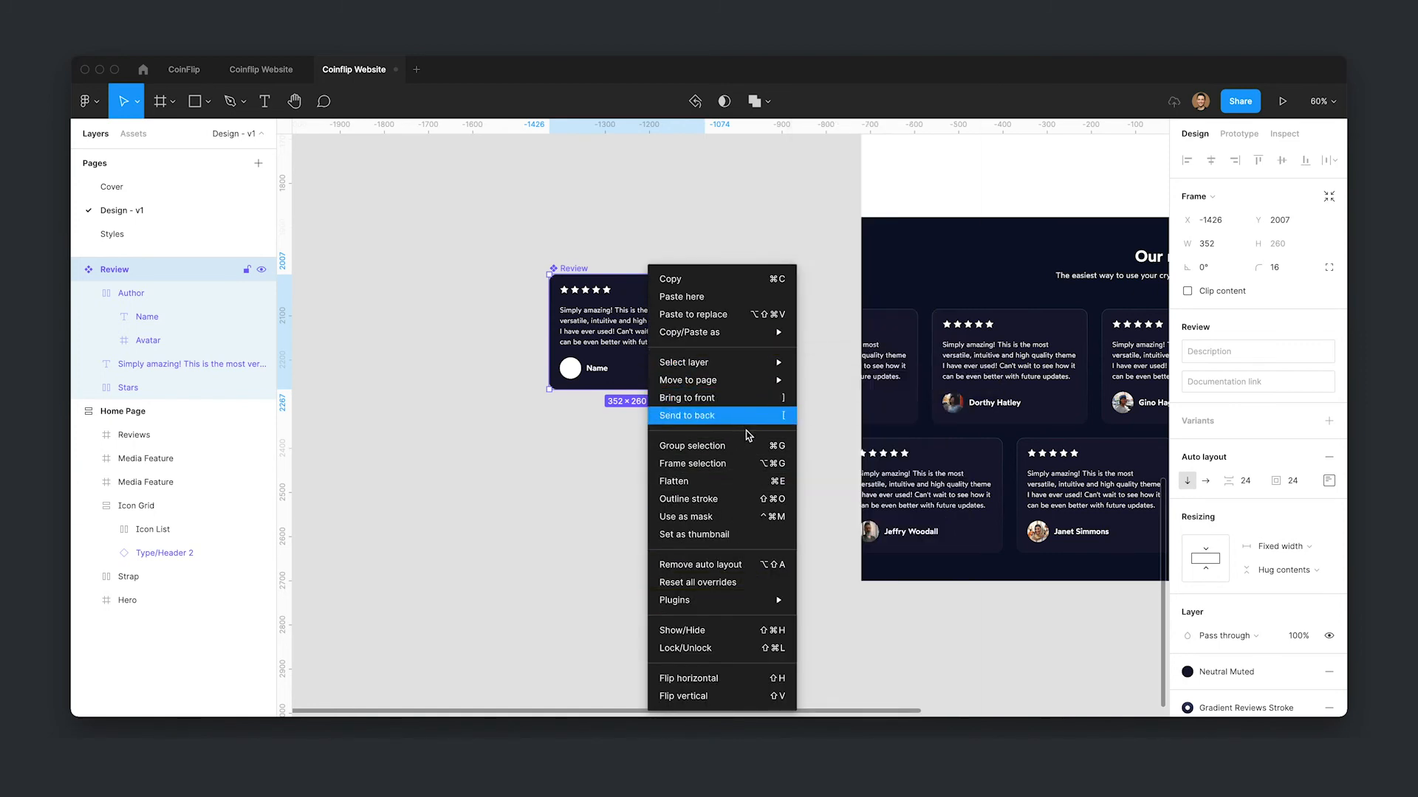
pyautogui.moveTo(742, 381)
pyautogui.click(827, 399)
# - Select every review card avatar and add a 2x export setting to them
pyautogui.hscroll(10, 1061, 498)
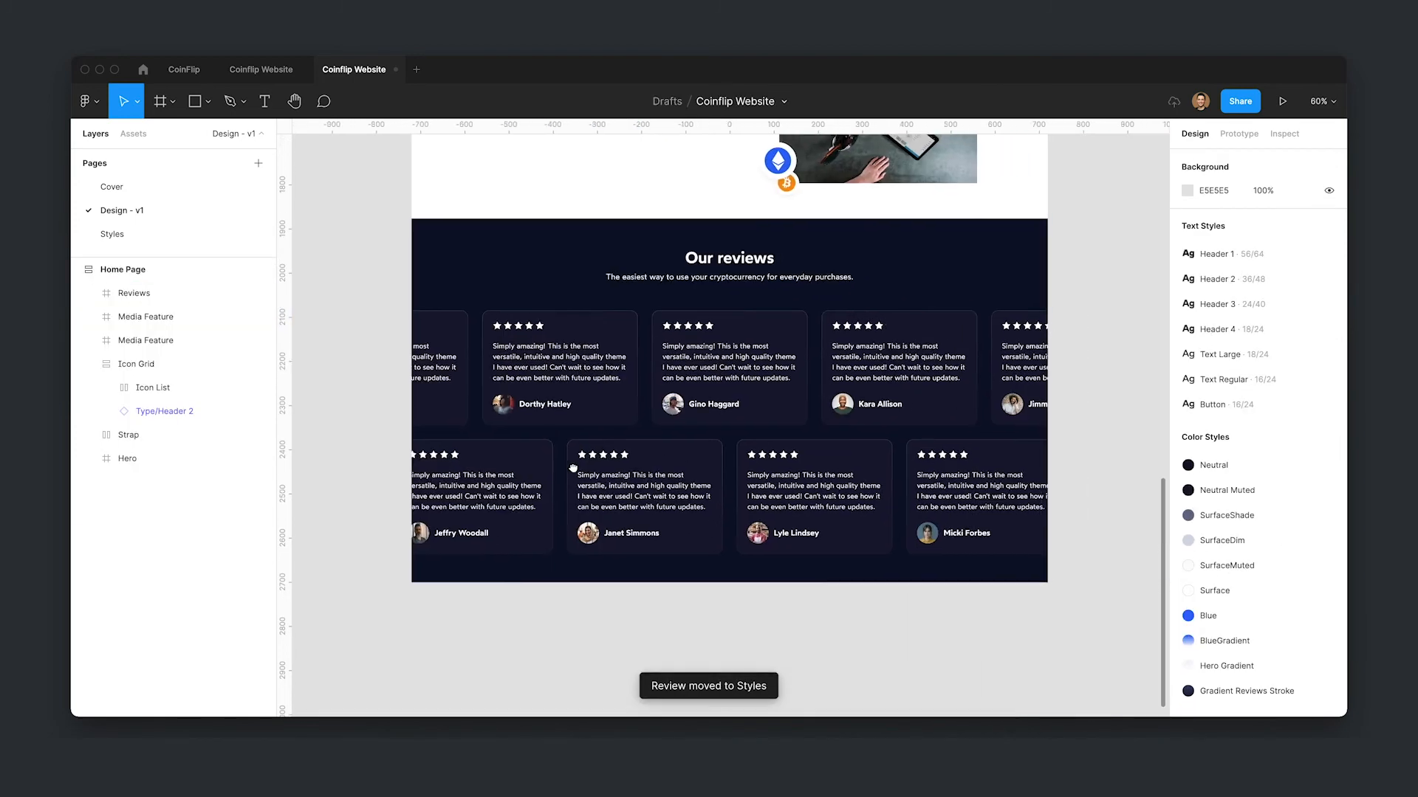
pyautogui.click(496, 419)
pyautogui.doubleClick(492, 414)
pyautogui.doubleClick(492, 414)
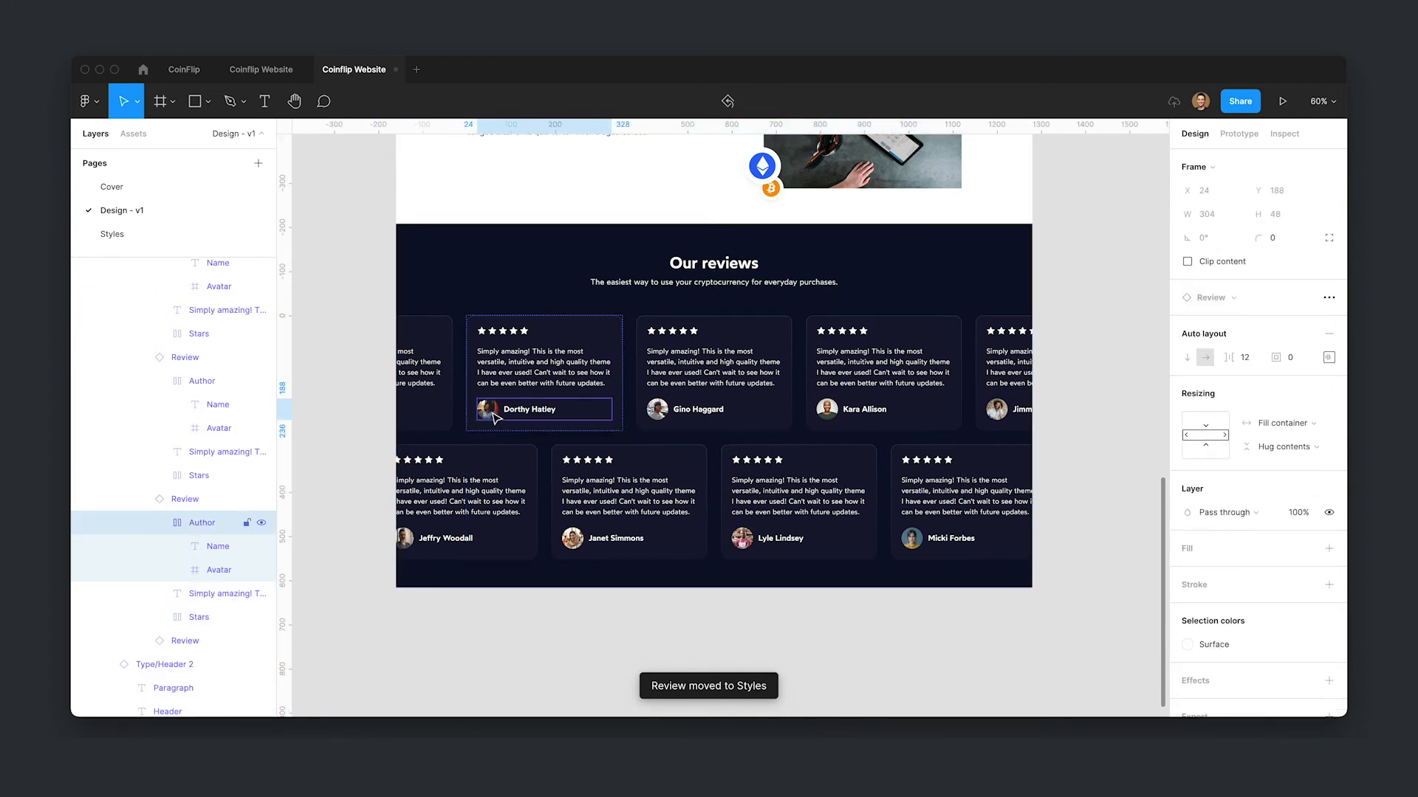
pyautogui.doubleClick(492, 414)
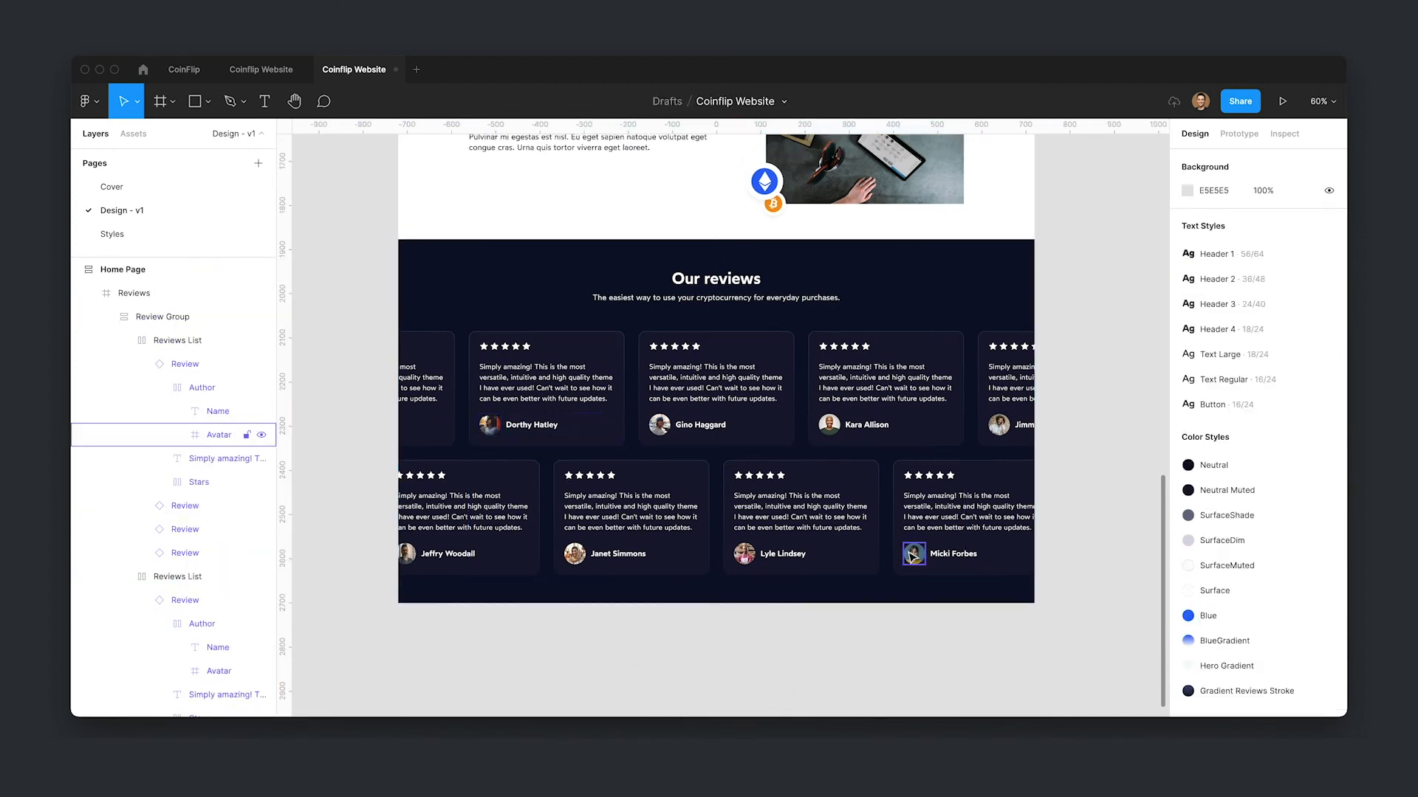
pyautogui.keyDown('ctrl'); pyautogui.click(913, 554); pyautogui.keyUp('ctrl')
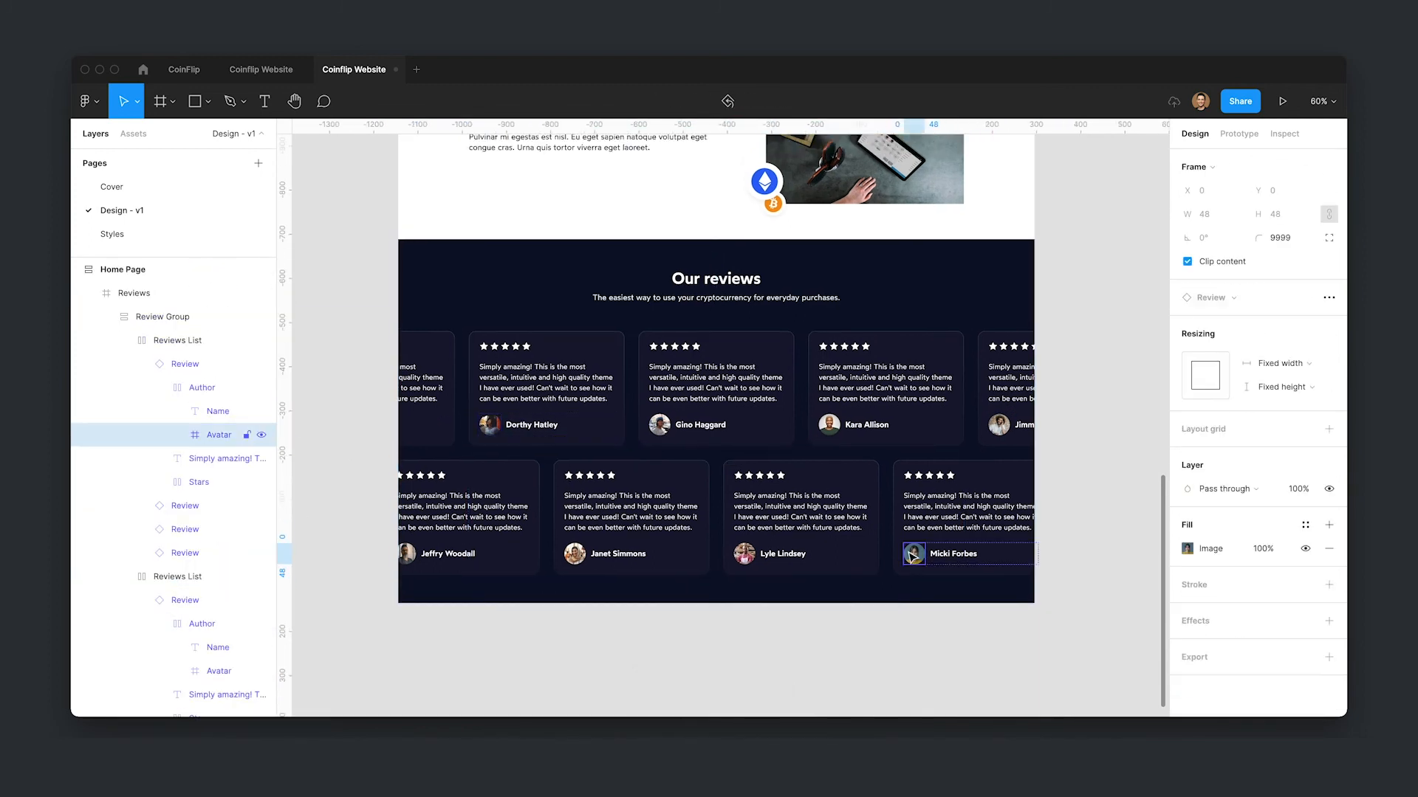
pyautogui.keyDown('ctrl'); pyautogui.keyDown('shift'); pyautogui.click(744, 554); pyautogui.keyUp('shift'); pyautogui.keyUp('ctrl')
pyautogui.keyDown('ctrl'); pyautogui.keyDown('shift'); pyautogui.click(575, 554); pyautogui.keyUp('shift'); pyautogui.keyUp('ctrl')
pyautogui.keyDown('ctrl'); pyautogui.keyDown('shift'); pyautogui.click(406, 553); pyautogui.keyUp('shift'); pyautogui.keyUp('ctrl')
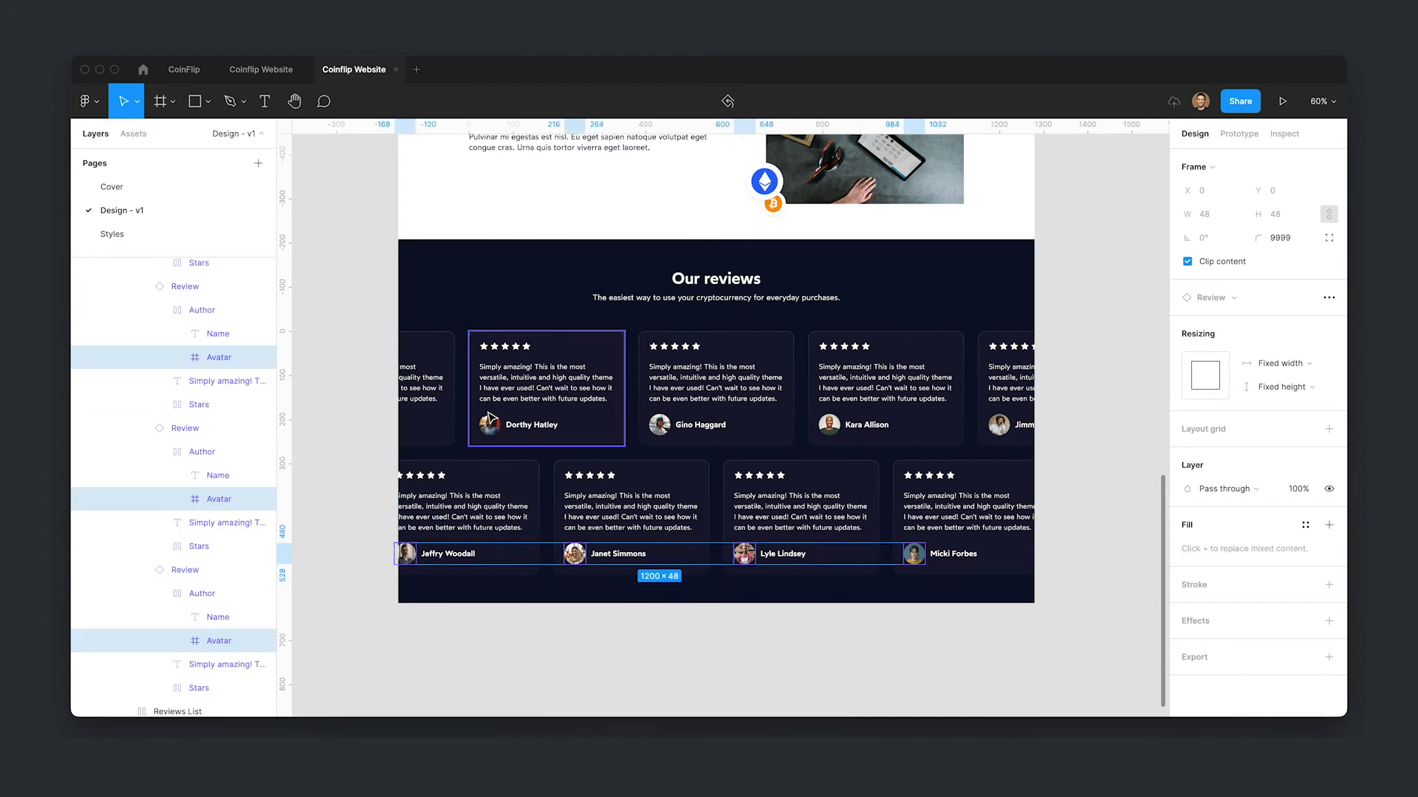
pyautogui.keyDown('ctrl'); pyautogui.keyDown('shift'); pyautogui.click(490, 424); pyautogui.keyUp('shift'); pyautogui.keyUp('ctrl')
pyautogui.keyDown('ctrl'); pyautogui.keyDown('shift'); pyautogui.click(659, 424); pyautogui.keyUp('shift'); pyautogui.keyUp('ctrl')
pyautogui.keyDown('ctrl'); pyautogui.keyDown('shift'); pyautogui.click(829, 425); pyautogui.keyUp('shift'); pyautogui.keyUp('ctrl')
pyautogui.click(1328, 657)
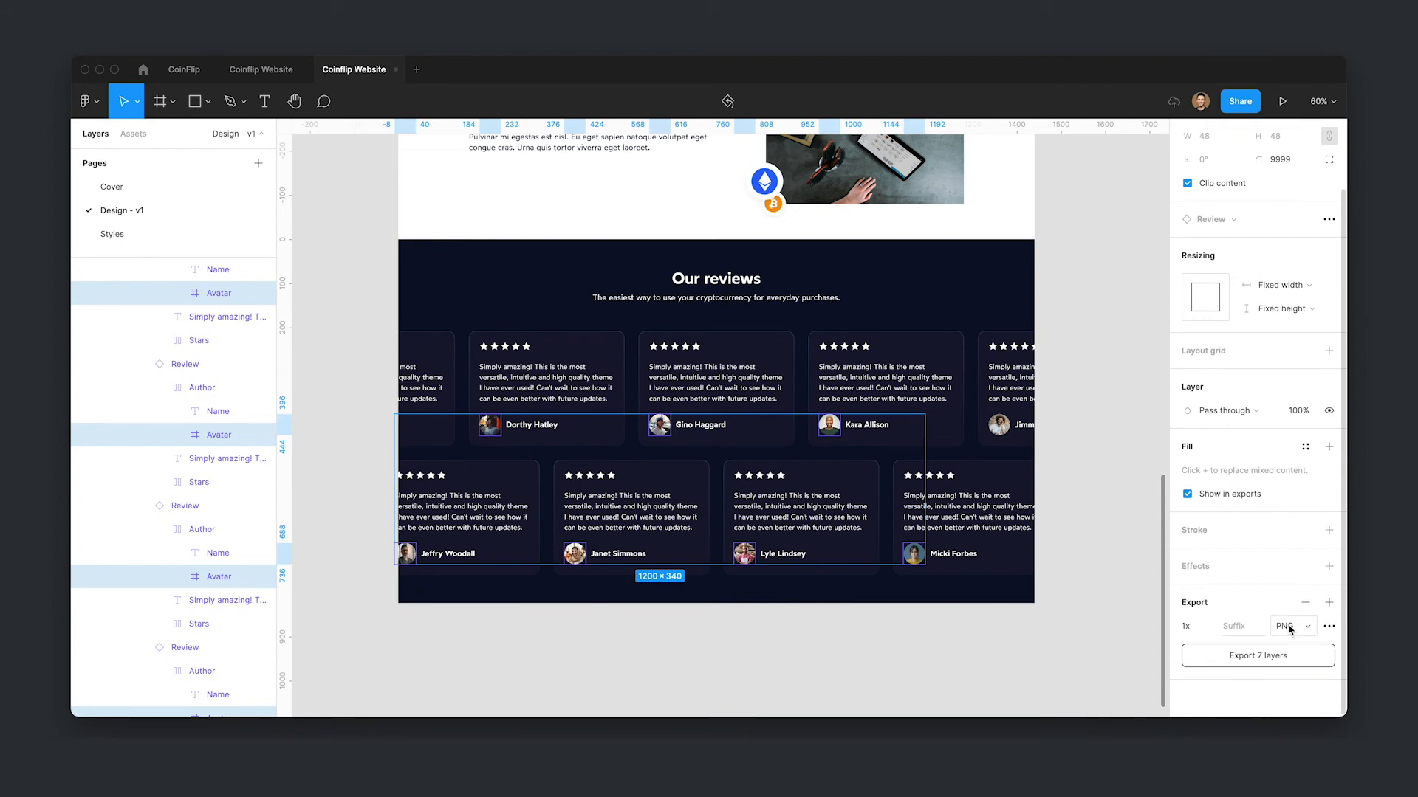
pyautogui.click(1196, 626)
pyautogui.click(1217, 661)
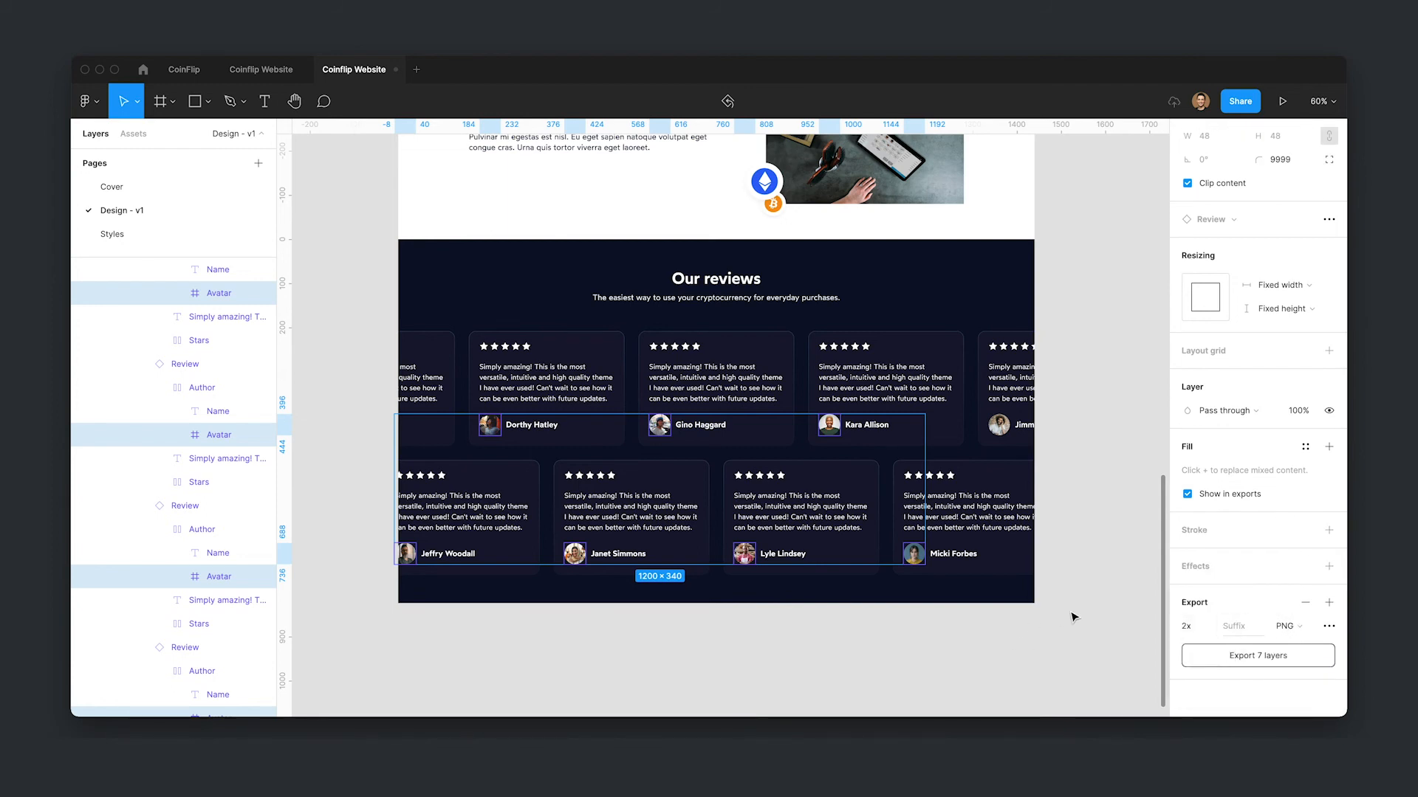
# - Collapse the nested Review and Reviews List layers inside Review Group in the layers panel
pyautogui.click(1024, 618)
pyautogui.scroll(3, 218, 370)
pyautogui.click(173, 366)
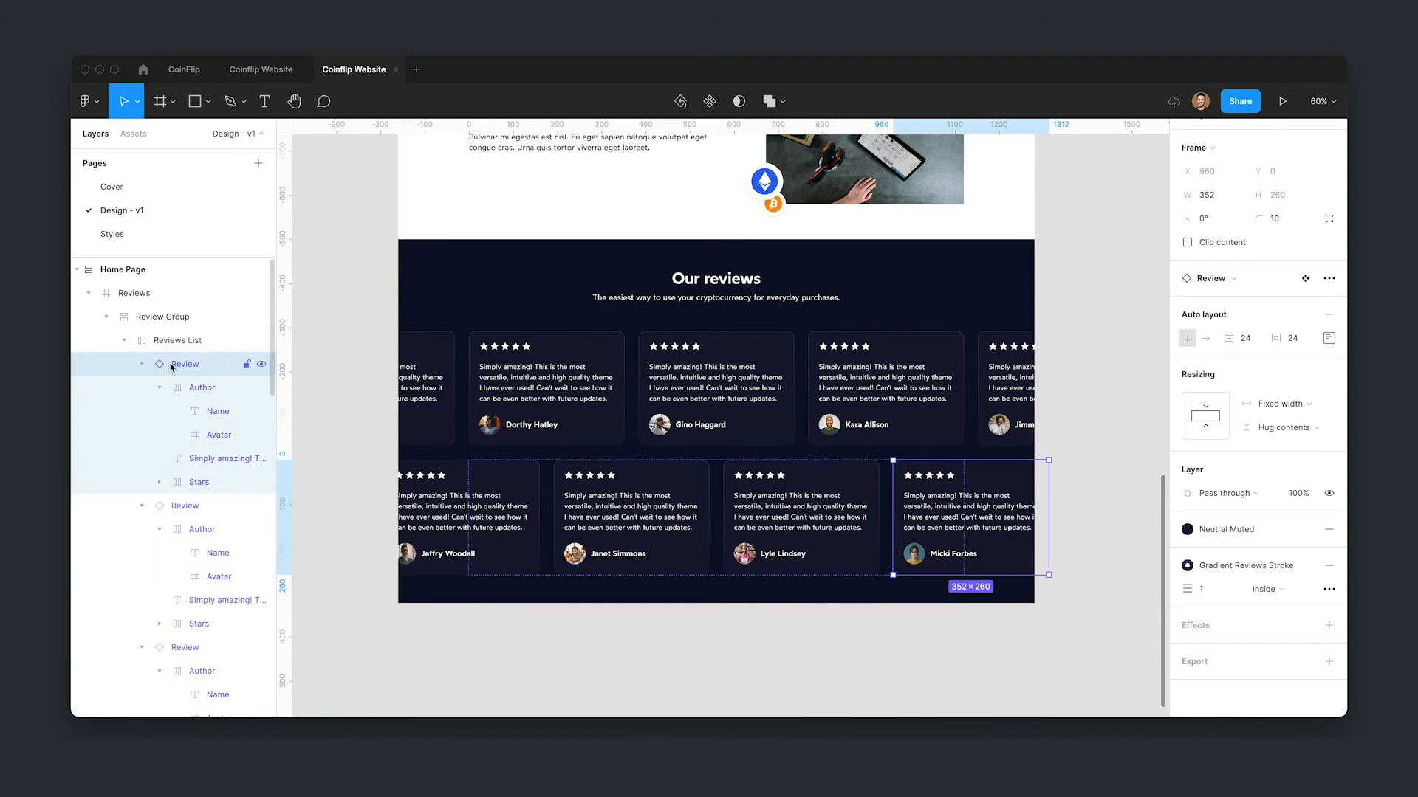
pyautogui.hotkey('ctrl', 'a')
pyautogui.click(143, 366)
pyautogui.click(169, 342)
pyautogui.hotkey('ctrl', 'a')
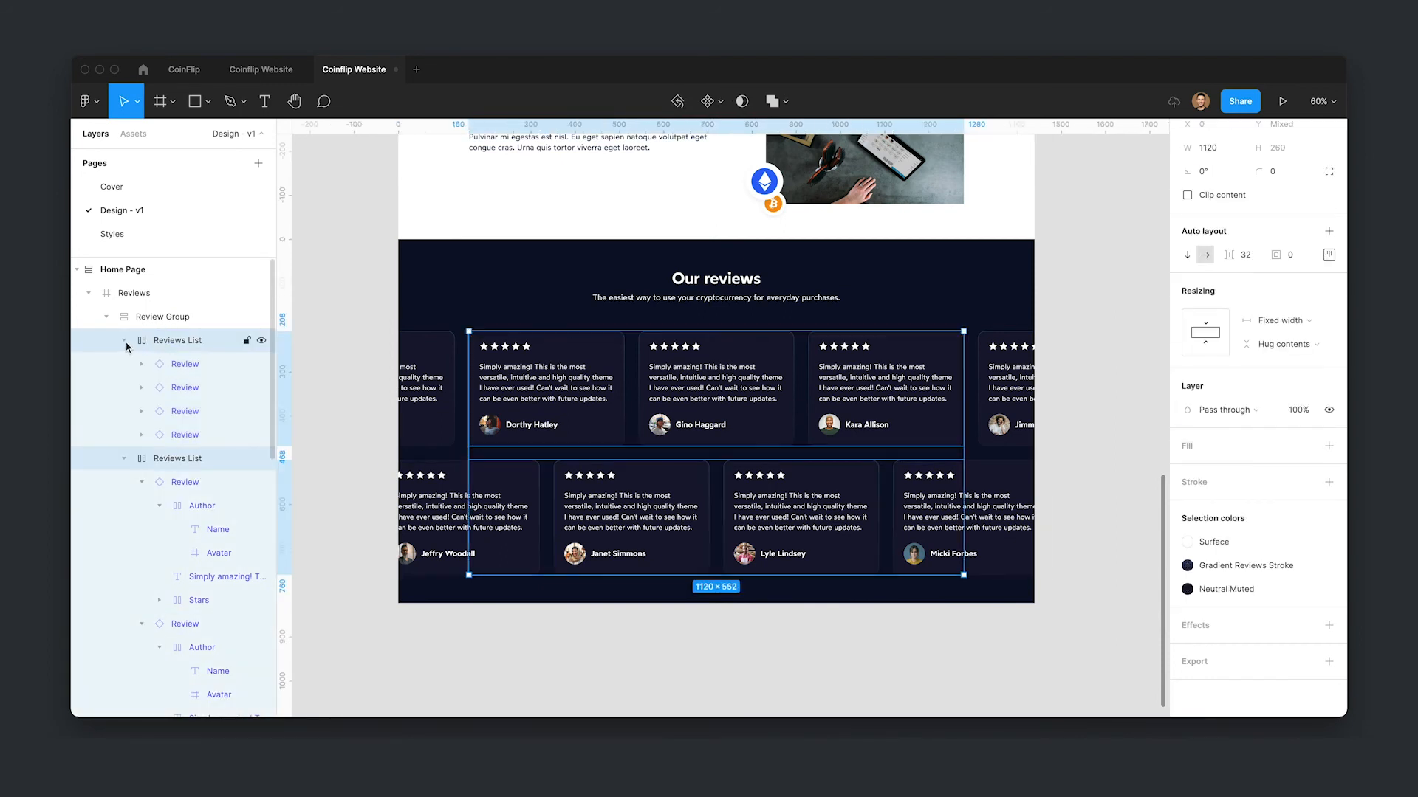
pyautogui.click(125, 342)
pyautogui.click(145, 322)
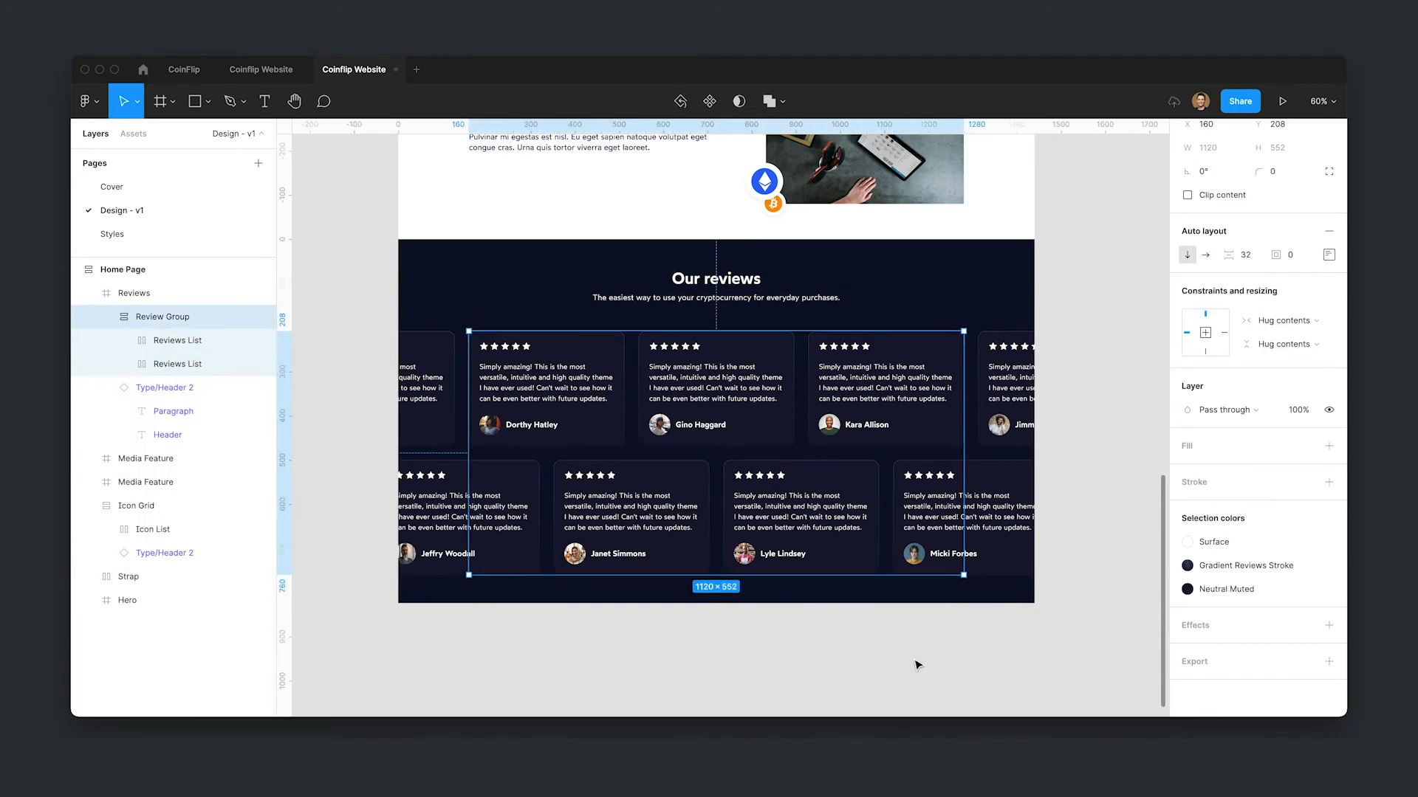
pyautogui.click(916, 663)
pyautogui.scroll(1, 1089, 496)
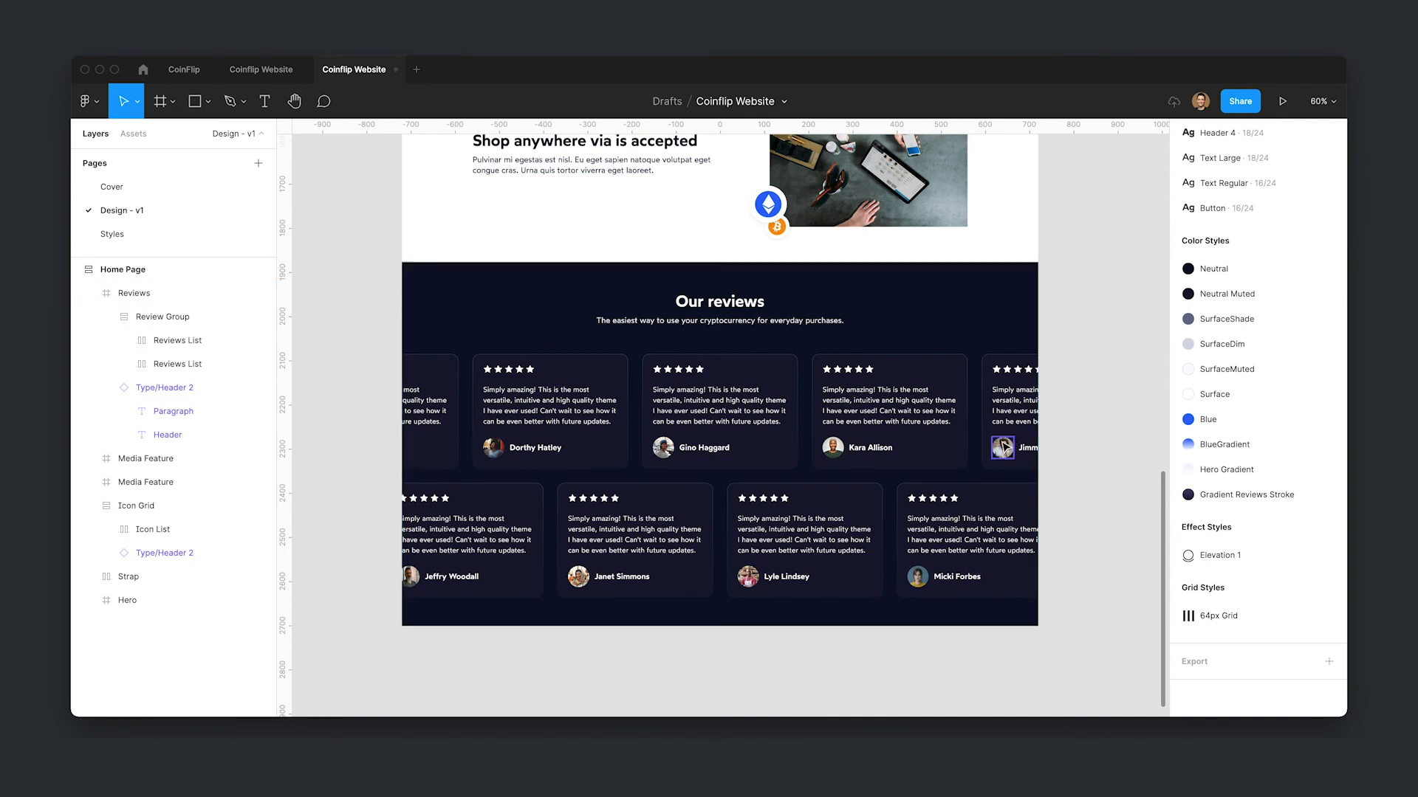
# - Select review avatars in the cards and open the main Review component
pyautogui.keyDown('super'); pyautogui.click(1005, 448); pyautogui.keyUp('super')
pyautogui.keyDown('shift'); pyautogui.doubleClick(835, 456); pyautogui.keyUp('shift')
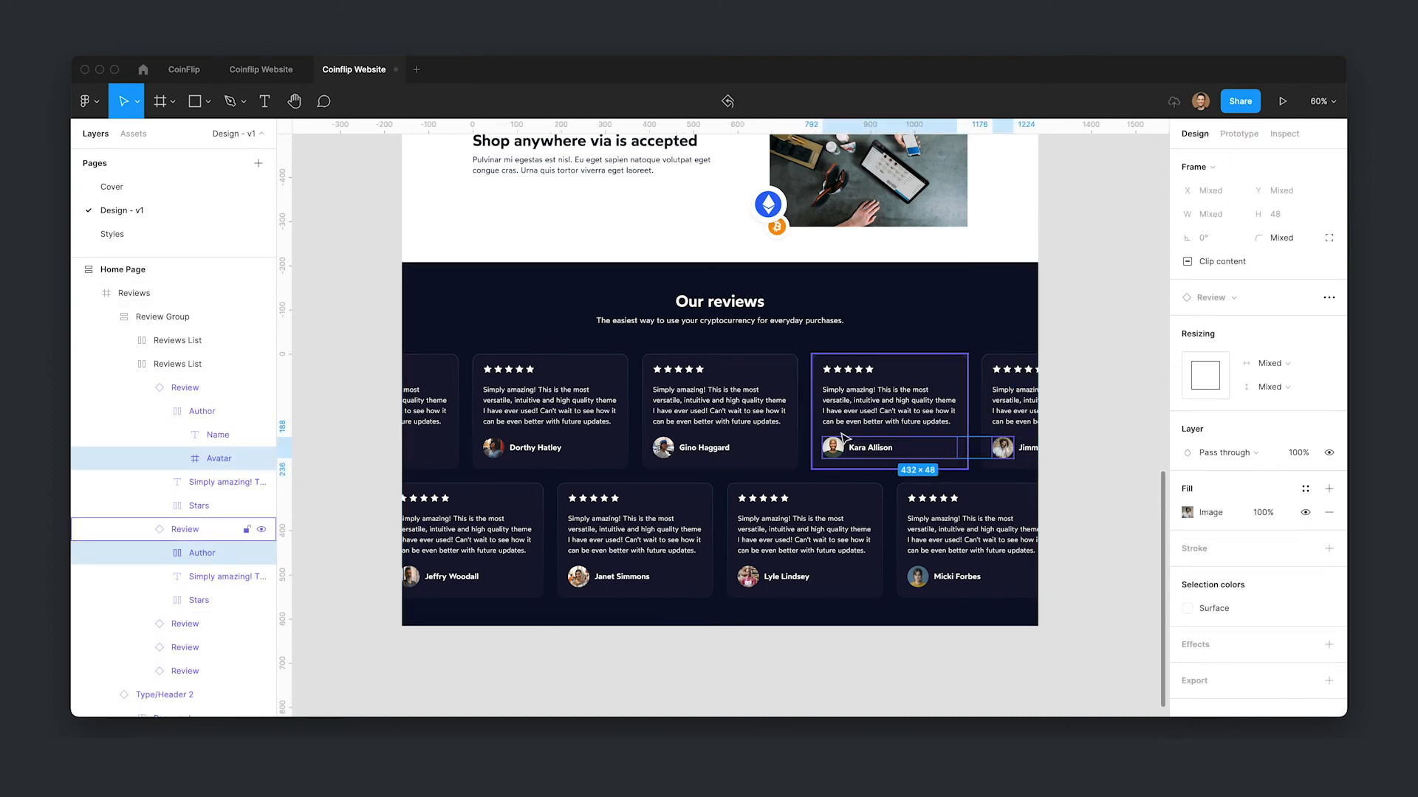
pyautogui.keyDown('shift'); pyautogui.click(837, 448); pyautogui.keyUp('shift')
pyautogui.keyDown('shift'); pyautogui.doubleClick(838, 449); pyautogui.keyUp('shift')
pyautogui.click(1042, 483)
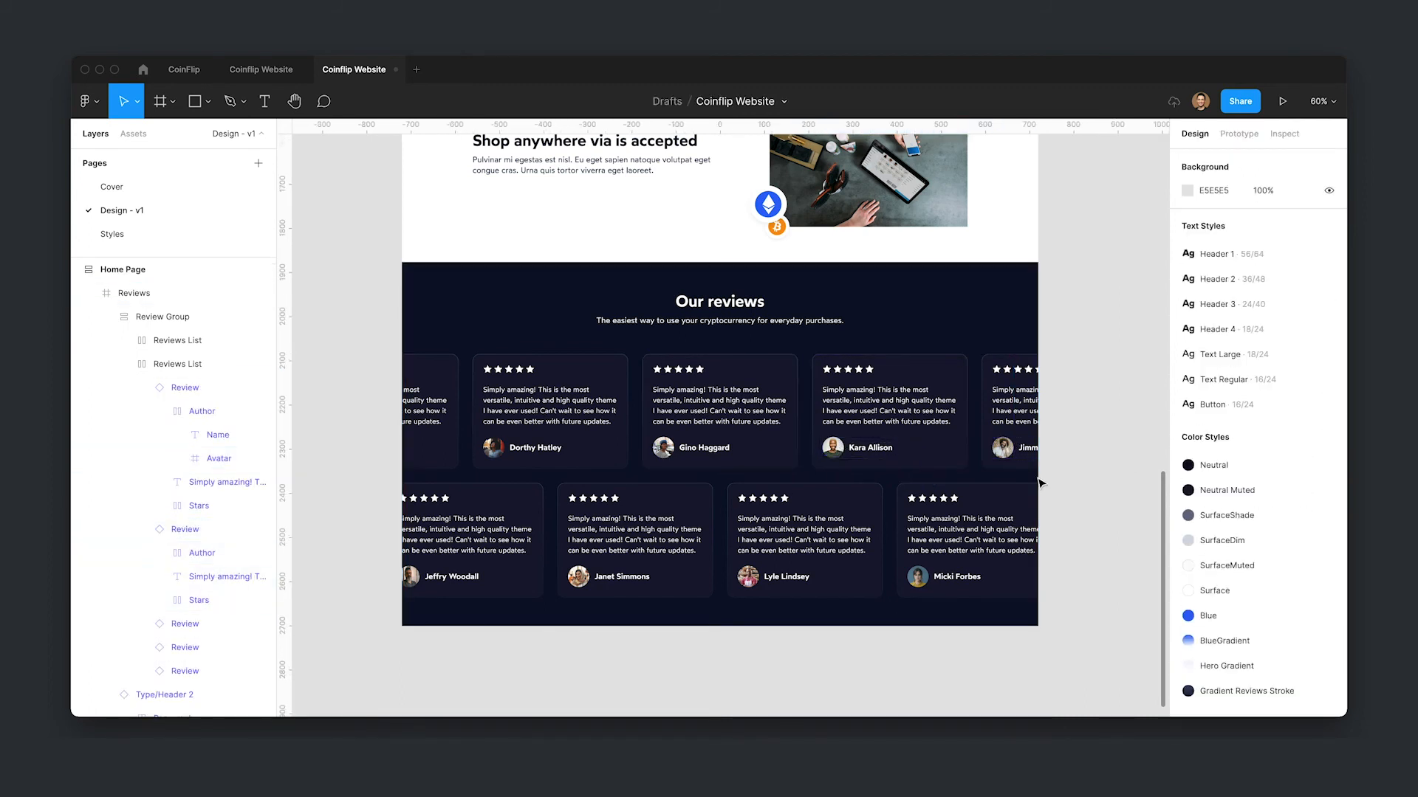
pyautogui.doubleClick(903, 419)
pyautogui.doubleClick(903, 418)
pyautogui.doubleClick(903, 419)
pyautogui.click(1305, 298)
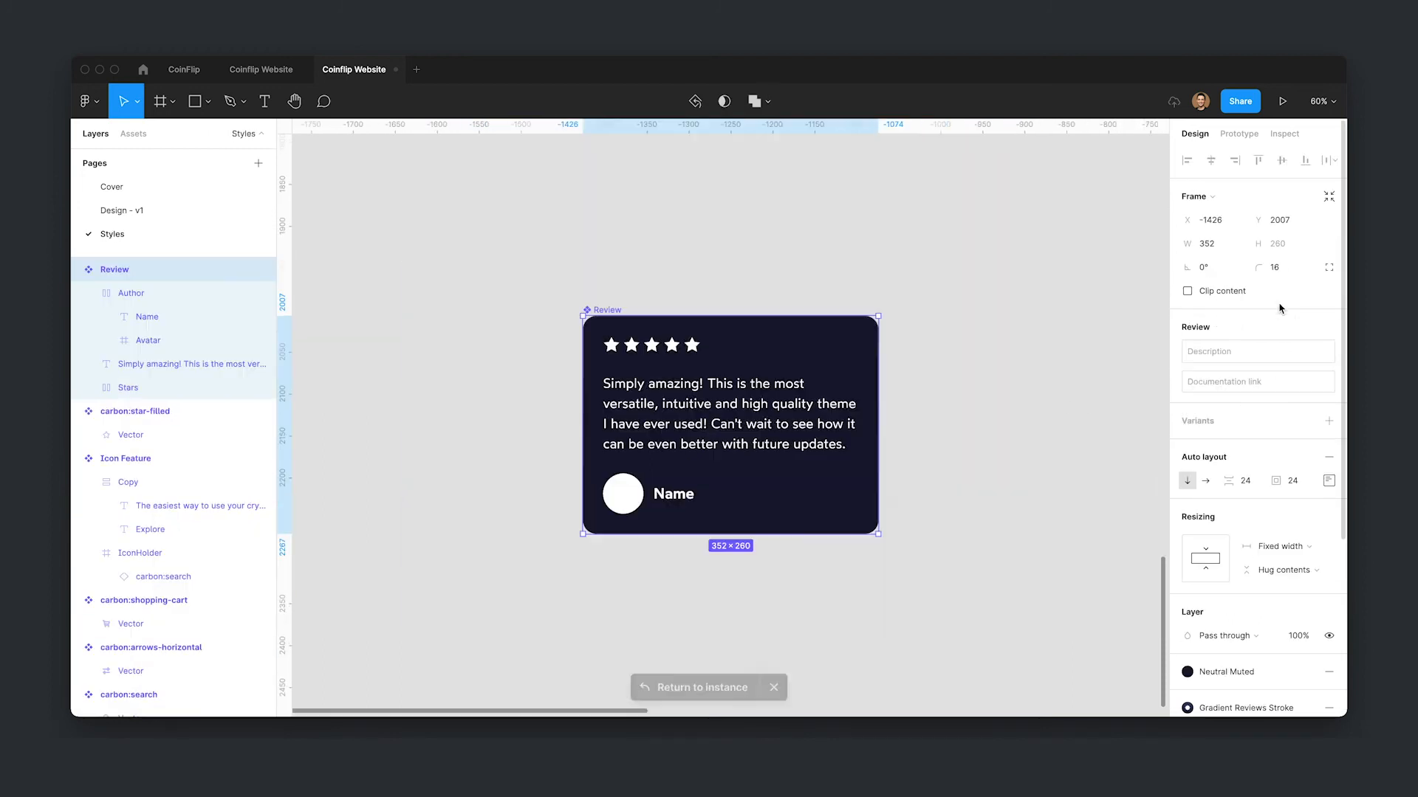
# - Hide the Avatar layer in the main Review component and return to the instance
pyautogui.doubleClick(634, 508)
pyautogui.doubleClick(633, 508)
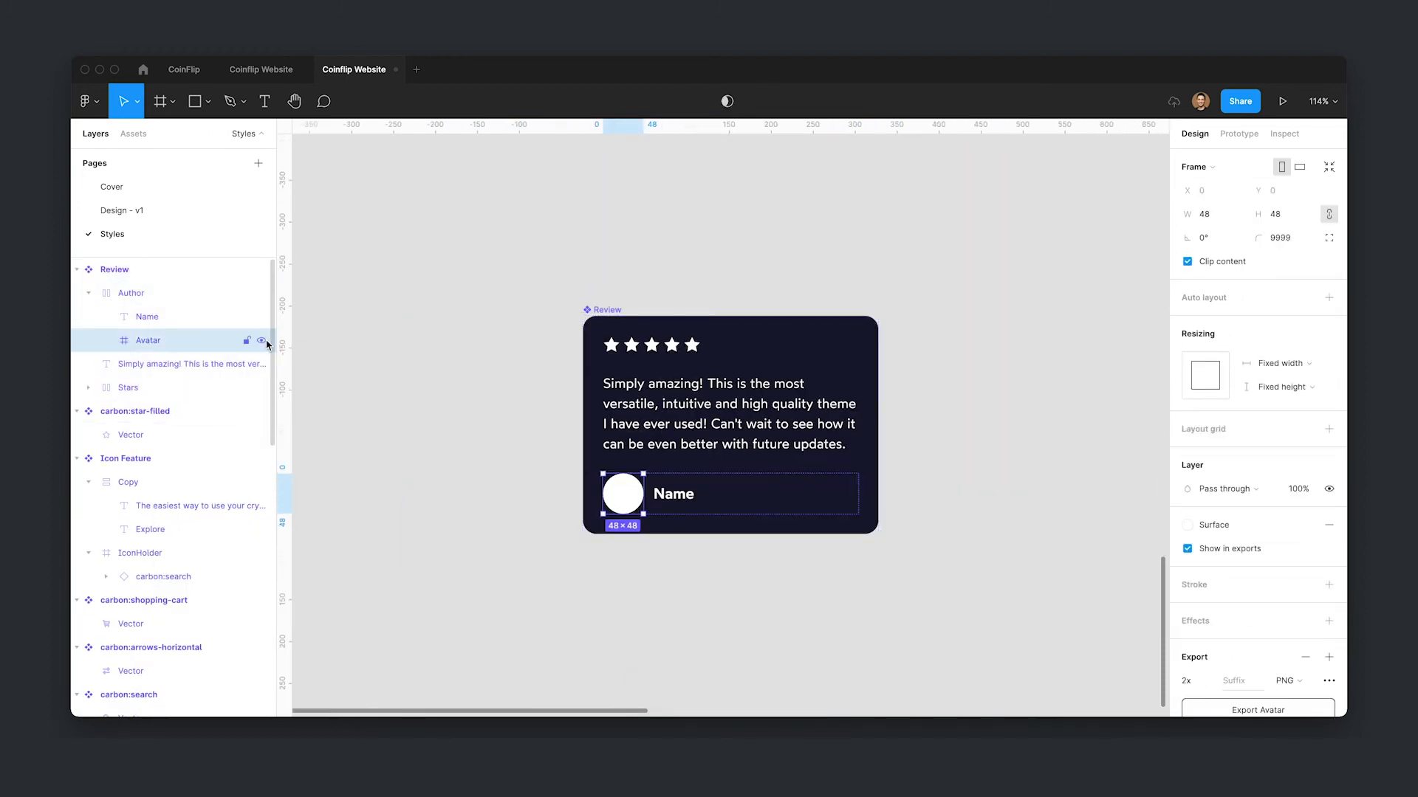
pyautogui.click(262, 342)
pyautogui.click(756, 573)
pyautogui.click(724, 495)
pyautogui.click(750, 685)
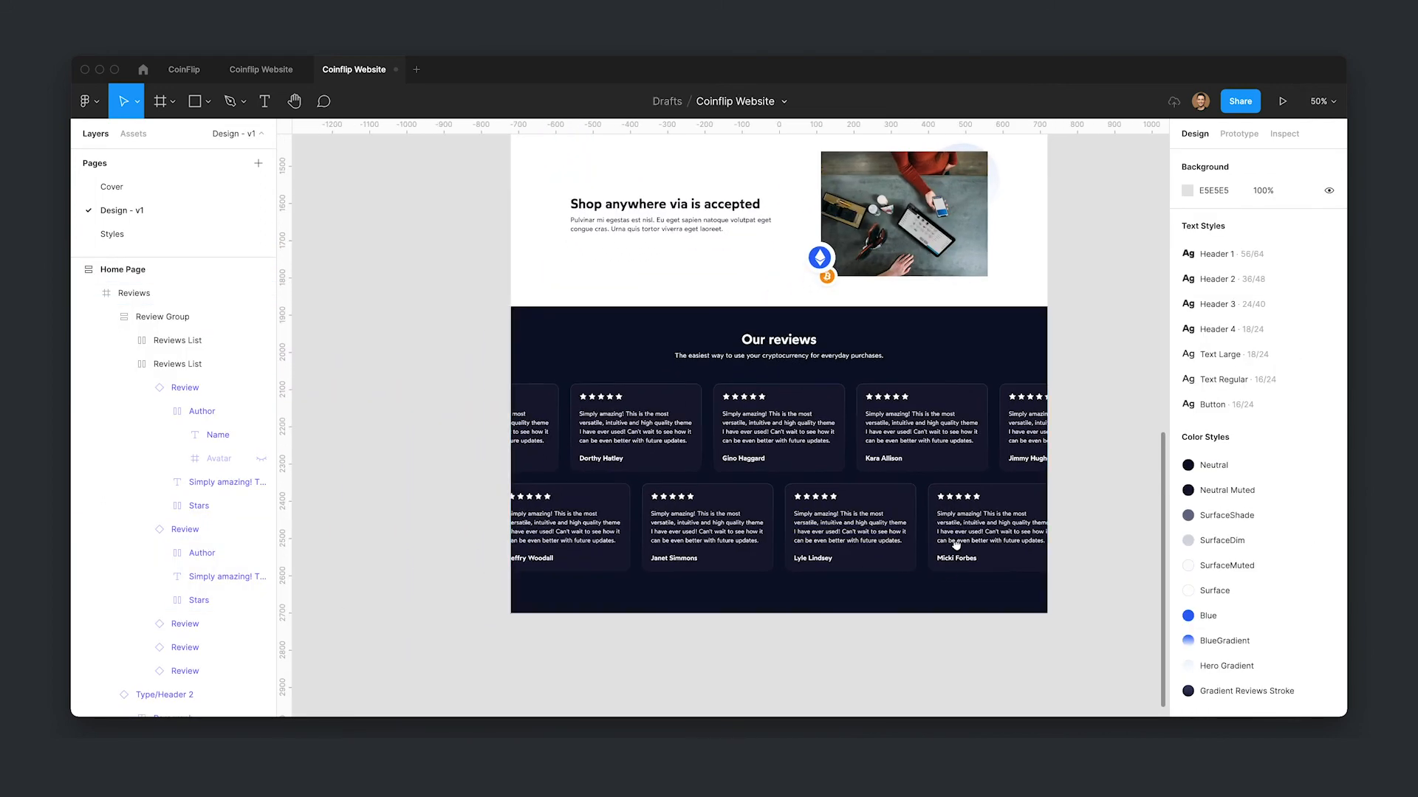
# - Switch back to the Design - v1 page and pan to the reviews section
pyautogui.scroll(5, 955, 546)
pyautogui.scroll(-1, 716, 603)
pyautogui.scroll(-1, 718, 605)
pyautogui.moveTo(609, 592); pyautogui.dragTo(664, 589)
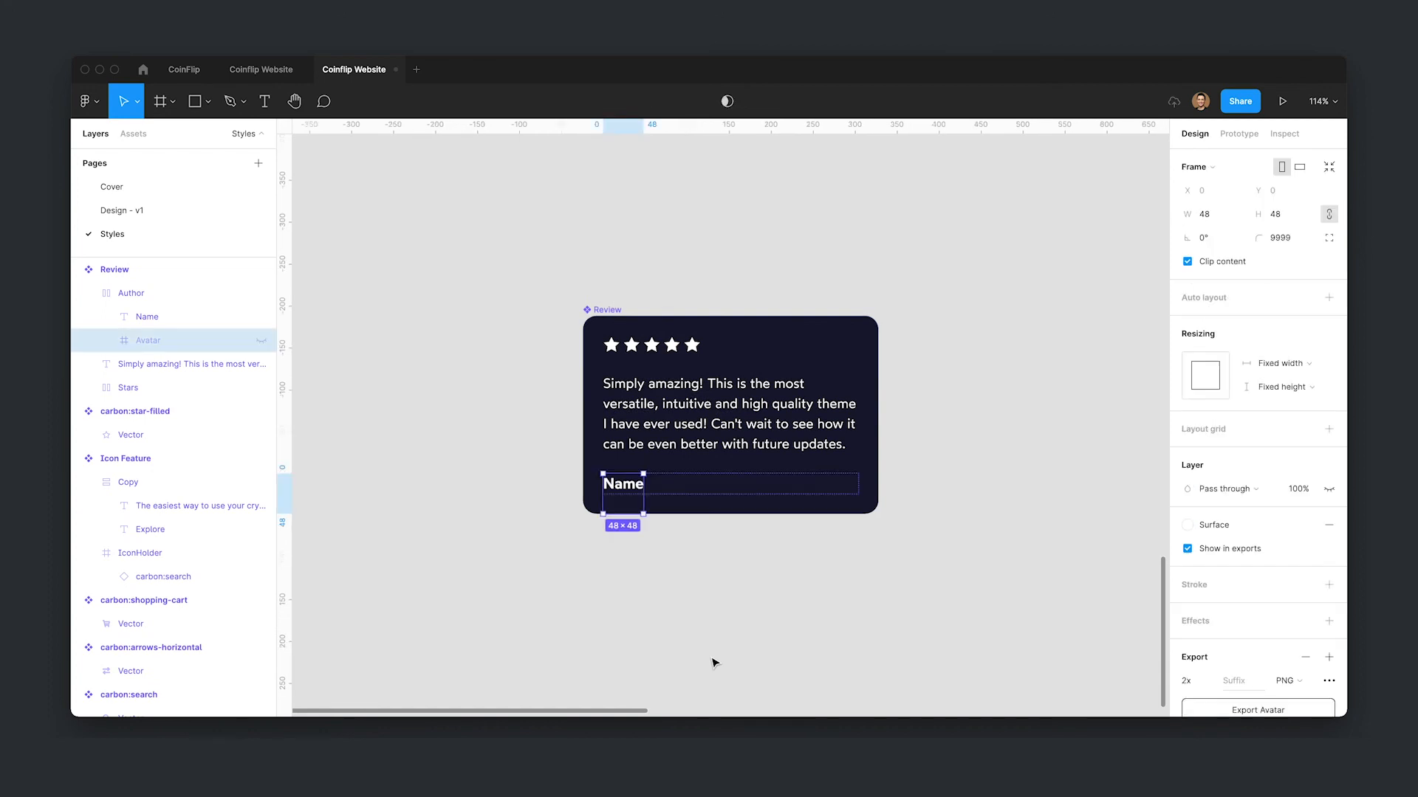
pyautogui.click(186, 213)
pyautogui.click(946, 648)
pyautogui.scroll(-3, 946, 648)
pyautogui.moveTo(916, 627); pyautogui.dragTo(868, 570)
pyautogui.moveTo(1093, 589); pyautogui.dragTo(1084, 572)
pyautogui.scroll(1, 859, 544)
pyautogui.moveTo(874, 615); pyautogui.dragTo(858, 617)
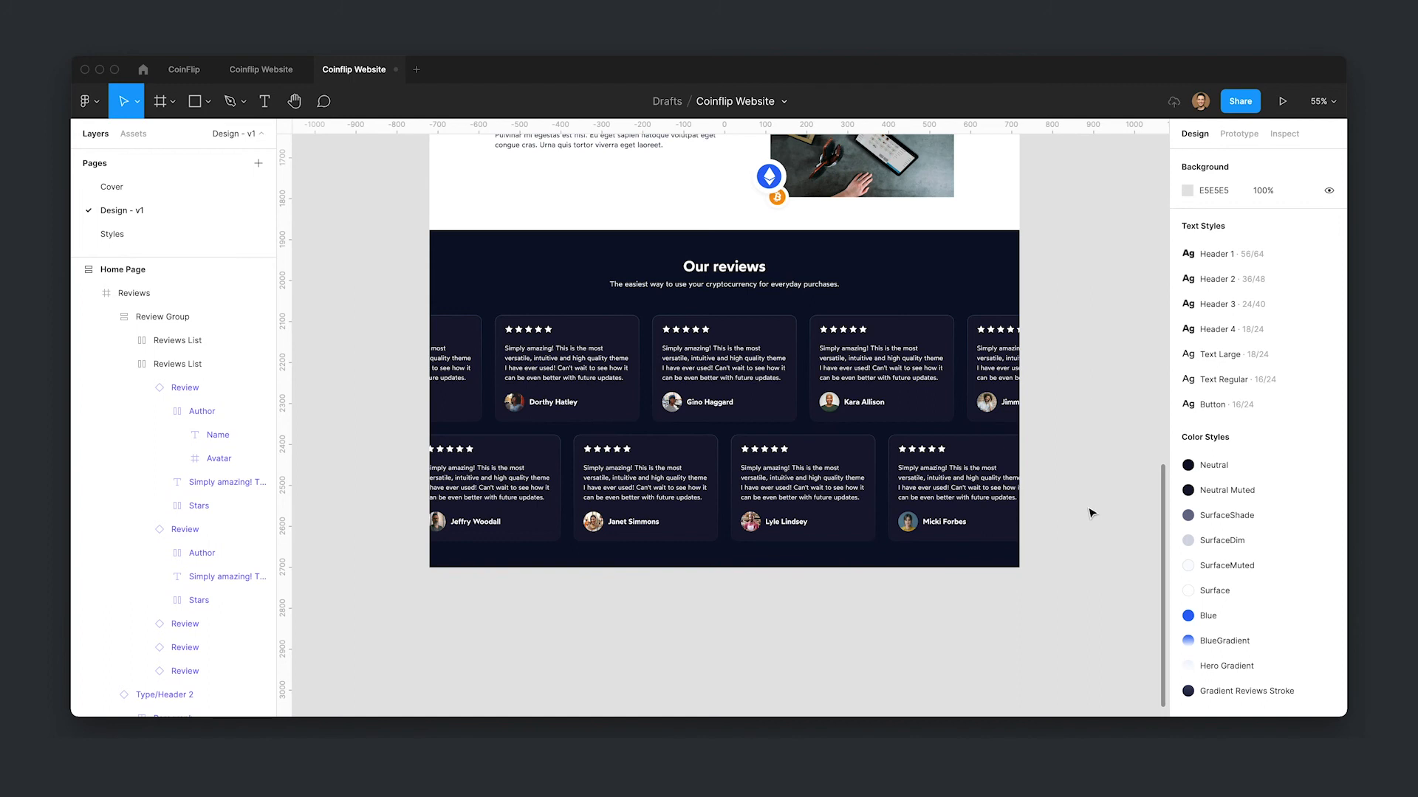
# - Add a Desktop preset frame and place it directly below the Home Page frame
pyautogui.click(82, 269)
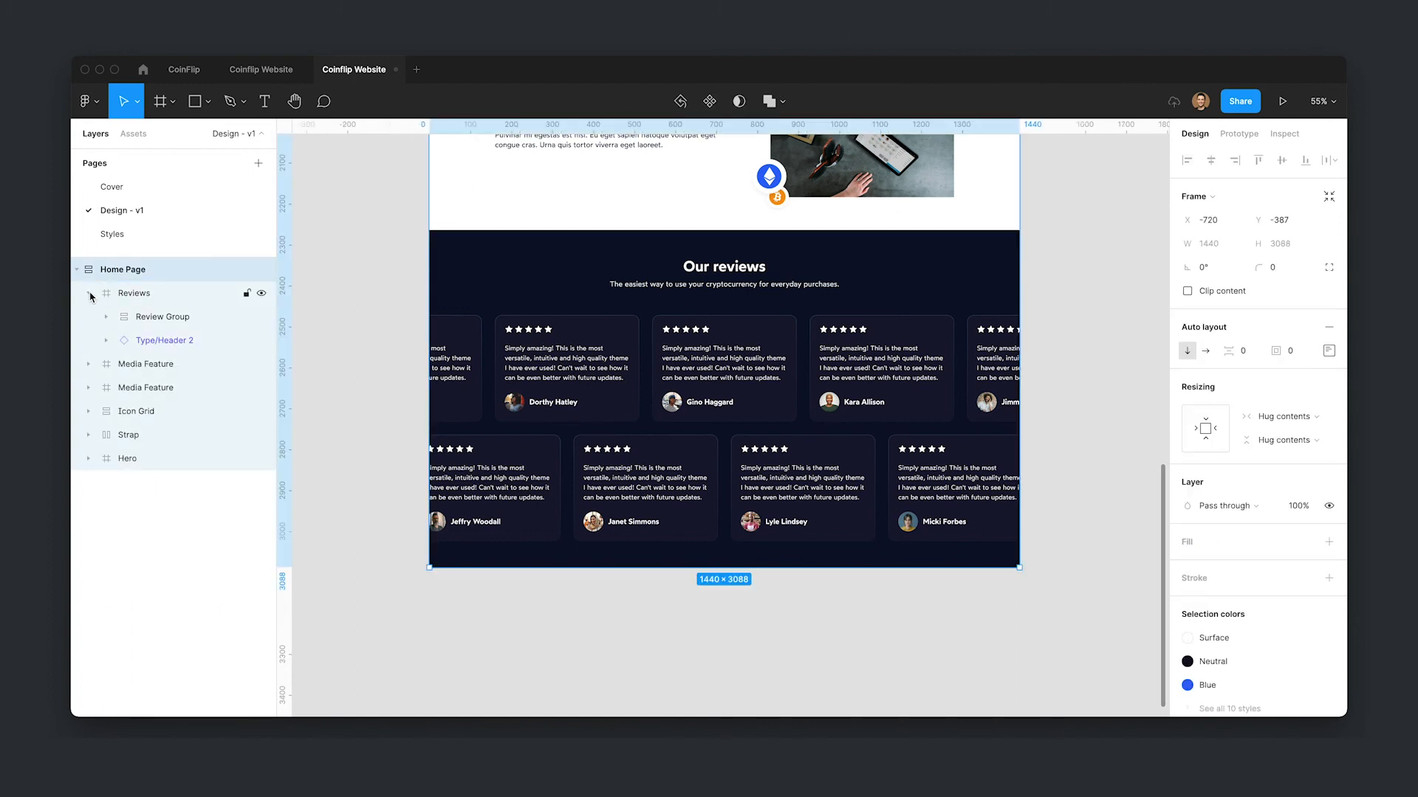
pyautogui.click(91, 295)
pyautogui.click(617, 596)
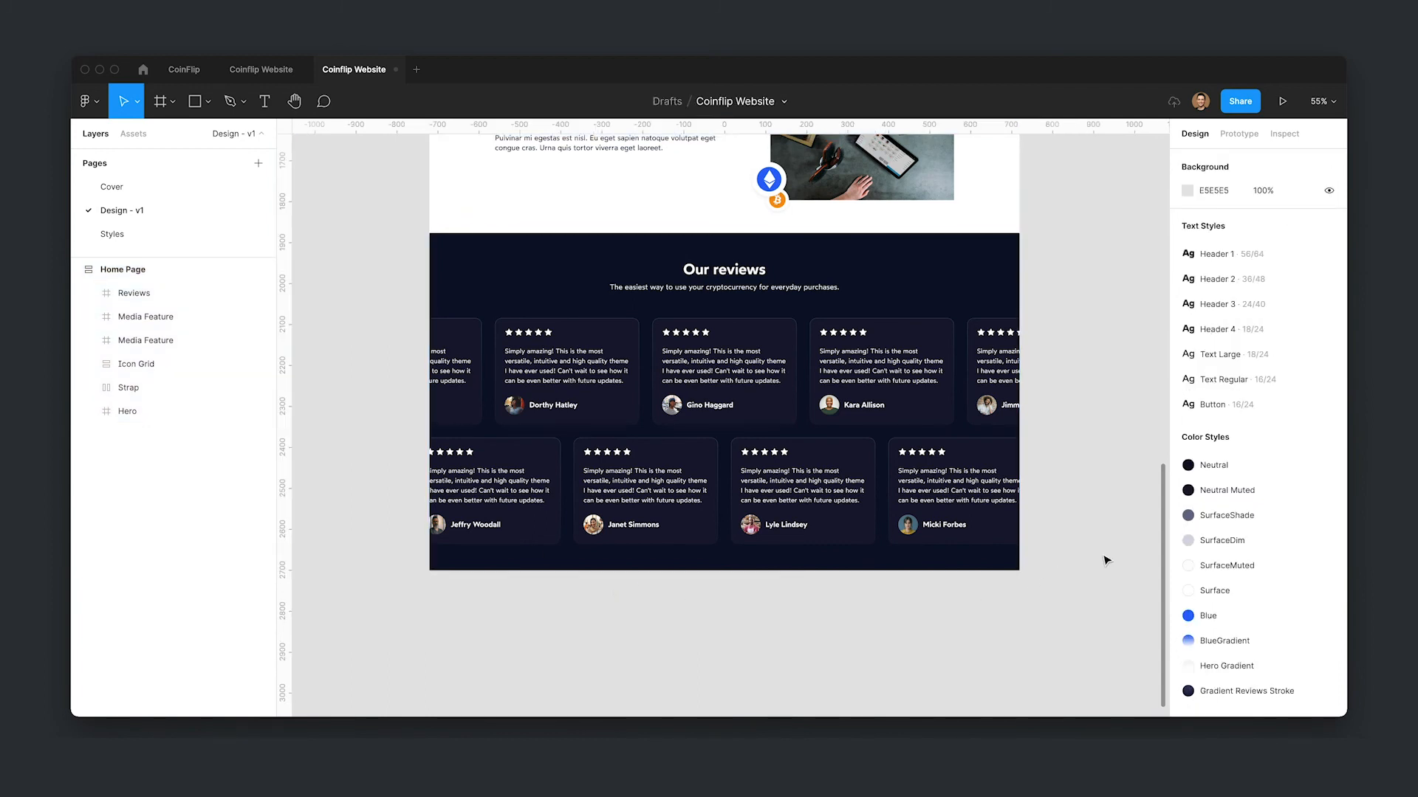
pyautogui.press('f')
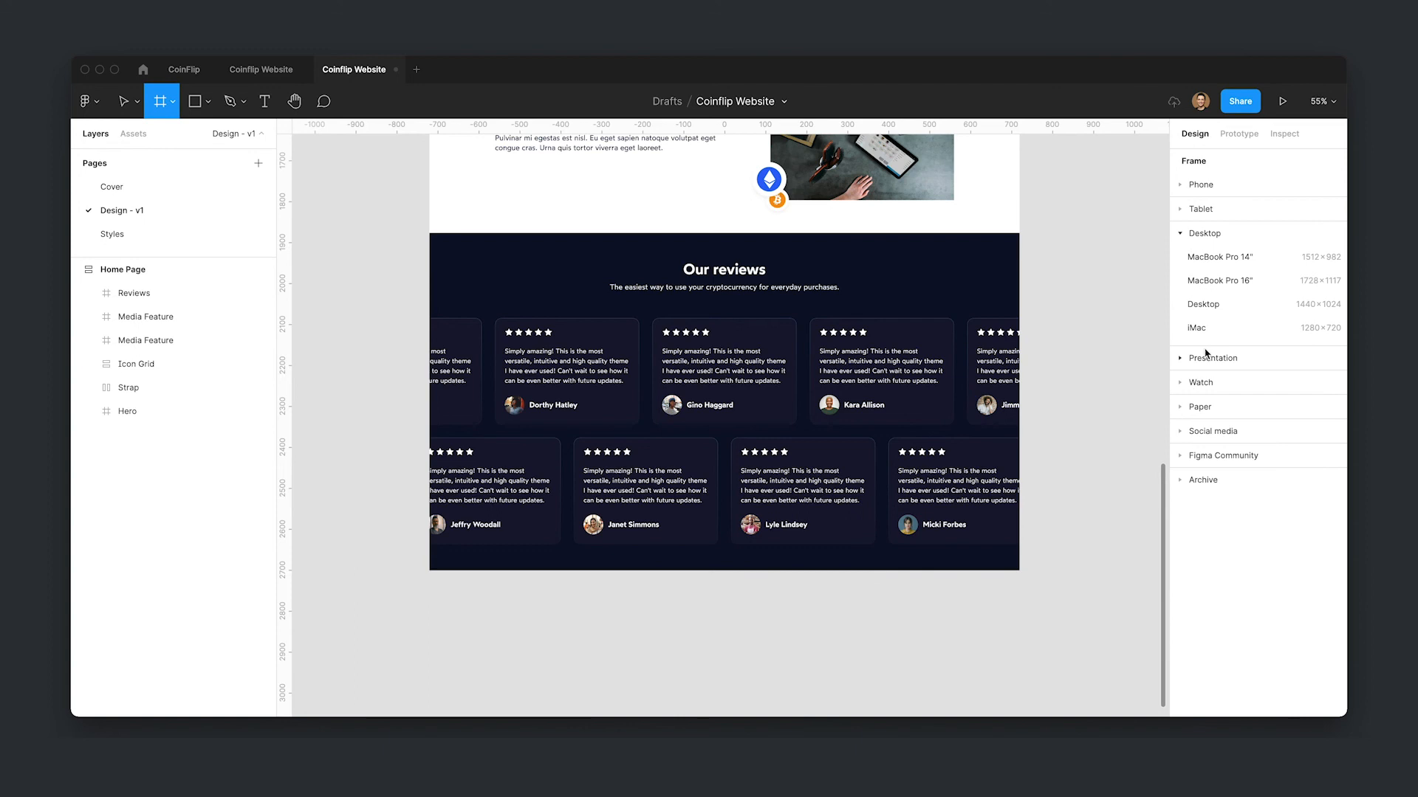
pyautogui.click(1229, 304)
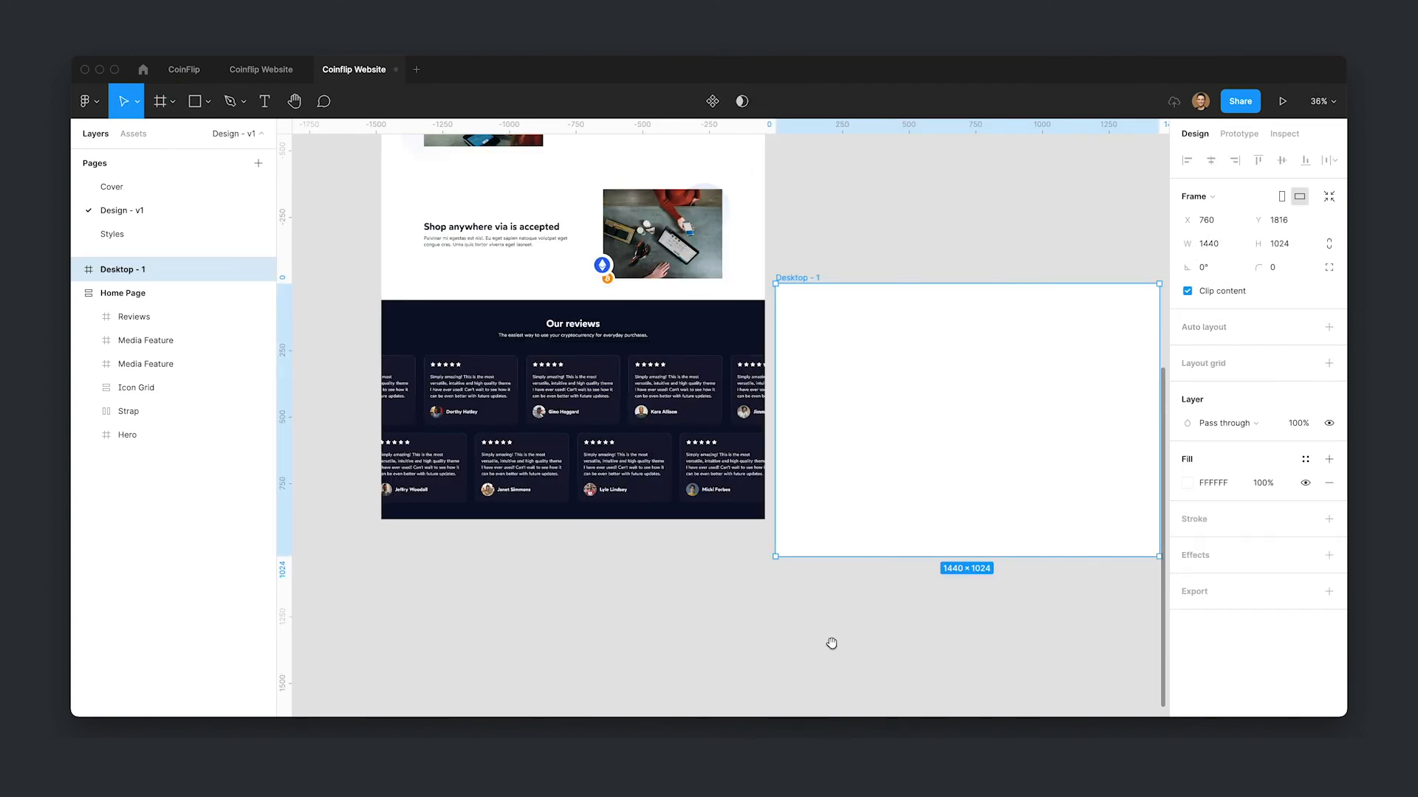
pyautogui.hscroll(-3, 930, 517)
pyautogui.moveTo(1029, 389); pyautogui.dragTo(901, 480)
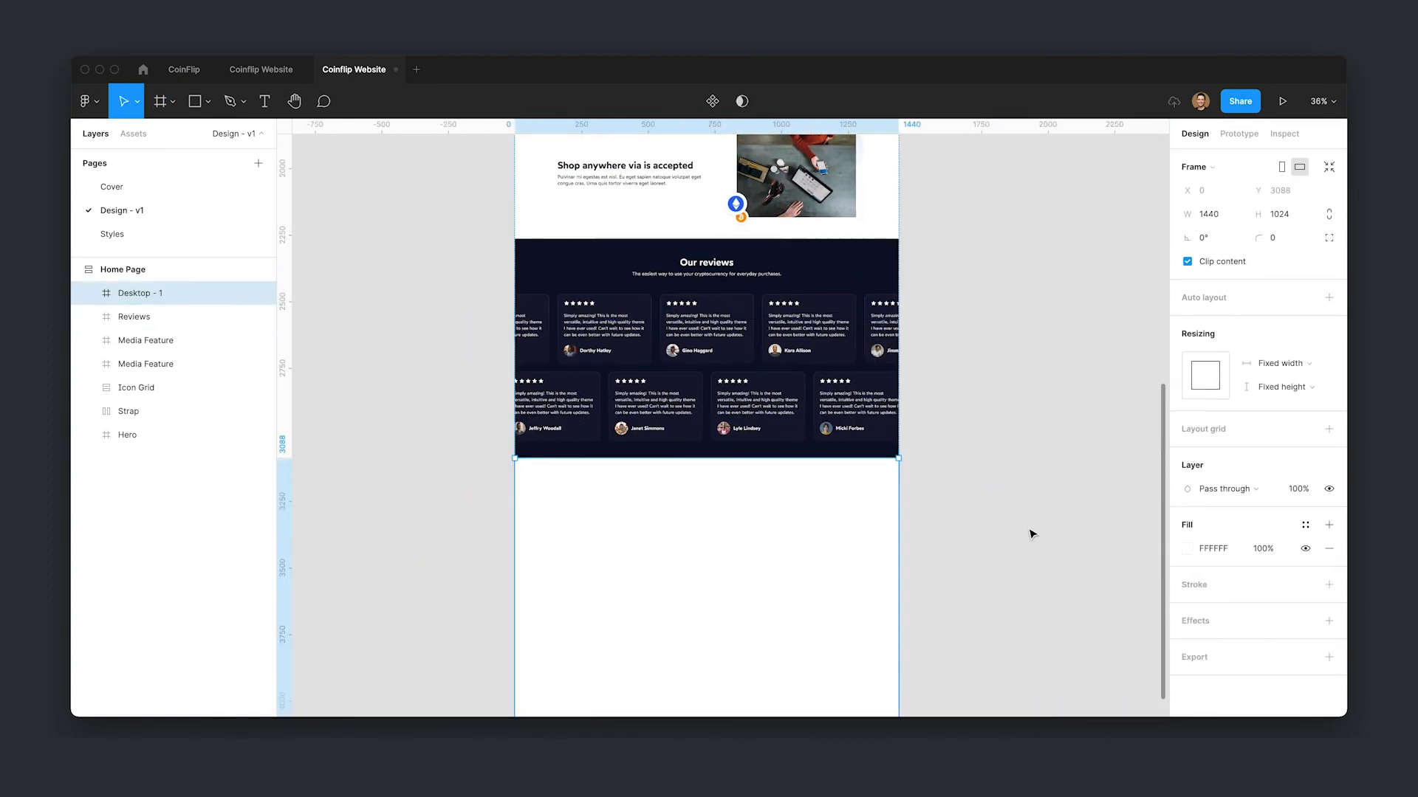
# - Fill the new frame with the Neutral color style and set its height to 500
pyautogui.click(1305, 527)
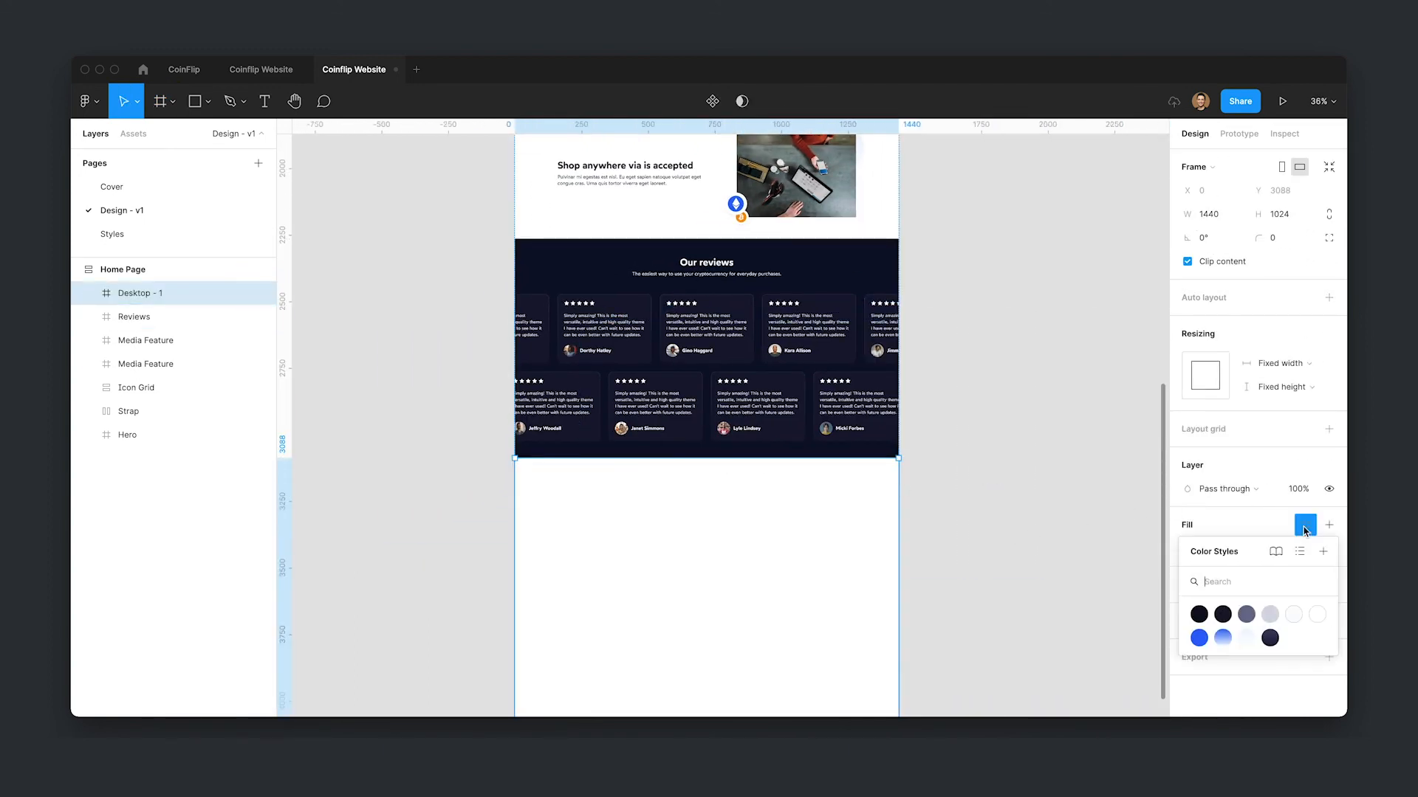
pyautogui.click(1200, 615)
pyautogui.scroll(-2, 738, 532)
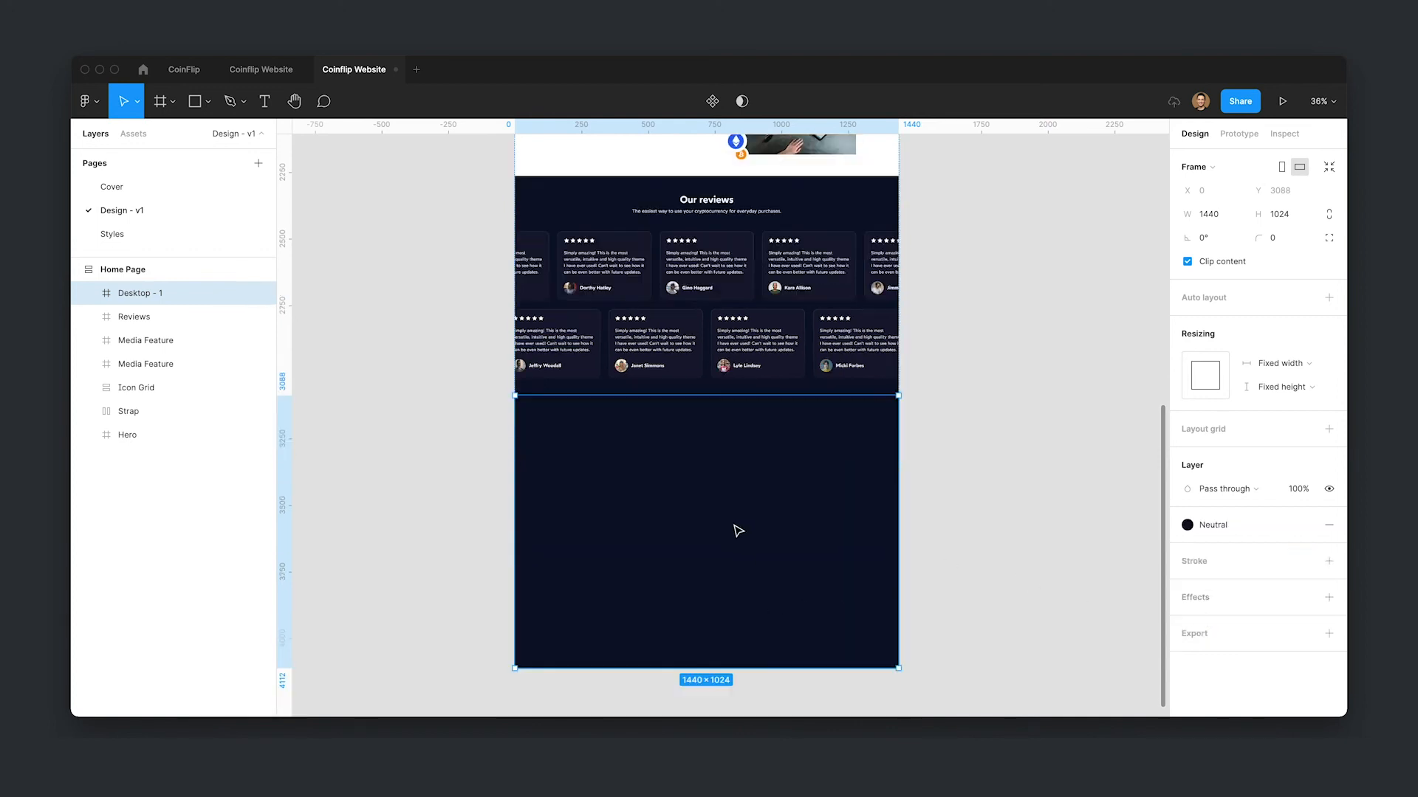
pyautogui.moveTo(749, 670); pyautogui.dragTo(749, 515)
pyautogui.click(1303, 216)
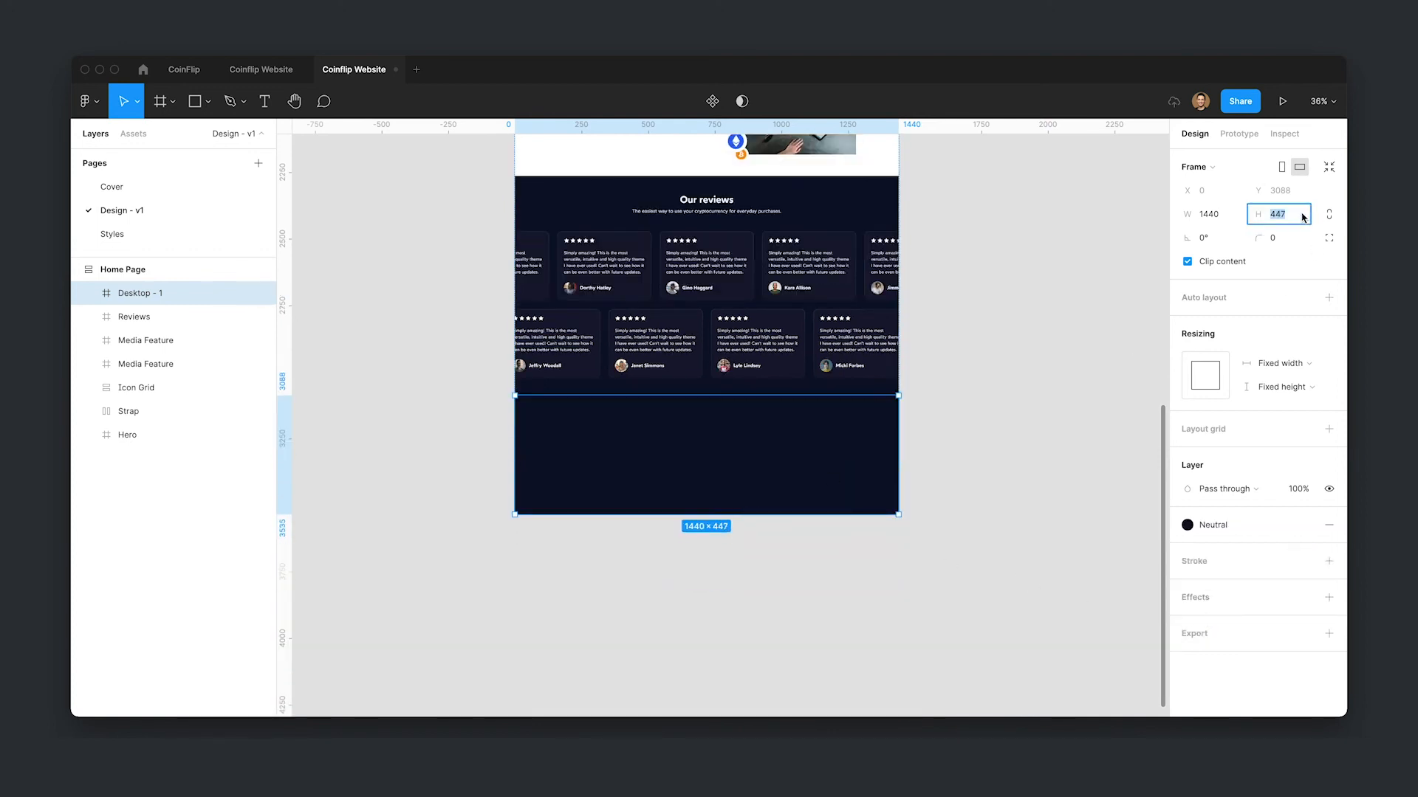
pyautogui.write('500')
pyautogui.press('Return')
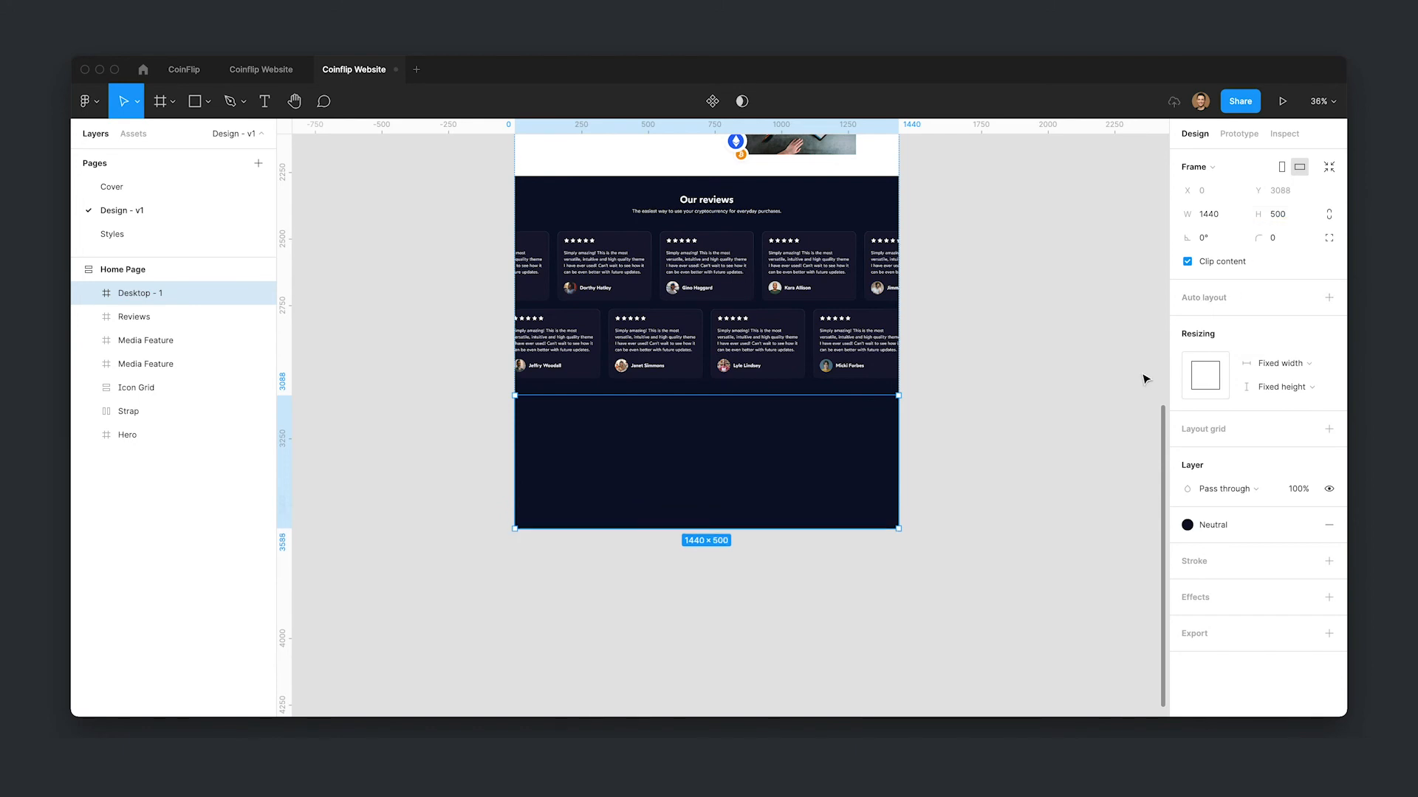
pyautogui.click(946, 550)
pyautogui.scroll(4, 945, 550)
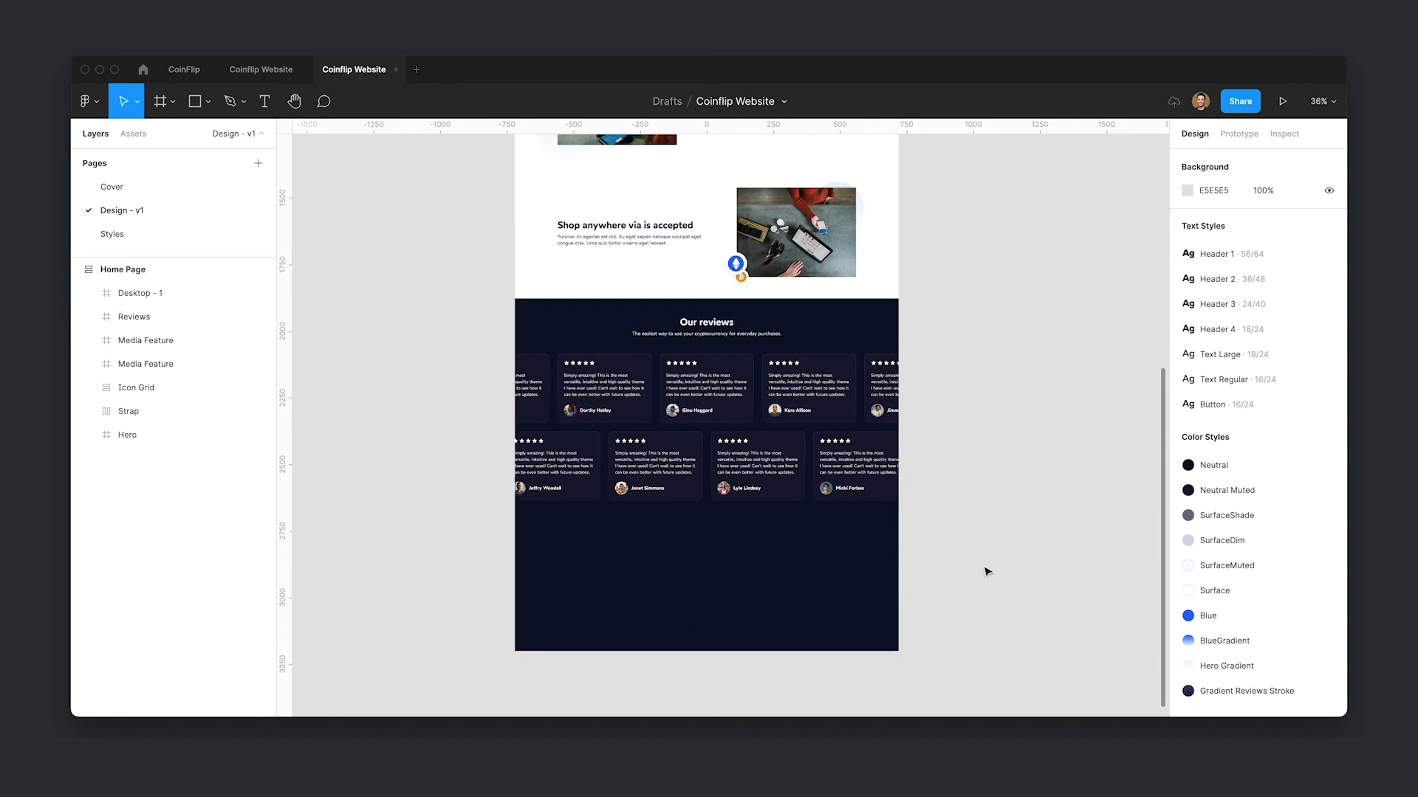
# - Paste the hero's headline and signup copy group into the new dark frame
pyautogui.scroll(15, 1022, 575)
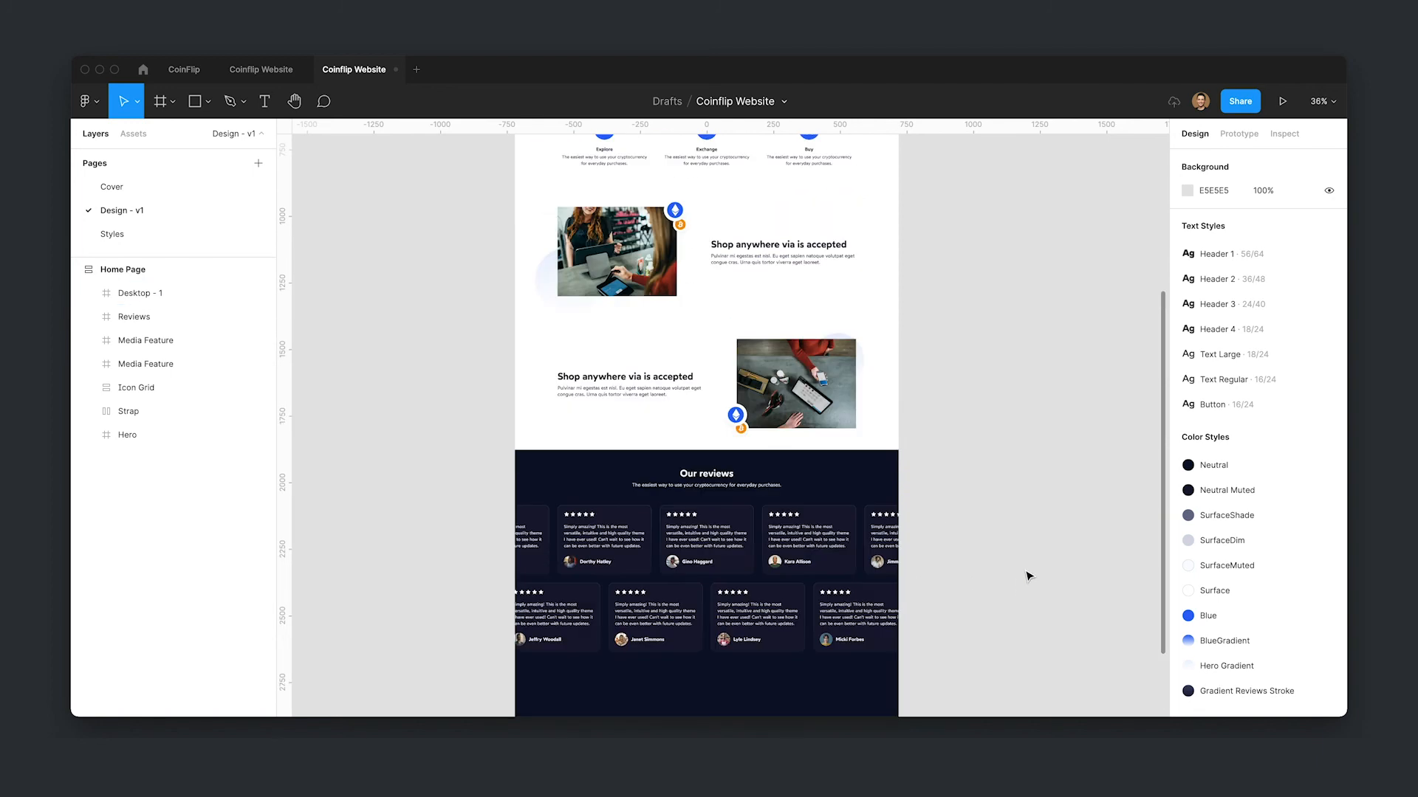
pyautogui.doubleClick(618, 270)
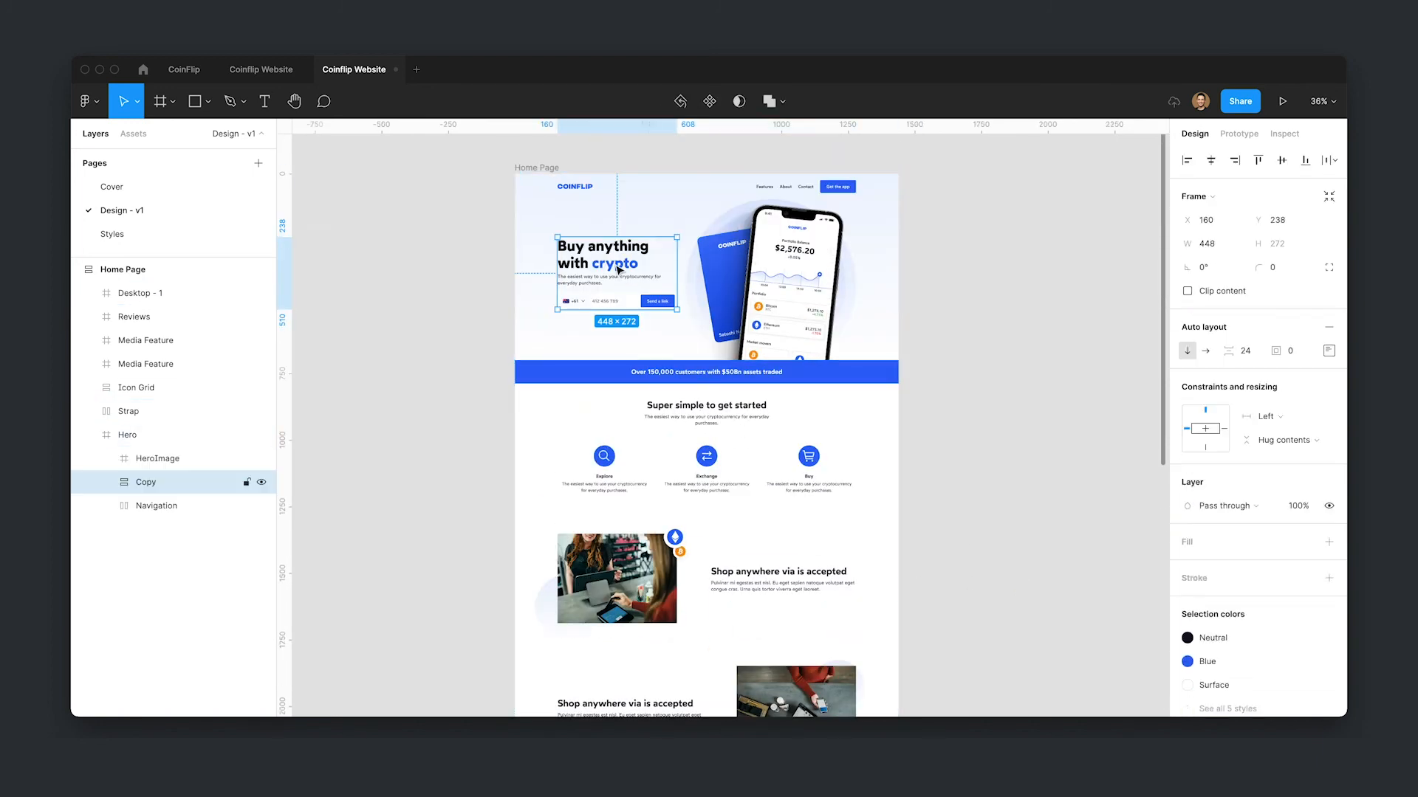
pyautogui.scroll(-18, 1044, 355)
pyautogui.click(786, 484)
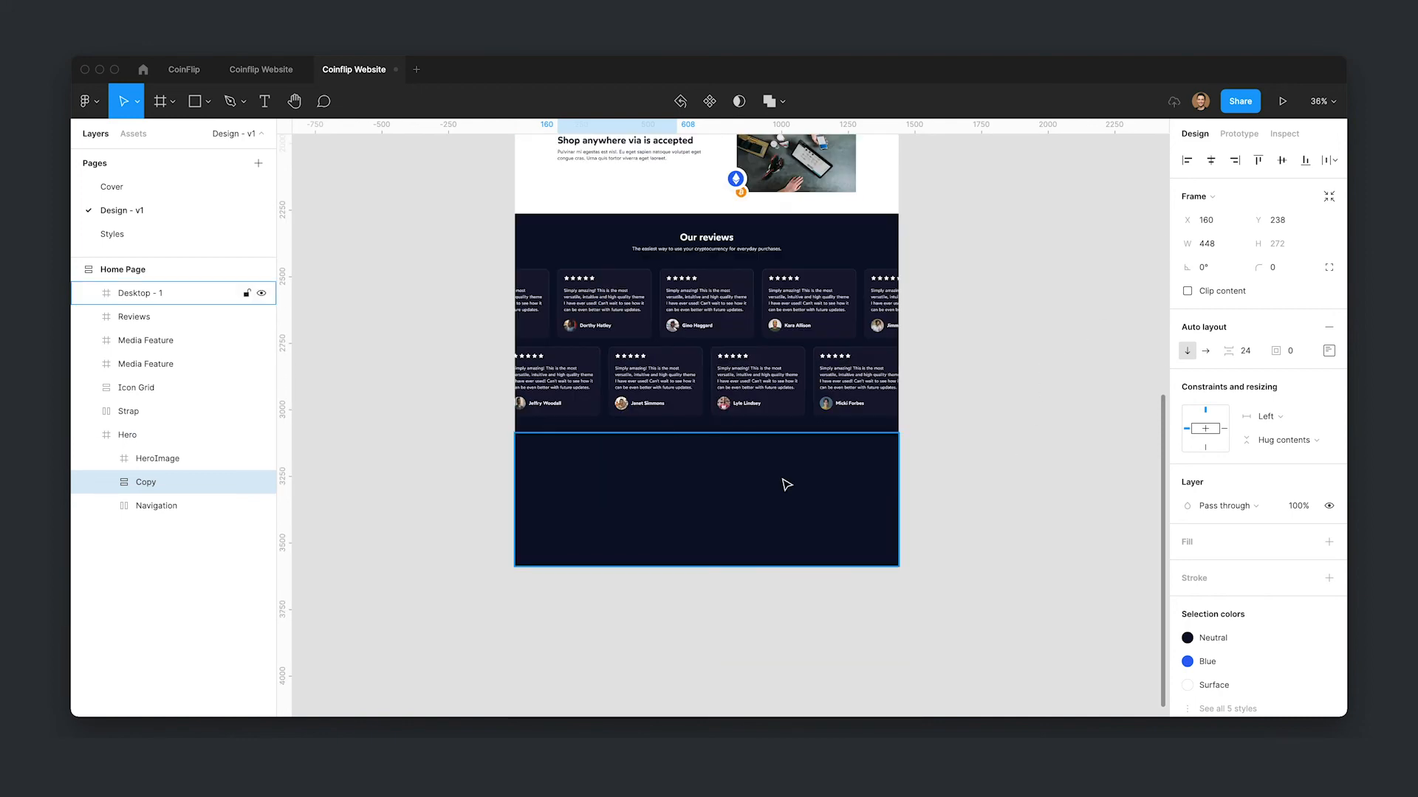
pyautogui.hotkey('ctrl', 'v')
# - Center the pasted copy group horizontally and move it up inside the frame
pyautogui.scroll(3, 721, 521)
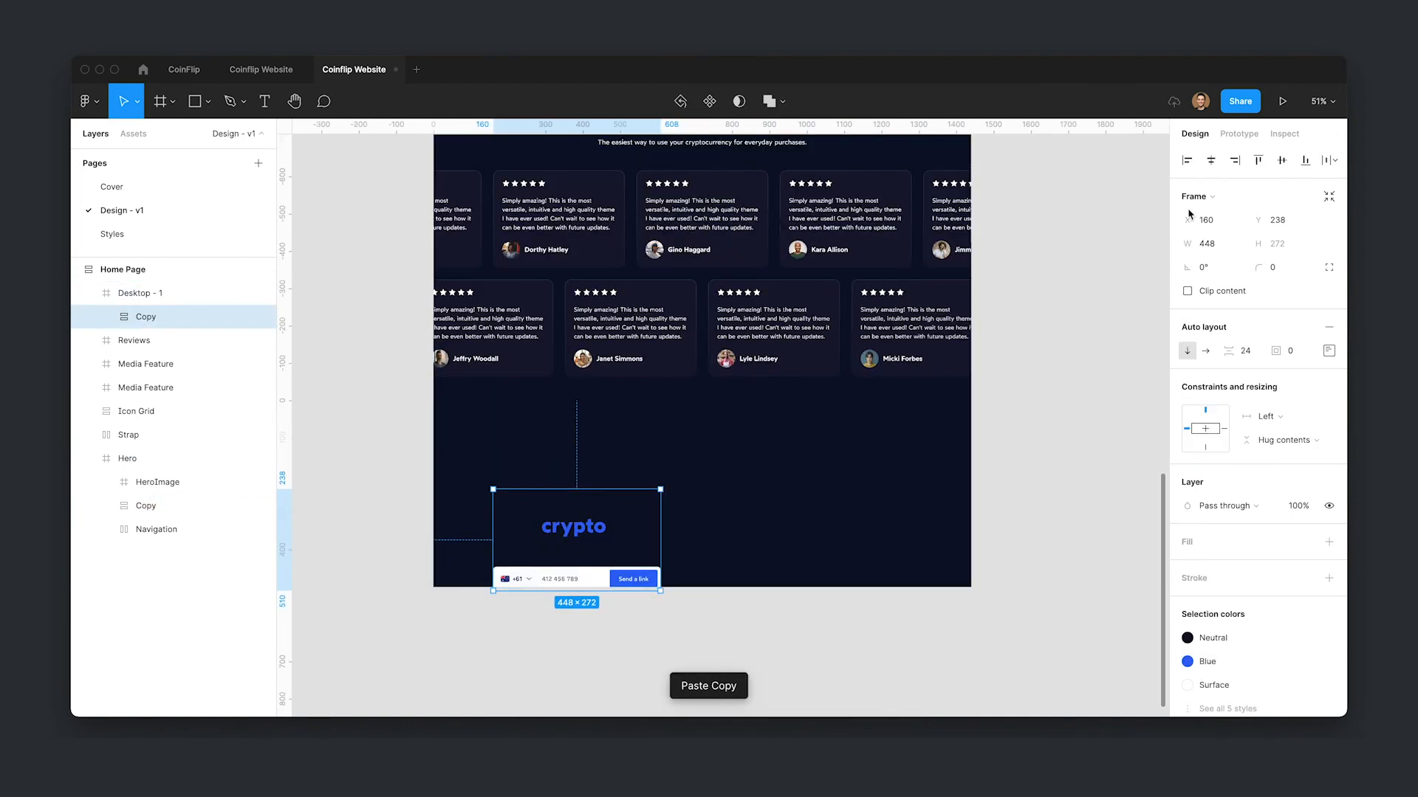
pyautogui.click(1209, 164)
pyautogui.moveTo(714, 528); pyautogui.dragTo(716, 464)
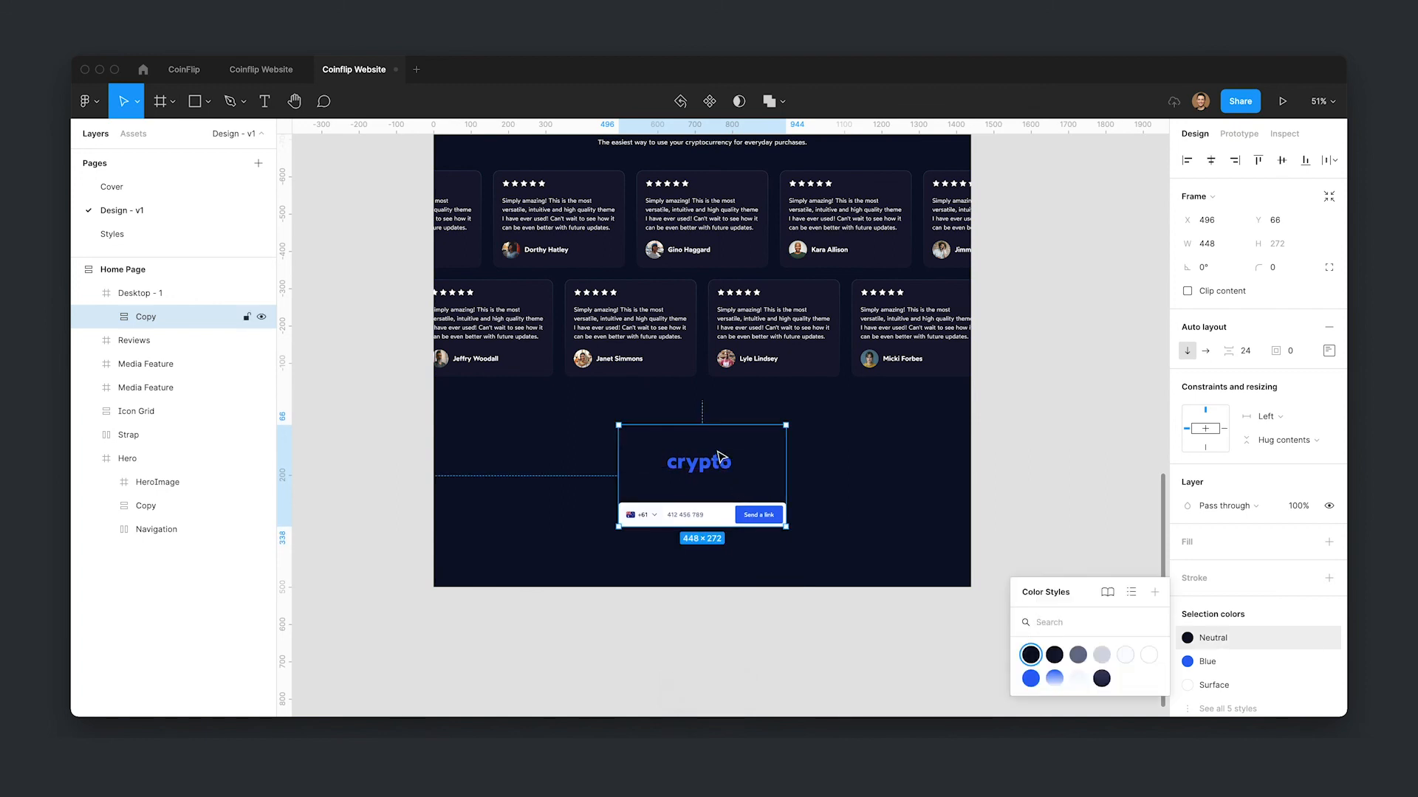
# - Replace the headline's Neutral text color with the Surface color style
pyautogui.doubleClick(718, 456)
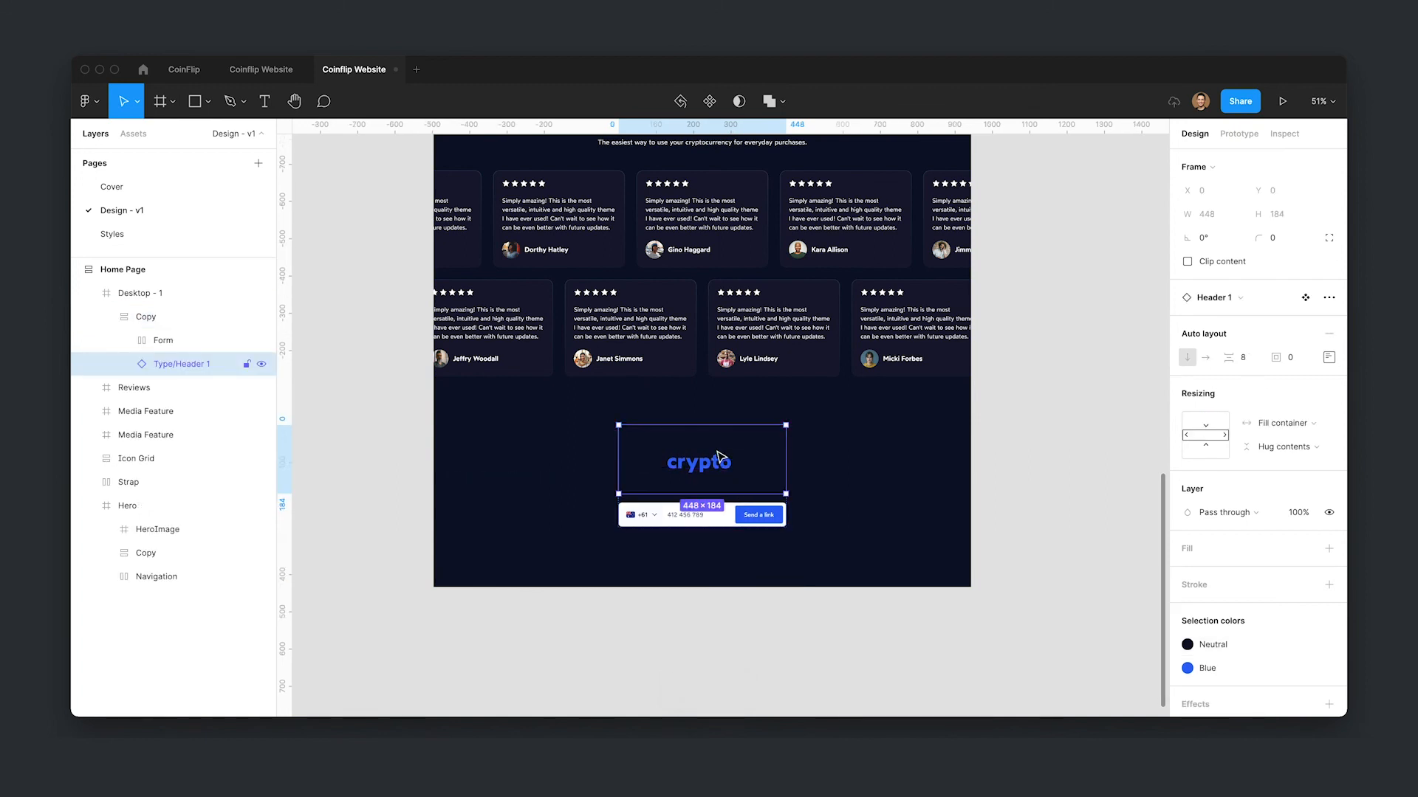
pyautogui.click(1187, 644)
pyautogui.click(1148, 655)
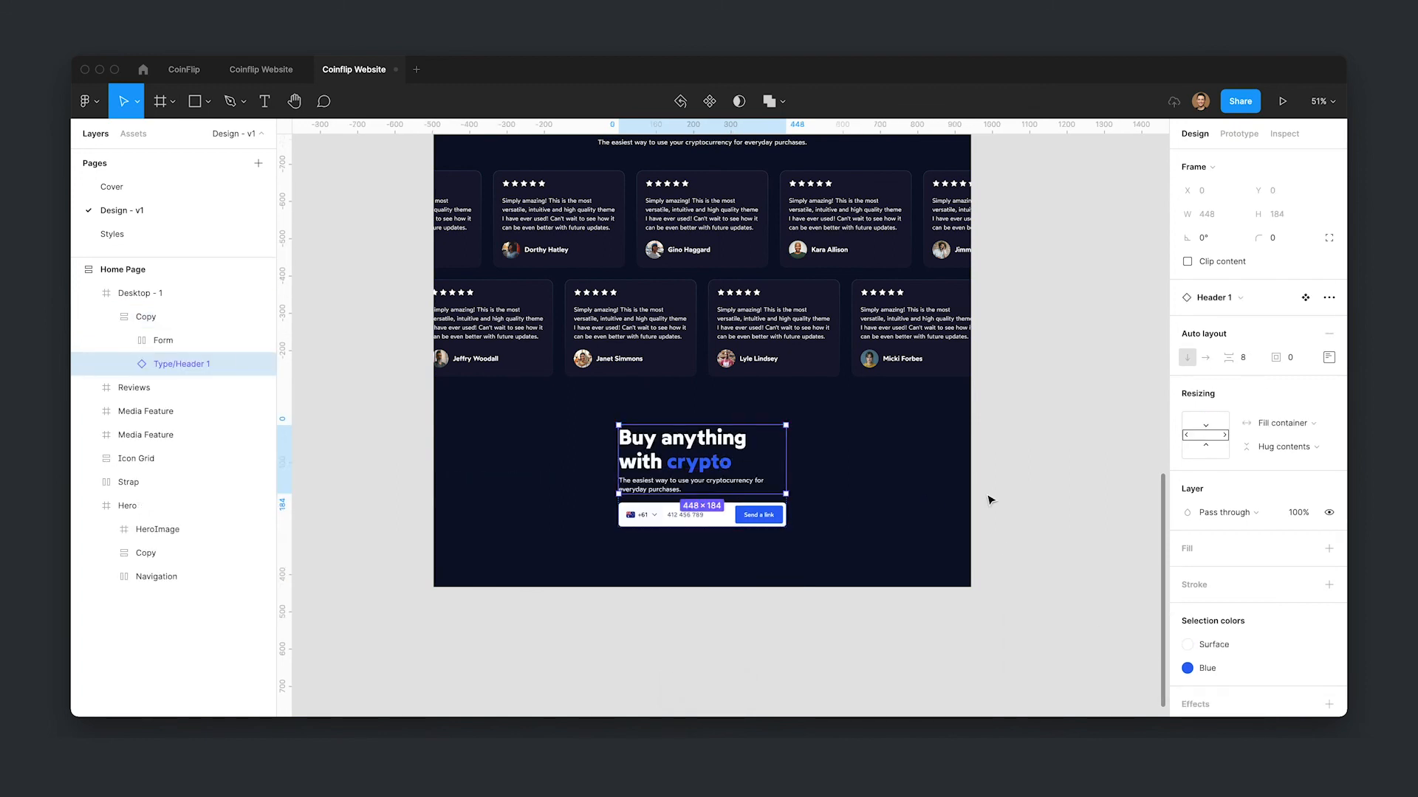
pyautogui.press('Return')
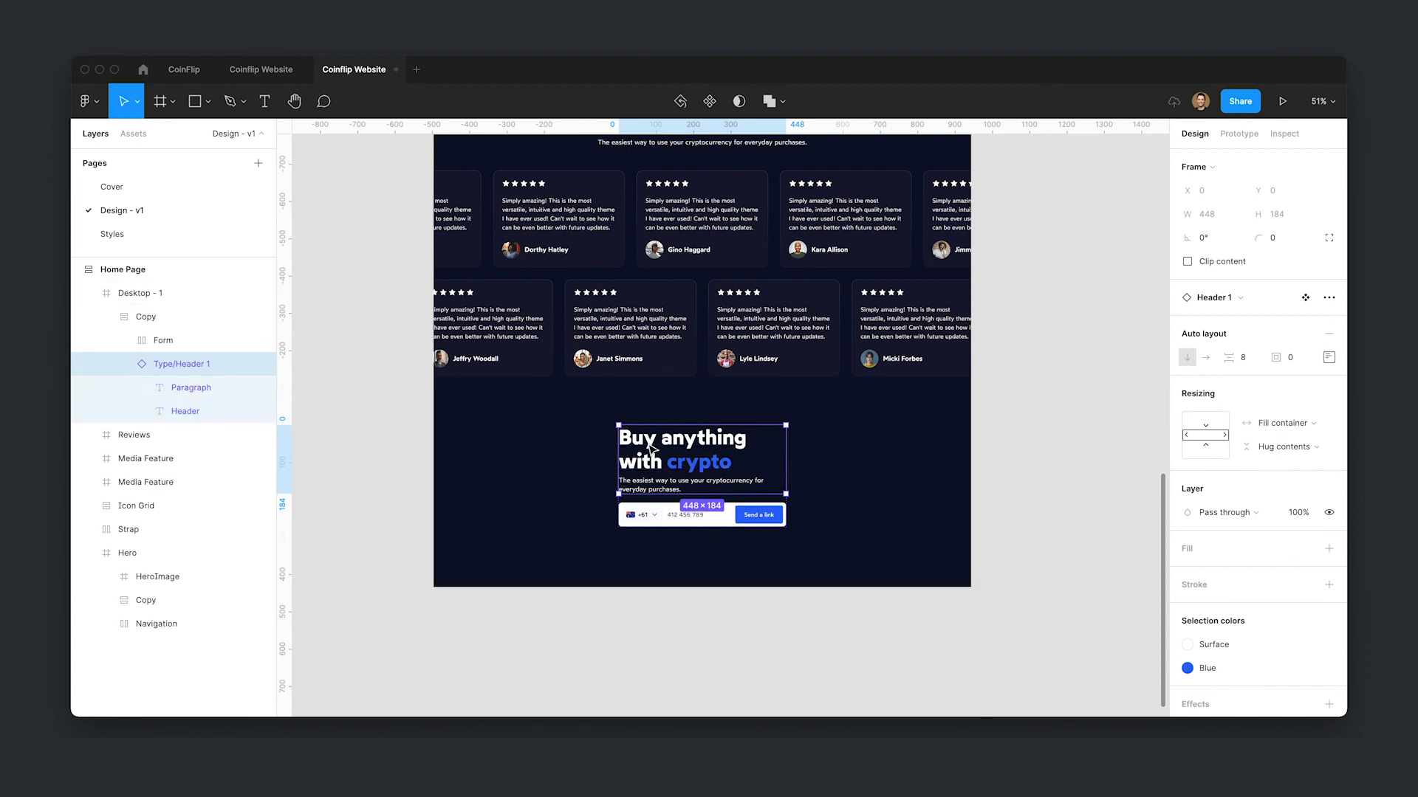
# - Set the copy group's Y position to 64 and its horizontal constraint to Center
pyautogui.doubleClick(728, 492)
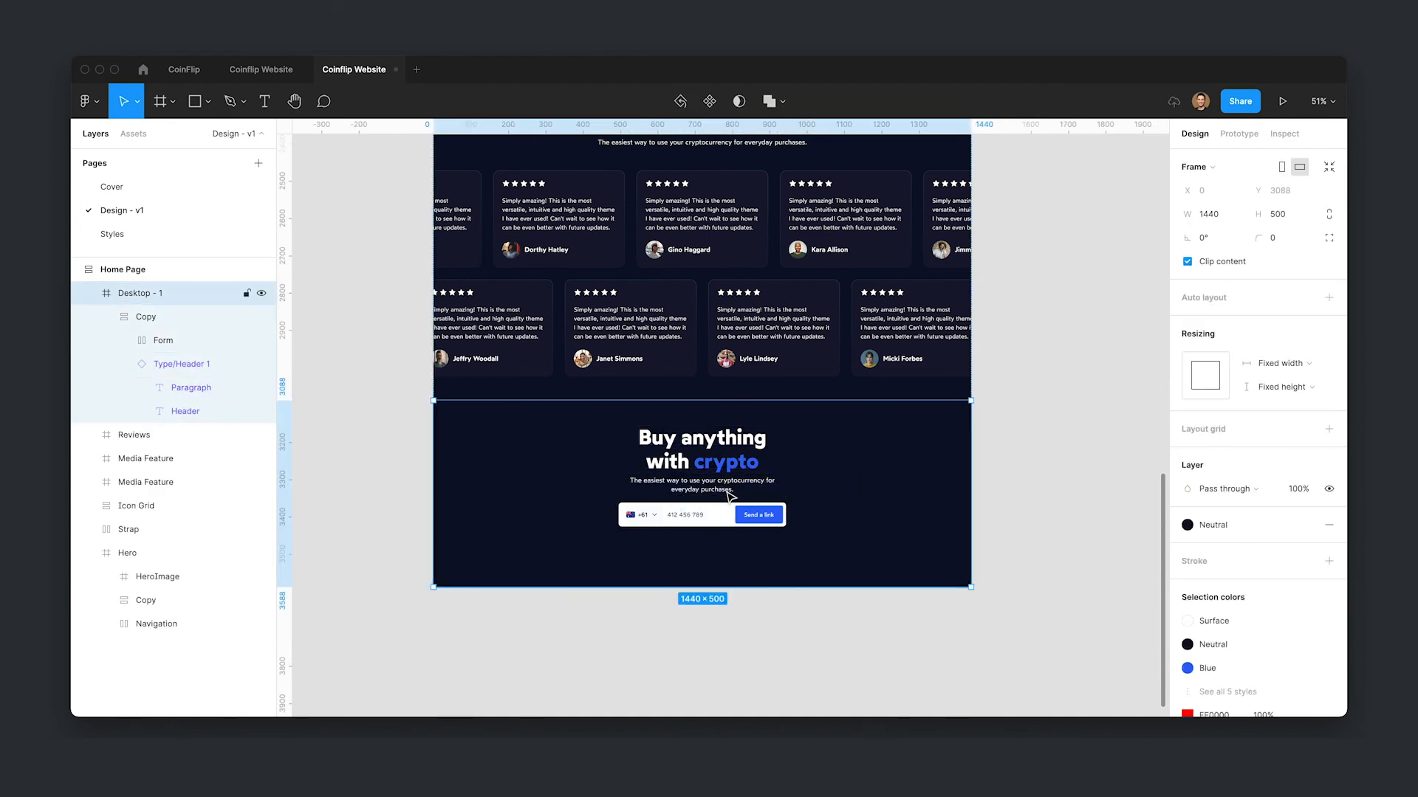
pyautogui.click(1276, 218)
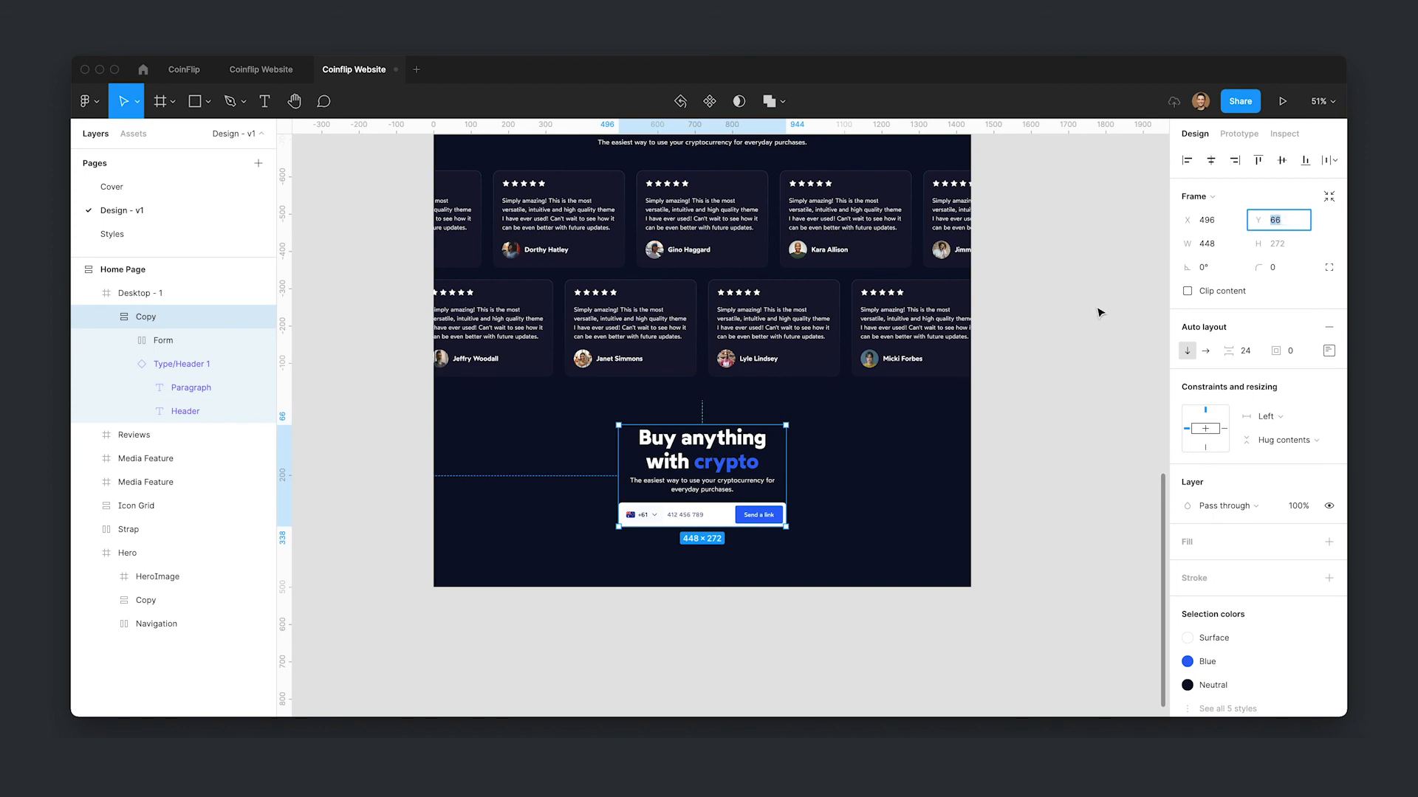
pyautogui.hotkey('shift', 'Down')
pyautogui.write('64')
pyautogui.press('Return')
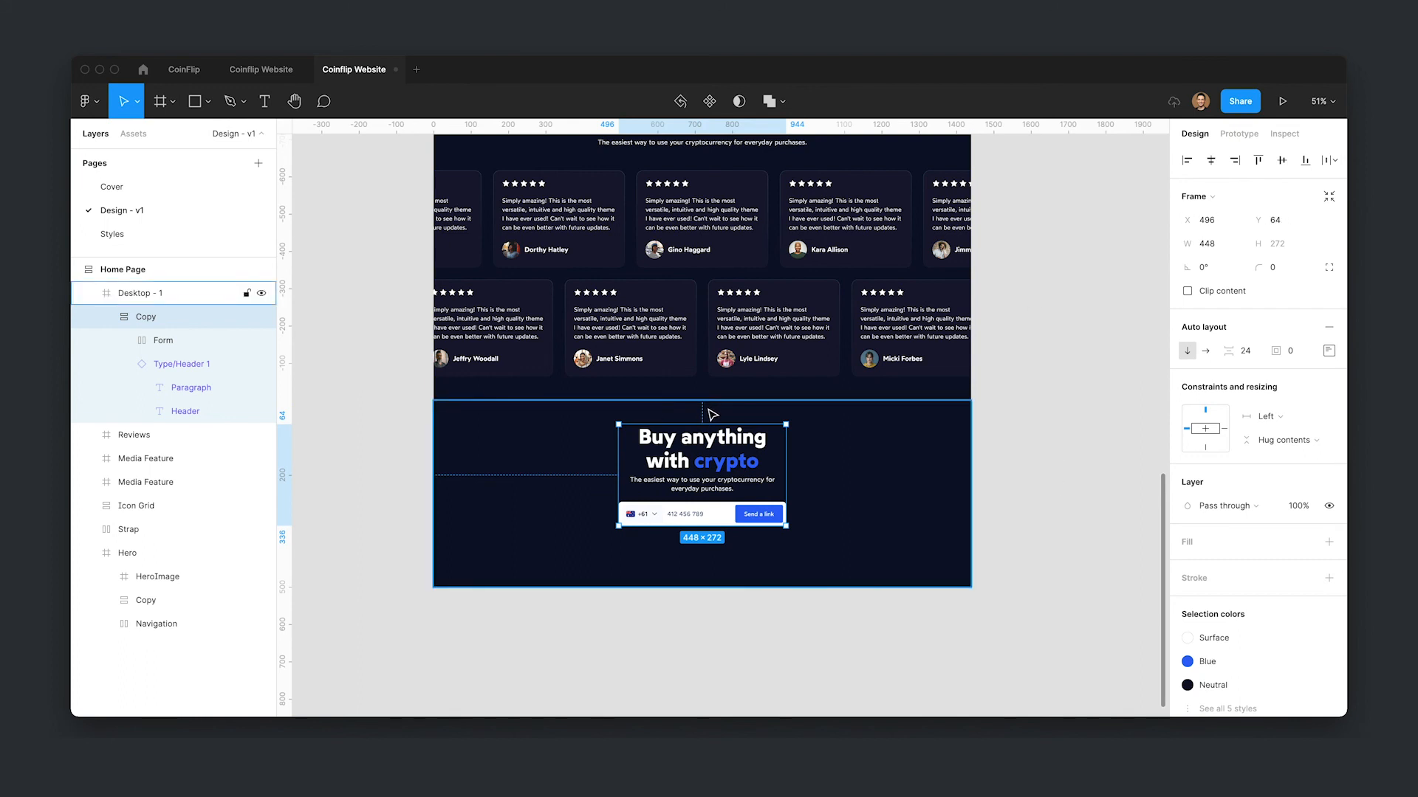
pyautogui.click(1200, 430)
# - Inspect the headings of the Reviews, Icon Grid, Hero and Strap sections for their positioning and constraints
pyautogui.scroll(2, 979, 399)
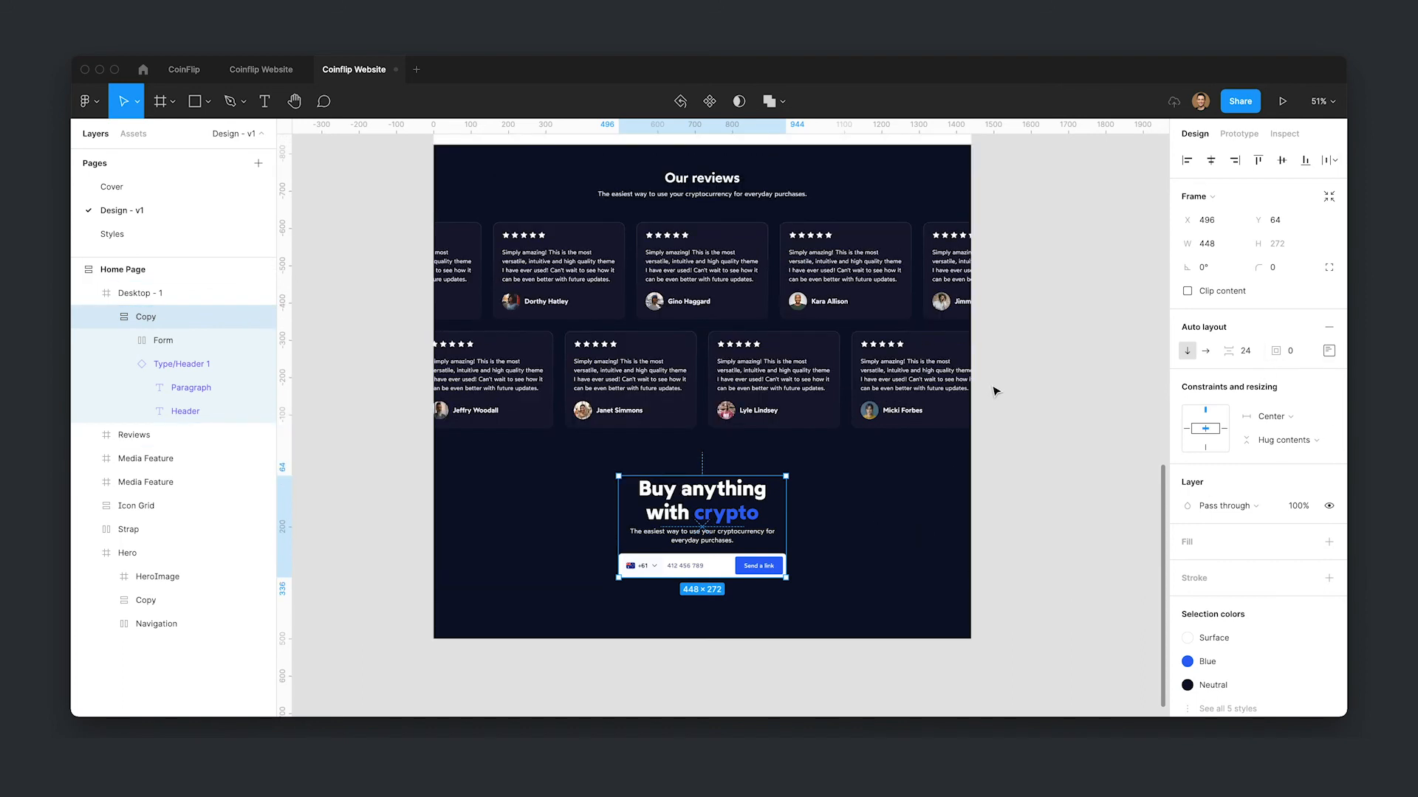
pyautogui.doubleClick(759, 198)
pyautogui.click(1204, 465)
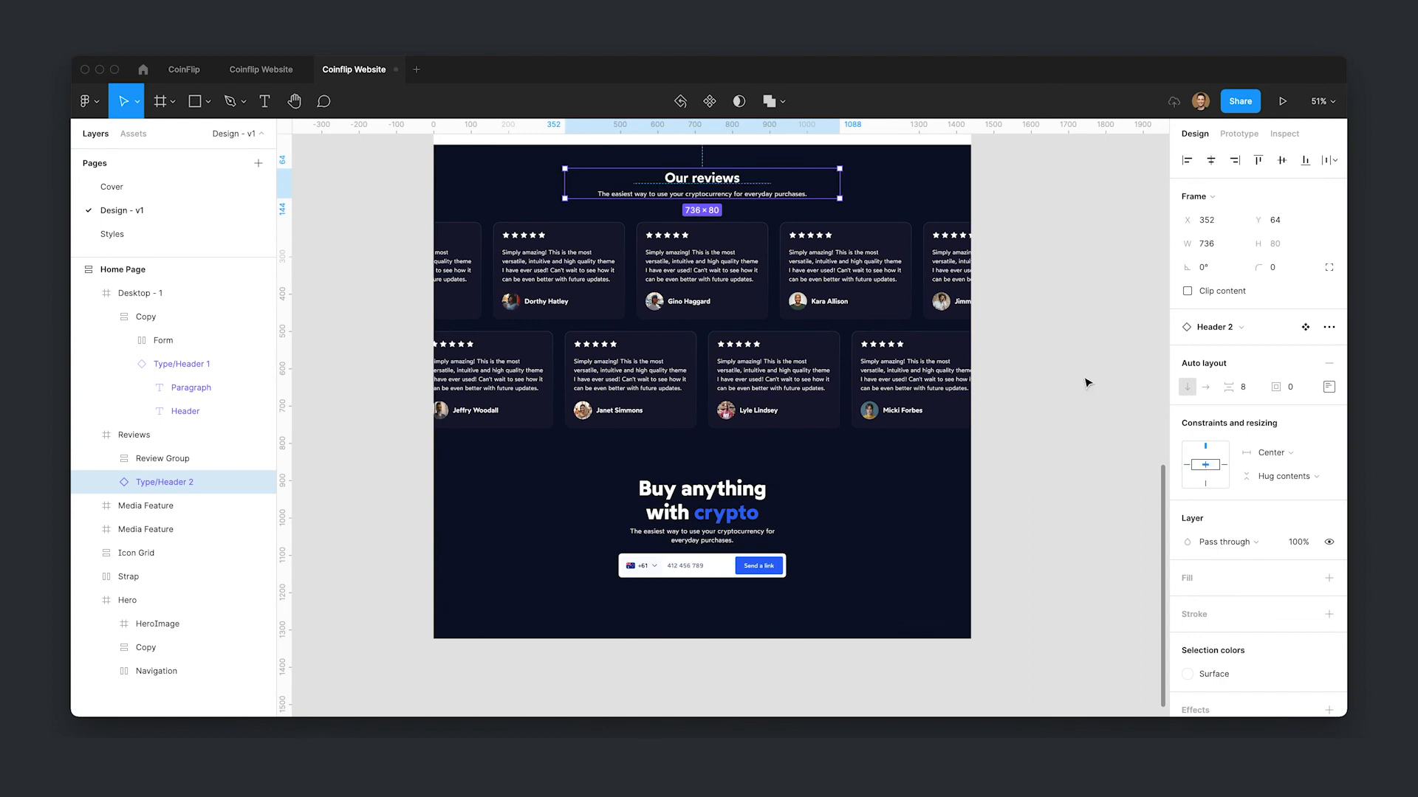
pyautogui.scroll(4, 643, 399)
pyautogui.scroll(2, 830, 522)
pyautogui.scroll(3, 830, 522)
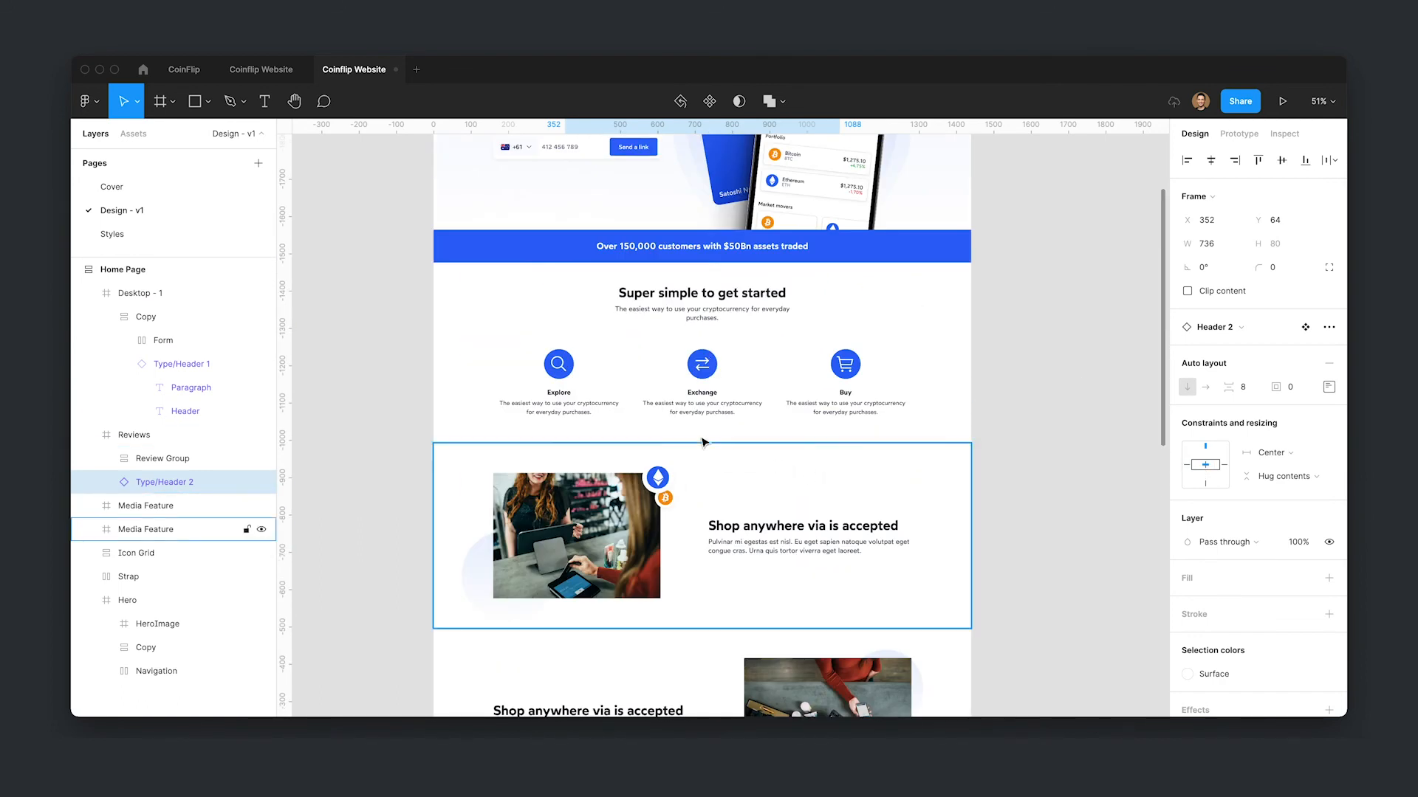
pyautogui.doubleClick(701, 293)
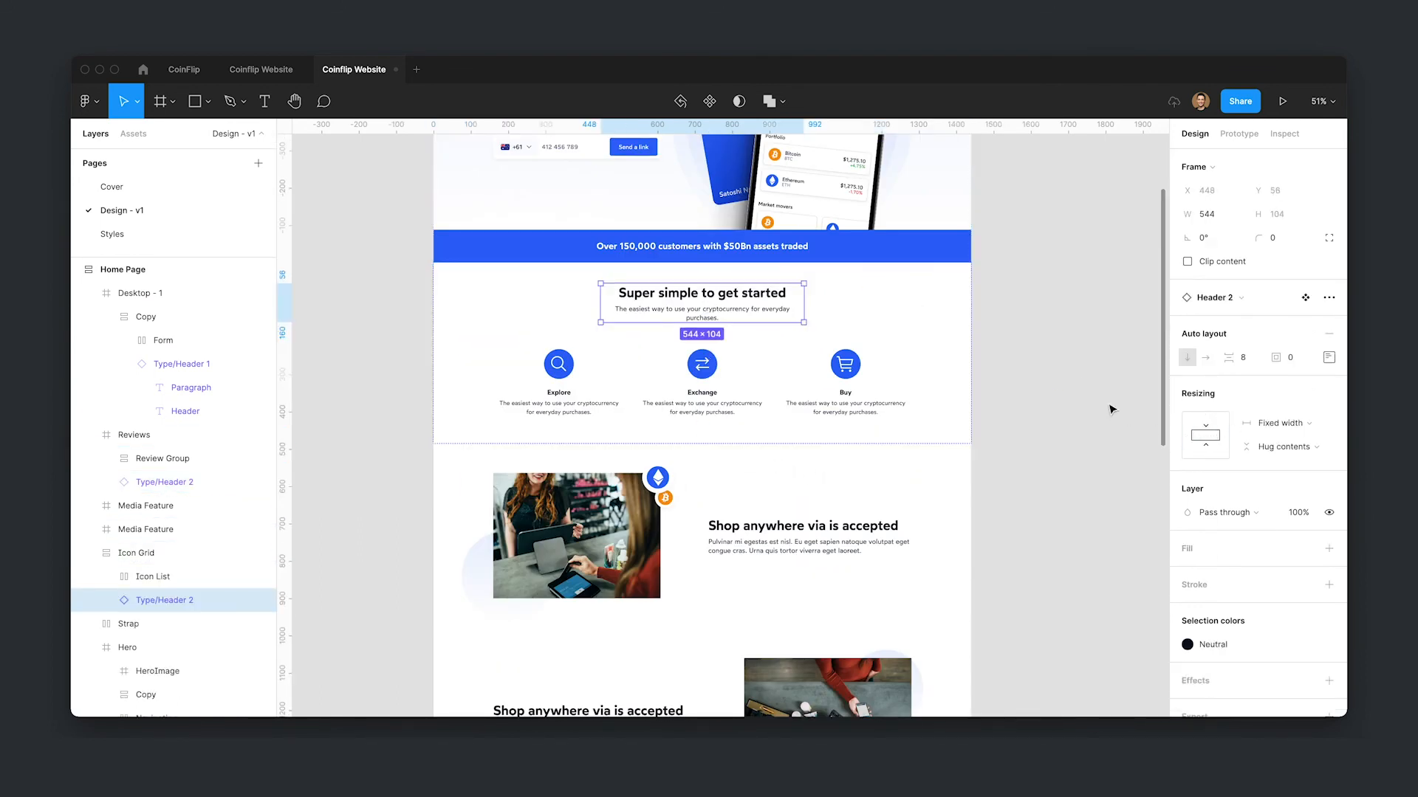
pyautogui.scroll(3, 1108, 405)
pyautogui.doubleClick(597, 307)
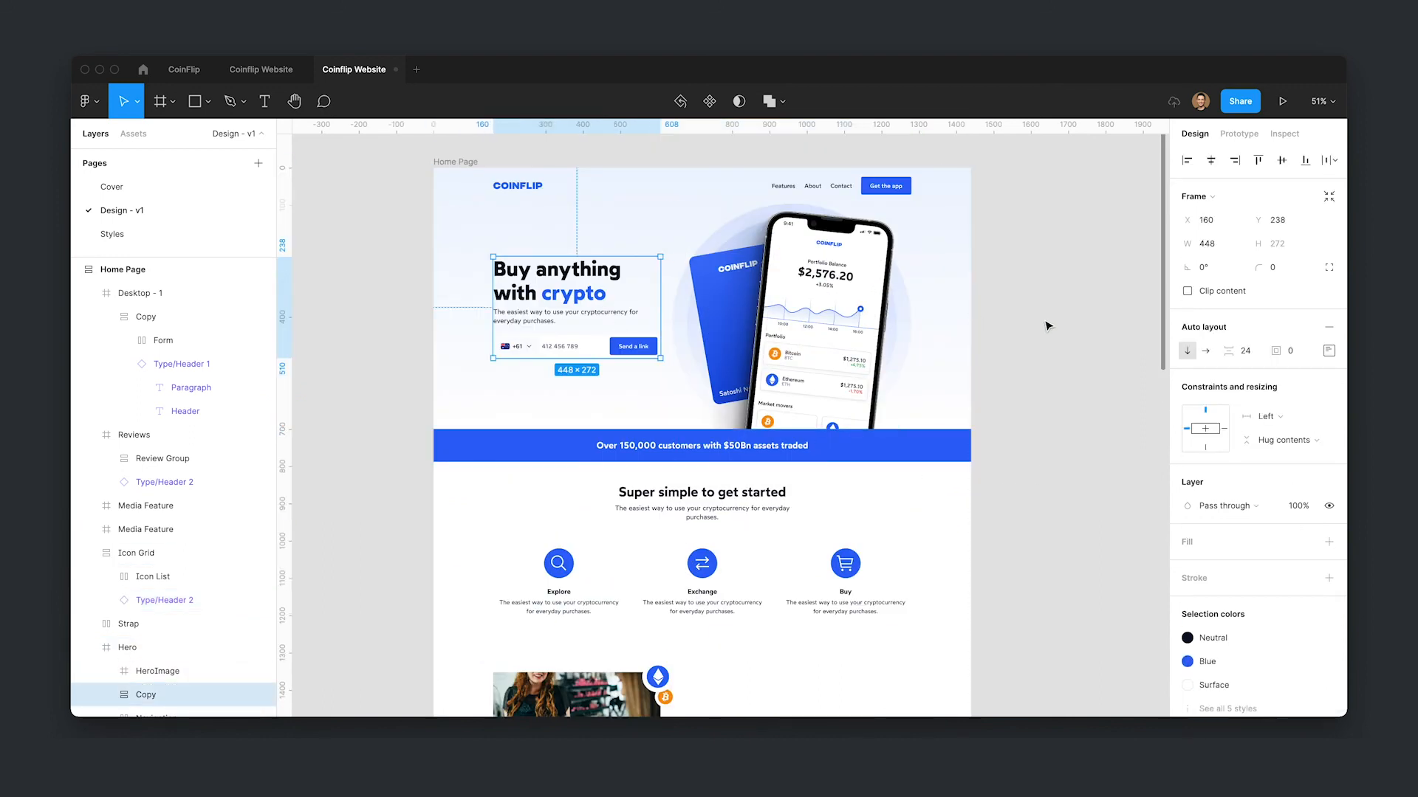
pyautogui.click(1000, 221)
pyautogui.scroll(-1, 1045, 414)
pyautogui.scroll(-3, 1045, 413)
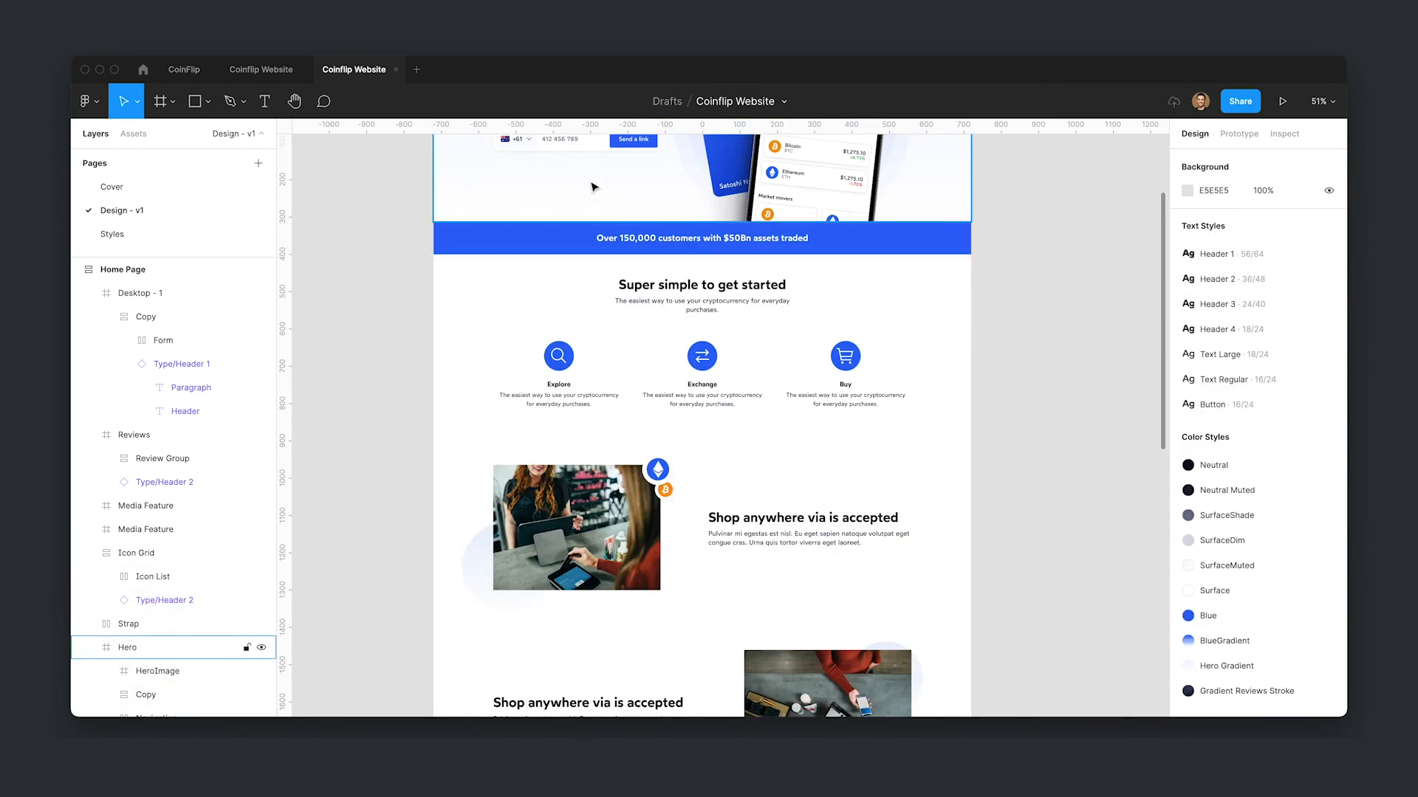
pyautogui.doubleClick(624, 239)
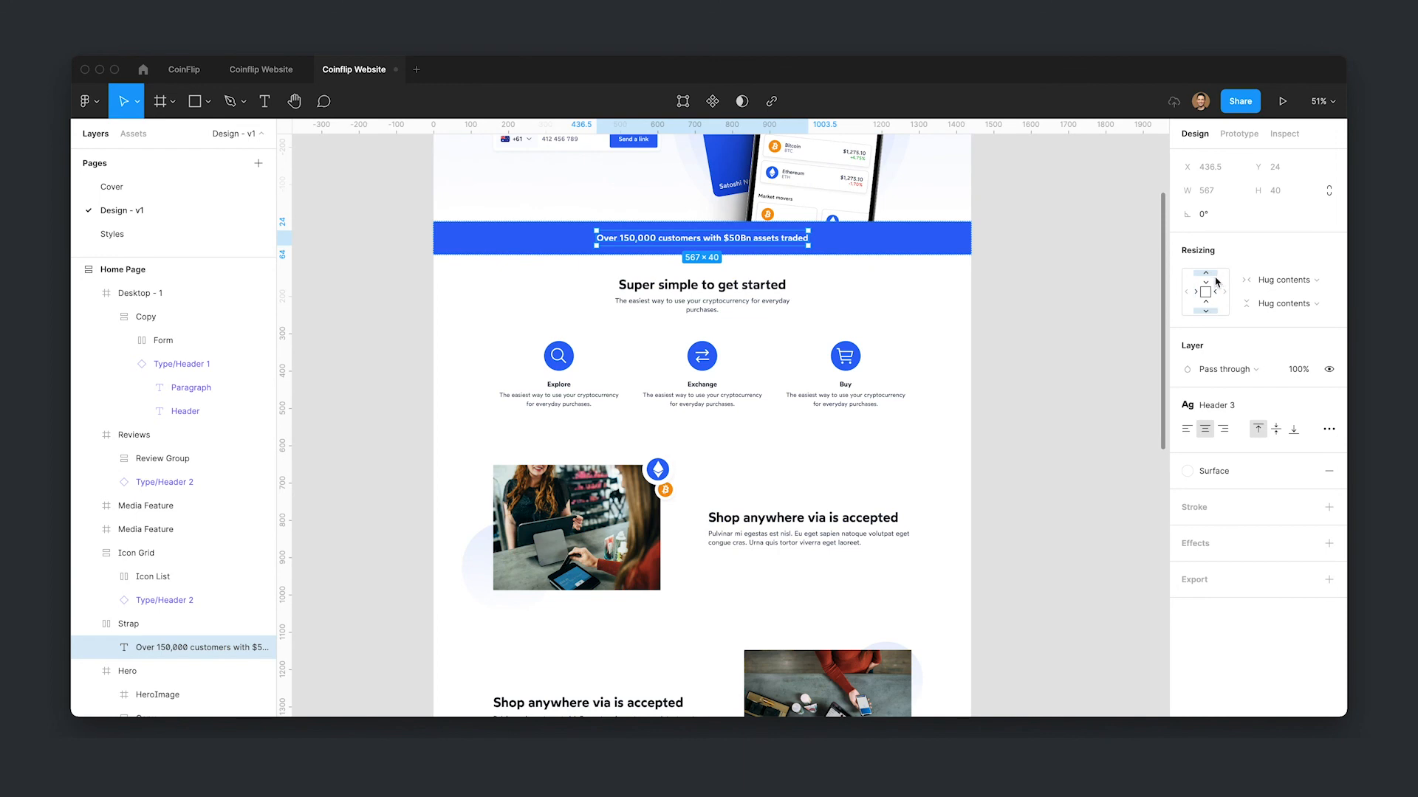
pyautogui.click(1026, 324)
# - Rename the new frame to Footer
pyautogui.scroll(-8, 1054, 295)
pyautogui.scroll(-4, 1085, 332)
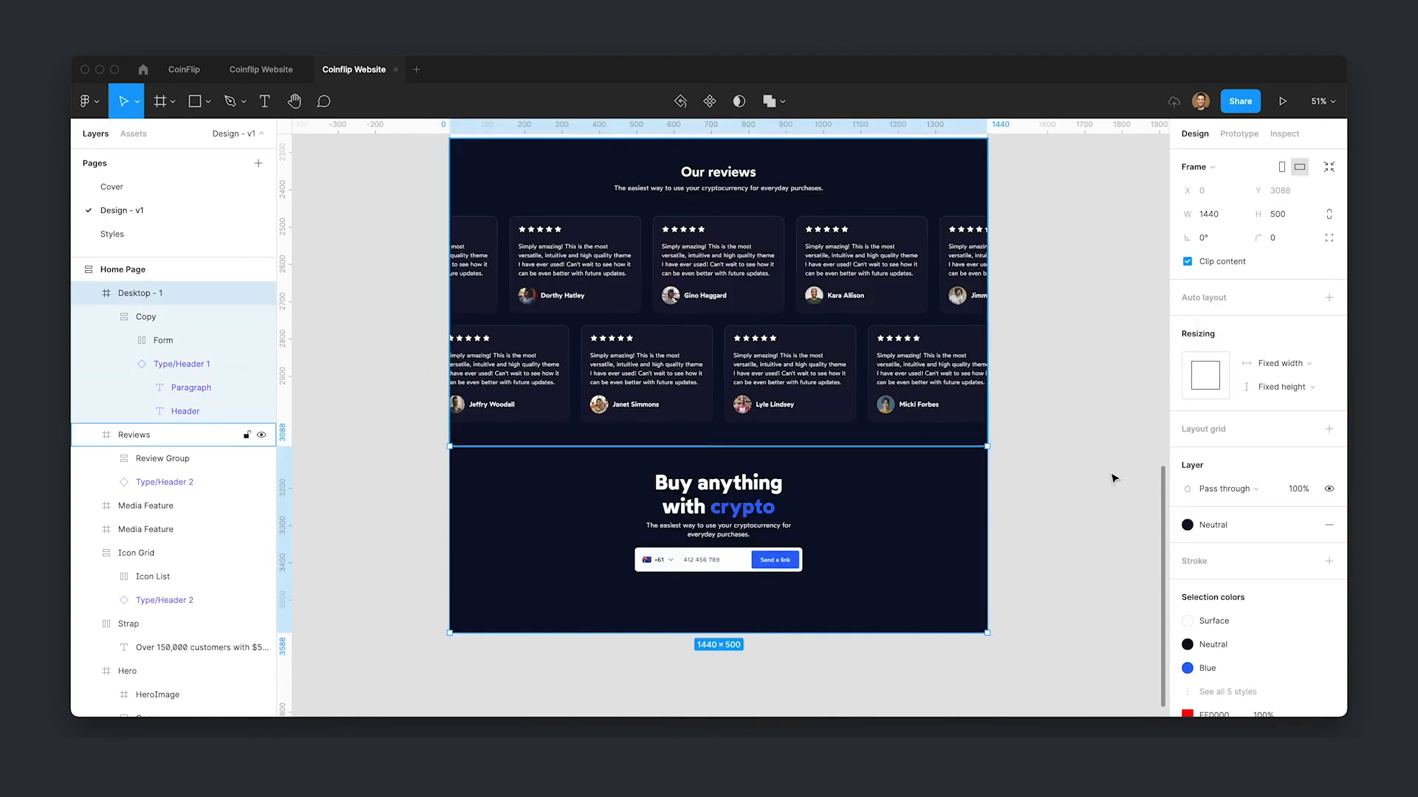
pyautogui.hotkey('ctrl', 'r')
pyautogui.write('F')
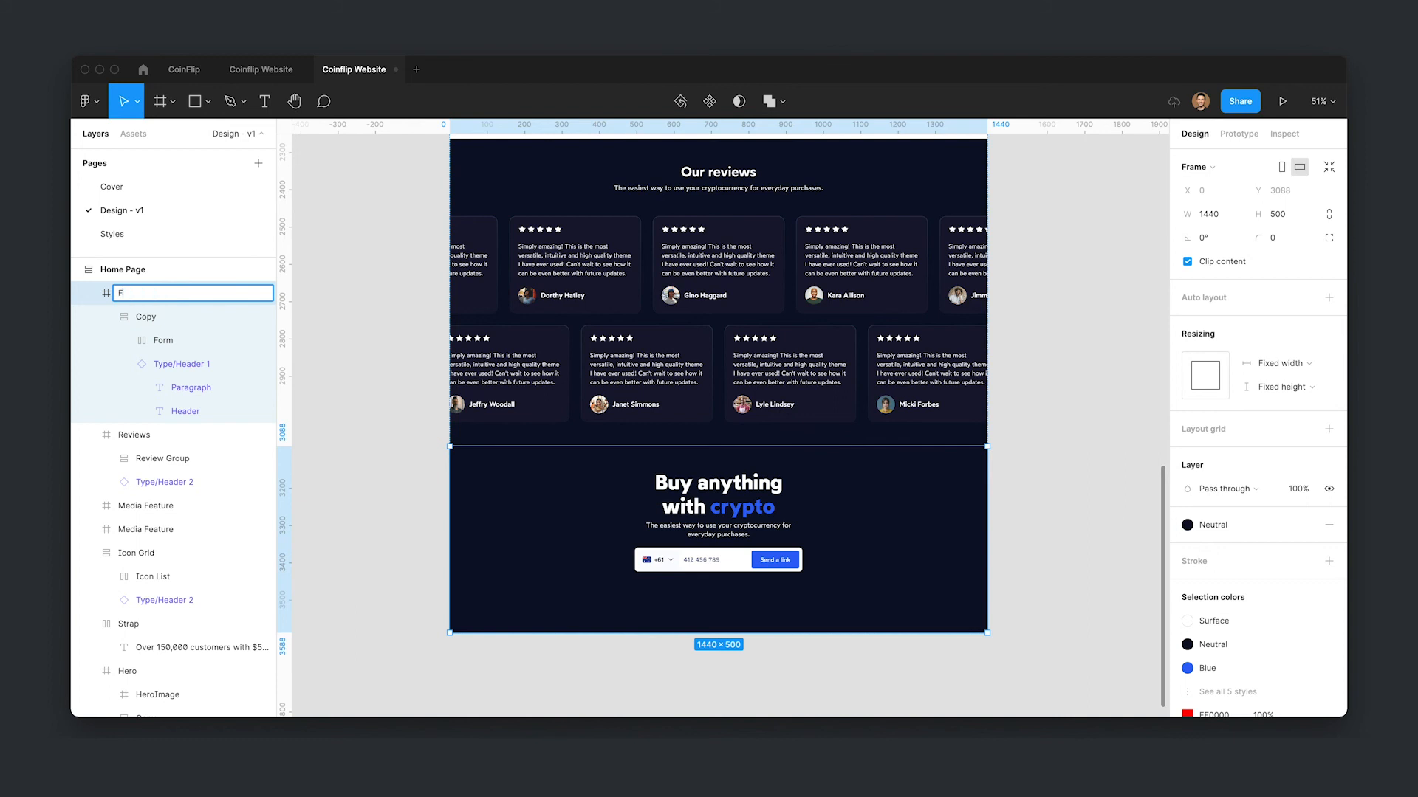
pyautogui.press('Return')
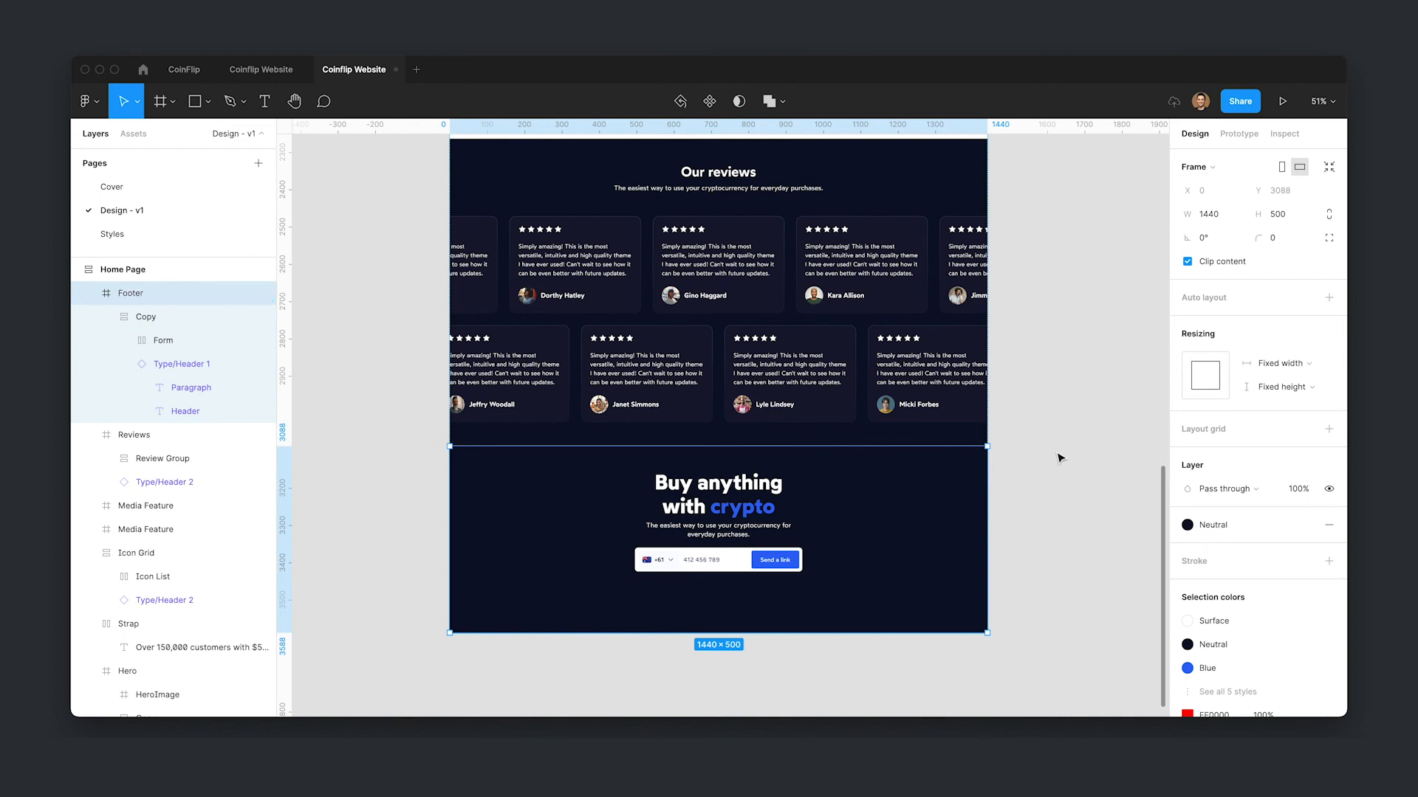
# - Detach the footer's Neutral fill style and add a second fill layer on top
pyautogui.scroll(-2, 1029, 581)
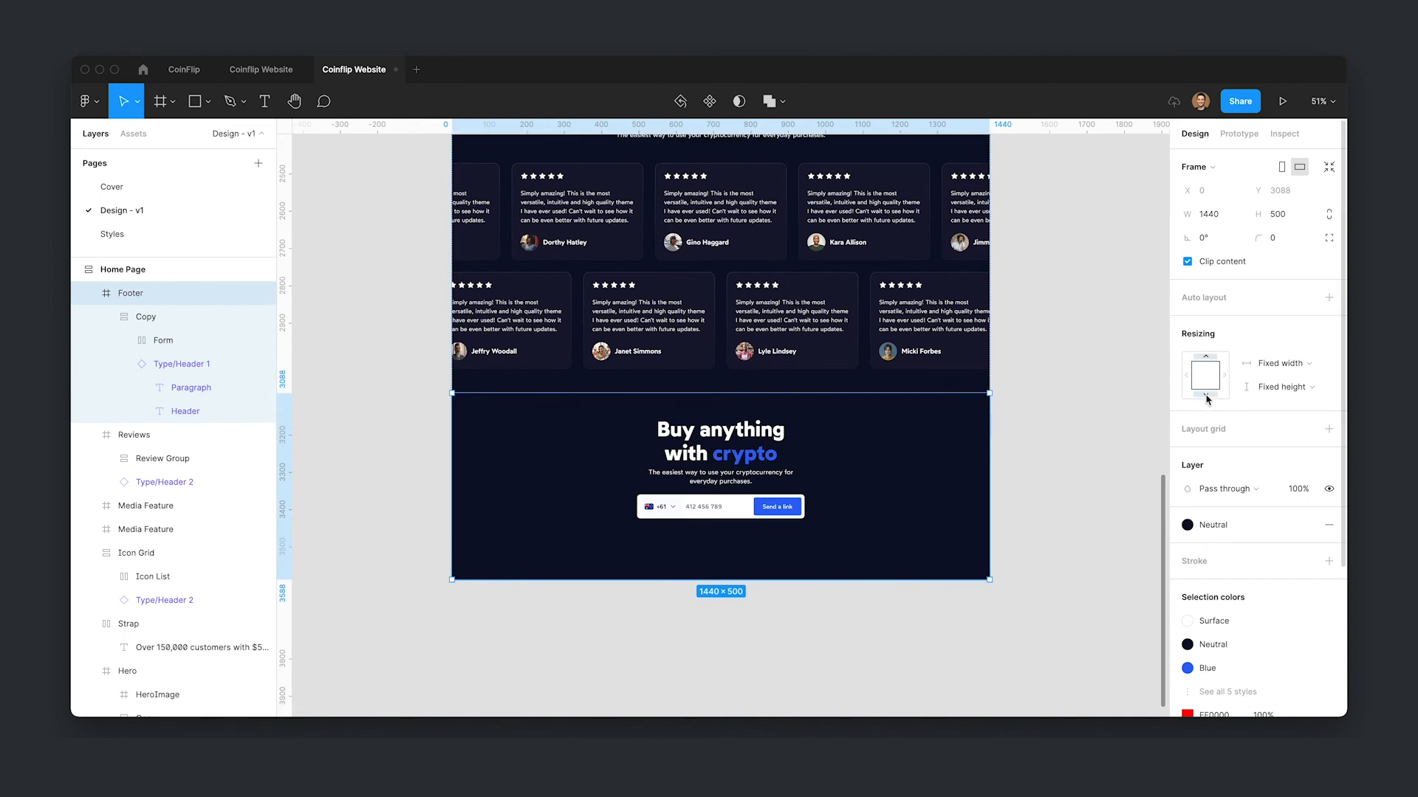
pyautogui.moveTo(1313, 525)
pyautogui.click(1307, 526)
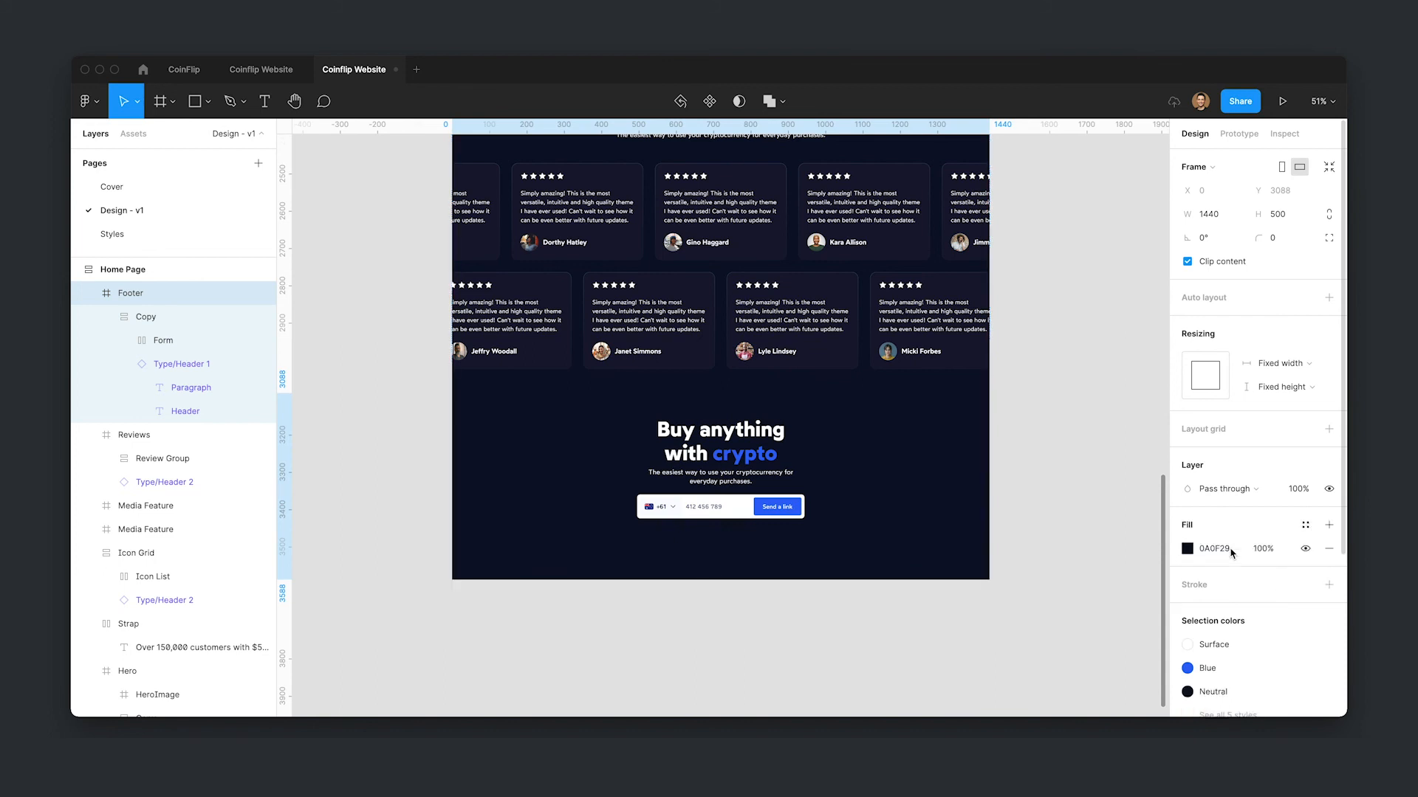
pyautogui.click(1328, 525)
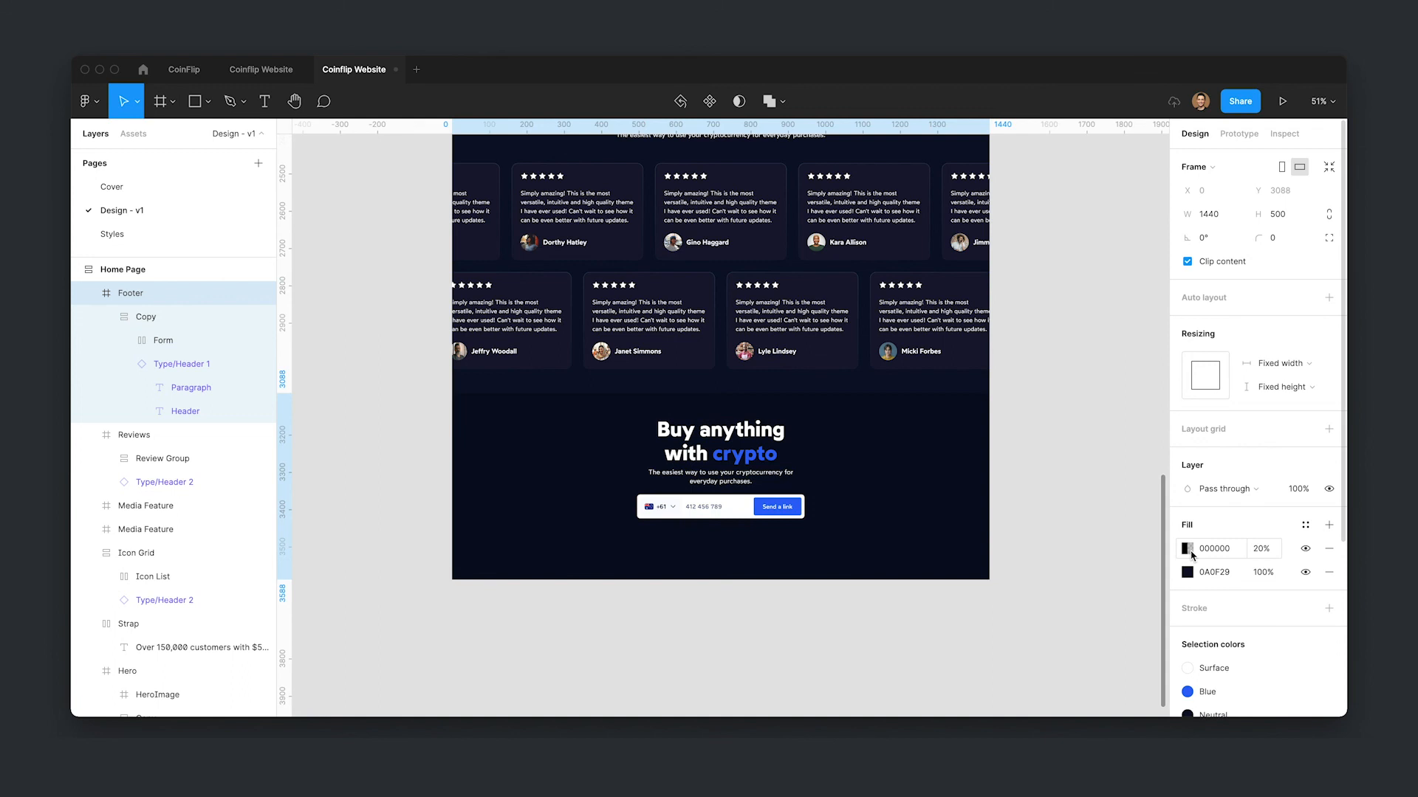
# - Set the new fill to the blue 2F66F6 sampled from the headline, at 10% opacity
pyautogui.click(1186, 548)
pyautogui.click(1012, 552)
pyautogui.click(797, 506)
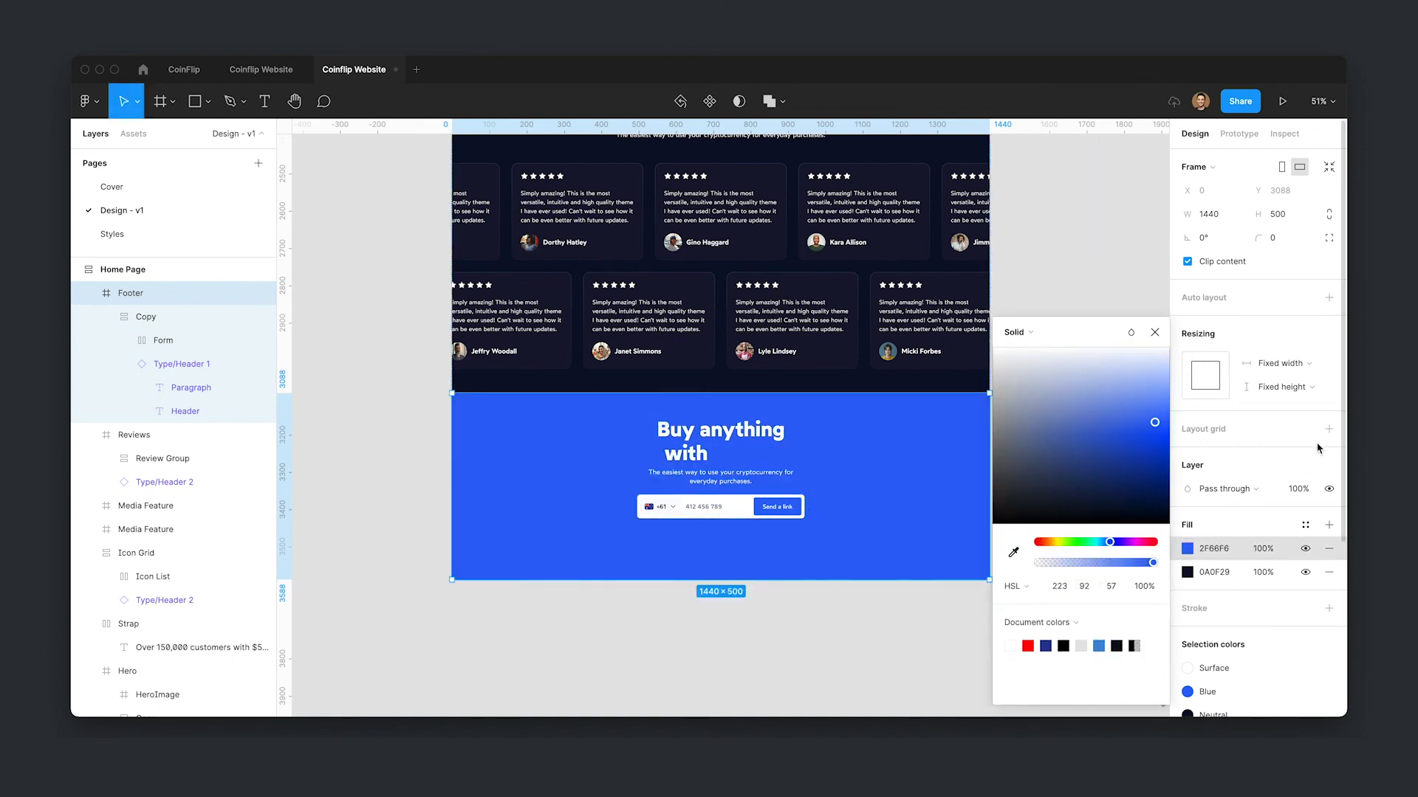
pyautogui.click(1273, 544)
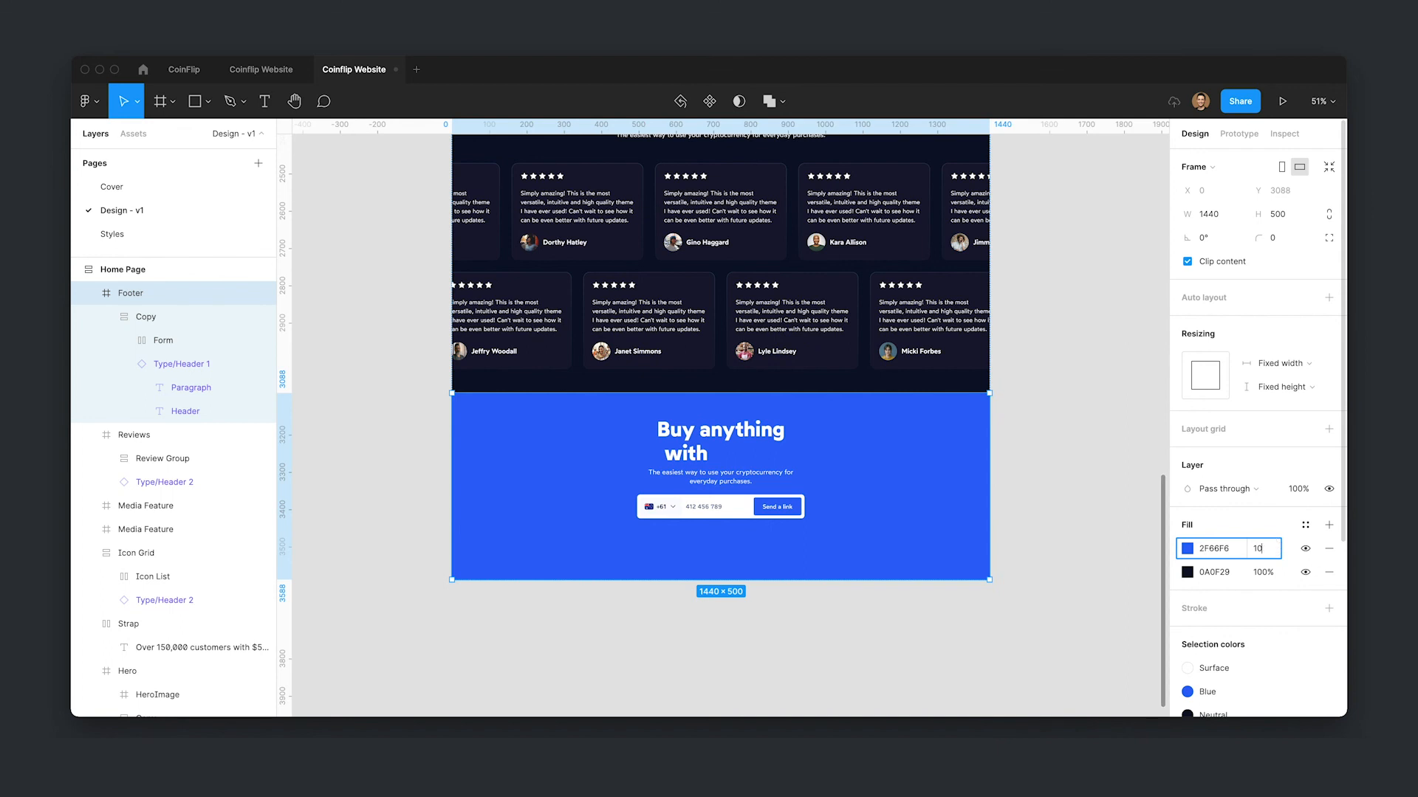
pyautogui.write('10')
pyautogui.press('Return')
# - Change the blue fill to a linear gradient and adjust its color stops
pyautogui.click(1186, 548)
pyautogui.click(1031, 338)
pyautogui.click(1033, 349)
pyautogui.moveTo(1012, 313); pyautogui.dragTo(1046, 314)
pyautogui.moveTo(1151, 312)
pyautogui.mouseDown()
pyautogui.moveTo(1007, 313)
pyautogui.moveTo(1153, 313)
pyautogui.mouseUp()
pyautogui.click(1010, 312)
pyautogui.click(900, 604)
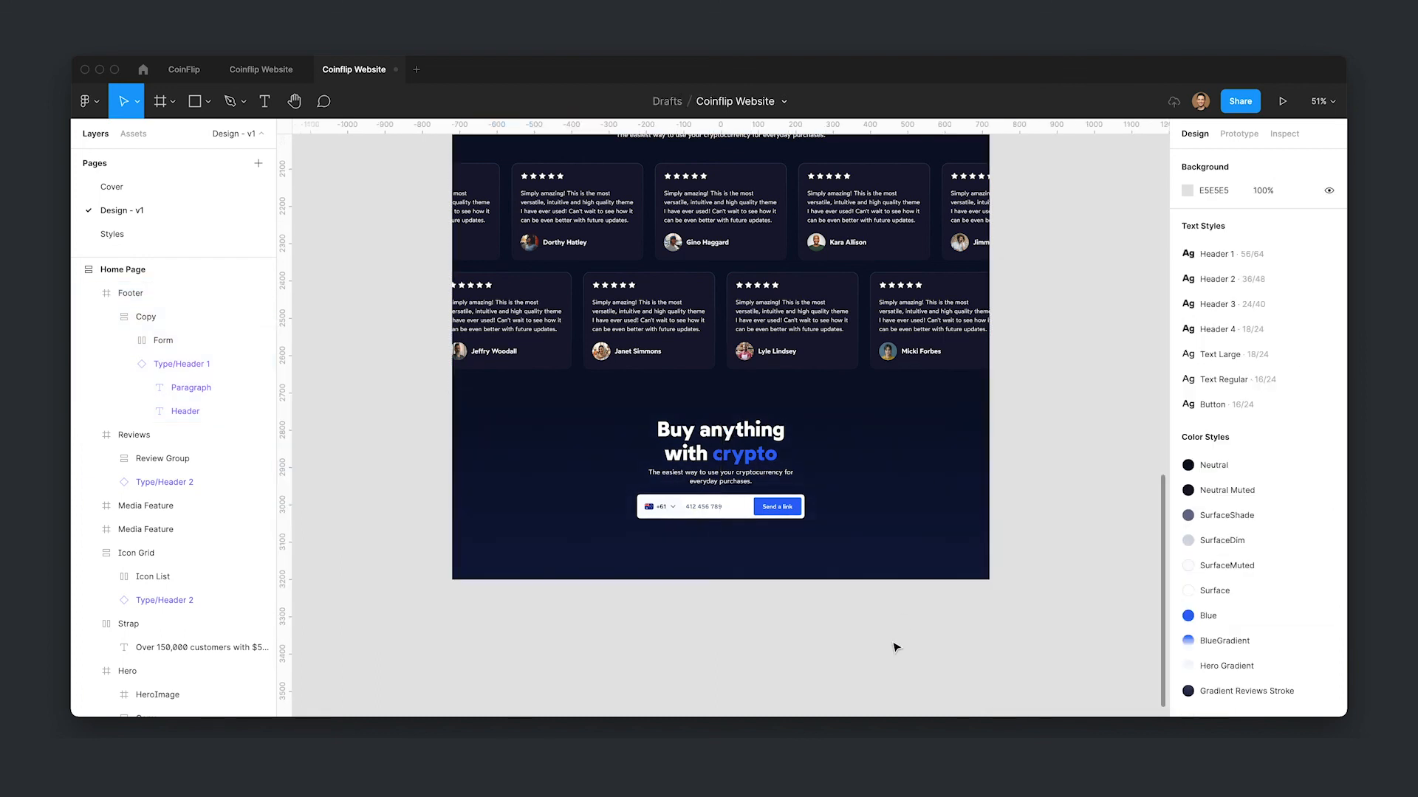
pyautogui.click(860, 560)
pyautogui.click(1261, 548)
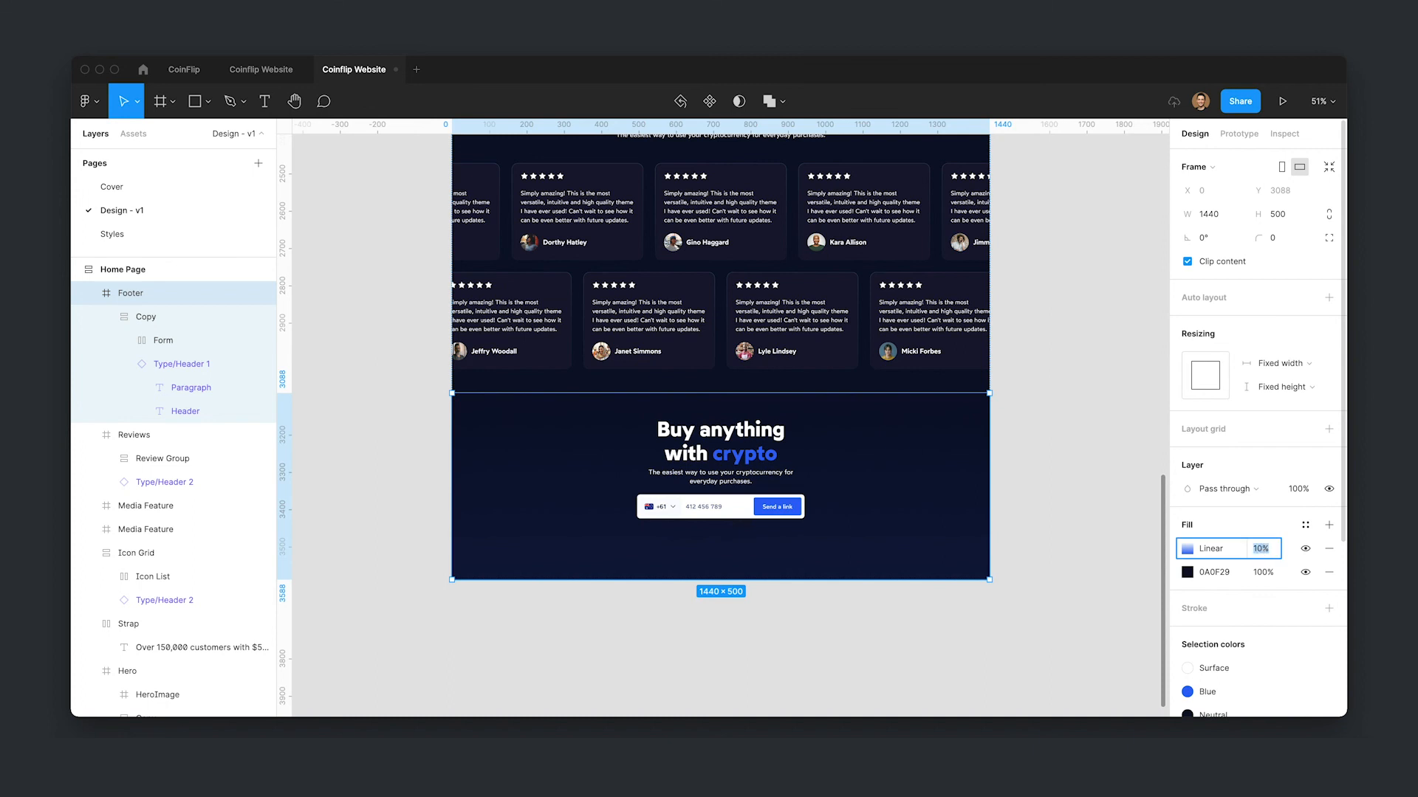
pyautogui.hotkey('shift', 'Up')
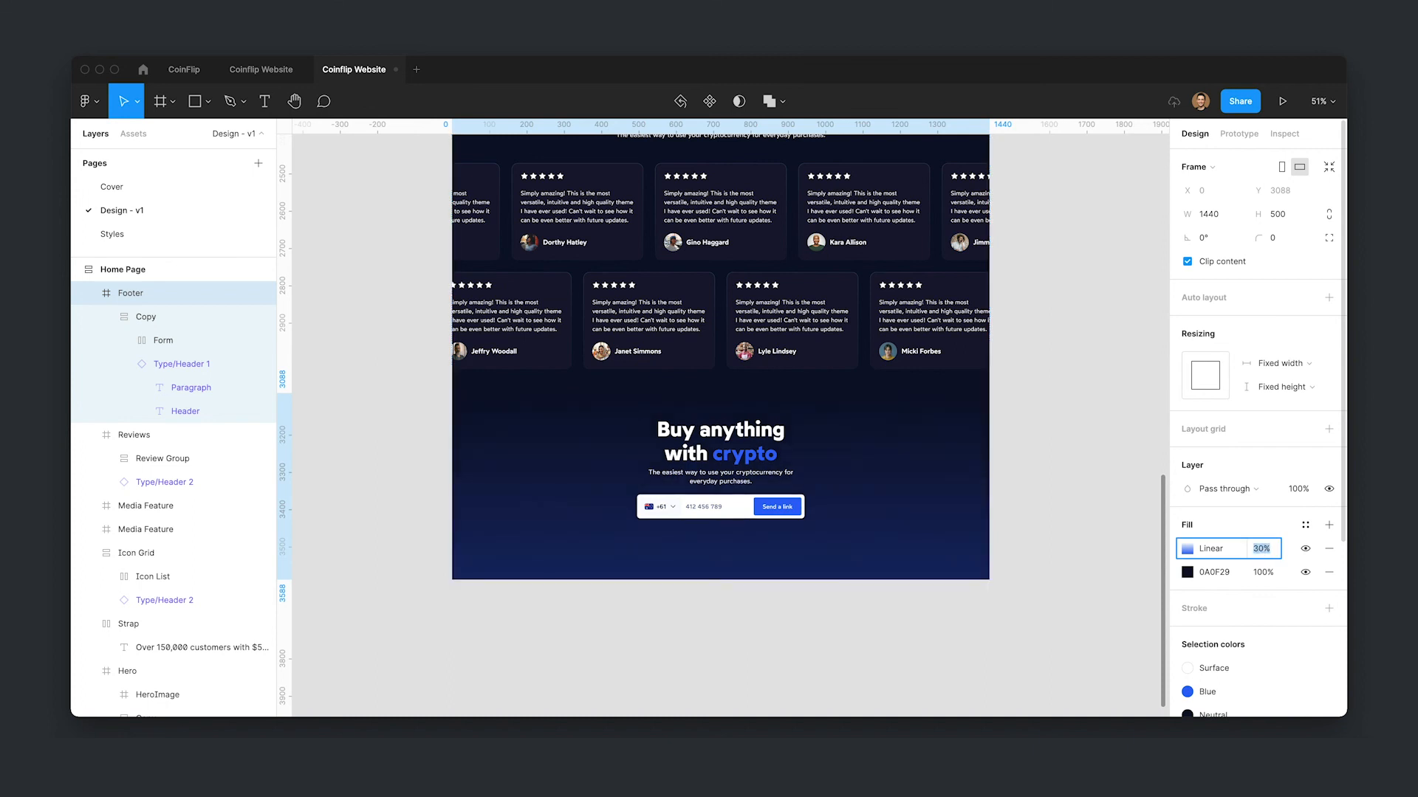
pyautogui.hotkey('shift', 'Down')
pyautogui.hotkey('shift', 'Down')
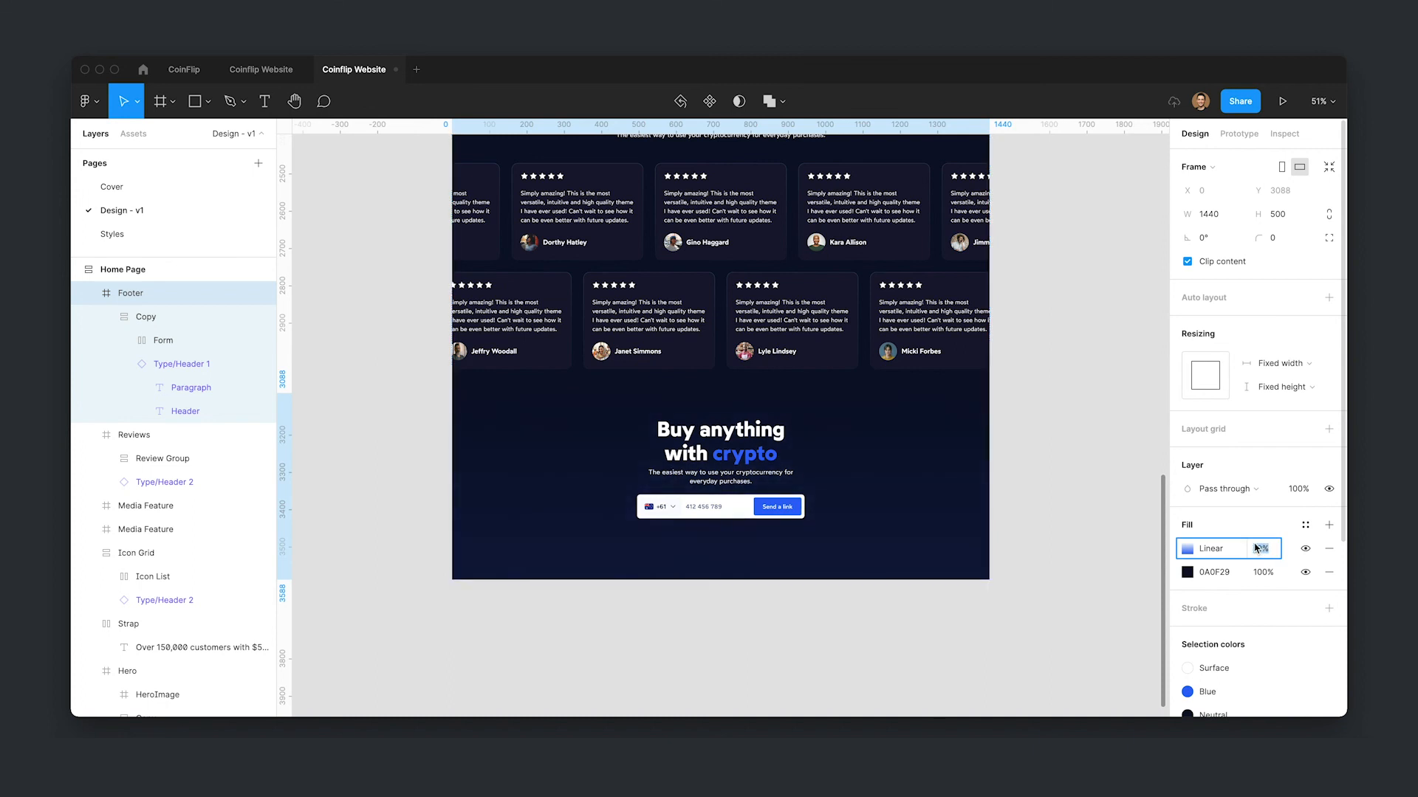
# - Switch the blue fill to a radial gradient centred on the footer's top edge
pyautogui.click(1187, 548)
pyautogui.click(1015, 278)
pyautogui.click(1029, 298)
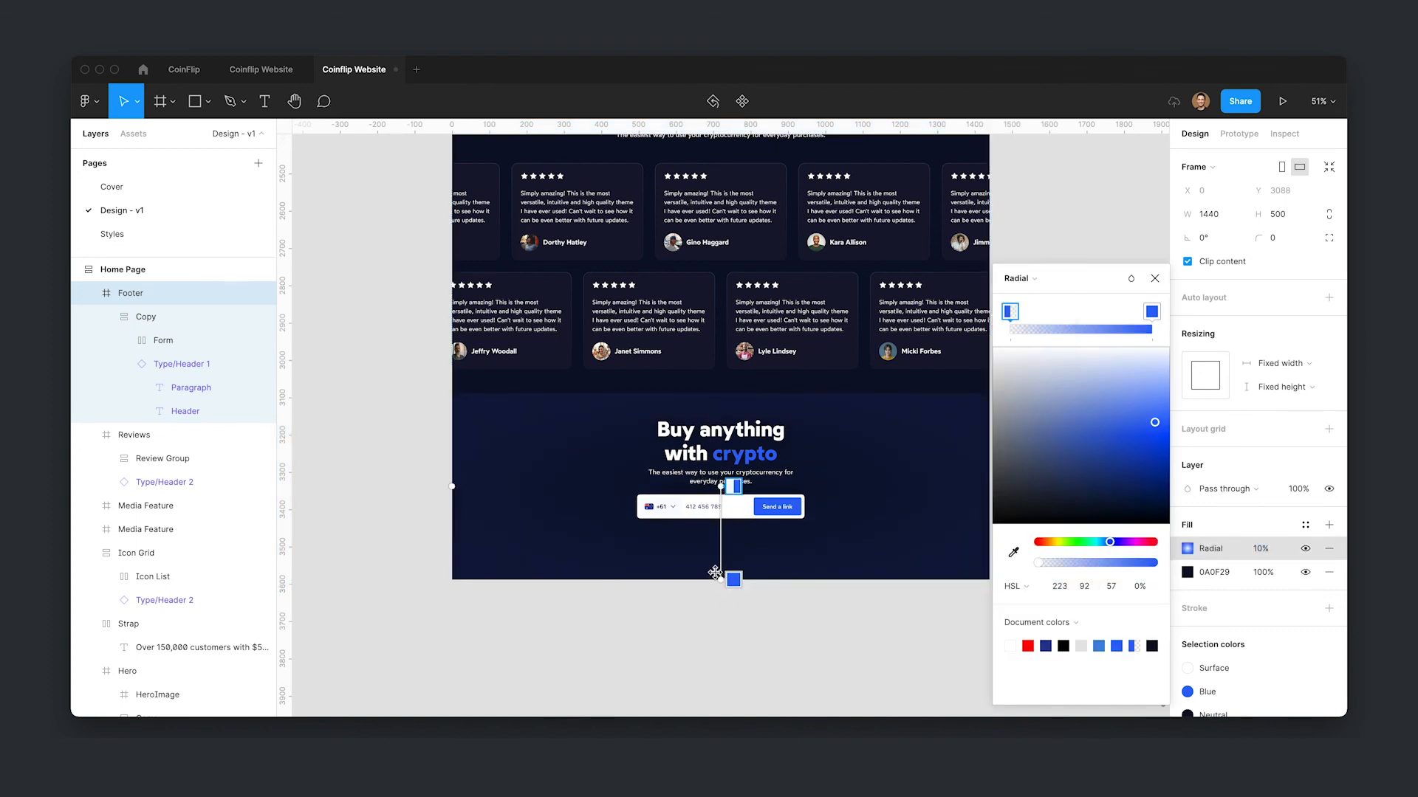
pyautogui.moveTo(720, 580); pyautogui.dragTo(721, 393)
pyautogui.moveTo(720, 486); pyautogui.dragTo(717, 581)
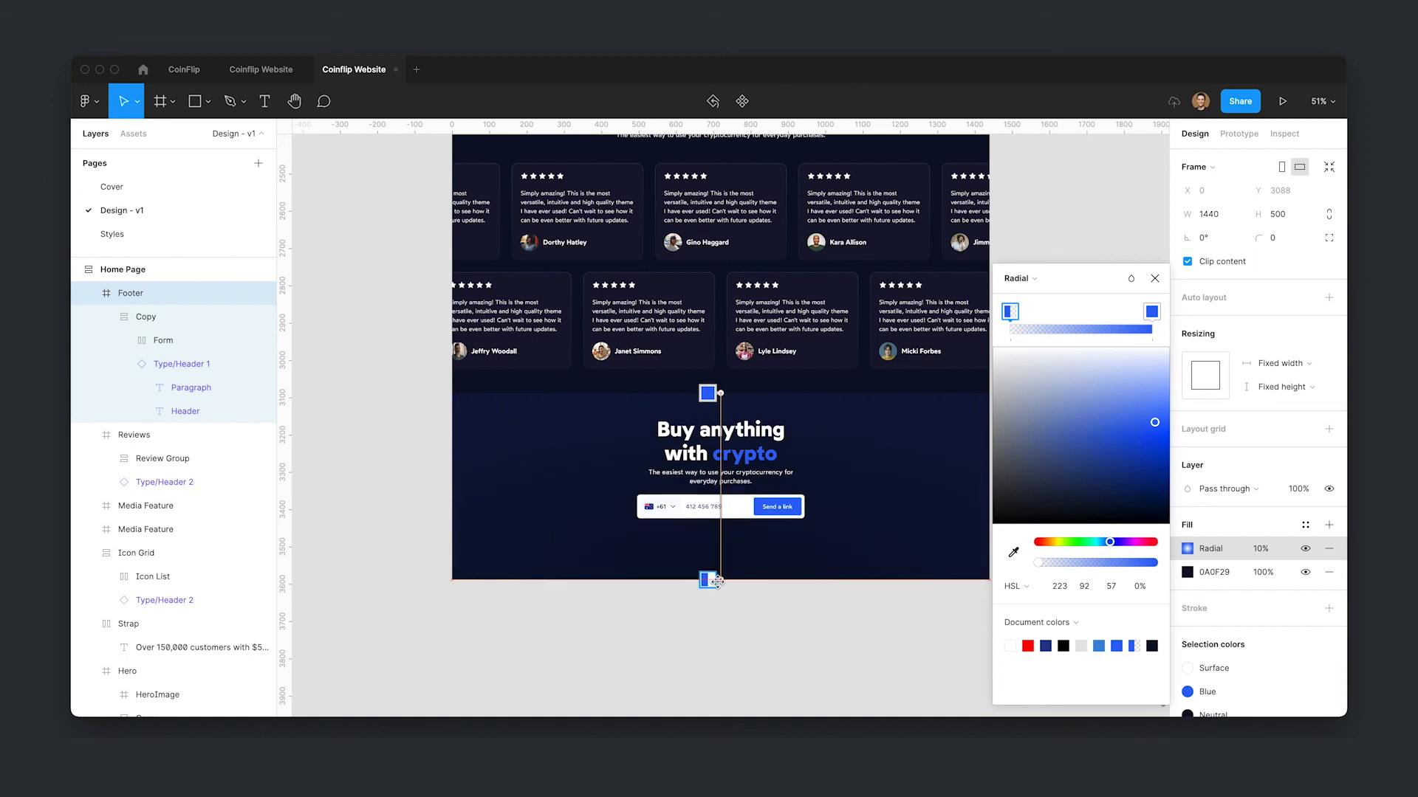
# - Widen the radial gradient across the footer and swap its stops so the blue fades outward
pyautogui.scroll(-2, 835, 572)
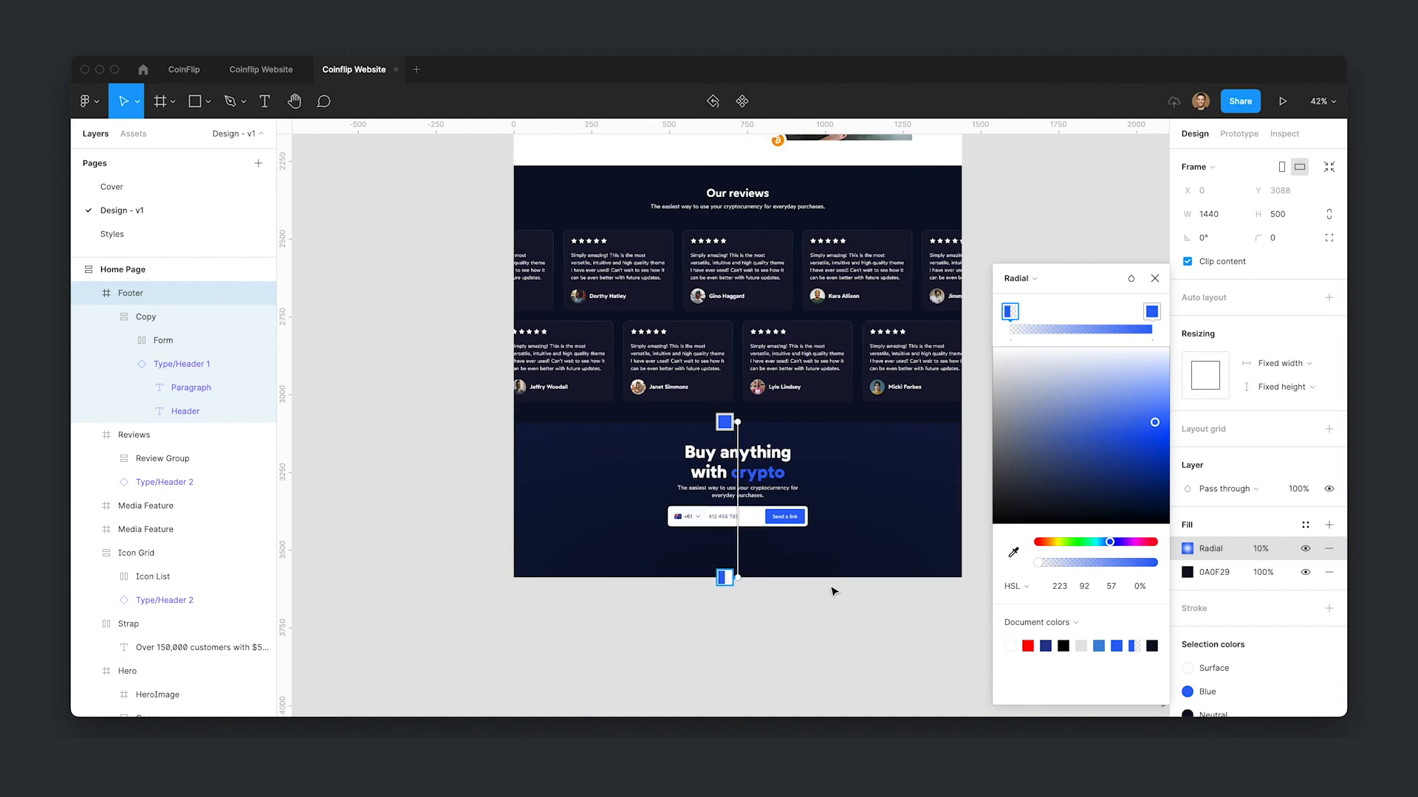
pyautogui.moveTo(888, 607); pyautogui.dragTo(655, 575)
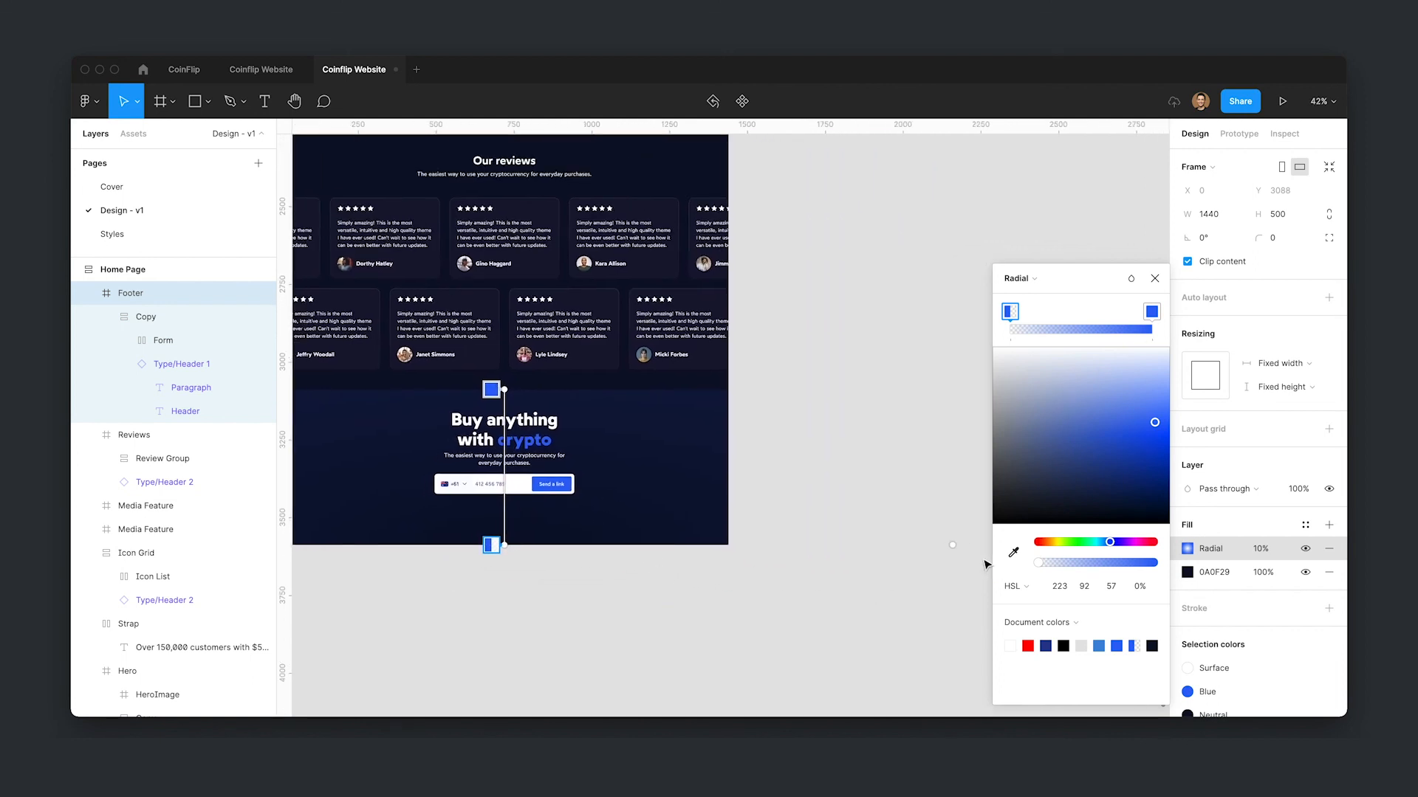
pyautogui.moveTo(934, 545); pyautogui.dragTo(728, 545)
pyautogui.moveTo(579, 595); pyautogui.dragTo(738, 581)
pyautogui.moveTo(1149, 316)
pyautogui.mouseDown()
pyautogui.moveTo(1023, 321)
pyautogui.moveTo(1153, 318)
pyautogui.mouseUp()
pyautogui.moveTo(1033, 315); pyautogui.dragTo(973, 326)
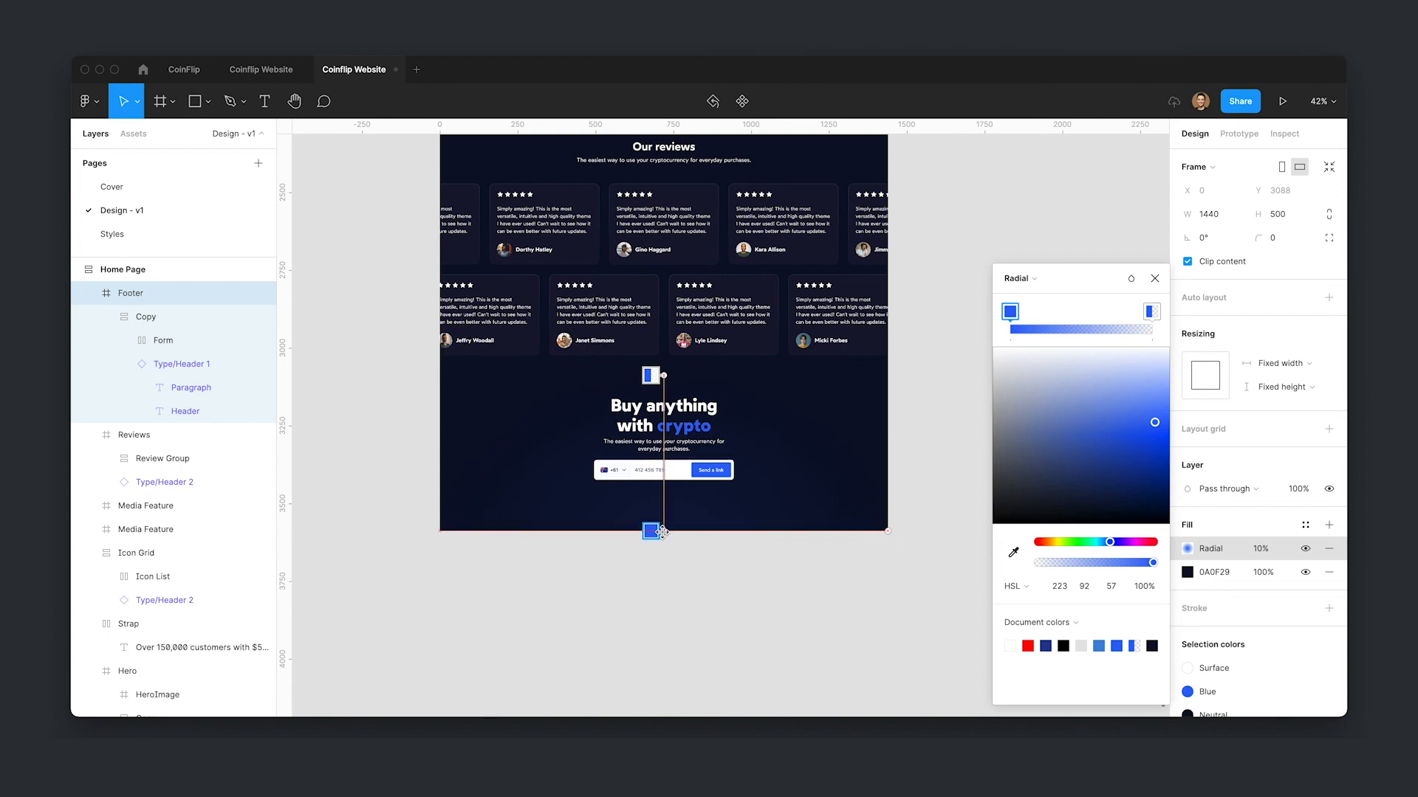
pyautogui.moveTo(889, 530); pyautogui.dragTo(932, 516)
# - Raise the radial fill's opacity to 30% and extend the gradient's end handle further down past the footer
pyautogui.click(1241, 551)
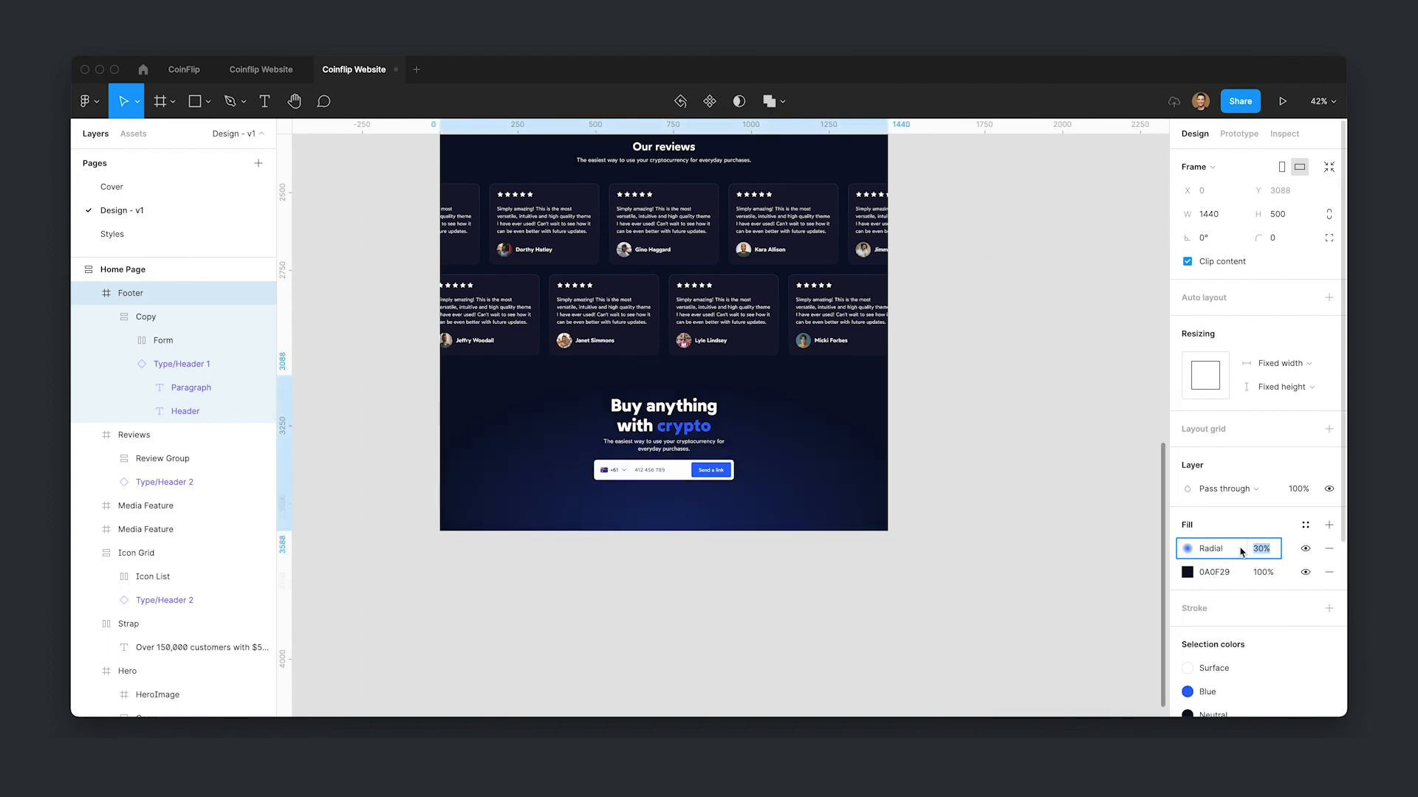
pyautogui.click(1187, 548)
pyautogui.moveTo(664, 530); pyautogui.dragTo(664, 589)
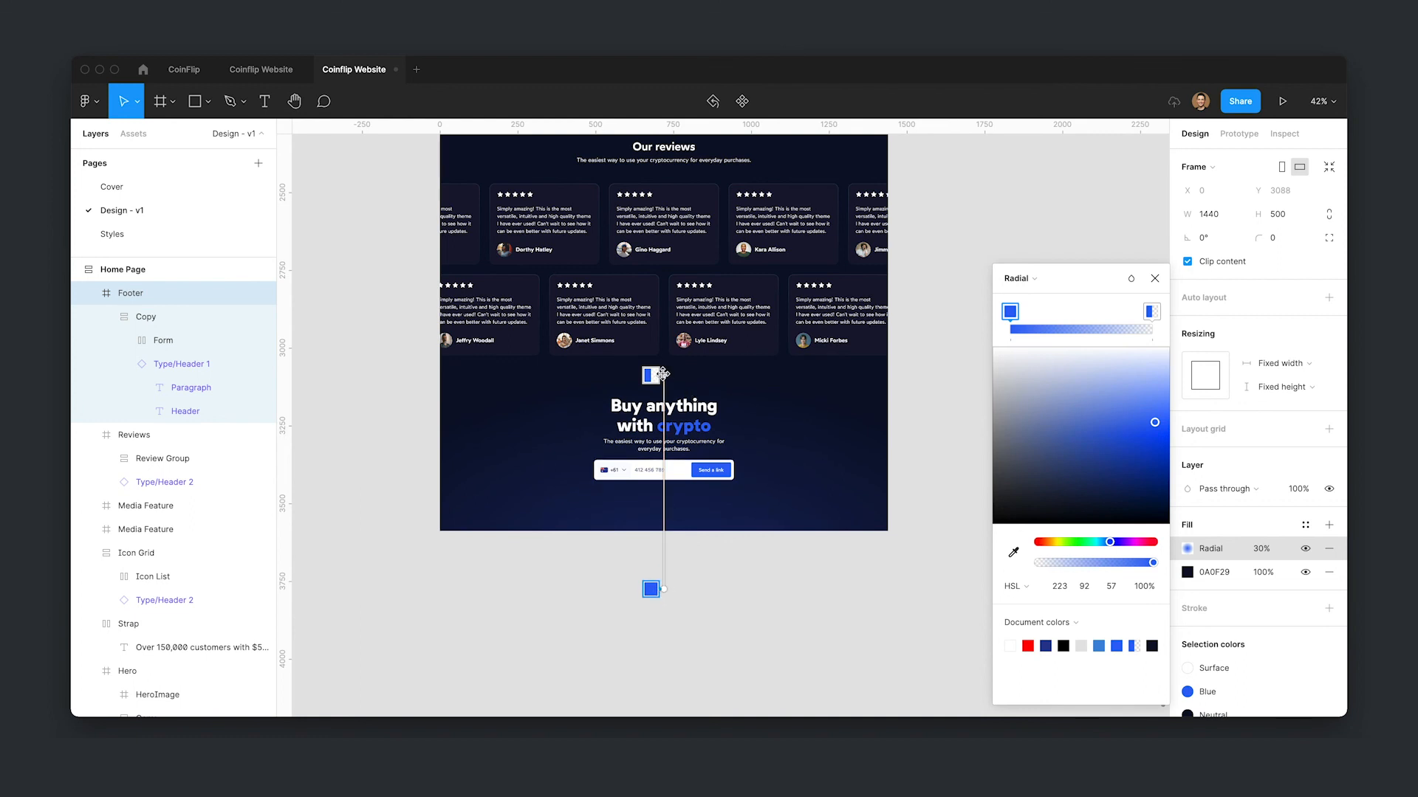
pyautogui.click(823, 569)
pyautogui.scroll(2, 623, 585)
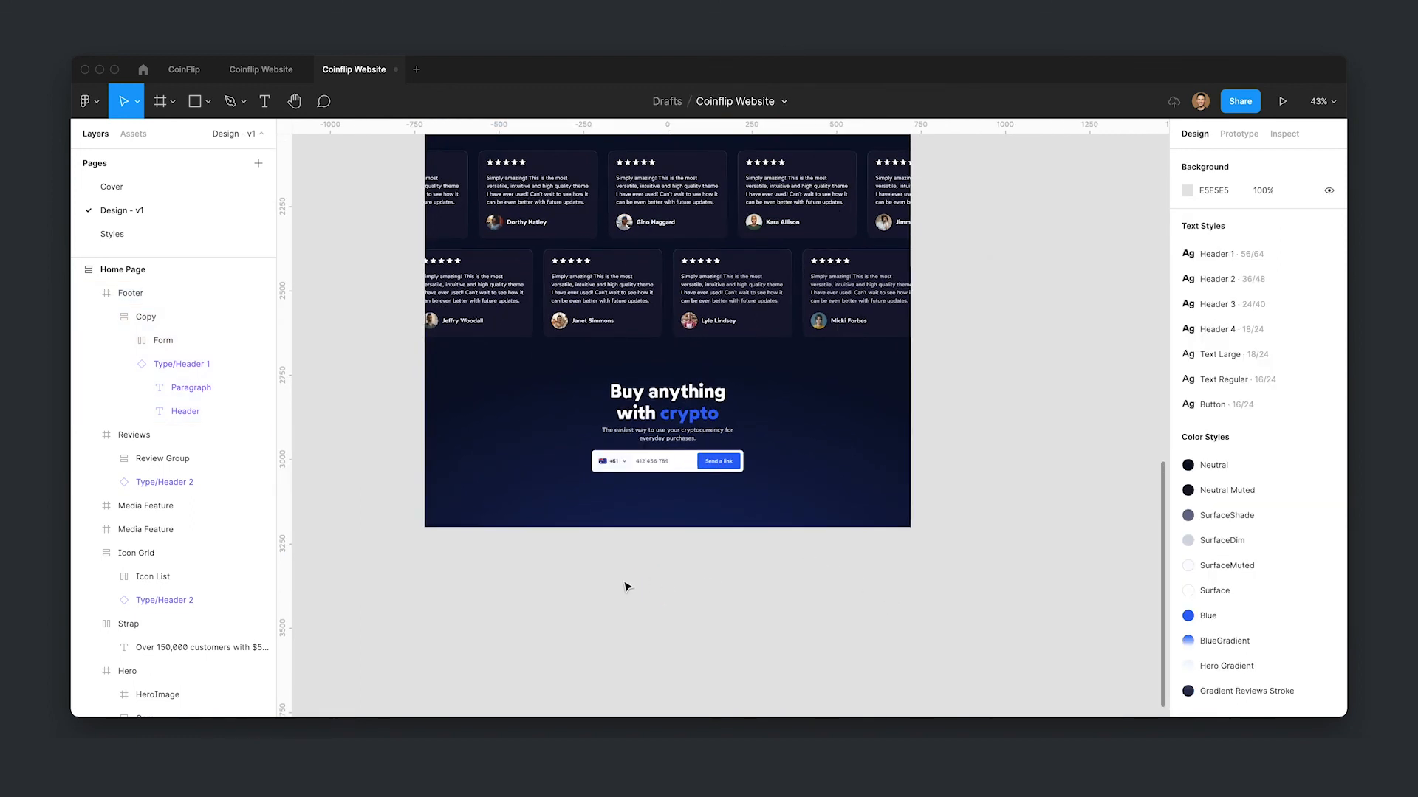
pyautogui.scroll(3, 694, 562)
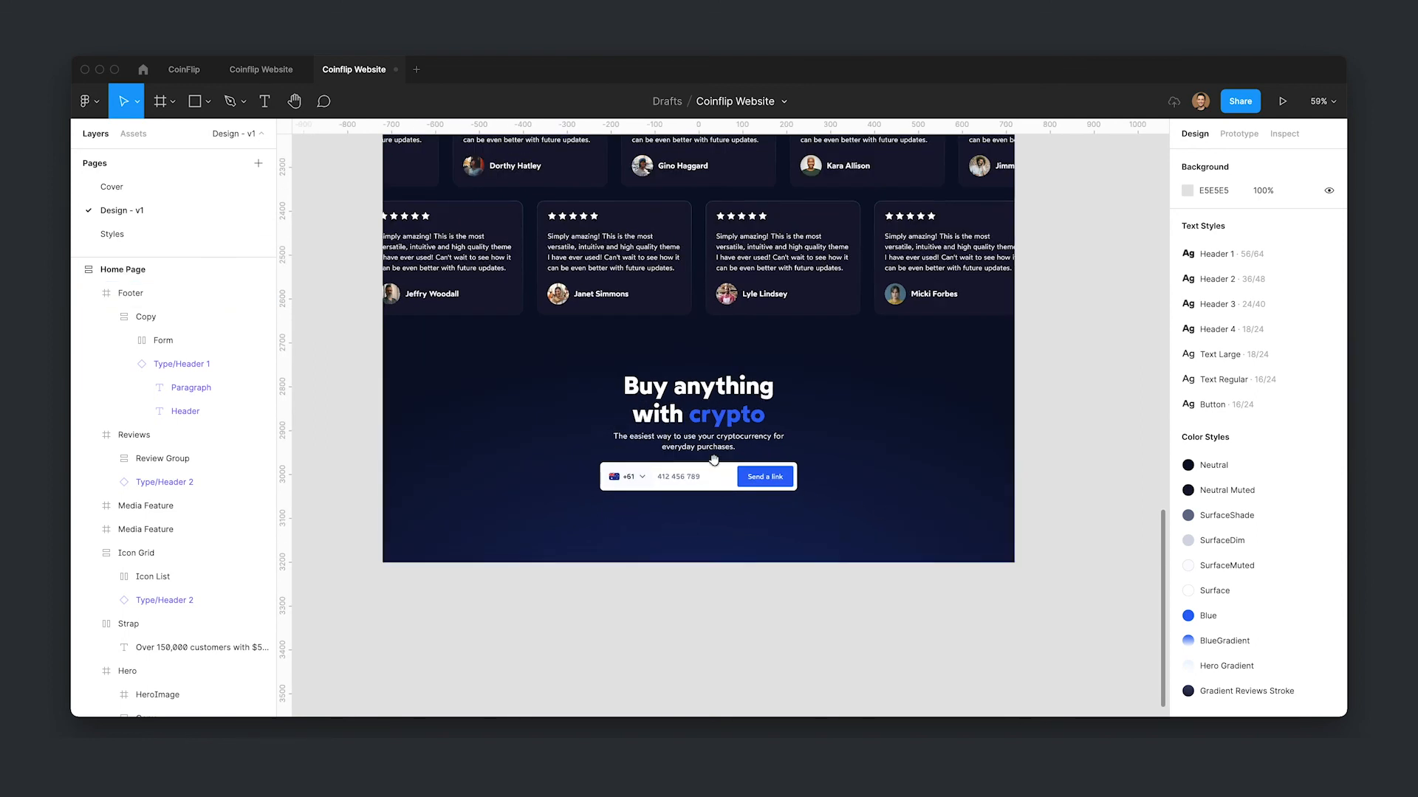
# - Show the layout grids and widen the footer's Copy group to 544 px
pyautogui.doubleClick(696, 441)
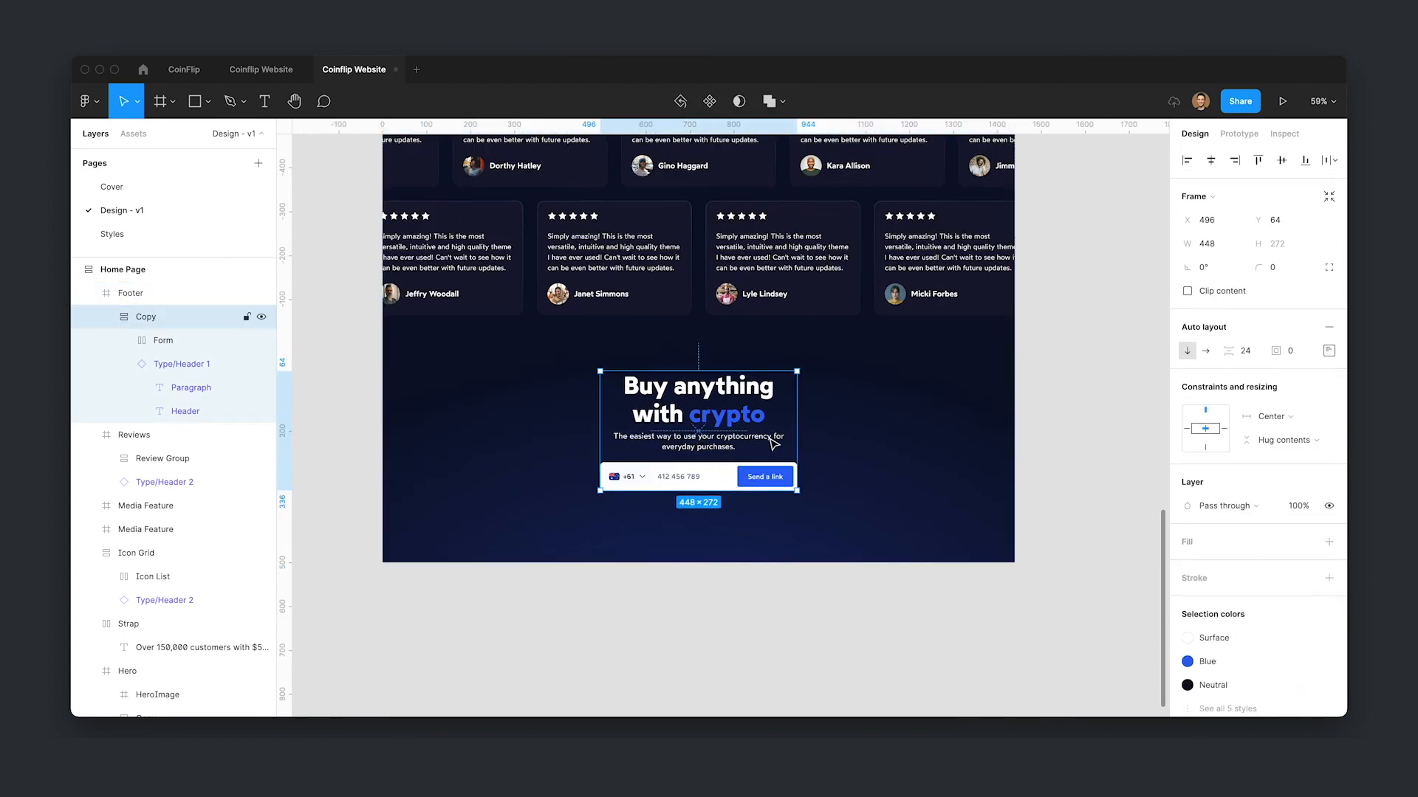
pyautogui.hotkey('ctrl', 'g')
pyautogui.click(897, 411)
pyautogui.click(1304, 427)
pyautogui.click(1233, 519)
pyautogui.doubleClick(712, 433)
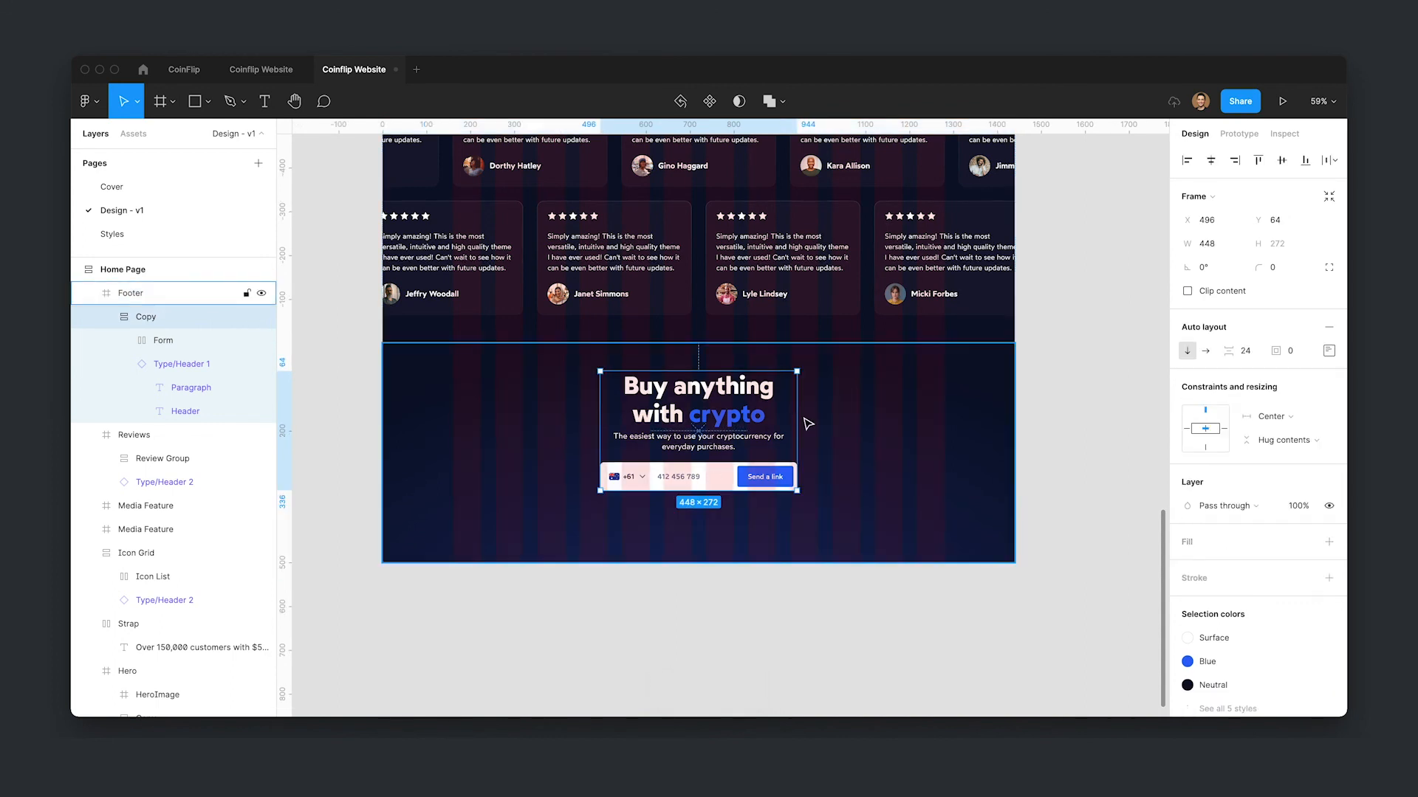
pyautogui.moveTo(797, 424); pyautogui.dragTo(818, 418)
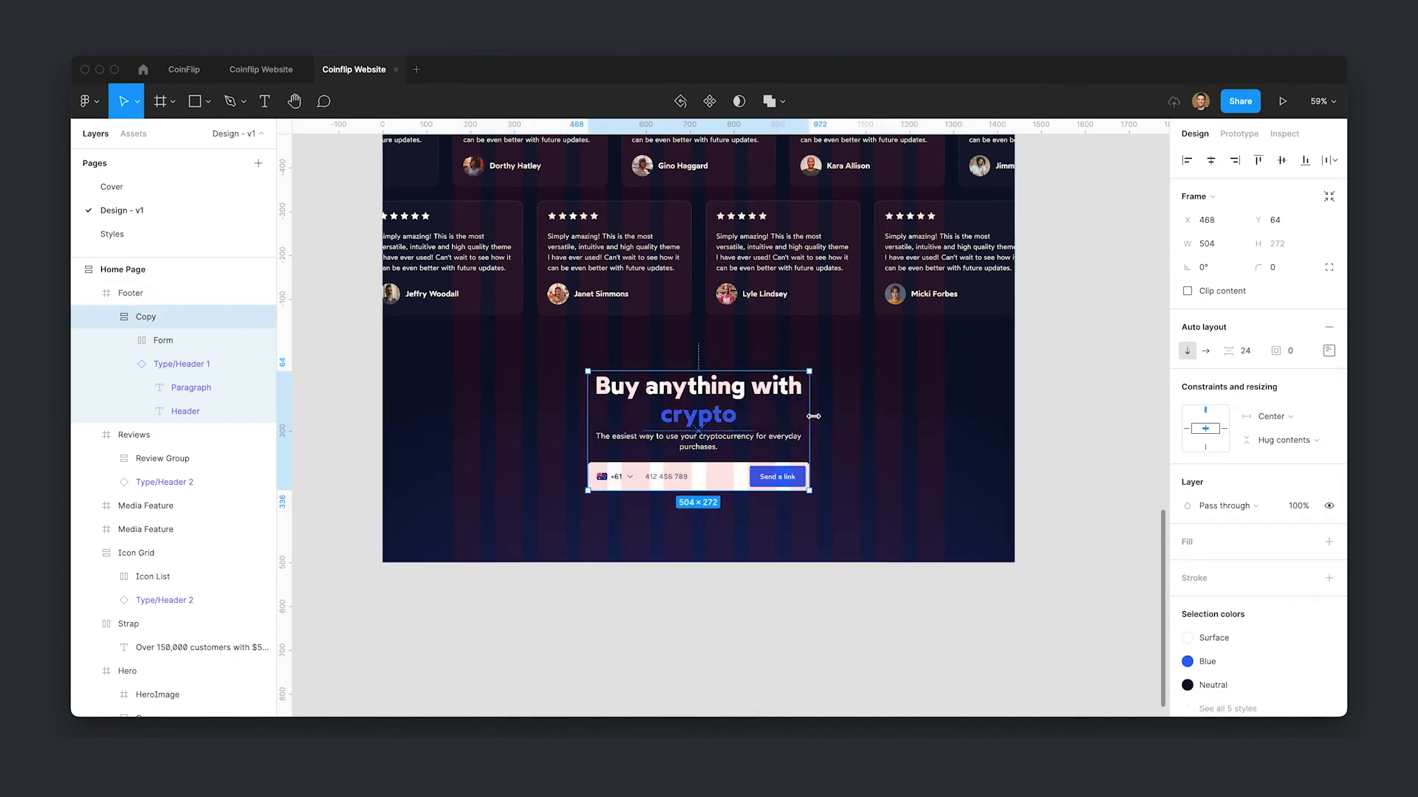
# - Rewrite the footer heading as "Get started today" and color the word "today" with the Blue style
pyautogui.doubleClick(699, 417)
pyautogui.write('Get started')
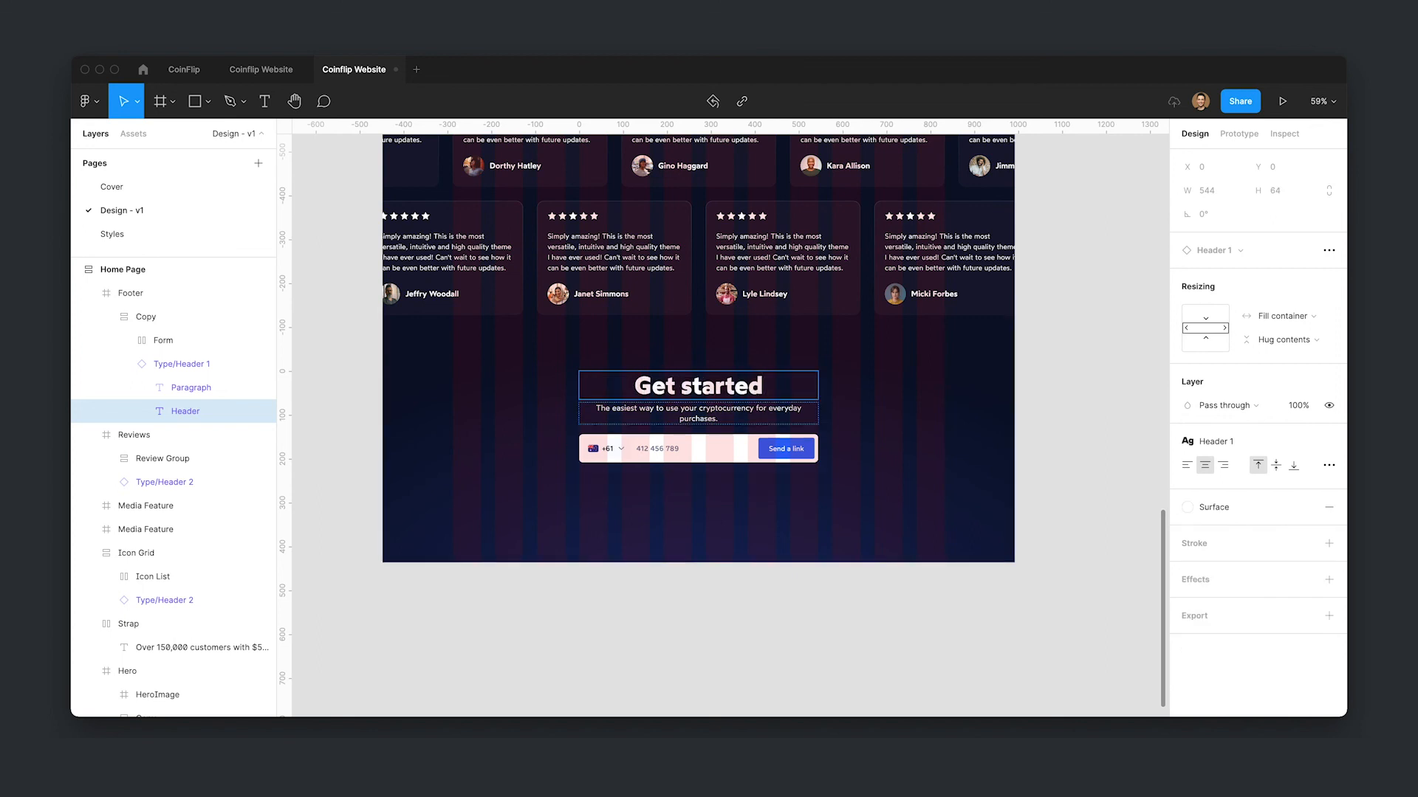
pyautogui.write(' today')
pyautogui.hotkey('alt', 'shift', 'Left')
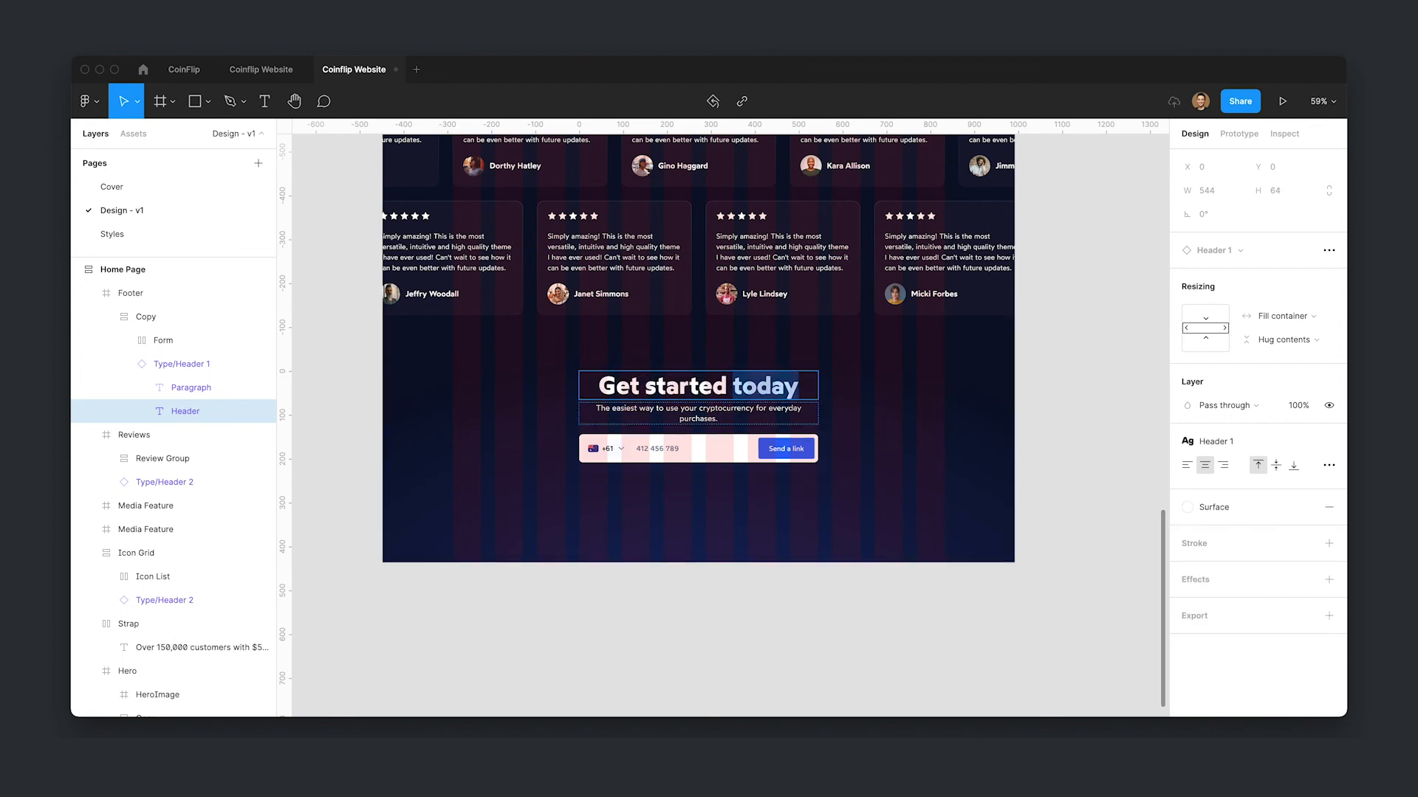
pyautogui.click(1211, 508)
pyautogui.click(1199, 620)
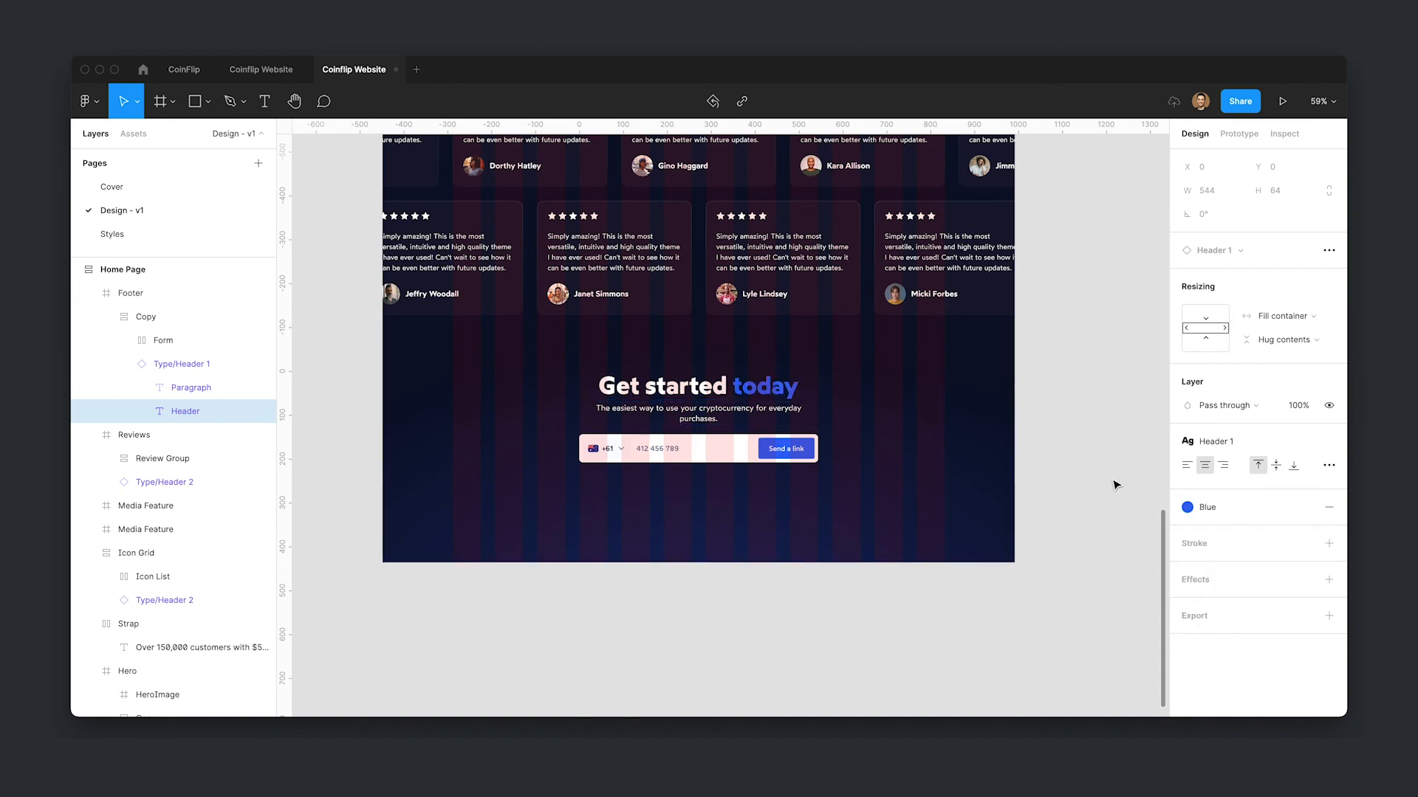
# - Replace the footer paragraph with "Enter your mobile number and get a link to the app sent to your phone. Free of charge."
pyautogui.click(1114, 485)
pyautogui.keyDown('super'); pyautogui.click(675, 412); pyautogui.keyUp('super')
pyautogui.press('Return')
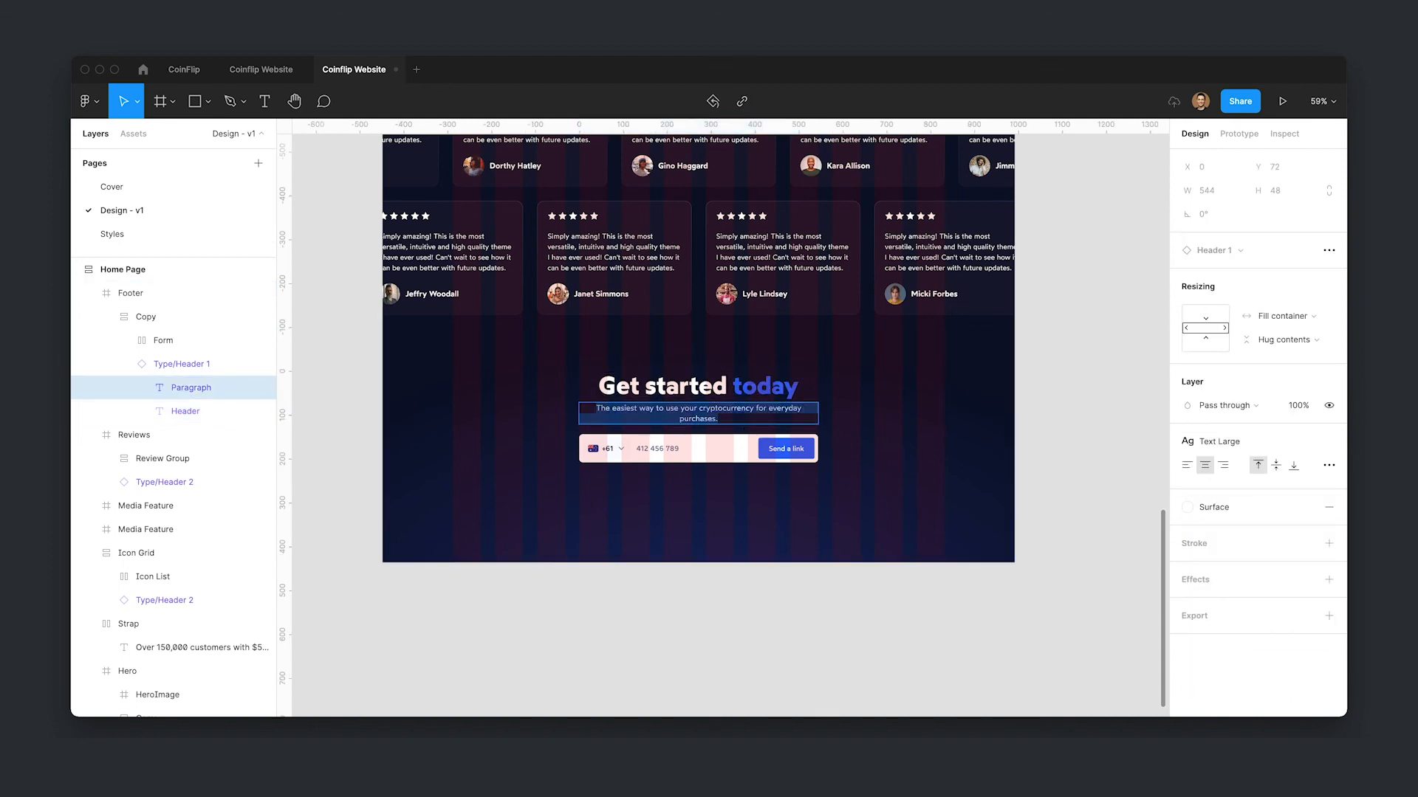
pyautogui.write('Enter your mobile num')
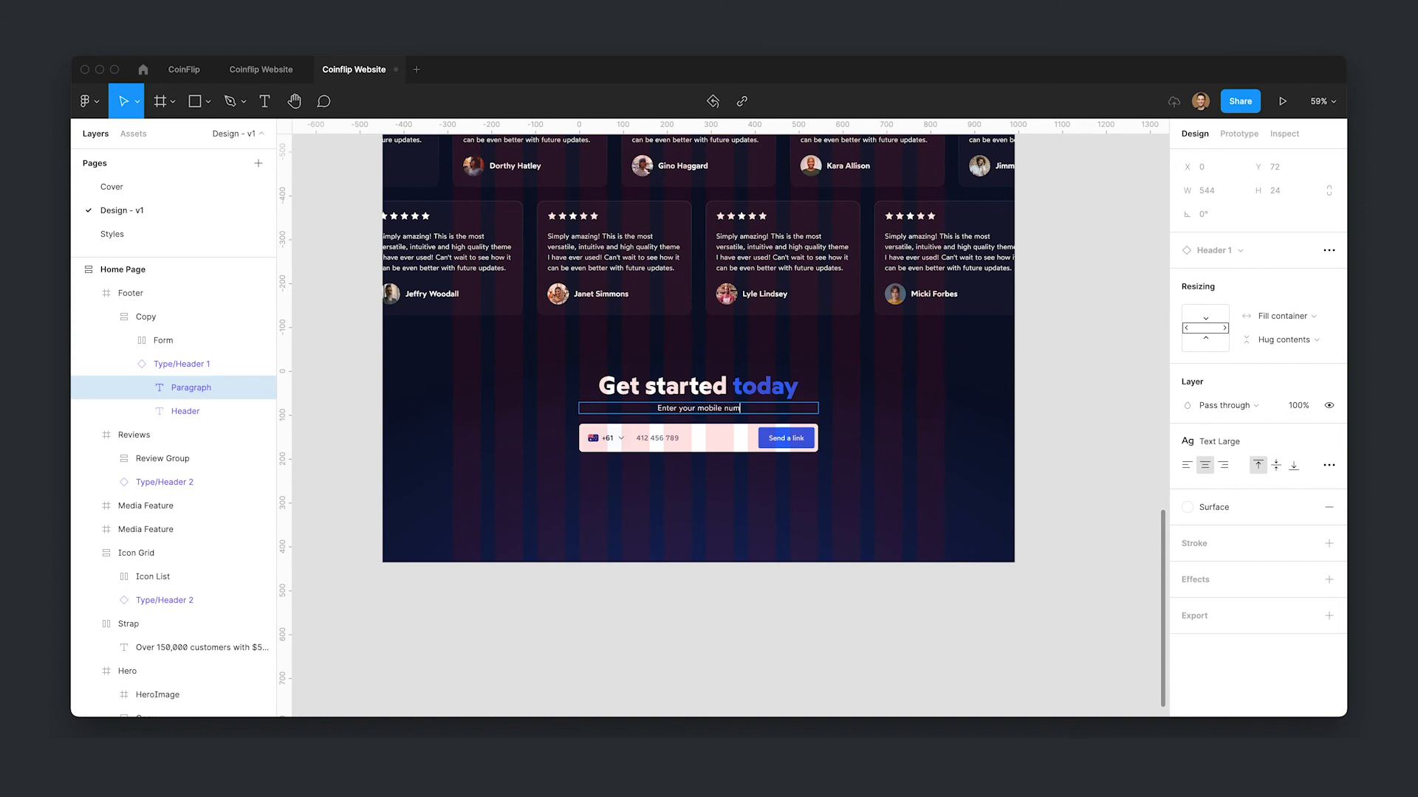
pyautogui.write('ber and get a link to the app se')
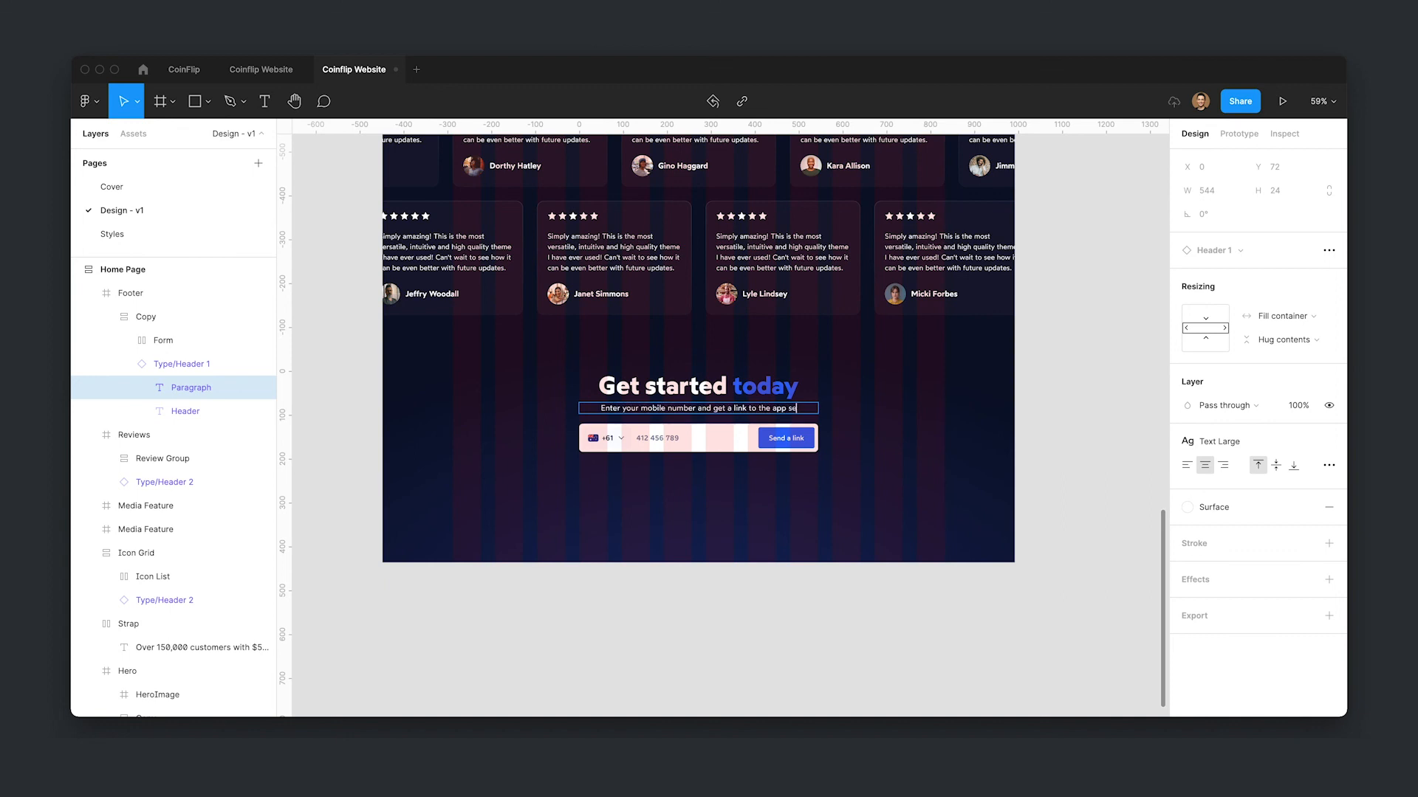
pyautogui.write('nt to your pho')
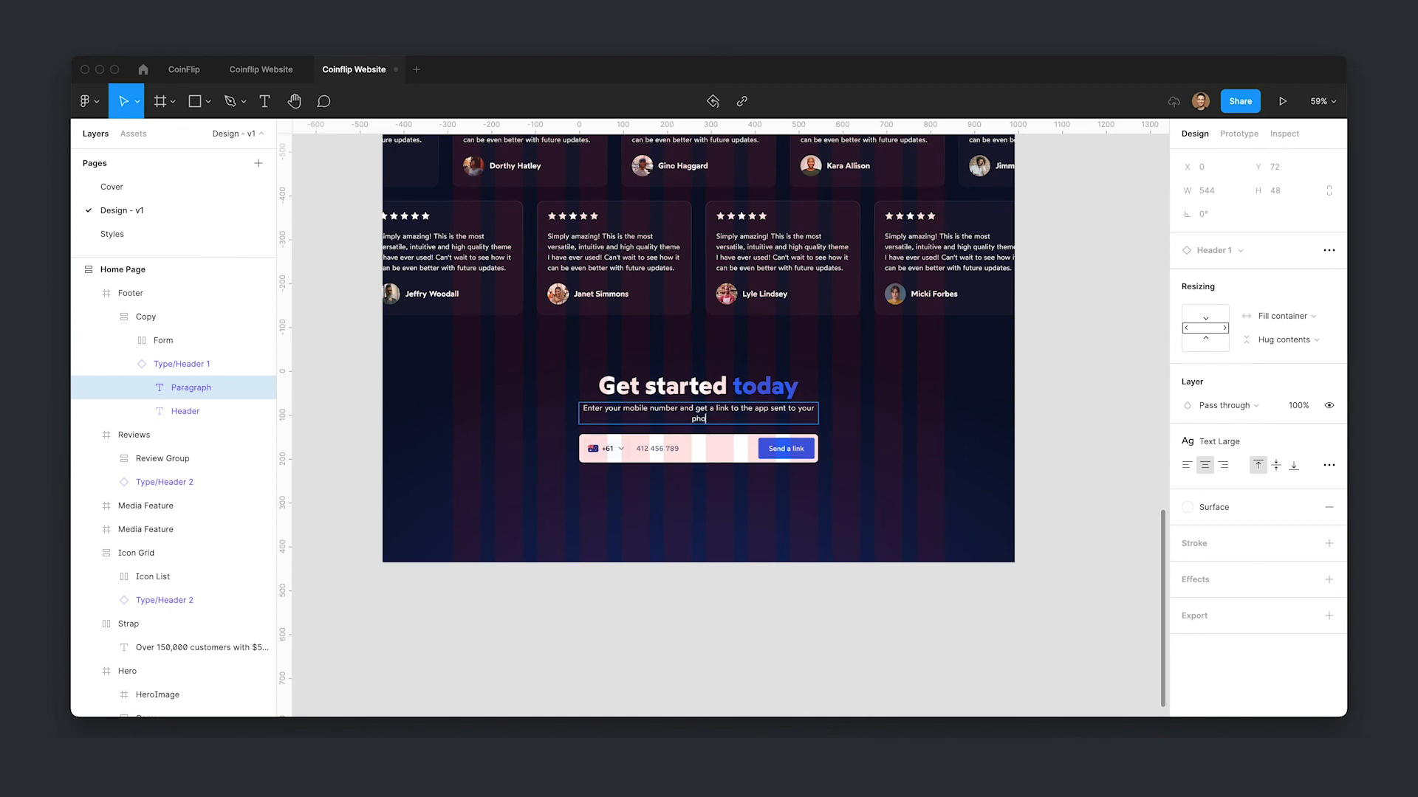
pyautogui.write('ne. Free of charge.')
pyautogui.press('Escape')
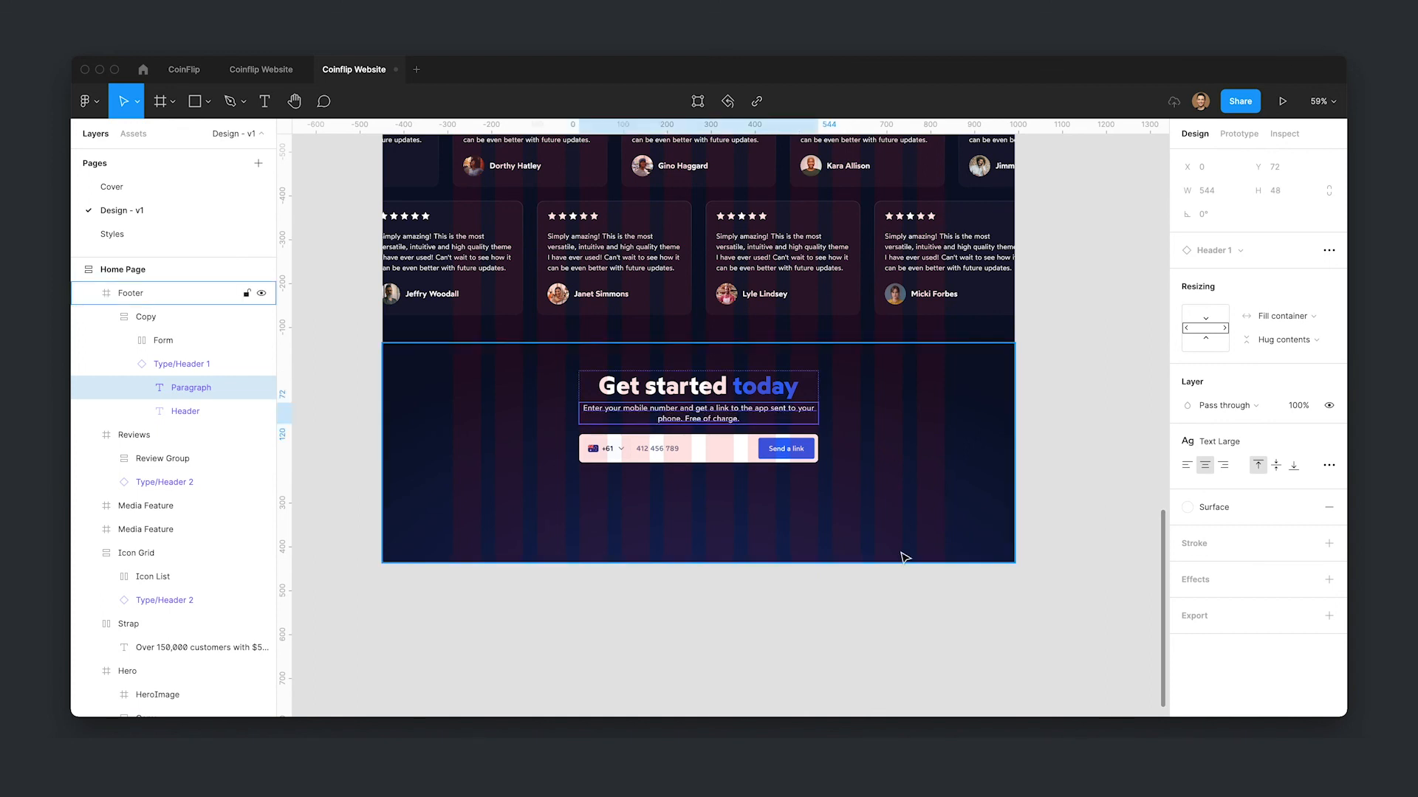
# - Hide the layout grids, copy the hero's Navigation bar into the footer and align it to the footer's bottom
pyautogui.click(862, 648)
pyautogui.hotkey('ctrl', 'g')
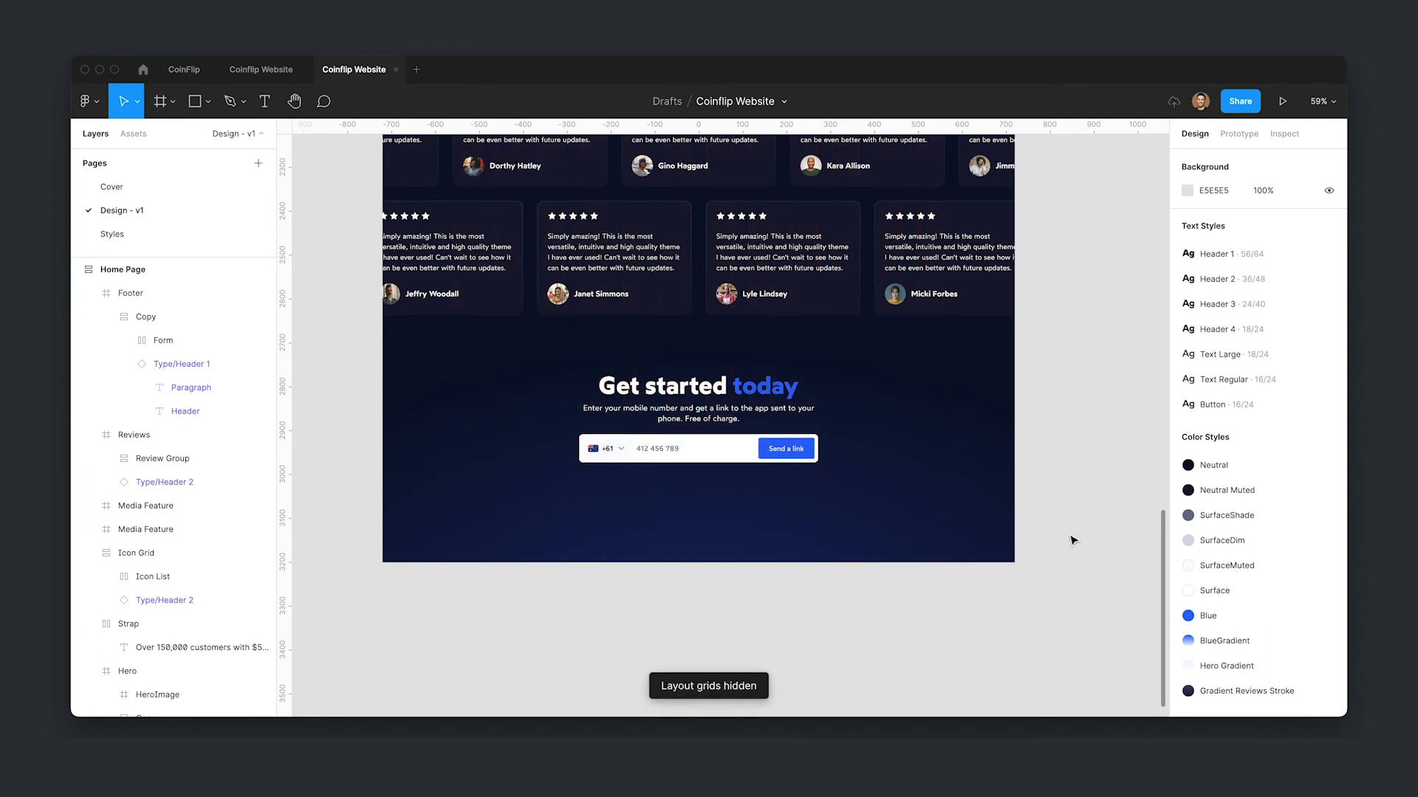
pyautogui.scroll(15, 517, 333)
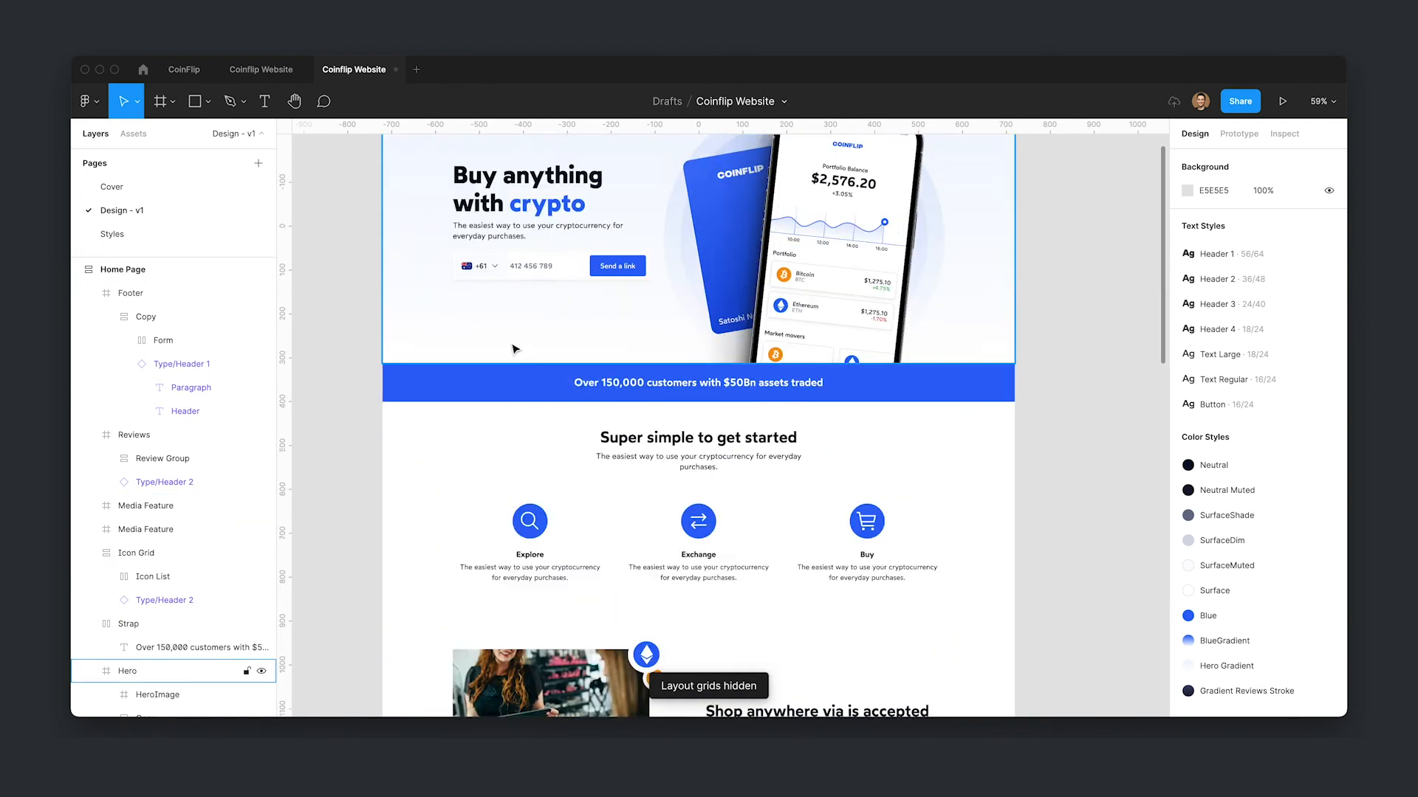
pyautogui.click(480, 294)
pyautogui.doubleClick(480, 293)
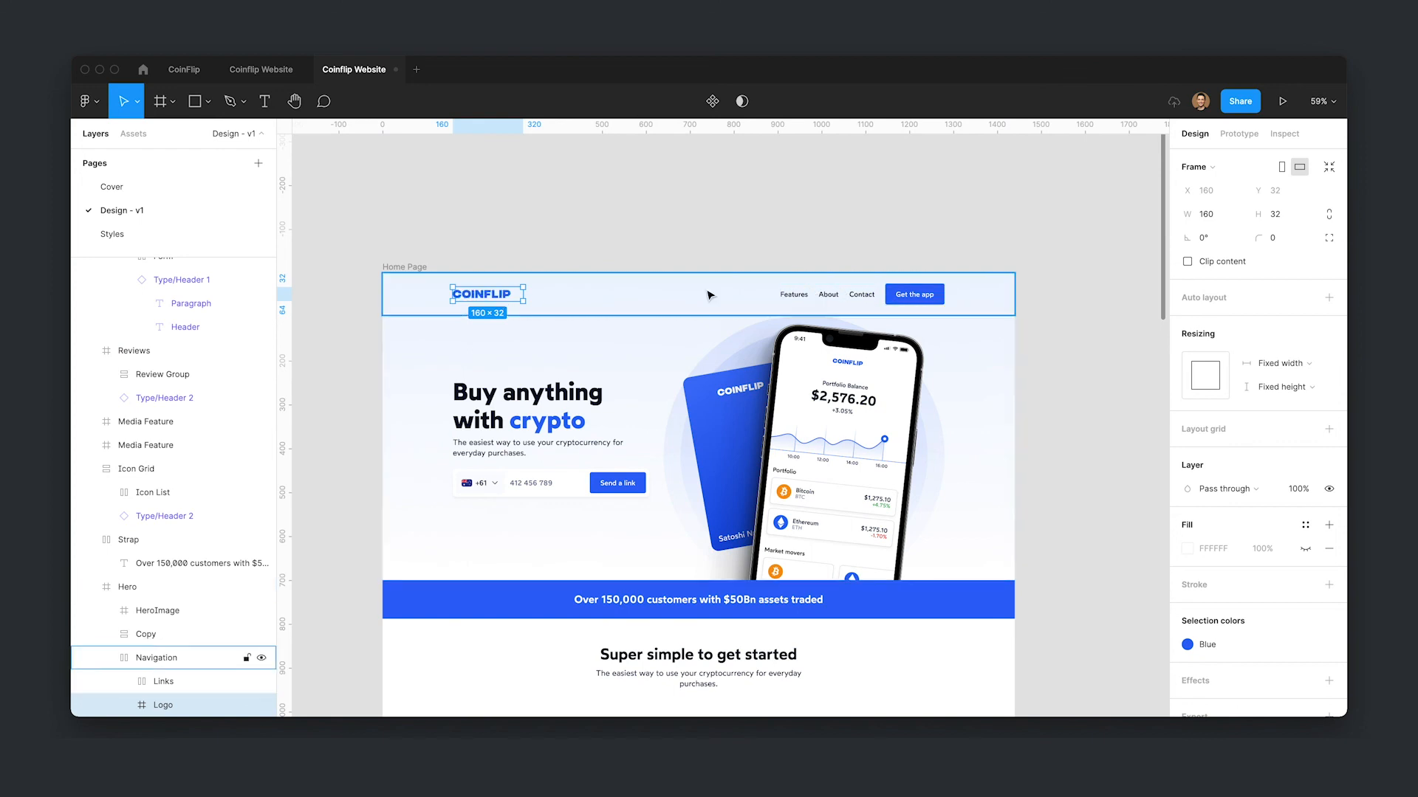
pyautogui.click(727, 306)
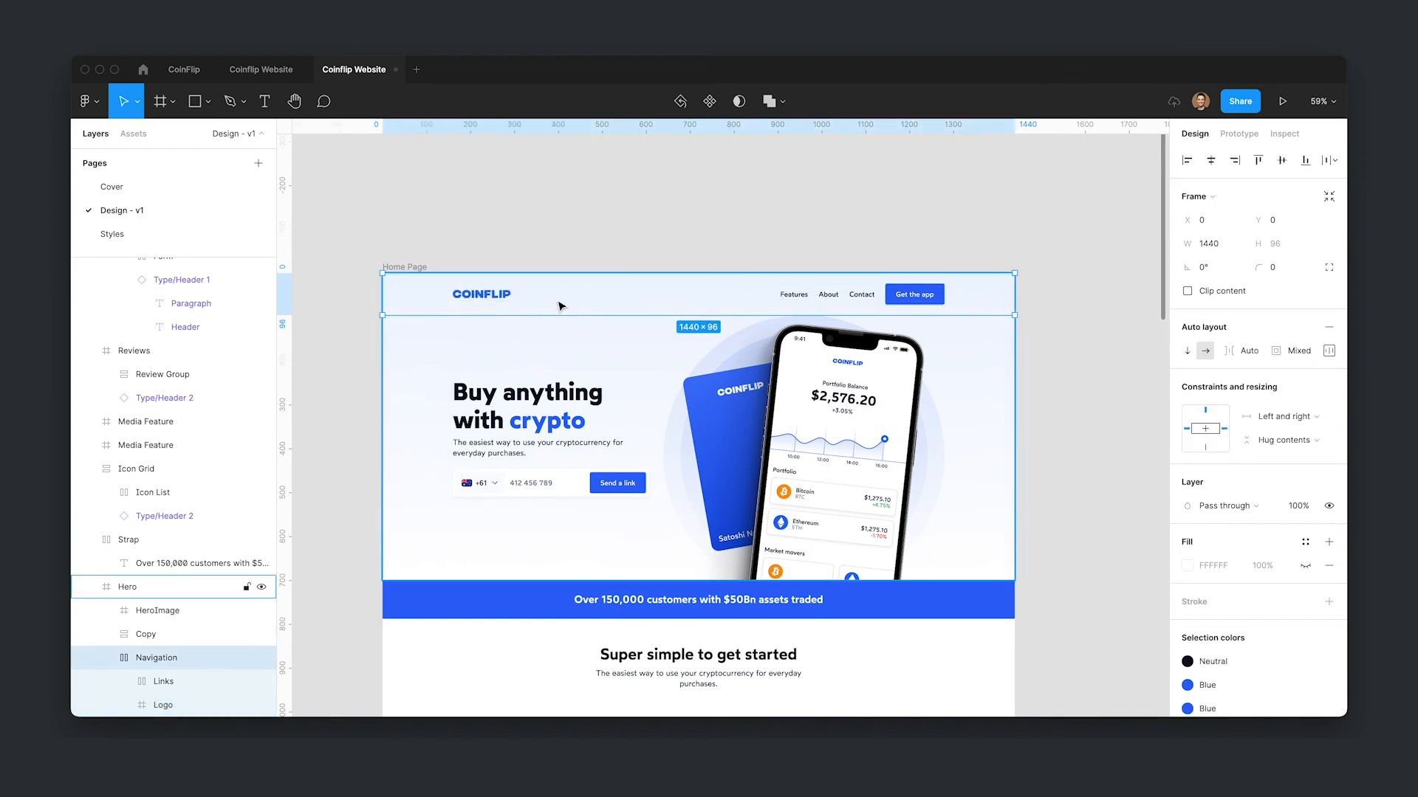
pyautogui.scroll(-15, 986, 323)
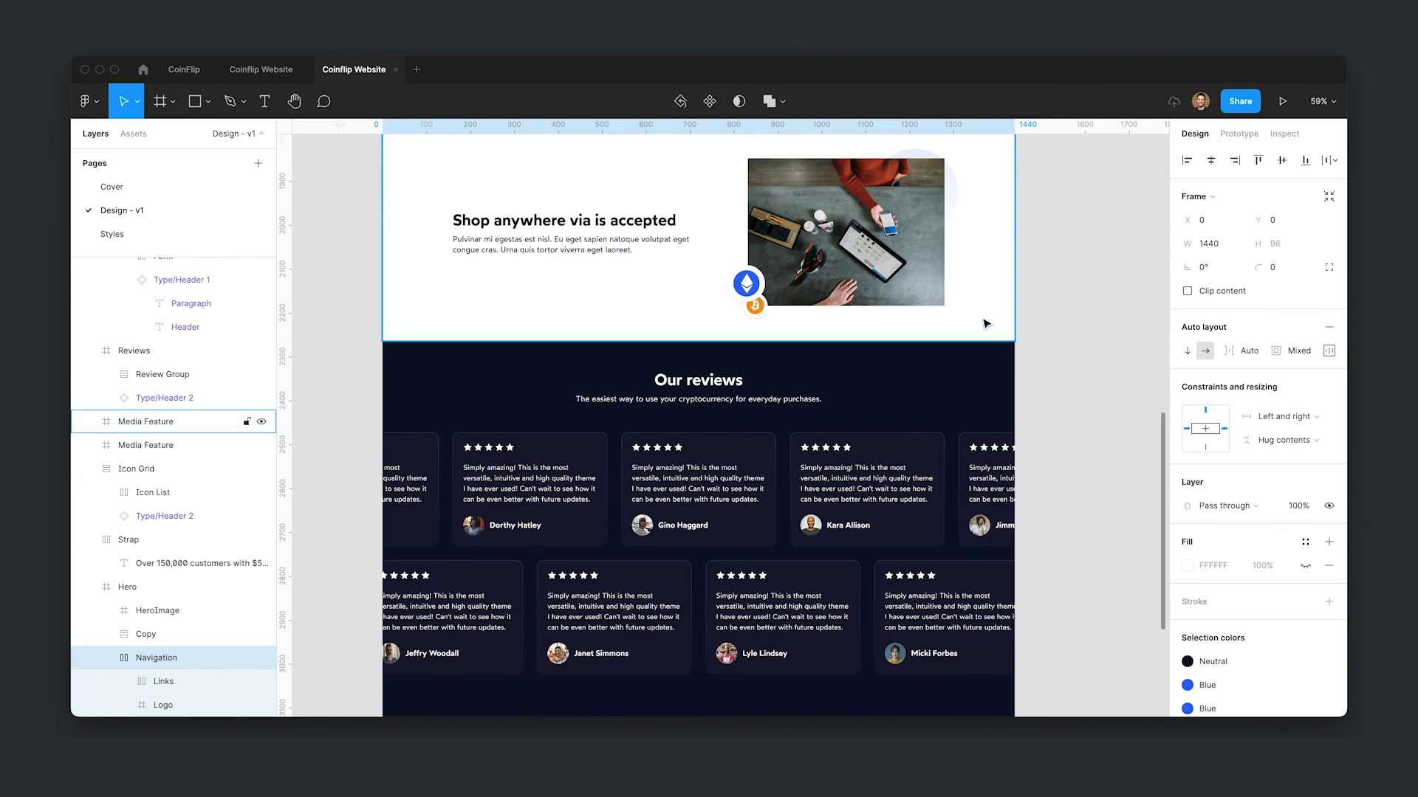
pyautogui.scroll(-5, 886, 500)
pyautogui.click(886, 500)
pyautogui.hotkey('ctrl', 'v')
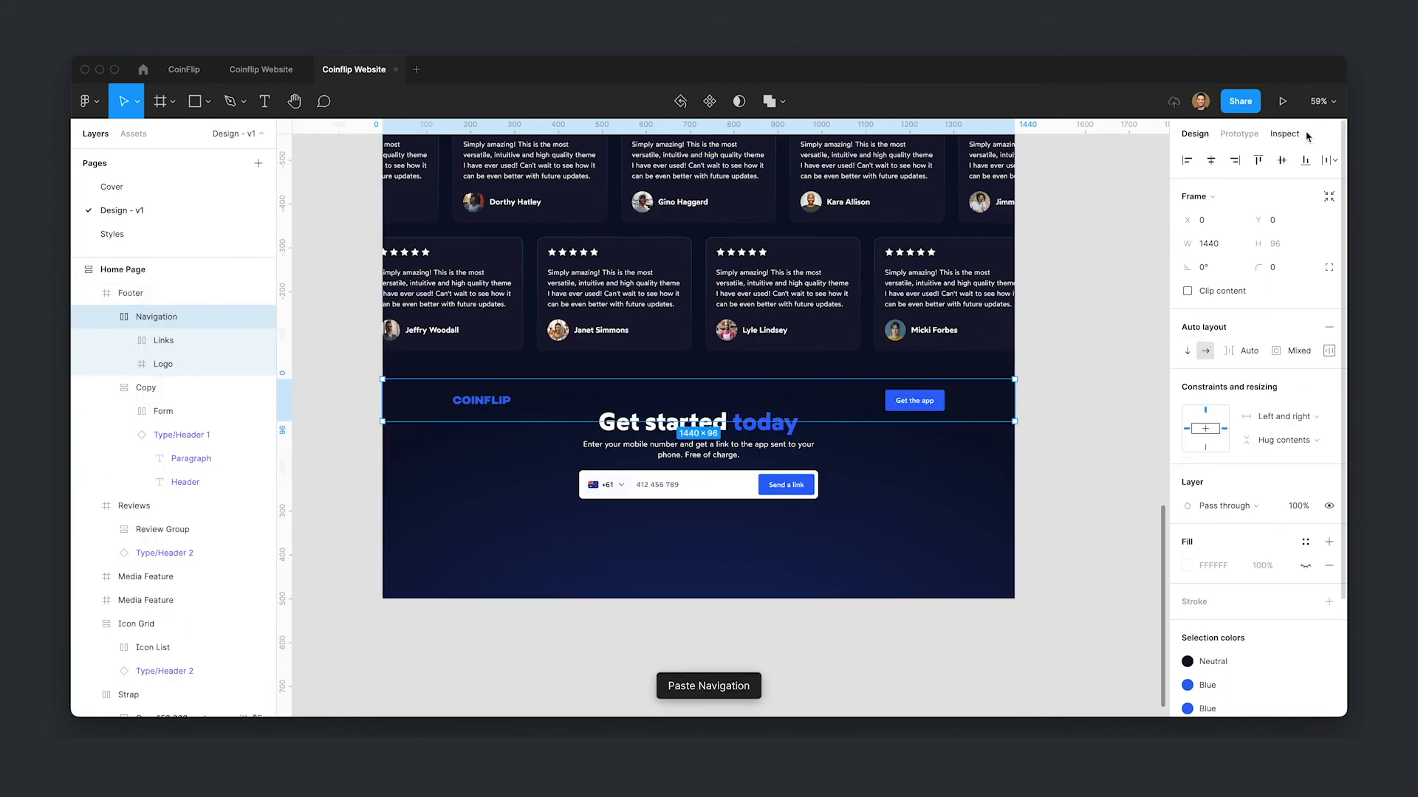
pyautogui.click(1306, 161)
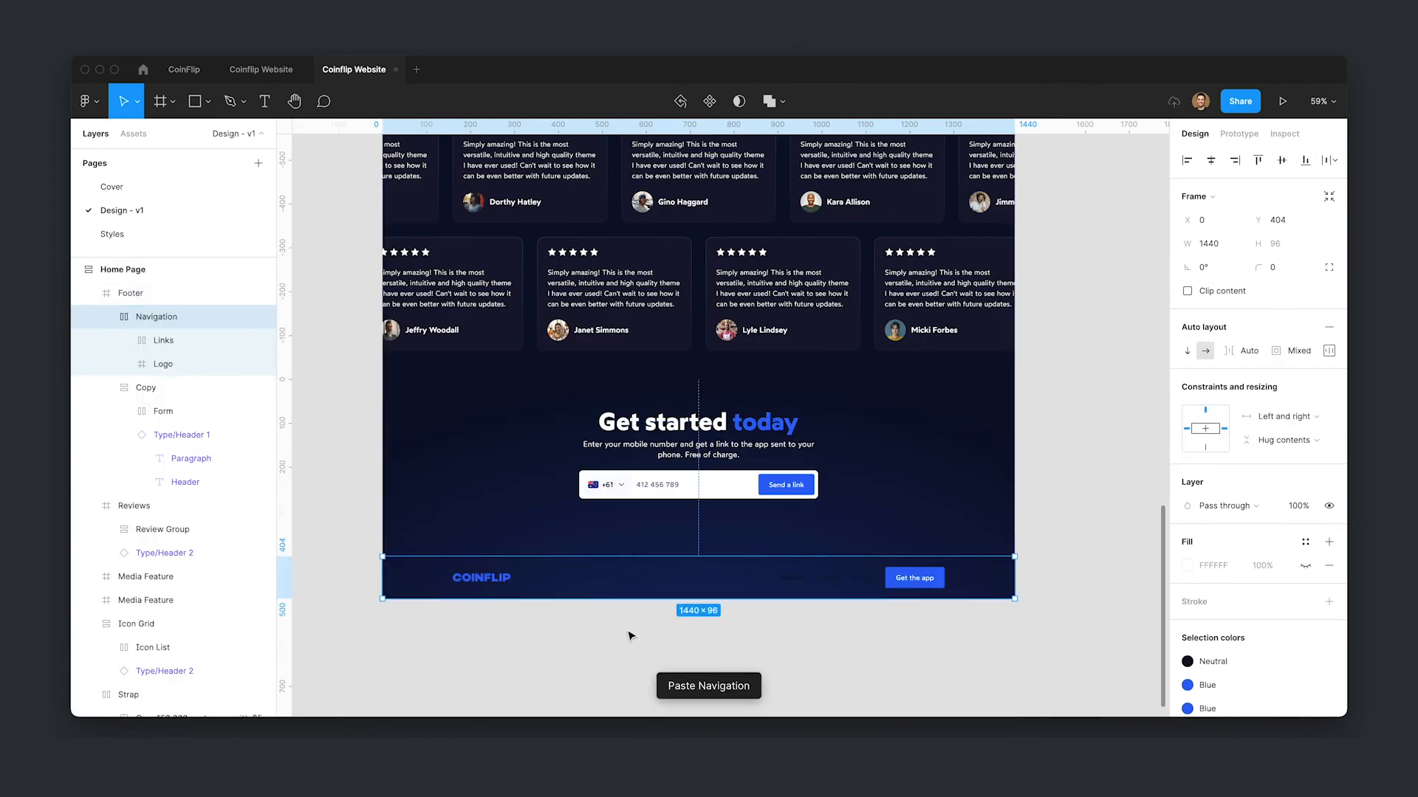
# - Recolor the footer logo with the white Surface color style
pyautogui.click(490, 584)
pyautogui.click(1230, 650)
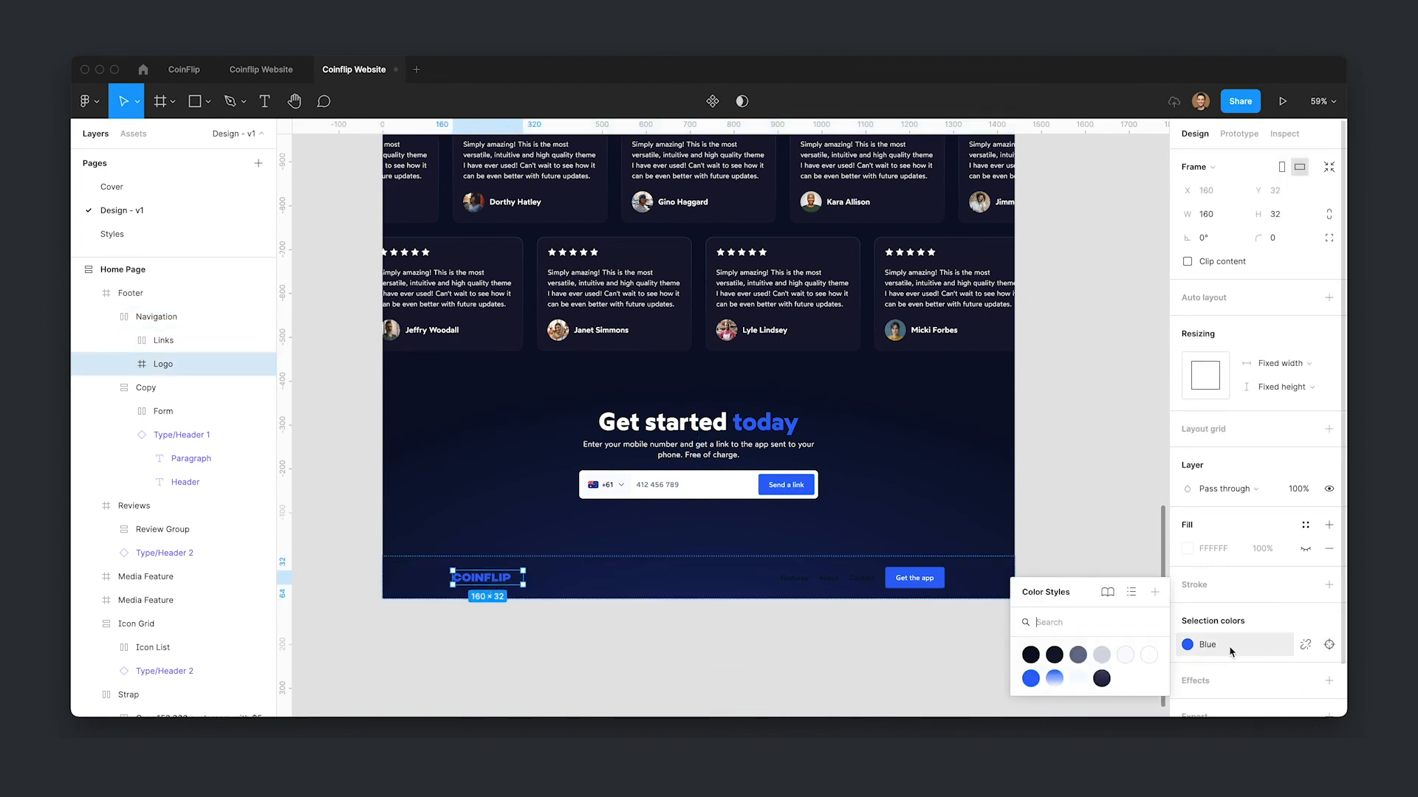
pyautogui.click(1142, 654)
pyautogui.click(978, 678)
# - Delete the "Get the app" button from the footer navigation
pyautogui.click(927, 594)
pyautogui.doubleClick(923, 588)
pyautogui.doubleClick(923, 588)
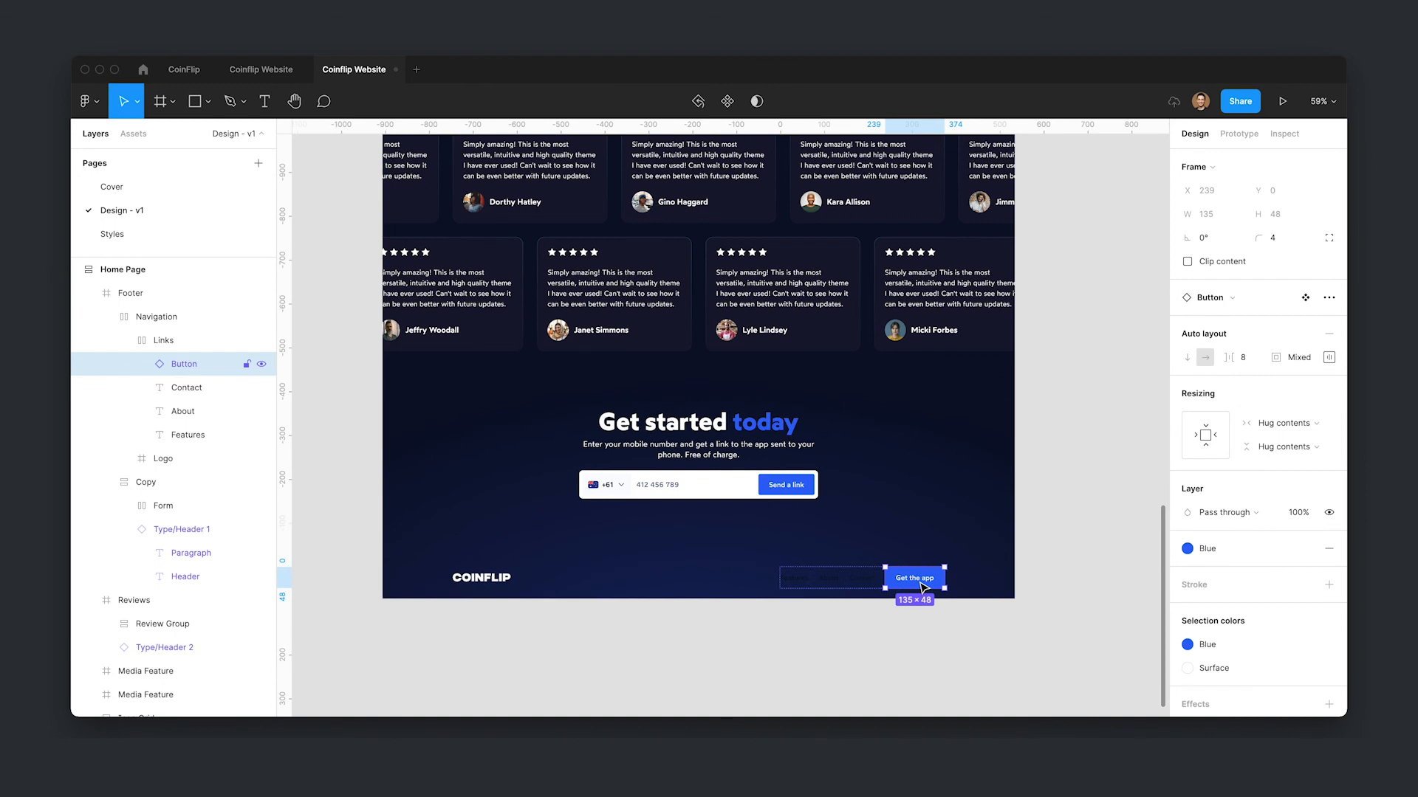
pyautogui.press('Delete')
# - Recolor the footer's navigation links with the white Surface color style
pyautogui.click(922, 583)
pyautogui.doubleClick(923, 579)
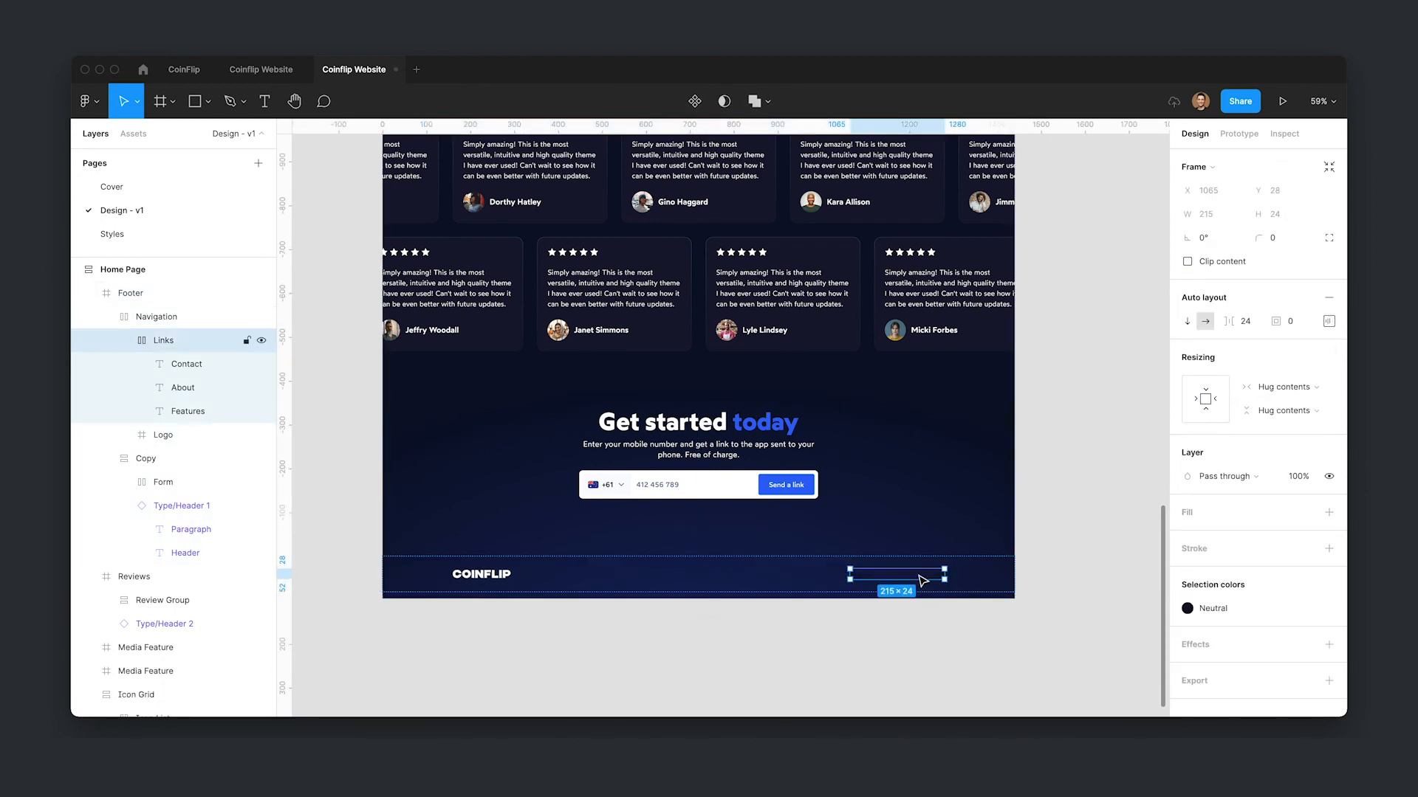
pyautogui.click(1187, 608)
pyautogui.click(1149, 657)
pyautogui.click(946, 667)
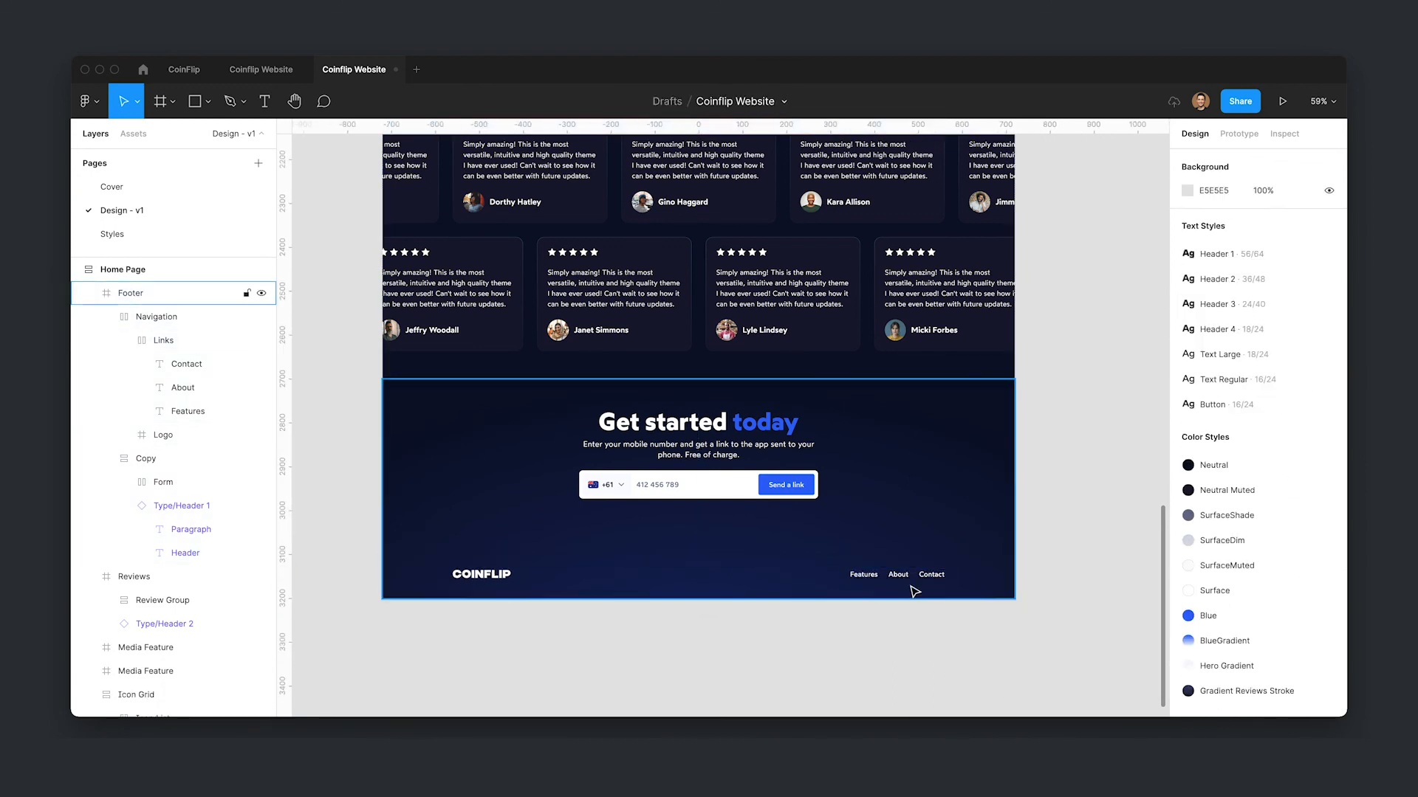
# - Rename the Contact link to "Terms and conditions"
pyautogui.keyDown('super'); pyautogui.click(925, 580); pyautogui.keyUp('super')
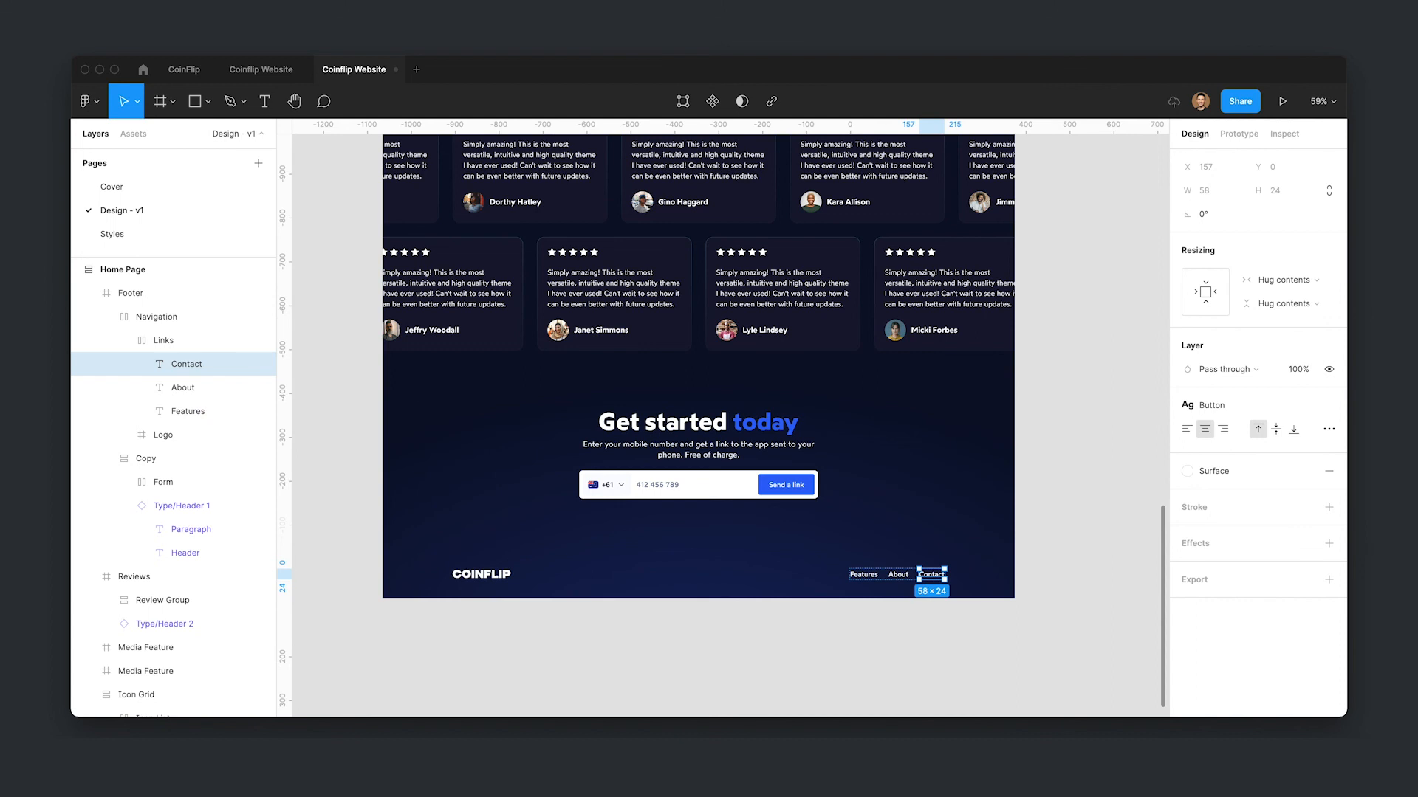
pyautogui.press('Return')
pyautogui.write('Terms an')
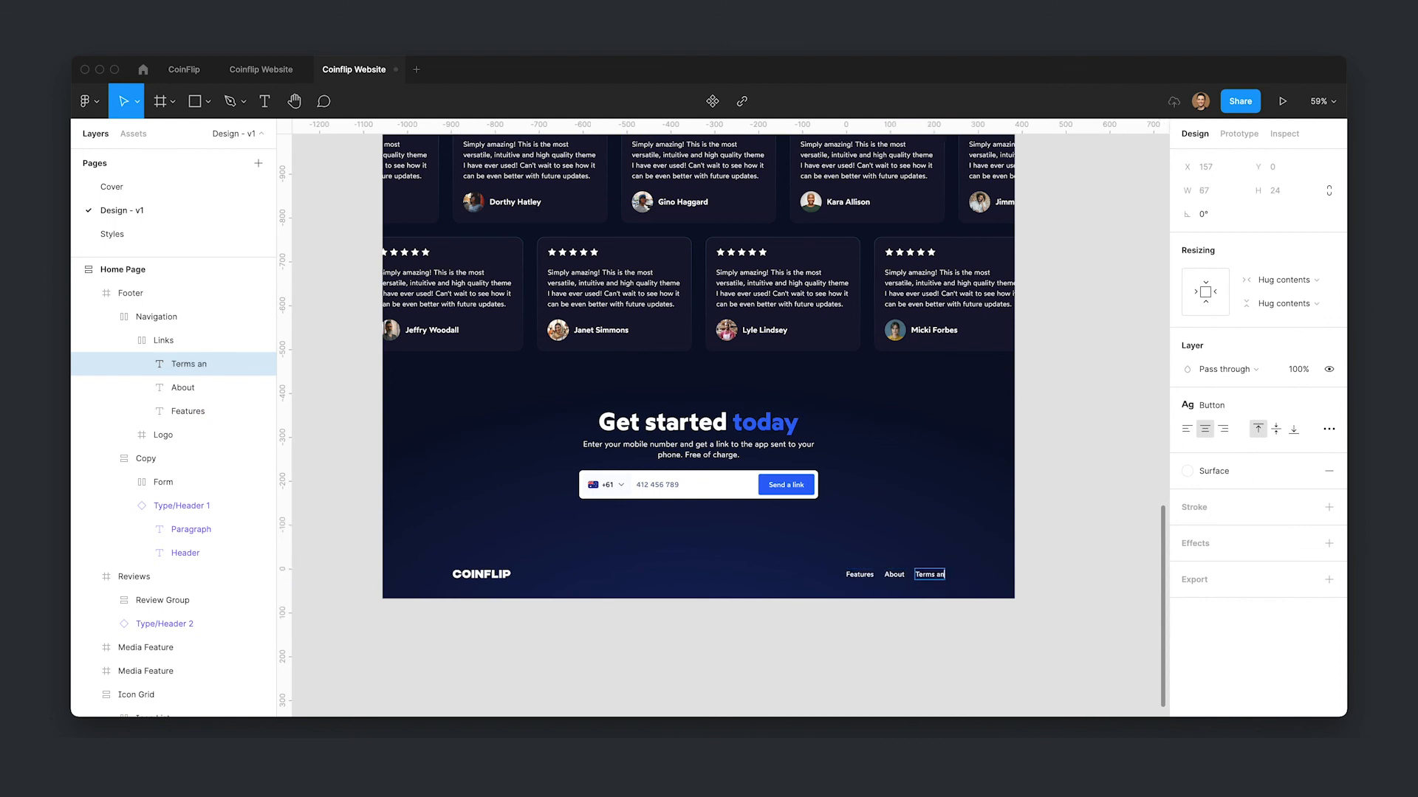
pyautogui.write('d conditions')
pyautogui.press('Escape')
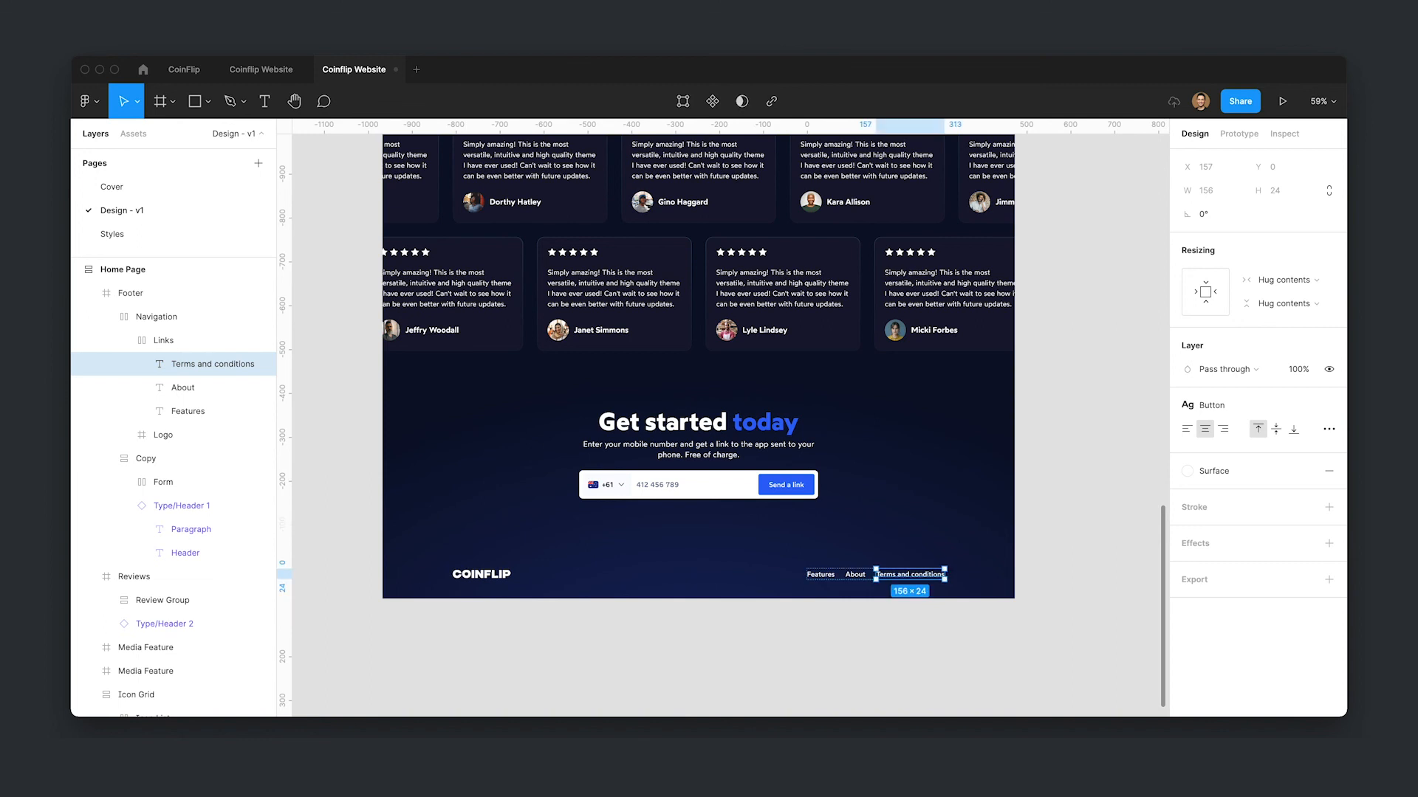
# - Rename the About link to "Privacy Policy" and delete the Features link
pyautogui.click(854, 575)
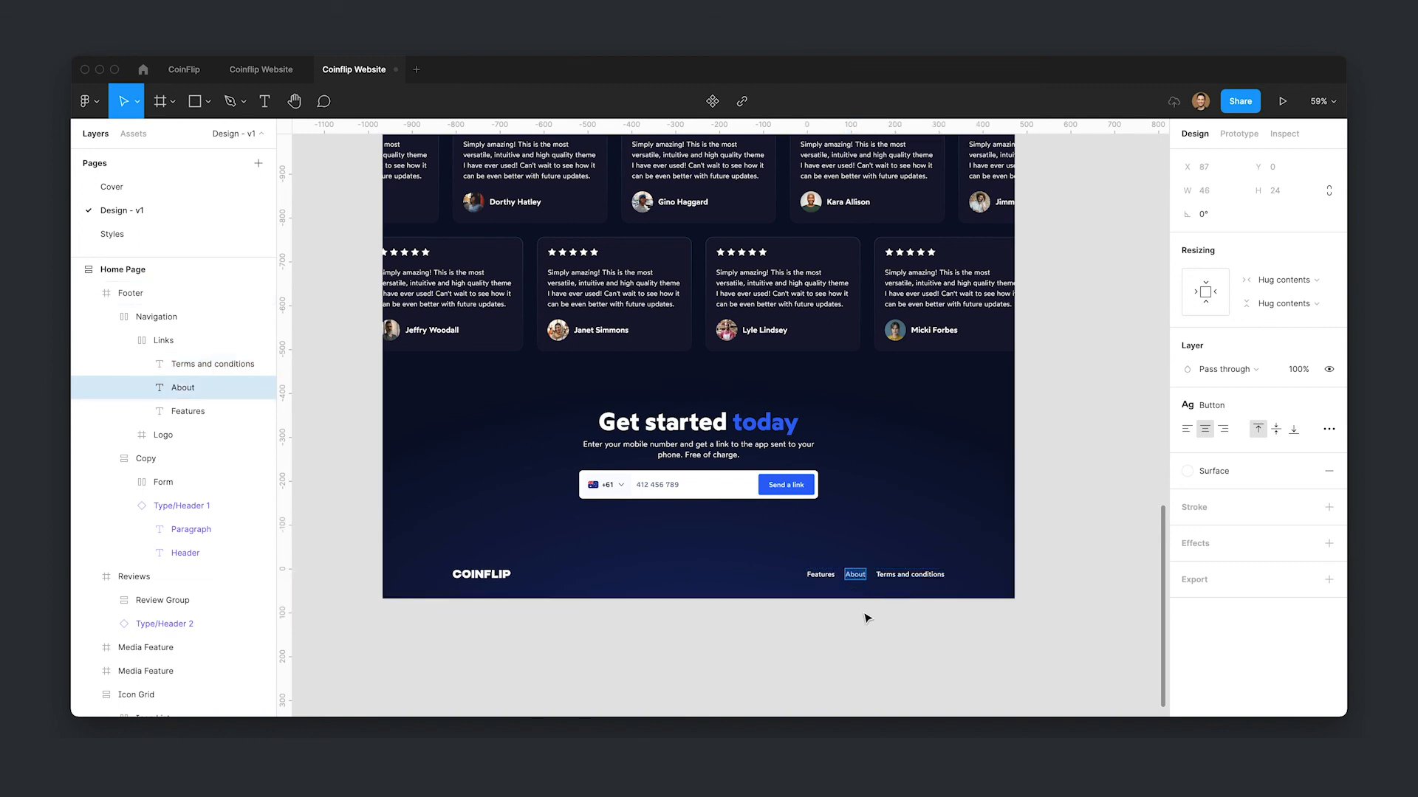
pyautogui.press('Return')
pyautogui.write('Privacy')
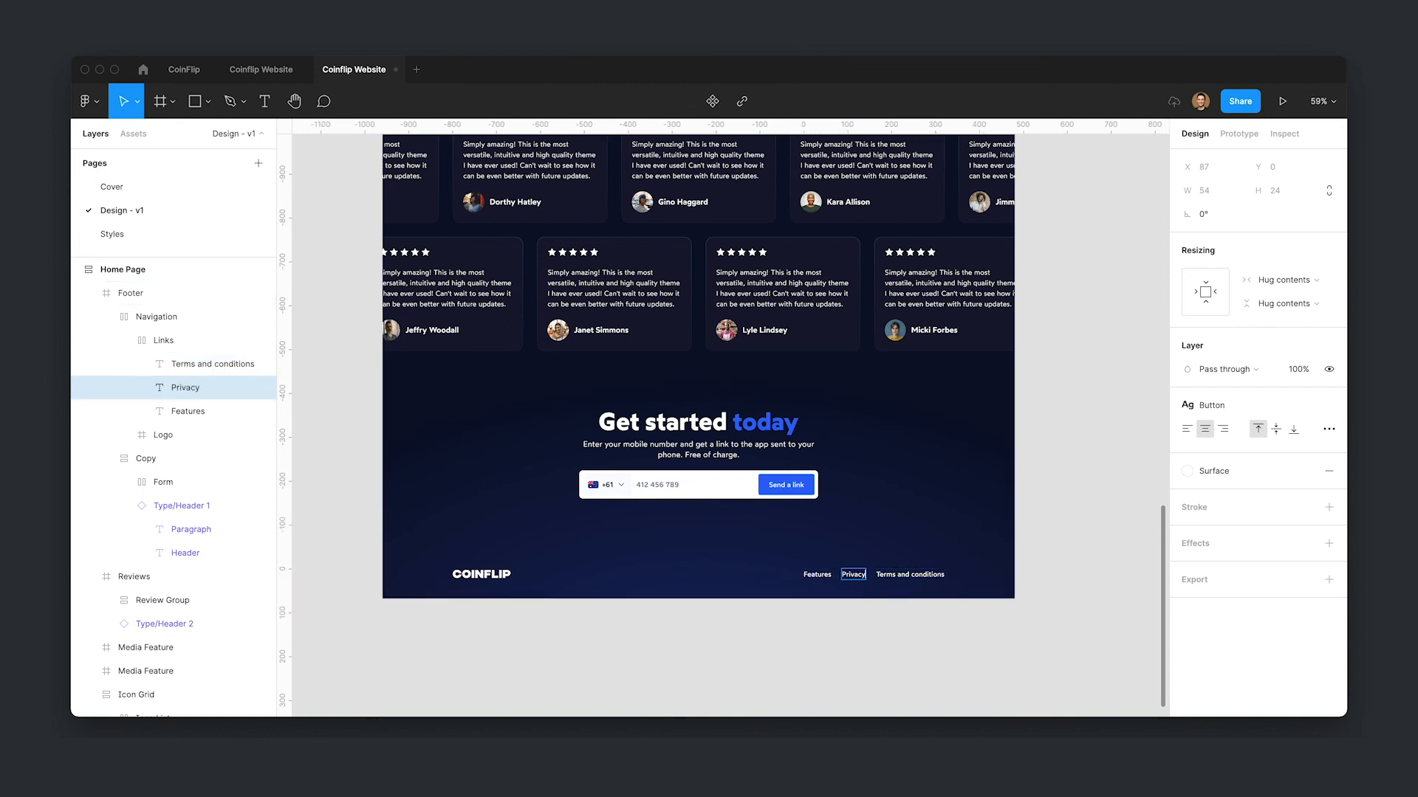
pyautogui.write(' Policy')
pyautogui.doubleClick(798, 574)
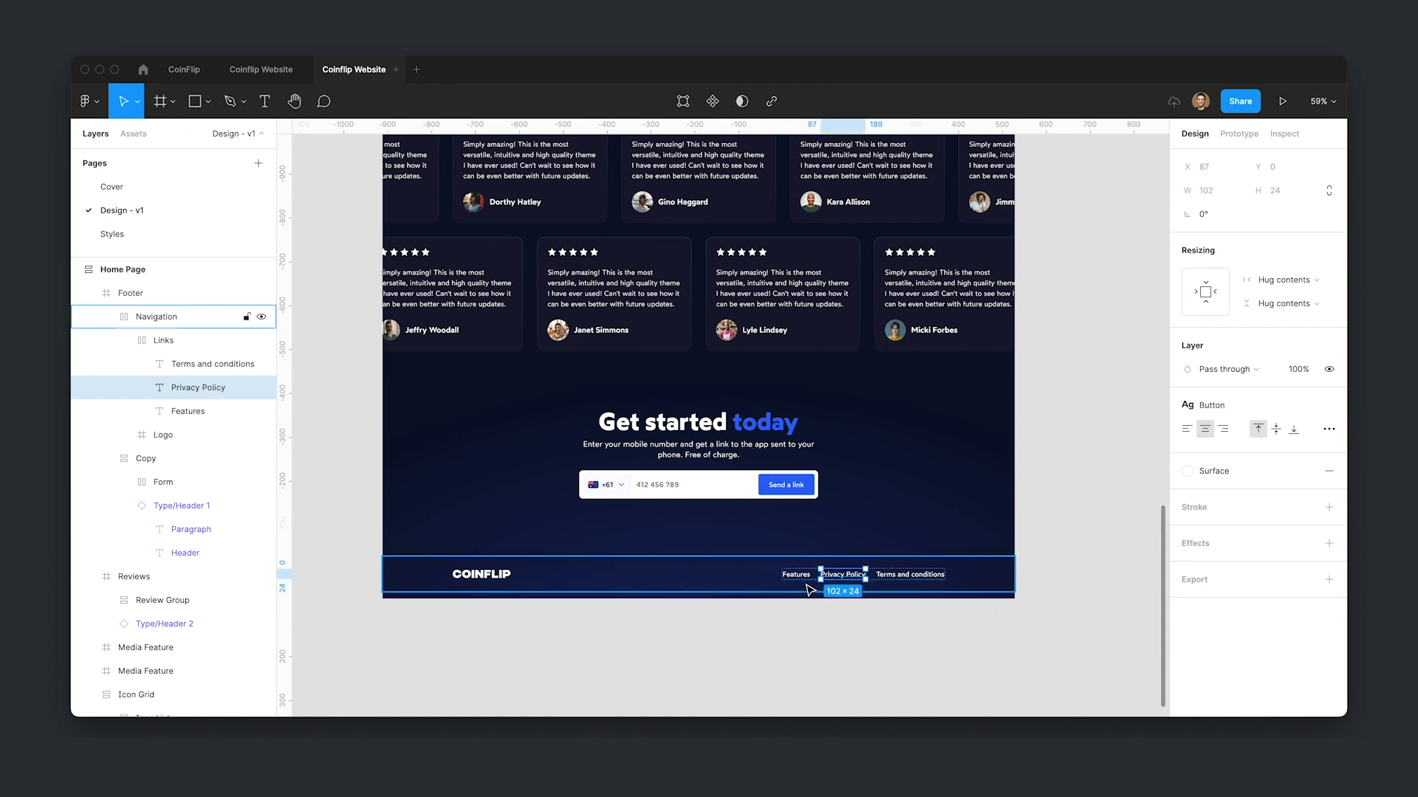
pyautogui.press('Delete')
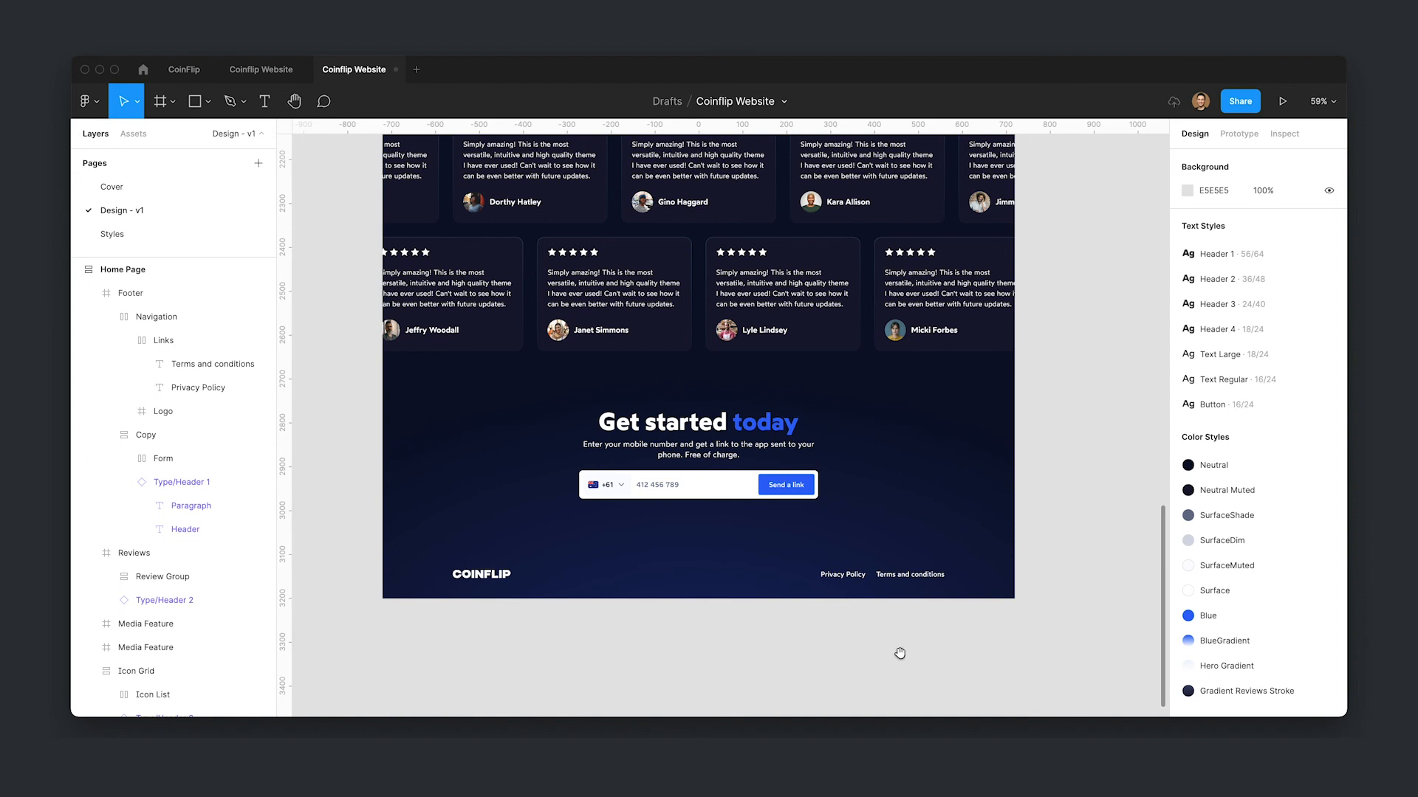
# - Draw a thin rectangle across most of the footer's width just below it as a divider line
pyautogui.moveTo(917, 647); pyautogui.dragTo(929, 590)
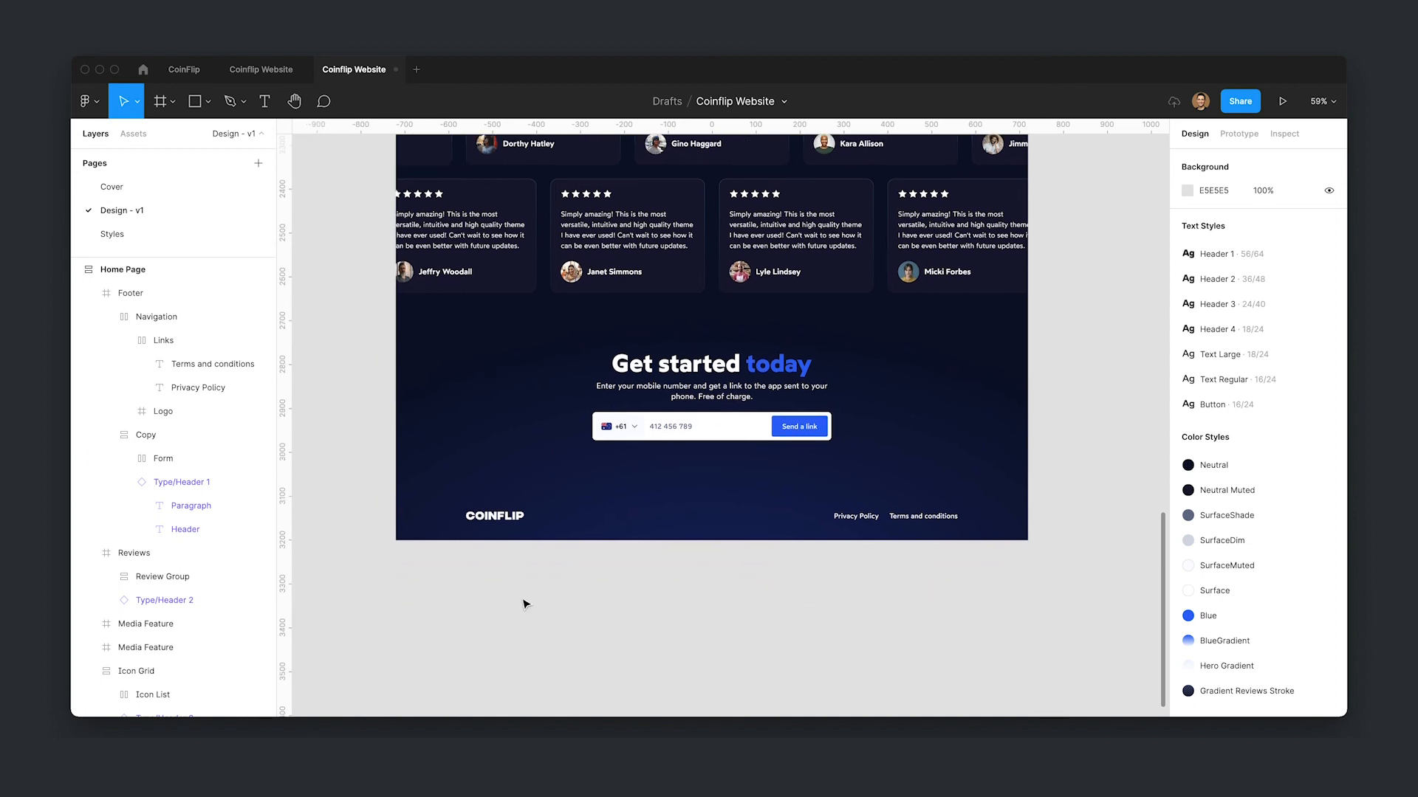
pyautogui.press('r')
pyautogui.moveTo(461, 561); pyautogui.dragTo(960, 565)
pyautogui.click(877, 521)
pyautogui.doubleClick(877, 521)
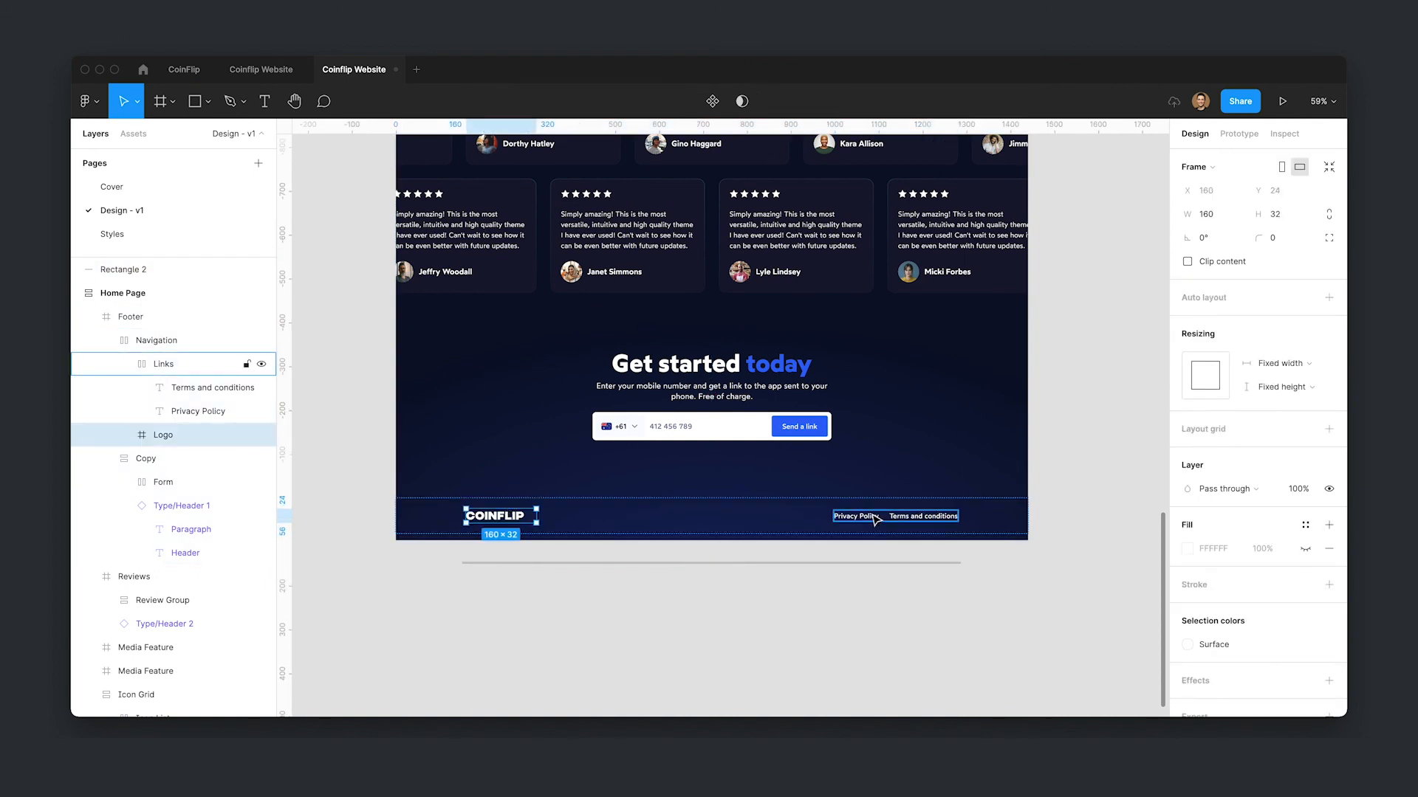
# - Resize the divider rectangle to 1120 wide by 1 high and fill it with the Surface color style
pyautogui.keyDown('shift'); pyautogui.click(493, 517); pyautogui.keyUp('shift')
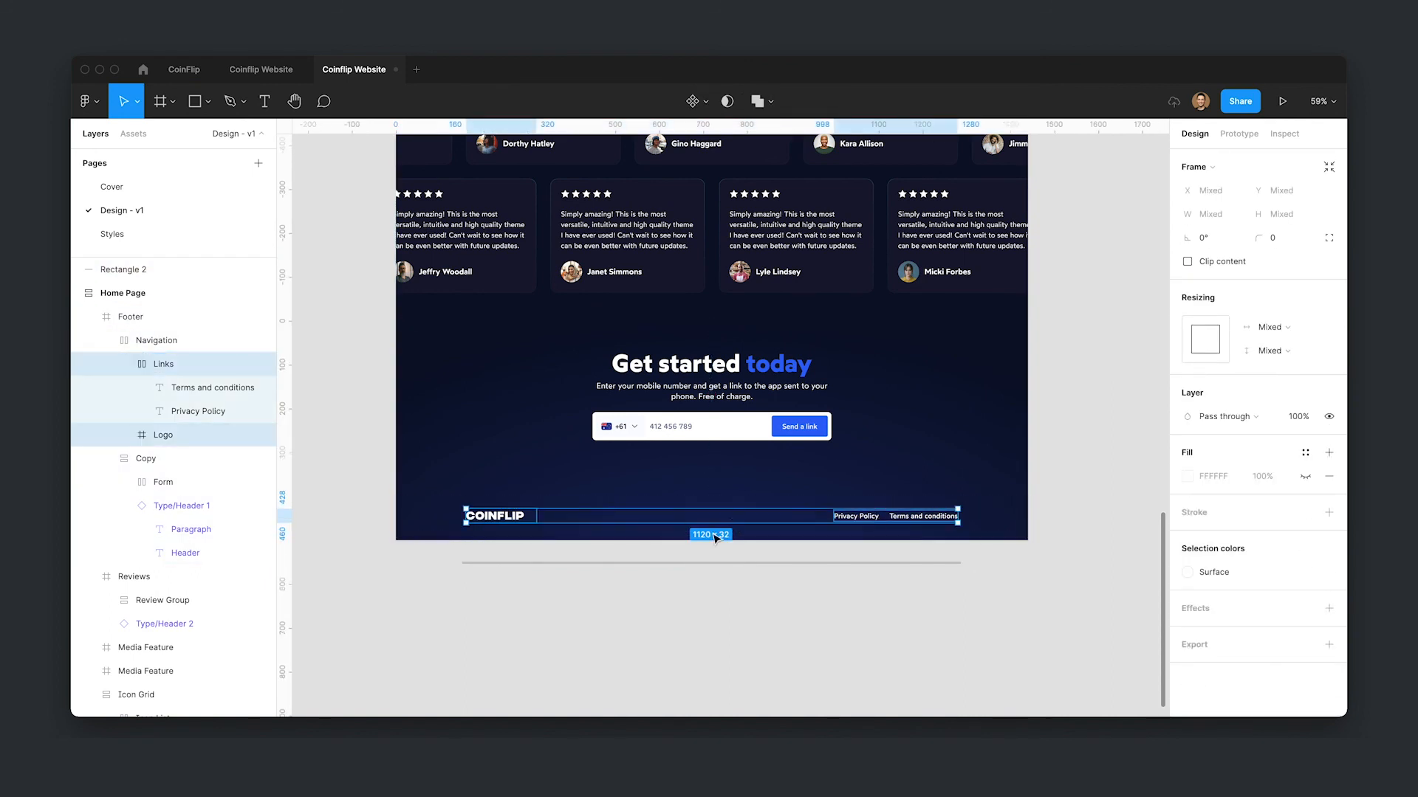
pyautogui.click(742, 562)
pyautogui.click(1214, 221)
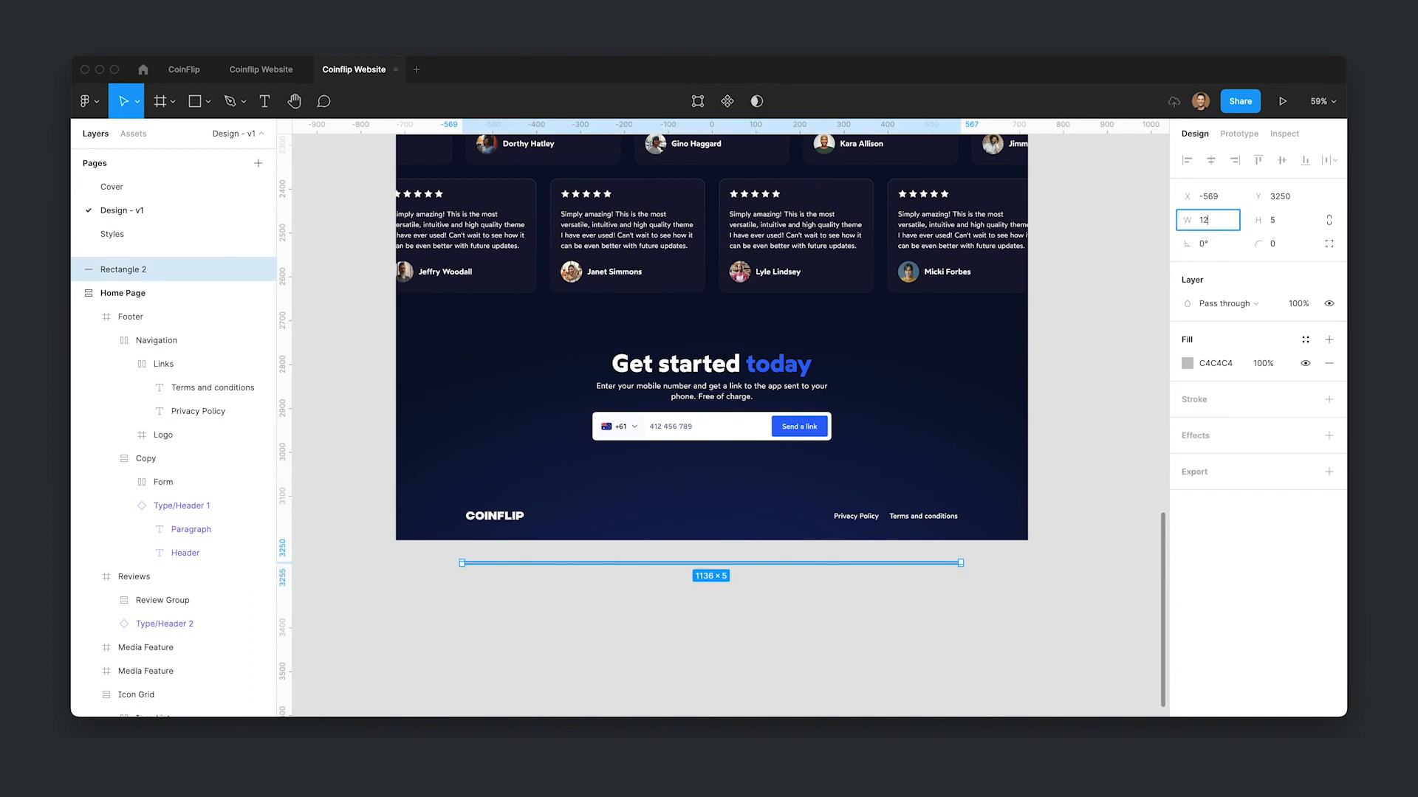
pyautogui.write('1120')
pyautogui.press('Tab')
pyautogui.write('1')
pyautogui.press('Return')
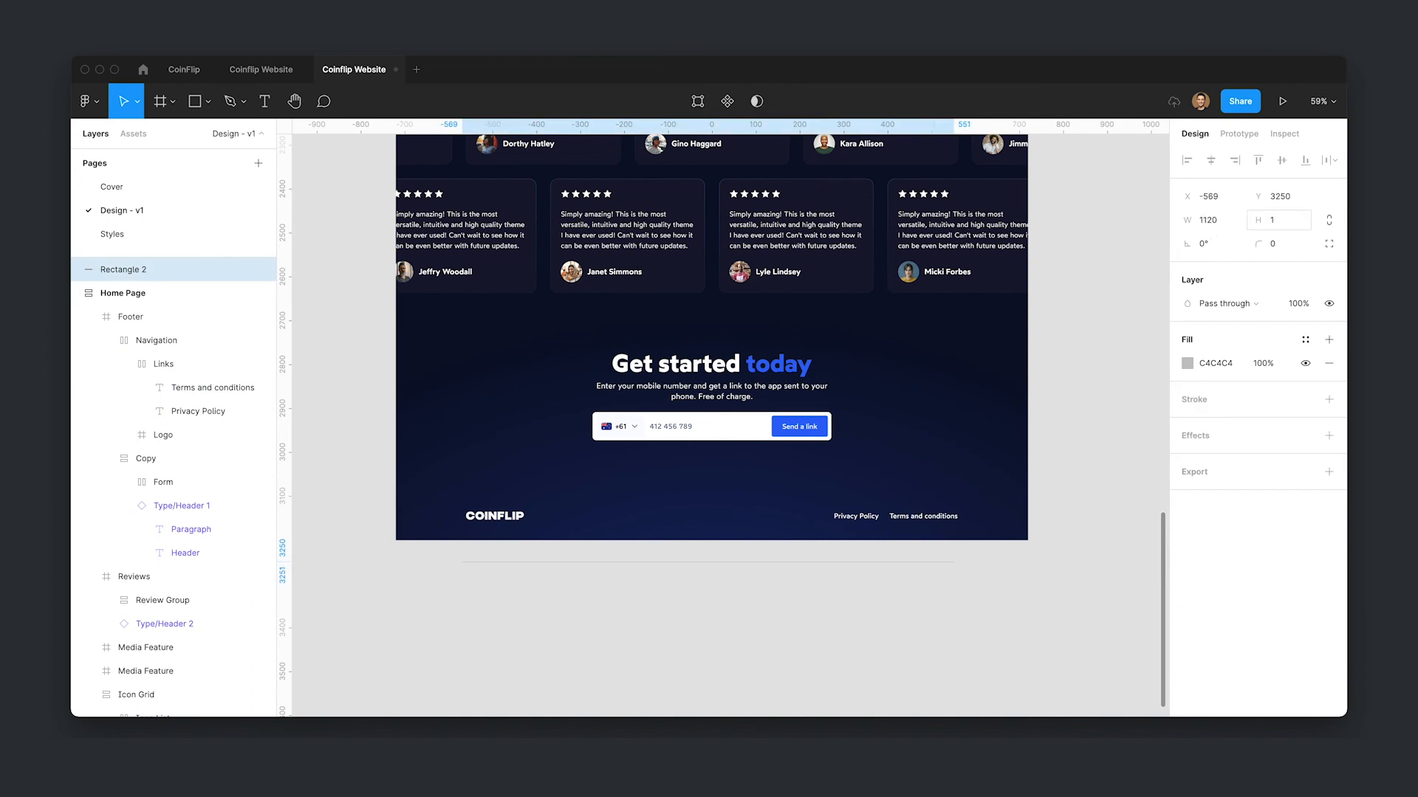
pyautogui.click(1305, 339)
pyautogui.click(1314, 427)
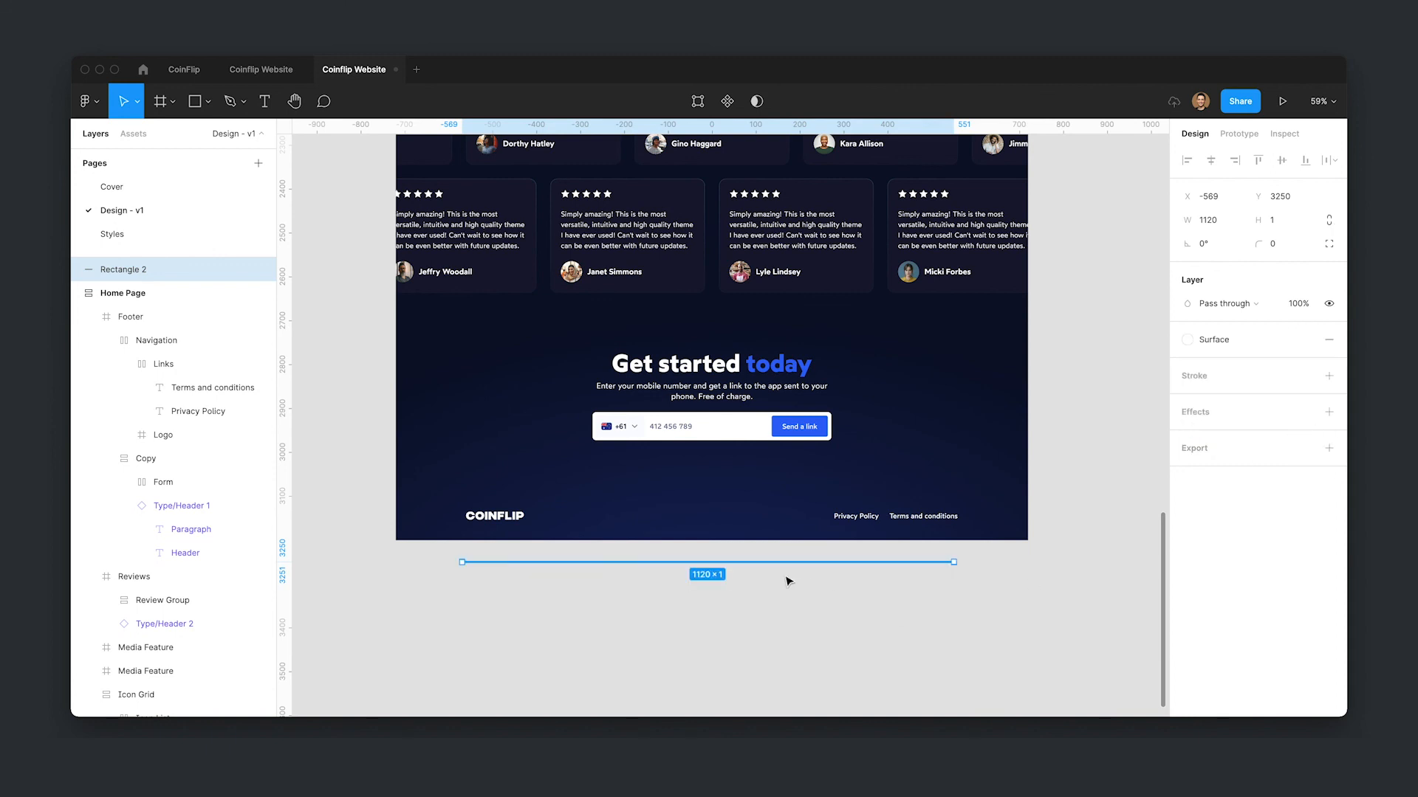
# - Move the divider into the Footer frame, placing it just above the bottom navigation bar
pyautogui.hotkey('ctrl', 'x')
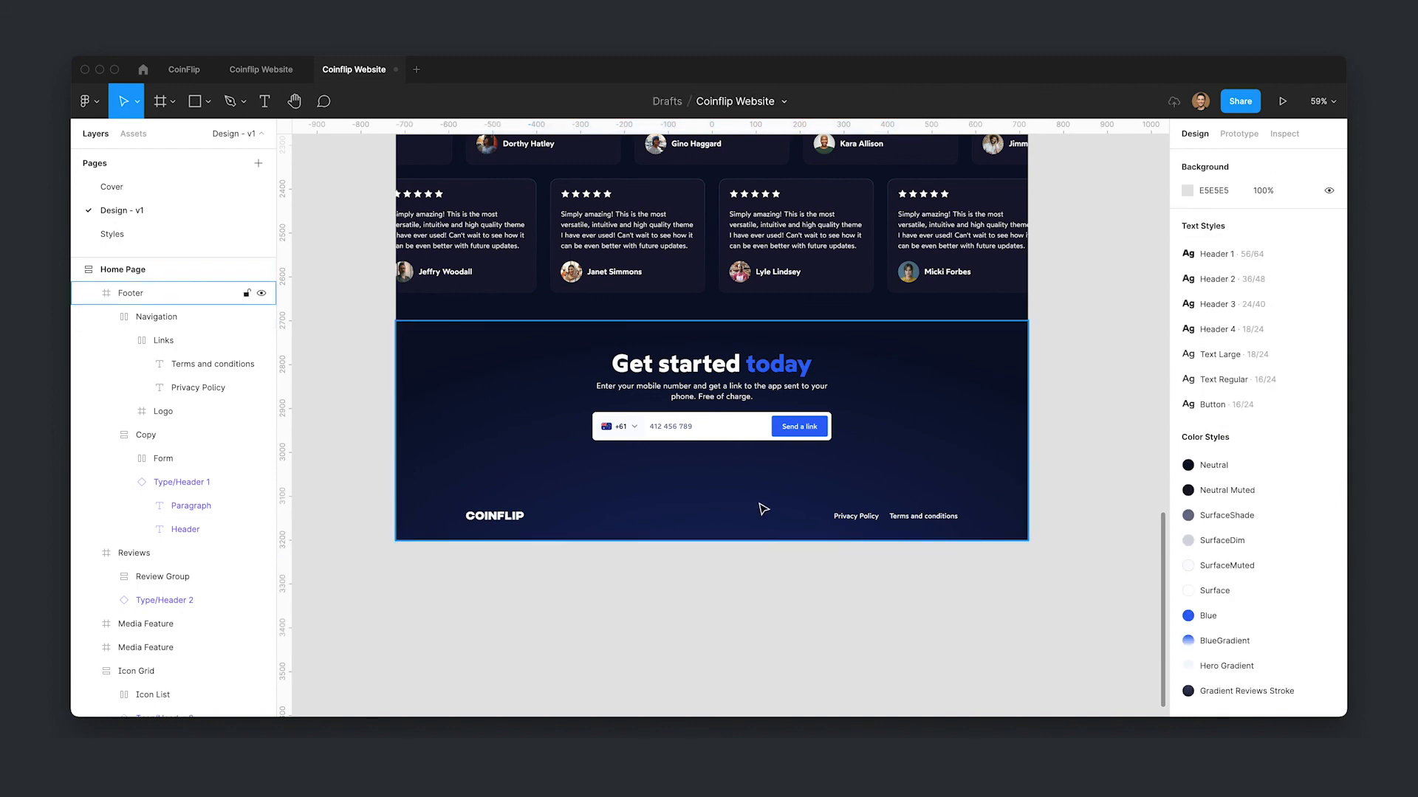
pyautogui.click(763, 517)
pyautogui.hotkey('ctrl', 'v')
pyautogui.moveTo(871, 430); pyautogui.dragTo(875, 506)
pyautogui.moveTo(872, 497); pyautogui.dragTo(873, 501)
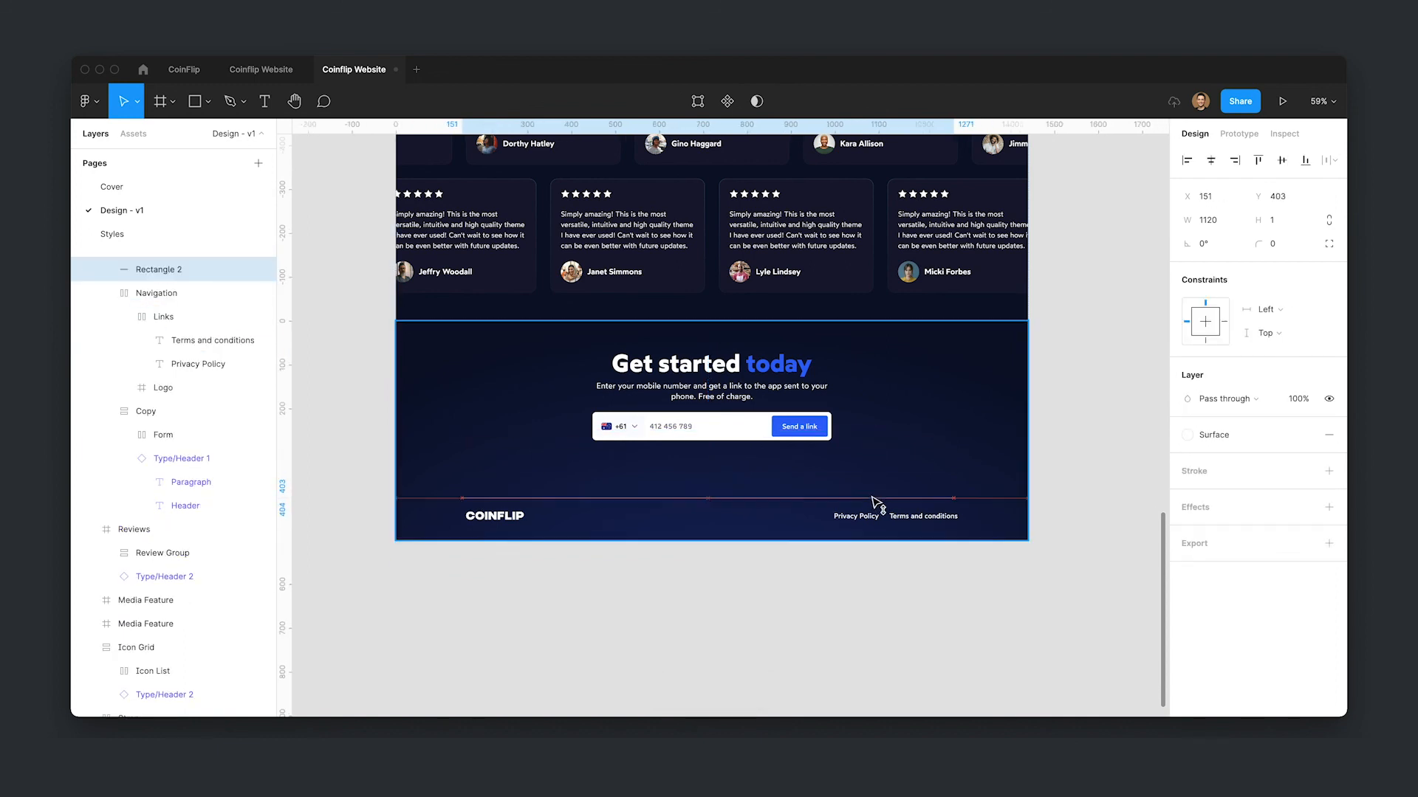
# - Set the divider's layer opacity to 15%
pyautogui.click(990, 640)
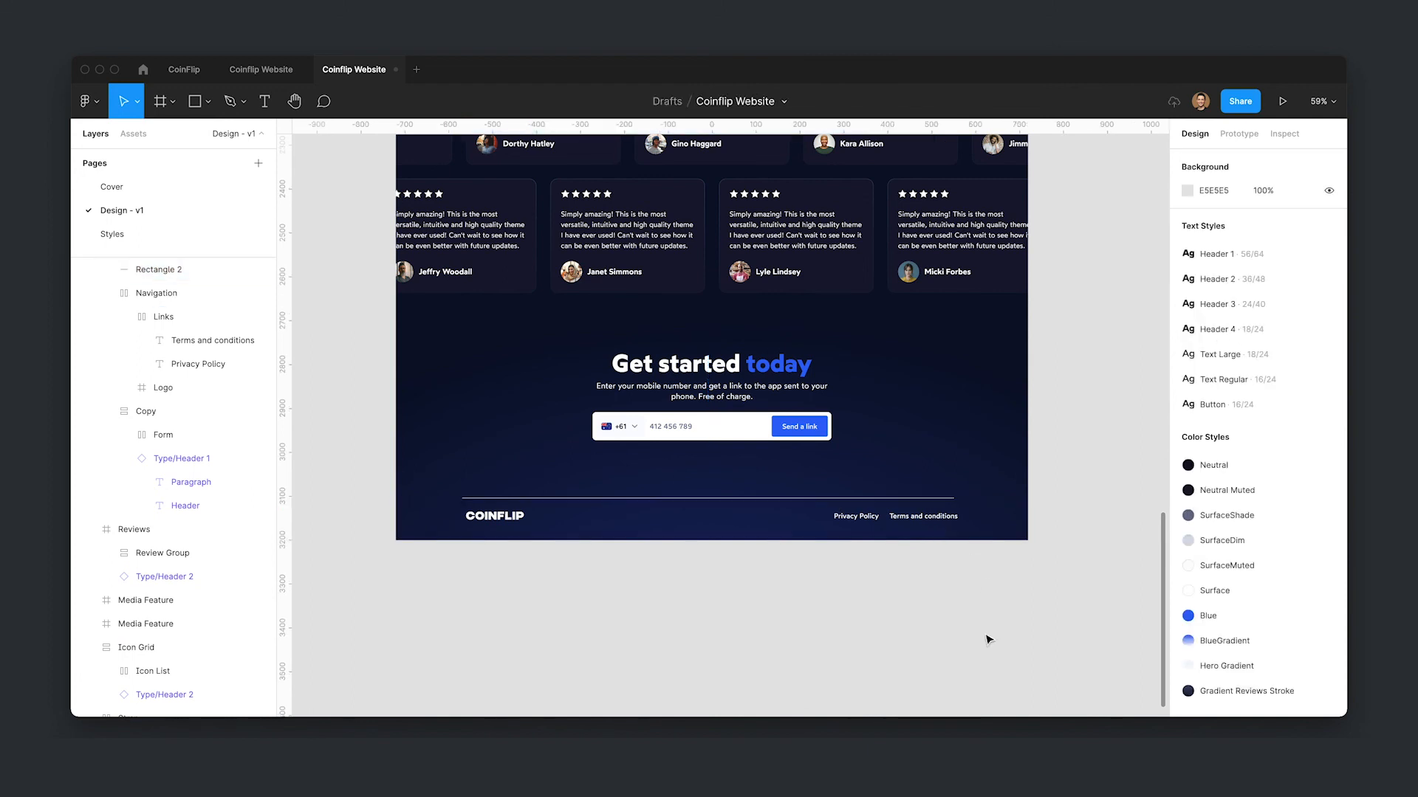
pyautogui.click(916, 498)
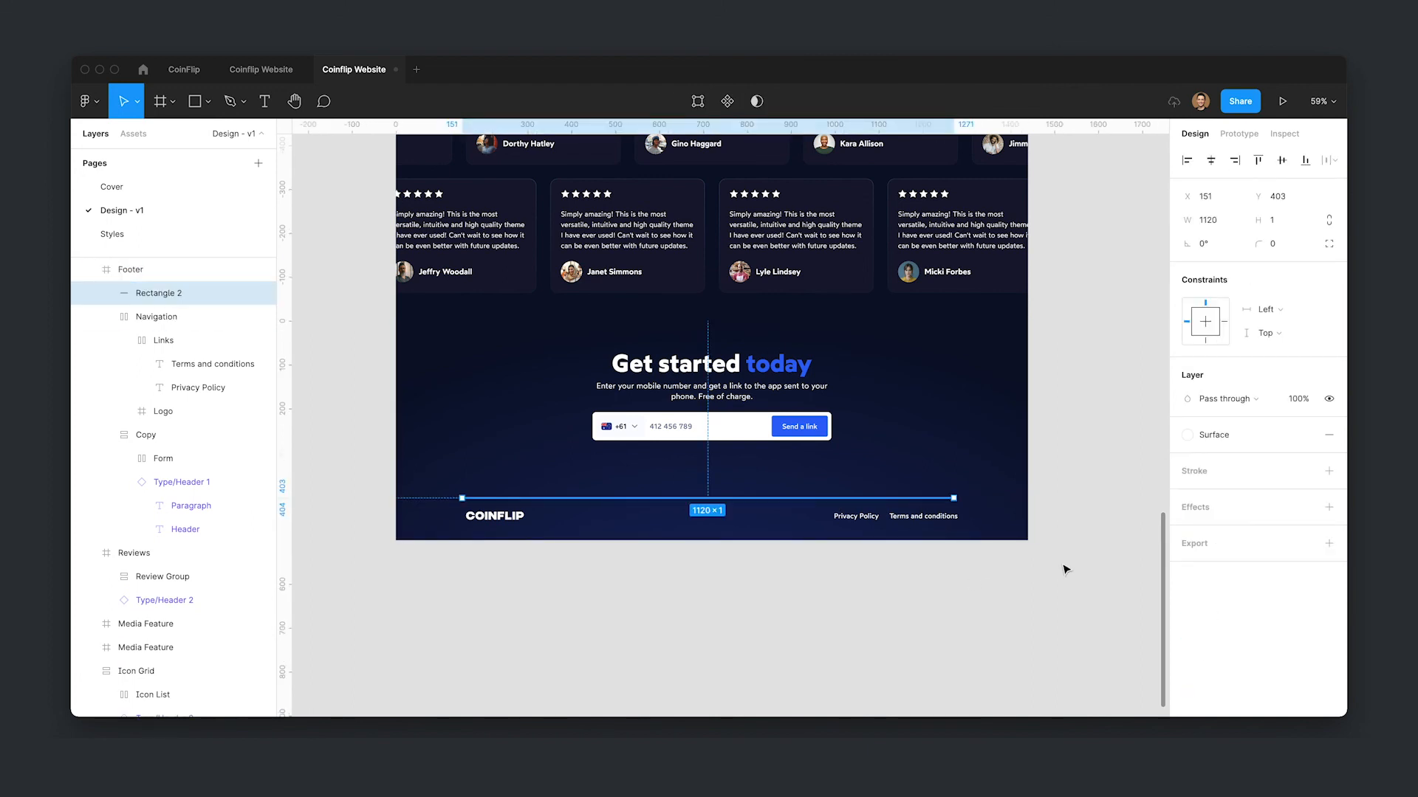
pyautogui.press('1')
pyautogui.click(1065, 569)
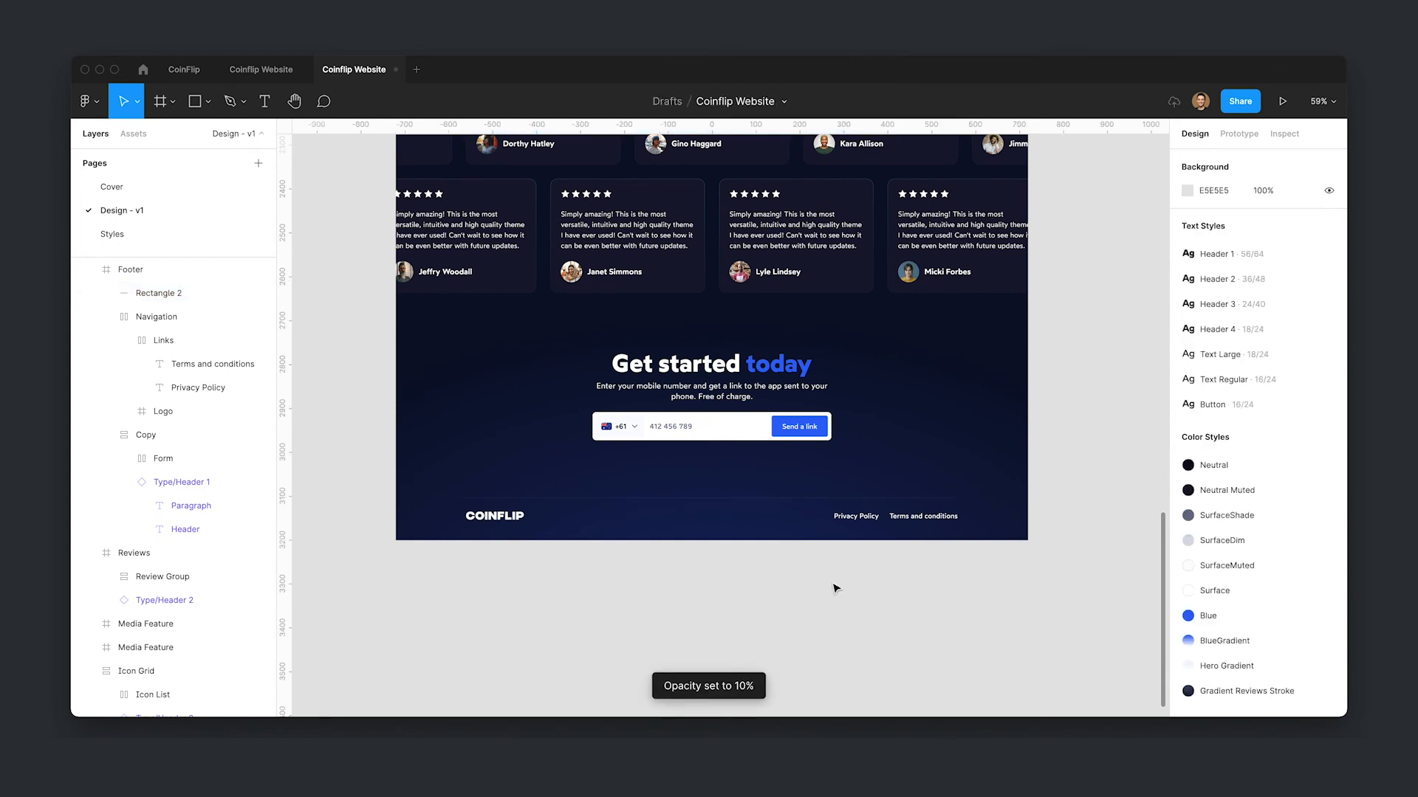
pyautogui.press('super+z')
pyautogui.press('2')
pyautogui.click(1007, 600)
pyautogui.press('super+z')
pyautogui.press('1')
pyautogui.press('5')
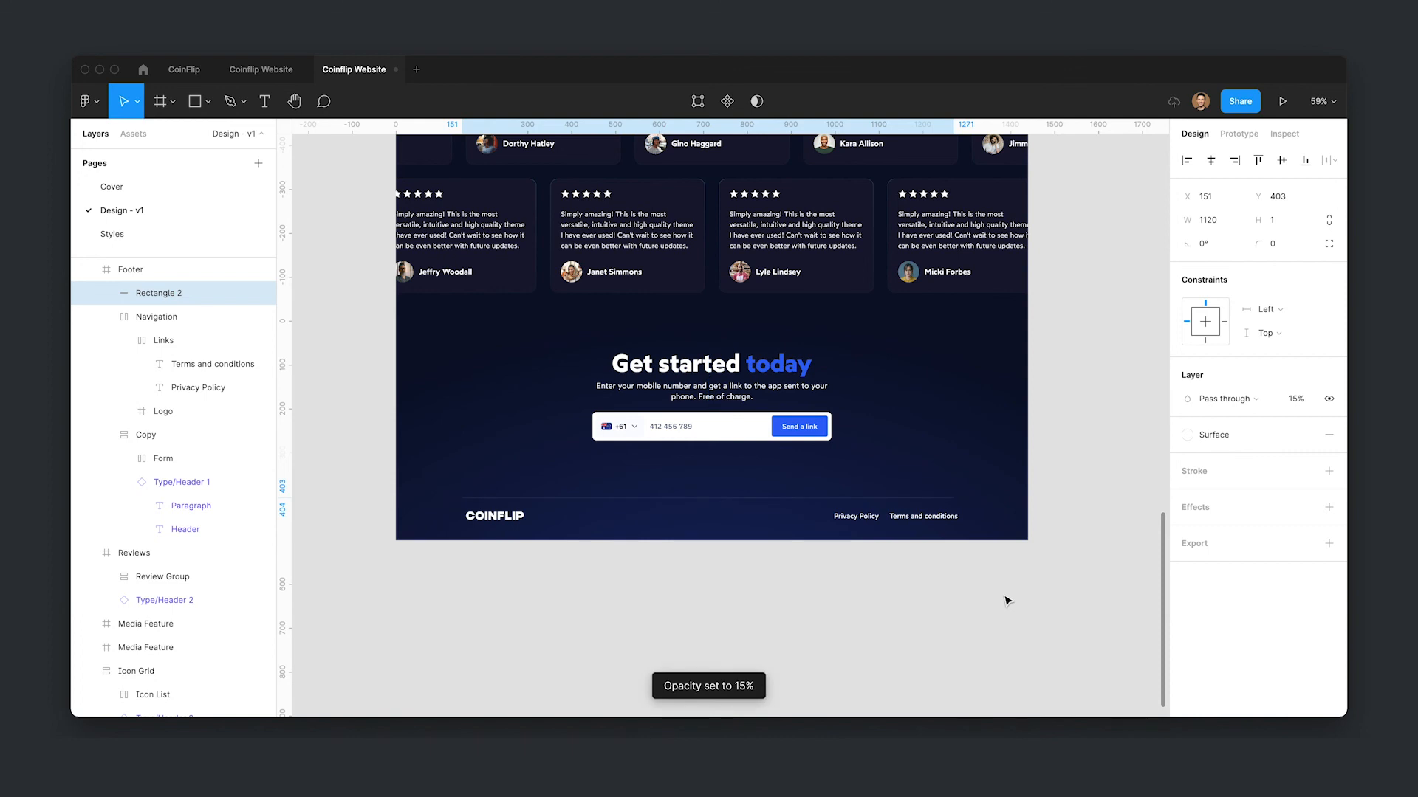
pyautogui.click(1007, 598)
# - Shift the footer's CTA copy group down by 8 pixels
pyautogui.click(863, 516)
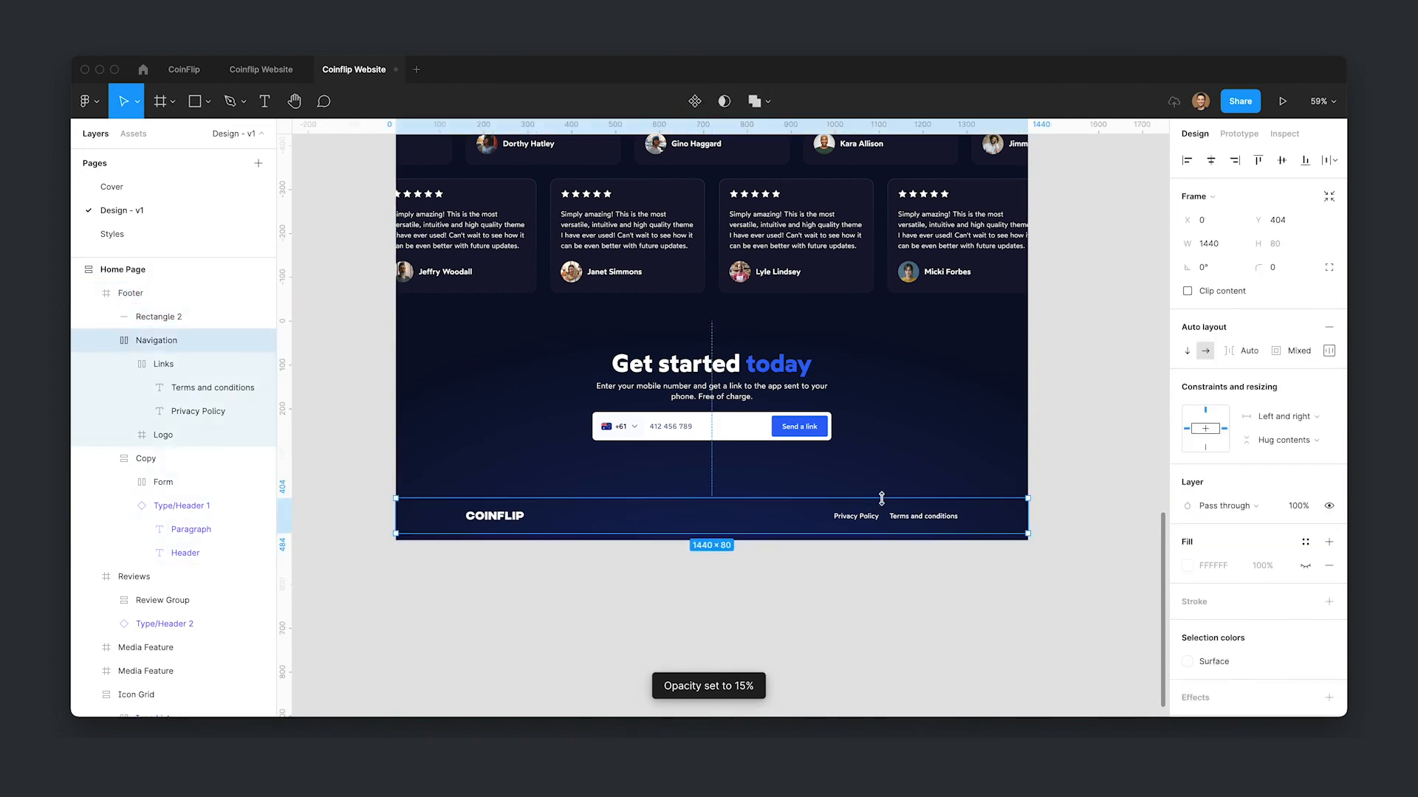
pyautogui.click(864, 601)
pyautogui.scroll(1, 864, 627)
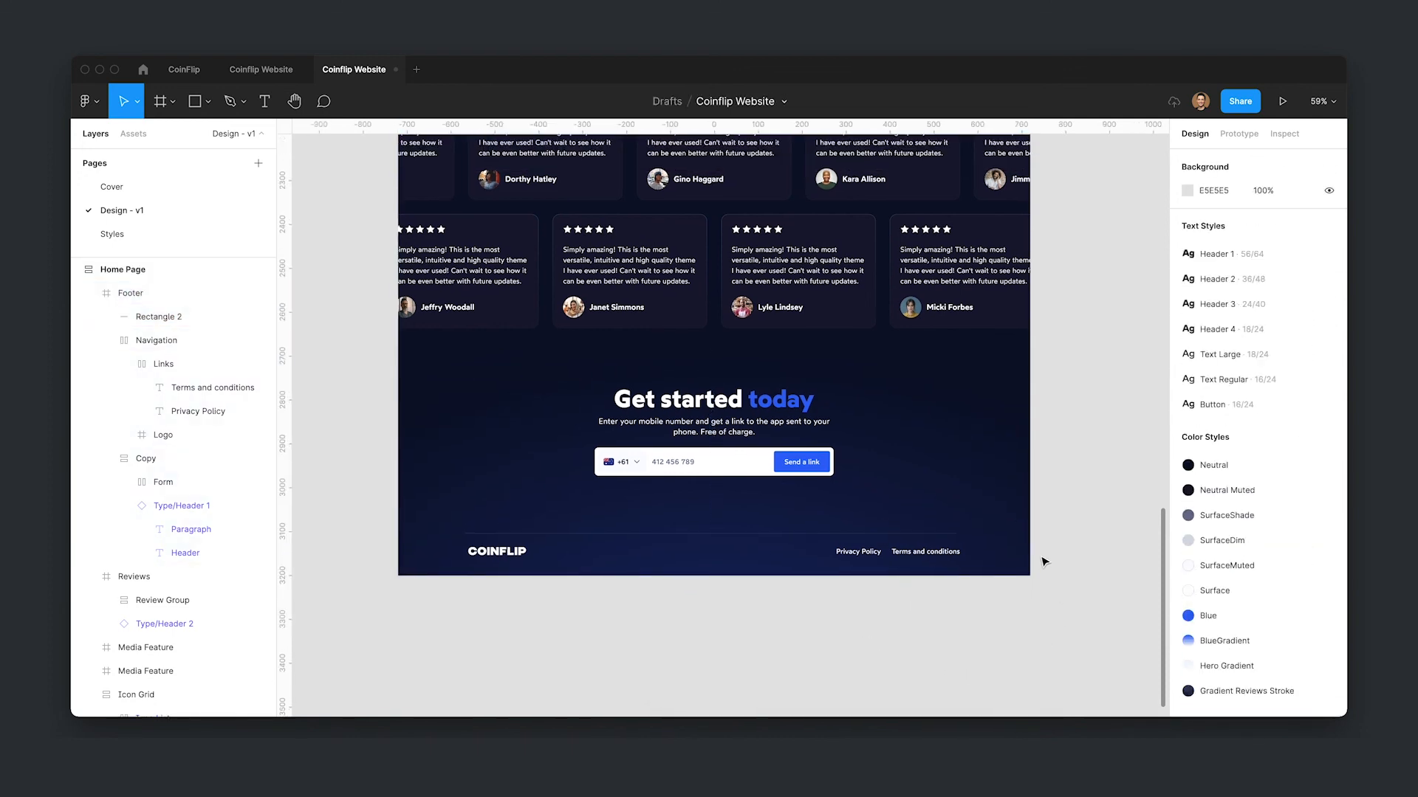
pyautogui.click(768, 465)
pyautogui.click(1285, 223)
pyautogui.write('+8')
pyautogui.press('Return')
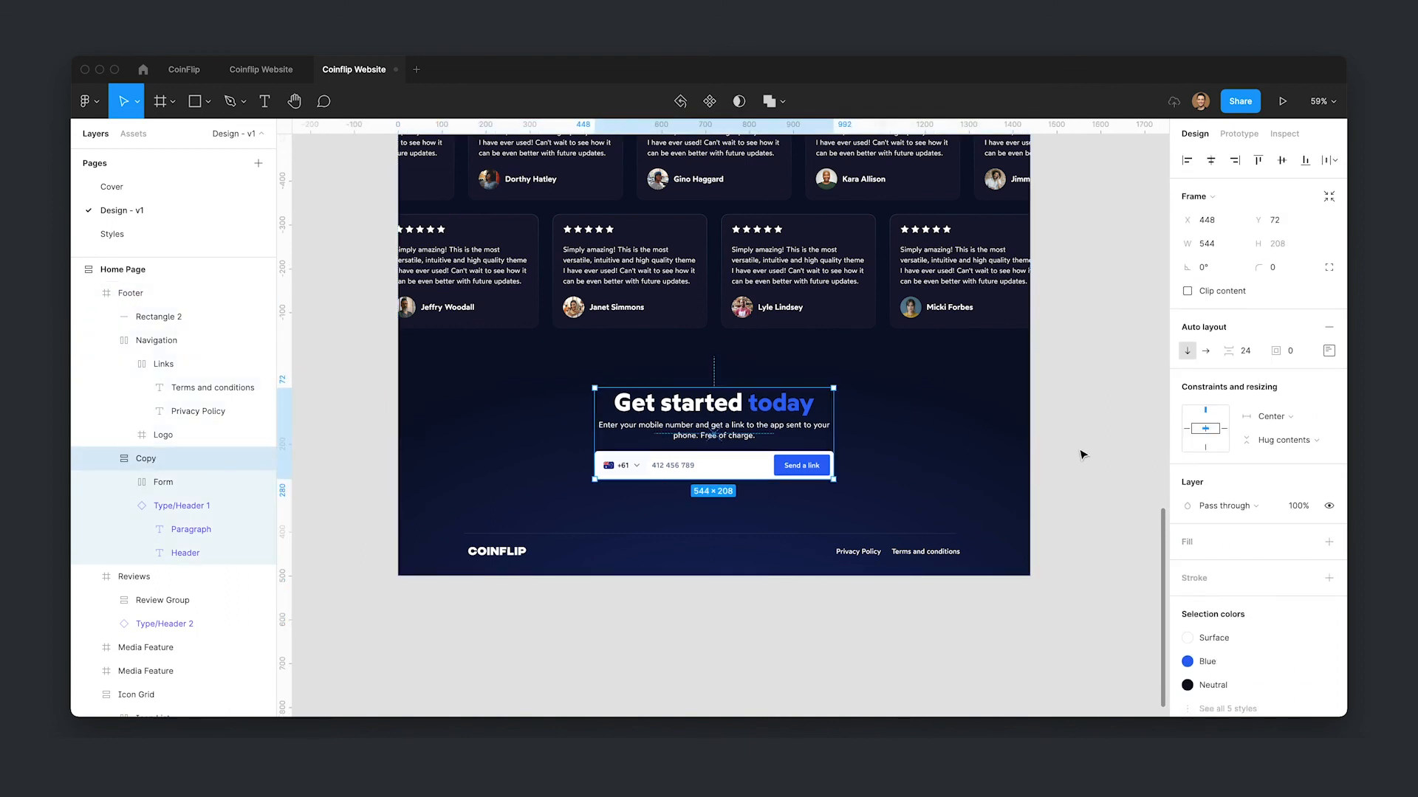
# - Rename the divider rectangle layer to "Divder"
pyautogui.click(909, 551)
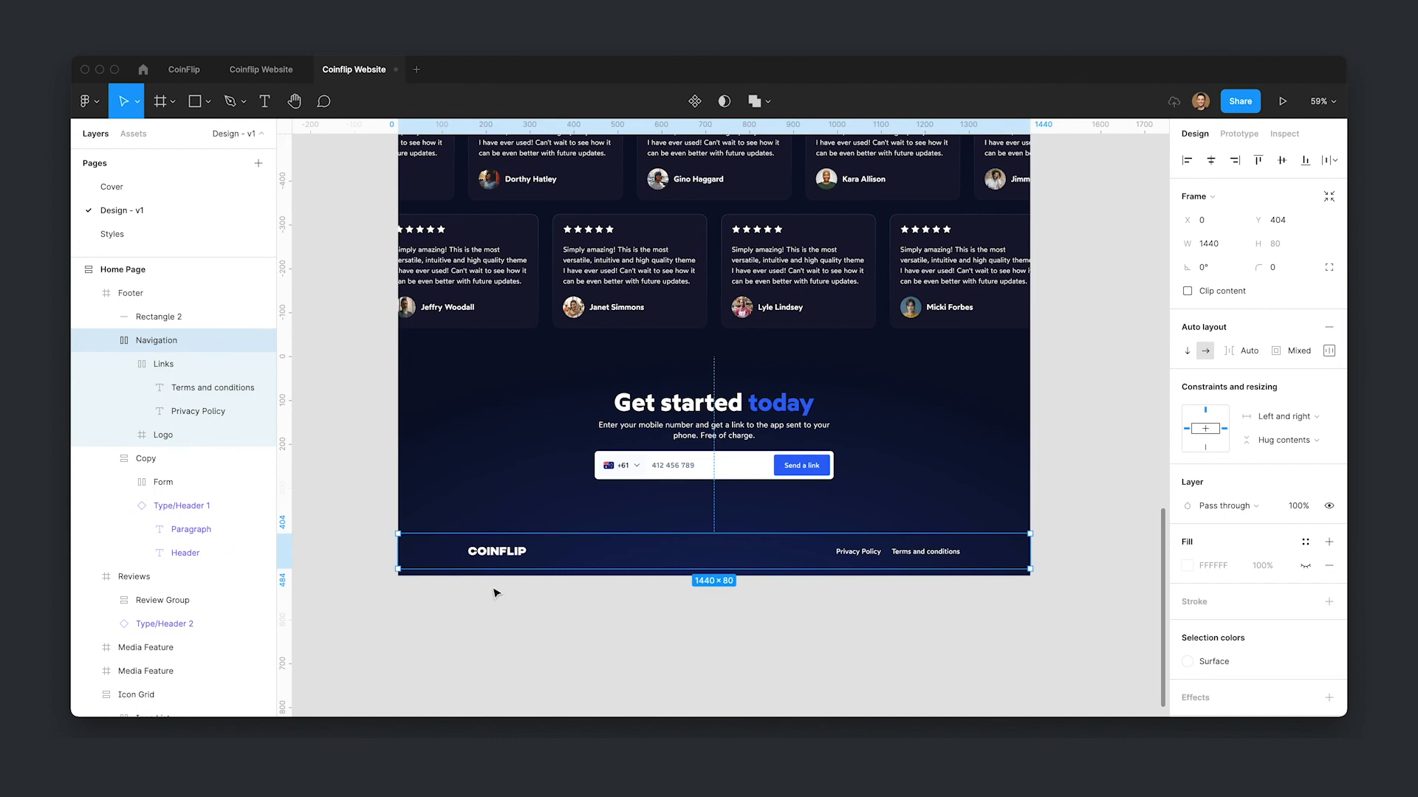
pyautogui.click(179, 318)
pyautogui.doubleClick(179, 317)
pyautogui.write('Divder')
pyautogui.press('Return')
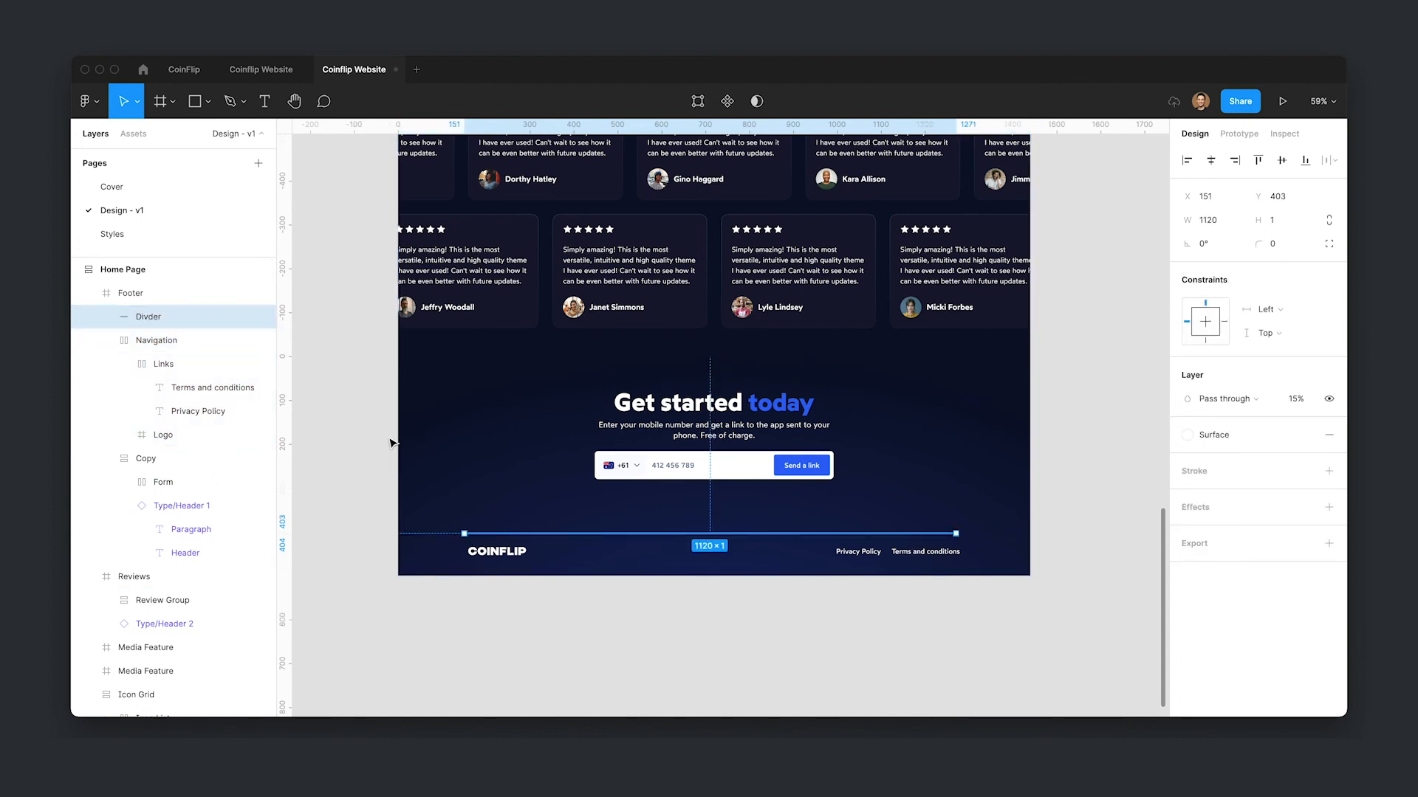
# - Save the footer frame's gradient fills as a new color style named Footer Gradient
pyautogui.click(480, 443)
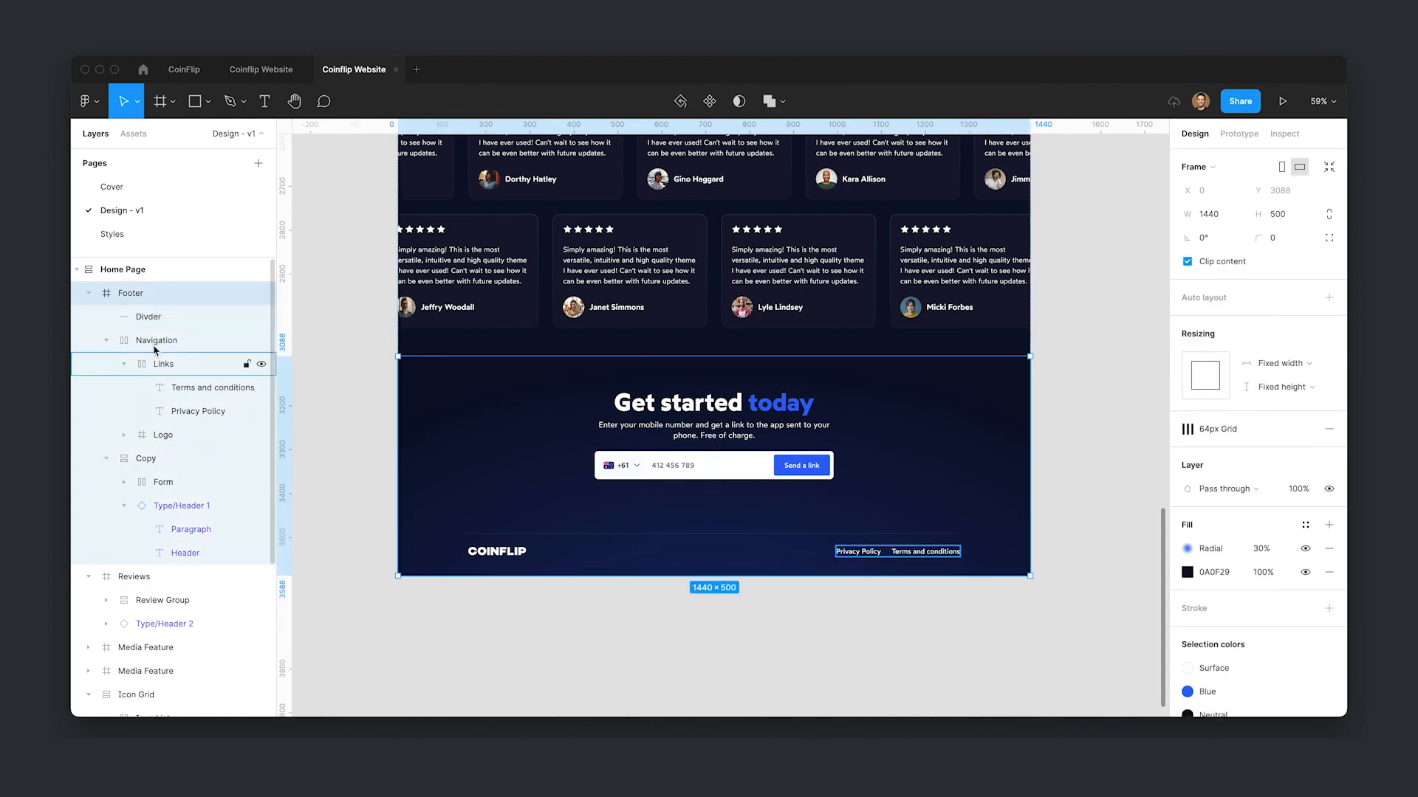
pyautogui.click(1306, 525)
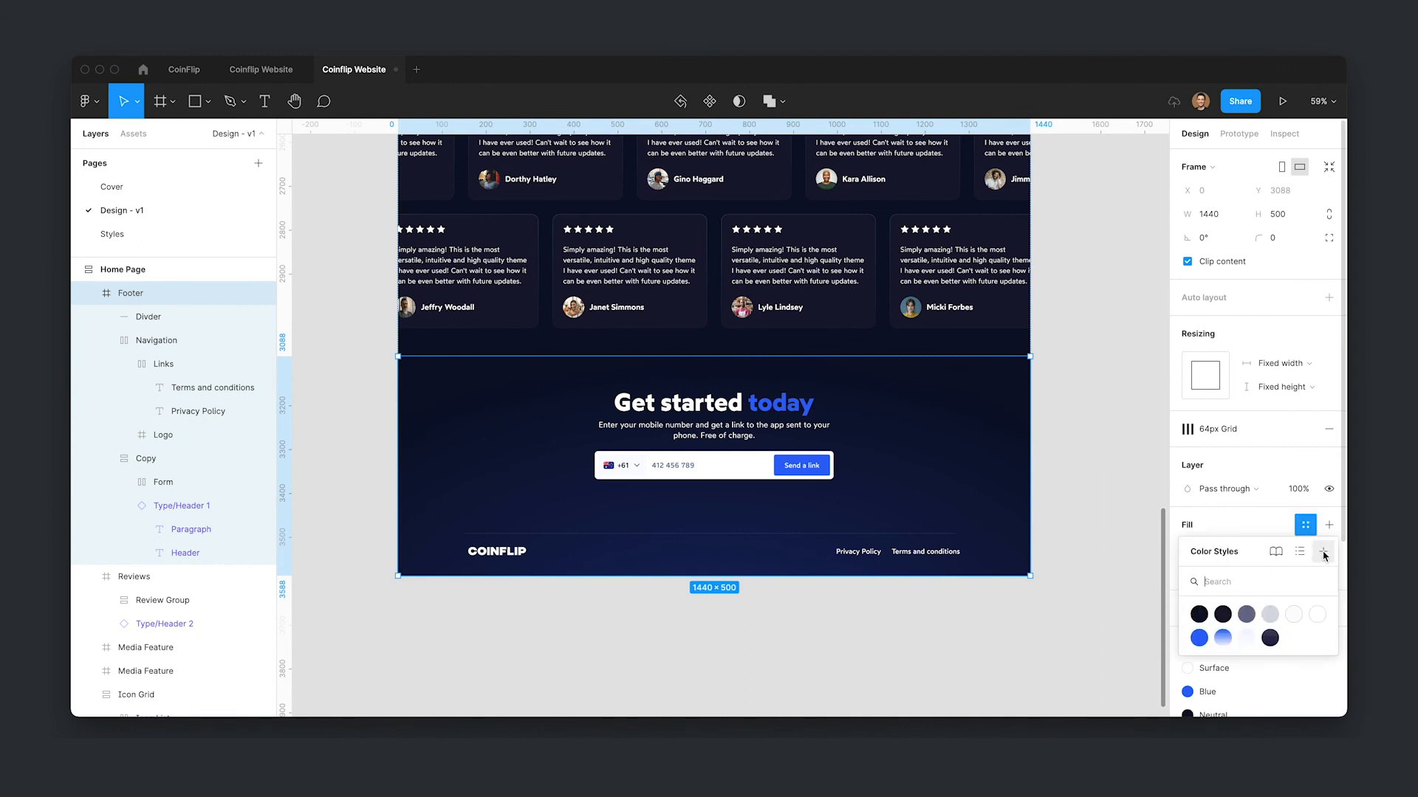
pyautogui.click(1323, 554)
pyautogui.write('Footer Gradient')
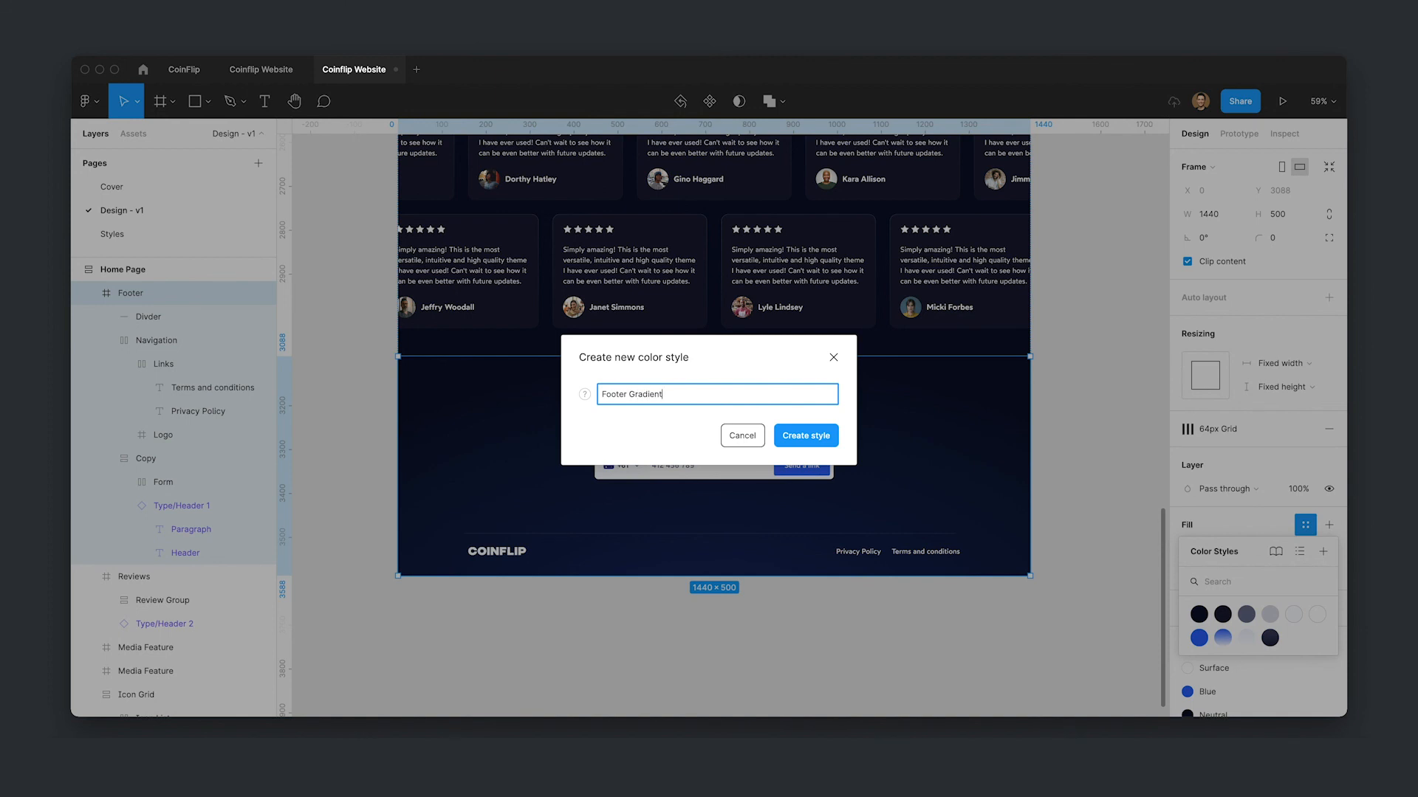
pyautogui.press('Return')
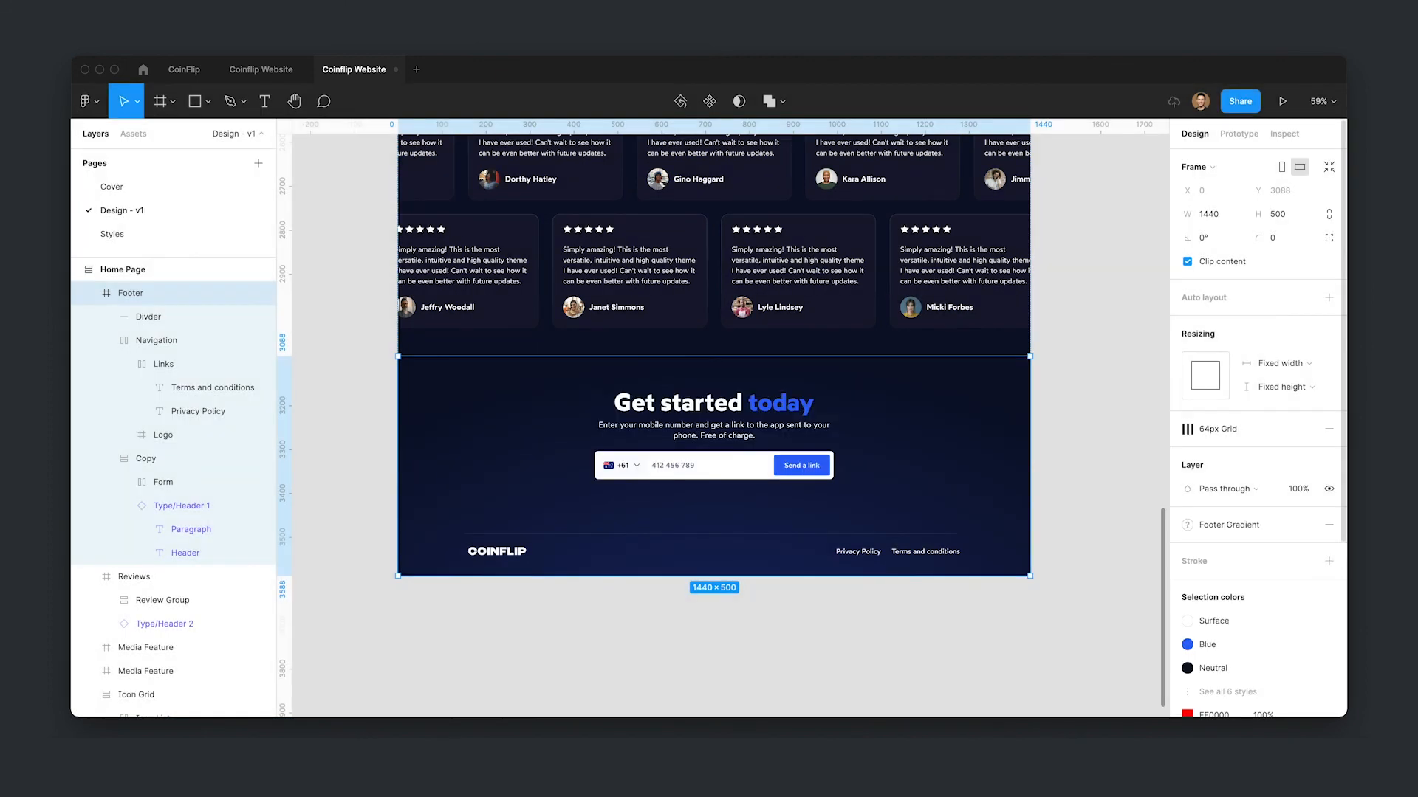
# - Run the Automatic Style Guides plugin's Generate Style Guide command on the file
pyautogui.click(1145, 565)
pyautogui.scroll(-2, 1272, 595)
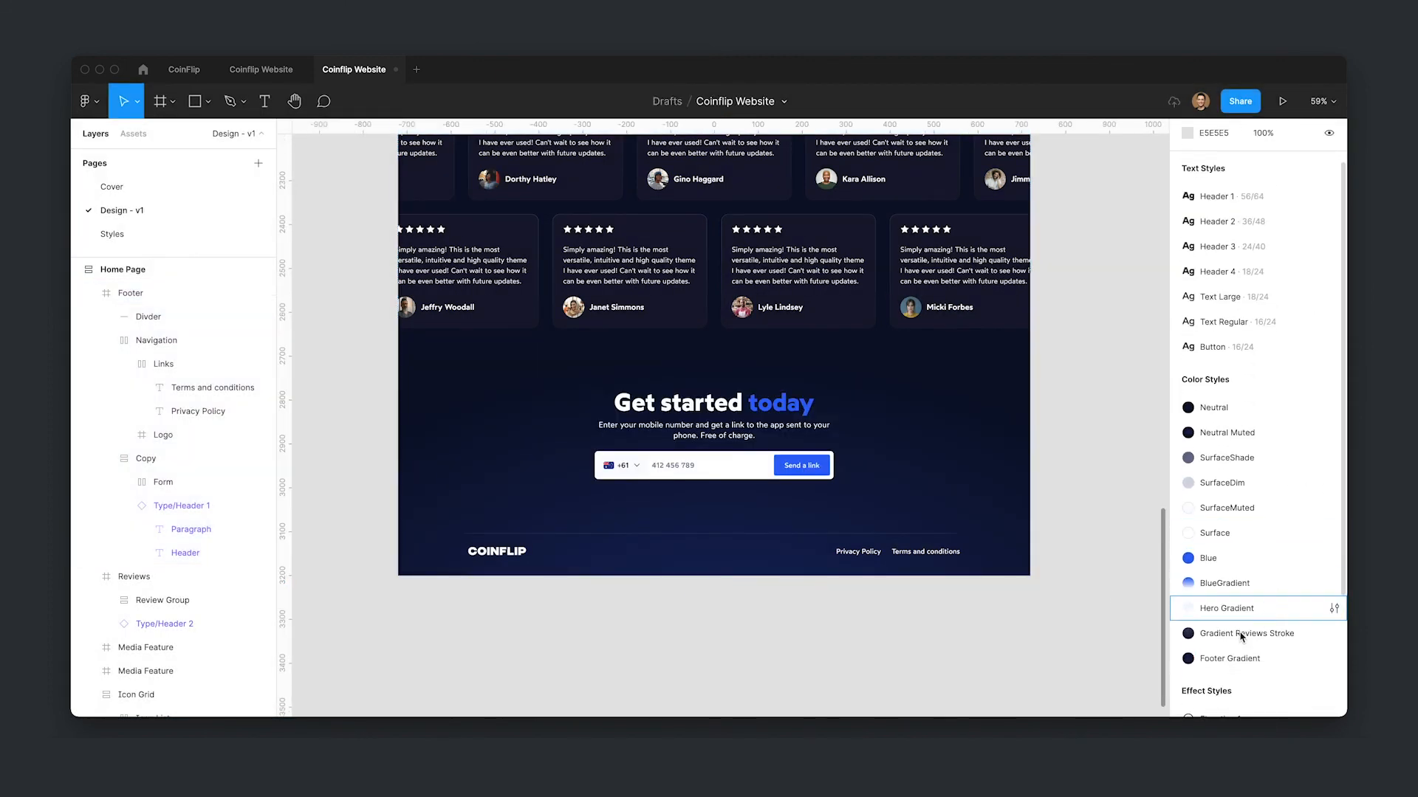
pyautogui.hotkey('shift', '2')
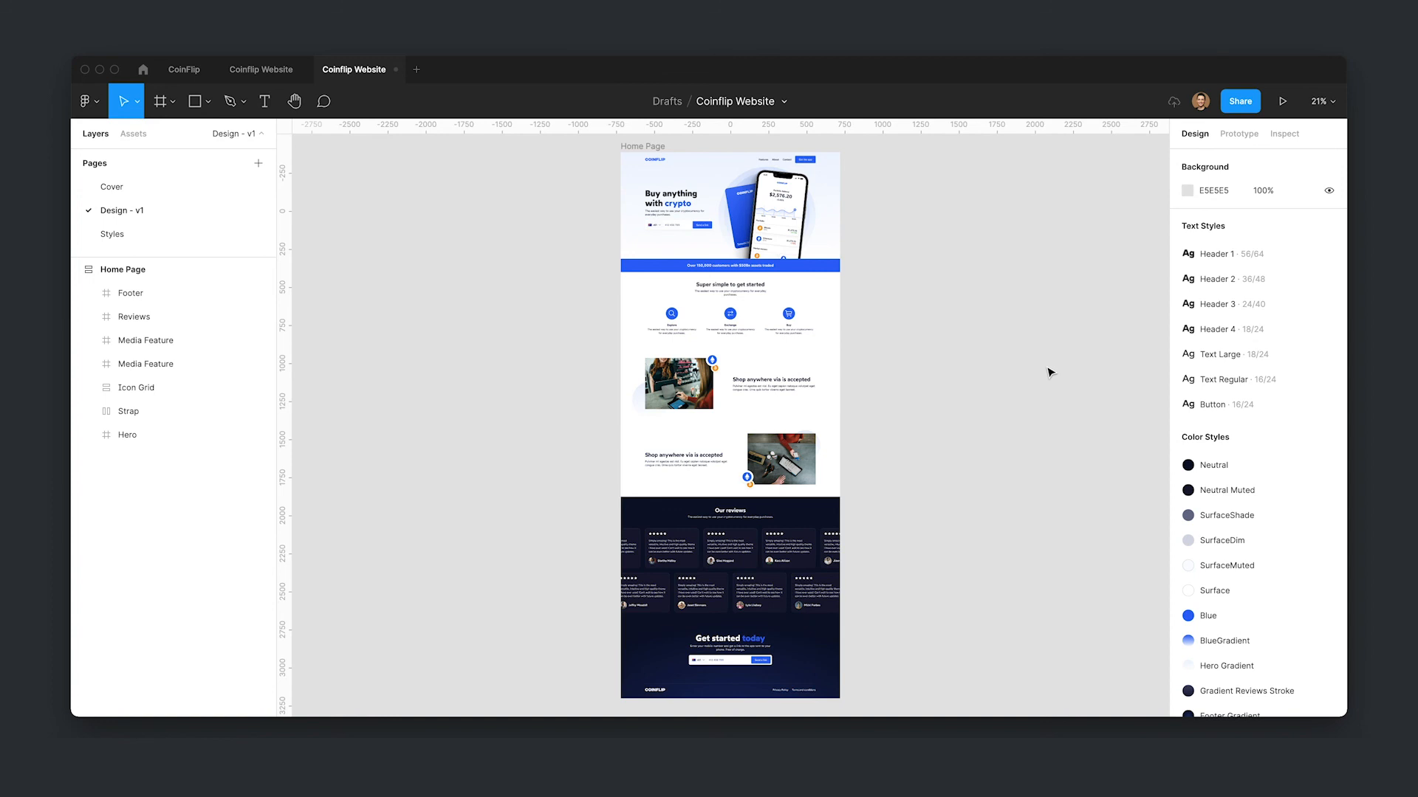
pyautogui.press('super+slash')
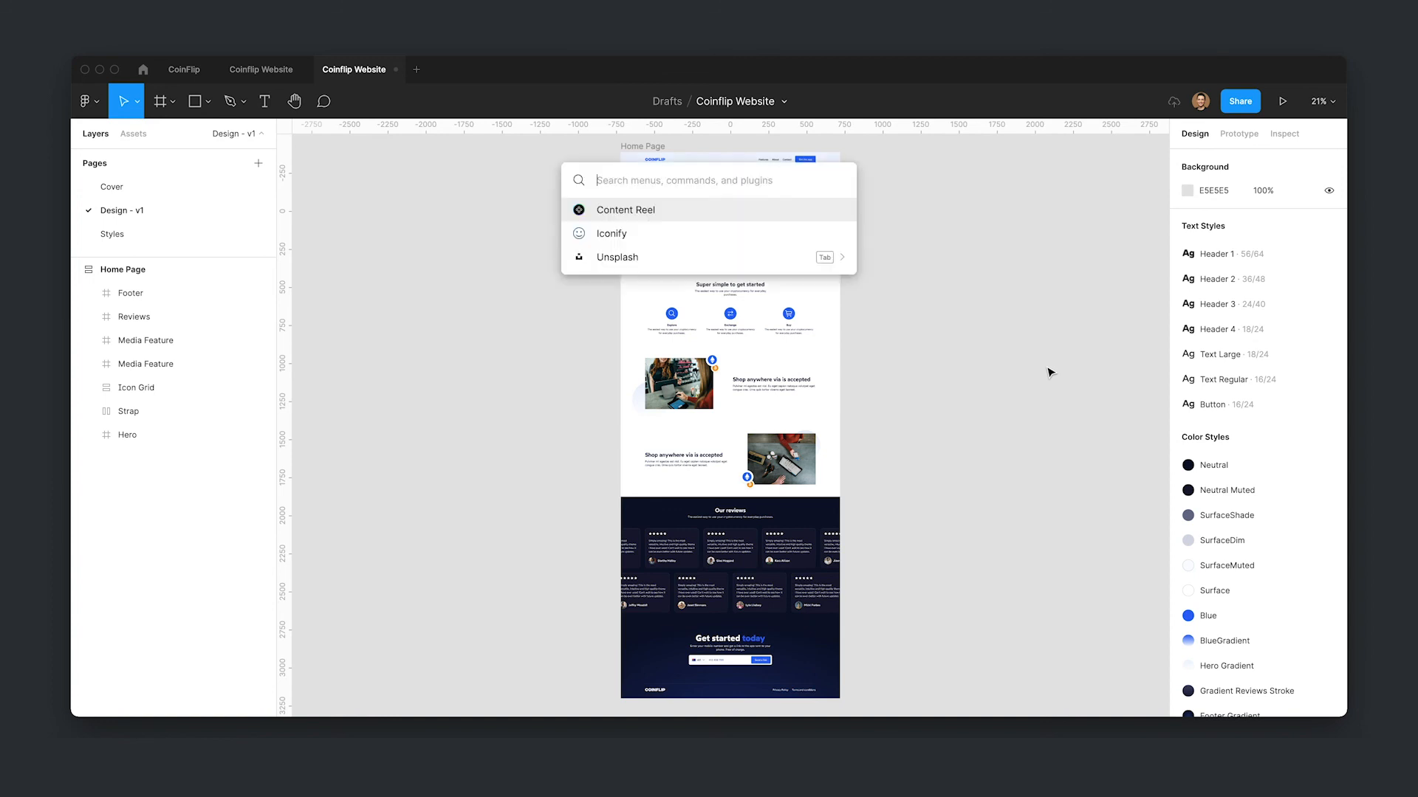
pyautogui.write('auto')
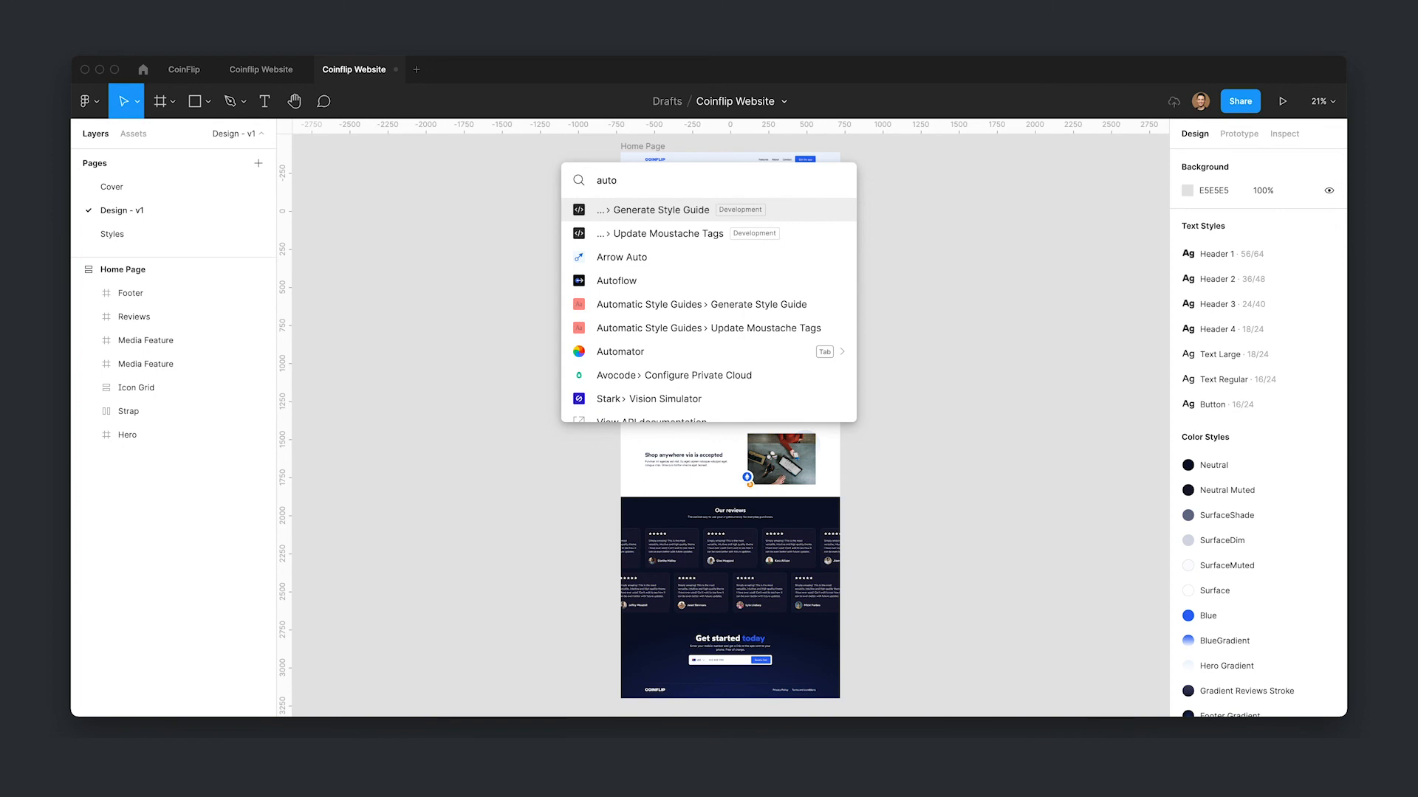
pyautogui.click(785, 305)
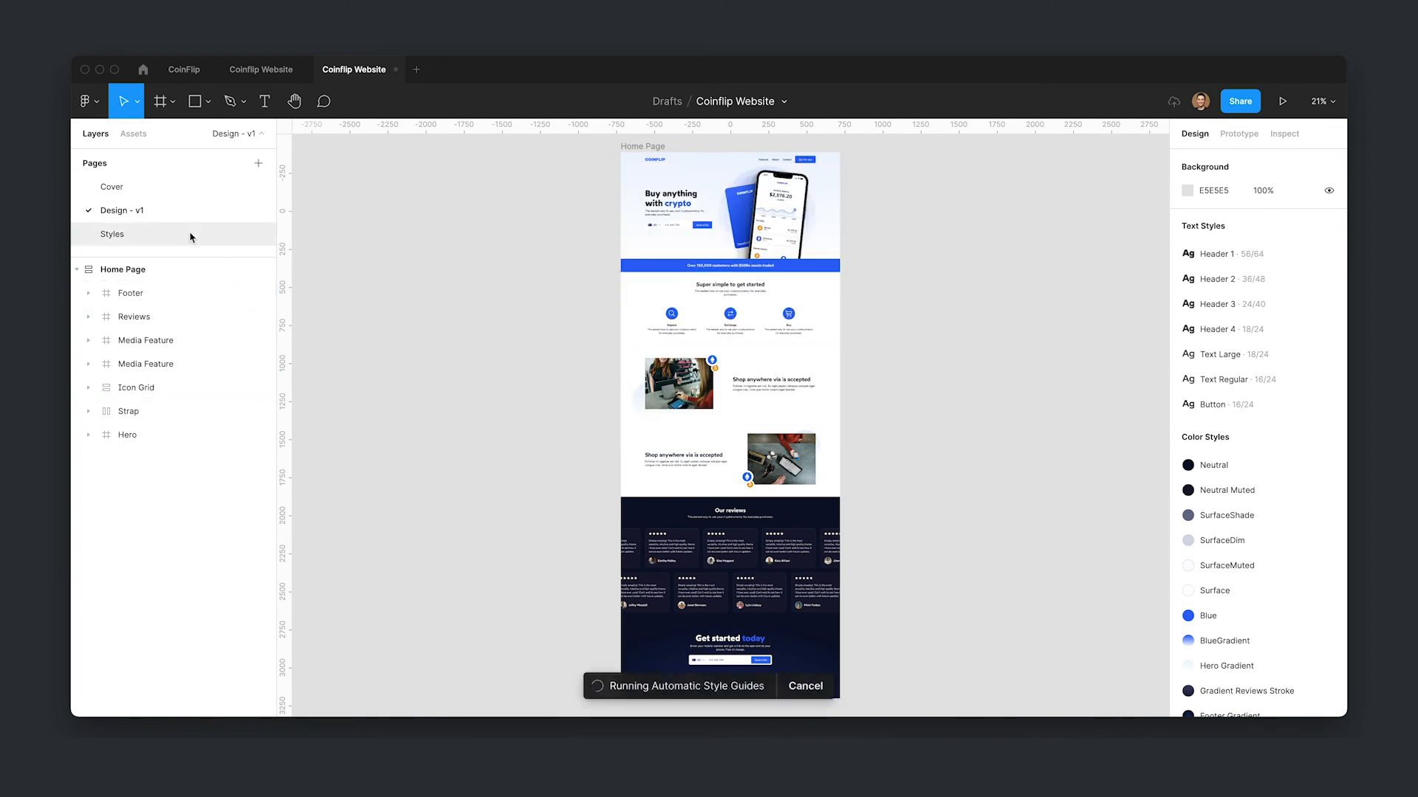
# - Browse the generated Style Guide page's color and typography frames
pyautogui.click(183, 258)
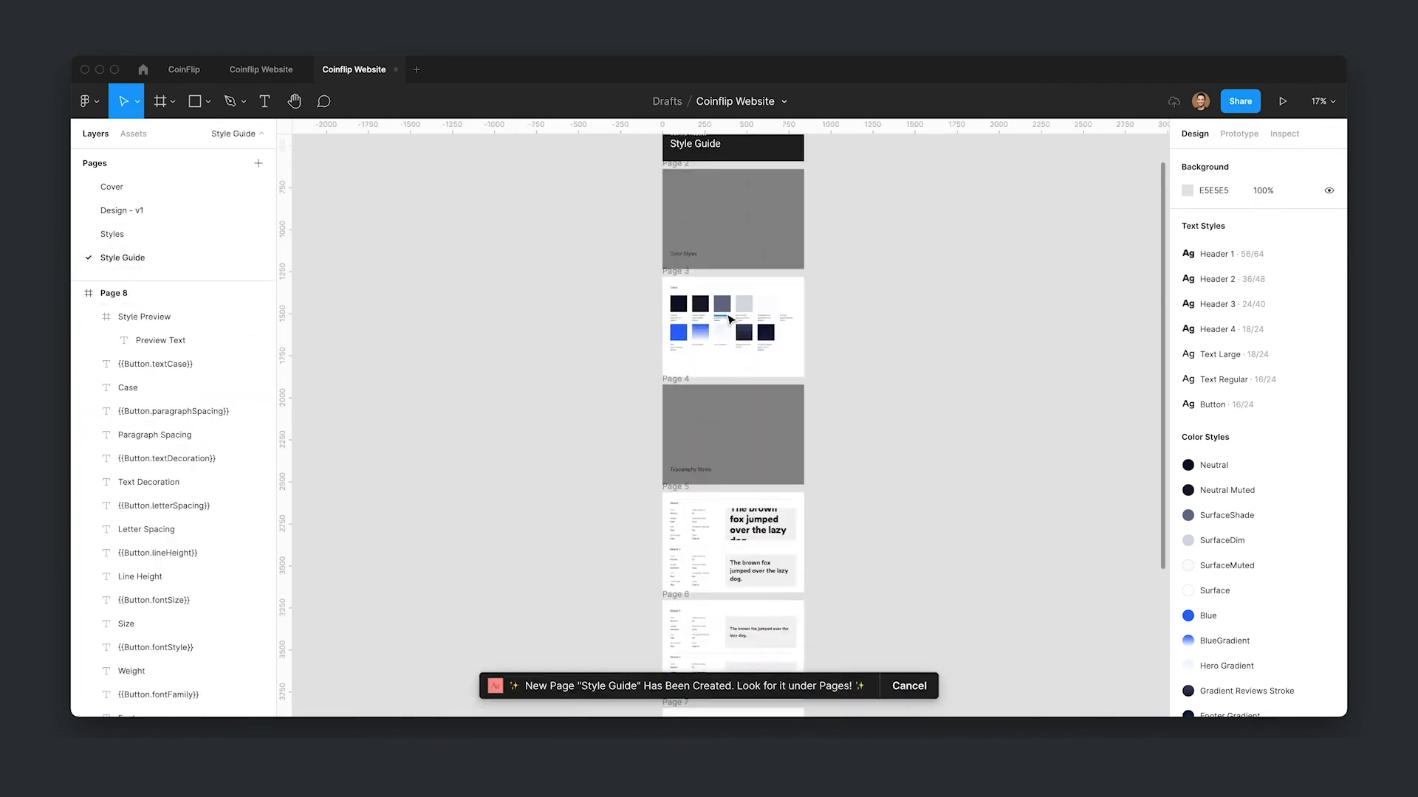
pyautogui.scroll(6, 728, 317)
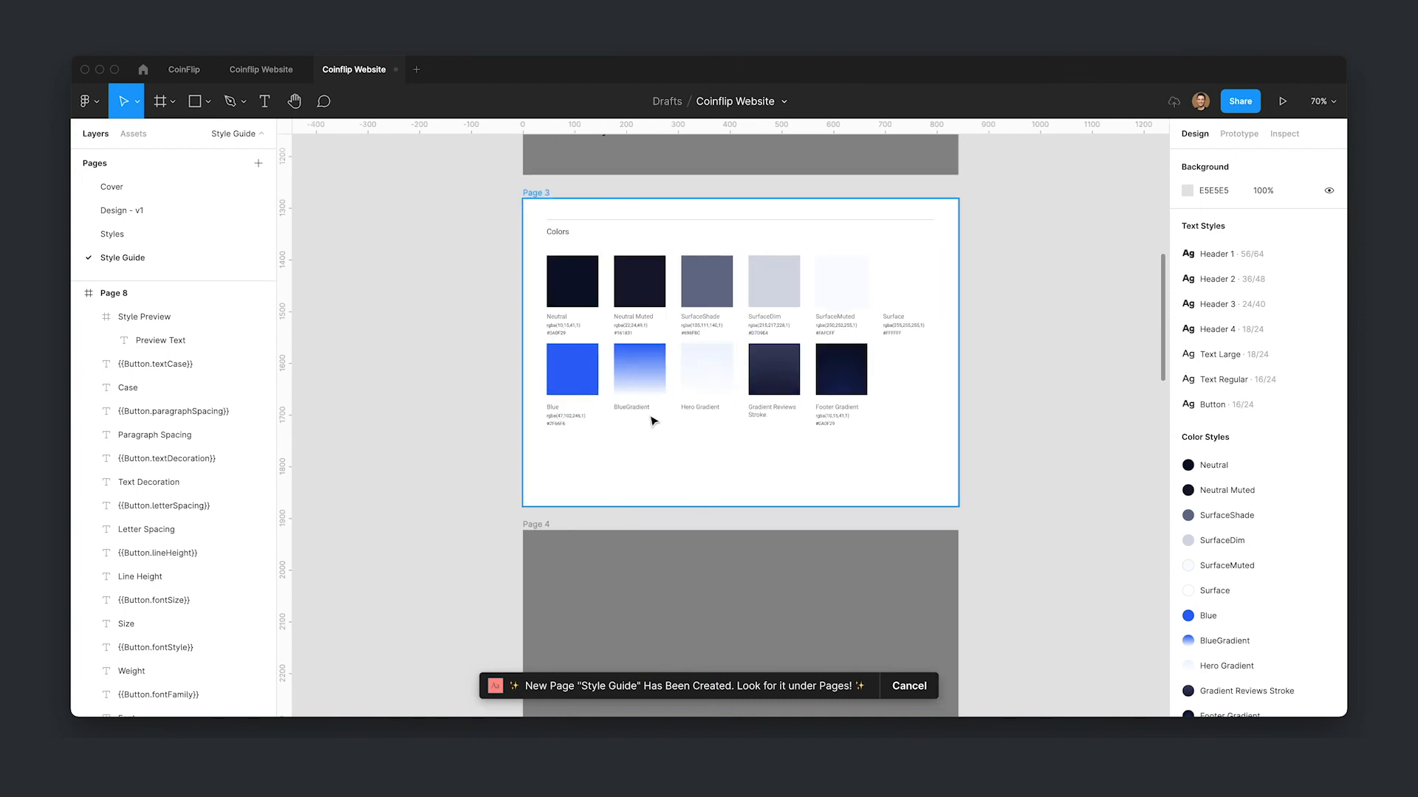
pyautogui.scroll(10, 1060, 268)
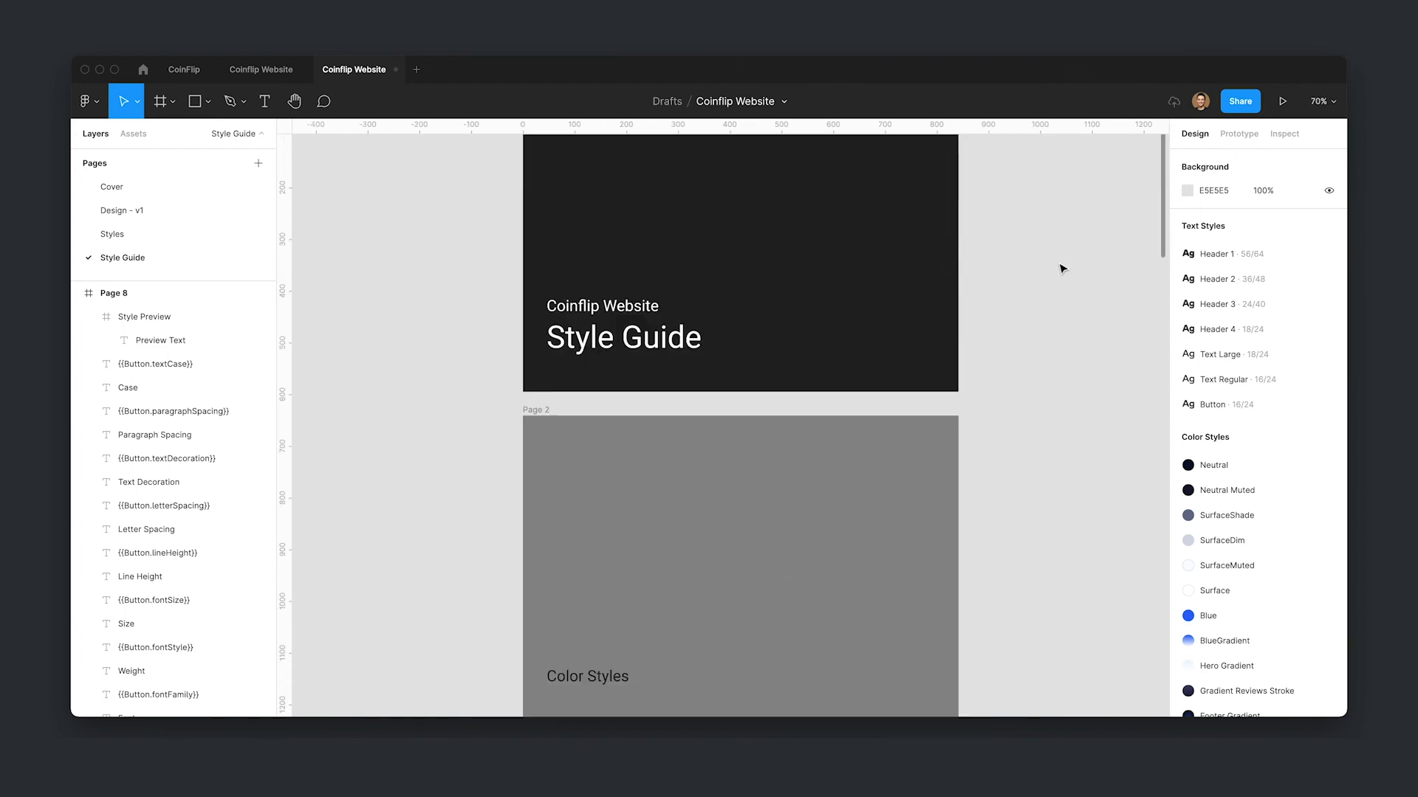
pyautogui.moveTo(1159, 213); pyautogui.dragTo(1149, 653)
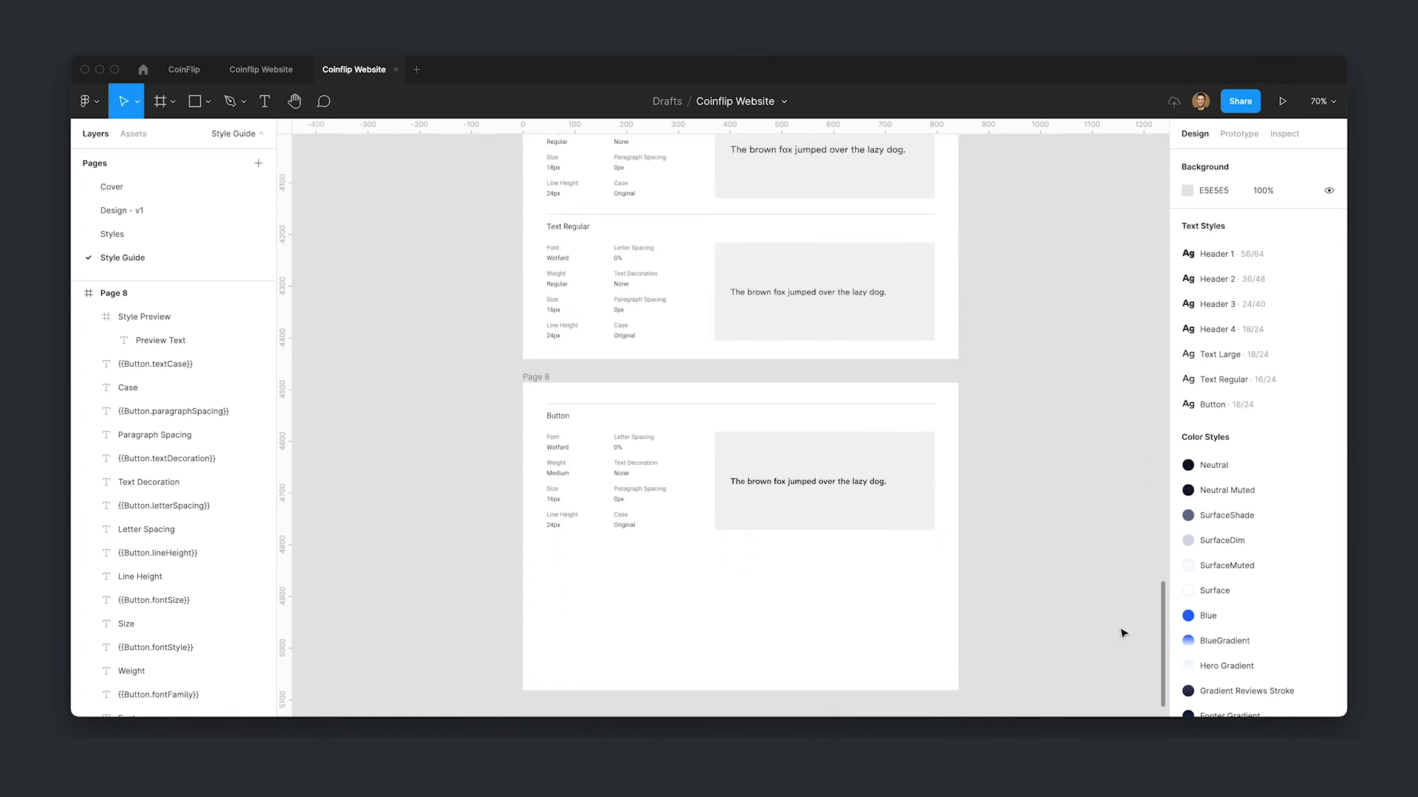
pyautogui.click(185, 299)
pyautogui.press('super+a')
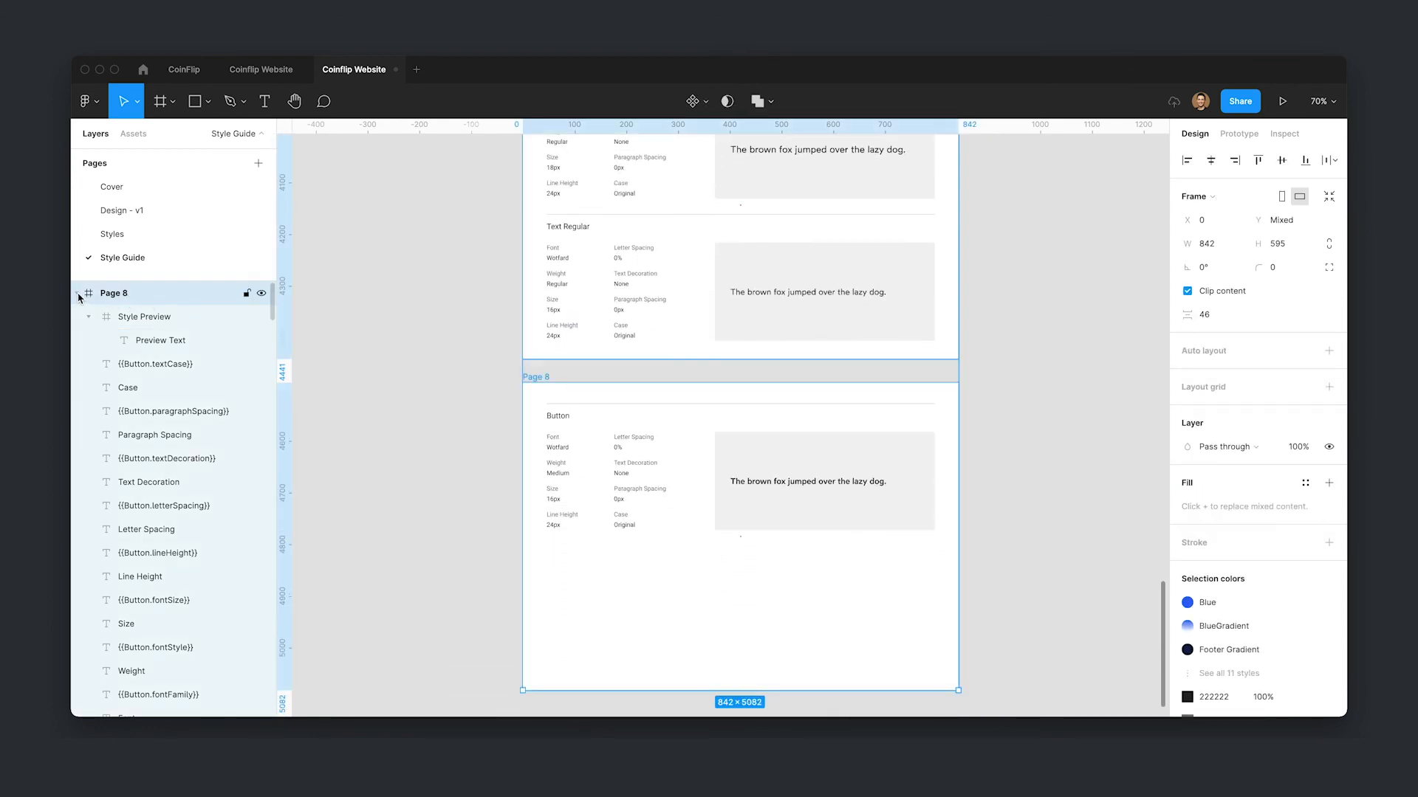
pyautogui.click(77, 294)
pyautogui.press('Escape')
# - Move the Review component on the Styles page up beside the other components
pyautogui.click(174, 212)
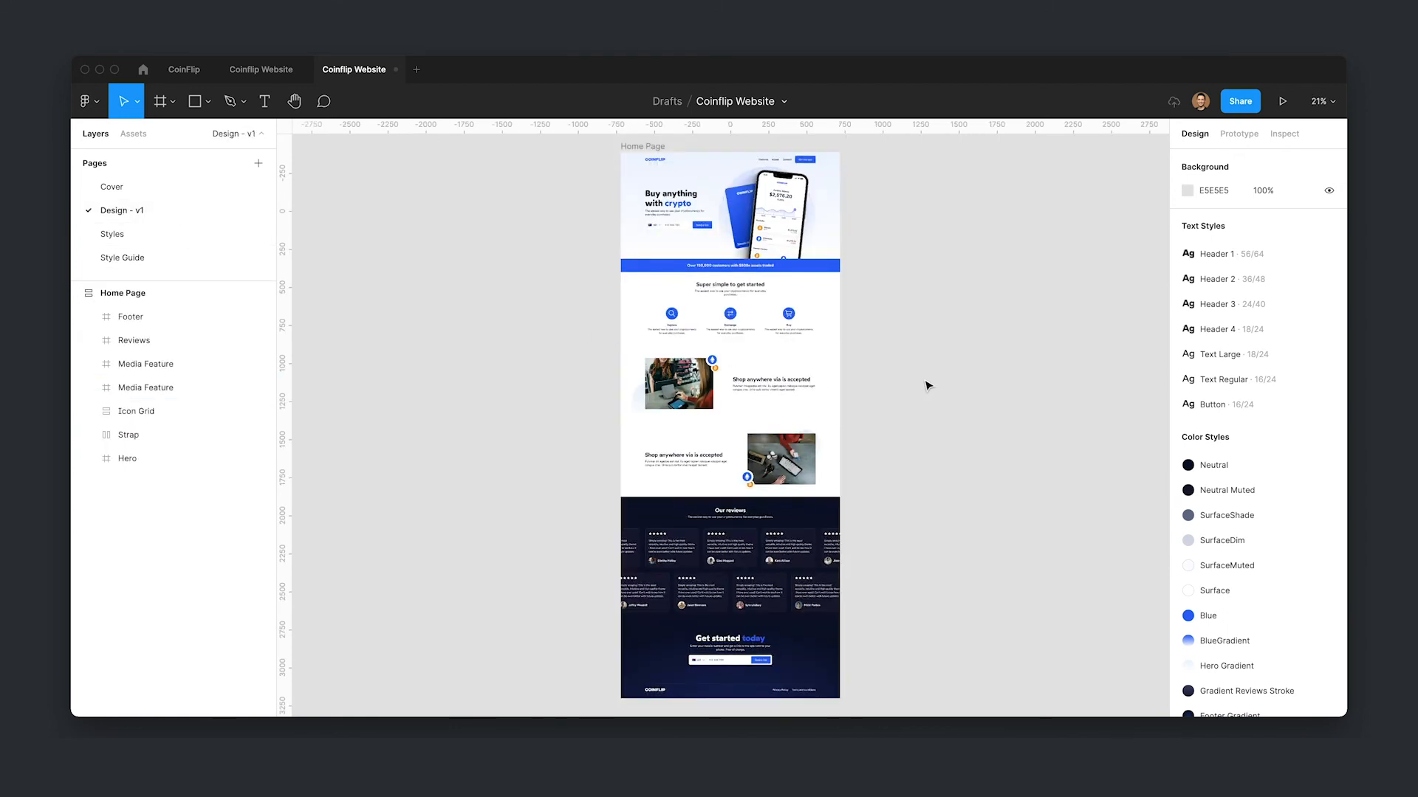
pyautogui.scroll(5, 744, 235)
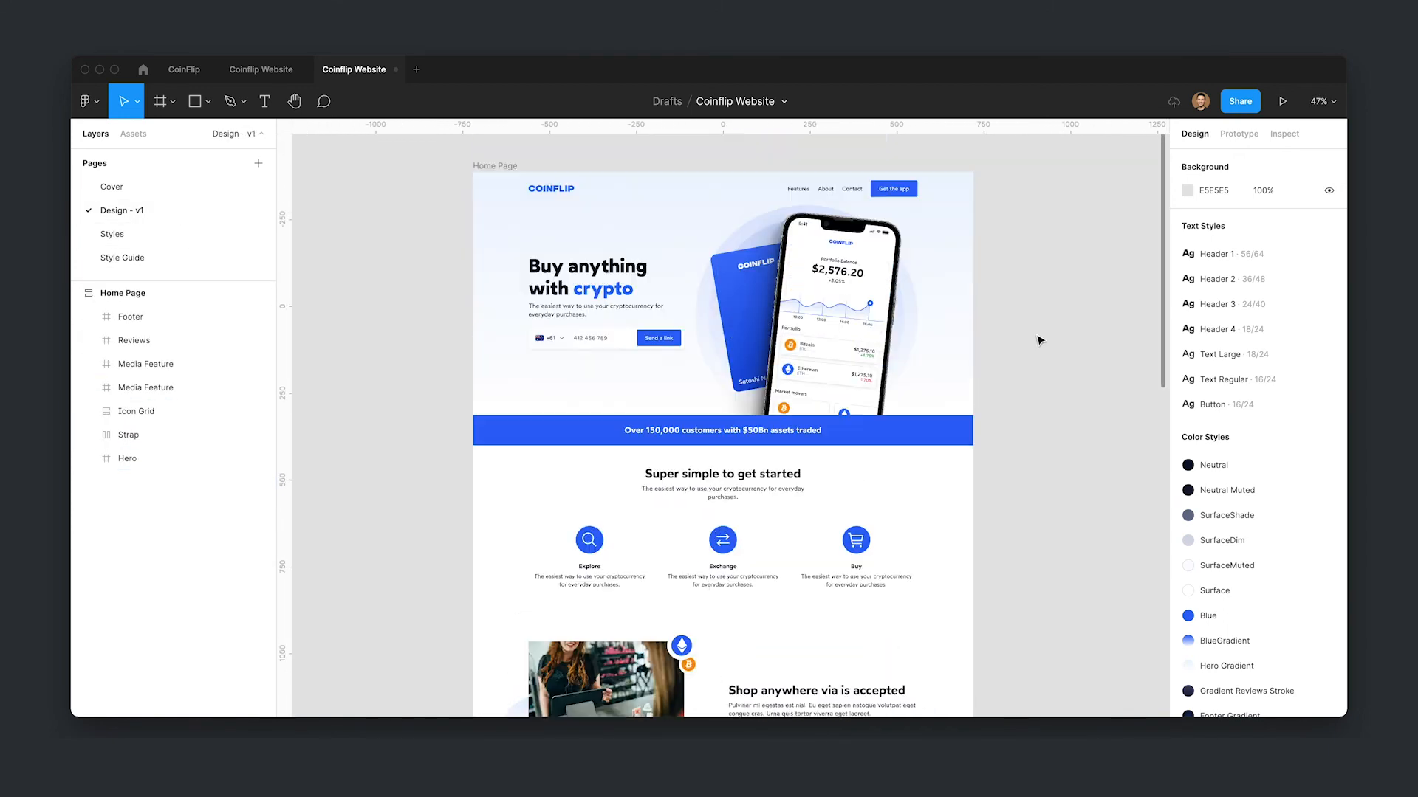
pyautogui.click(165, 234)
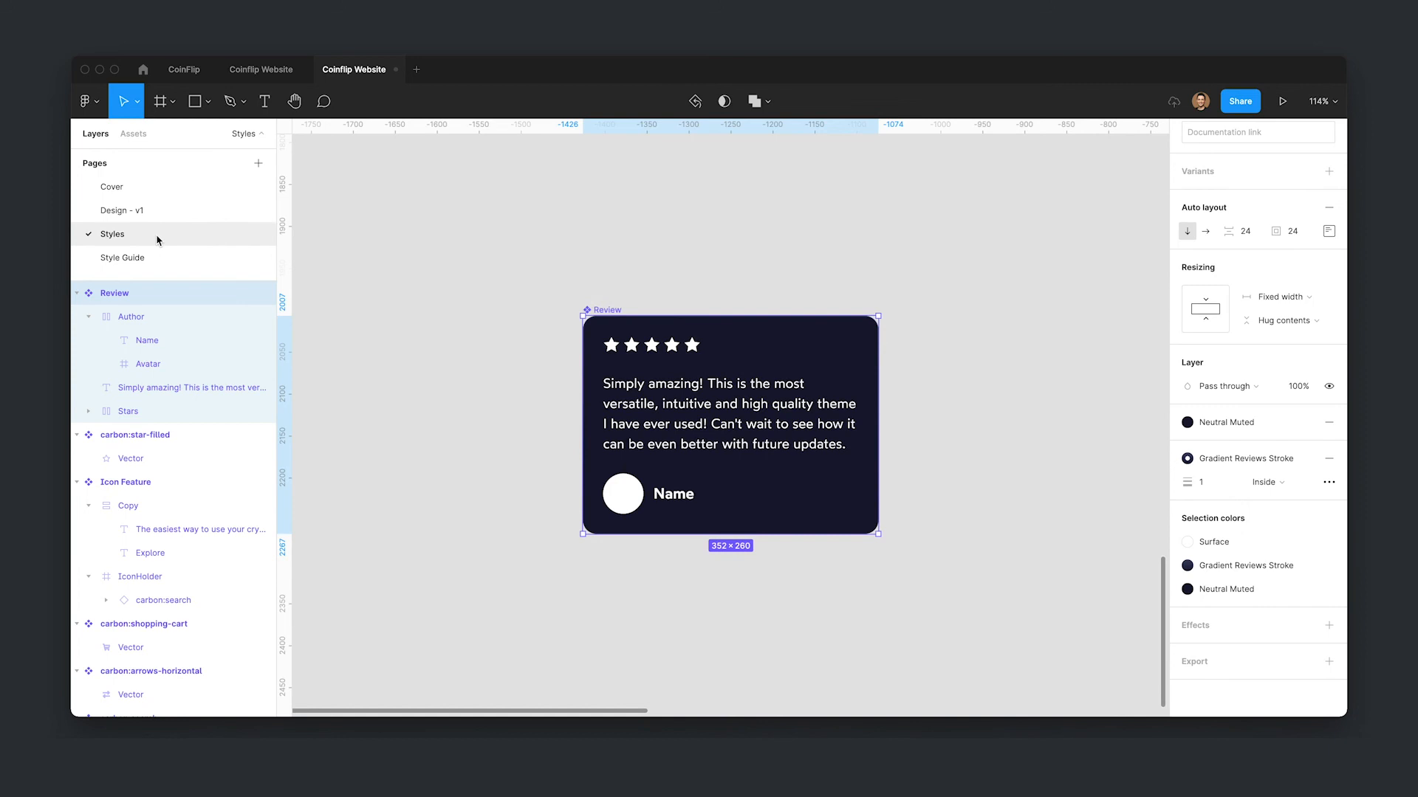
pyautogui.scroll(-5, 960, 347)
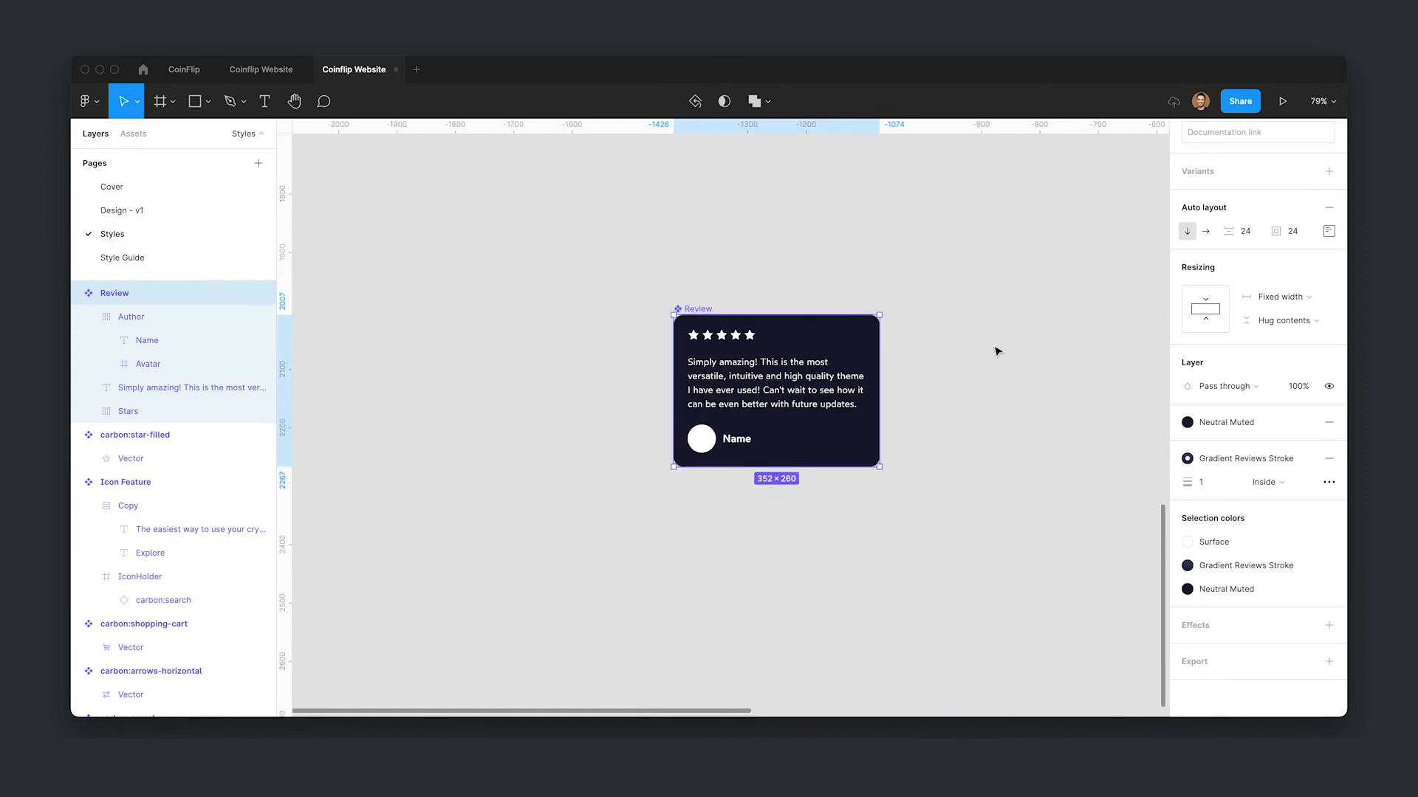
pyautogui.scroll(-6, 1017, 391)
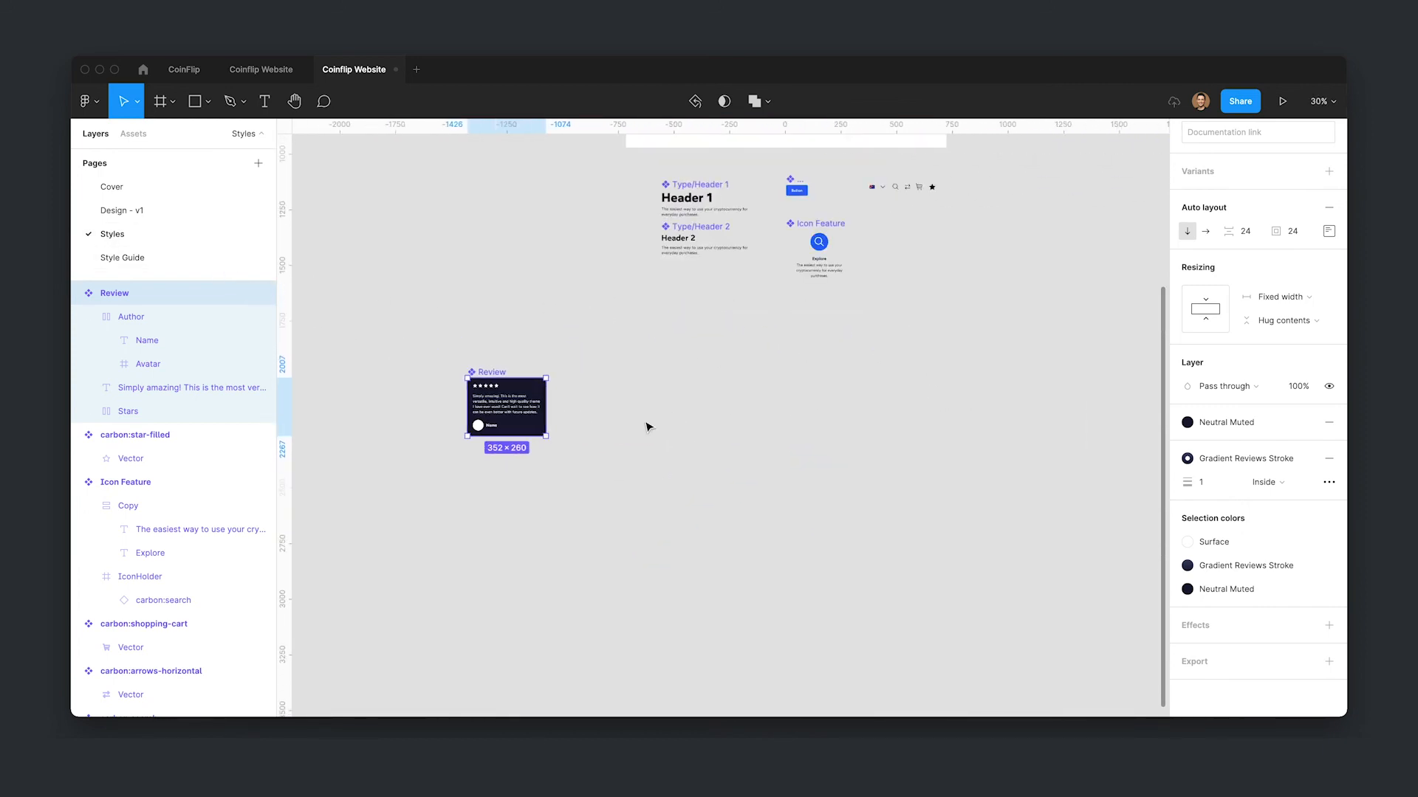
pyautogui.moveTo(480, 376); pyautogui.dragTo(694, 295)
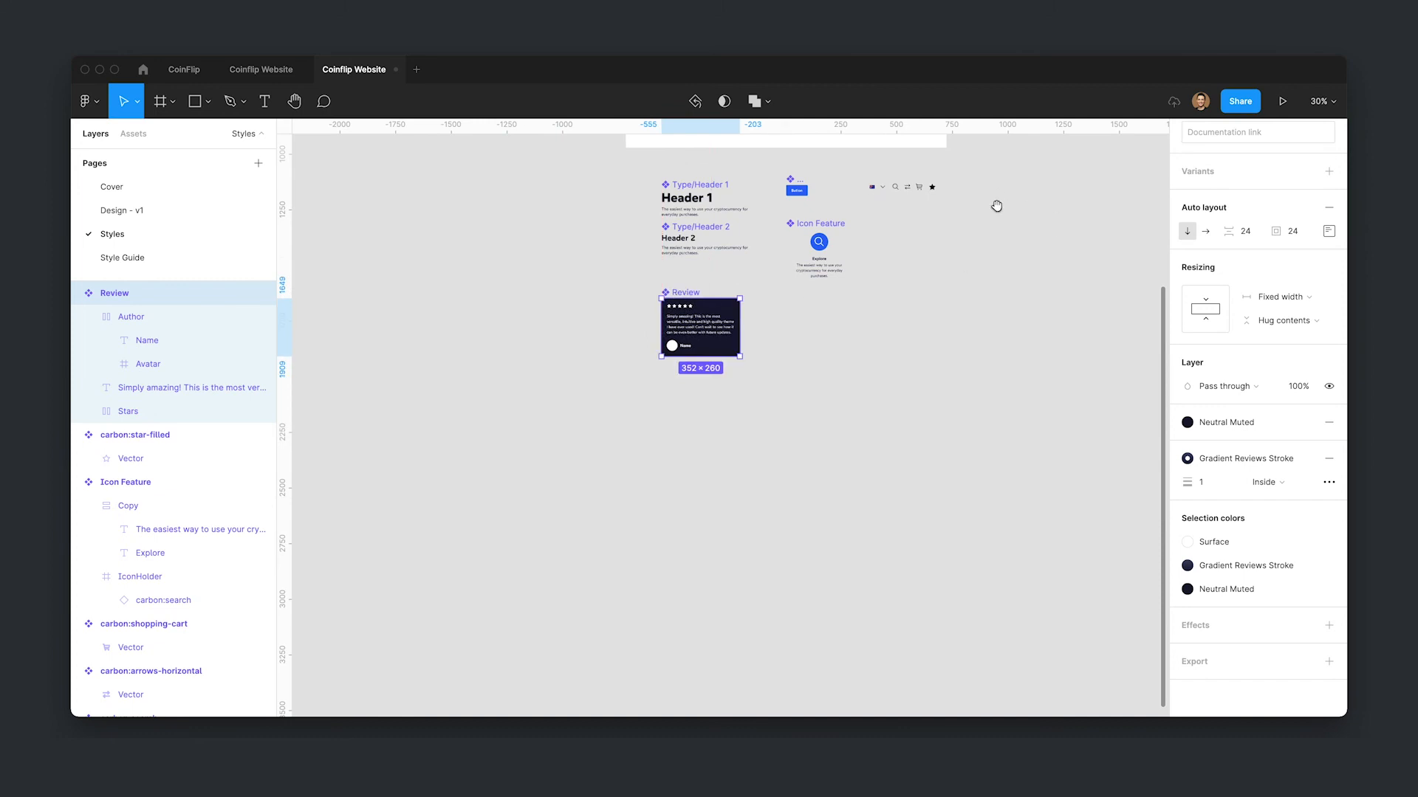
# - Select the six icon components on the Styles page and add an SVG export setting to them
pyautogui.scroll(10, 956, 507)
pyautogui.moveTo(613, 277); pyautogui.dragTo(1082, 443)
pyautogui.scroll(-3, 1247, 510)
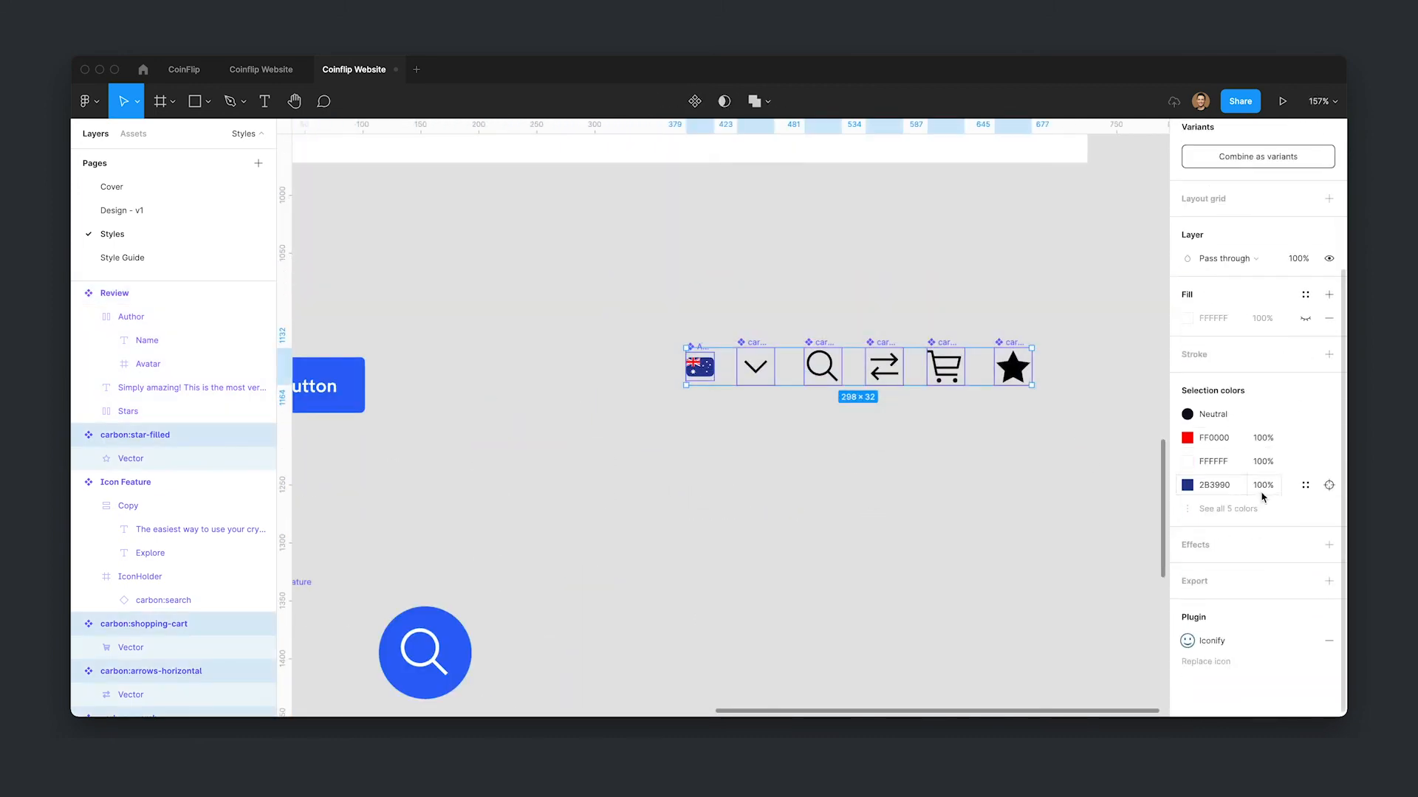
pyautogui.click(1326, 637)
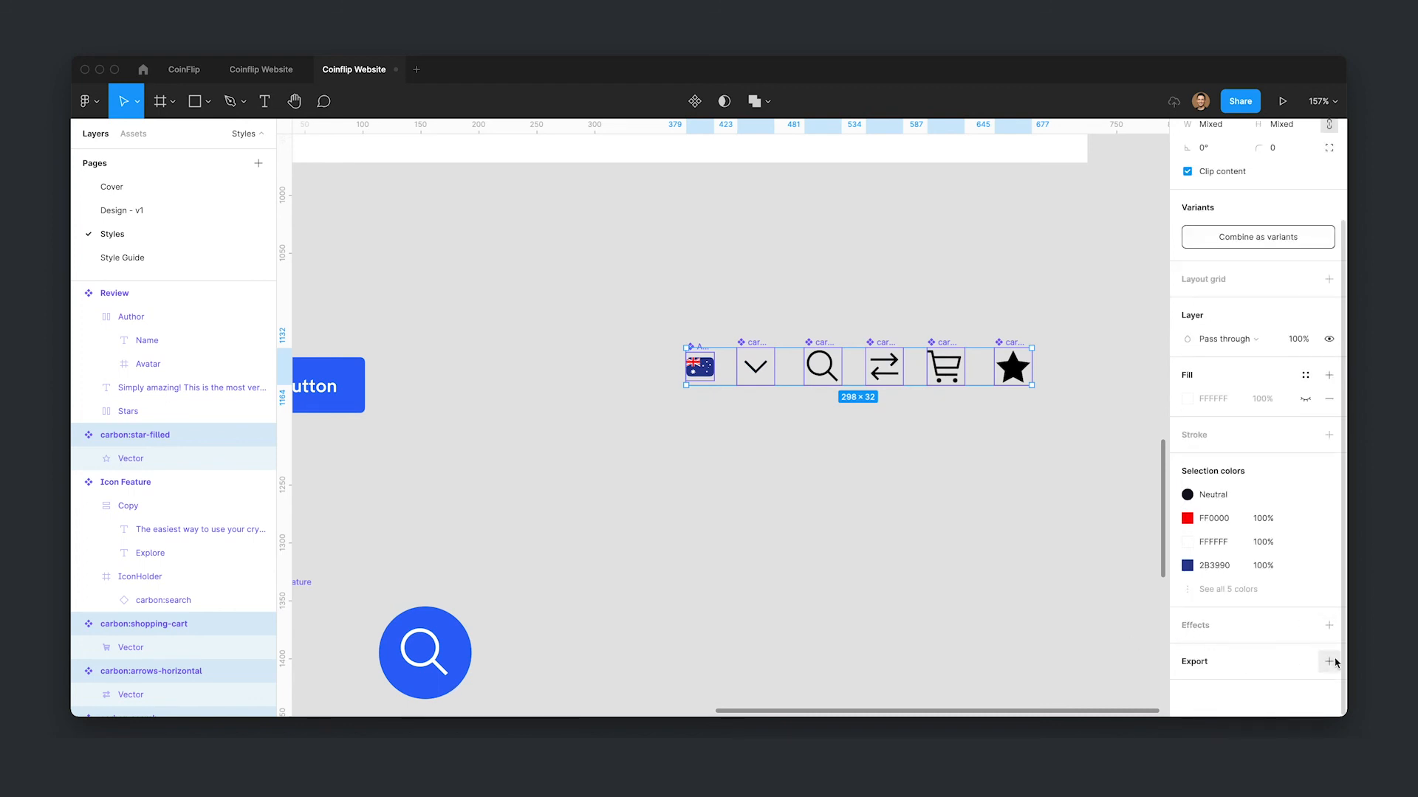
pyautogui.click(1328, 661)
pyautogui.scroll(-2, 1221, 604)
pyautogui.click(1287, 626)
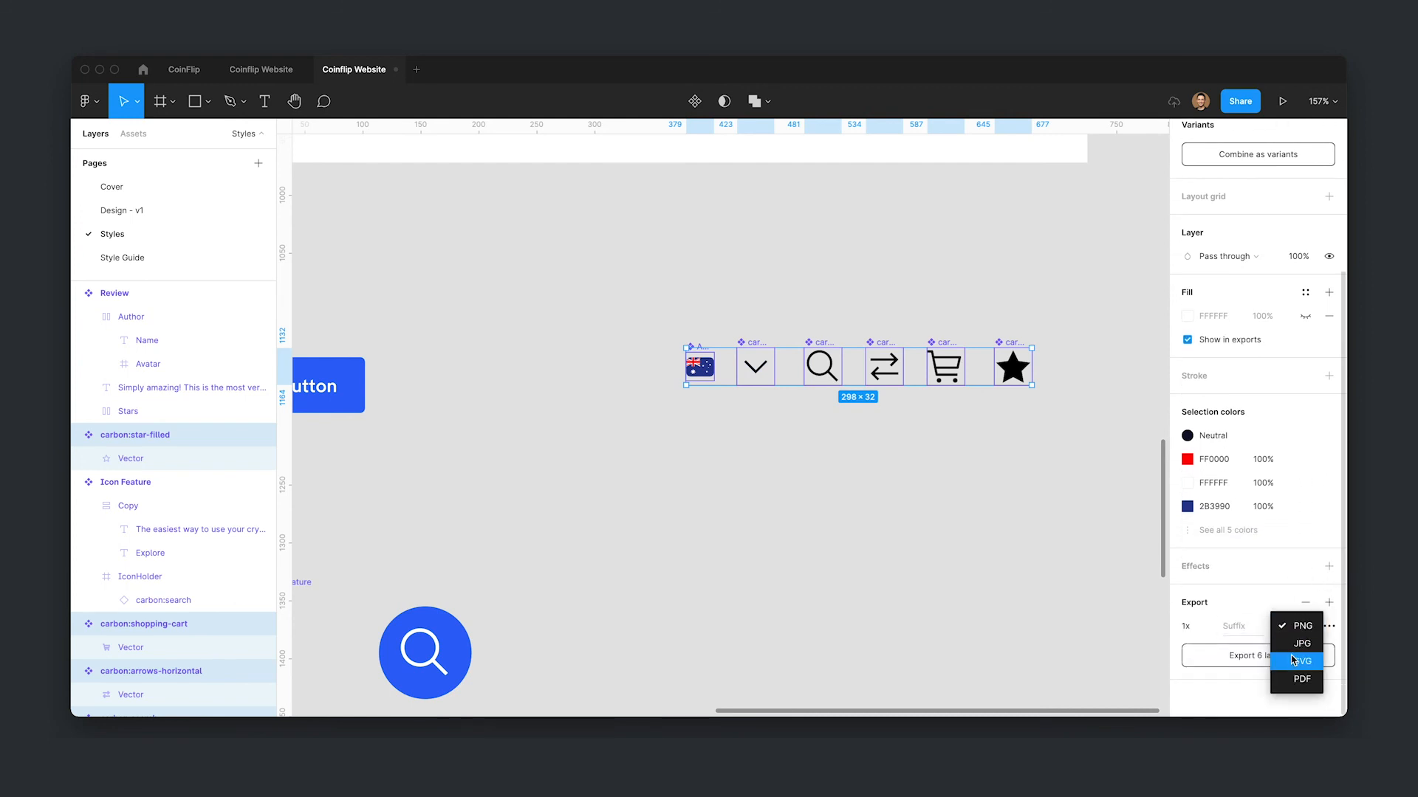
pyautogui.click(1292, 659)
# - Open the file's export list to review the exportable assets, then close it
pyautogui.click(823, 551)
pyautogui.scroll(-6, 772, 506)
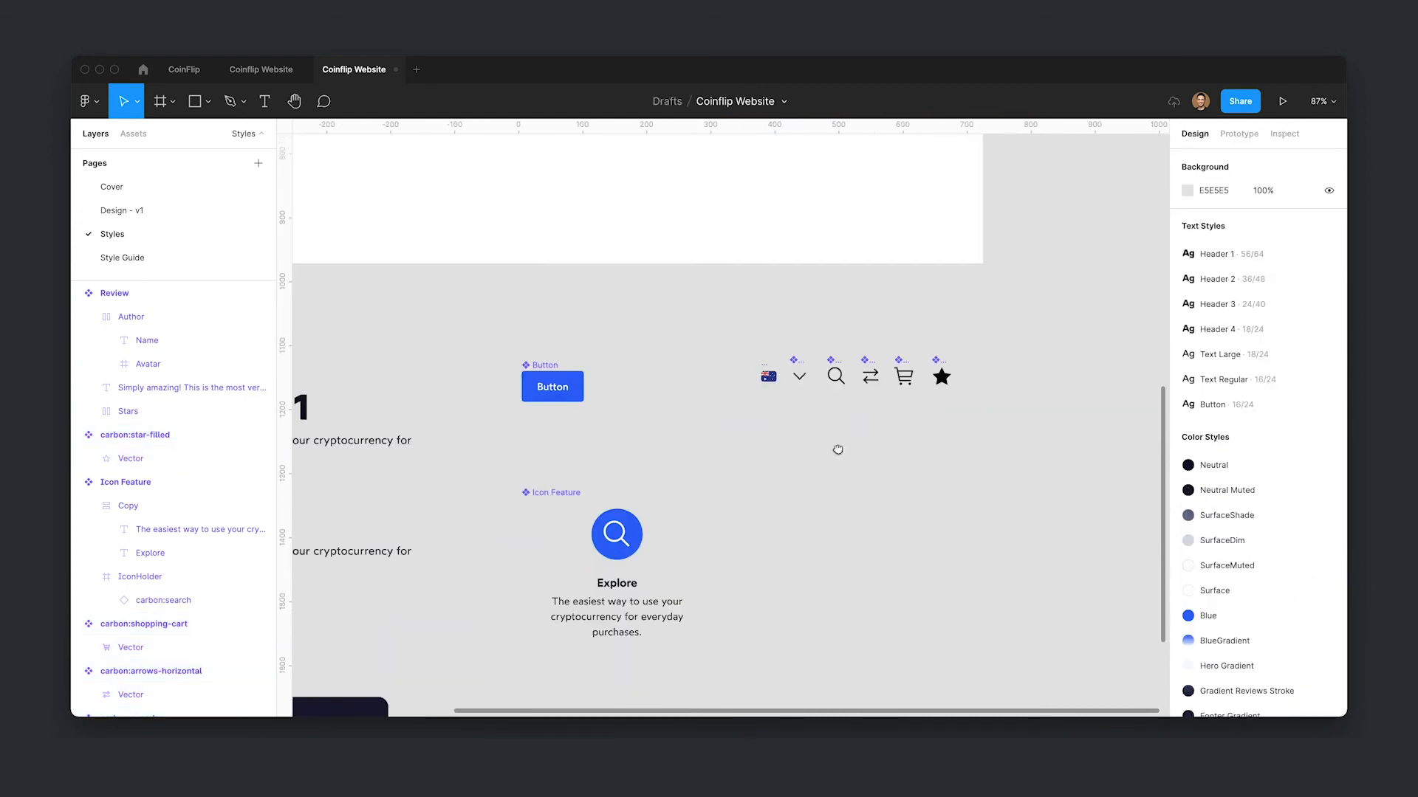
pyautogui.scroll(2, 932, 358)
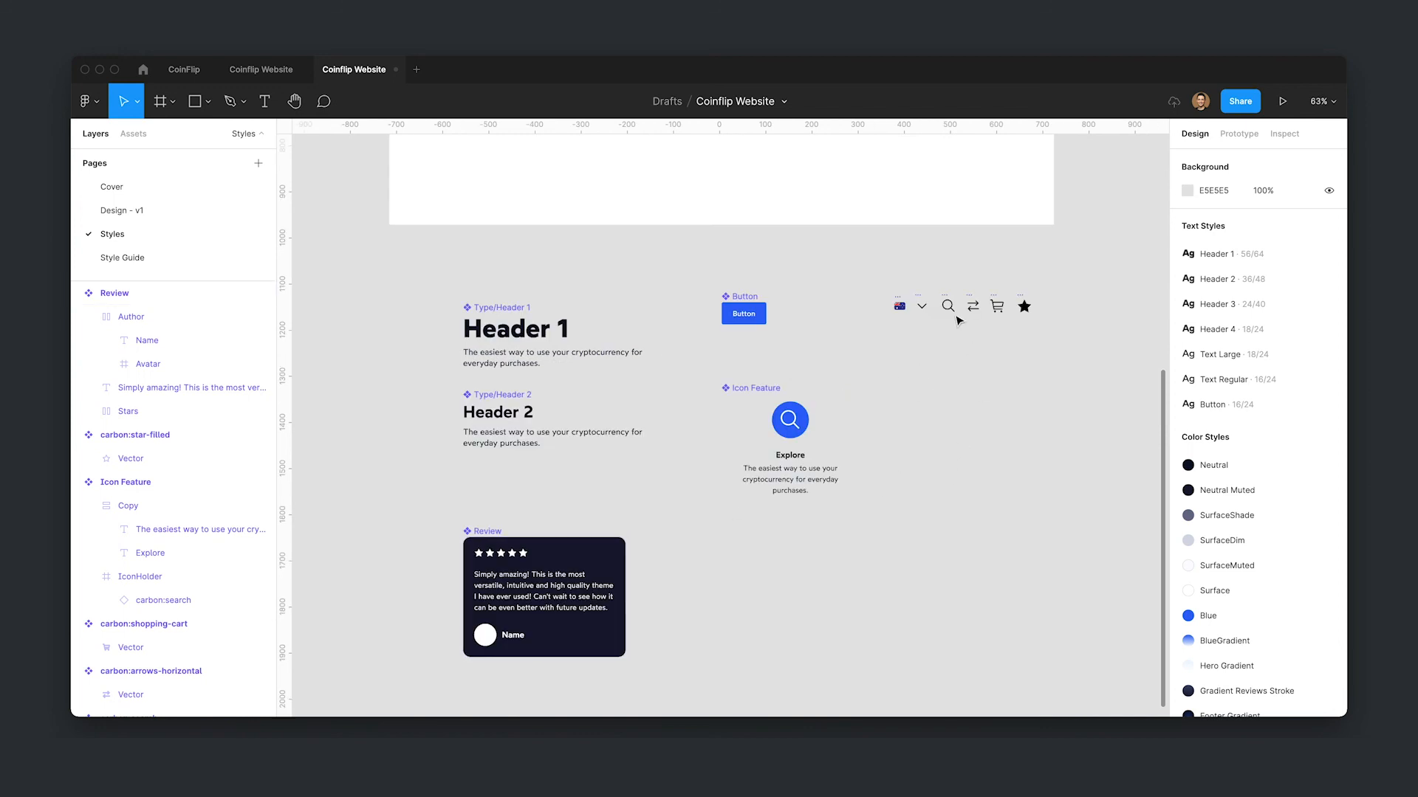
pyautogui.press('super+shift+e')
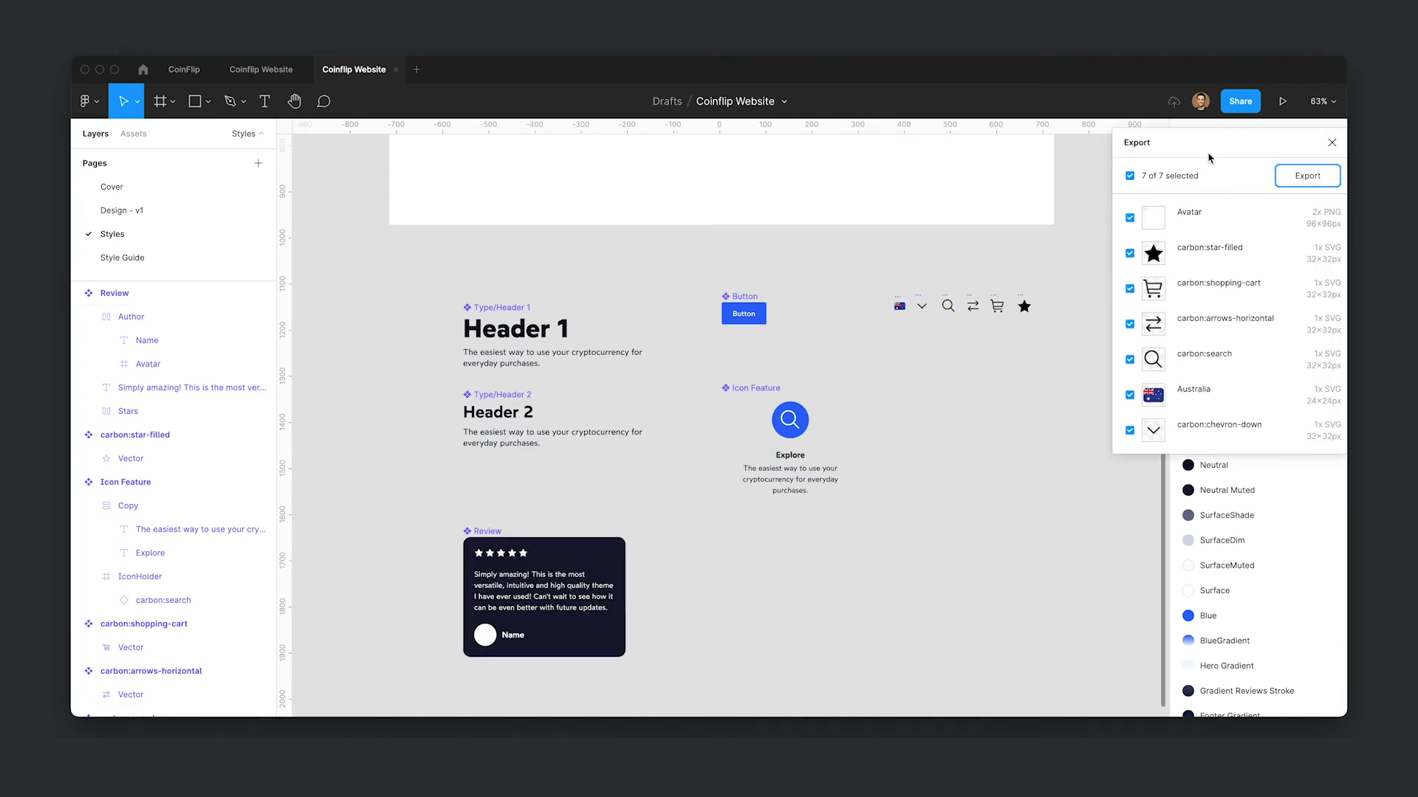
pyautogui.moveTo(1211, 144); pyautogui.dragTo(981, 258)
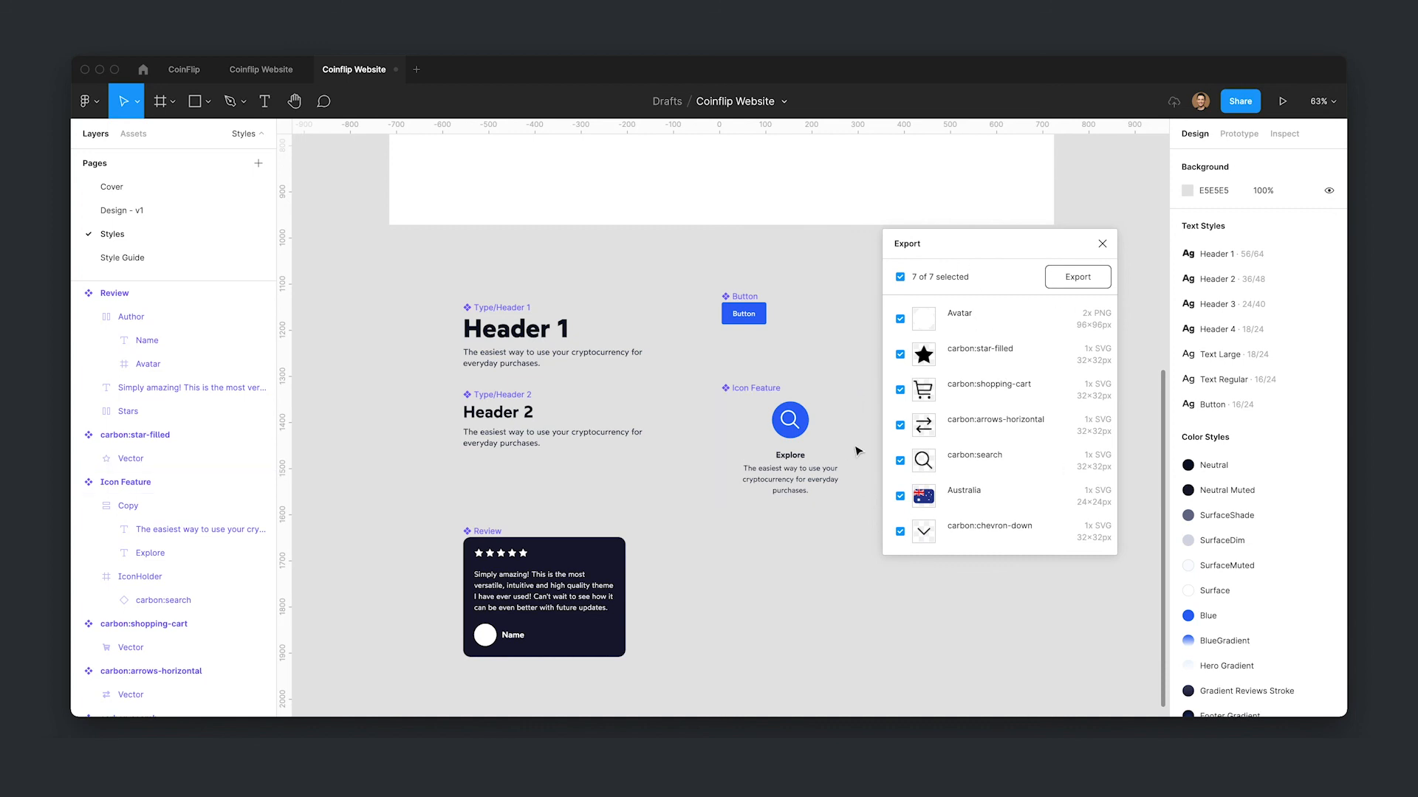
pyautogui.click(1101, 244)
# - Open the export list on the Design - v1 page and look through its assets before closing it
pyautogui.click(215, 210)
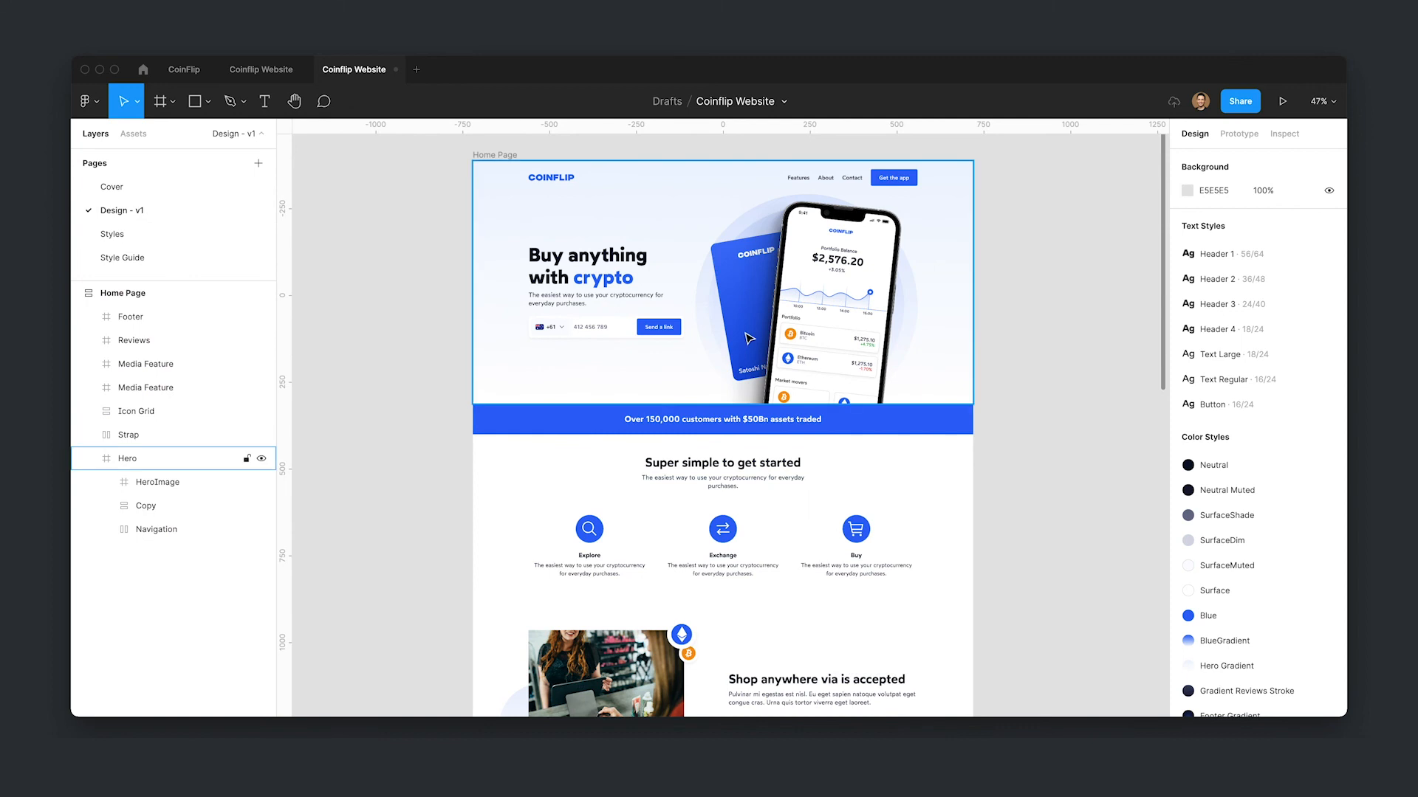
pyautogui.hotkey('ctrl', 'shift', 'e')
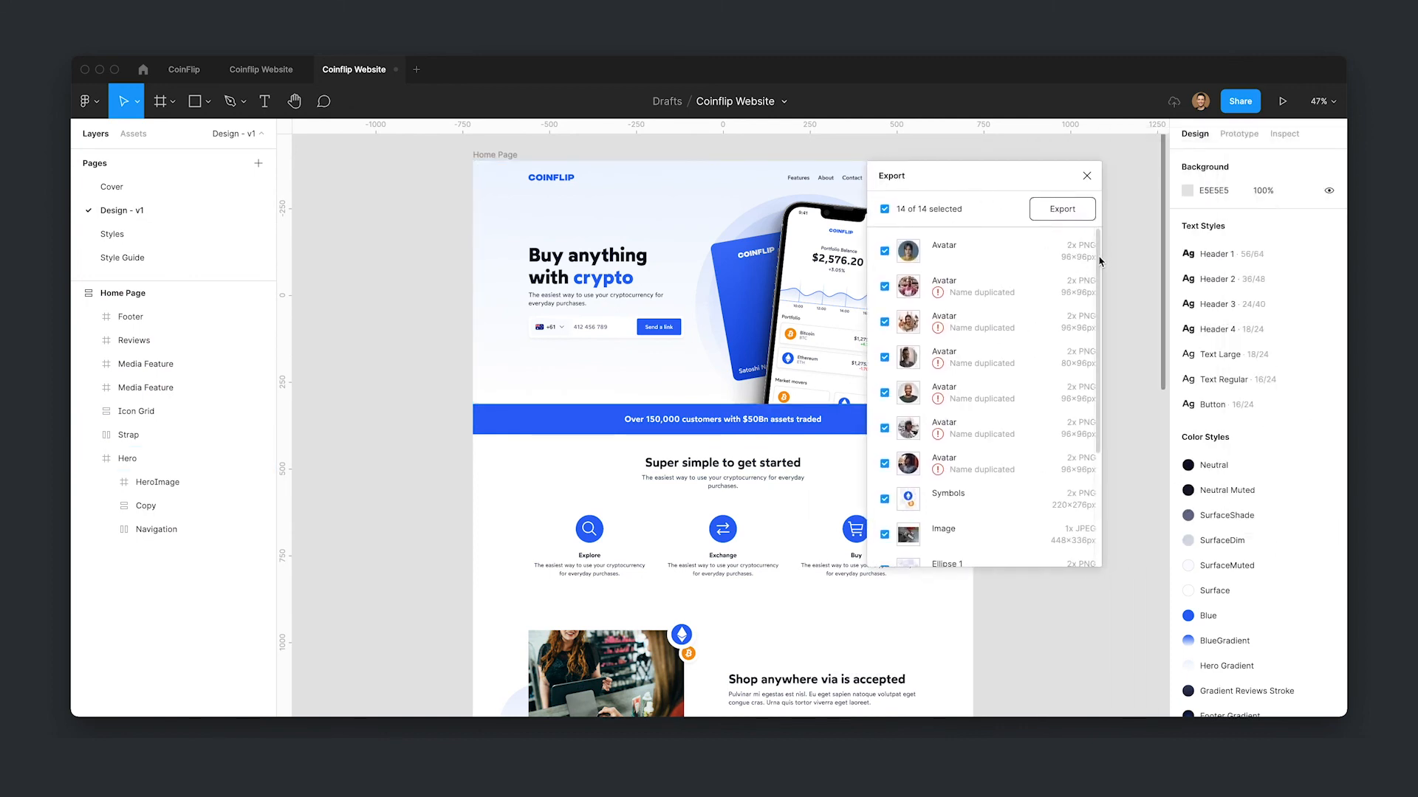
pyautogui.scroll(-5, 1085, 310)
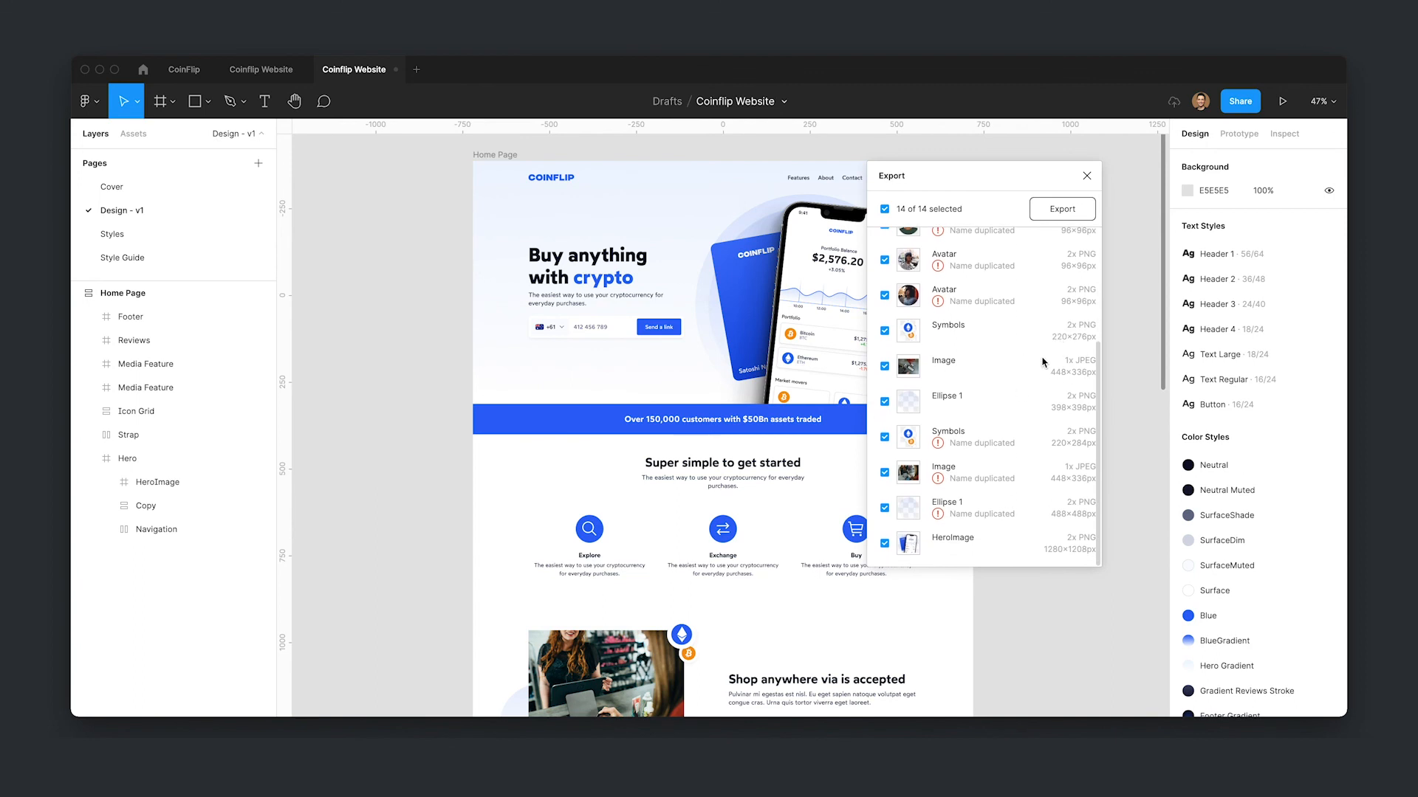
pyautogui.scroll(5, 1042, 362)
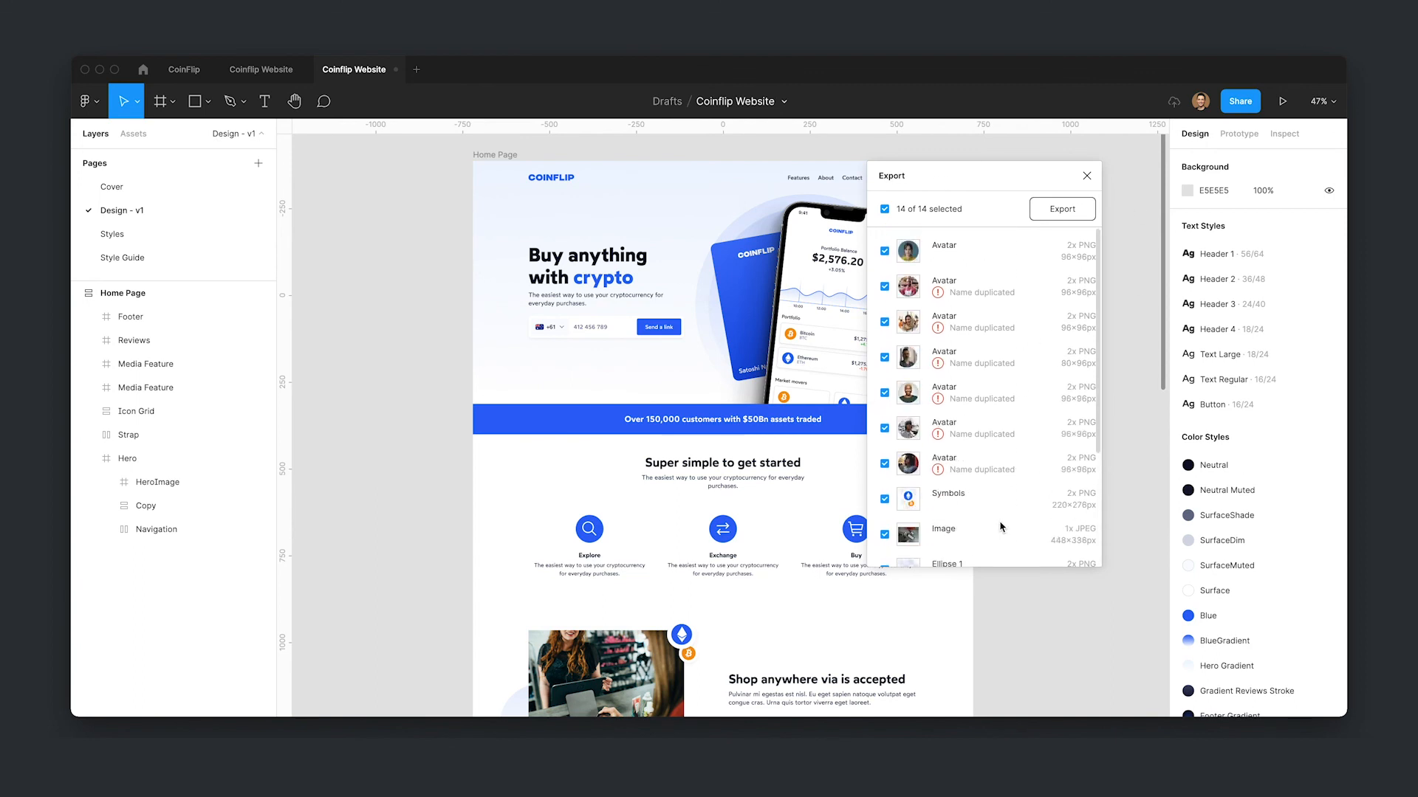
pyautogui.scroll(-5, 1004, 526)
pyautogui.click(1086, 176)
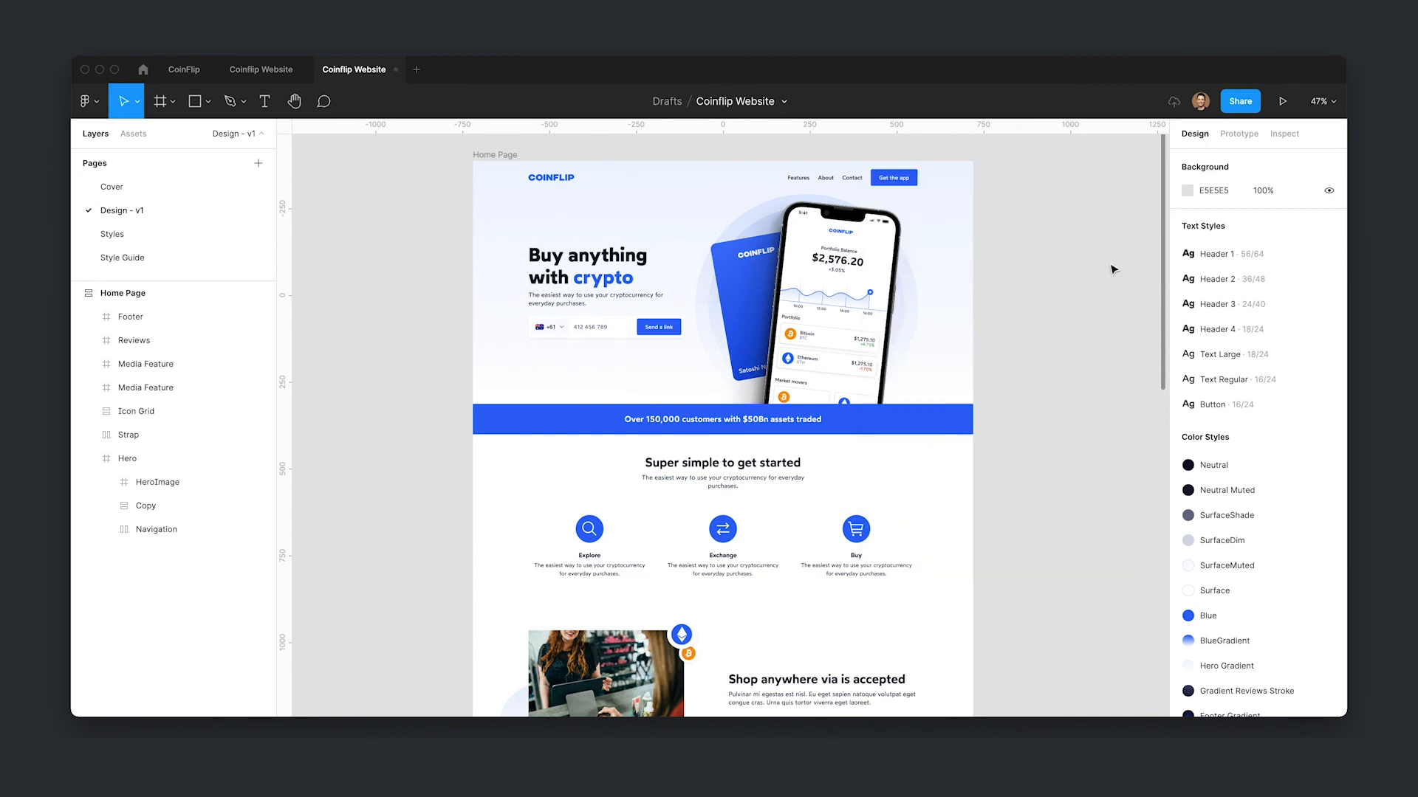
# - Correct the first media feature heading to read "Shop anywhere visa is accepted"
pyautogui.scroll(-10, 1111, 266)
pyautogui.scroll(1, 1143, 369)
pyautogui.doubleClick(858, 333)
pyautogui.doubleClick(858, 333)
pyautogui.click(858, 333)
pyautogui.write('s')
pyautogui.click(1078, 470)
# - Rewrite the second media feature heading as "No account keeping fees"
pyautogui.doubleClick(593, 548)
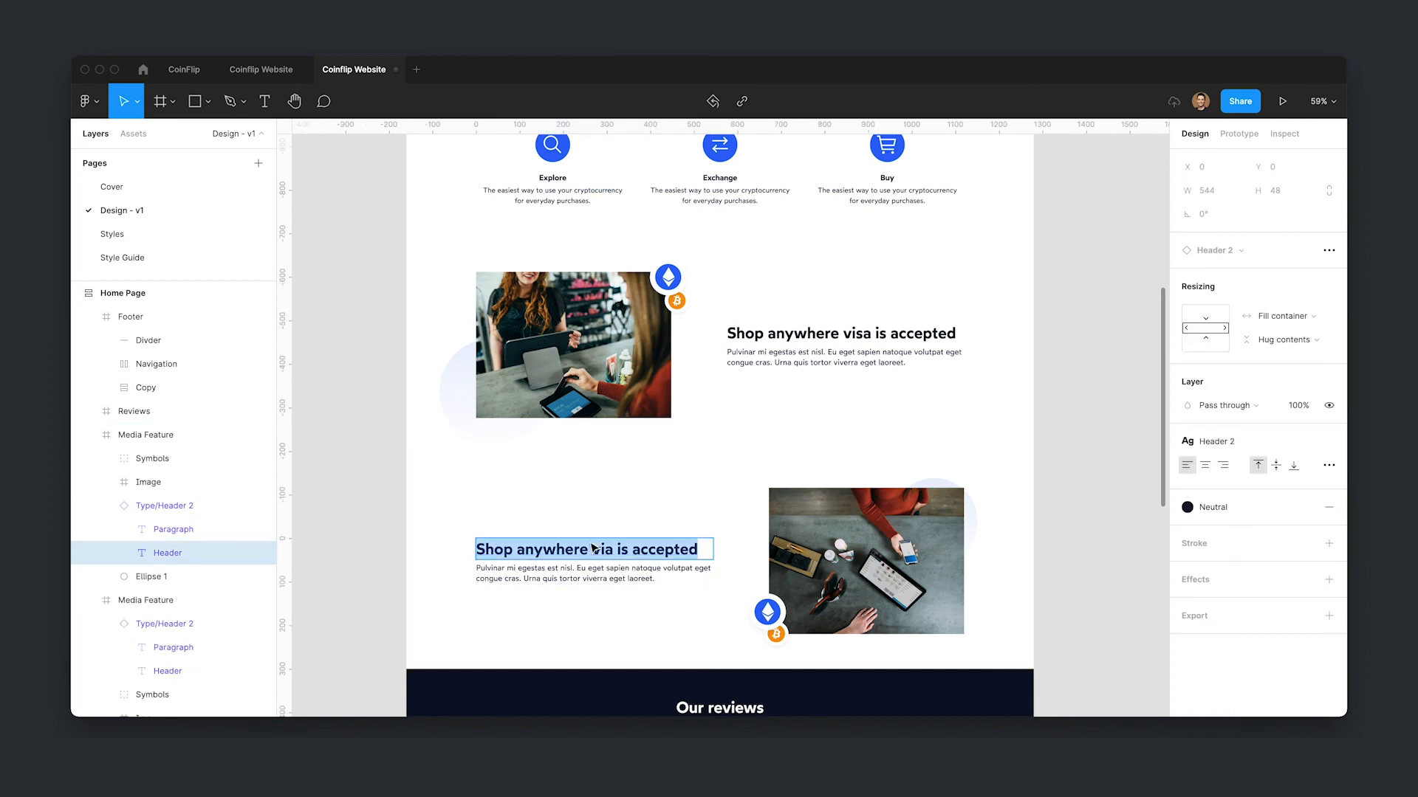
pyautogui.write('No acc')
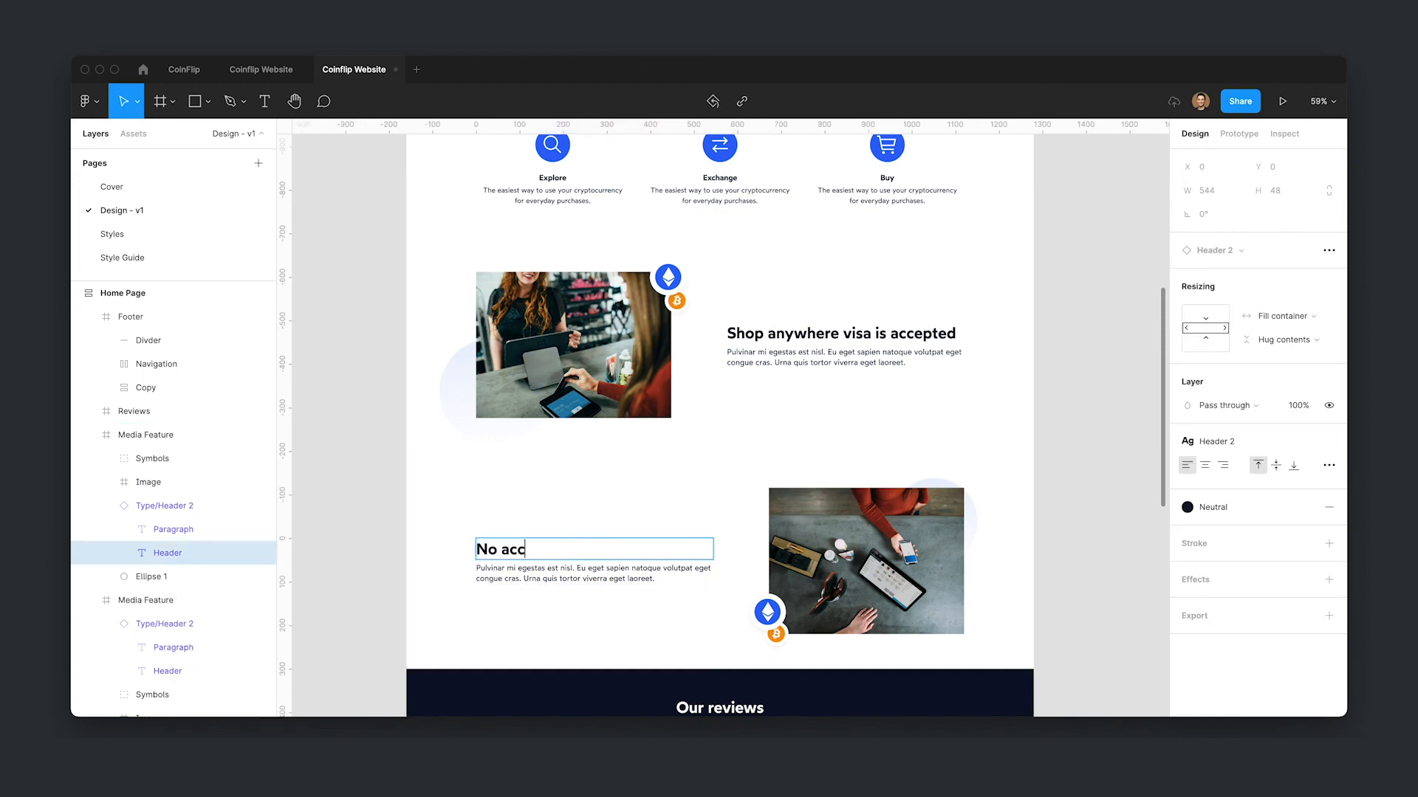
pyautogui.write('ount keeping')
pyautogui.press('Escape')
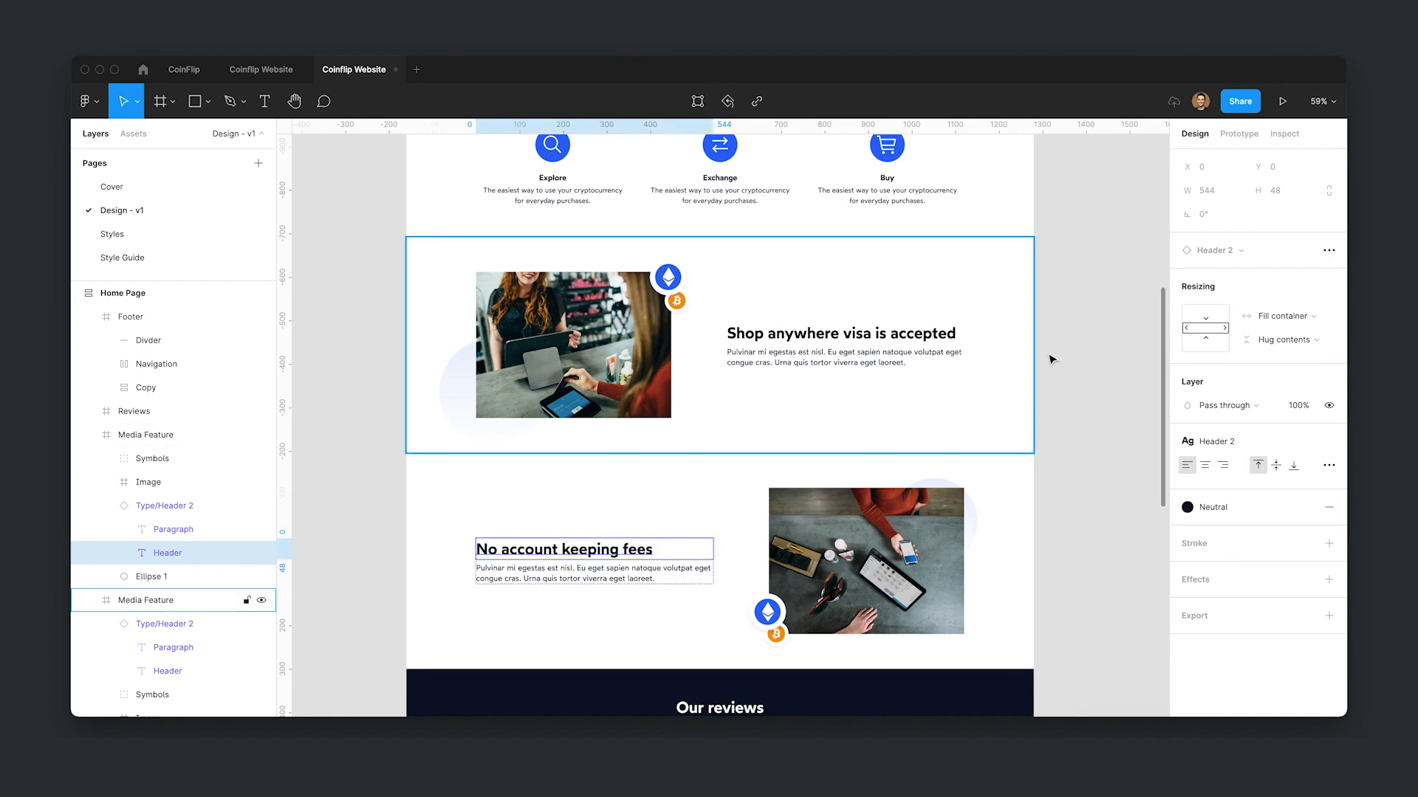
pyautogui.click(1093, 307)
pyautogui.hotkey('shift', '2')
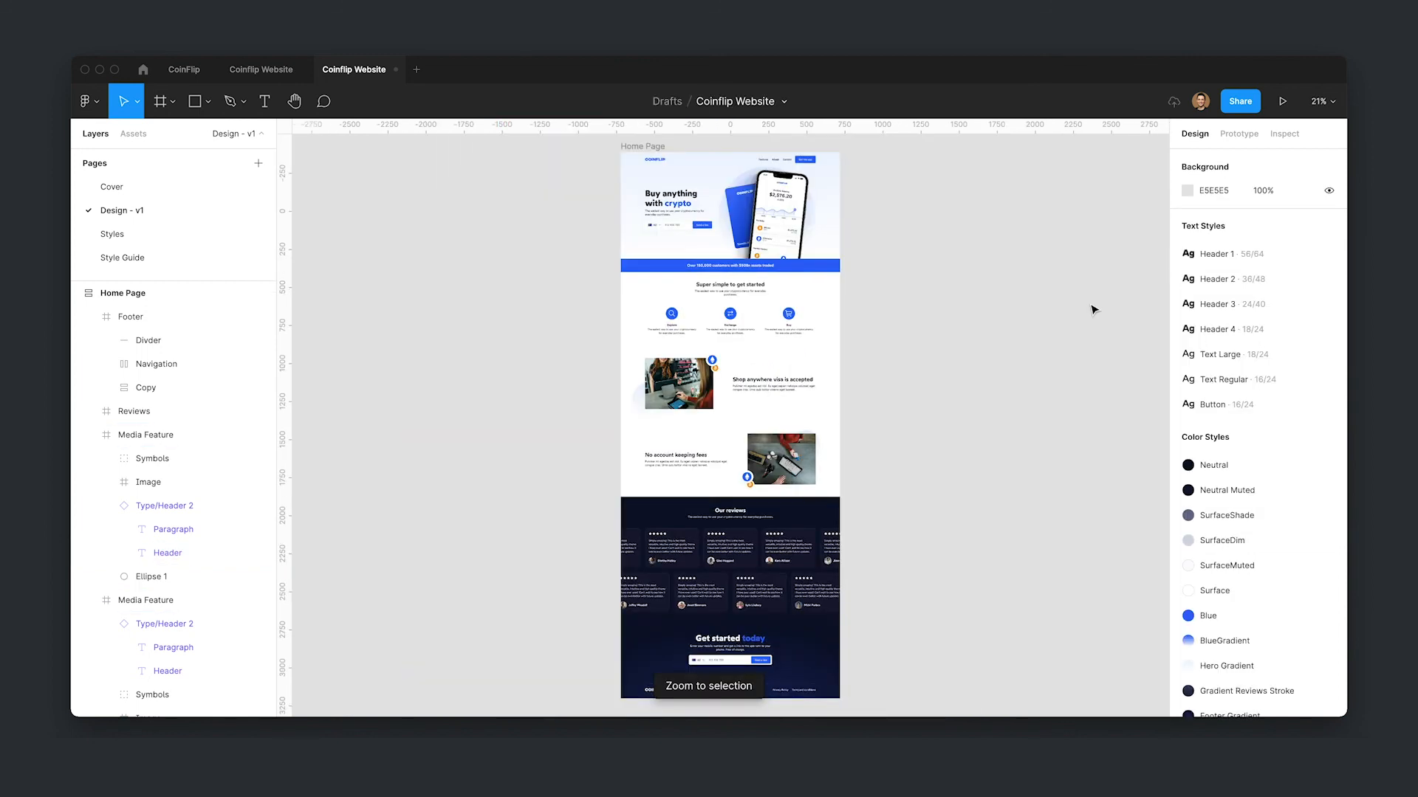